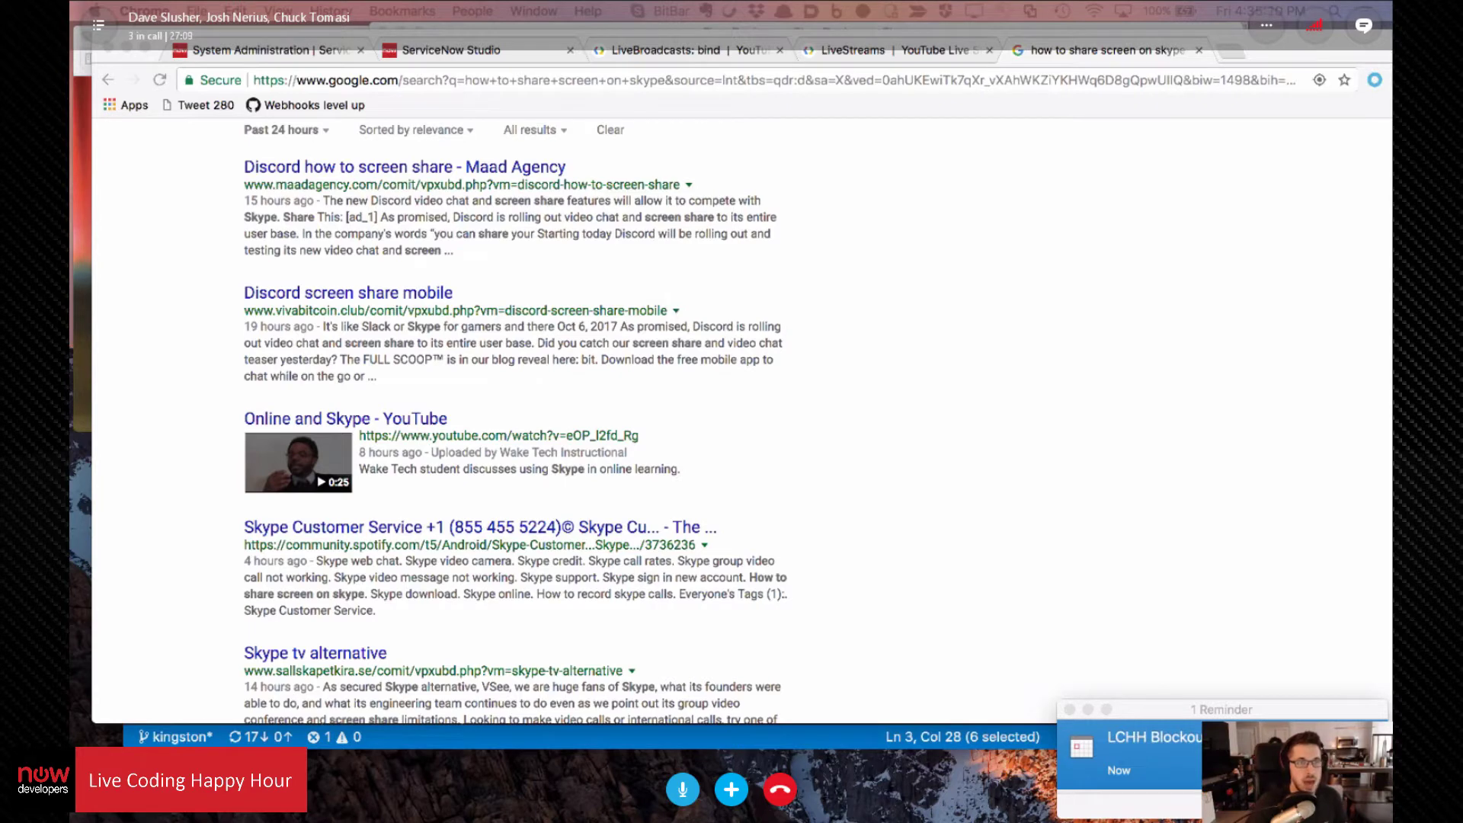
Step: Close the Skype screen-sharing search page and dismiss the OAuth 2.0 credentials preview in ServiceNow Studio
left_click(1199, 49)
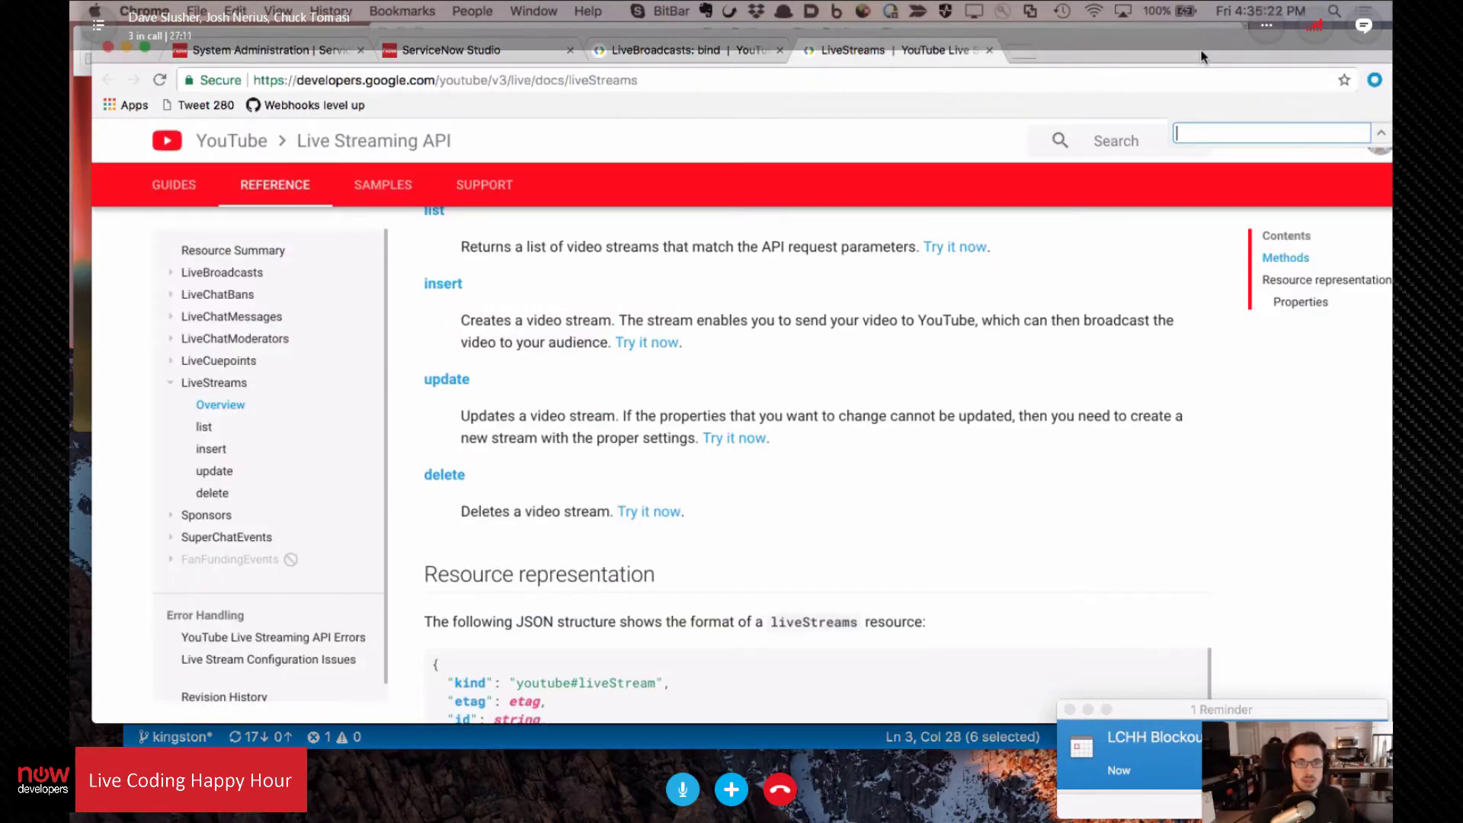
left_click(314, 52)
left_click(442, 50)
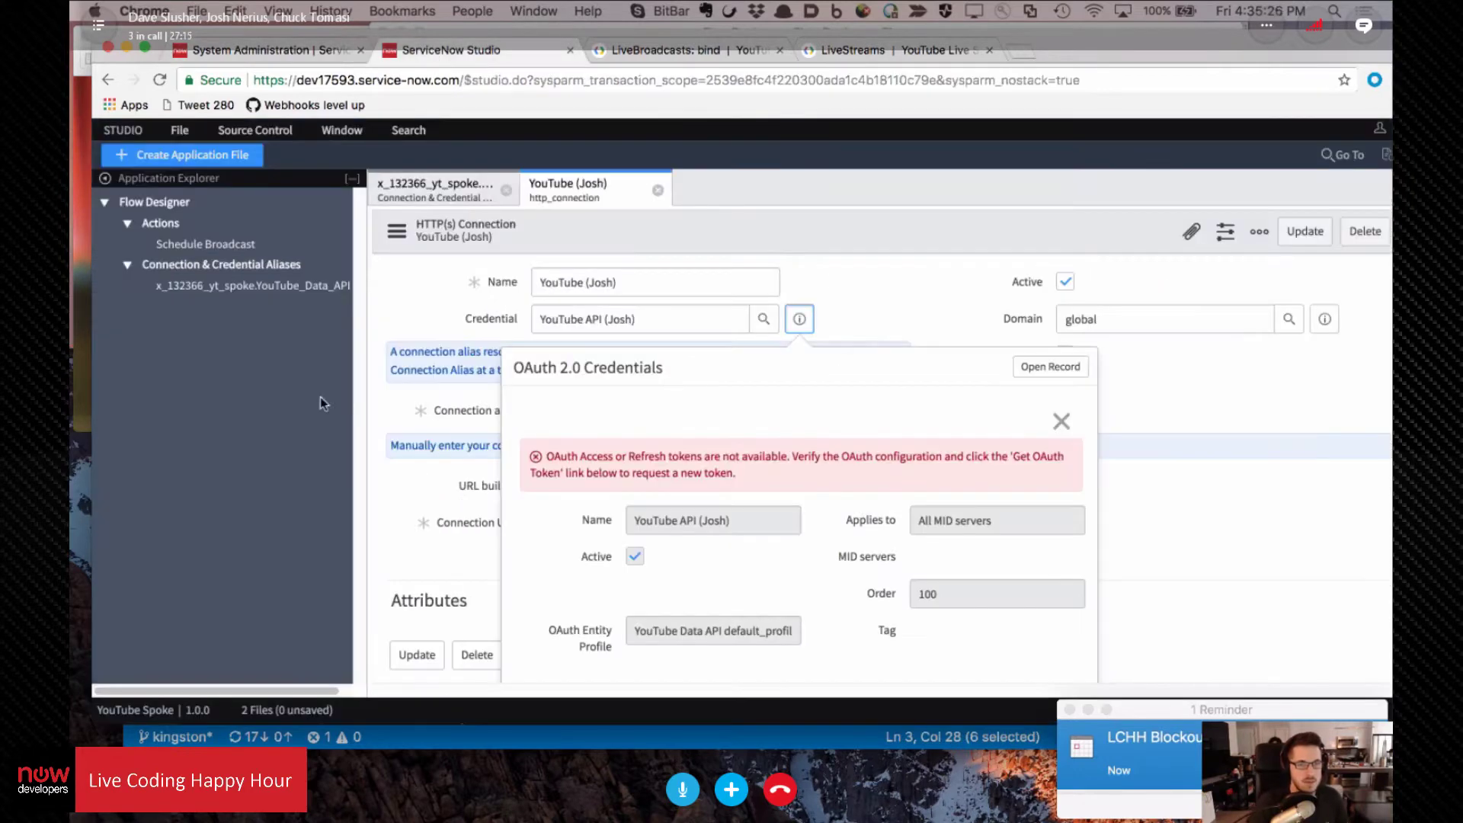
left_click(1316, 465)
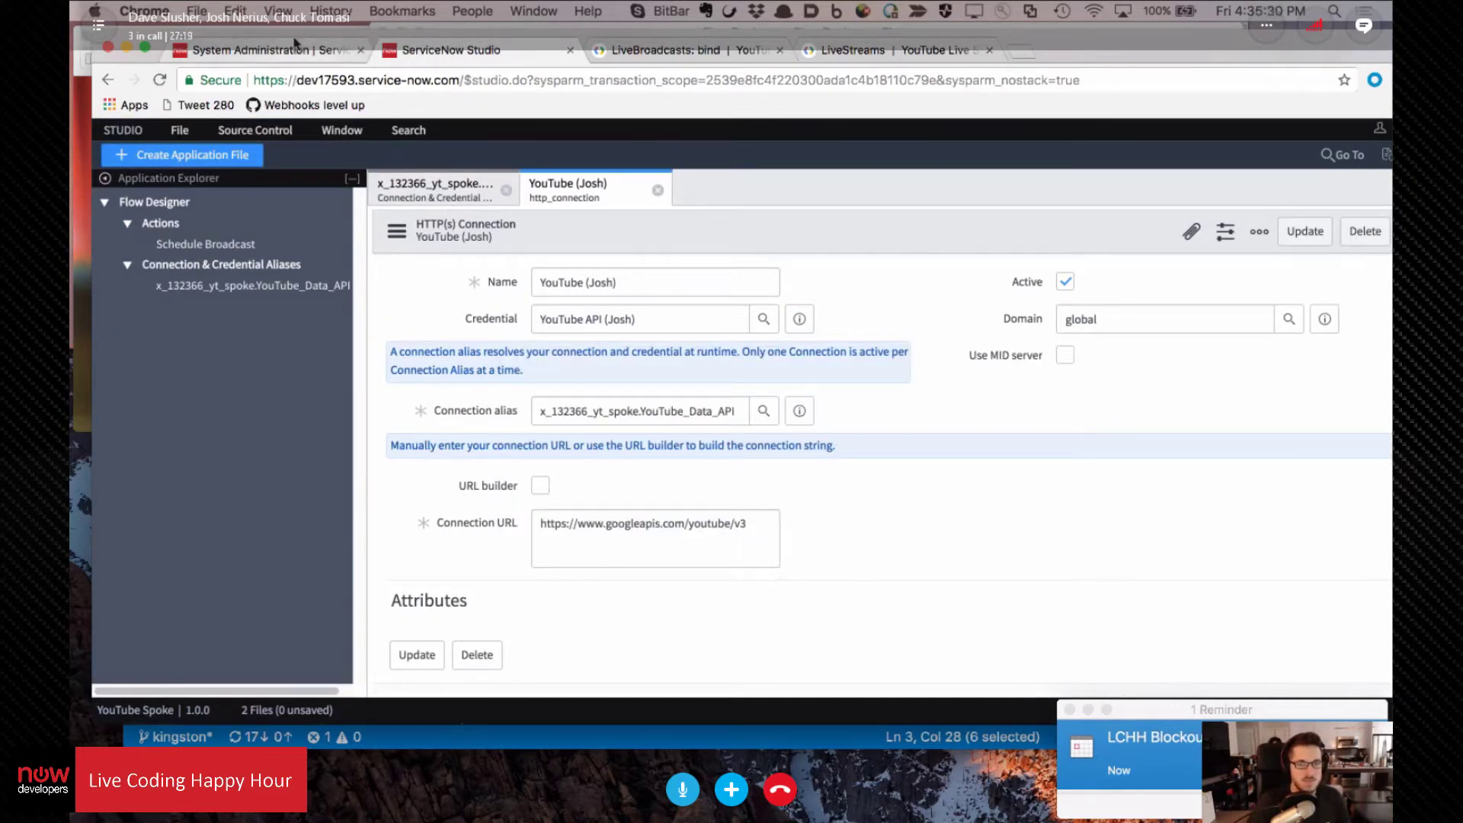
Step: Bring the Schedule YouTube Broadcast flow in Flow Designer to the front, clearing away the code editor and the calendar reminder
left_click(561, 8)
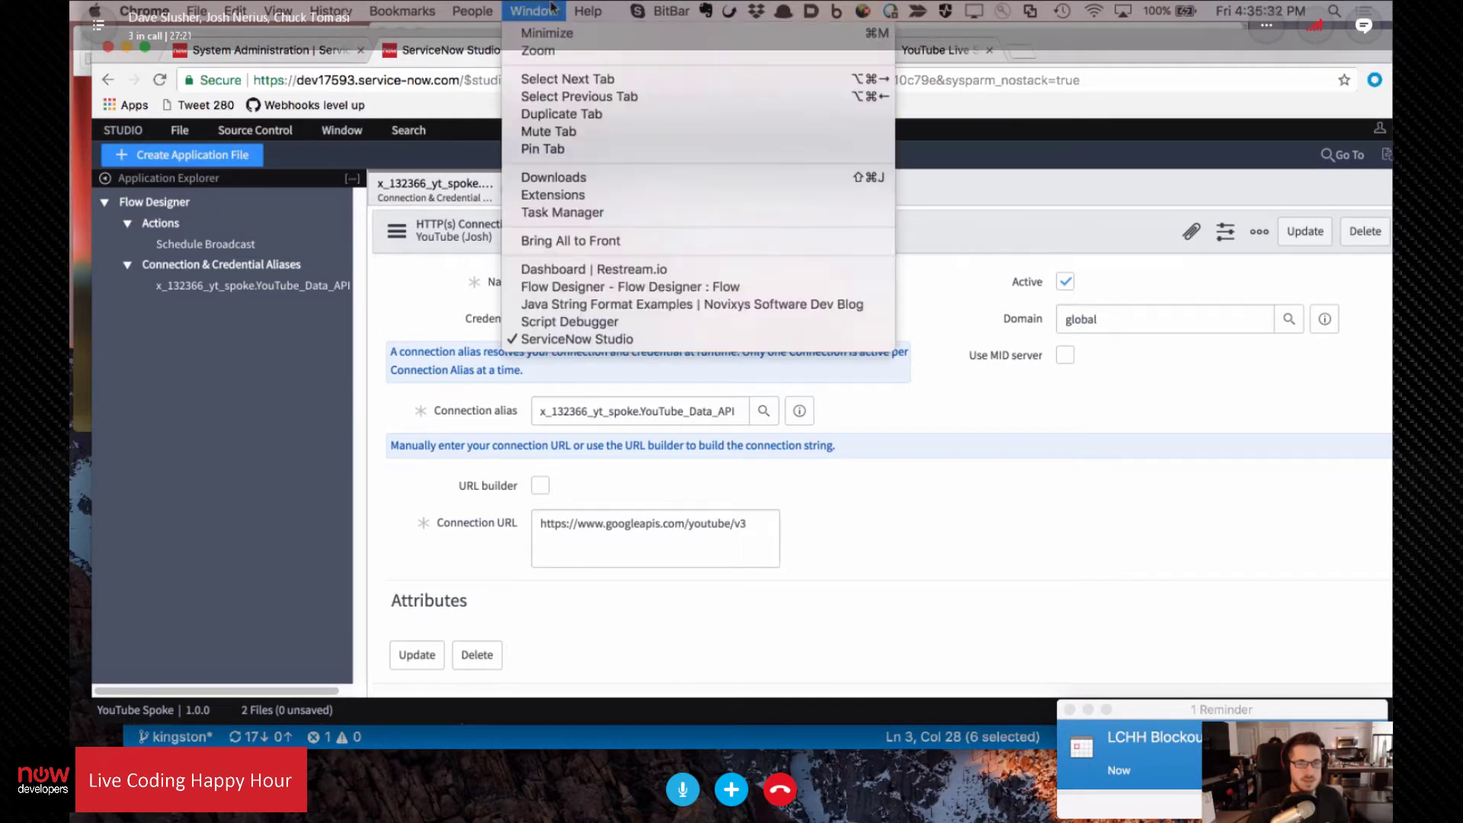
left_click(609, 287)
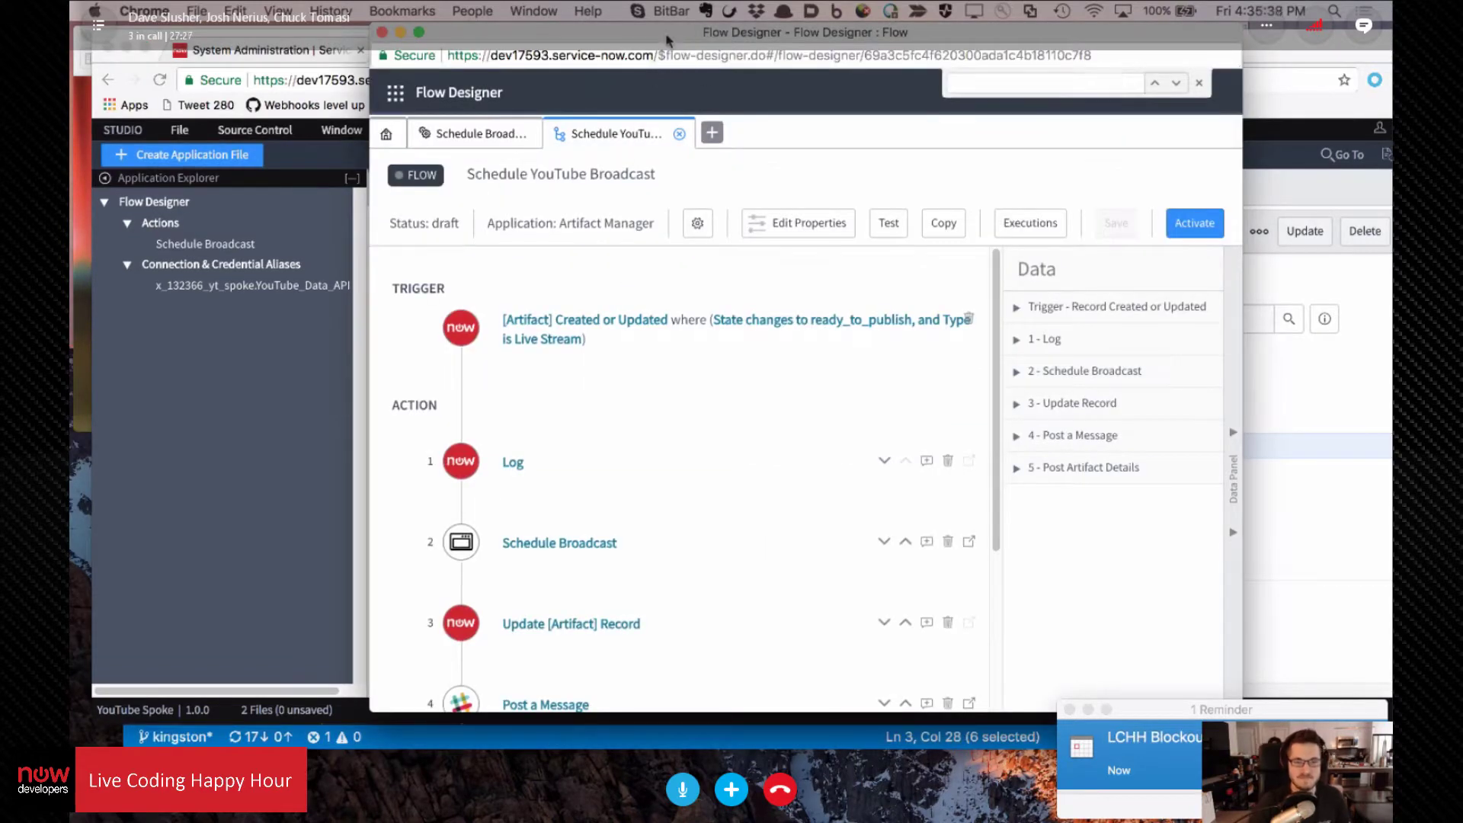
key("super+Tab")
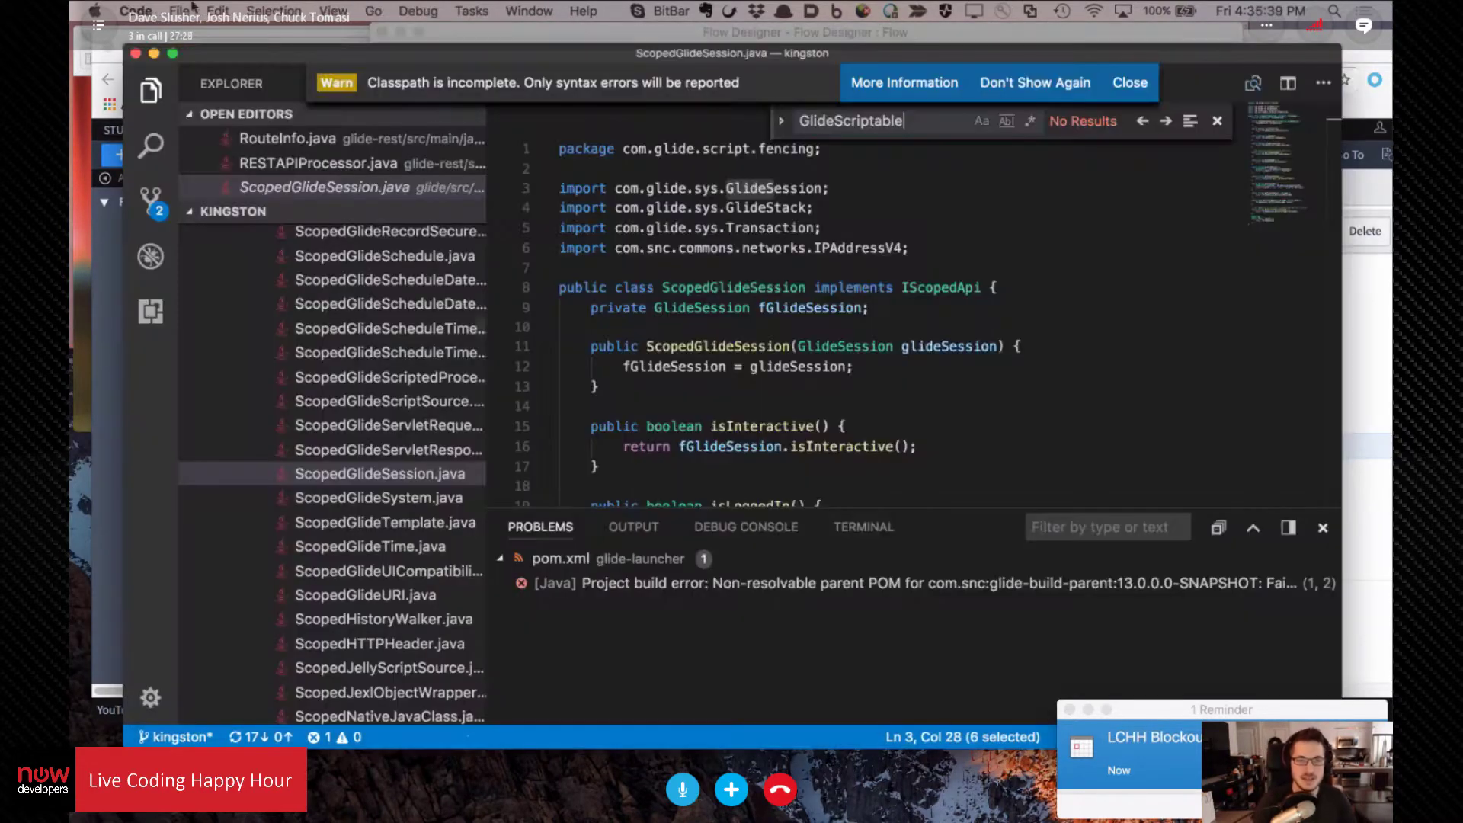
left_click(157, 55)
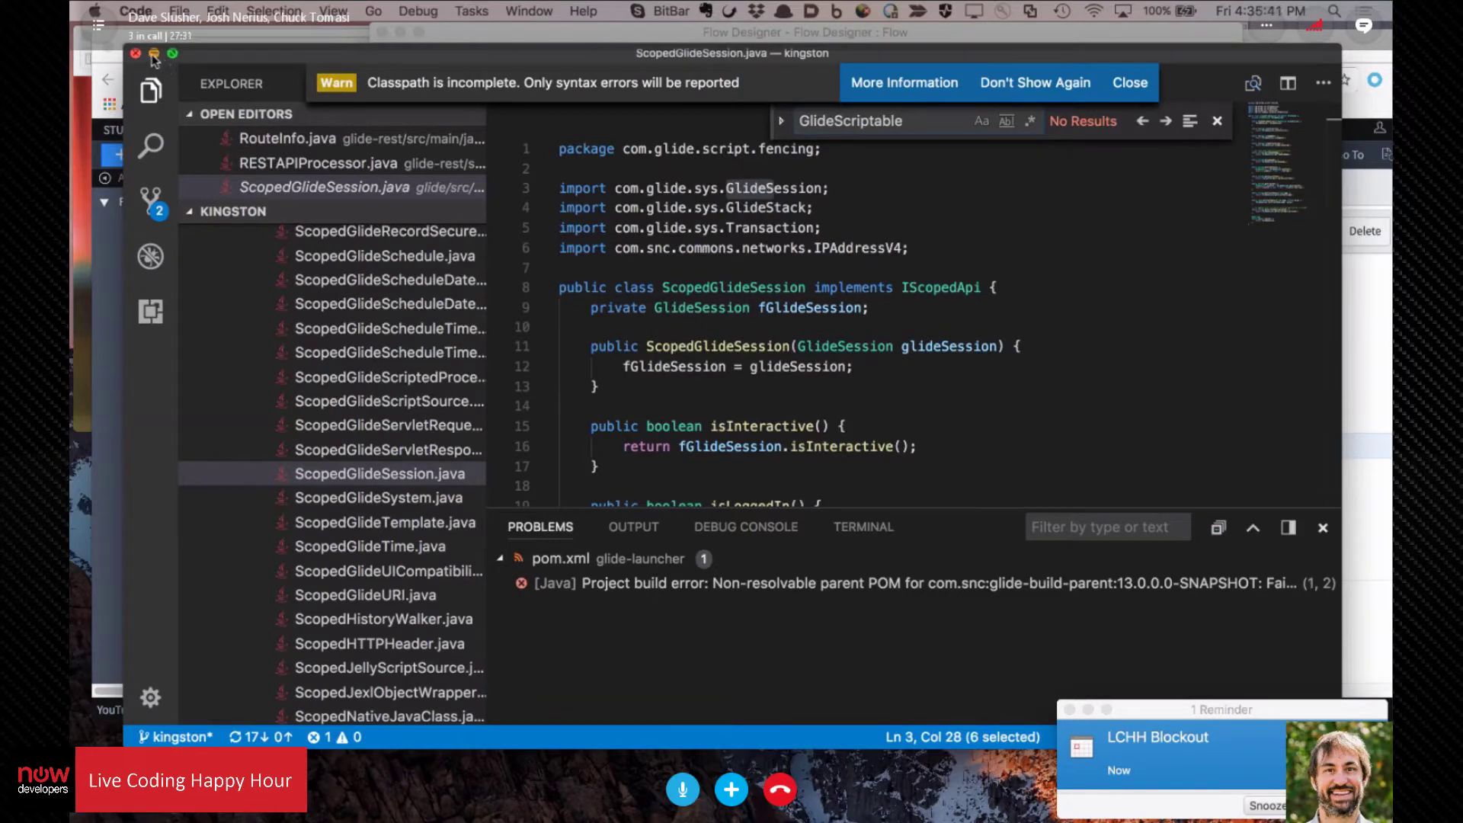
left_click(1070, 709)
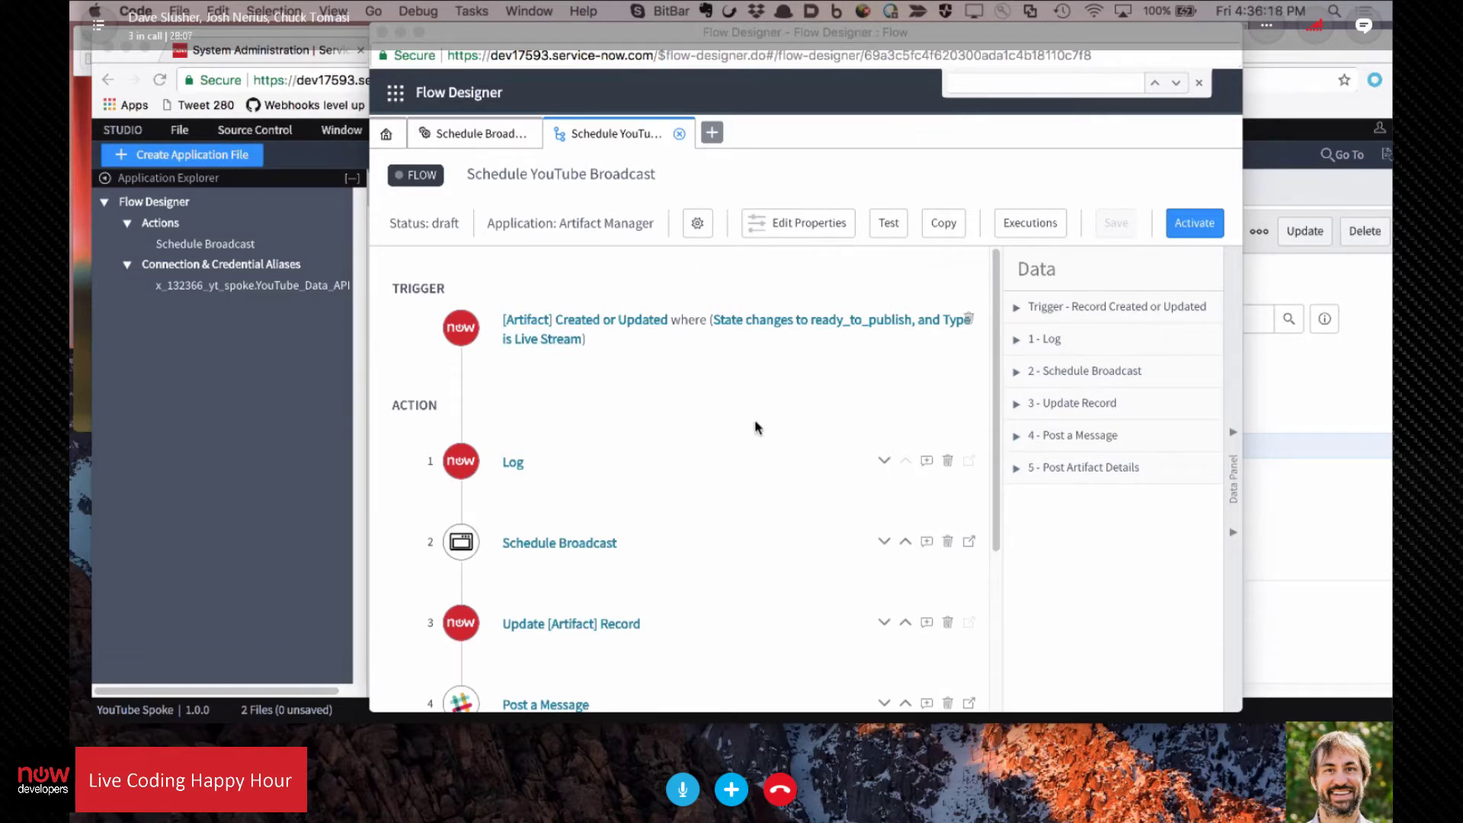
Step: Review the trigger and actions of the Schedule YouTube Broadcast flow, including the insertion point between Log and Schedule Broadcast
scroll(688, 435, "down", 5)
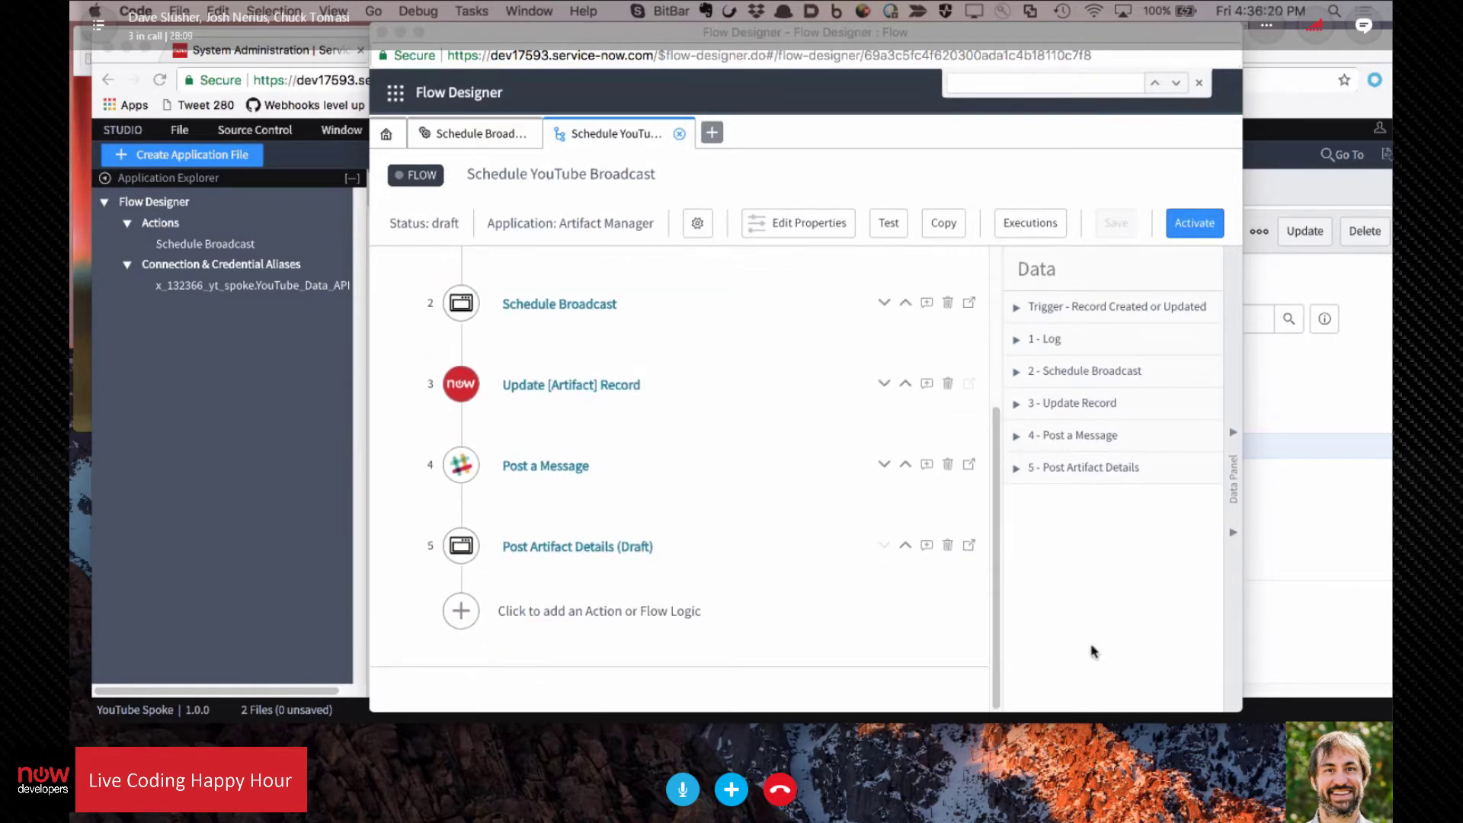
scroll(747, 513, "up", 5)
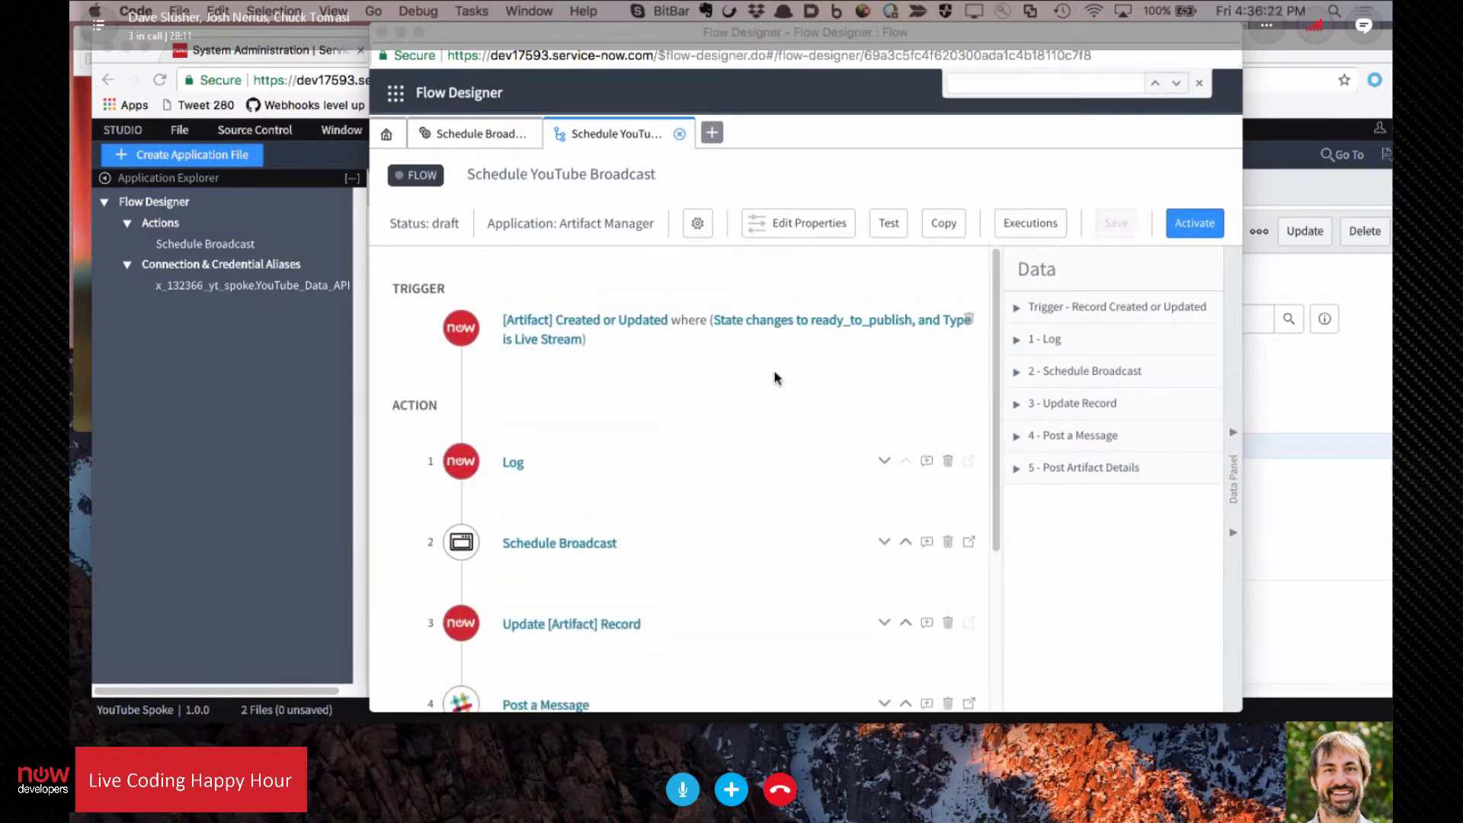
scroll(770, 374, "down", 3)
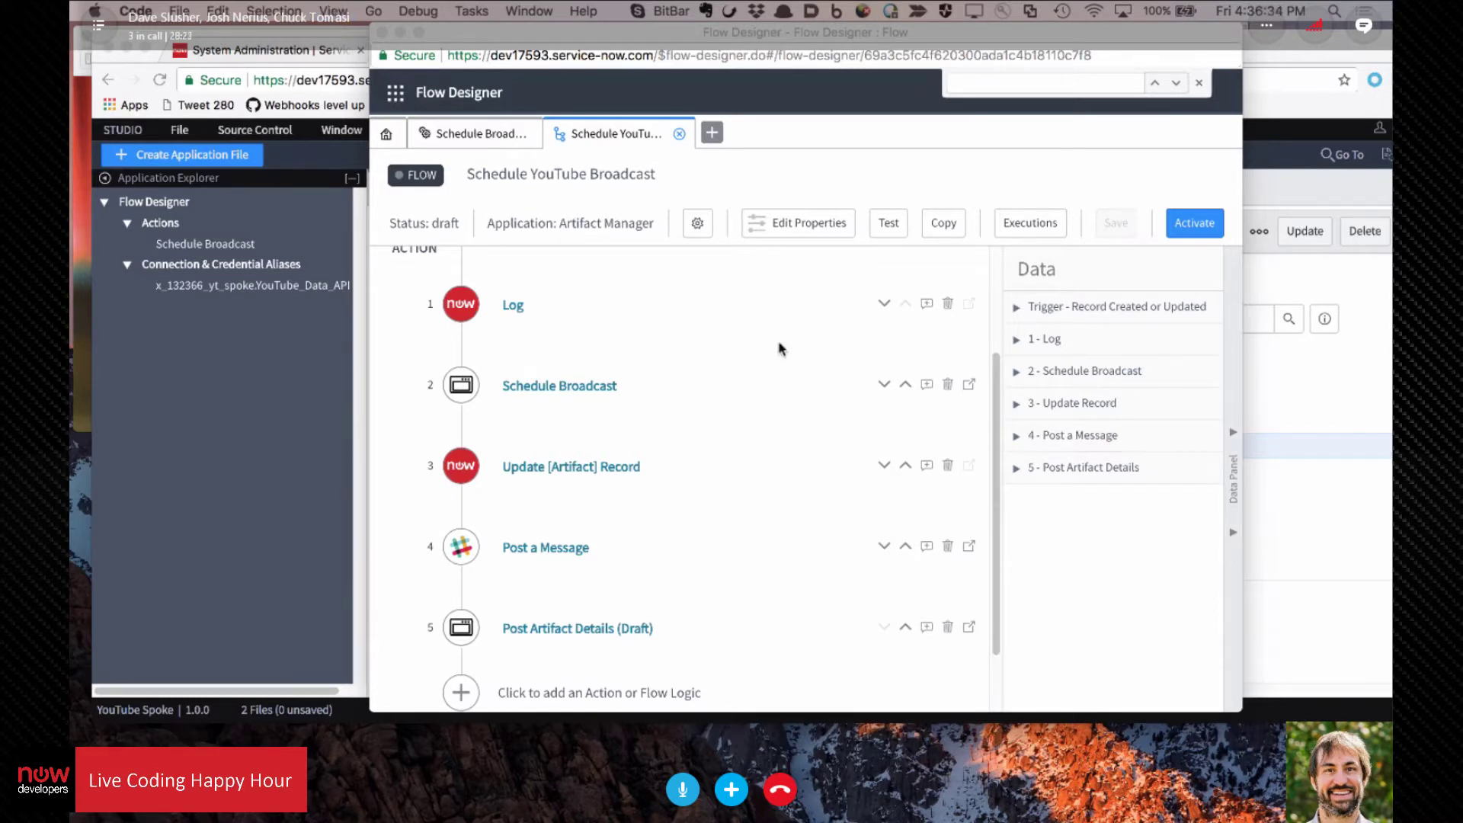
left_click(1199, 83)
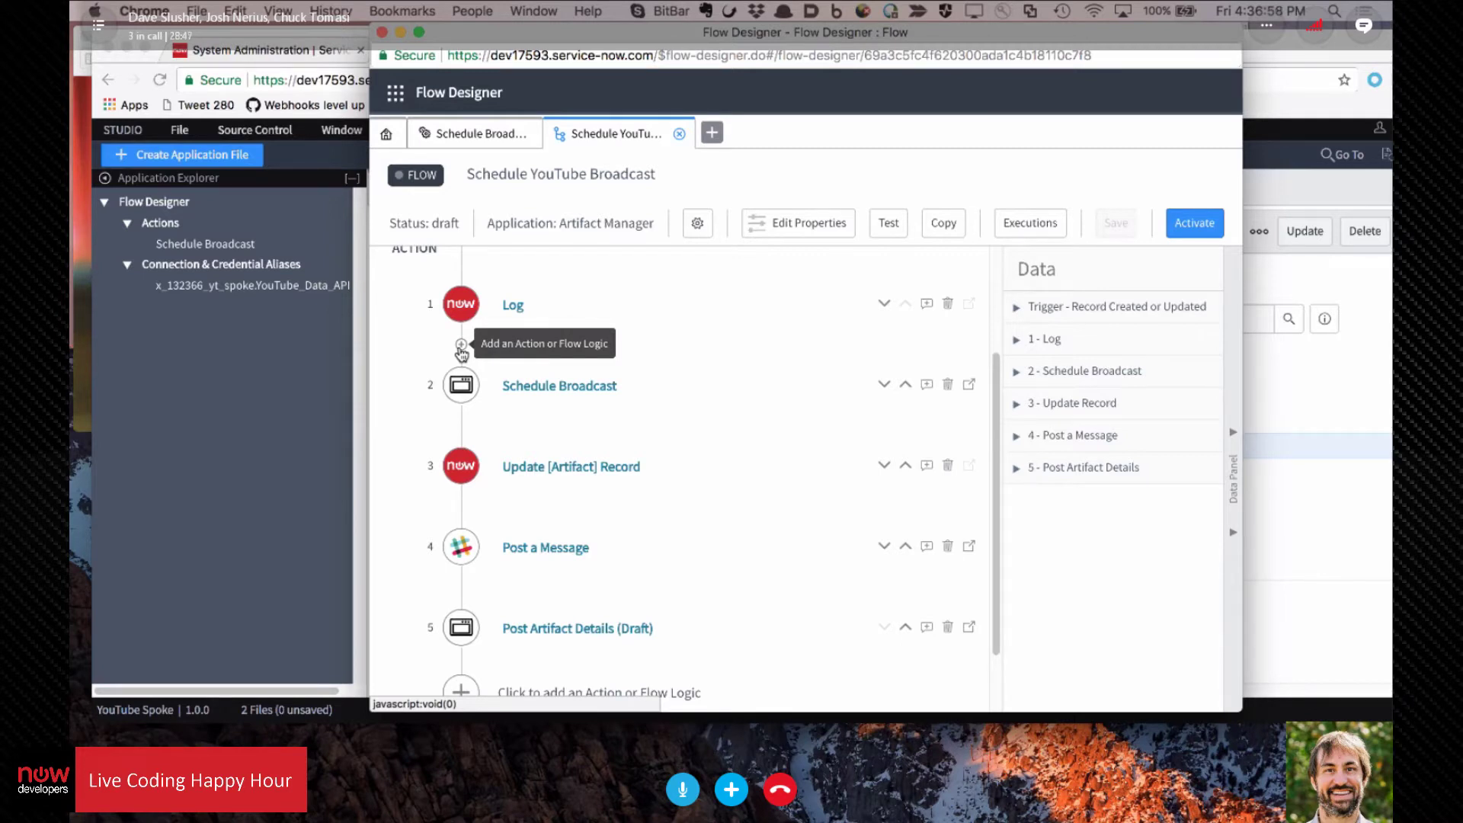
left_click(461, 345)
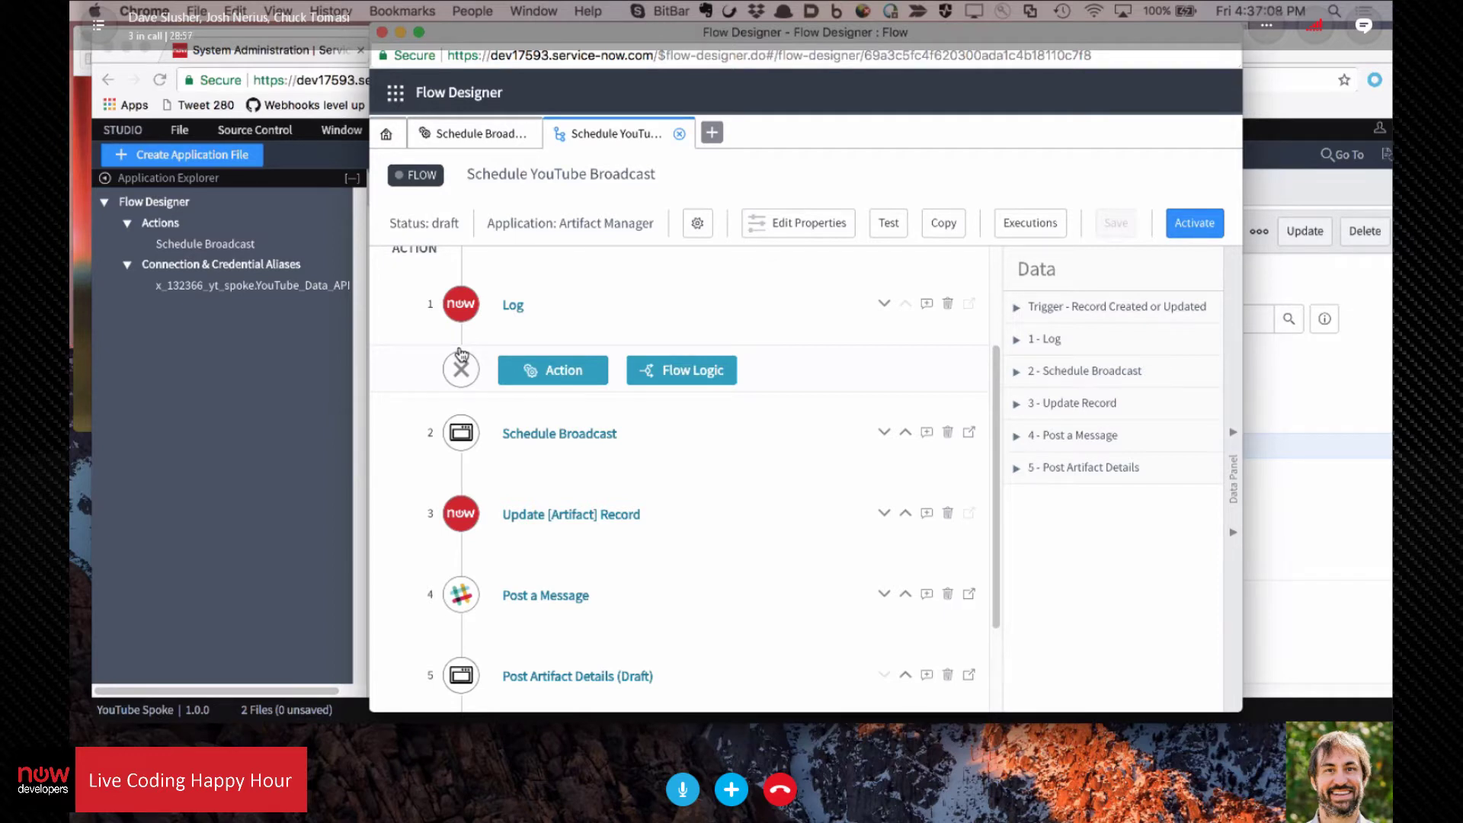
left_click(462, 370)
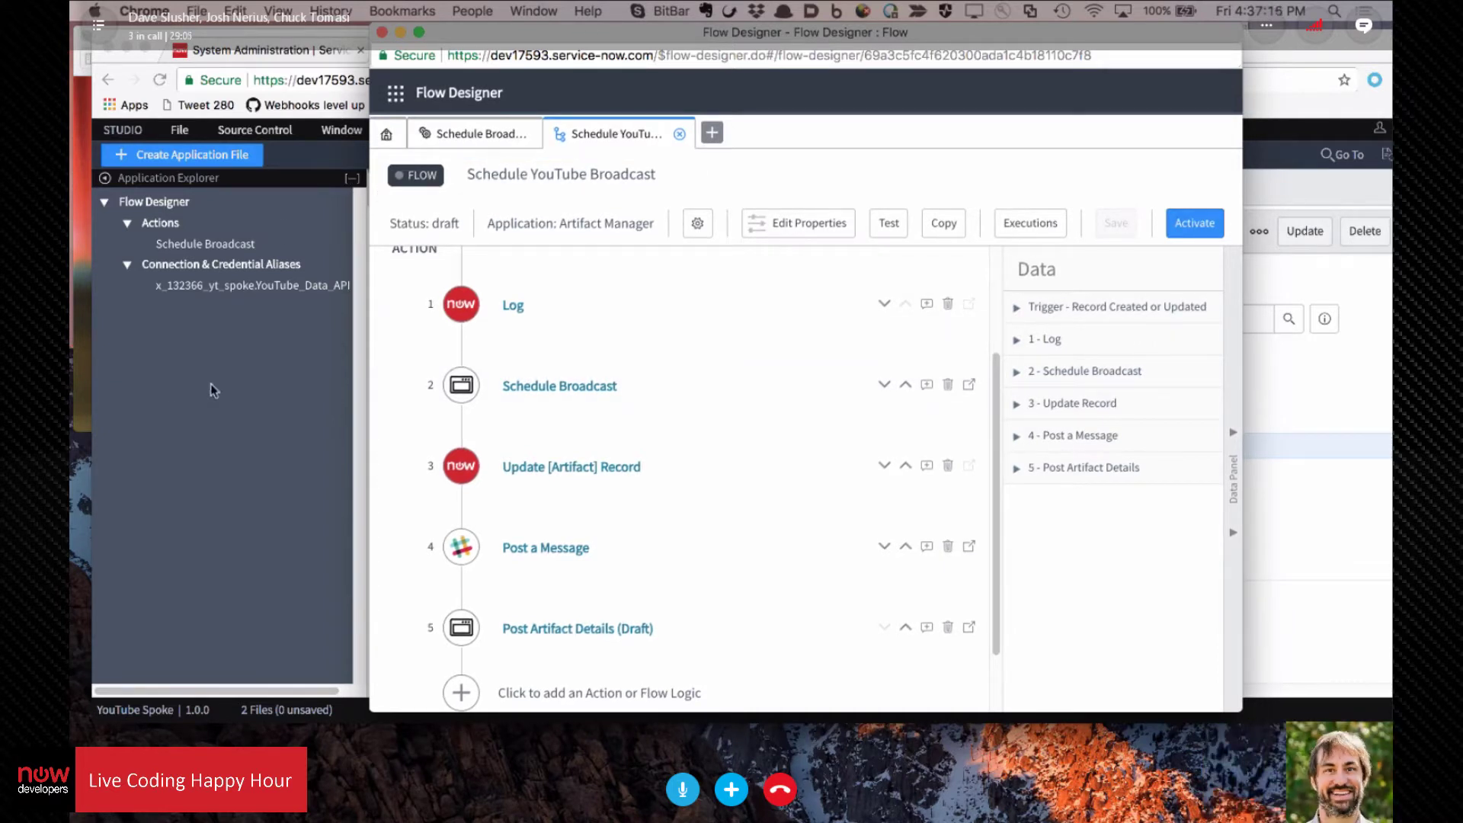
Step: Look at the YouTube LiveBroadcasts: bind reference and return to the HTTP(s) connection record in ServiceNow Studio
left_click(262, 461)
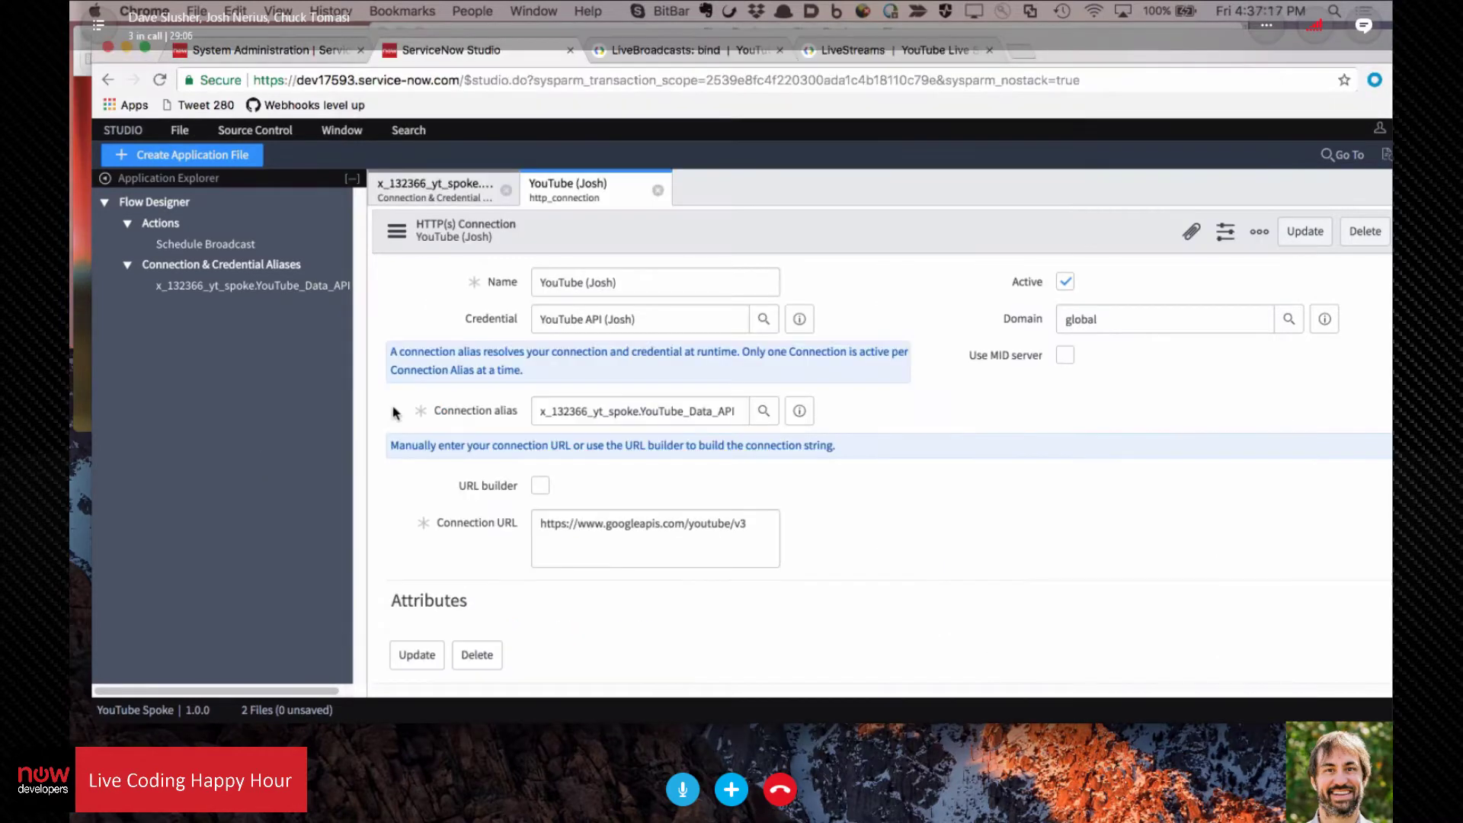
left_click(689, 51)
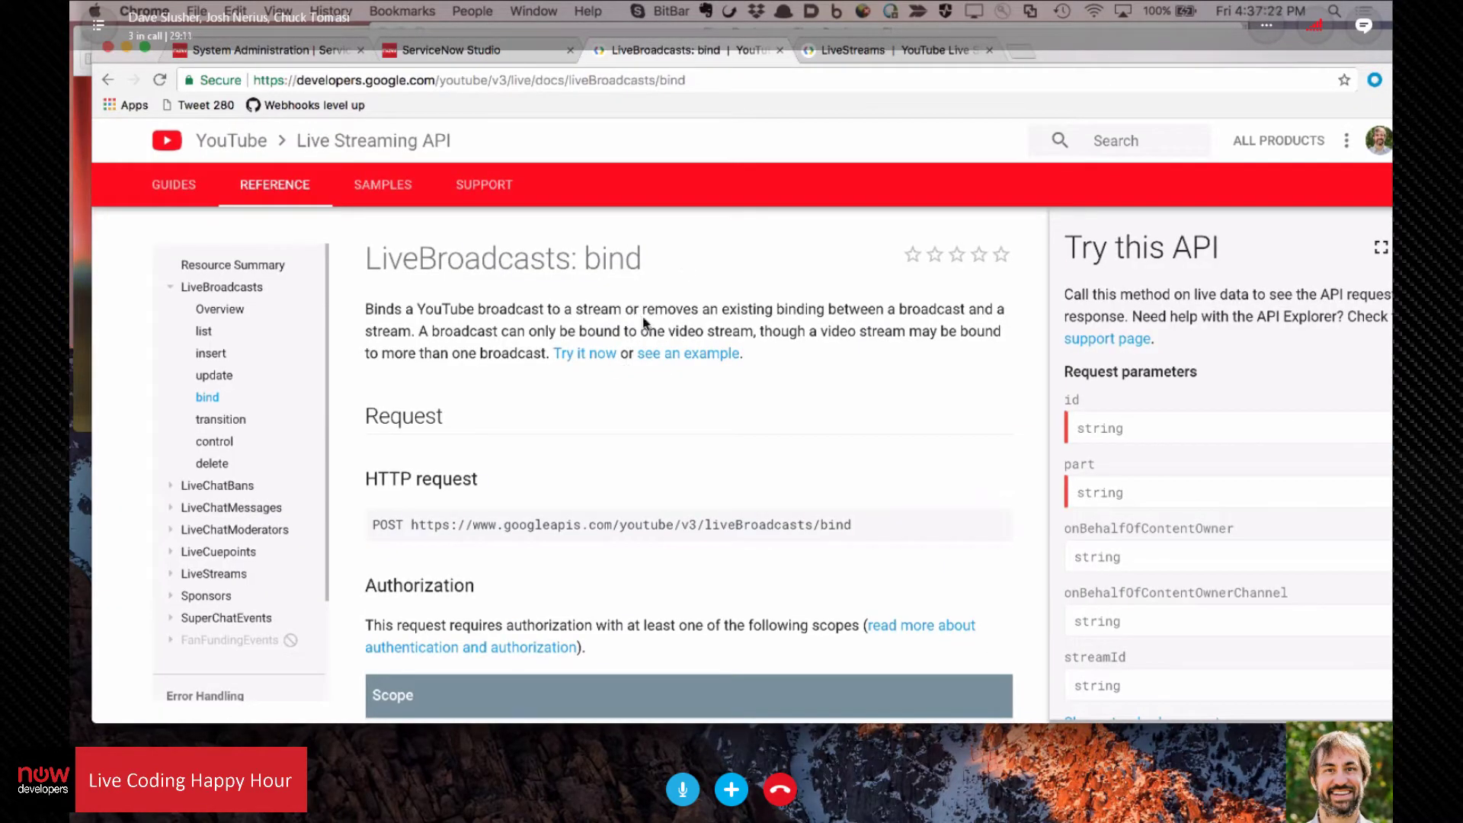
left_click(493, 51)
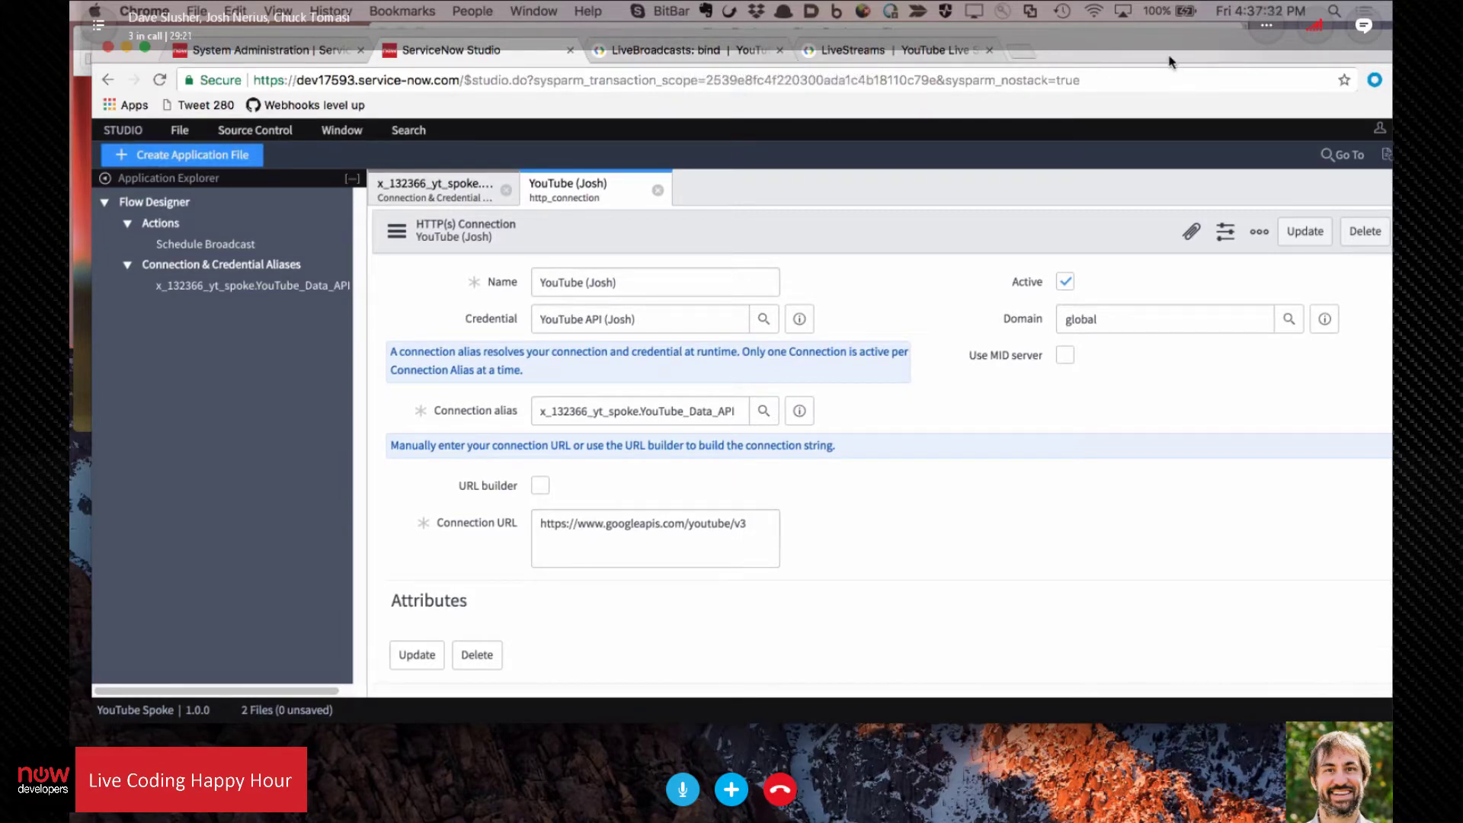
Step: Move the browser window lower on the desktop and bring the Schedule YouTube Broadcast flow back to the front
left_click_drag(1171, 60, 1174, 155)
left_click(1029, 37)
left_click(615, 138)
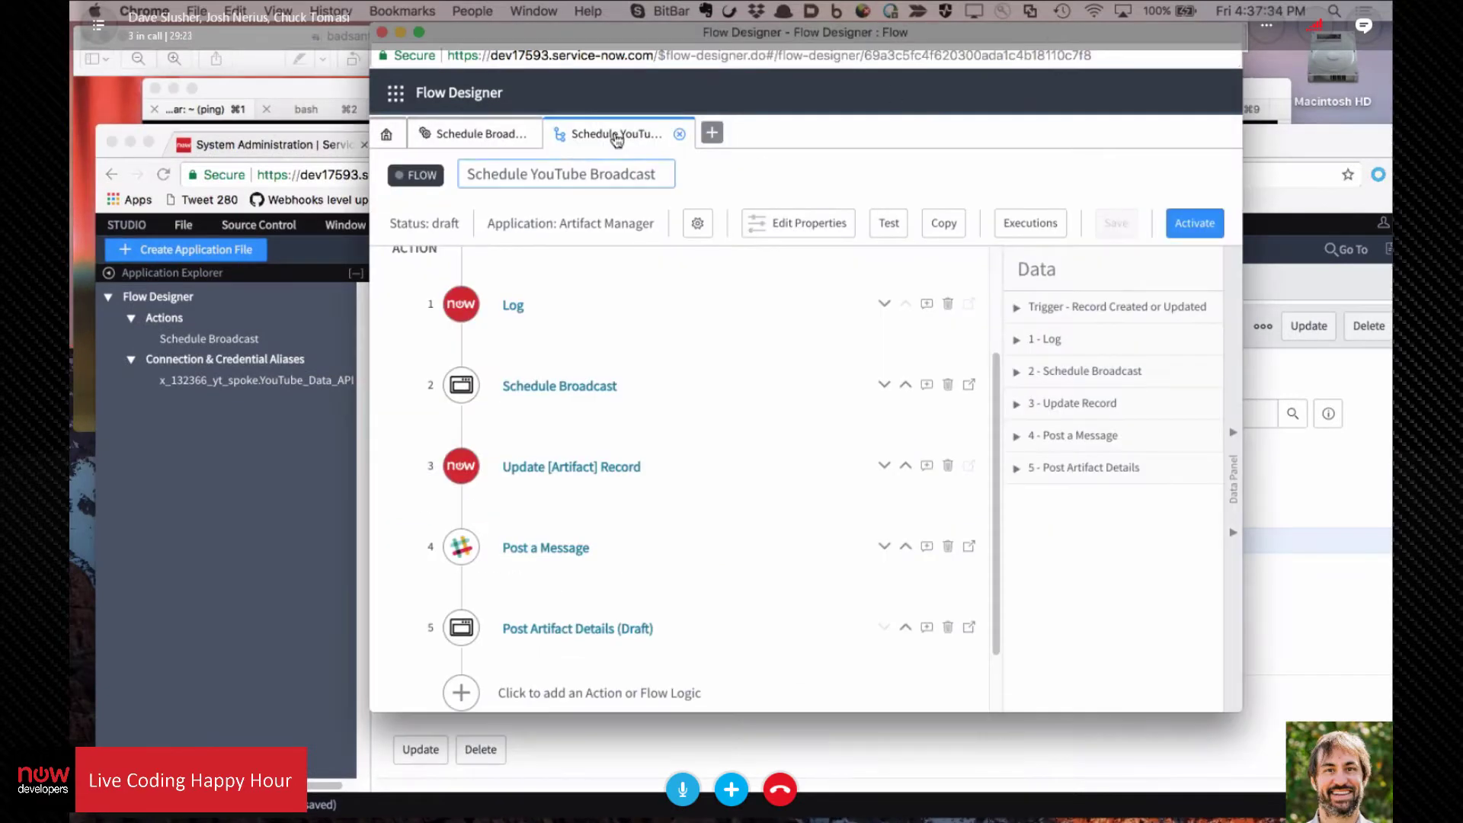
Step: Examine the Schedule Broadcast action's REST step settings and its Build Payload script
left_click(477, 136)
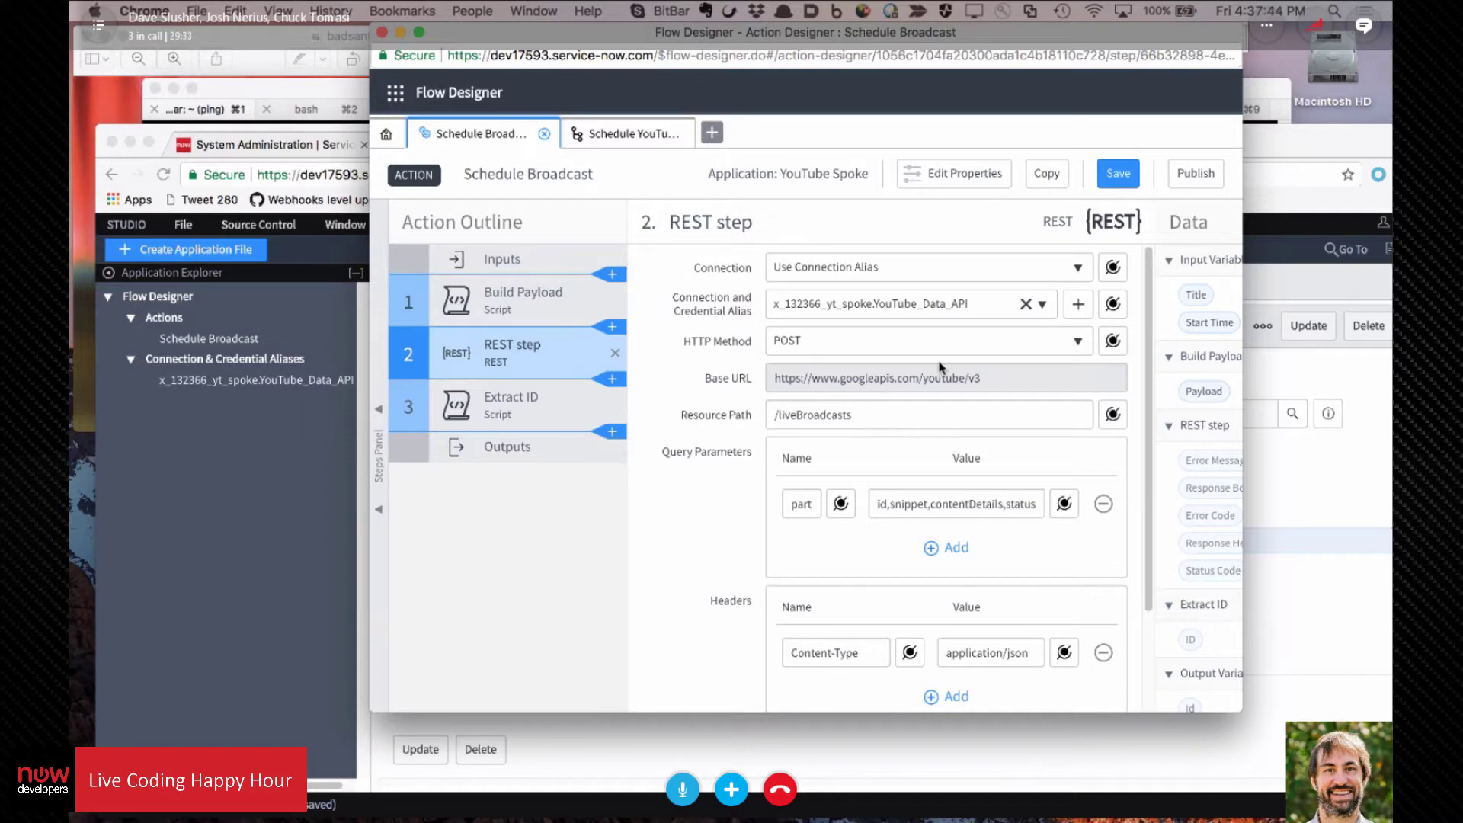
scroll(941, 368, "down", 3)
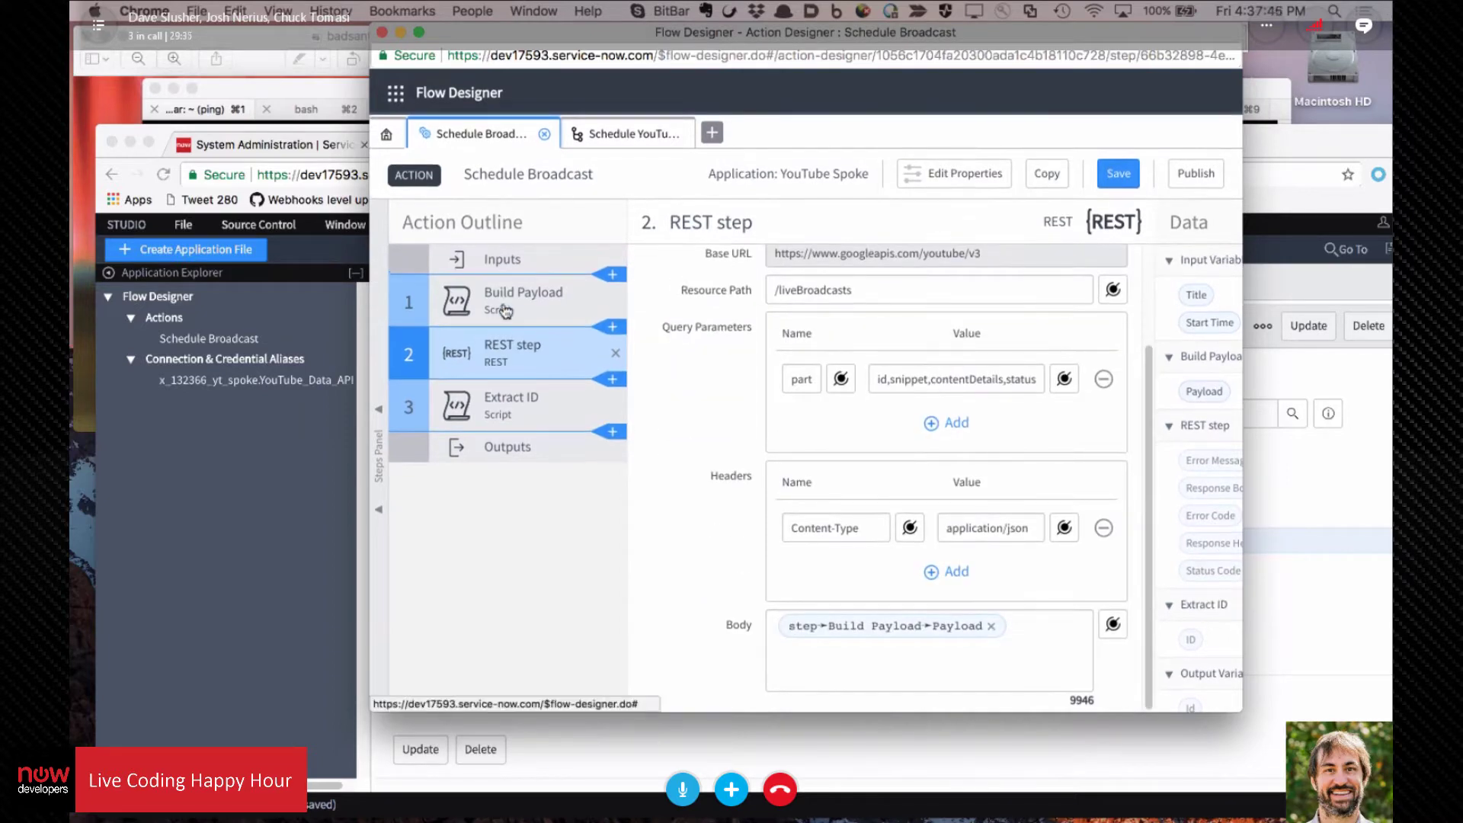
left_click(503, 310)
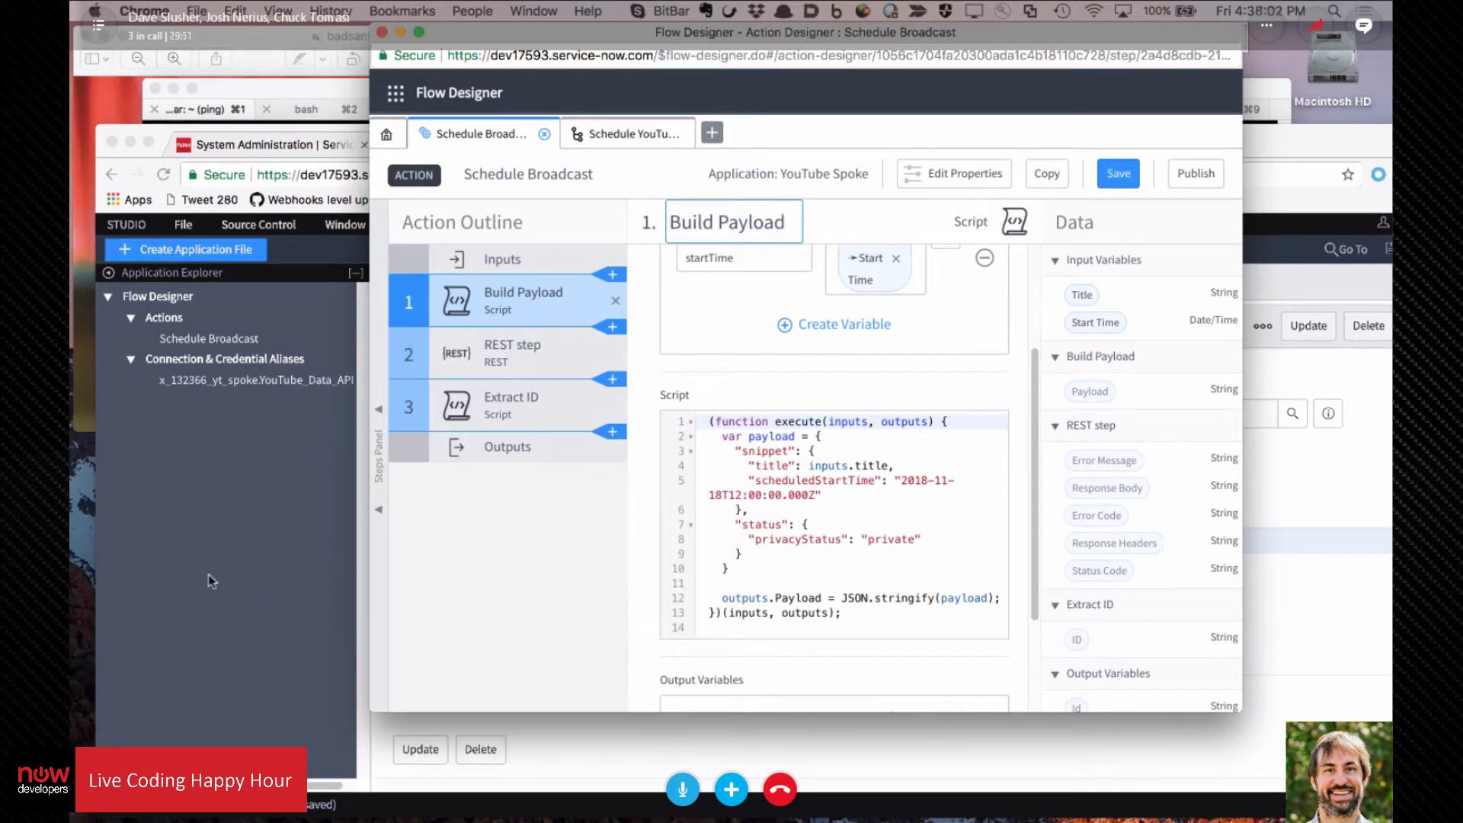
Step: Examine the LiveStreams page of the YouTube Live Streaming API reference, covering its methods and JSON resource representation
left_click(277, 572)
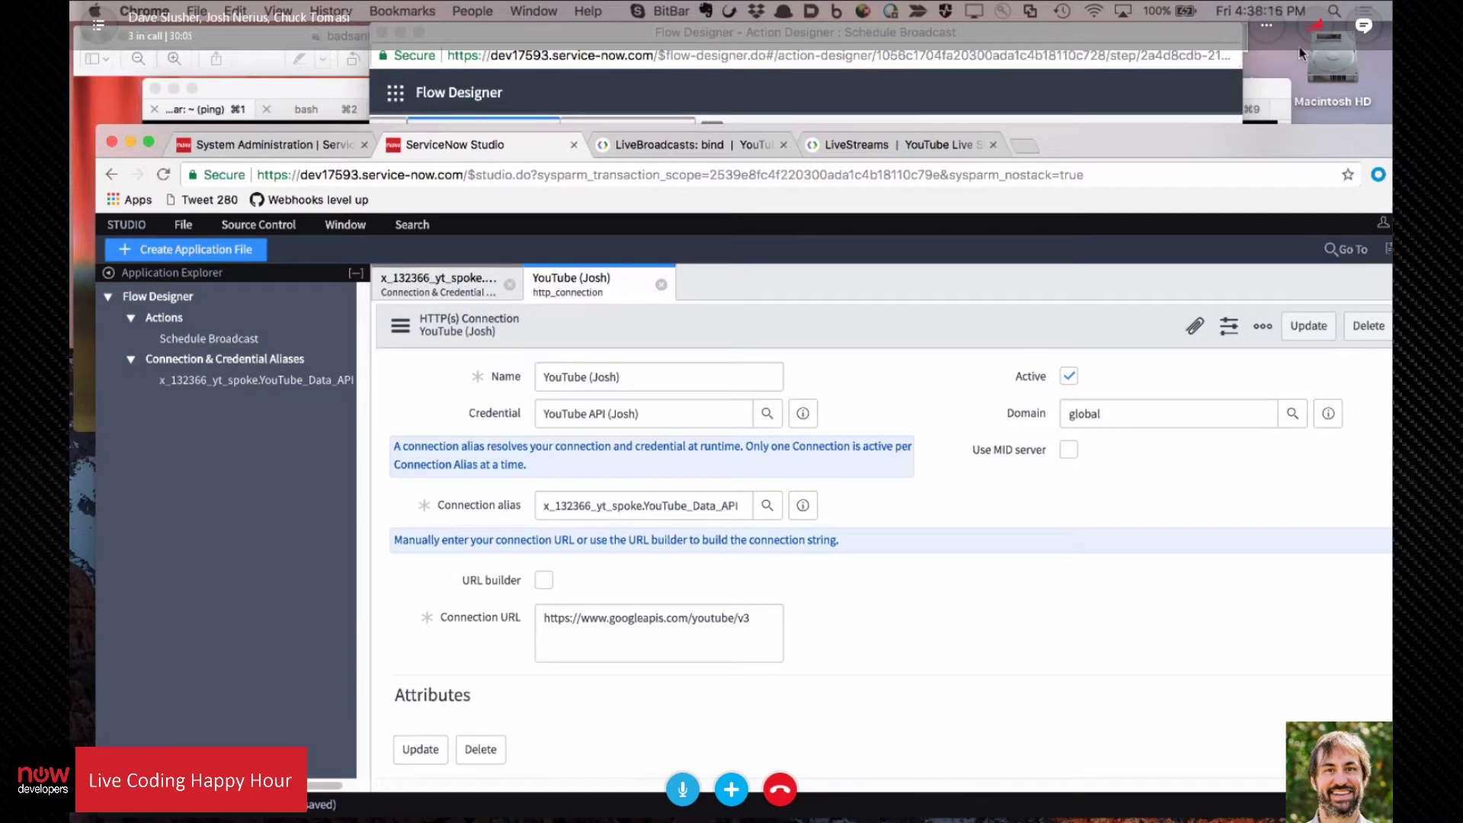
left_click(667, 145)
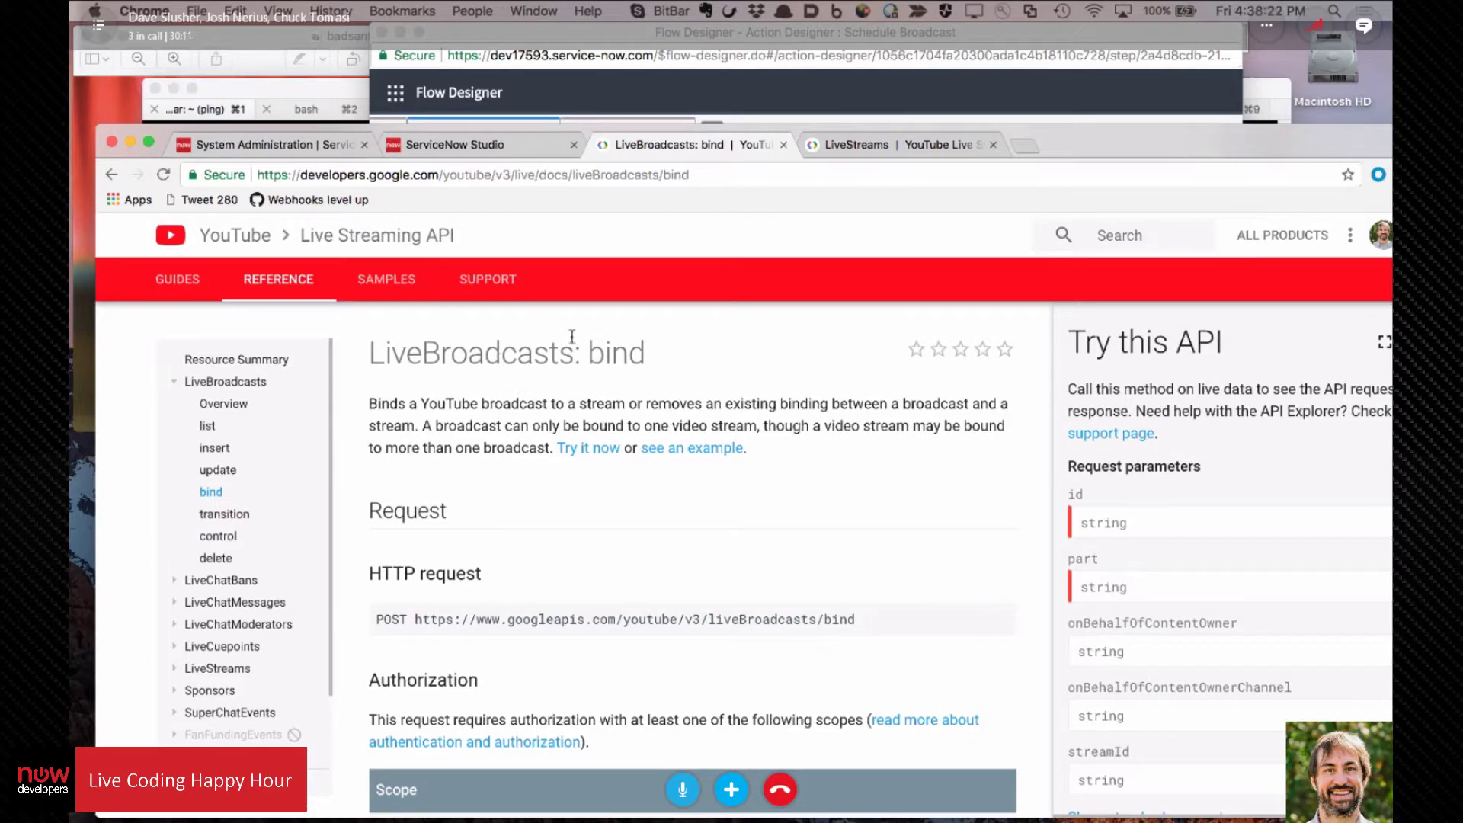
left_click(923, 151)
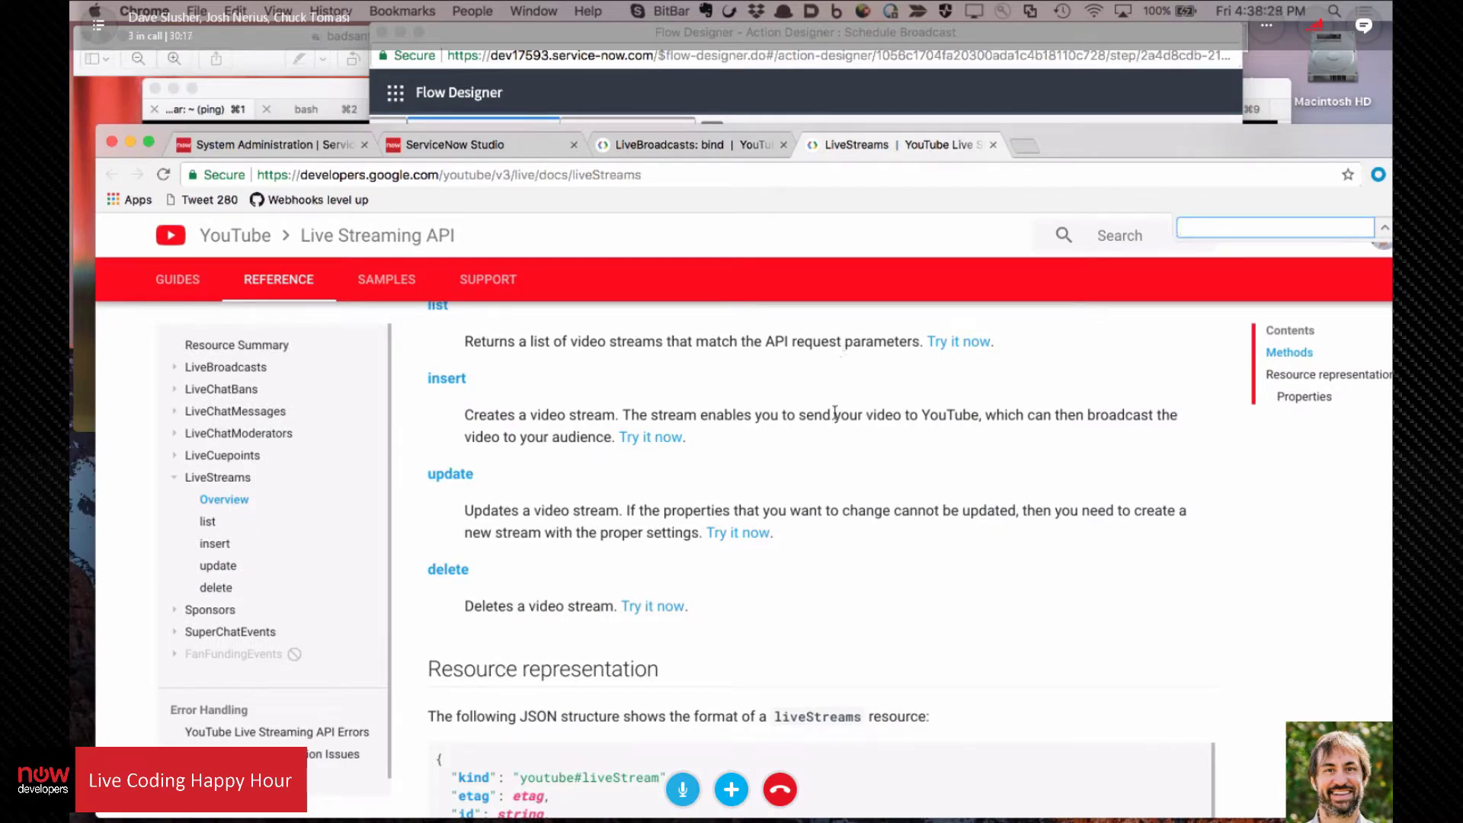
scroll(839, 482, "up", 3)
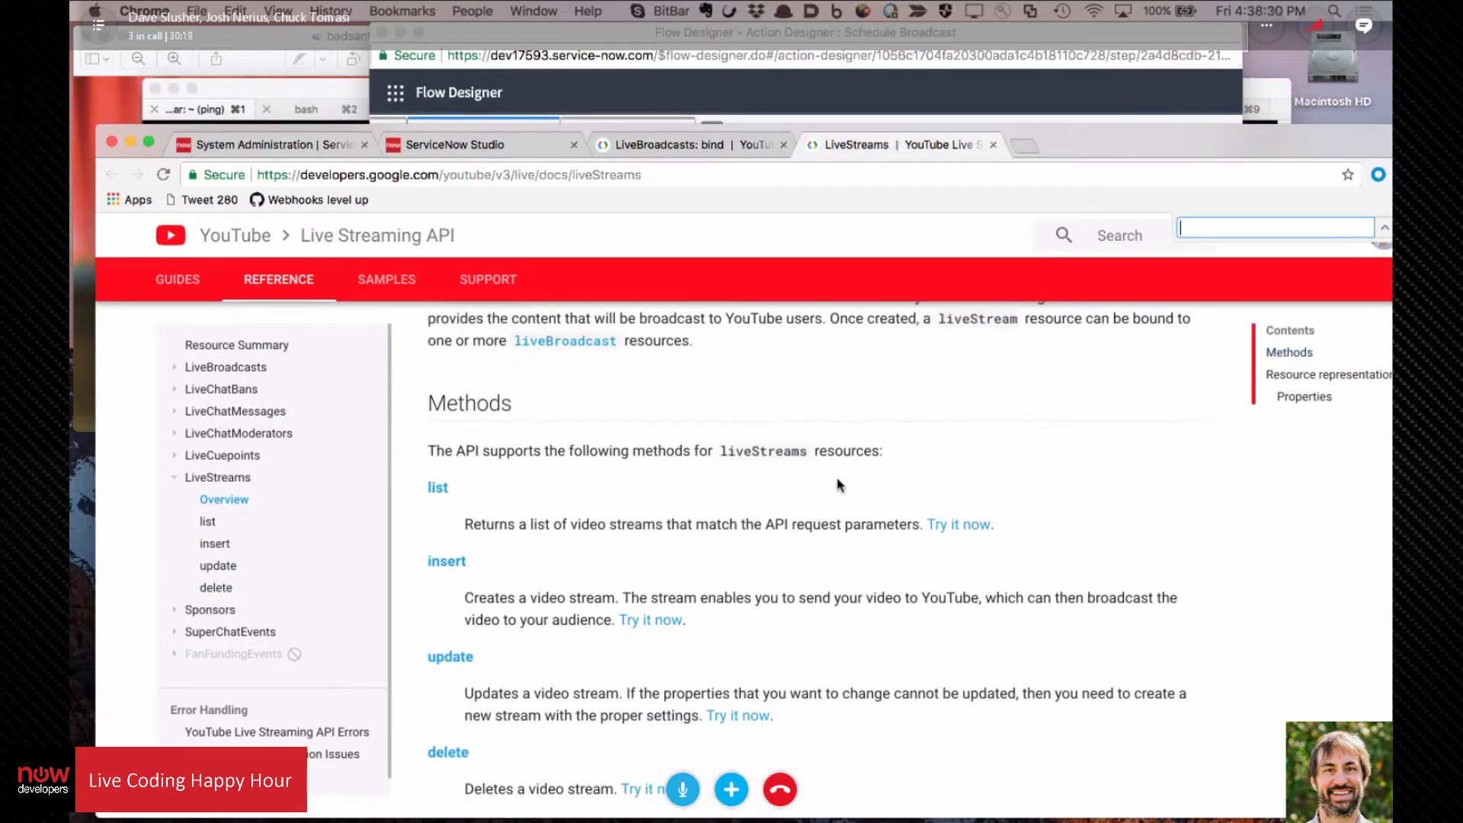
scroll(730, 442, "up", 2)
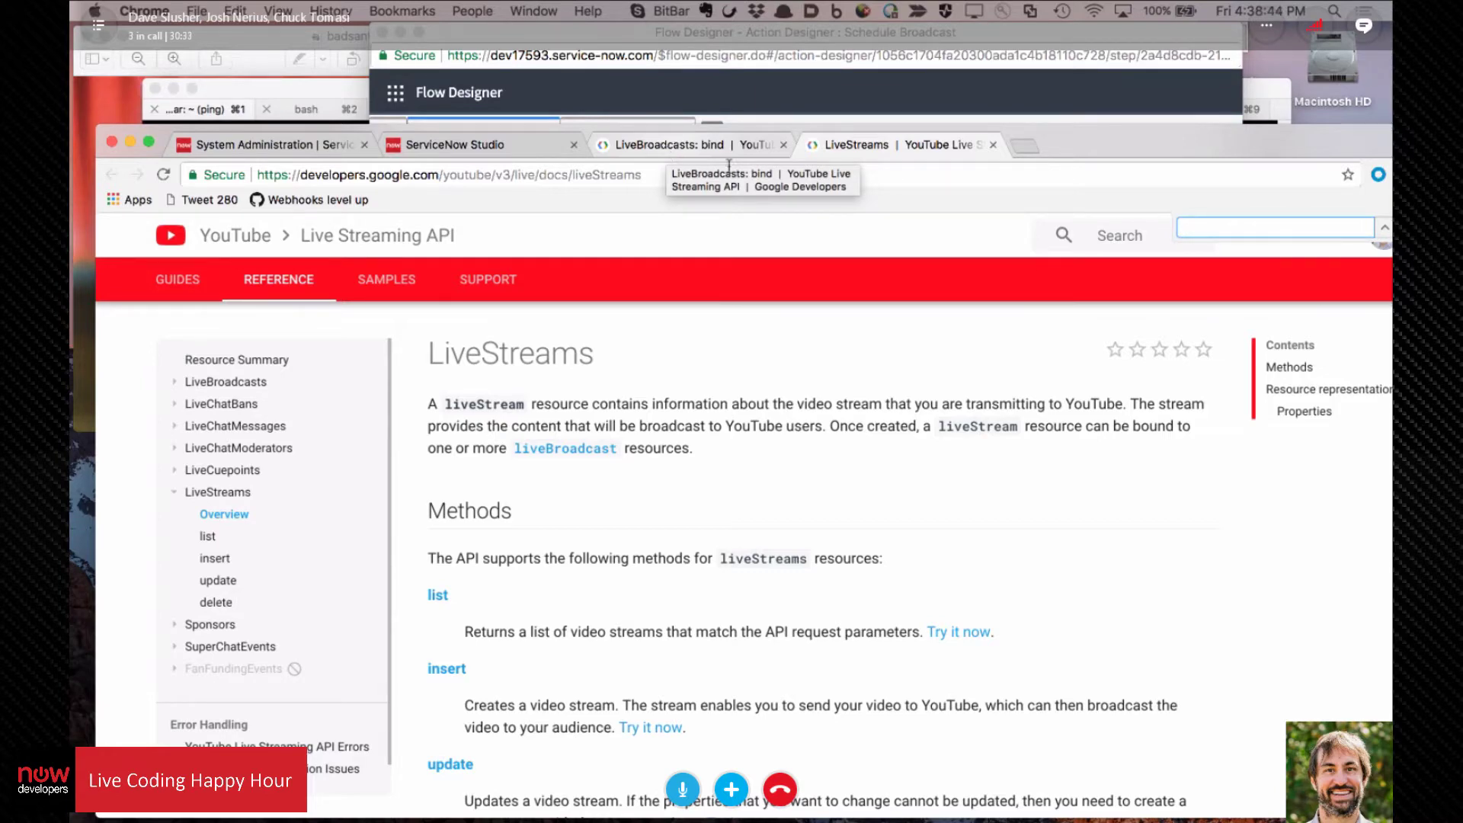
scroll(672, 384, "down", 8)
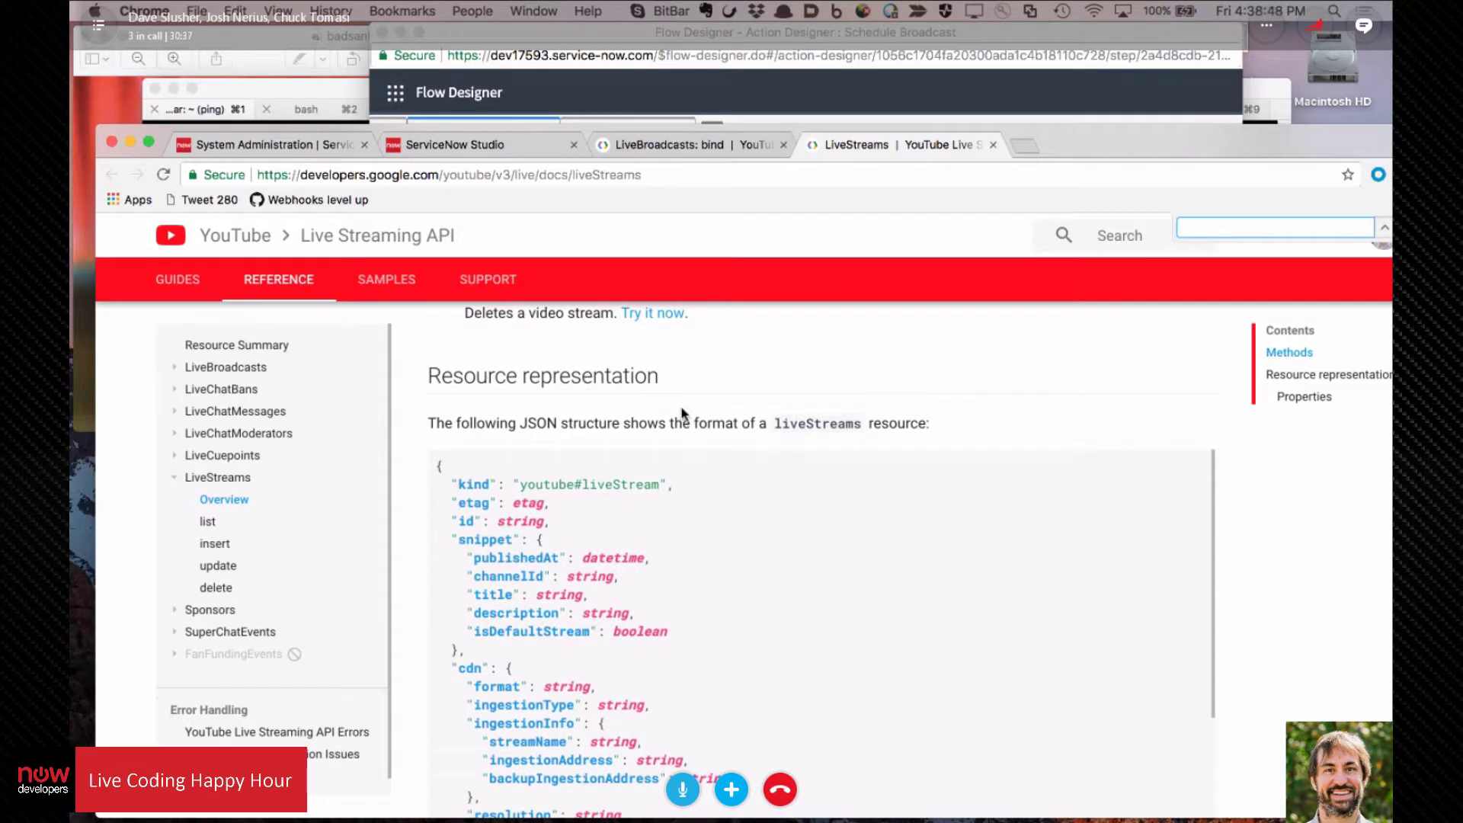
scroll(682, 419, "down", 5)
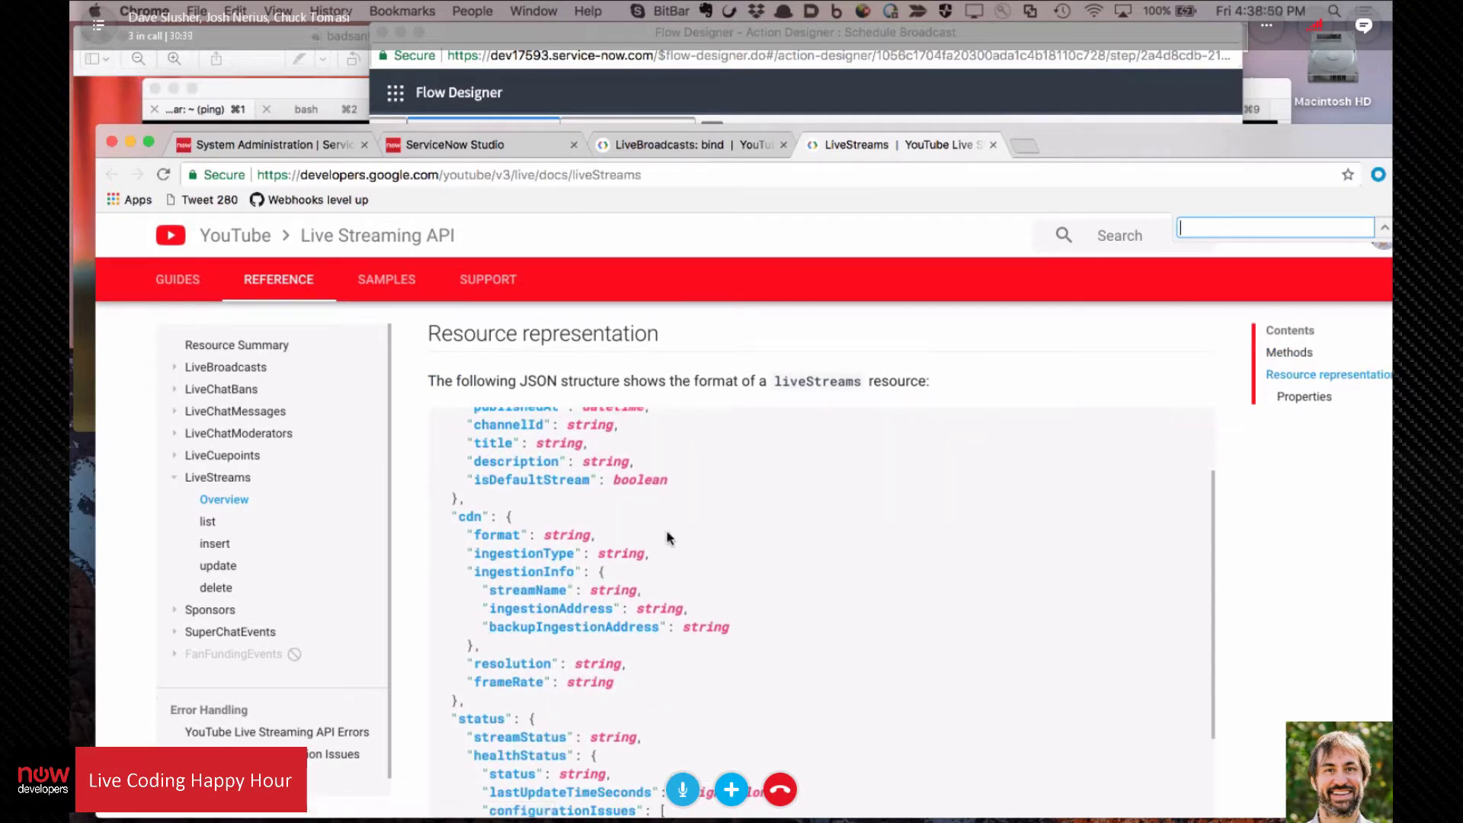
scroll(671, 484, "down", 2)
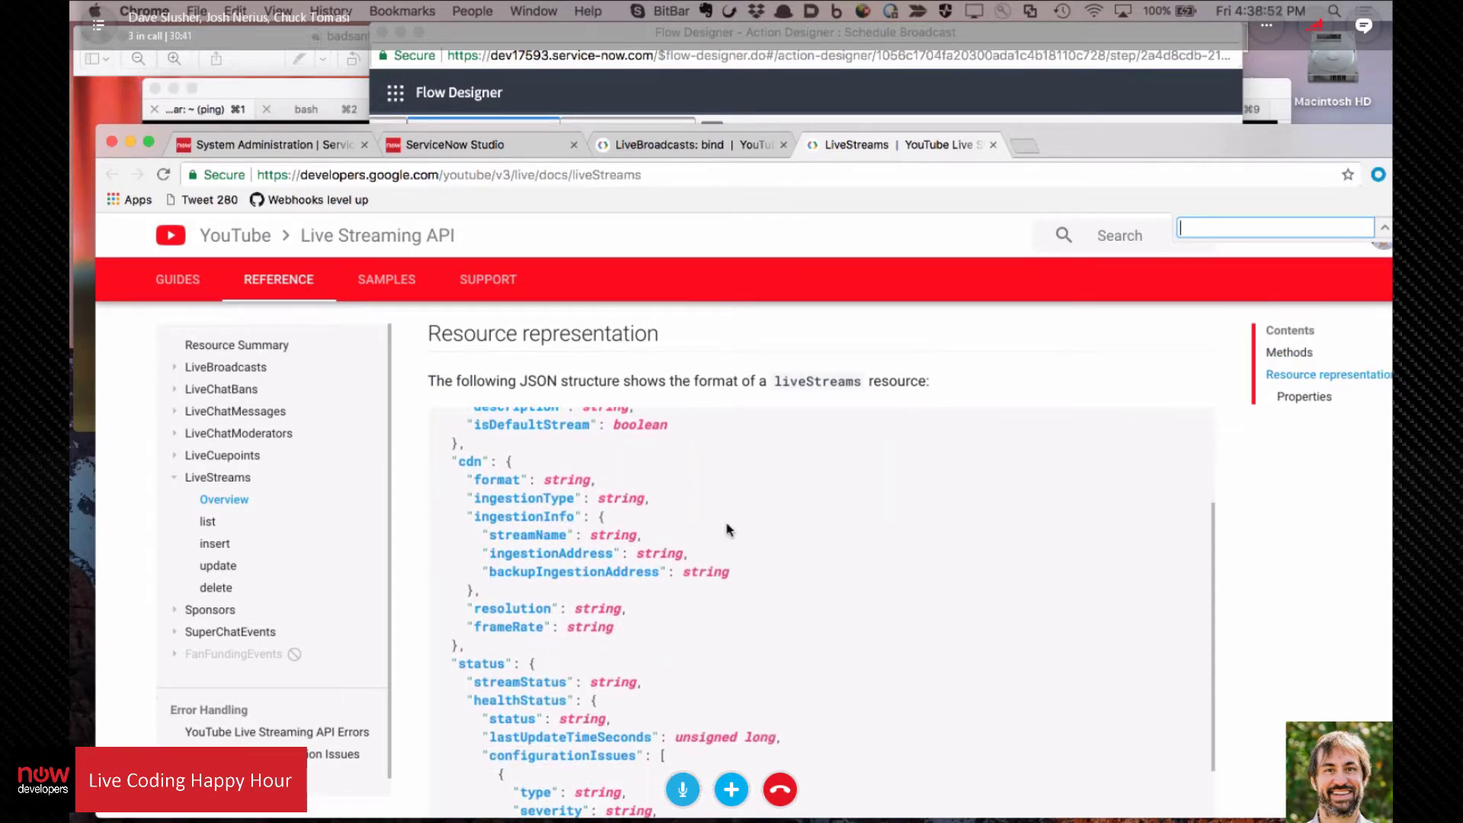
scroll(720, 518, "down", 3)
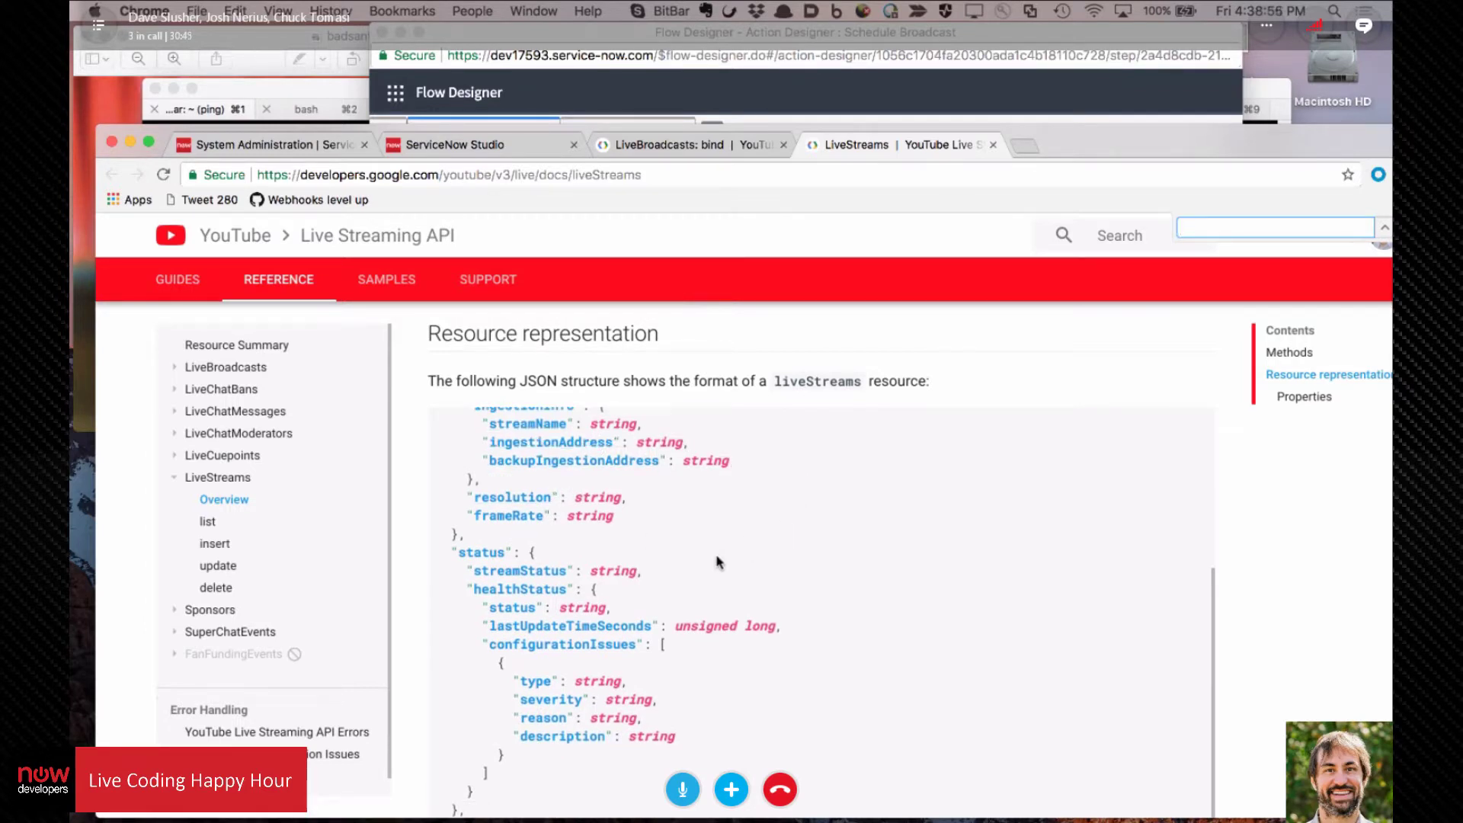
scroll(695, 521, "down", 5)
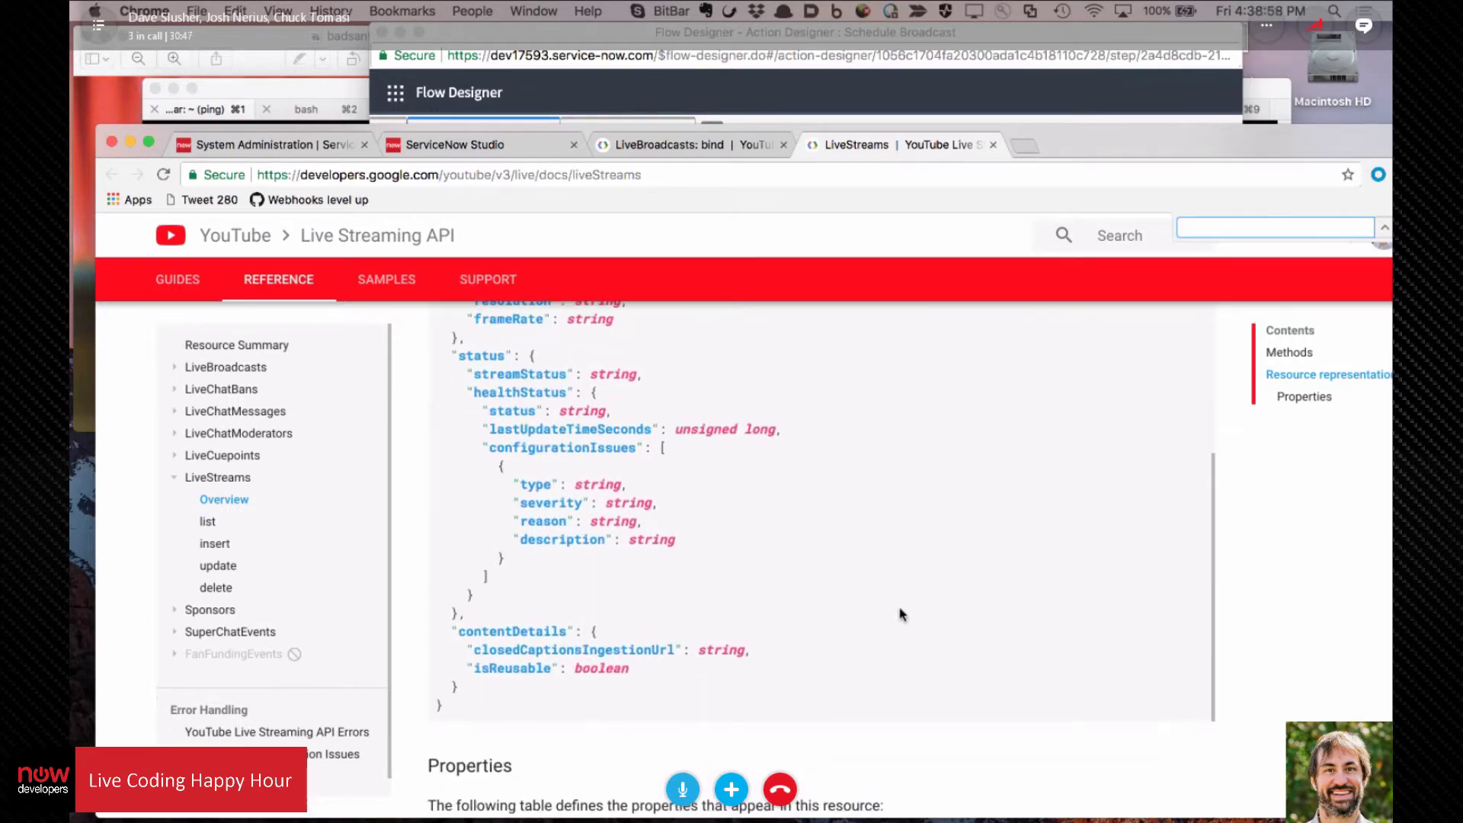
scroll(902, 614, "up", 10)
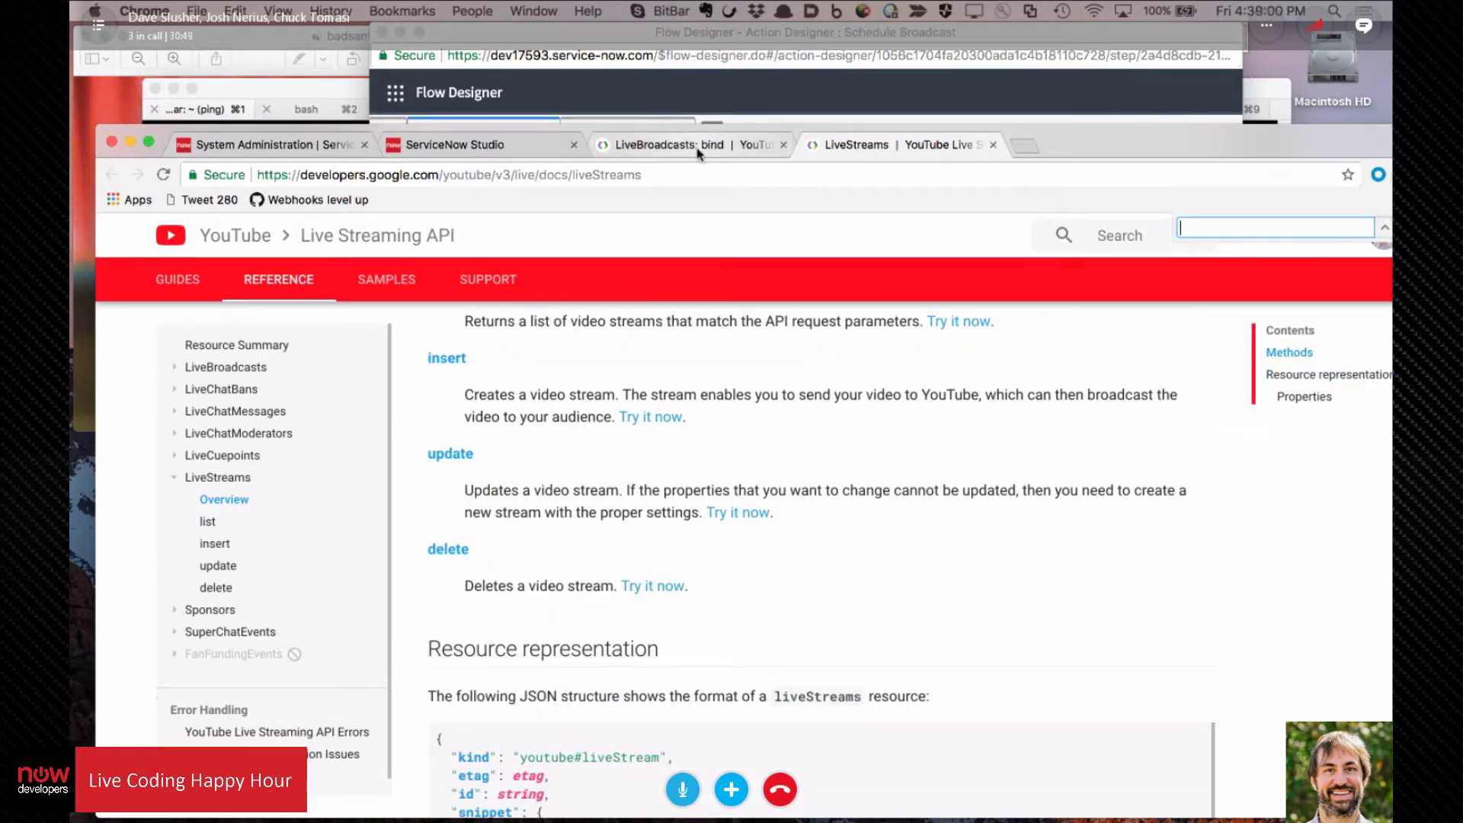
Step: Examine the LiveBroadcasts: bind reference, covering its HTTP request, authorization scopes, required and optional parameters, and request body
left_click(698, 148)
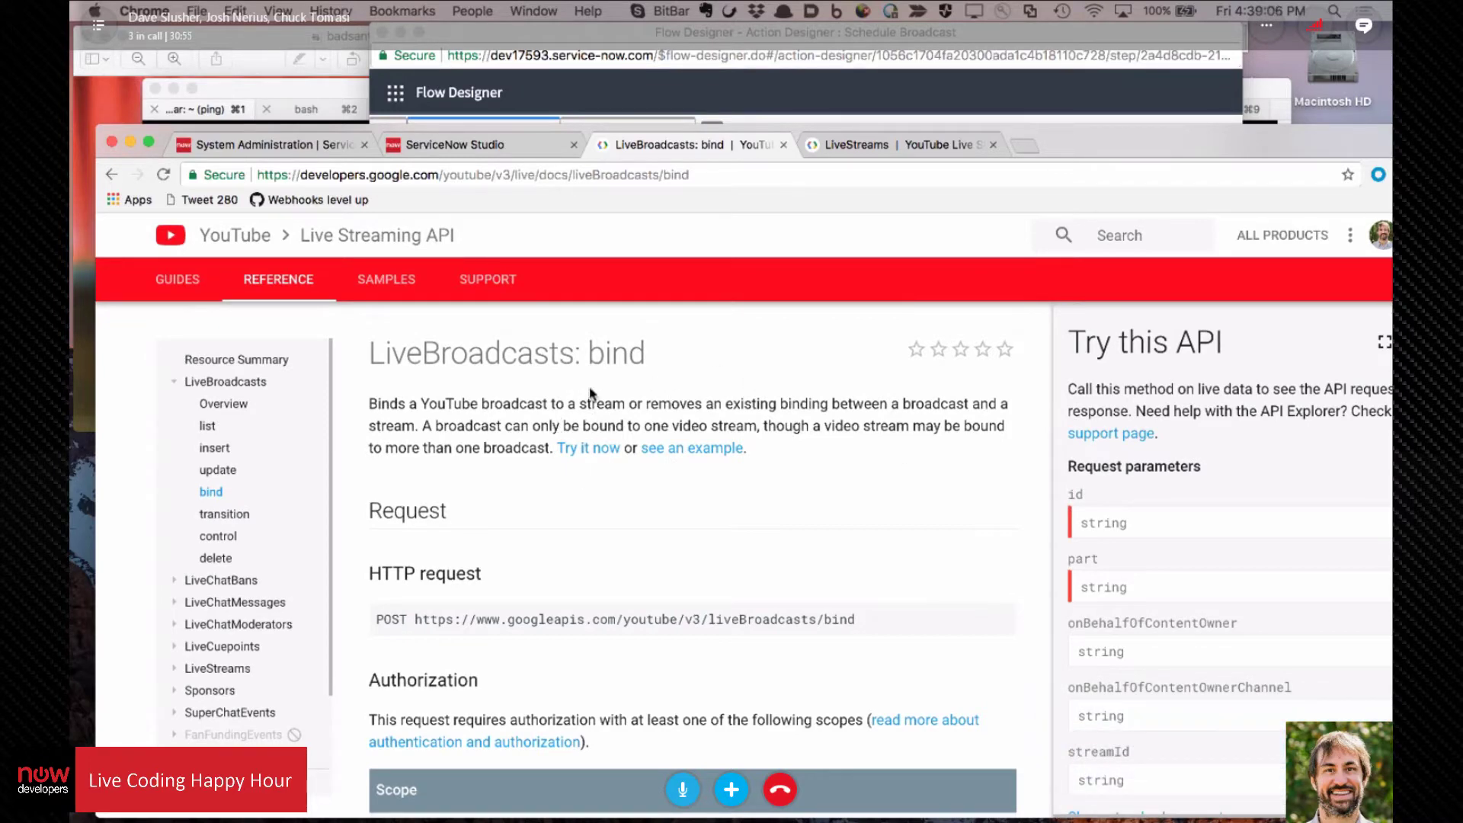
scroll(562, 412, "down", 1)
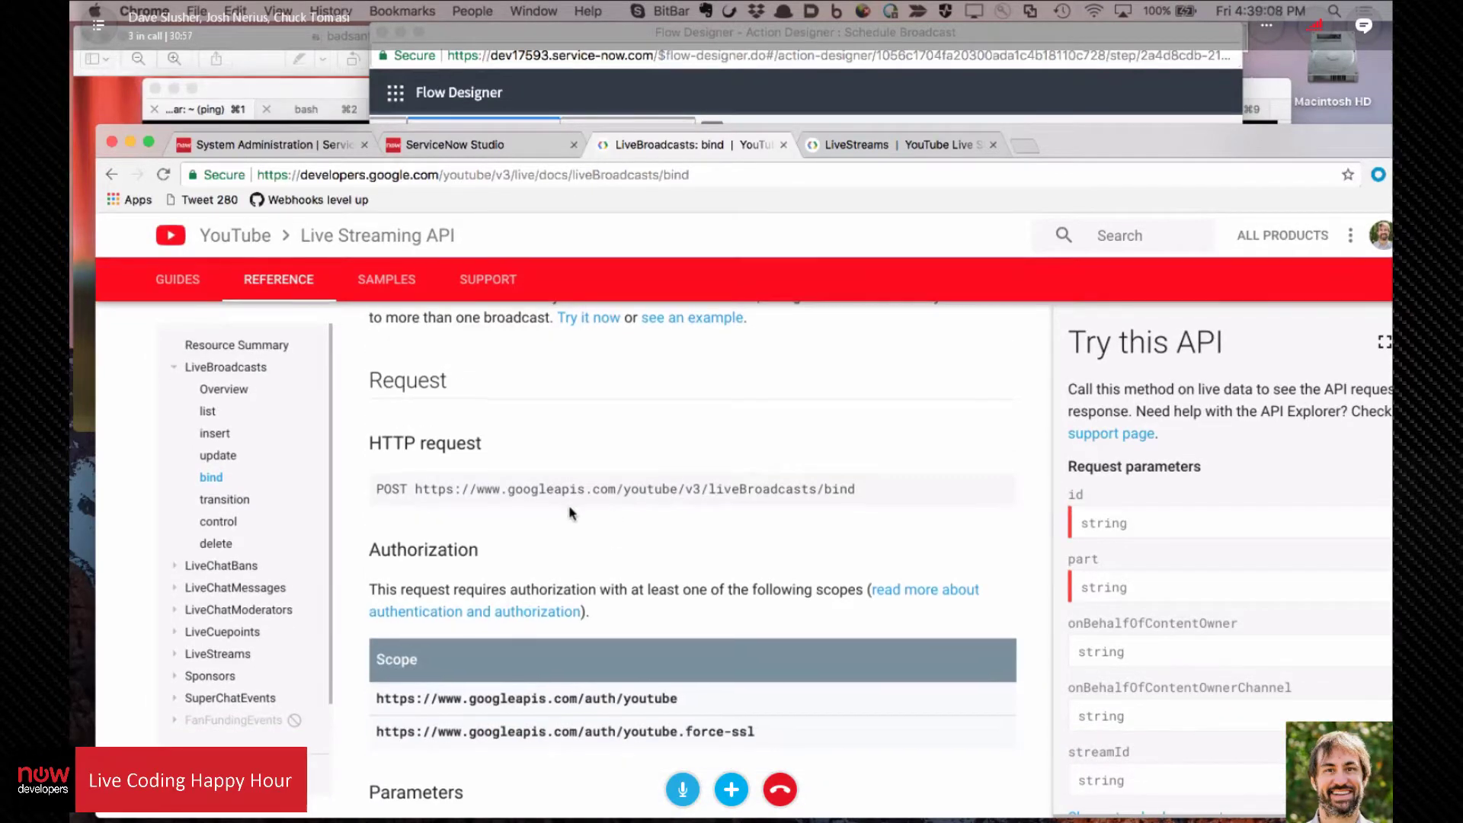
scroll(571, 512, "down", 3)
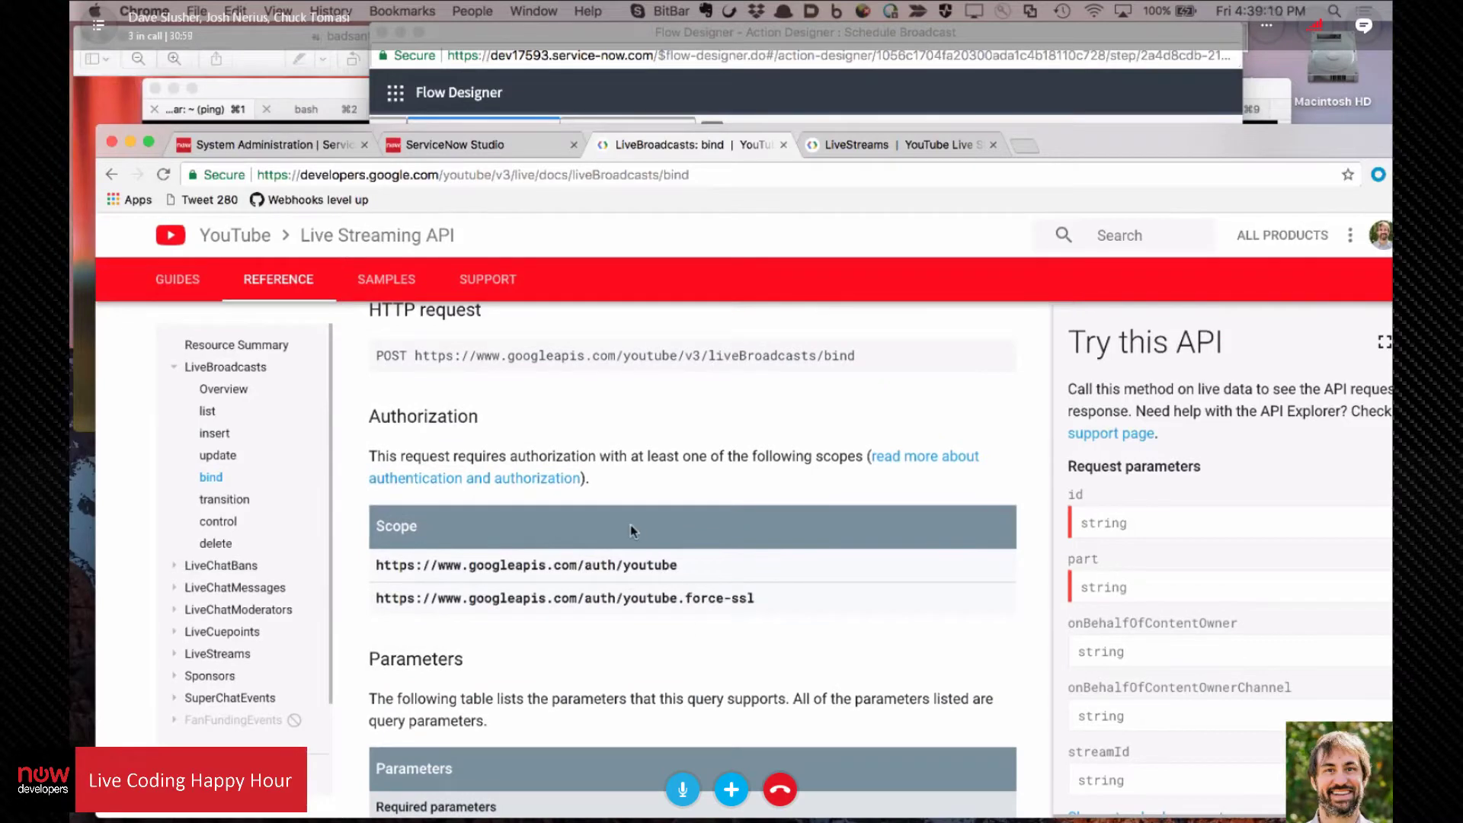
scroll(630, 531, "down", 4)
scroll(638, 527, "down", 2)
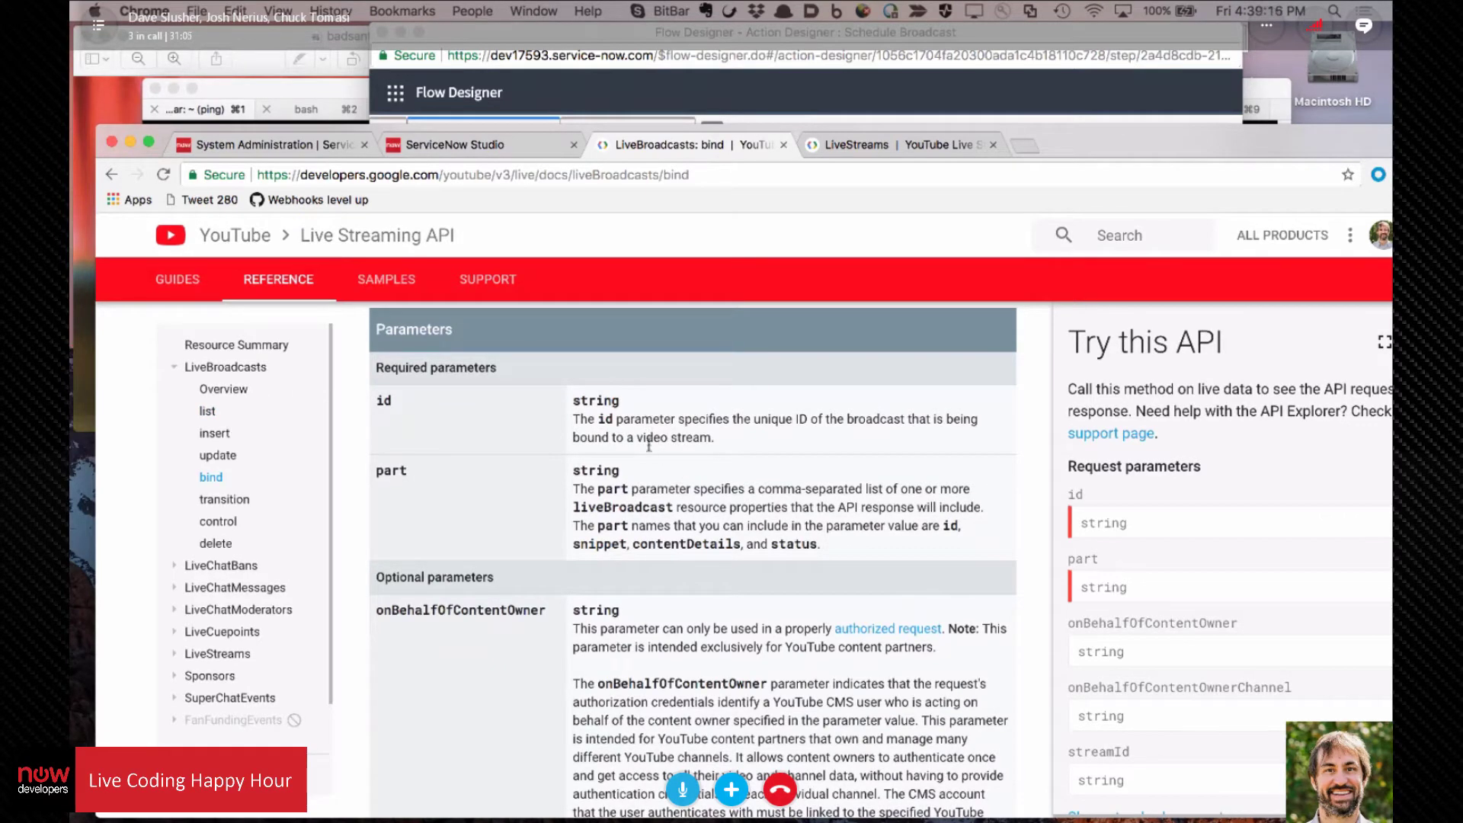
scroll(646, 415, "down", 8)
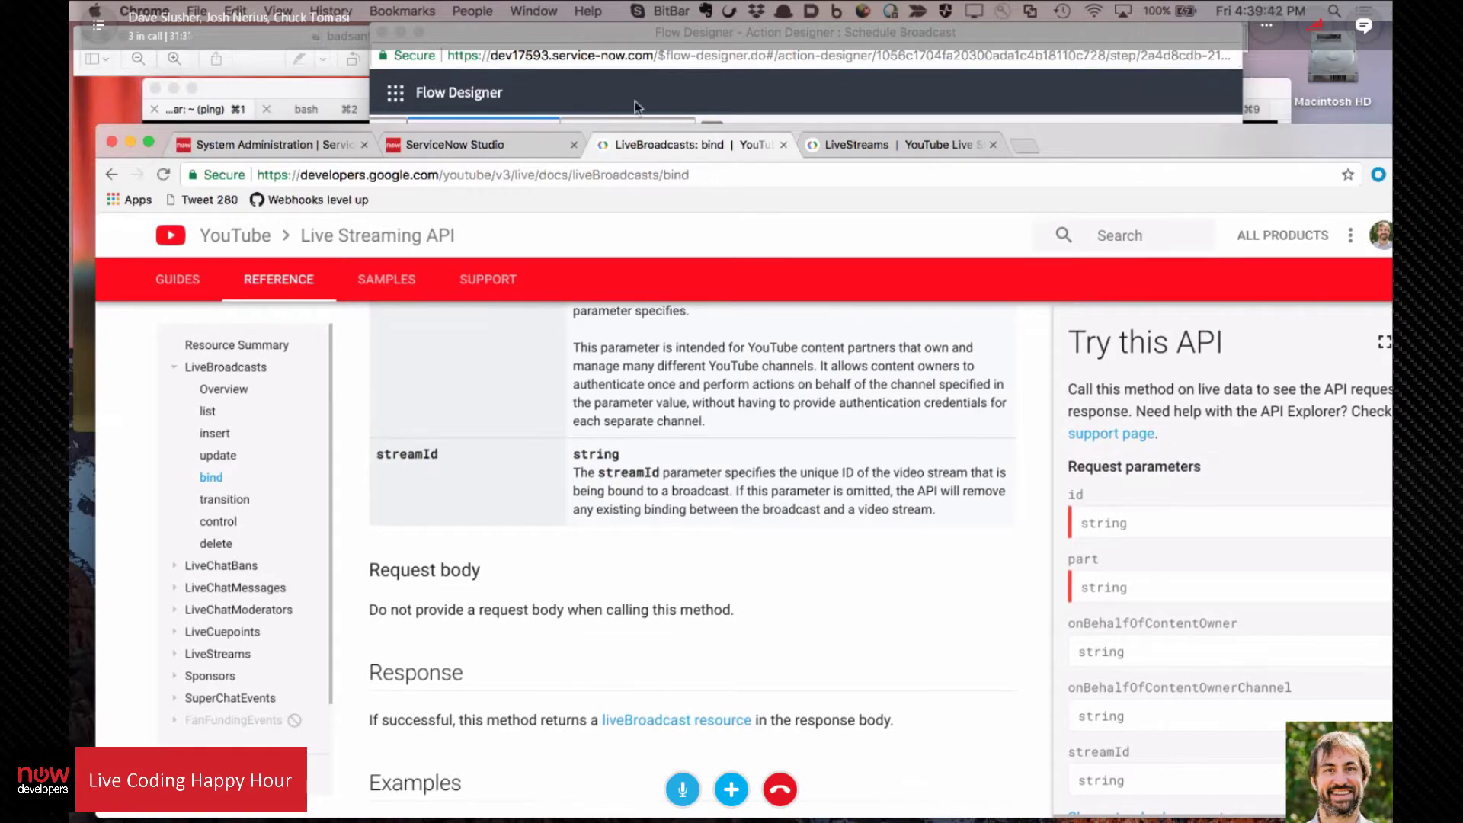
Step: Copy the Schedule Broadcast action in Flow Designer to a new YouTube Spoke action named "Create LiveStream"
left_click(543, 32)
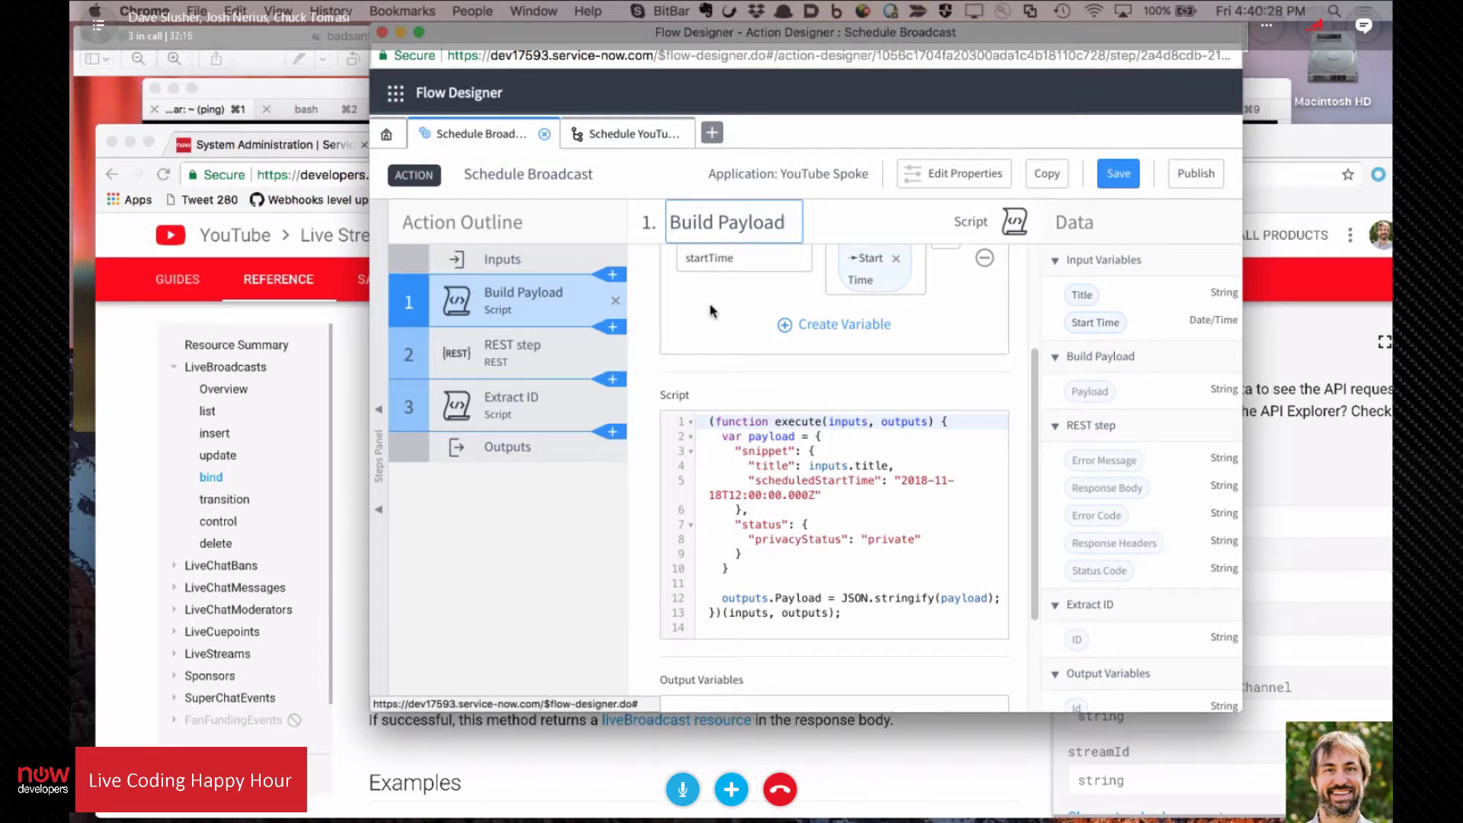
left_click(1046, 177)
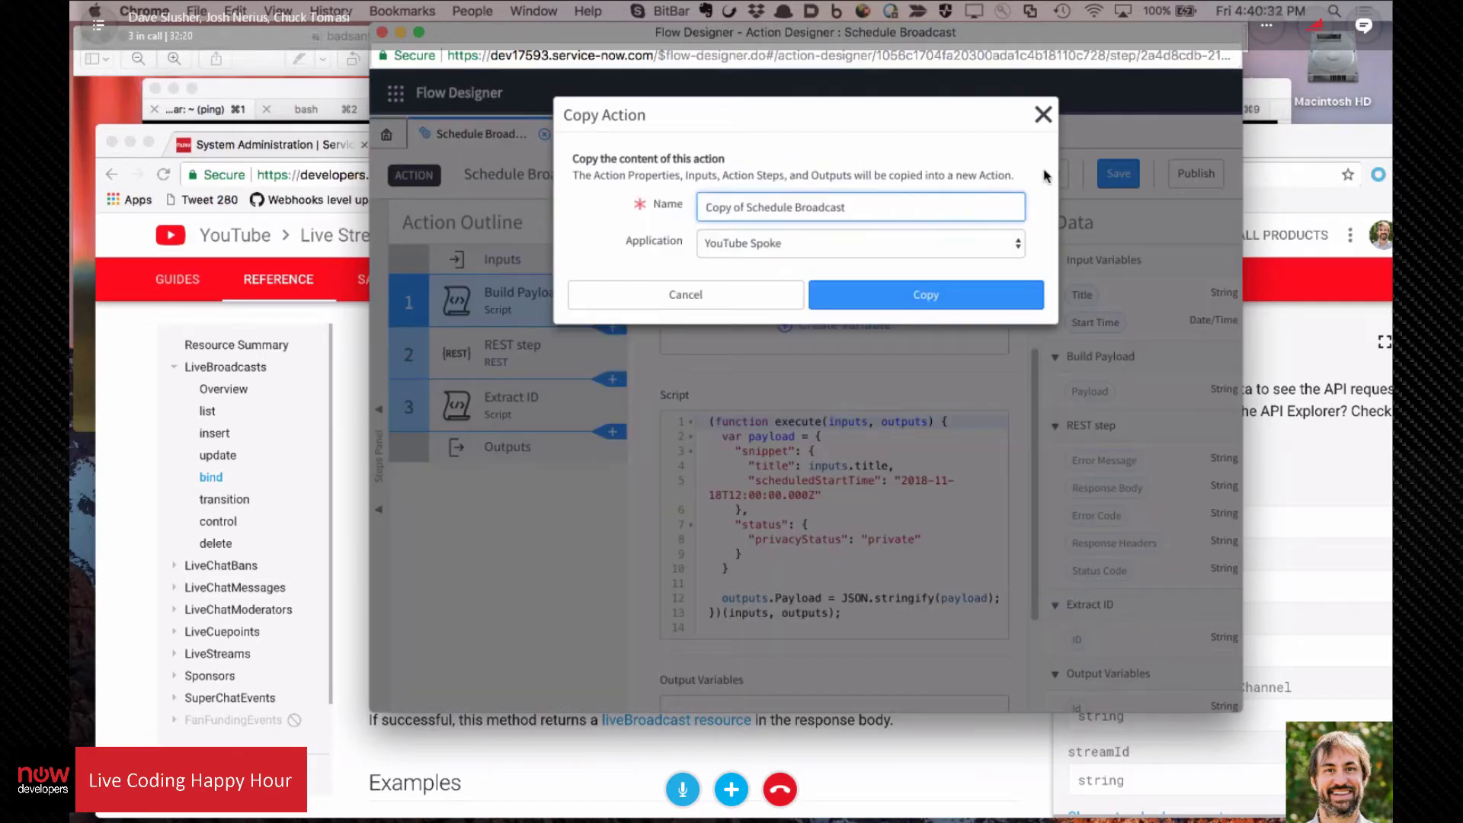
left_click_drag(748, 207, 621, 189)
key("BackSpace")
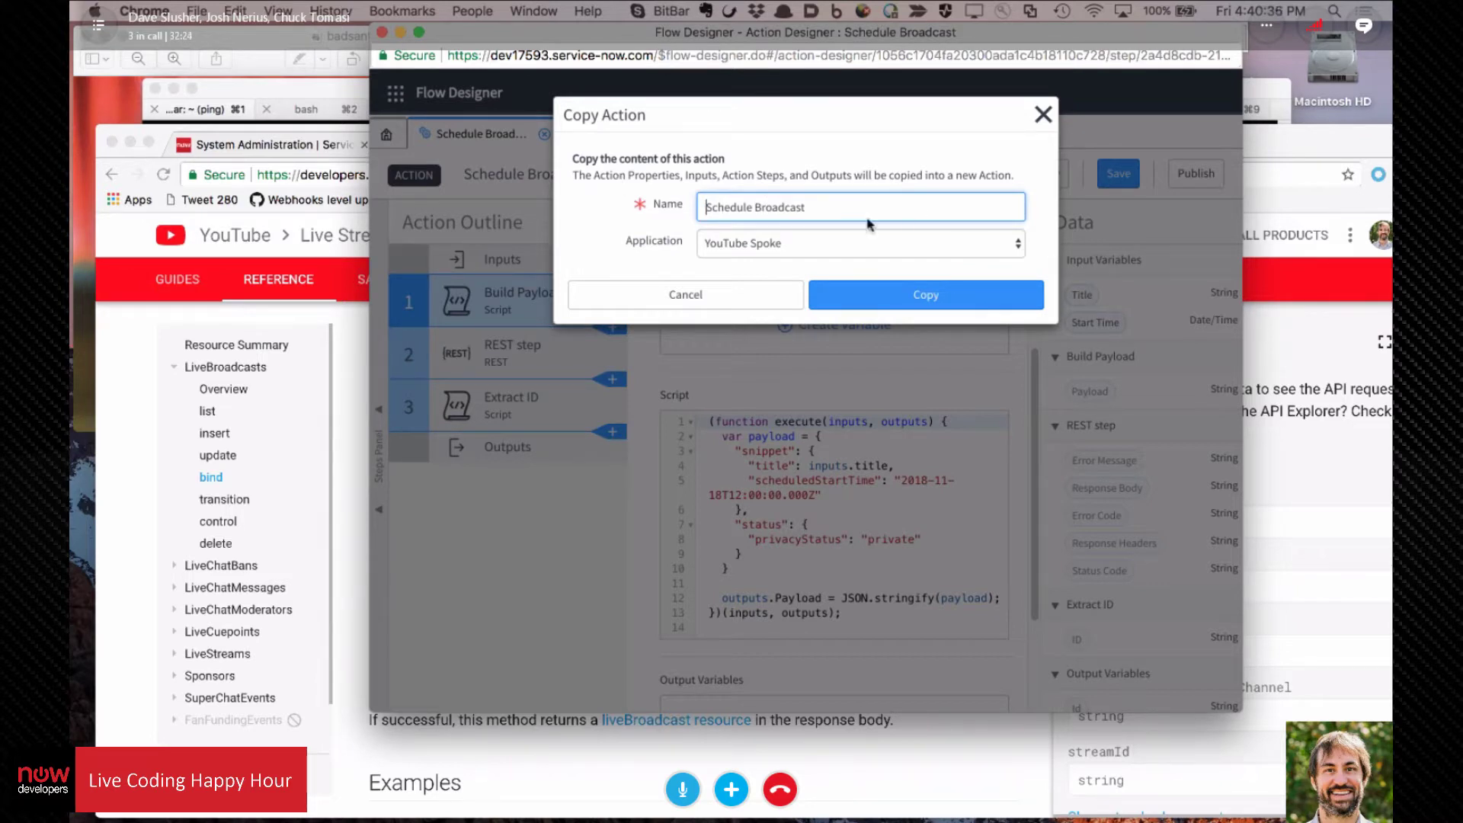
double_click(775, 207)
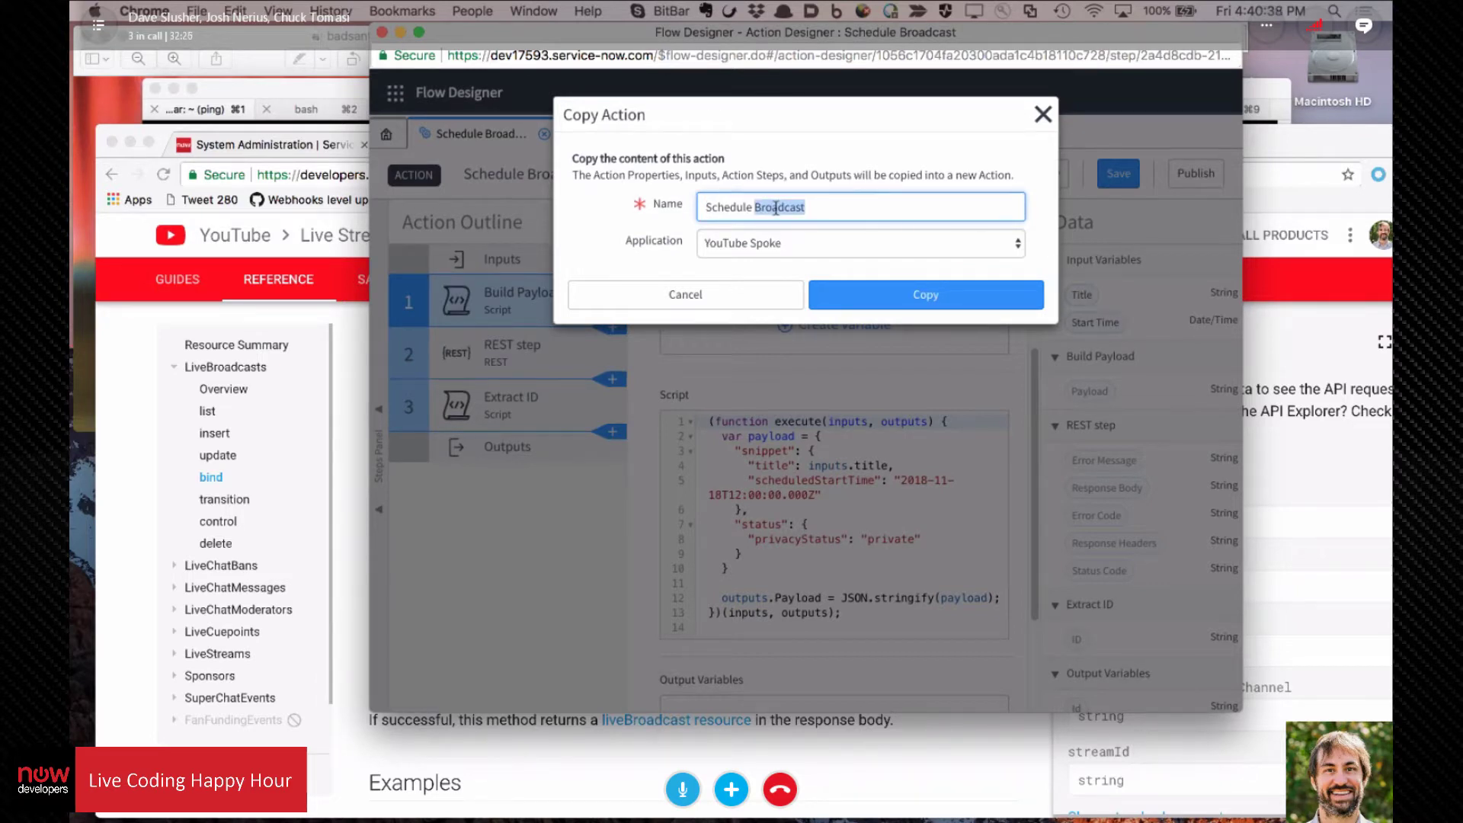
triple_click(775, 207)
key("BackSpace")
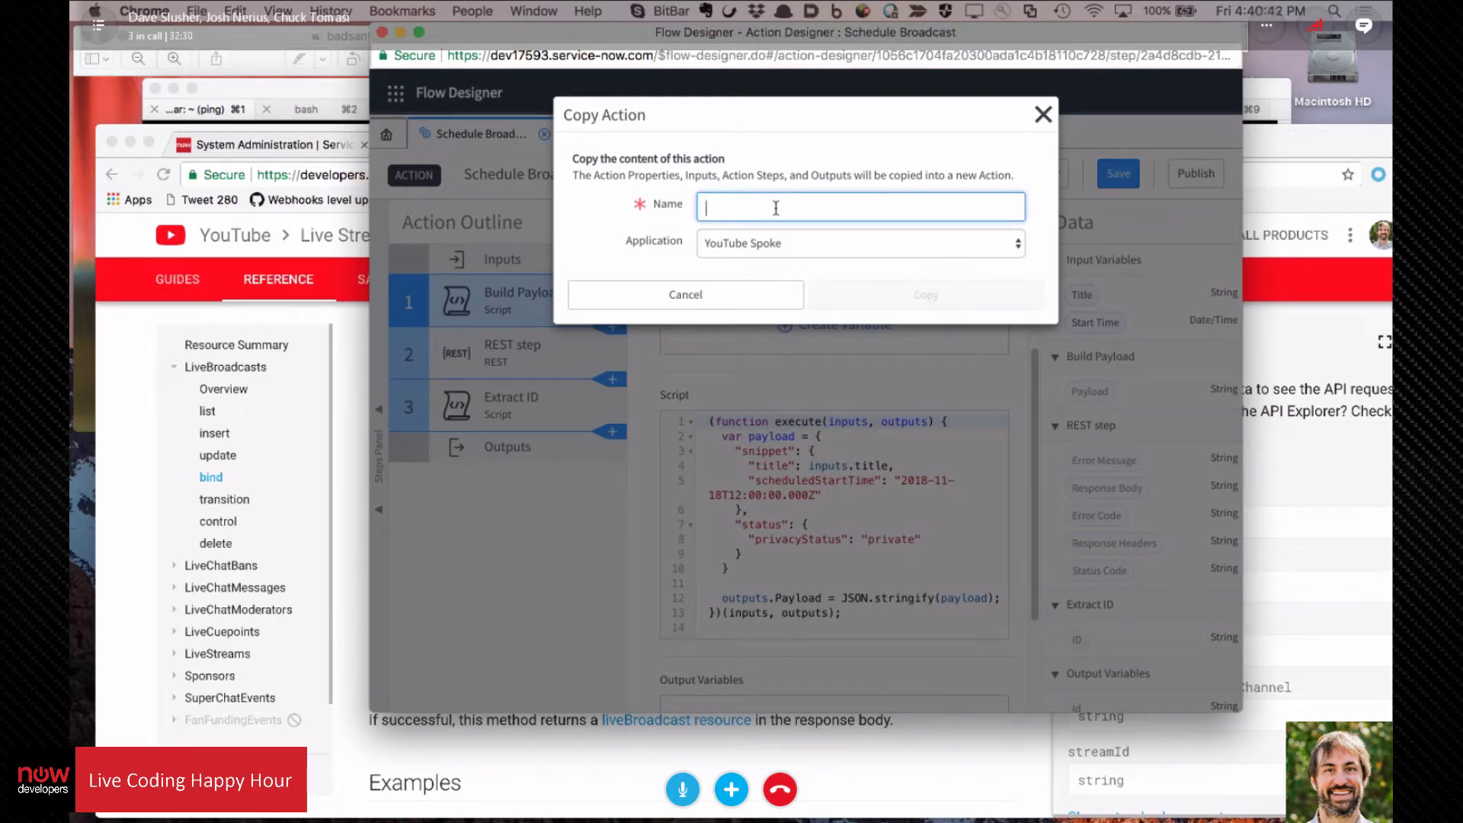
type("Create LiveStream")
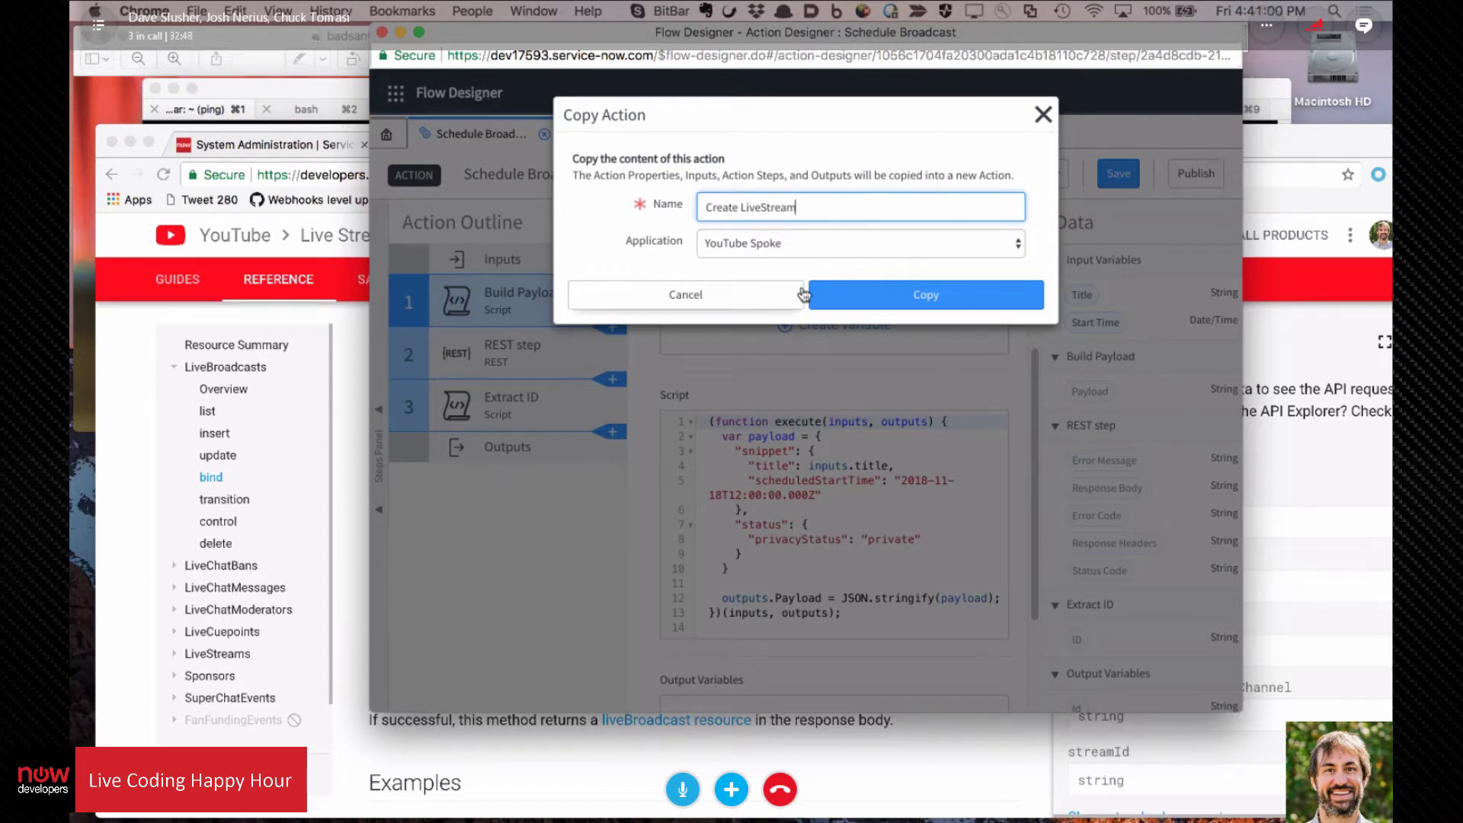
left_click(914, 298)
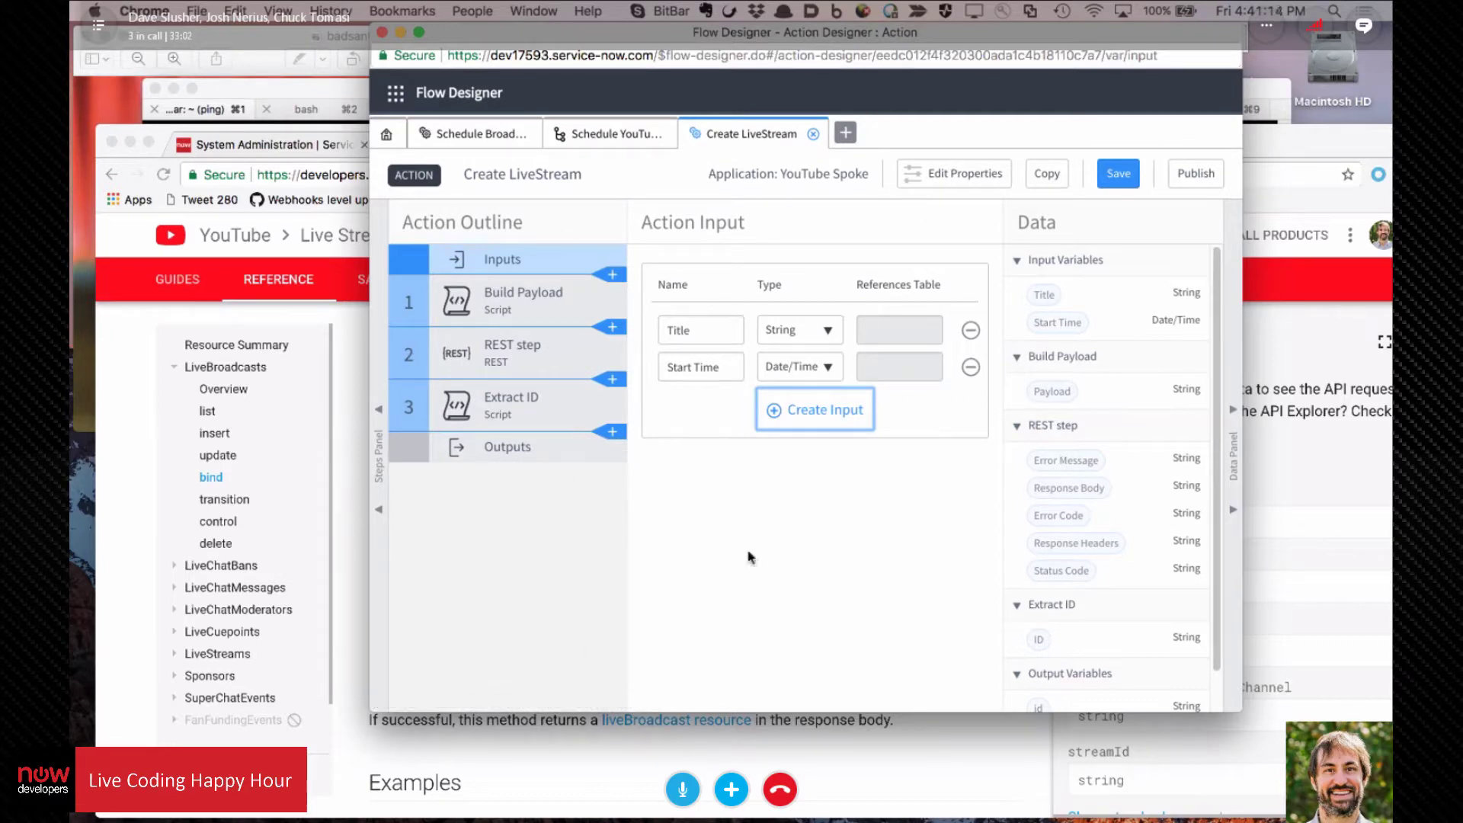
Step: Check the methods on the LiveStreams reference page and return to the Create LiveStream action in Flow Designer
left_click(118, 401)
left_click(899, 146)
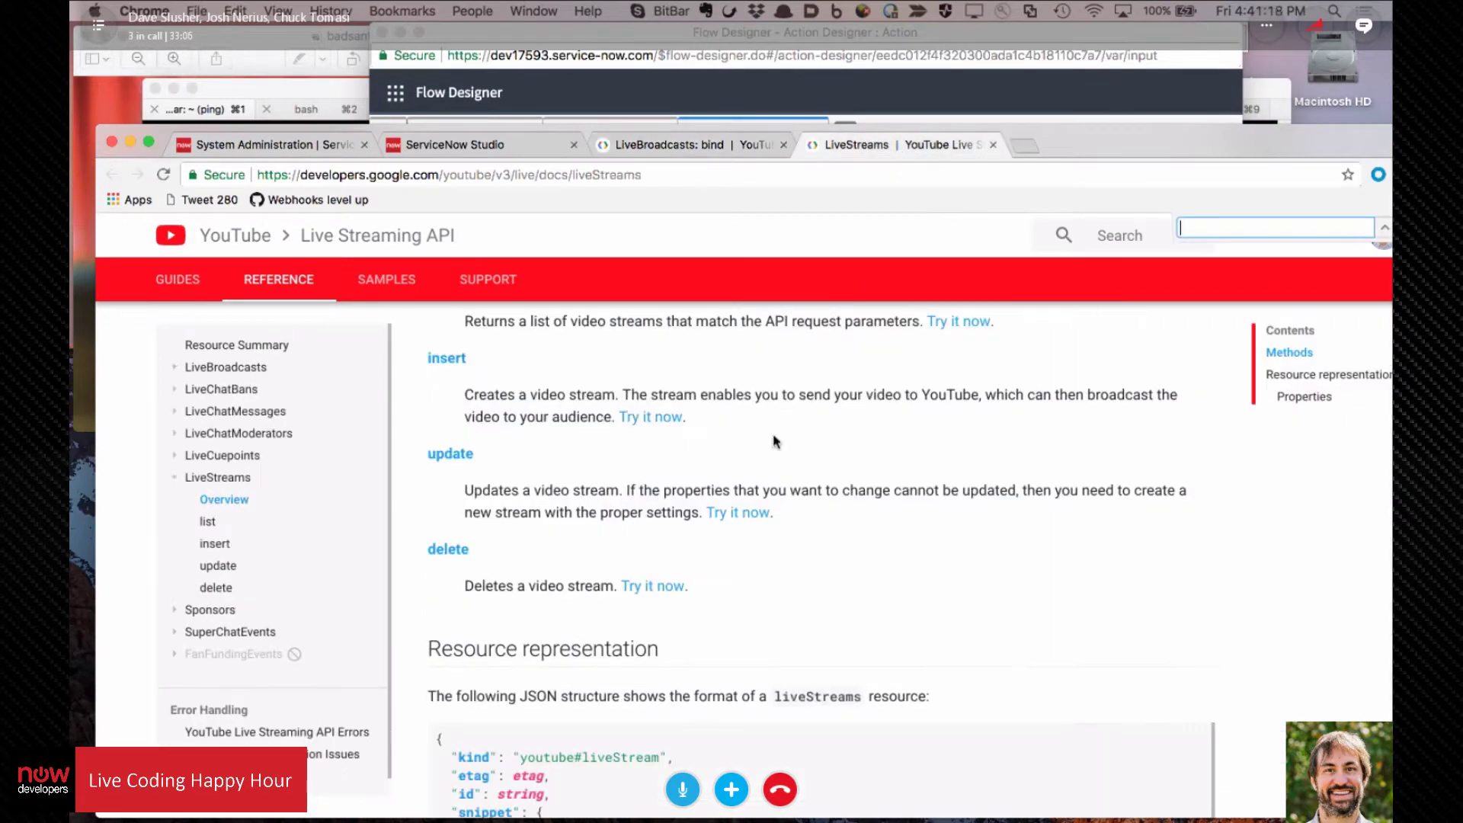
scroll(778, 442, "up", 3)
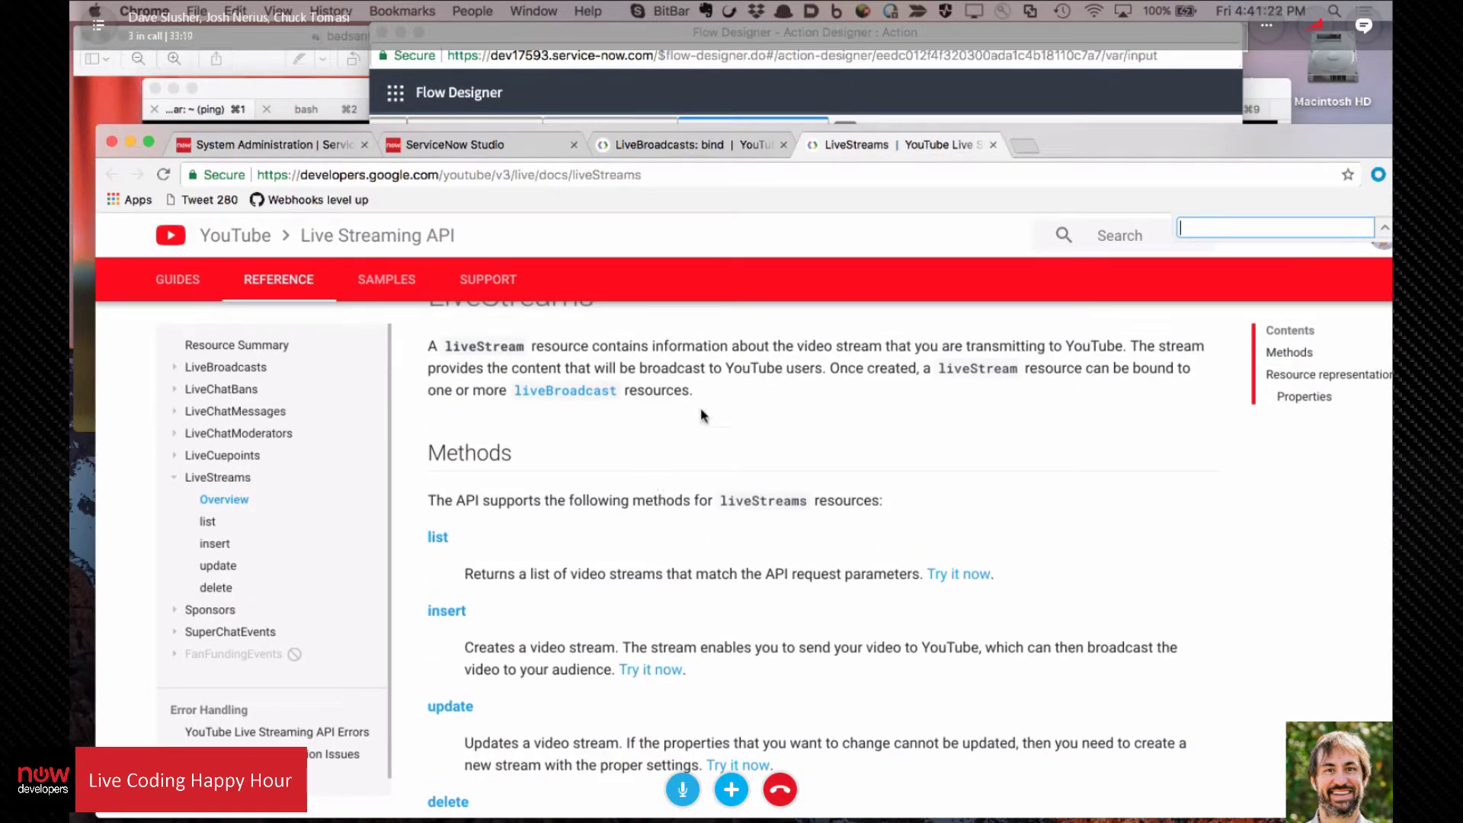
left_click(875, 38)
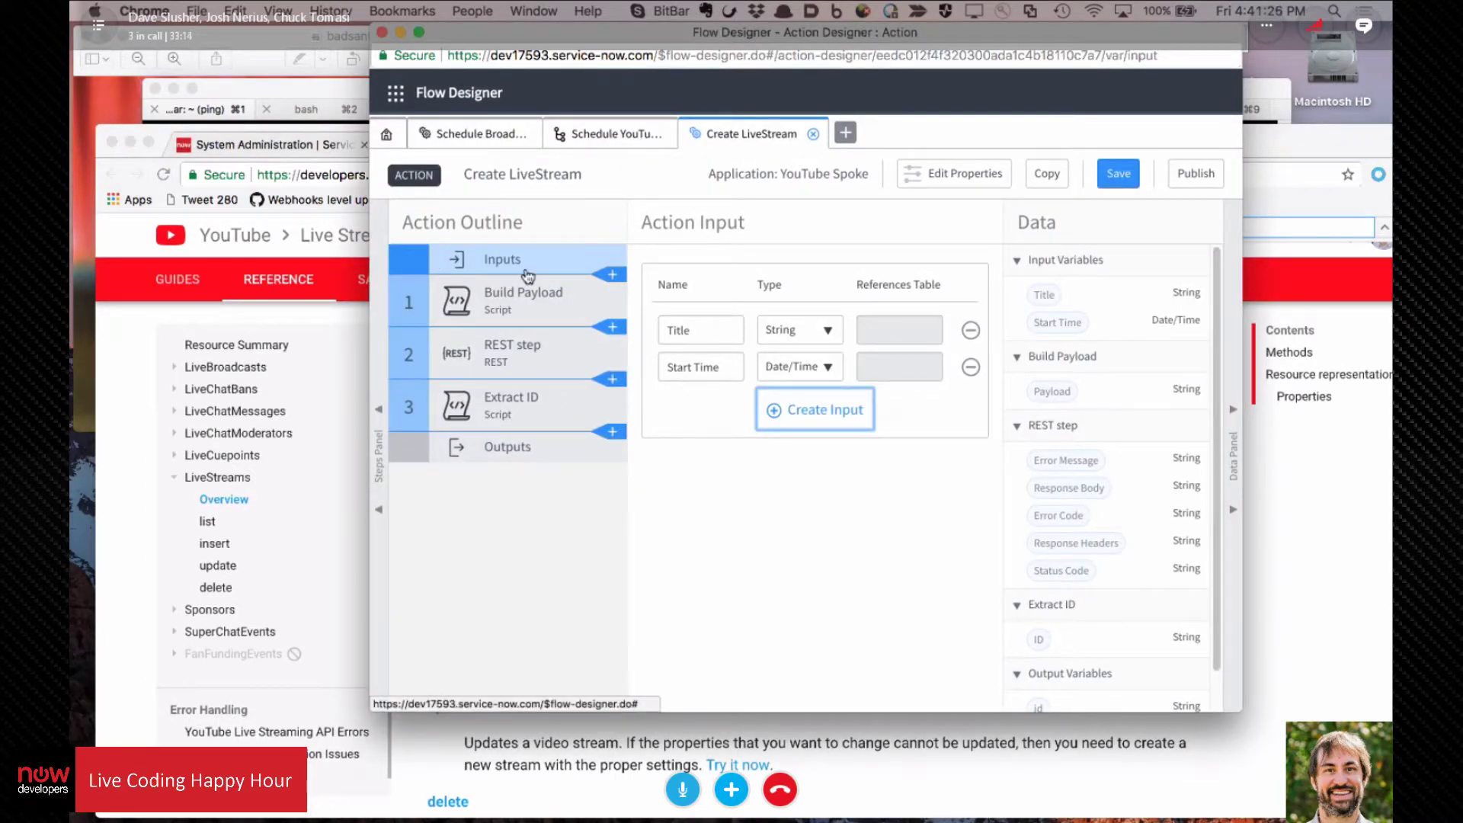
Step: Set the resource path of the Create LiveStream action's REST step to /liveStreams
left_click(524, 358)
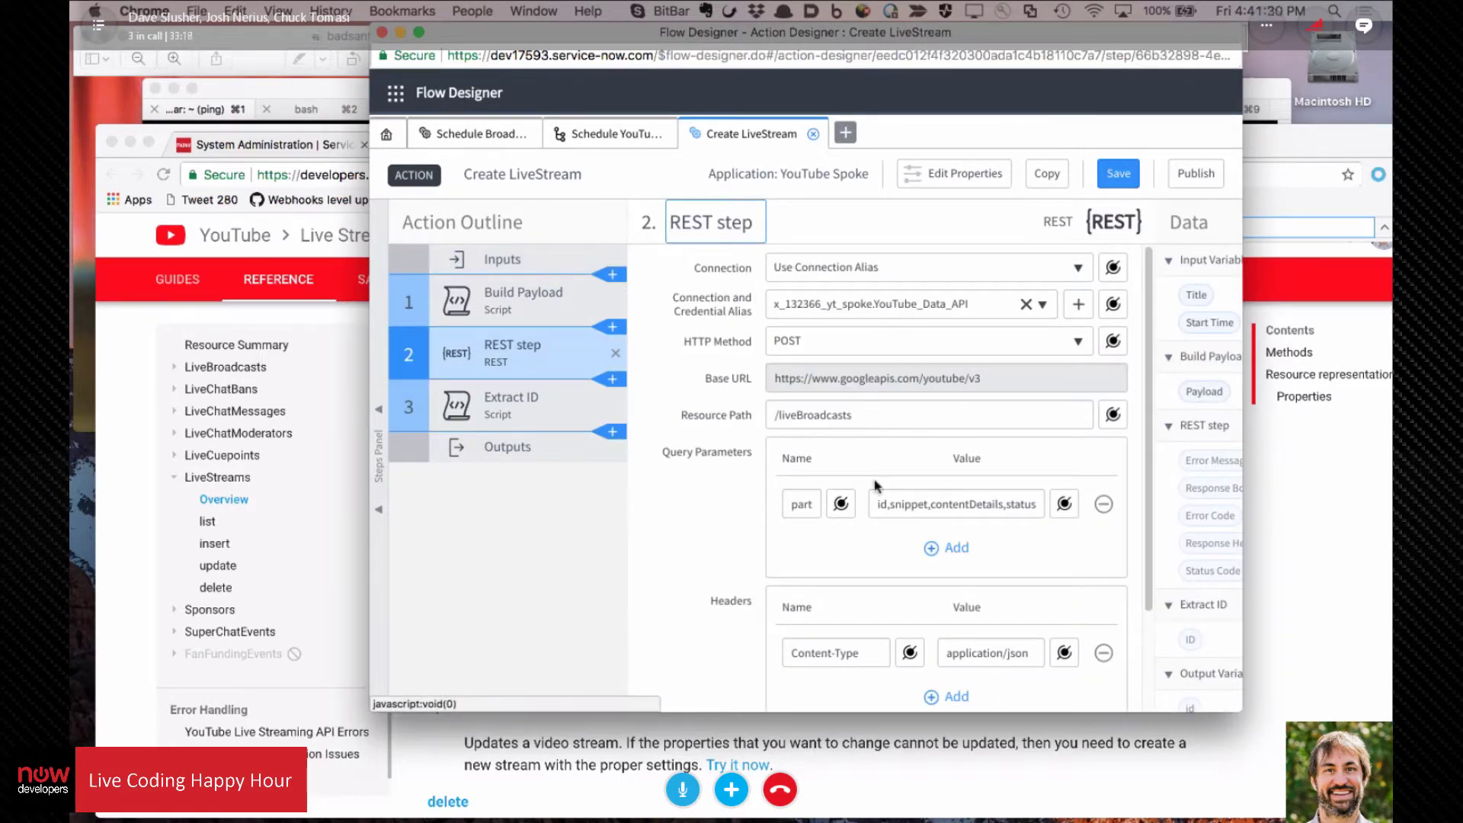
scroll(876, 488, "down", 3)
scroll(844, 419, "up", 3)
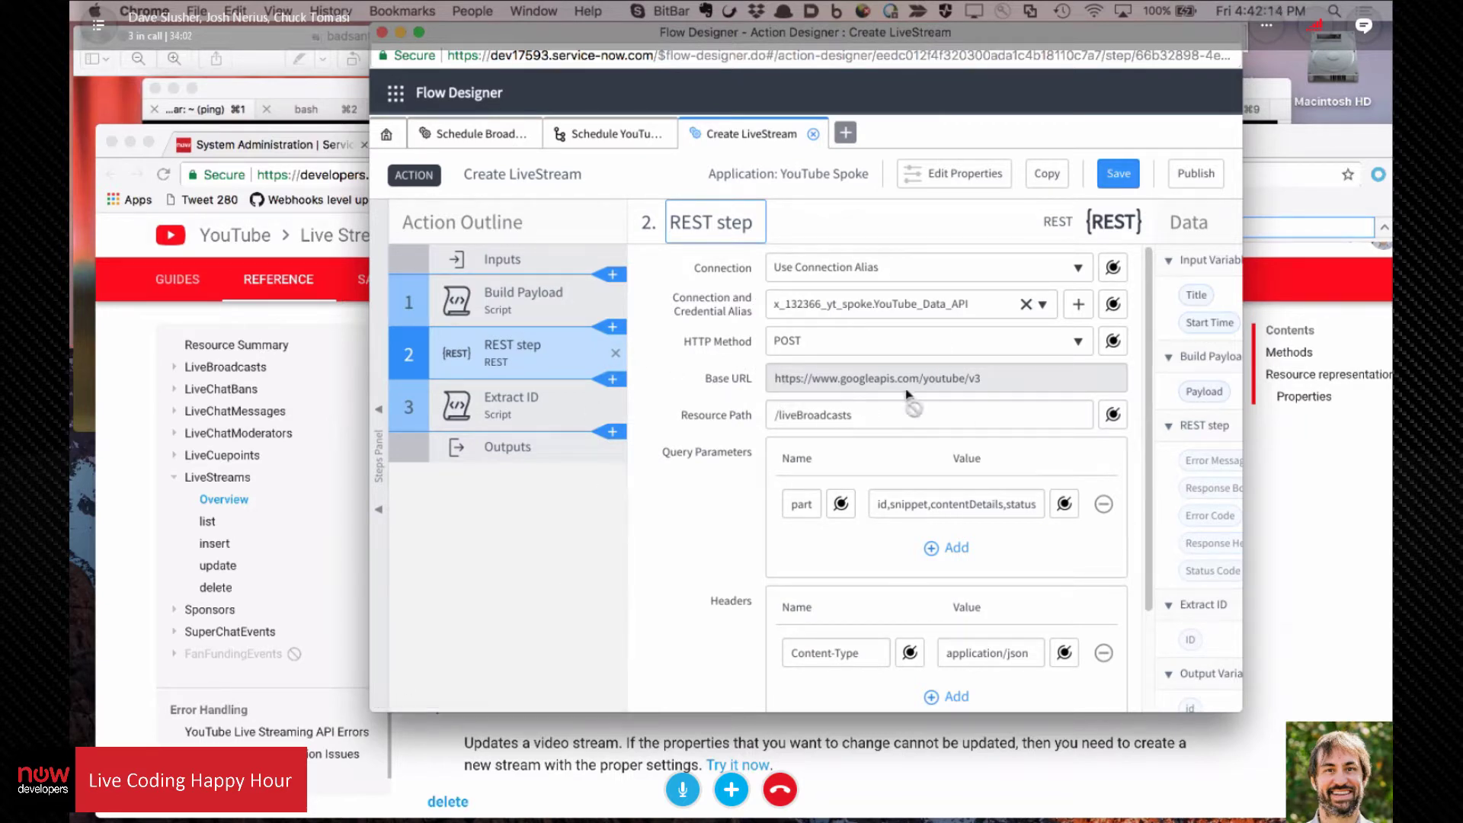
left_click(927, 418)
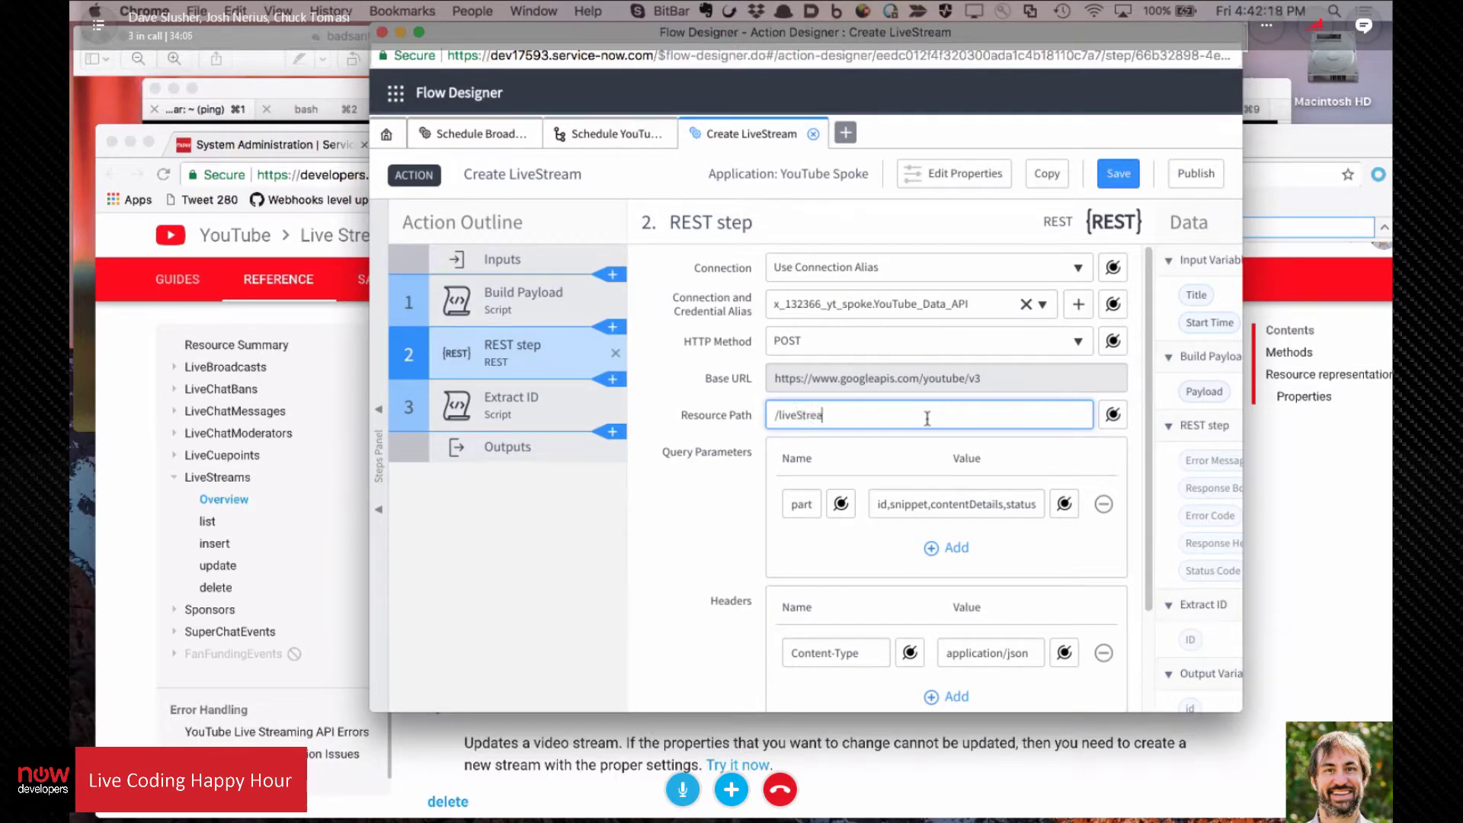
Step: Examine the LiveStreams reference page's overview, methods, JSON resource representation and property descriptions
left_click(911, 791)
scroll(771, 594, "up", 2)
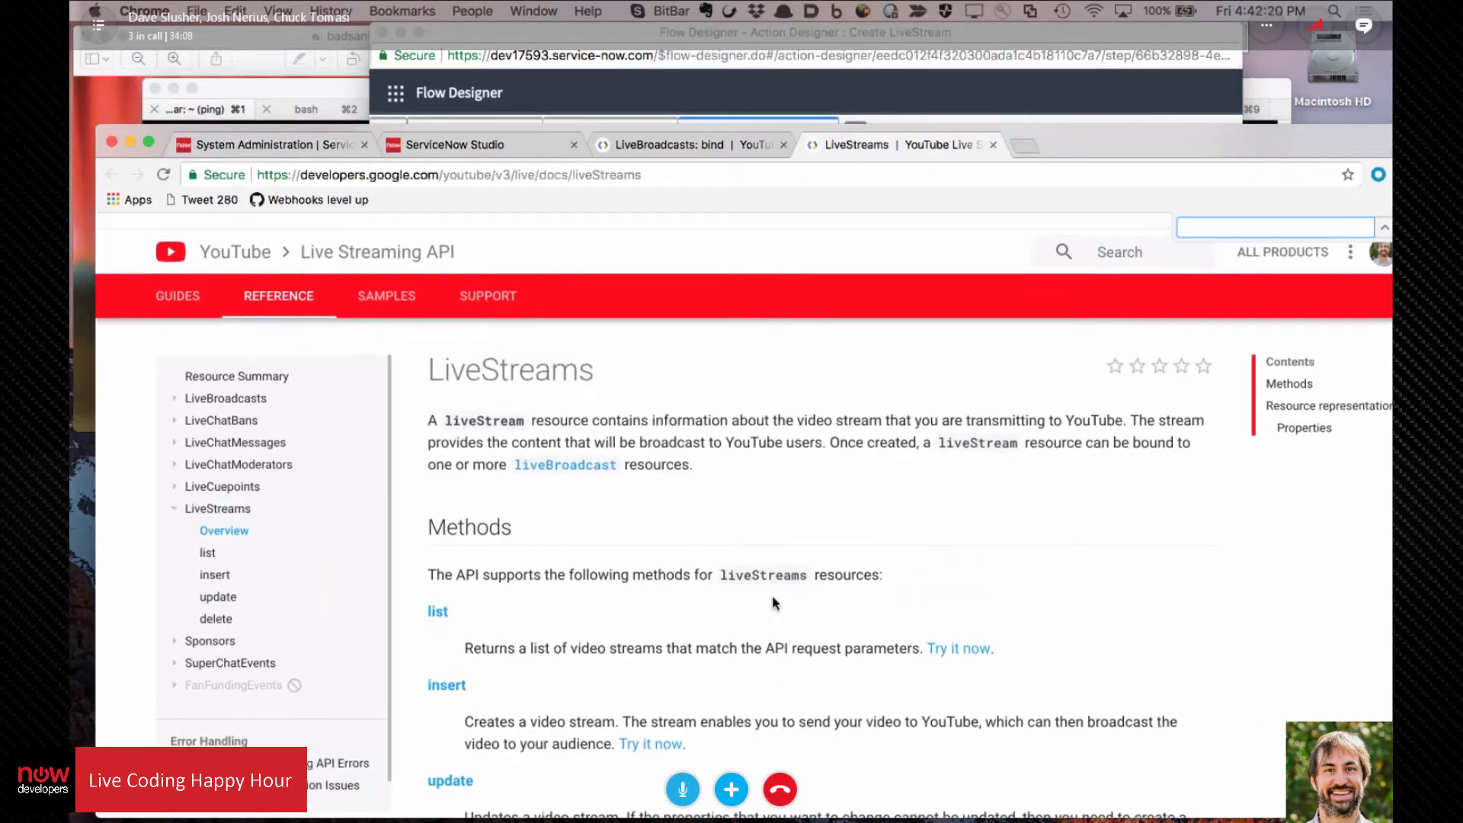
scroll(656, 526, "down", 6)
scroll(654, 512, "up", 2)
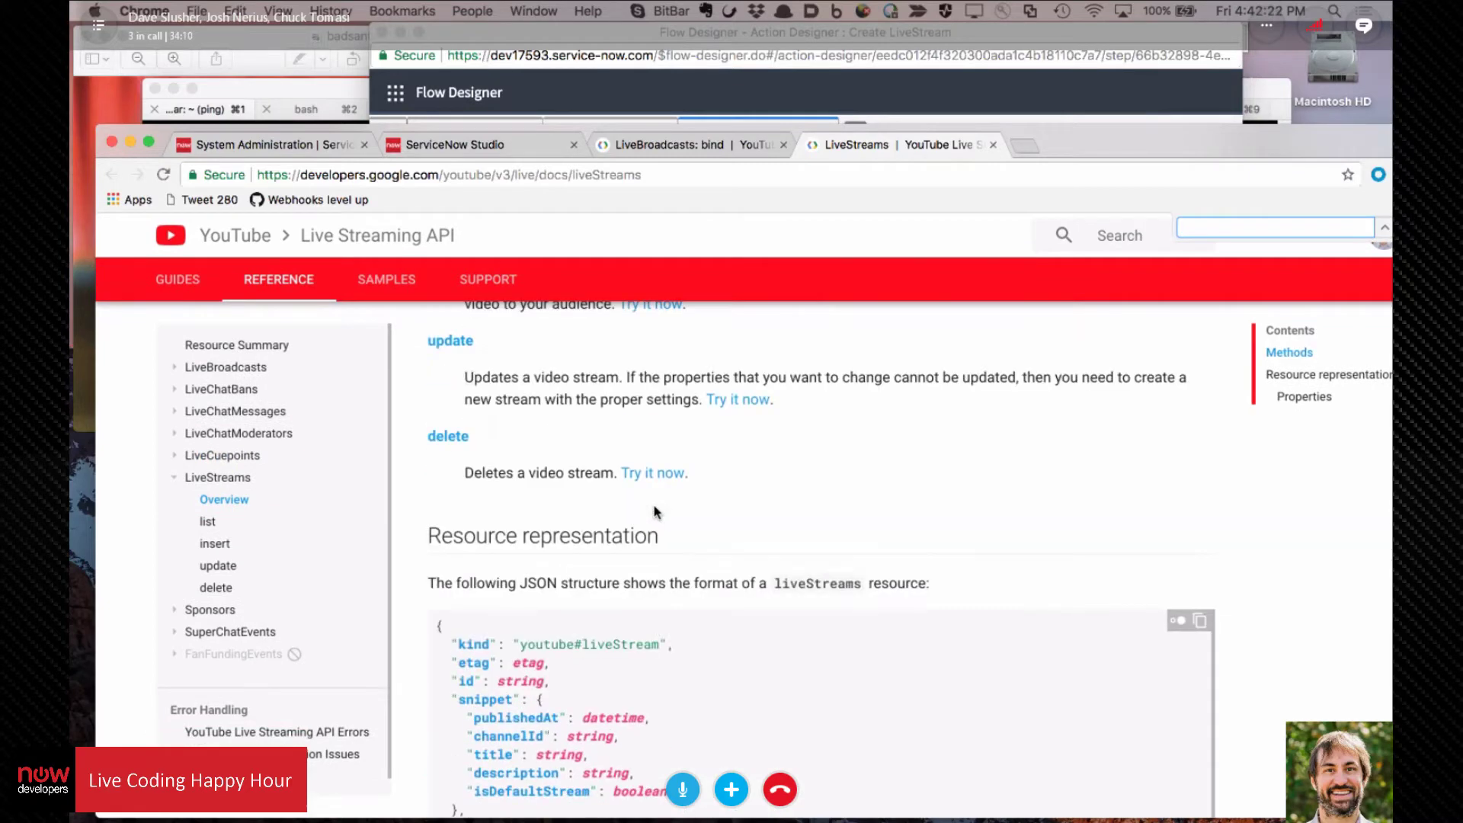
scroll(744, 437, "down", 4)
scroll(746, 441, "up", 1)
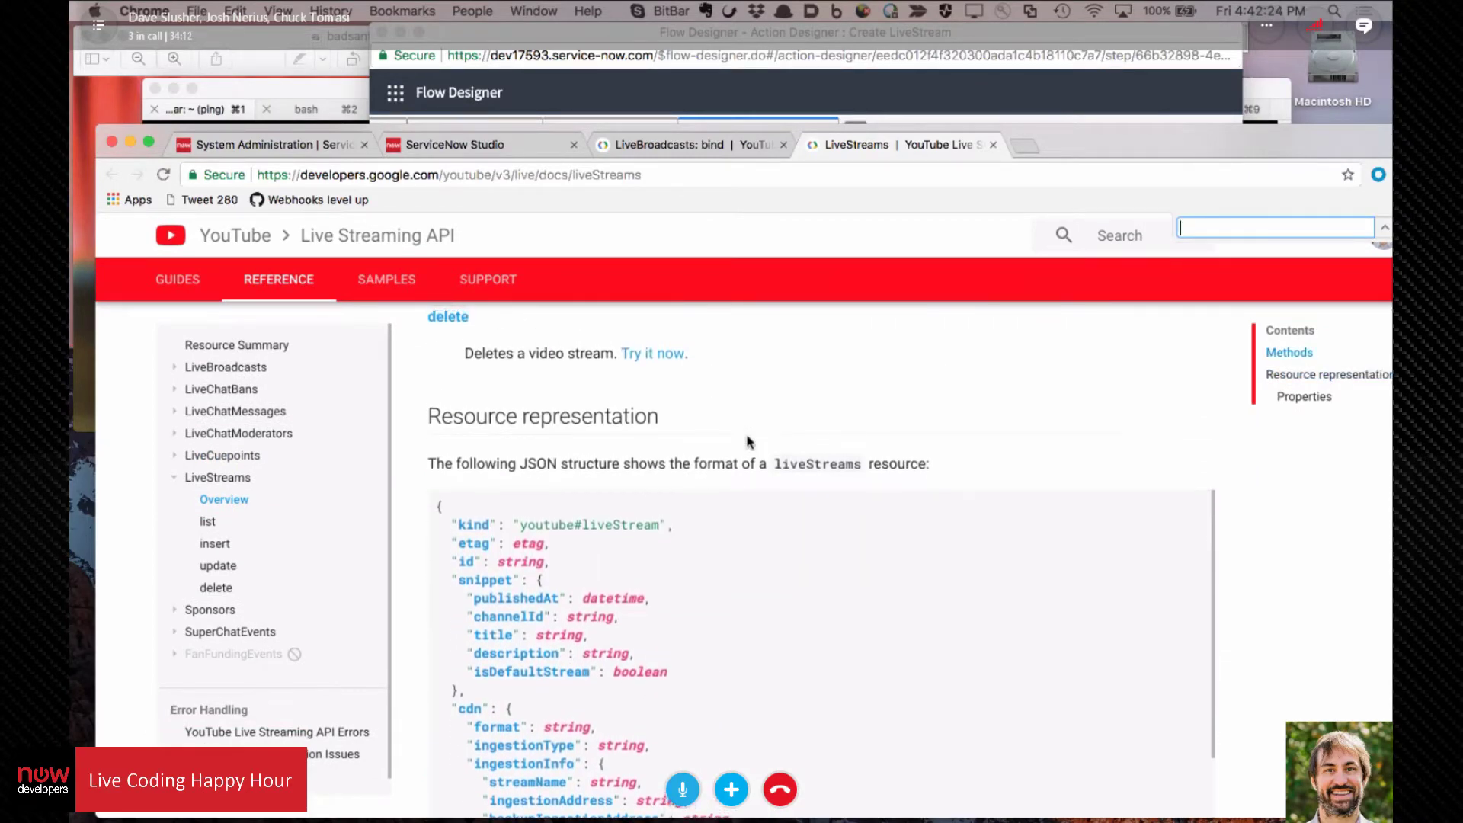
scroll(747, 442, "down", 6)
scroll(746, 442, "down", 5)
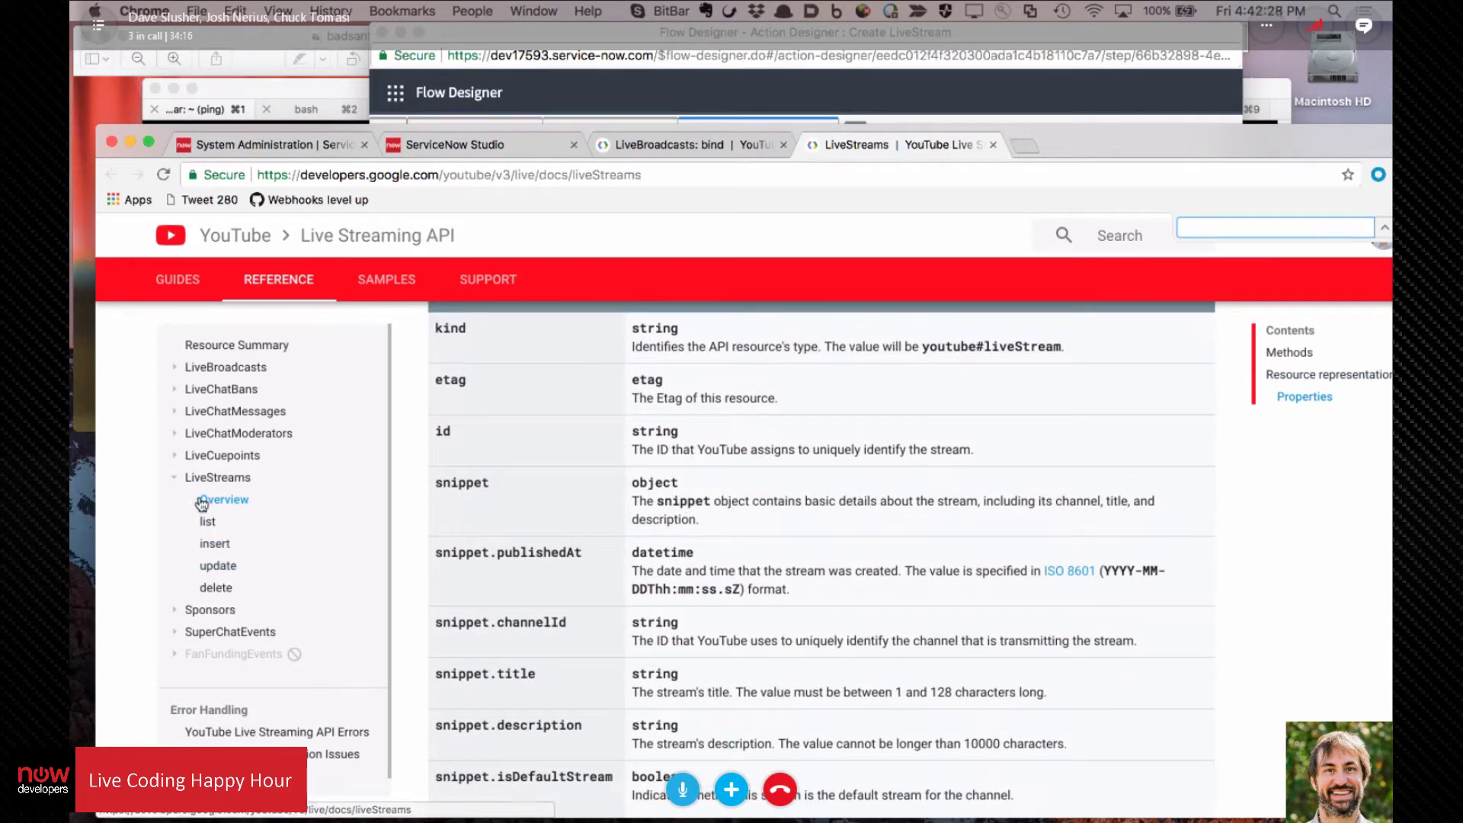
scroll(833, 450, "up", 1)
scroll(832, 449, "up", 20)
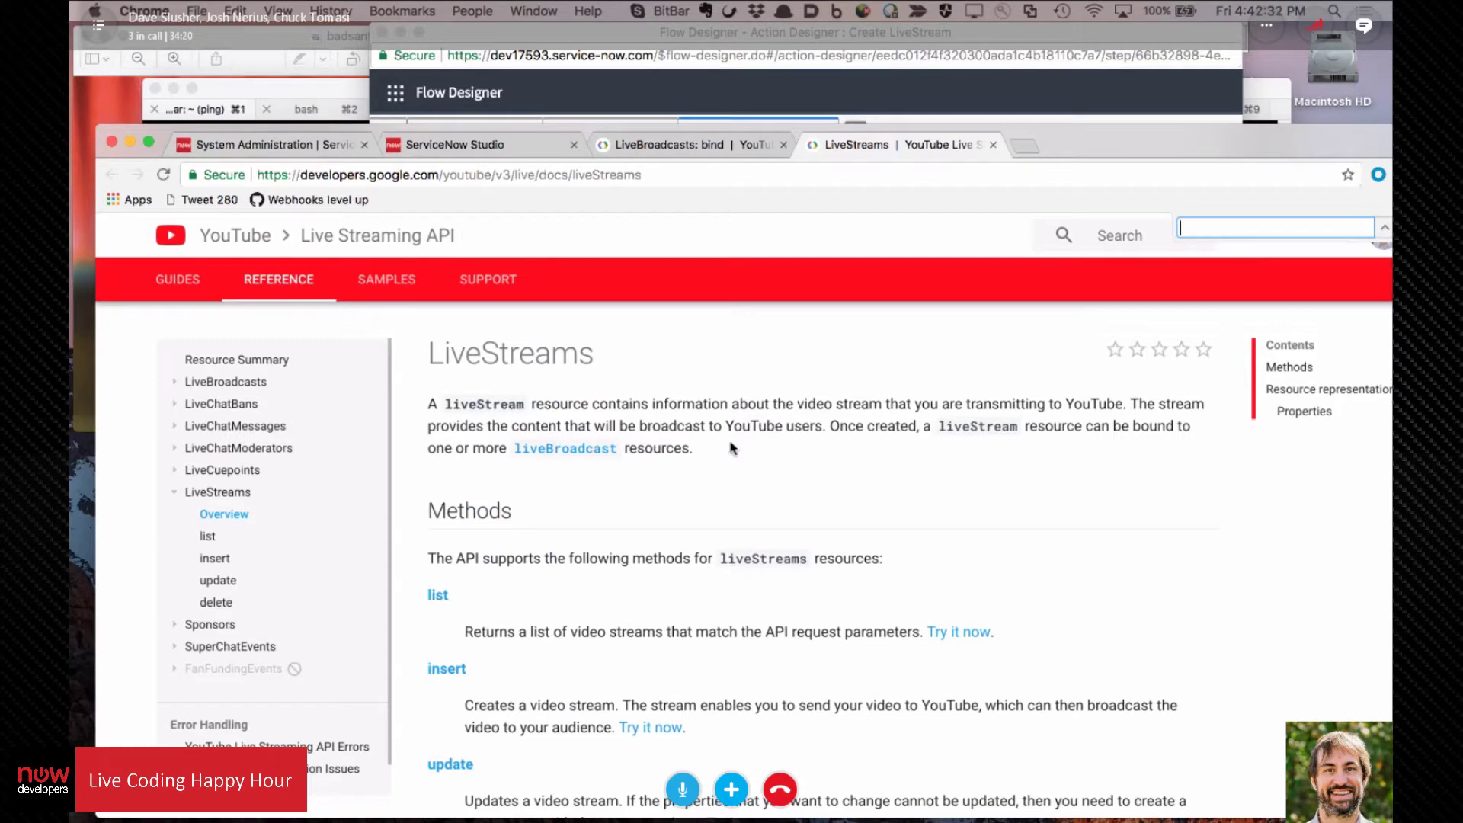
scroll(751, 499, "down", 1)
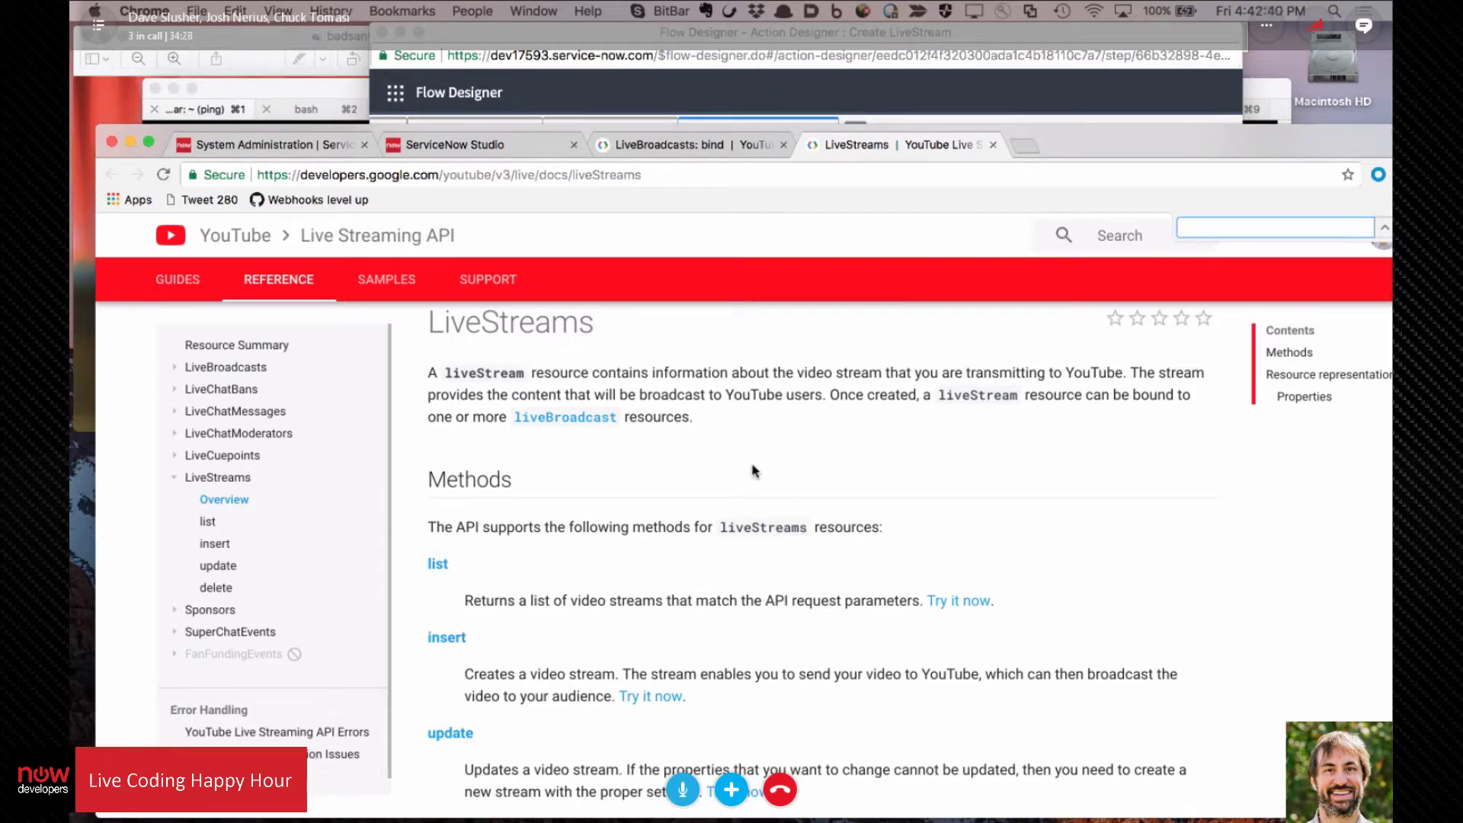
scroll(753, 471, "down", 1)
Step: Move the browser window up, extend its height, and open the insert method's "Try it now" link in a new tab
left_click_drag(1112, 157, 1113, 97)
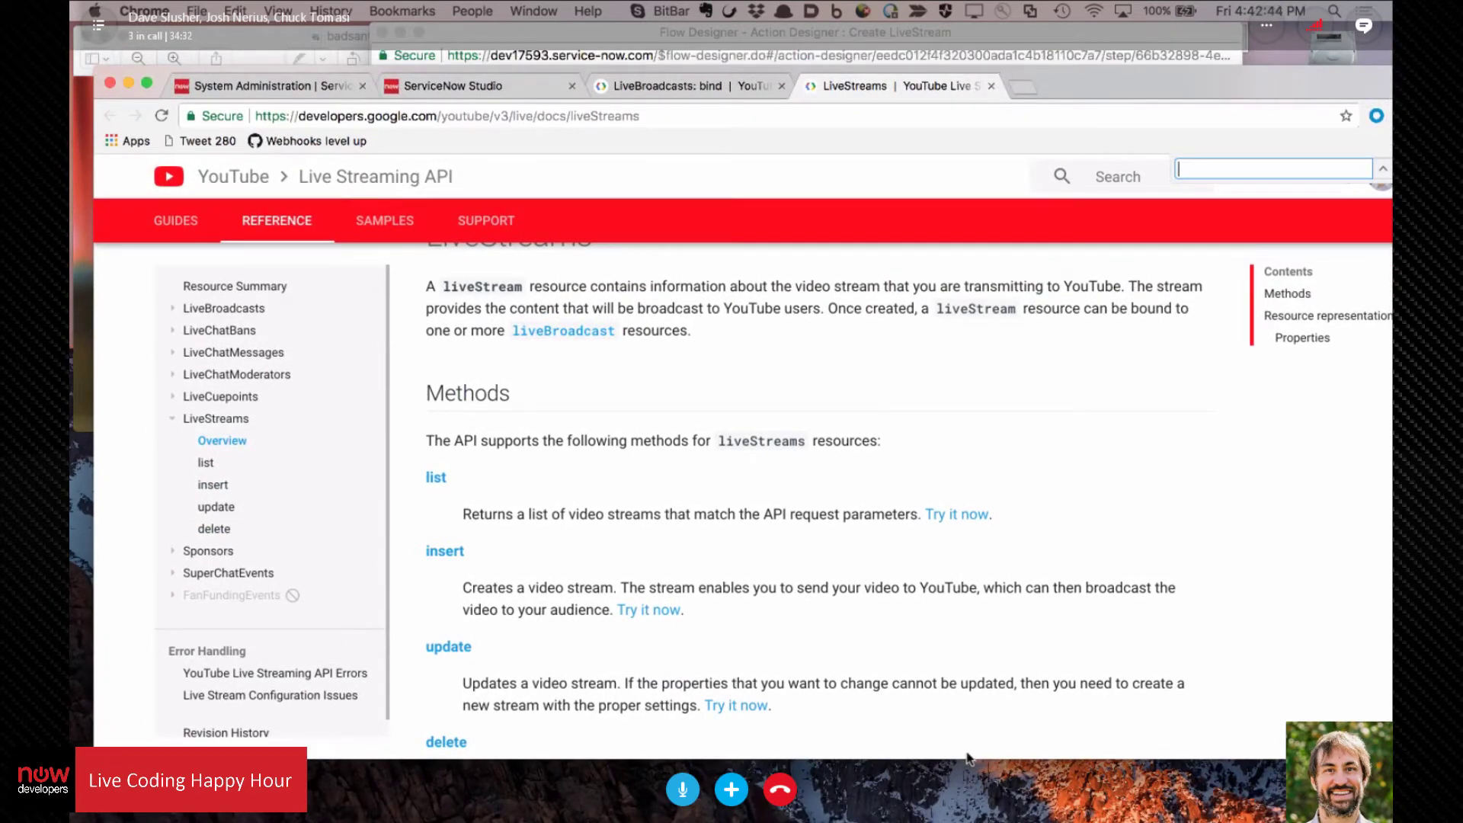
left_click_drag(968, 758, 968, 809)
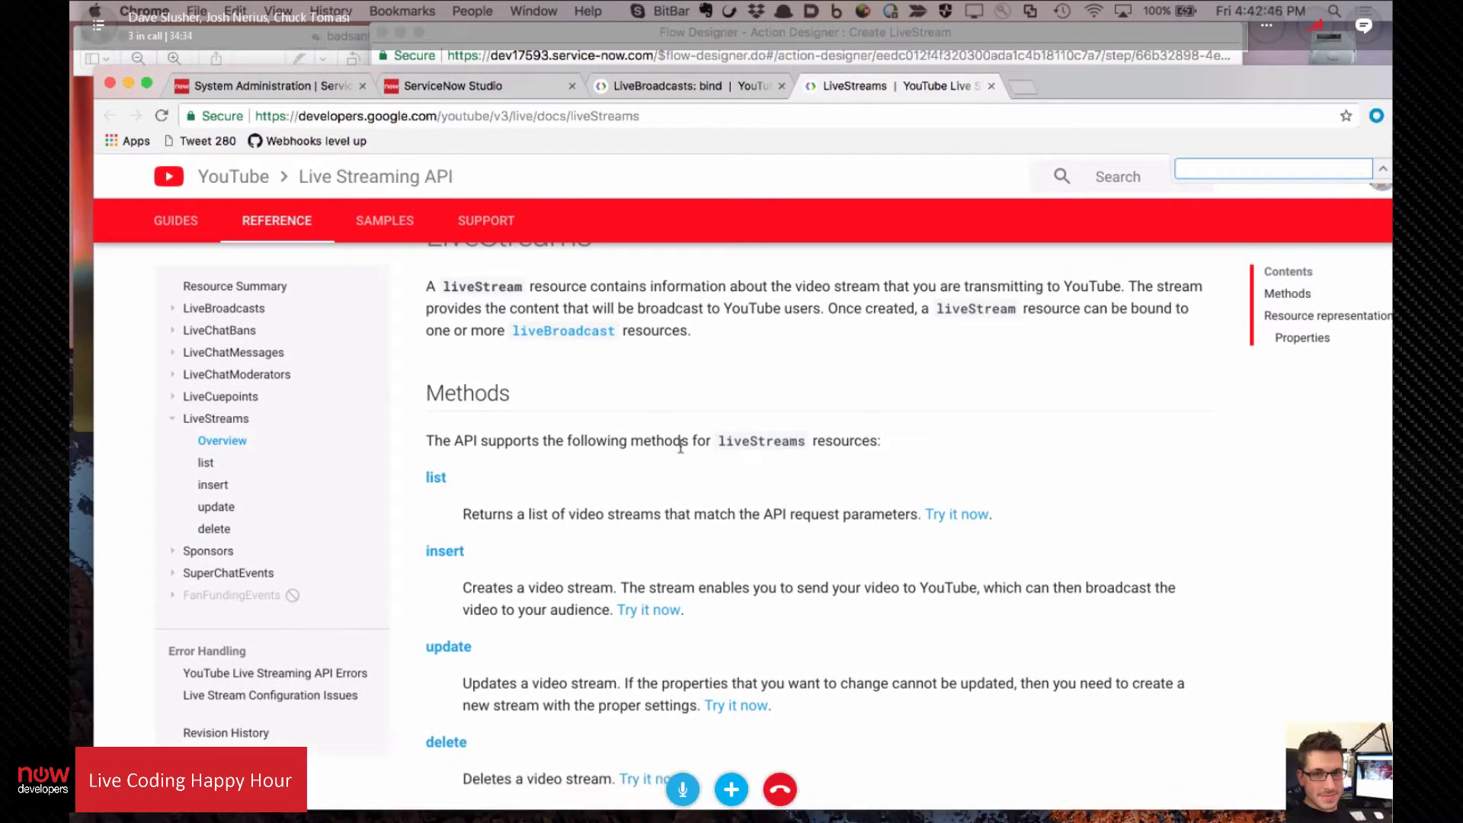
right_click(663, 609)
left_click(714, 579)
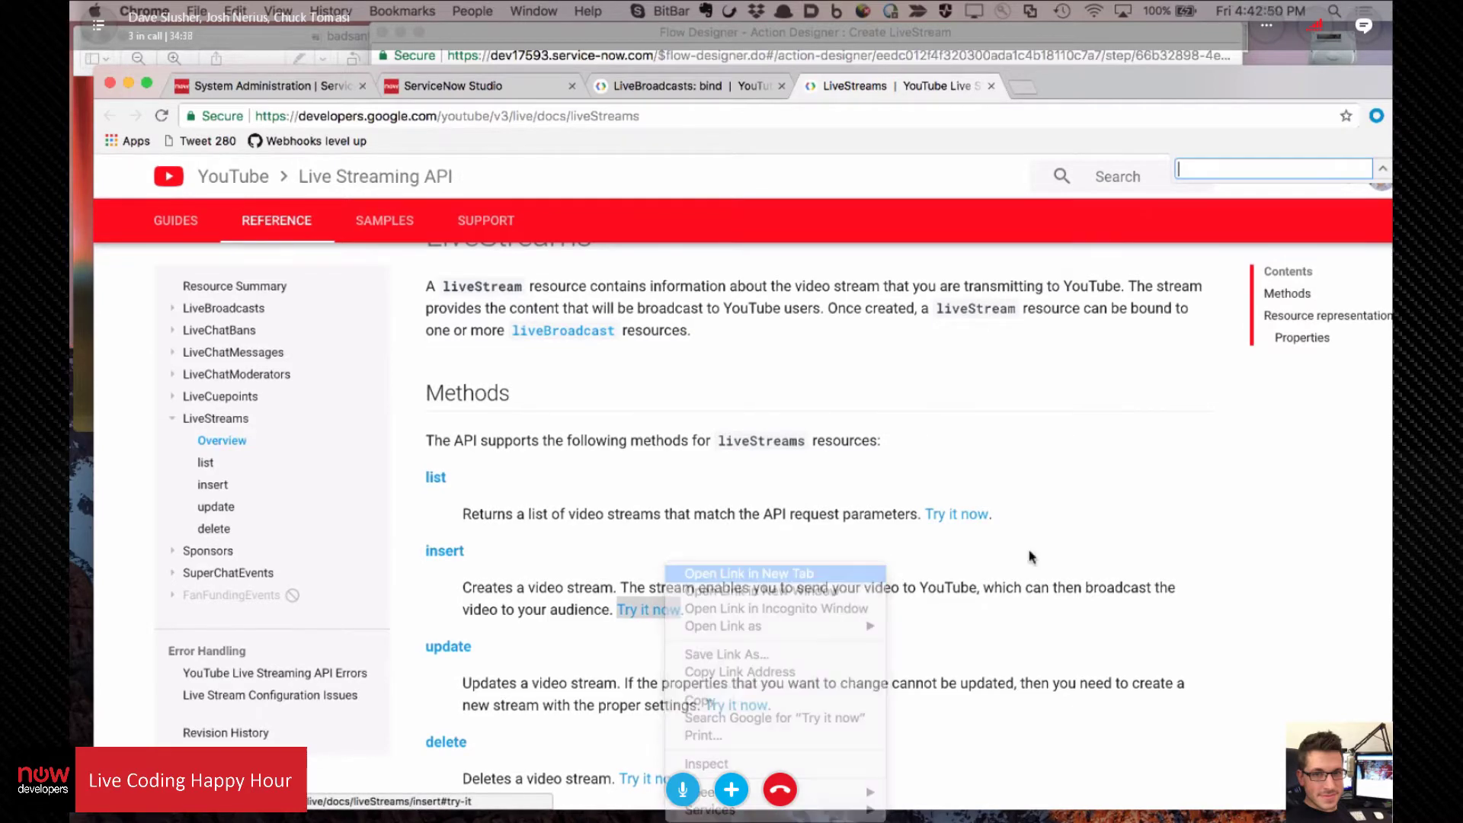
left_click(1081, 81)
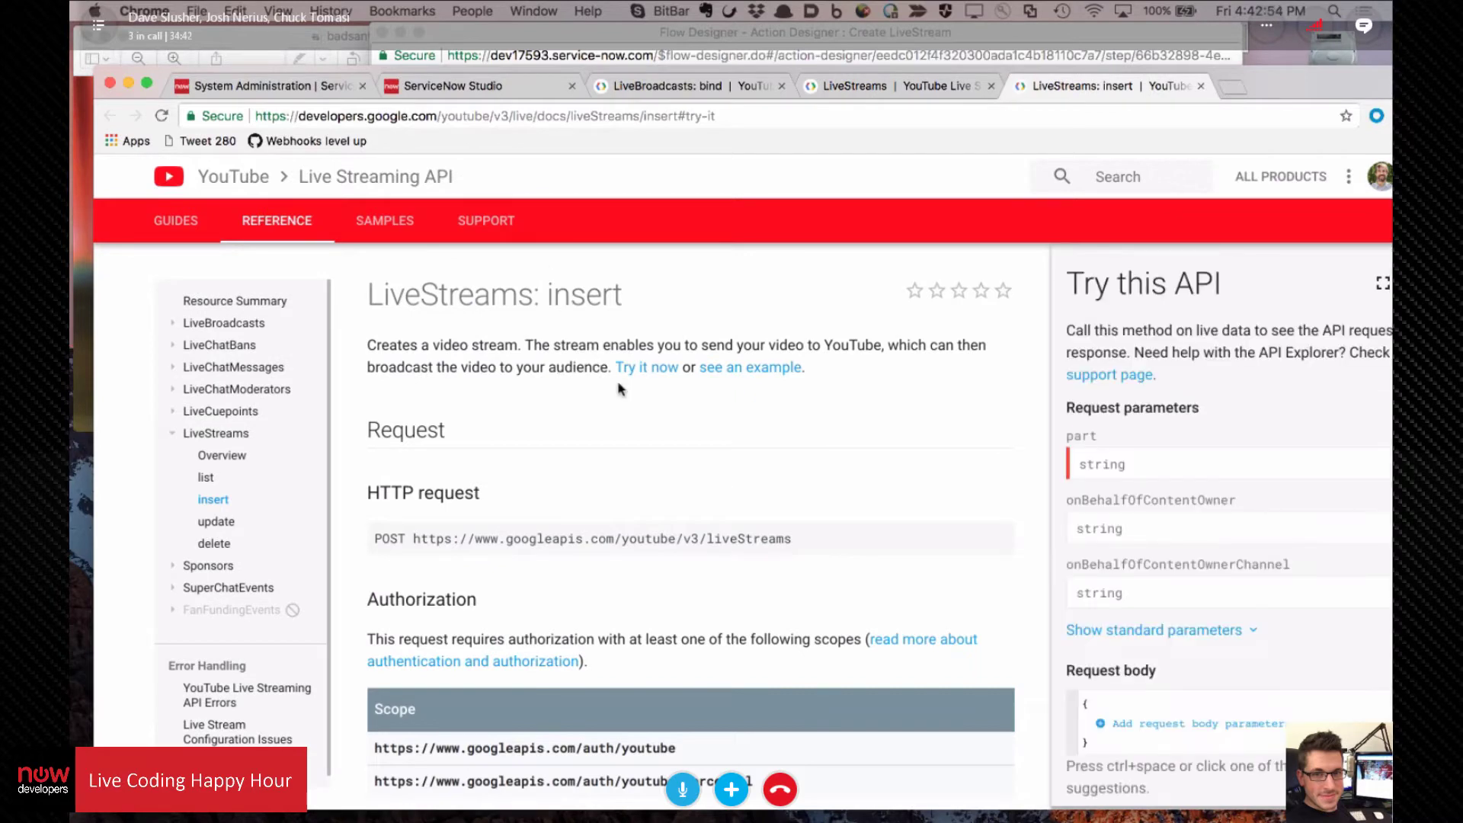
Step: Execute a trial LiveStreams insert request with the part parameter set to xyz
scroll(613, 390, "down", 2)
left_click(1144, 459)
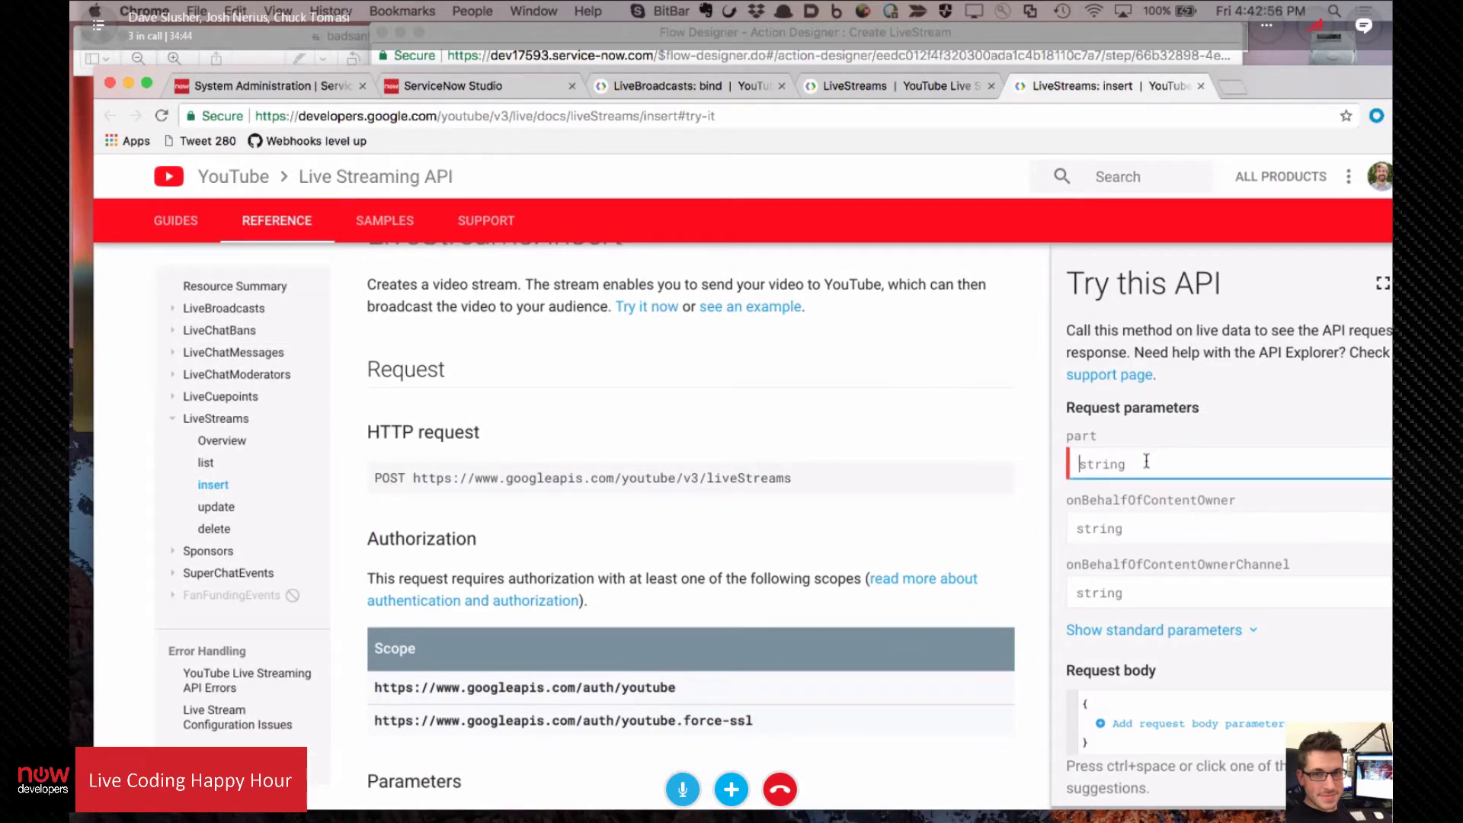
type("xyz")
scroll(1135, 347, "down", 1)
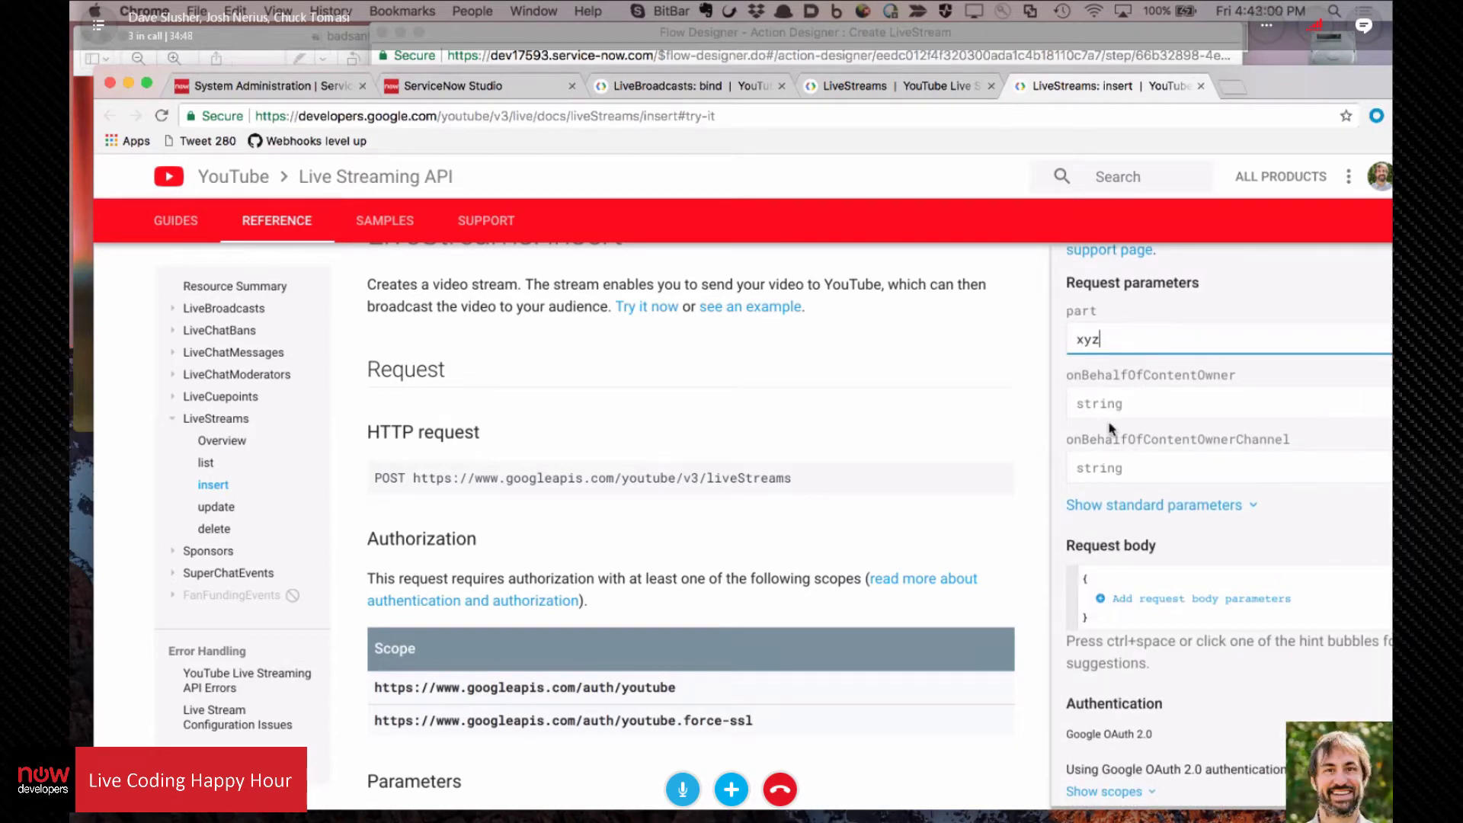
scroll(1096, 417, "down", 5)
left_click(1107, 713)
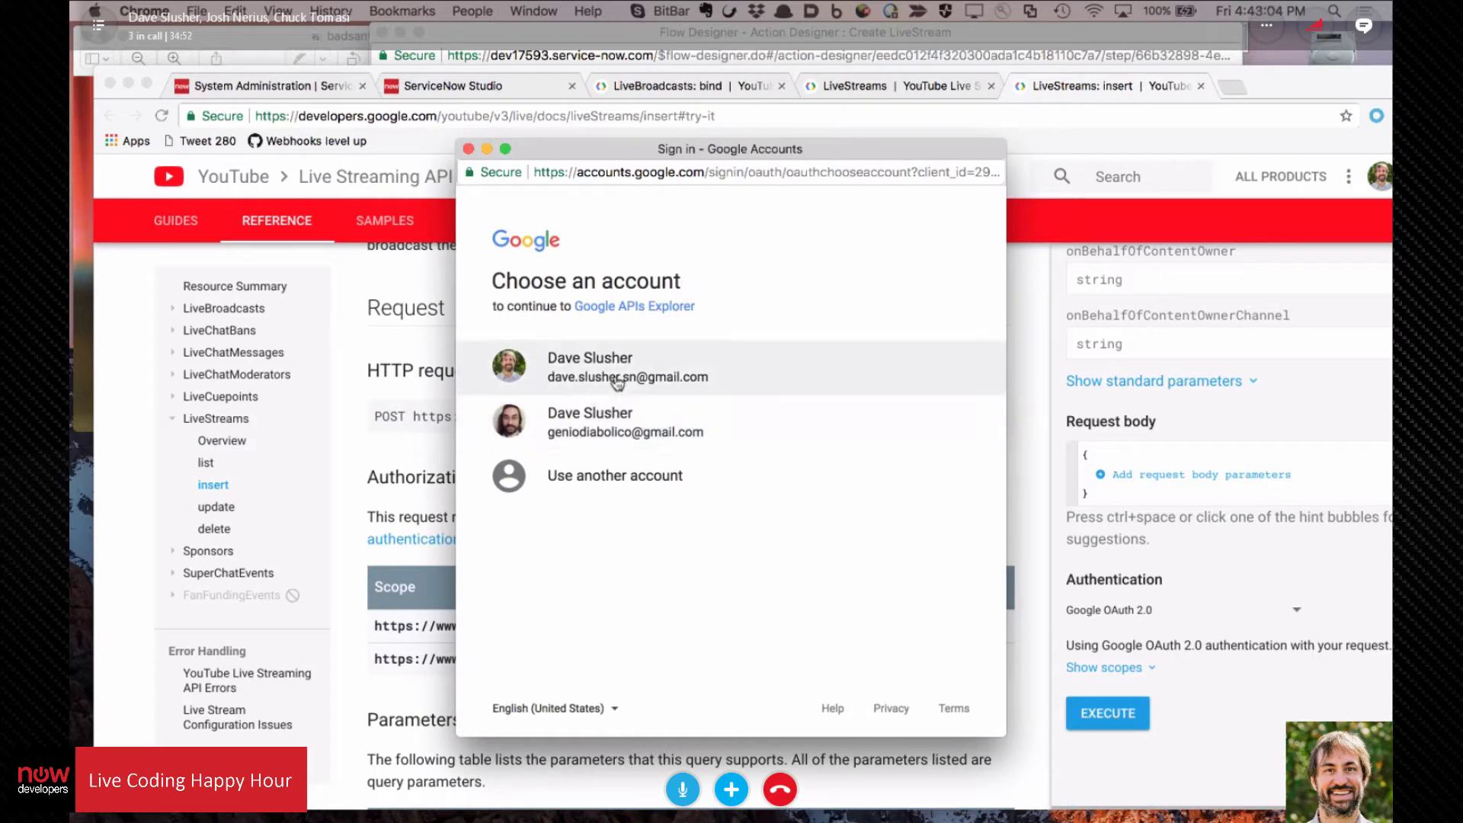
Step: Authorize Google APIs Explorer with the first listed Google account and inspect the trial request's response
left_click(590, 372)
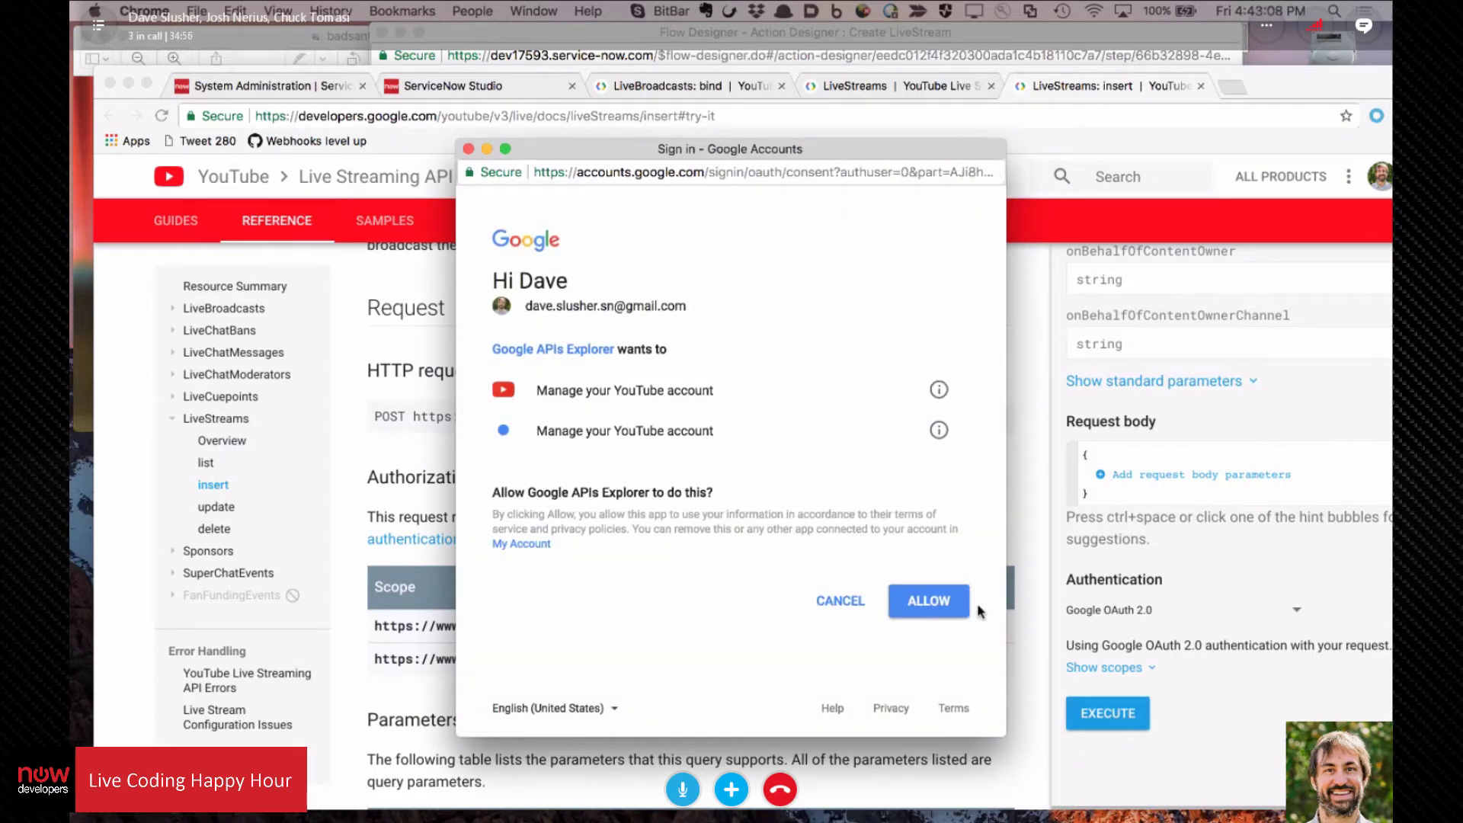
left_click(931, 610)
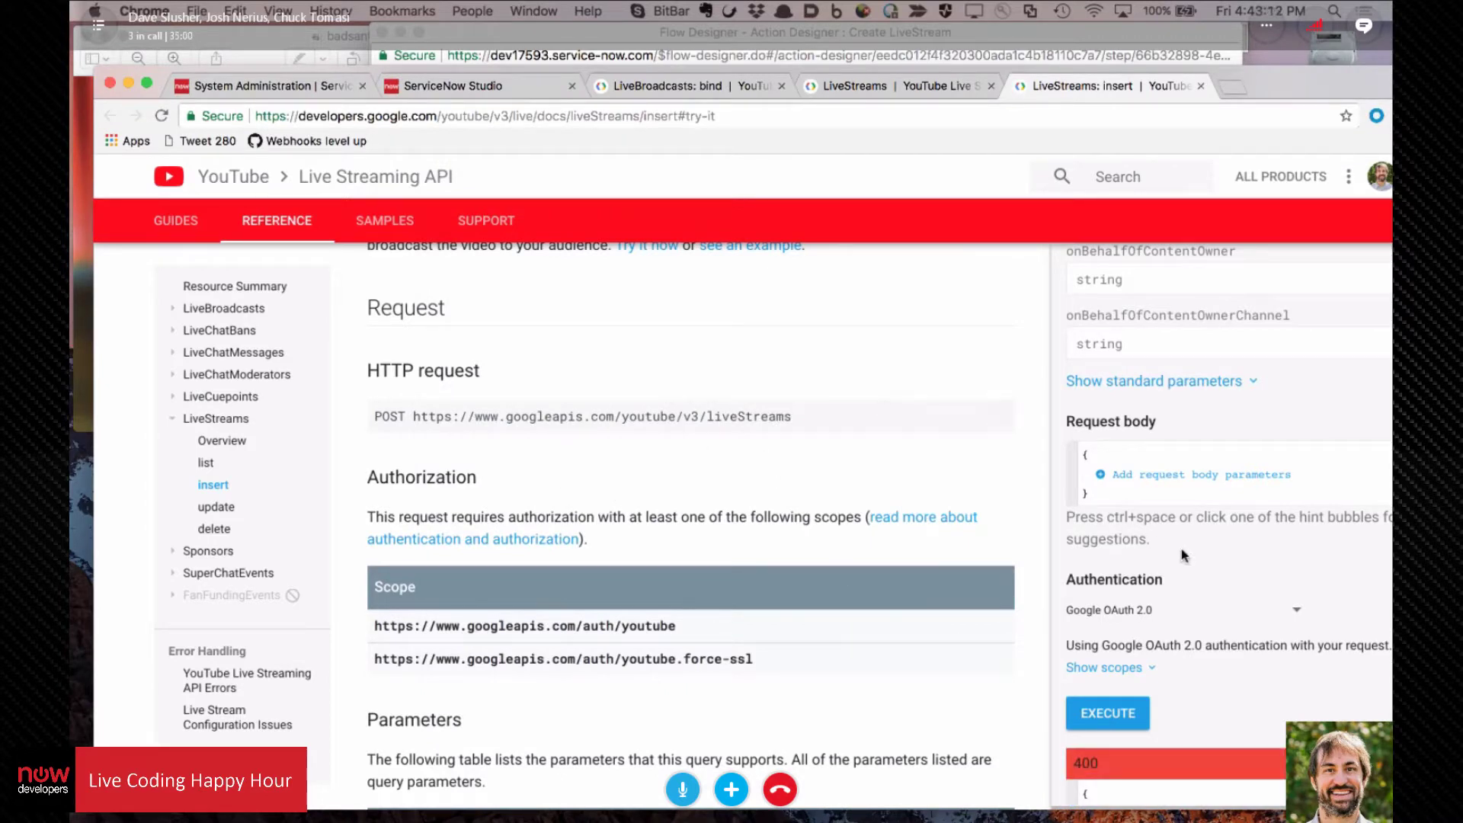
scroll(1180, 561, "down", 2)
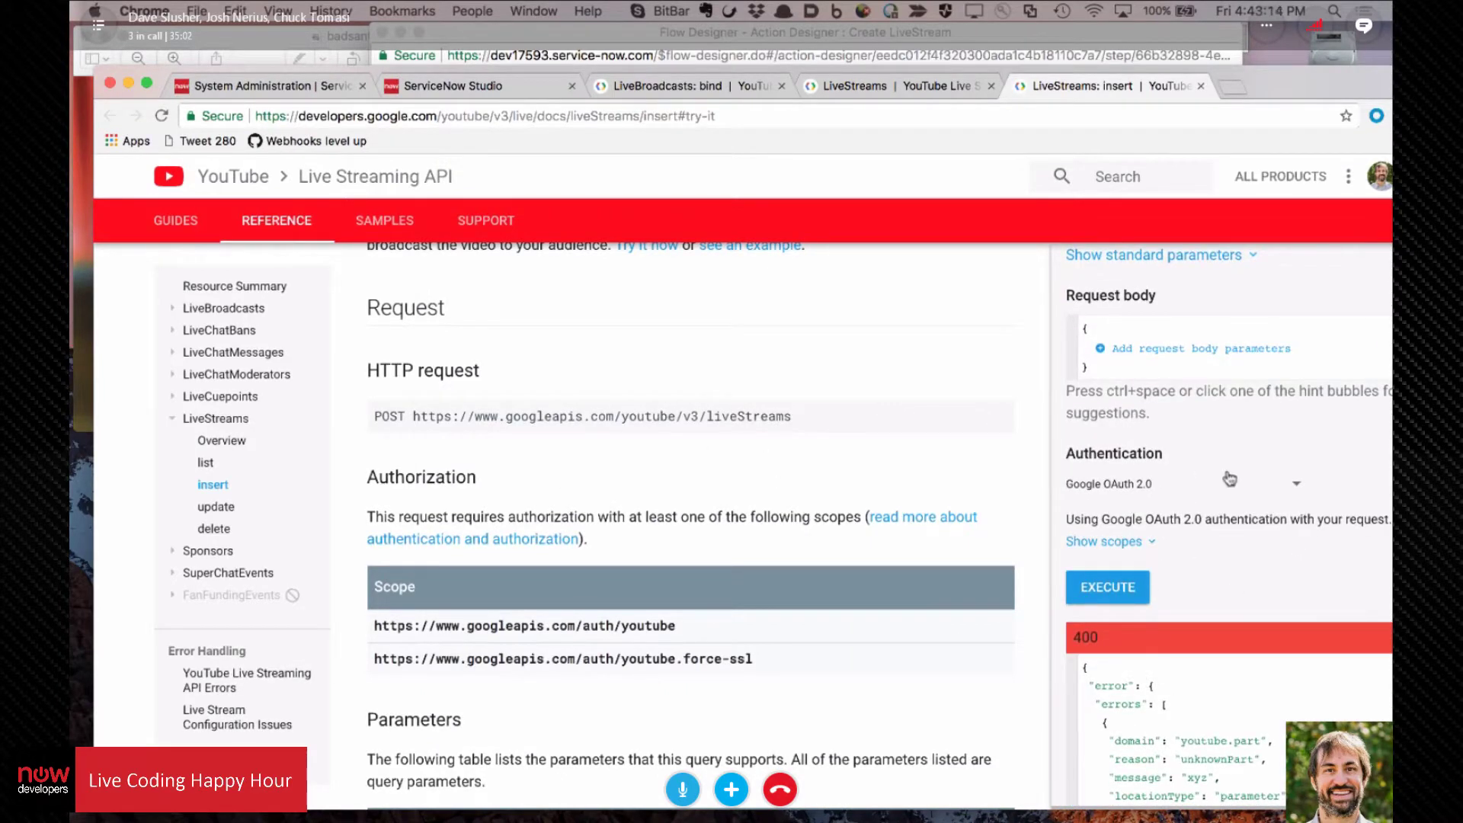
scroll(1159, 403, "up", 2)
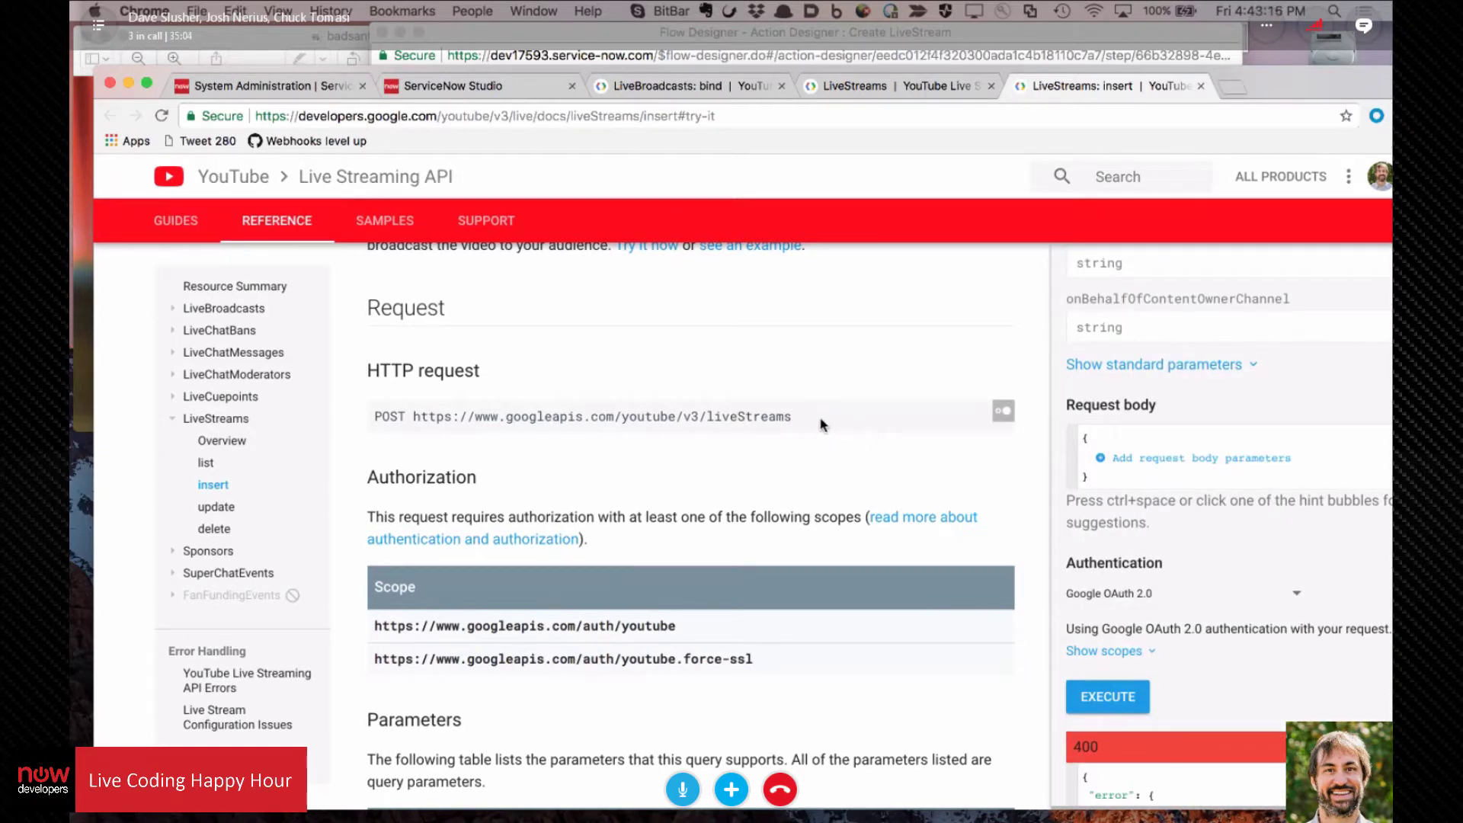
Step: Correct the REST step's Resource Path in the Create LiveStream action to /liveStreams, matching the insert method's HTTP request URL
left_click_drag(798, 416, 703, 419)
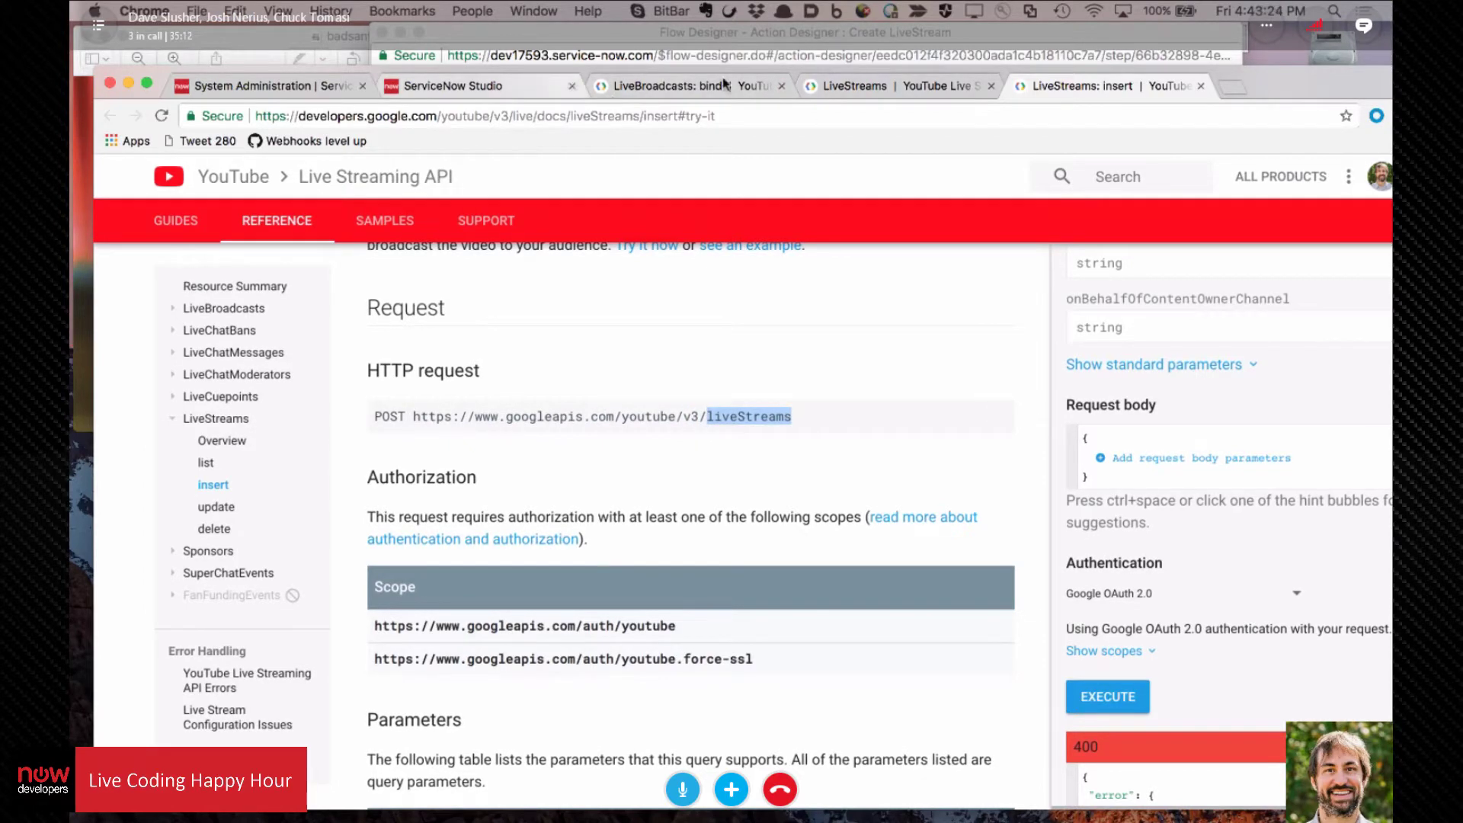
left_click(768, 39)
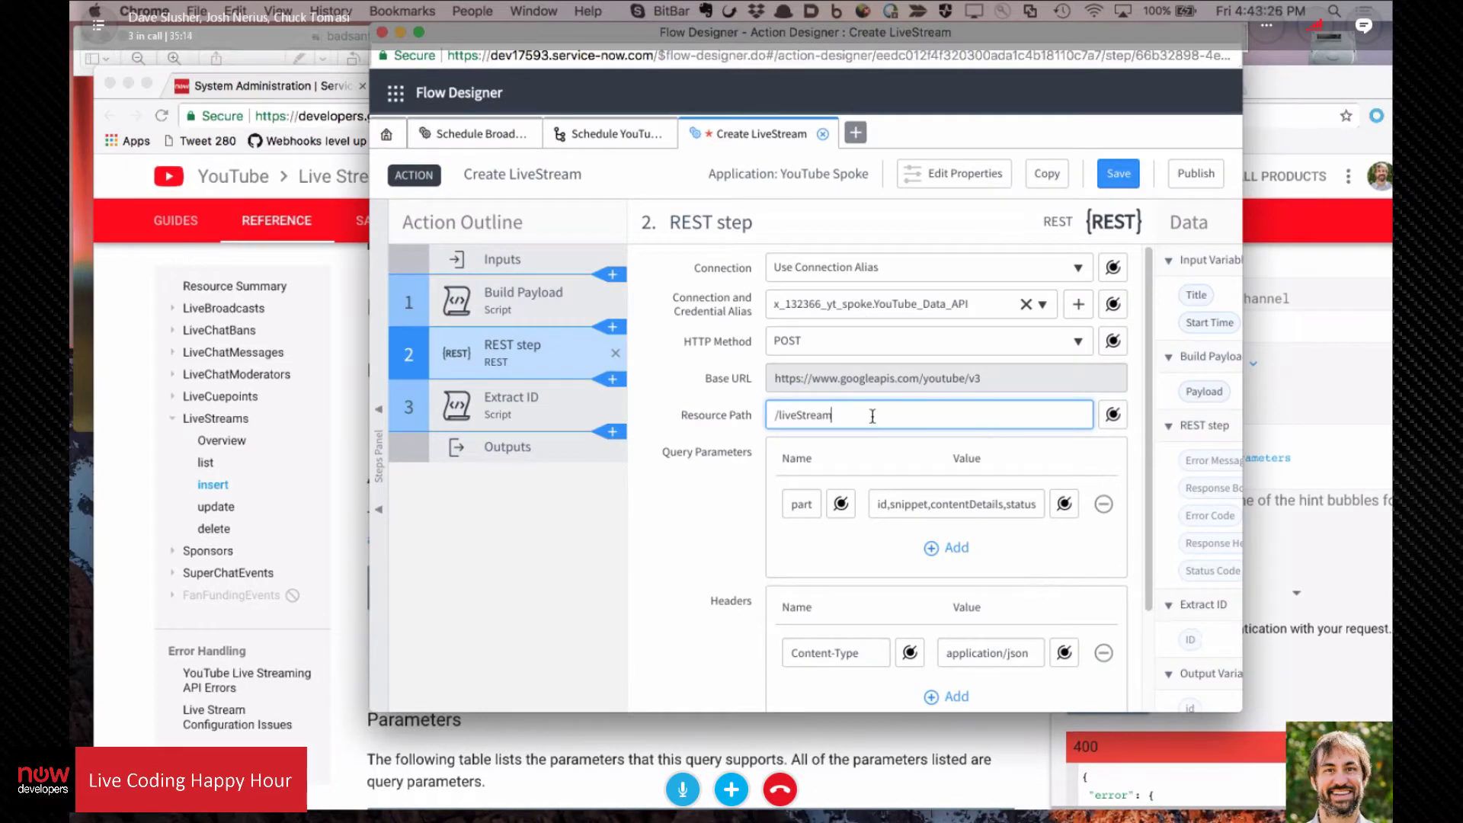
triple_click(968, 408)
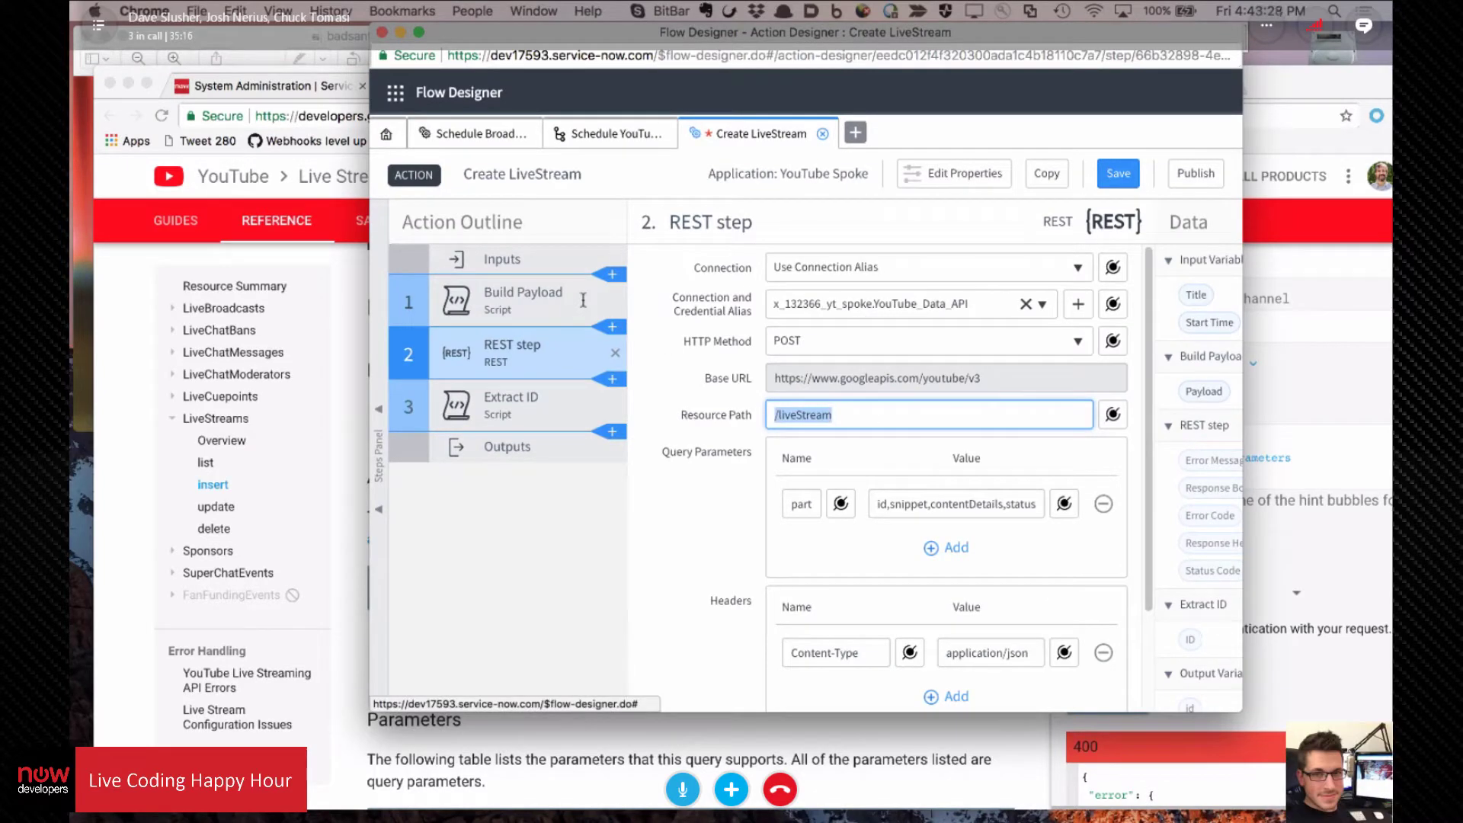
type("/liveStreams")
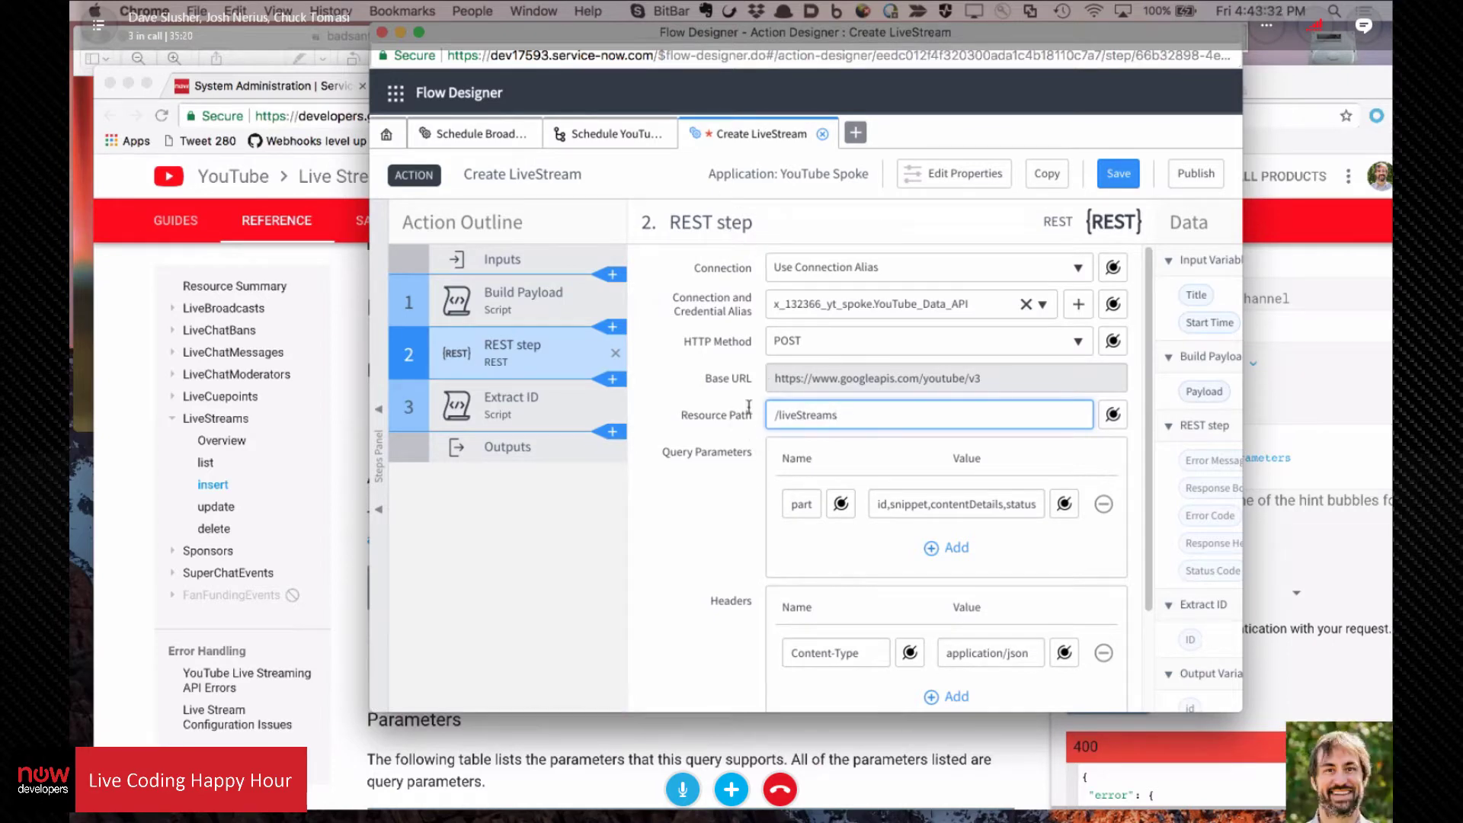
Step: Return to the LiveStreams insert reference page and examine its part parameter description and the trial request's error response
left_click(1328, 408)
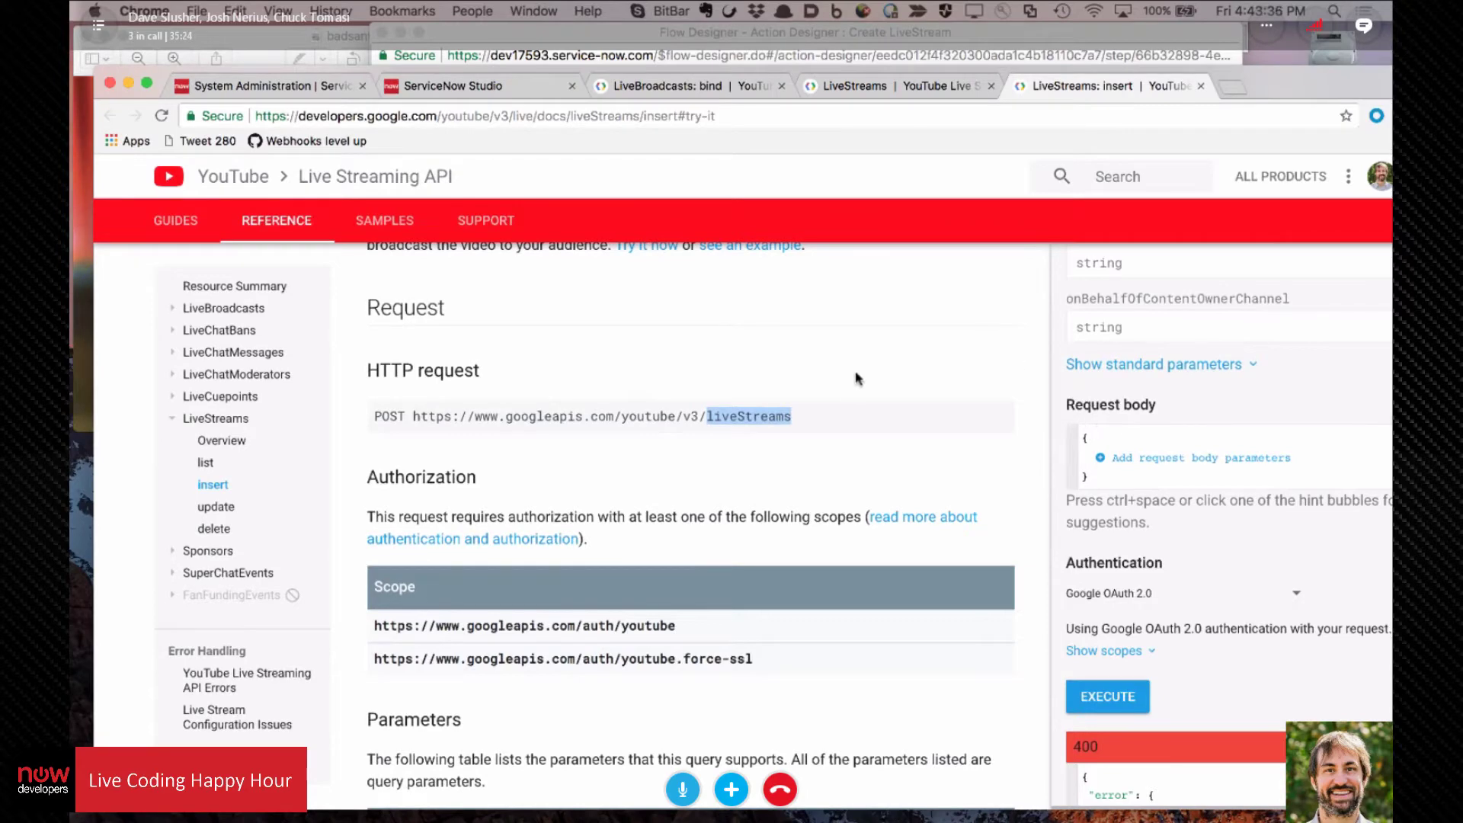
scroll(555, 513, "down", 5)
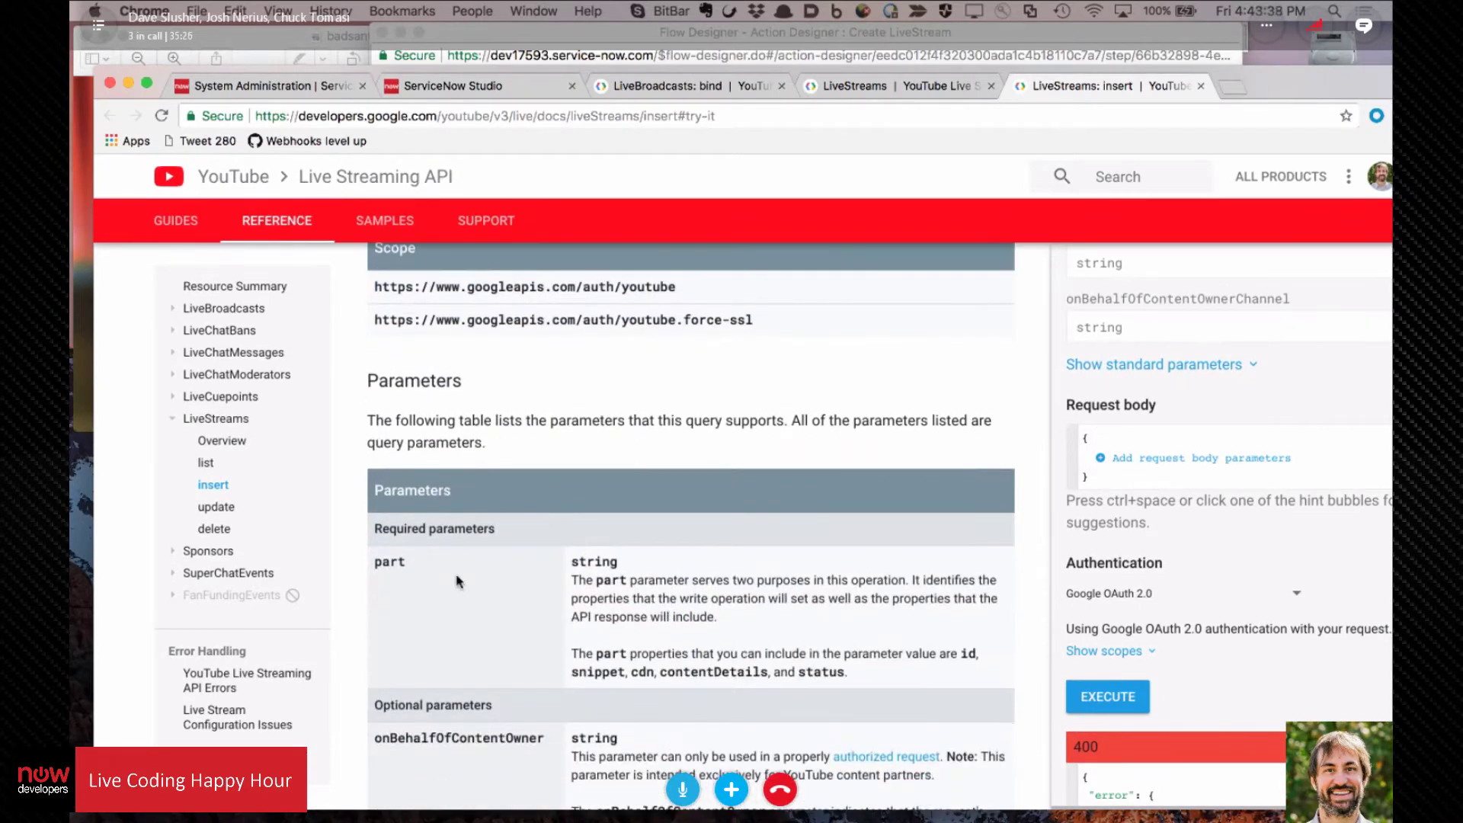
scroll(497, 569, "down", 5)
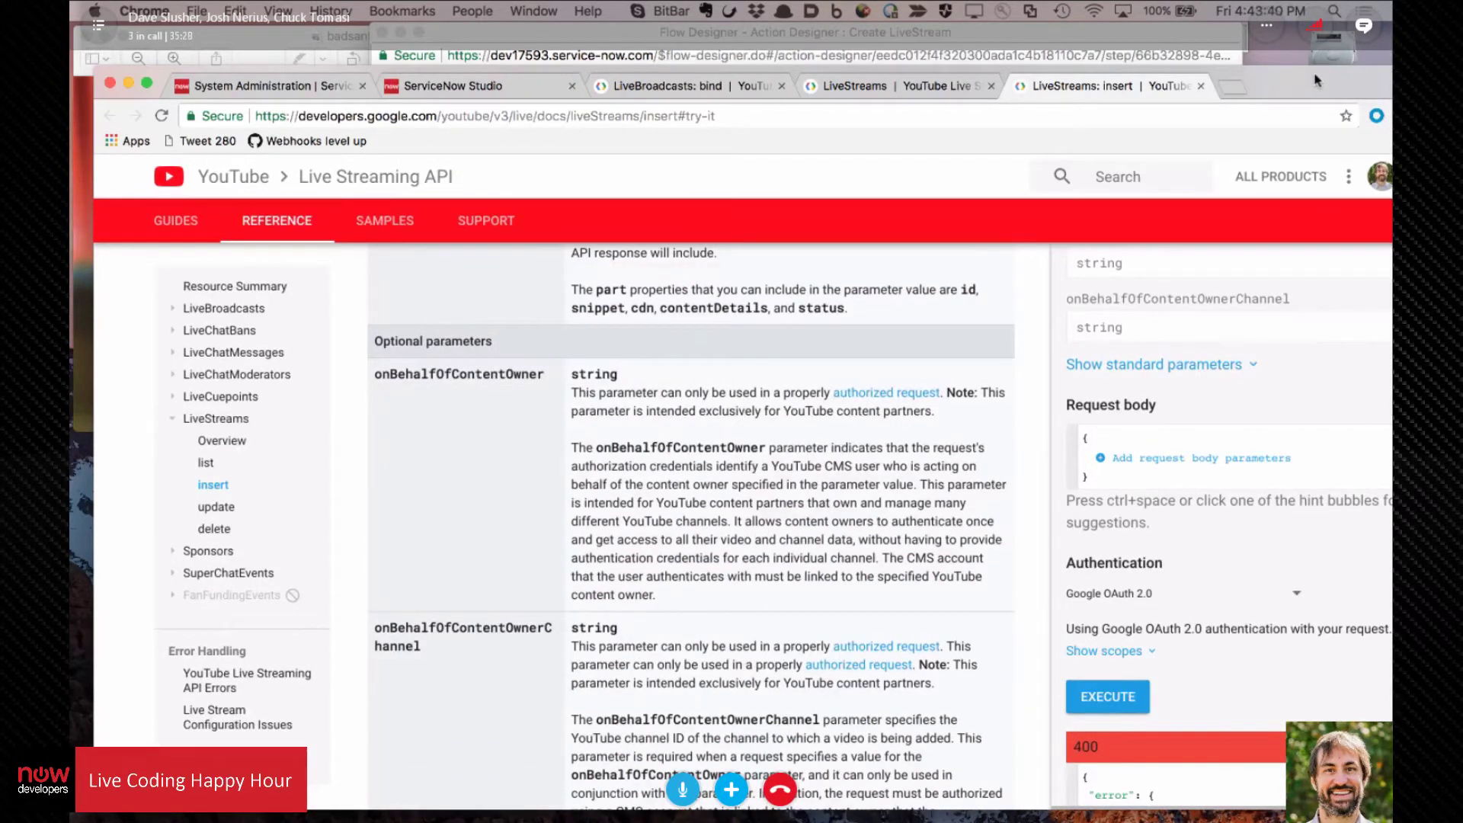
left_click_drag(1314, 80, 1198, 57)
scroll(1157, 481, "down", 5)
scroll(1157, 482, "up", 6)
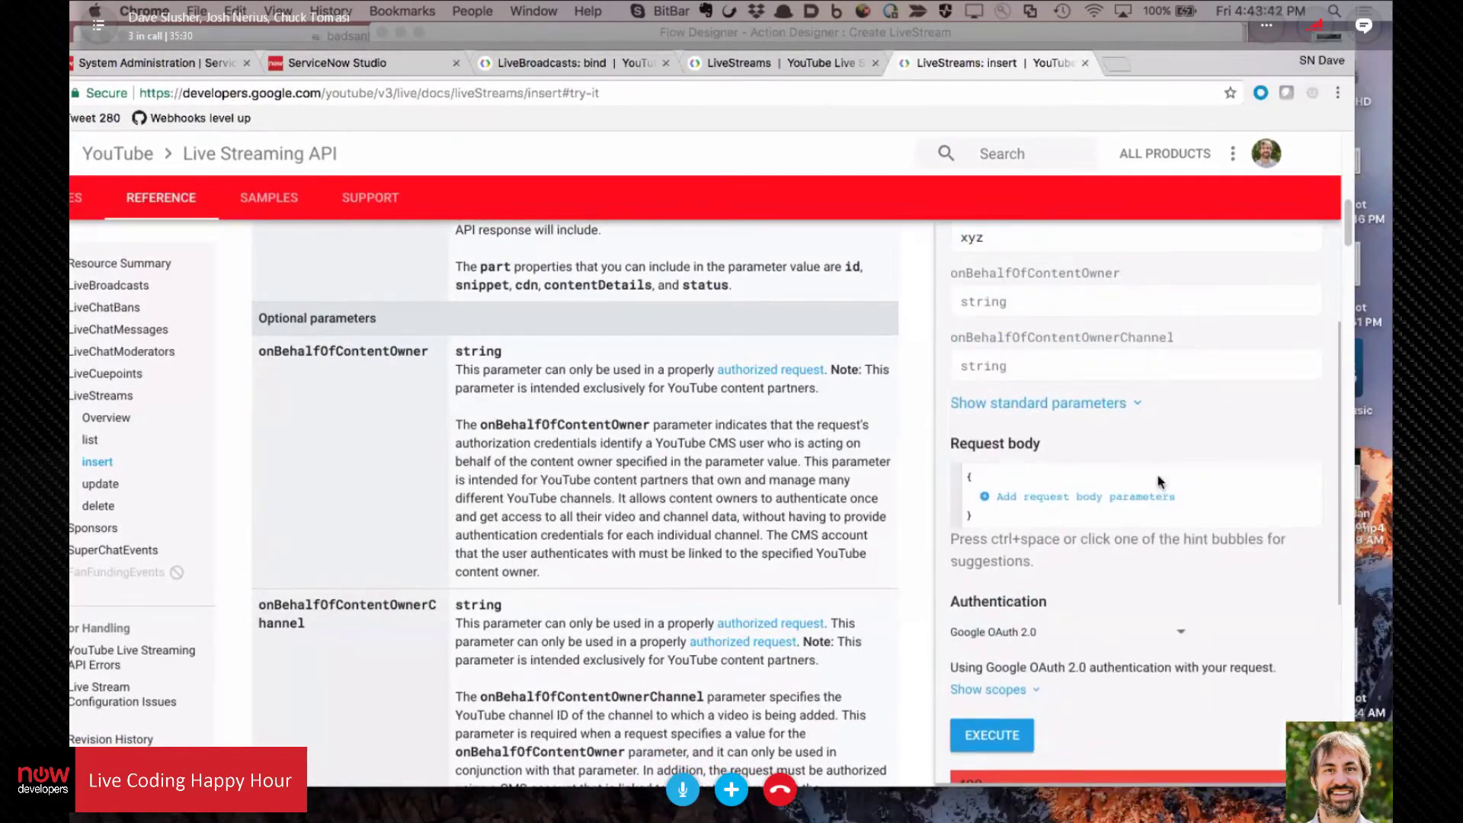
scroll(1157, 481, "down", 5)
scroll(1117, 619, "up", 1)
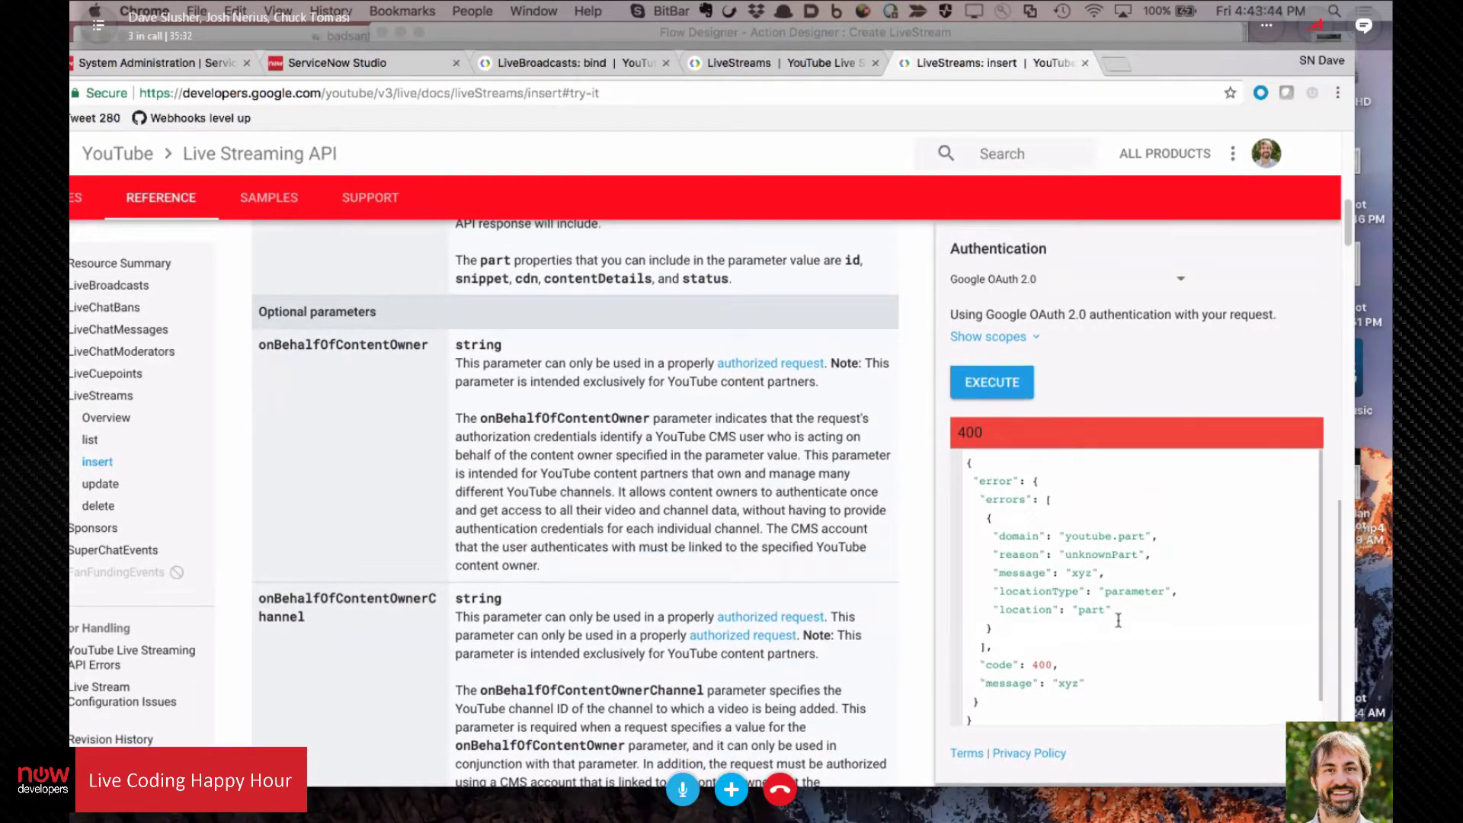
scroll(1163, 448, "up", 8)
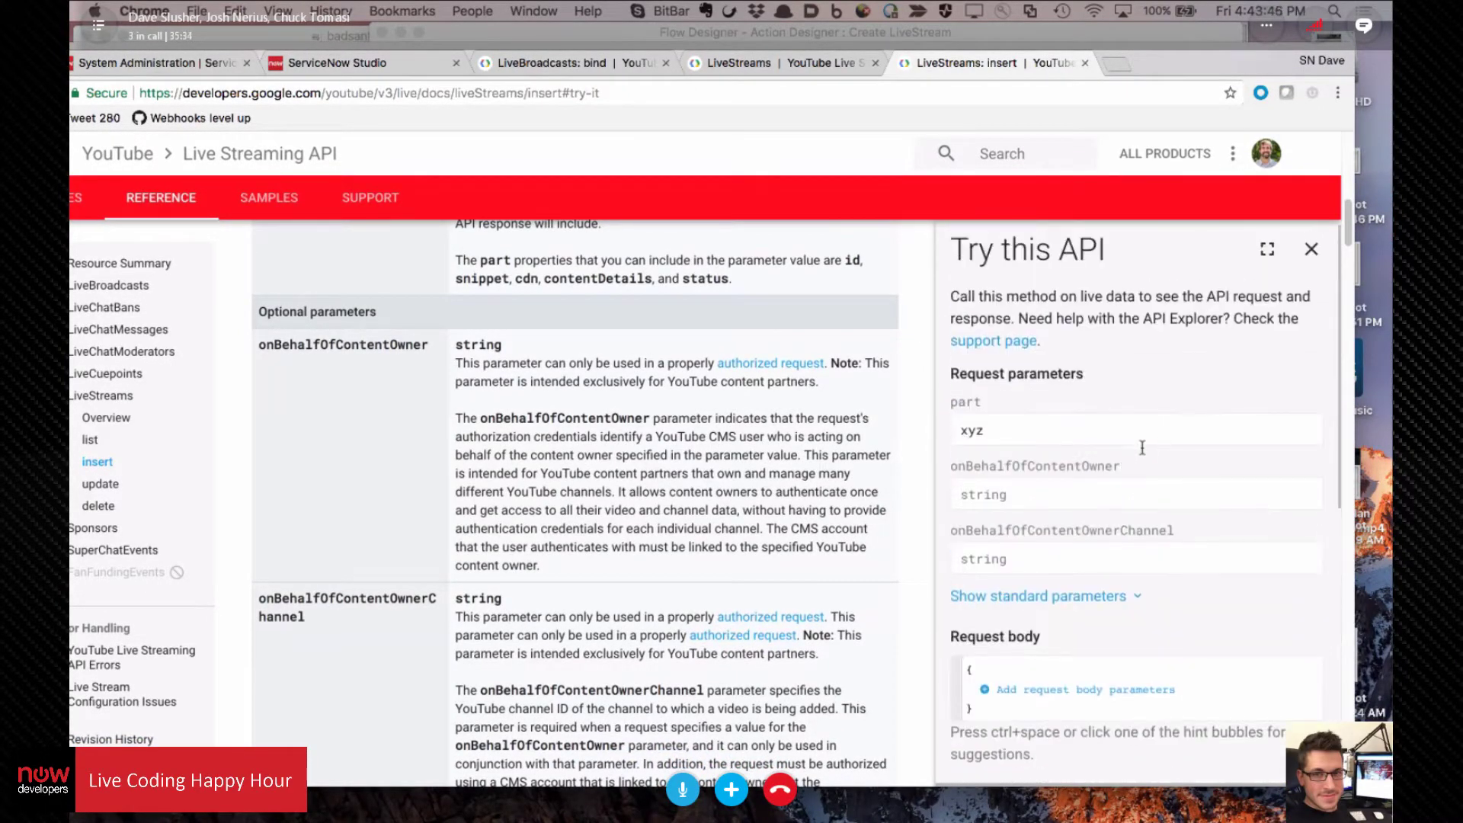
Step: Replace the trial request's part parameter with snippet,cdn, consulting the documented part properties and required request body properties
left_click(1008, 424)
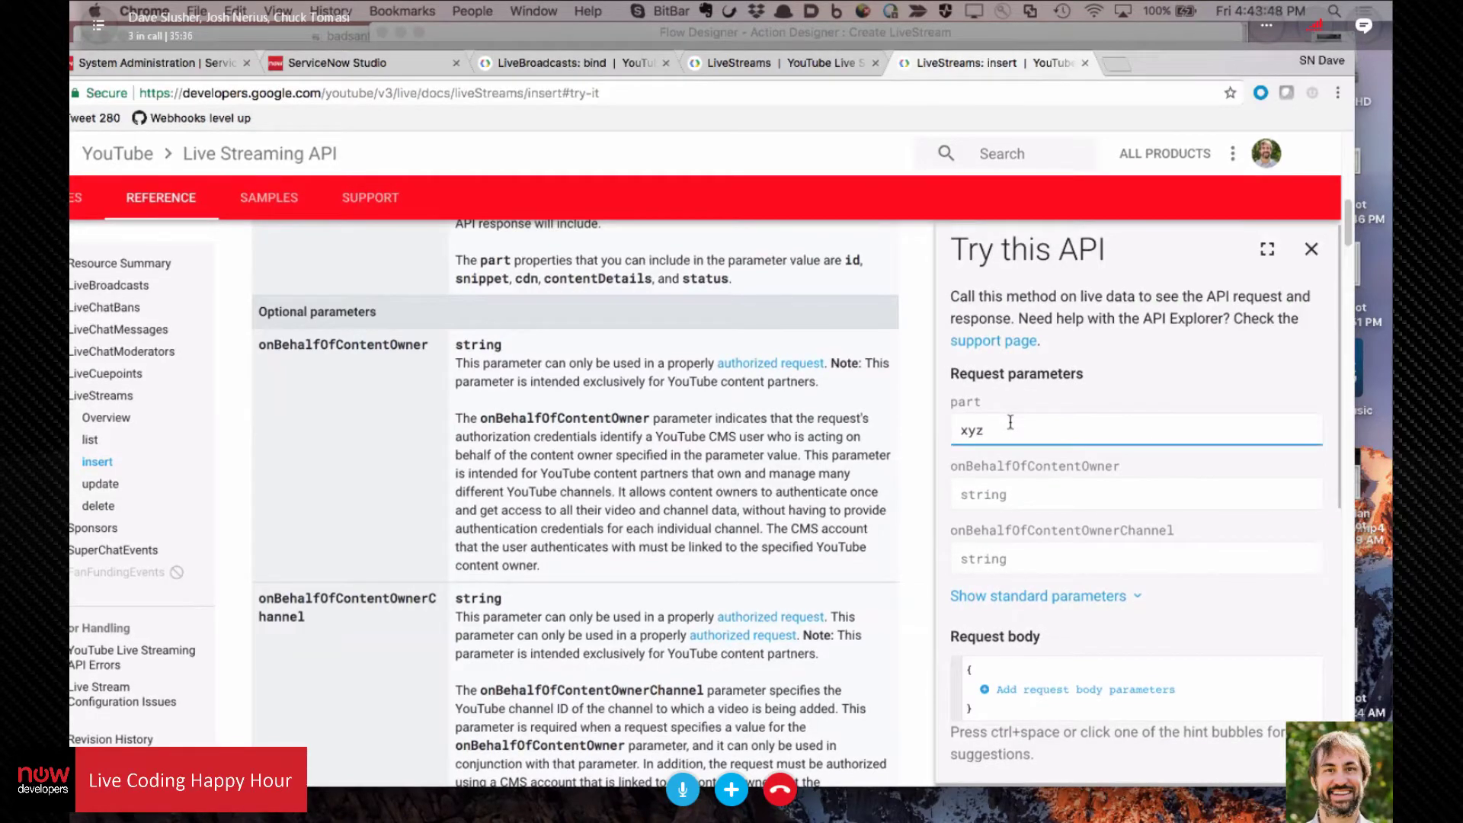
key("BackSpace")
key("BackSpace")
key("BackSpace")
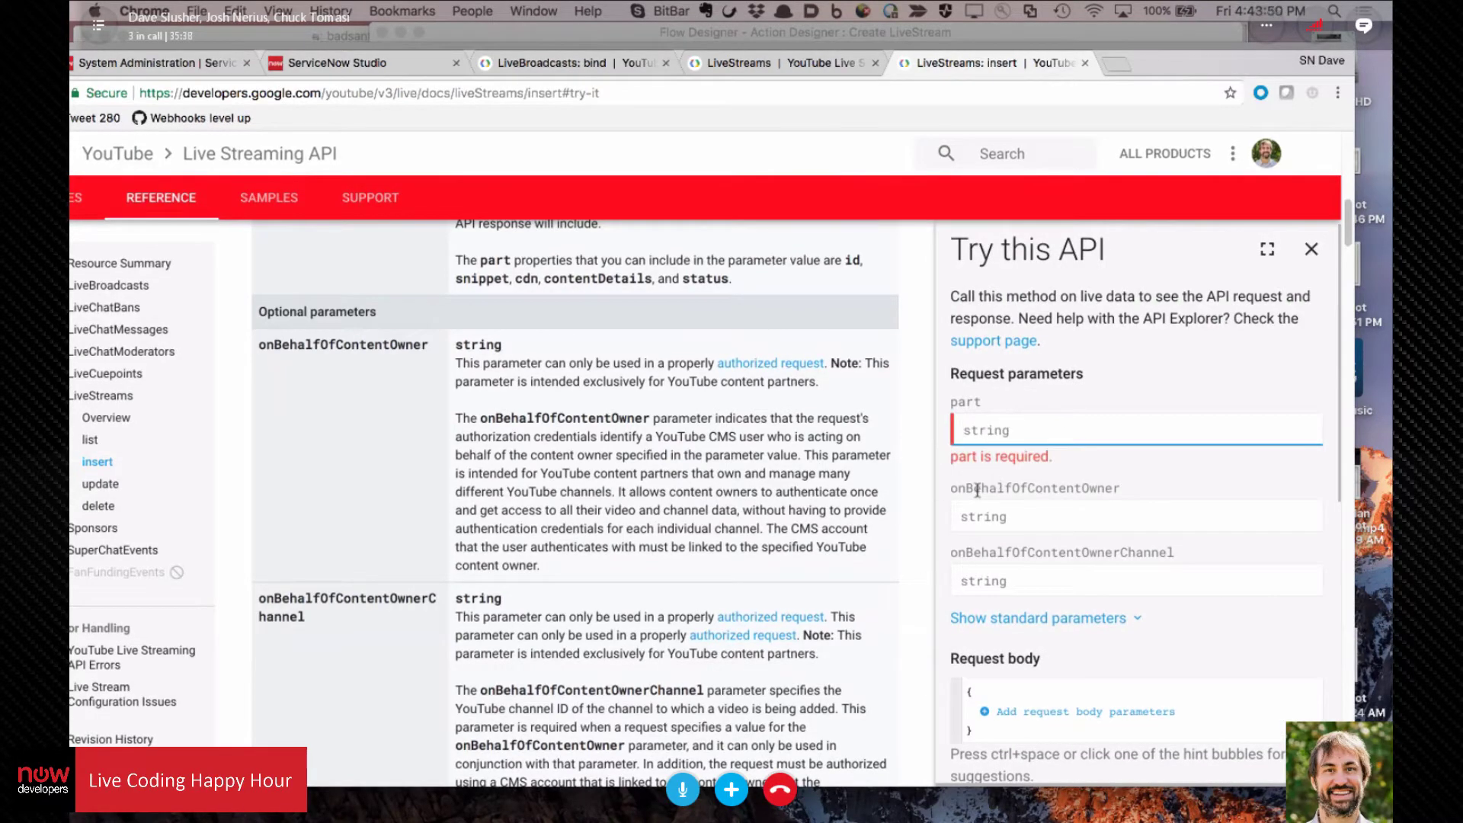
scroll(592, 477, "up", 5)
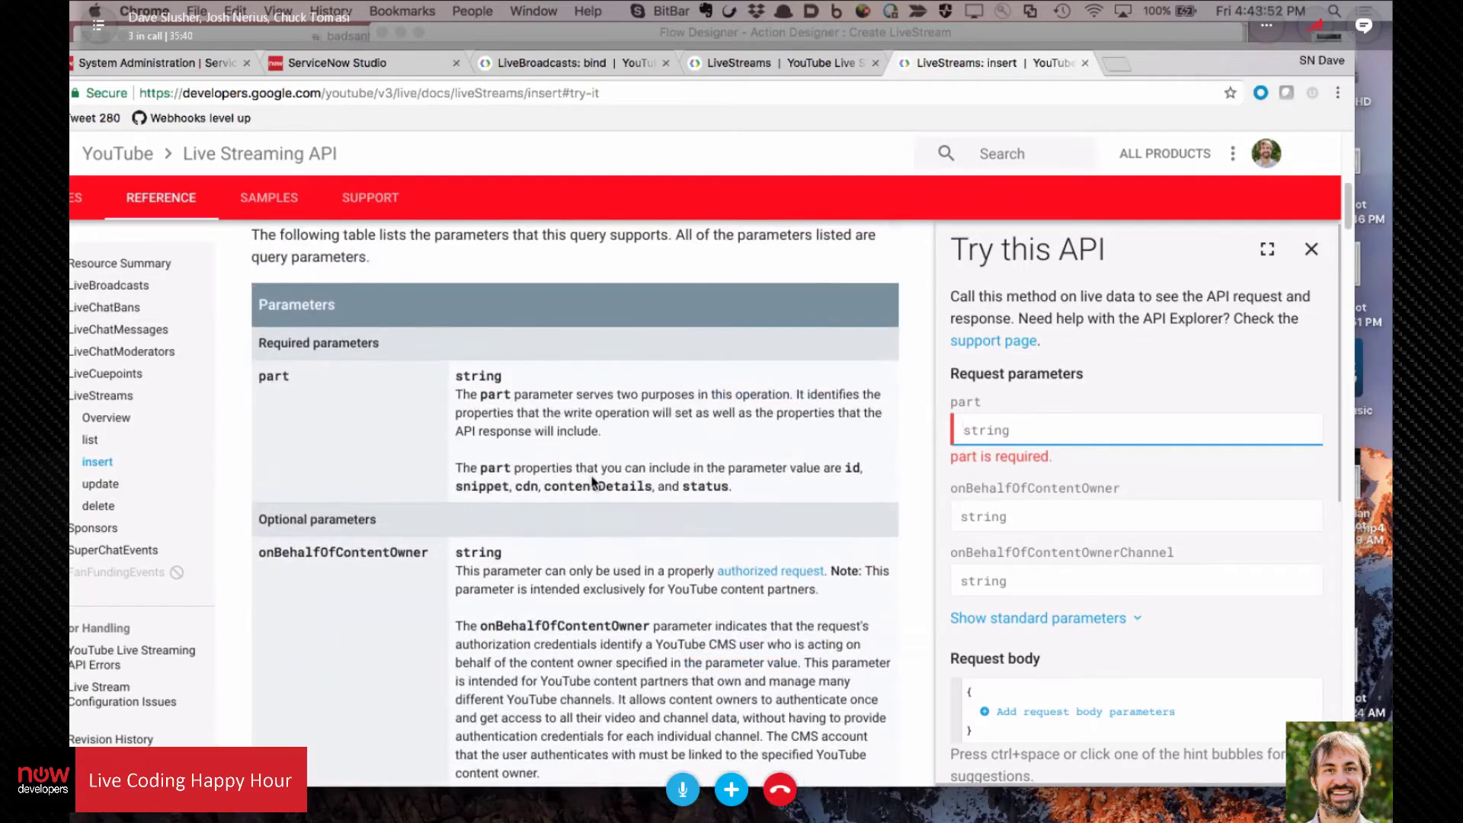
scroll(482, 318, "down", 10)
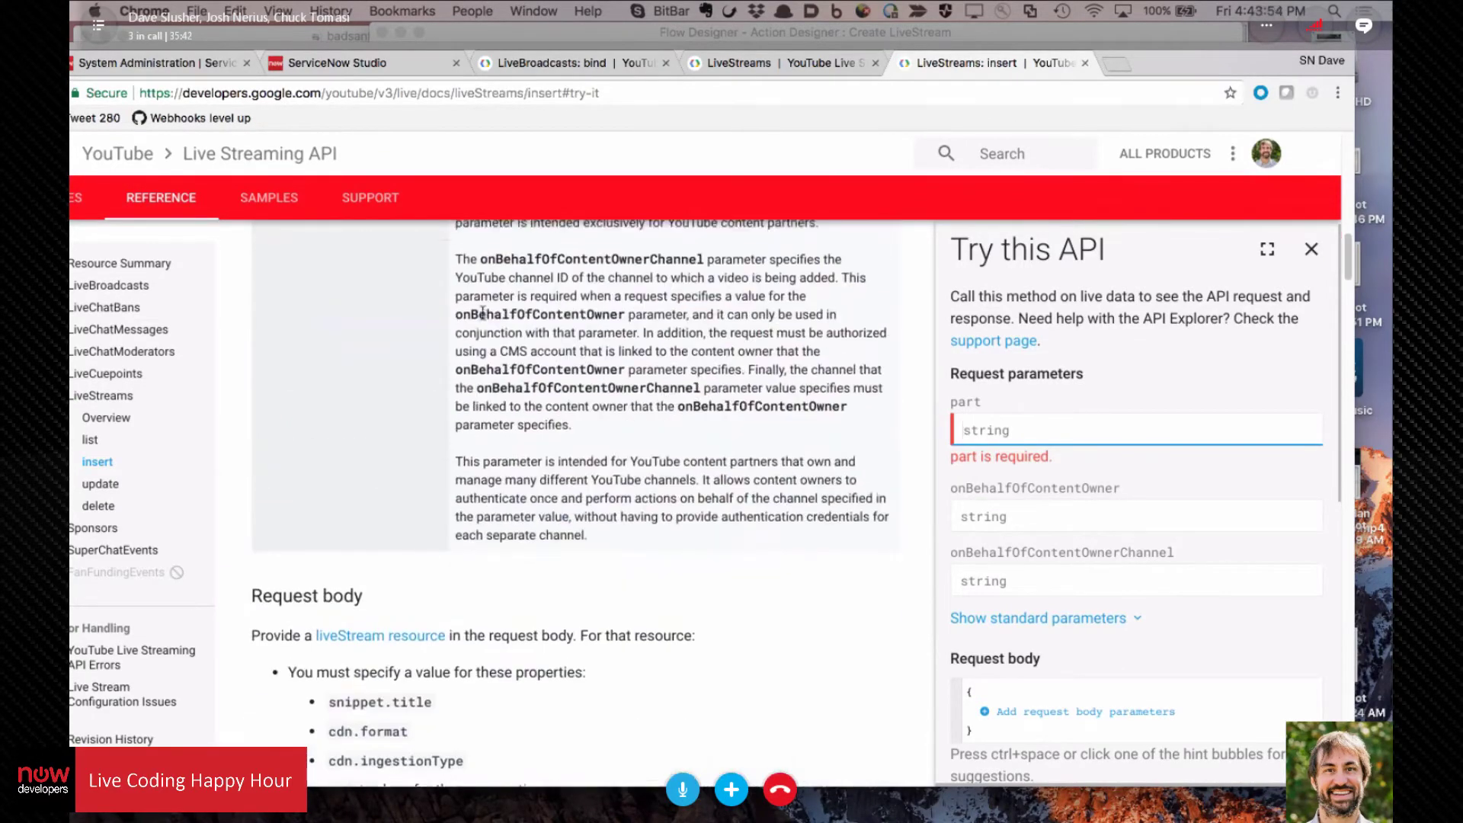
scroll(482, 312, "up", 9)
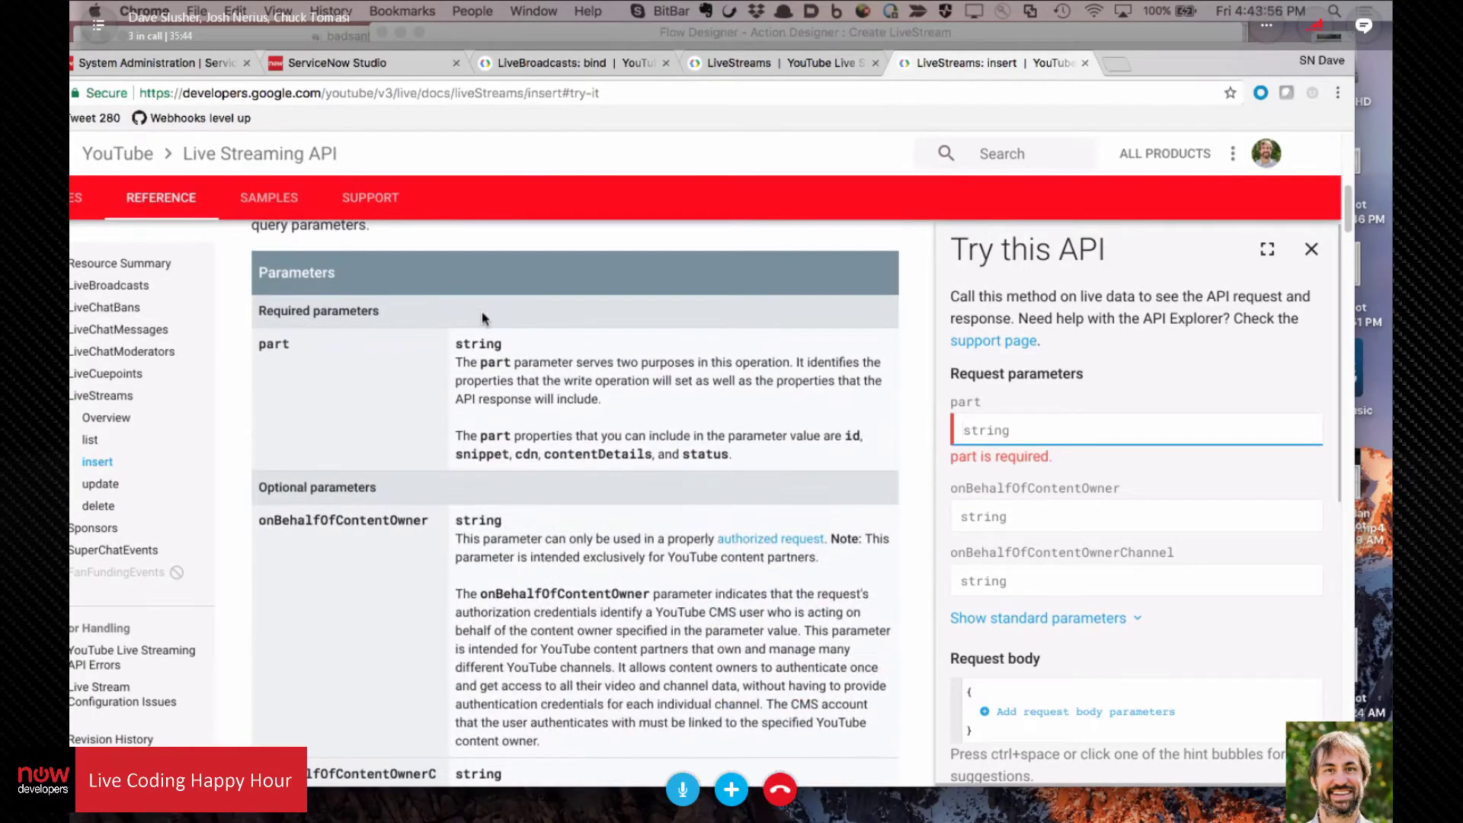
scroll(482, 318, "up", 3)
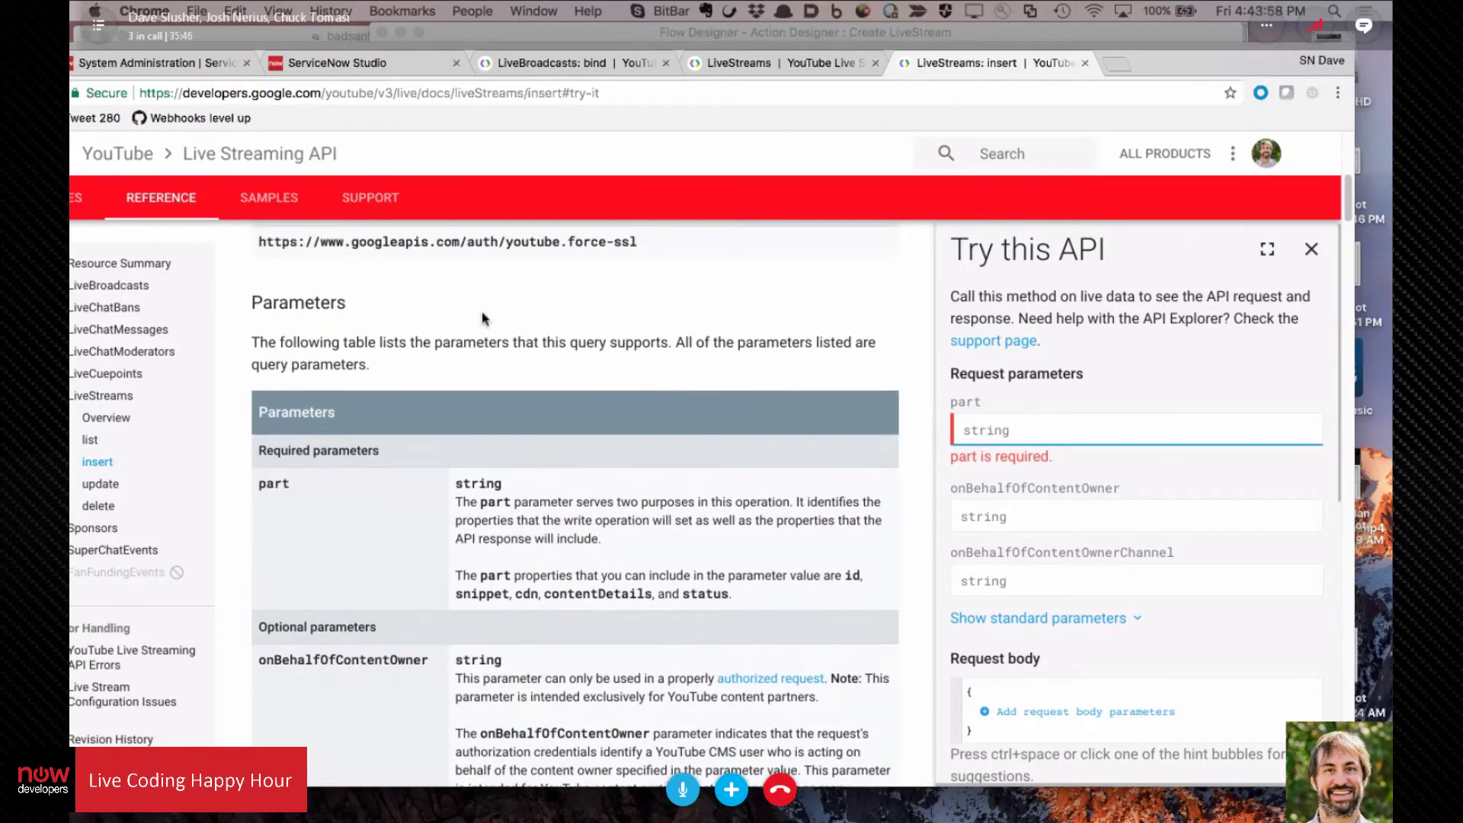
scroll(483, 318, "down", 9)
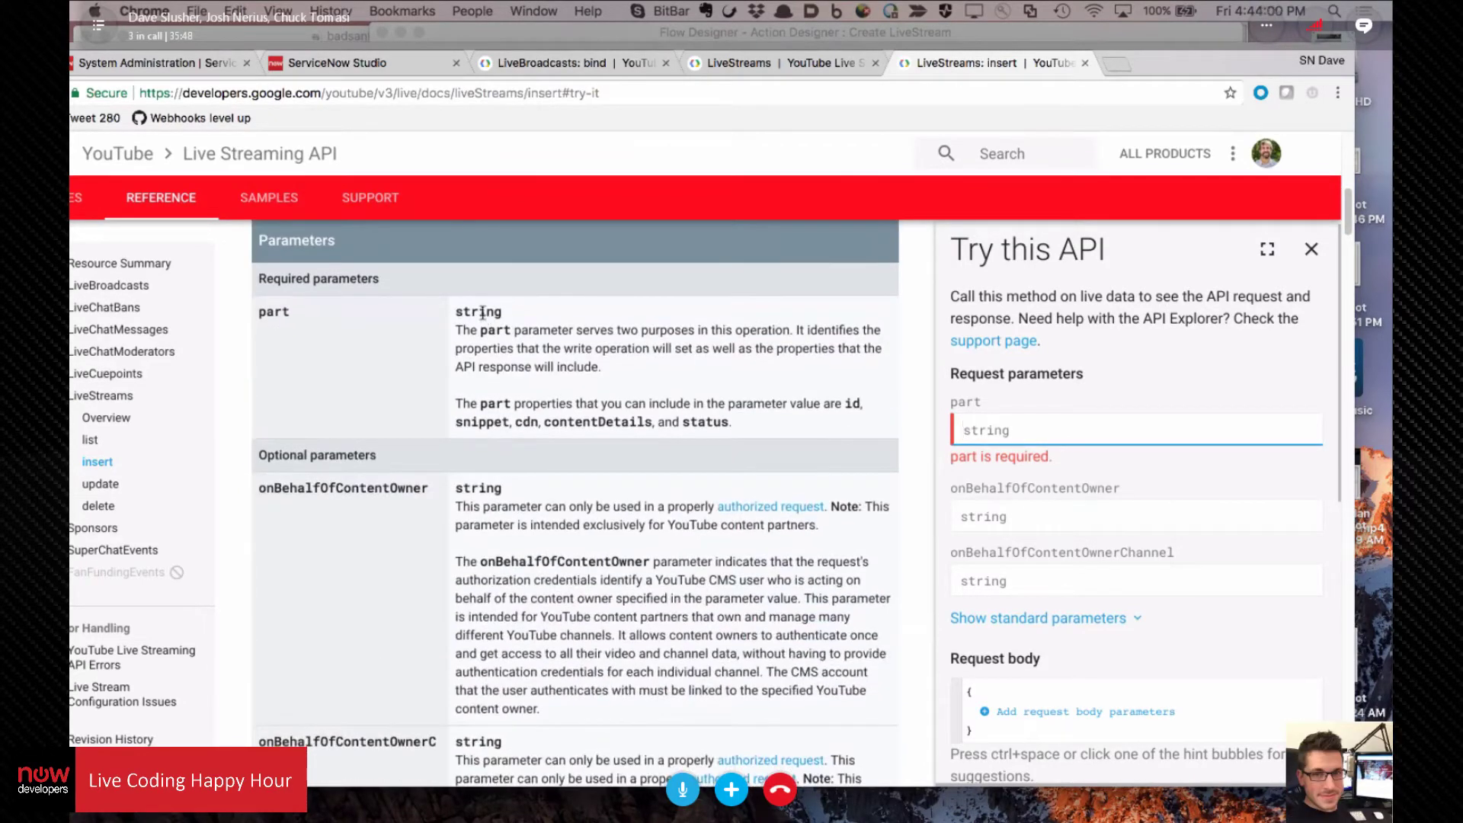
scroll(483, 312, "down", 12)
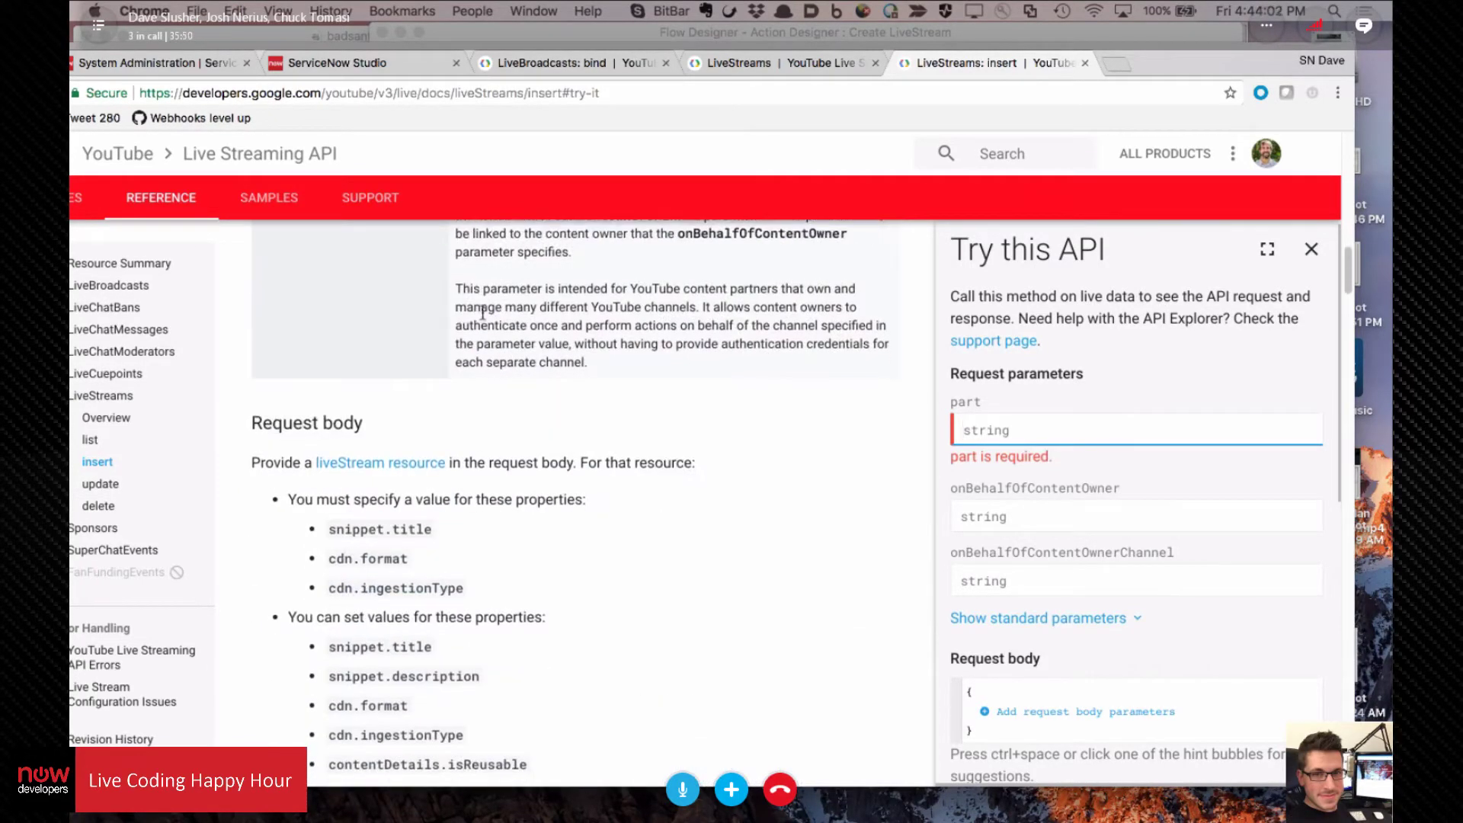
type("sn")
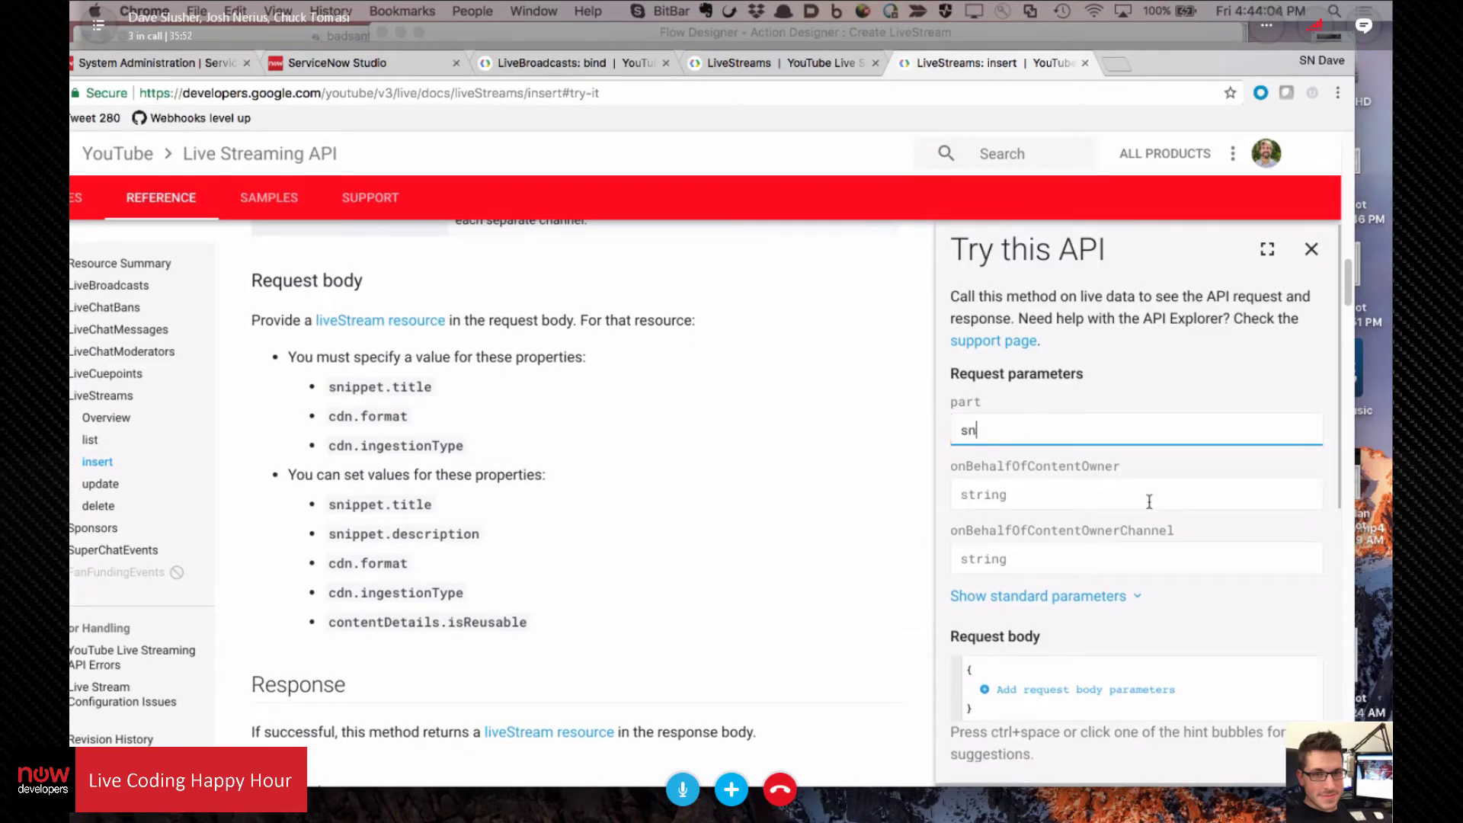
type("ippet,cdn")
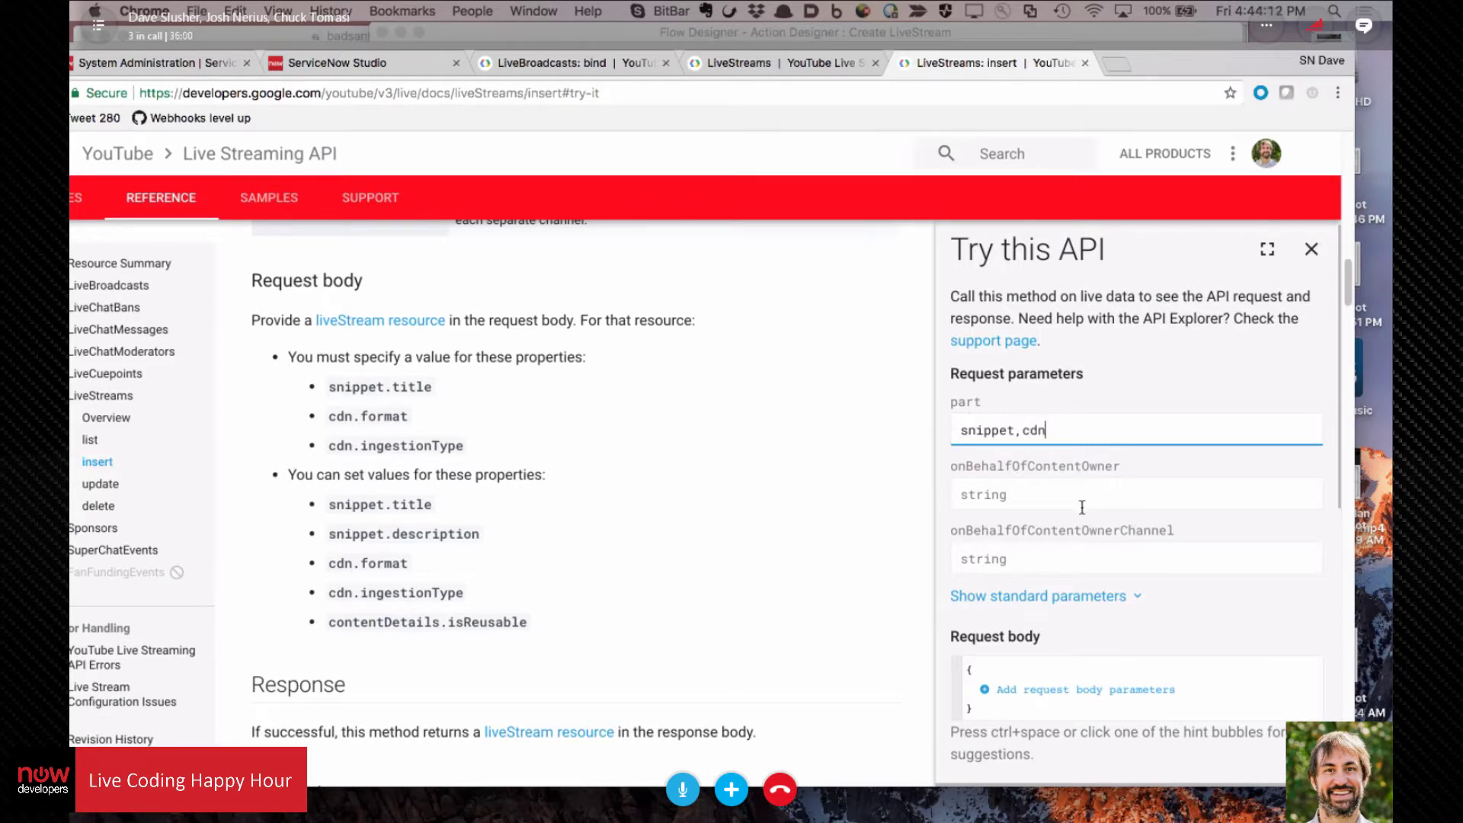
Step: Execute the LiveStreams insert trial request with the new part value and inspect the full response messages
scroll(1081, 507, "down", 4)
left_click(992, 648)
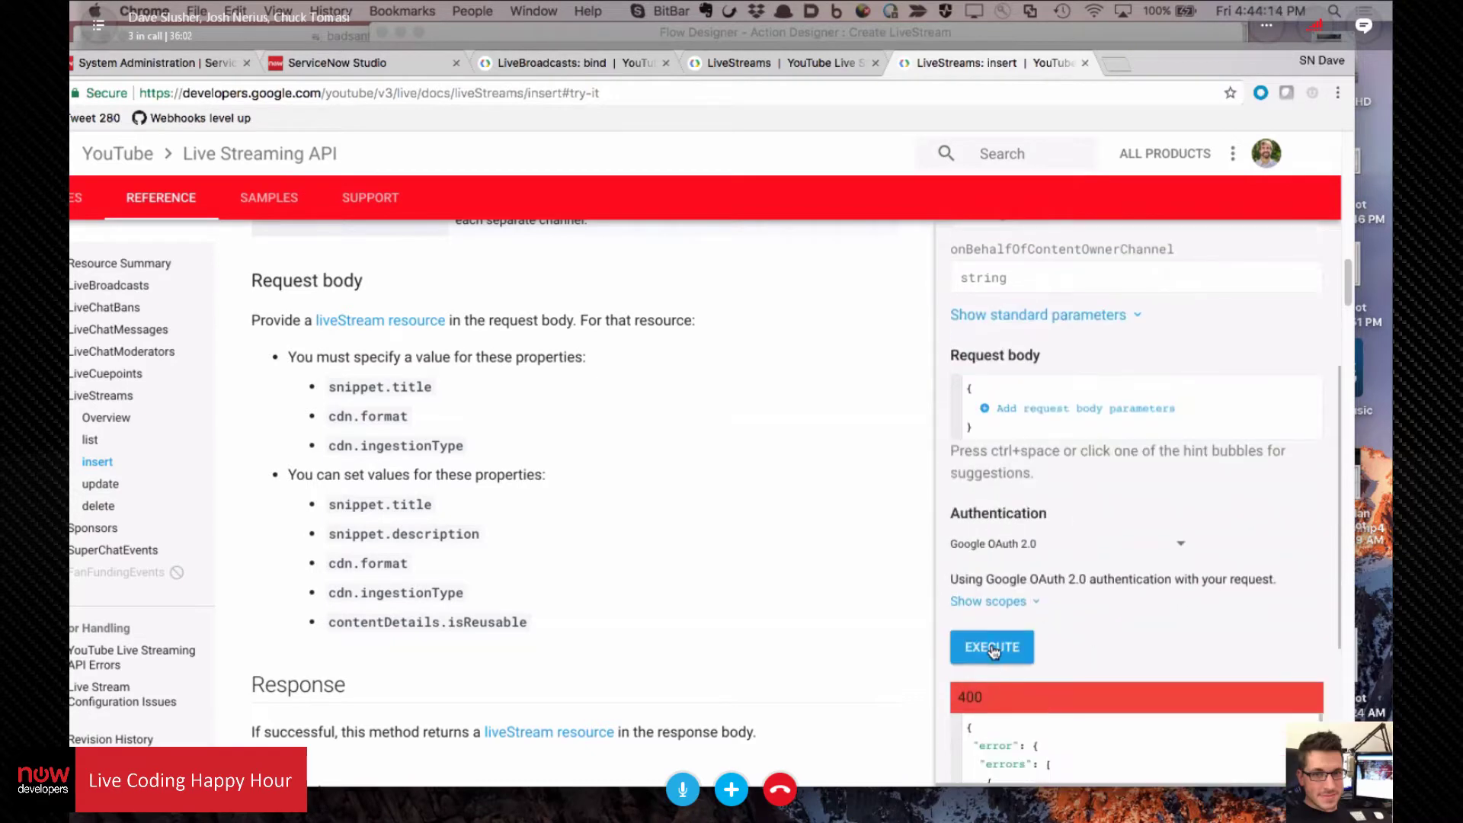
scroll(1121, 444, "down", 3)
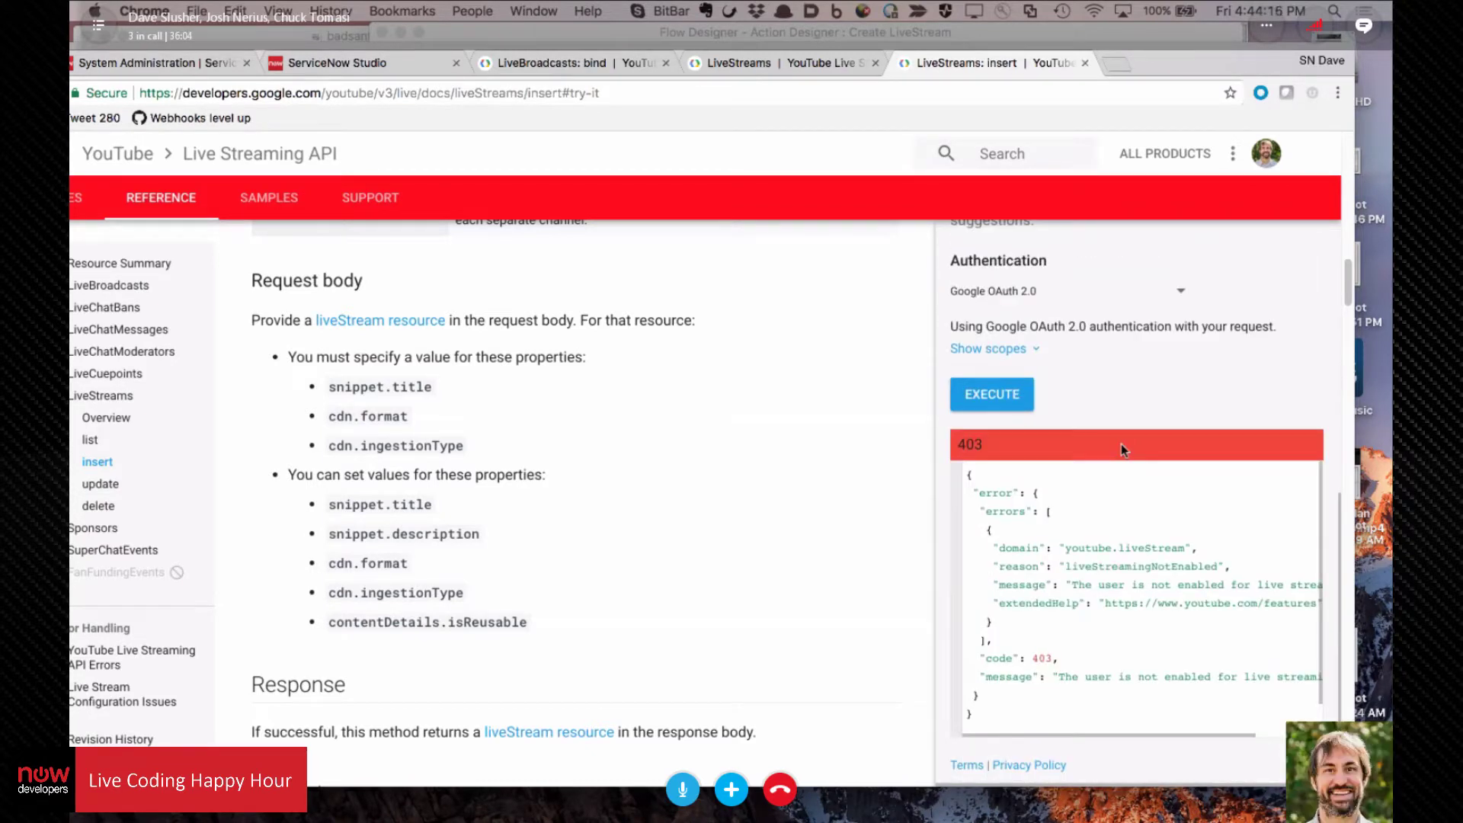
scroll(1084, 566, "right", 2)
scroll(1084, 566, "left", 2)
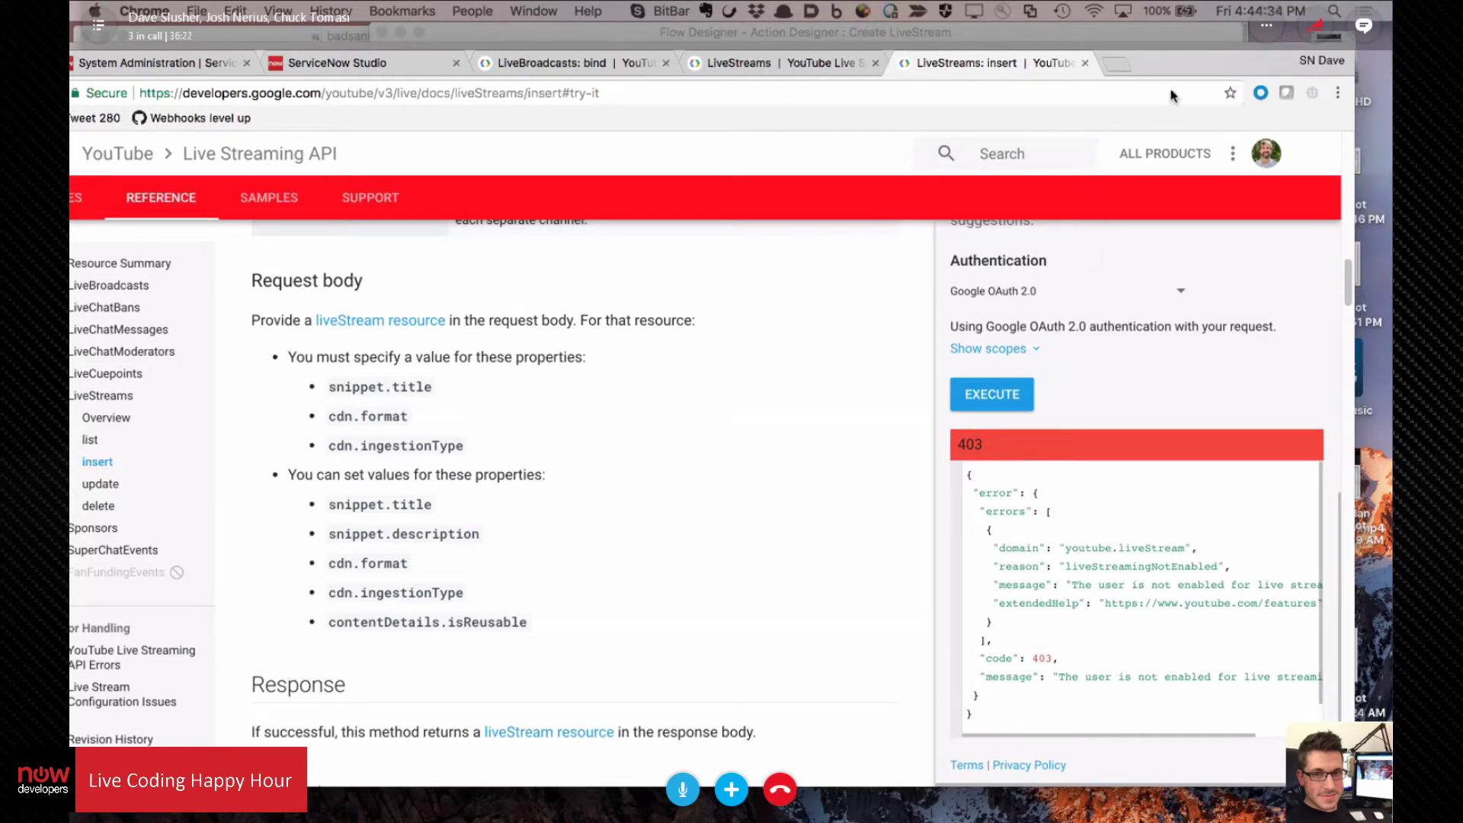
Step: Open youtube.com in a new browser tab, then narrow and reposition the browser window so the whole page fits on screen
left_click_drag(1187, 58, 1391, 145)
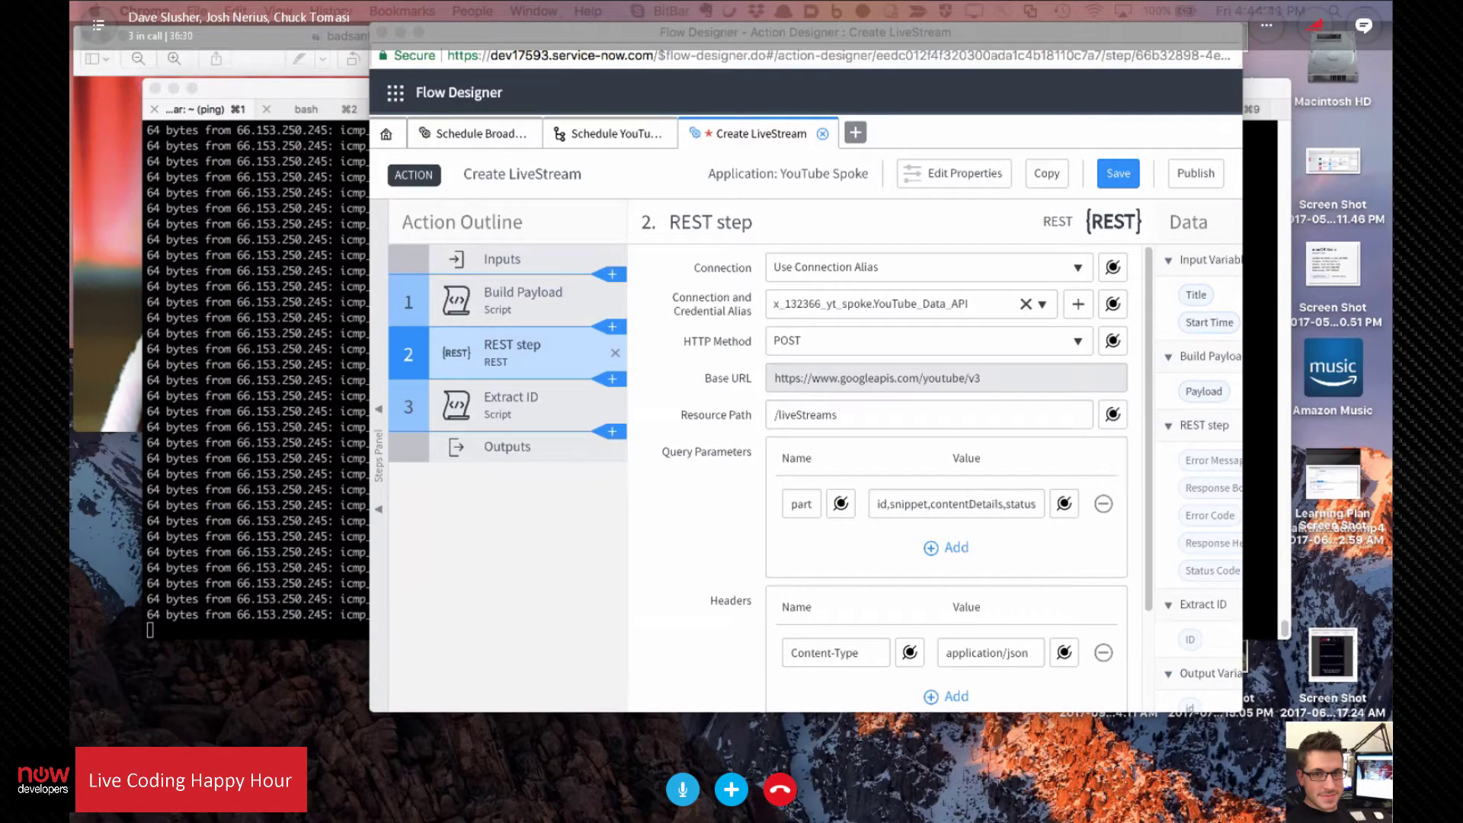
left_click_drag(1391, 95, 1391, 38)
left_click_drag(72, 716, 1272, 86)
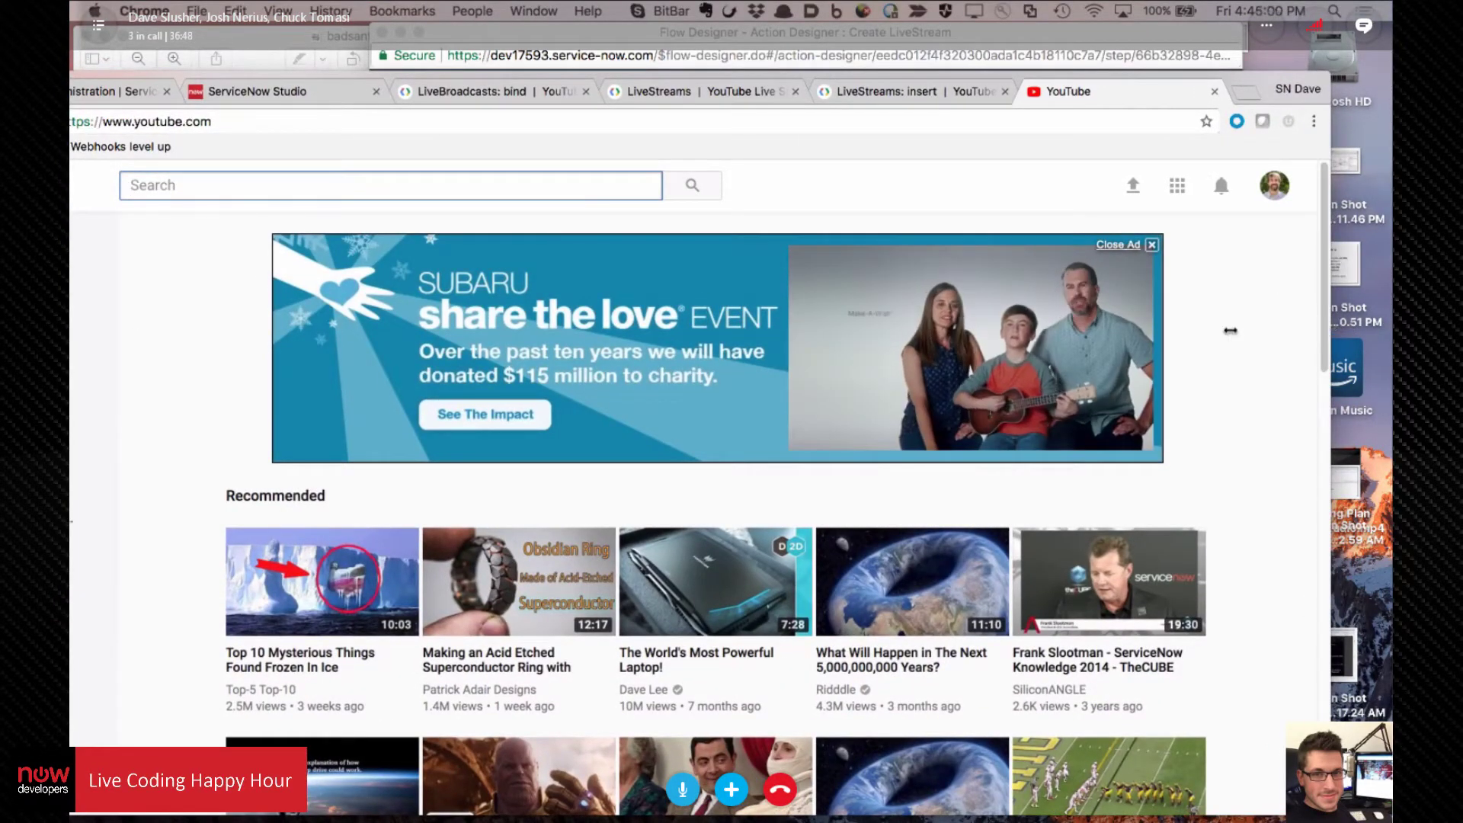
left_click_drag(1230, 330, 1010, 314)
left_click_drag(949, 80, 1190, 64)
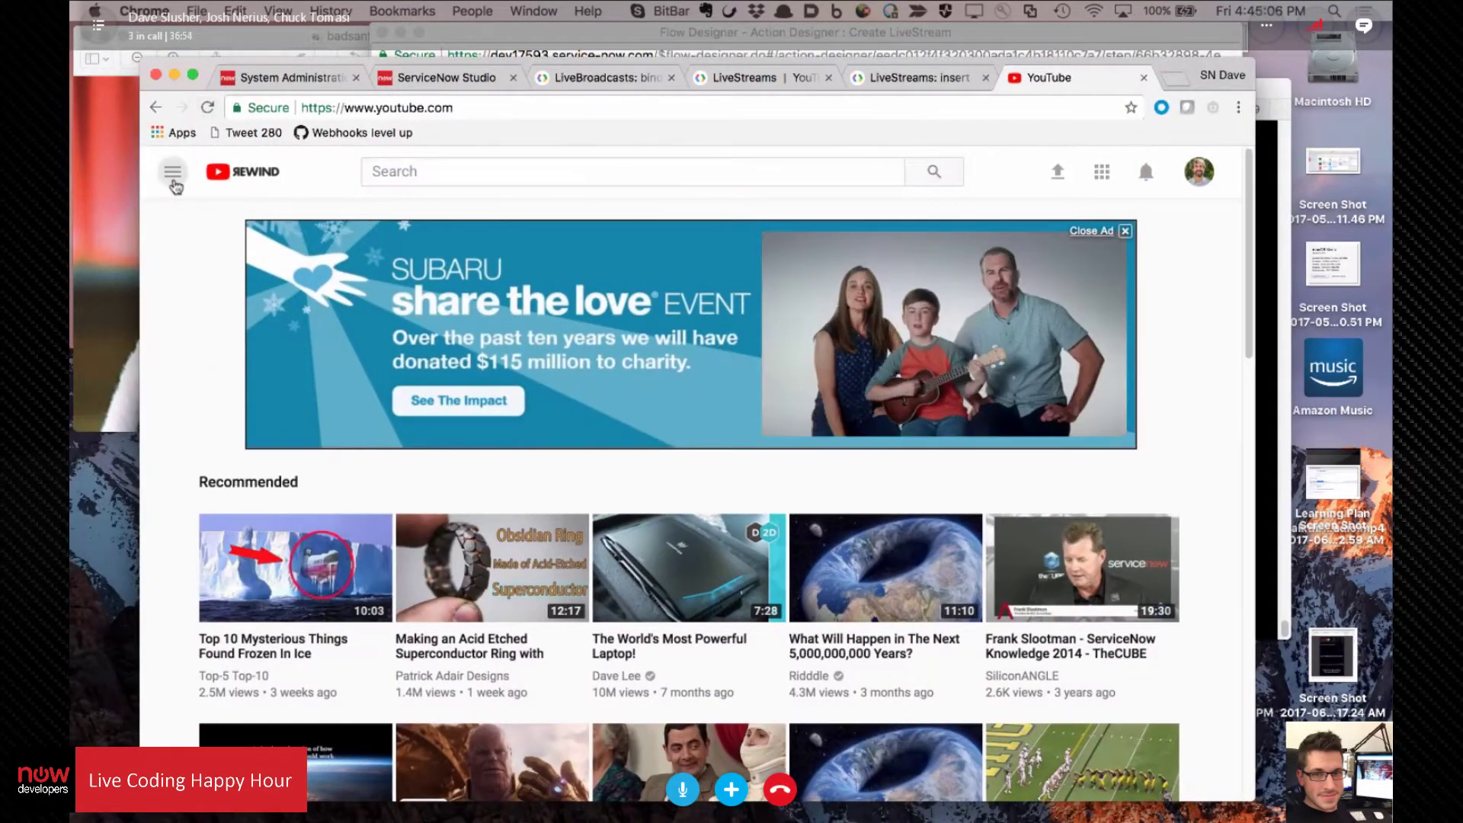
Step: Go to the Live Streaming section of Creator Studio and create a channel under the account's existing name
left_click(173, 173)
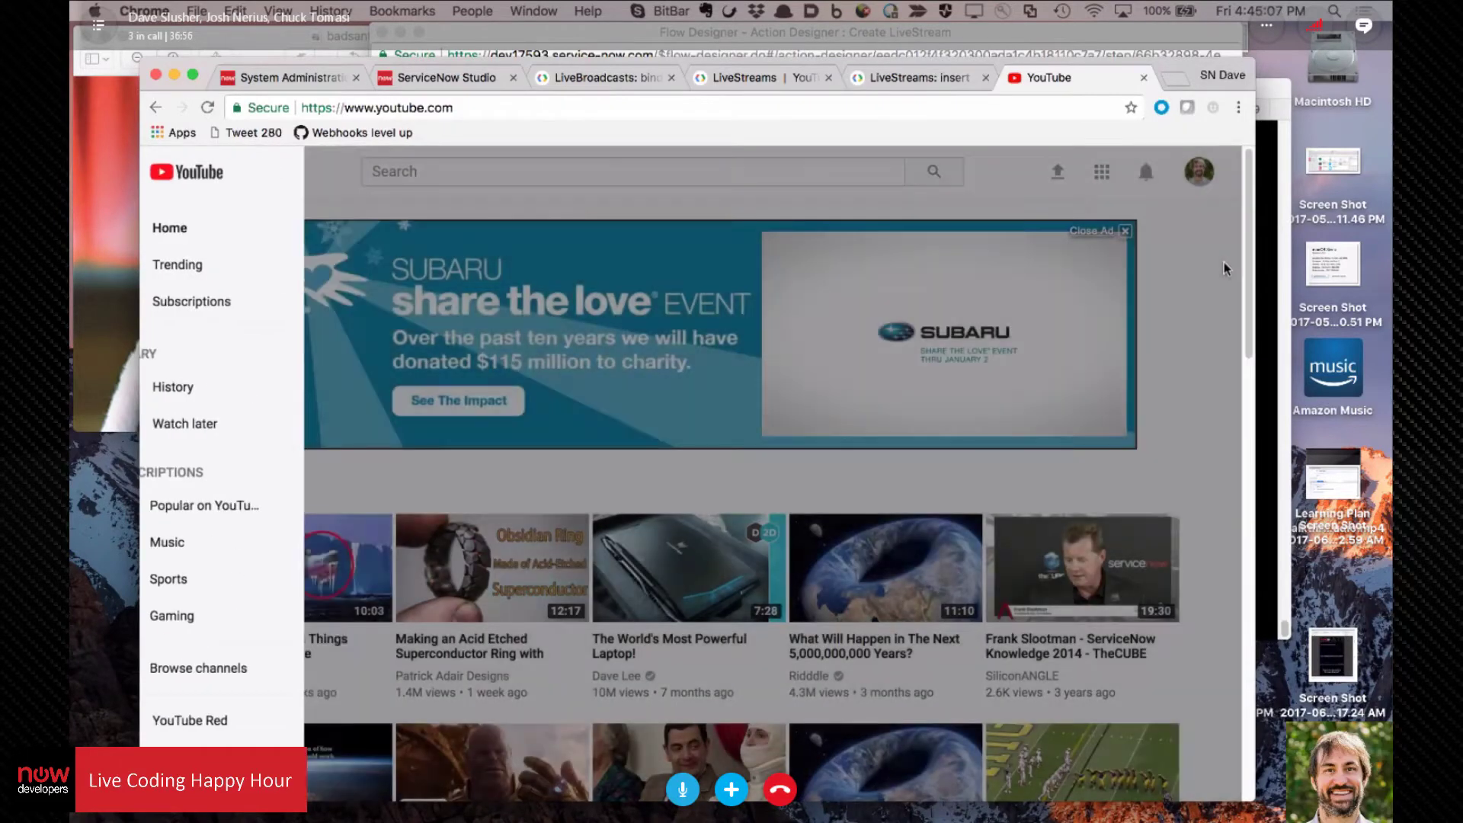
left_click(1225, 268)
left_click(1199, 172)
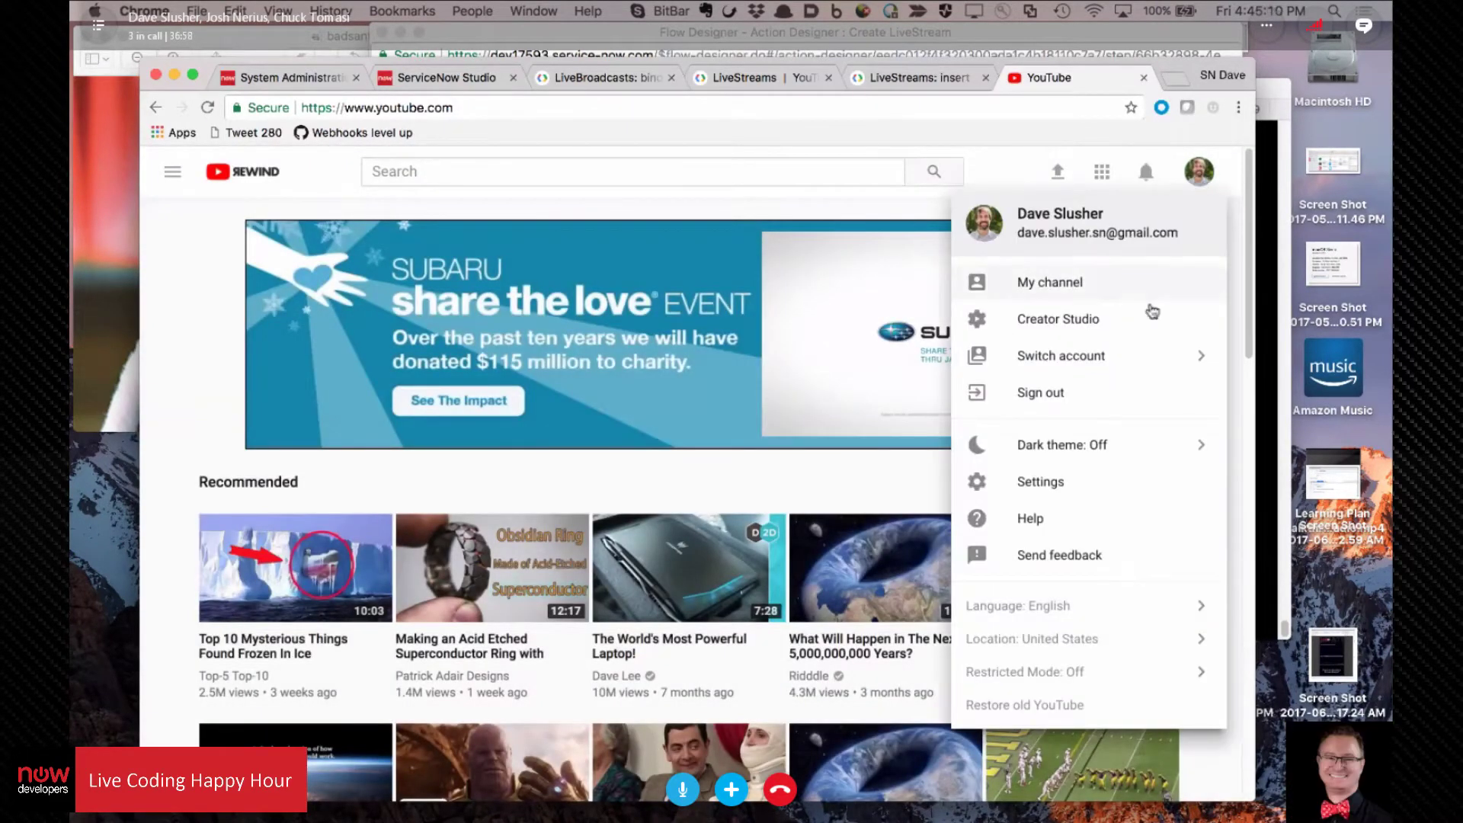
left_click(1088, 324)
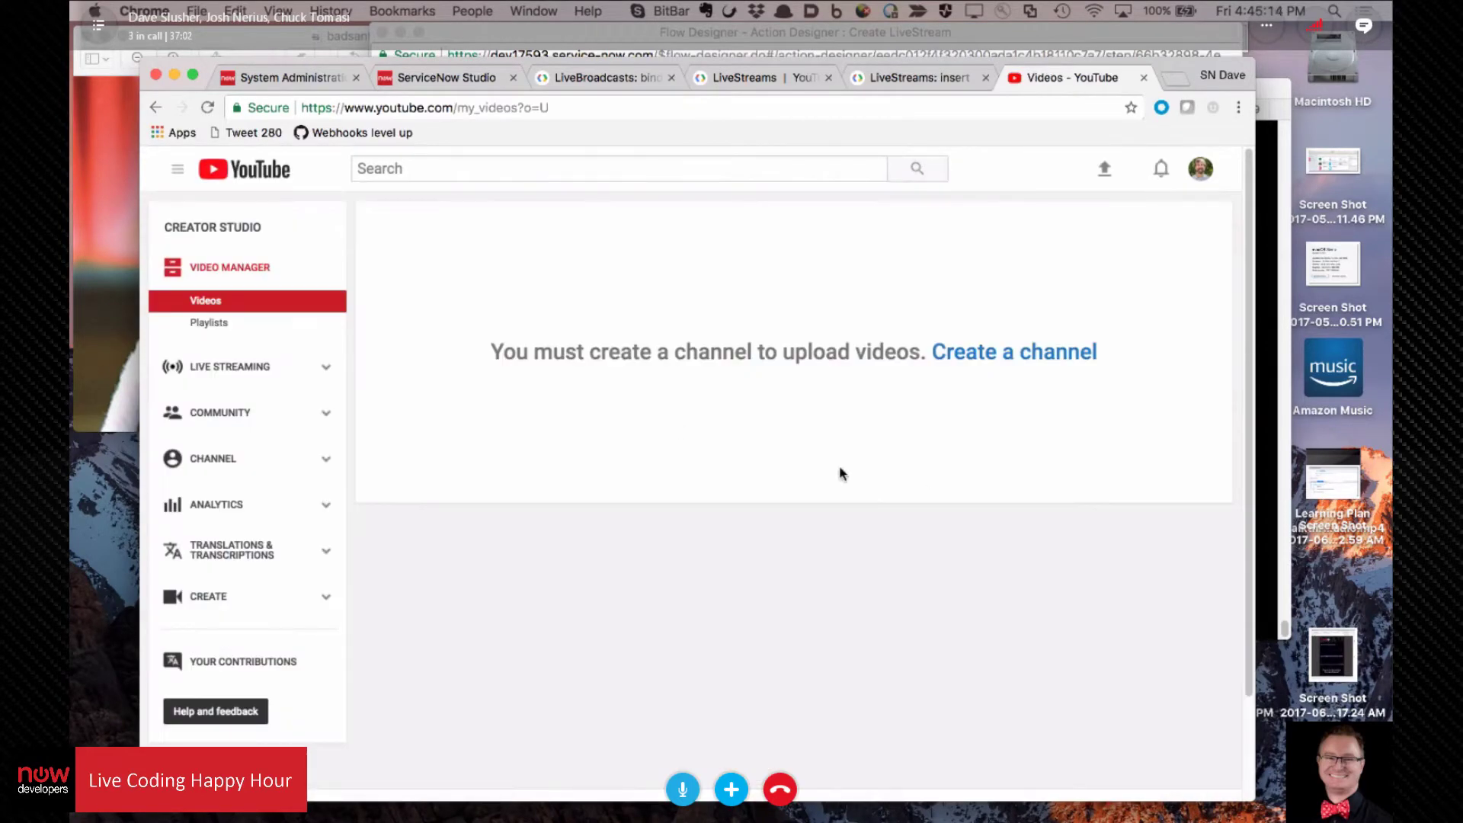
left_click(320, 369)
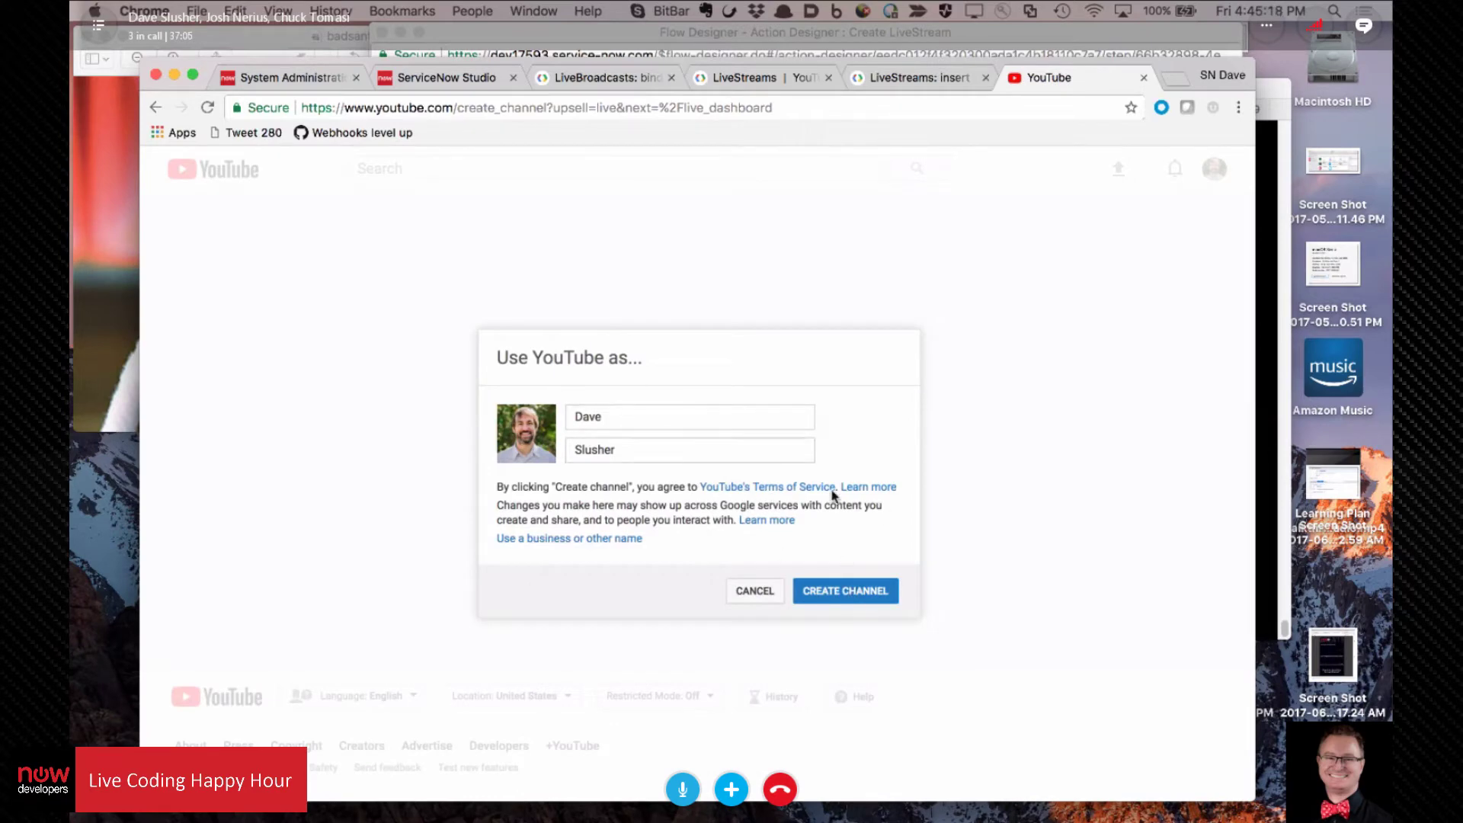
left_click(845, 592)
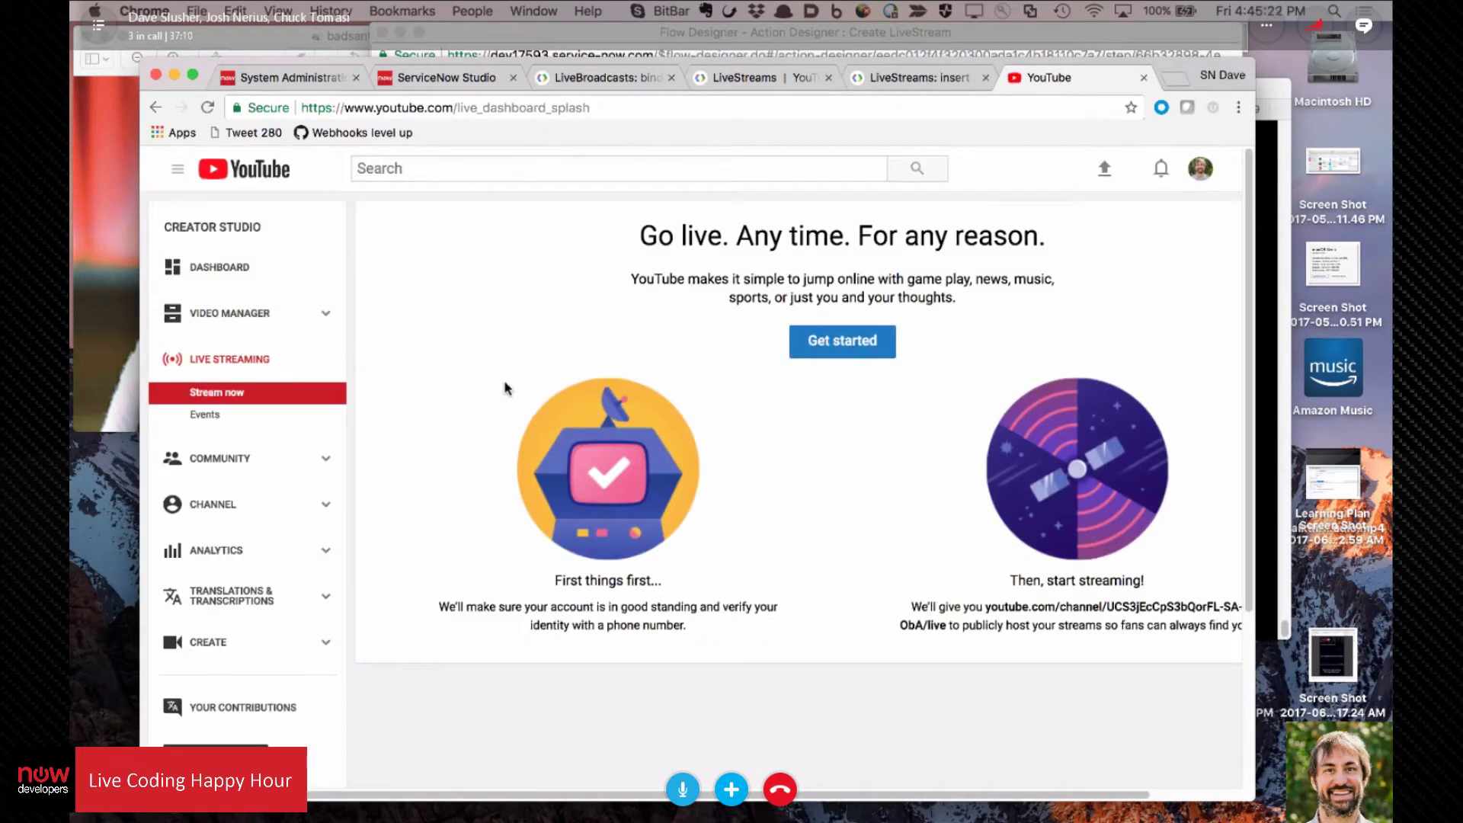
Step: Recheck the insert trial's error response and get started with YouTube's live streaming account verification
left_click(913, 76)
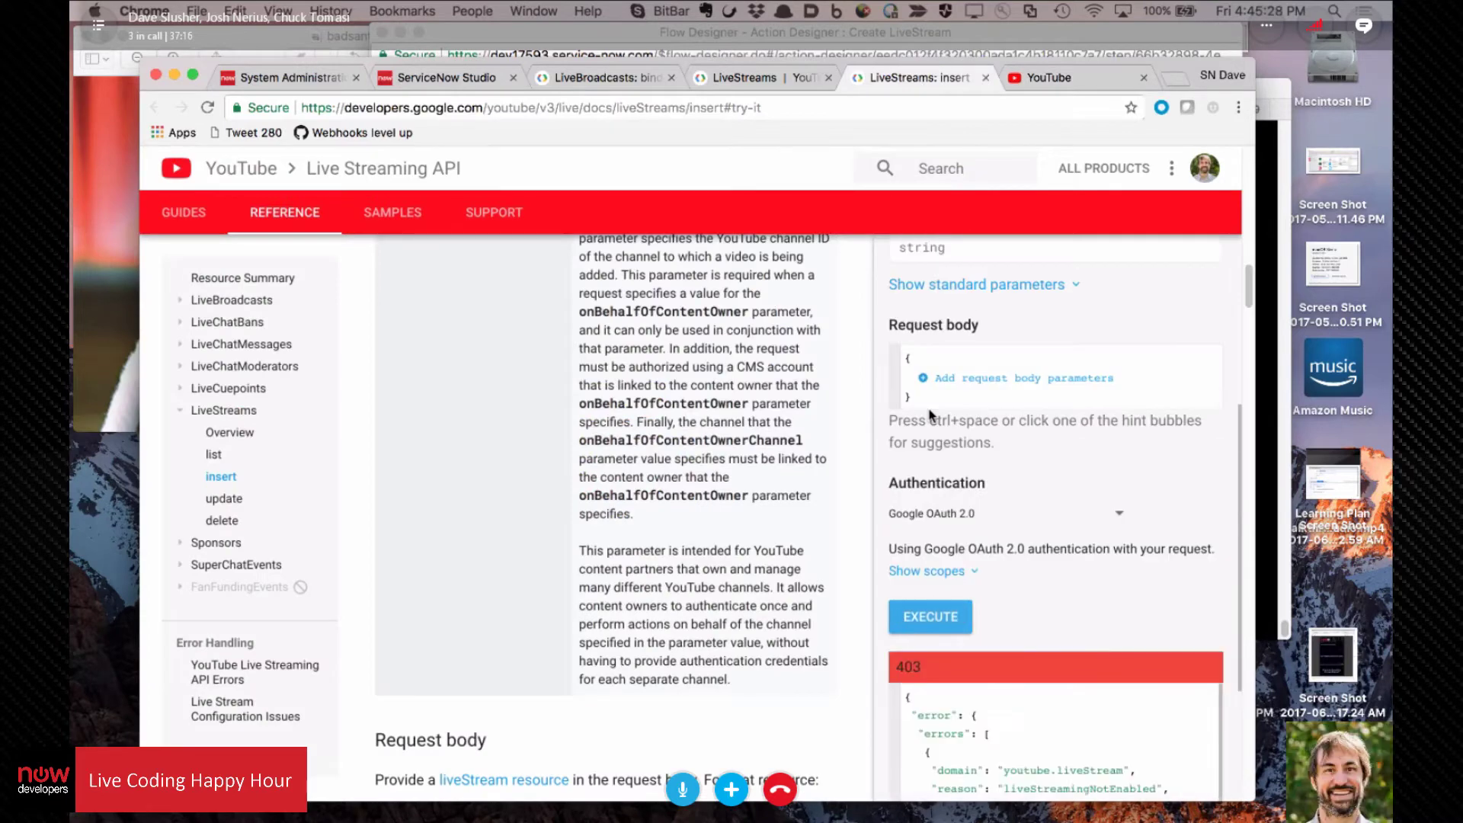
scroll(1041, 579, "down", 2)
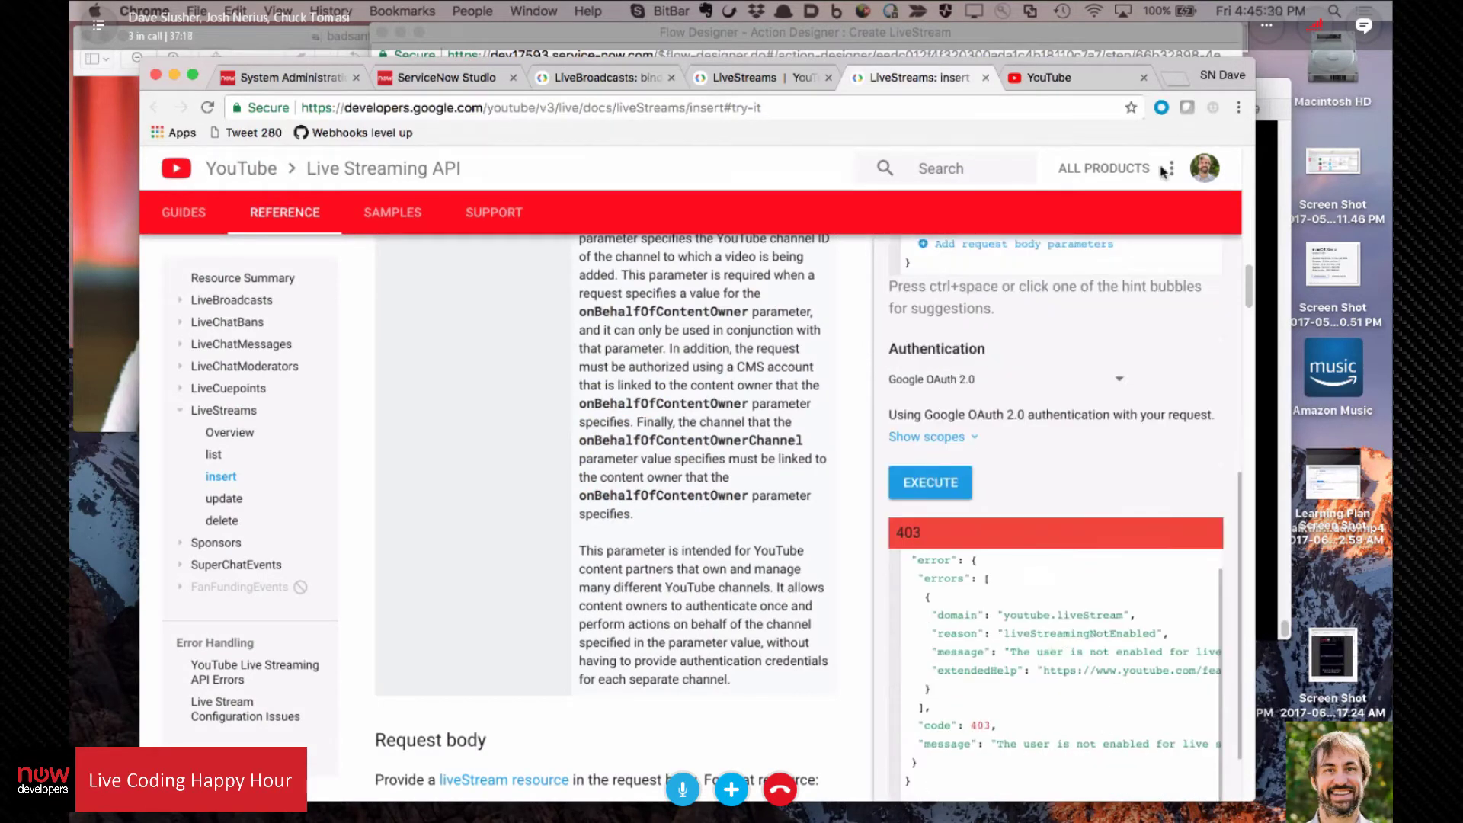
left_click(1049, 77)
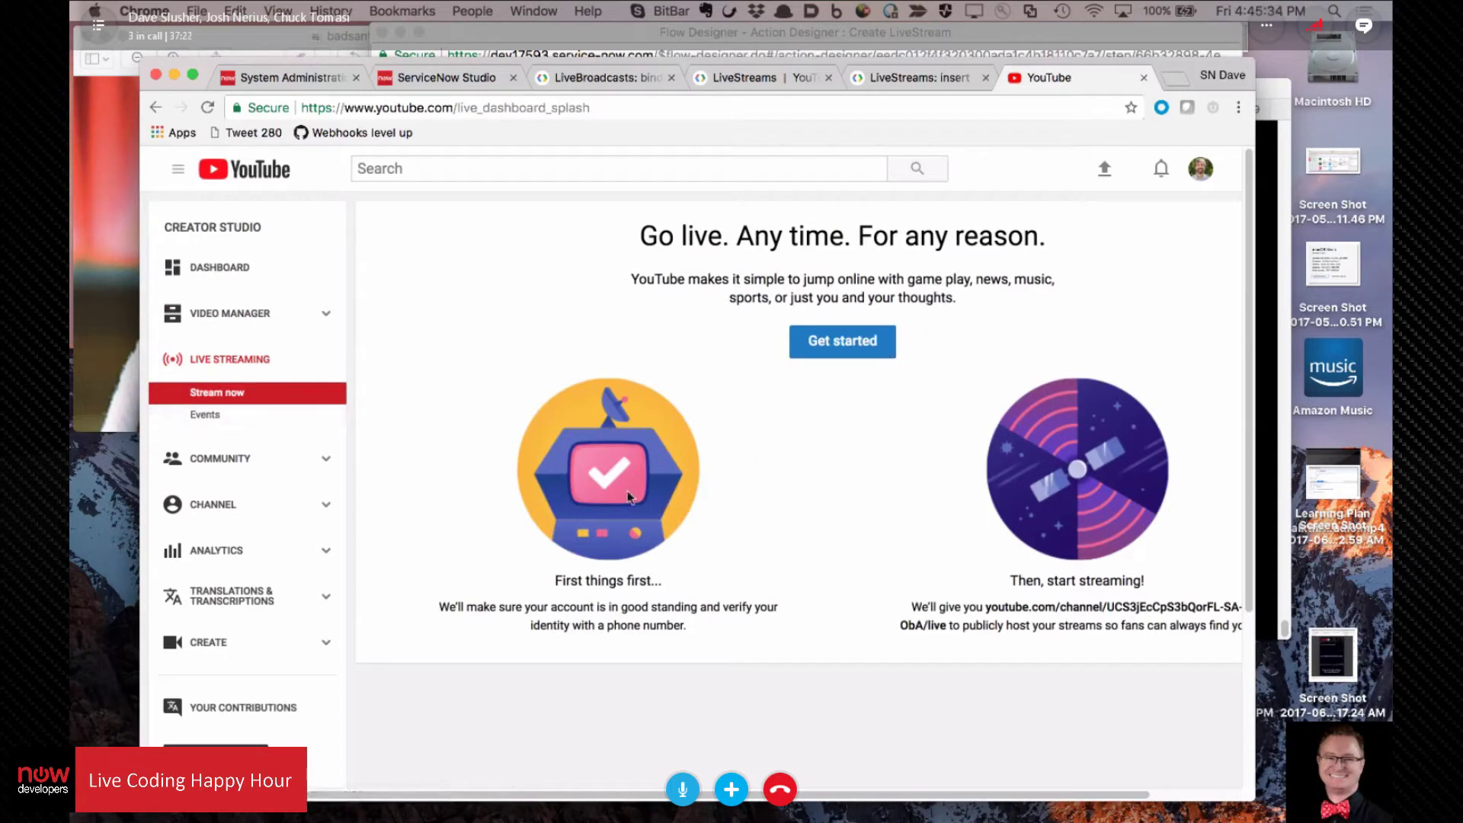
left_click(842, 346)
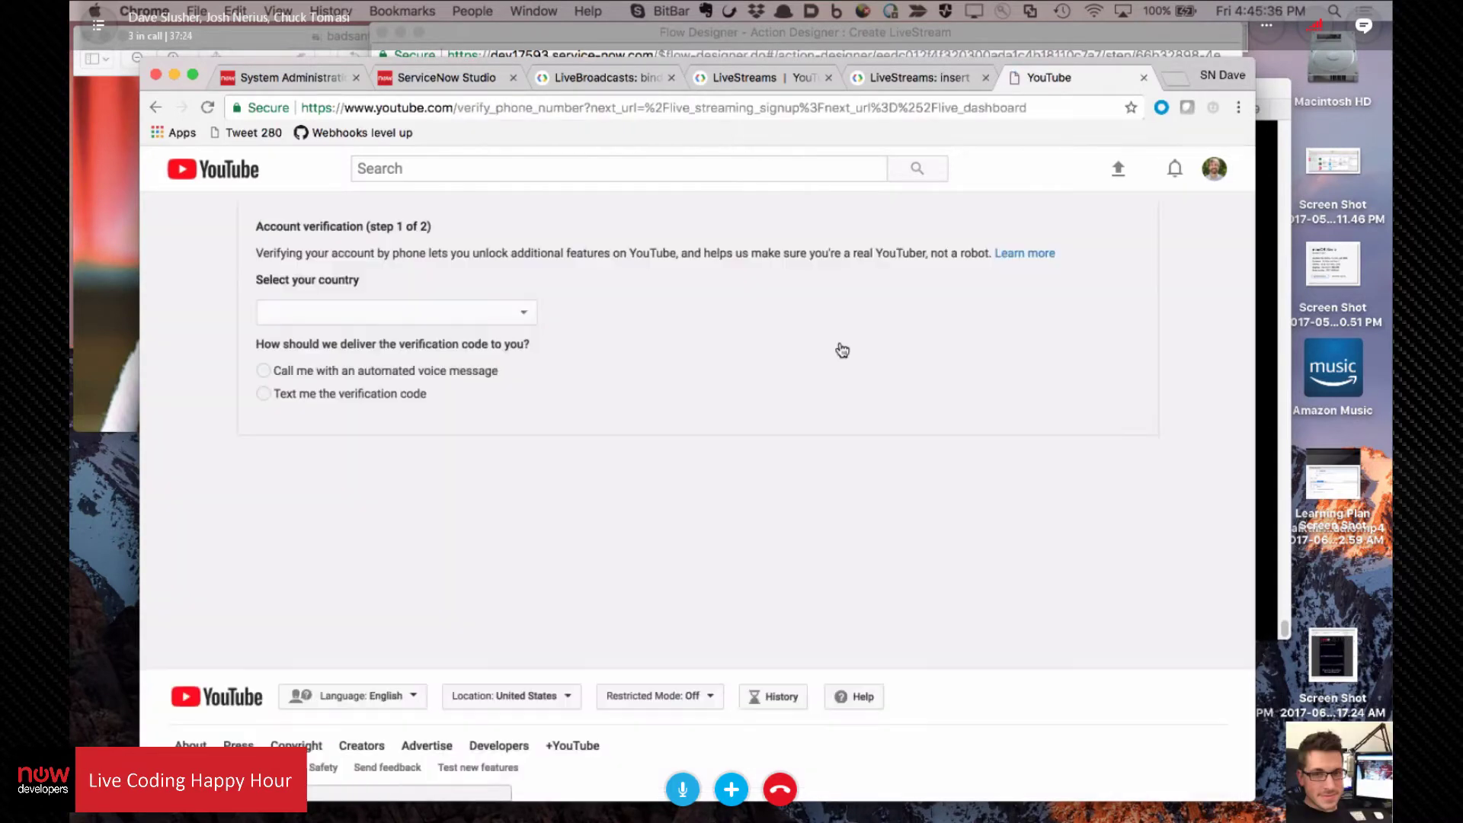
Step: Choose text-message delivery for the account verification code, go to the phone number field and minimize the browser window
left_click(272, 393)
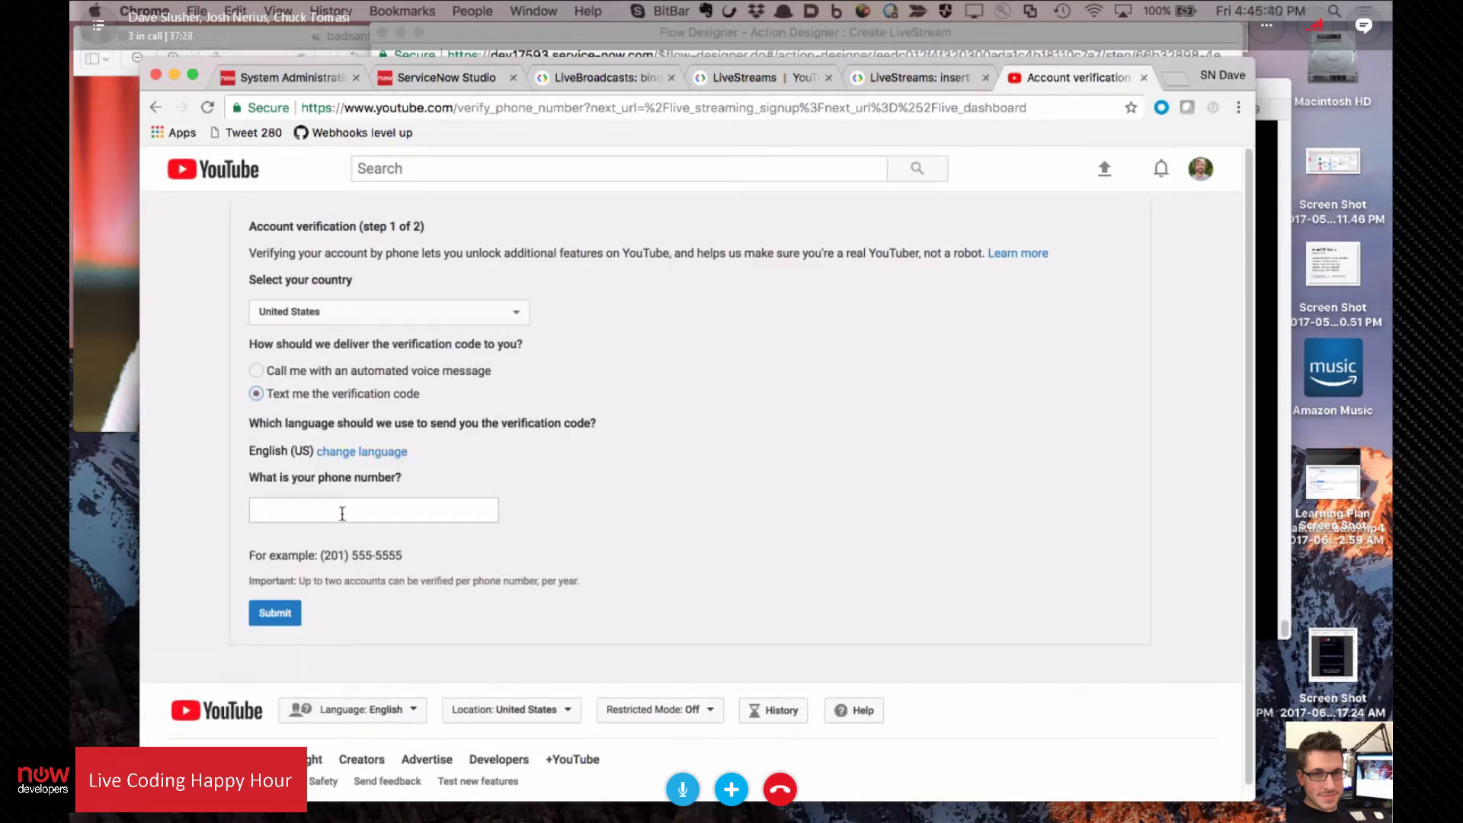
left_click(341, 513)
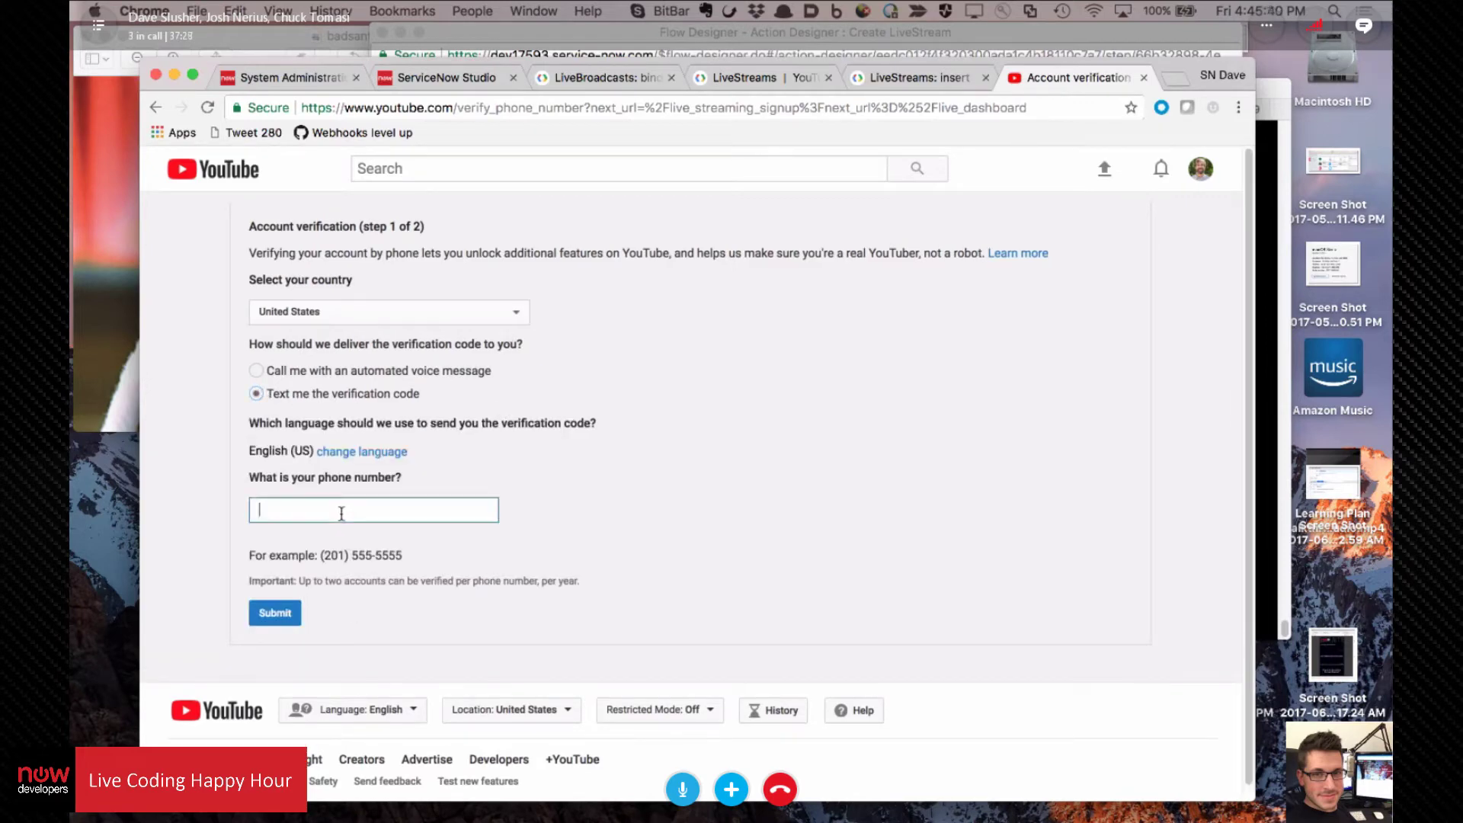
double_click(1172, 61)
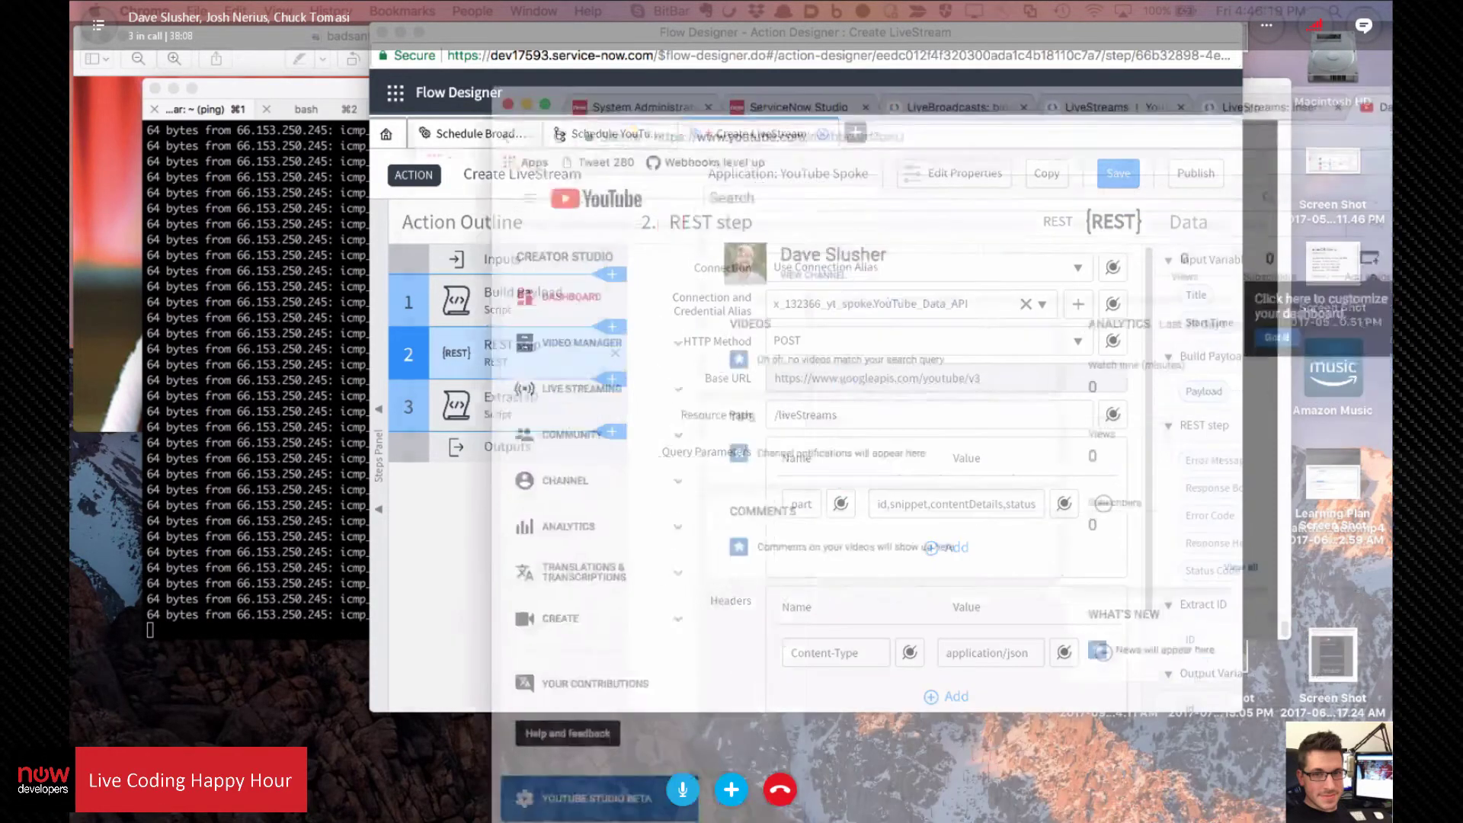
Step: Reposition the browser window fully on screen and open the Live Streaming section of Creator Studio
left_click_drag(1391, 80, 1194, 63)
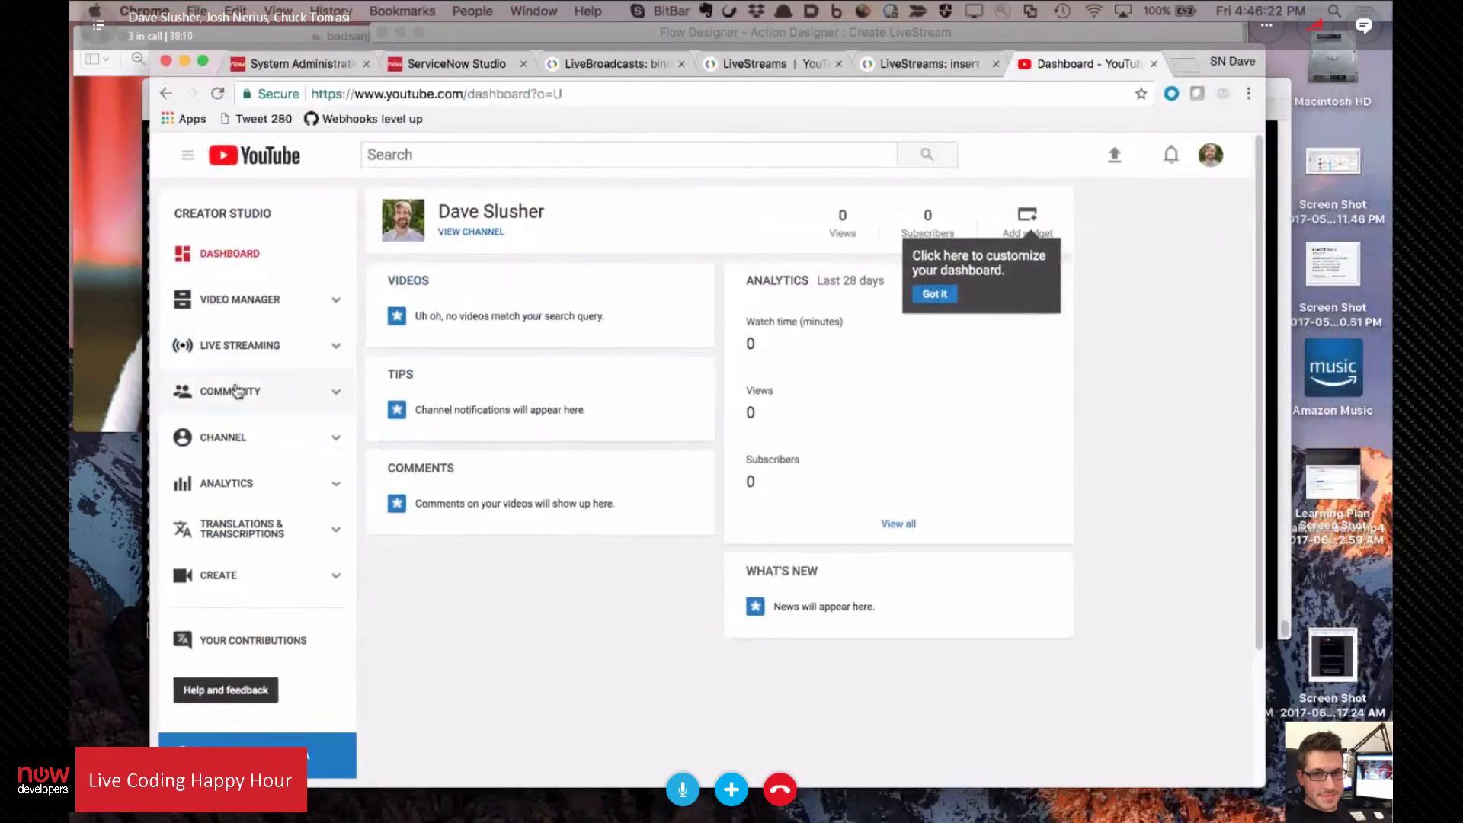
left_click(332, 348)
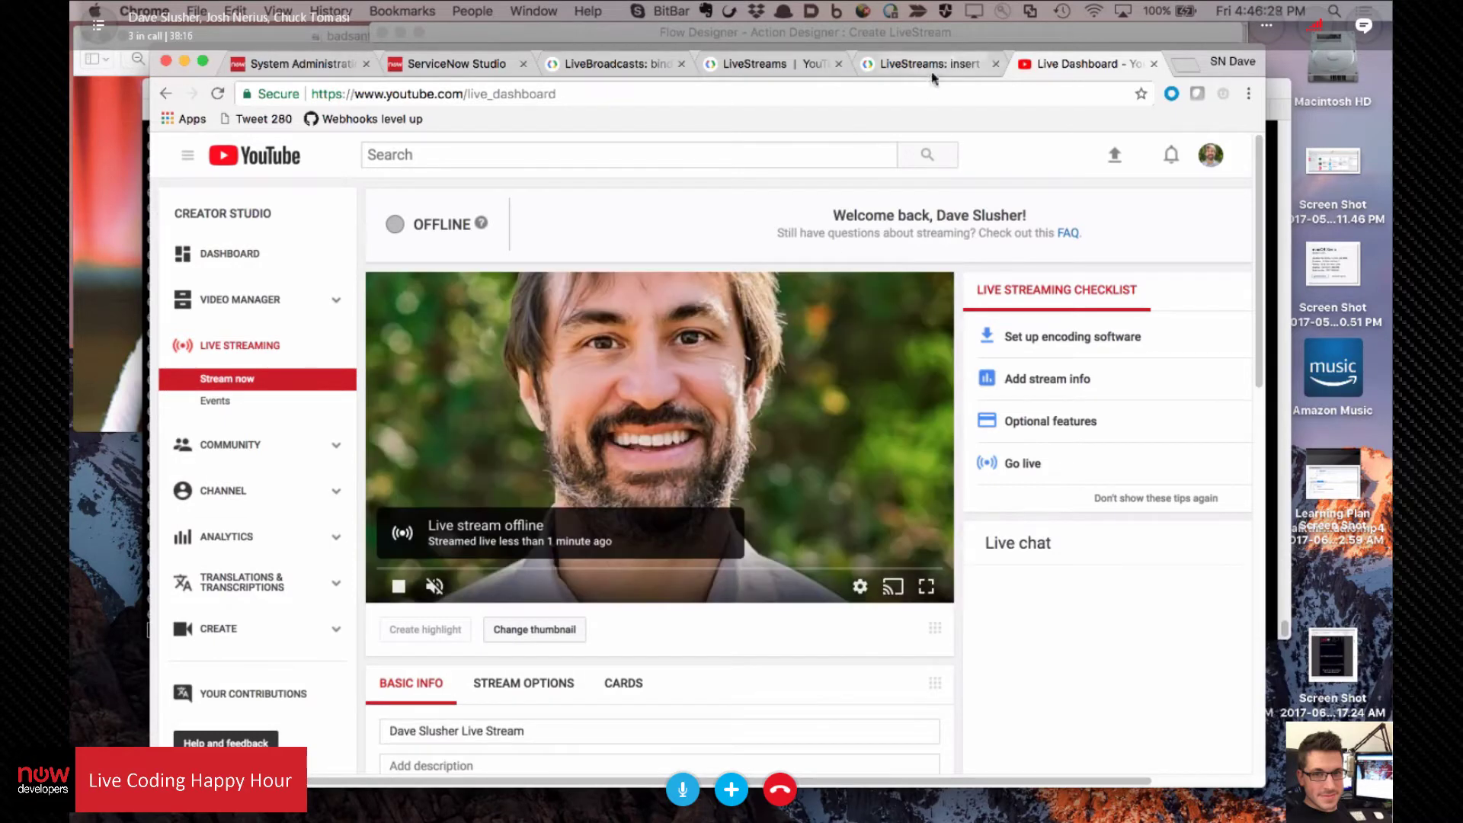
Step: Execute the LiveStreams insert trial request again and inspect its response alongside the part and request body parameters
left_click(934, 66)
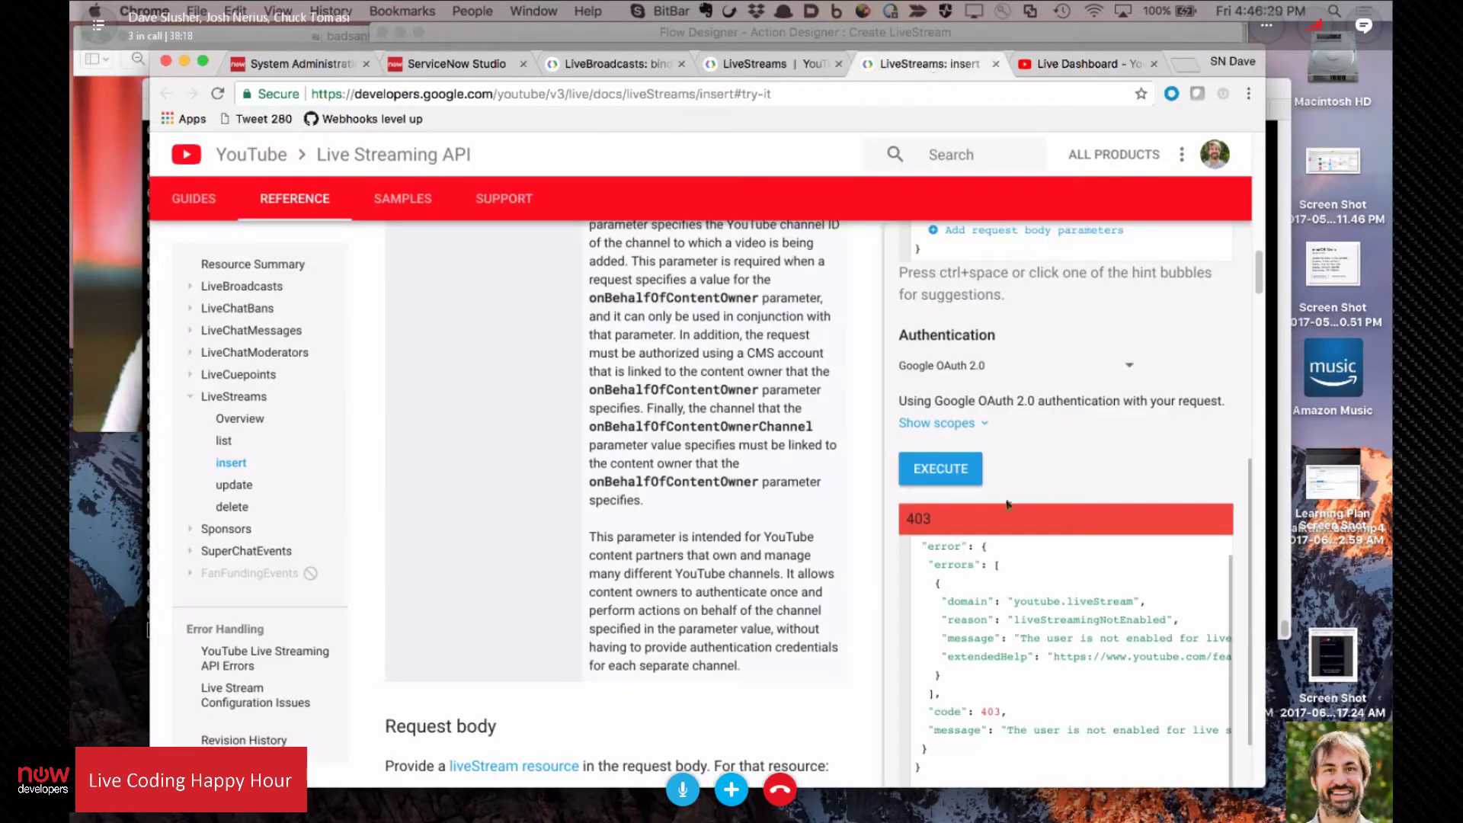
left_click(939, 470)
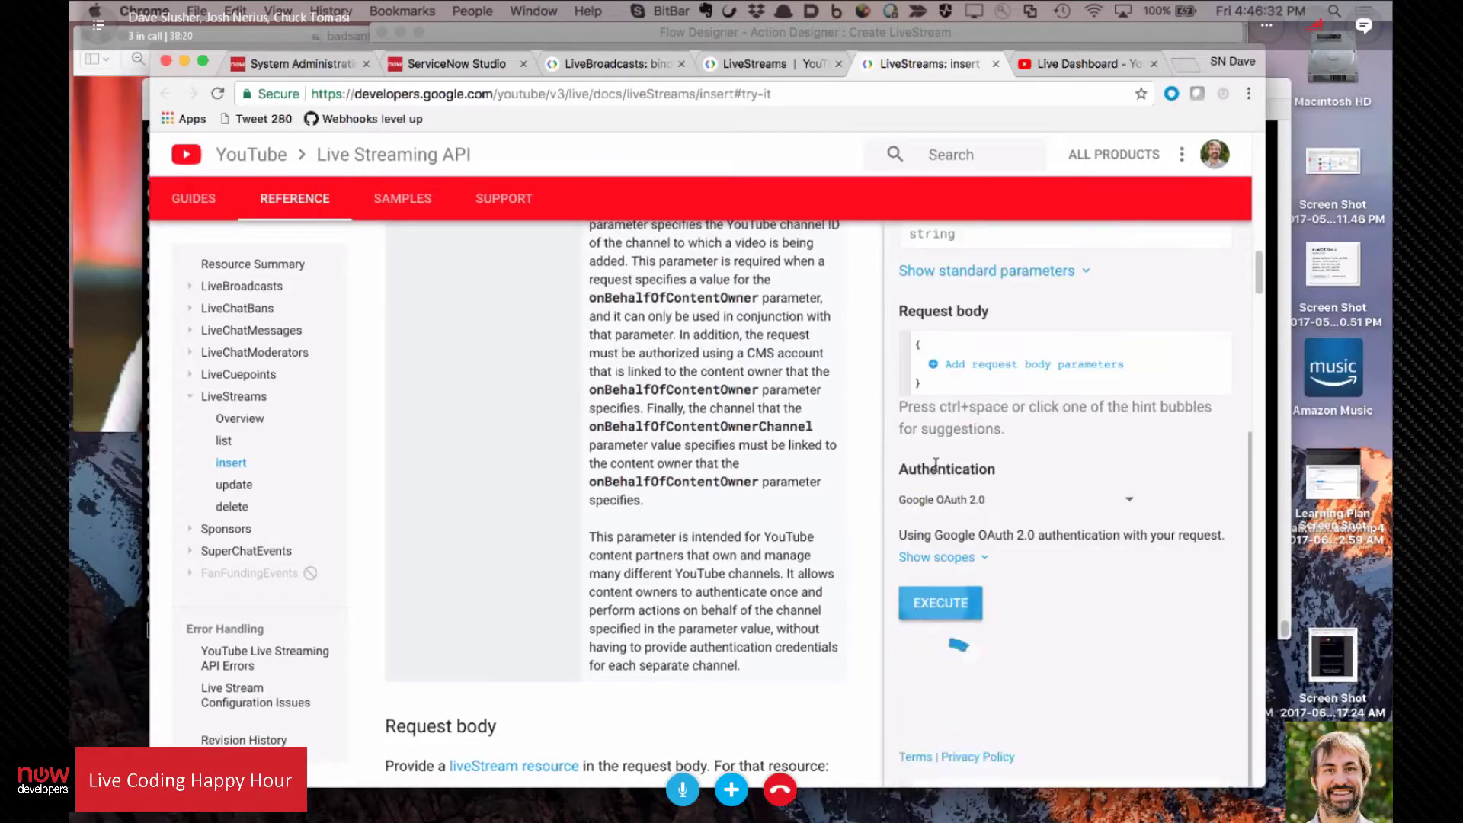
scroll(1087, 477, "down", 3)
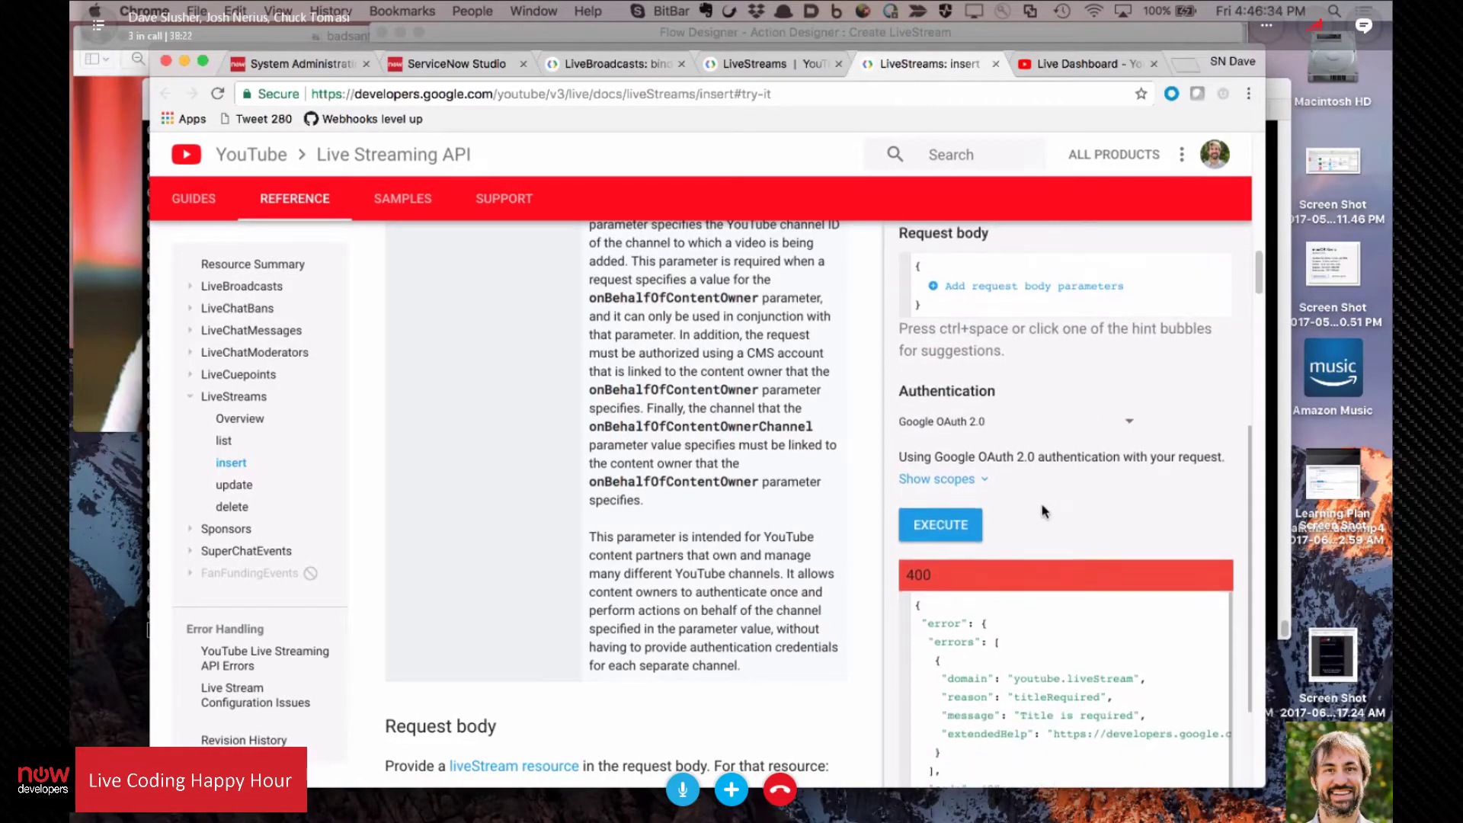
scroll(1013, 484, "up", 4)
scroll(1012, 485, "right", 1)
scroll(1011, 485, "up", 5)
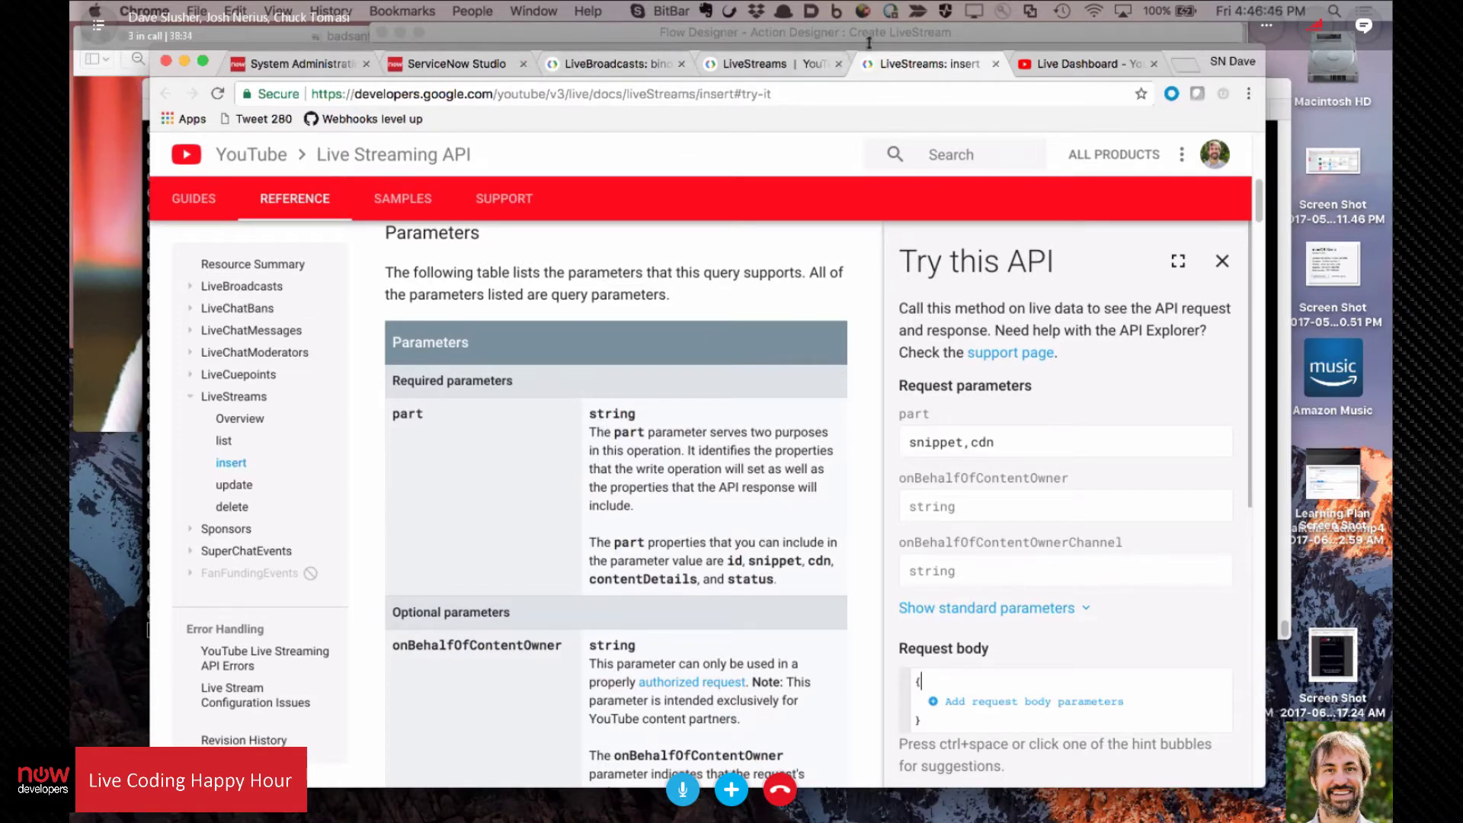
Step: Look over the Create LiveStream REST step, then examine the JSON resource representation in the LiveStreams API overview
left_click(896, 35)
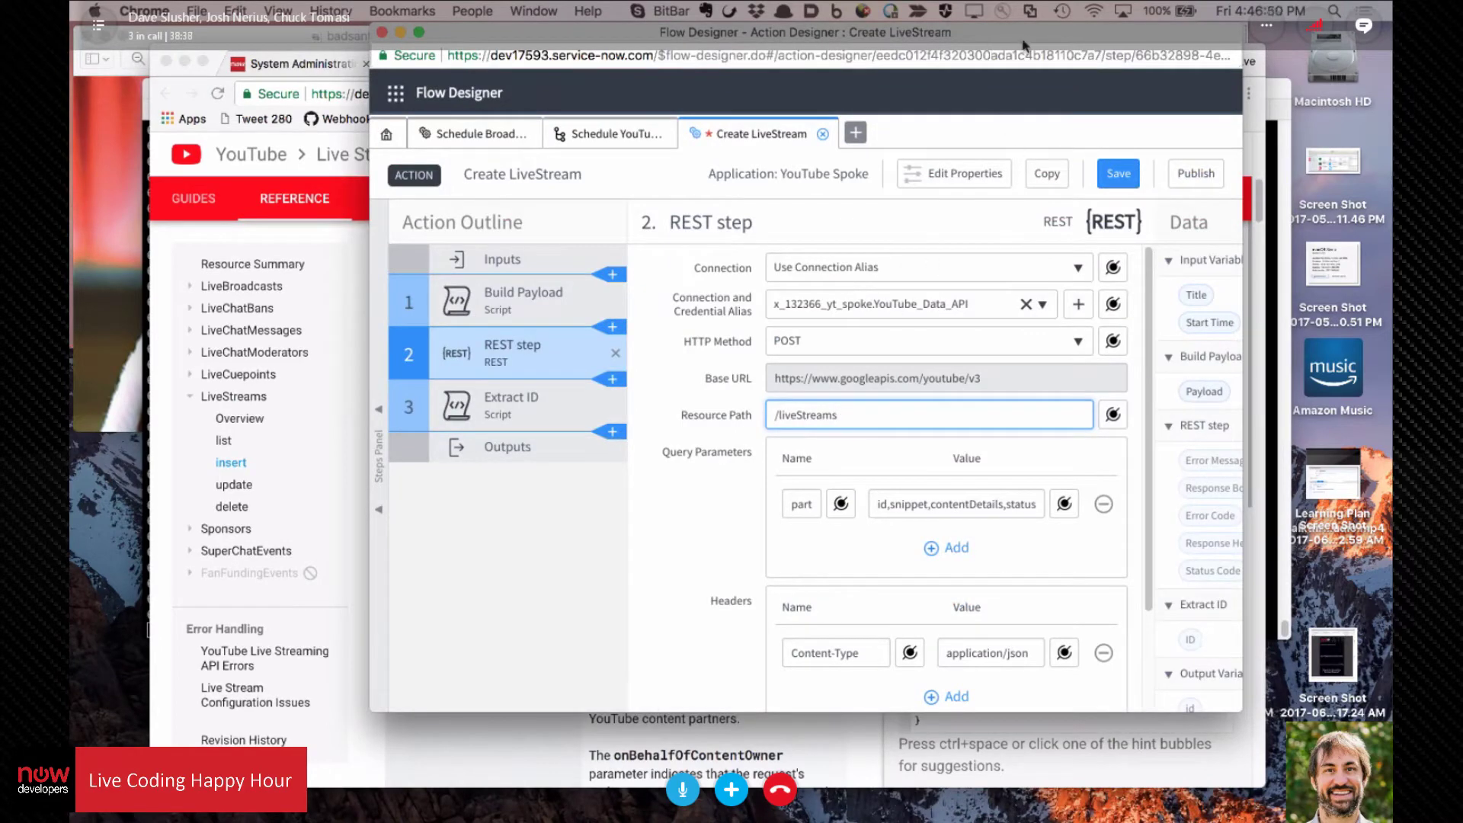
left_click(415, 772)
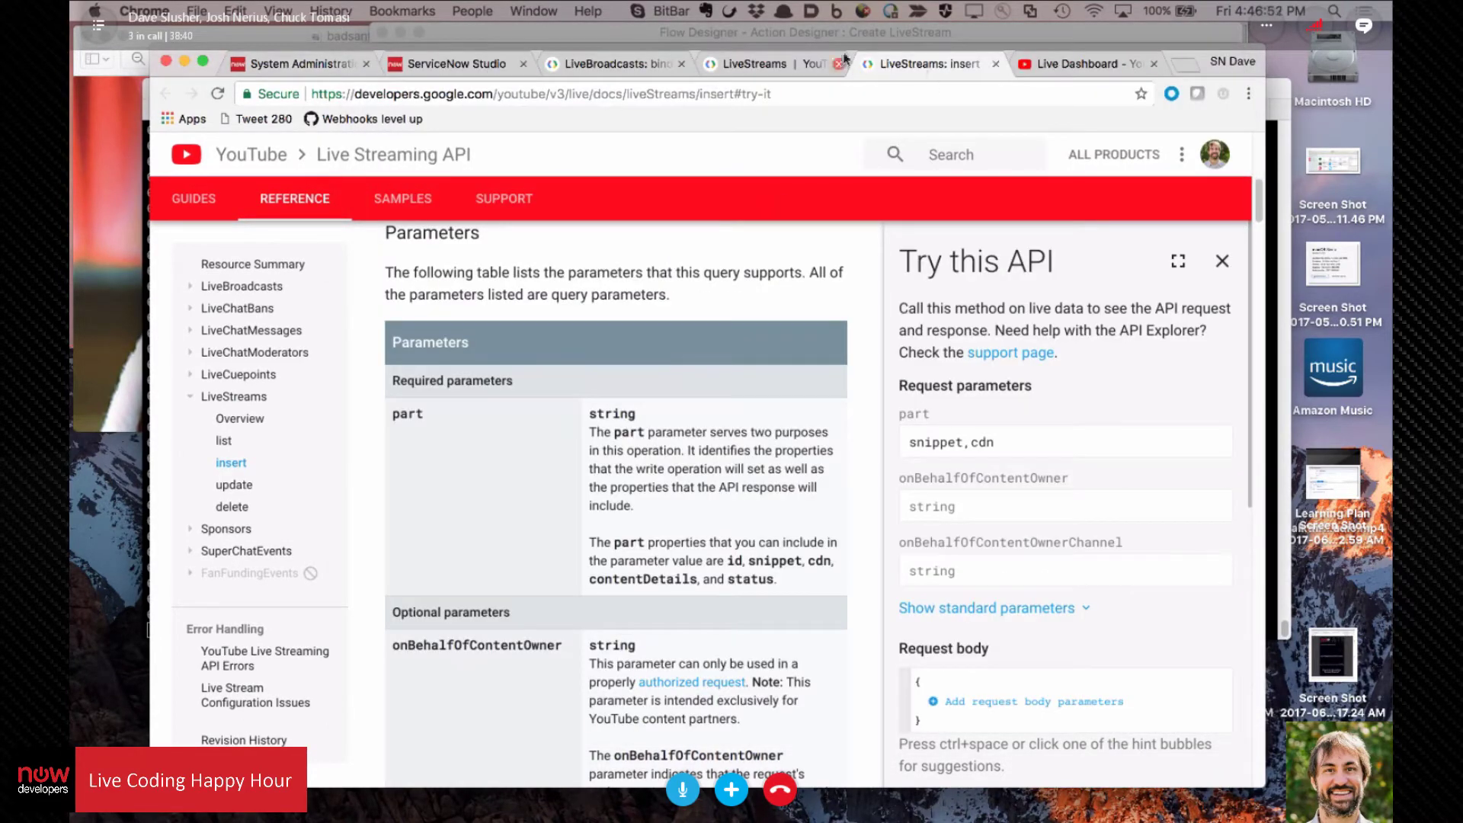
left_click(792, 67)
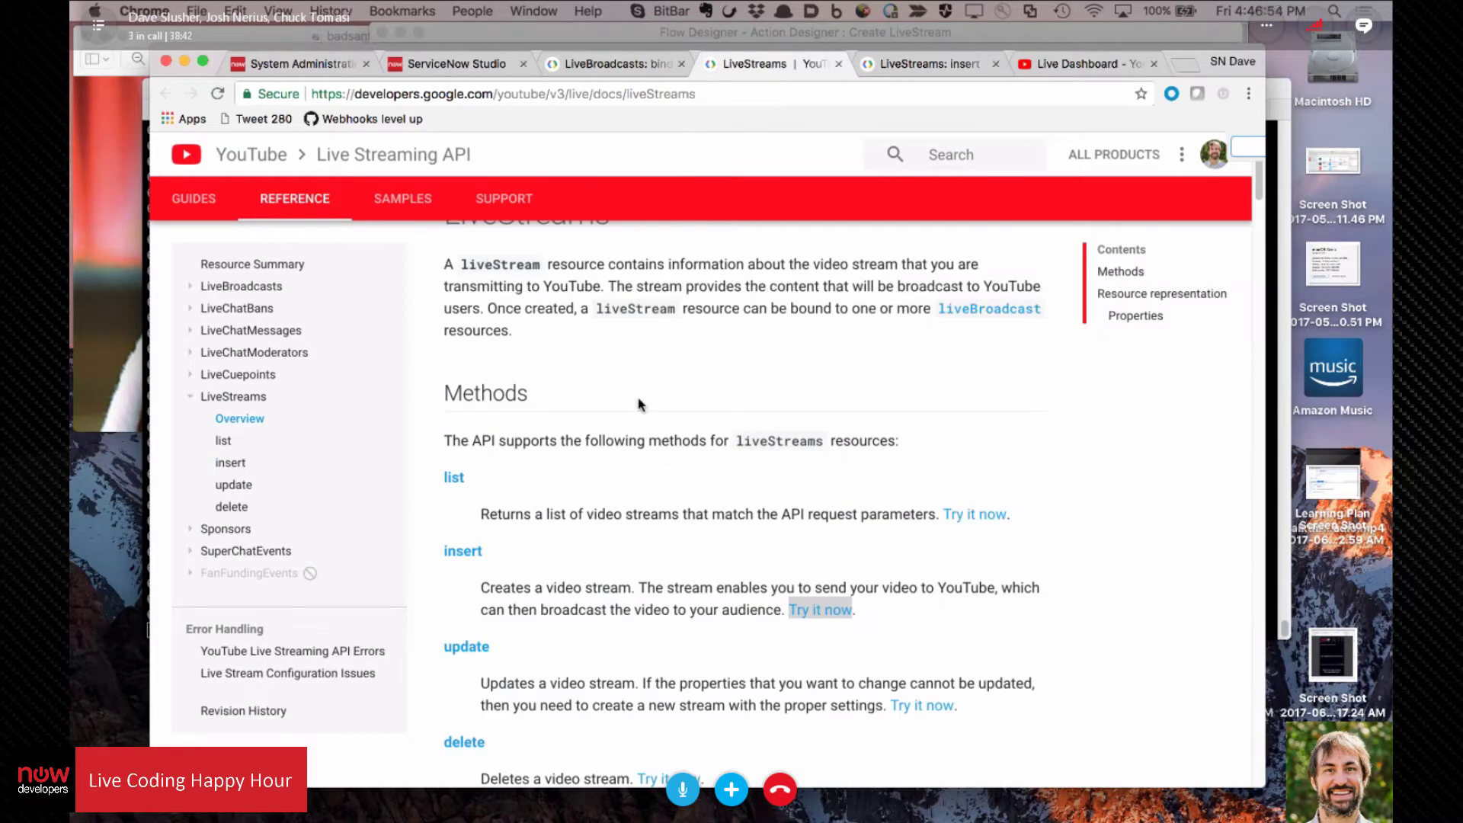
scroll(633, 407, "down", 1)
scroll(633, 409, "down", 10)
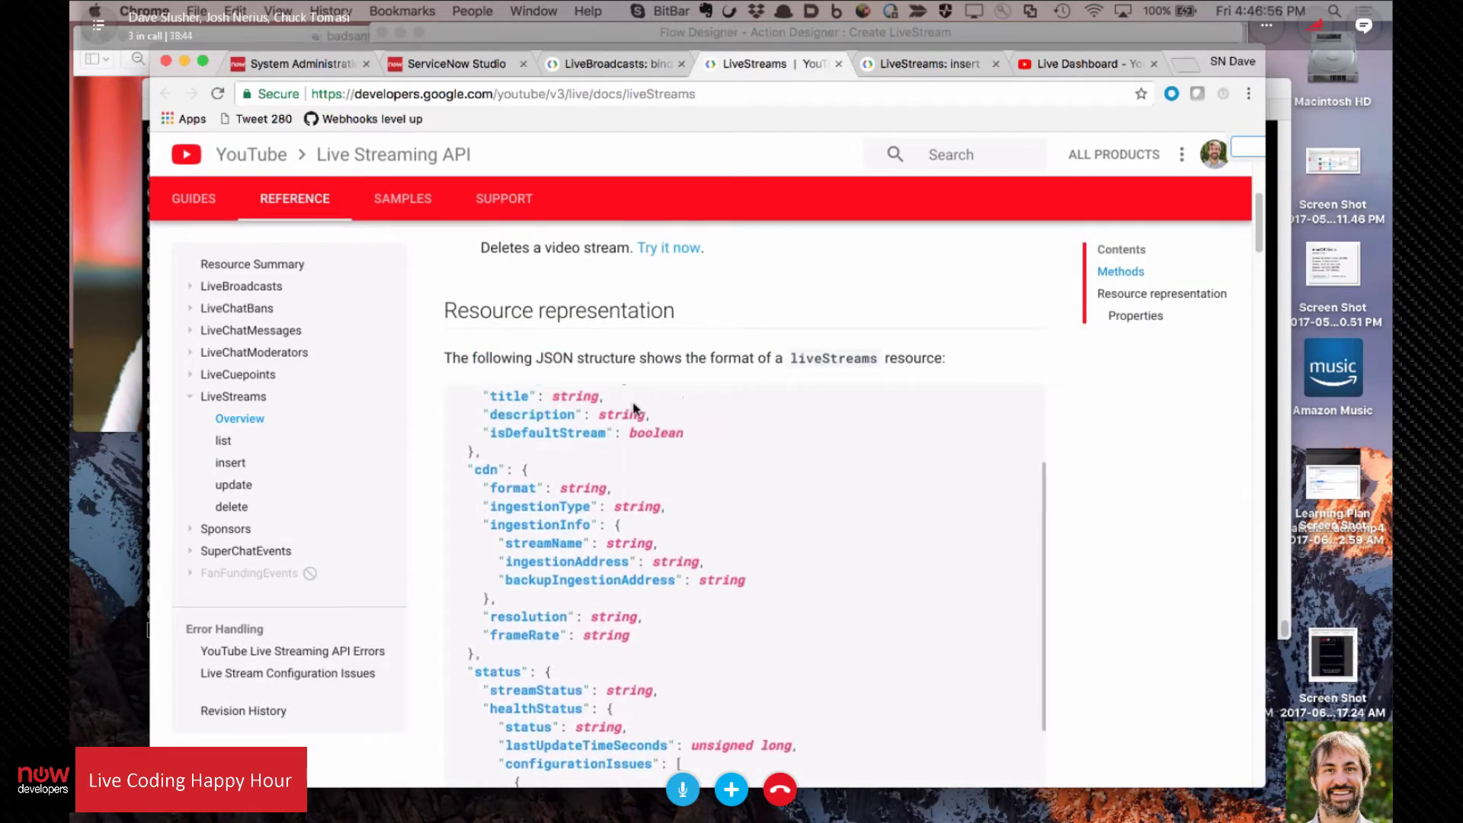
scroll(633, 406, "up", 2)
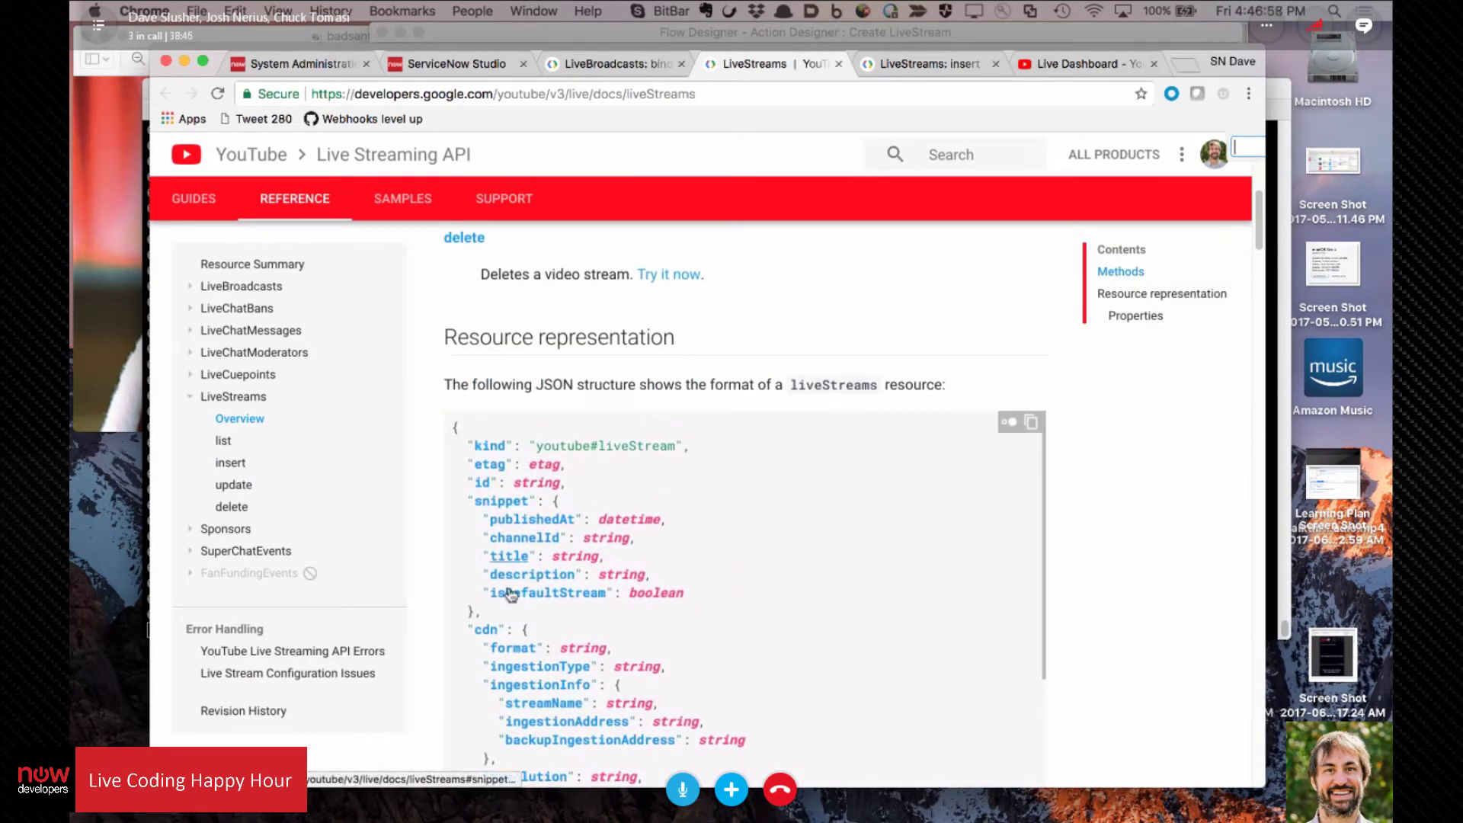
scroll(750, 486, "down", 2)
scroll(749, 486, "down", 3)
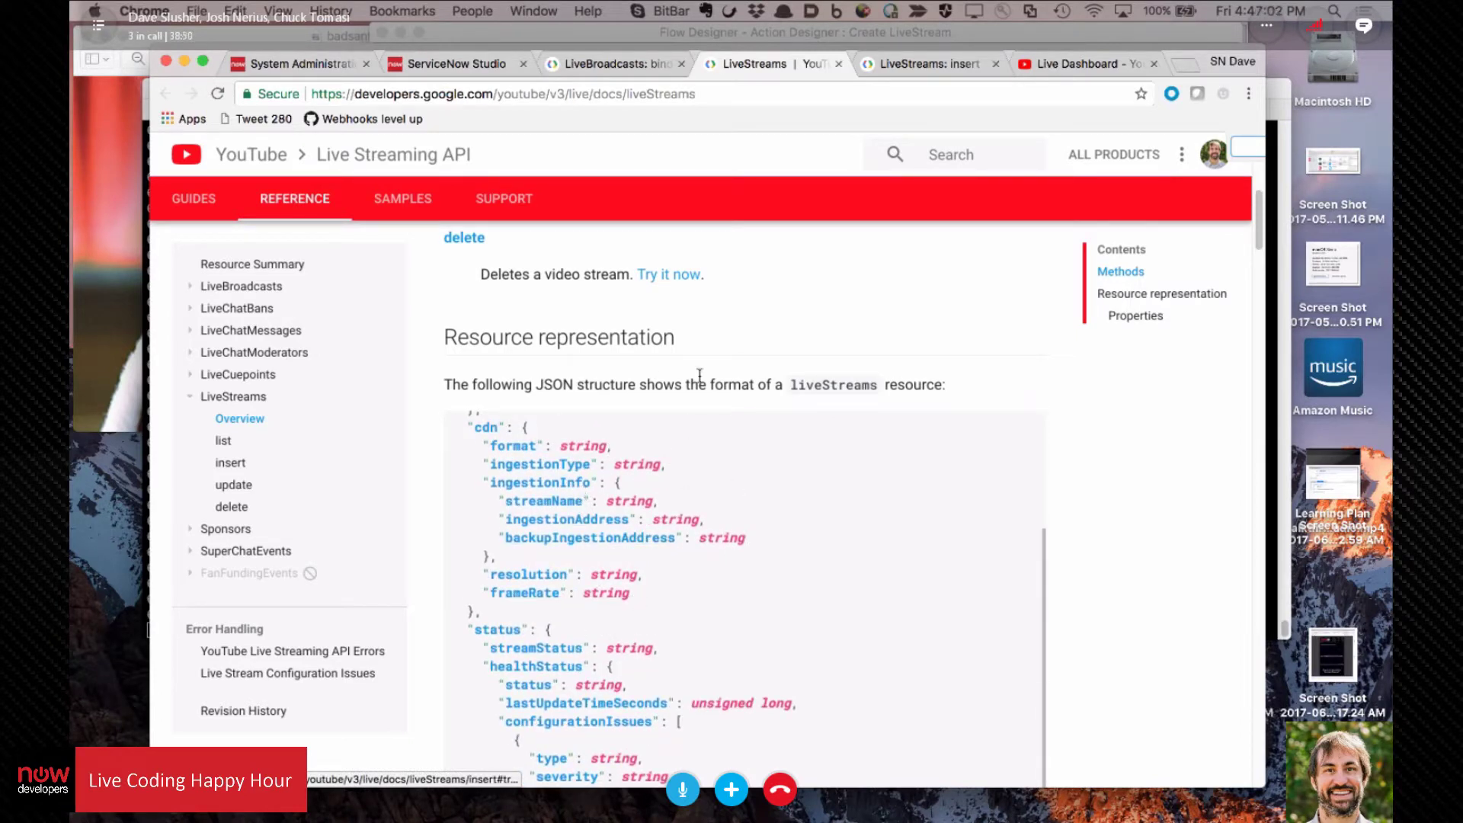
scroll(725, 562, "down", 3)
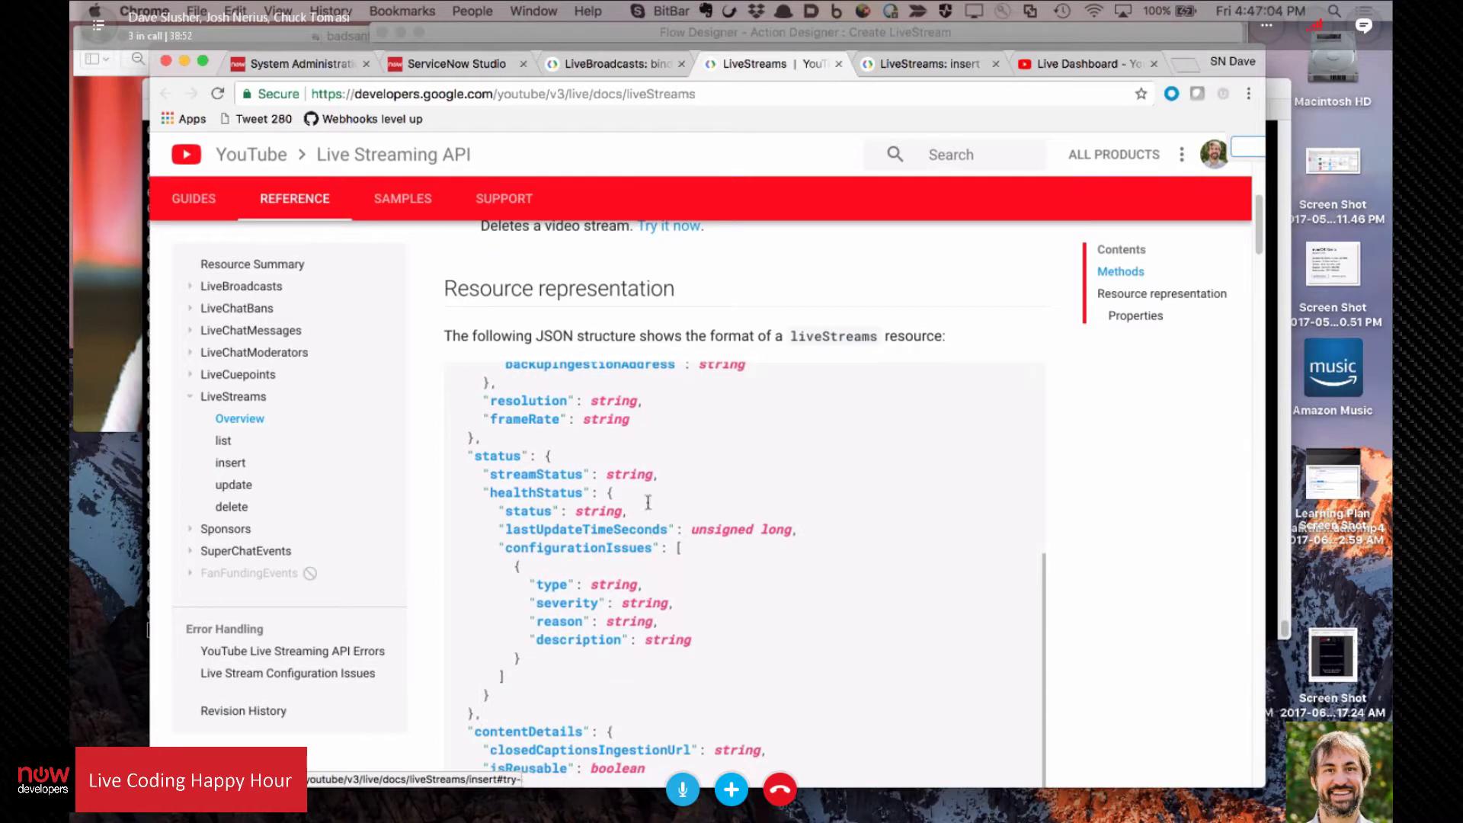
scroll(648, 502, "down", 3)
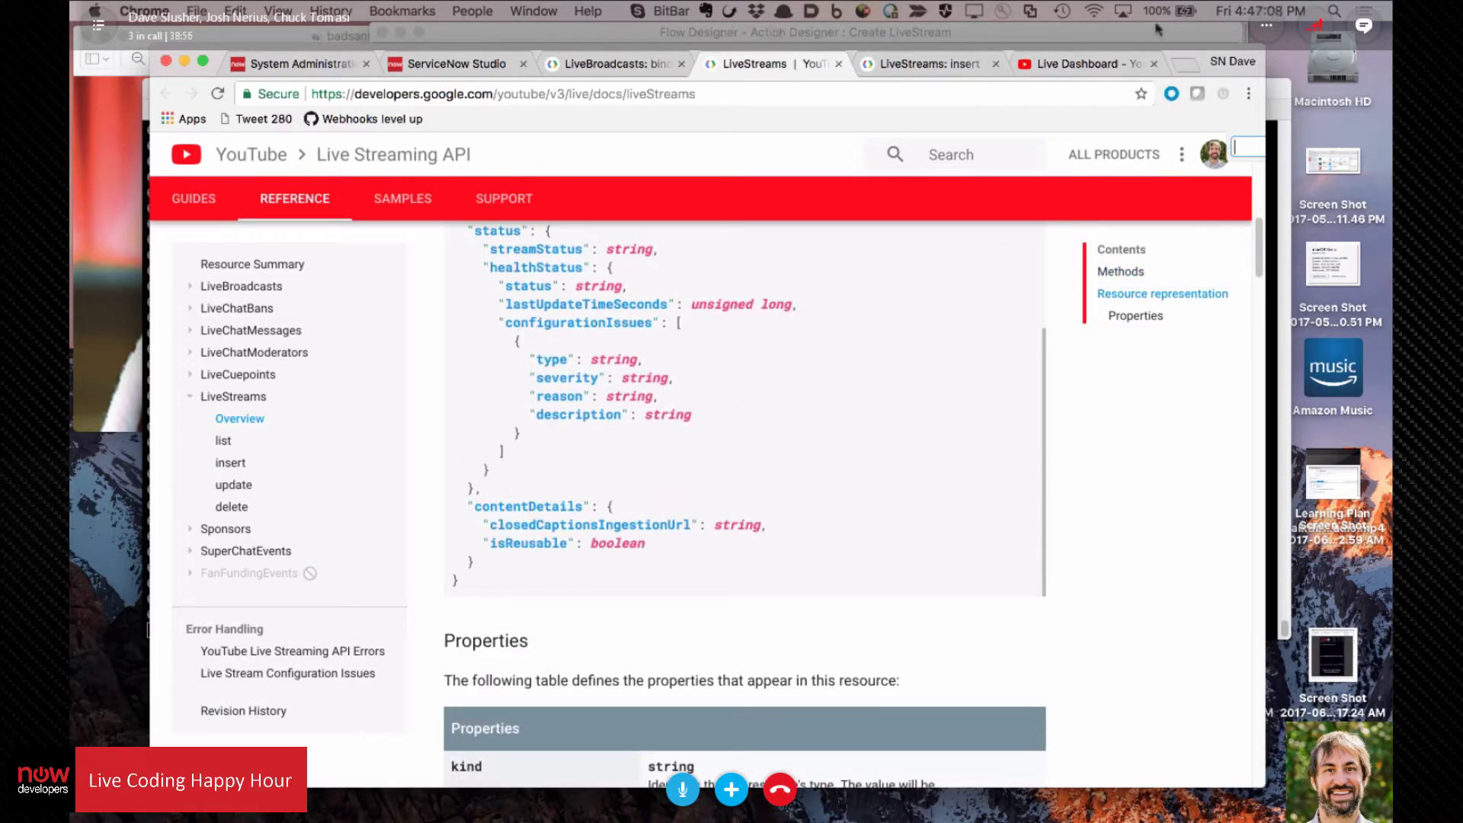
Step: Shift the API documentation window to uncover Flow Designer and check the Create LiveStream REST step's part query parameter and body
left_click_drag(1152, 52, 1087, 84)
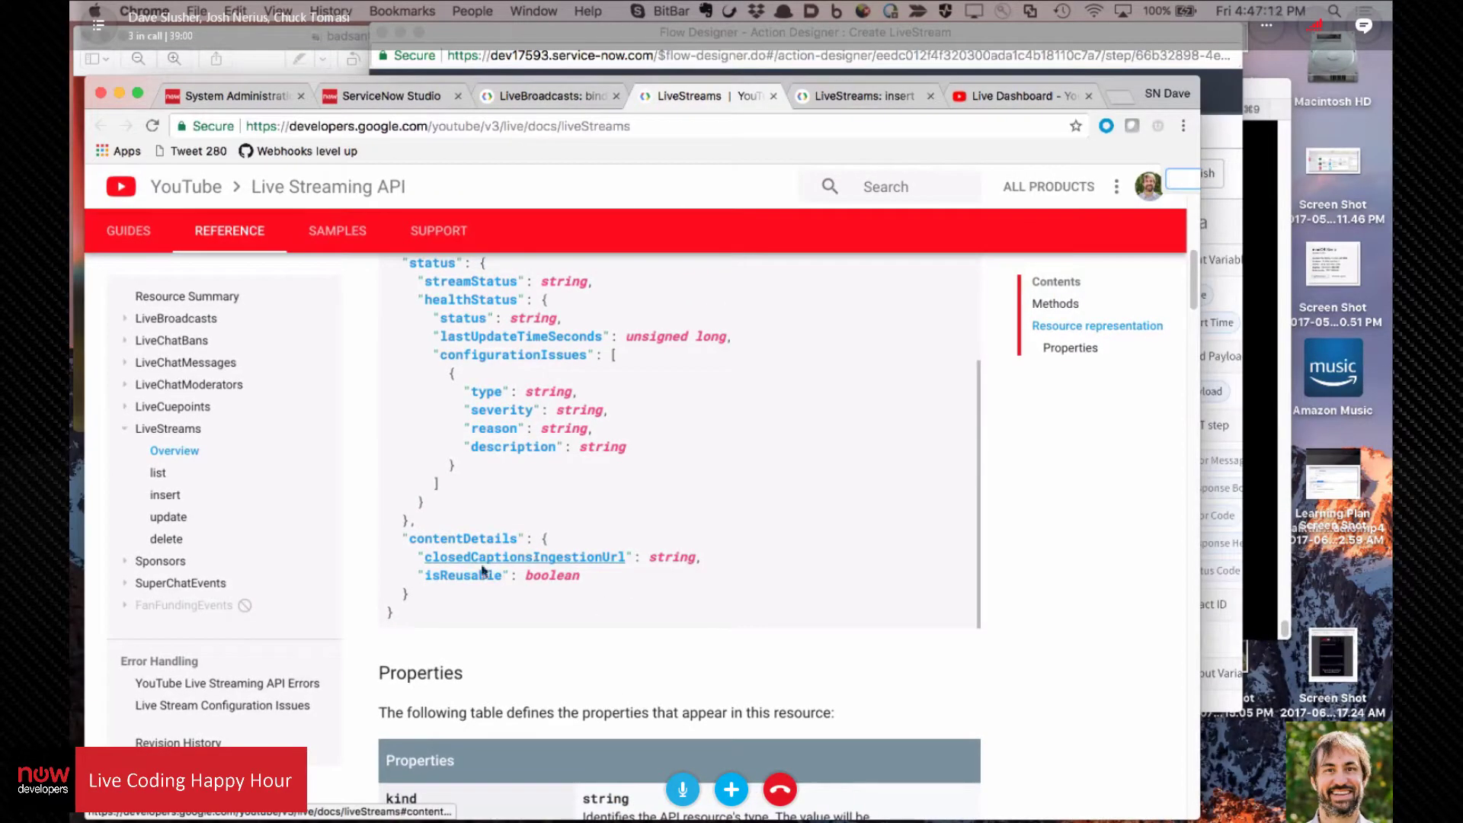
left_click(965, 32)
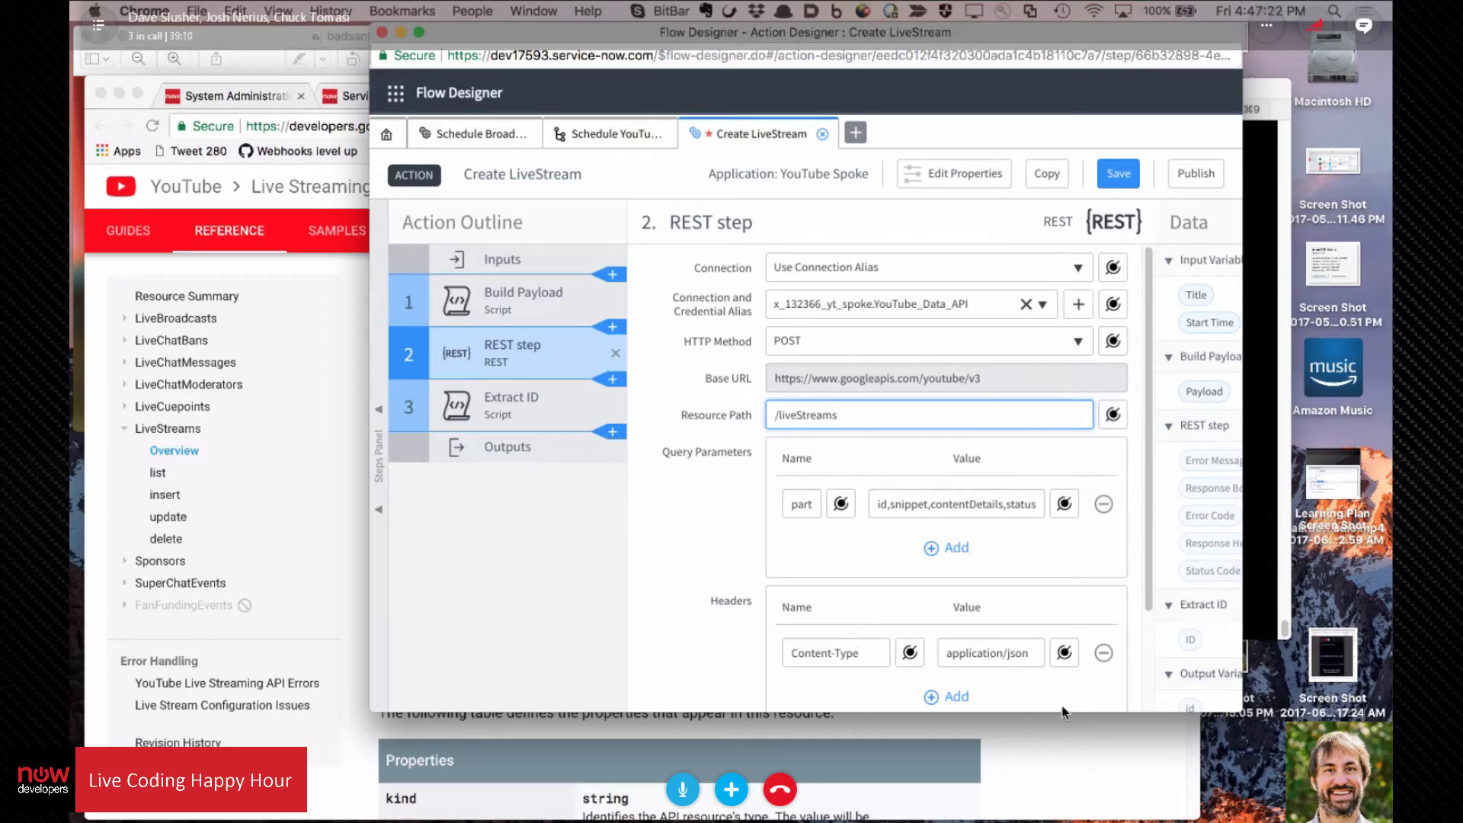
left_click(1066, 765)
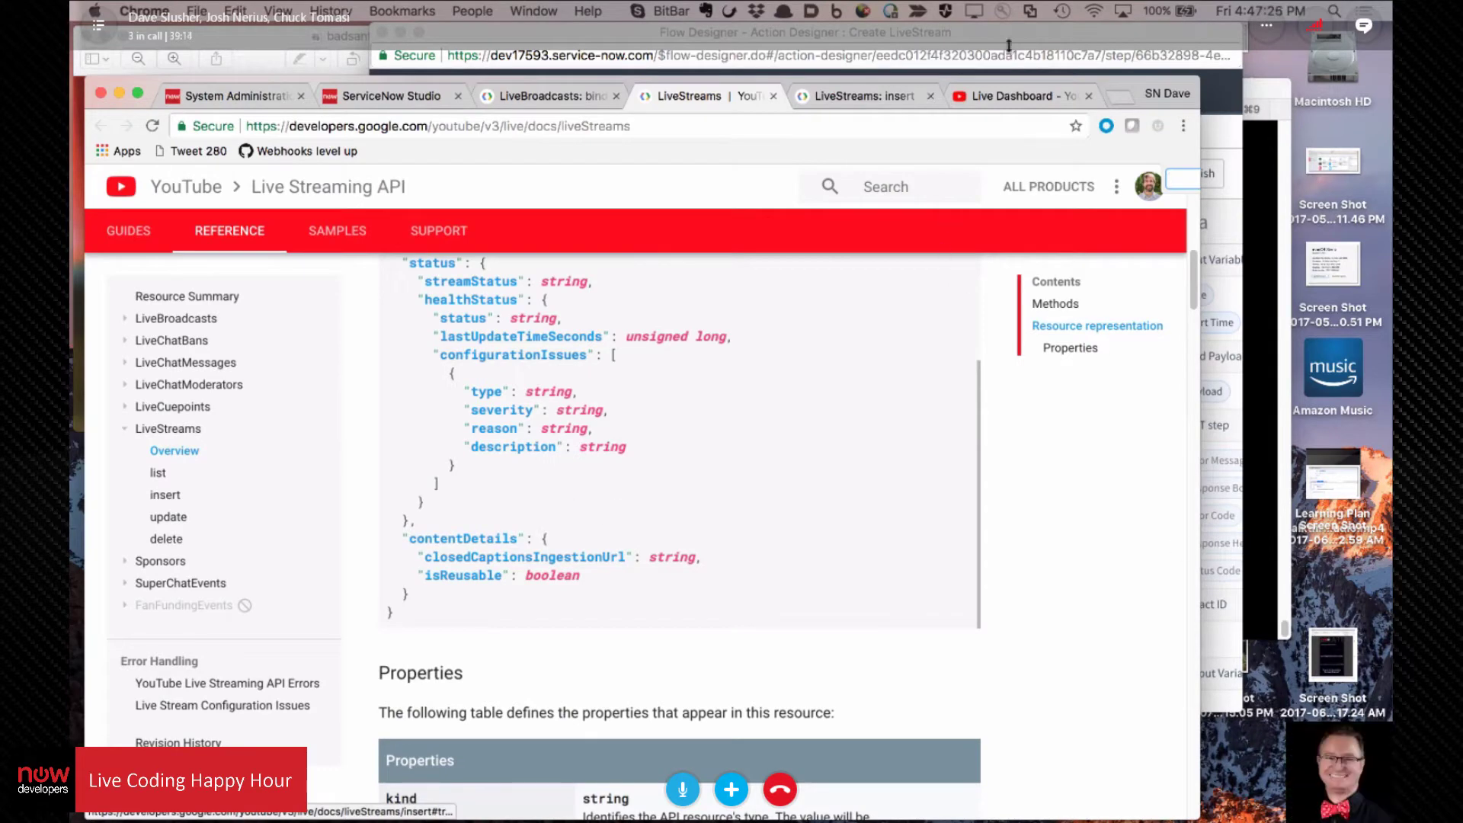
left_click(1044, 35)
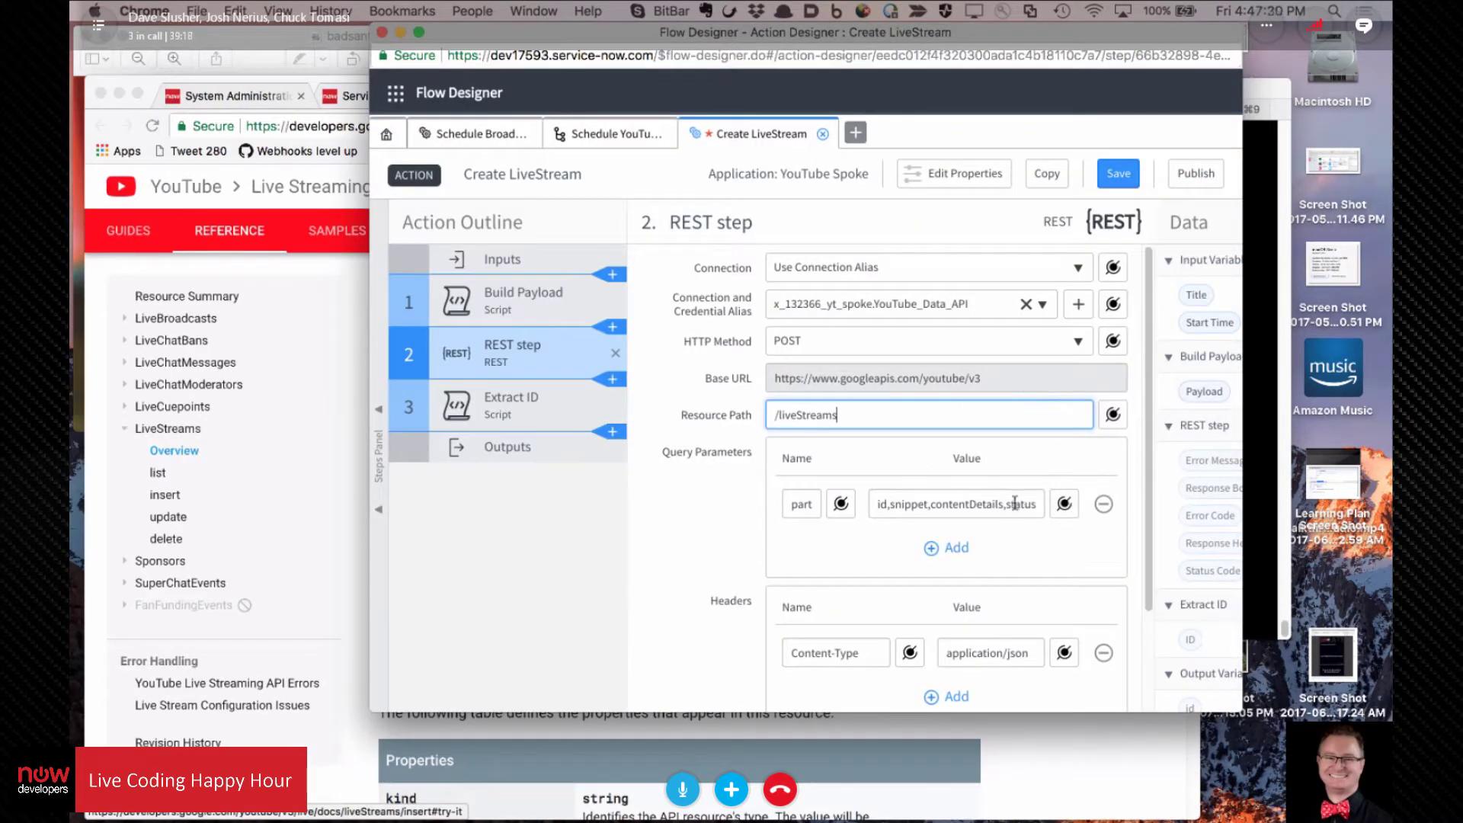
left_click_drag(1000, 504, 1143, 785)
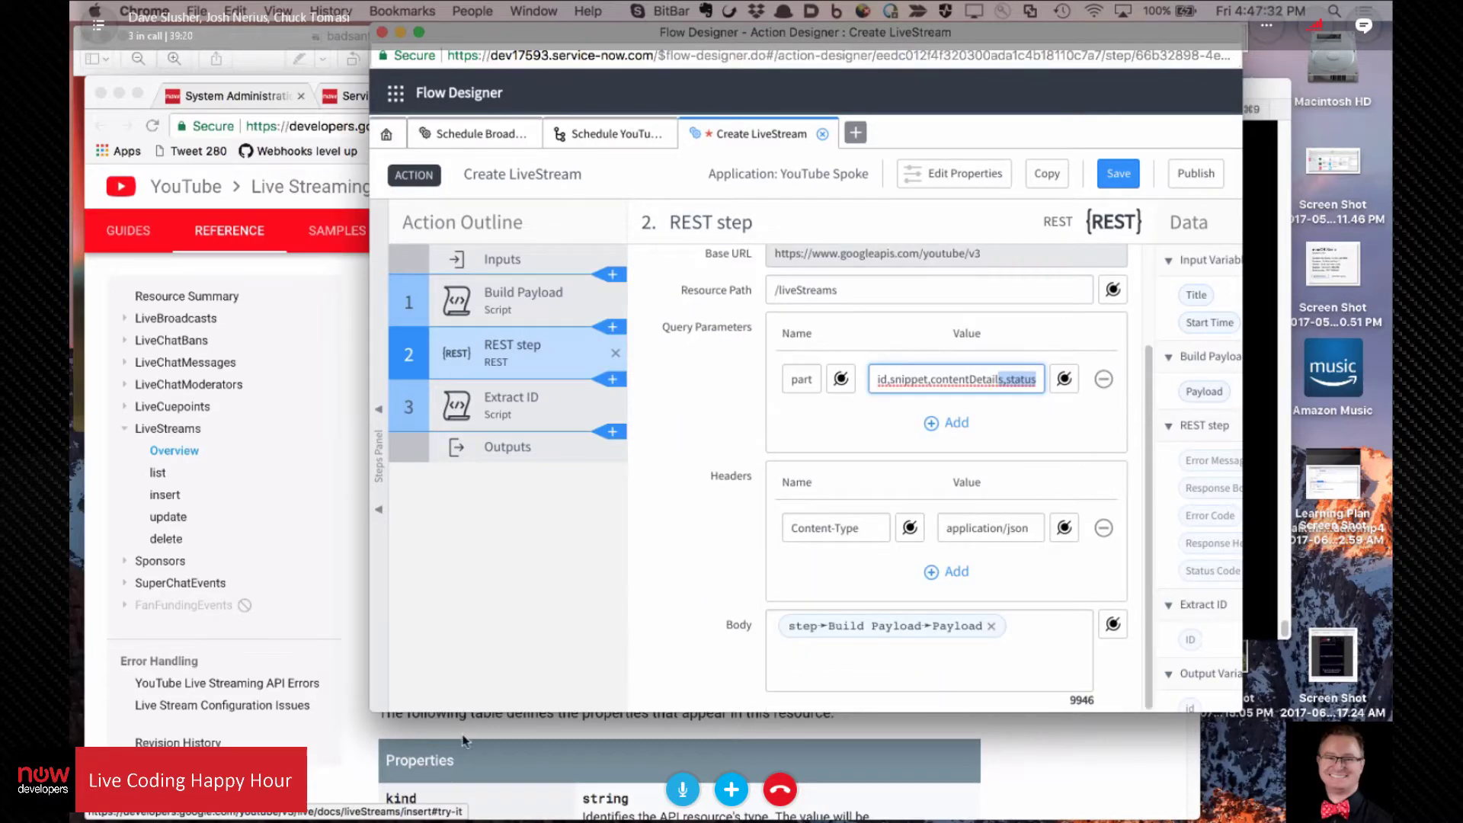
Step: Examine the LiveStreams resource representation again and read through its properties table, from kind down to contentDetails.isReusable
left_click(282, 556)
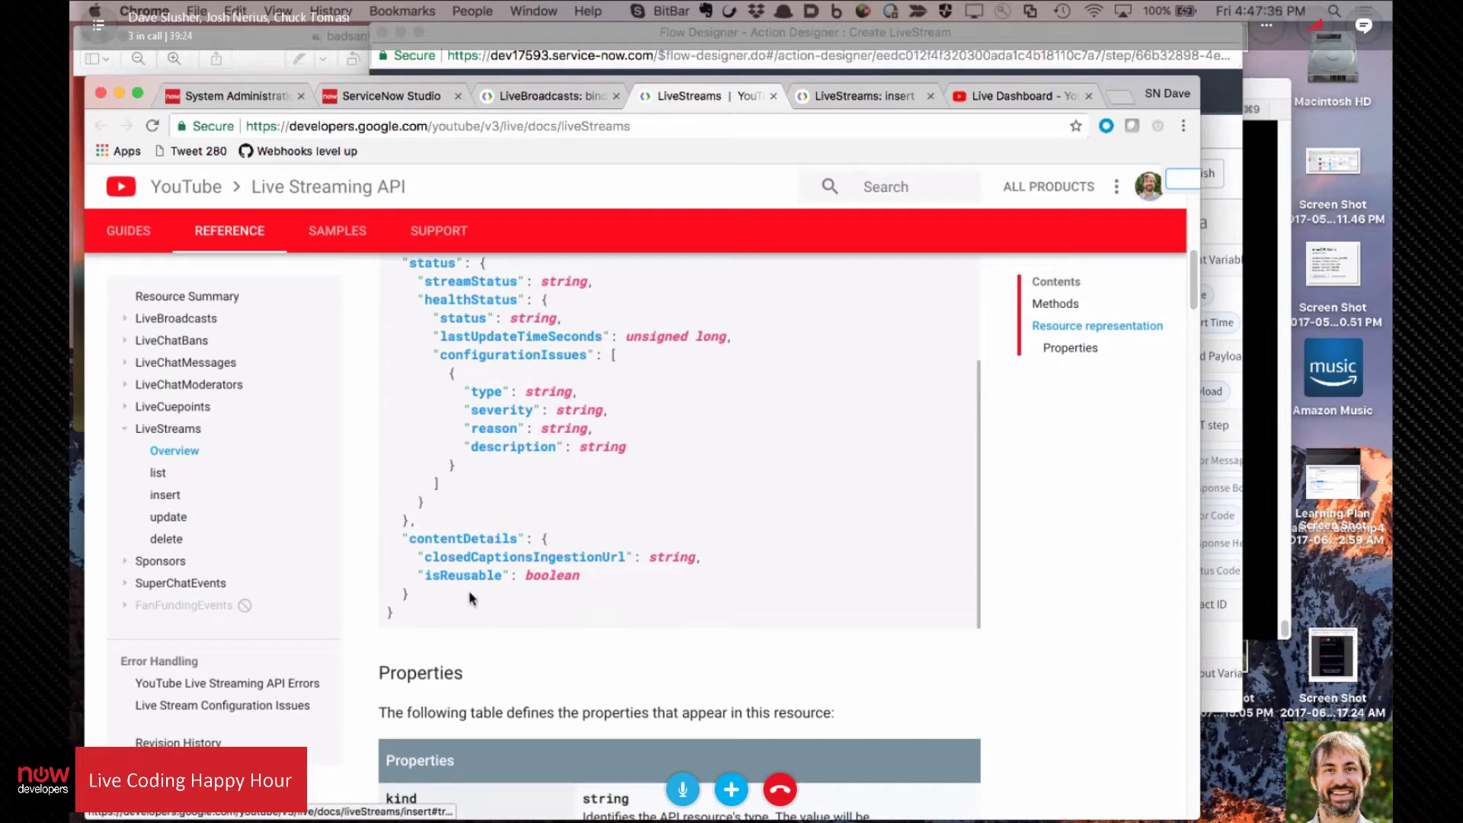
scroll(699, 593, "up", 3)
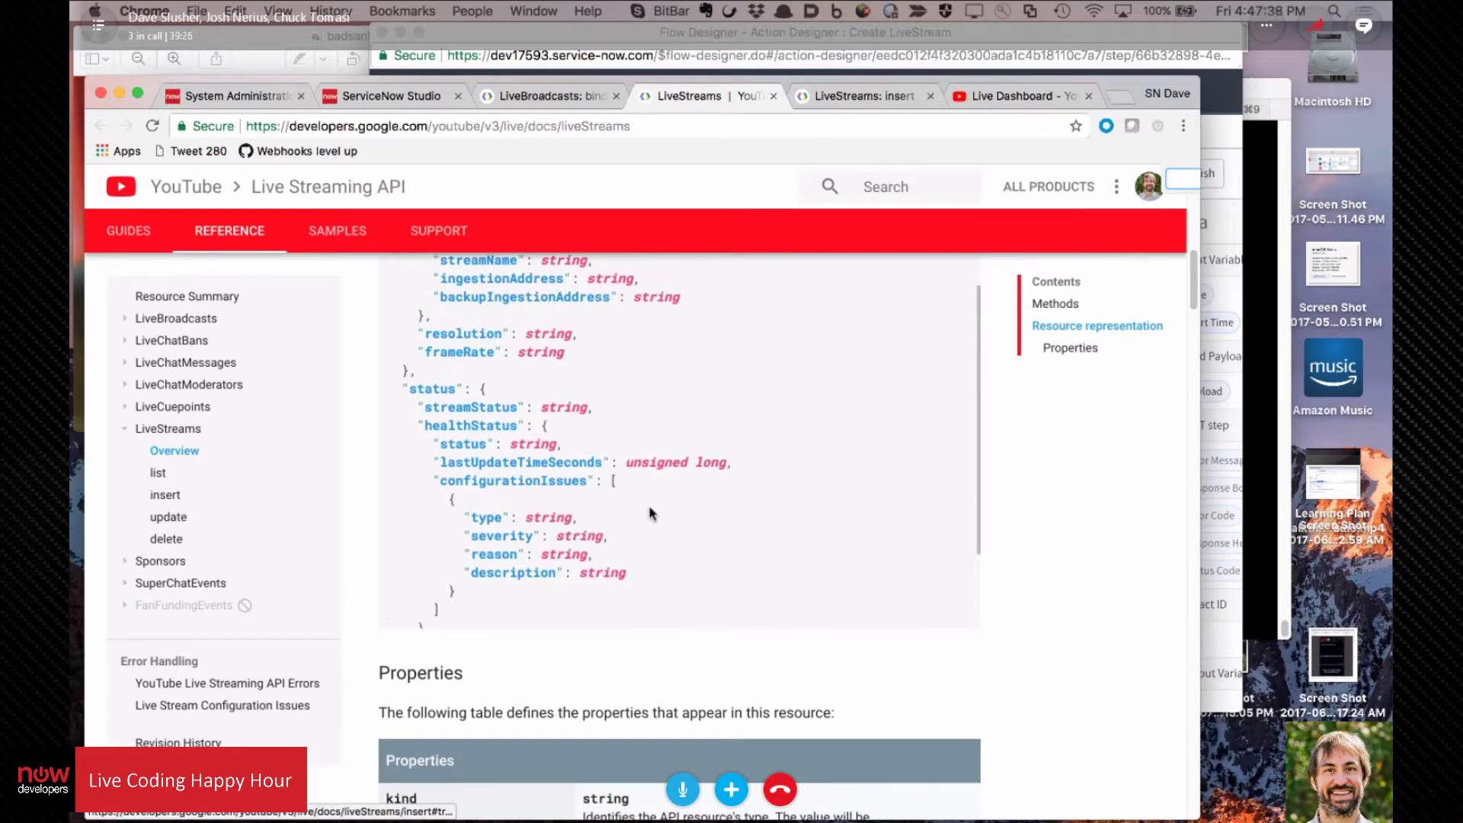
scroll(648, 514, "down", 3)
scroll(800, 508, "down", 4)
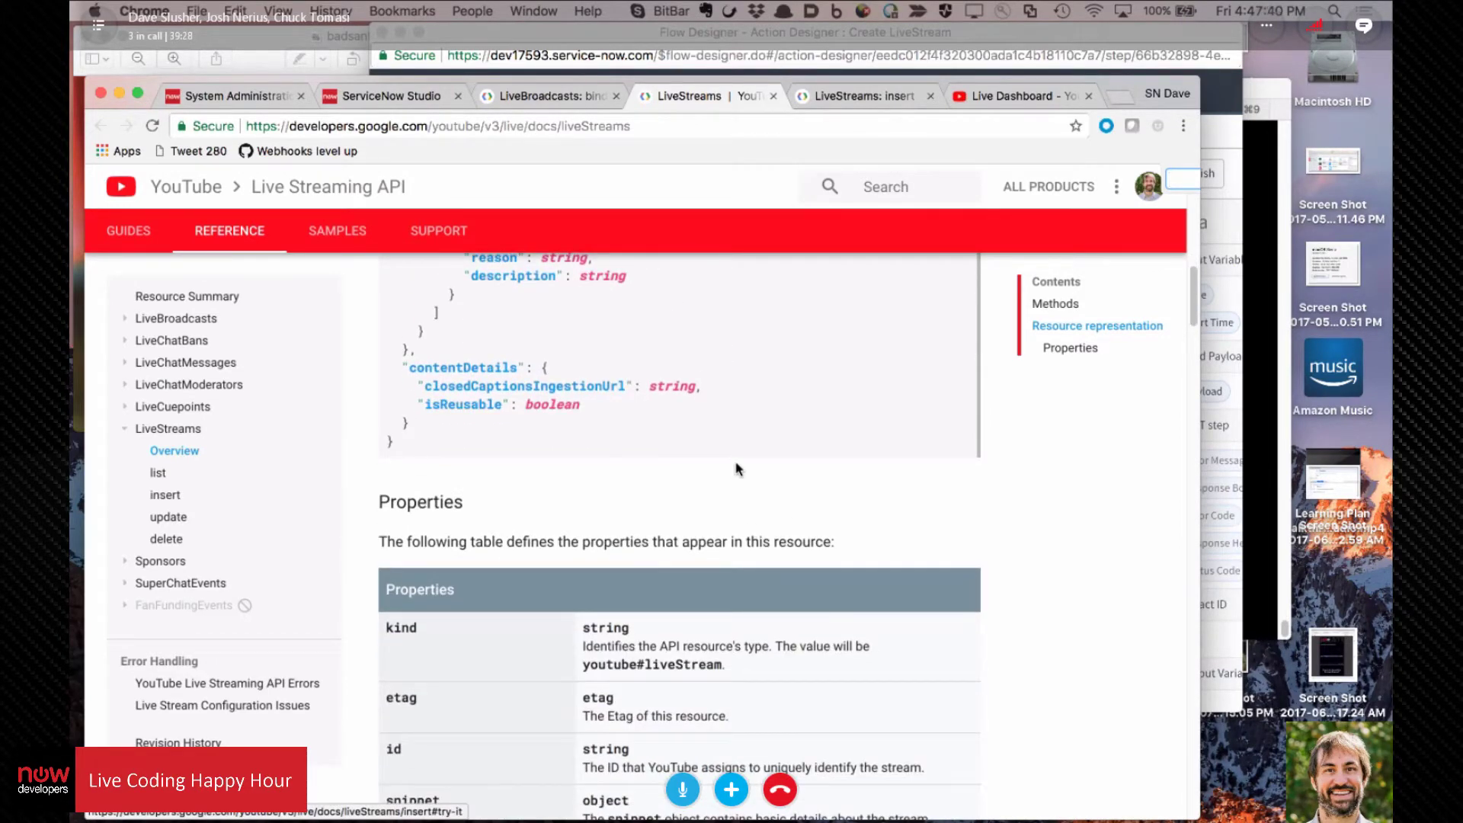
scroll(737, 468, "down", 5)
scroll(620, 442, "down", 10)
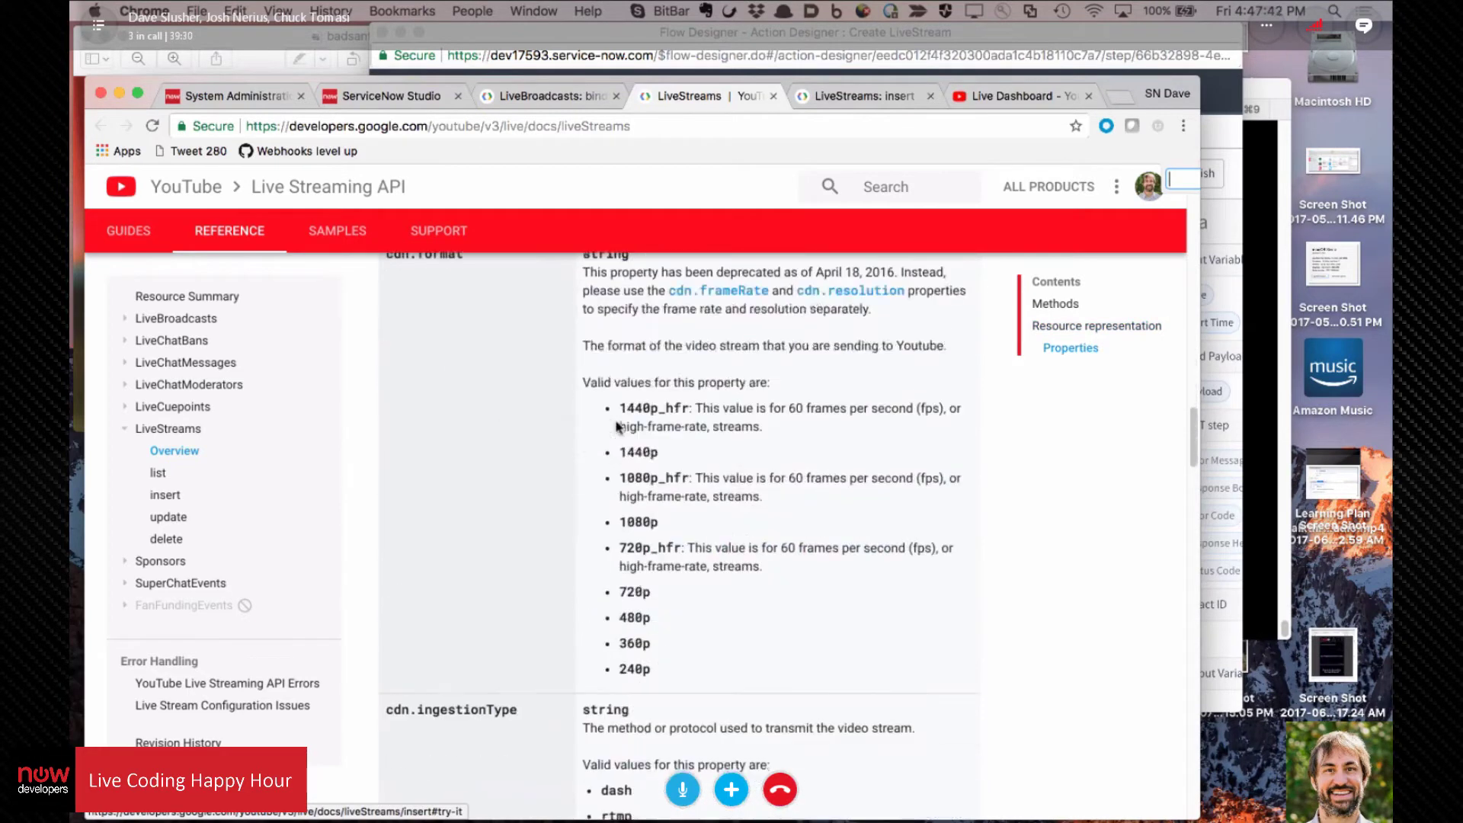
scroll(617, 427, "down", 8)
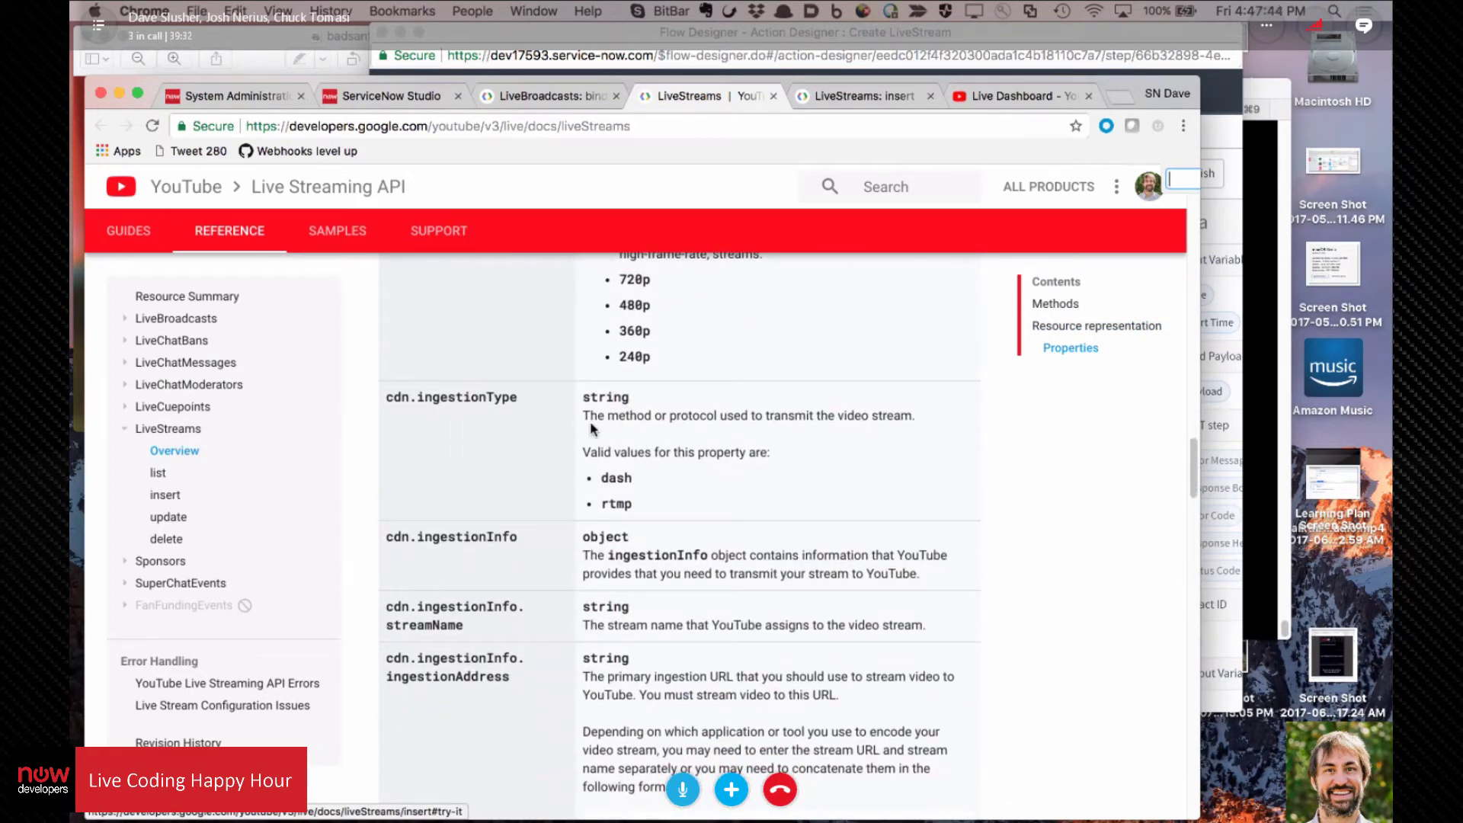
scroll(624, 446, "down", 20)
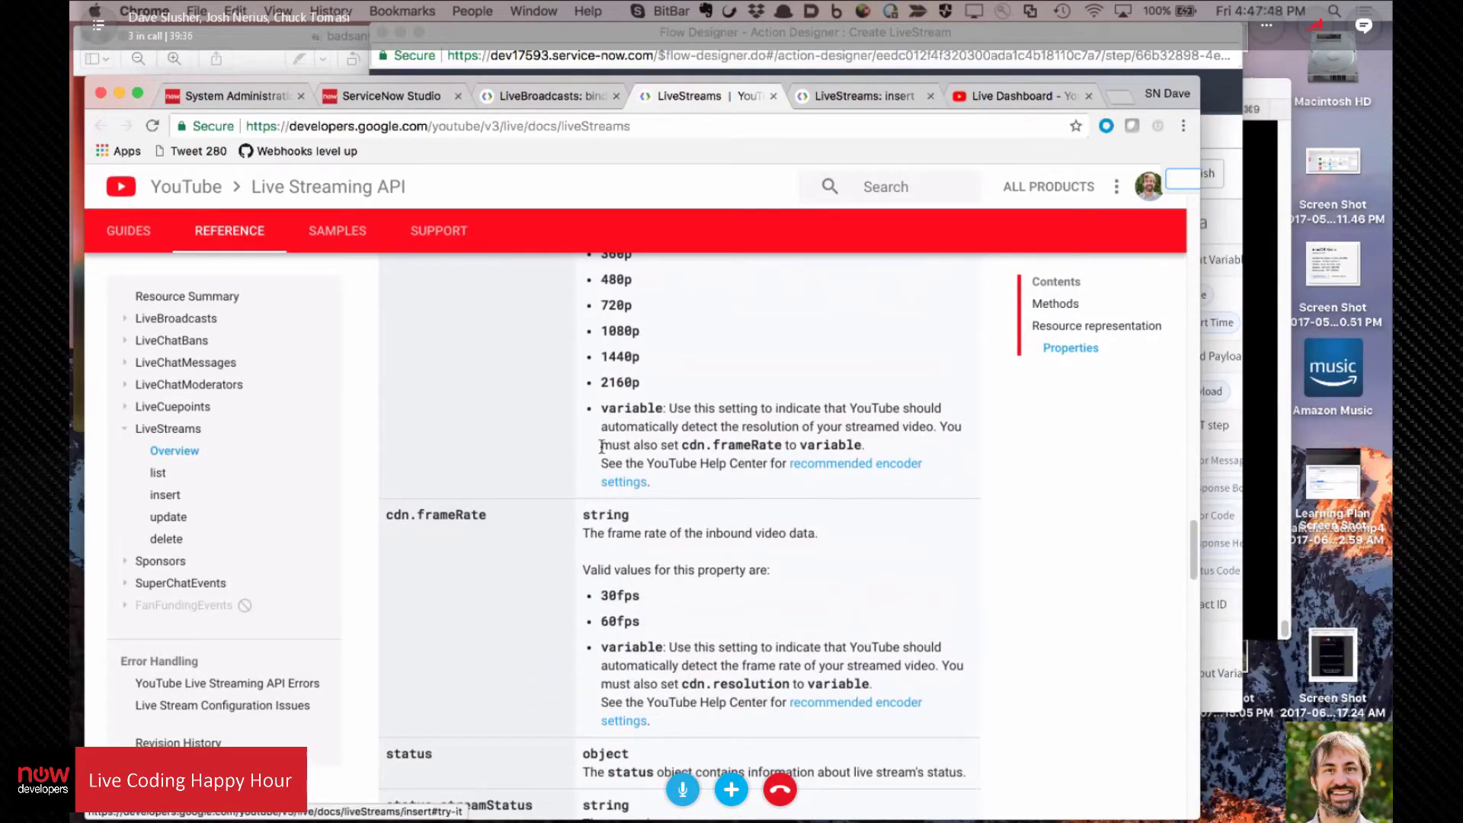
scroll(601, 450, "down", 7)
scroll(602, 452, "down", 20)
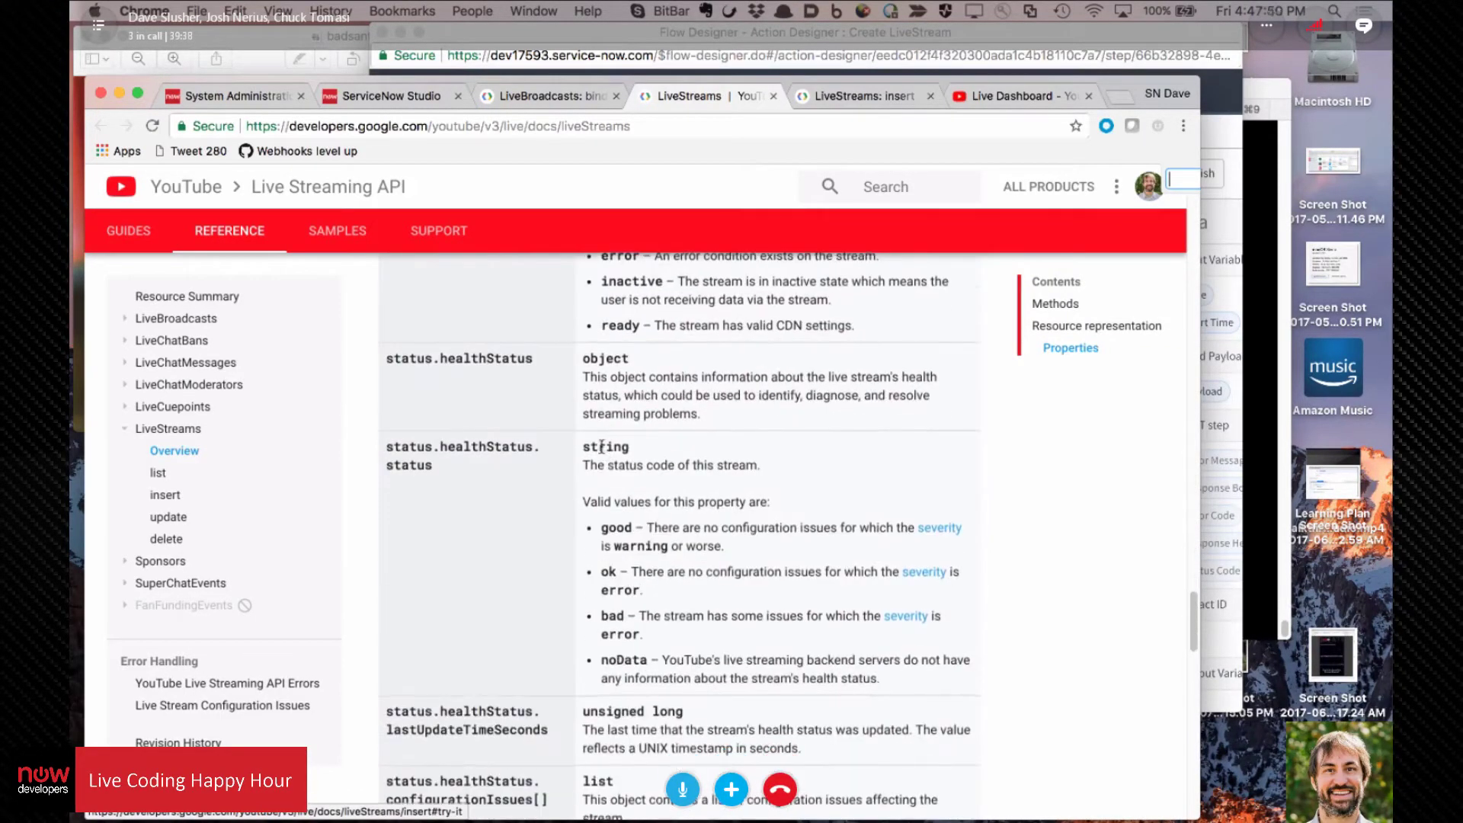
scroll(601, 446, "down", 16)
scroll(602, 445, "up", 9)
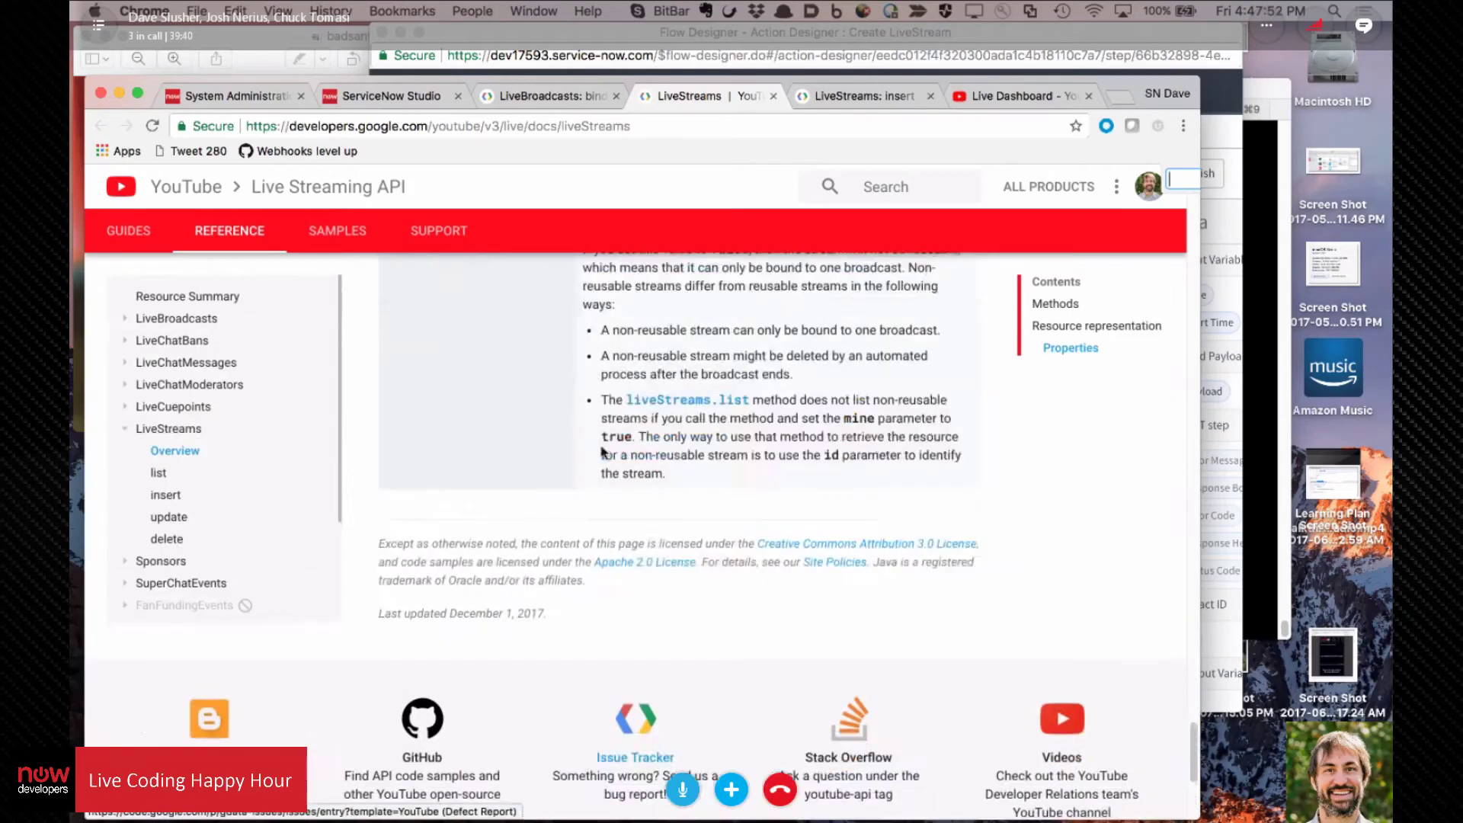
Step: Review the LiveStreams properties in reverse, from contentDetails through the status health fields back to the cdn.resolution values
scroll(643, 591, "up", 4)
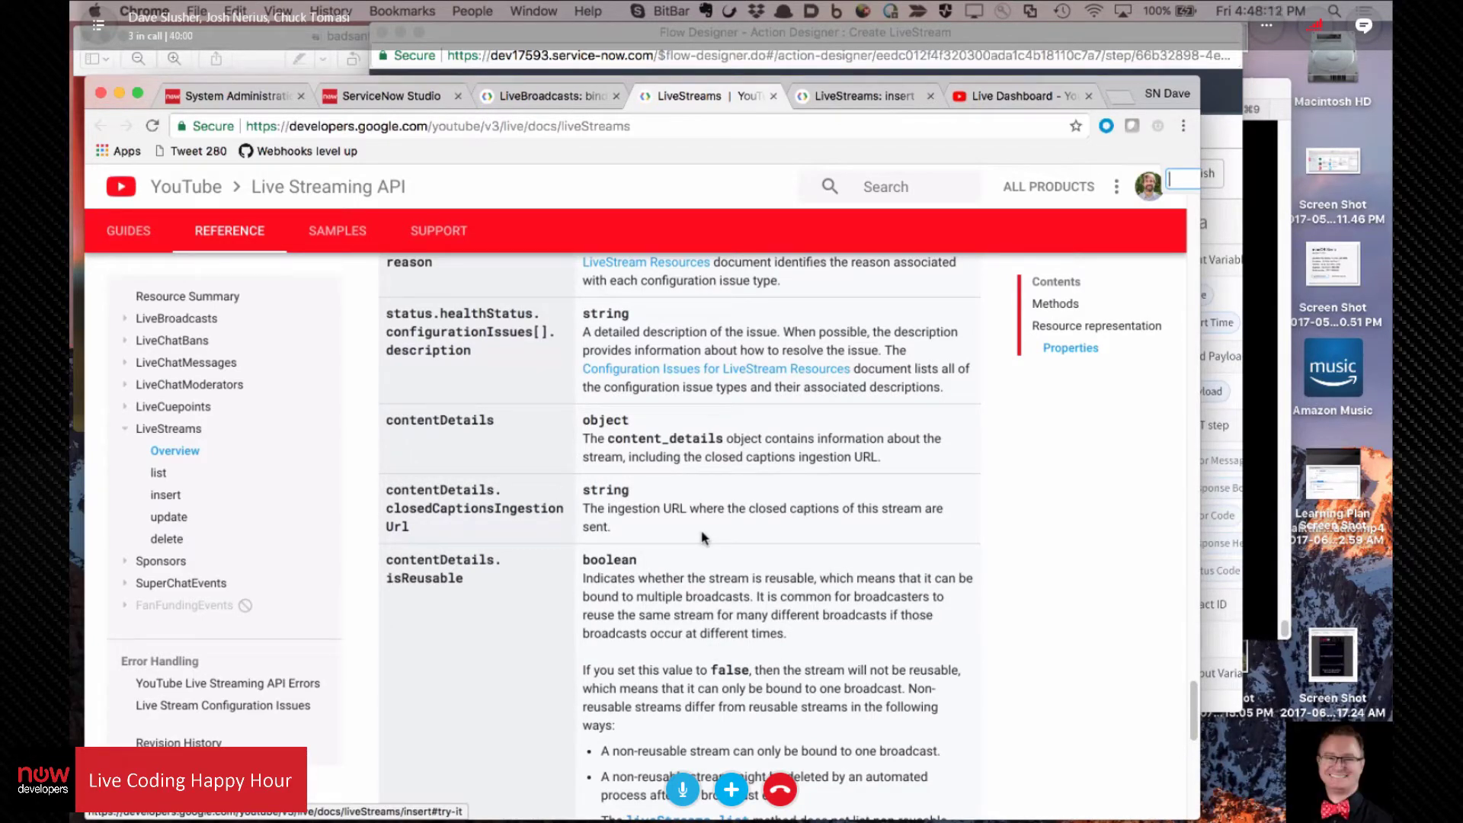
scroll(663, 502, "up", 3)
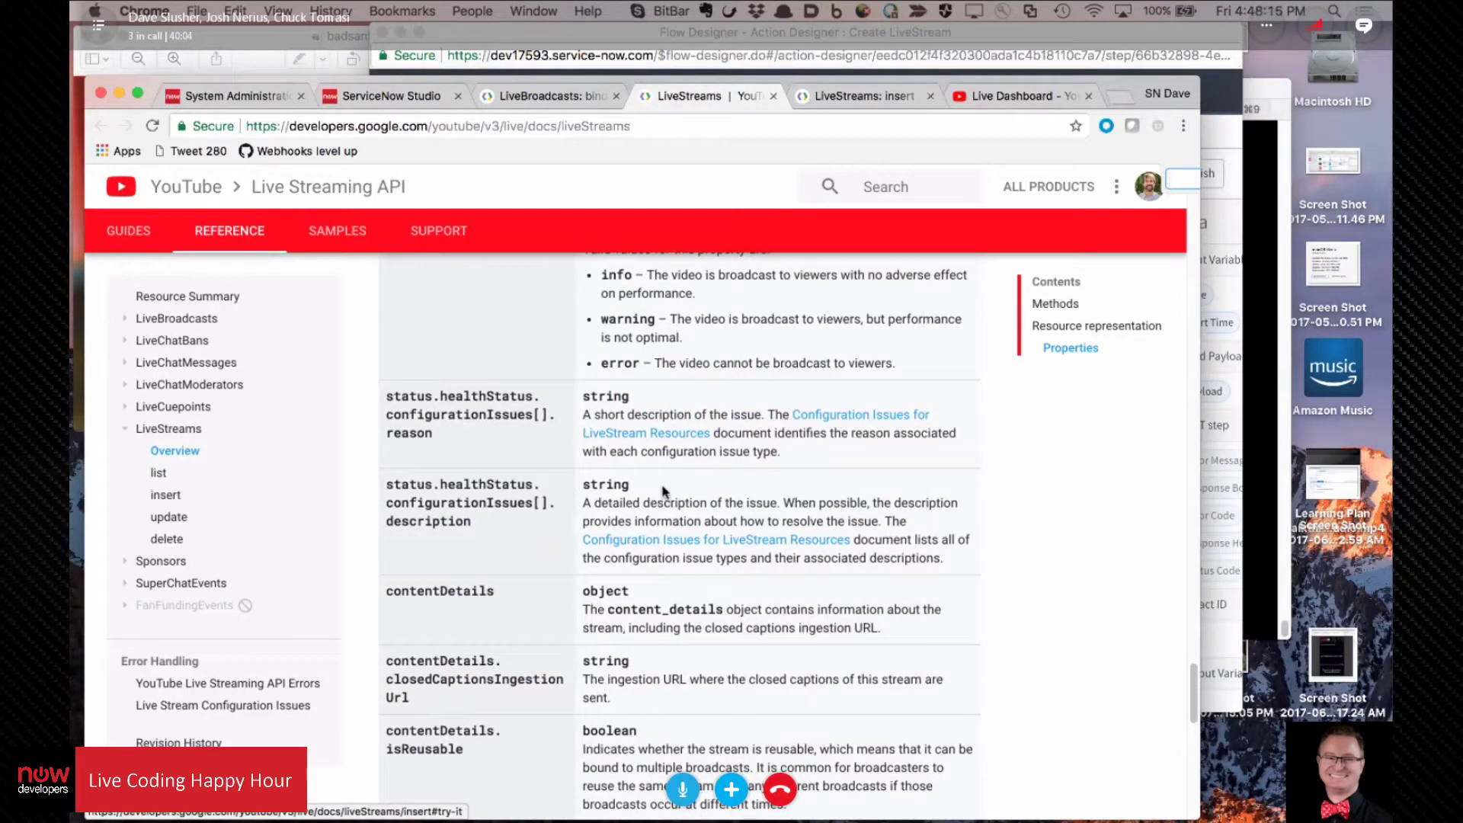
scroll(660, 483, "up", 3)
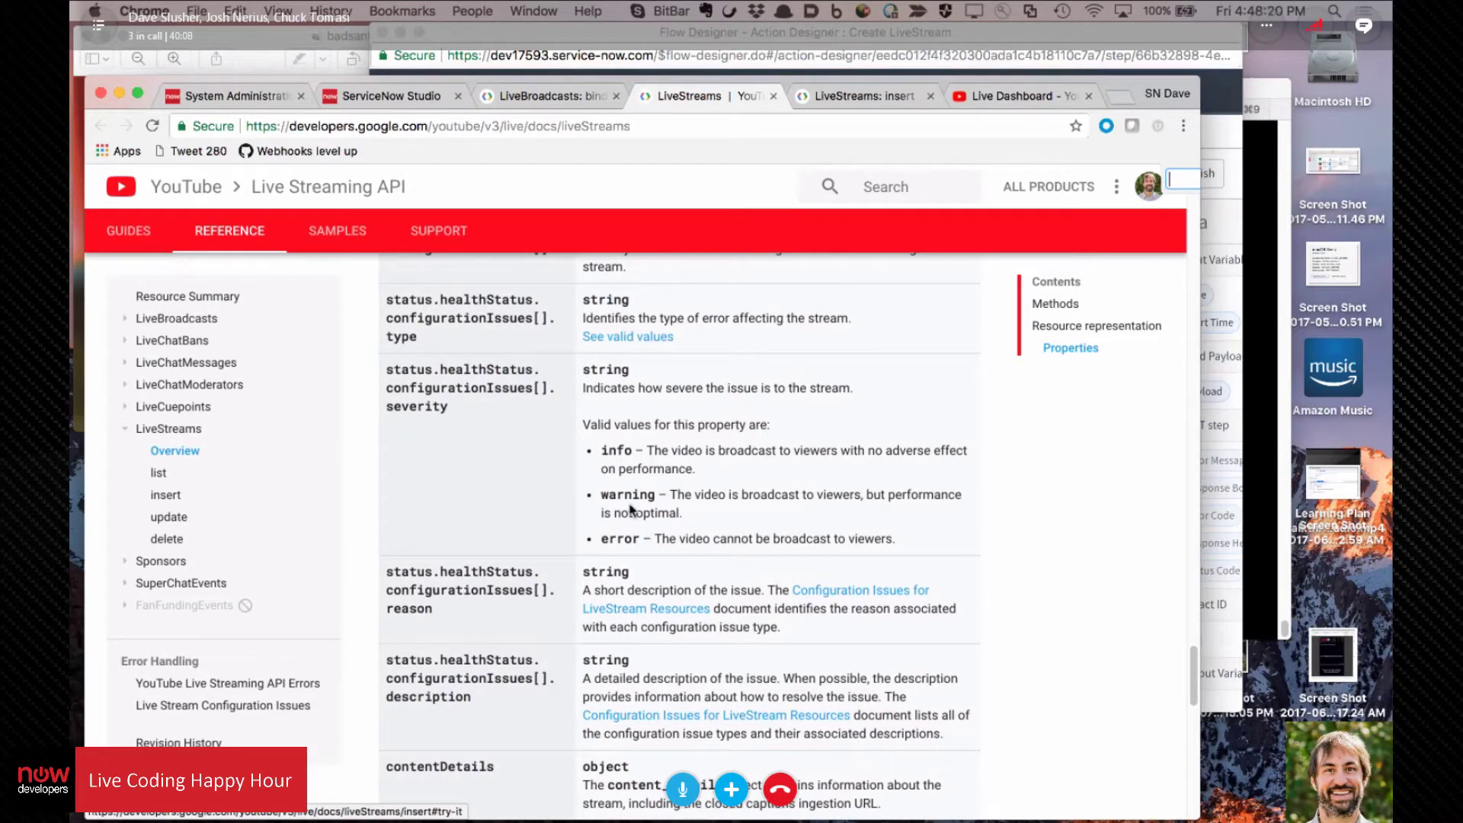
scroll(727, 478, "up", 2)
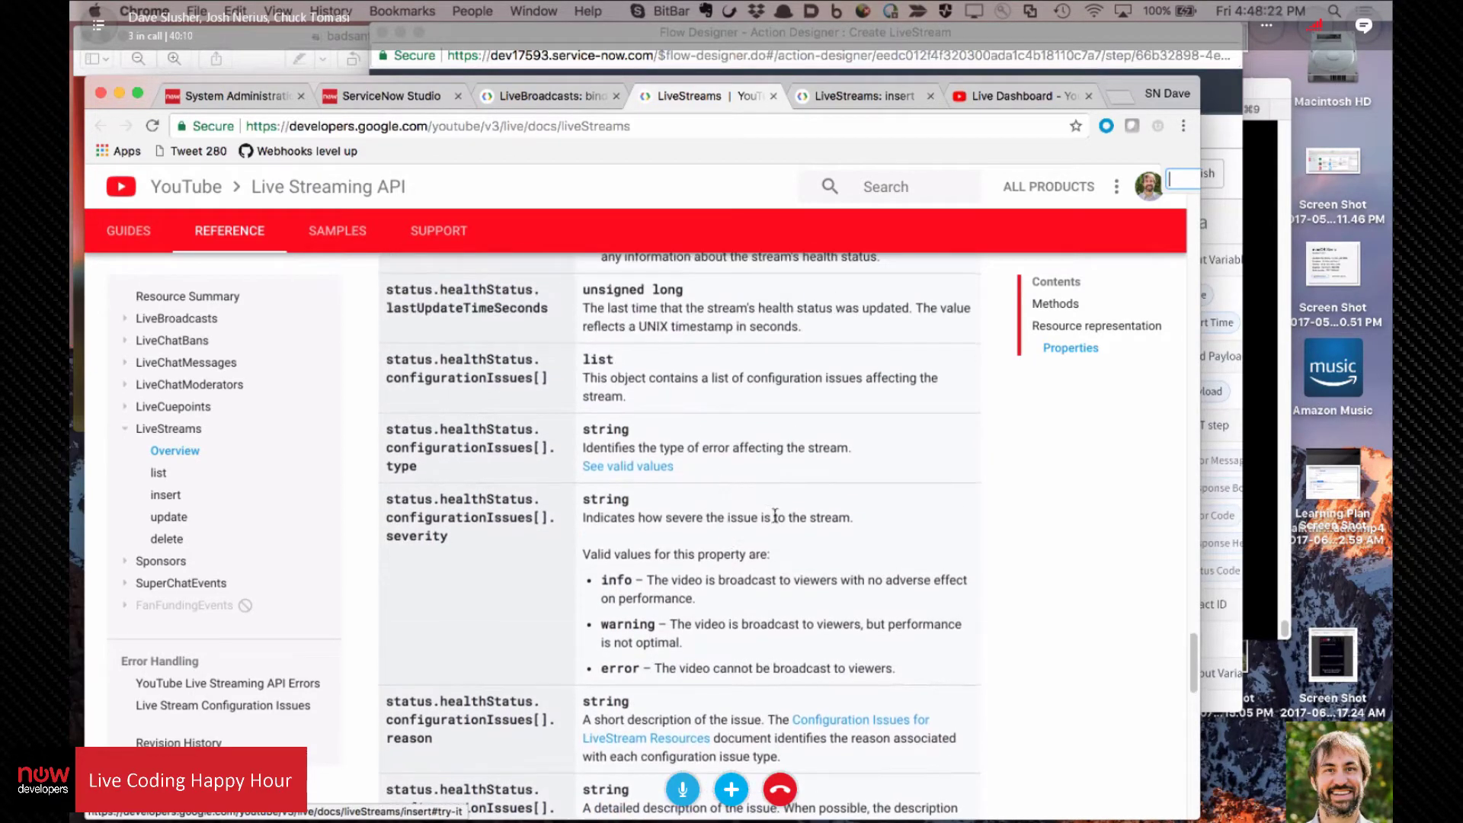
scroll(743, 487, "up", 7)
scroll(798, 638, "up", 8)
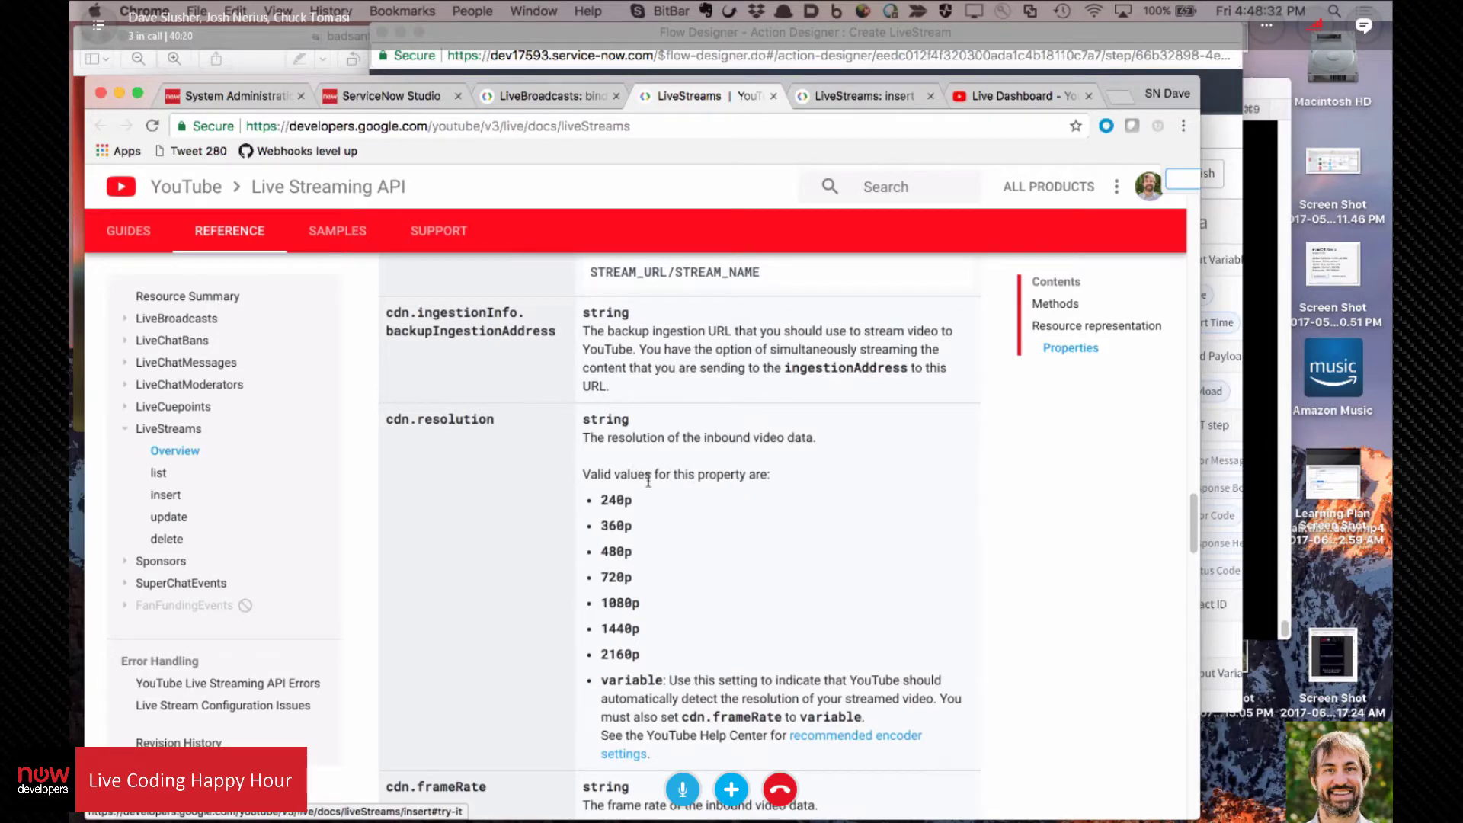
Step: In the Build Payload script of Create LiveStream, rename the payload's "status" object to "cdn"
scroll(665, 555, "up", 10)
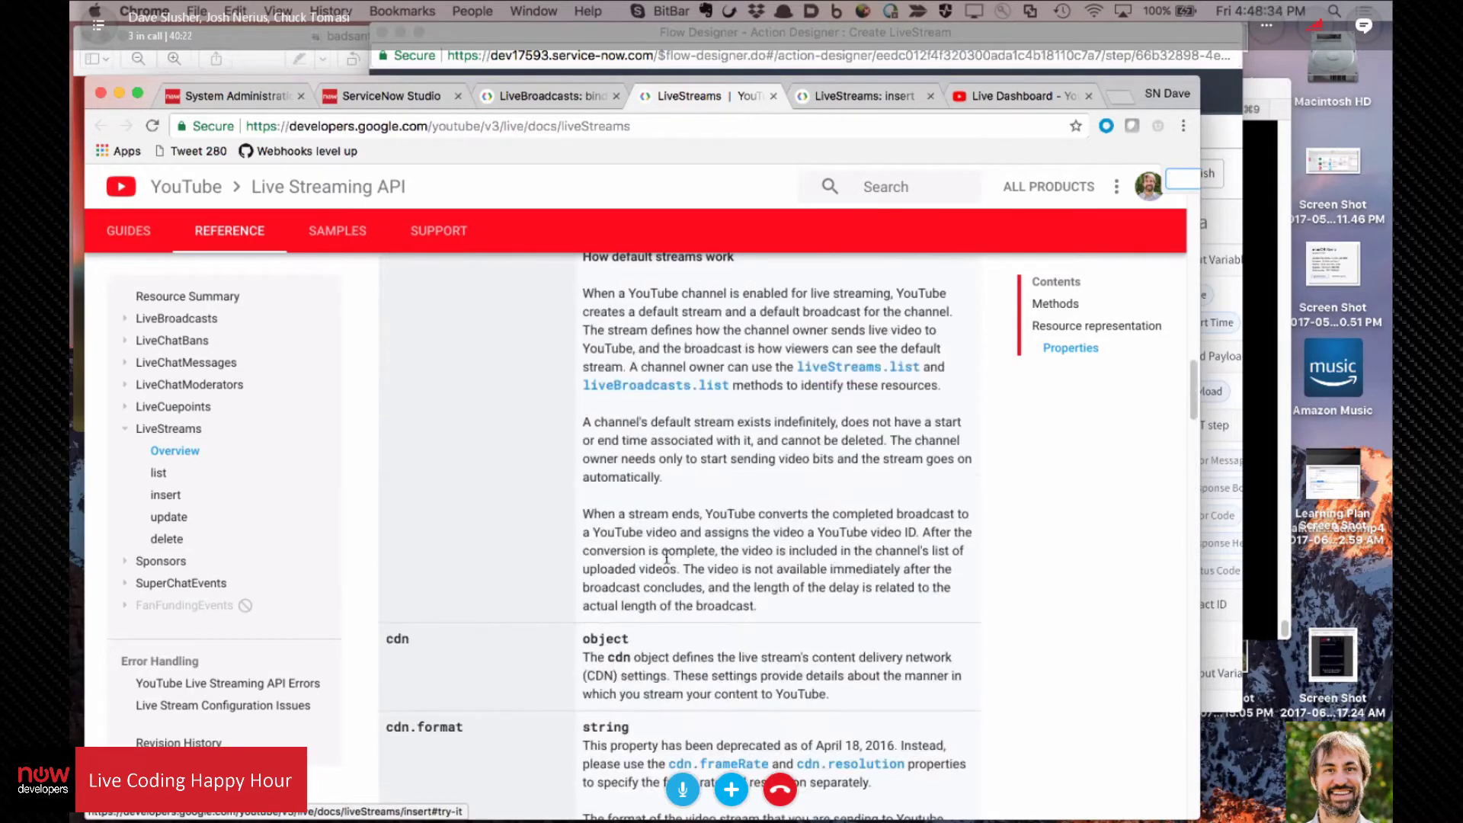
scroll(666, 555, "up", 10)
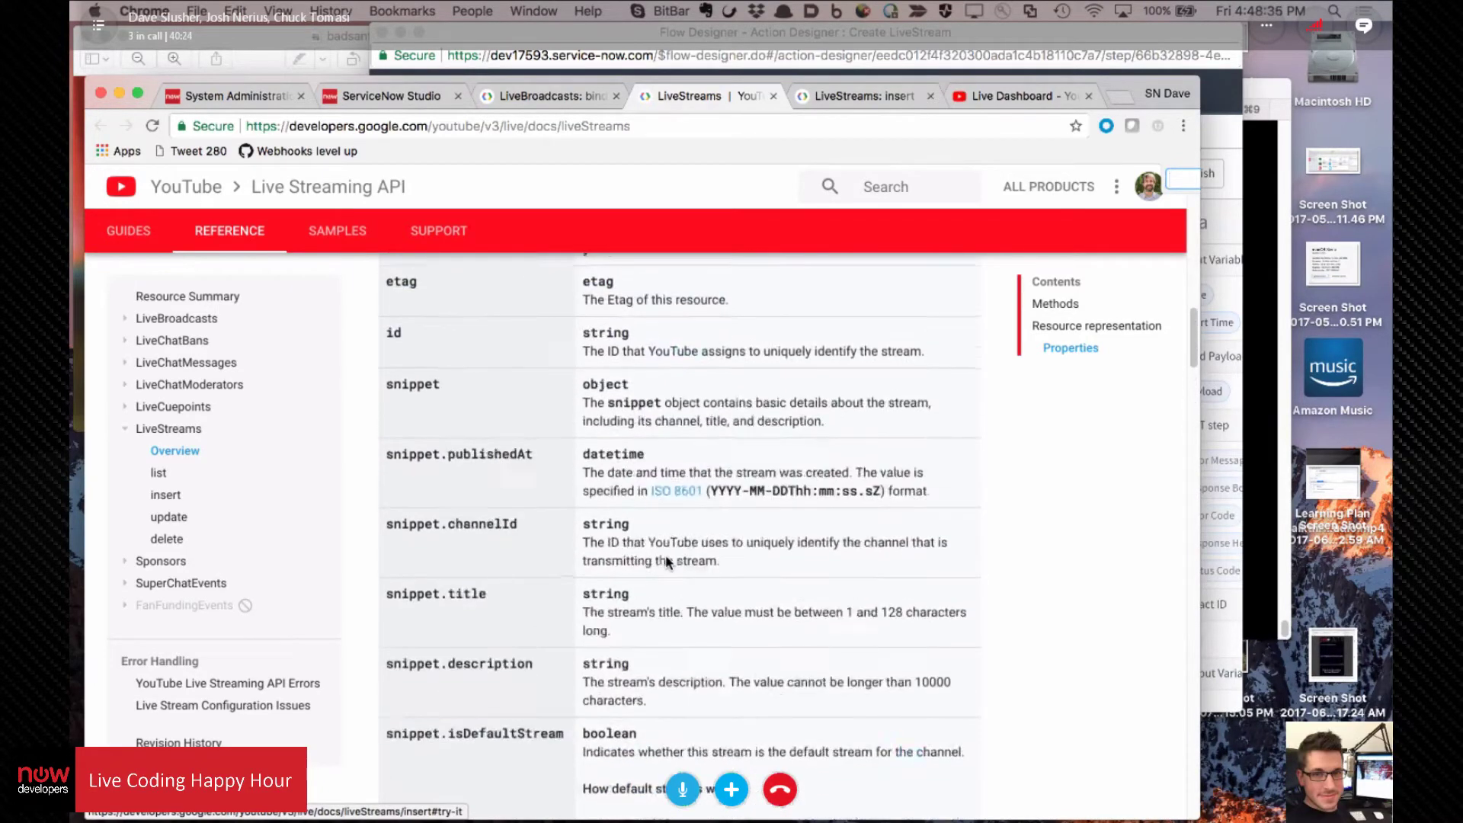
scroll(667, 557, "up", 1)
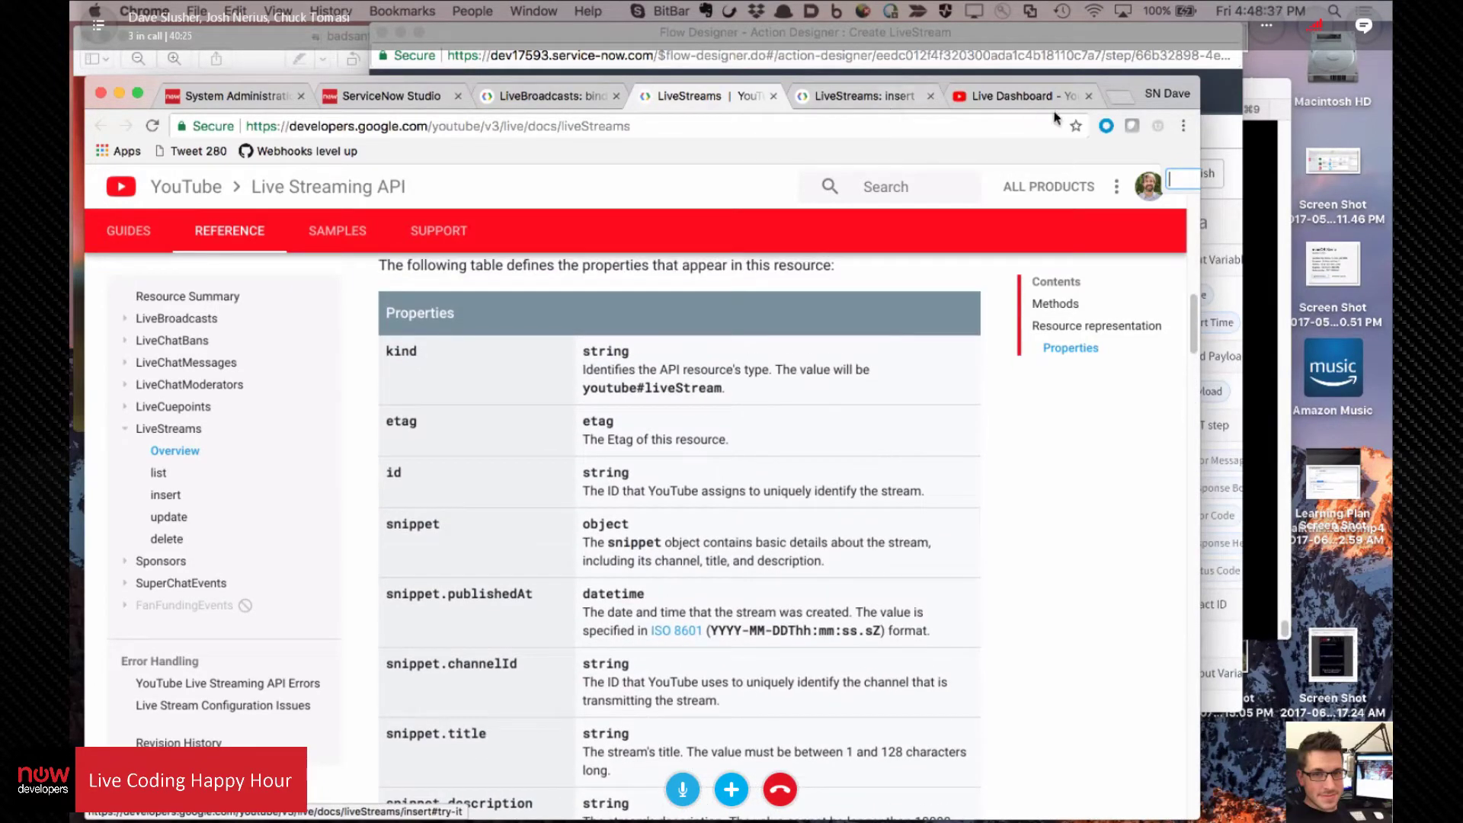
left_click(808, 27)
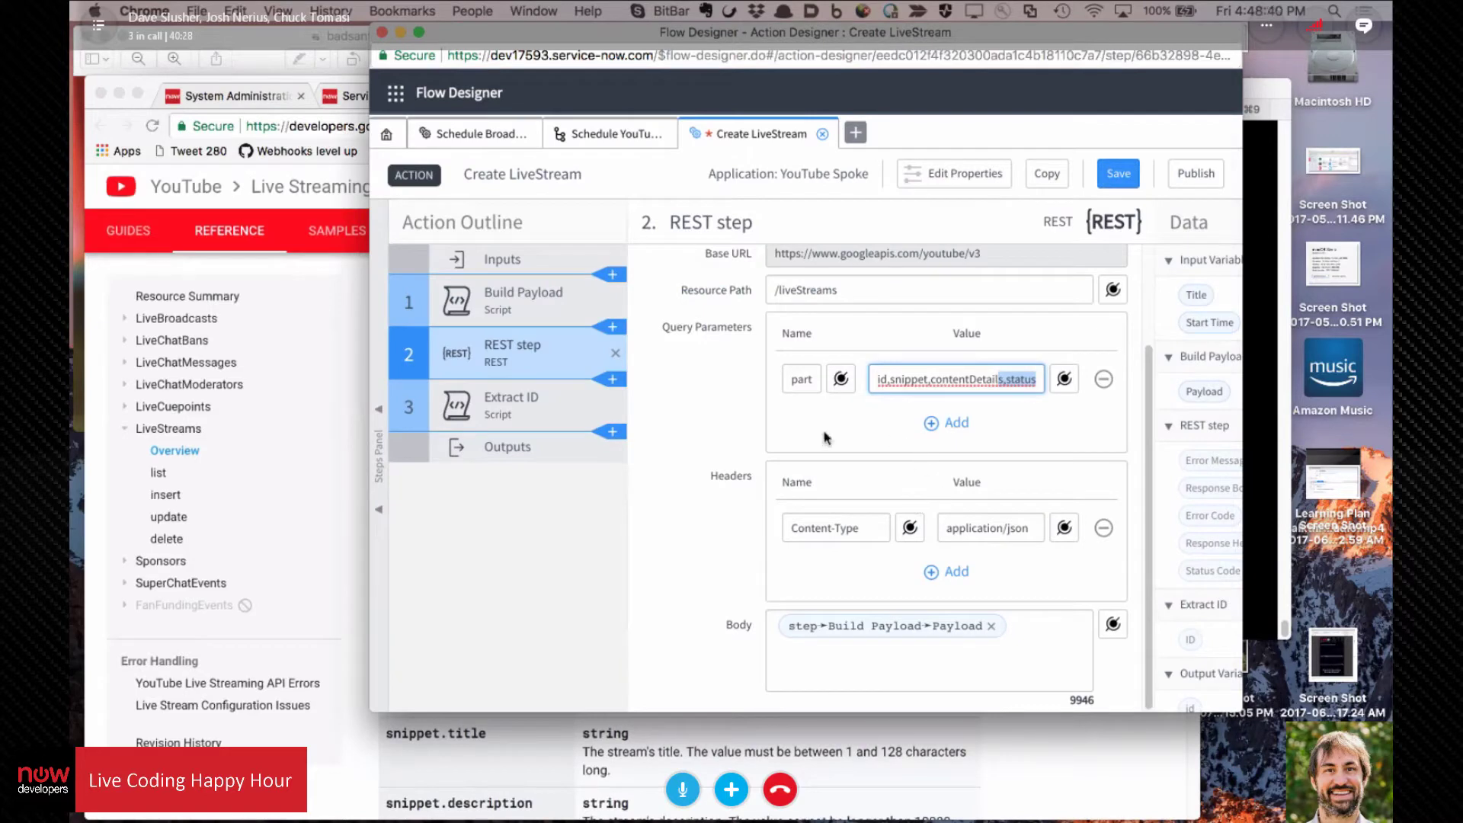
left_click(525, 300)
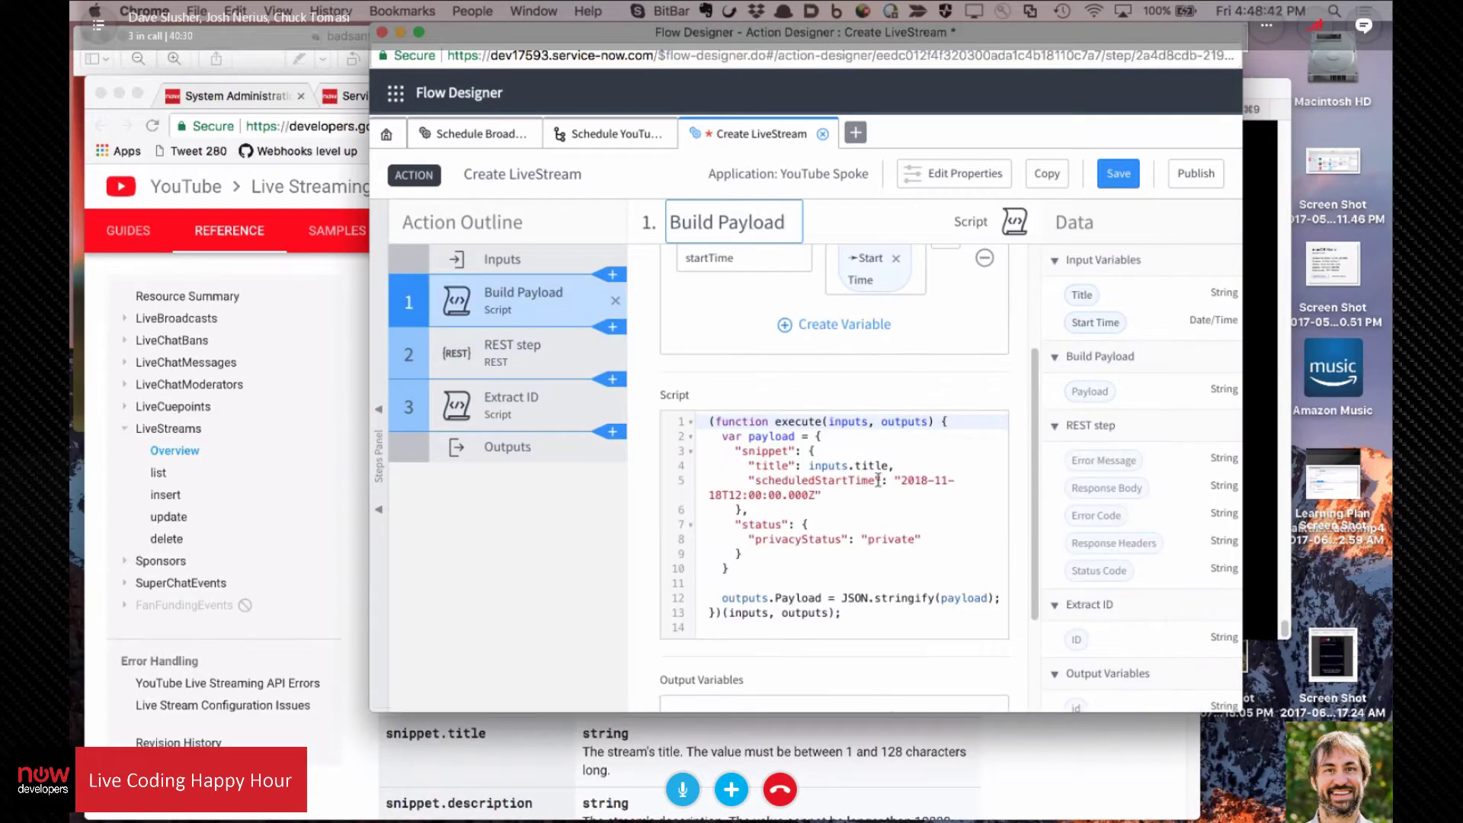
double_click(772, 527)
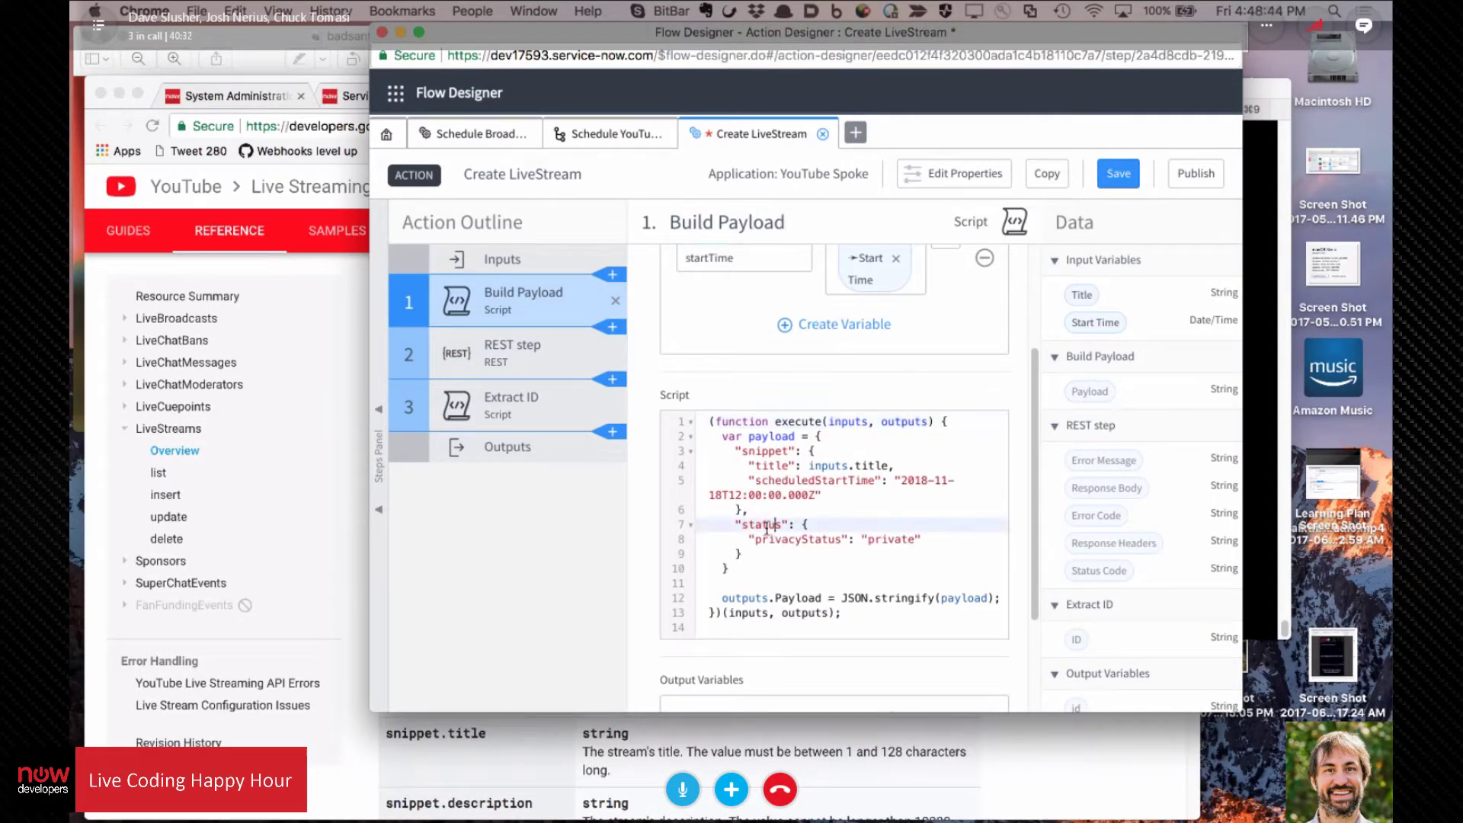
type("cdn")
Step: Check the cdn fields in the LiveStreams JSON resource representation and the list of supported methods in the API overview
left_click(816, 795)
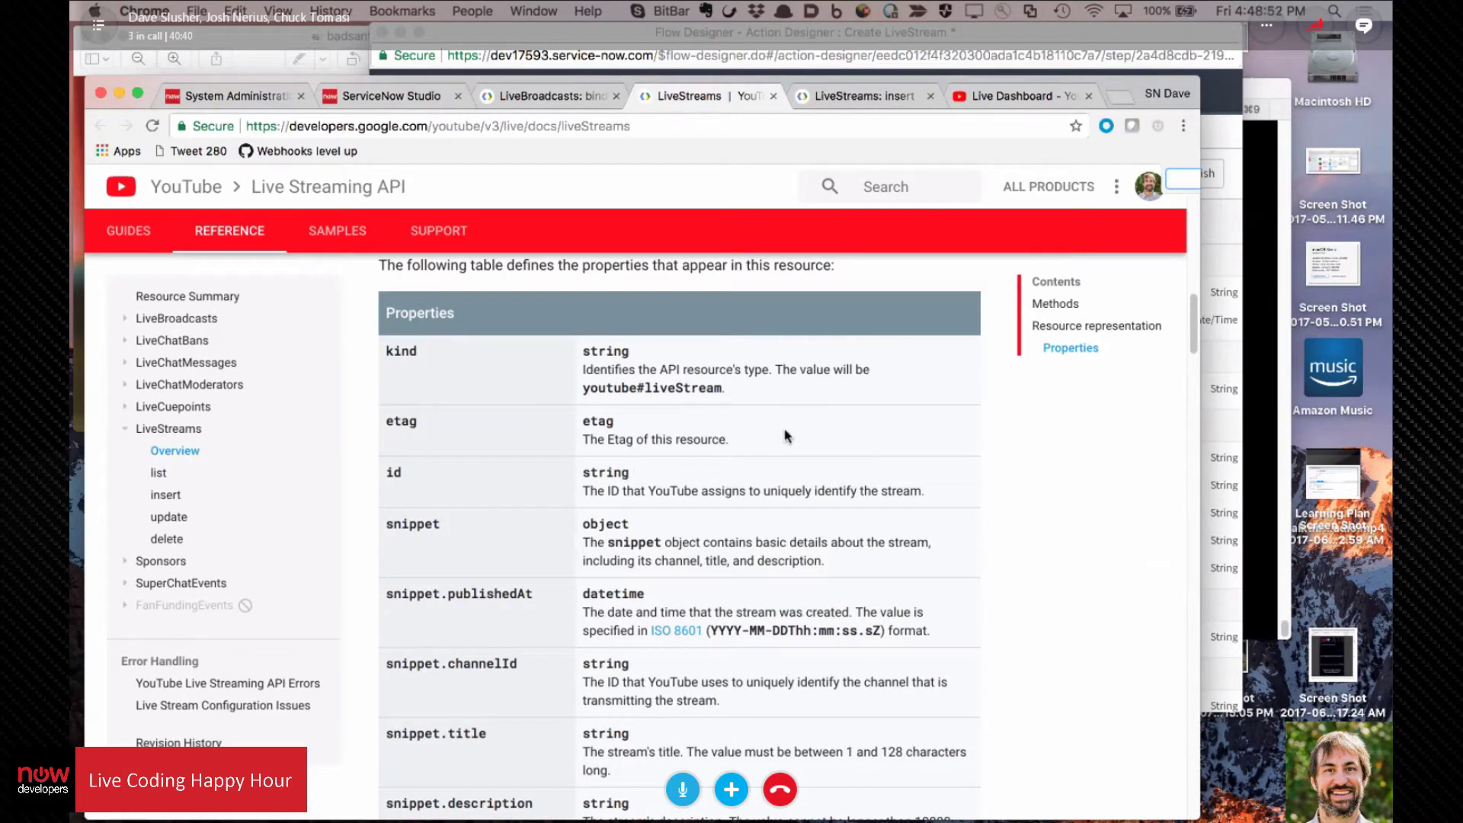
scroll(746, 436, "up", 5)
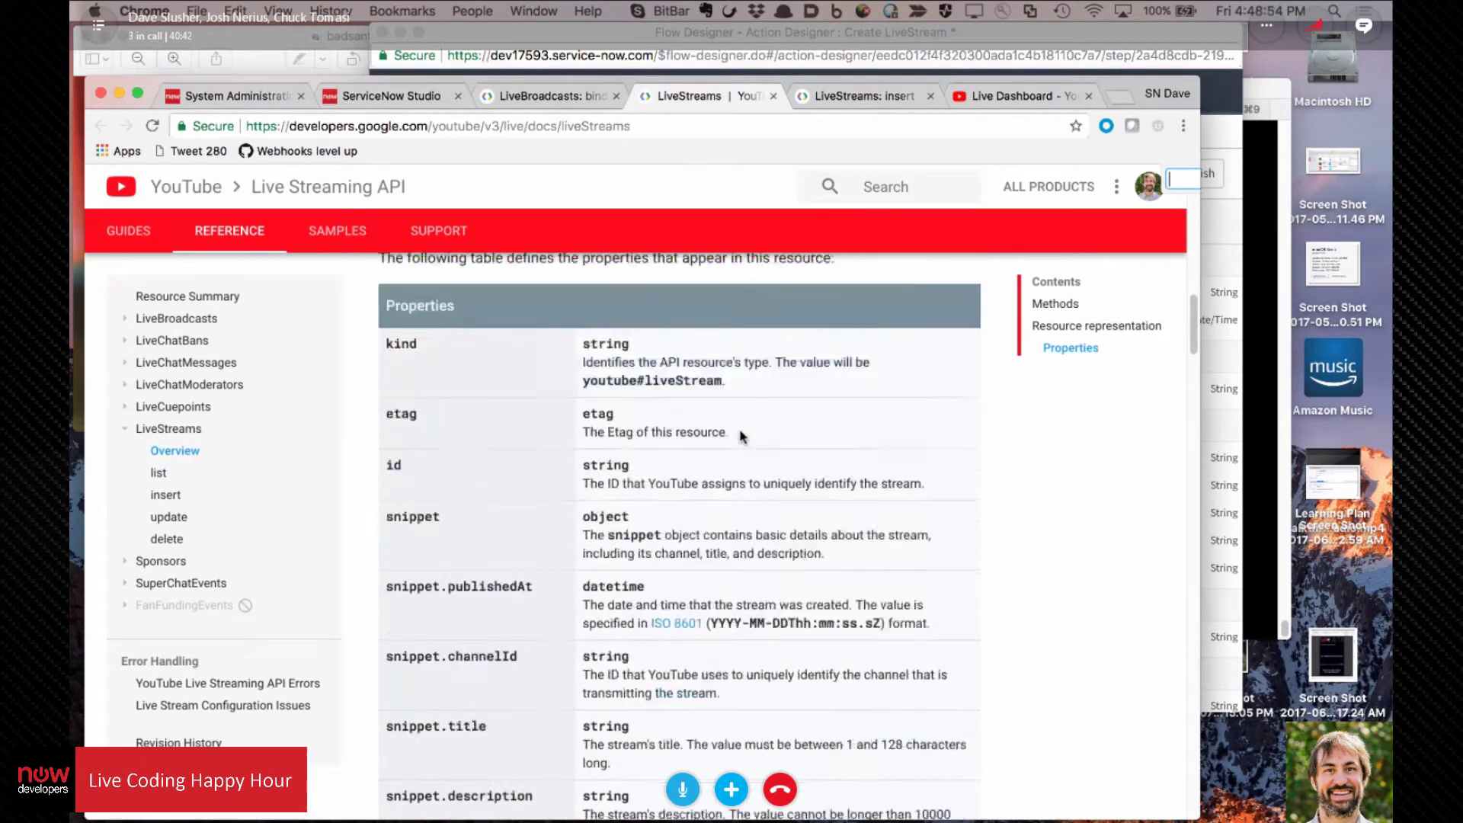
scroll(792, 478, "up", 5)
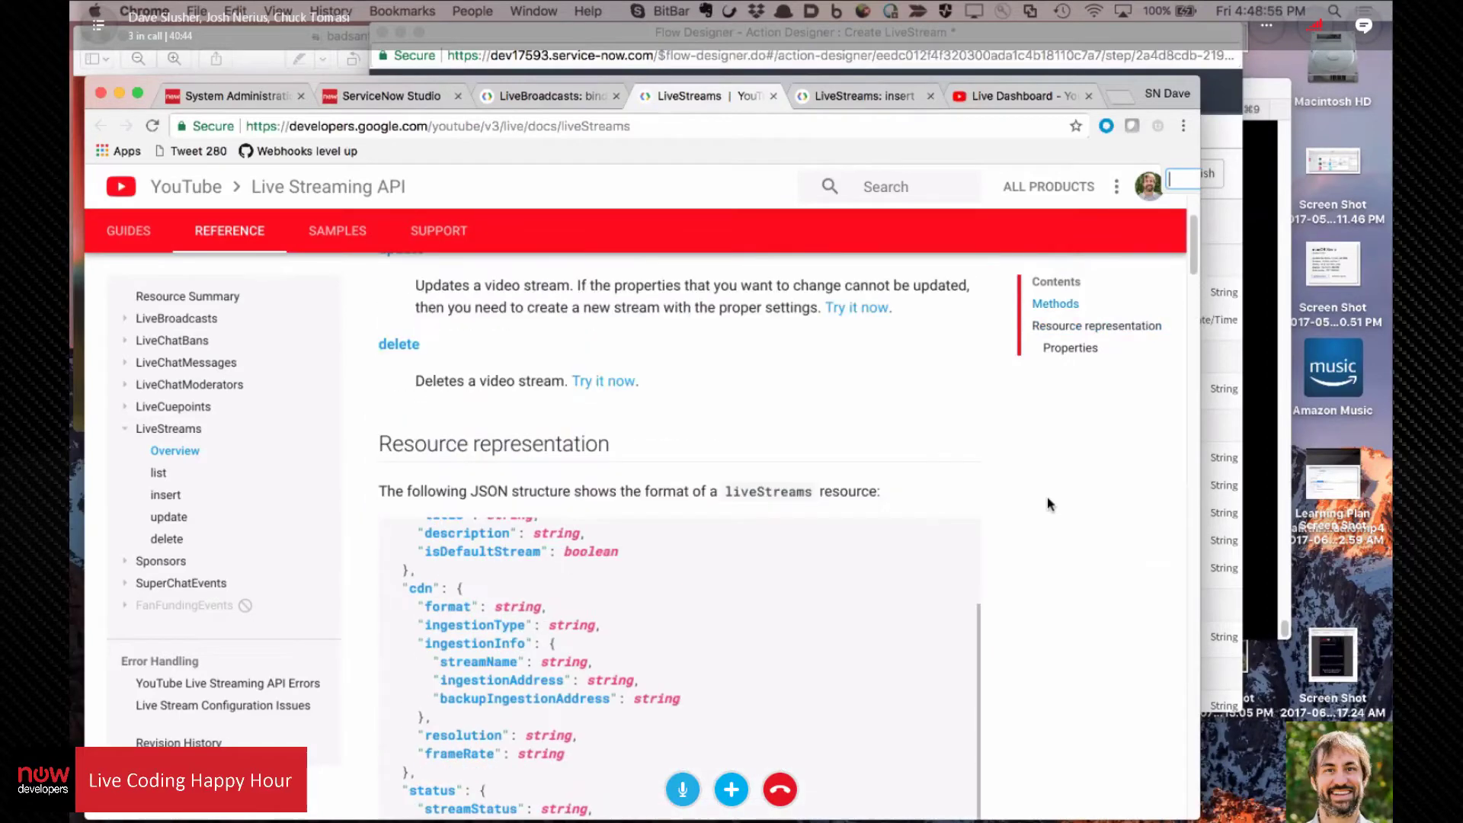
scroll(755, 592, "up", 10)
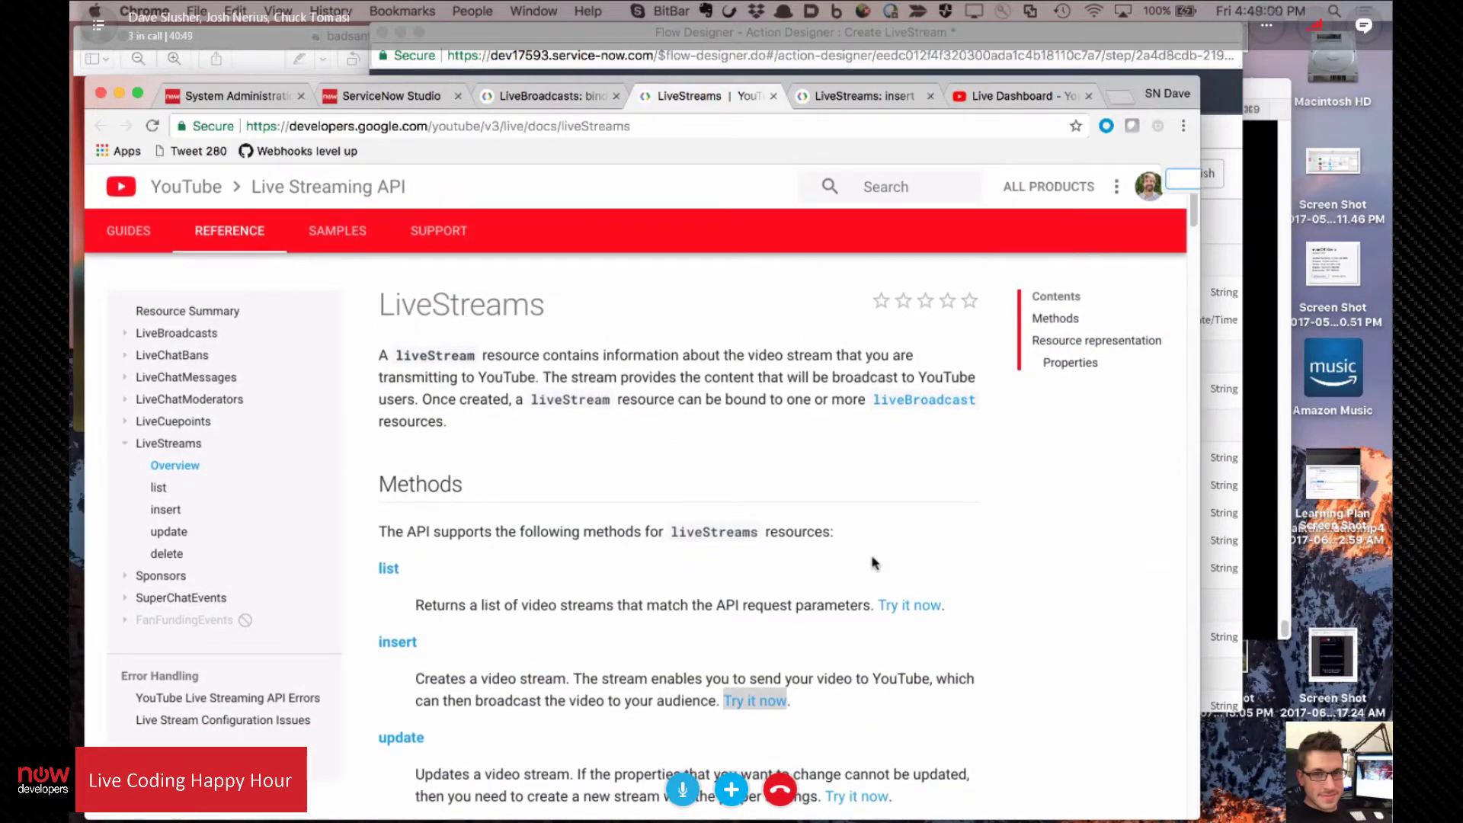
Step: In the API explorer for the LiveStreams insert method, add a snippet object with an empty title to the request body
left_click(871, 95)
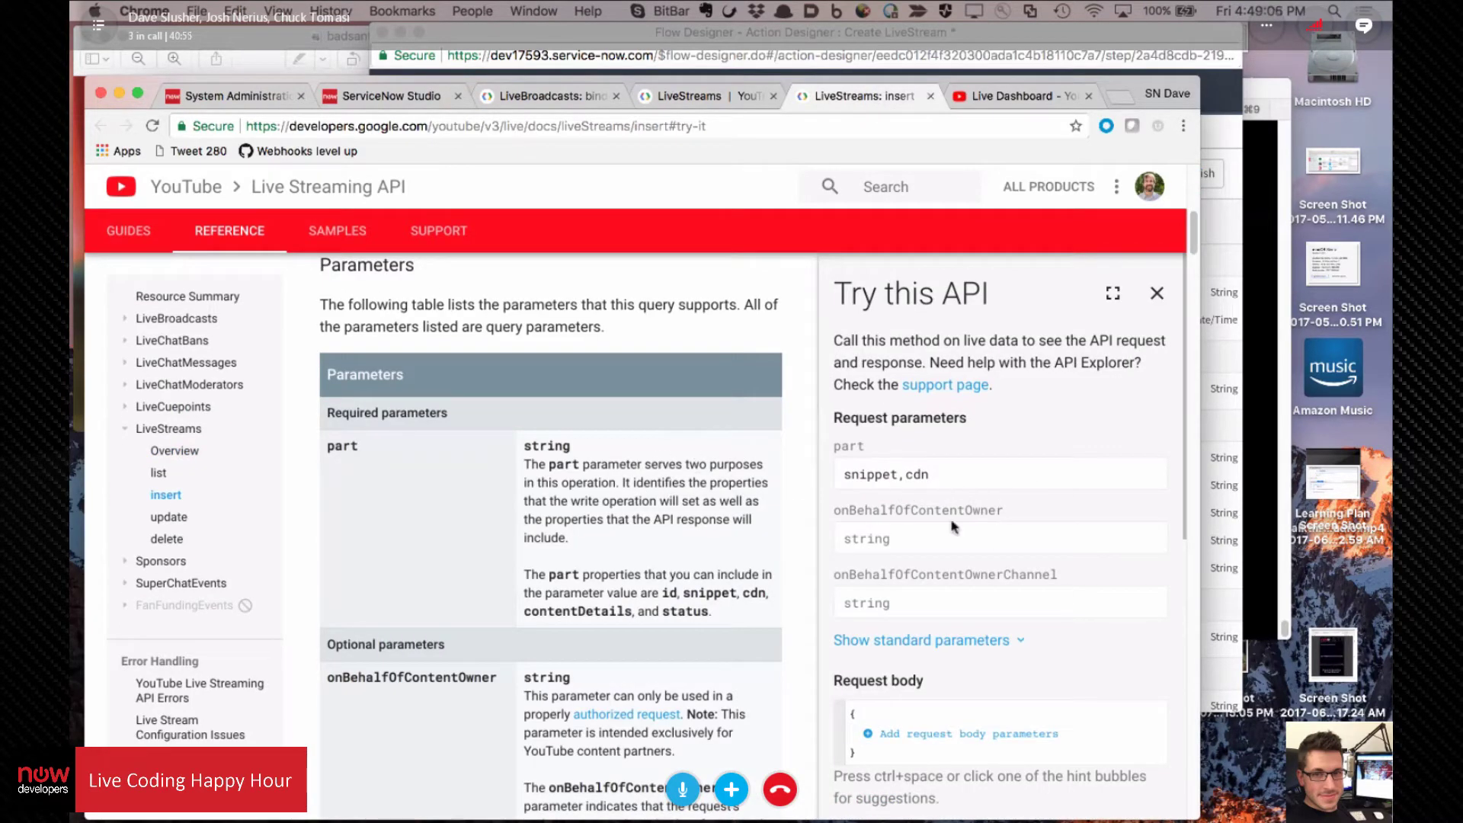
scroll(952, 526, "down", 1)
key("ctrl+space")
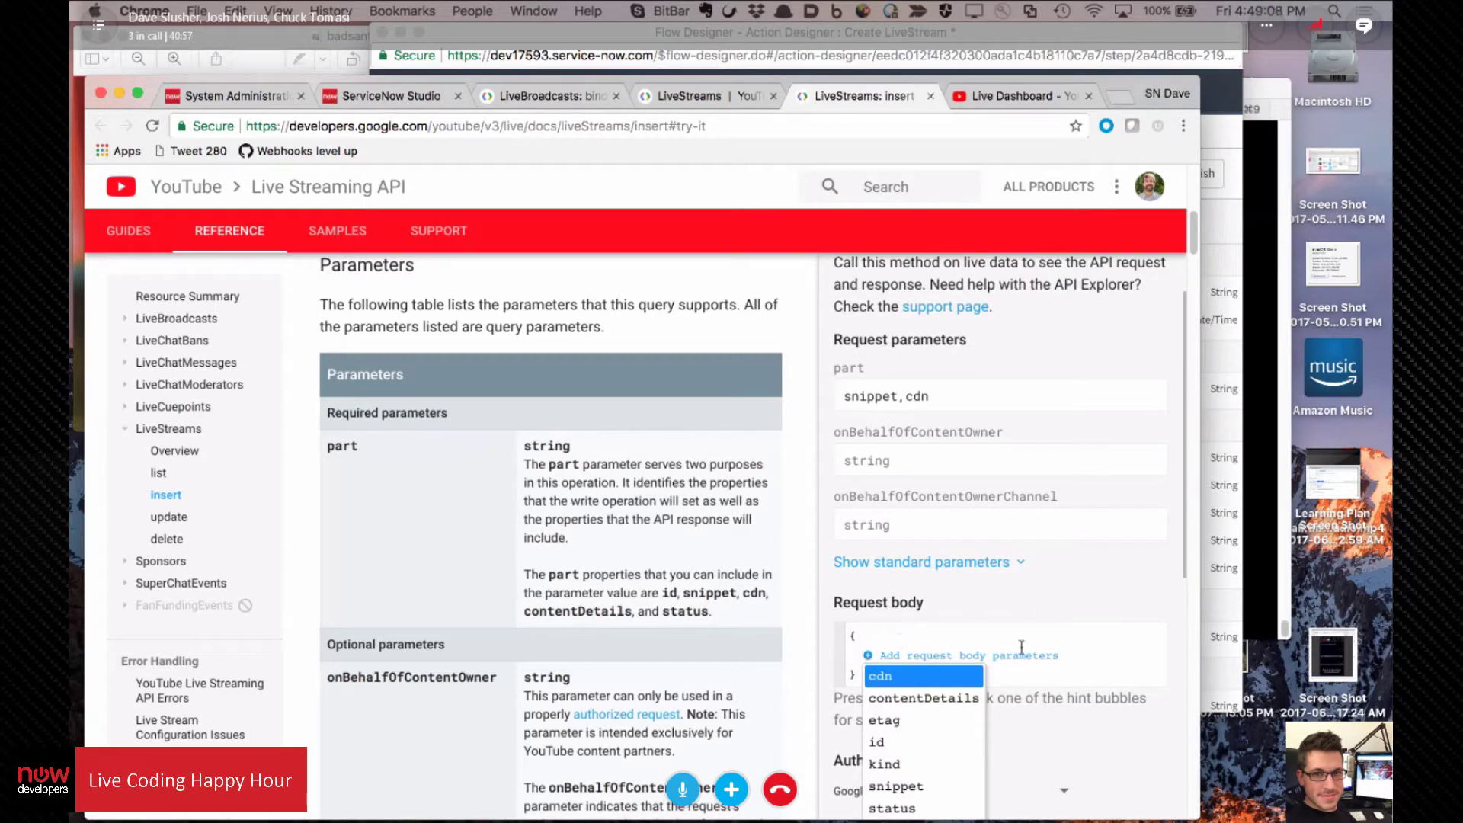
scroll(990, 615, "down", 1)
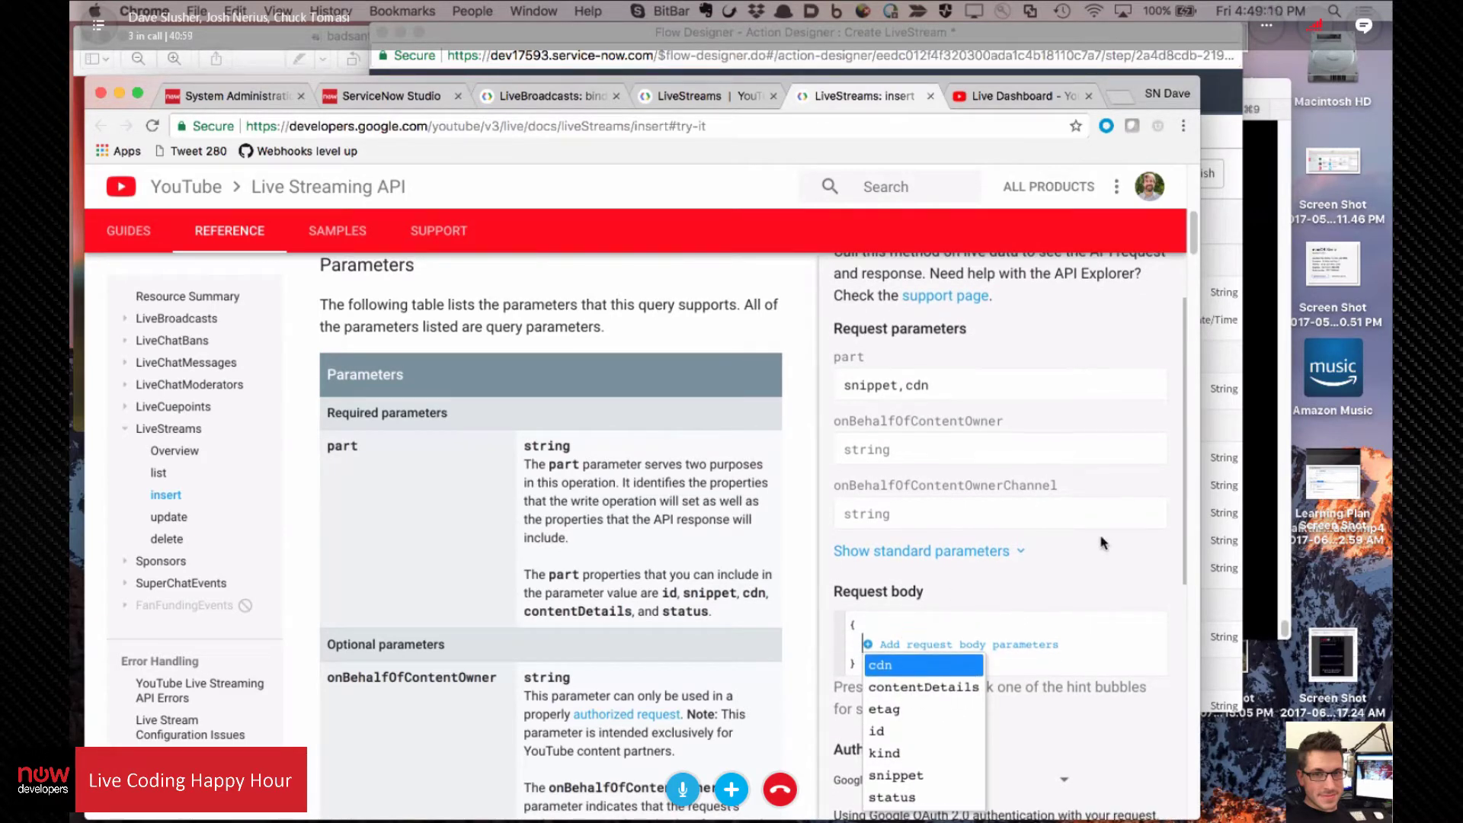
scroll(1102, 542, "down", 3)
left_click(898, 670)
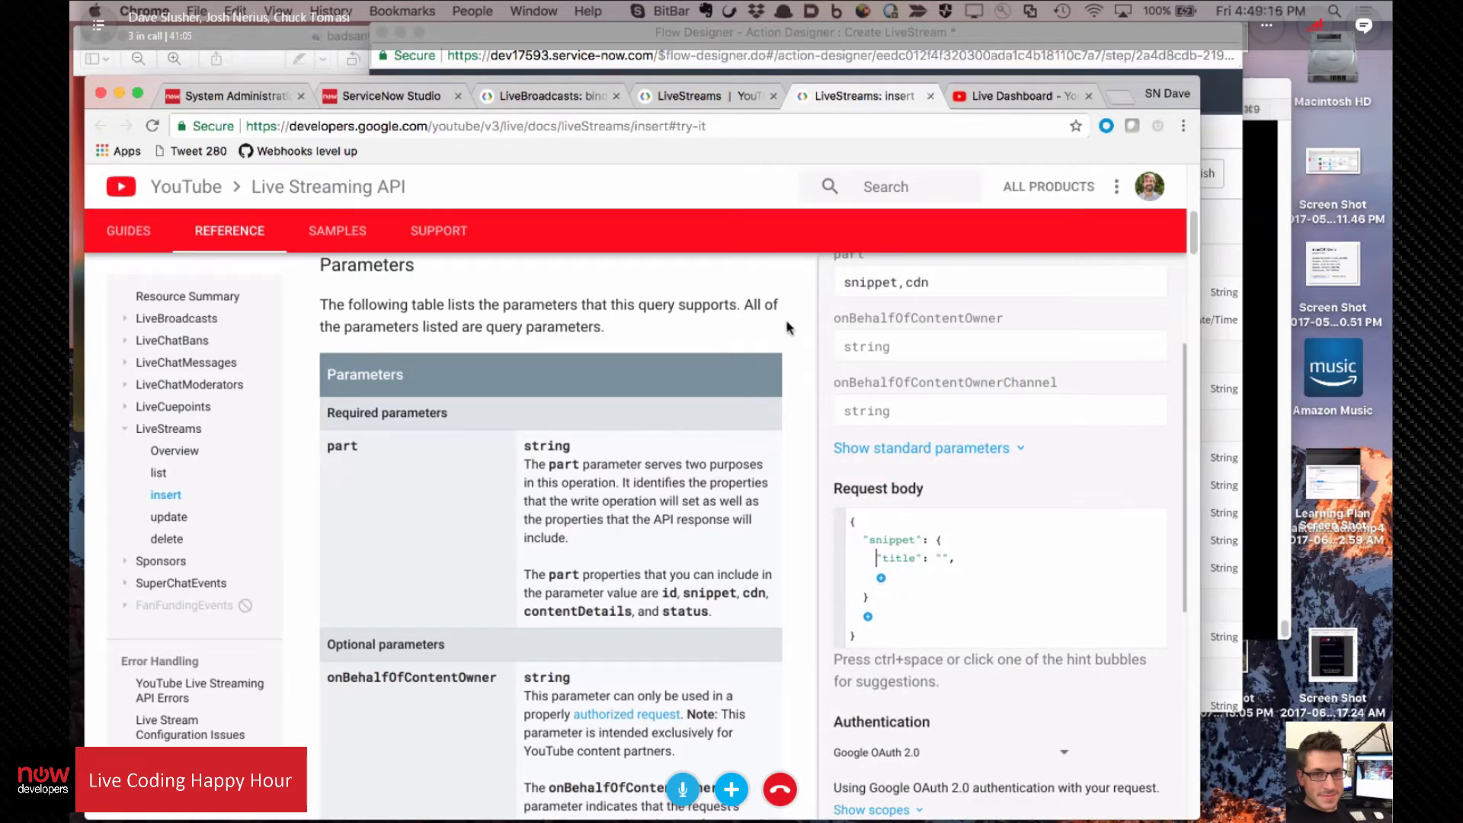
Step: Read the insert method's parameters and the request body section for the properties that must be specified
scroll(537, 514, "down", 5)
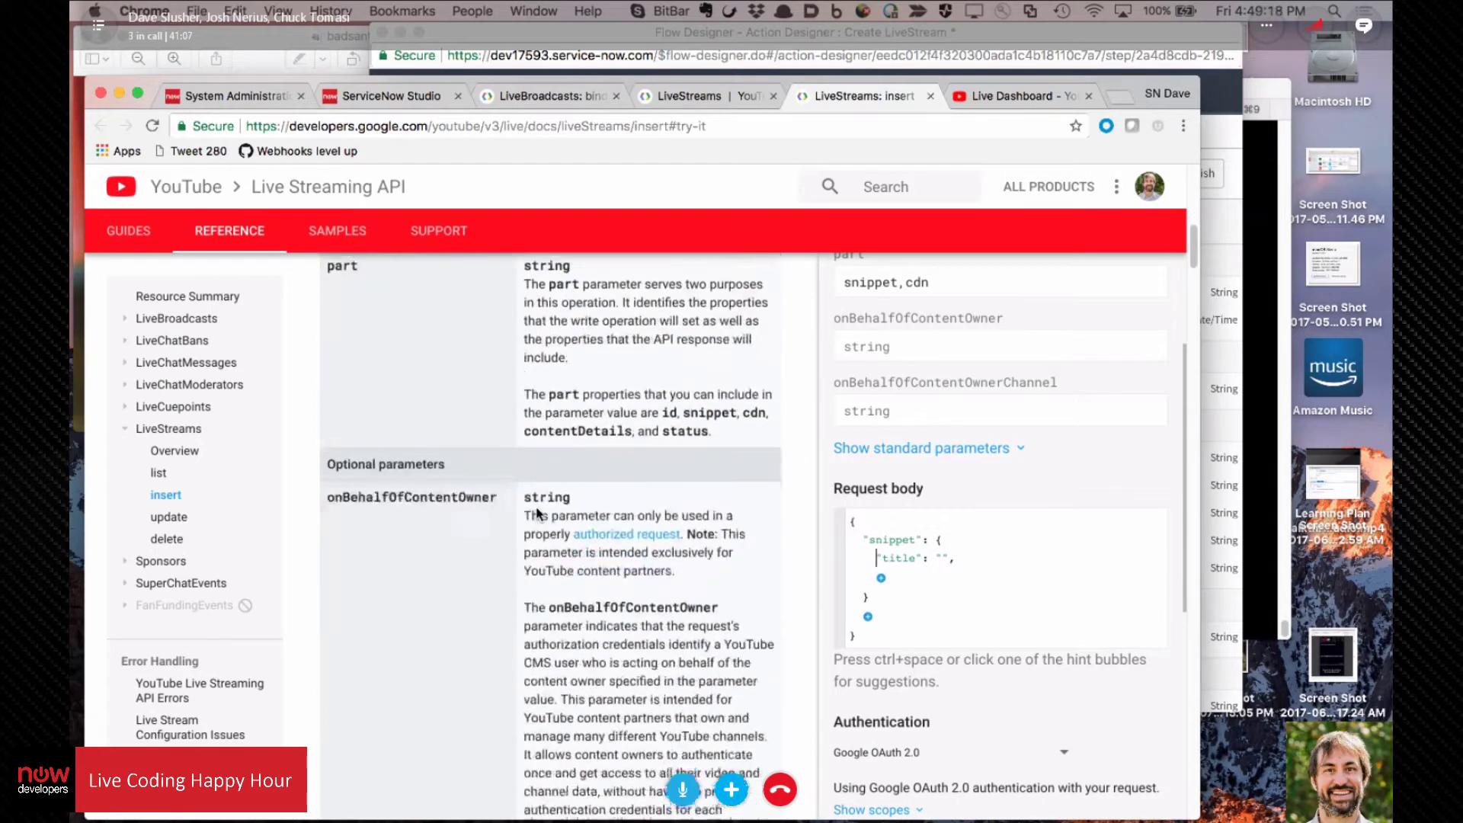
scroll(537, 514, "down", 5)
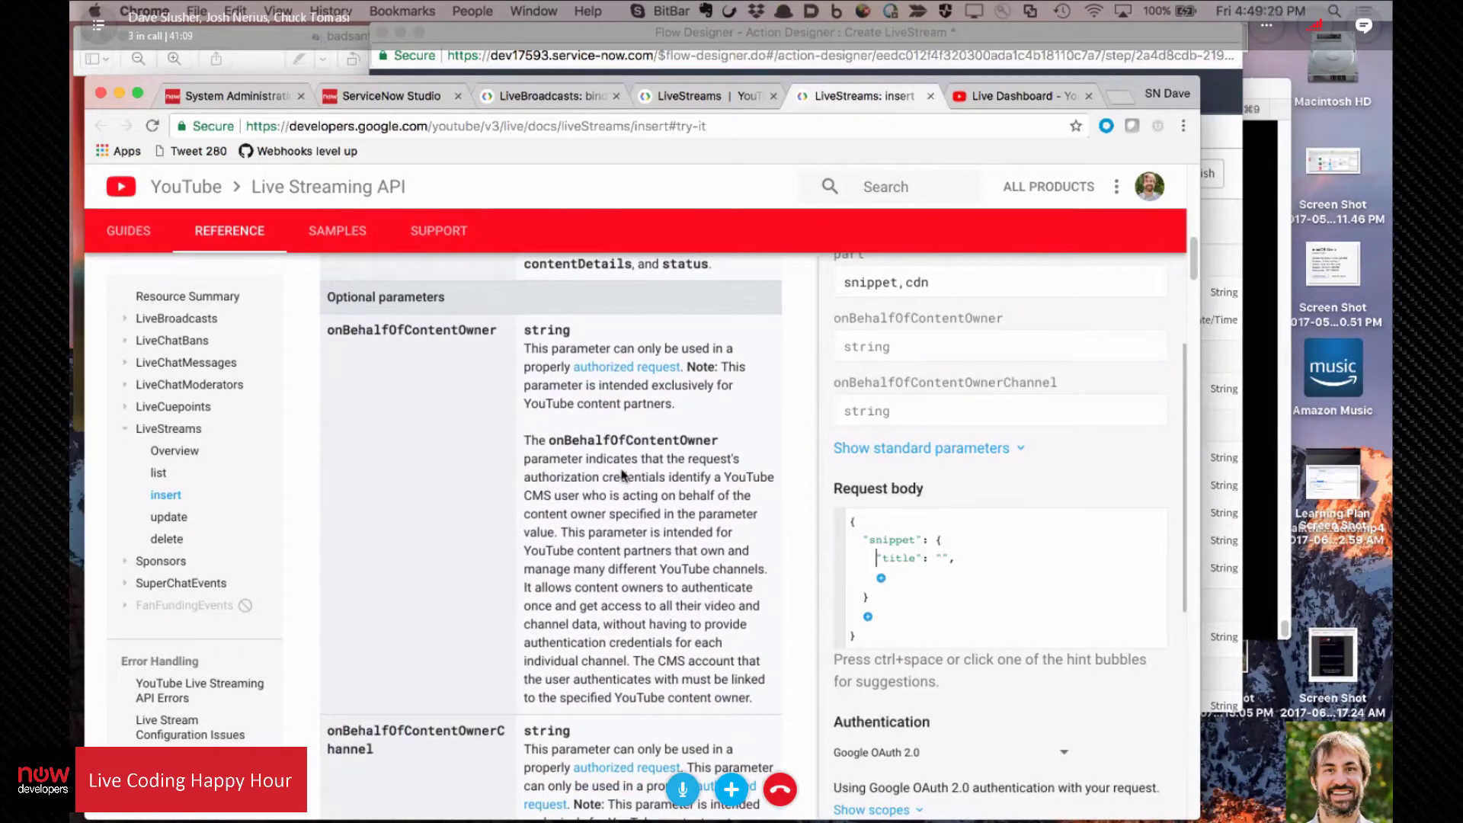
scroll(566, 557, "up", 10)
scroll(565, 561, "down", 20)
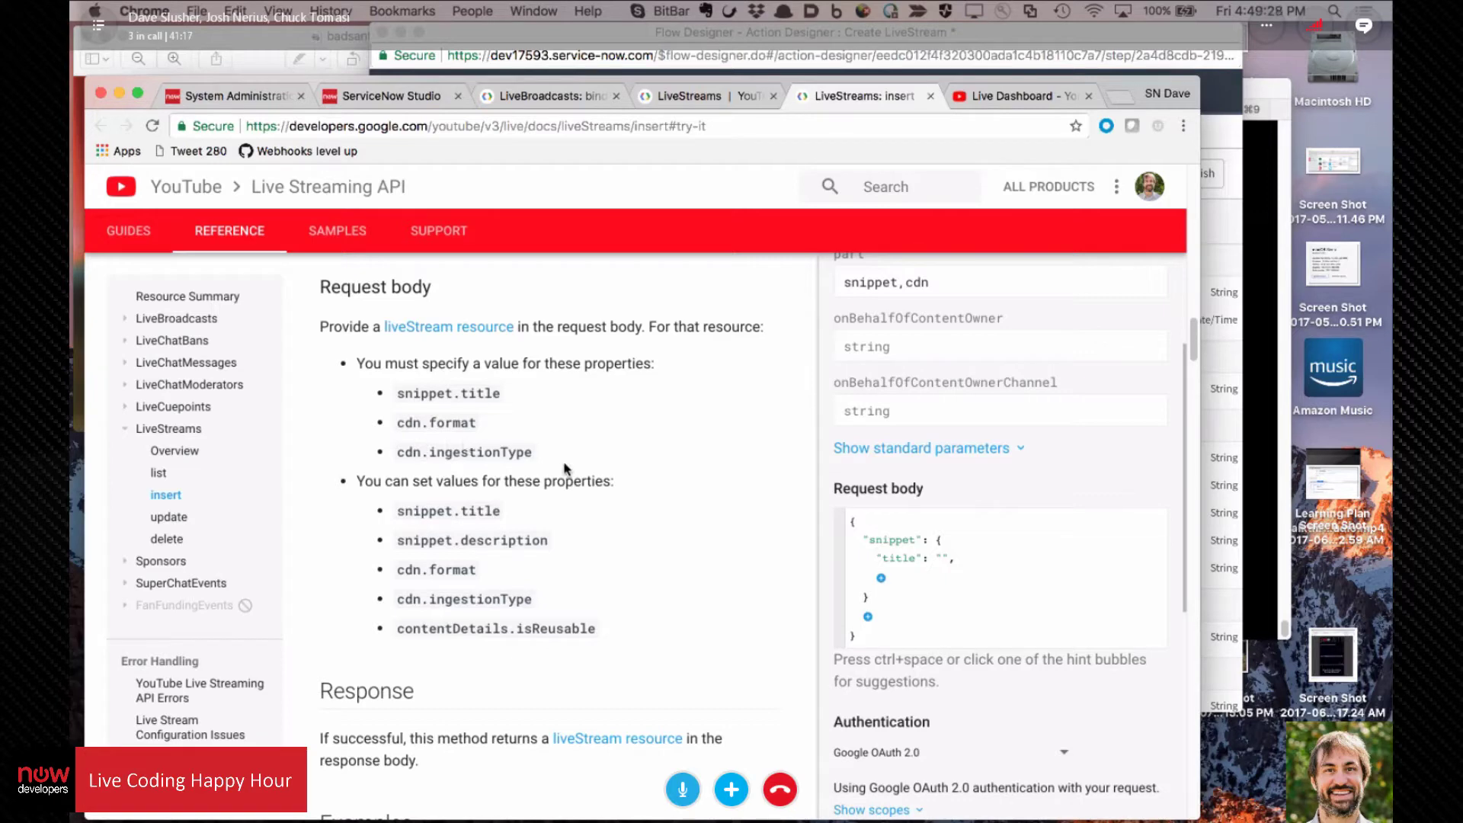
left_click(692, 102)
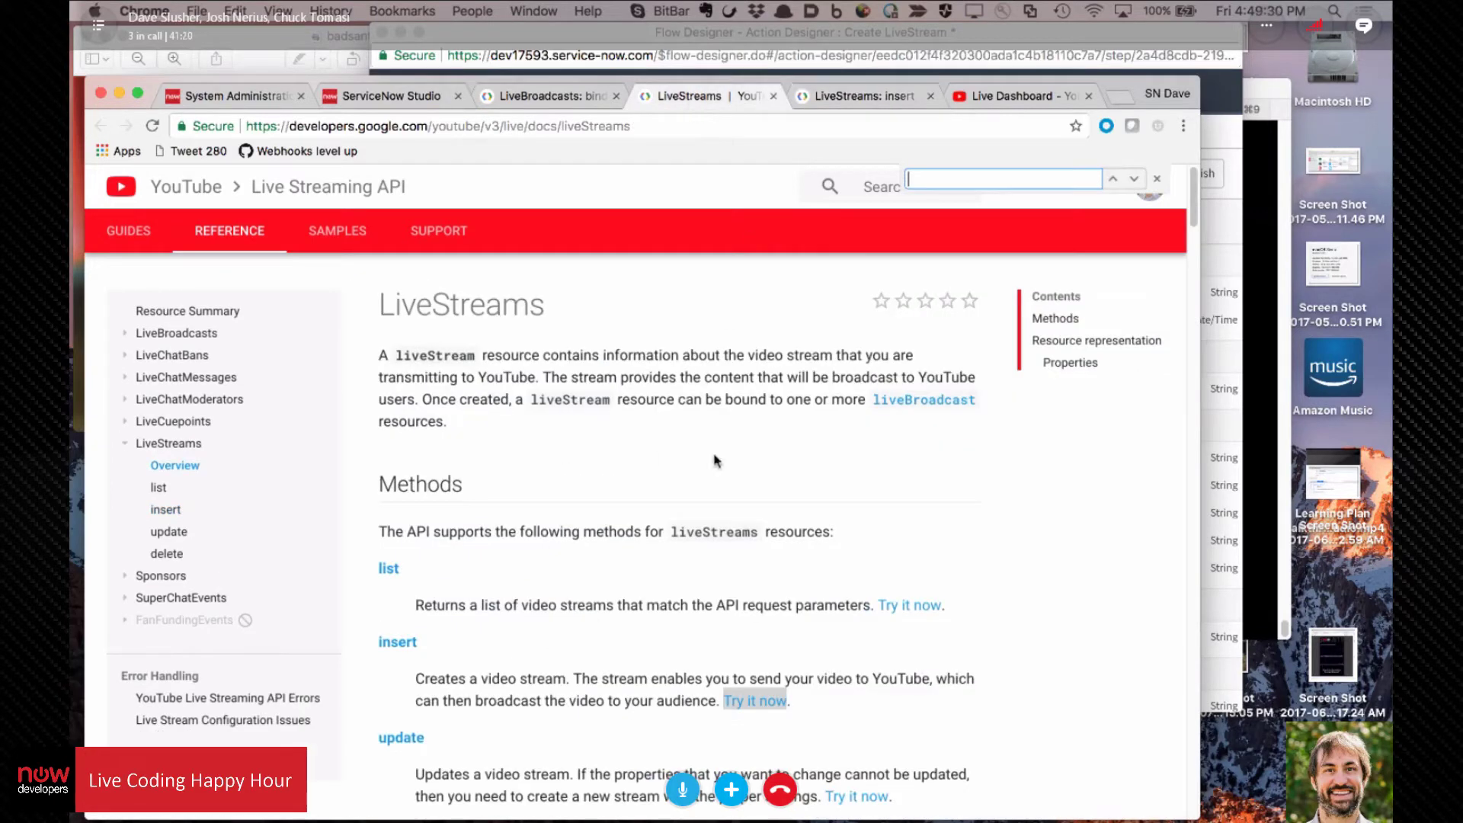
left_click(876, 97)
Step: Place the Flow Designer window beside the API documentation and rename the "privacyStatus" key inside "cdn" to "format"
left_click(991, 34)
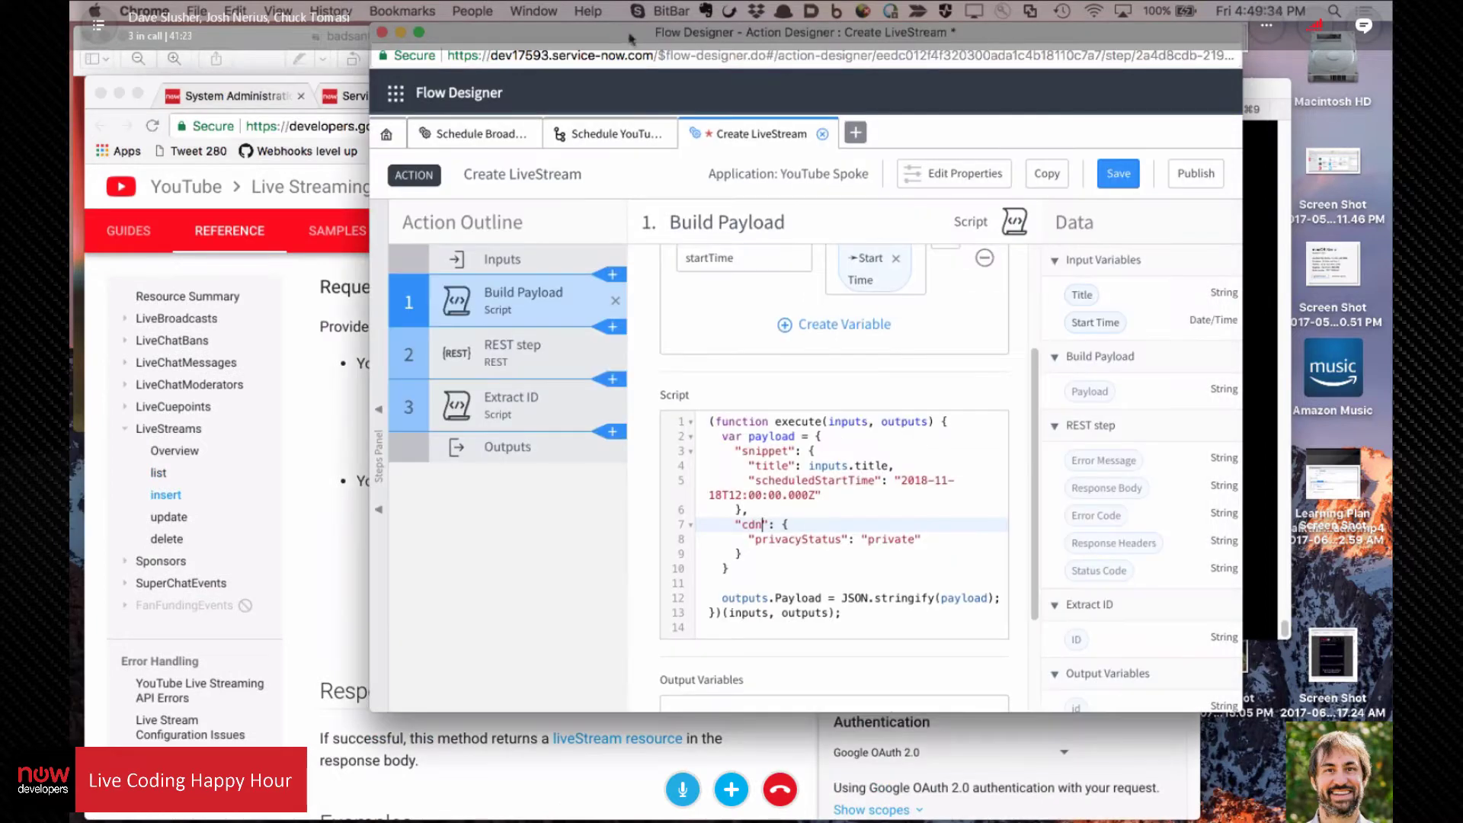
left_click_drag(630, 38, 816, 40)
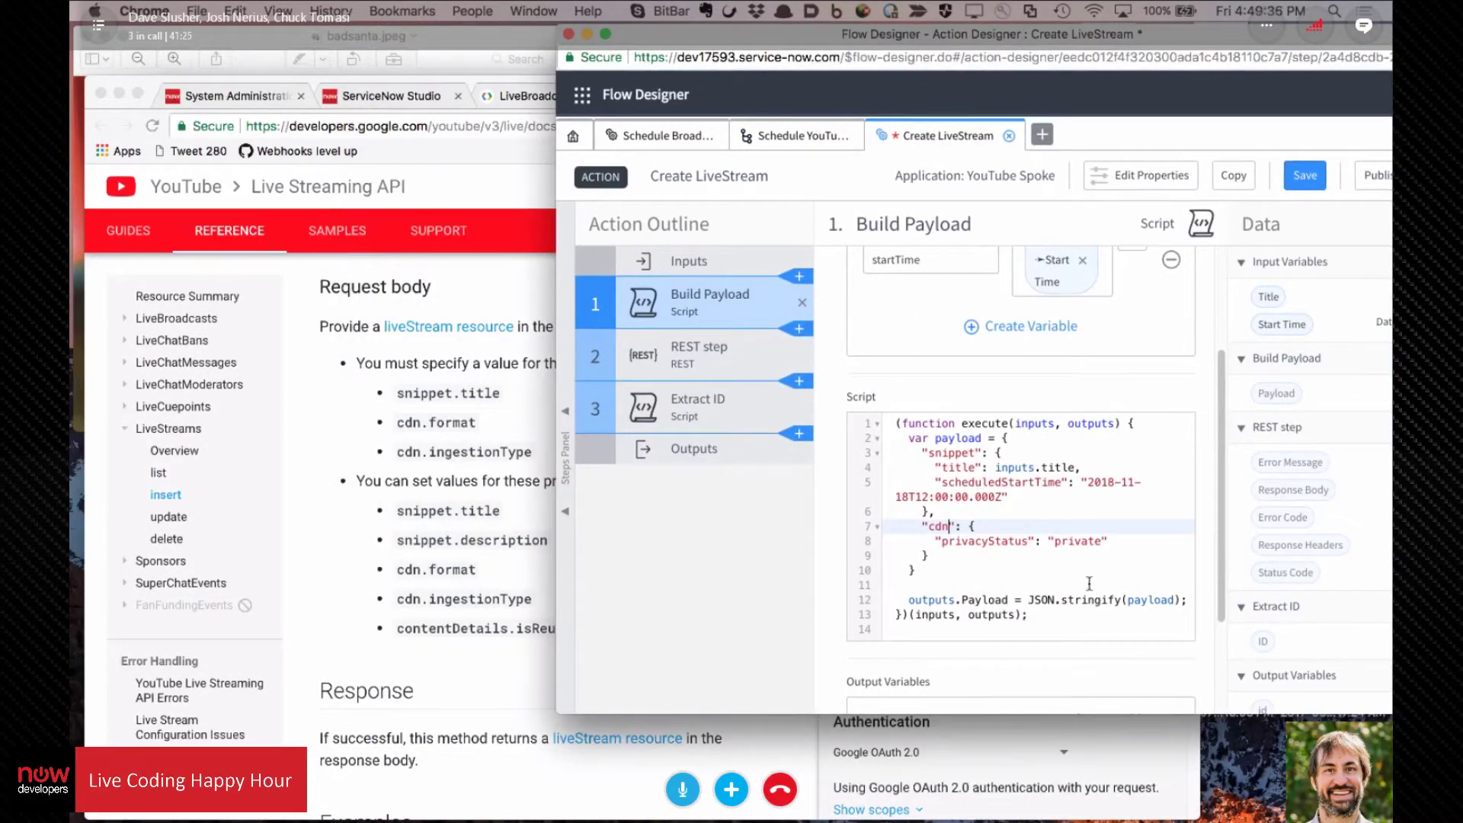
double_click(981, 542)
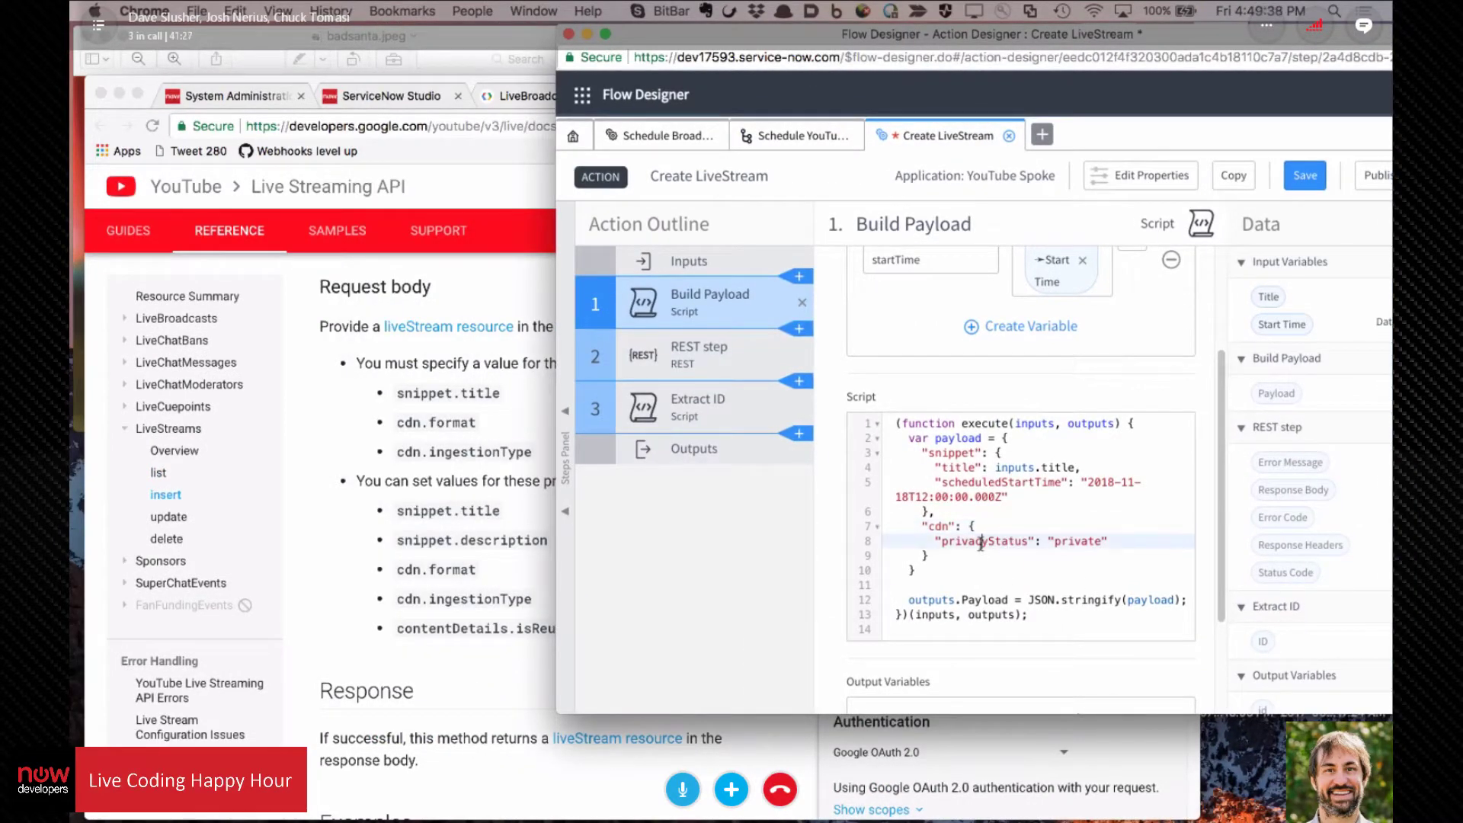
type("format")
type("t")
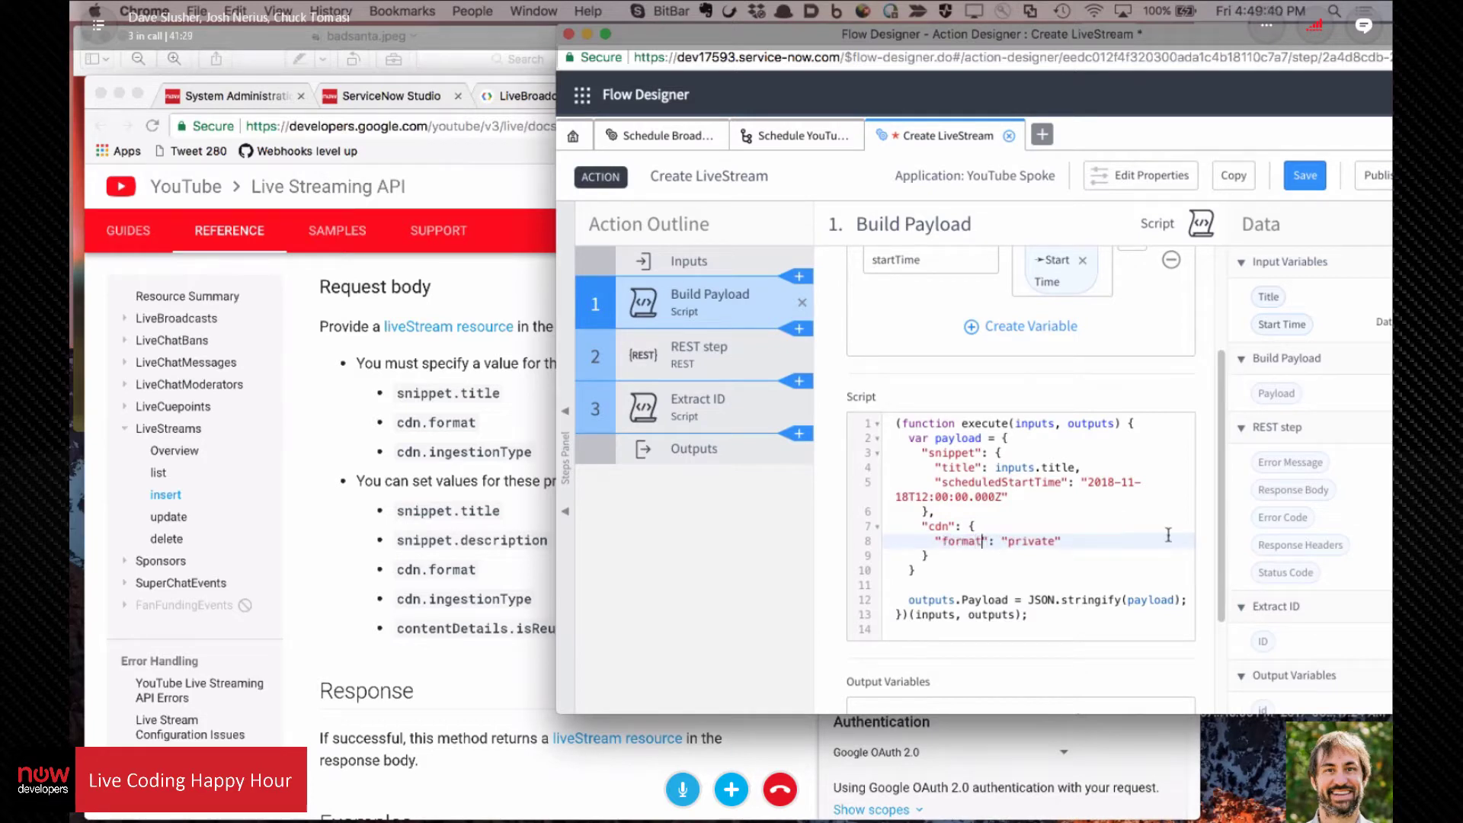
Step: Add an "ingestionType" property with an empty string value below "format" in the cdn object, copying its name from the documentation
type(",")
key("Return")
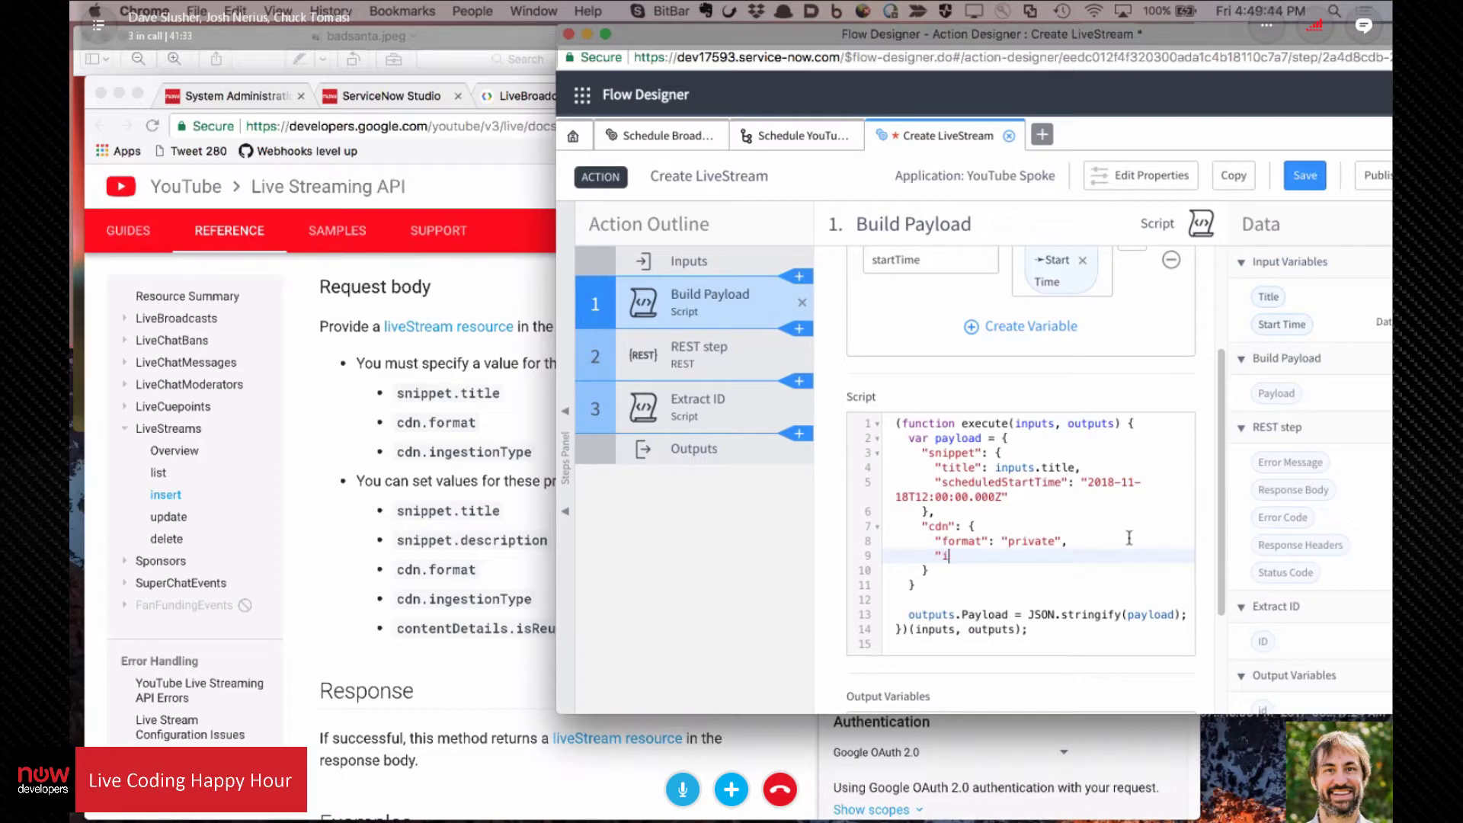
double_click(471, 449)
key("super+c")
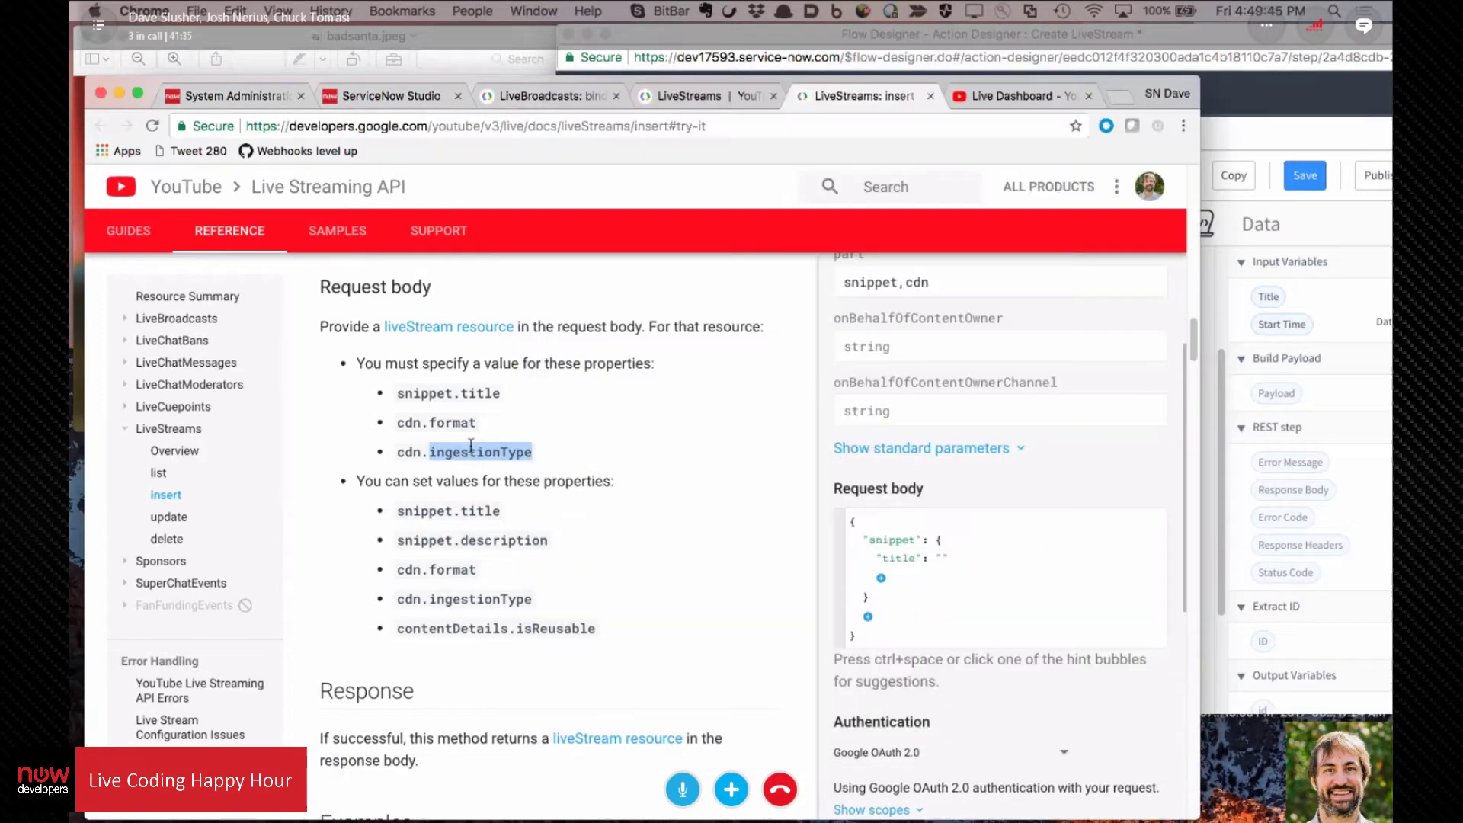
left_click(1209, 460)
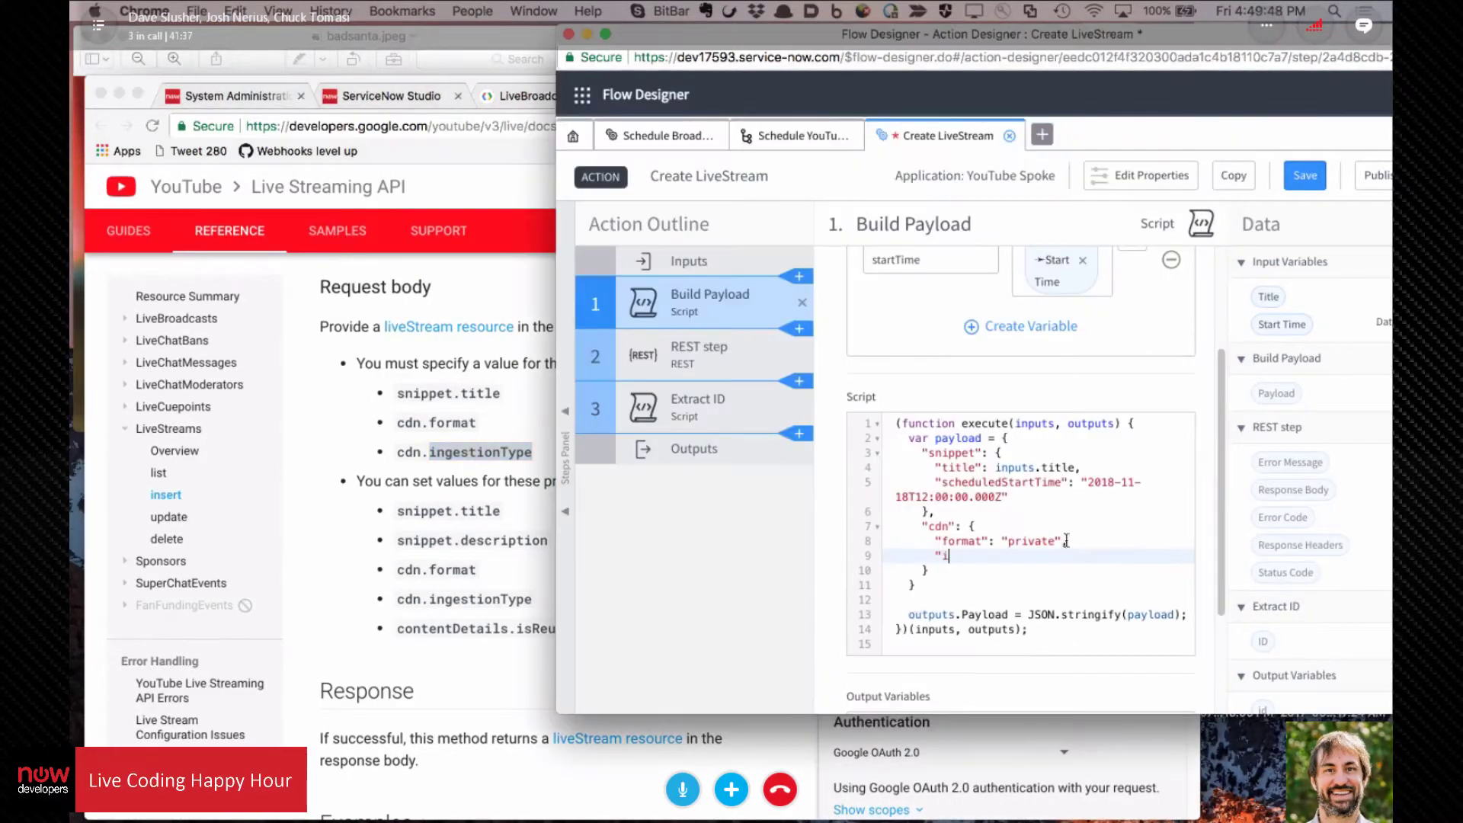
key("BackSpace")
key("super+v")
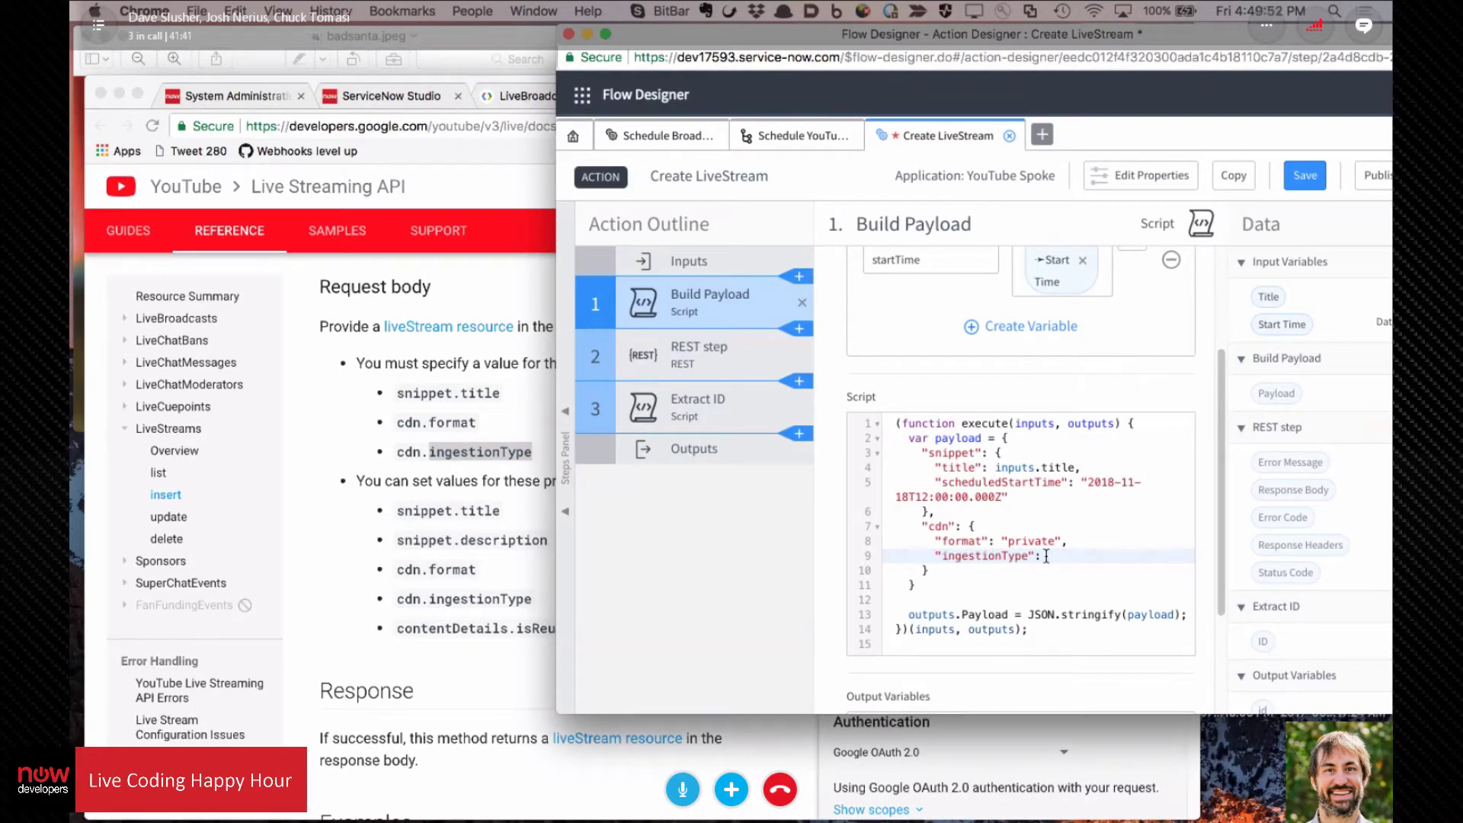
type(",")
Step: Delete the scheduledStartTime property from the snippet object and remove the trailing comma after inputs.title
left_click(1128, 471)
key("Right")
key("shift+Down")
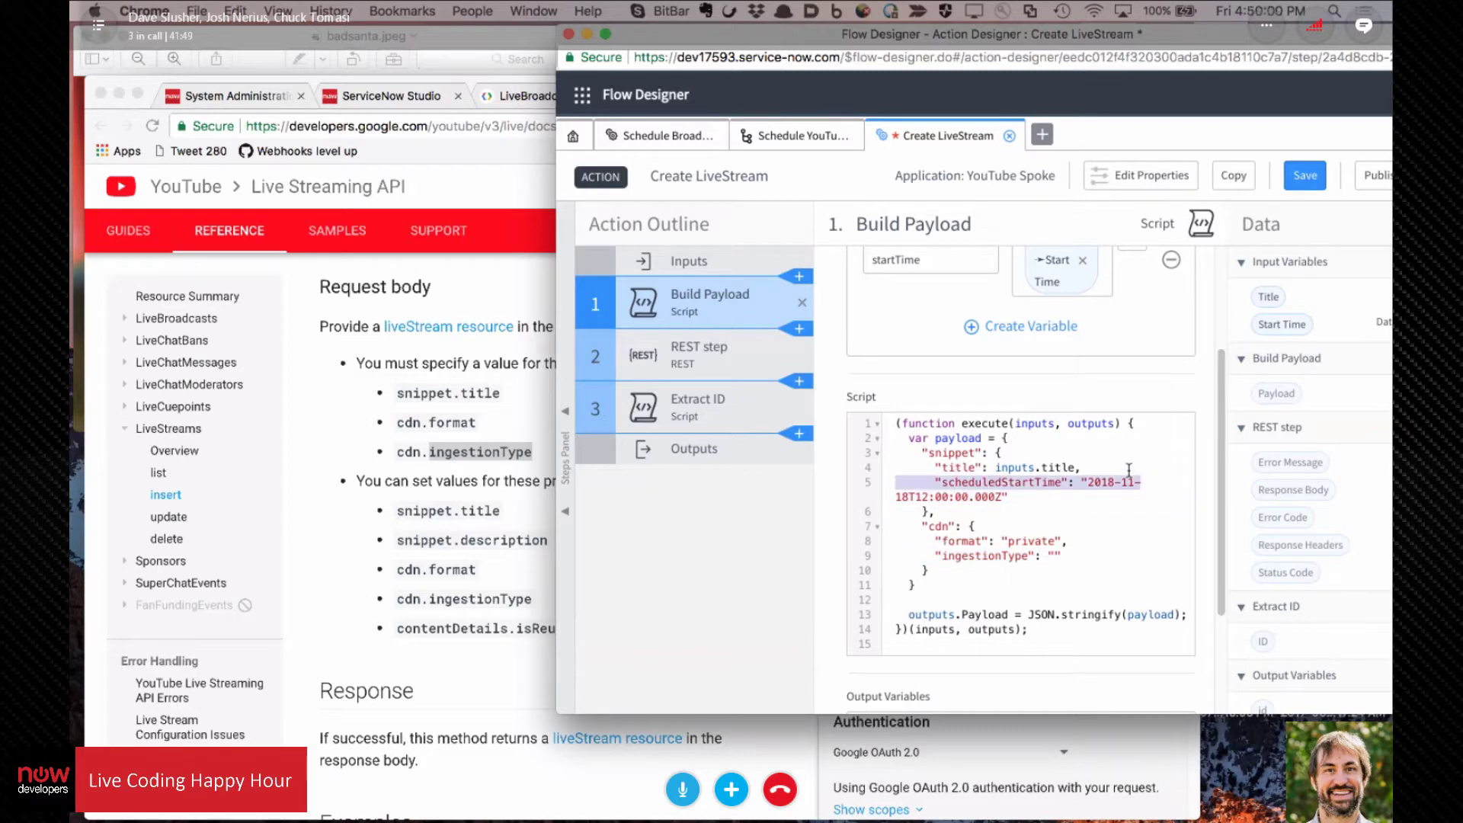
key("shift+Down")
key("shift+Left")
key("BackSpace")
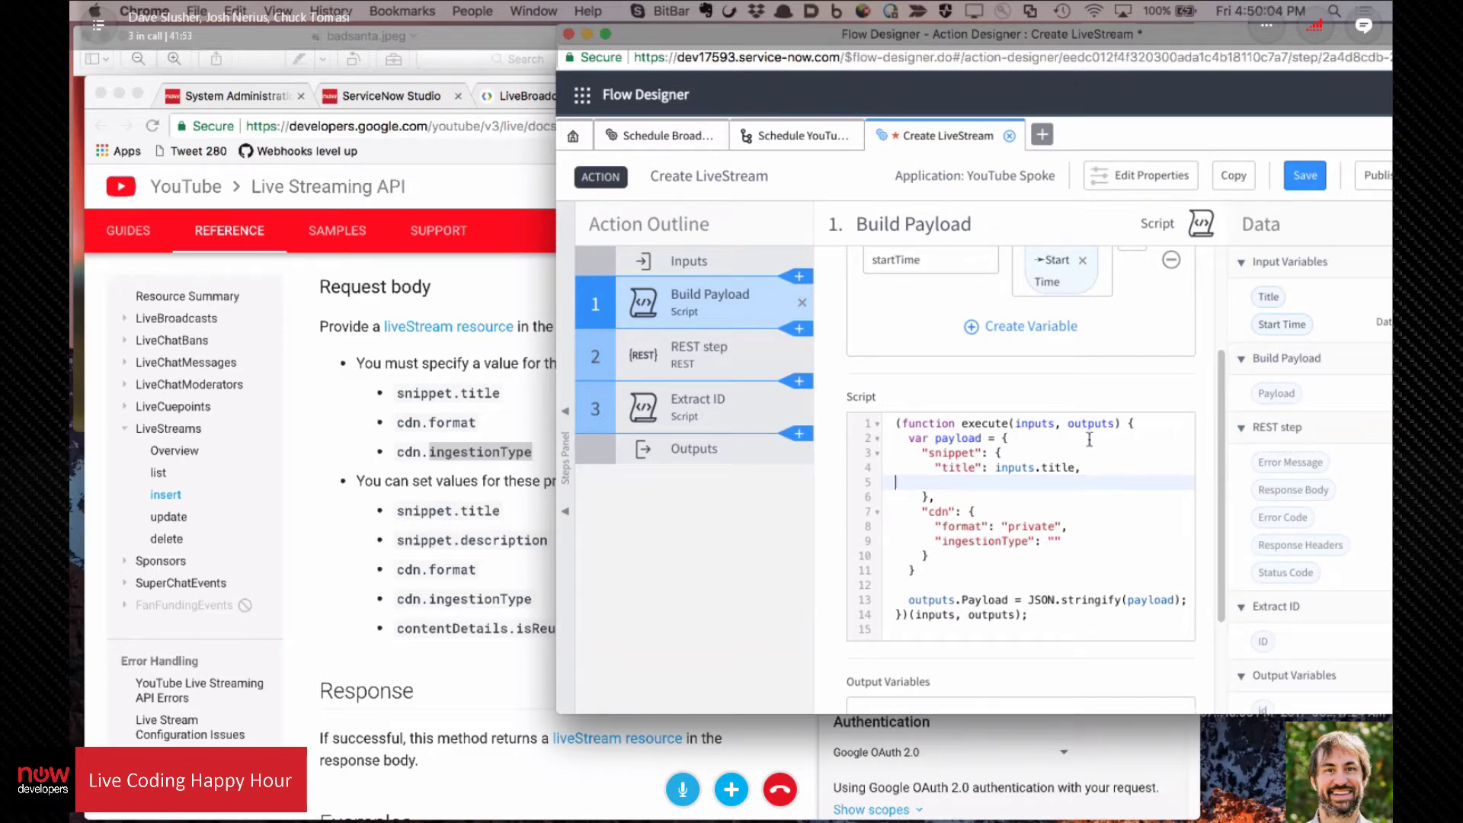
left_click(1093, 465)
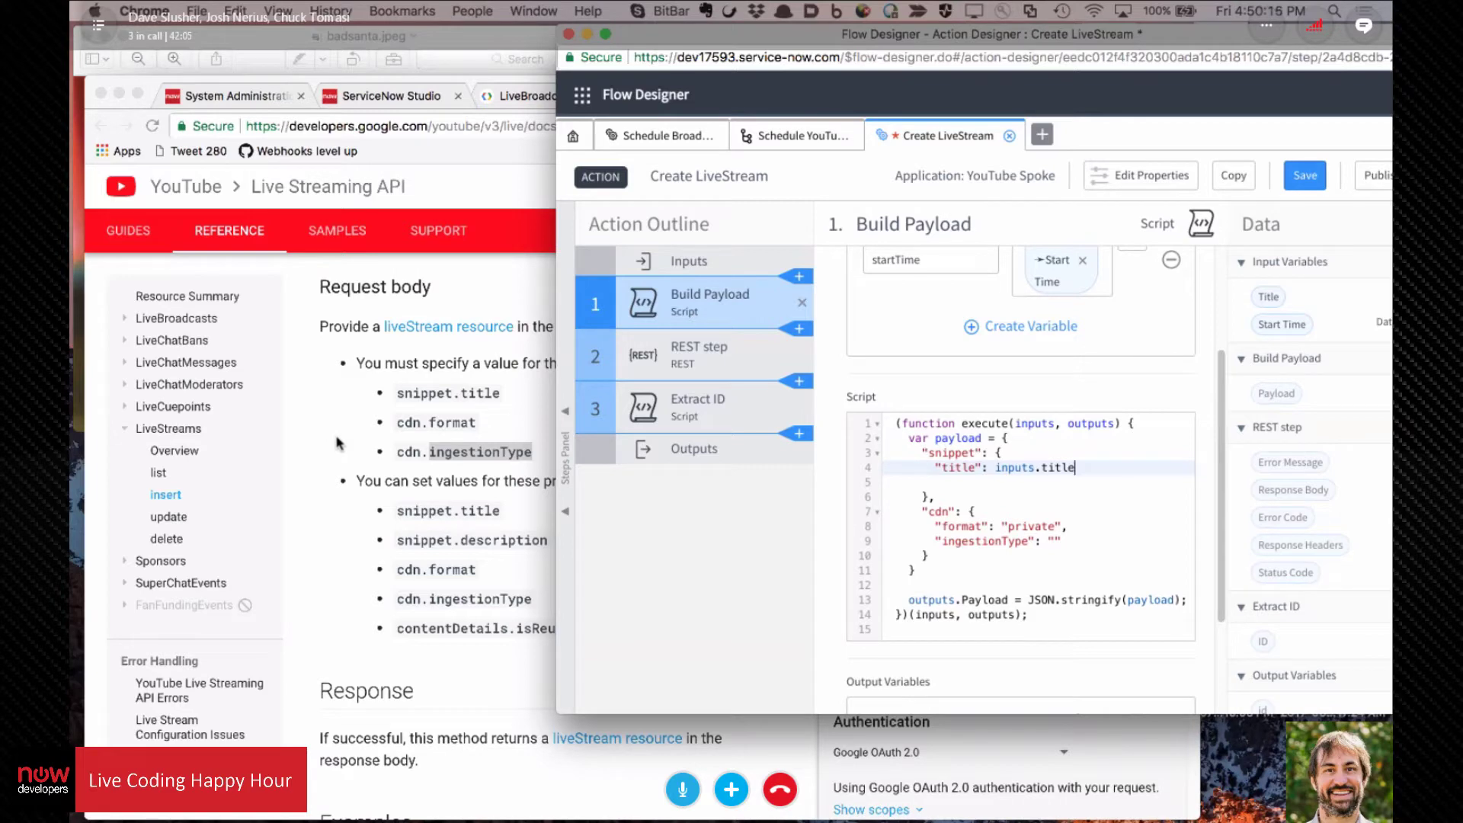
Step: Compare the payload script with the insert documentation, examining the request body properties, response section and Java example
left_click(352, 464)
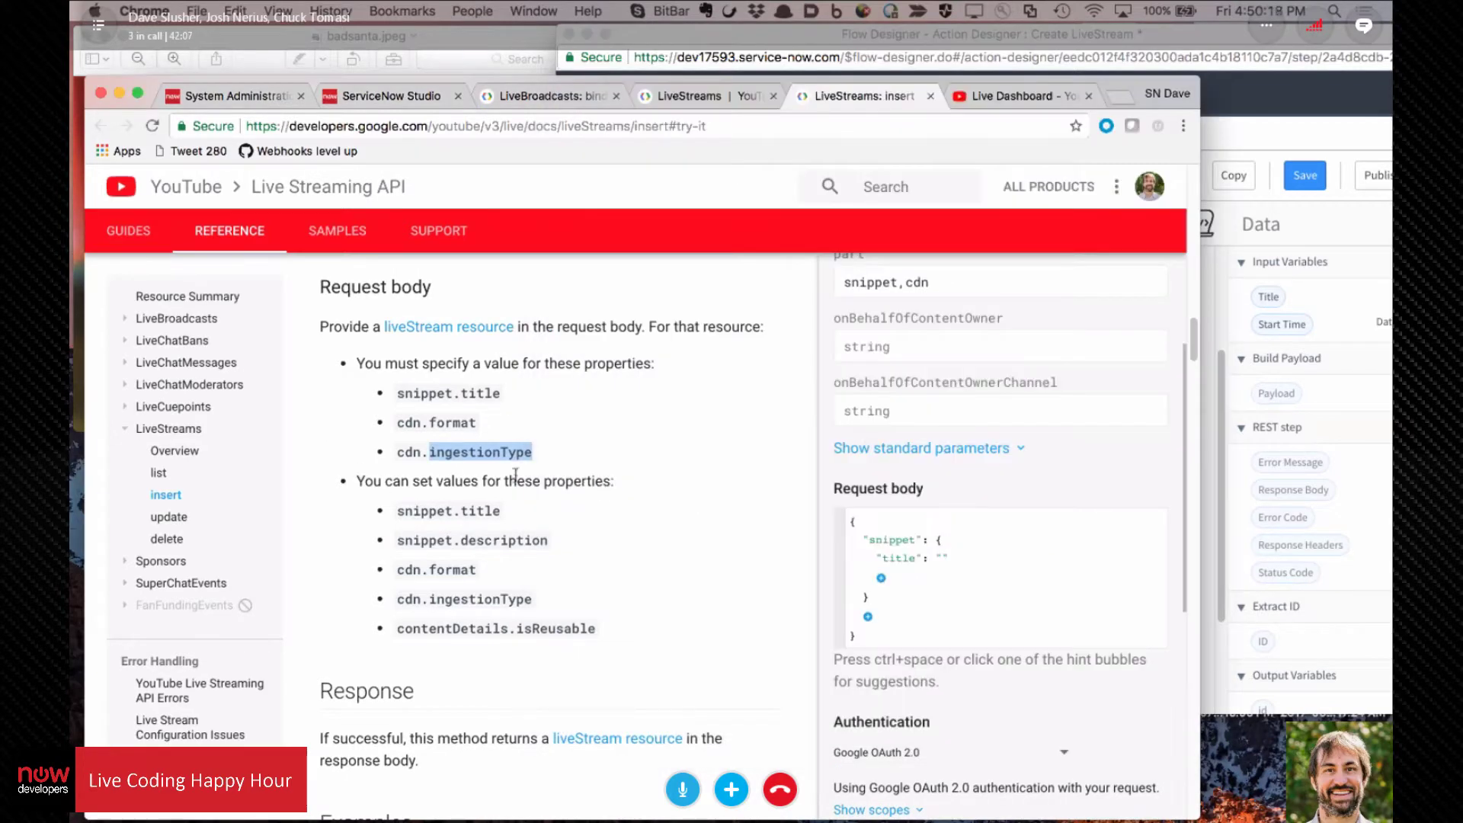
scroll(515, 476, "down", 7)
scroll(516, 481, "up", 3)
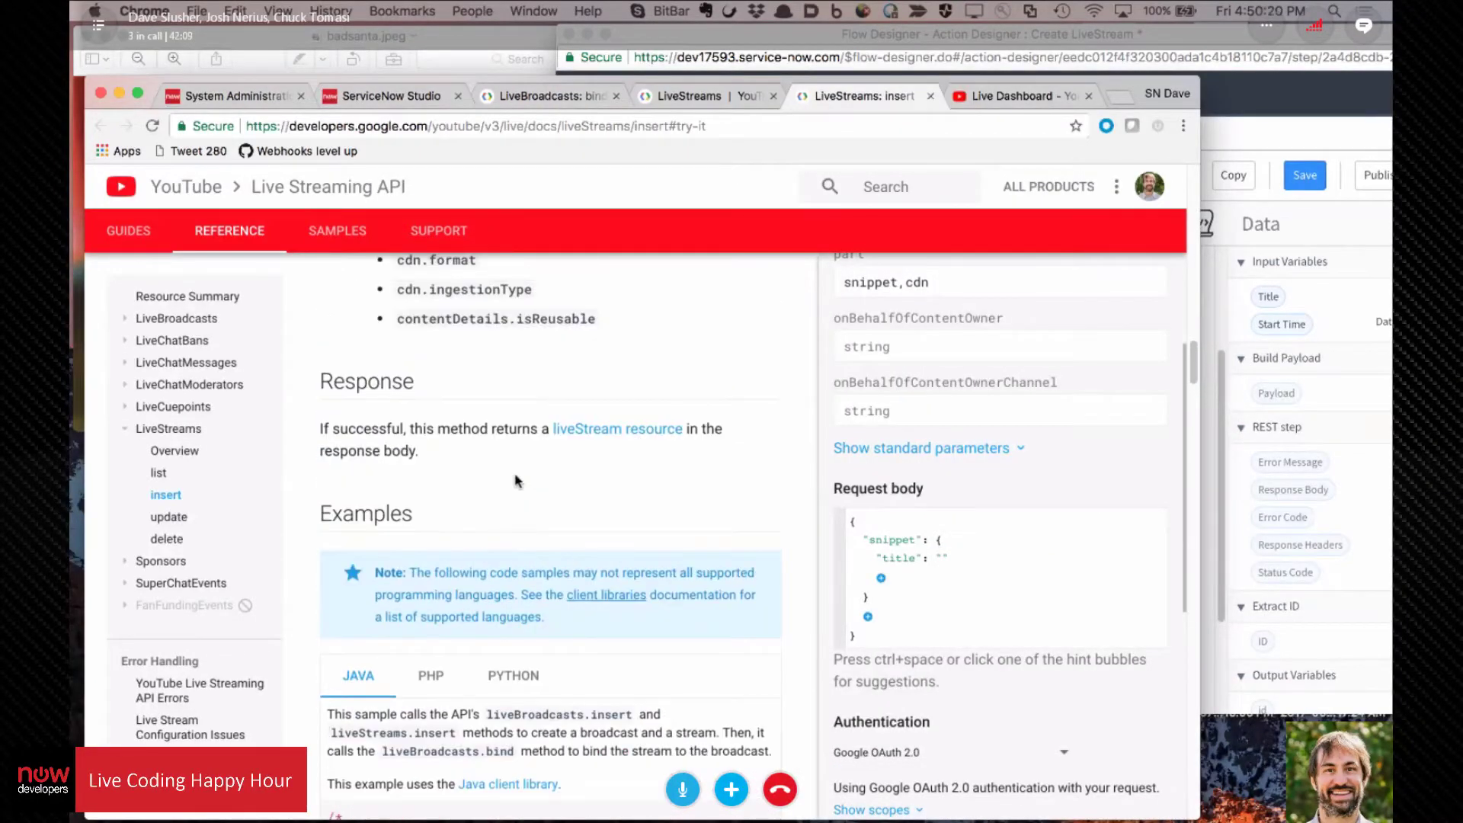
left_click(1260, 130)
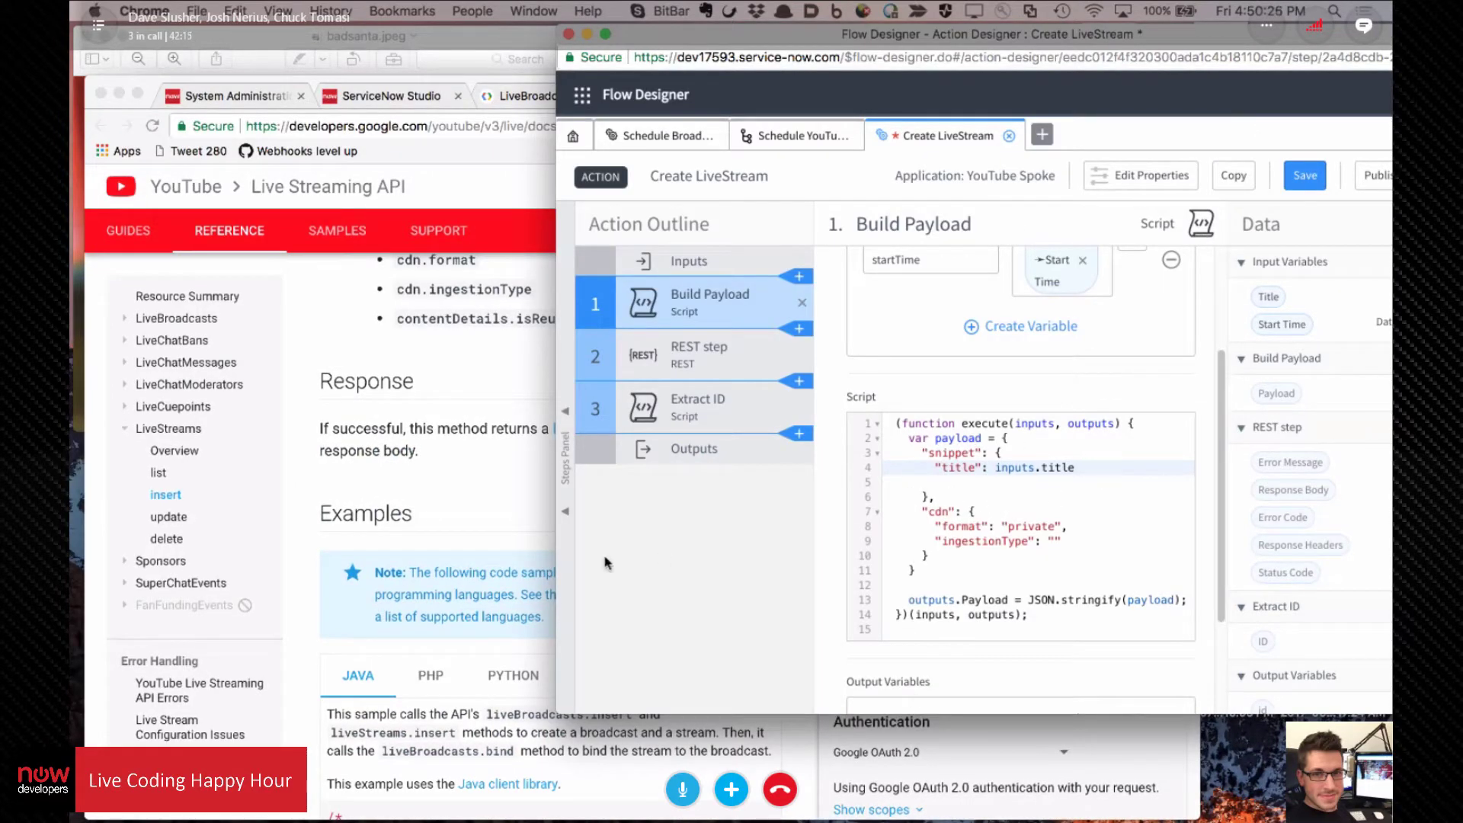
left_click(471, 344)
scroll(530, 359, "up", 1)
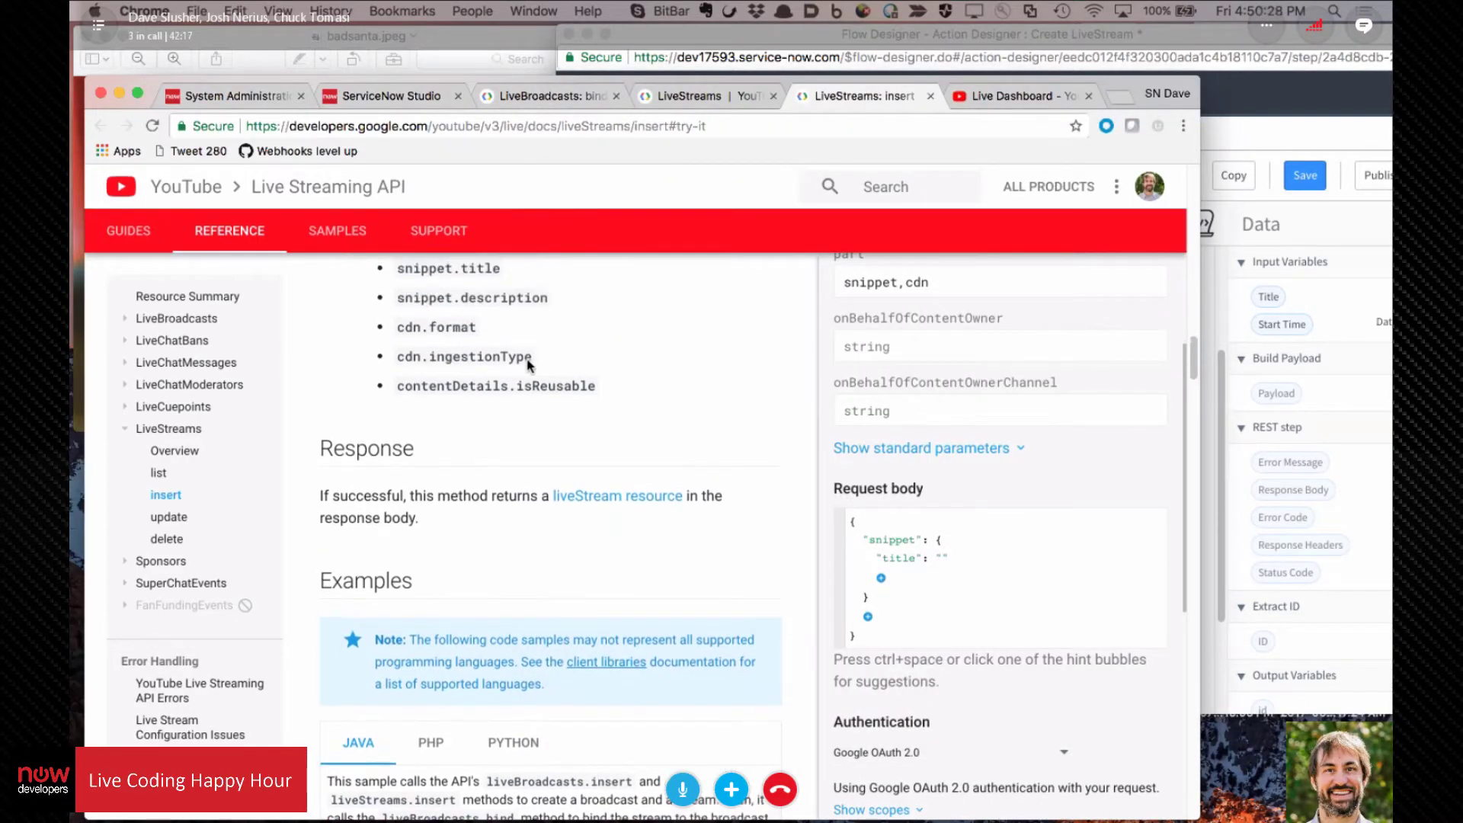
scroll(529, 362, "down", 15)
scroll(527, 364, "up", 15)
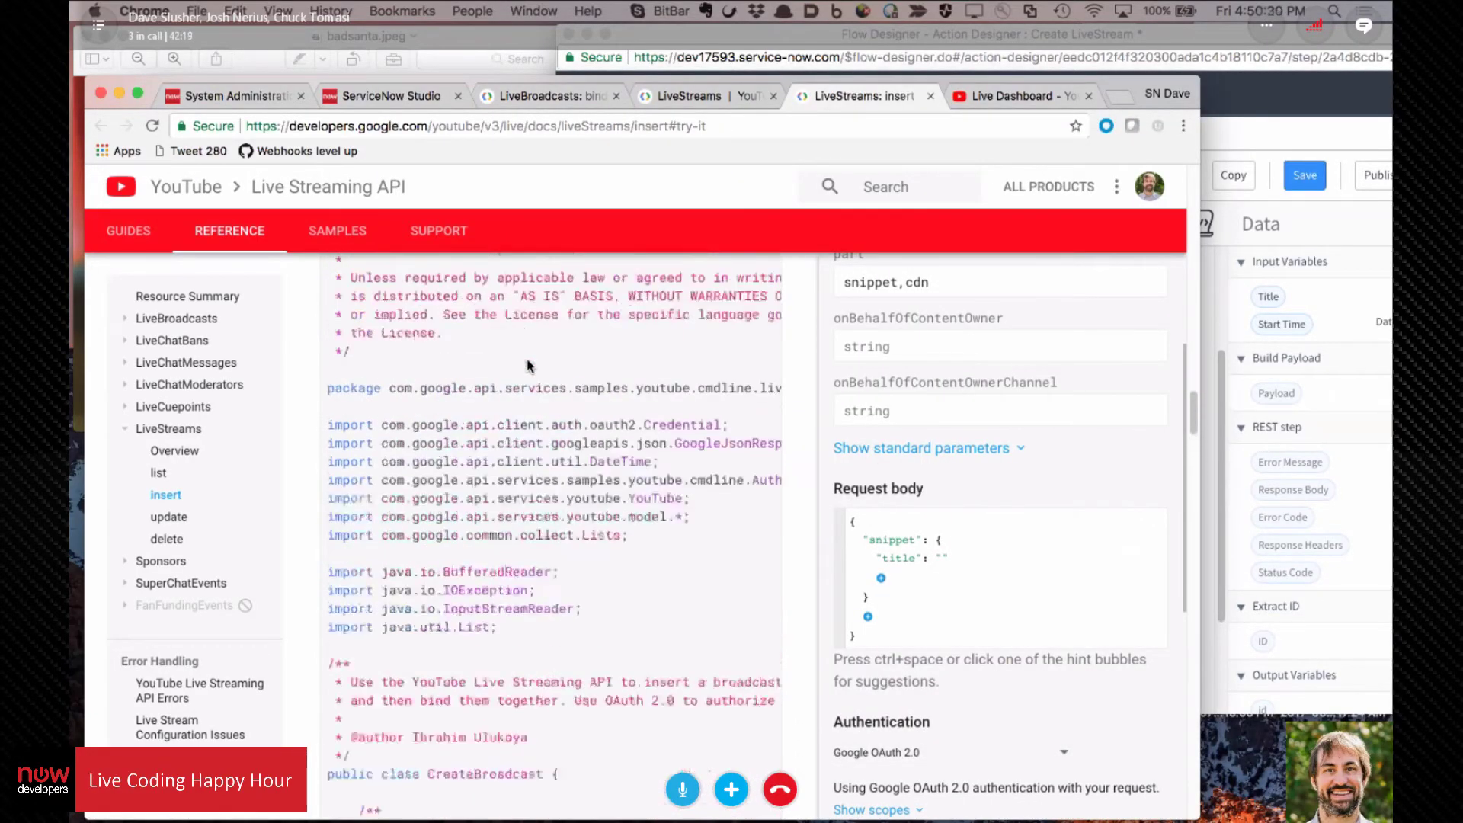
scroll(495, 448, "up", 1)
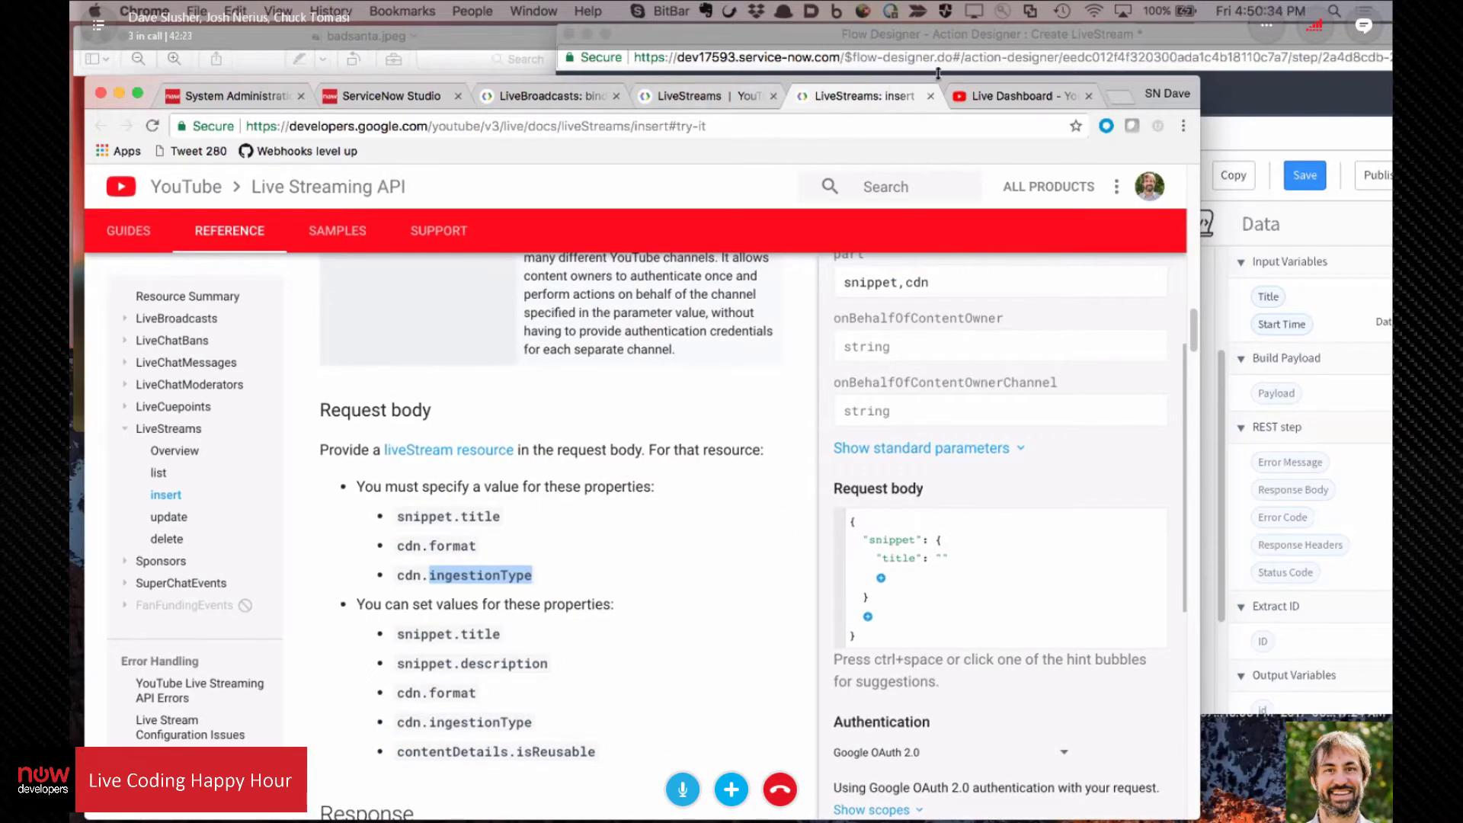
Step: Add a cdn object to the request body in the insert documentation's API tester and set its ingestionType to 'rtmp'
scroll(561, 523, "up", 3)
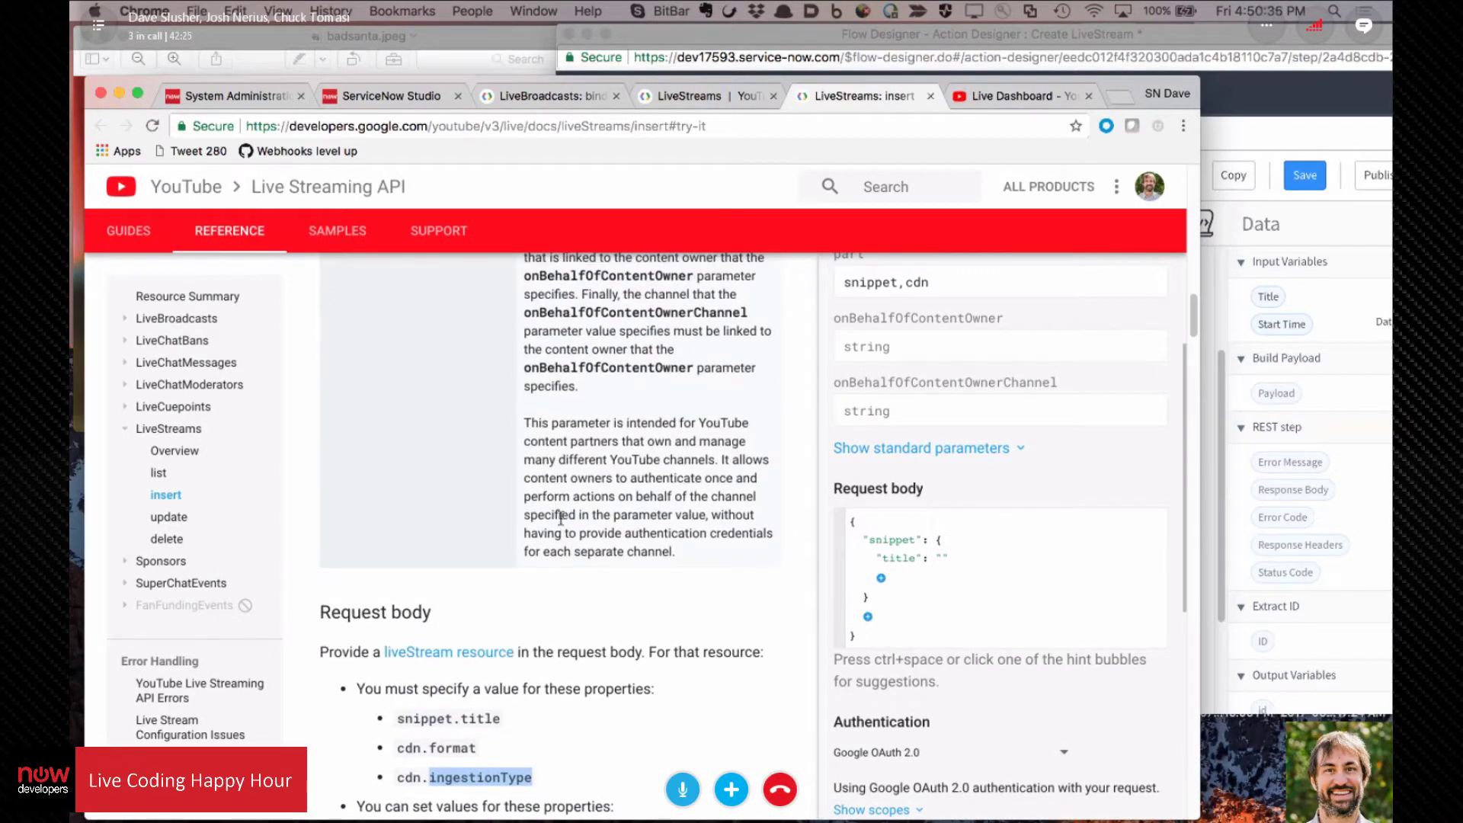
left_click(1004, 99)
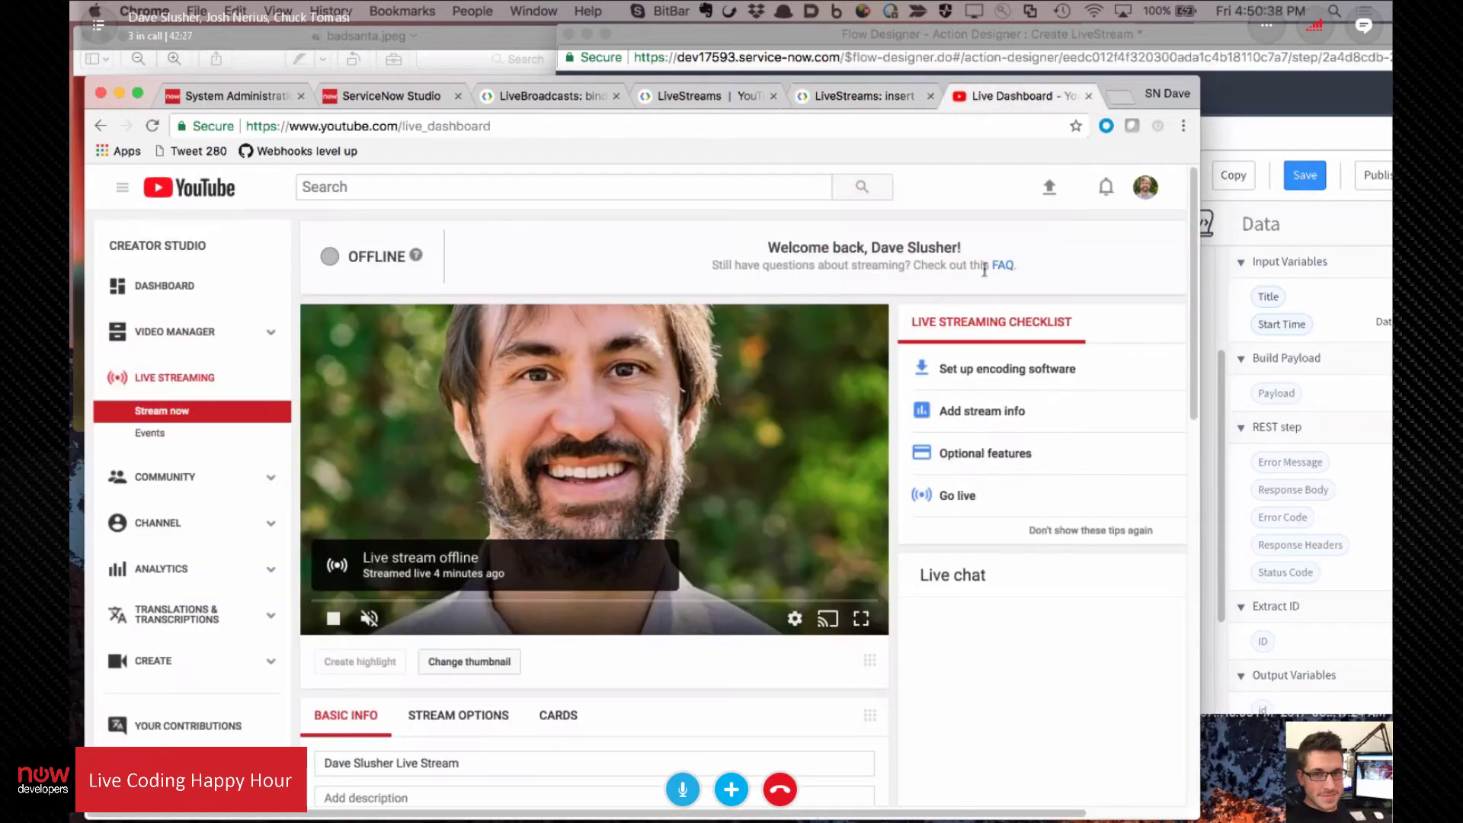
left_click(876, 96)
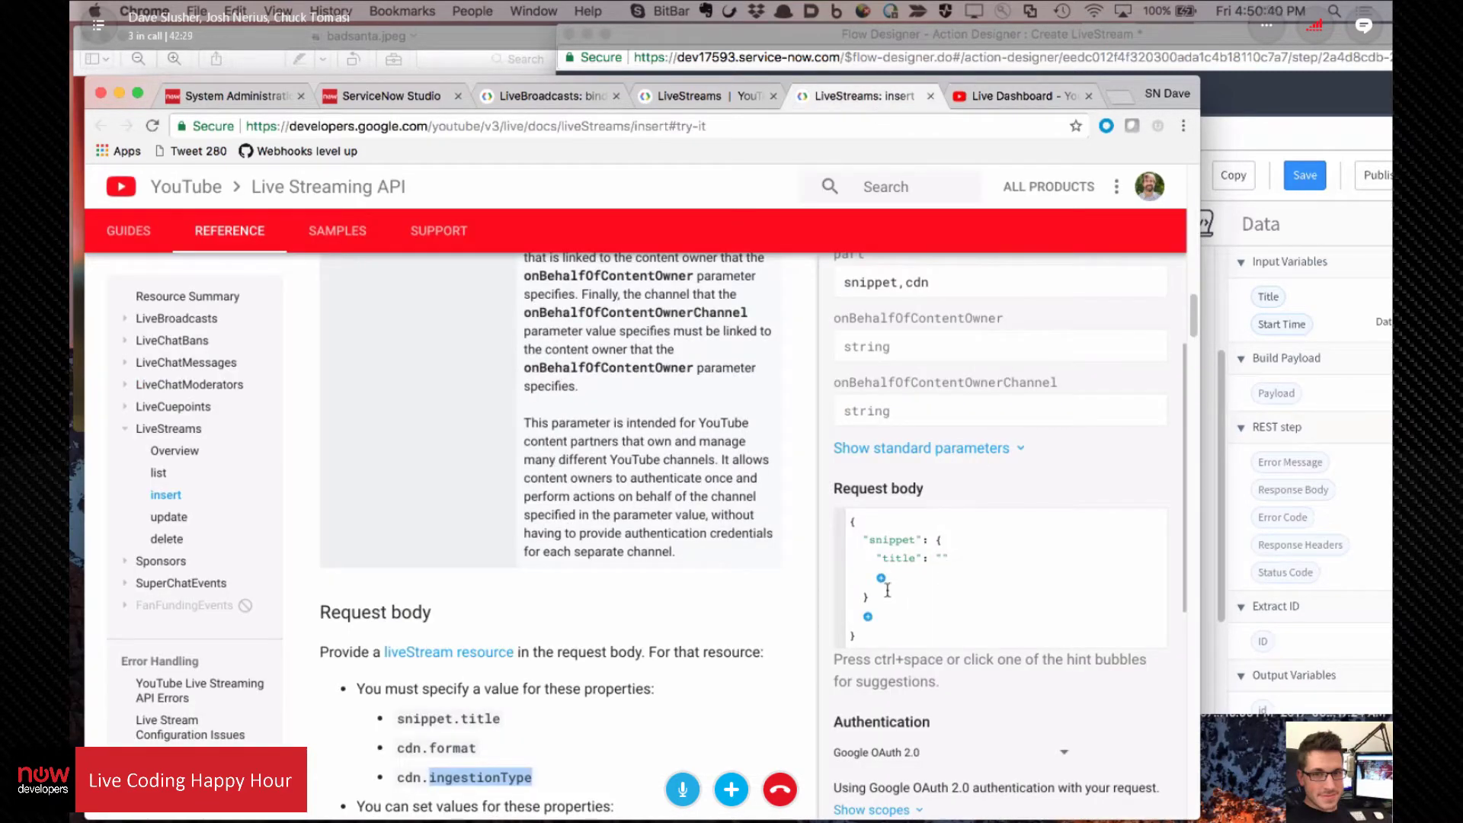
left_click(870, 618)
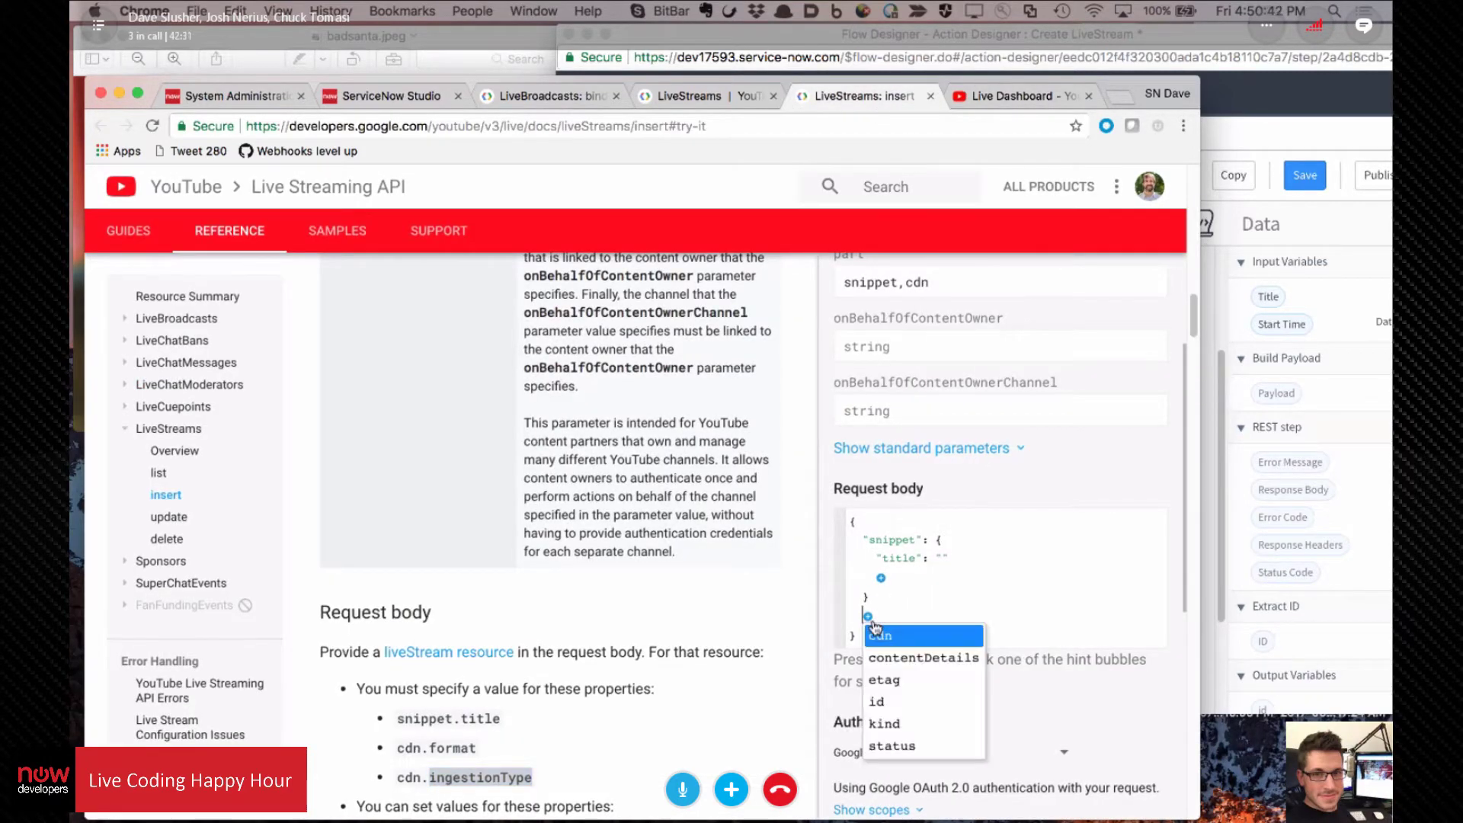
left_click(903, 632)
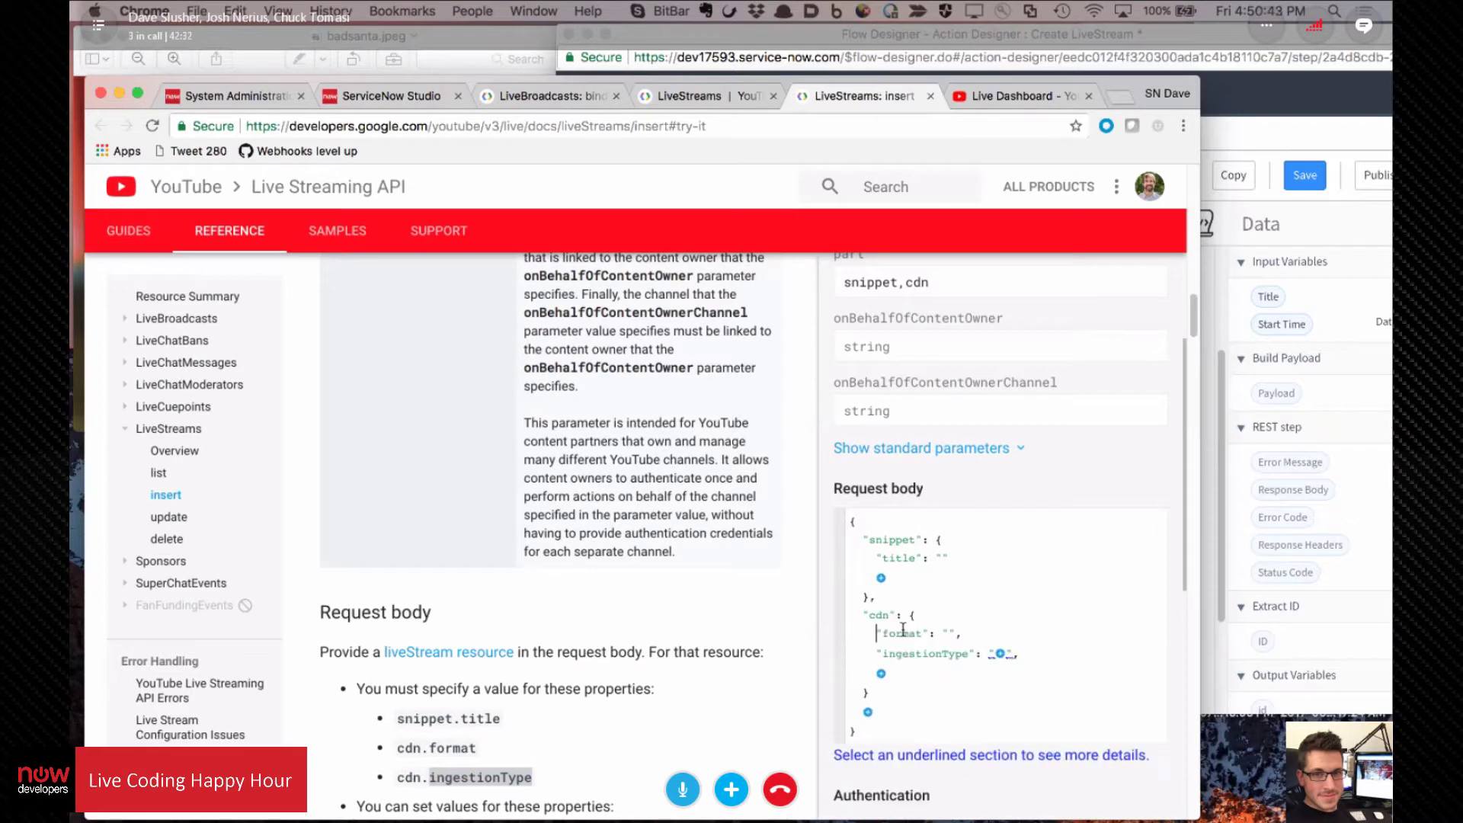
left_click(998, 654)
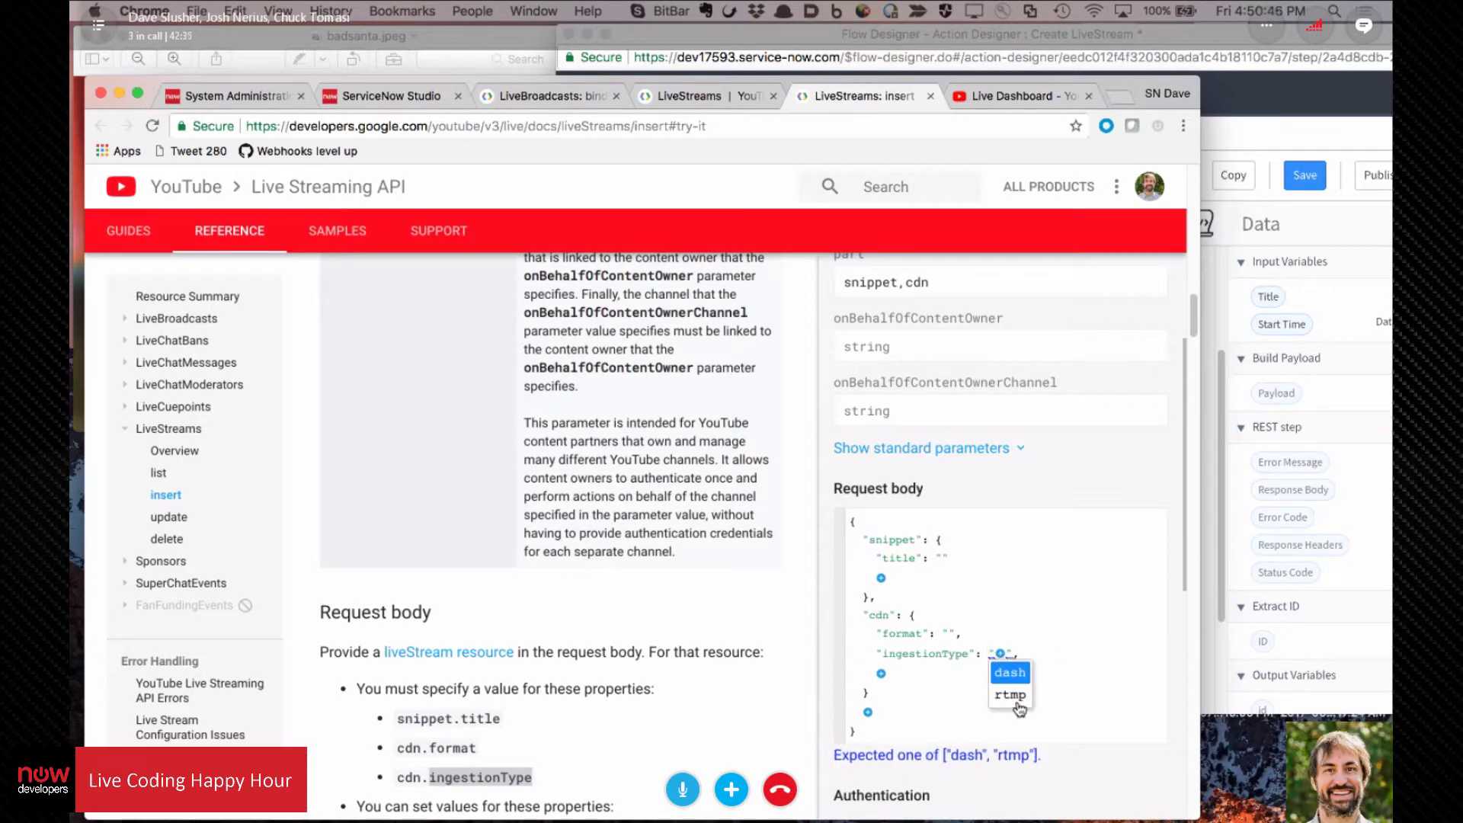
left_click(1011, 695)
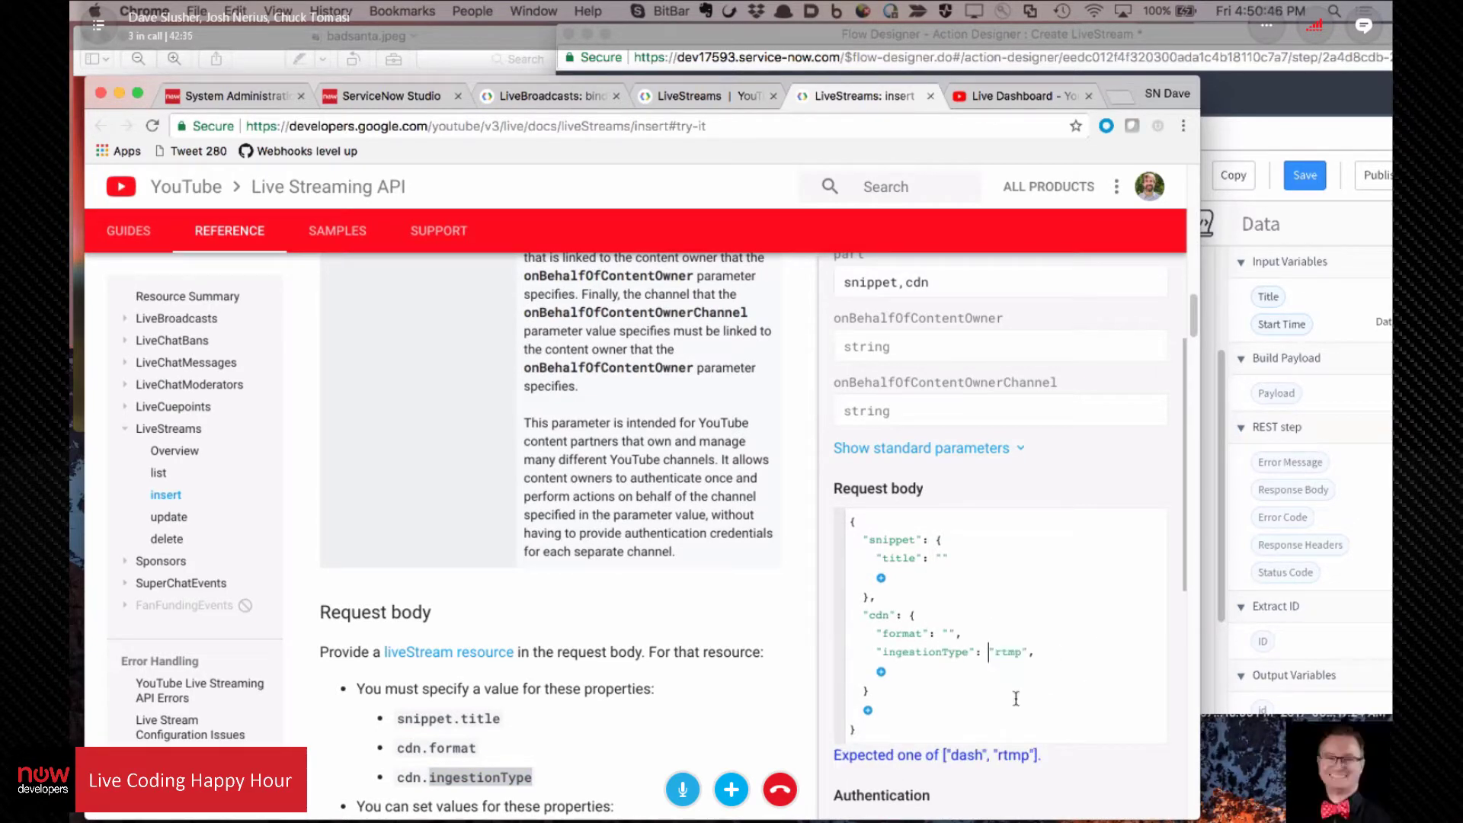
Step: Add resolution '1080p' and frameRate '30fps' properties to the cdn object in the API tester's request body
left_click(881, 671)
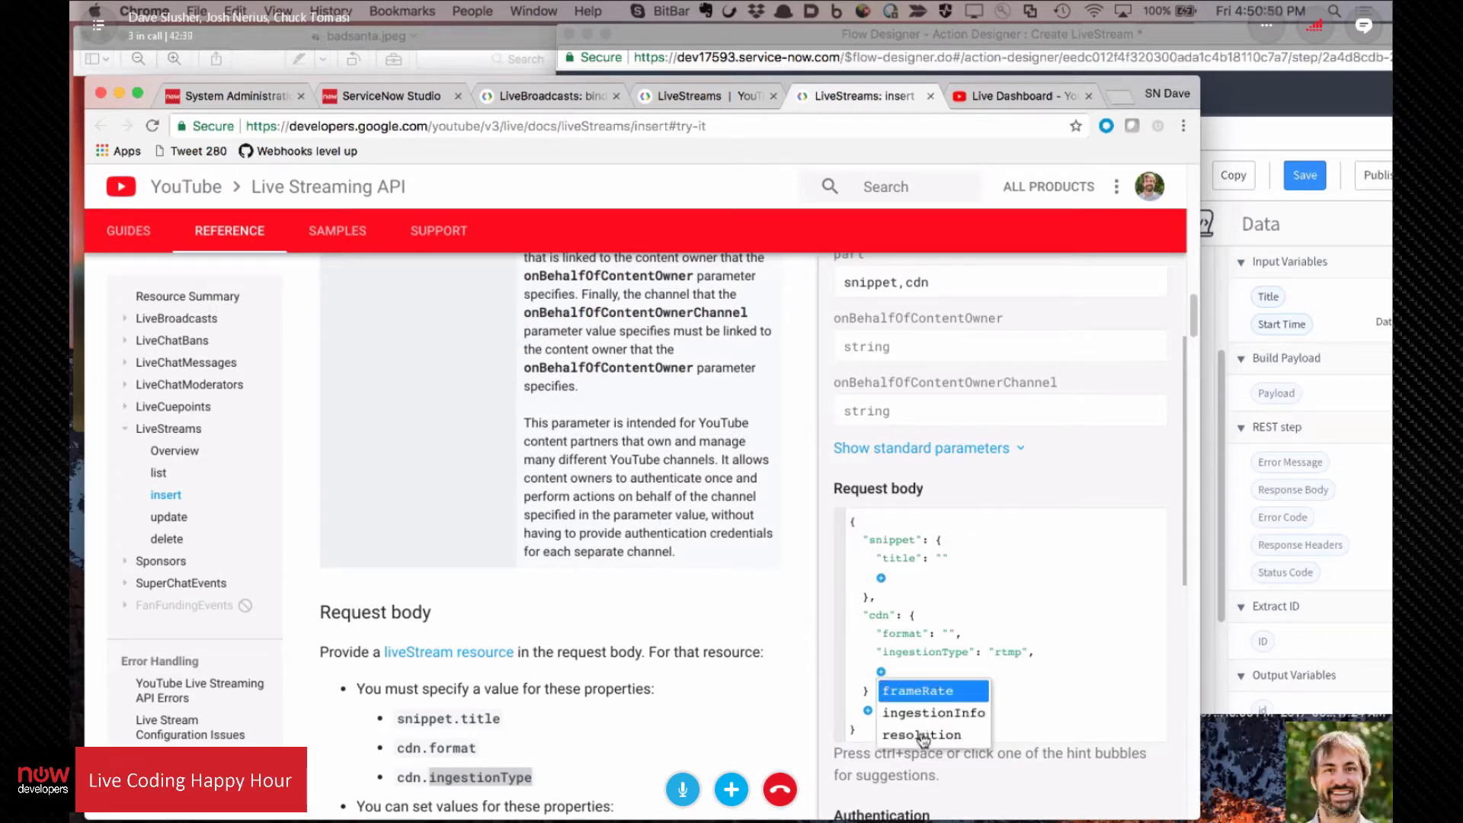
left_click(924, 735)
left_click(881, 691)
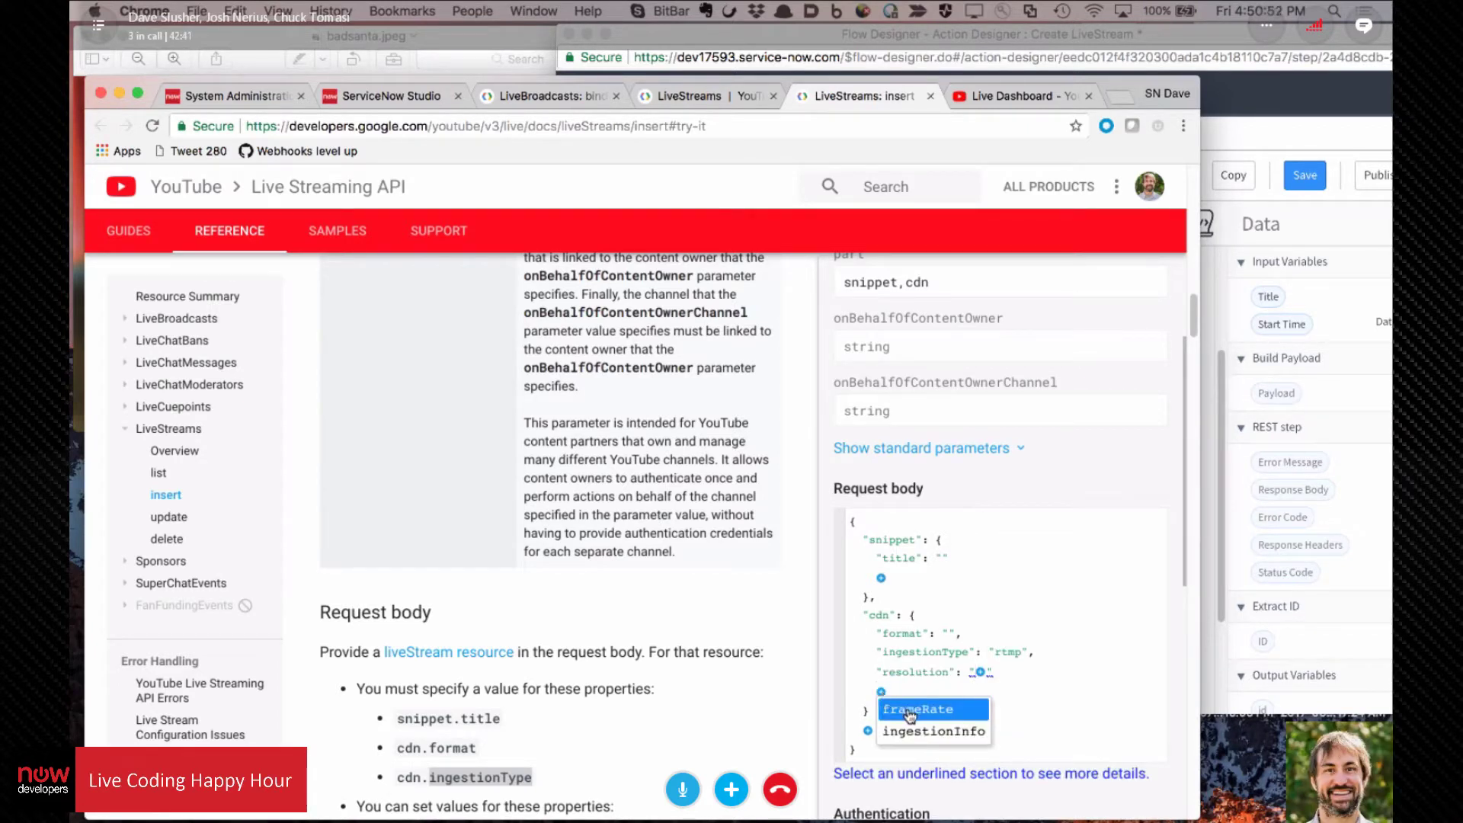
left_click(909, 710)
left_click(974, 691)
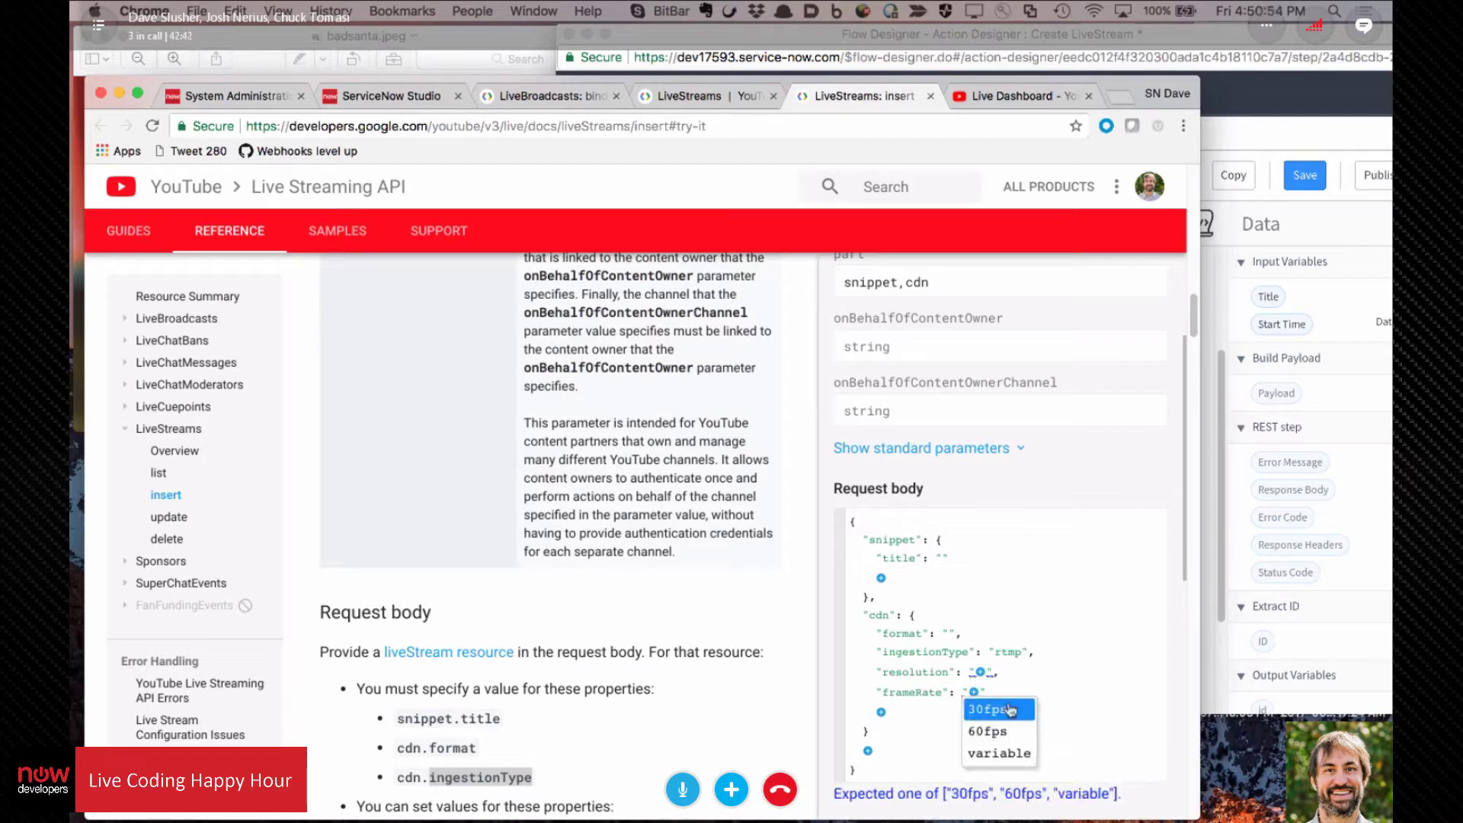
left_click(990, 709)
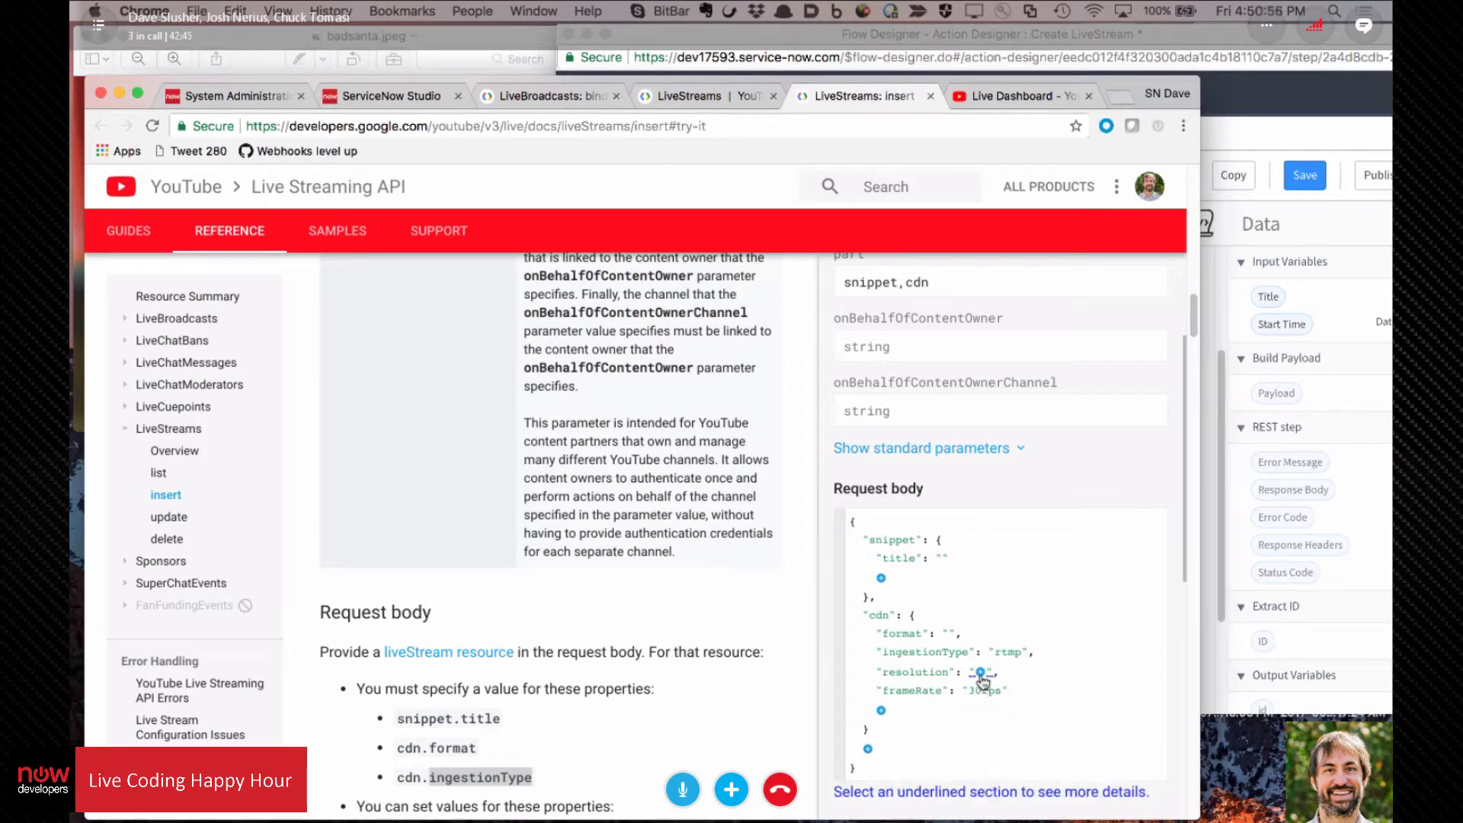
left_click(981, 672)
left_click(1015, 695)
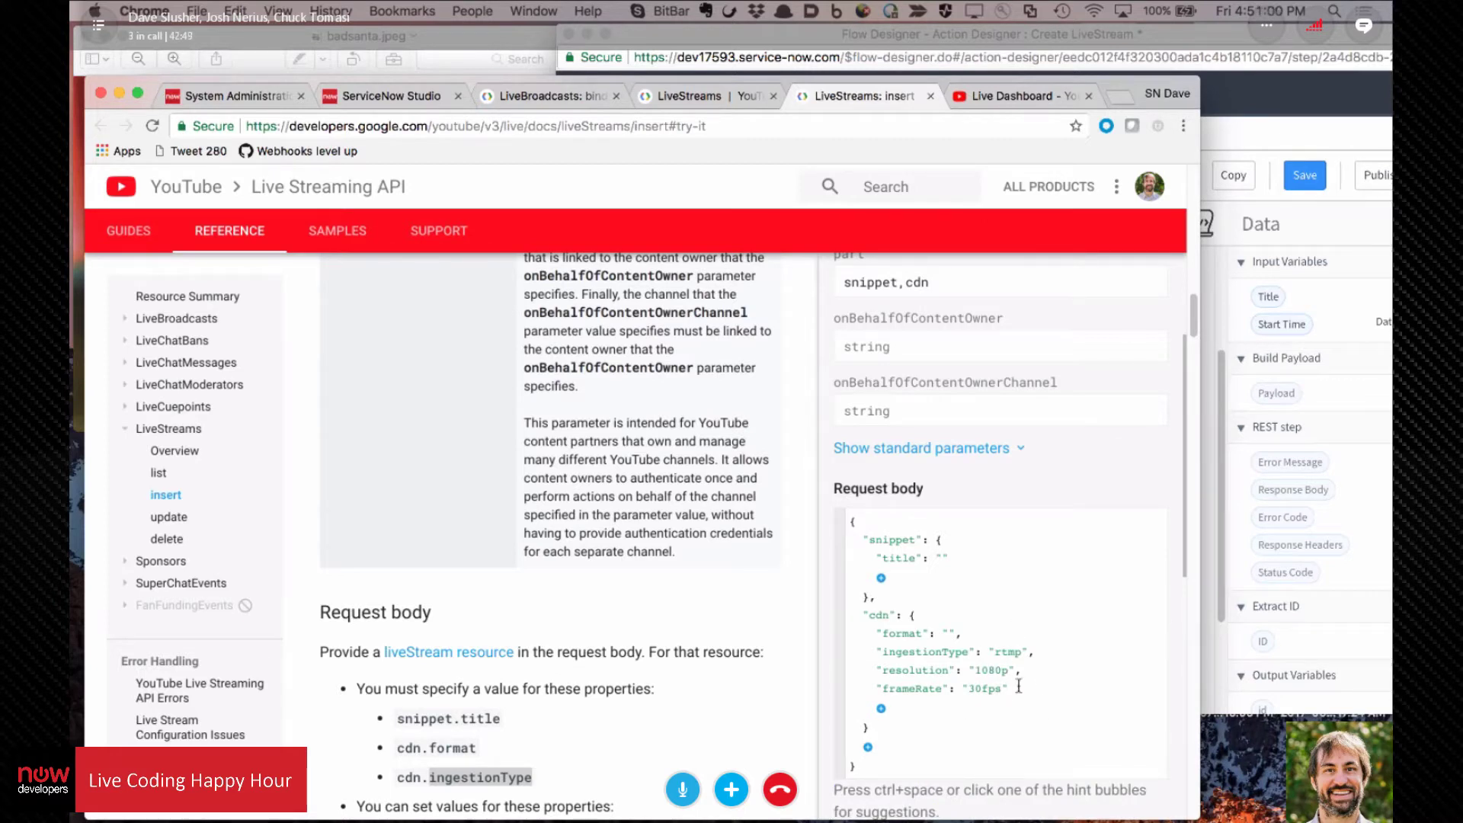
Step: Cut the cdn object from the API tester's request body and paste it over the cdn block in the Build Payload script
left_click_drag(1022, 695, 1074, 682)
key("BackSpace")
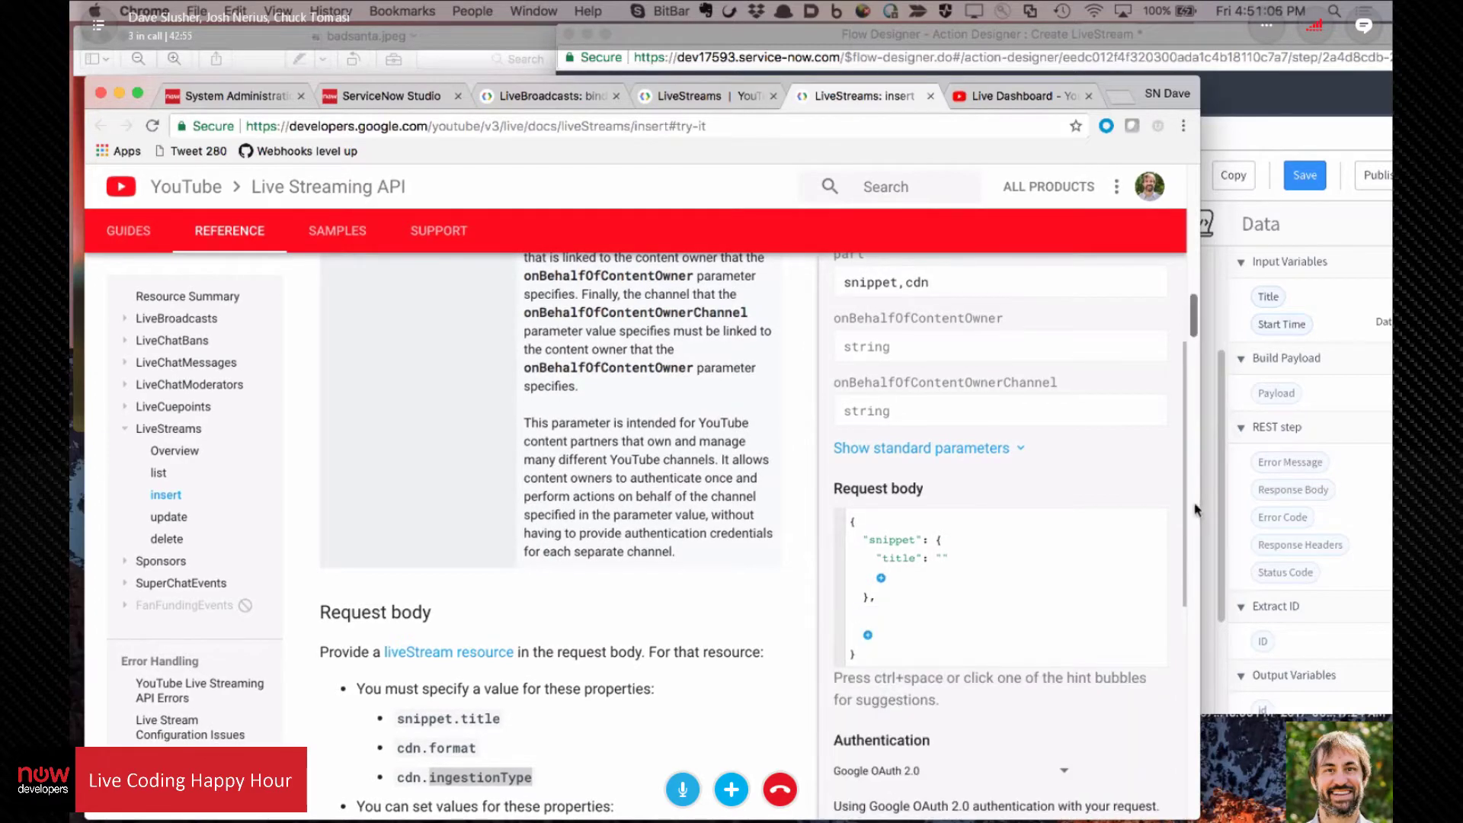
left_click(1207, 126)
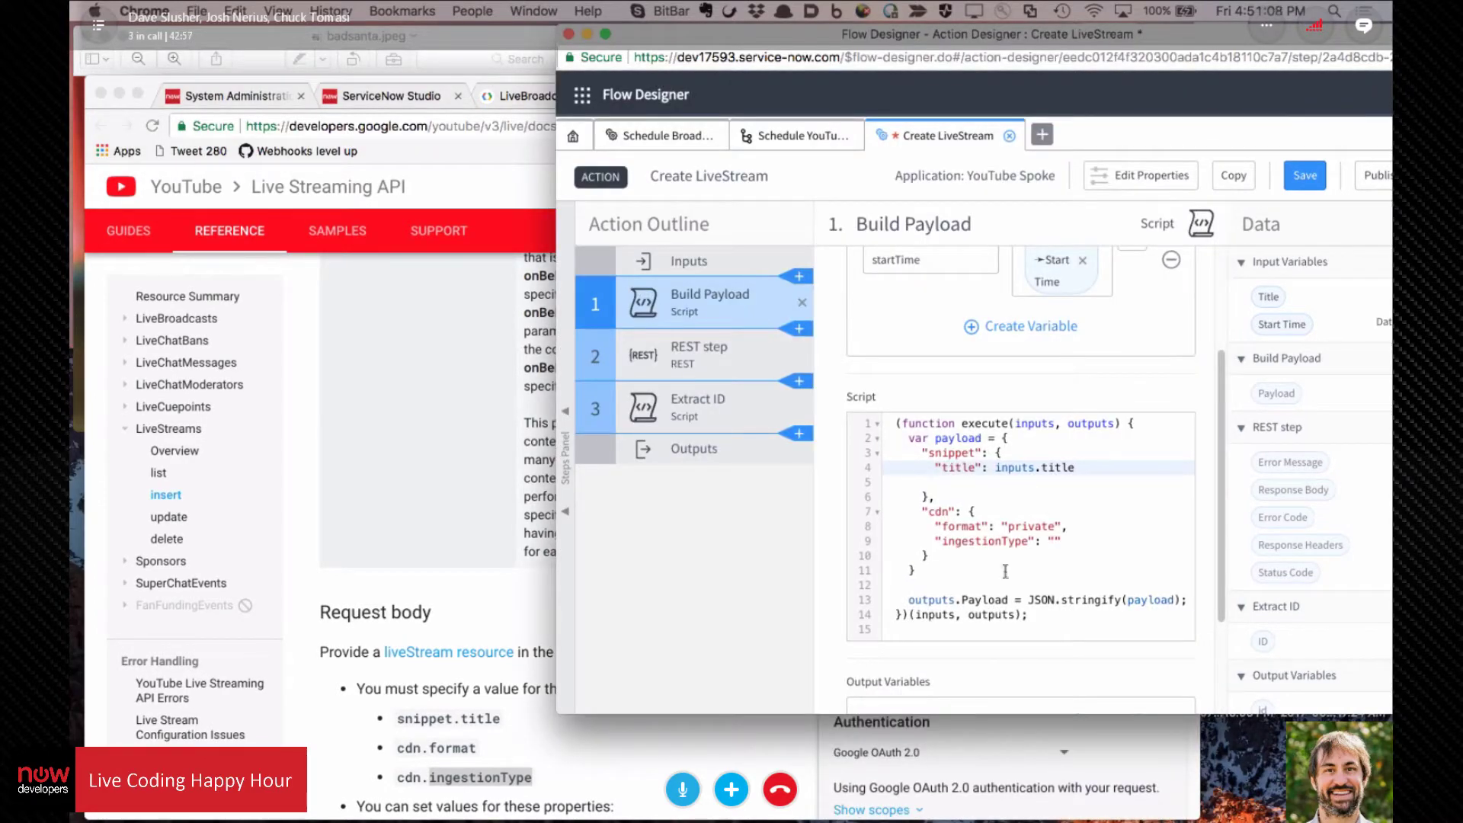
left_click_drag(961, 562, 867, 516)
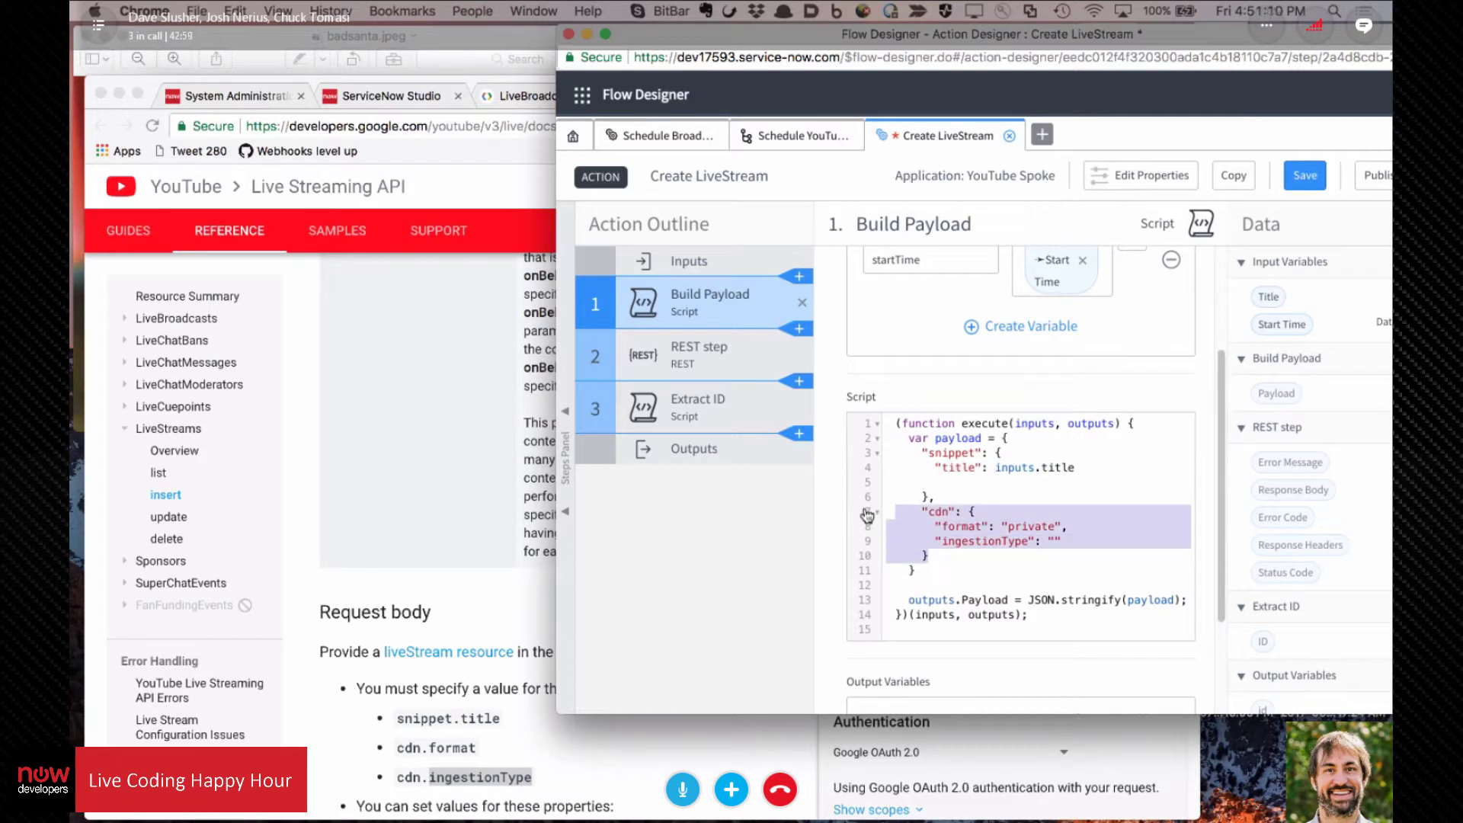
type("\"cdn\": {   \"format\": \"\",   \"ingestionType\": \"rtmp\",   \"resolution\": \"1080p\",   \"frameRate\": \"30fps\" }")
Step: Indent the pasted cdn block and its properties in the payload script, and close the payload object with a brace and semicolon on its own line
left_click(887, 509)
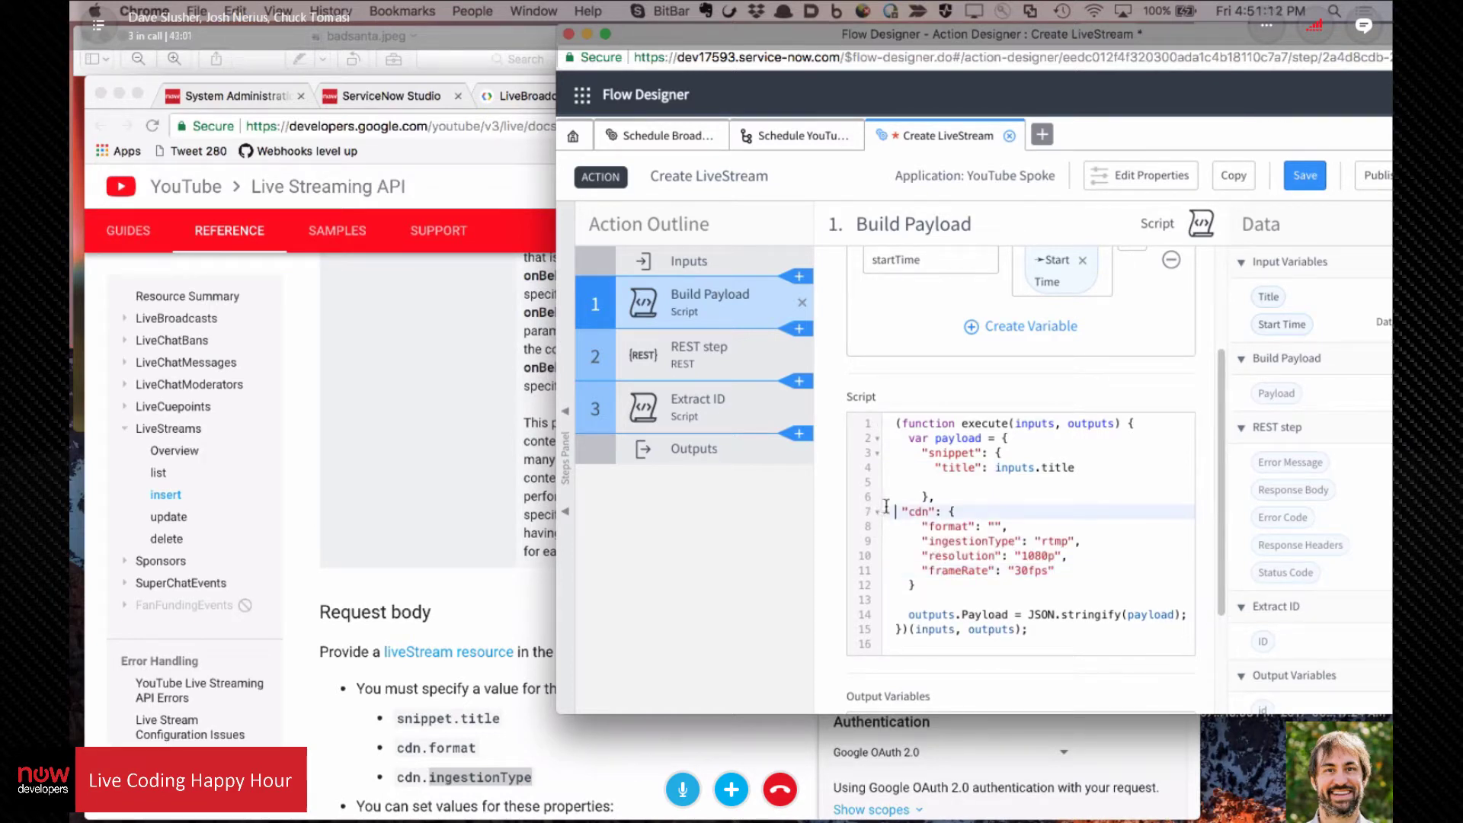
key("Tab")
key("Down")
key("Tab")
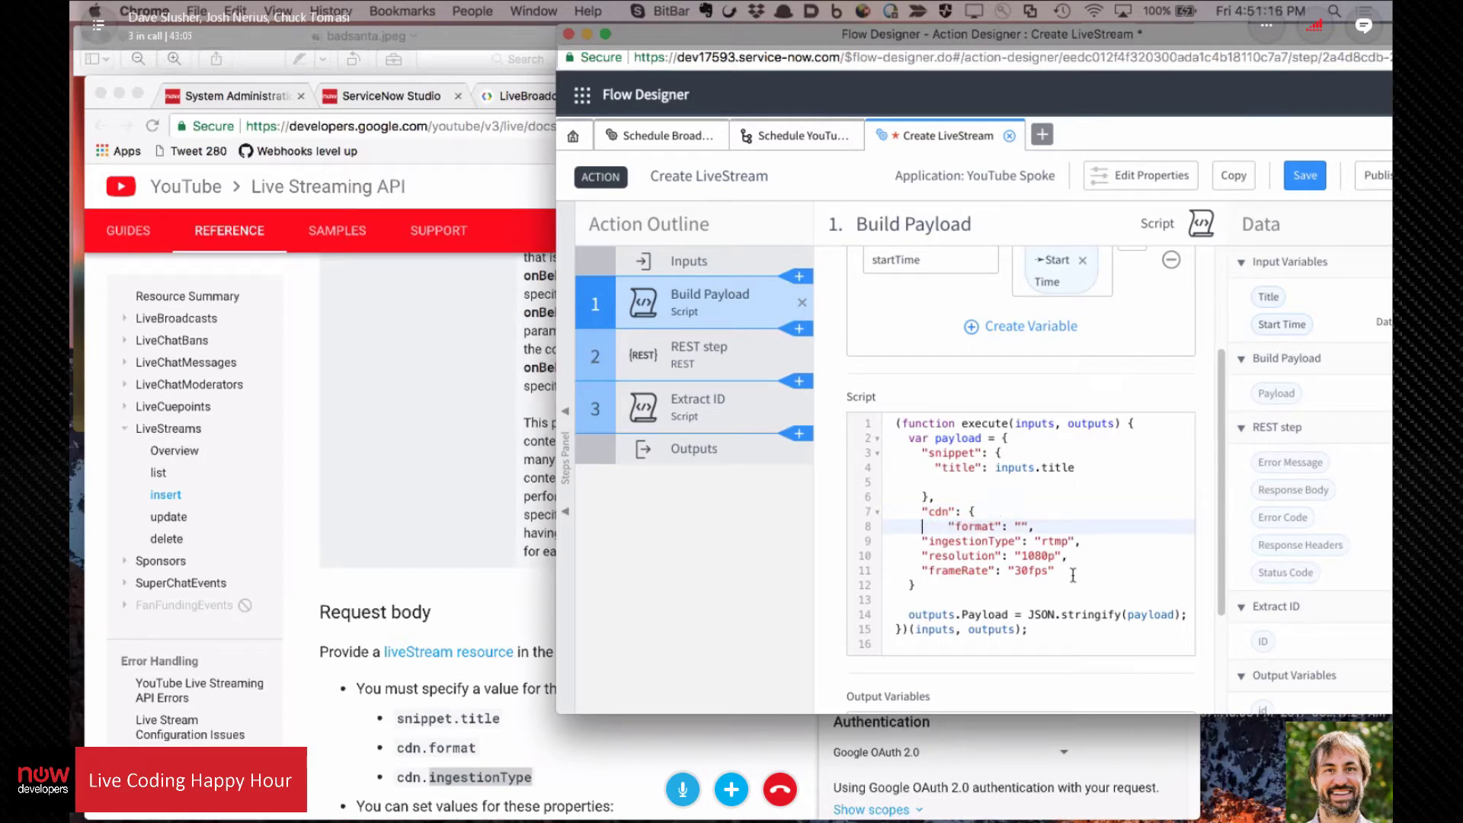
key("Down")
key("Tab")
key("Down")
key("Tab")
key("Down")
key("Tab")
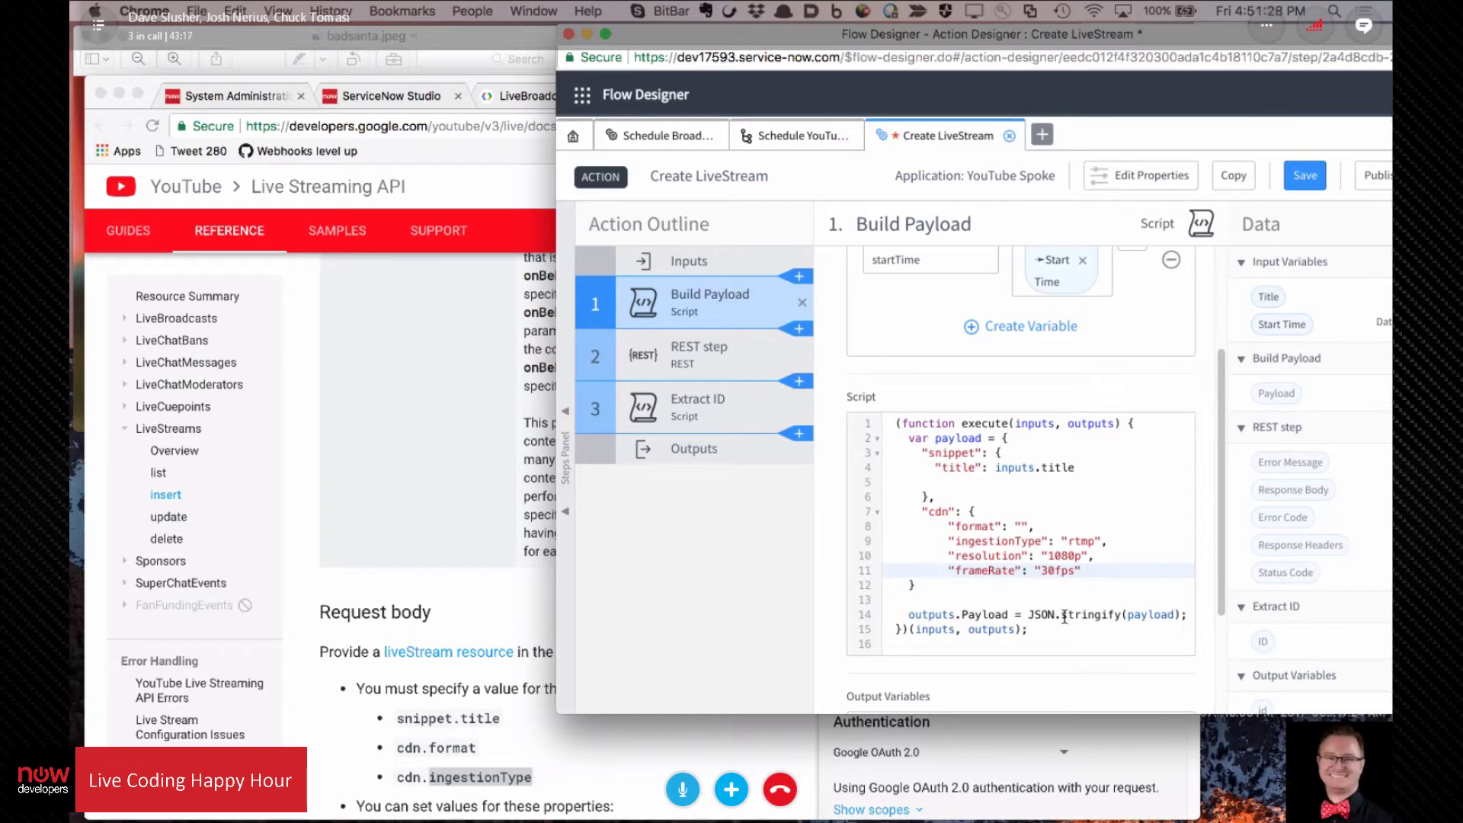
key("Down")
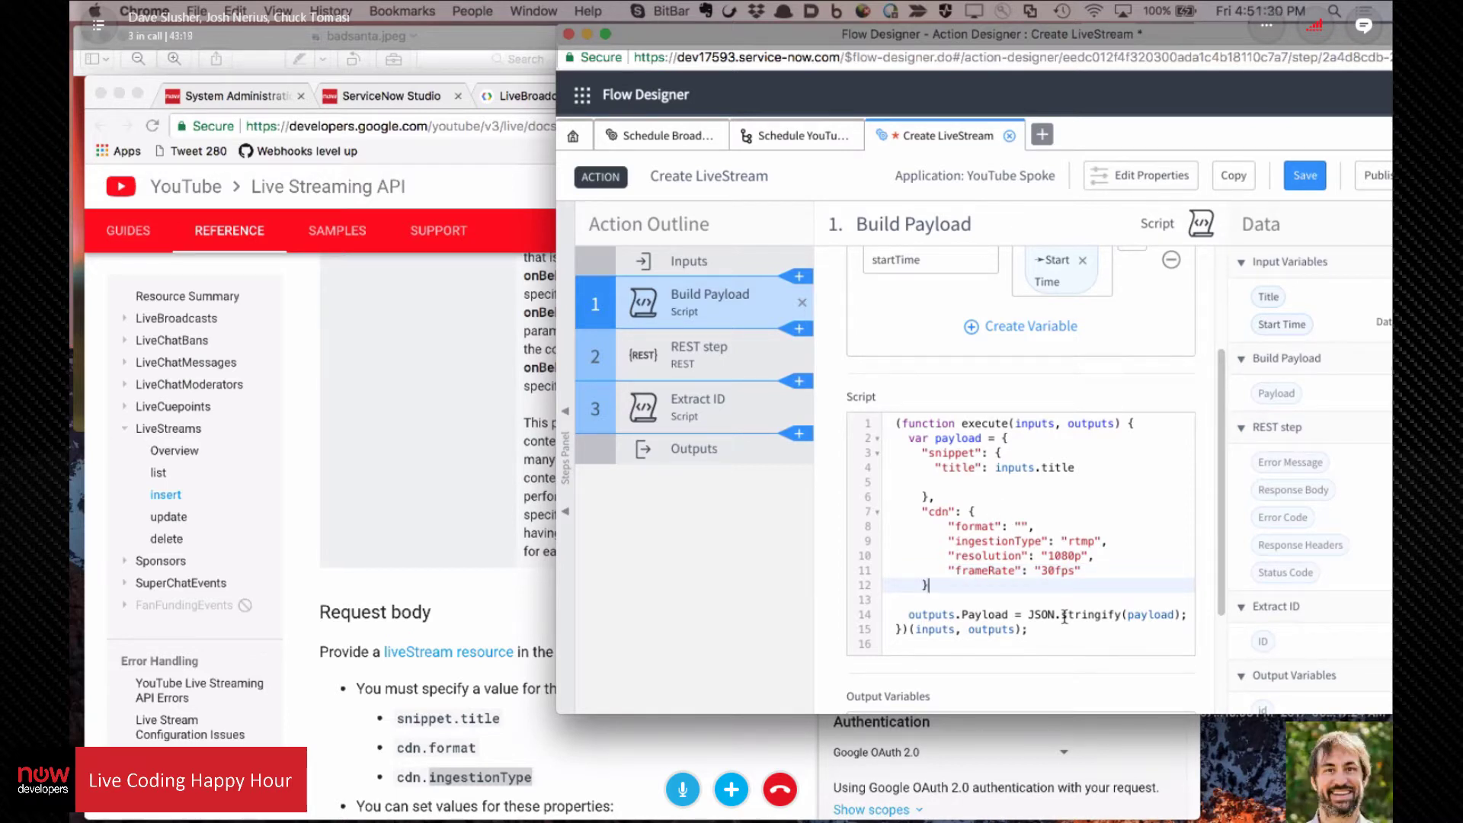
key("Return")
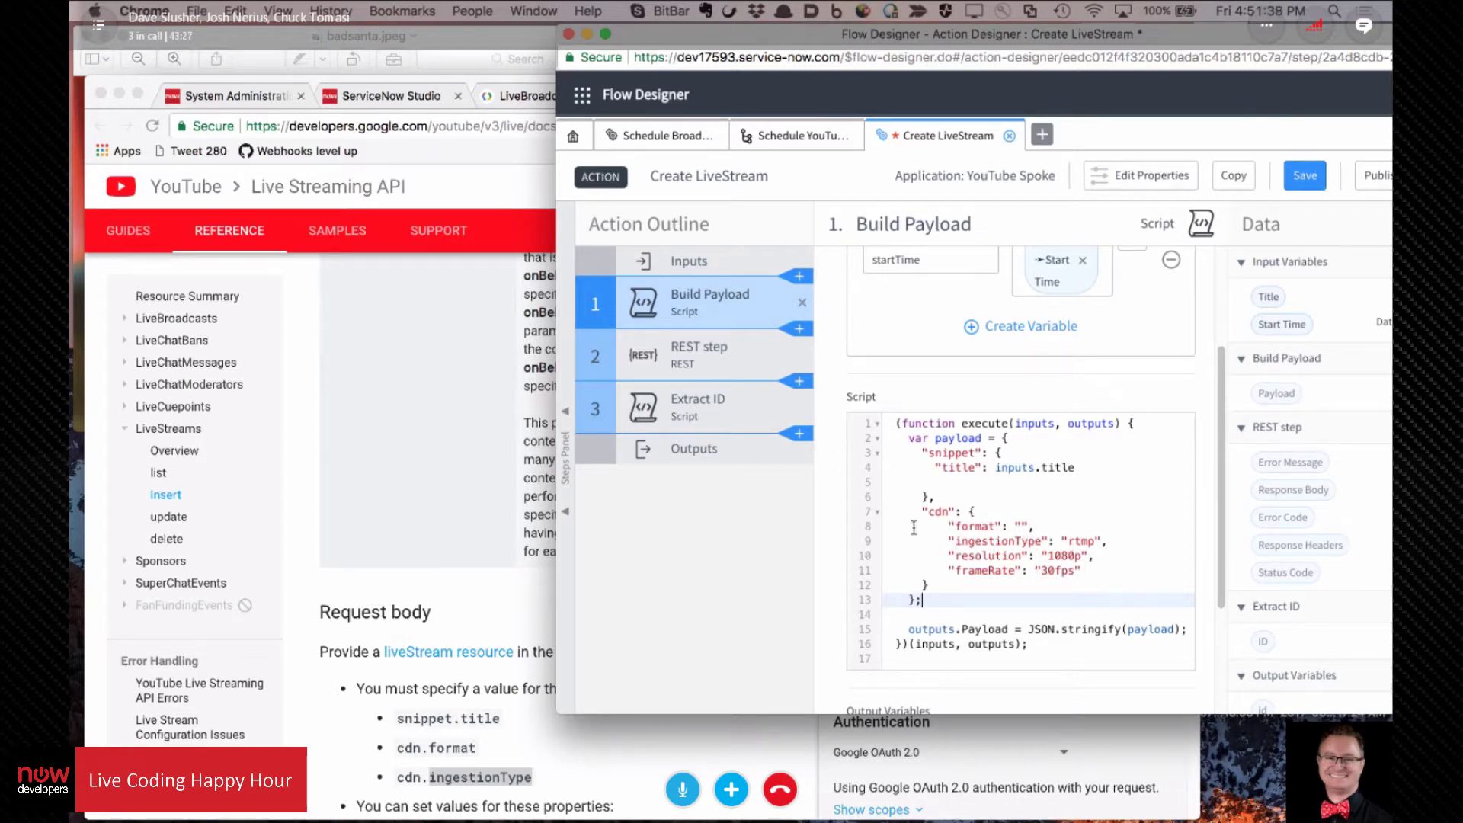
Step: Set the REST step's 'part' query parameter to 'snippet,cdn'
left_click(710, 368)
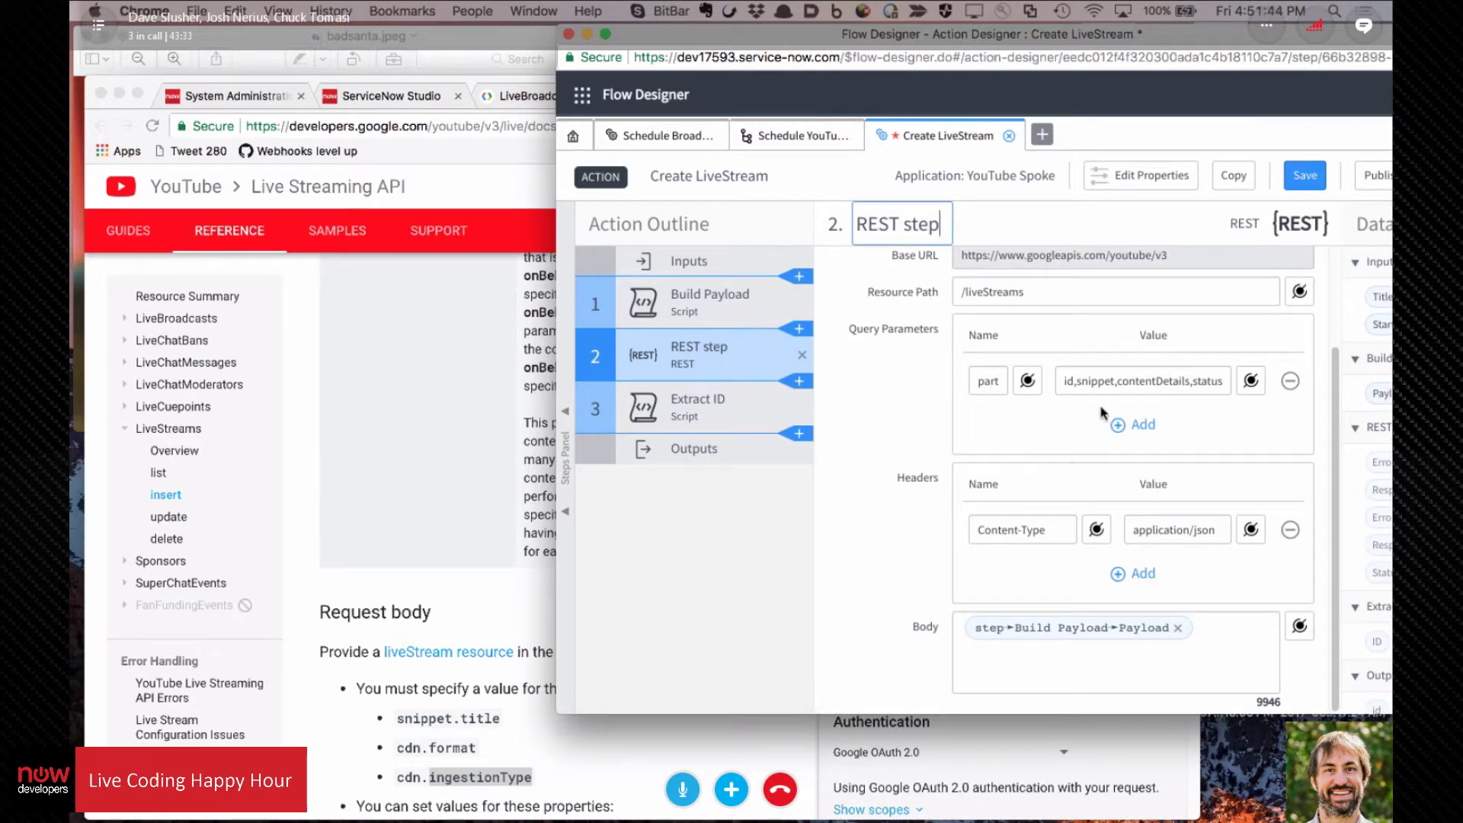
left_click(704, 304)
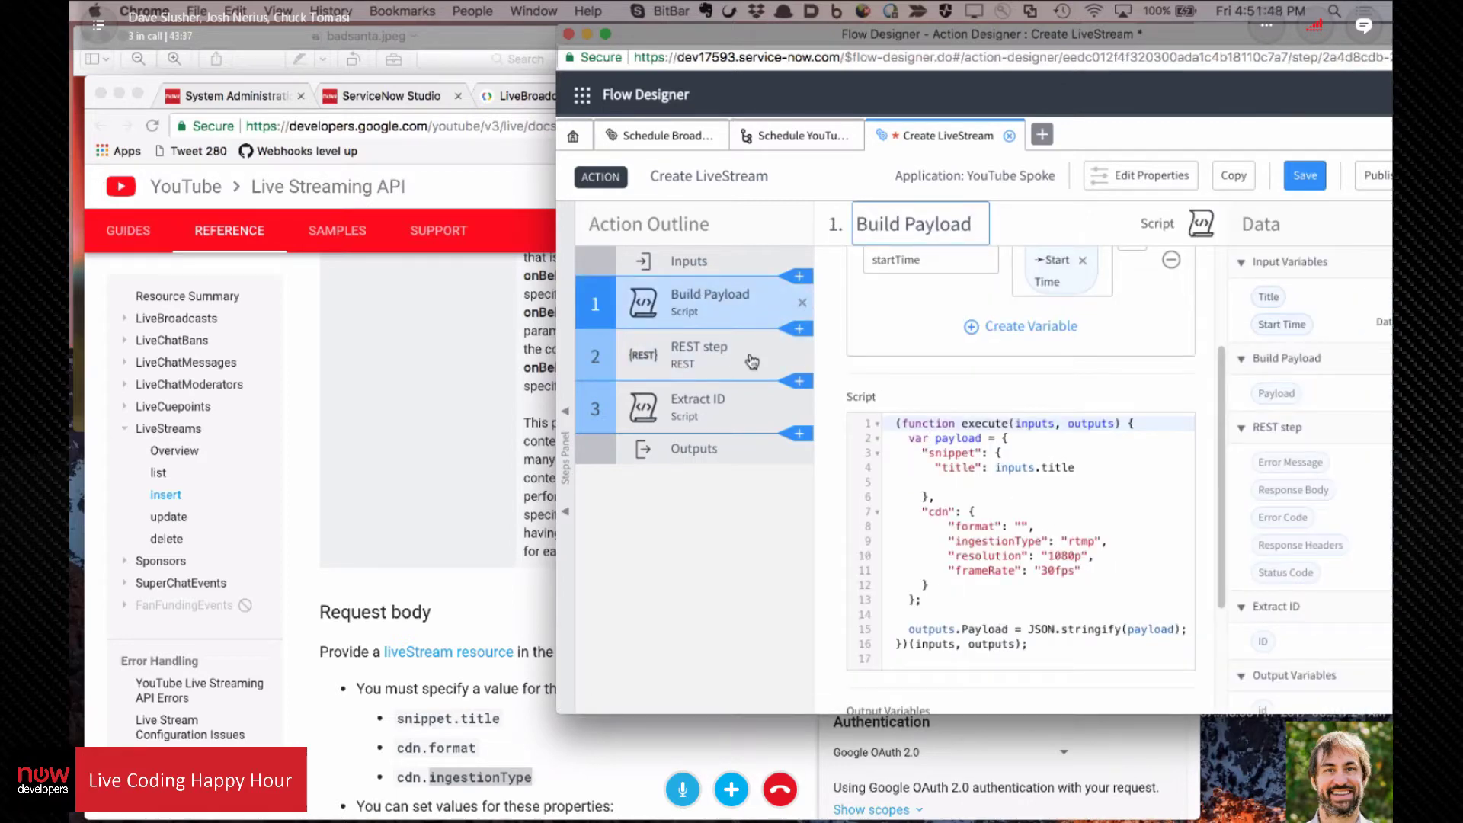
left_click(688, 353)
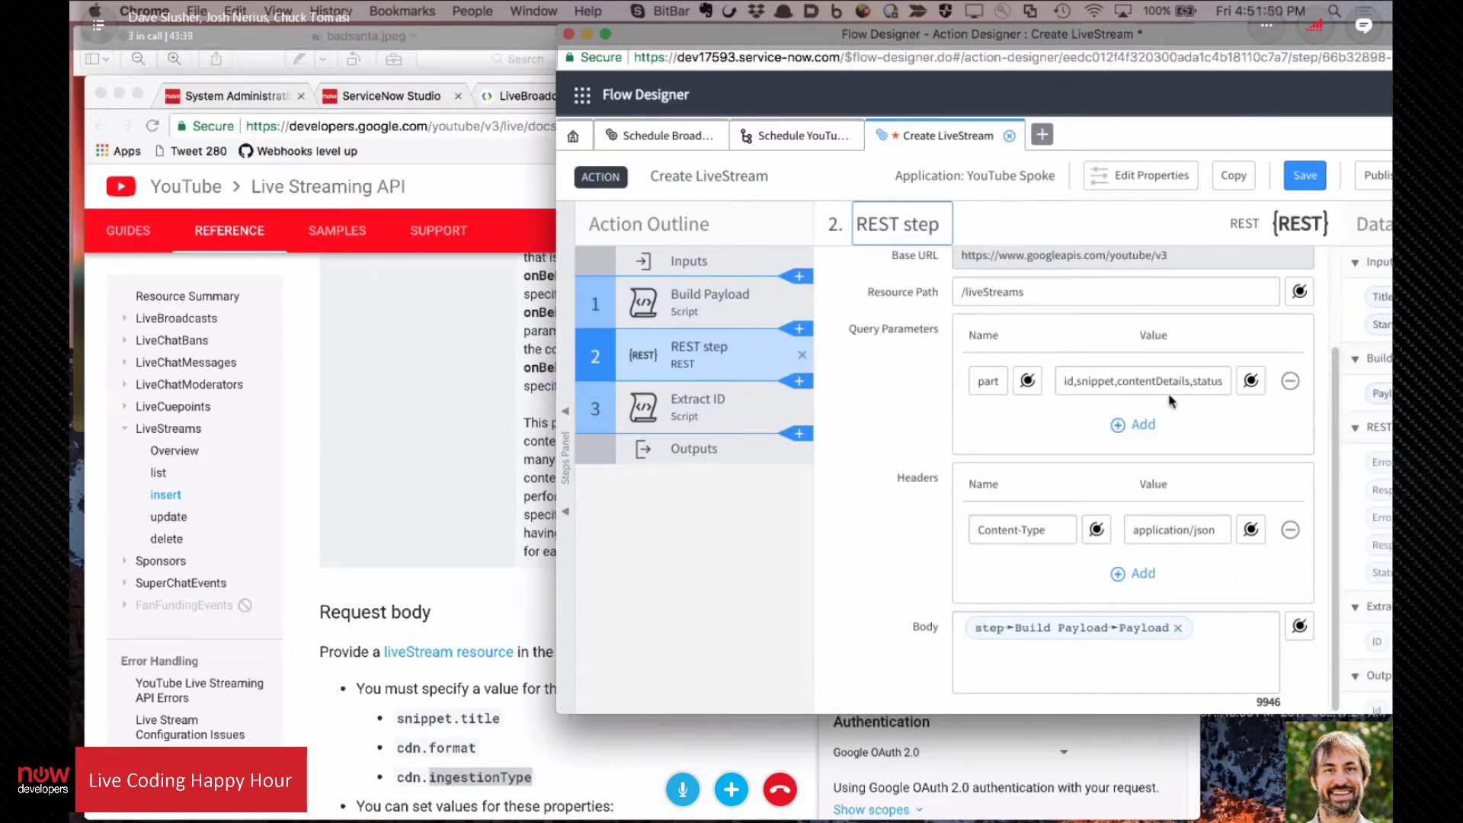
left_click_drag(1117, 381, 1222, 381)
type("c")
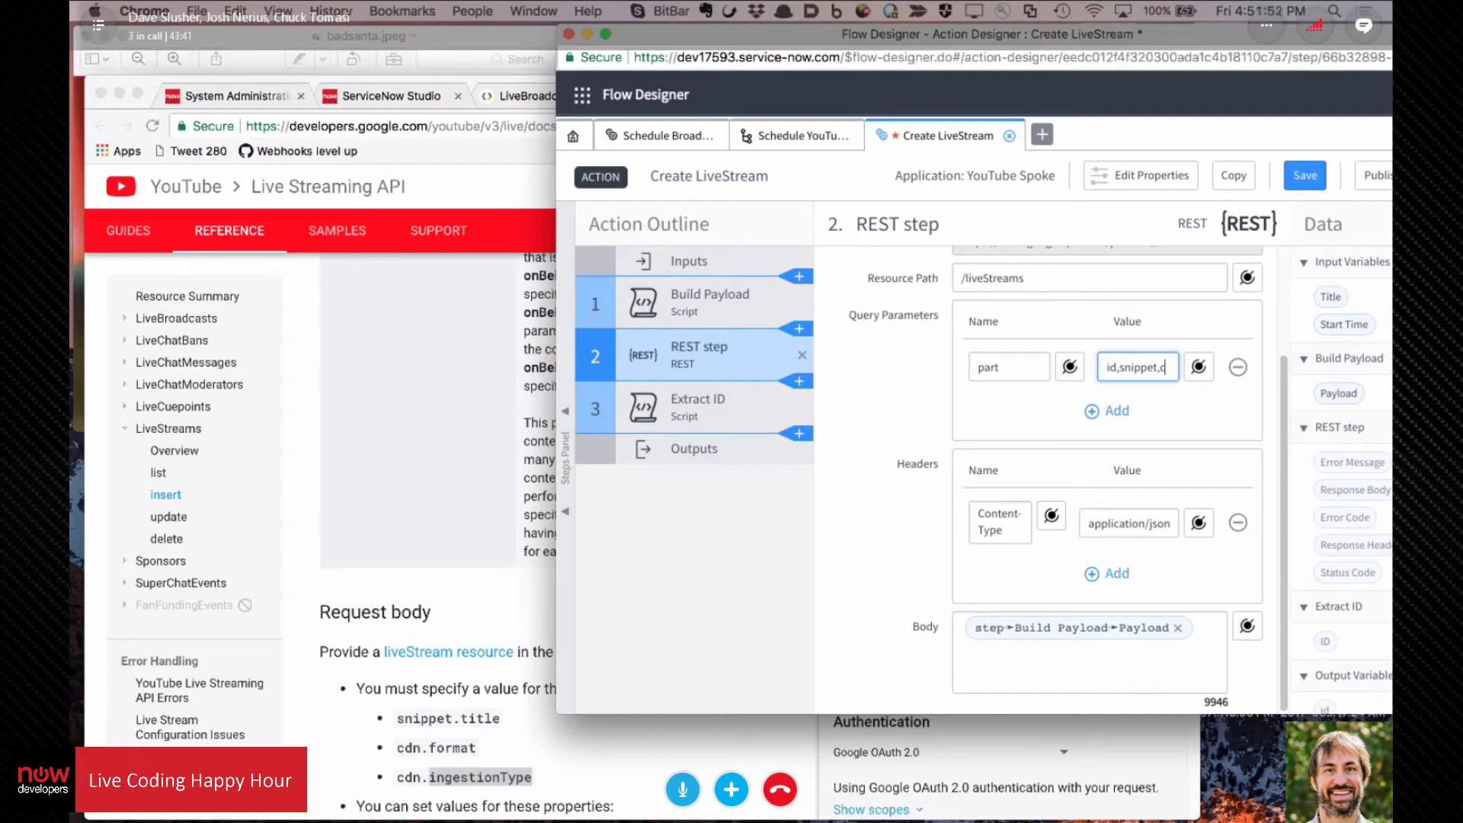
type("dn")
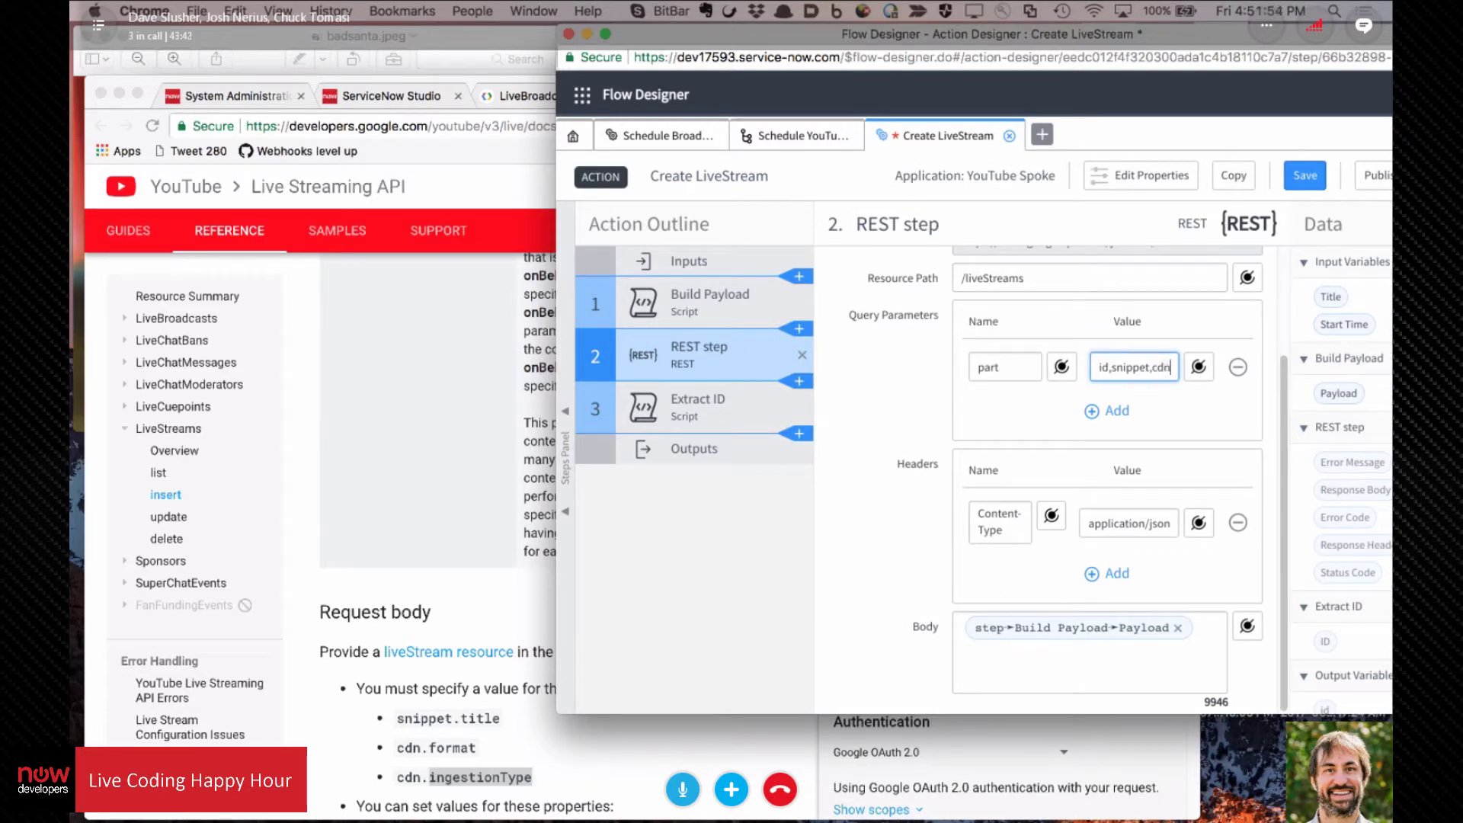
left_click(1111, 368)
key("BackSpace")
key("BackSpace")
key("BackSpace")
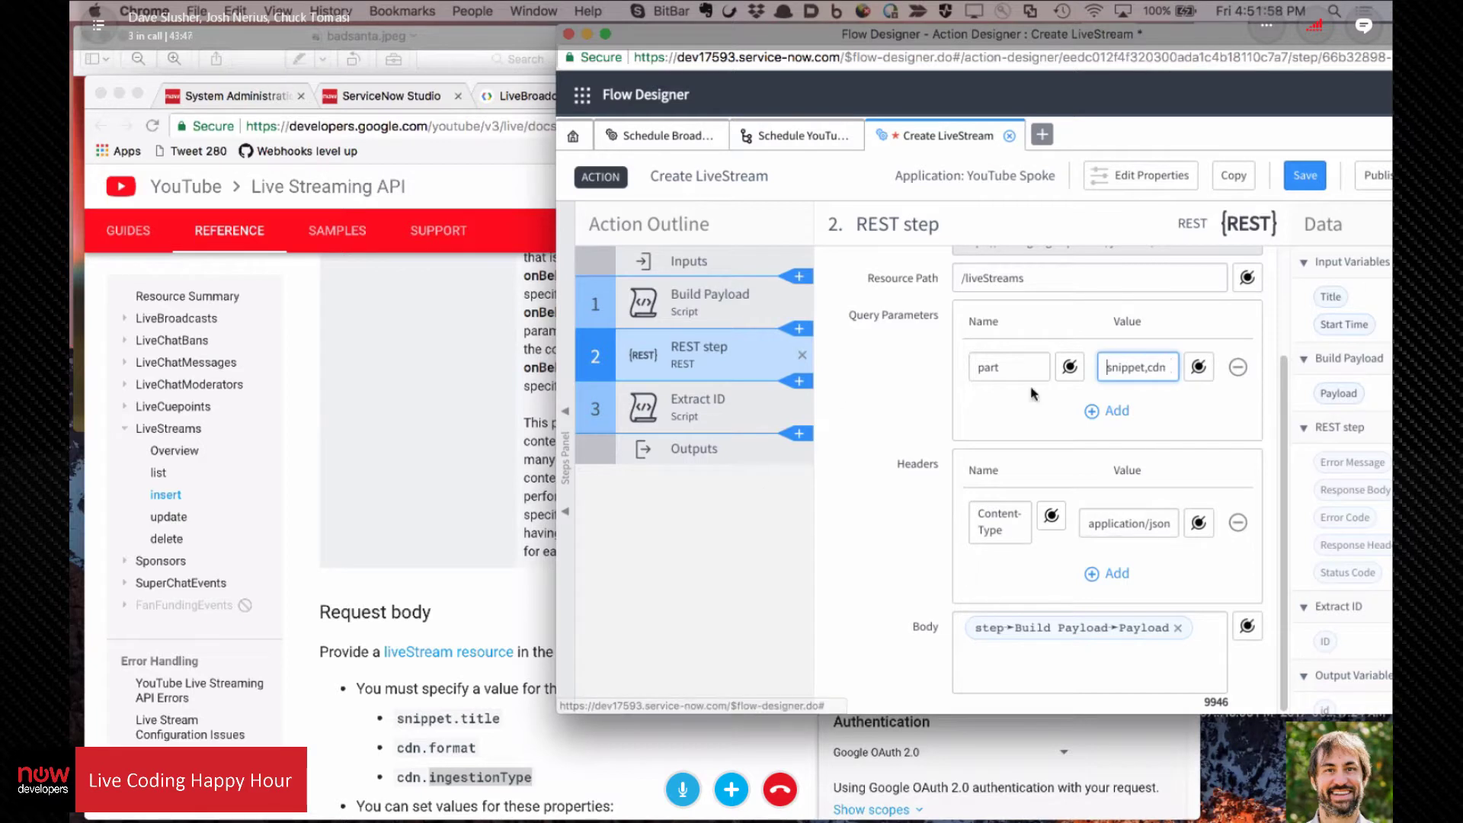
Step: Compare the REST step's request settings with the LiveStreams insert and update documentation, and review the action's output variables
scroll(1093, 428, "up", 1)
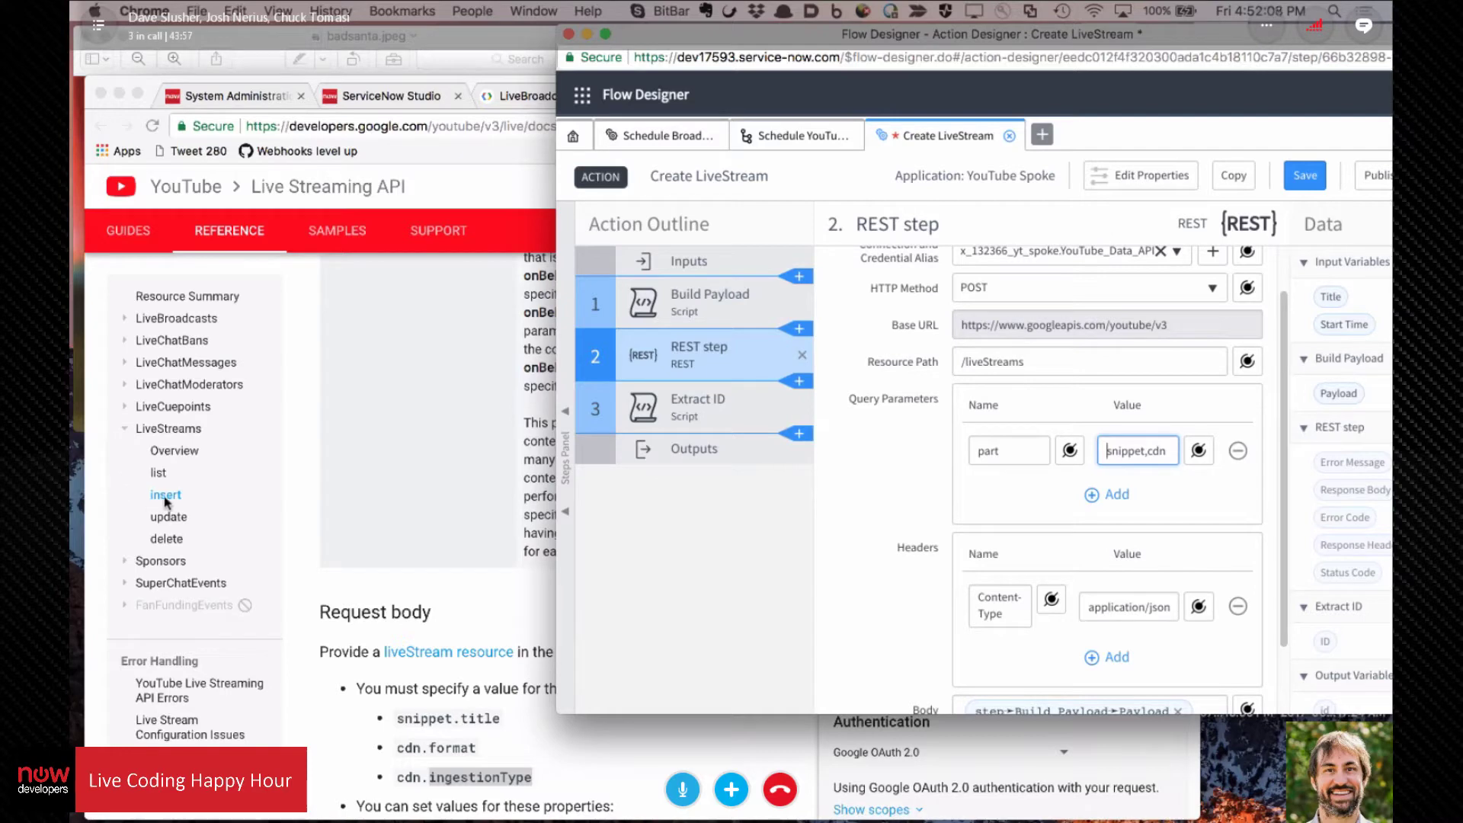
left_click(483, 610)
scroll(638, 550, "up", 10)
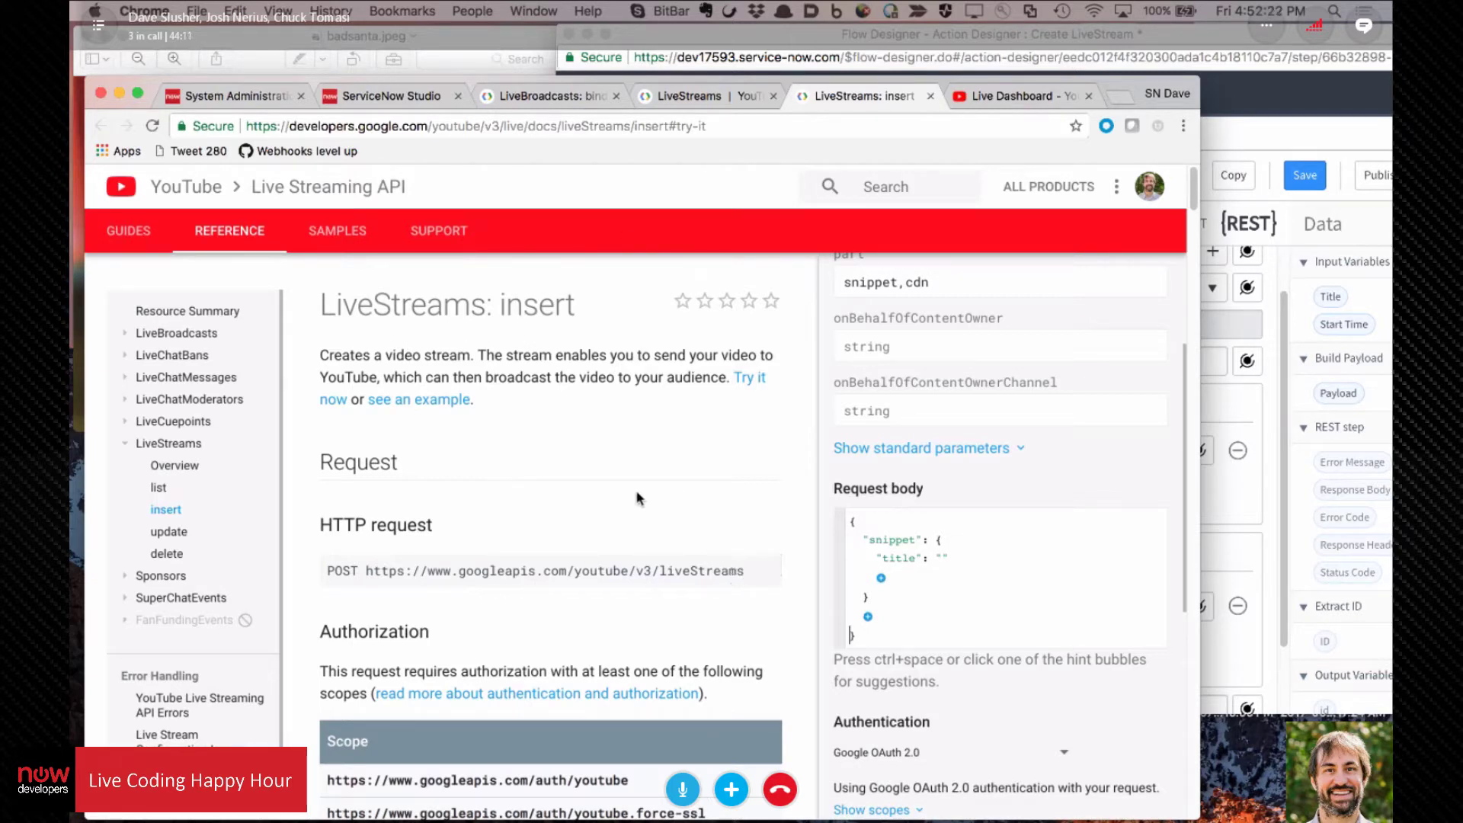
left_click(169, 537)
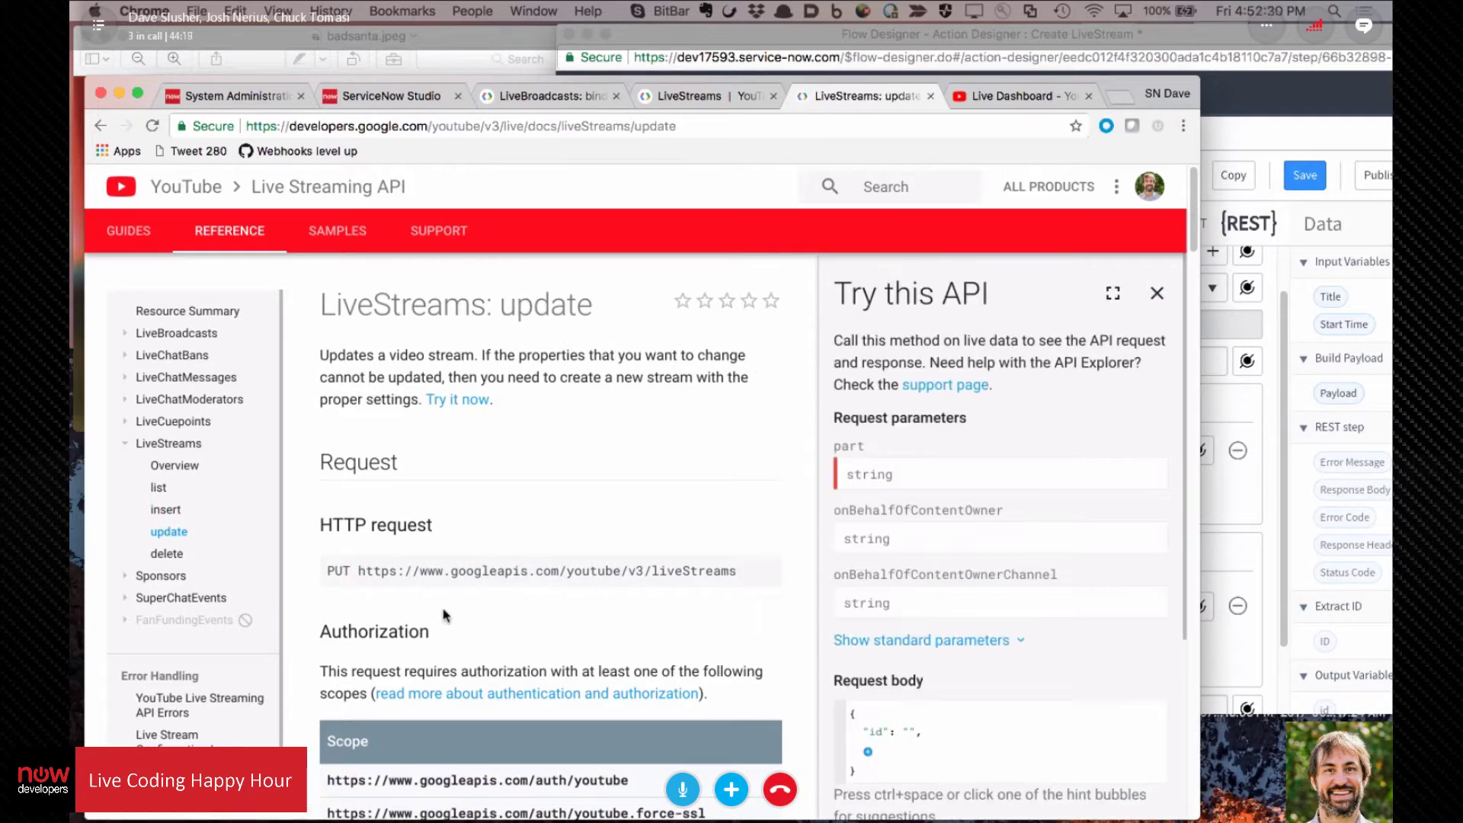
left_click(163, 514)
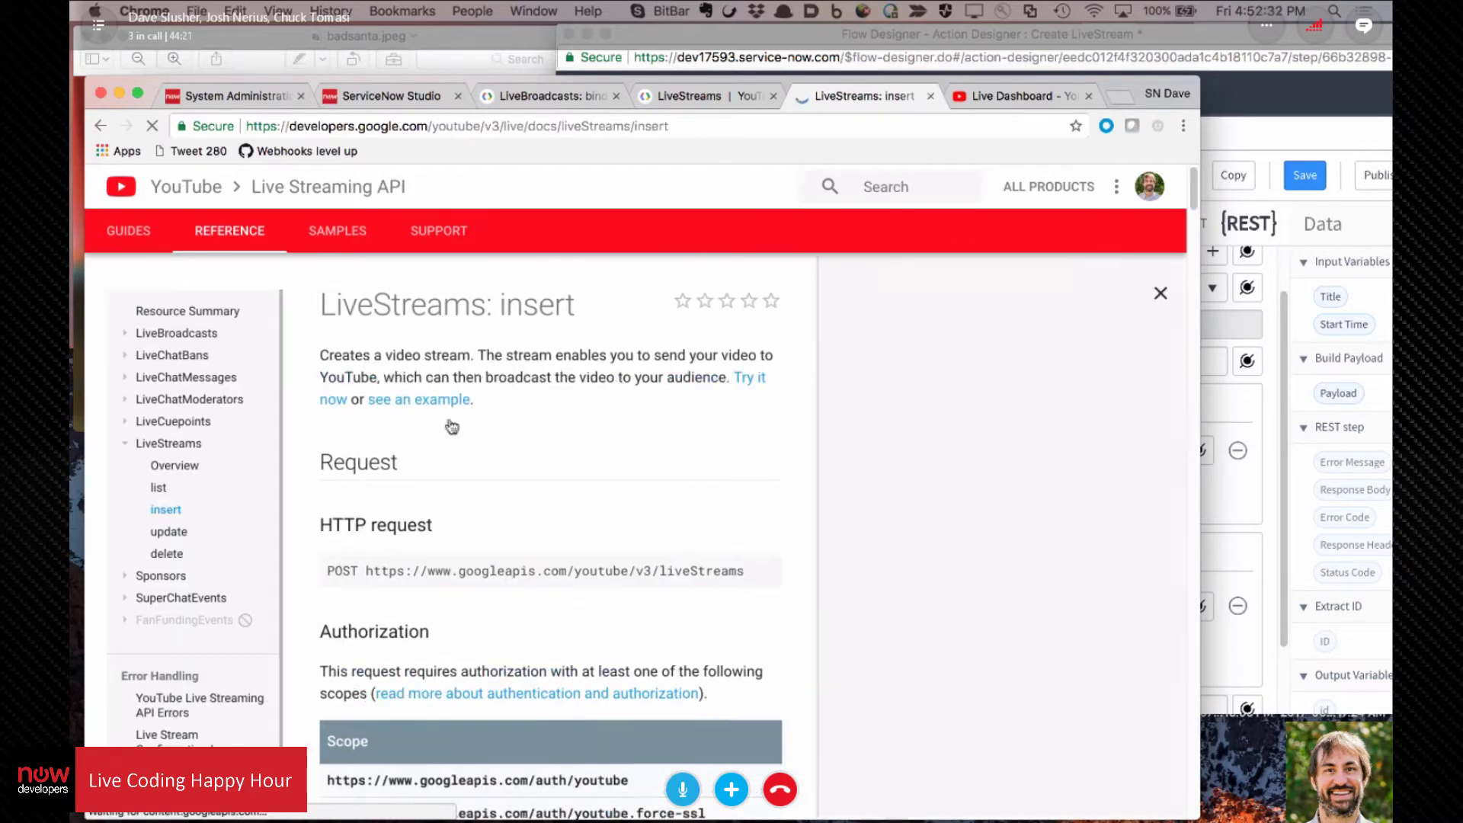
left_click(1219, 44)
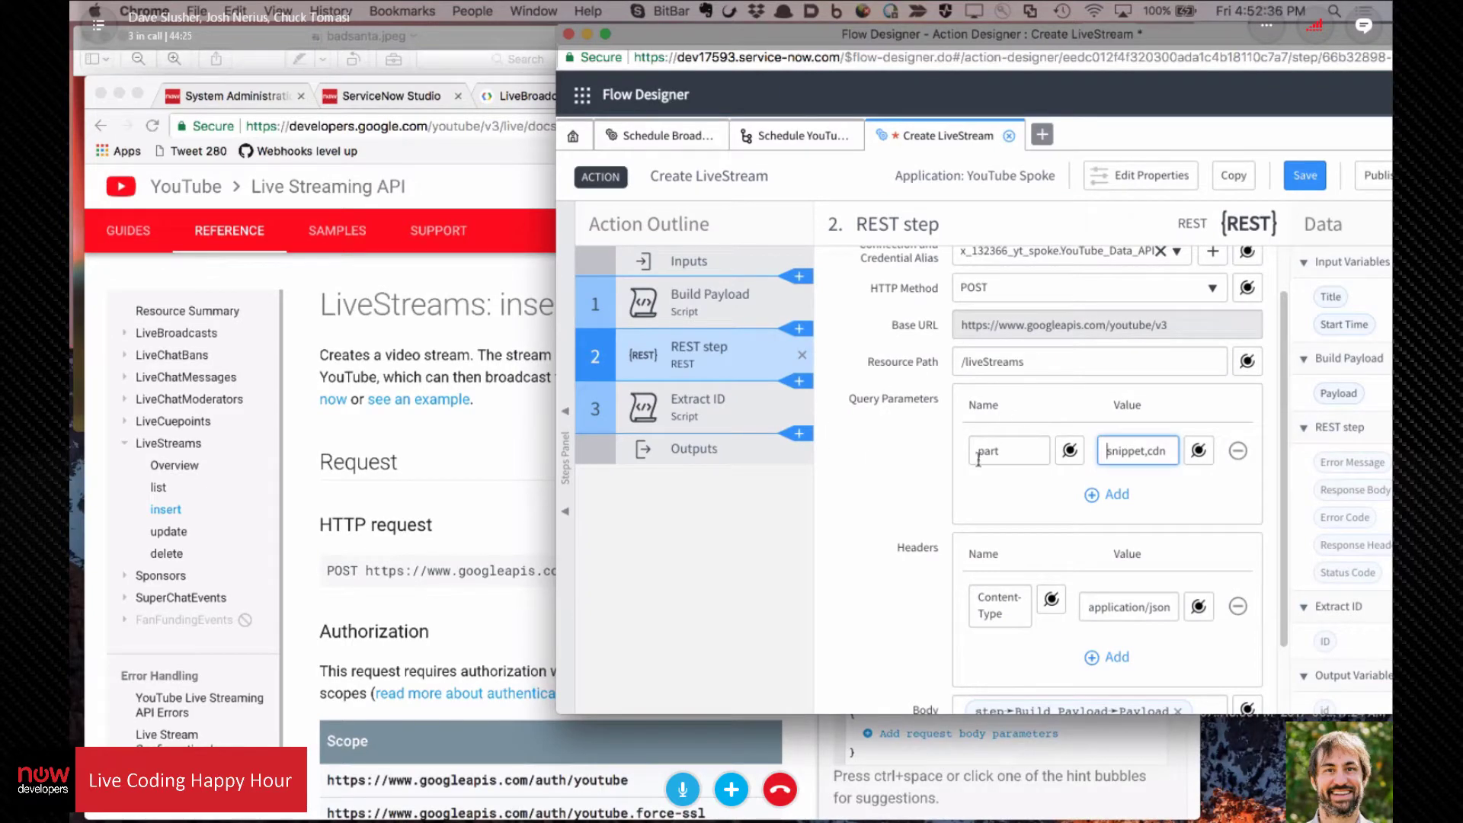
scroll(978, 459, "down", 2)
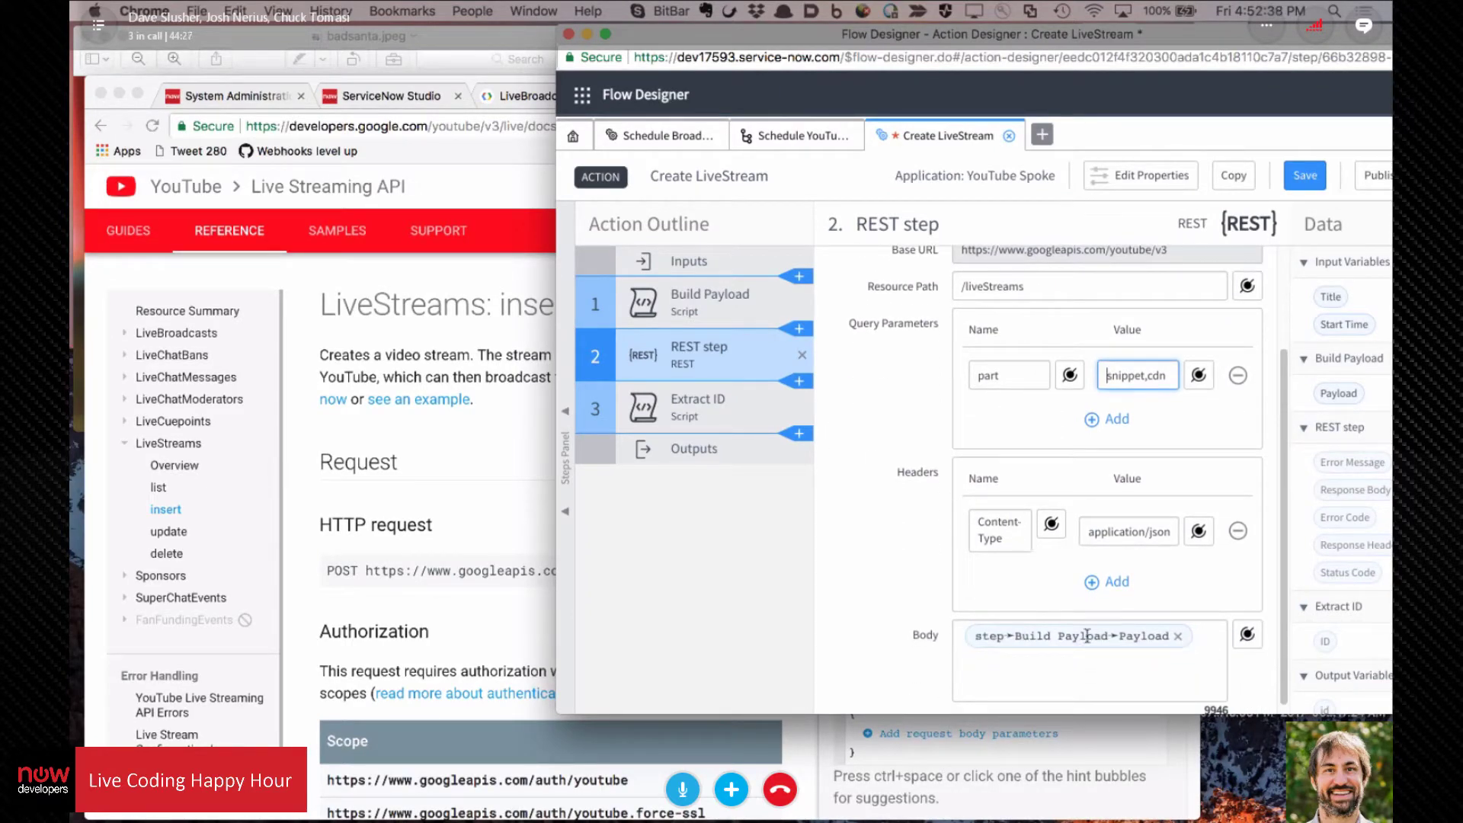
scroll(1080, 632, "down", 1)
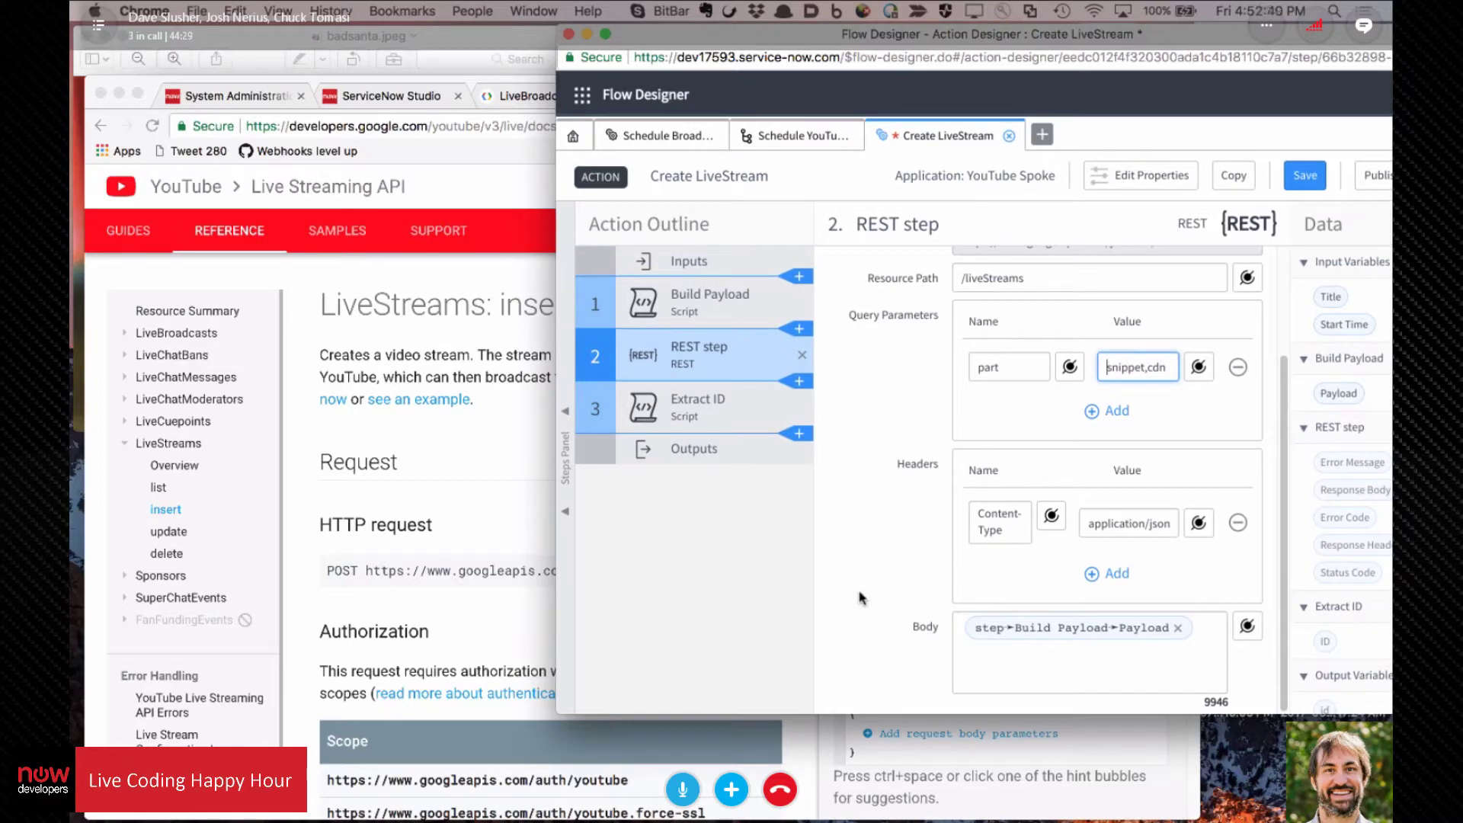
left_click(686, 451)
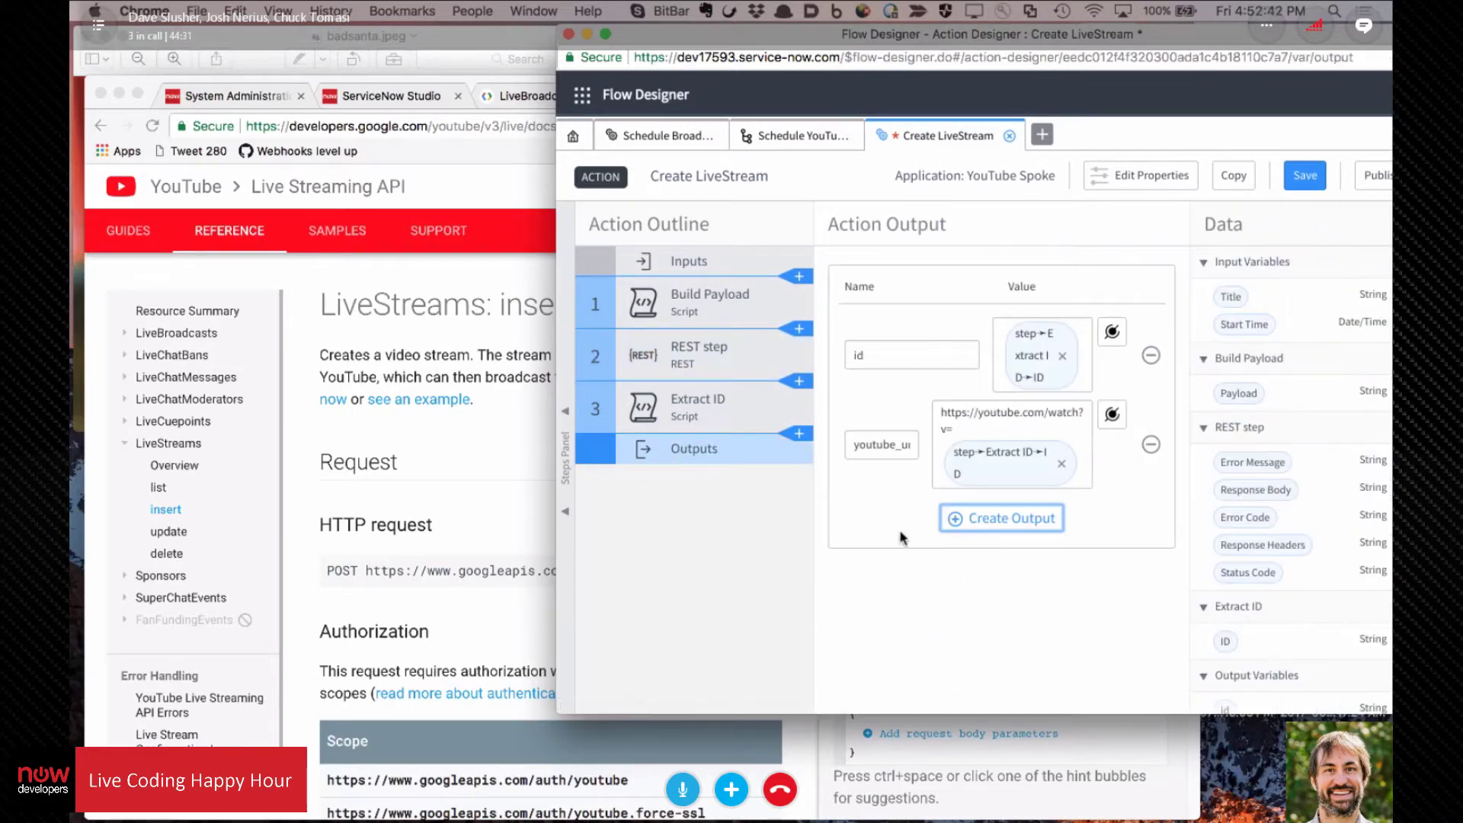
left_click(476, 462)
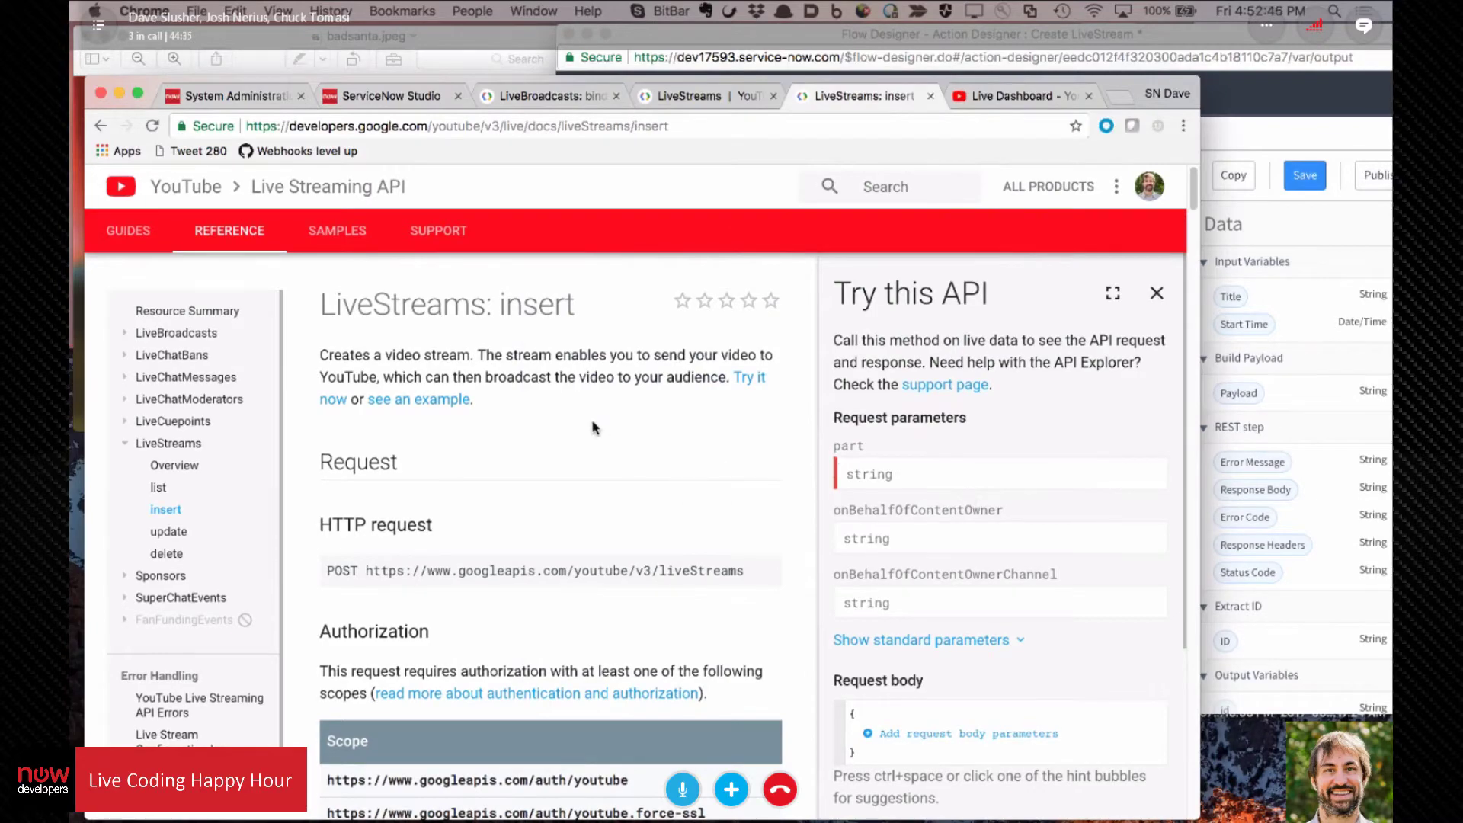
Step: Review the LiveStreams insert response and liveStream resource JSON in the API documentation, and check the Extract ID step of the Create LiveStream action
scroll(587, 470, "down", 20)
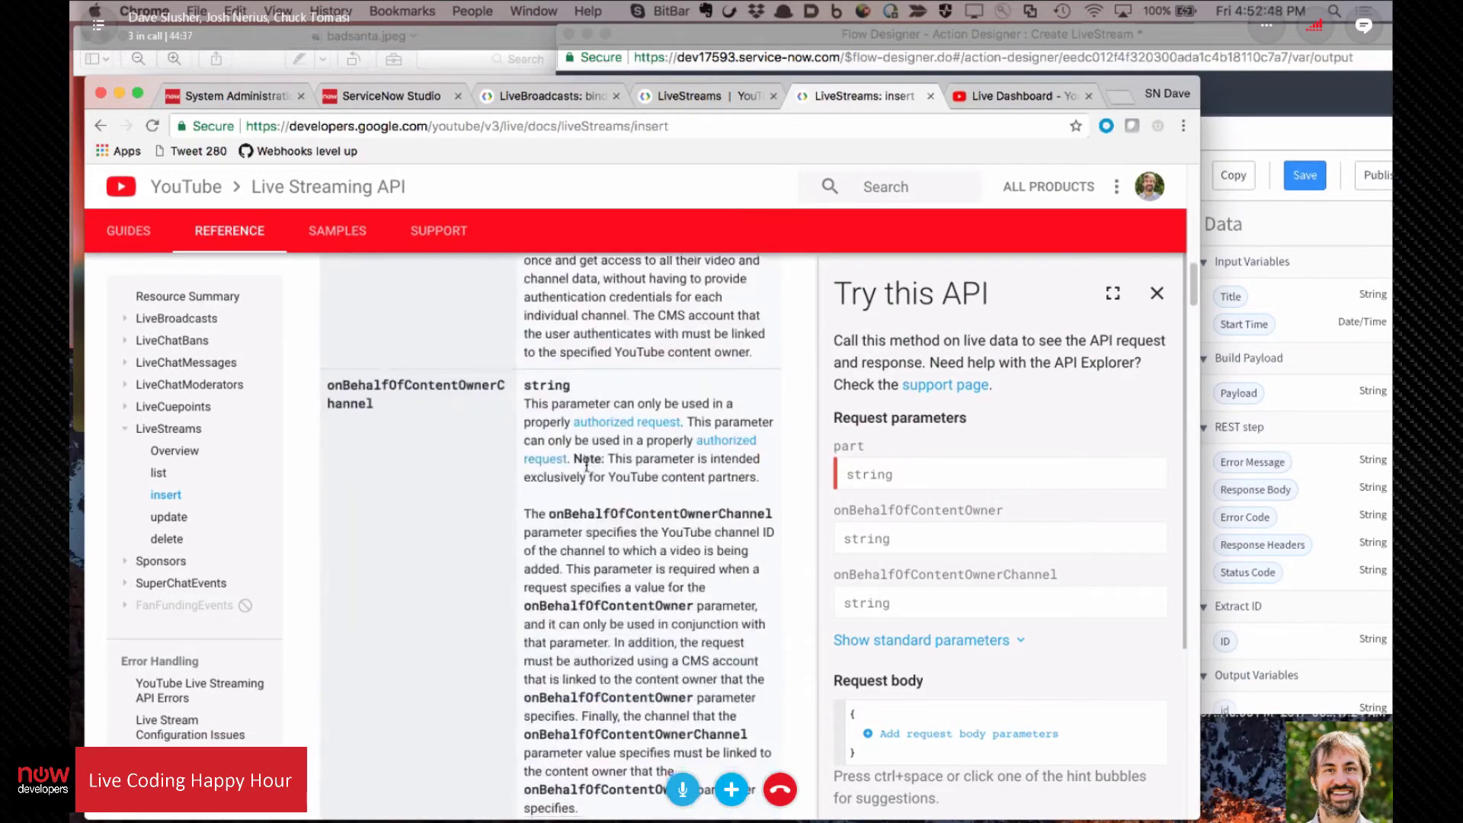
scroll(586, 465, "up", 15)
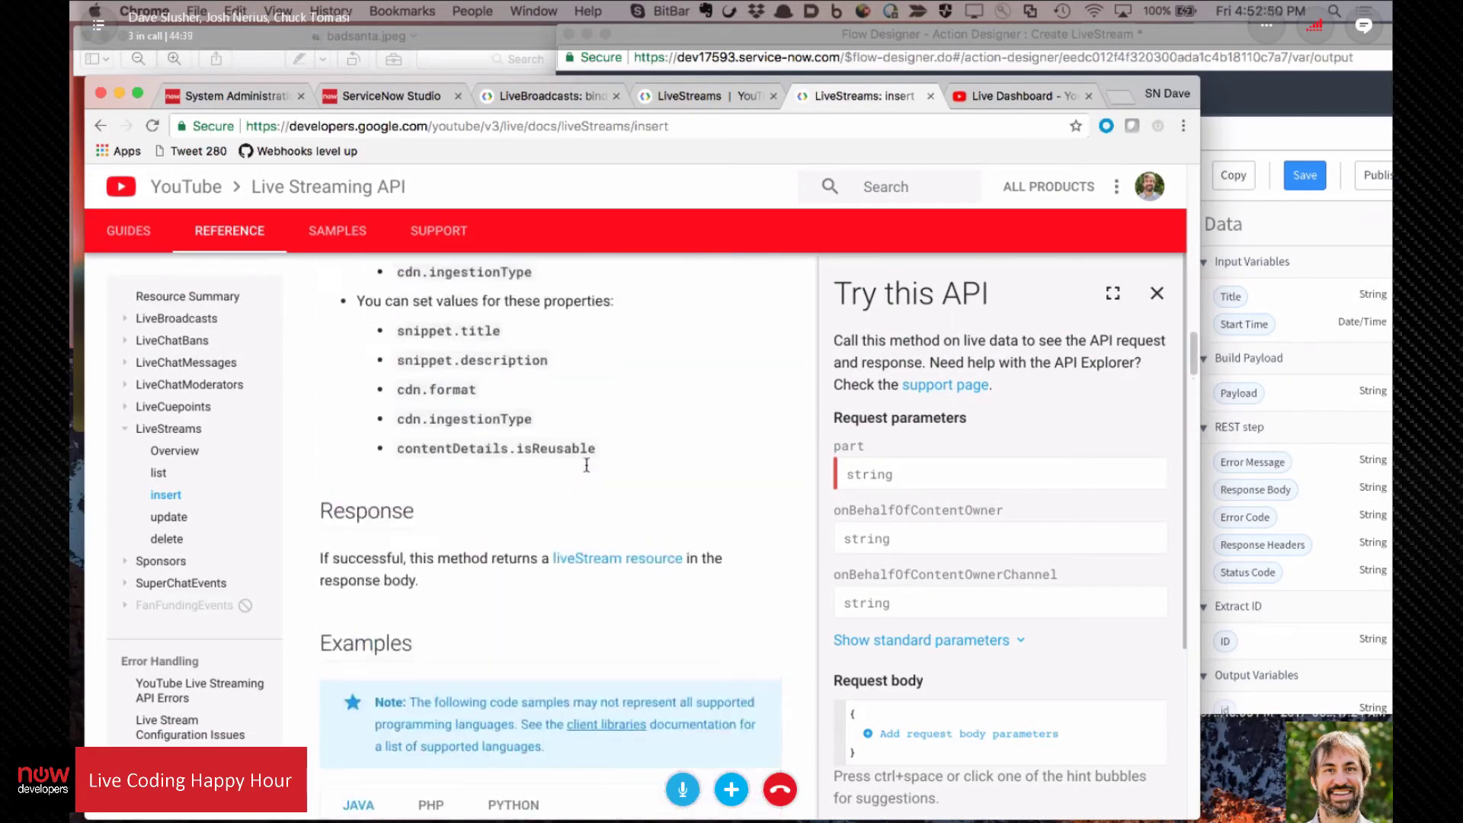
scroll(586, 465, "down", 4)
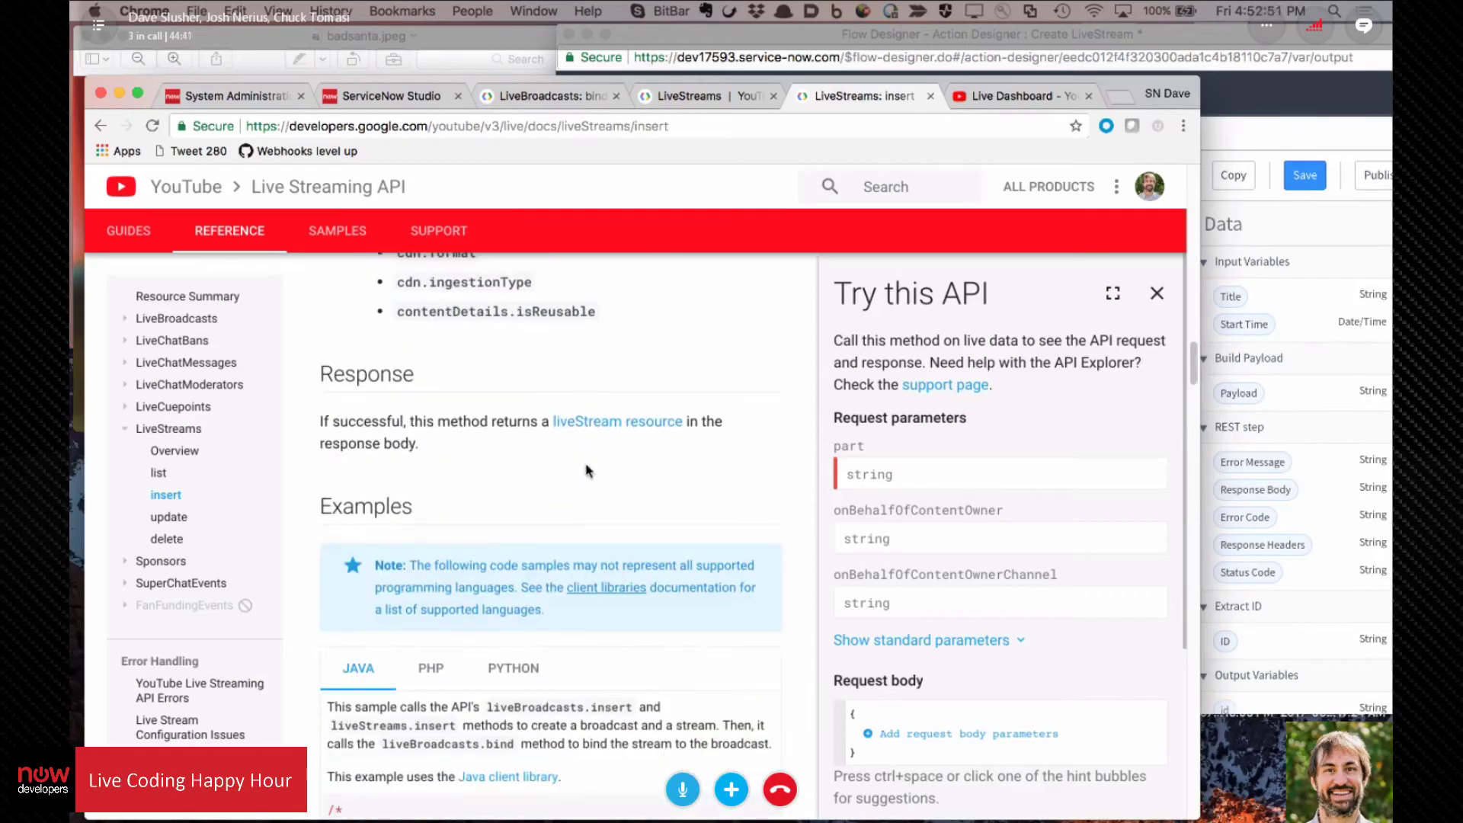
left_click(626, 423)
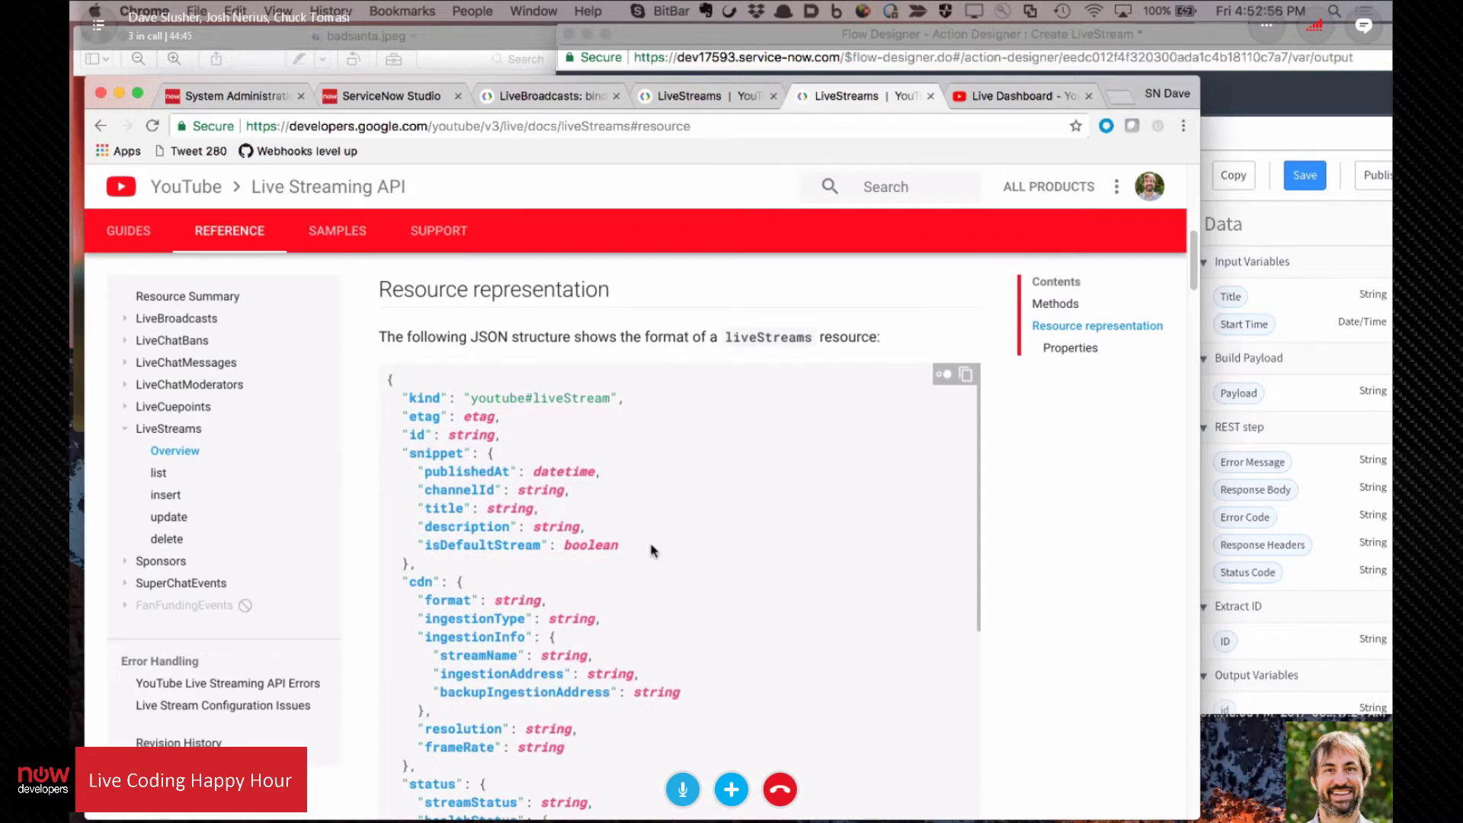
scroll(651, 548, "down", 1)
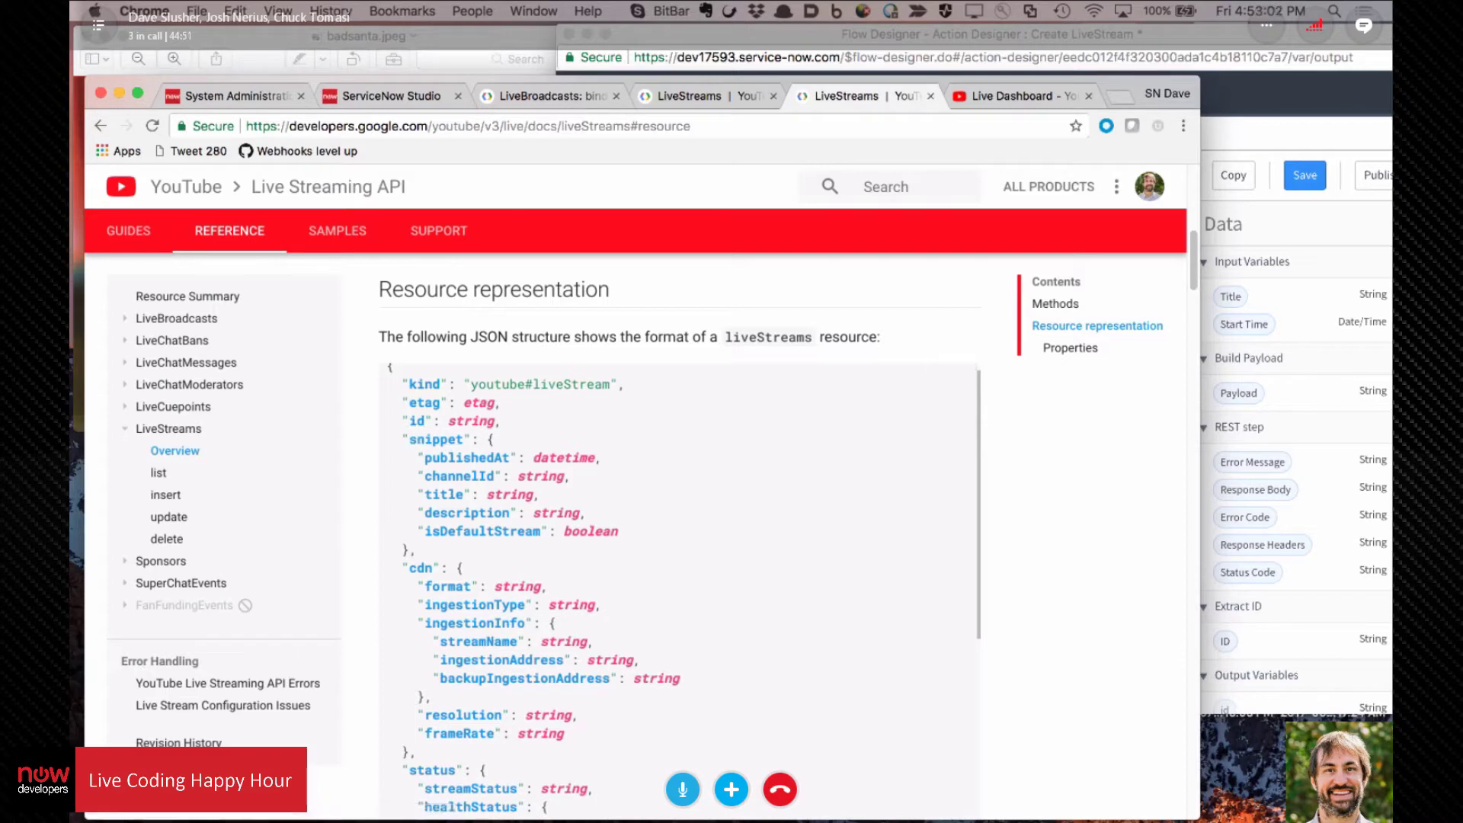
left_click(1289, 134)
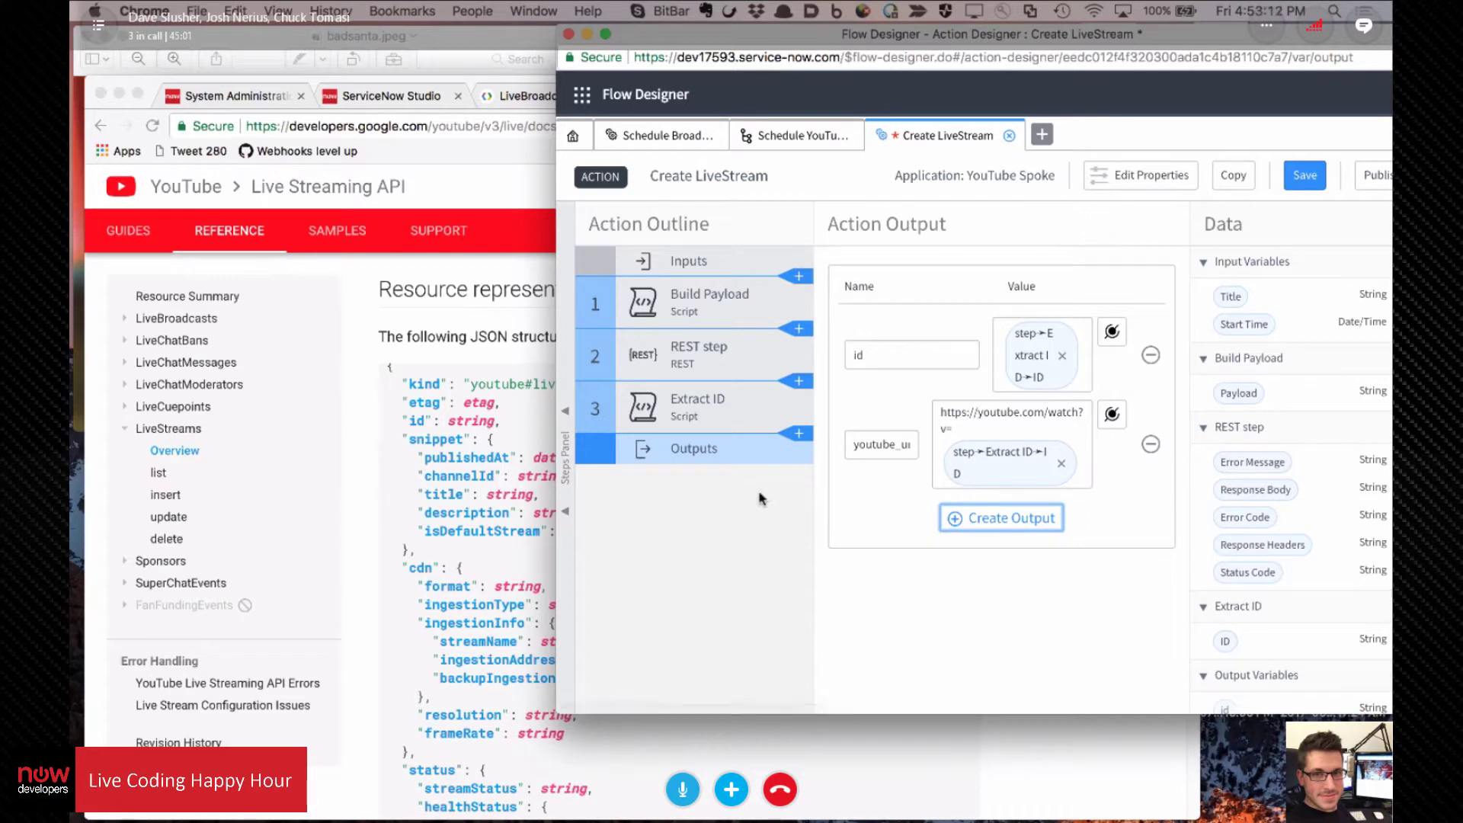
left_click(700, 411)
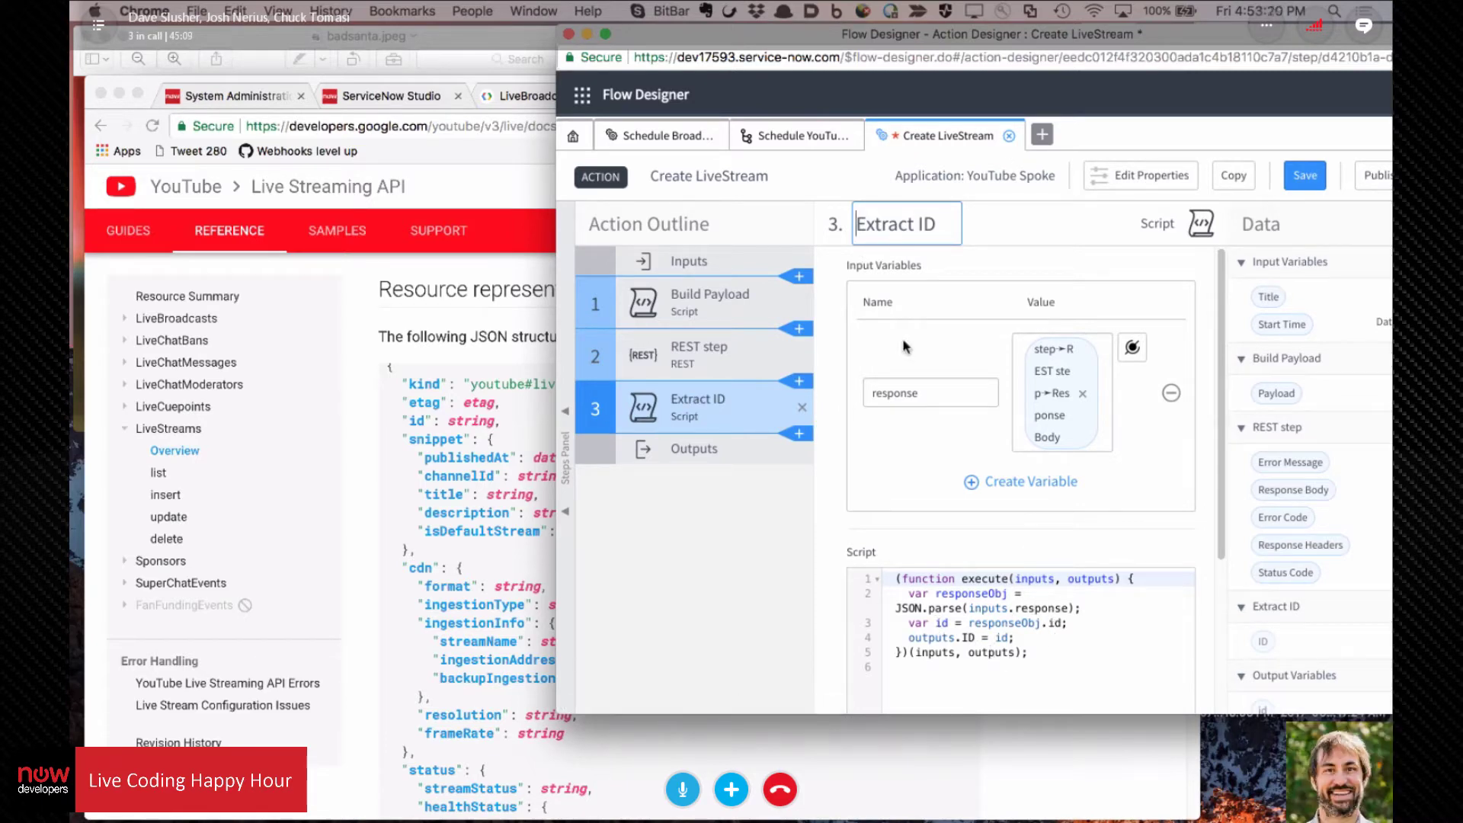
Step: Save and publish the Create LiveStream action
left_click_drag(1251, 38, 1058, 63)
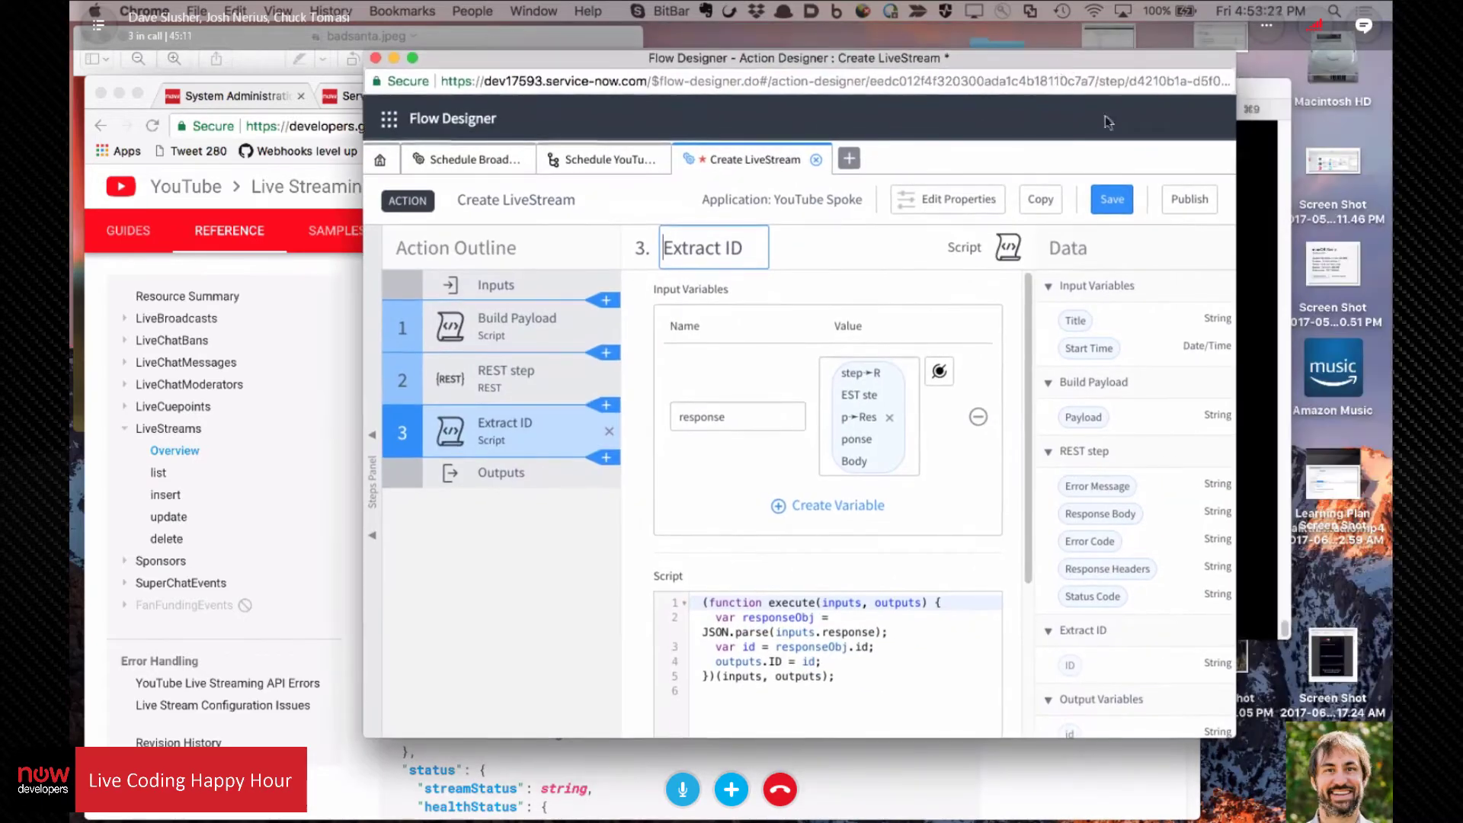
left_click(1112, 202)
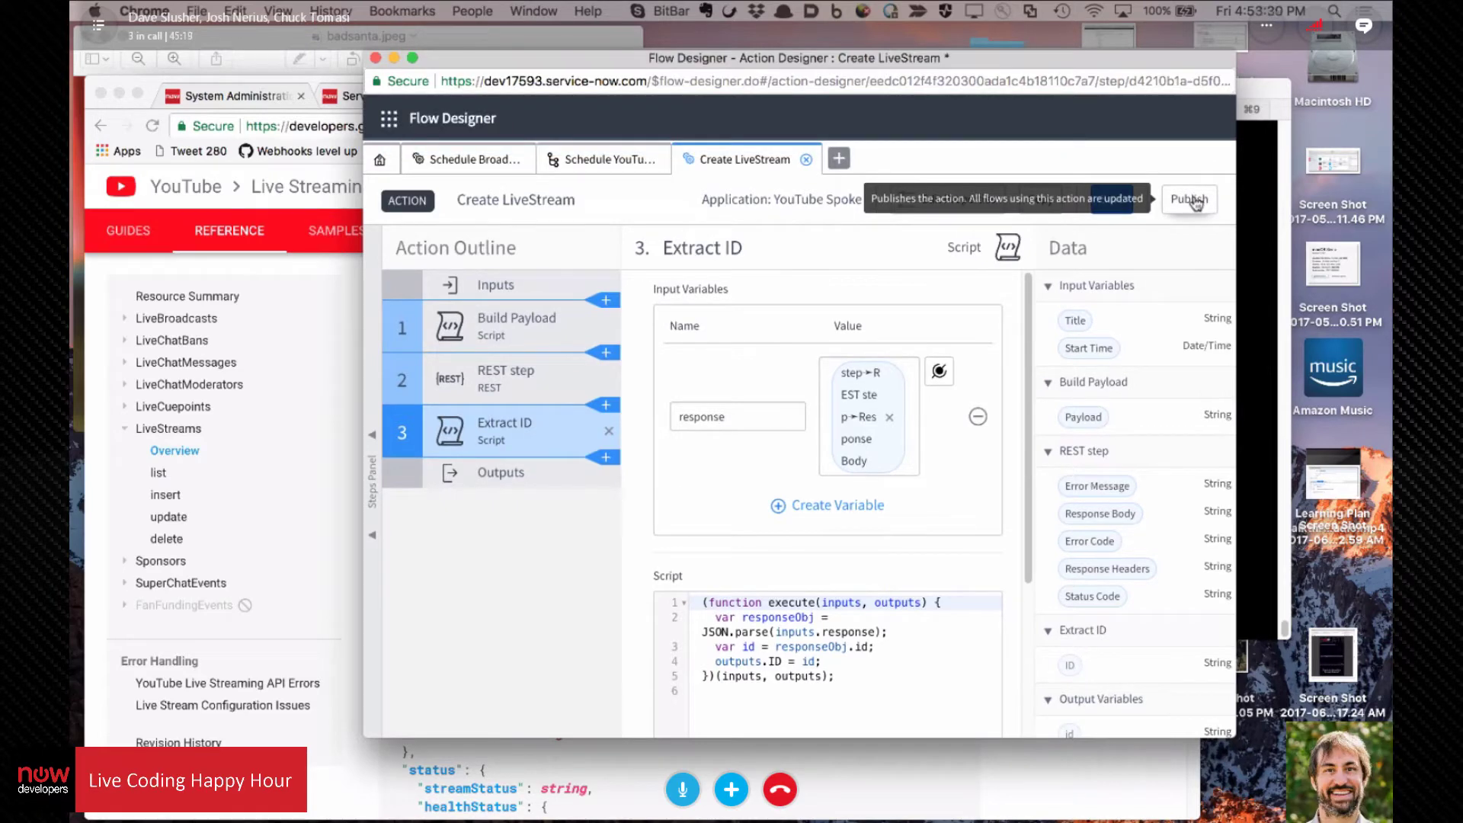
left_click(1190, 200)
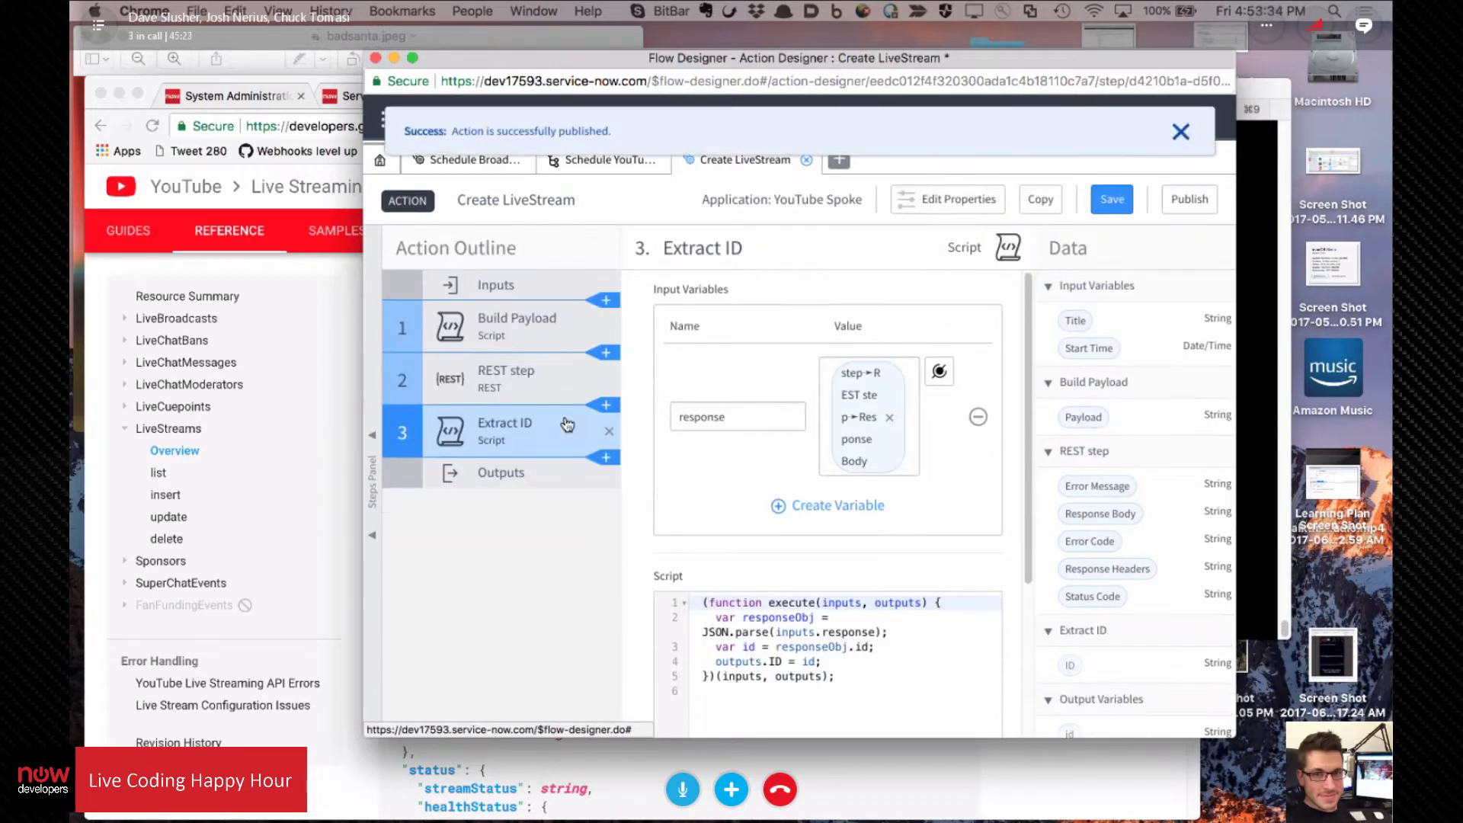
left_click(1180, 131)
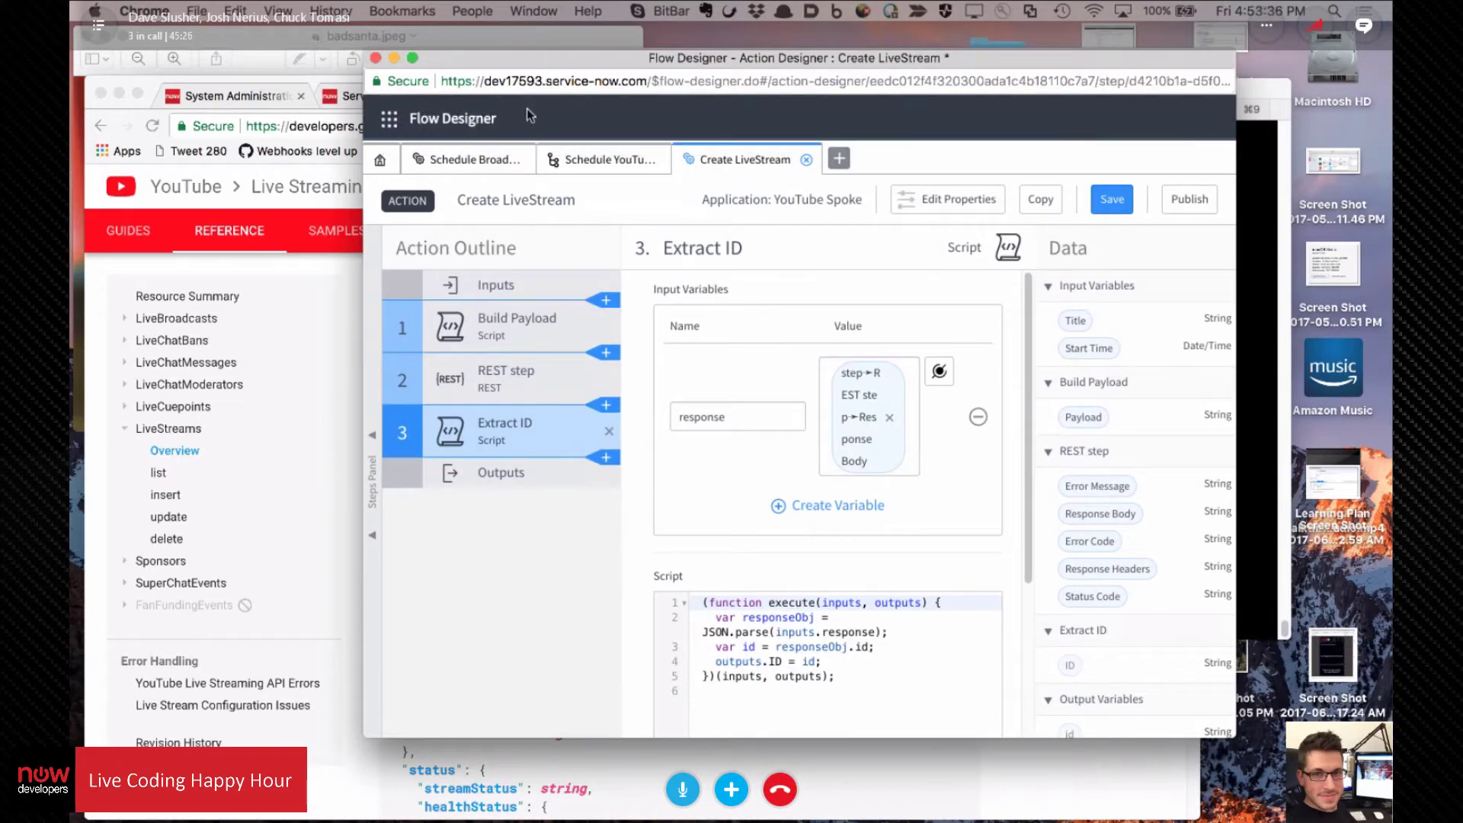
Step: Add the YouTube spoke's Create LiveStream action to the Schedule YouTube Broadcast flow, directly after the Schedule Broadcast action
left_click(488, 169)
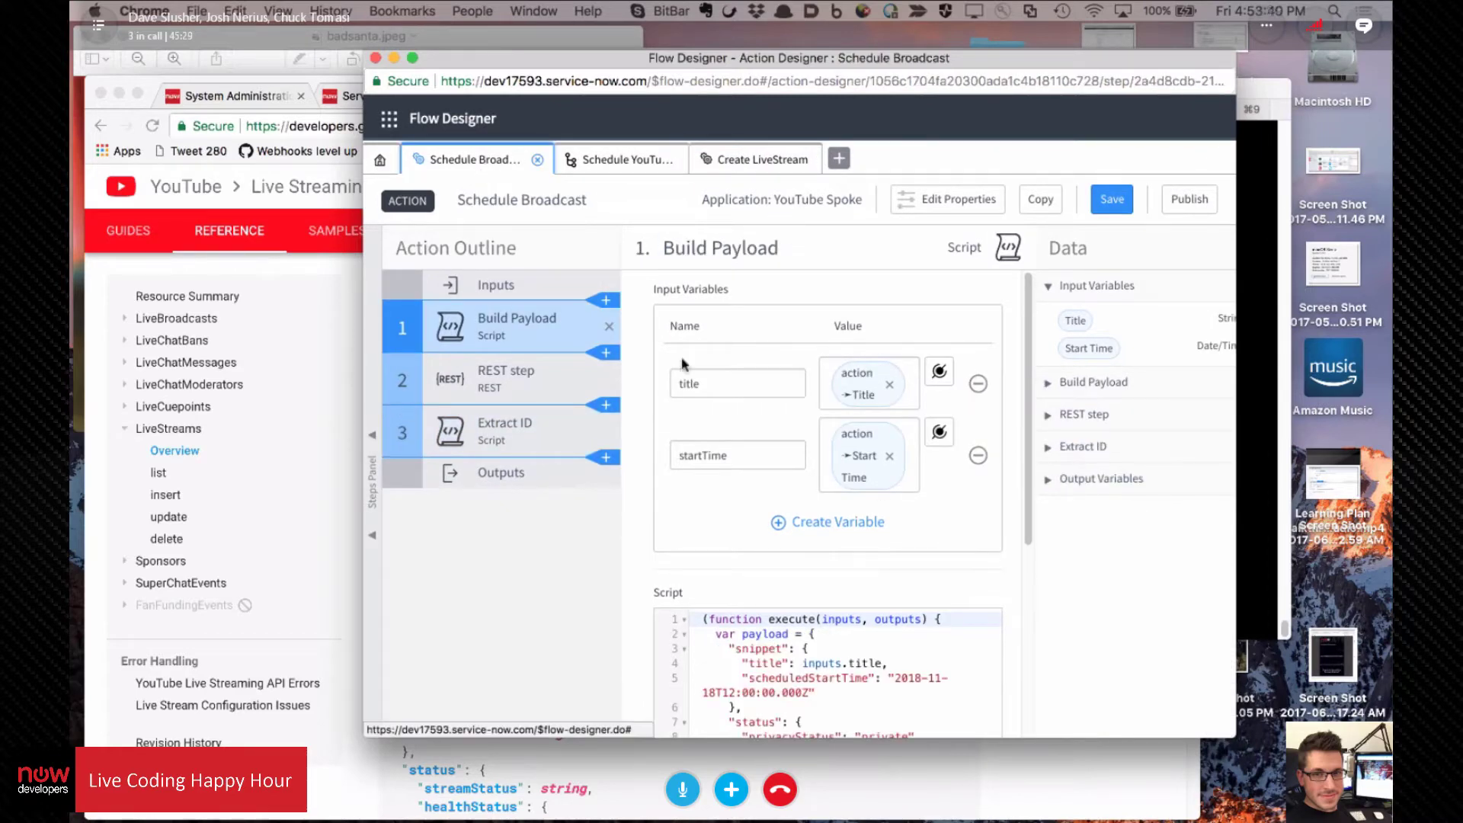
left_click(627, 167)
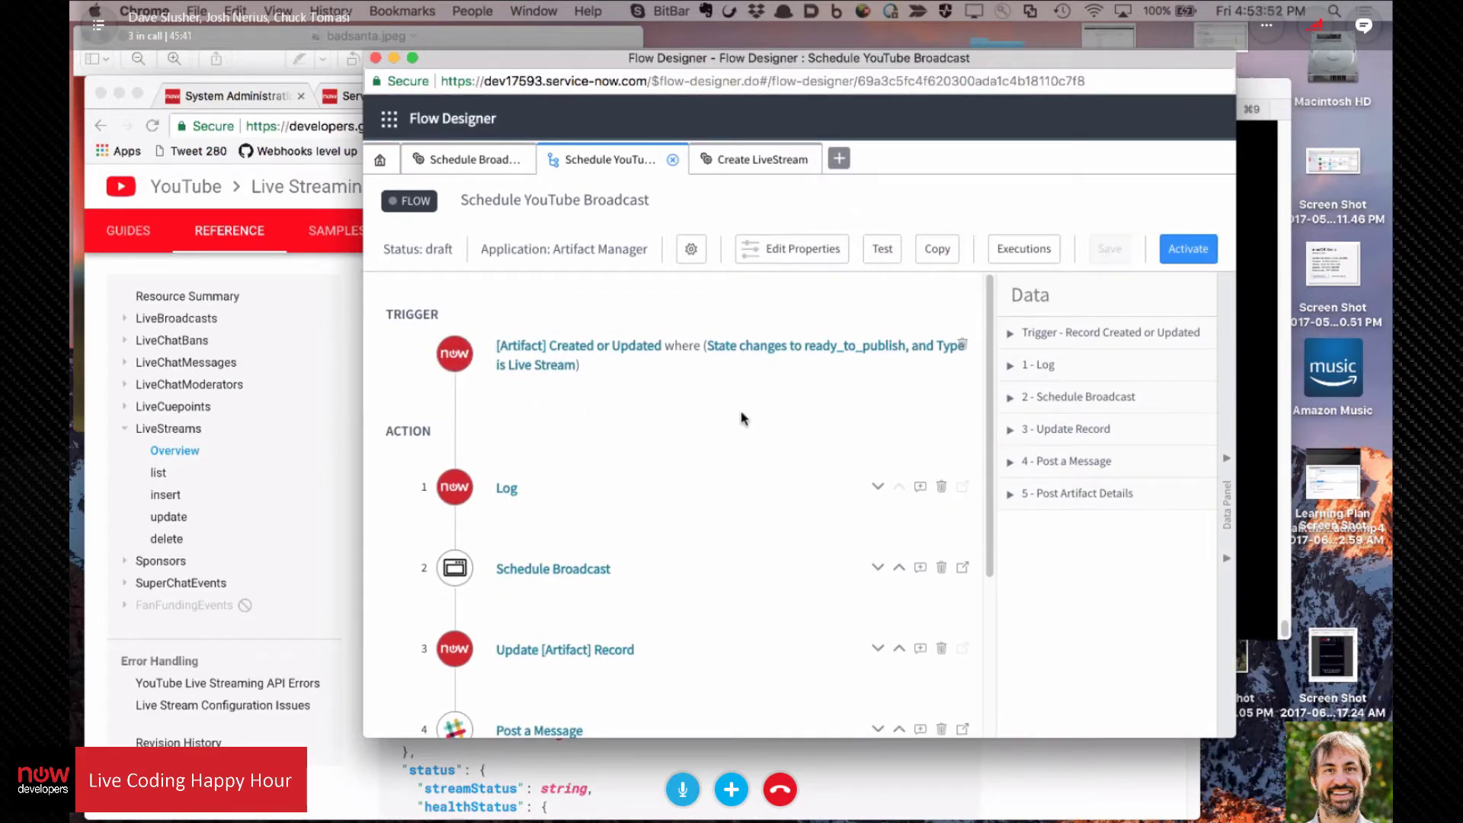
scroll(643, 449, "down", 2)
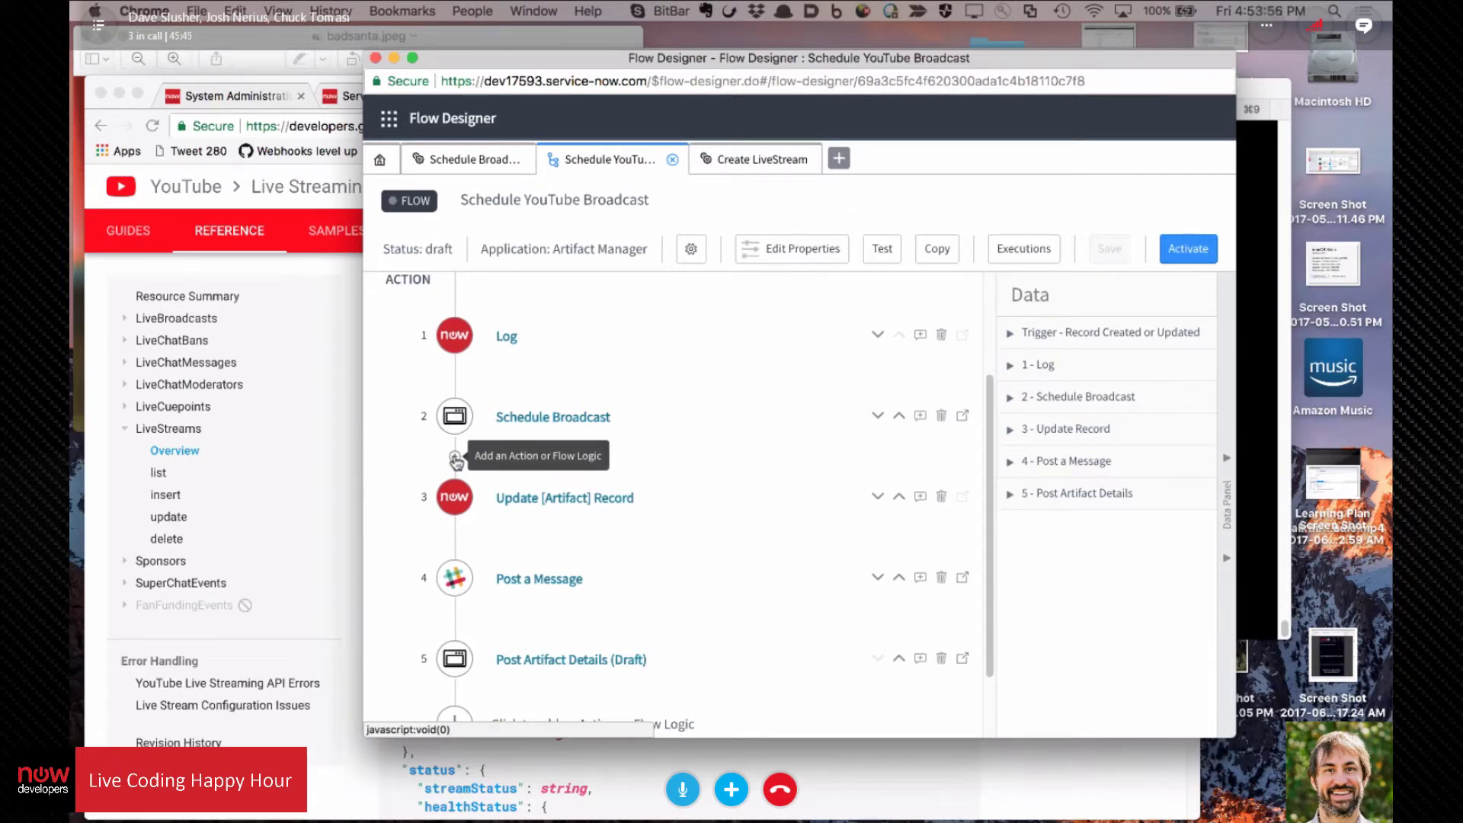
left_click(456, 461)
left_click(552, 488)
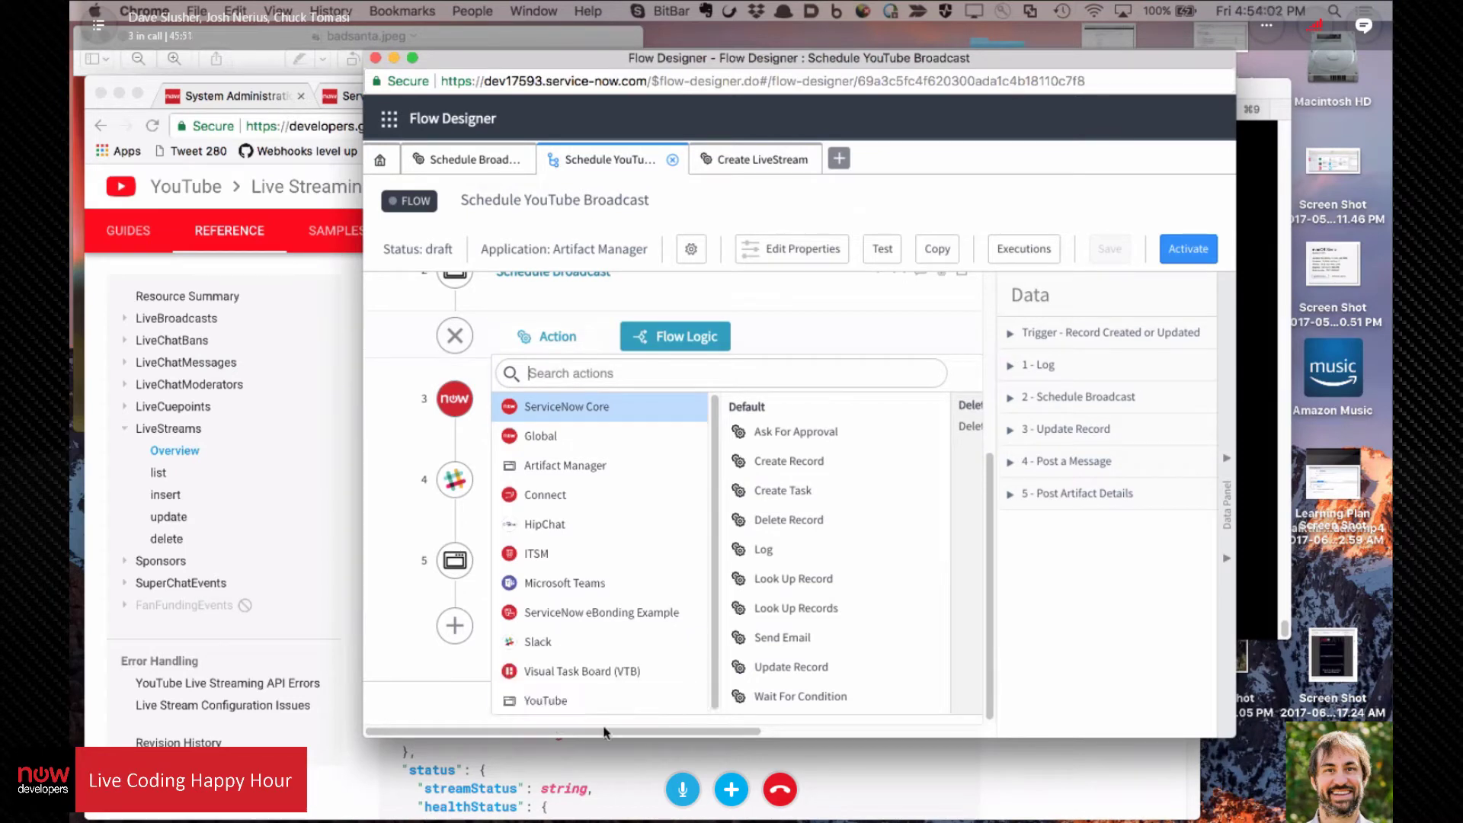
left_click(538, 701)
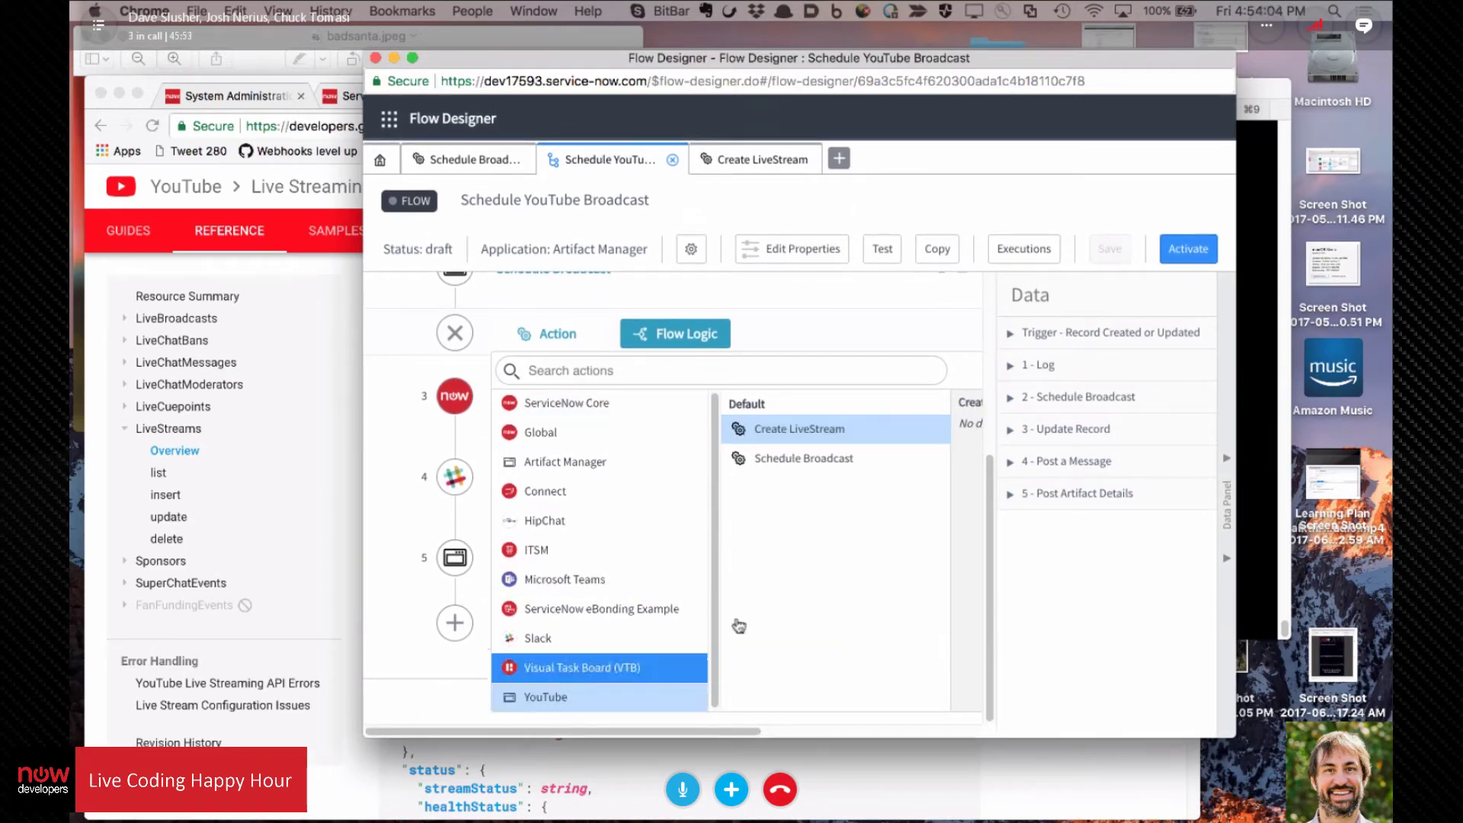
left_click(792, 428)
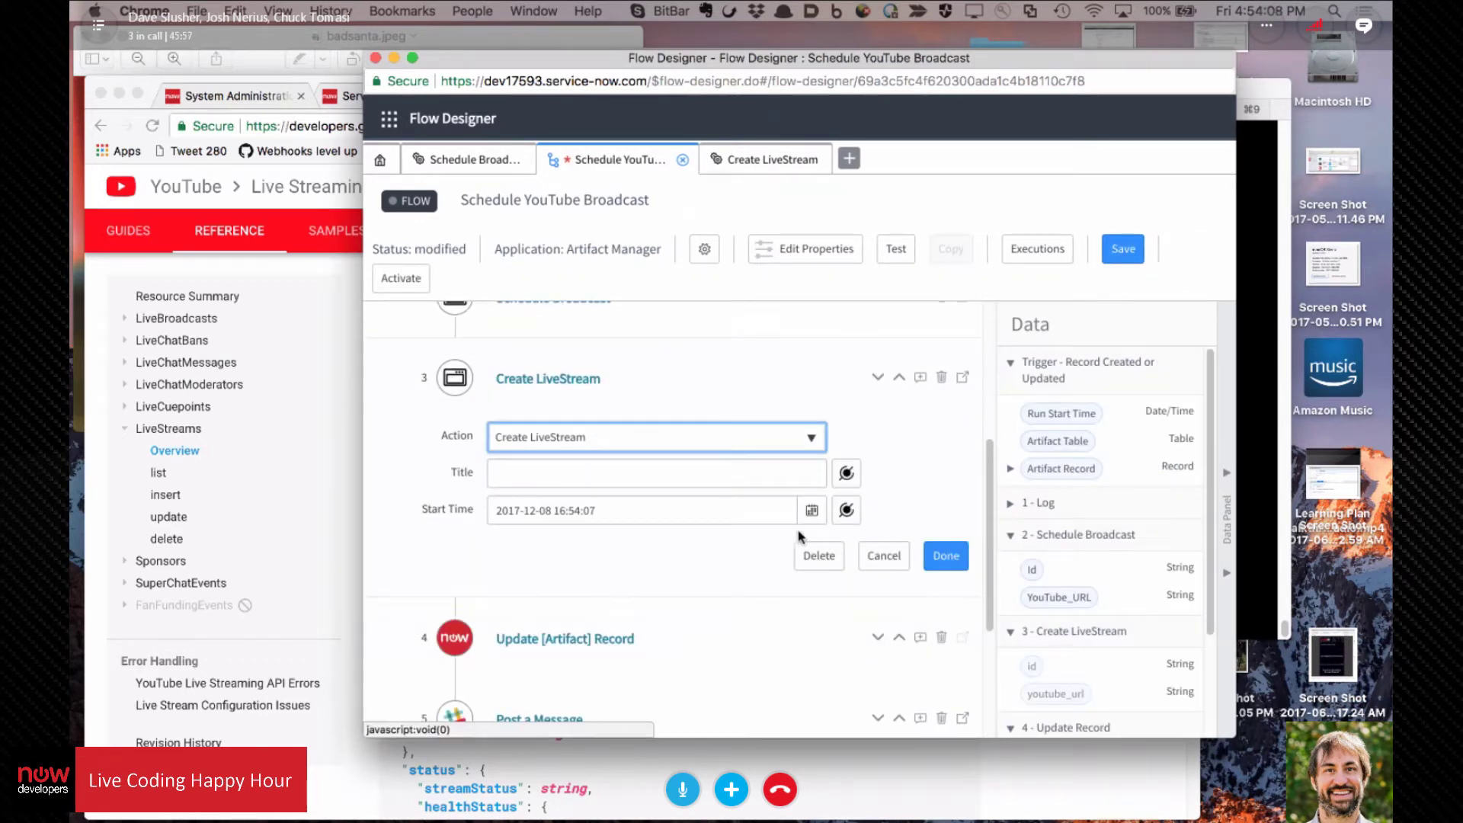
Step: Map the Create LiveStream step's Title to the Title field of the trigger's Artifact Record
scroll(936, 461, "up", 3)
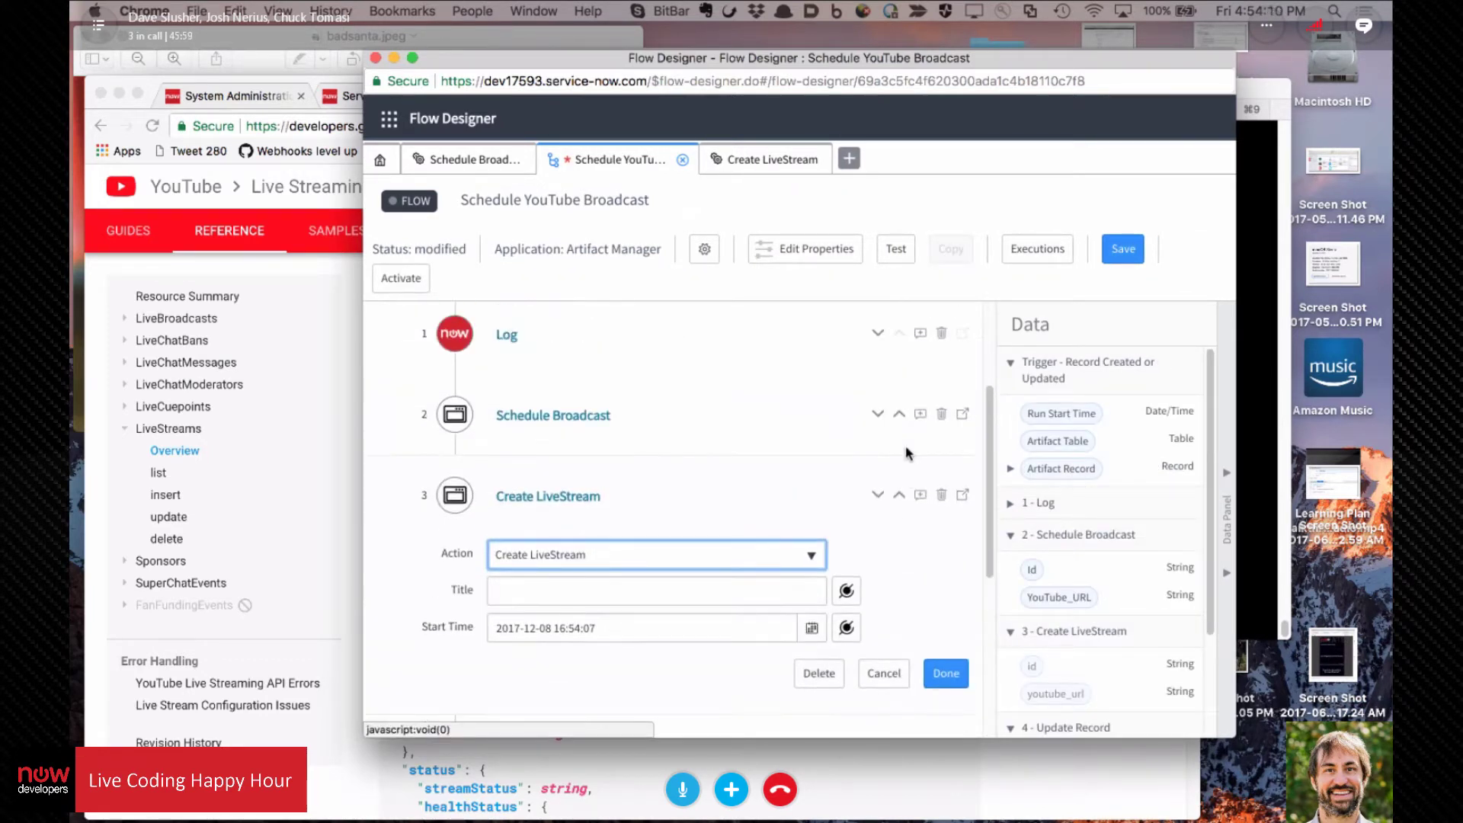
scroll(880, 547, "up", 4)
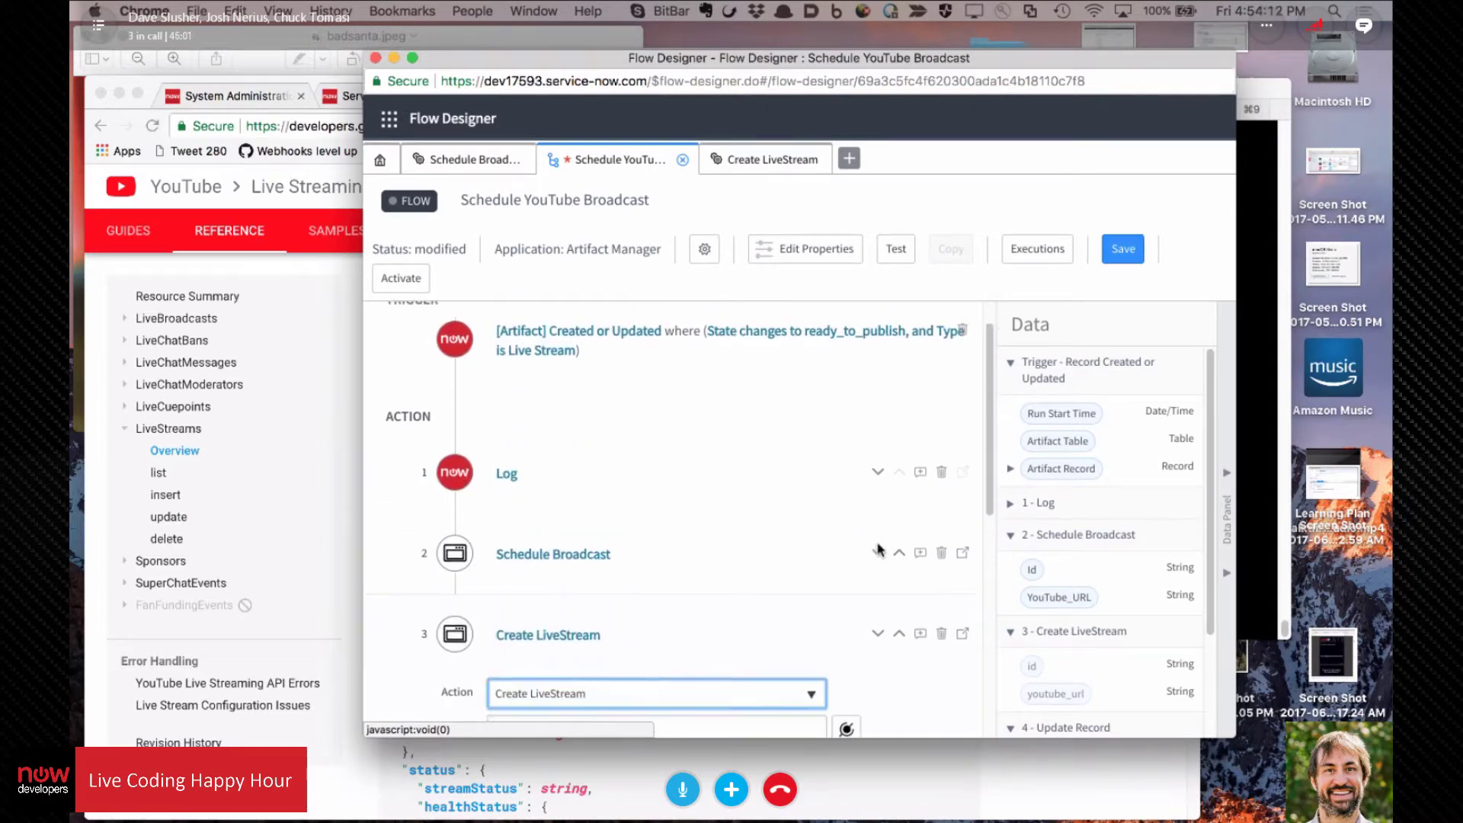
scroll(878, 547, "down", 3)
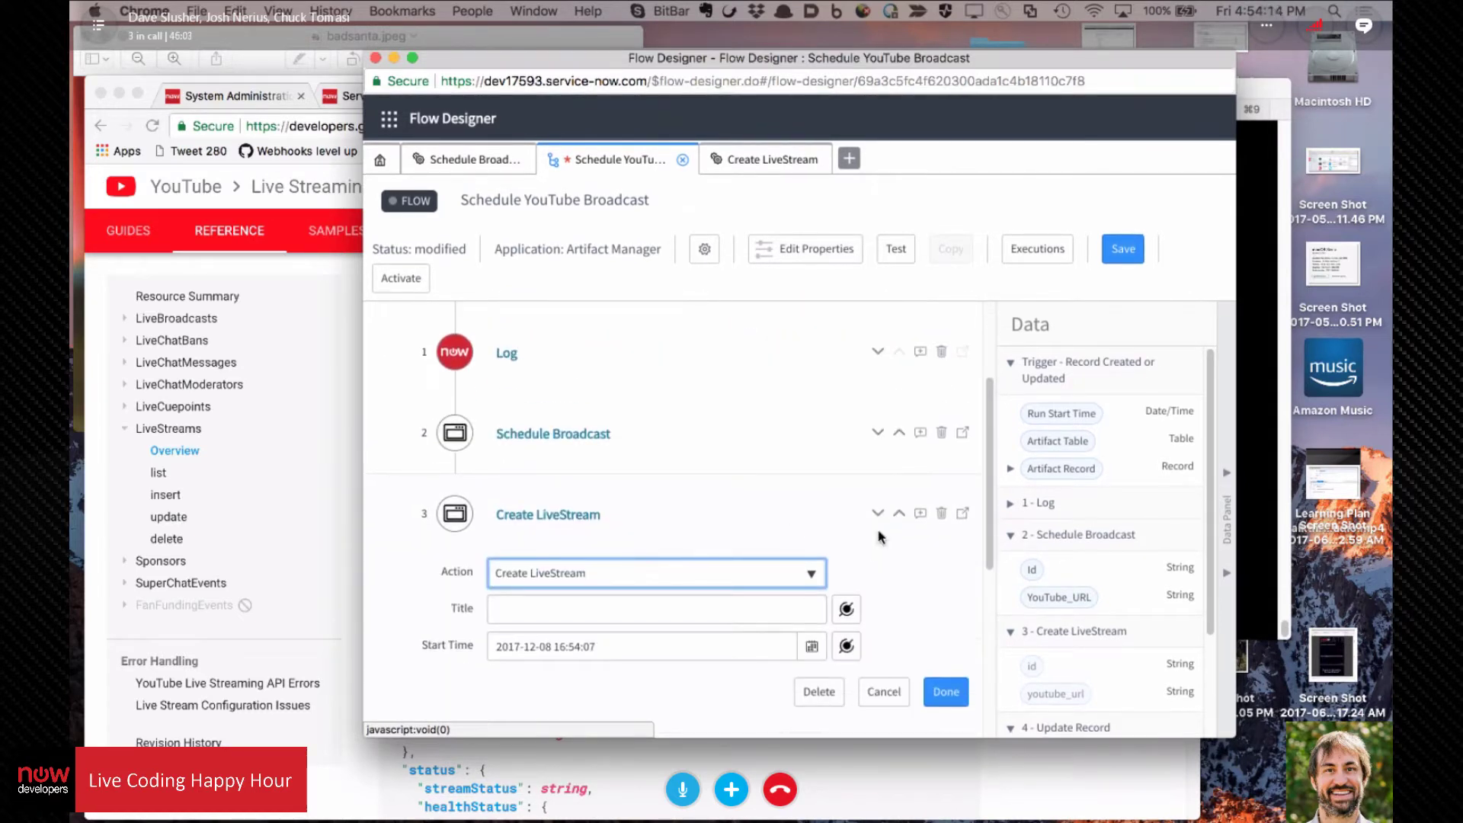
left_click(846, 608)
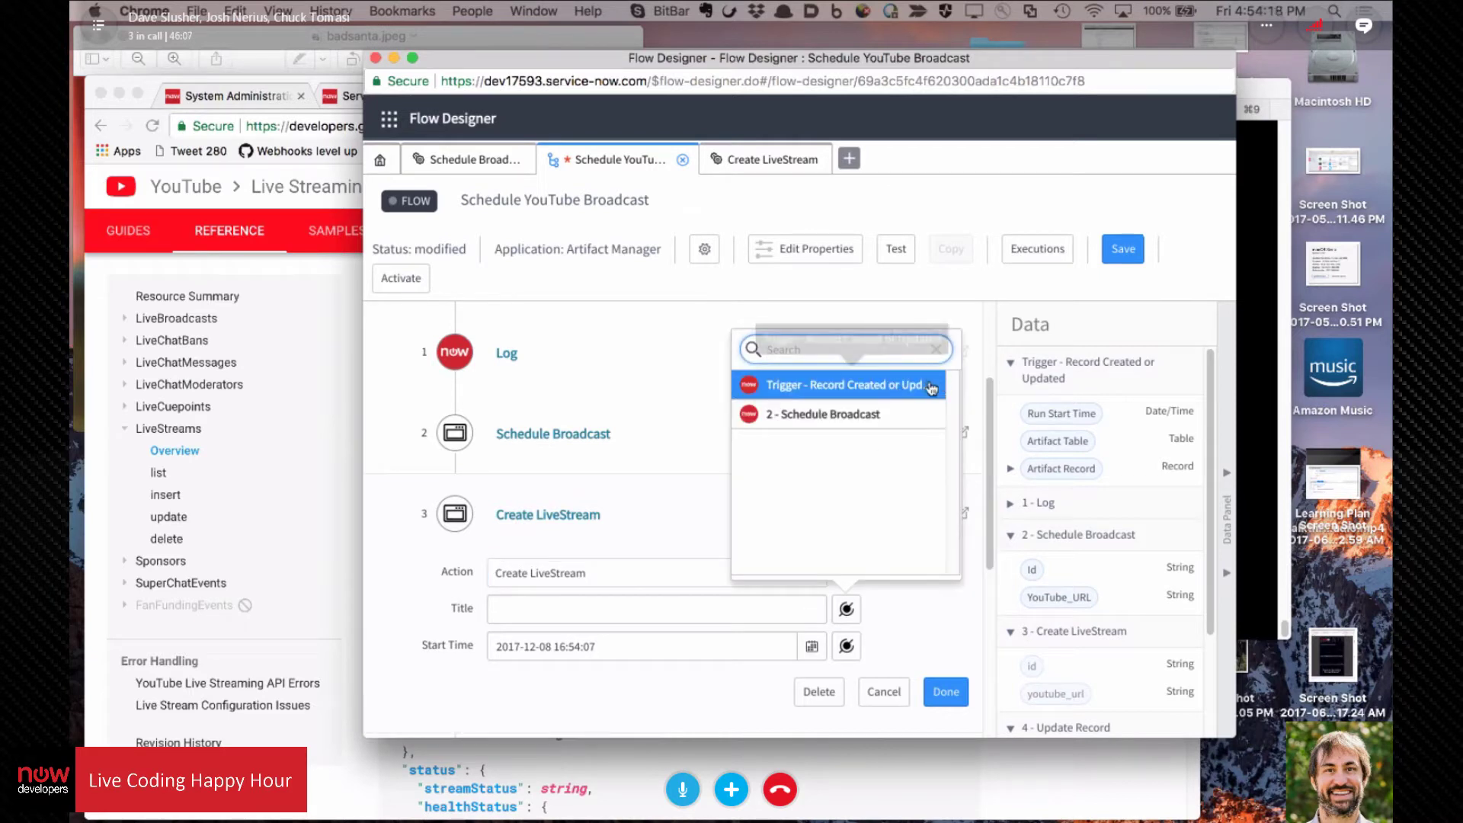
left_click(935, 385)
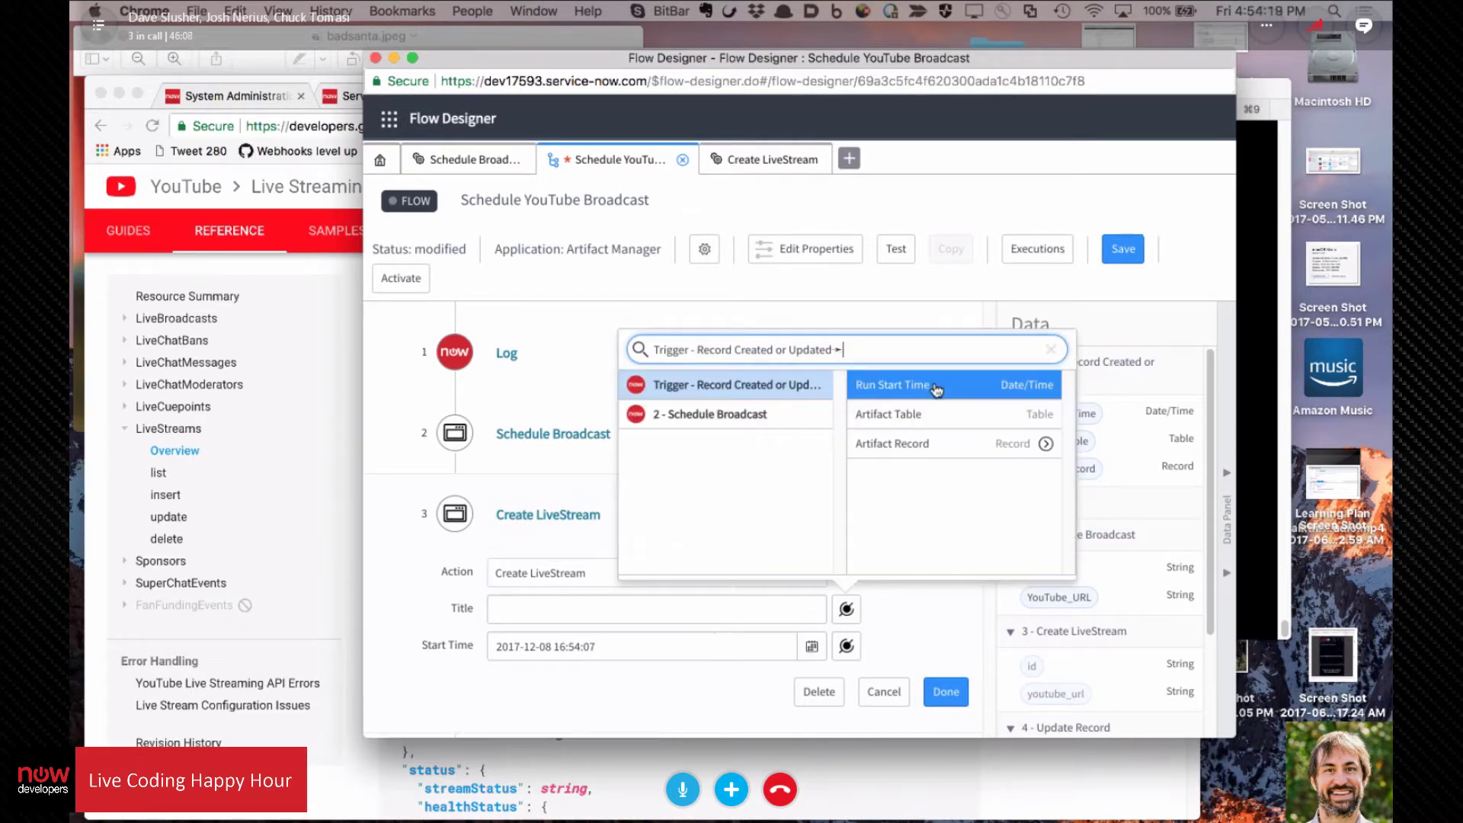
left_click(1045, 444)
scroll(1103, 478, "down", 10)
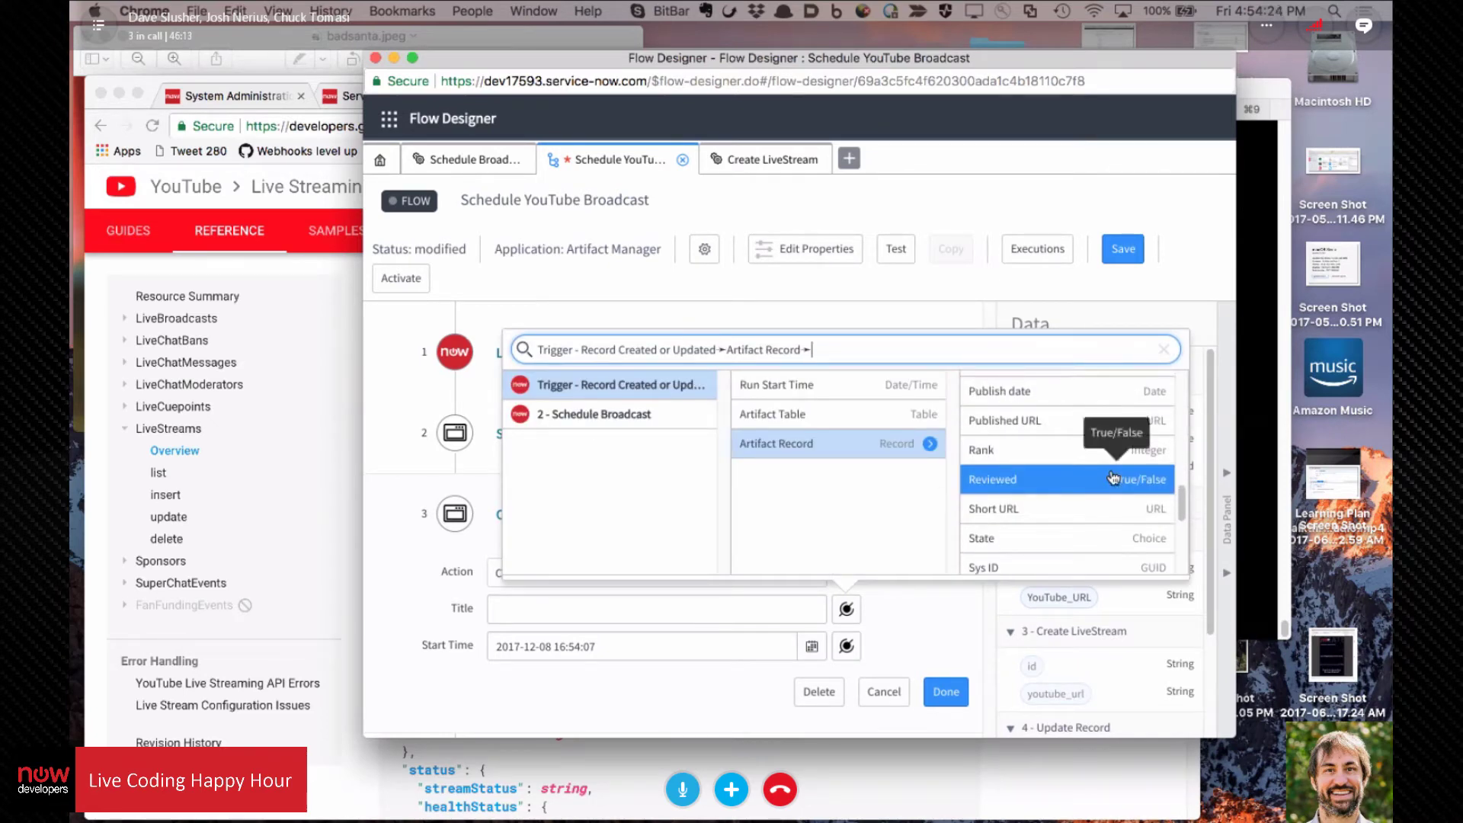
scroll(1110, 478, "down", 4)
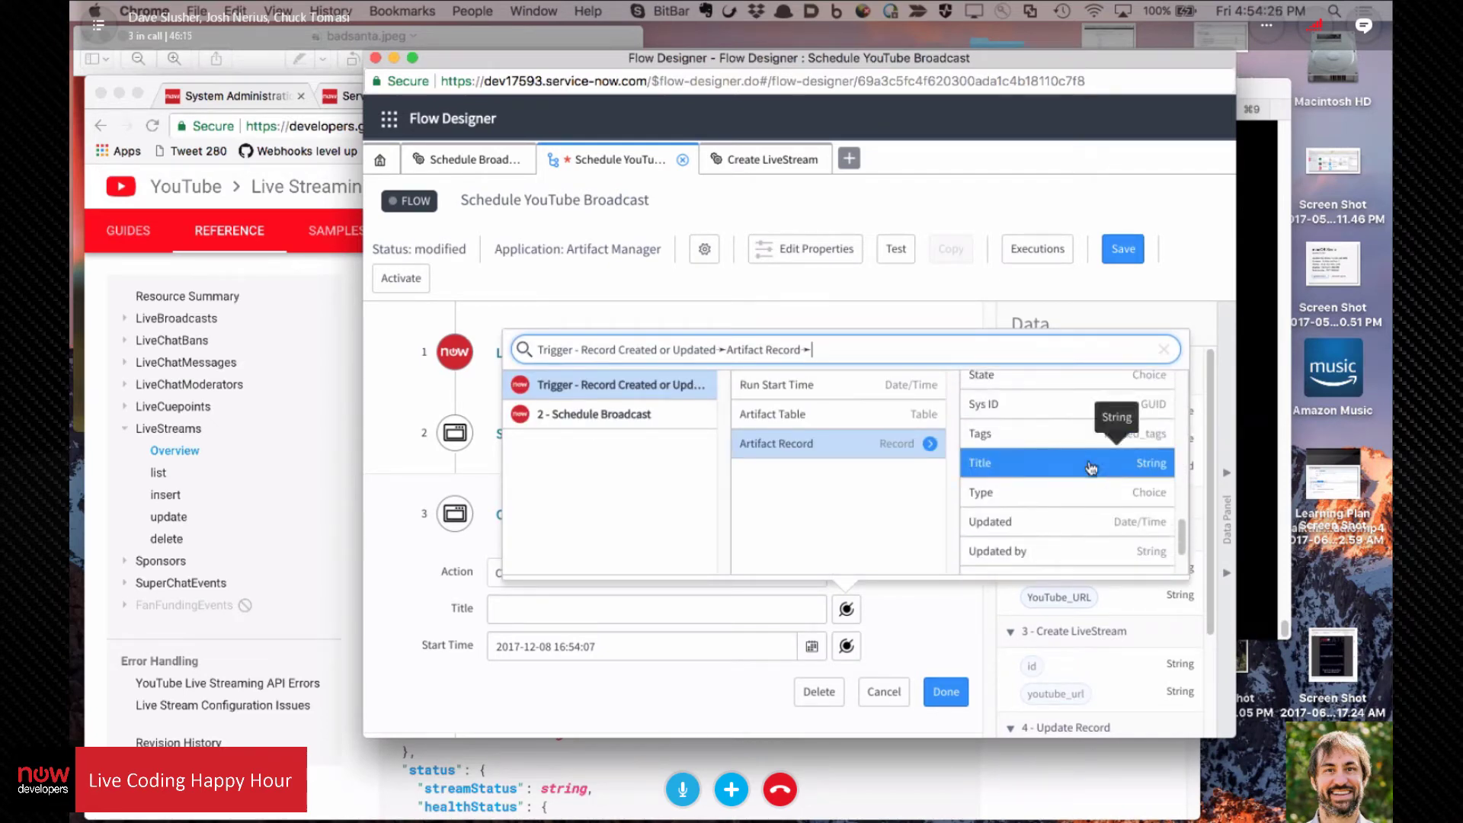
left_click(1095, 465)
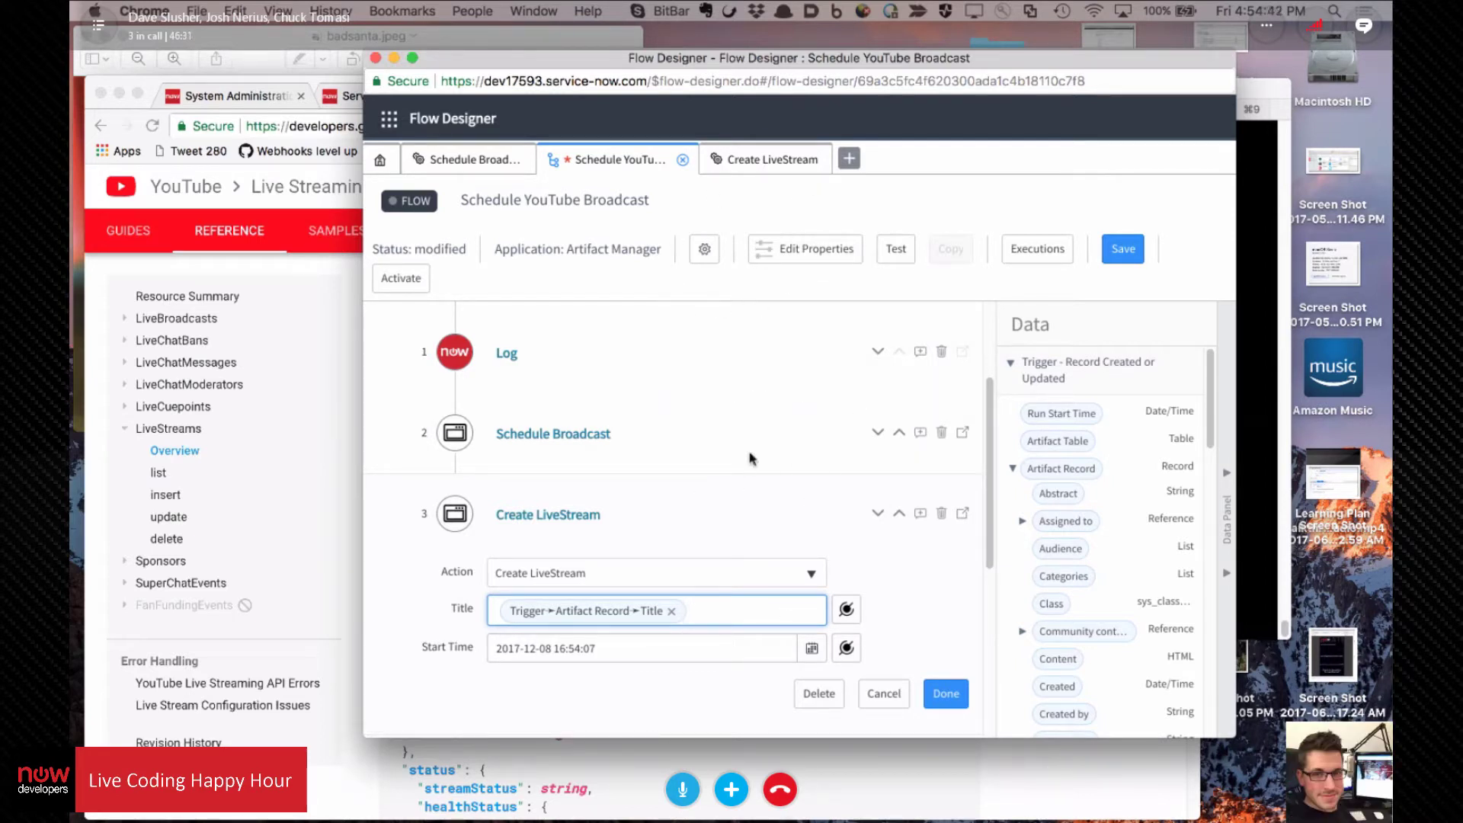
left_click(772, 161)
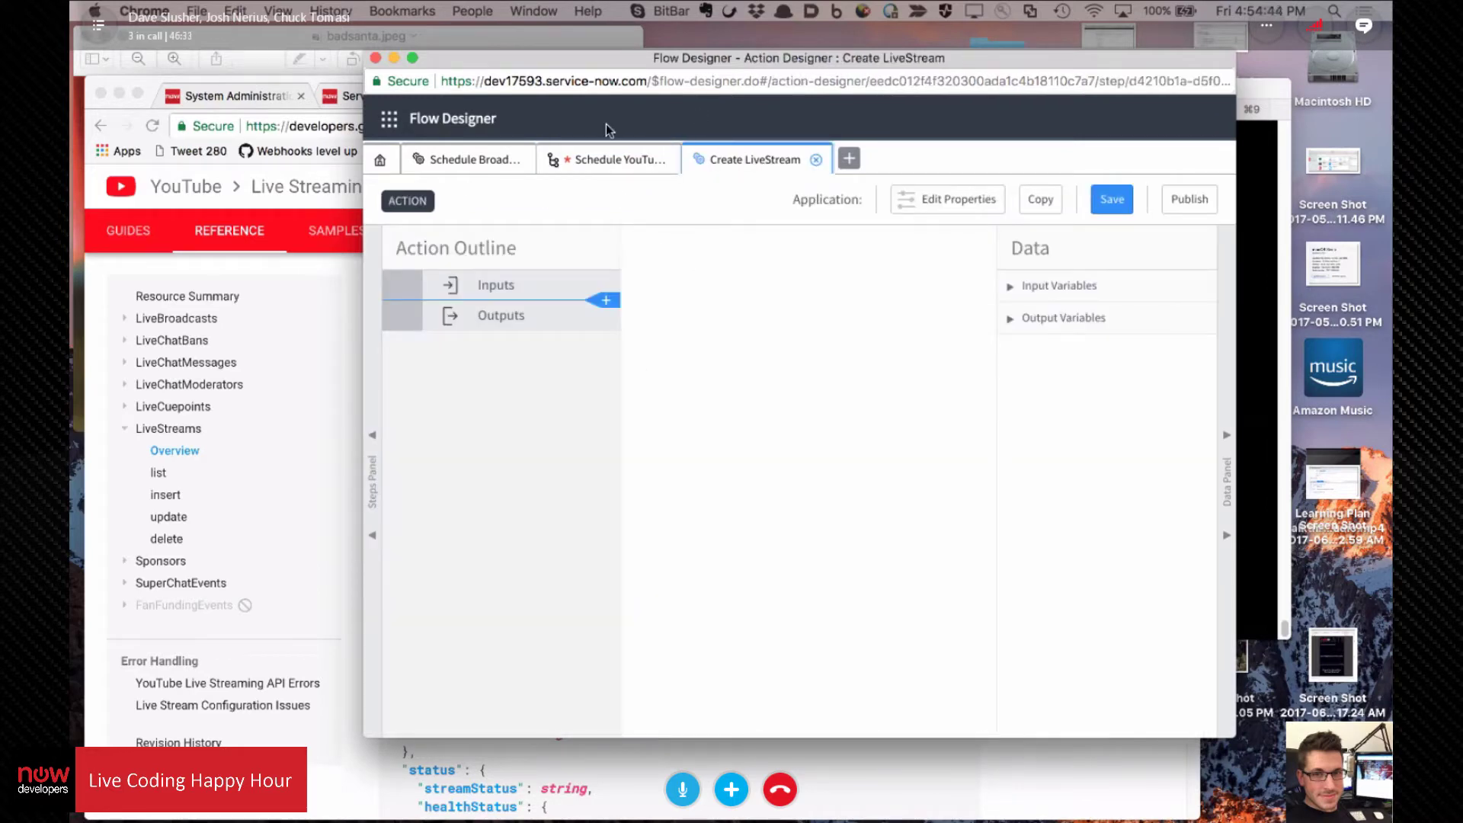
left_click(613, 164)
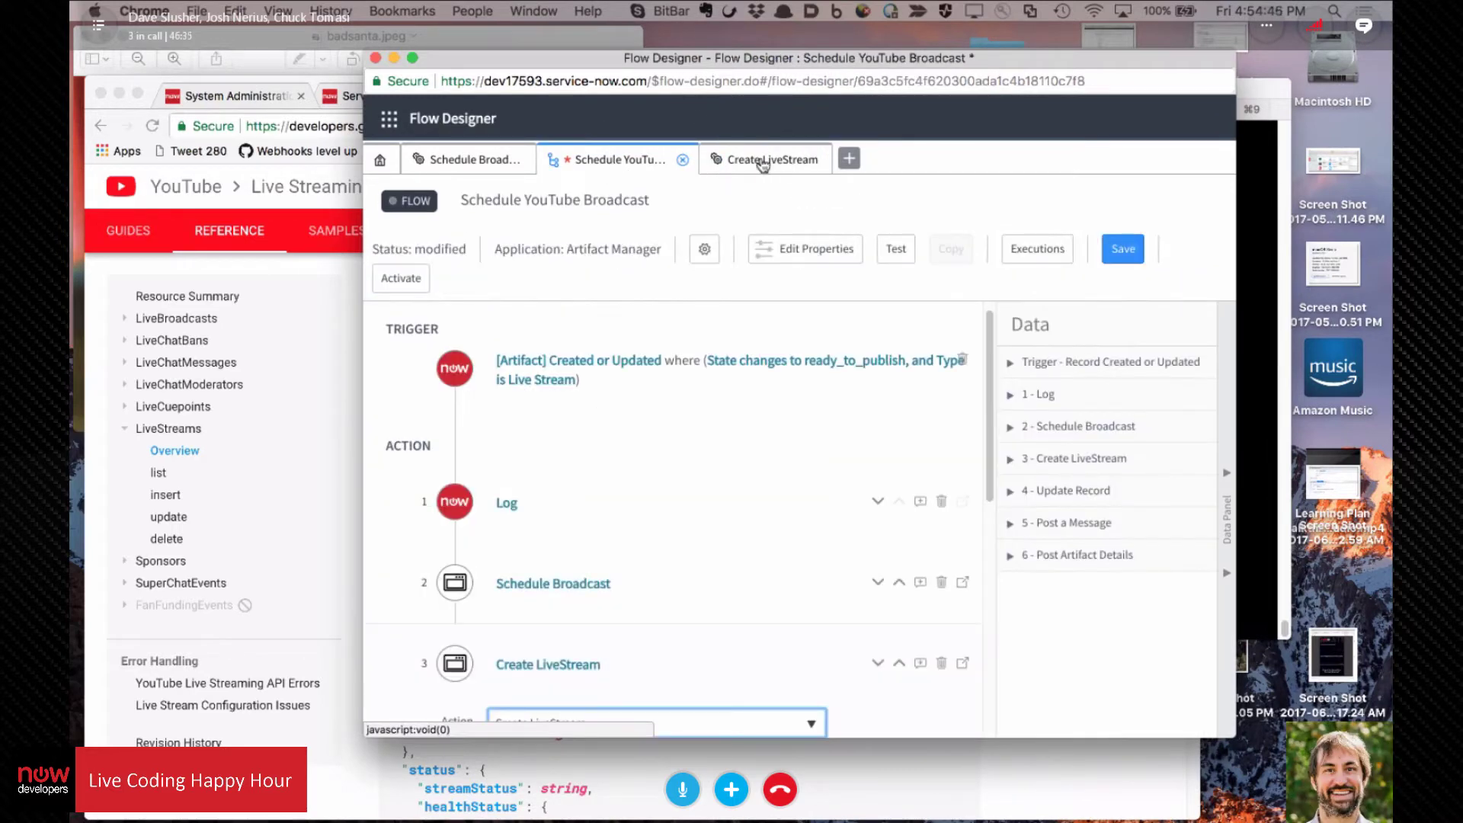
left_click(789, 157)
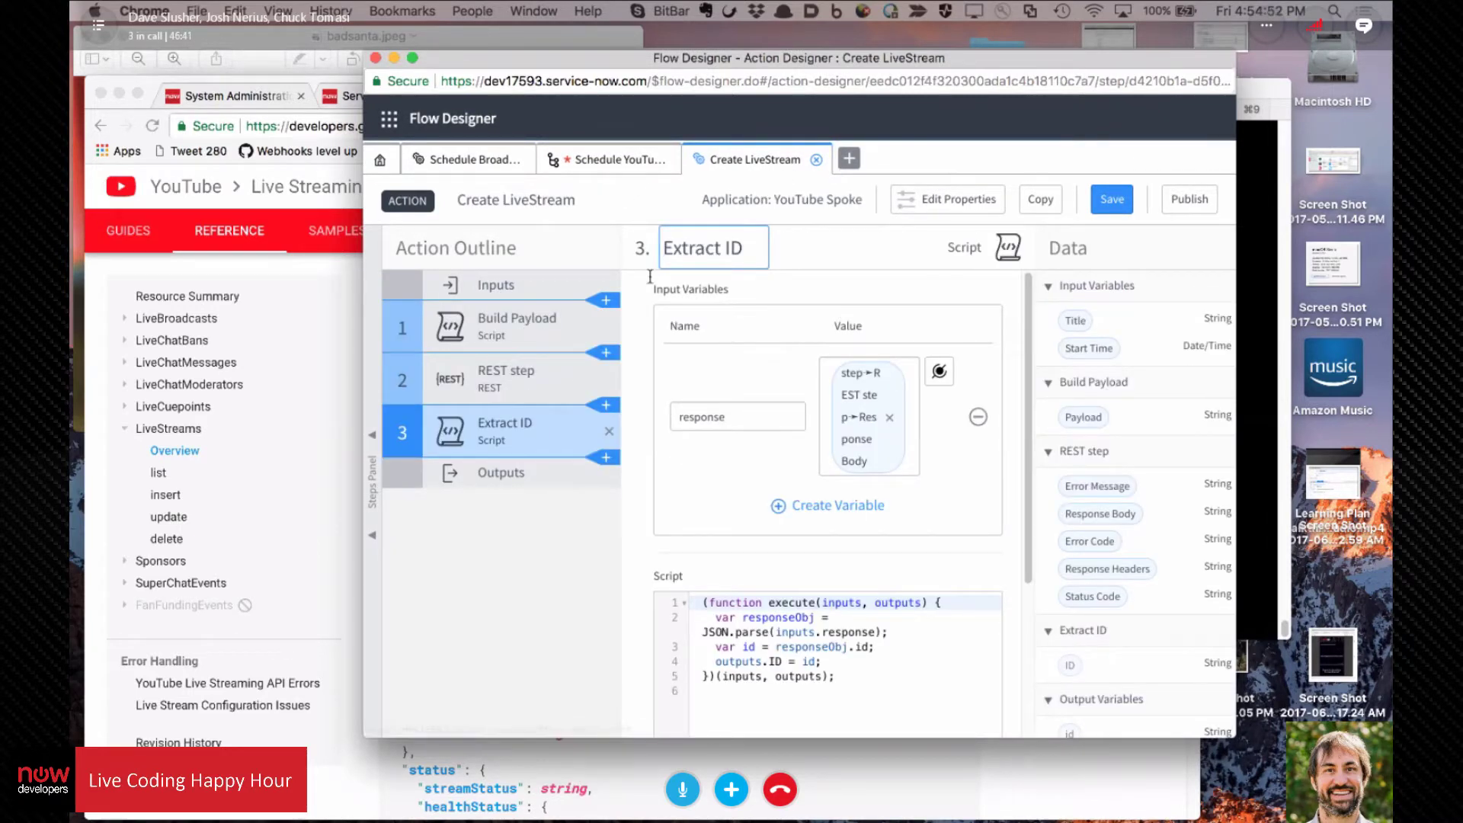
left_click(617, 157)
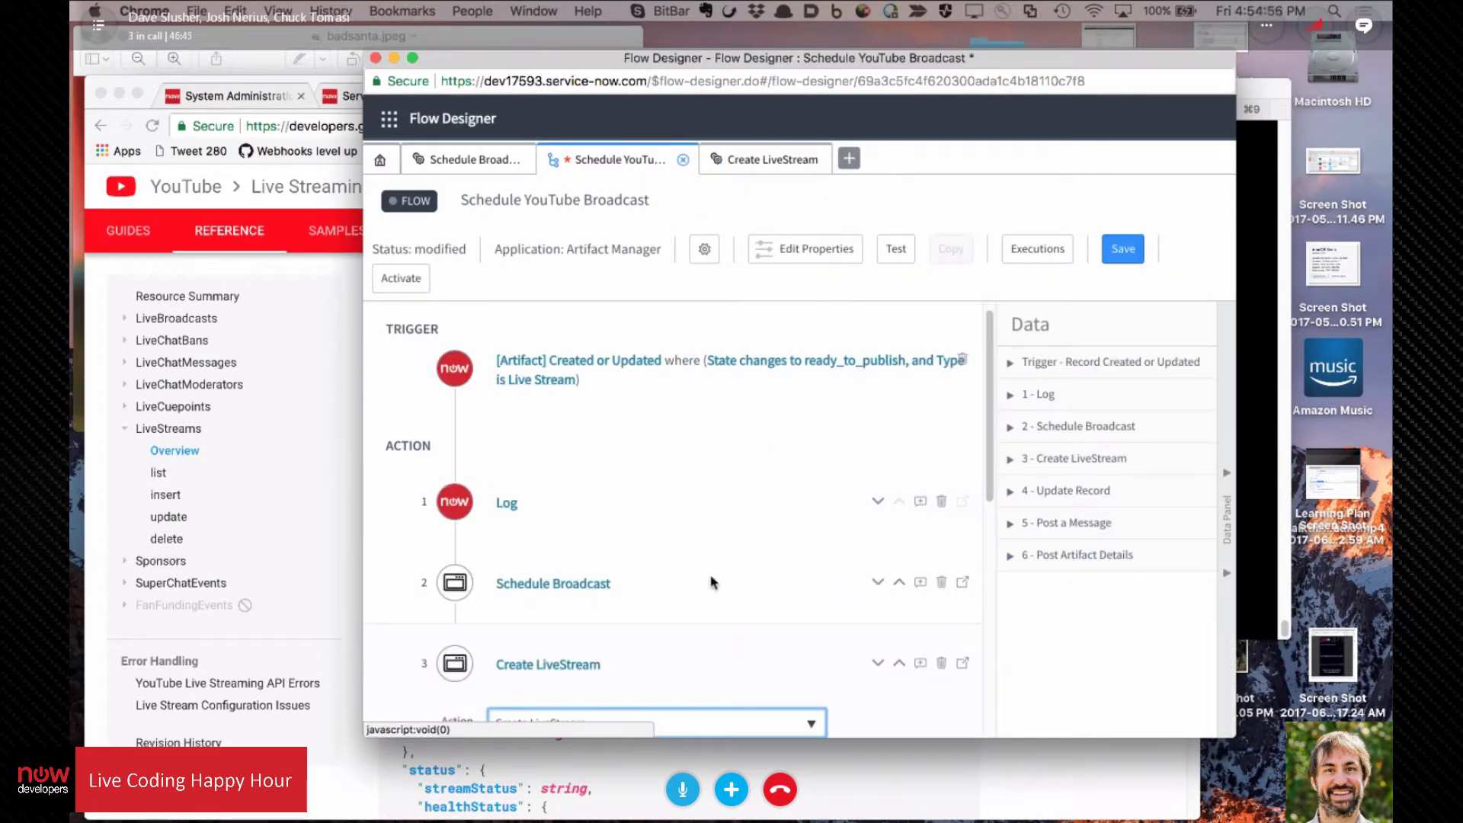
Step: Finish editing the flow's Create LiveStream step and save the Schedule YouTube Broadcast flow
scroll(739, 442, "down", 3)
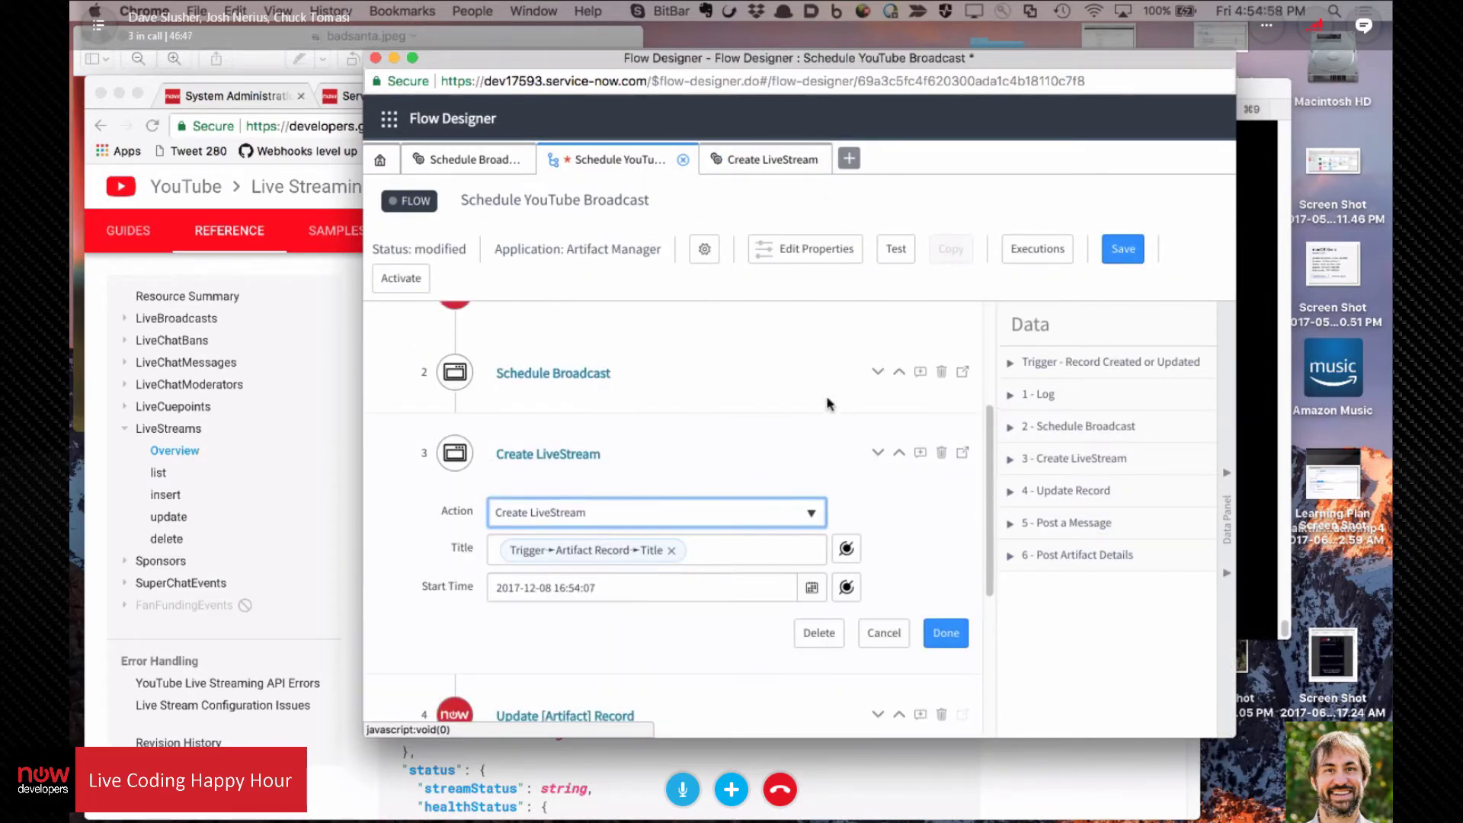
left_click(945, 634)
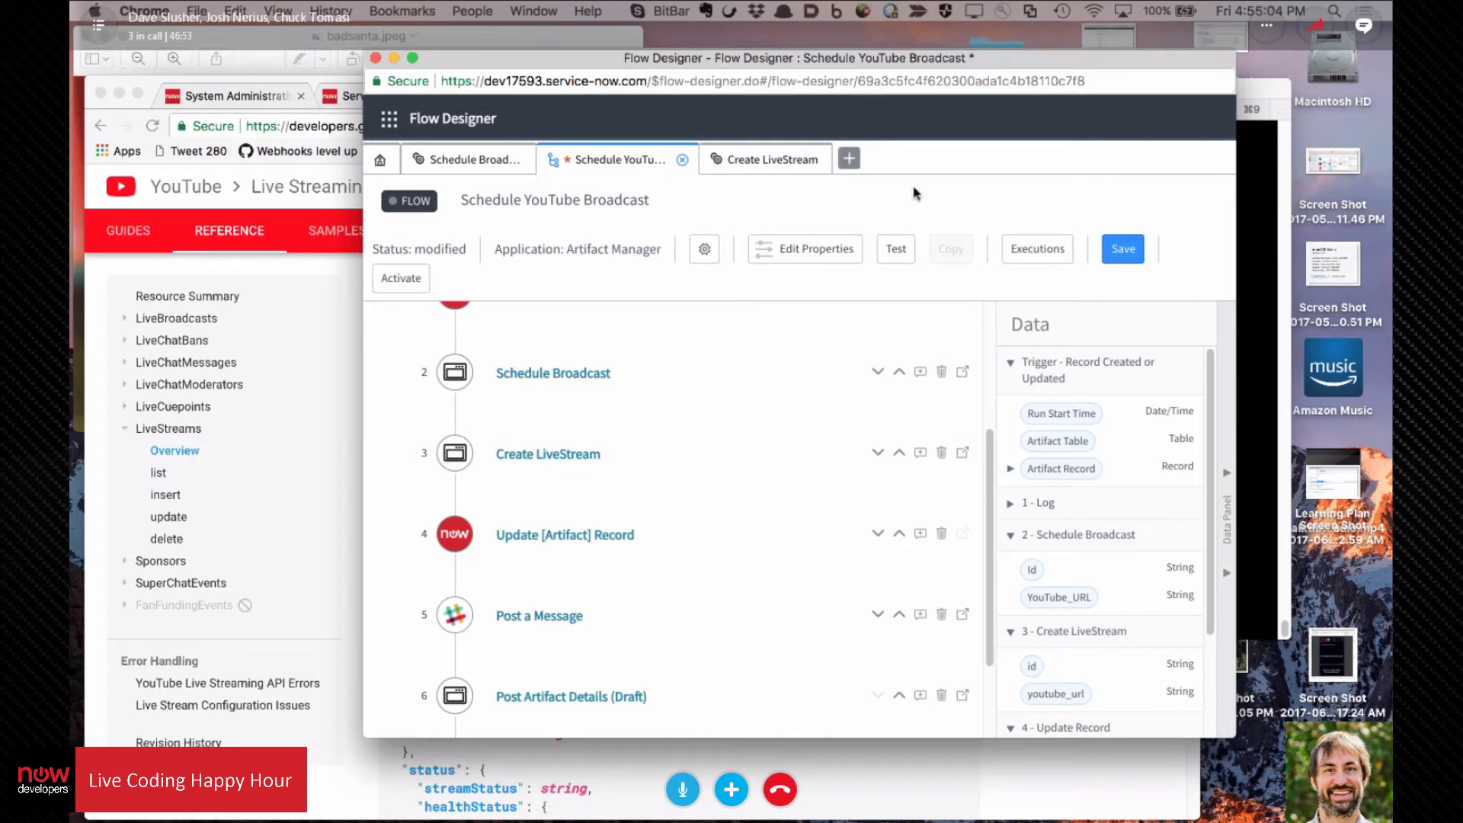
left_click(1118, 259)
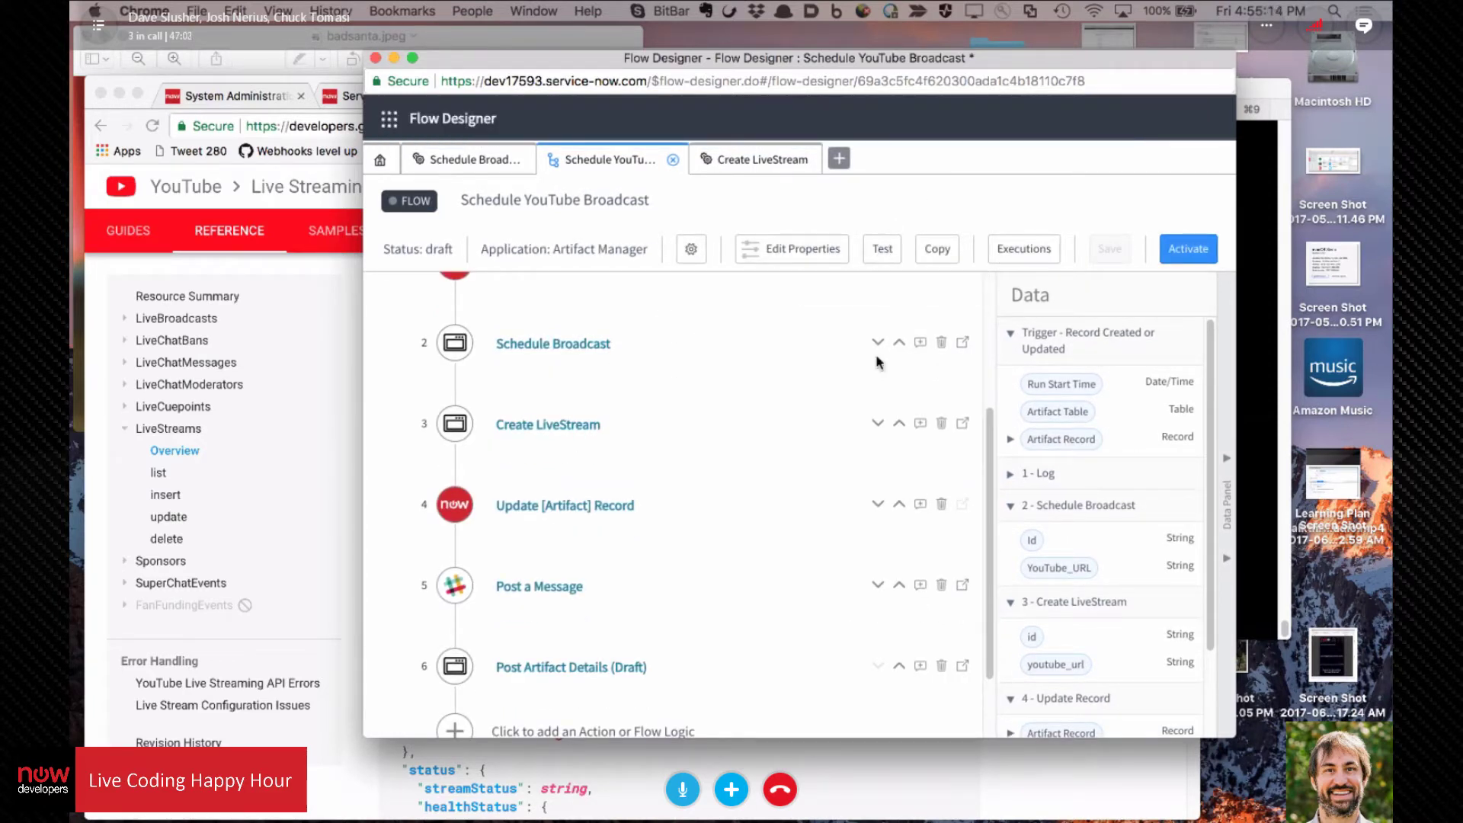
Step: Run a test of the Schedule YouTube Broadcast flow using the artifact record 'LCHH for November 17'
left_click(882, 251)
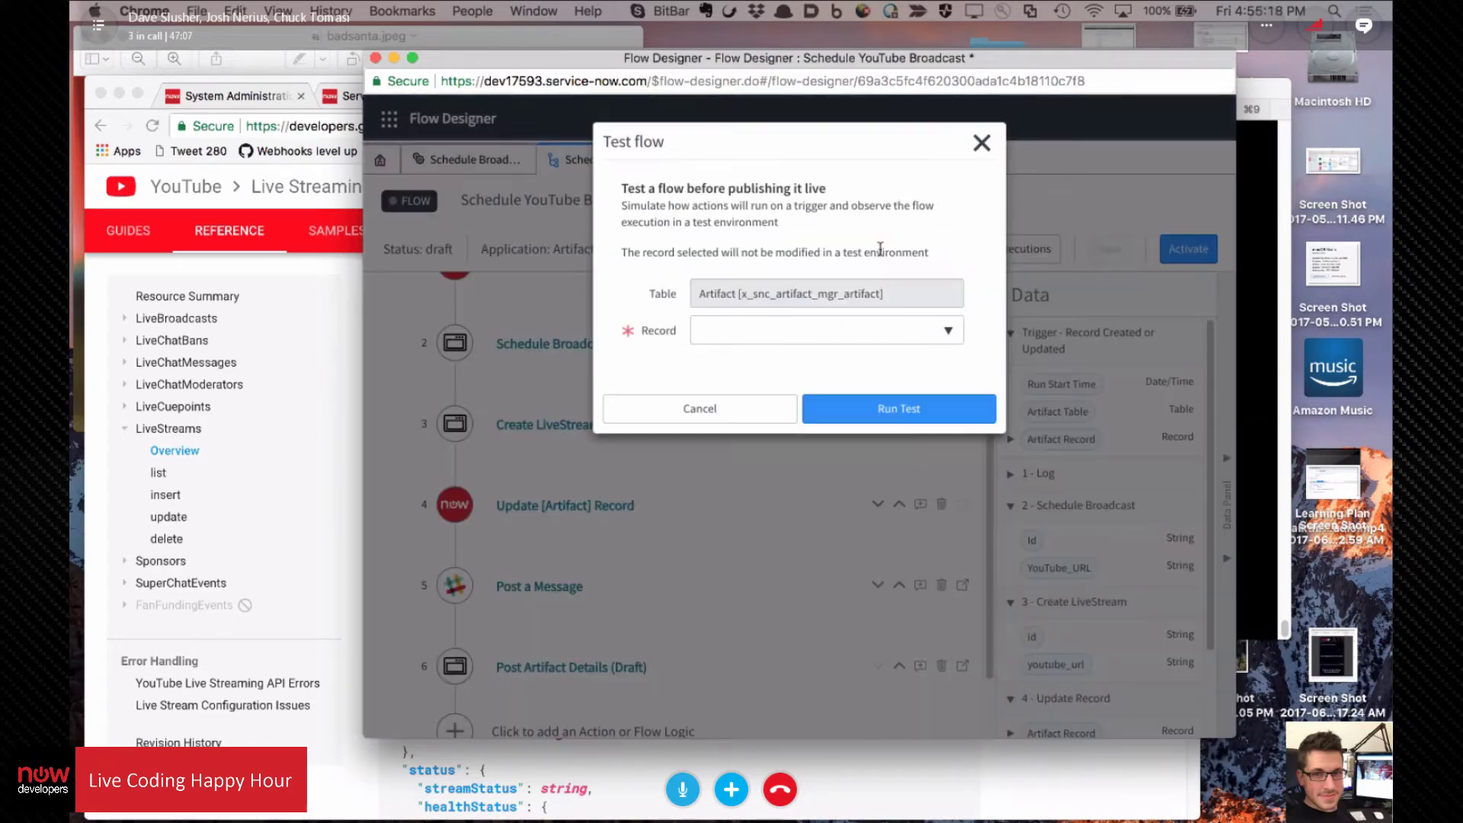
left_click(950, 333)
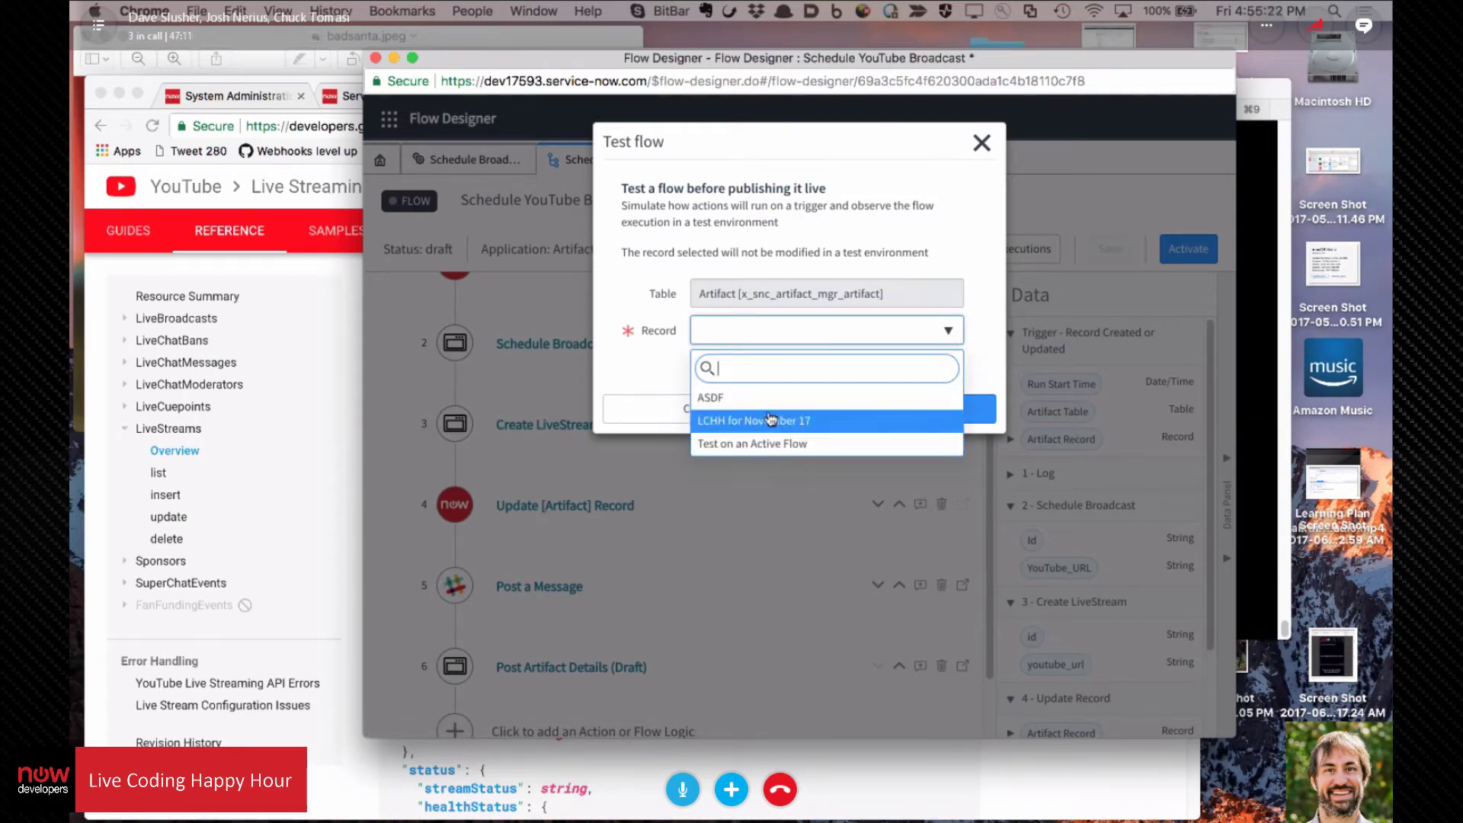
left_click(771, 420)
left_click(944, 415)
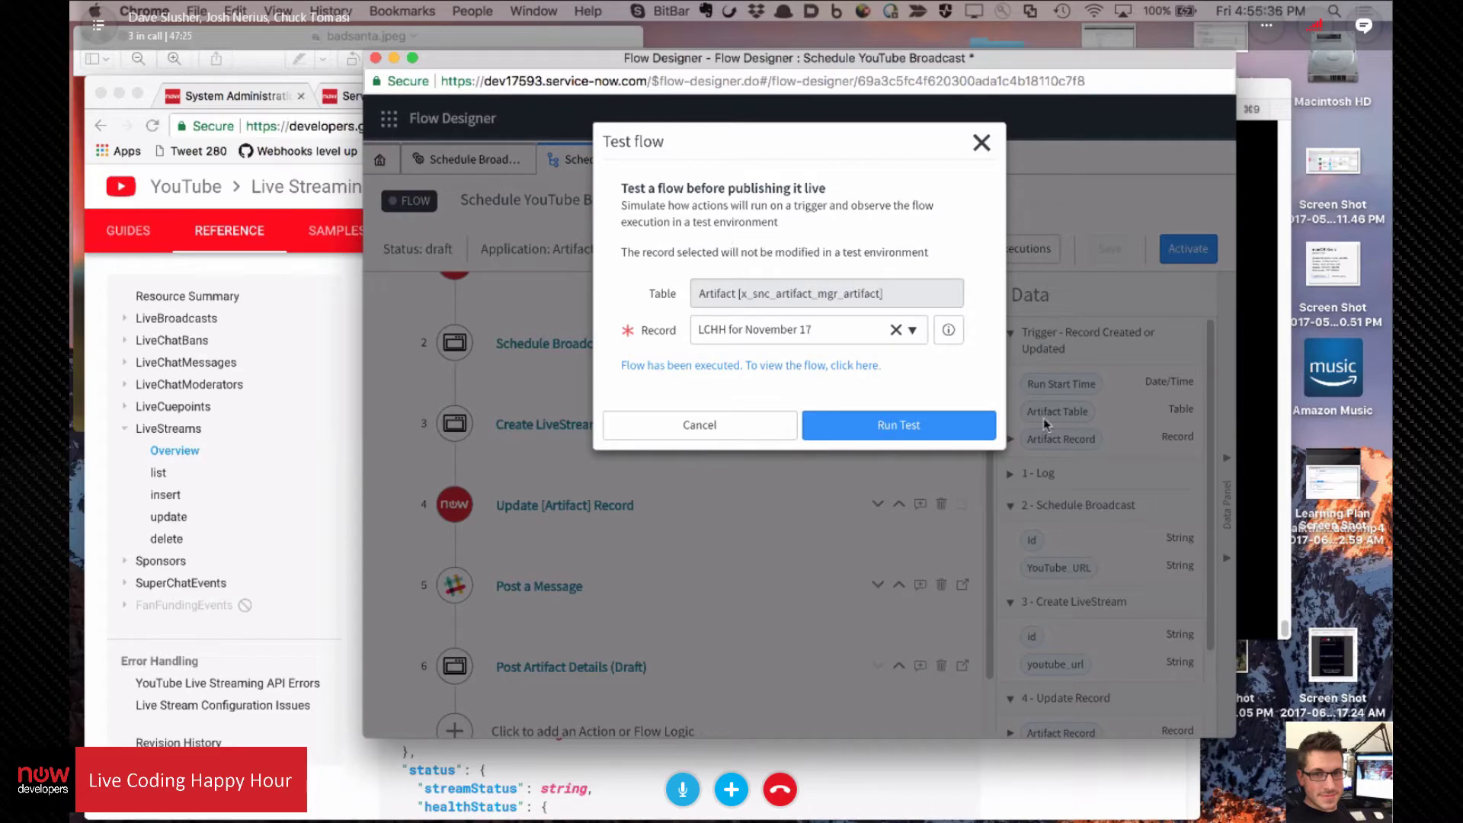
Step: Open the test run's execution details and examine the configuration and output data of the Schedule Broadcast and Create LiveStream actions
left_click(793, 367)
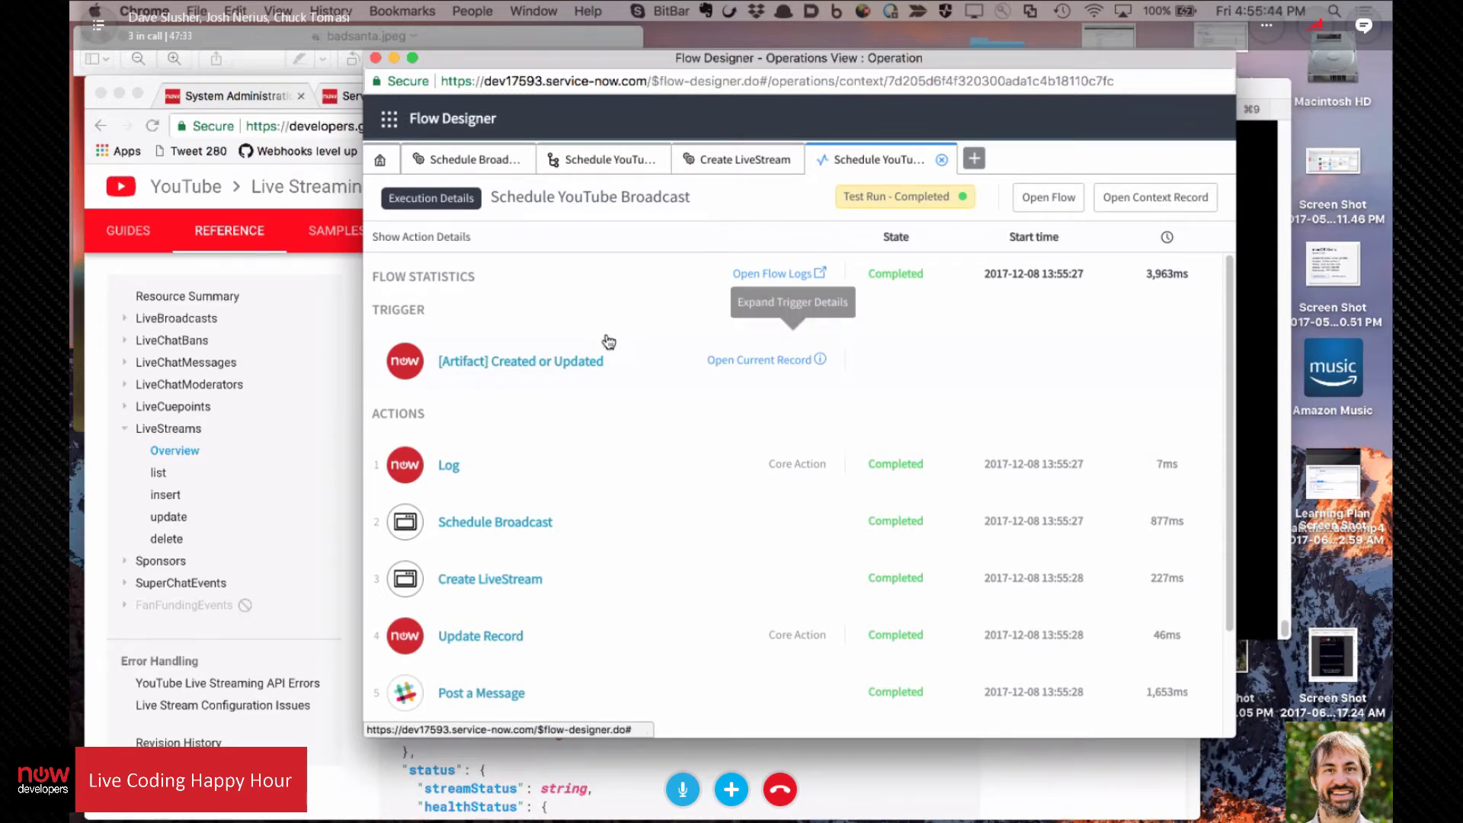
scroll(578, 366, "down", 3)
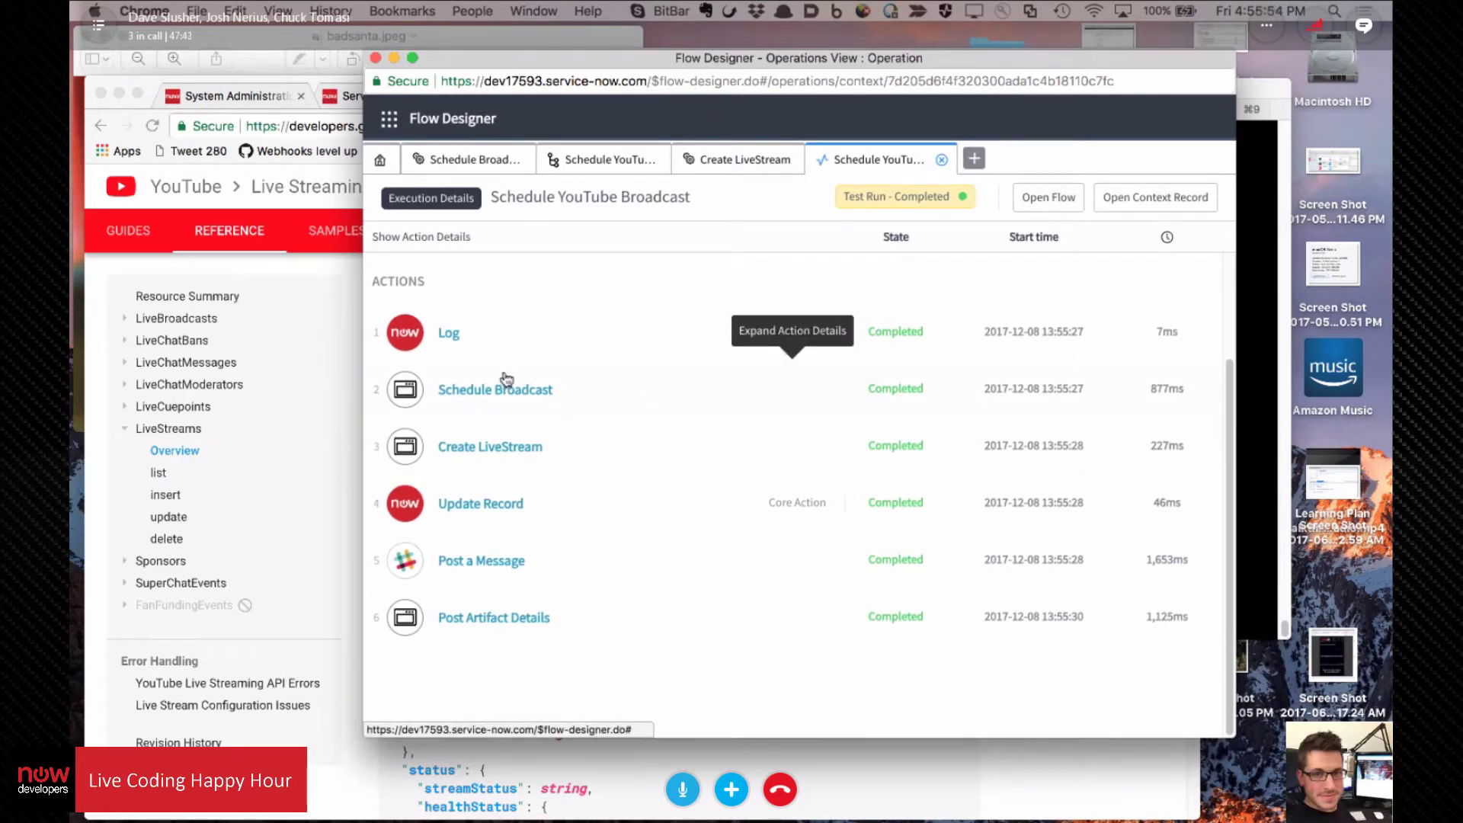
left_click(719, 392)
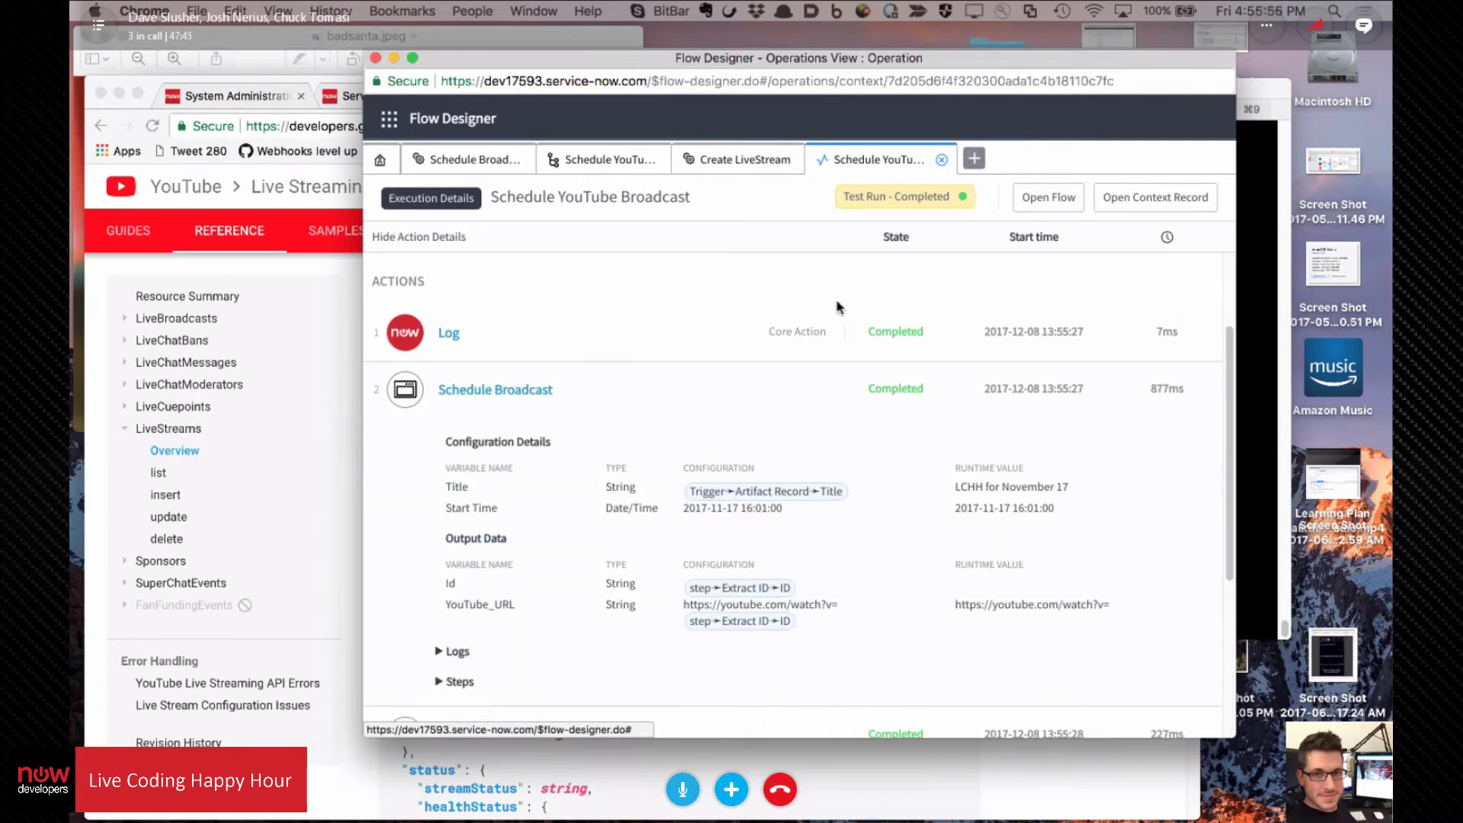
scroll(705, 319, "down", 5)
scroll(709, 316, "down", 1)
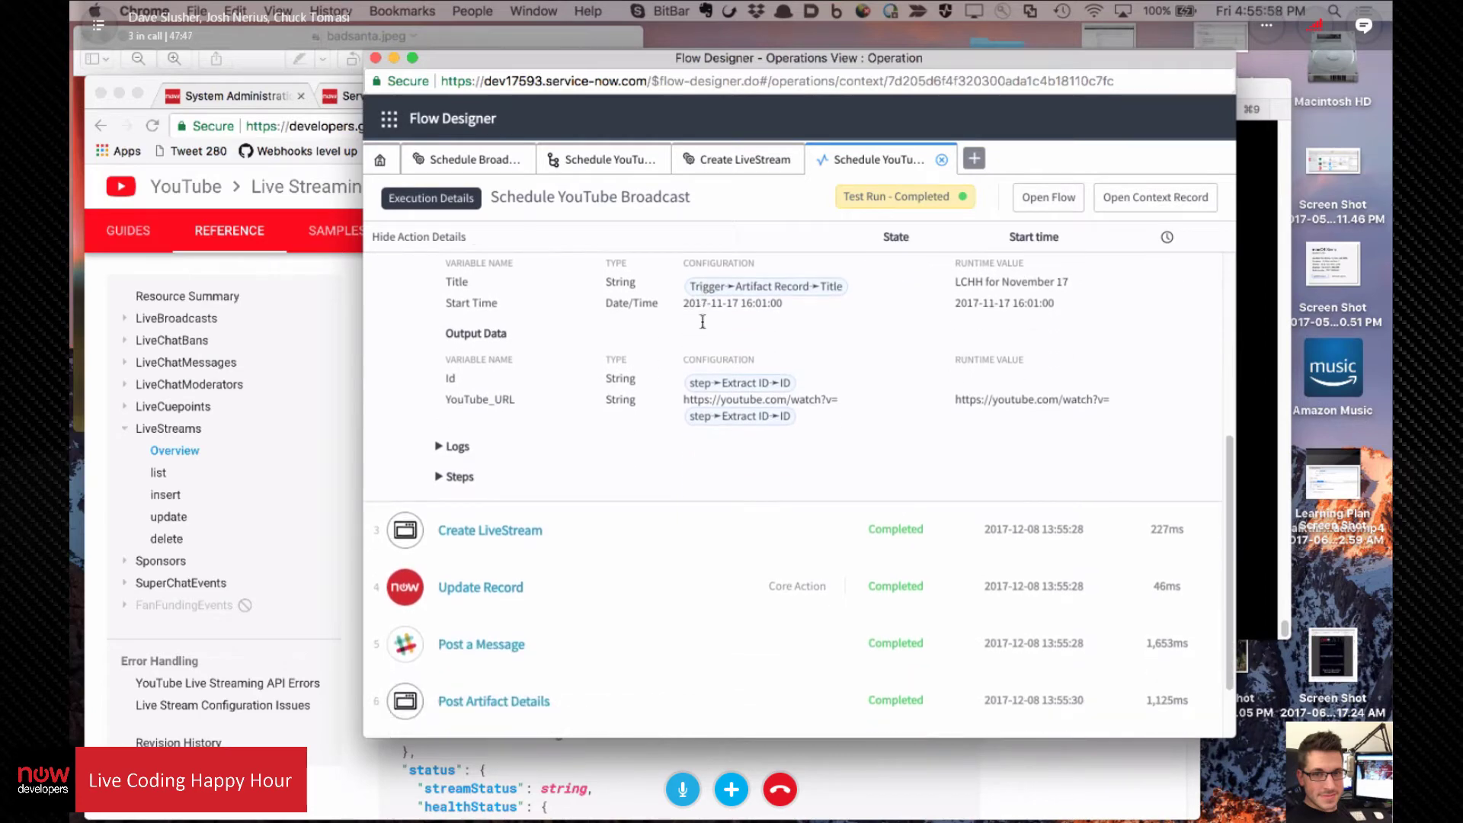
left_click(563, 514)
scroll(738, 388, "down", 5)
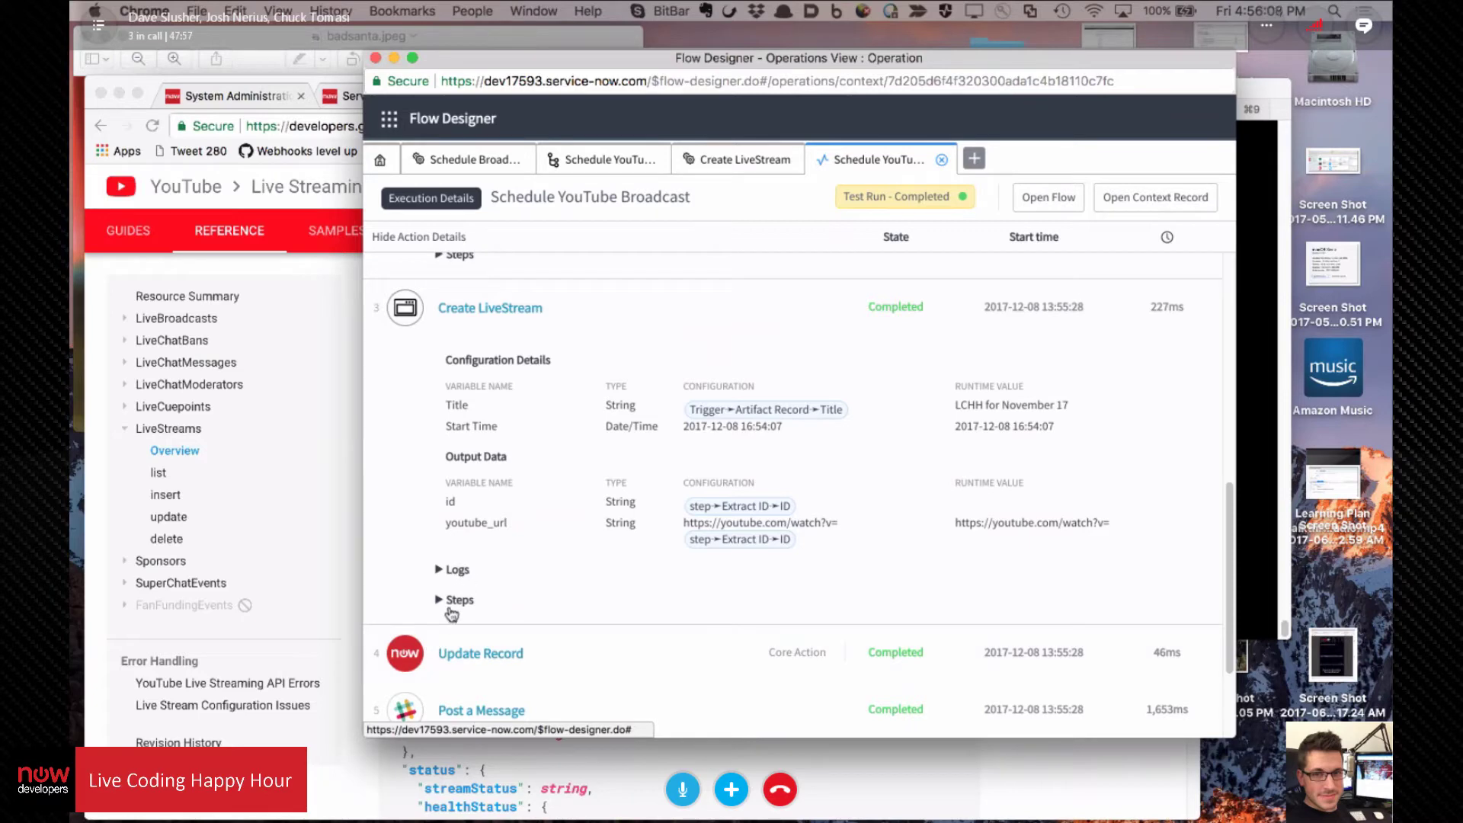
Step: Examine the logs and individual steps of the executed Create LiveStream action, especially the REST step's configuration and output data
left_click(440, 573)
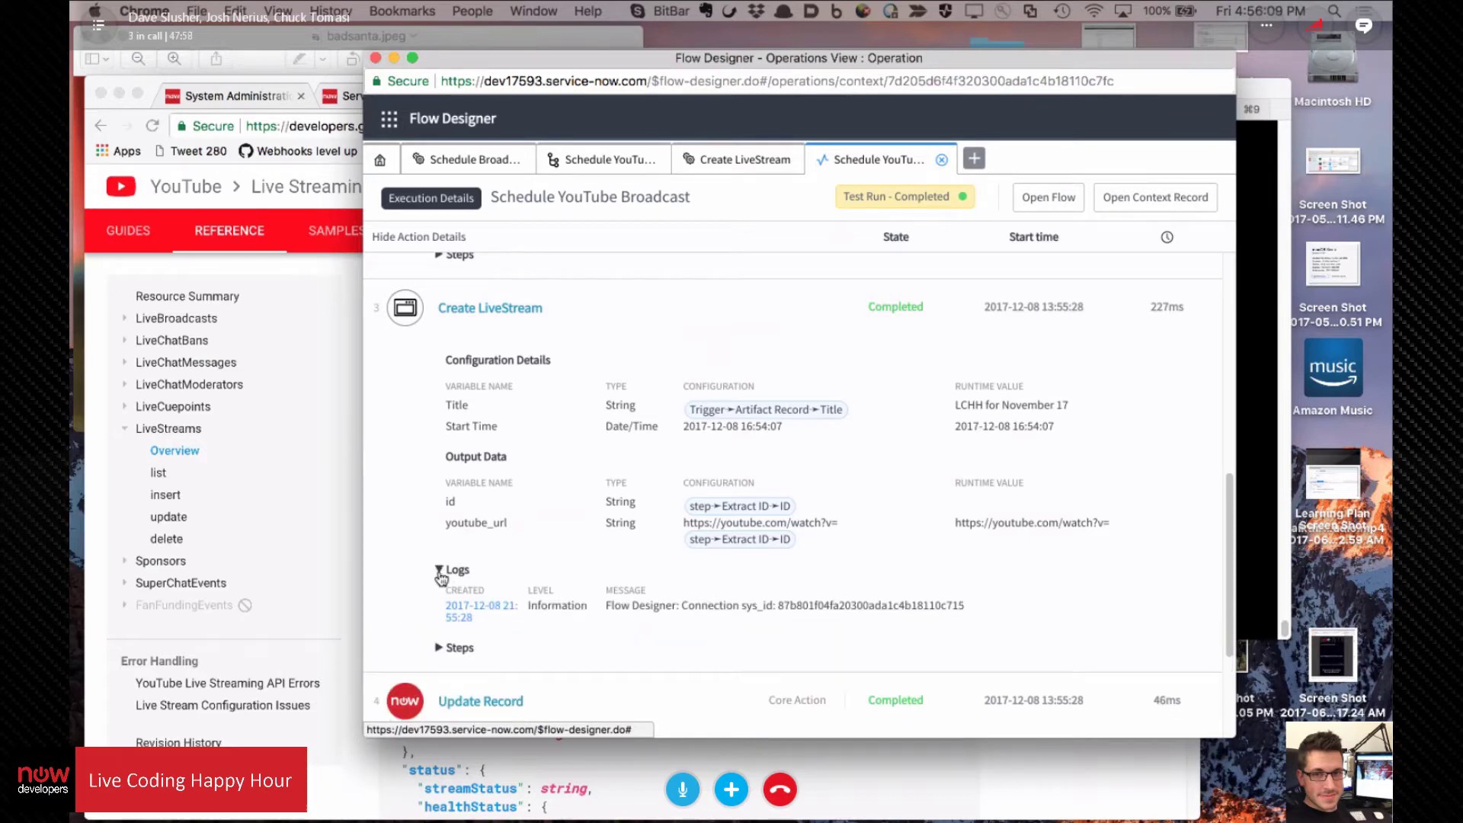
left_click(439, 648)
scroll(681, 373, "down", 5)
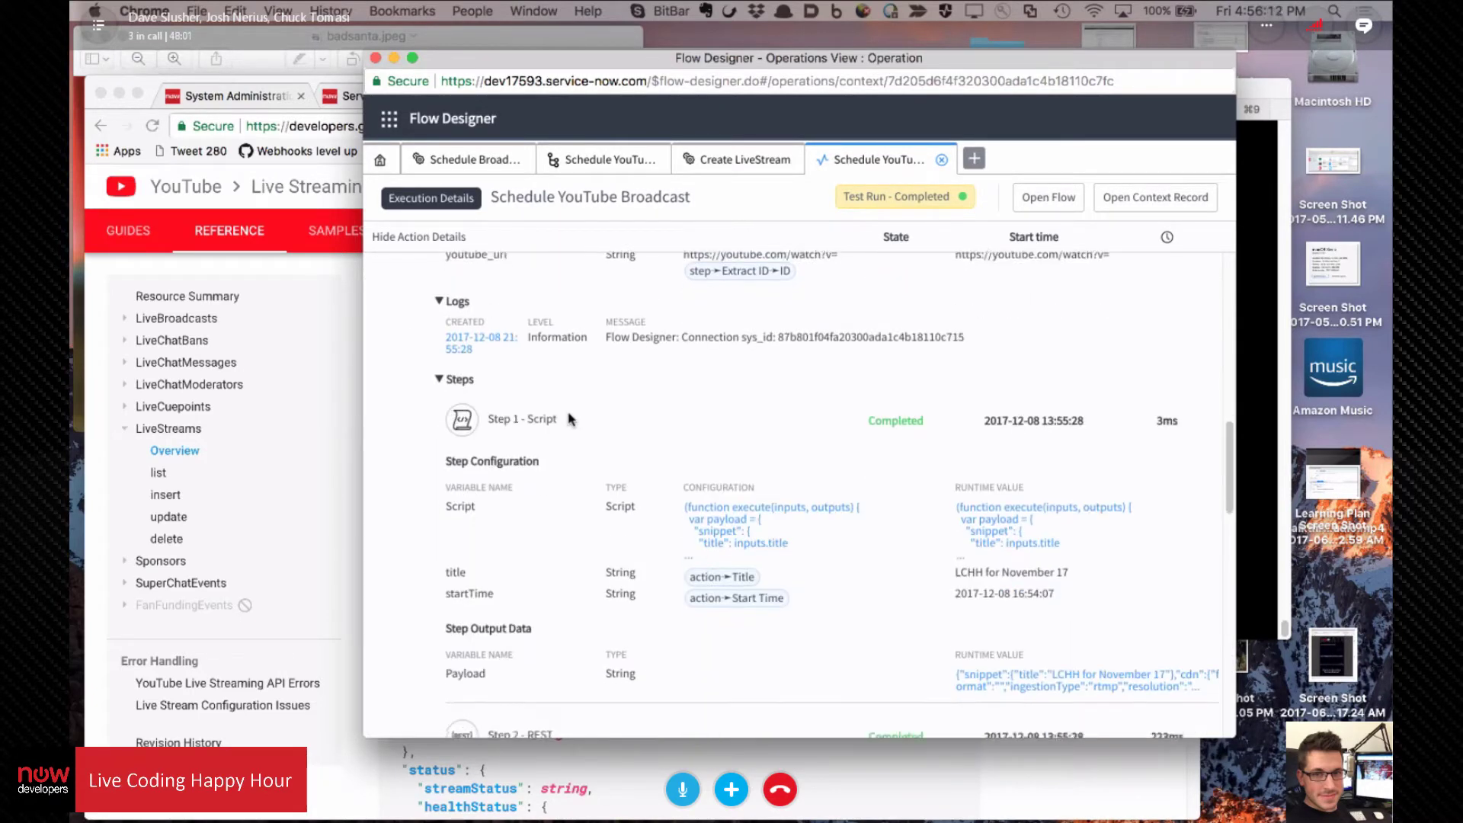
scroll(681, 373, "down", 3)
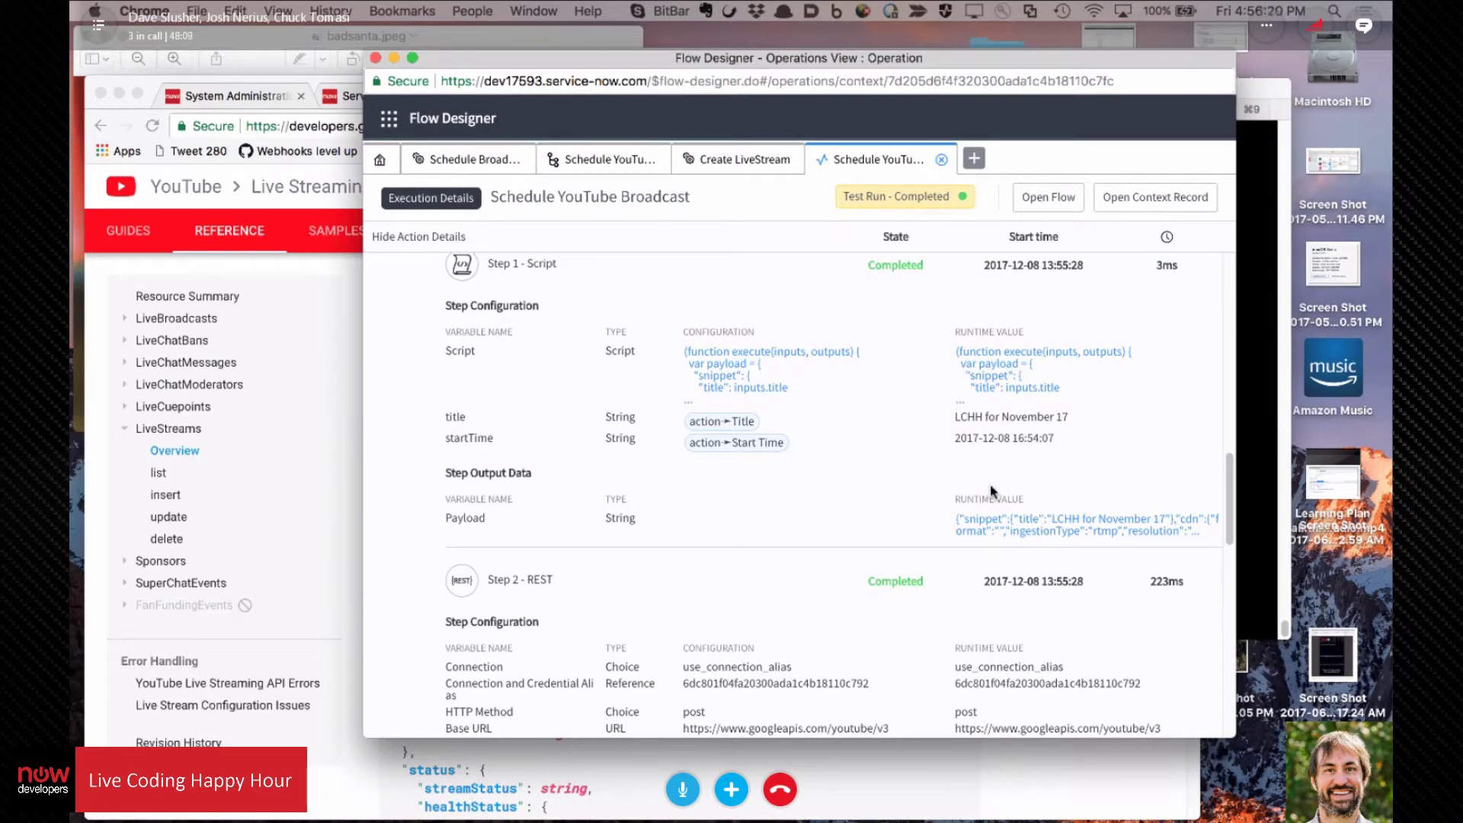
scroll(866, 480, "down", 3)
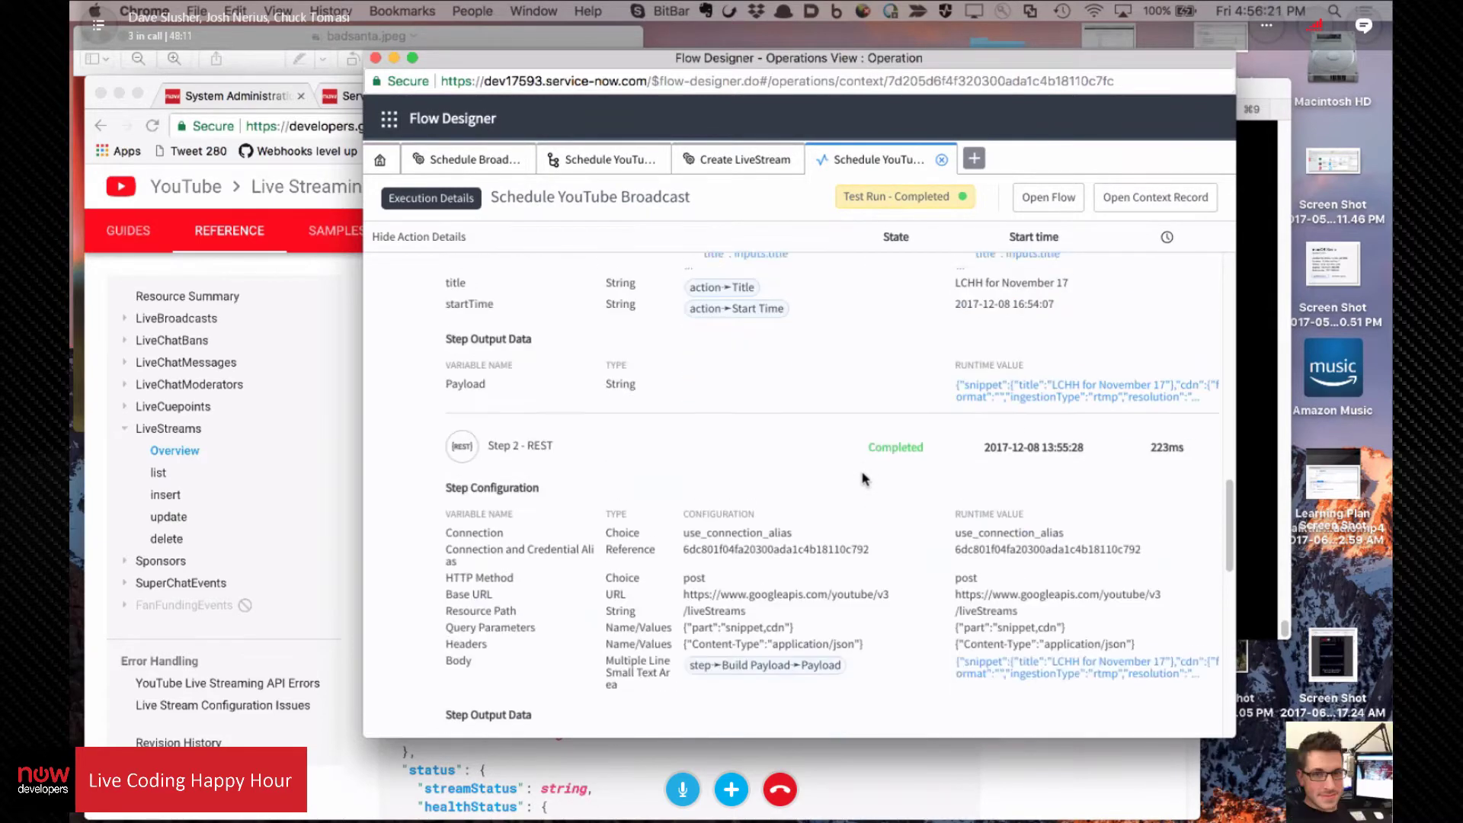
scroll(865, 480, "down", 2)
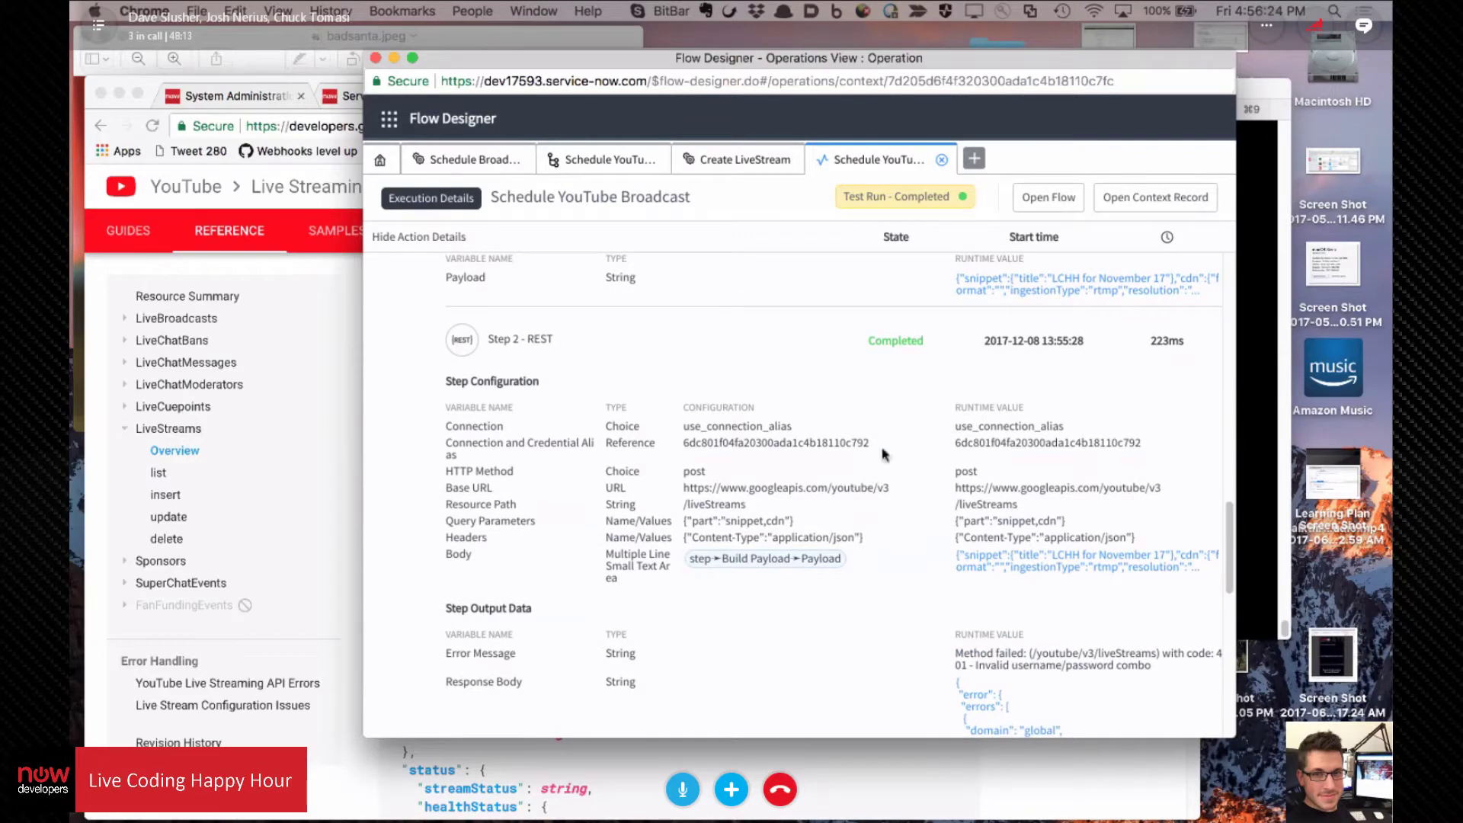
scroll(761, 402, "down", 2)
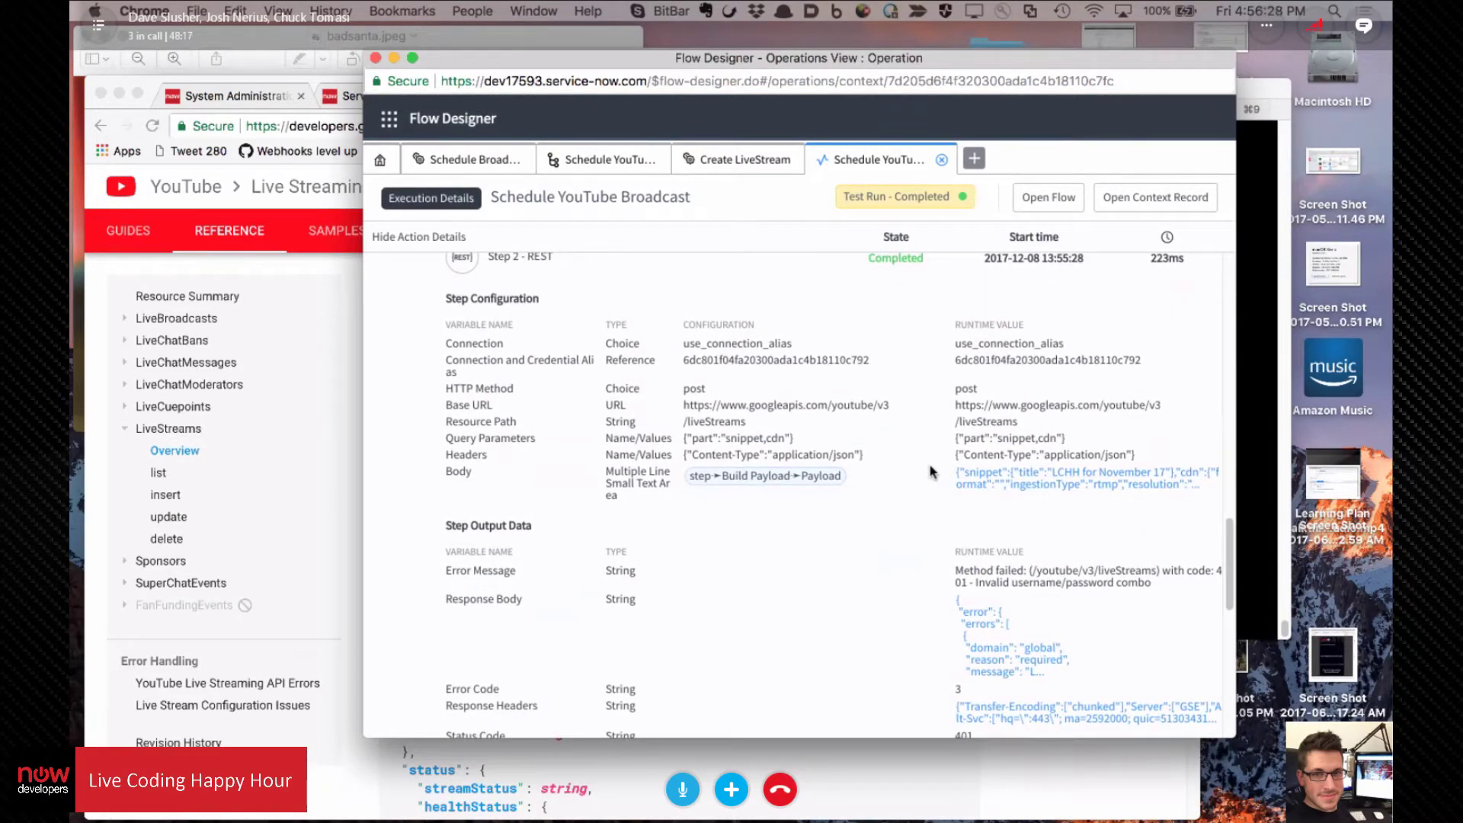
scroll(929, 471, "down", 4)
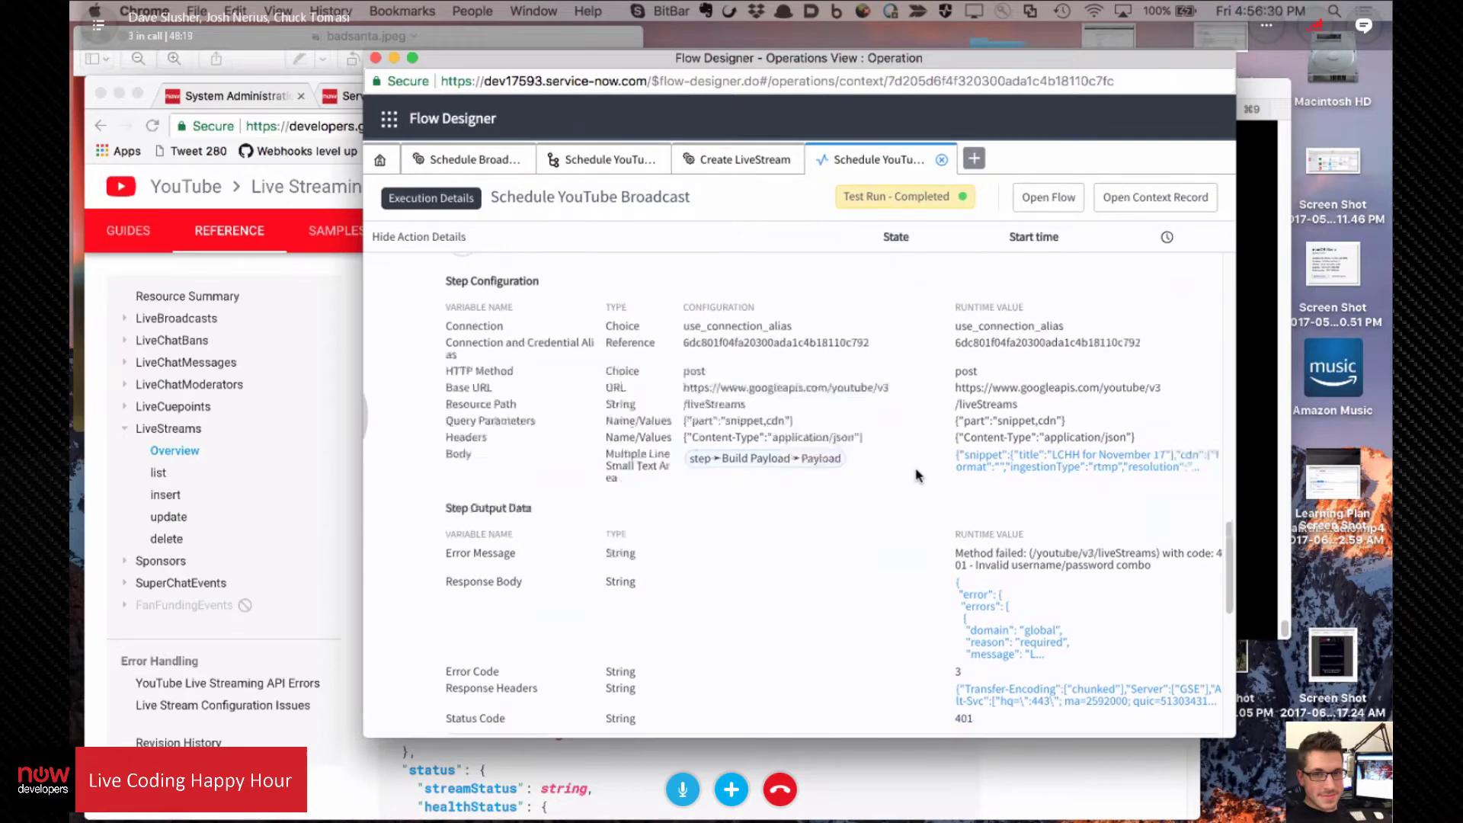
scroll(732, 427, "down", 1)
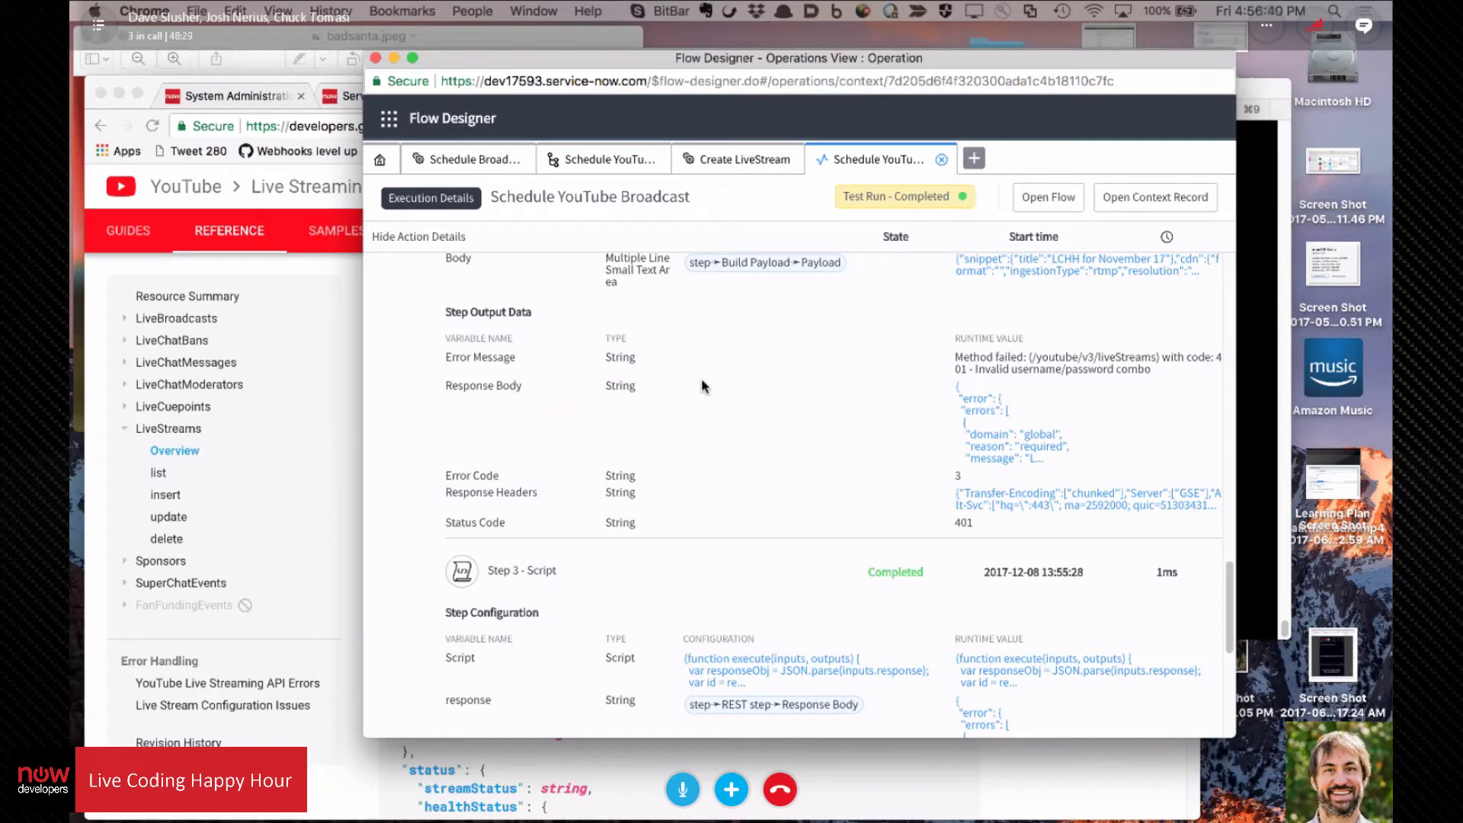
Step: Review the REST step's configuration in the Create LiveStream action, including its query parameters, headers and body
left_click(714, 162)
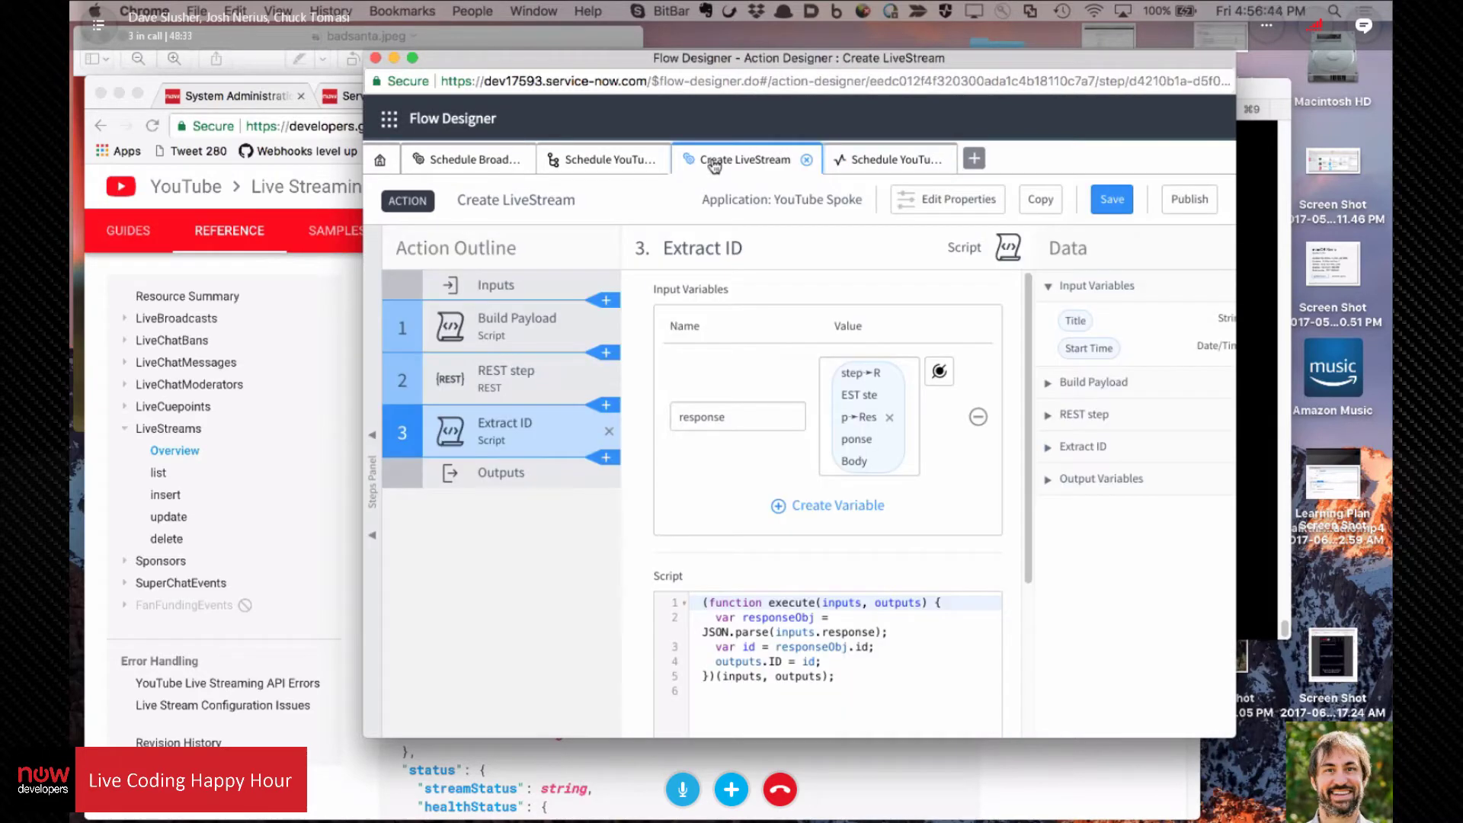
left_click(515, 383)
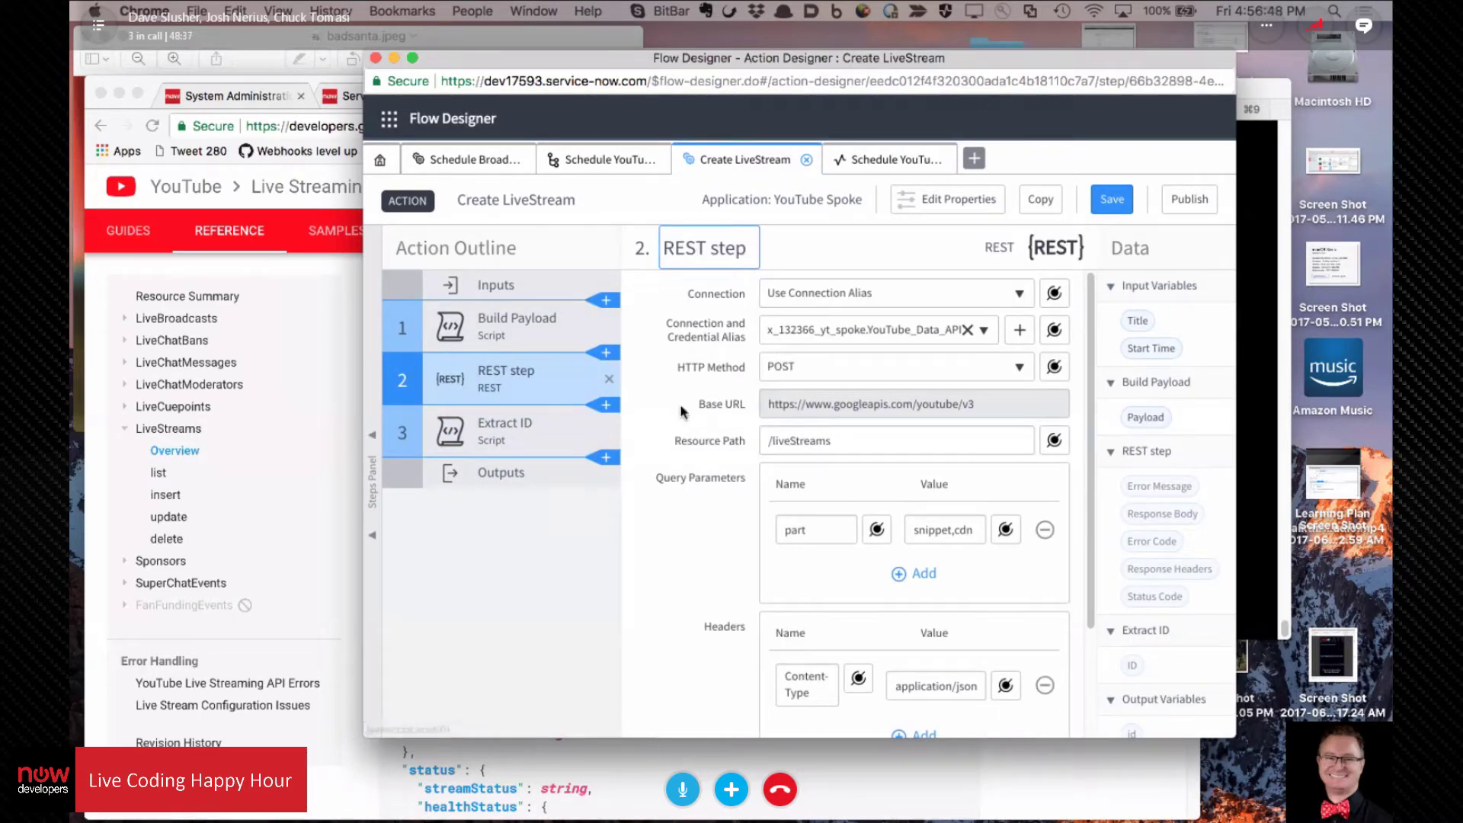
scroll(670, 487, "down", 4)
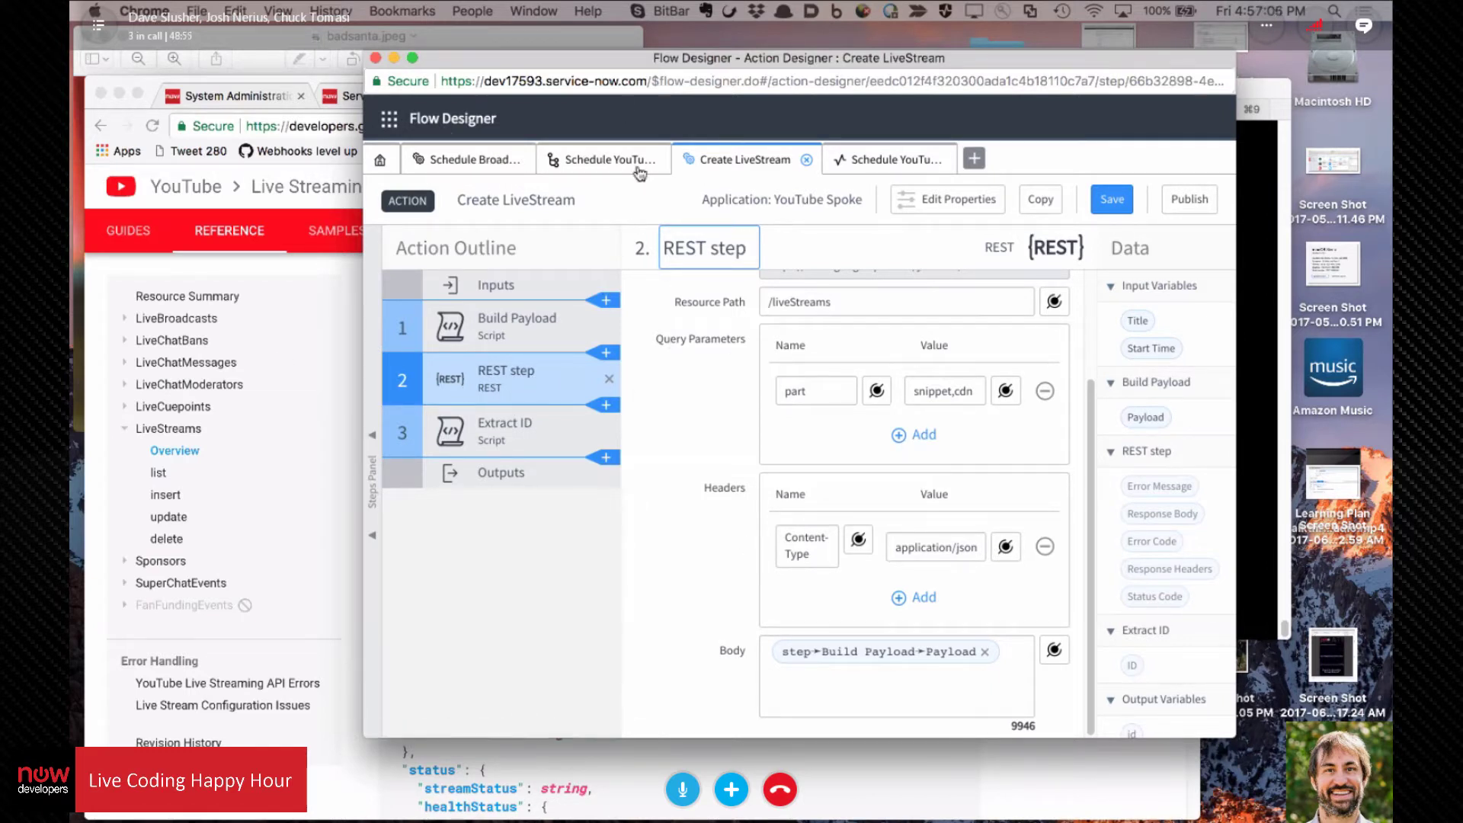
Step: Return to the Schedule YouTube Broadcast flow and close its test dialog
left_click(592, 160)
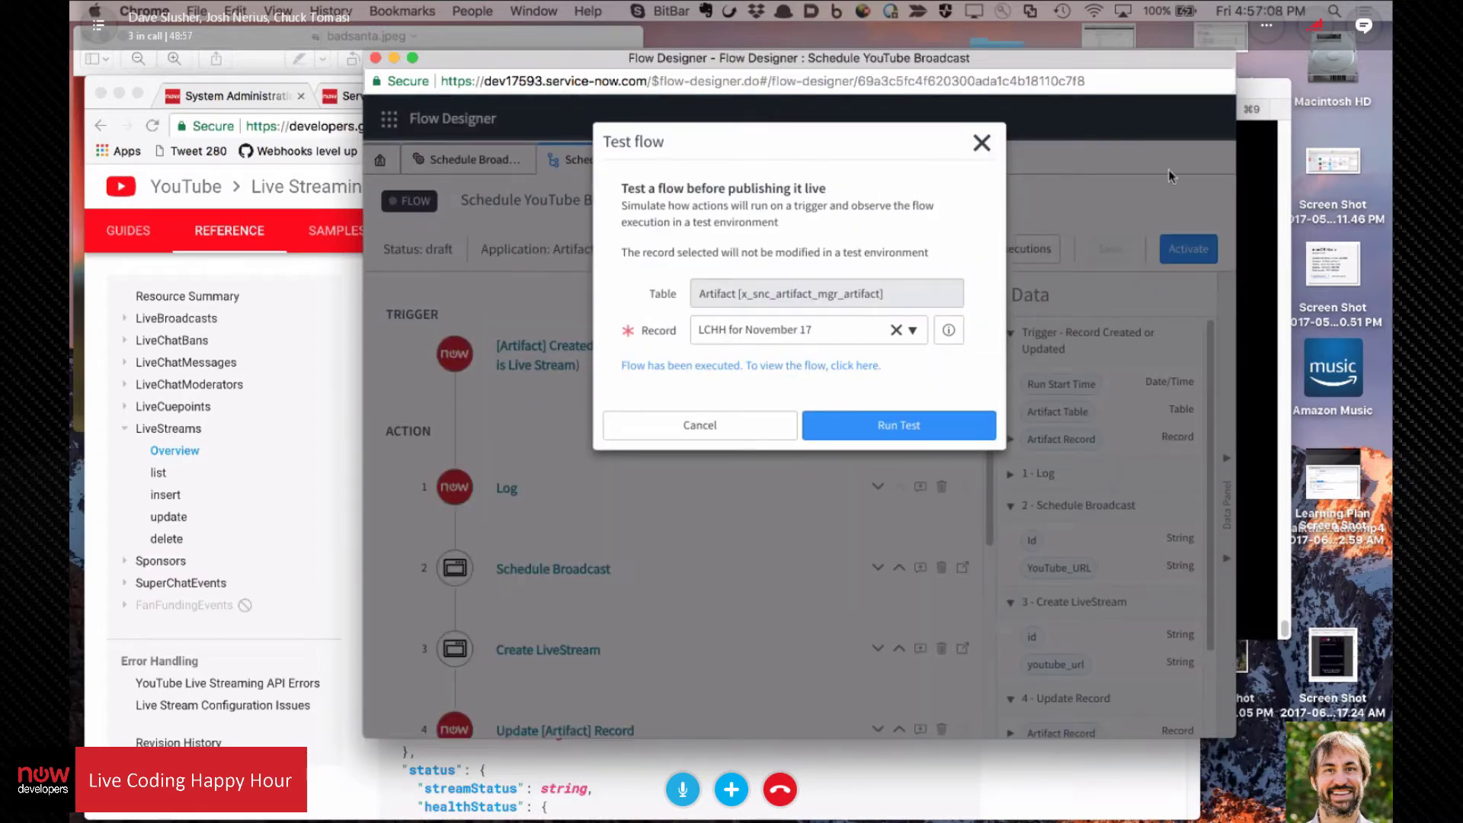
left_click_drag(1056, 64, 1038, 38)
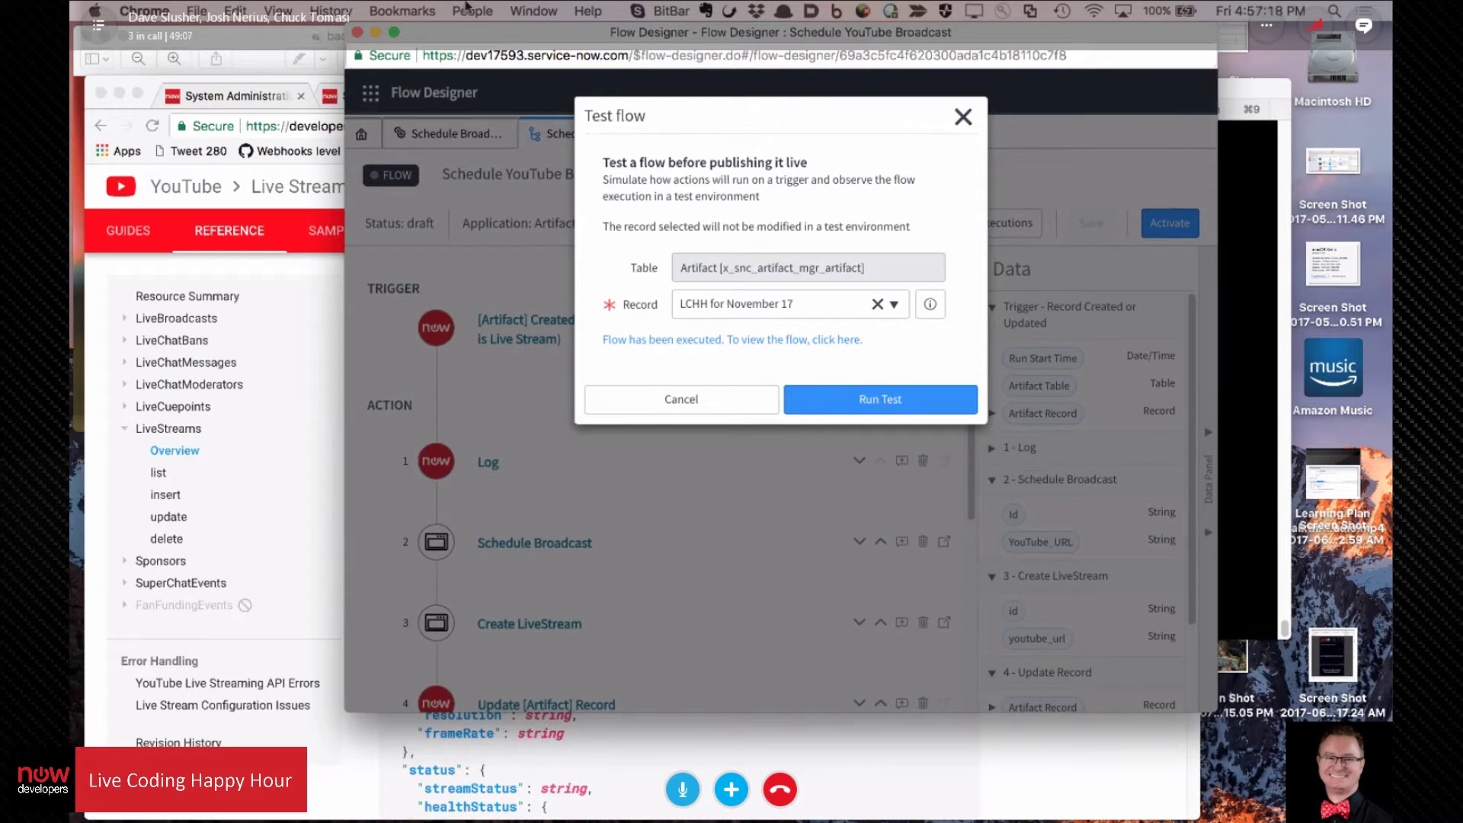
left_click(533, 11)
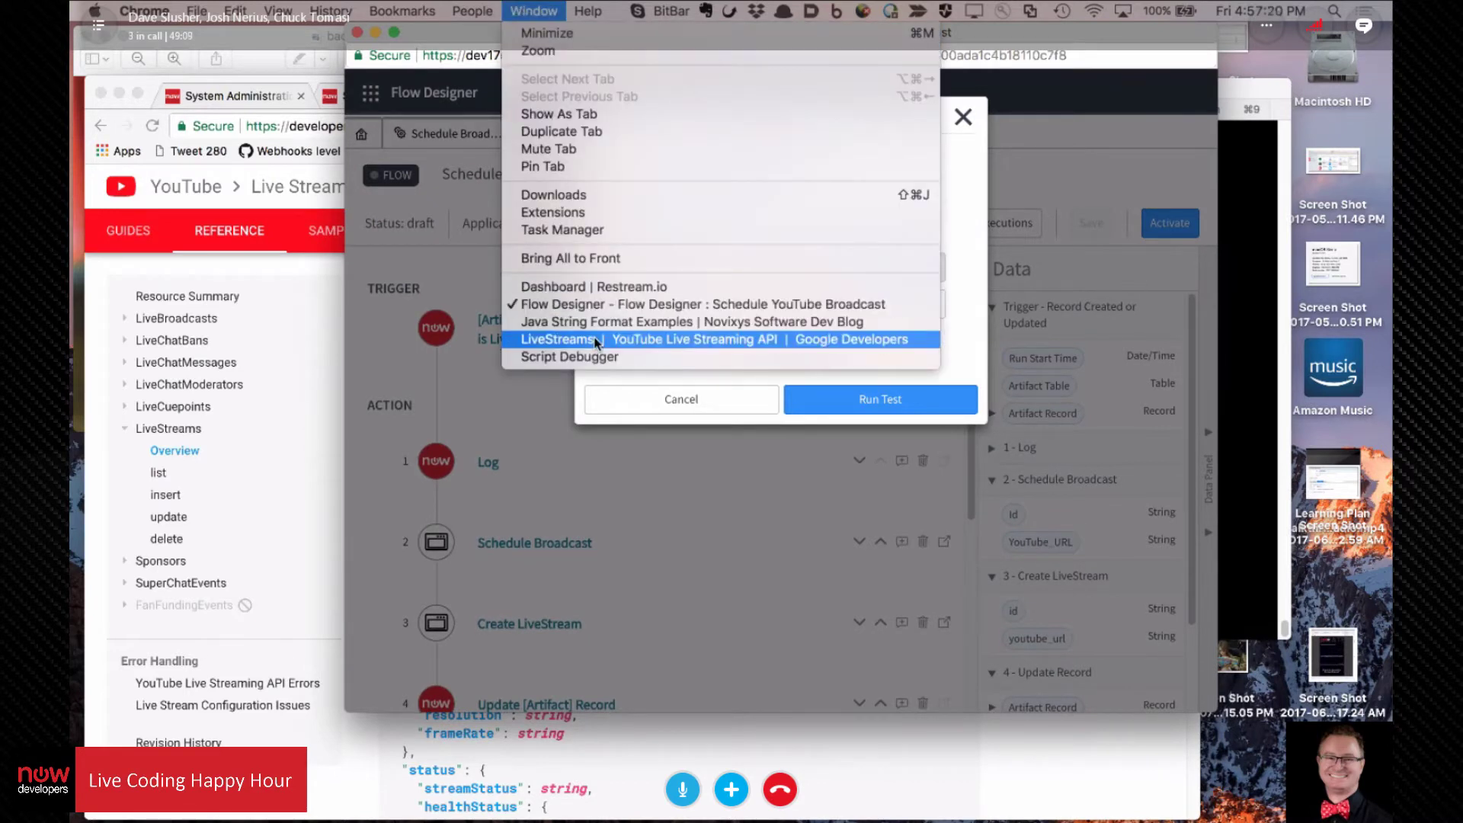
left_click(625, 570)
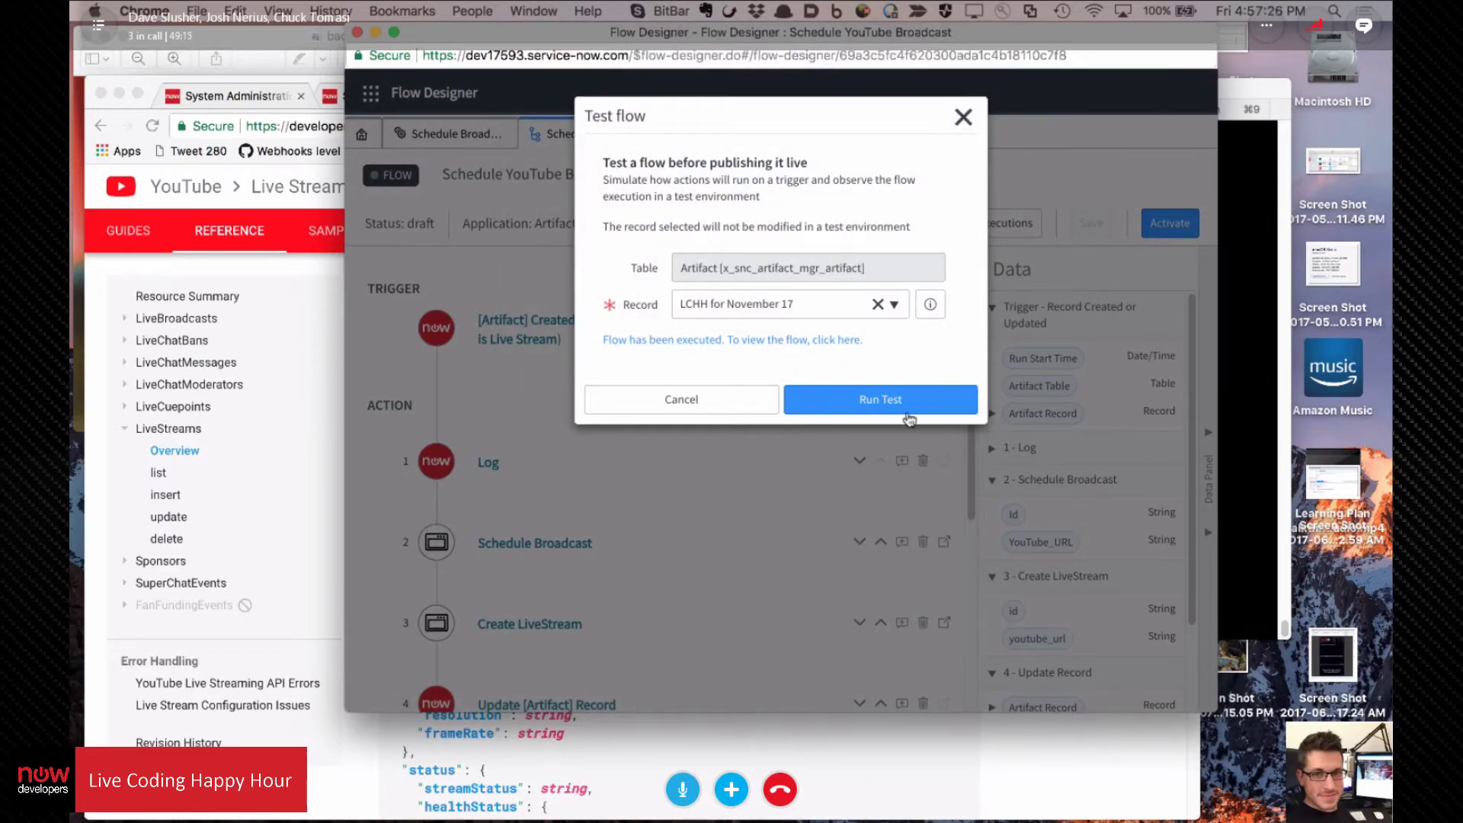
left_click(964, 118)
Step: Find the Slack application's Post a Message action in the list of all actions and open it
left_click(364, 137)
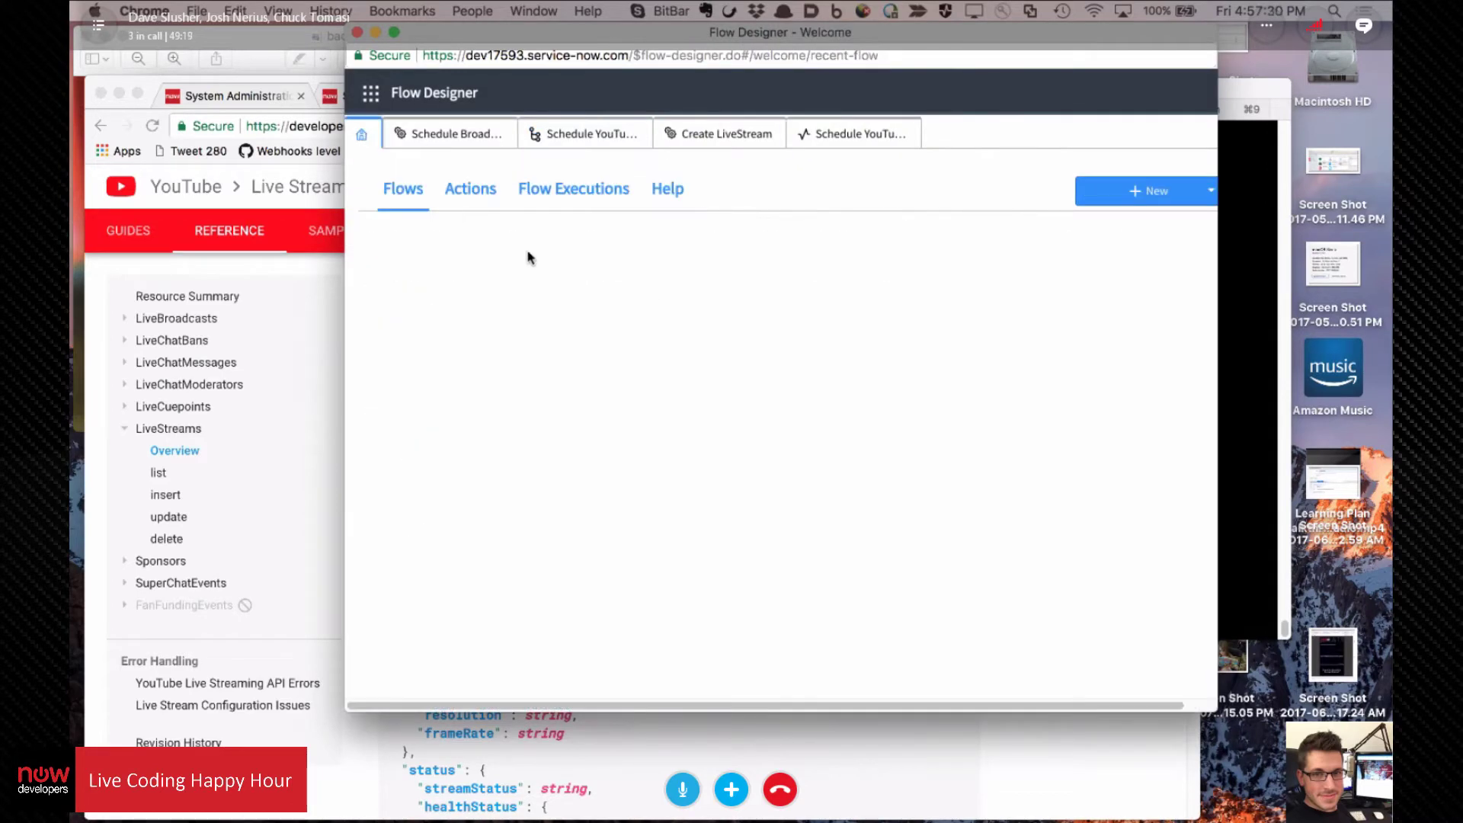
left_click(466, 200)
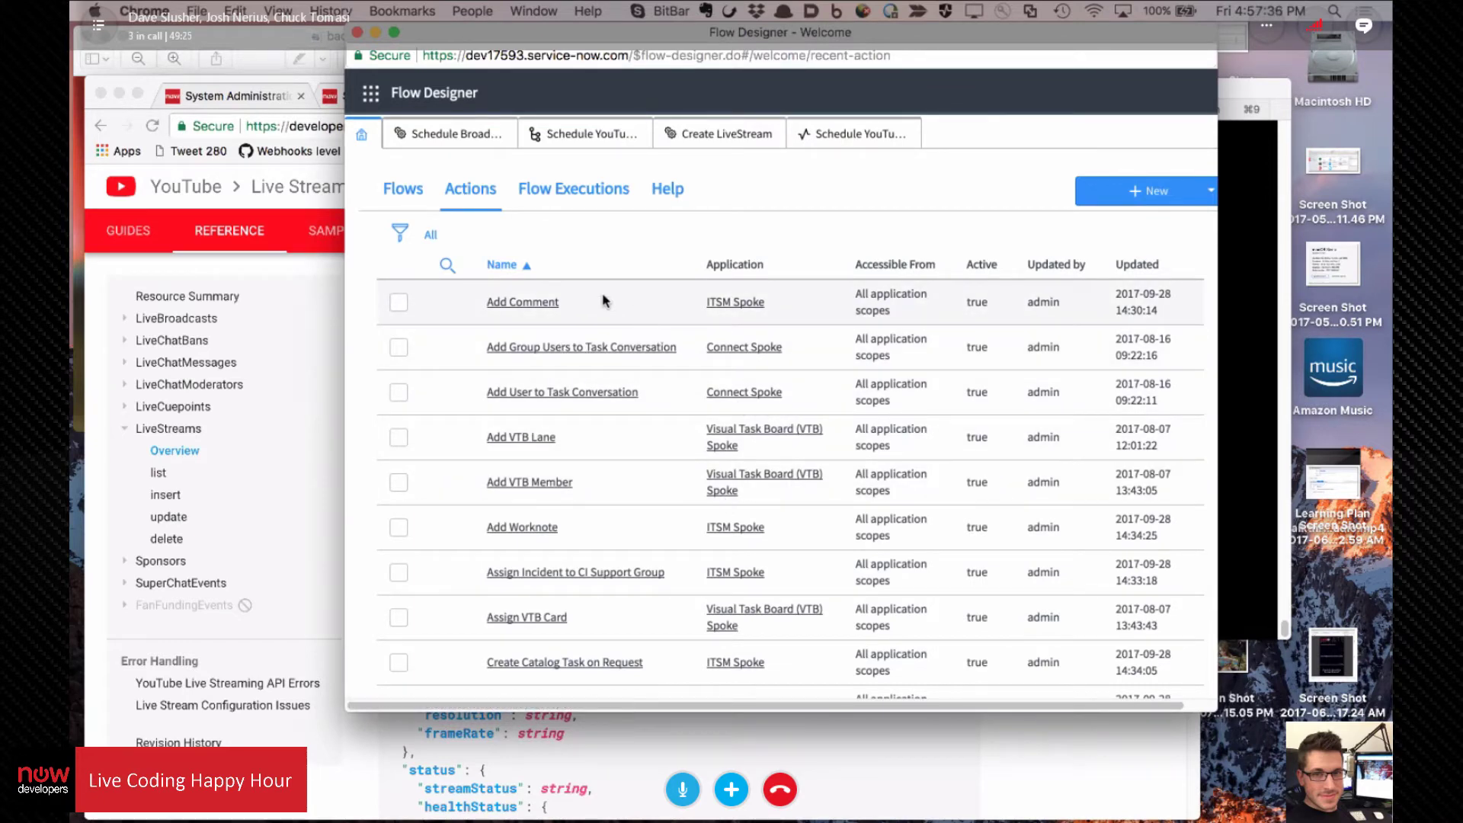
scroll(647, 297, "down", 3)
scroll(762, 282, "up", 3)
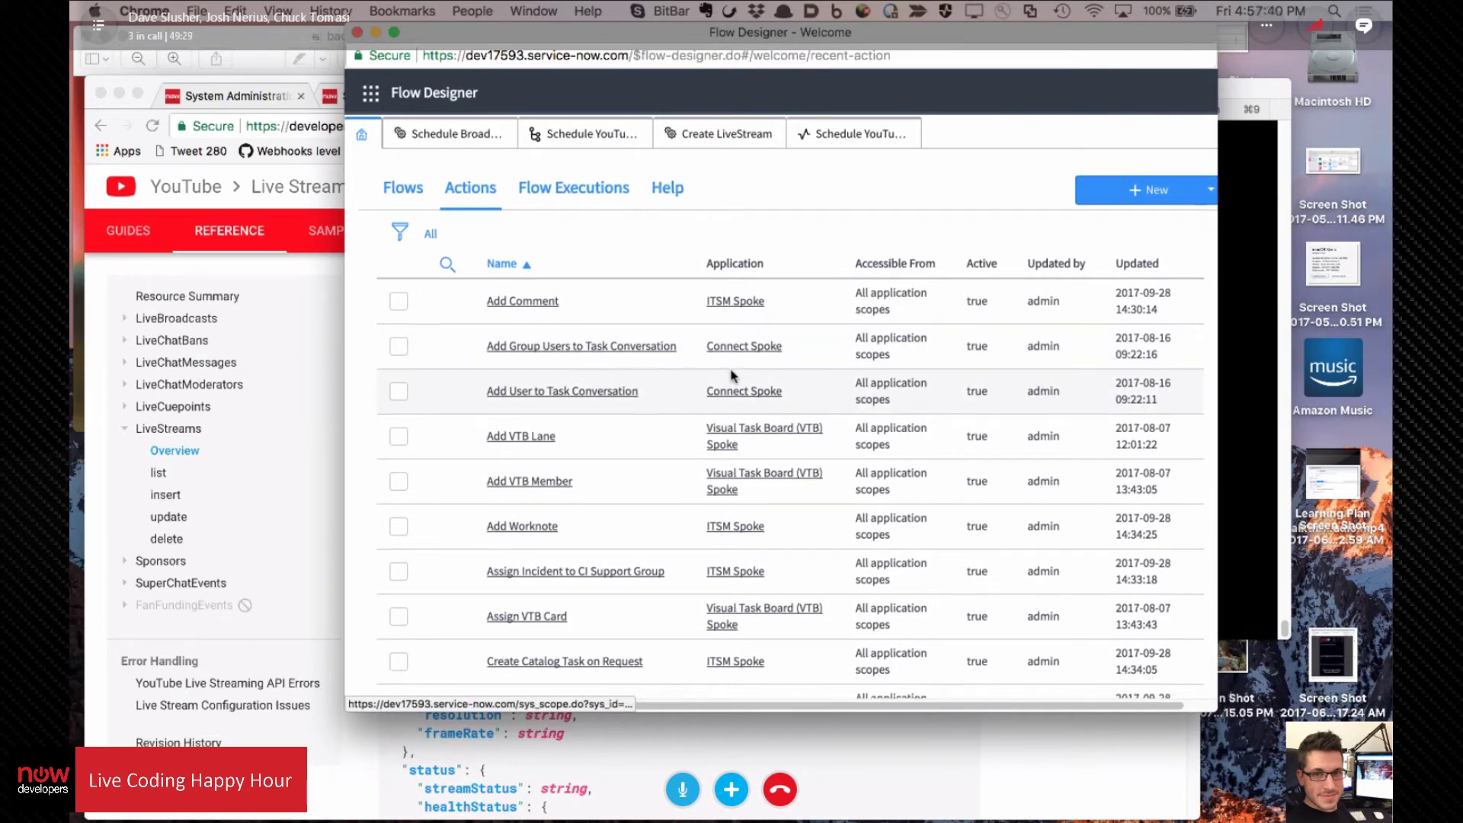
scroll(731, 374, "down", 10)
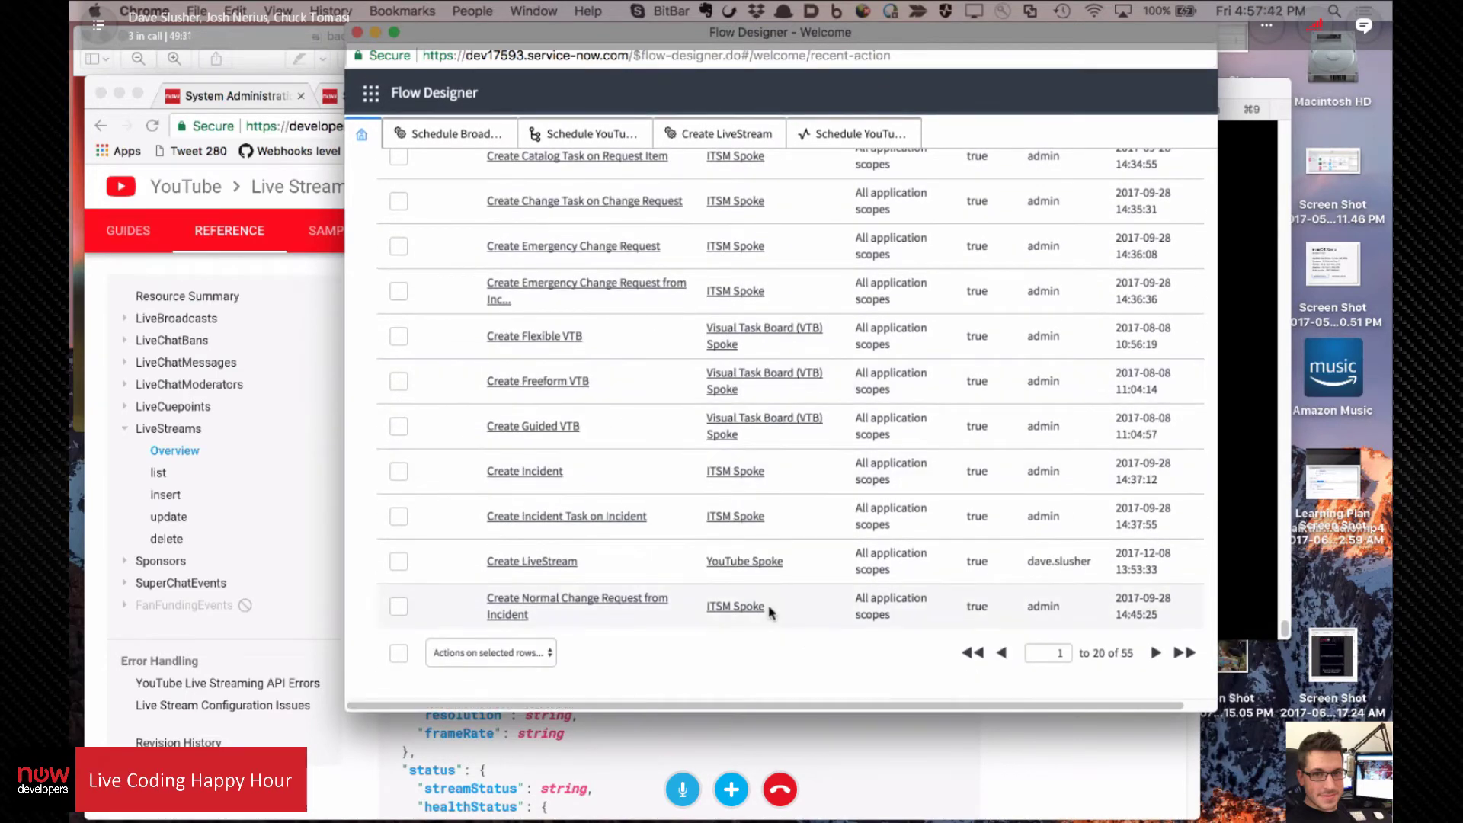
left_click(1153, 653)
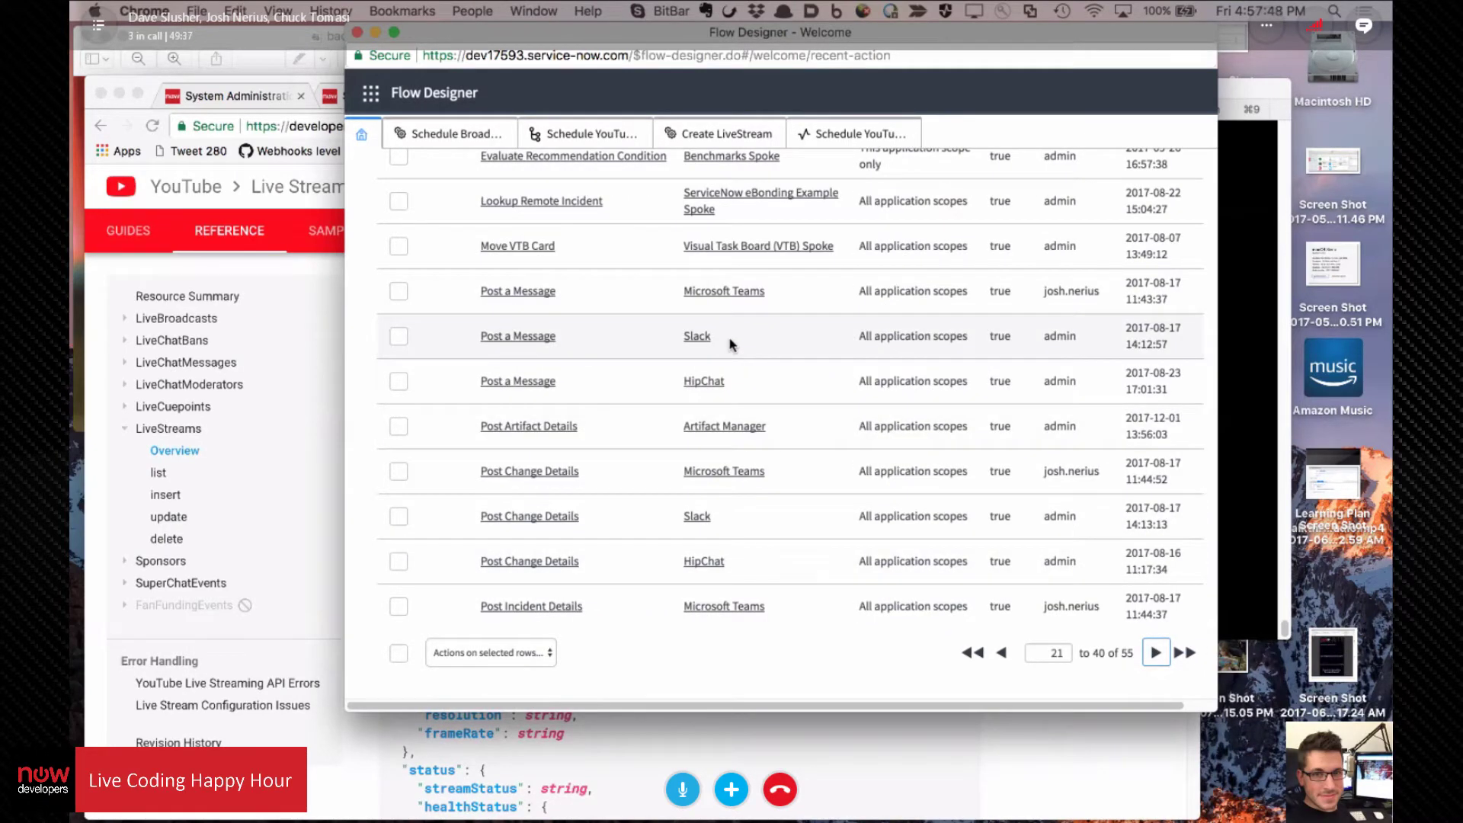
left_click(518, 336)
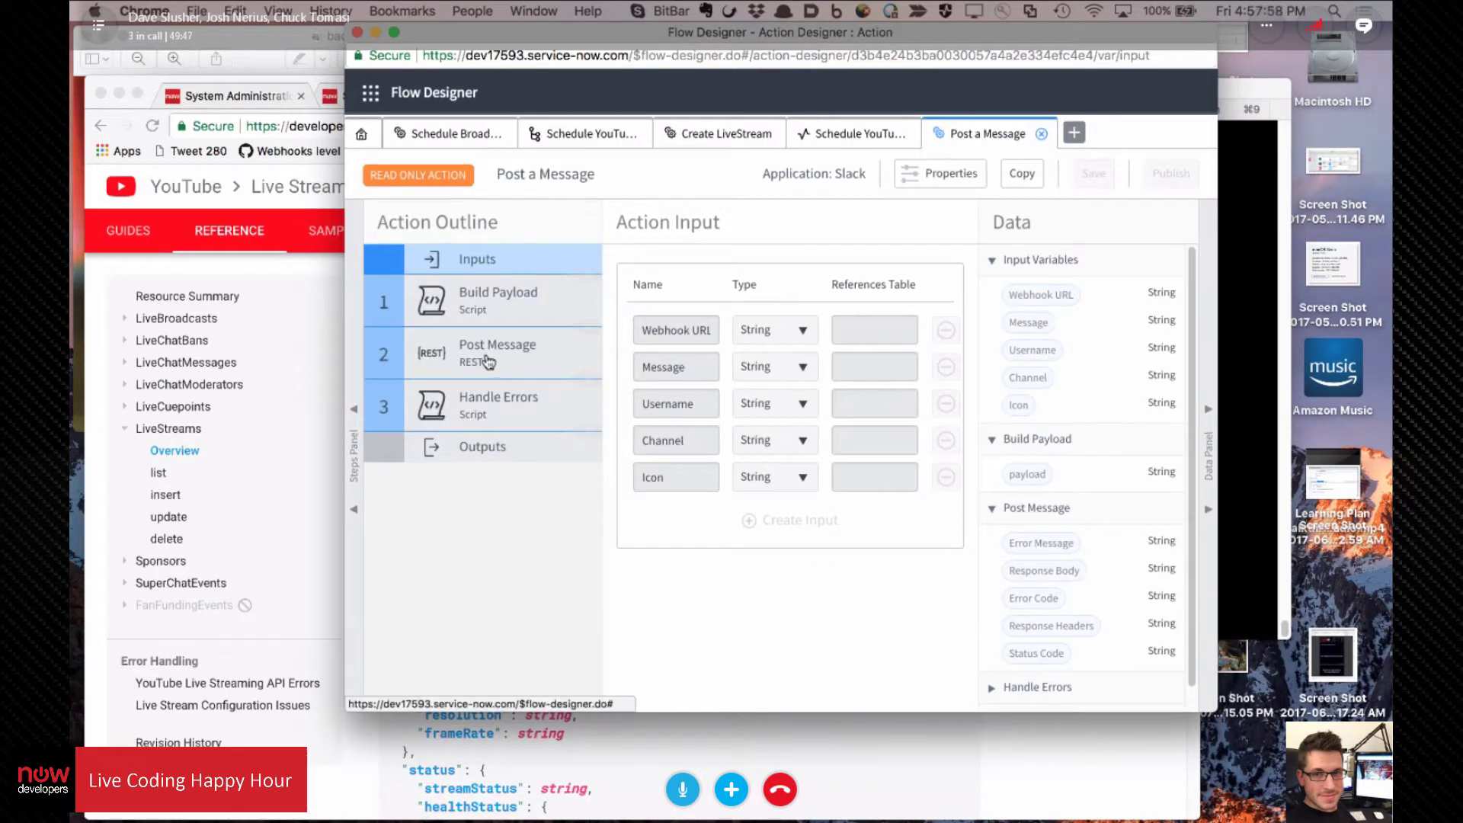
Step: Look over the Post Message REST step, and copy the whole script of the Slack action's Handle Errors step
left_click(484, 361)
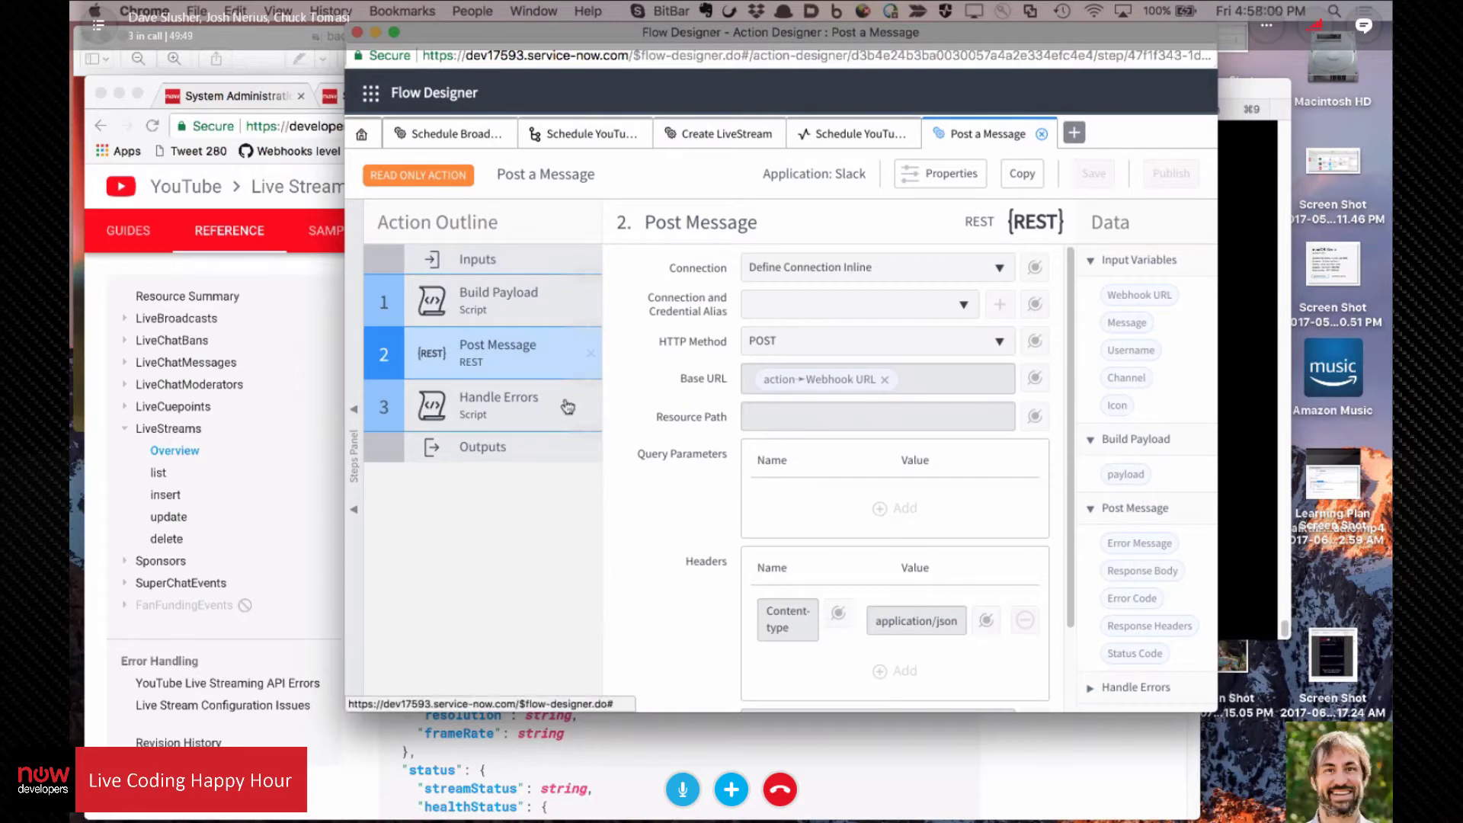
left_click(444, 406)
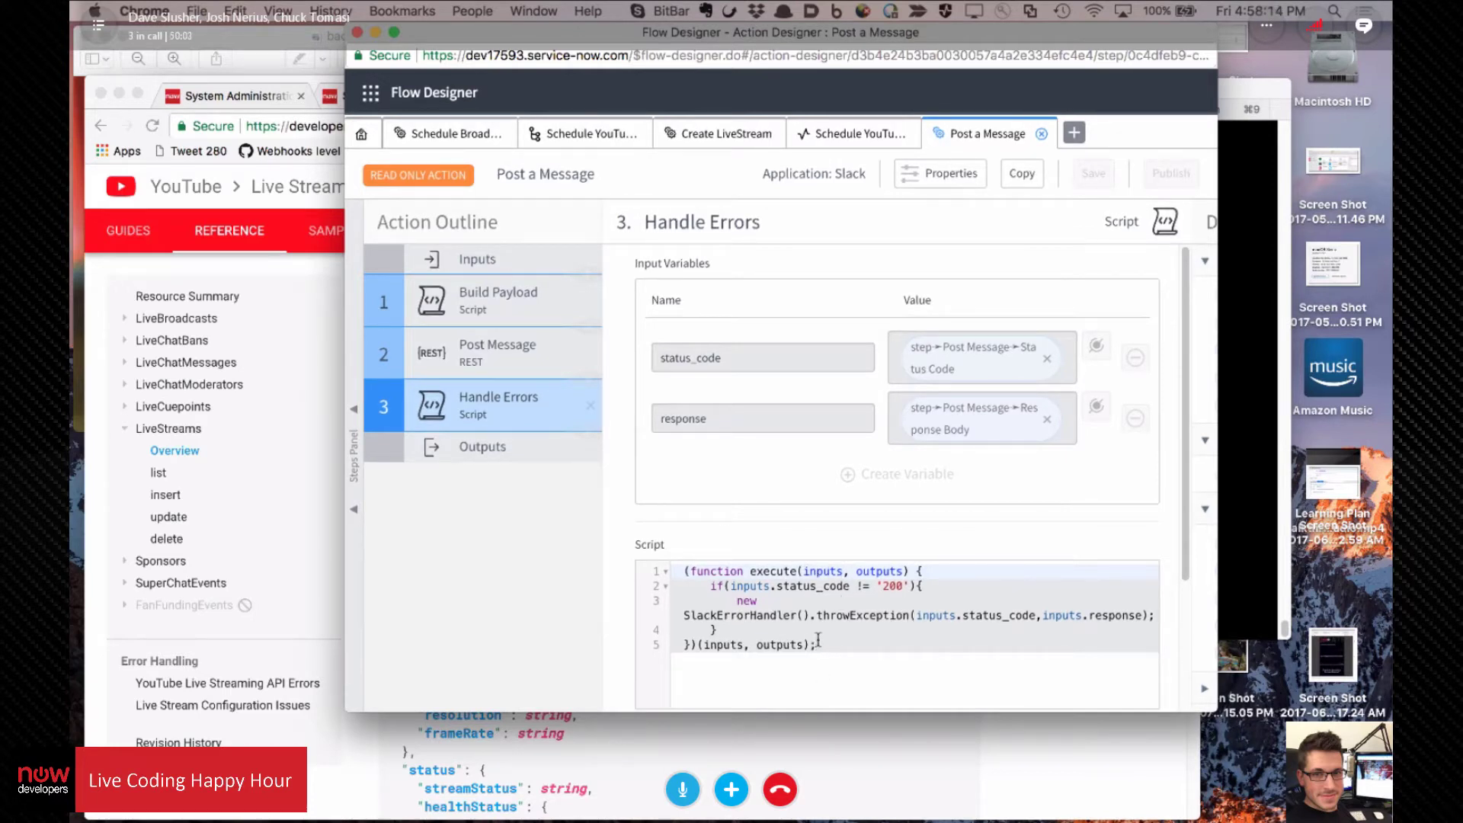
left_click_drag(837, 650, 625, 568)
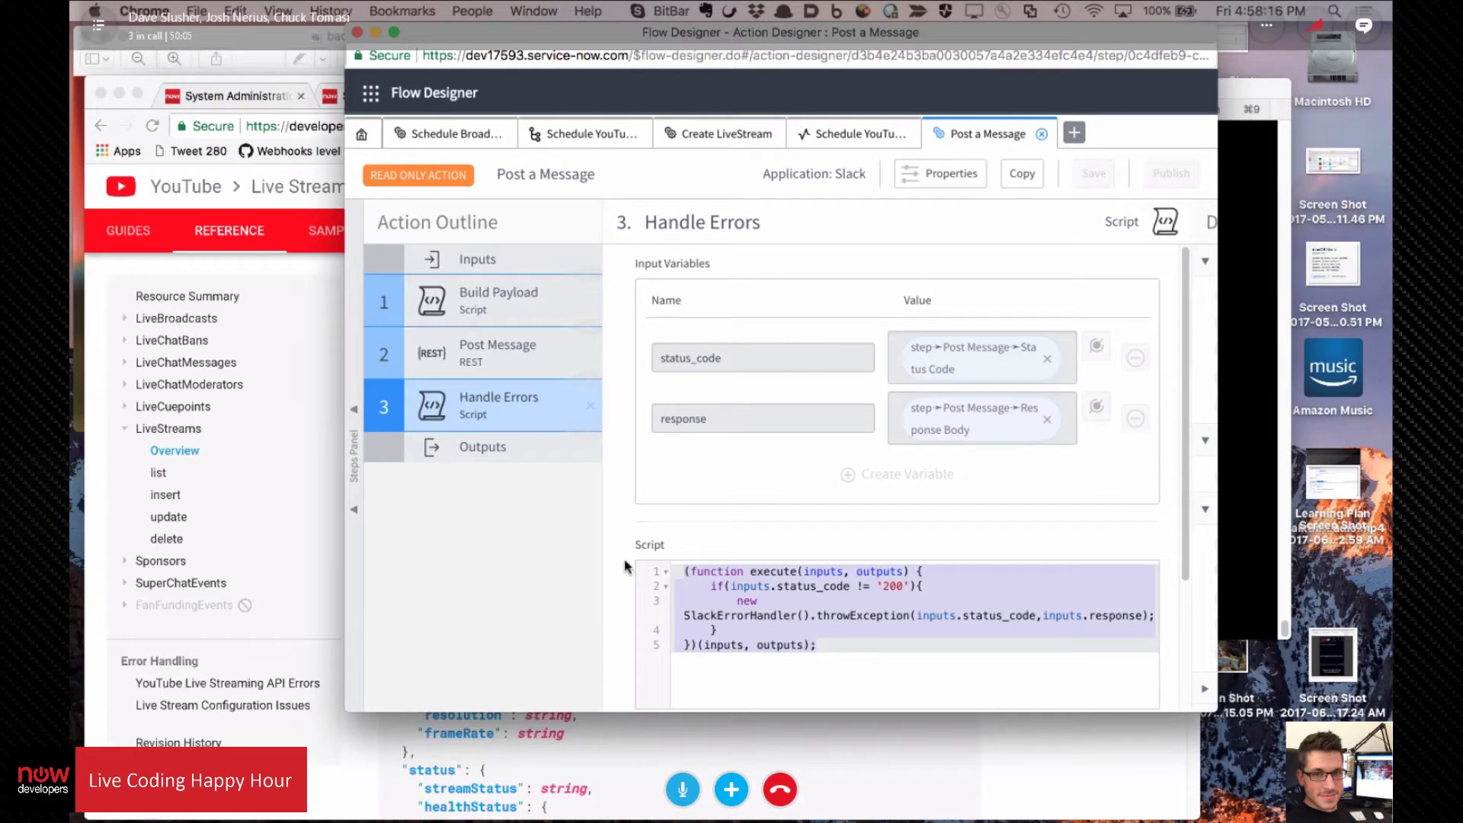
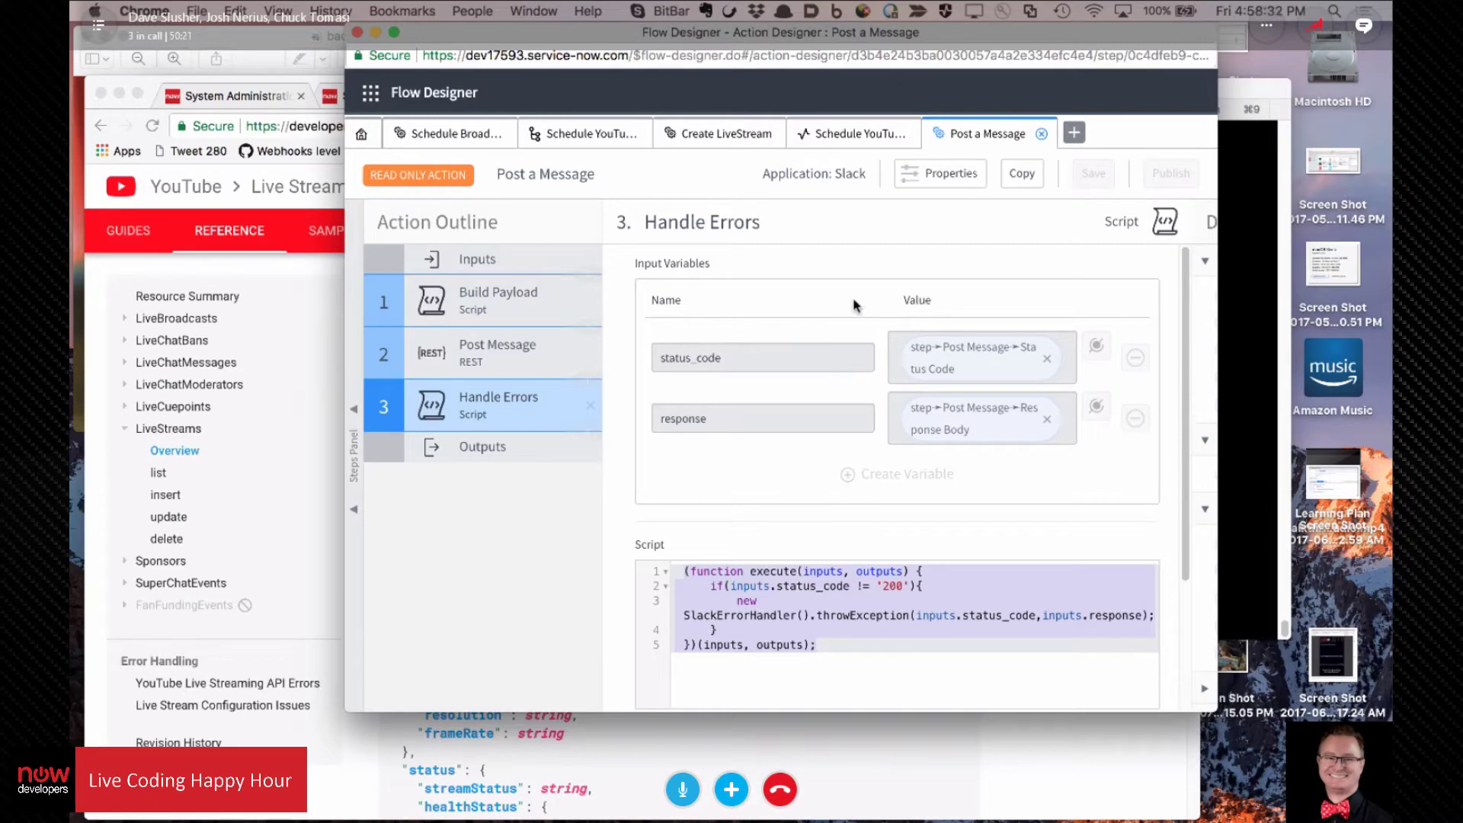
Step: Add a Script step after Extract ID in the Create LiveStream action and replace its default code with the copied Slack error-handling script
left_click(846, 138)
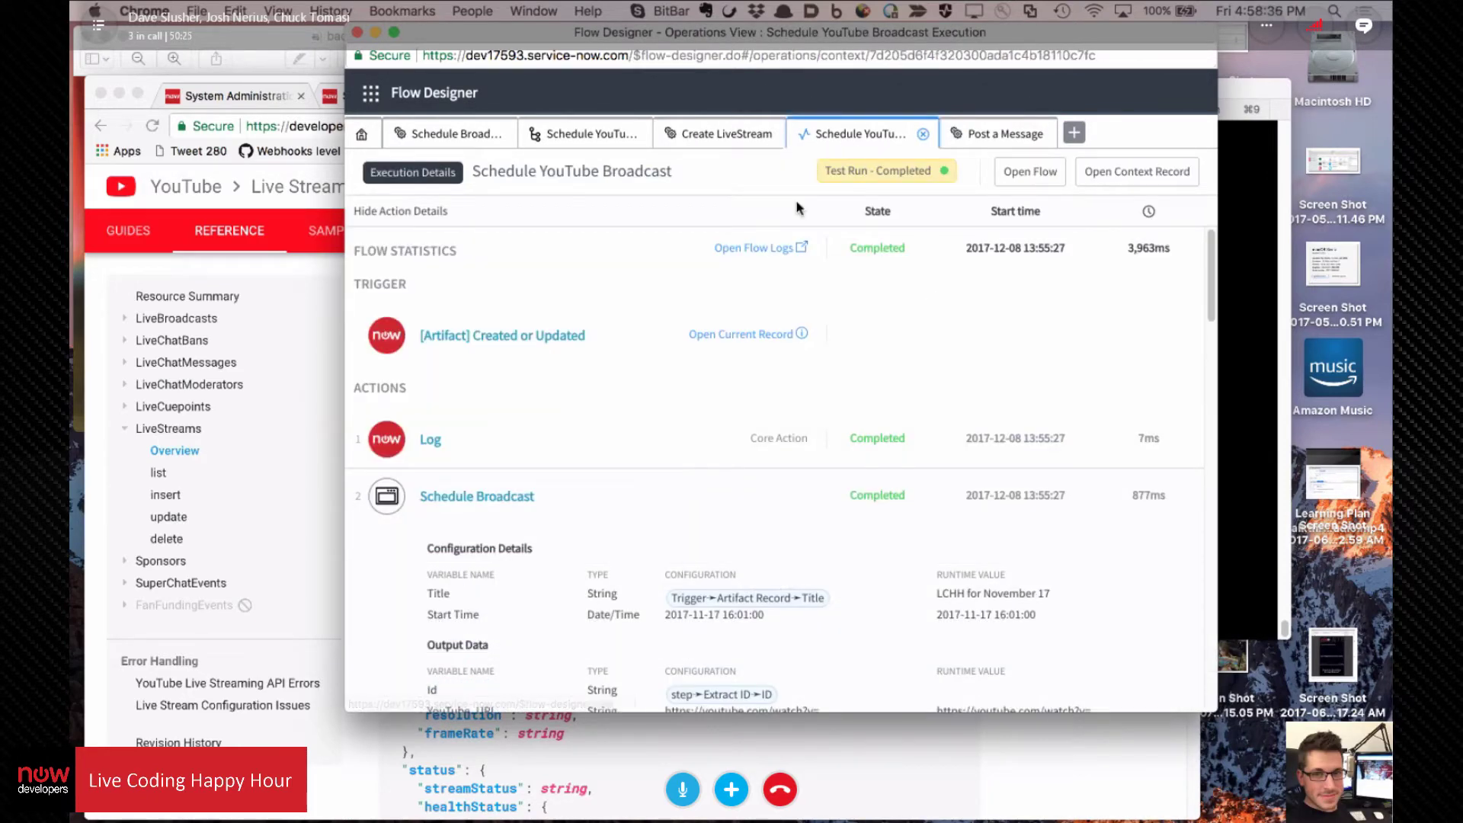
left_click(713, 136)
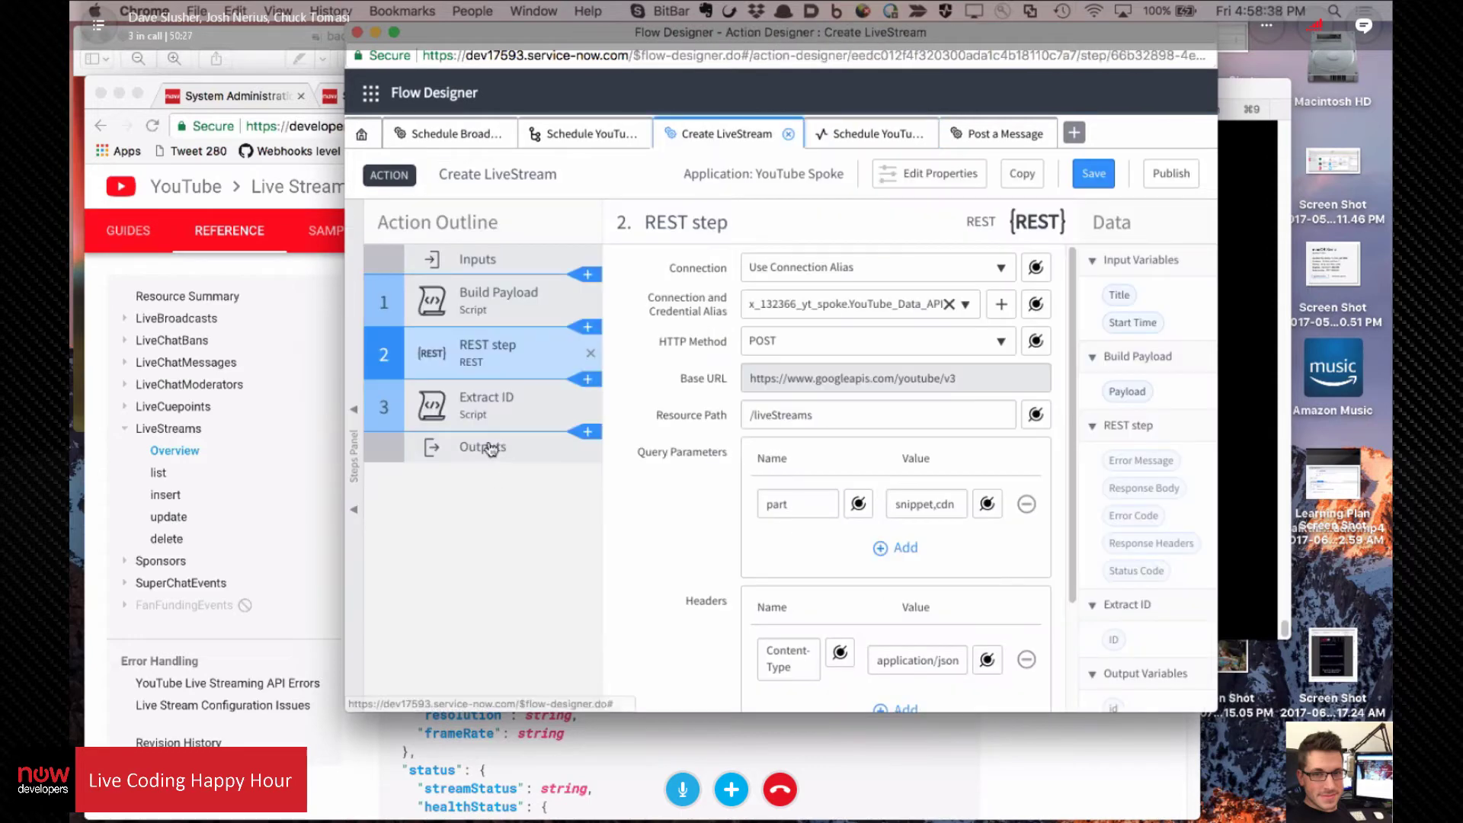
left_click(589, 436)
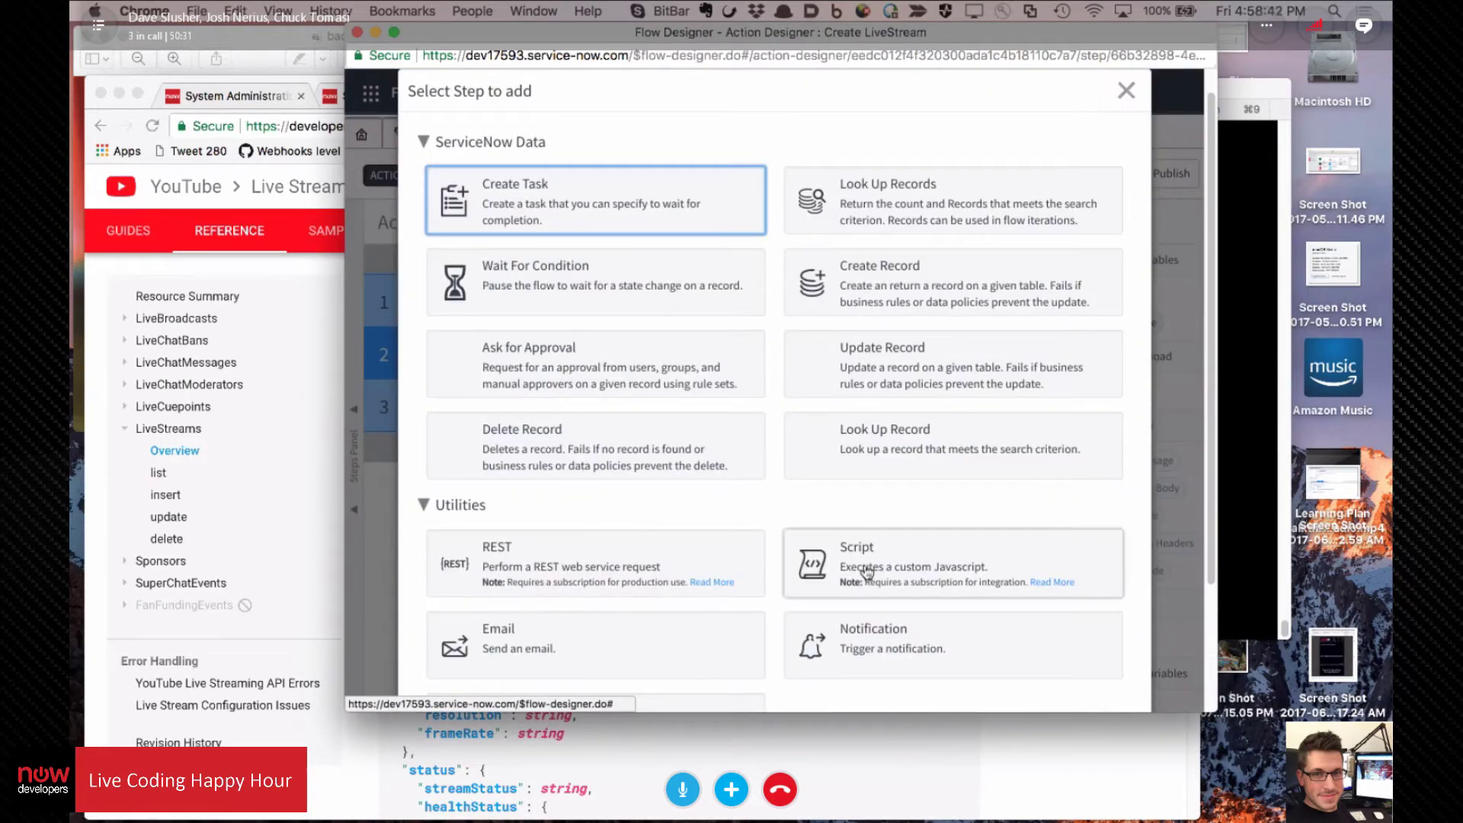
left_click(914, 573)
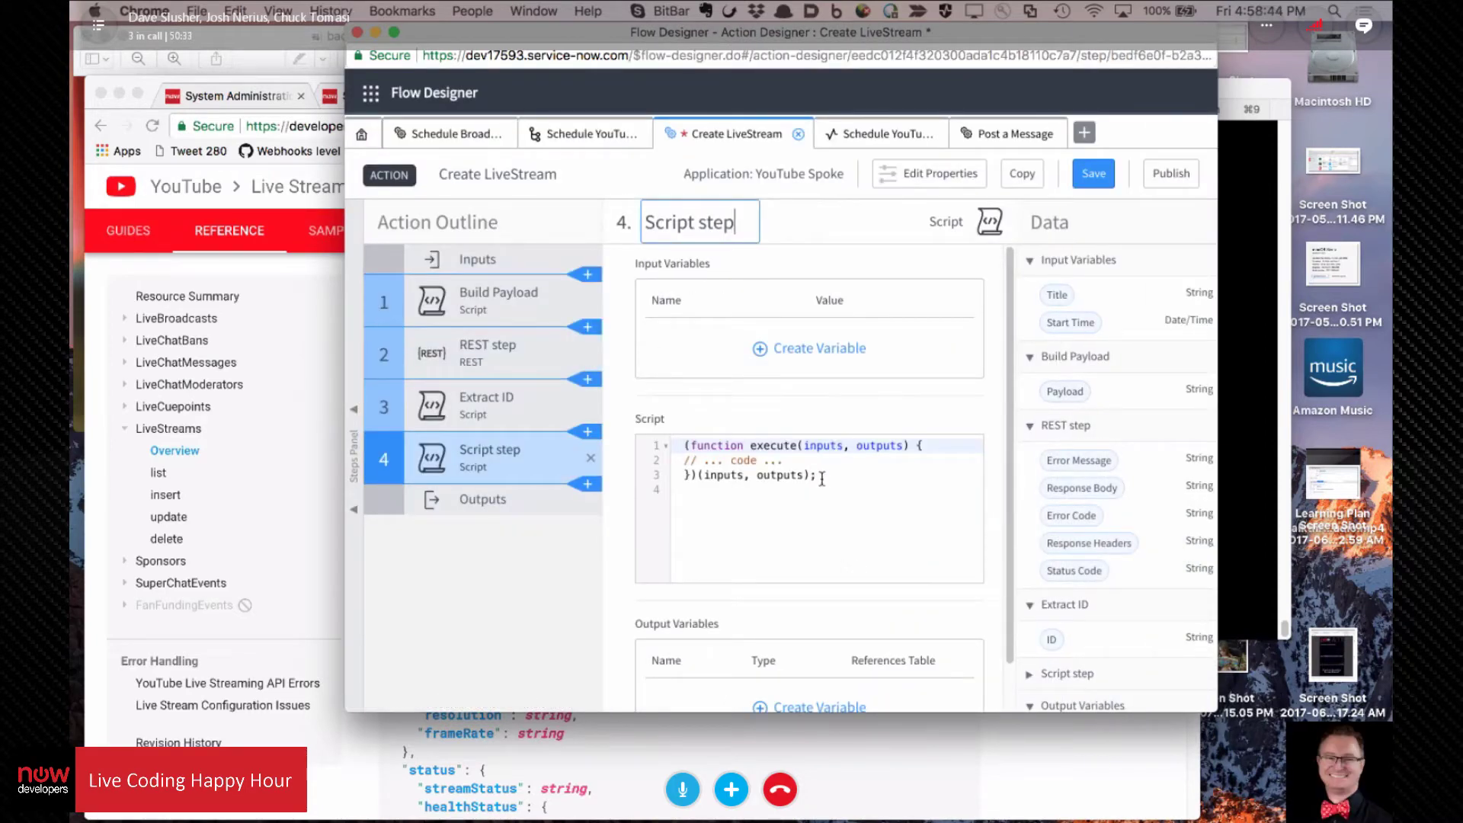
left_click_drag(858, 517, 631, 306)
type("(function execute(inputs, outputs) {     if(inputs.status_code != '200'){         new SlackErrorHandler().throwException(inputs.status_code,inputs.response);     } })(inputs, outputs);")
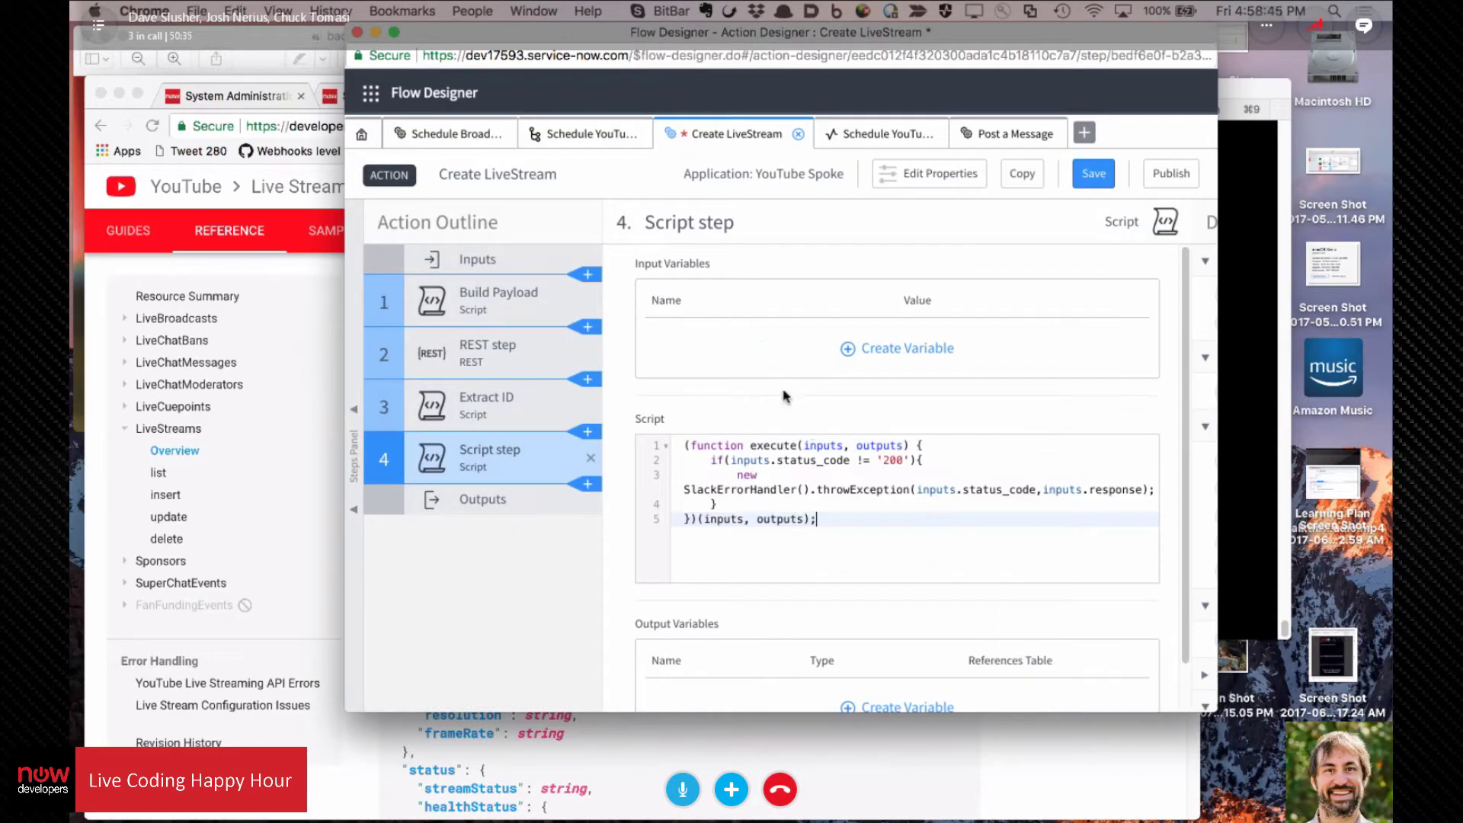
Step: Replace the SlackErrorHandler exception call in the Script step's code with throw inputs.status_code;
left_click(836, 478)
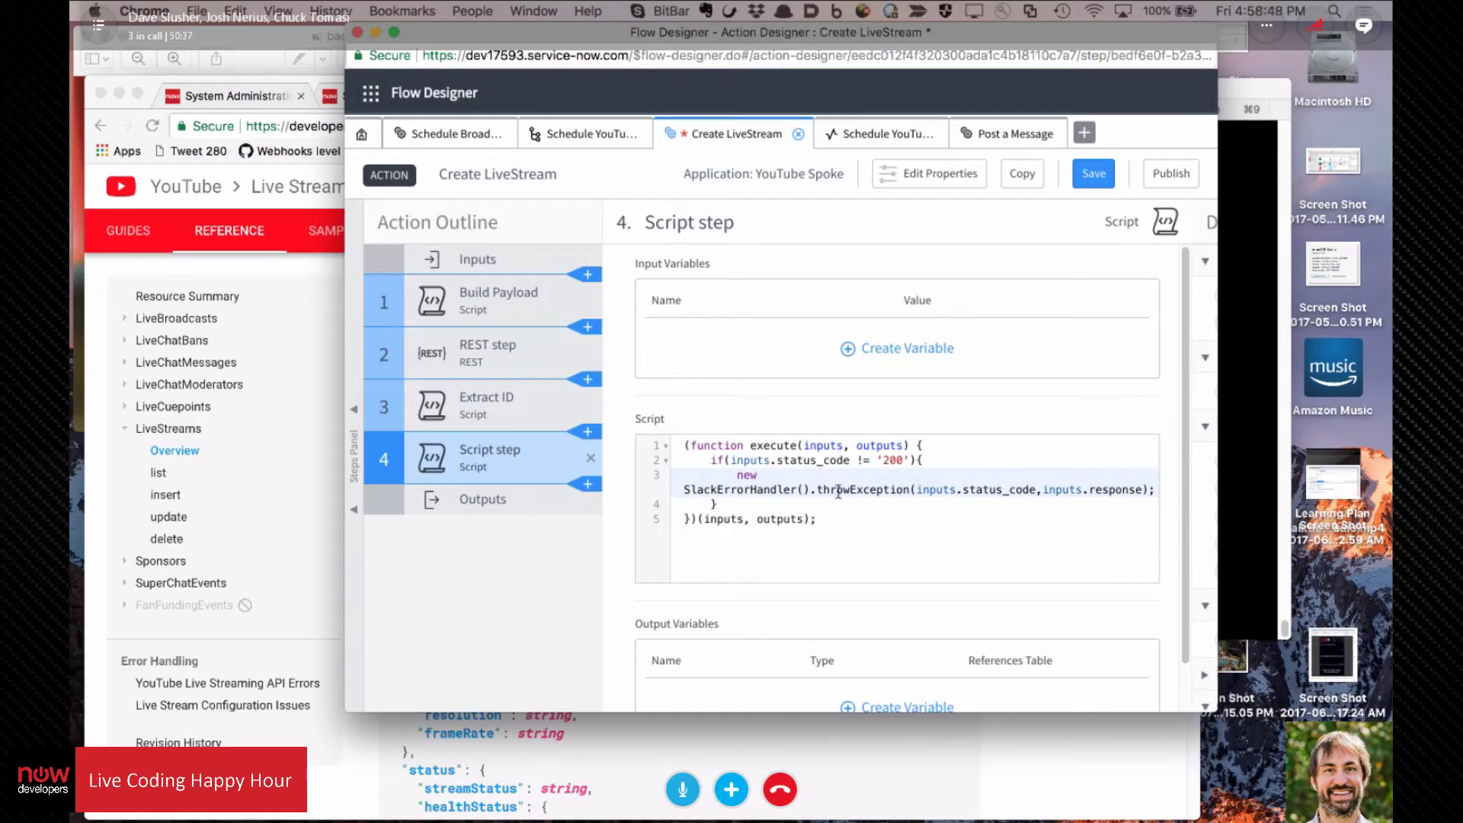
left_click_drag(819, 491, 743, 479)
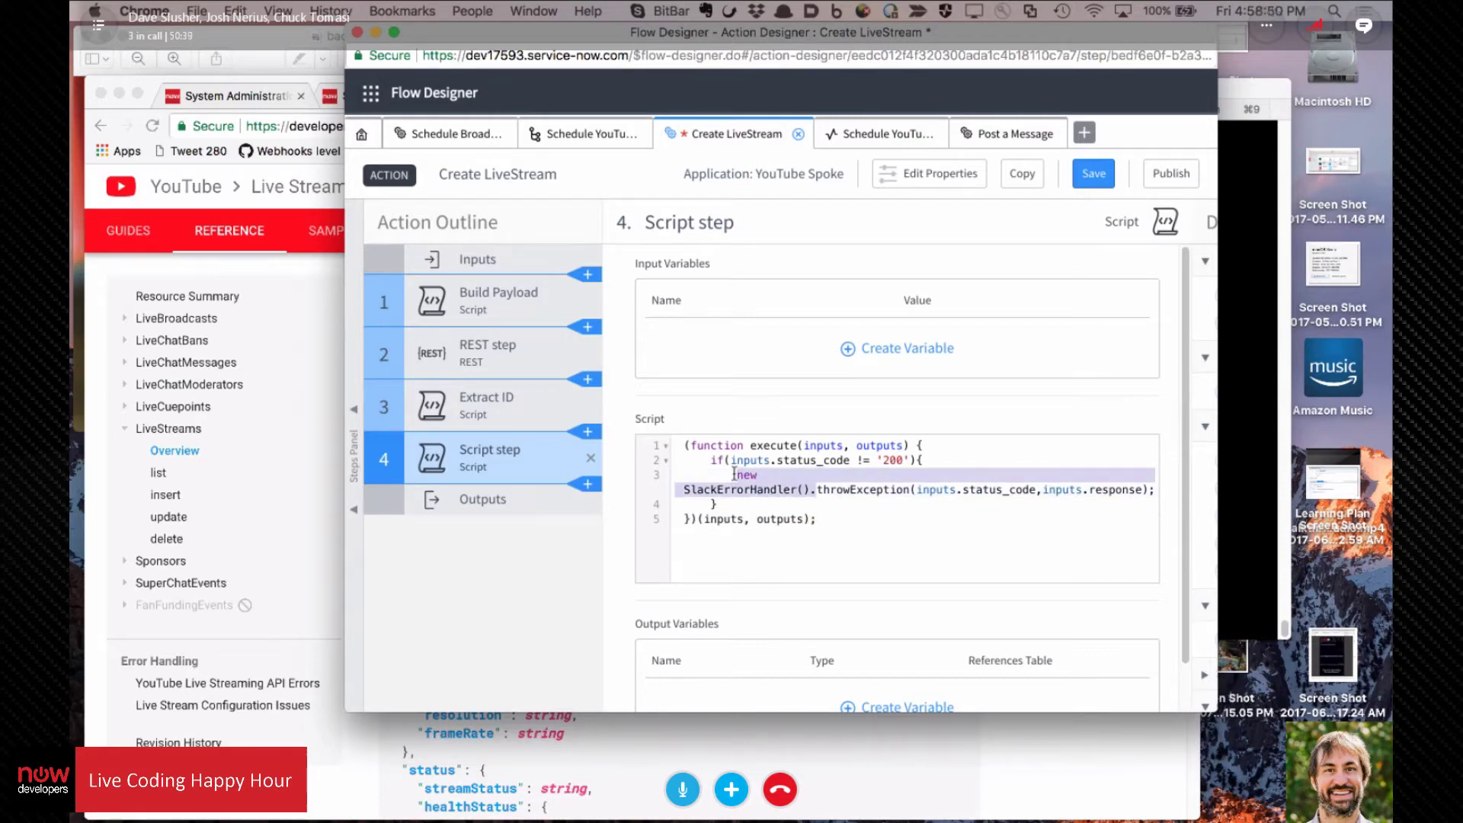
key("BackSpace")
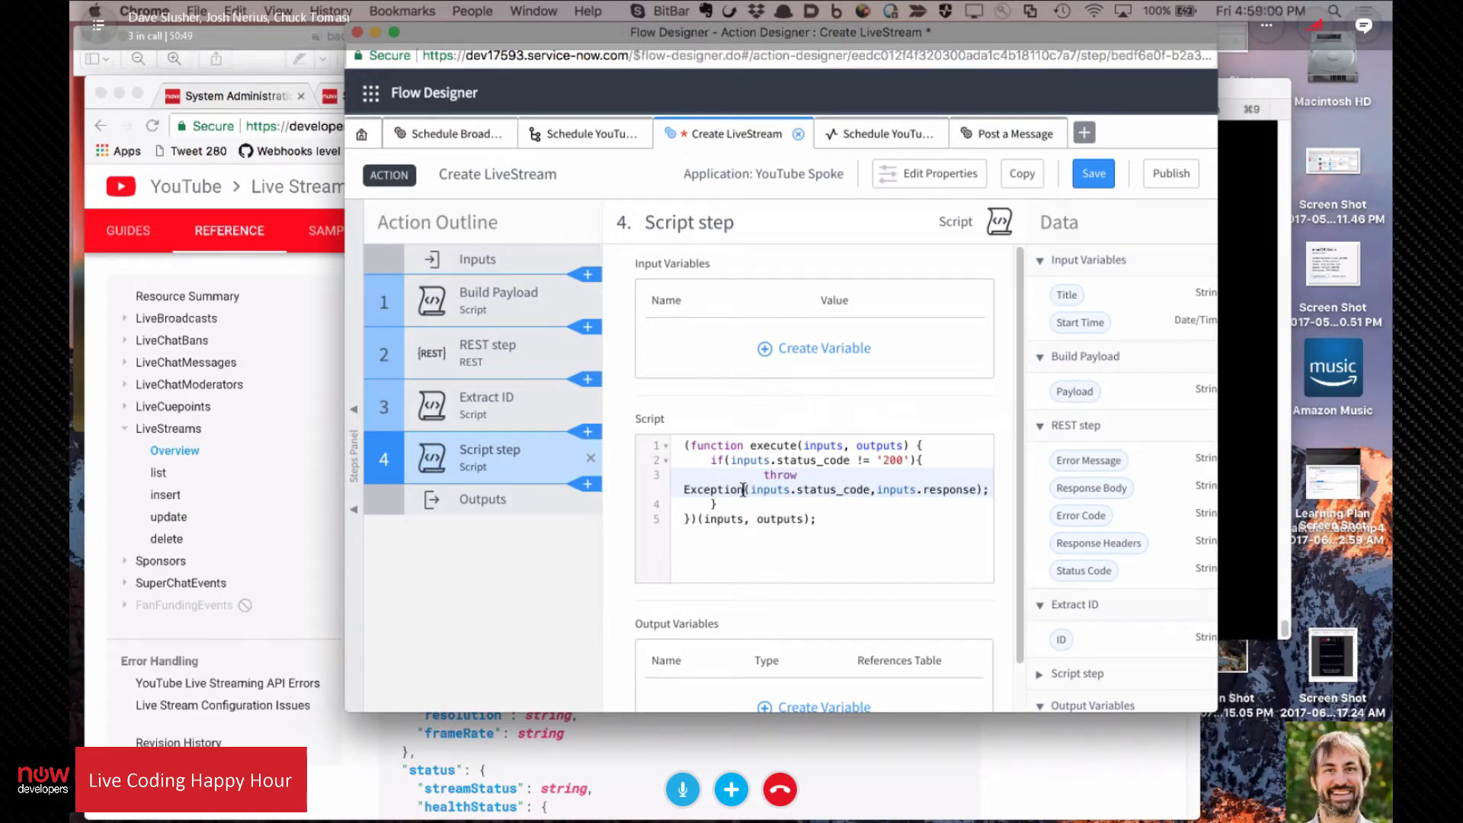
left_click_drag(743, 489, 680, 491)
key("BackSpace")
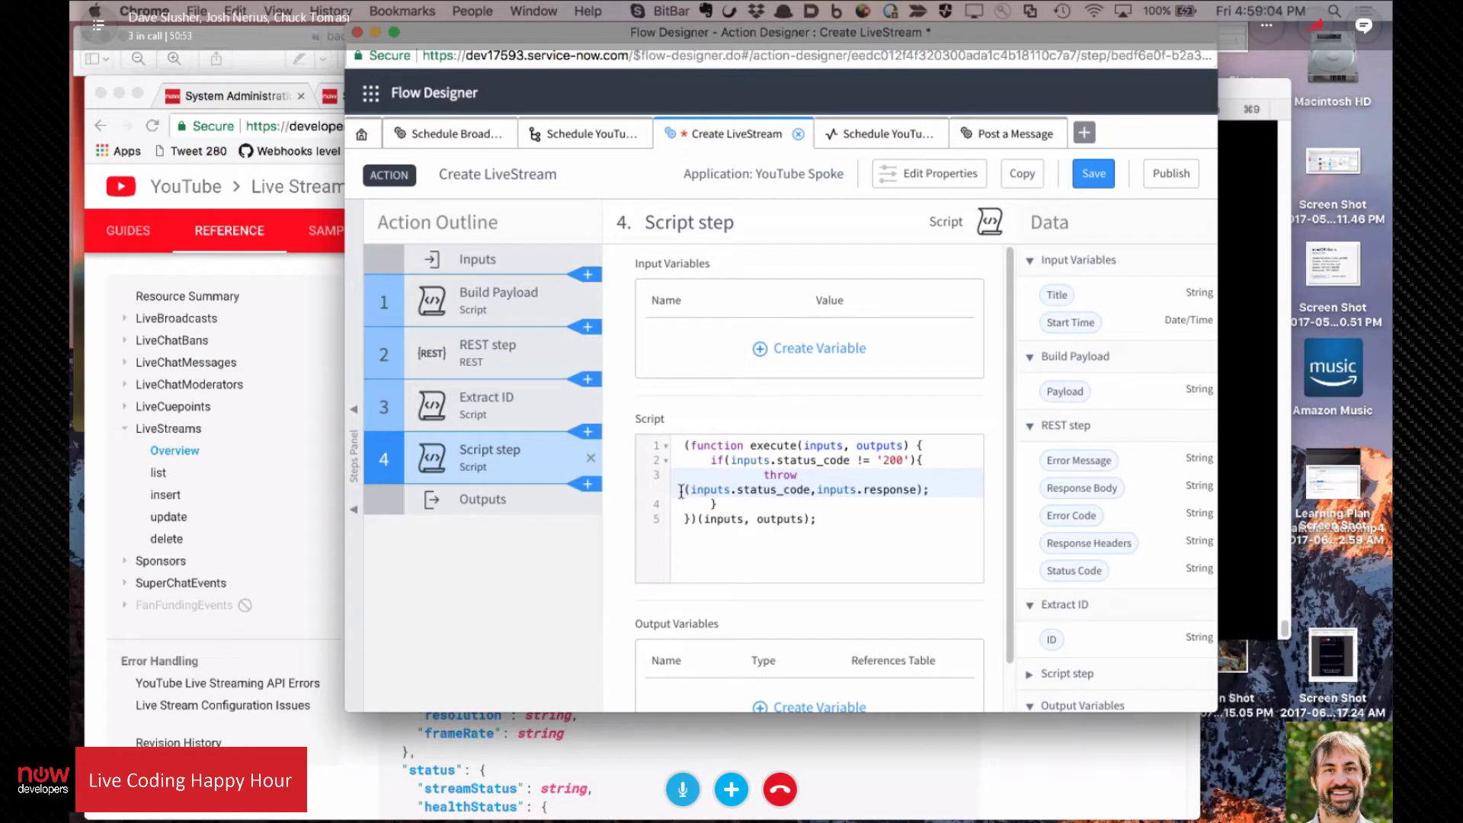
key("Delete")
left_click_drag(934, 490, 809, 490)
key("BackSpace")
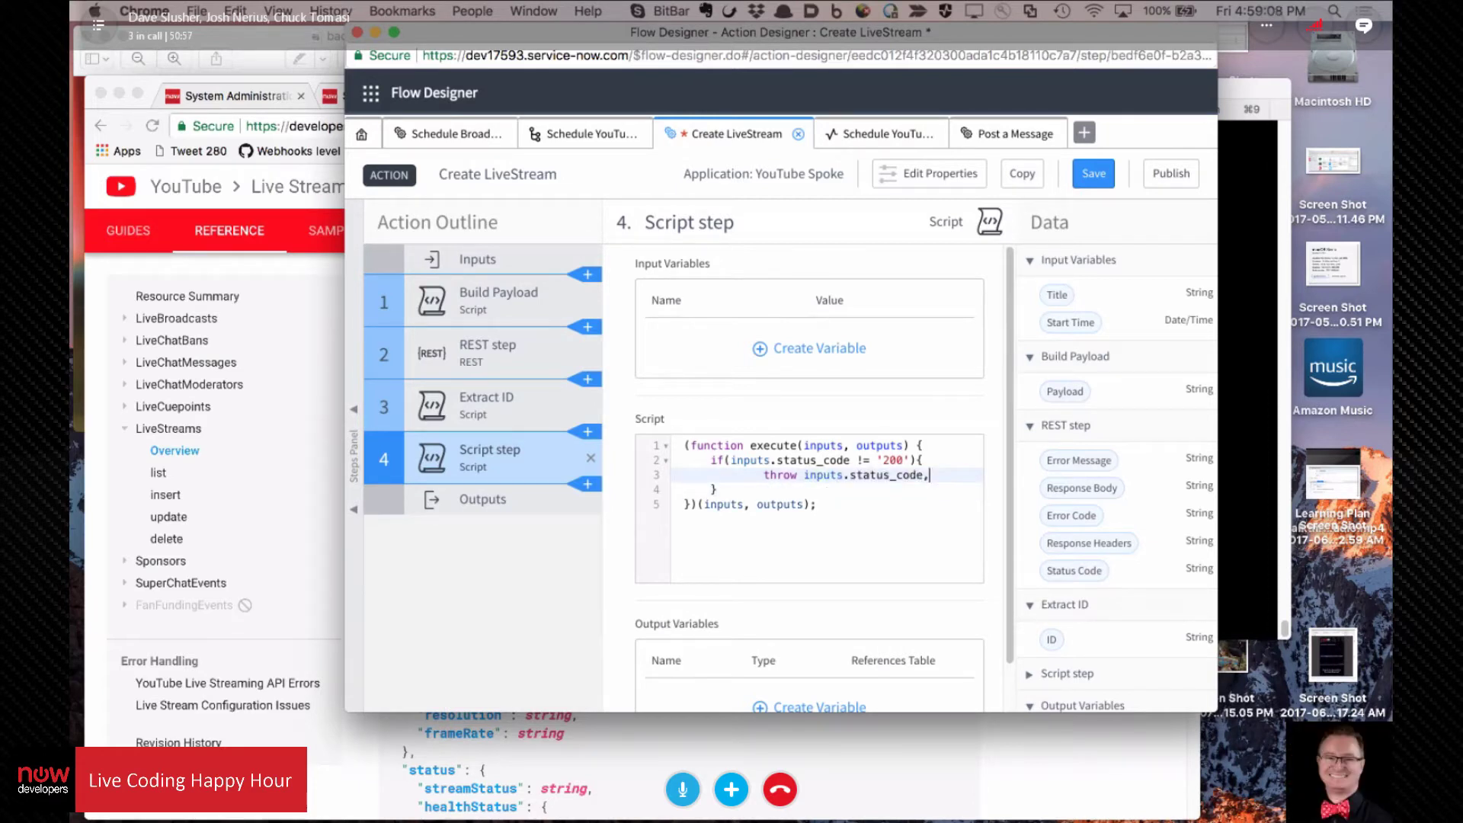
type(";")
key("BackSpace")
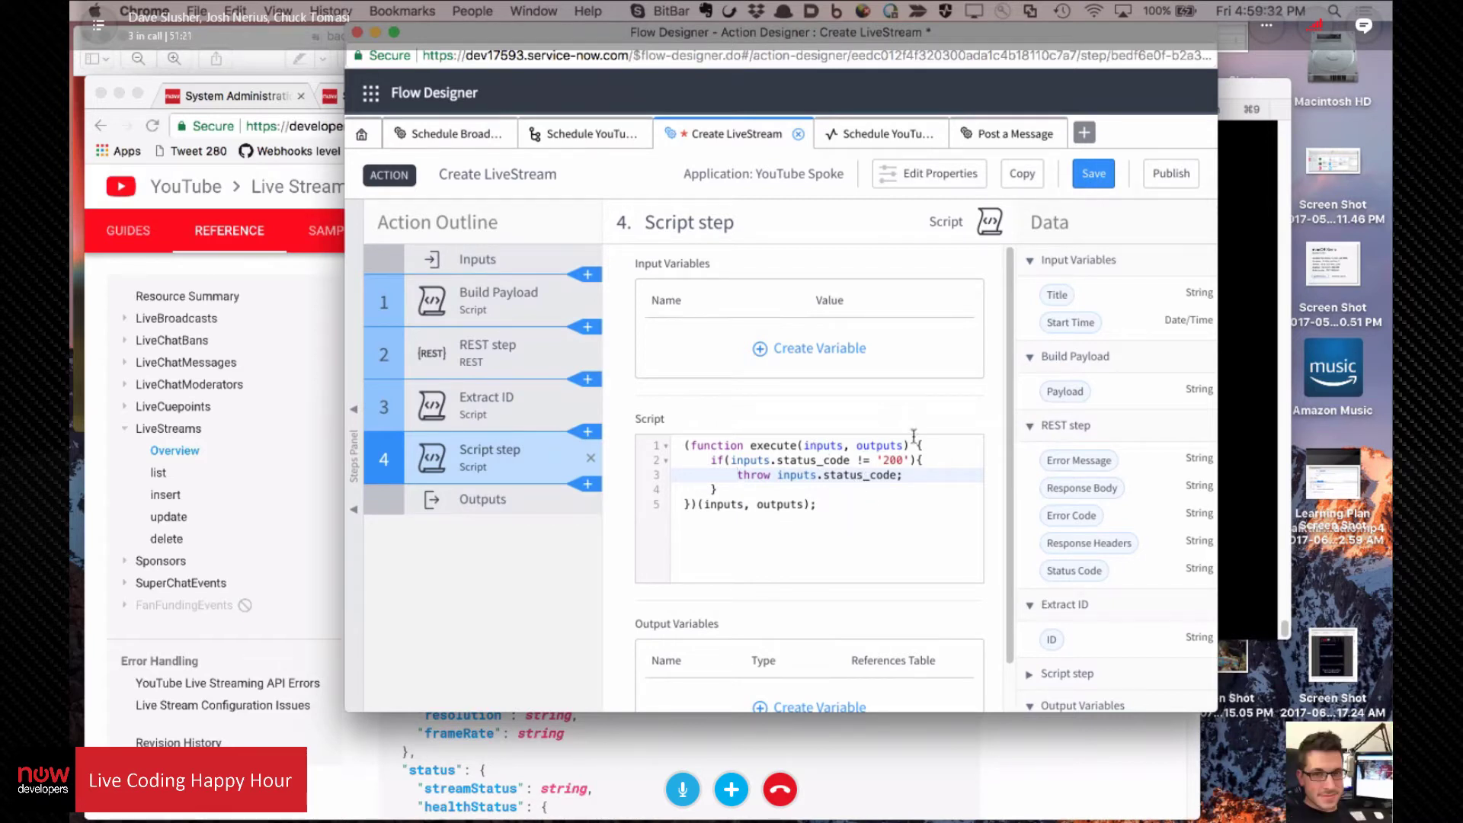
Step: Create an input variable named status_code in the Script step that follows Extract ID
left_click(762, 348)
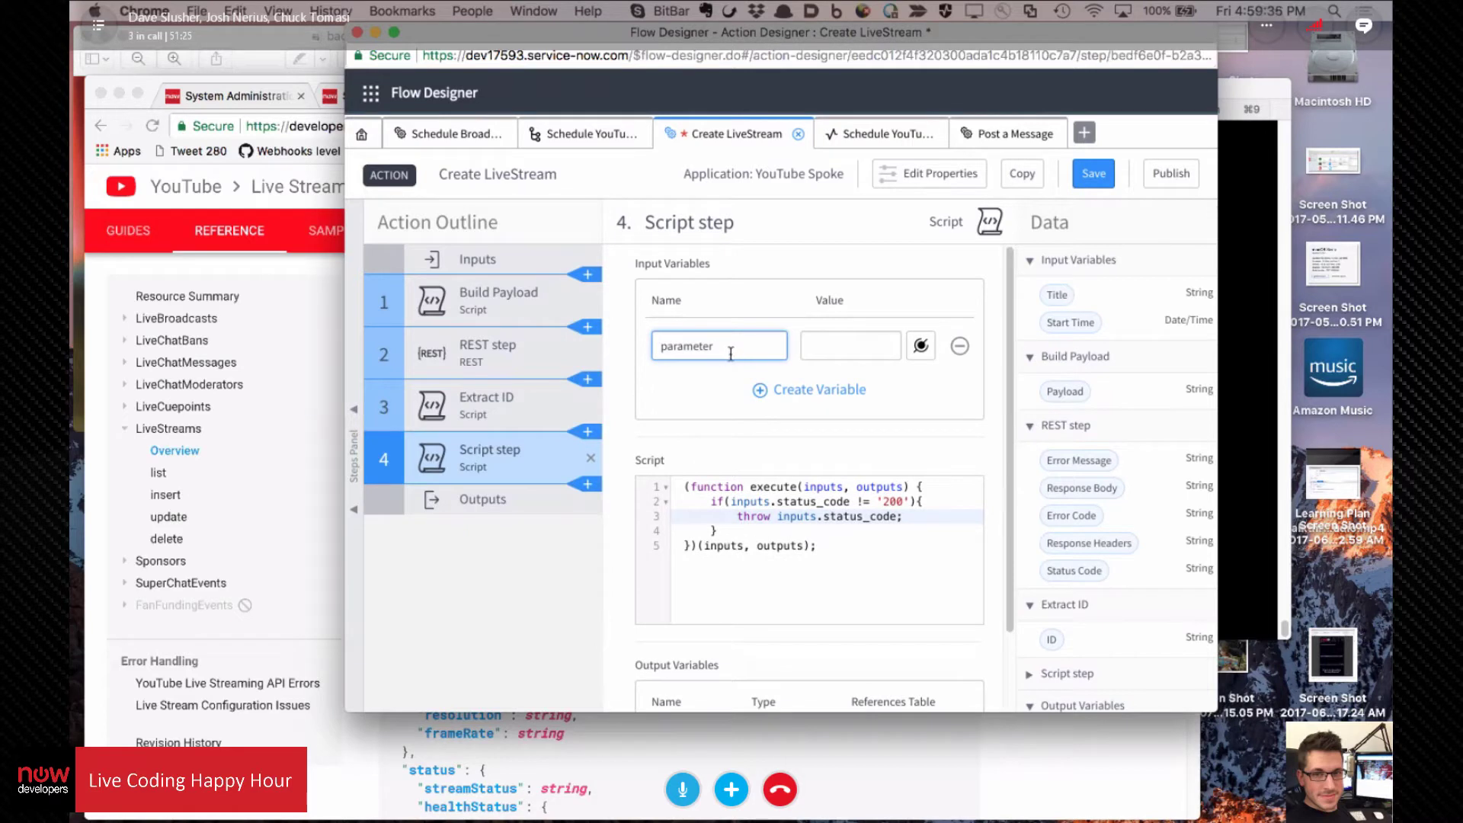
type("in")
key("BackSpace")
key("BackSpace")
double_click(713, 352)
type("status_code")
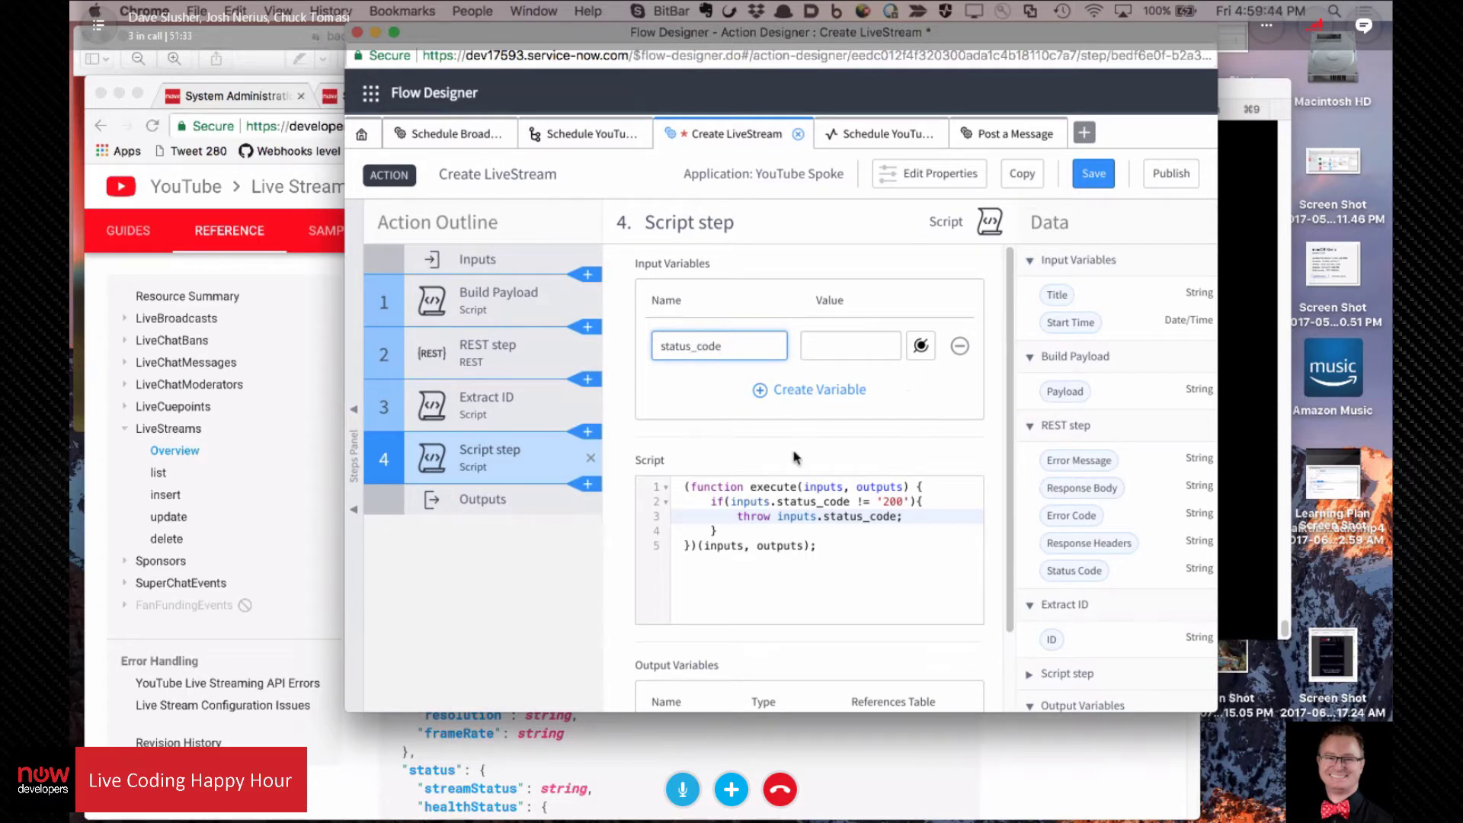
Step: Try to move the Script step above Extract ID, directly after the REST step
left_click_drag(486, 466, 481, 384)
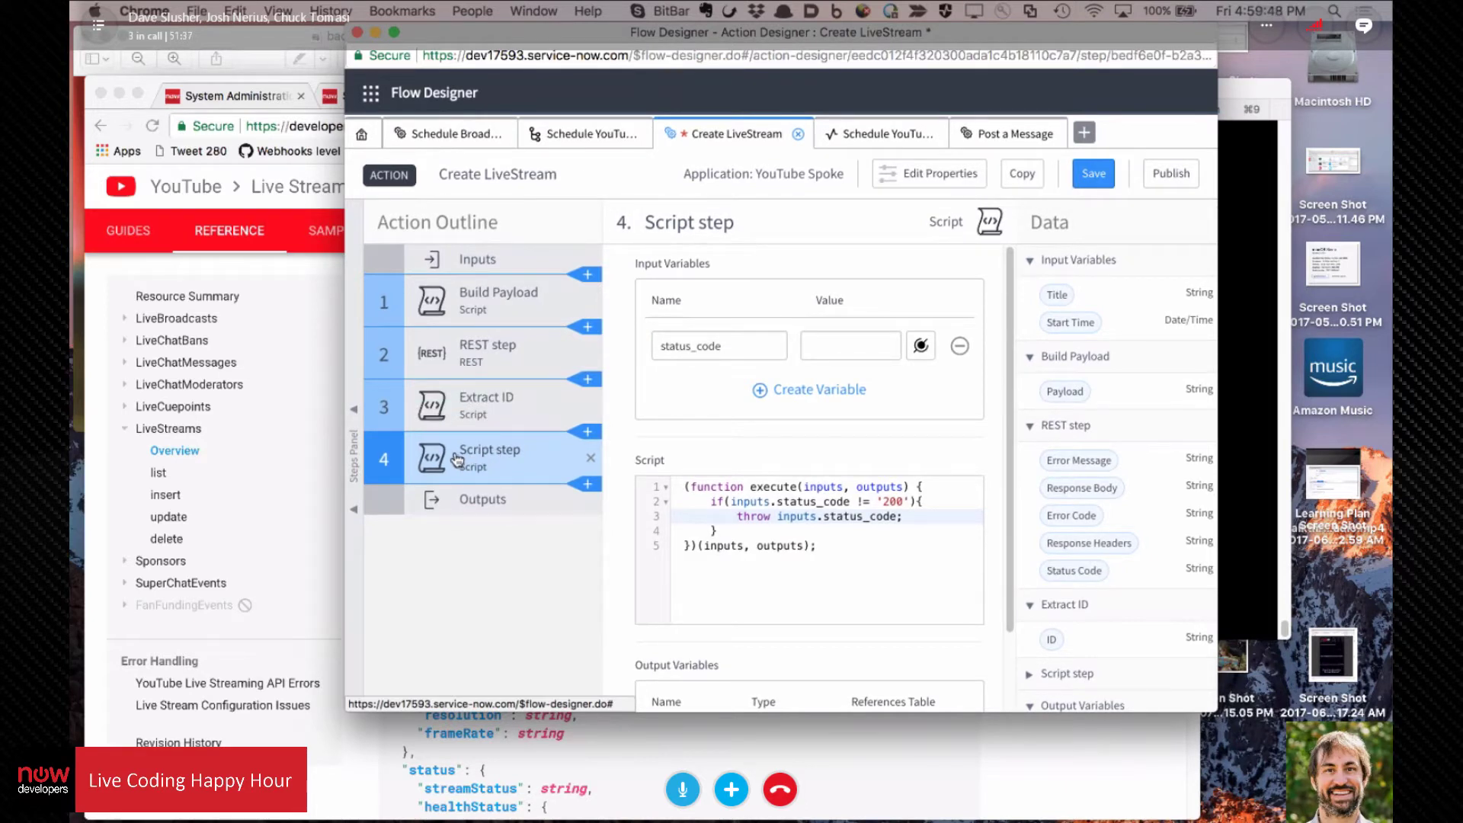
left_click_drag(457, 459, 453, 373)
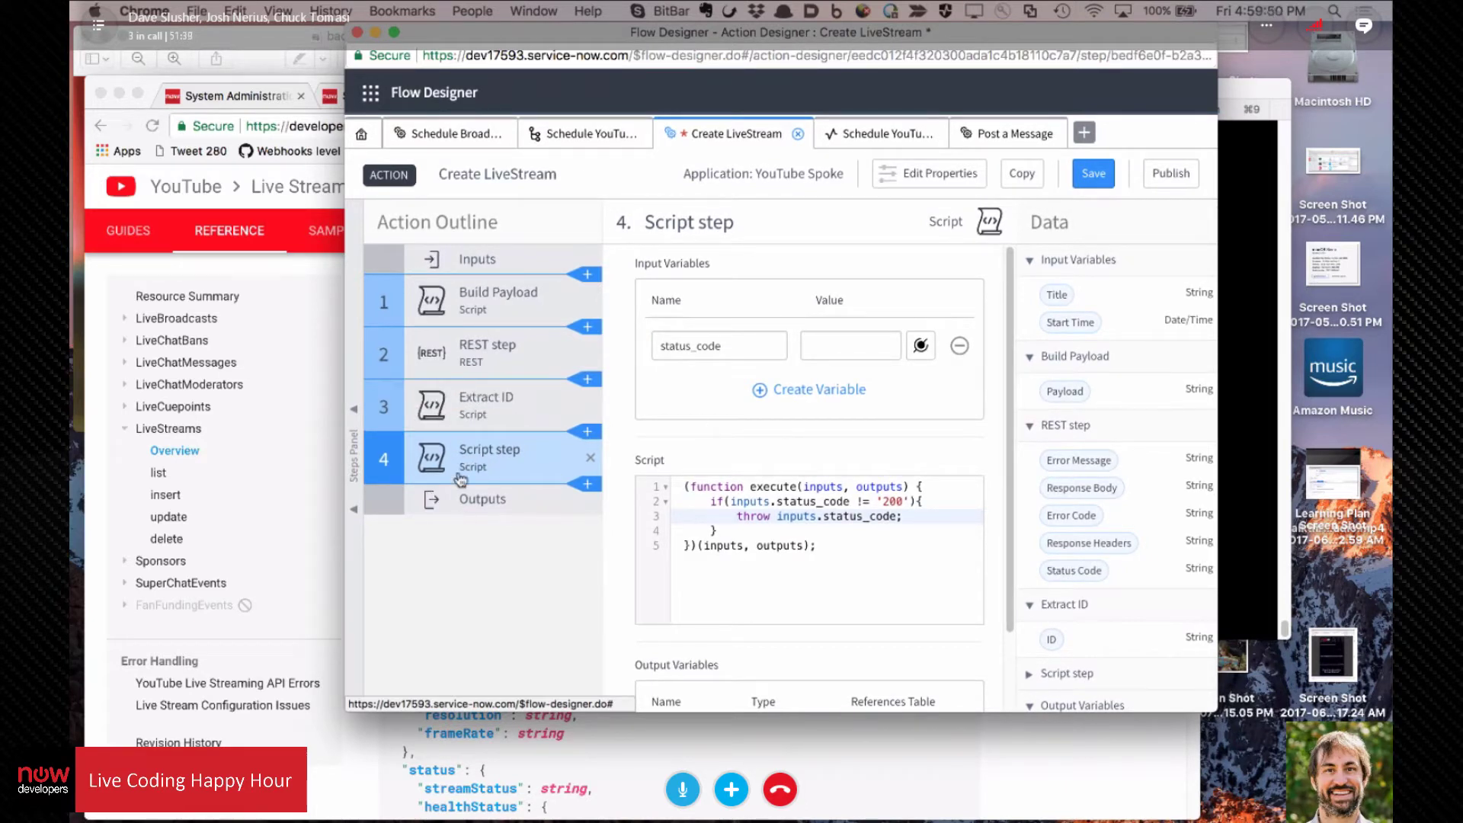
left_click_drag(448, 469, 404, 366)
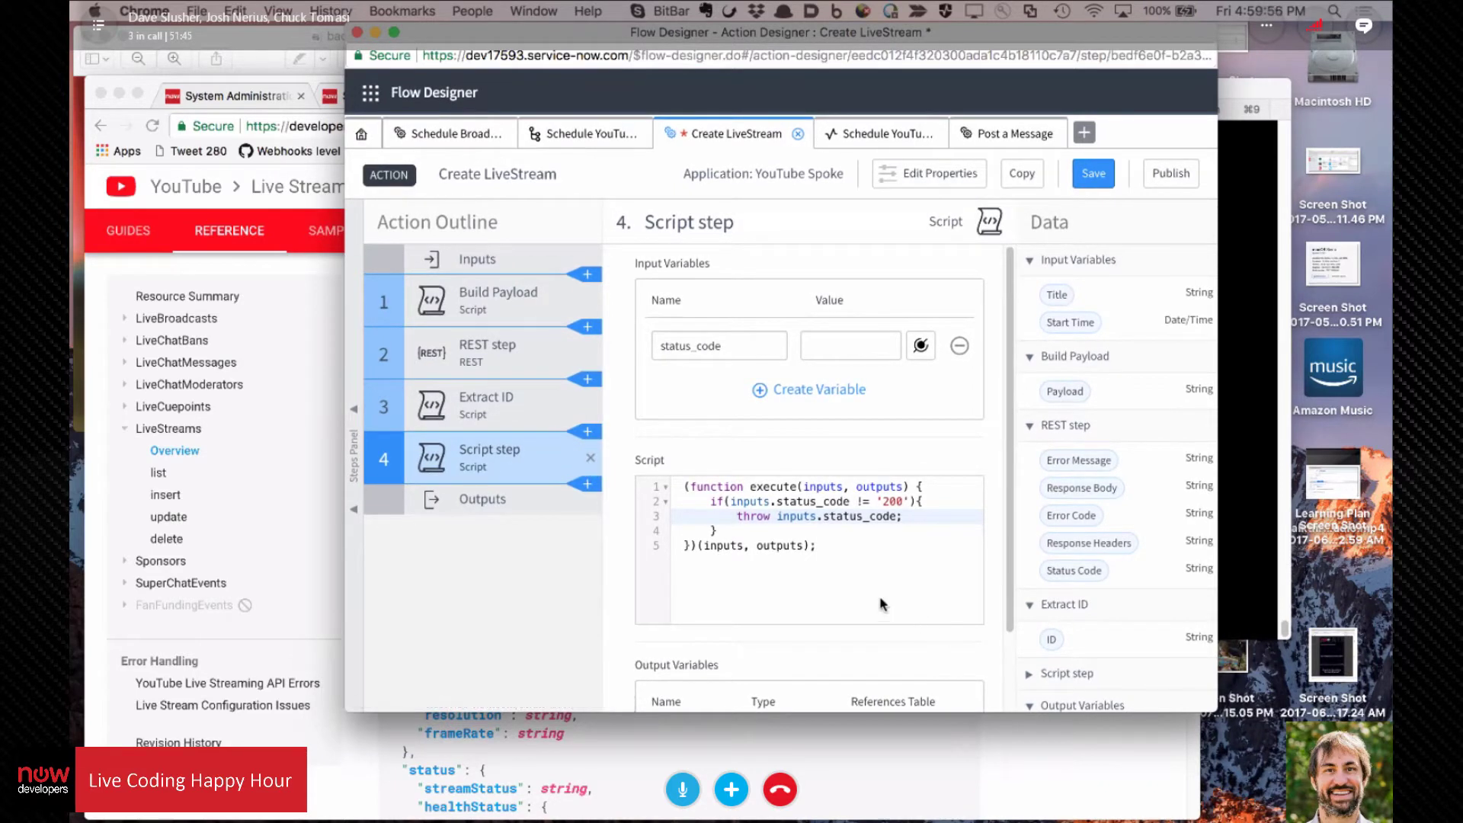
Step: Cut the whole script out of the Script step after Extract ID and delete that step
left_click_drag(882, 604, 720, 474)
key("super+z")
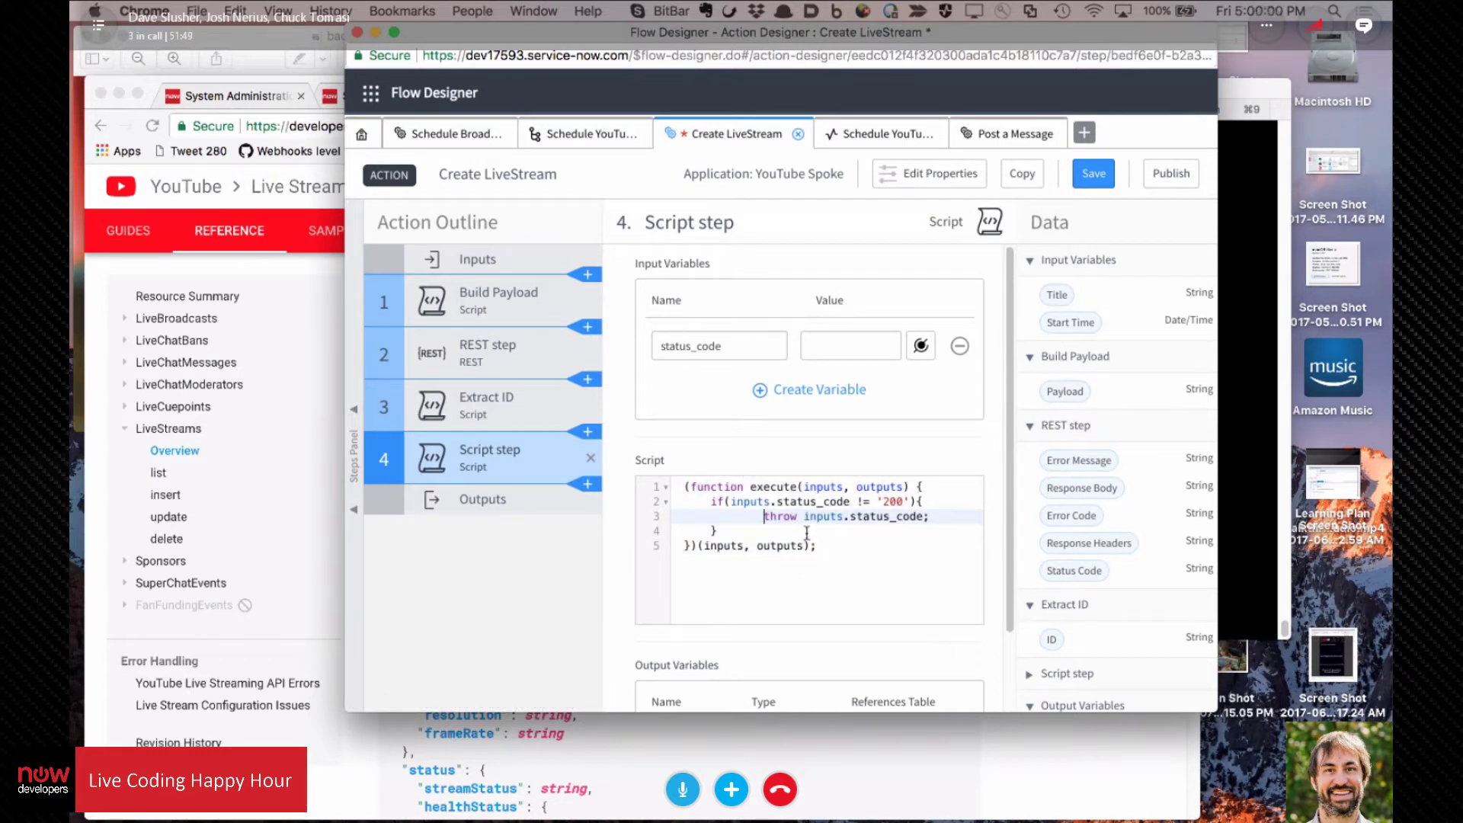
key("super+a")
key("ctrl+c")
key("BackSpace")
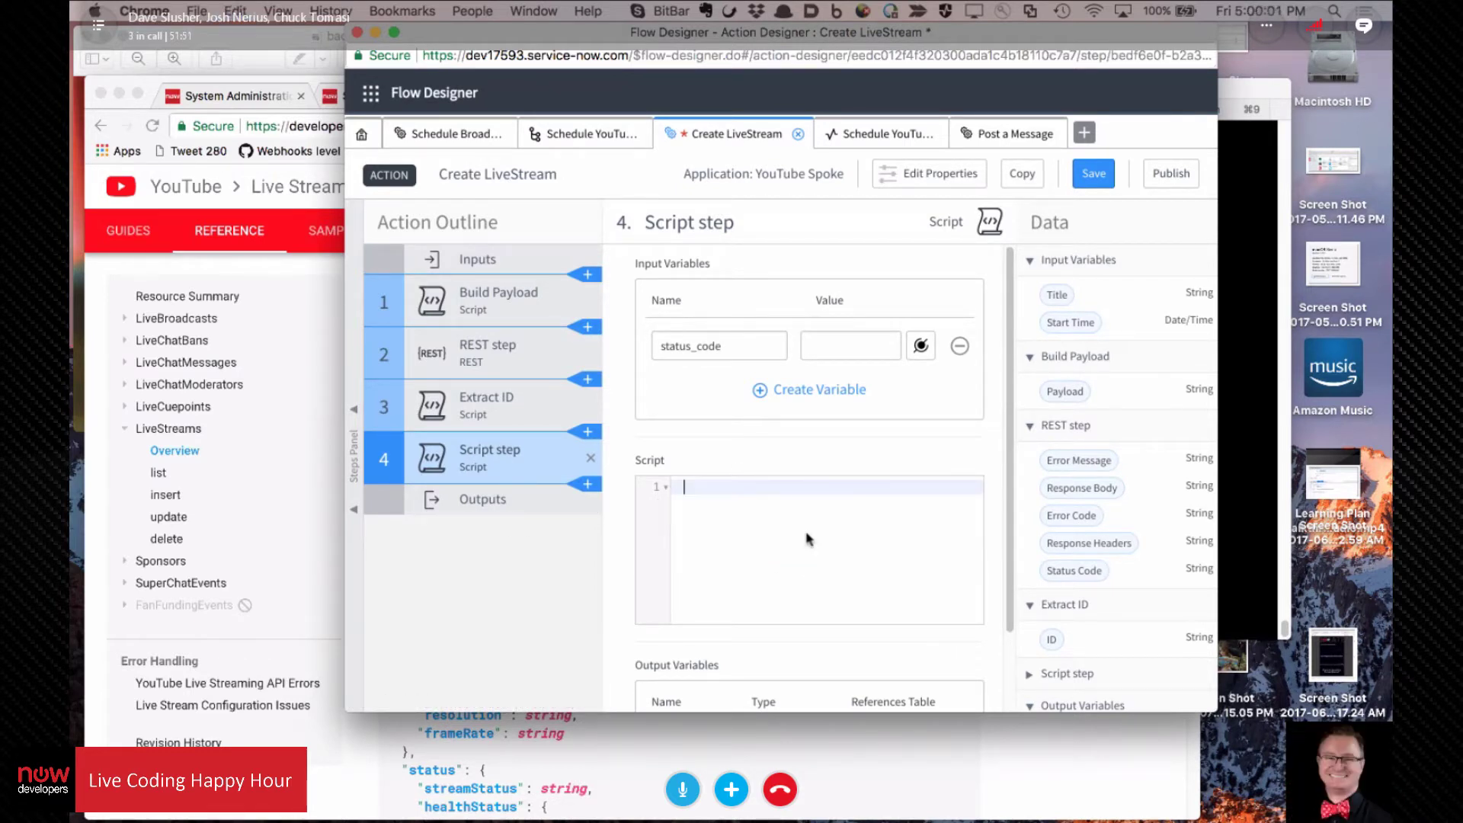
left_click(590, 459)
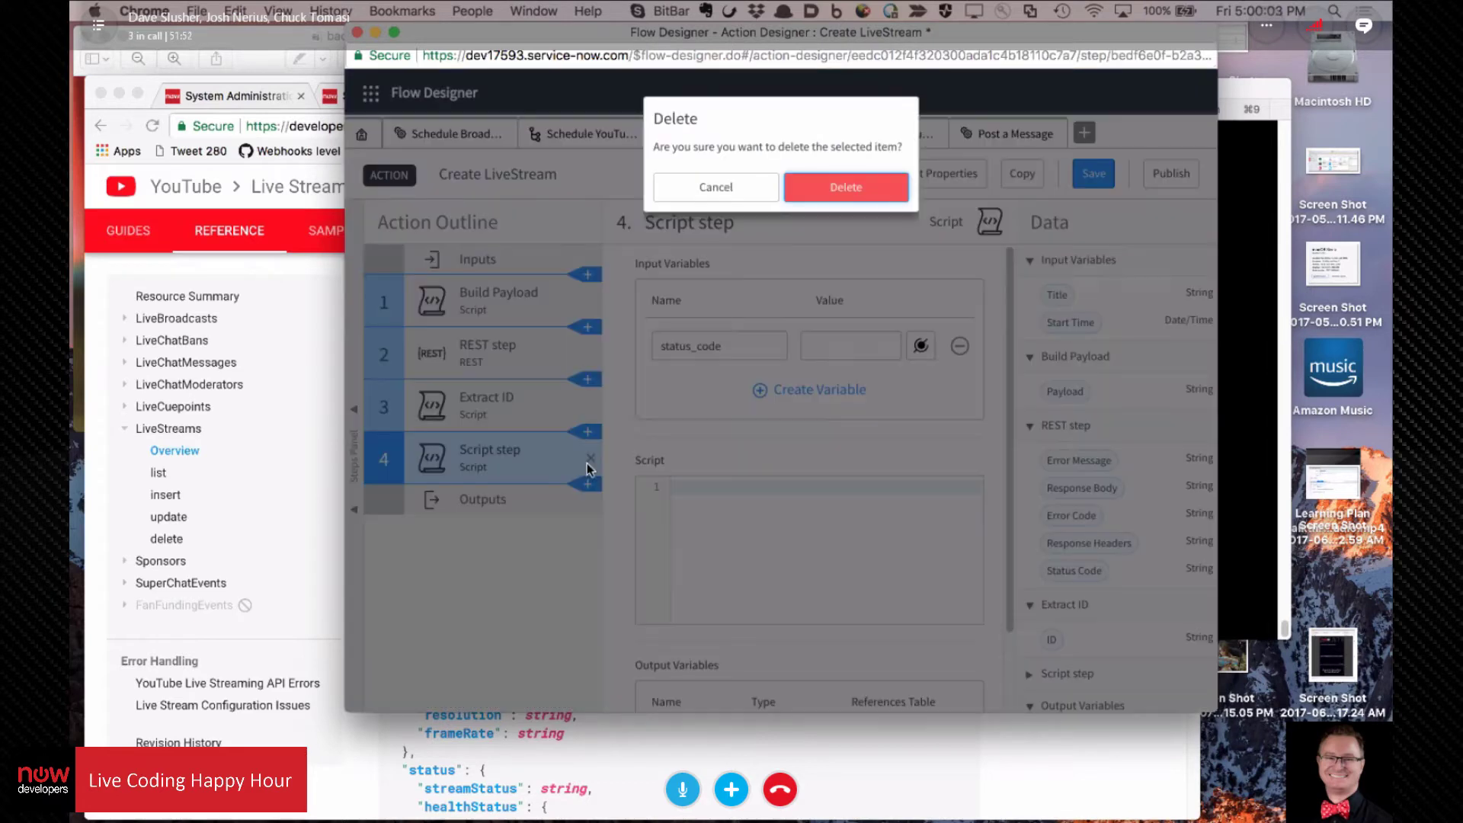
left_click(862, 196)
Step: Add a Script step between the REST step and Extract ID and replace its default code with the cut script
left_click(586, 379)
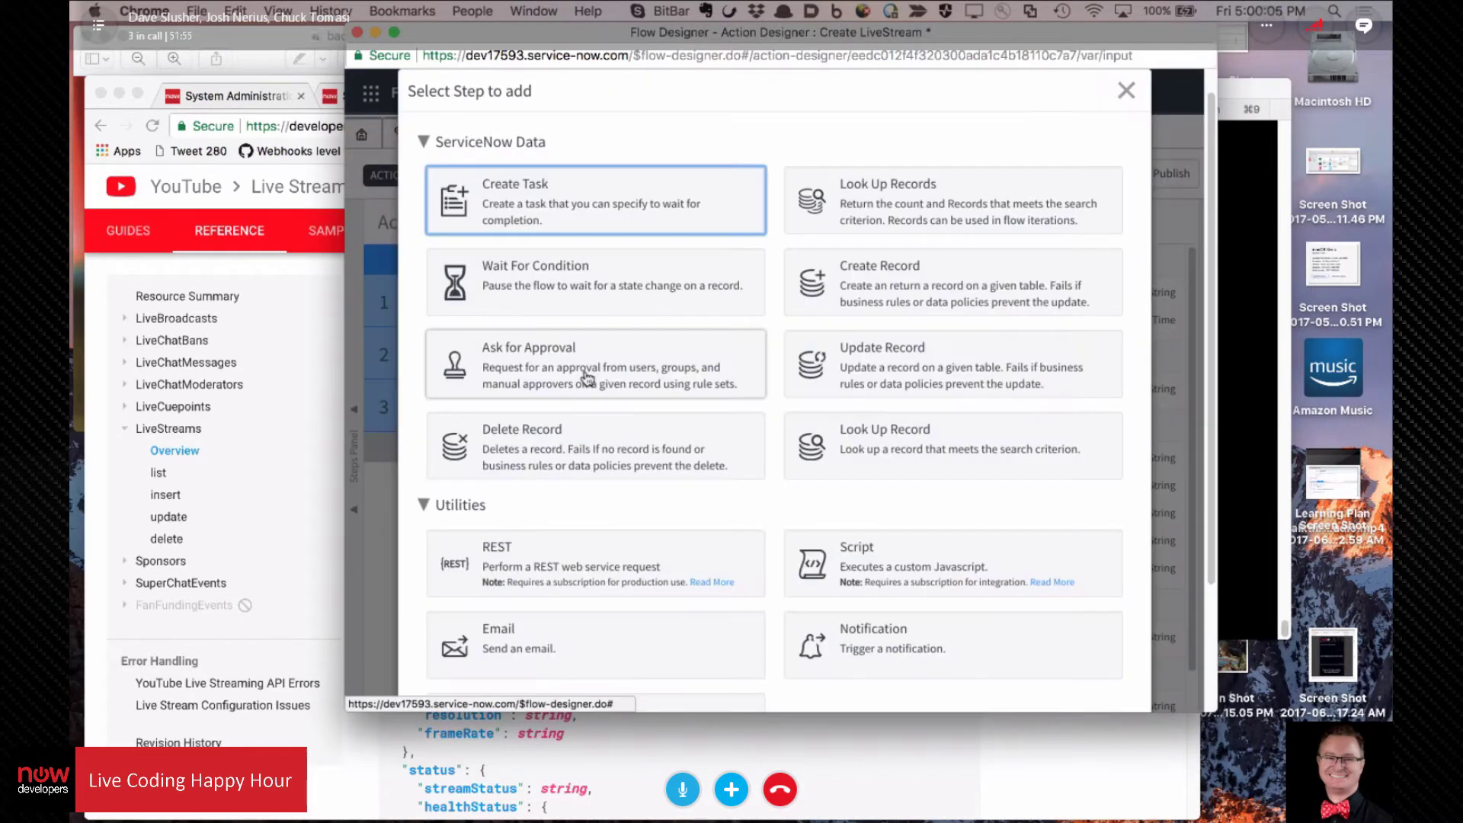
left_click(927, 567)
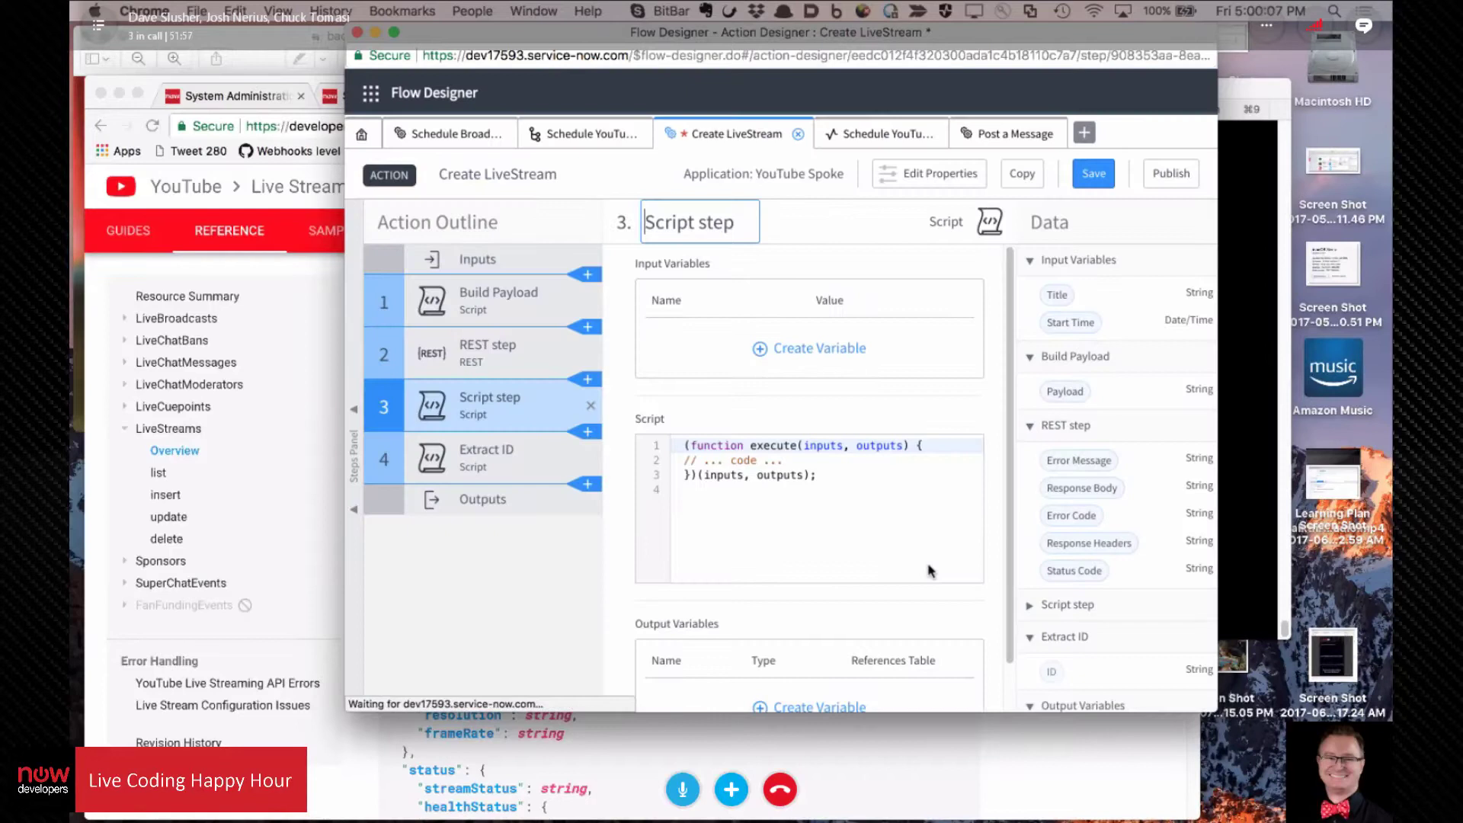
left_click(841, 507)
key("ctrl+a")
key("ctrl+v")
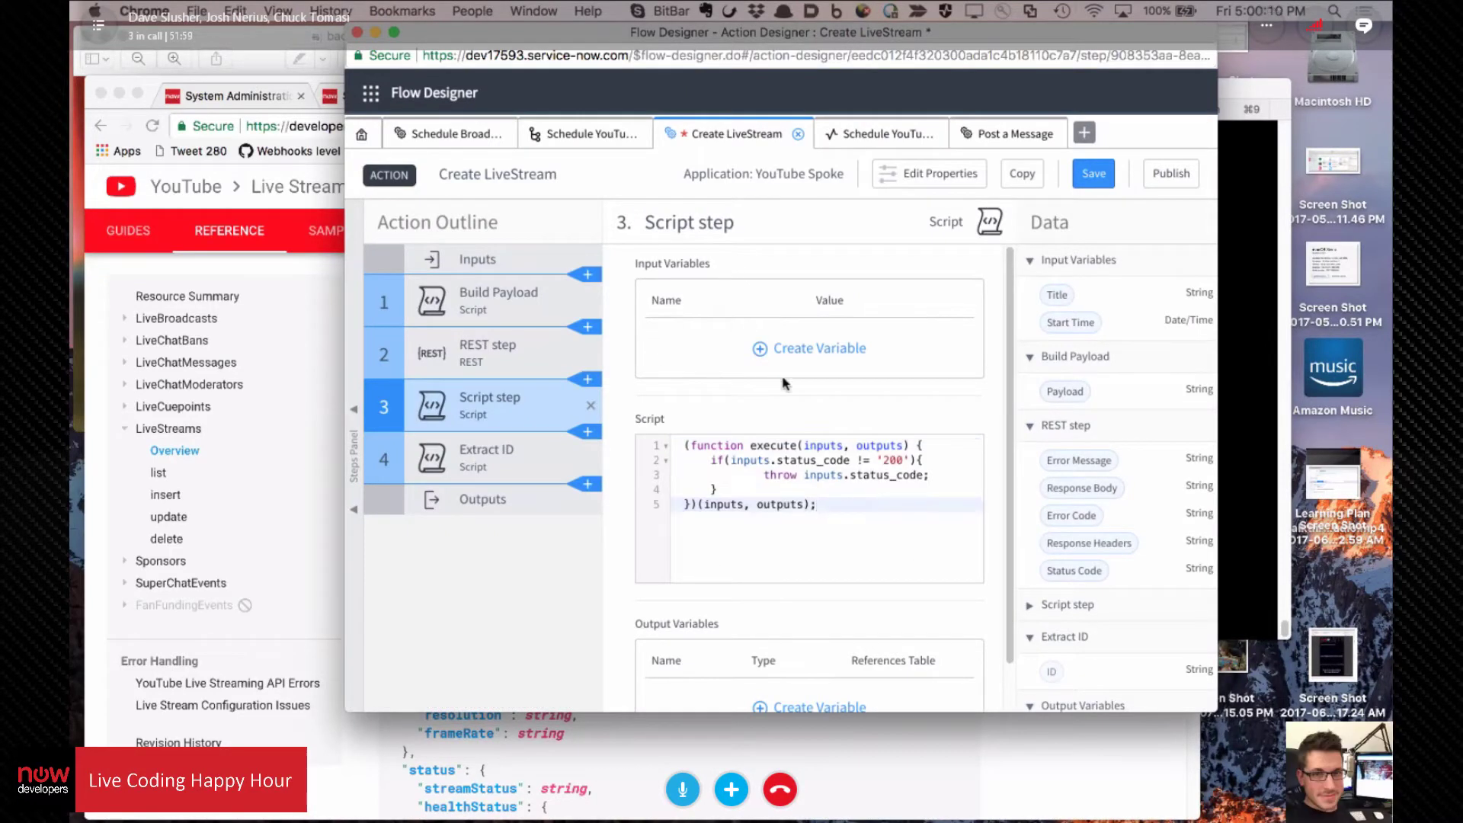
Step: Create an input variable named status_code in the new Script step and map it to the REST step's Status Code
left_click(770, 350)
type("statuparameter")
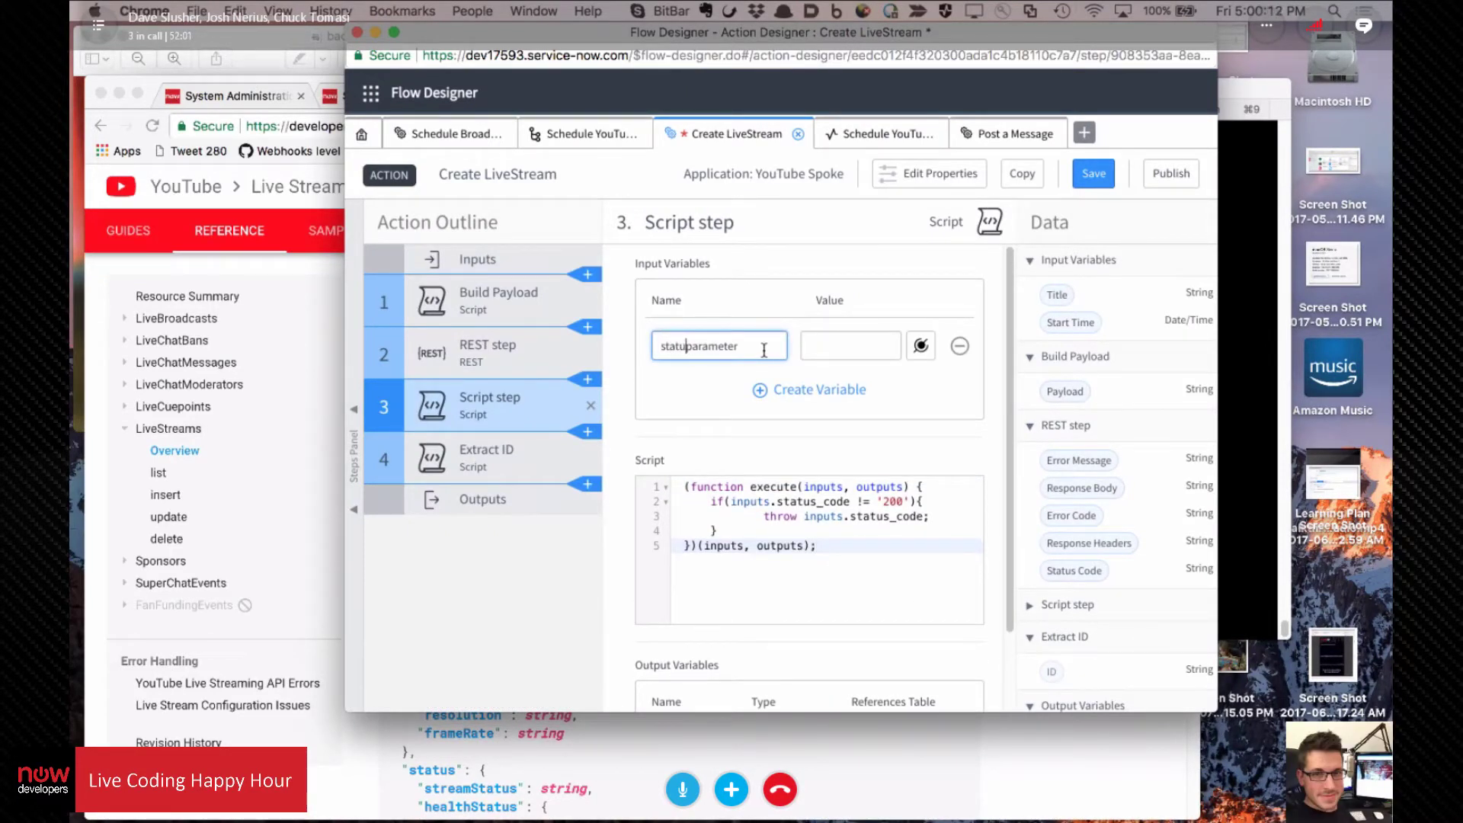
key("shift+End")
type("s_code")
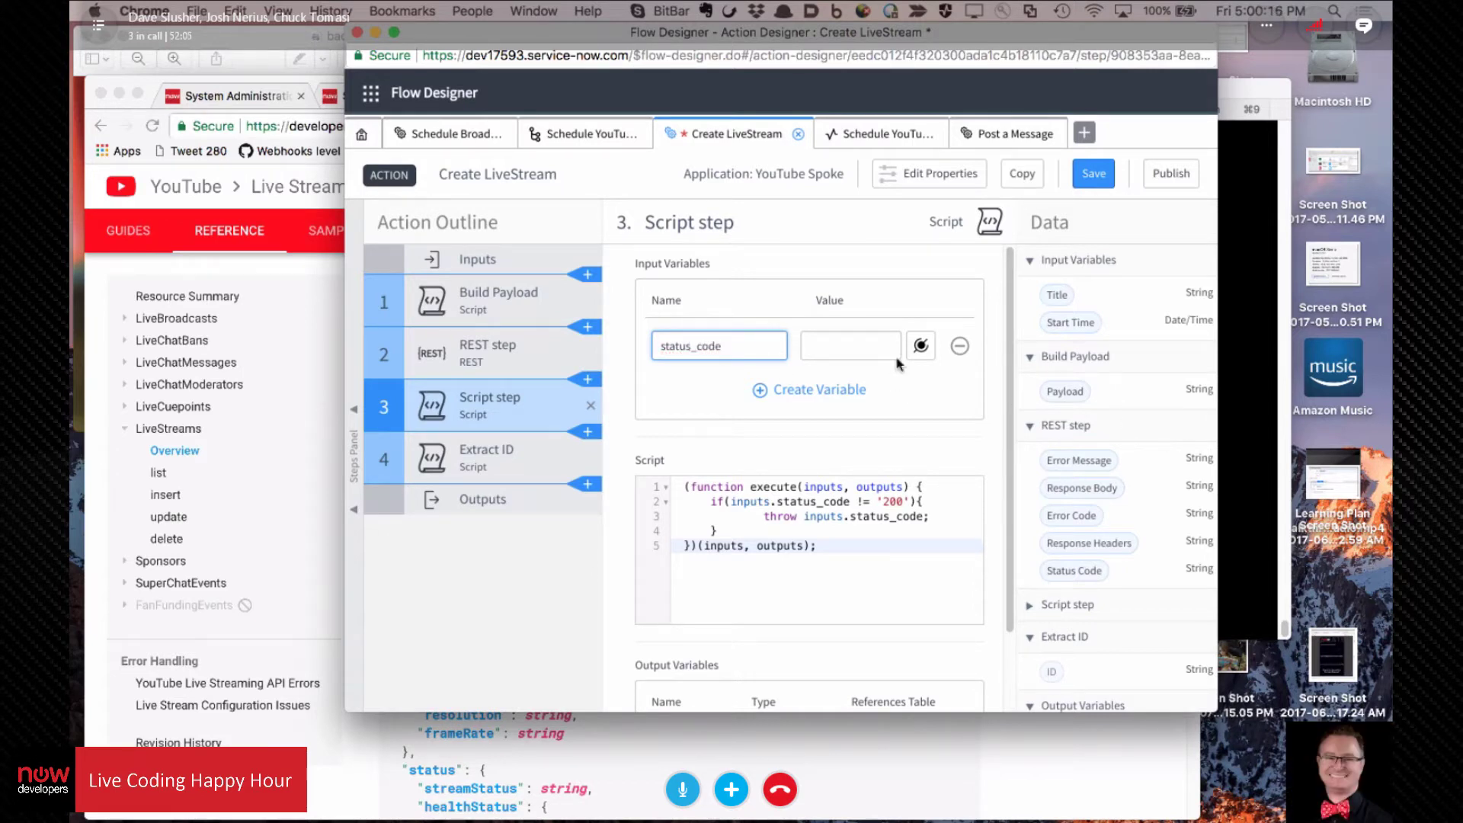
left_click(924, 346)
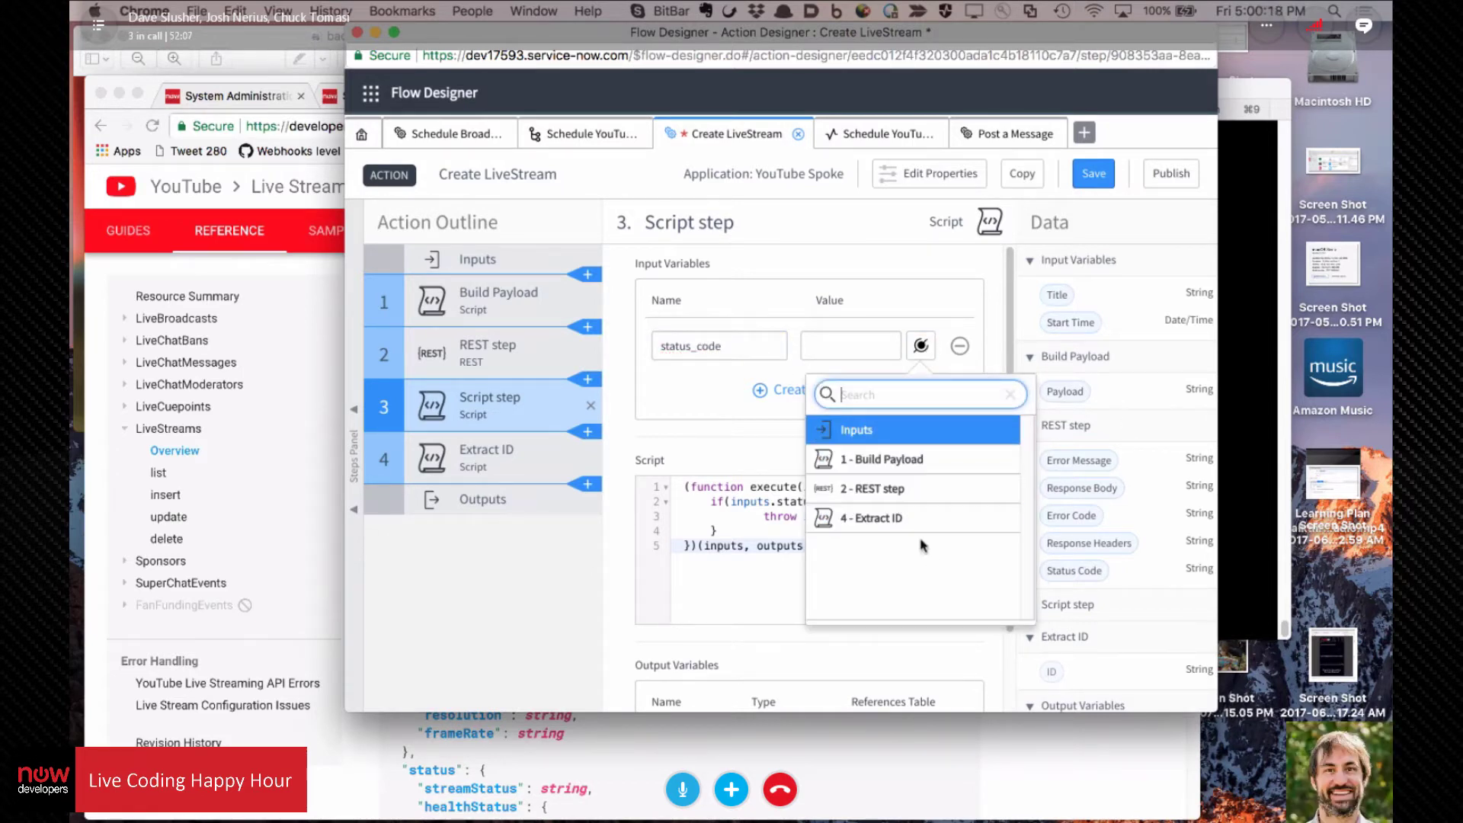
left_click(875, 496)
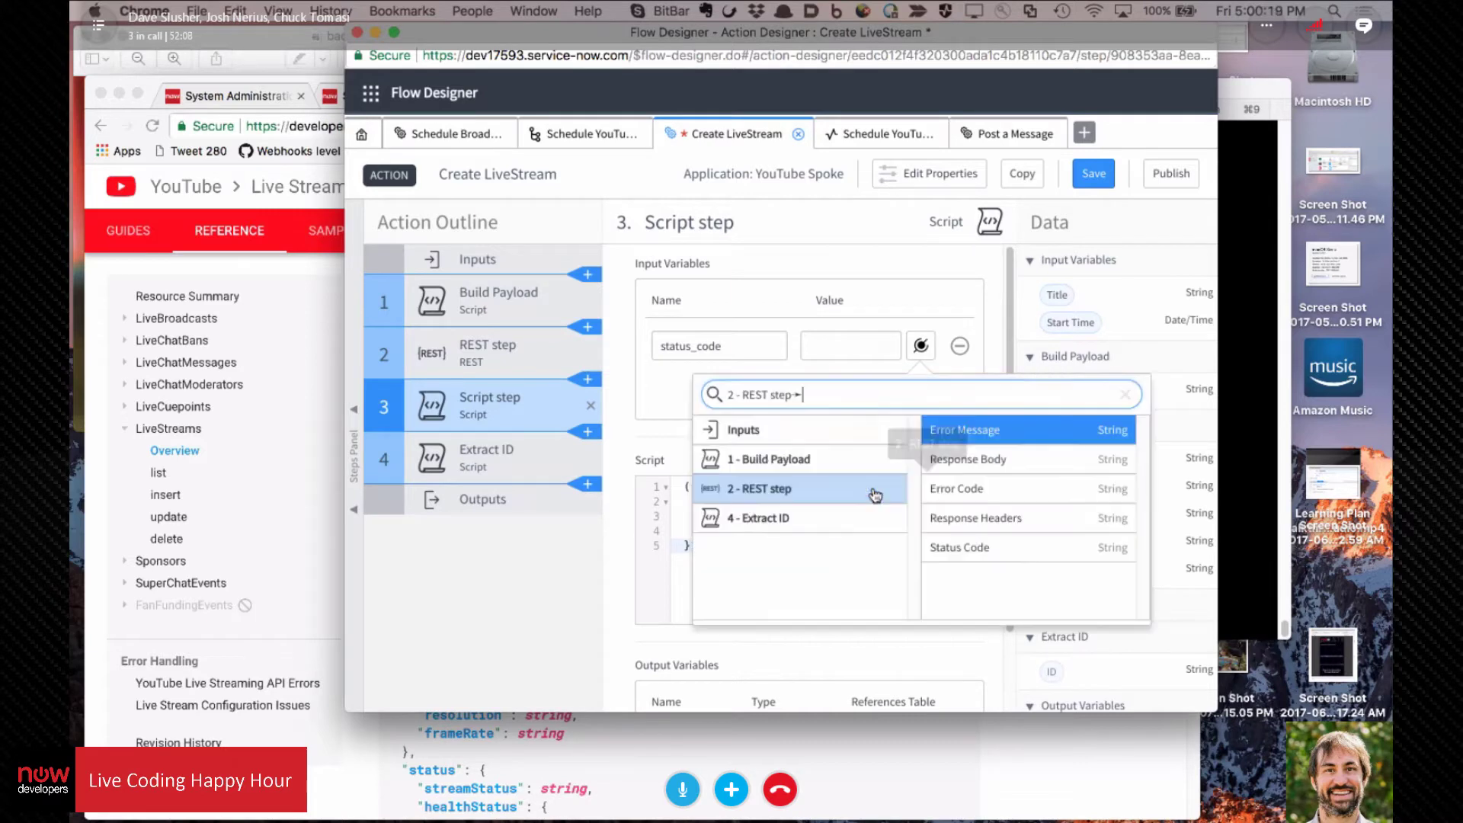
left_click(973, 548)
left_click(974, 502)
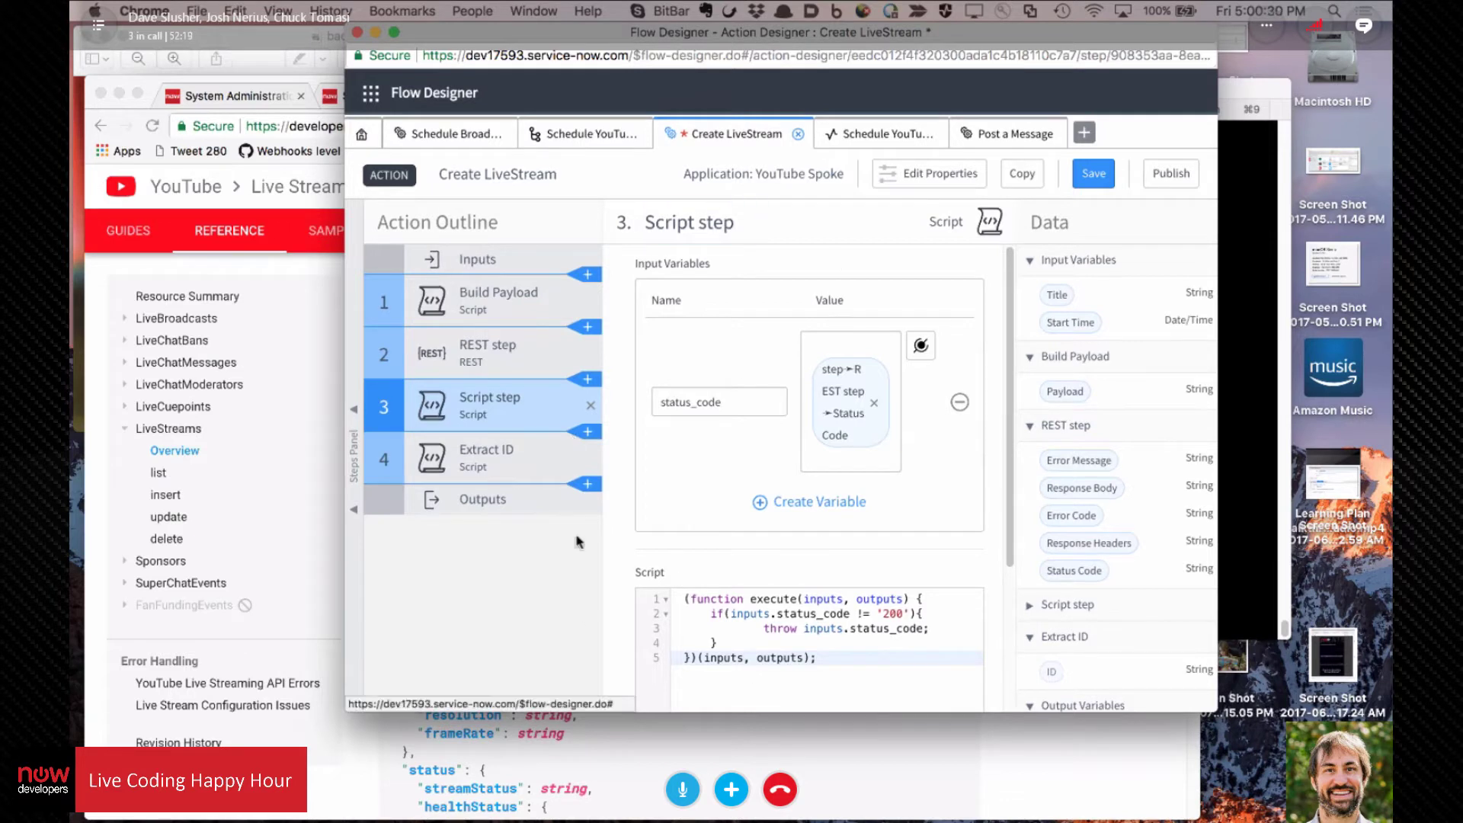
Step: Rename the new Script step as Check error and save the Create LiveStream action
left_click(735, 221)
triple_click(734, 221)
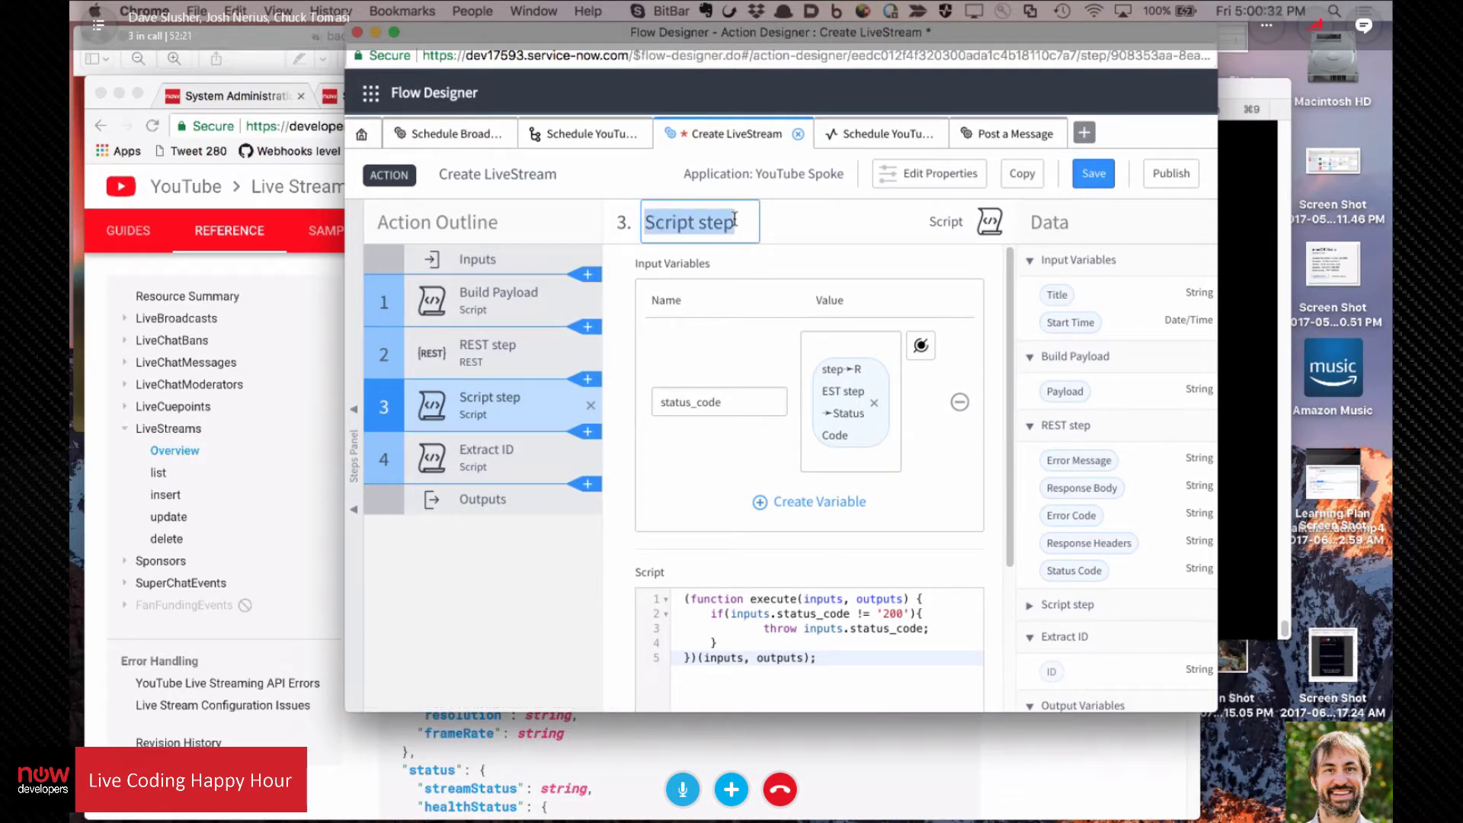
type("Check error")
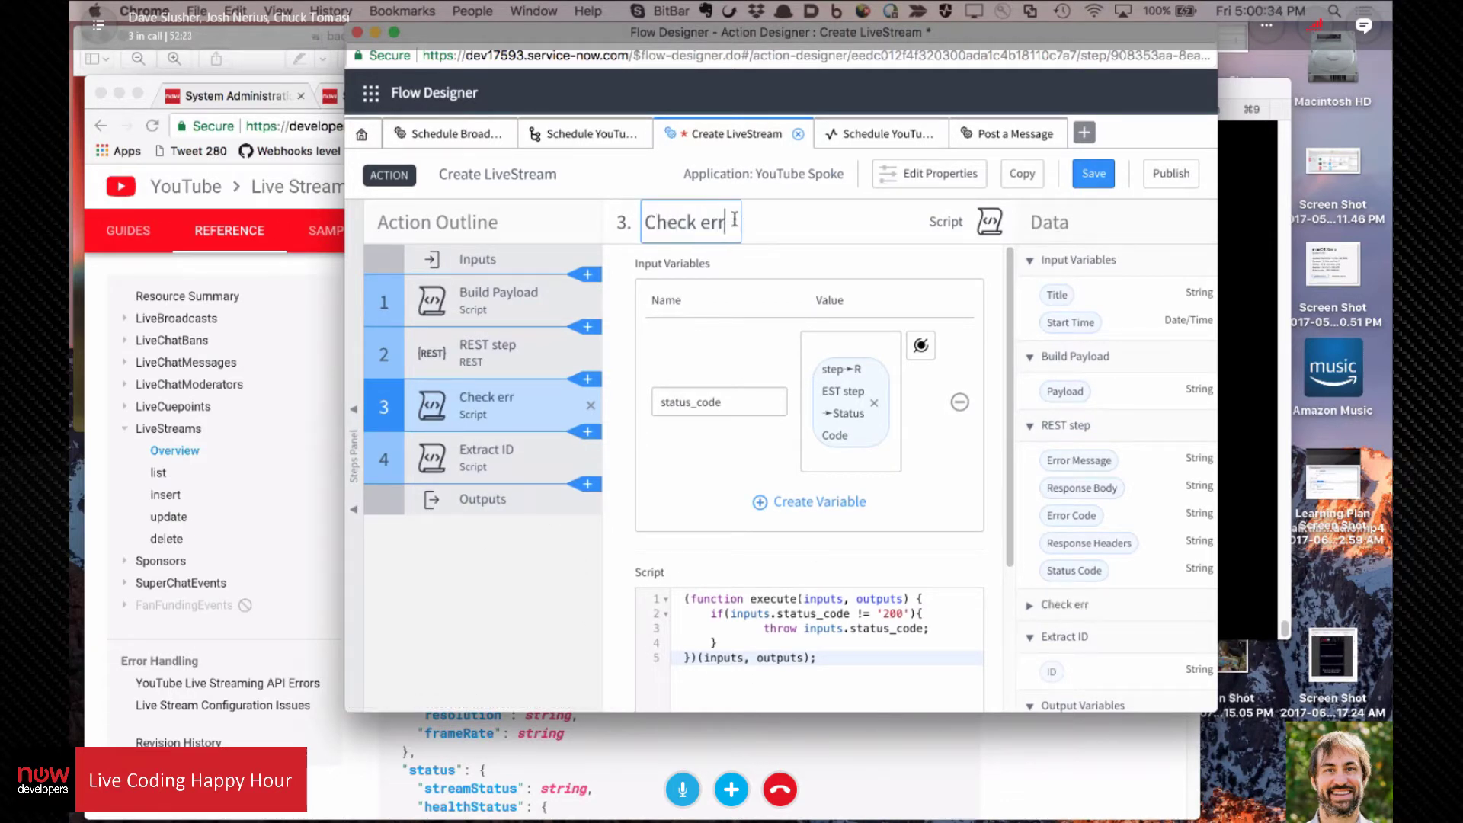
left_click(1093, 174)
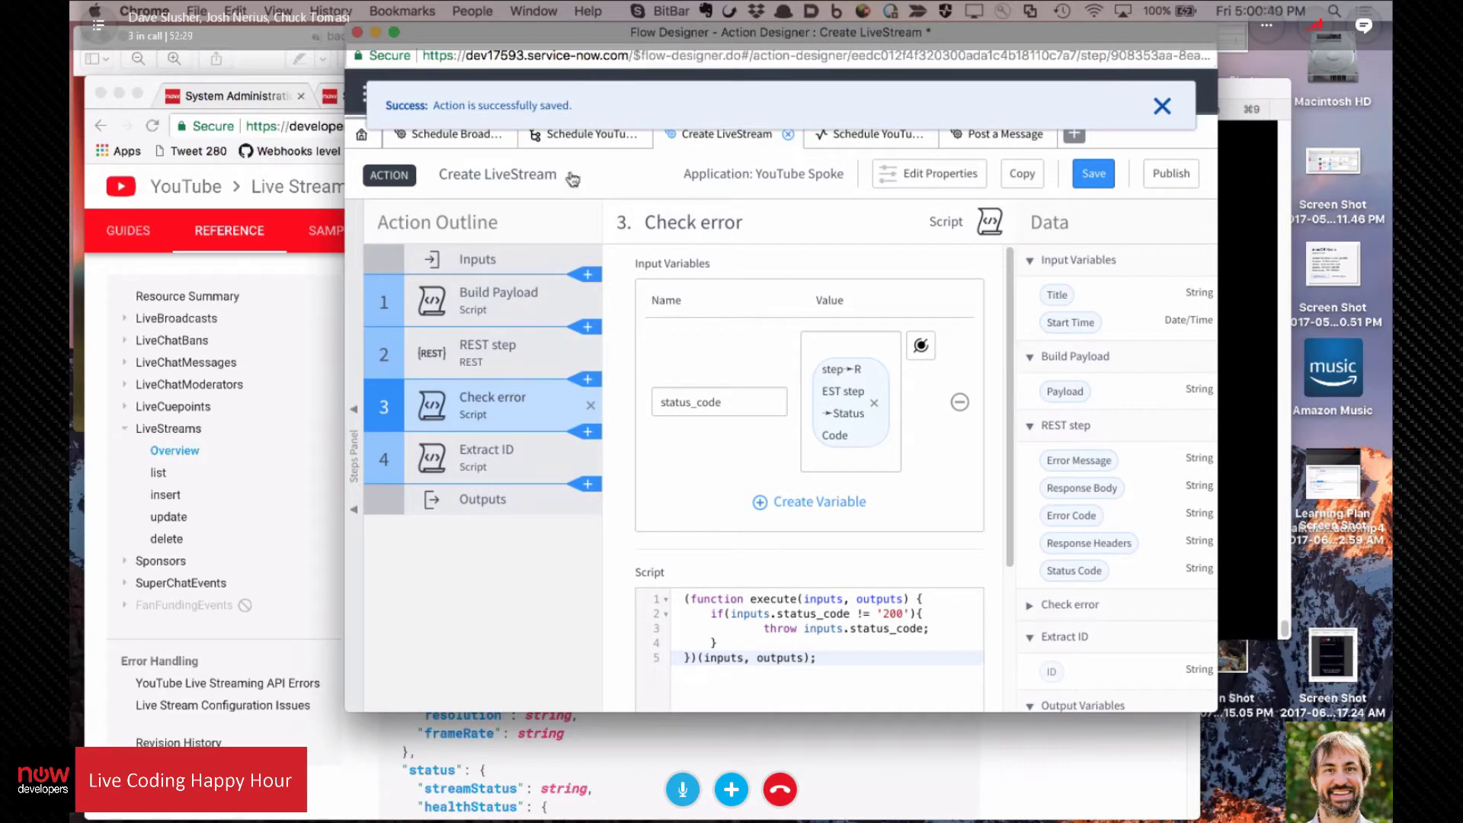
Step: Run a test of the Schedule YouTube Broadcast flow with the record LCHH for November 17
left_click(589, 135)
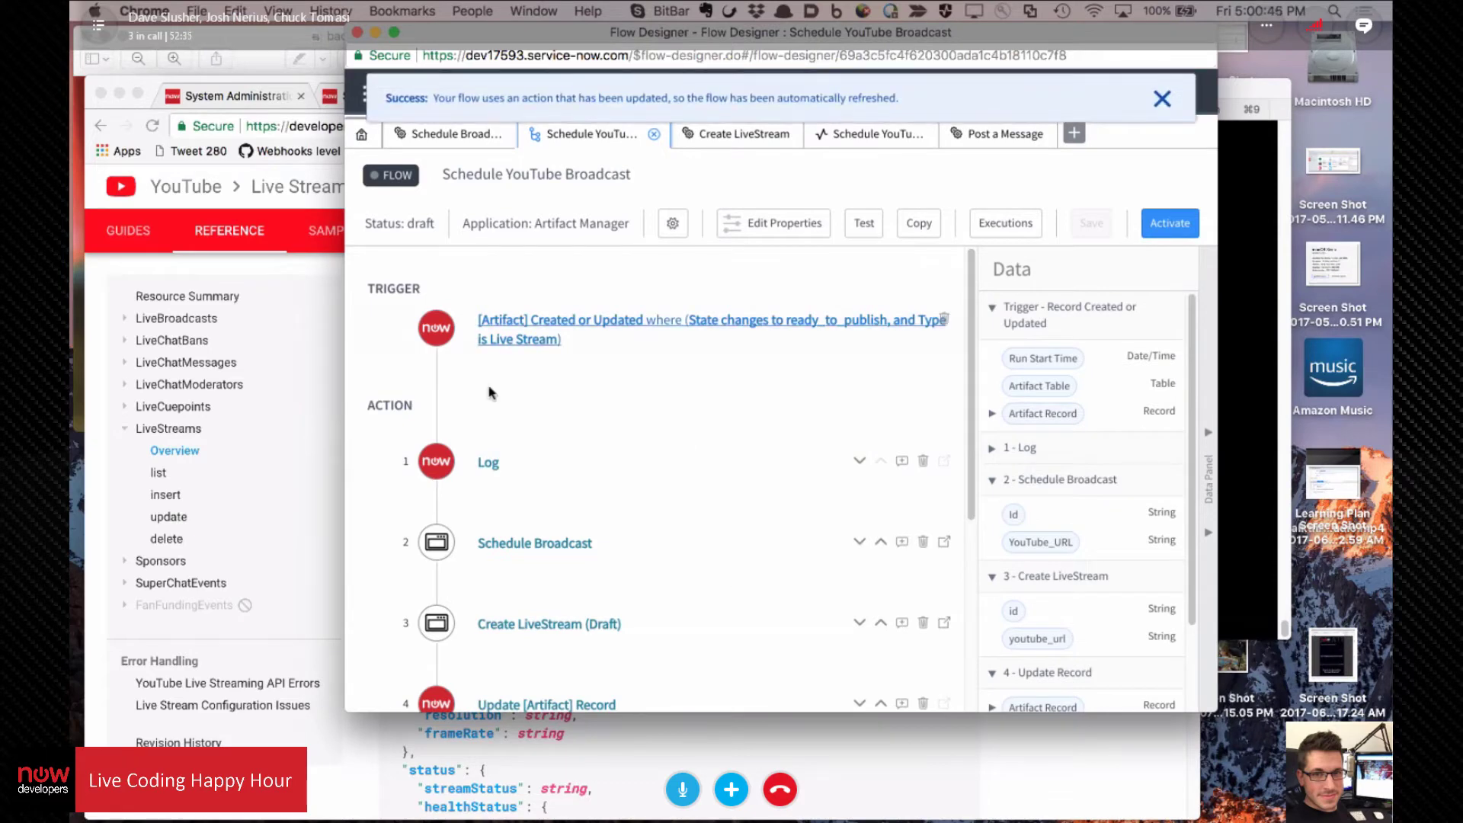
left_click(865, 224)
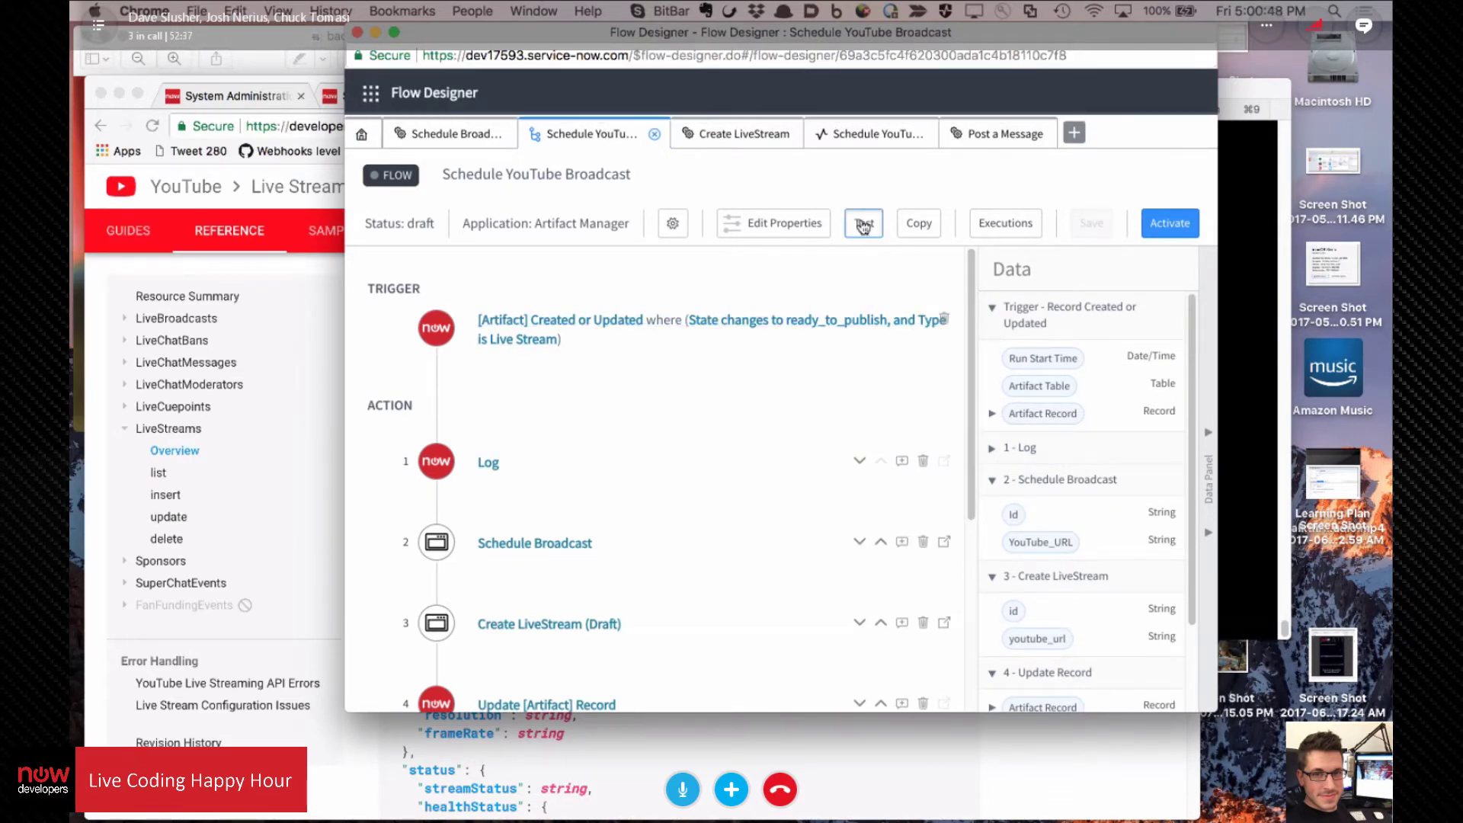
left_click(913, 306)
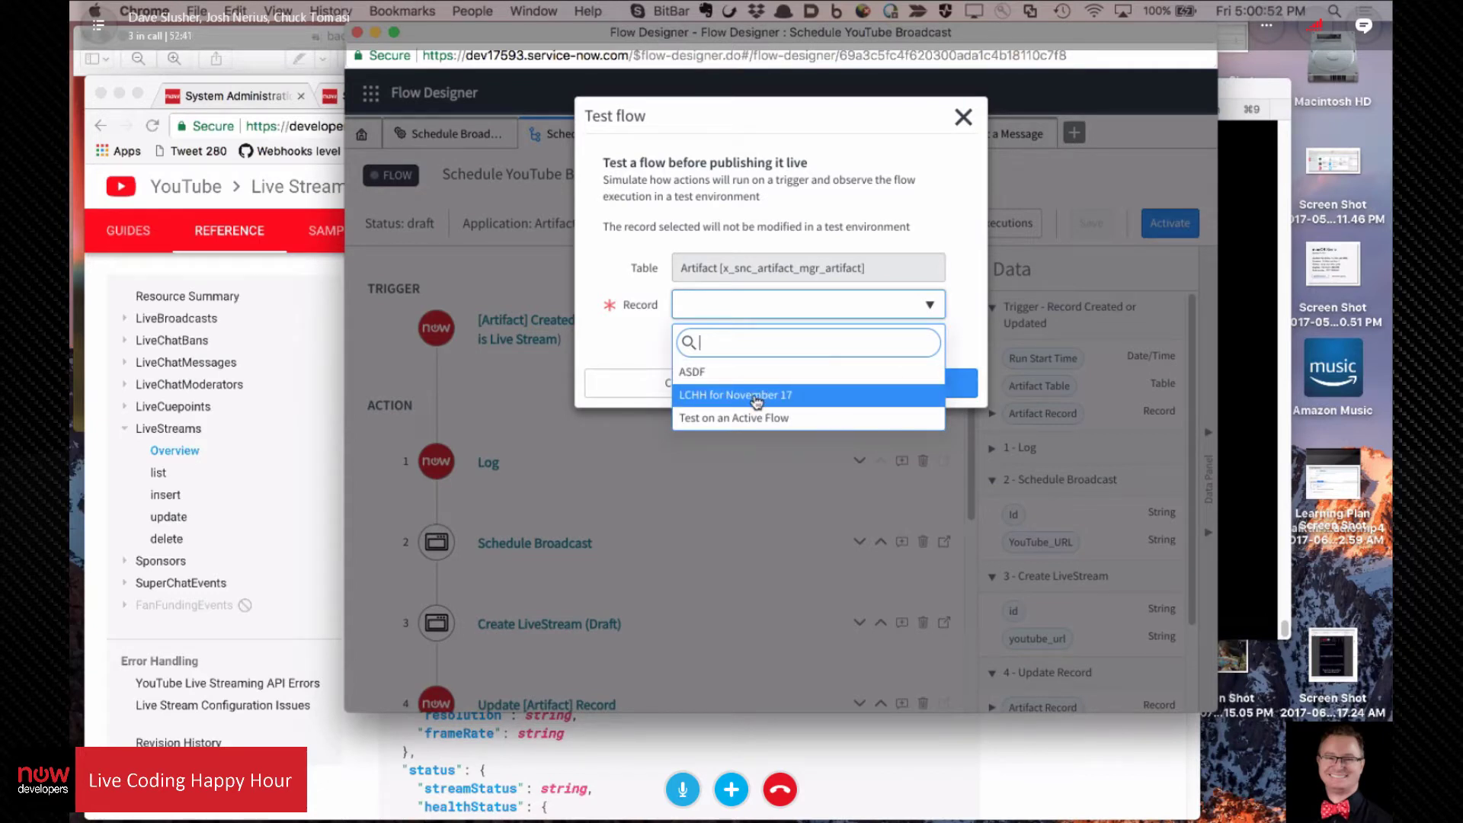
left_click(756, 397)
left_click(852, 388)
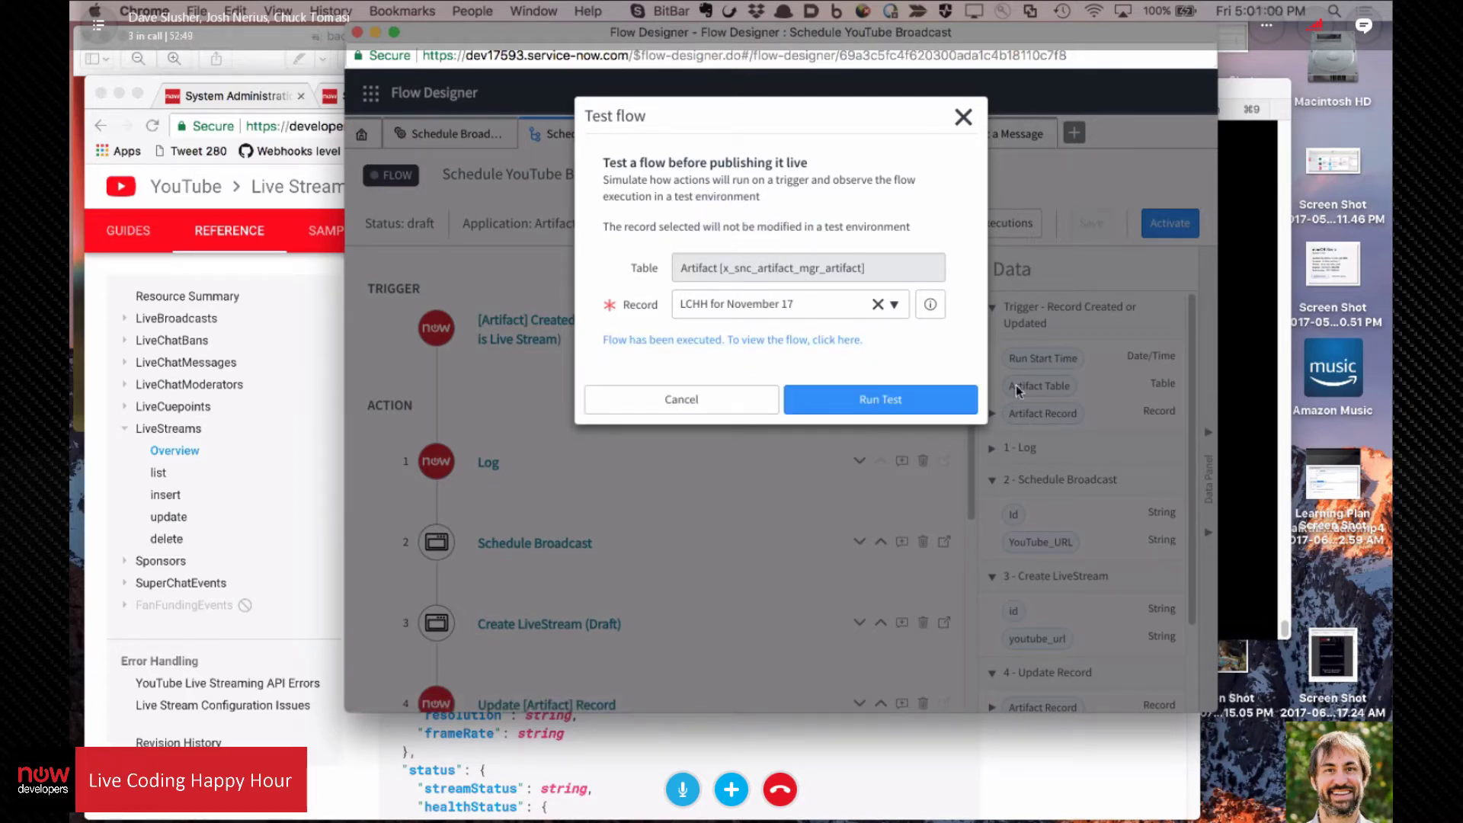
Step: Open the test run's execution details and examine the Create LiveStream action's error, configuration, output data and steps
left_click(793, 341)
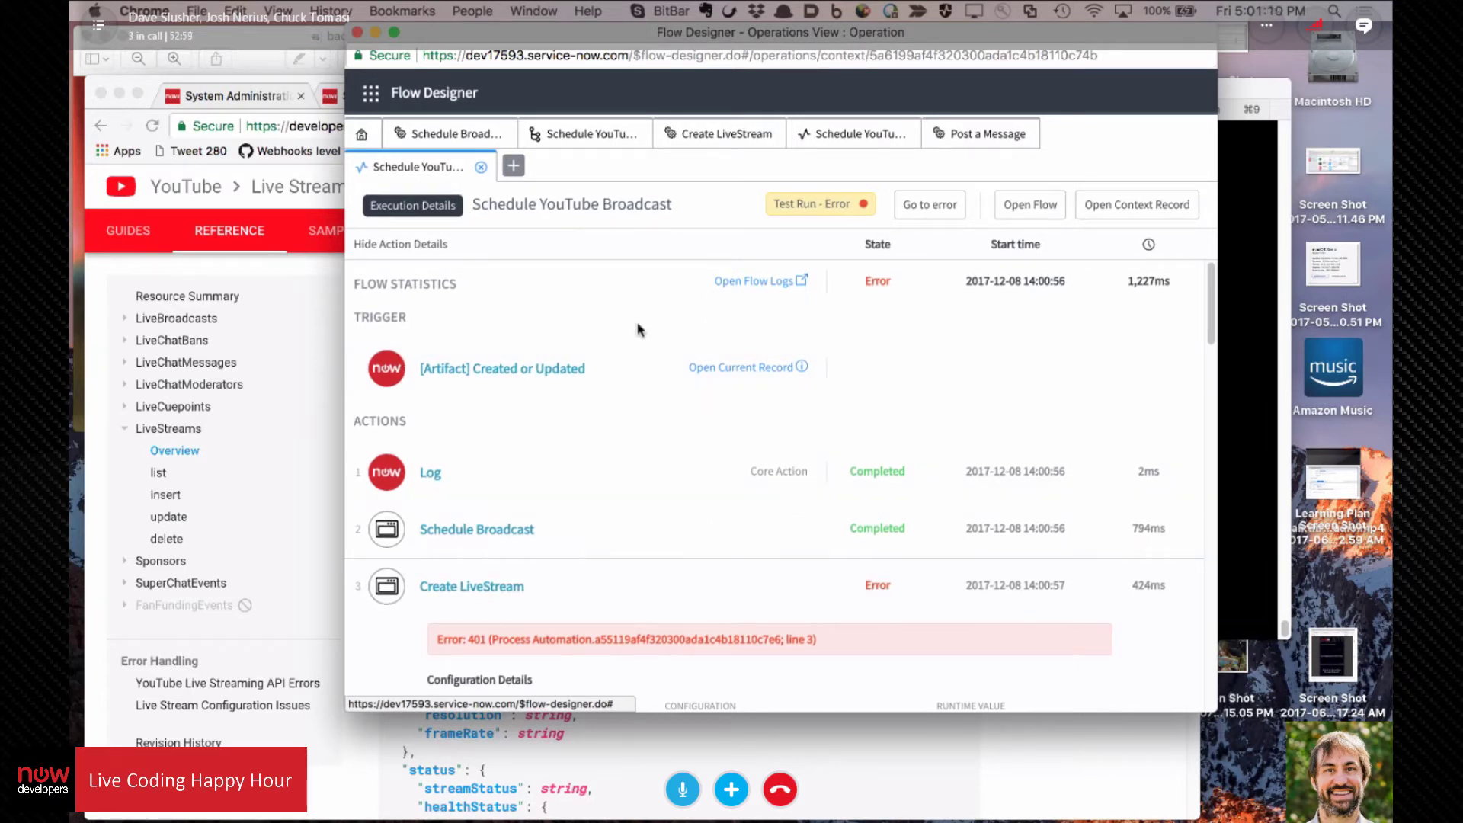
scroll(640, 333, "down", 1)
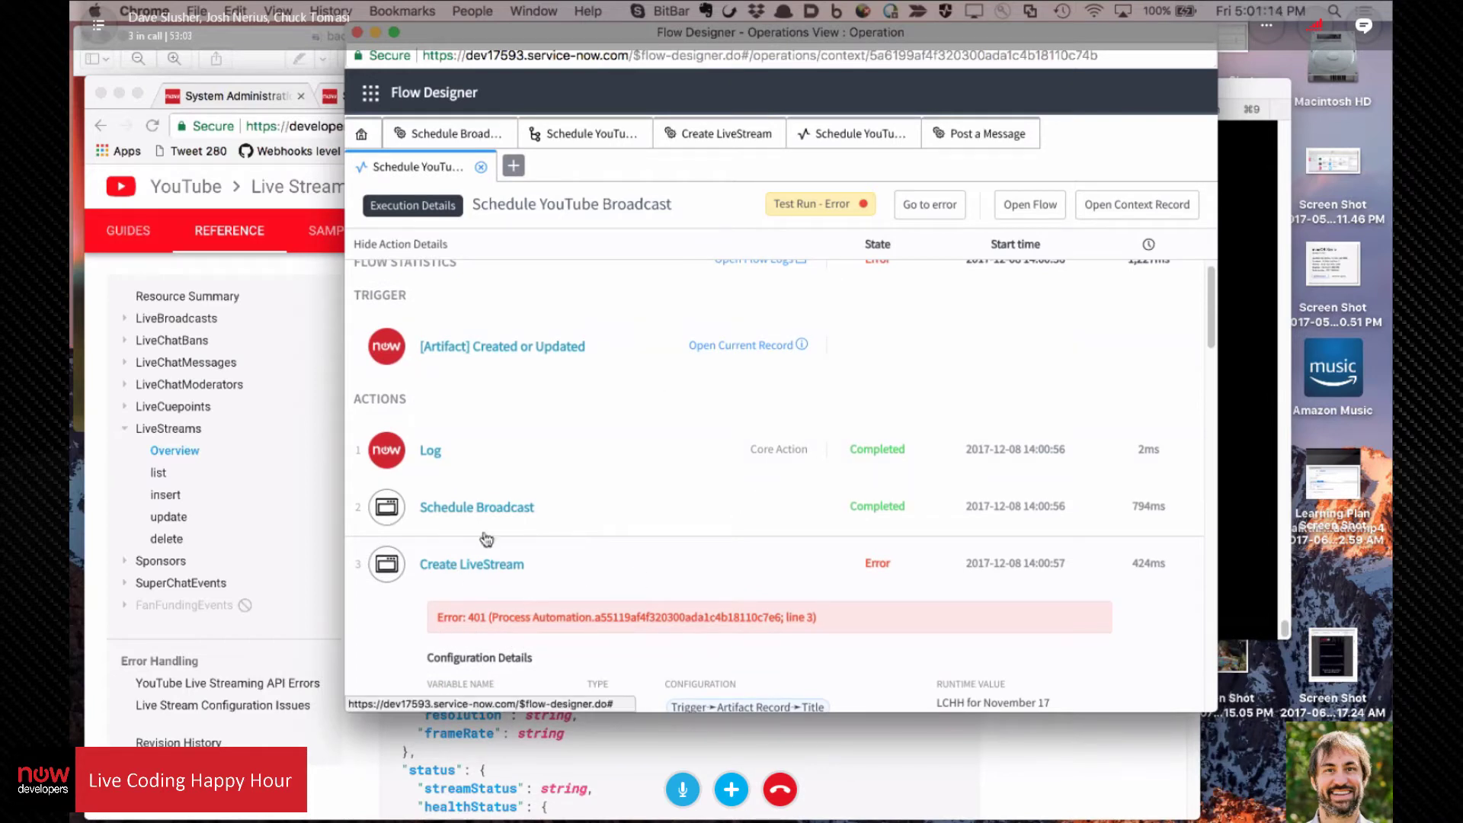
scroll(658, 359, "down", 5)
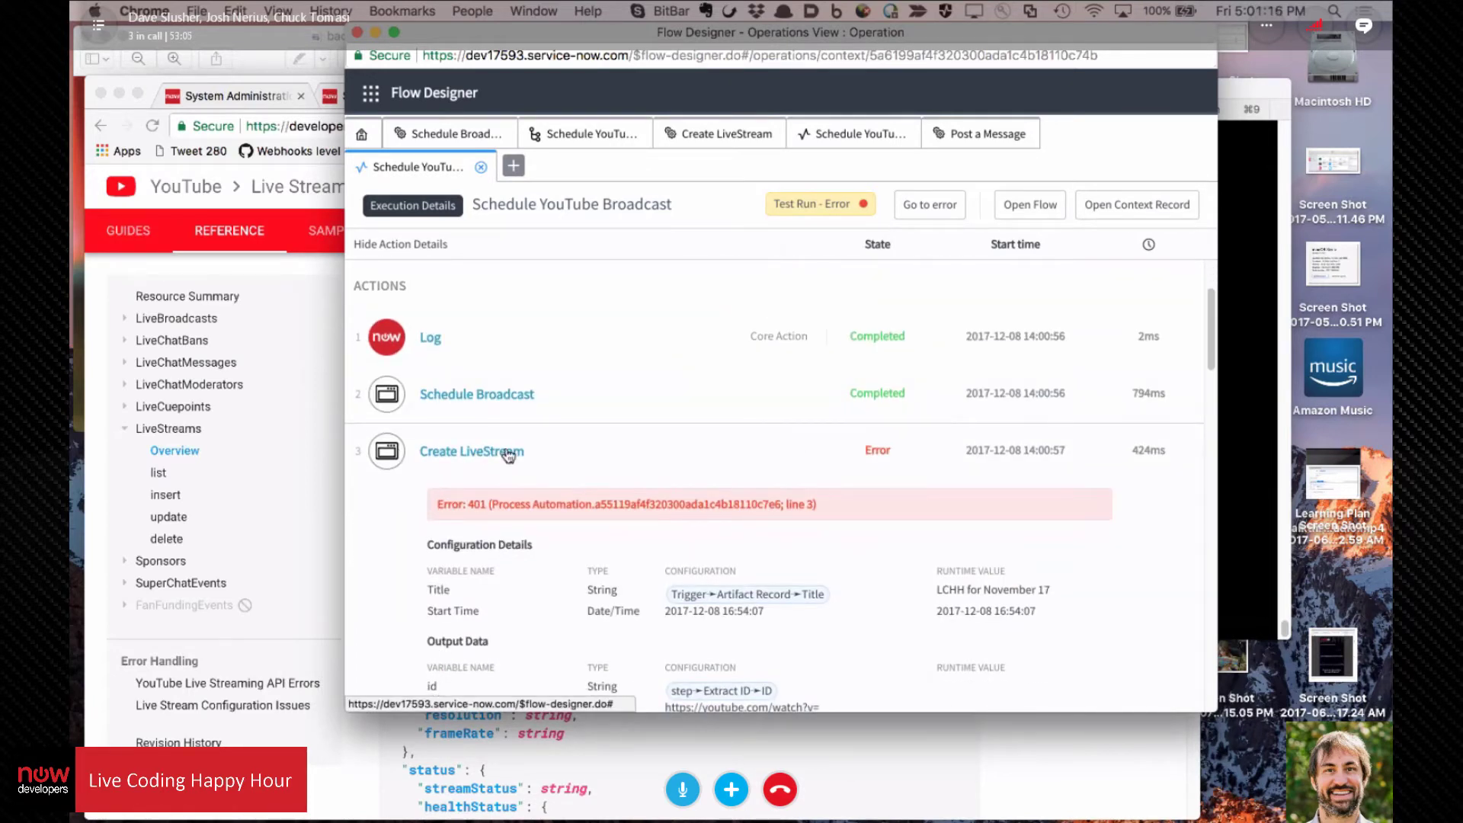
scroll(754, 398, "down", 9)
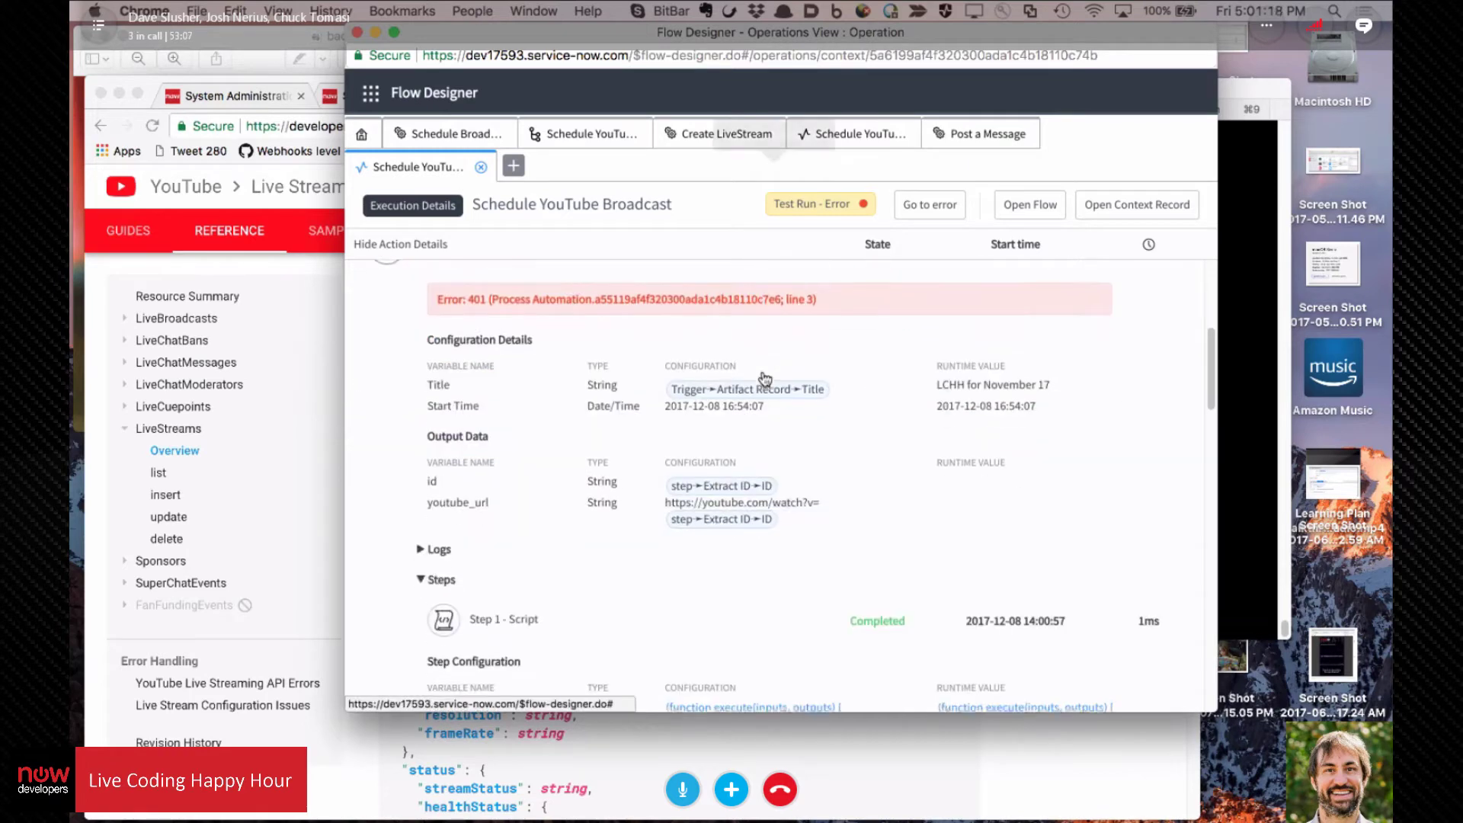
scroll(731, 390, "up", 10)
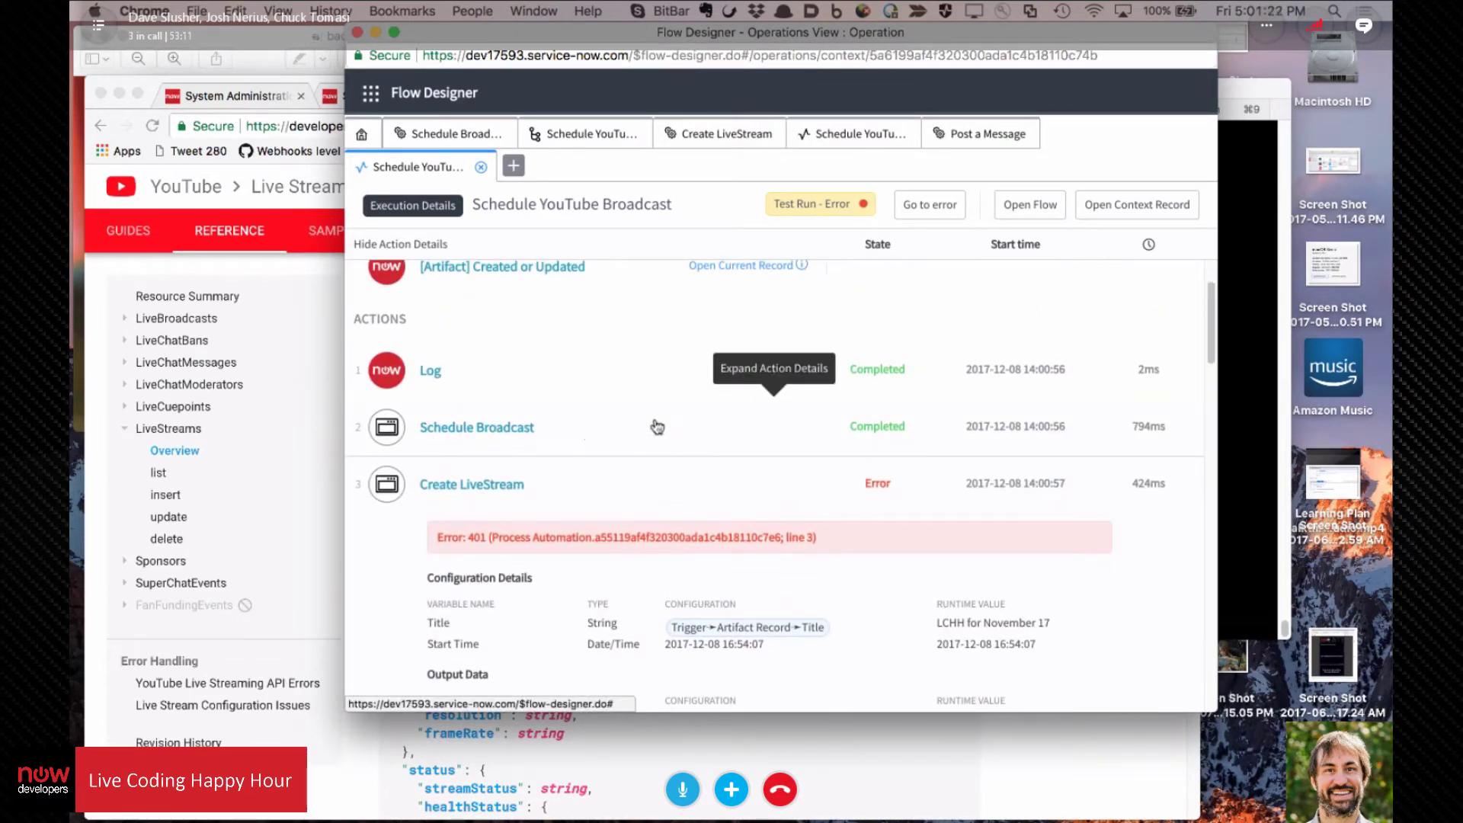
scroll(668, 392, "down", 7)
scroll(668, 393, "down", 18)
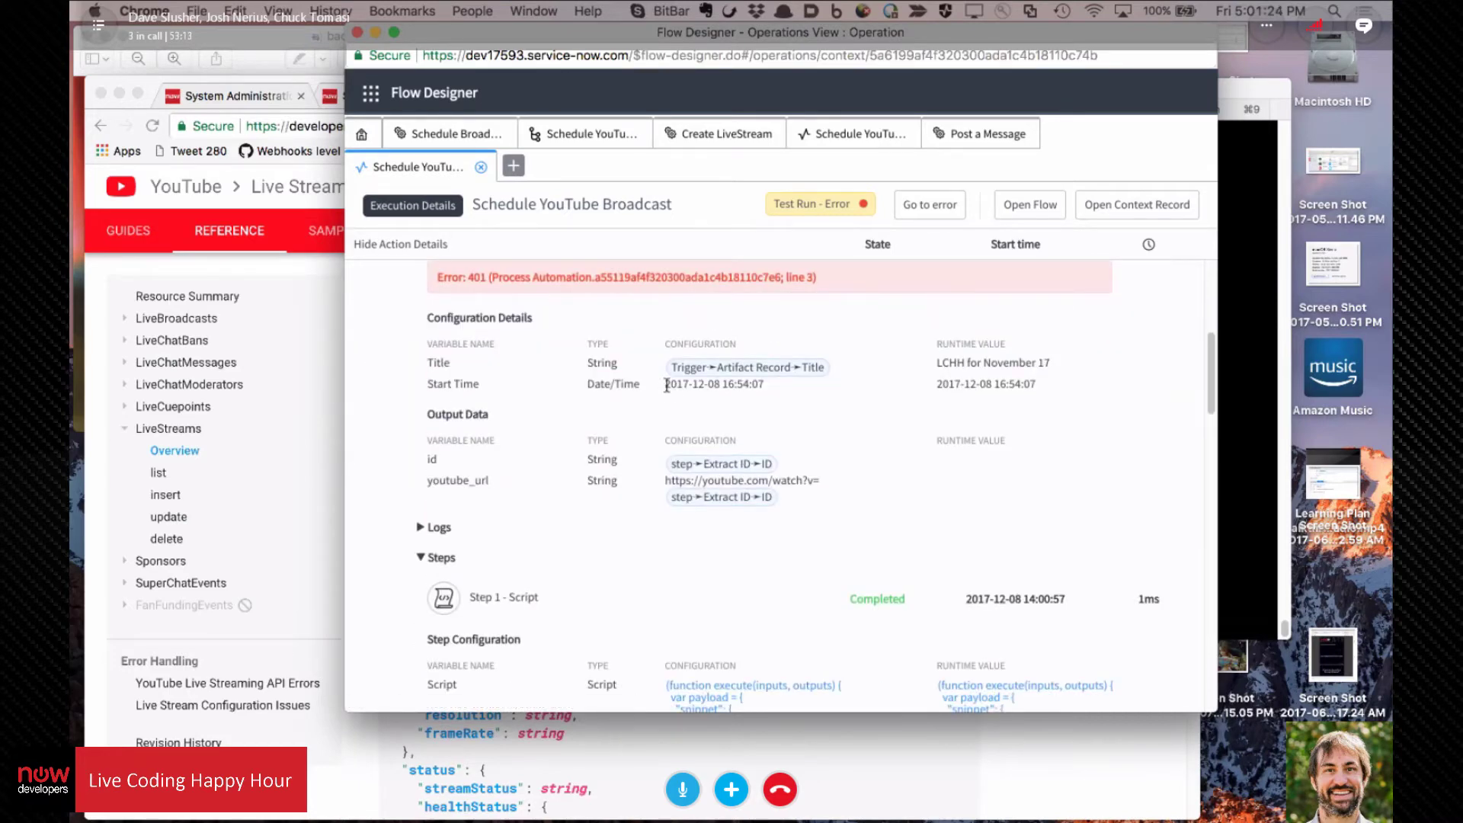
Step: Examine the Create LiveStream action's script steps and the remaining actions in the failed test run's execution details
scroll(669, 390, "down", 3)
scroll(921, 431, "up", 20)
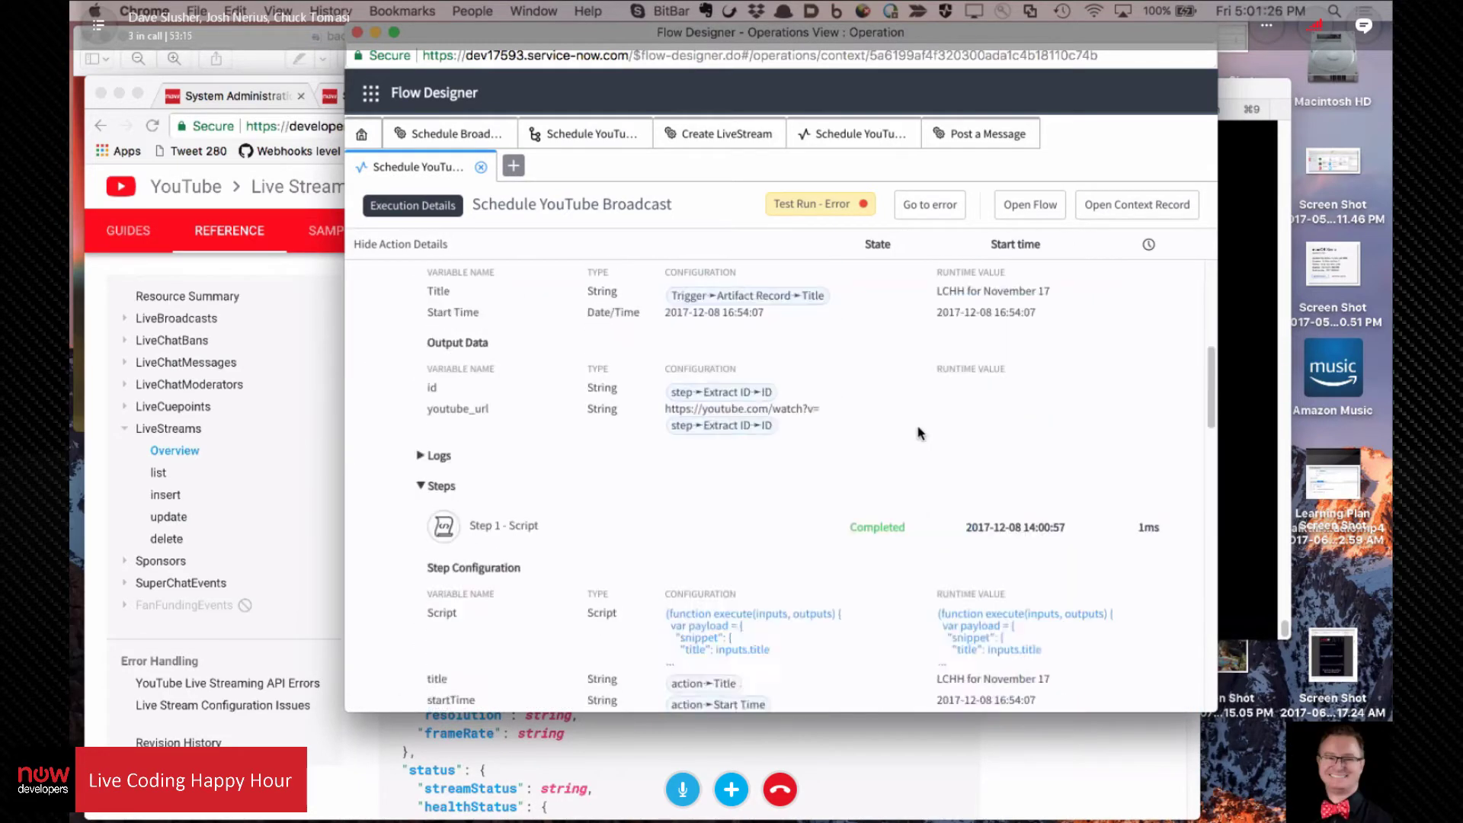
scroll(617, 556, "down", 20)
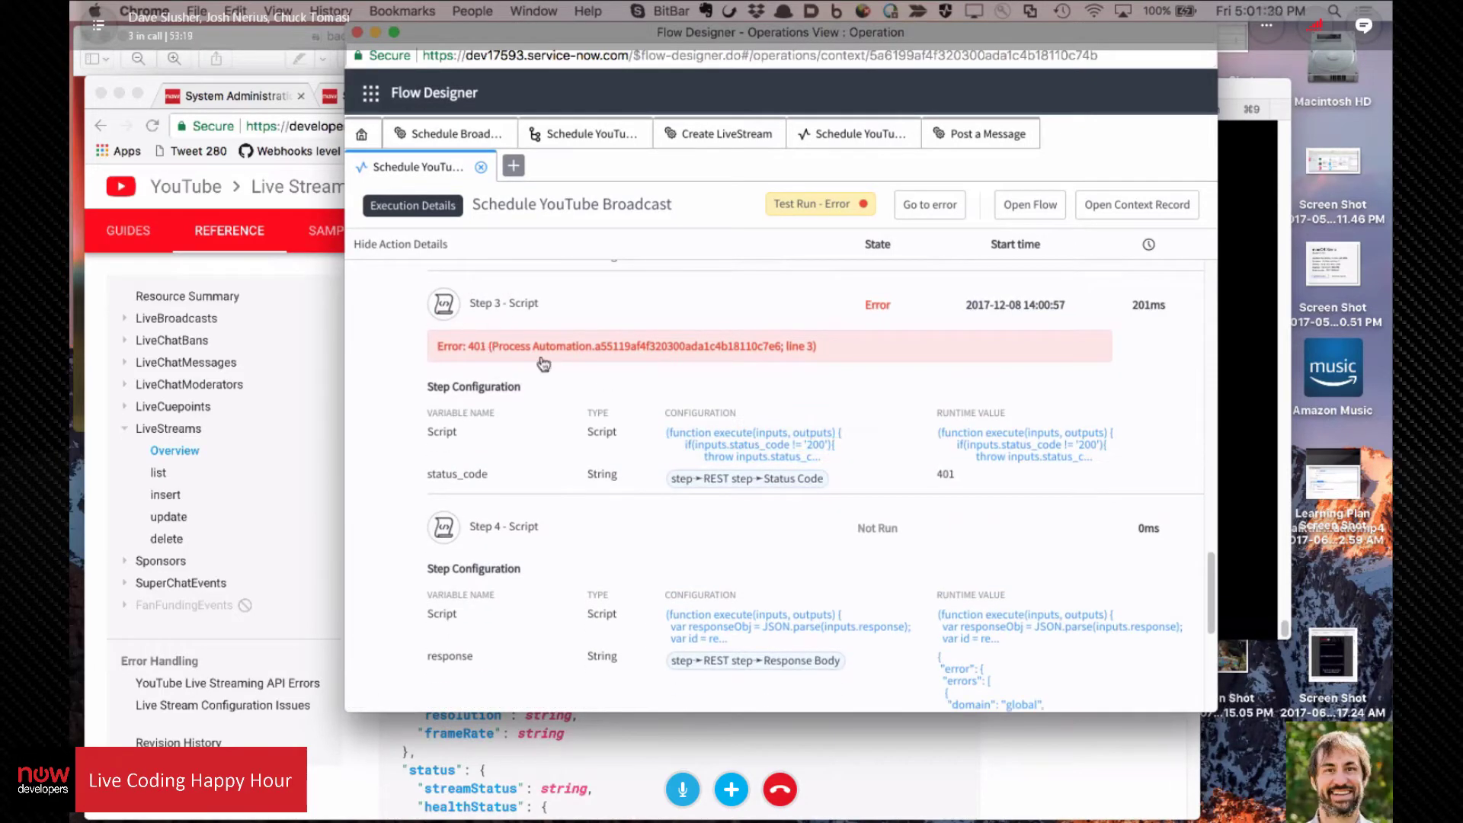
scroll(655, 340, "down", 5)
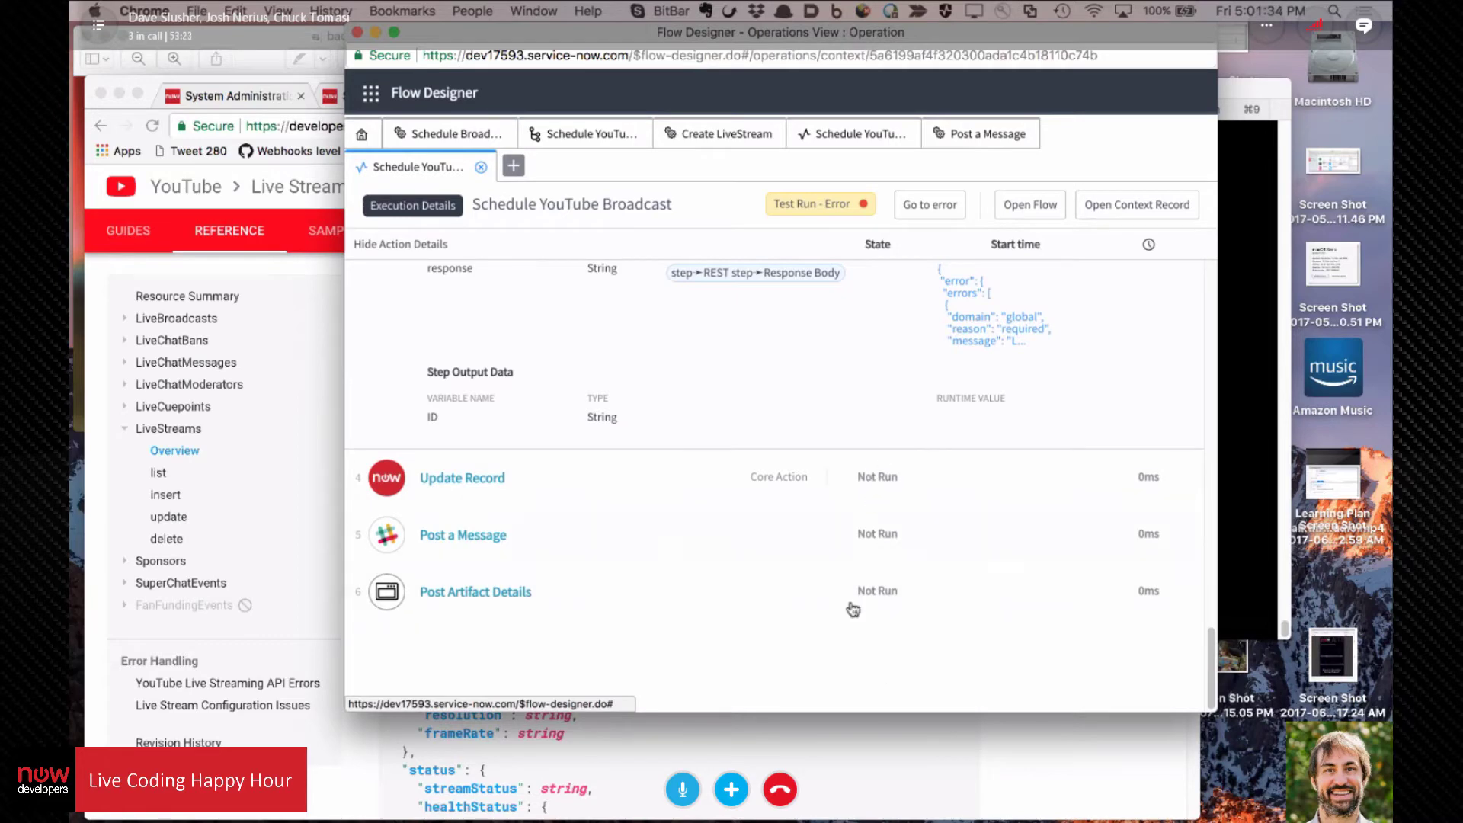
scroll(844, 632, "up", 5)
scroll(844, 633, "up", 10)
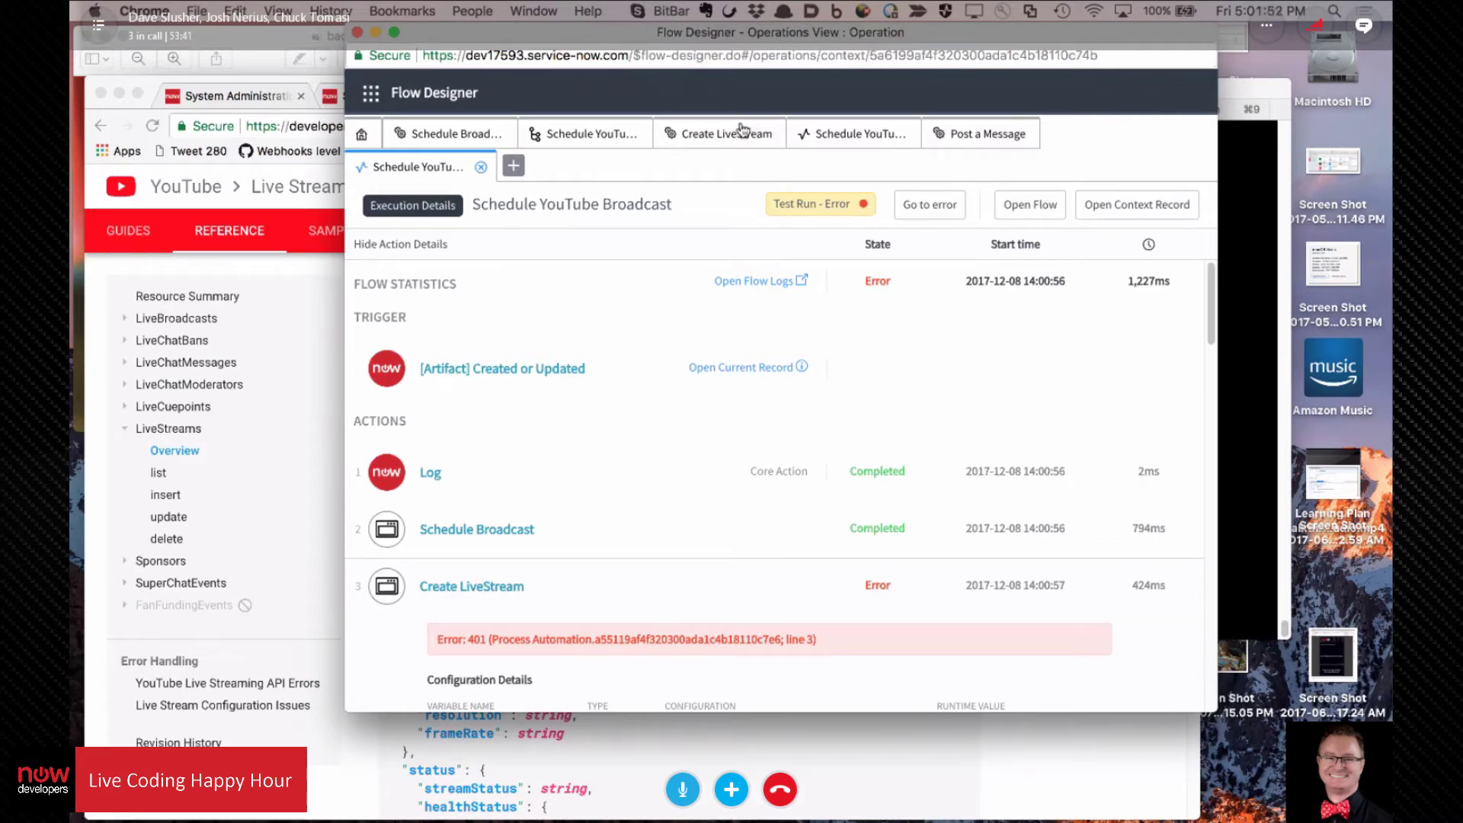
Step: Review the REST step's connection settings and its part query parameter in the Create LiveStream action
left_click(732, 145)
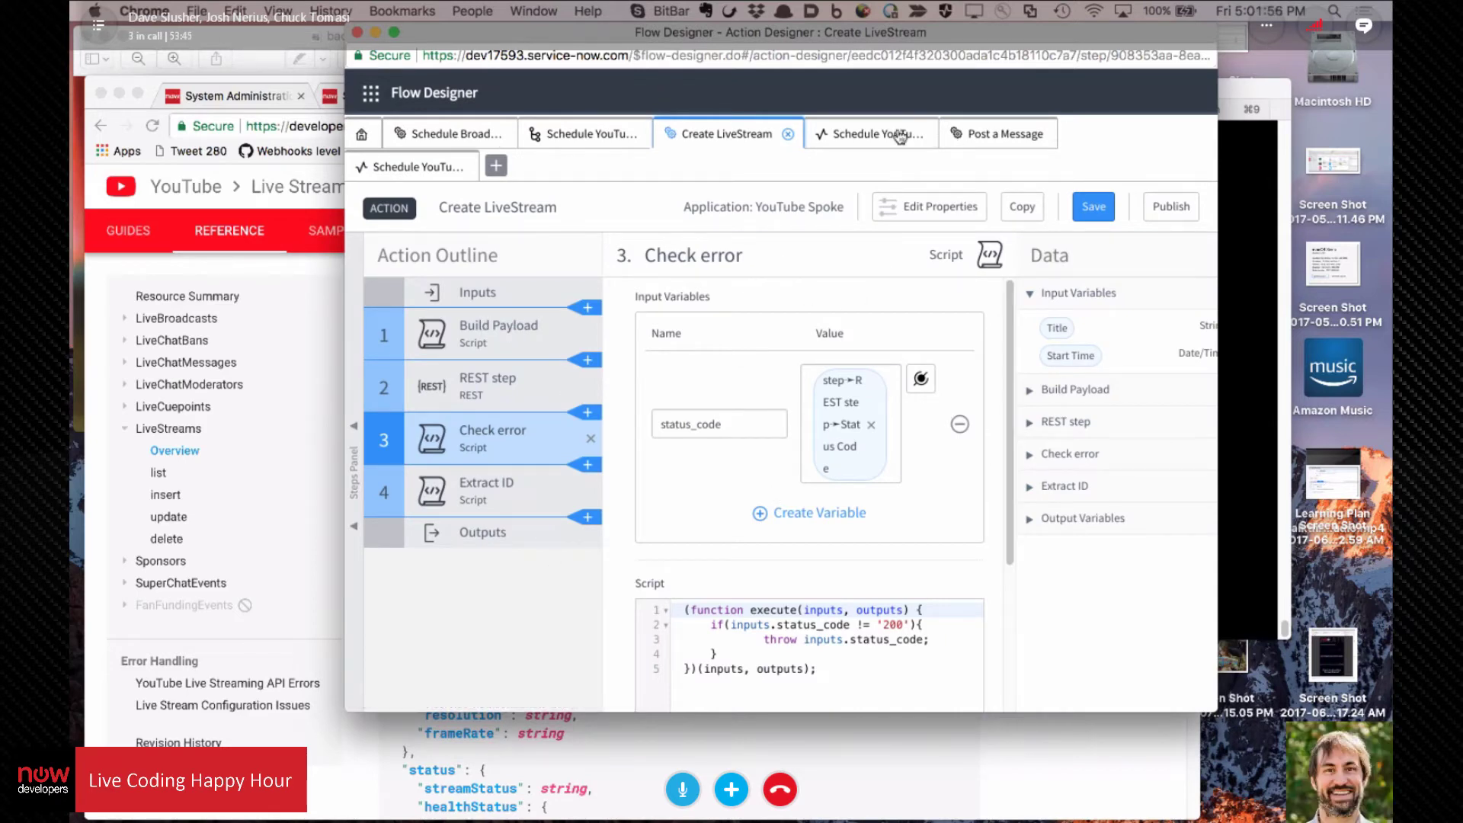
left_click(853, 135)
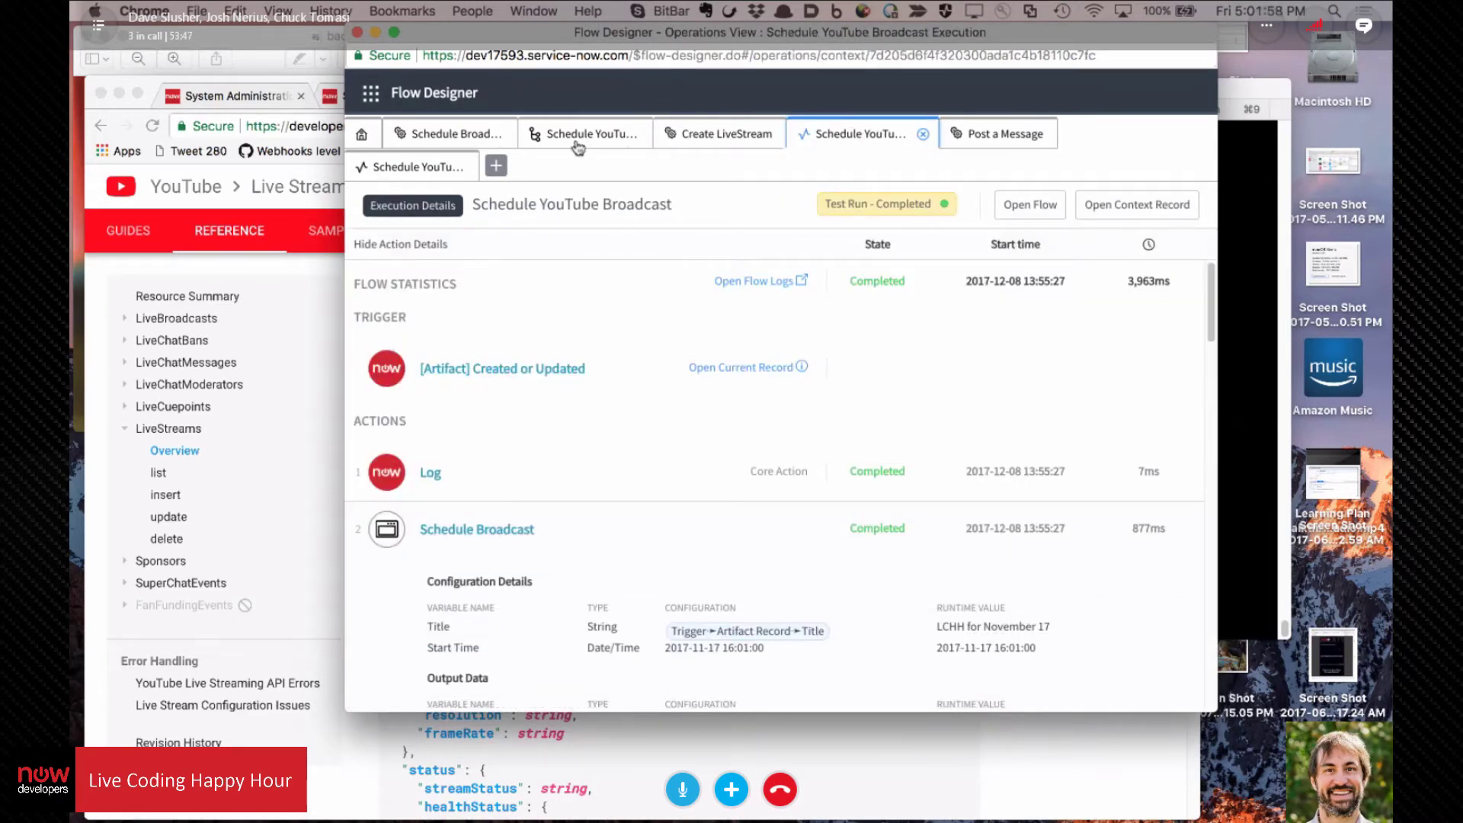
left_click(728, 137)
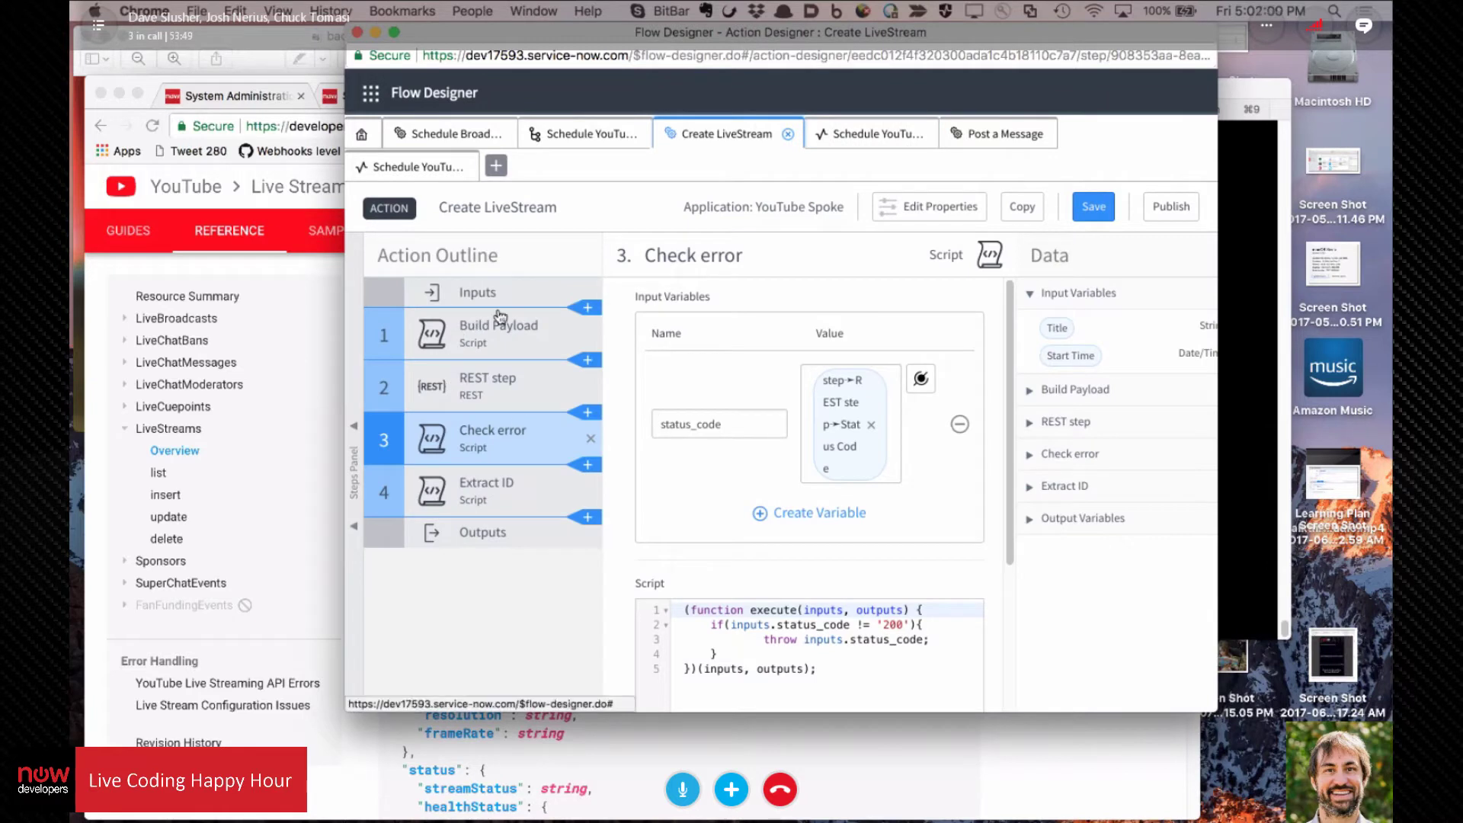
left_click(485, 388)
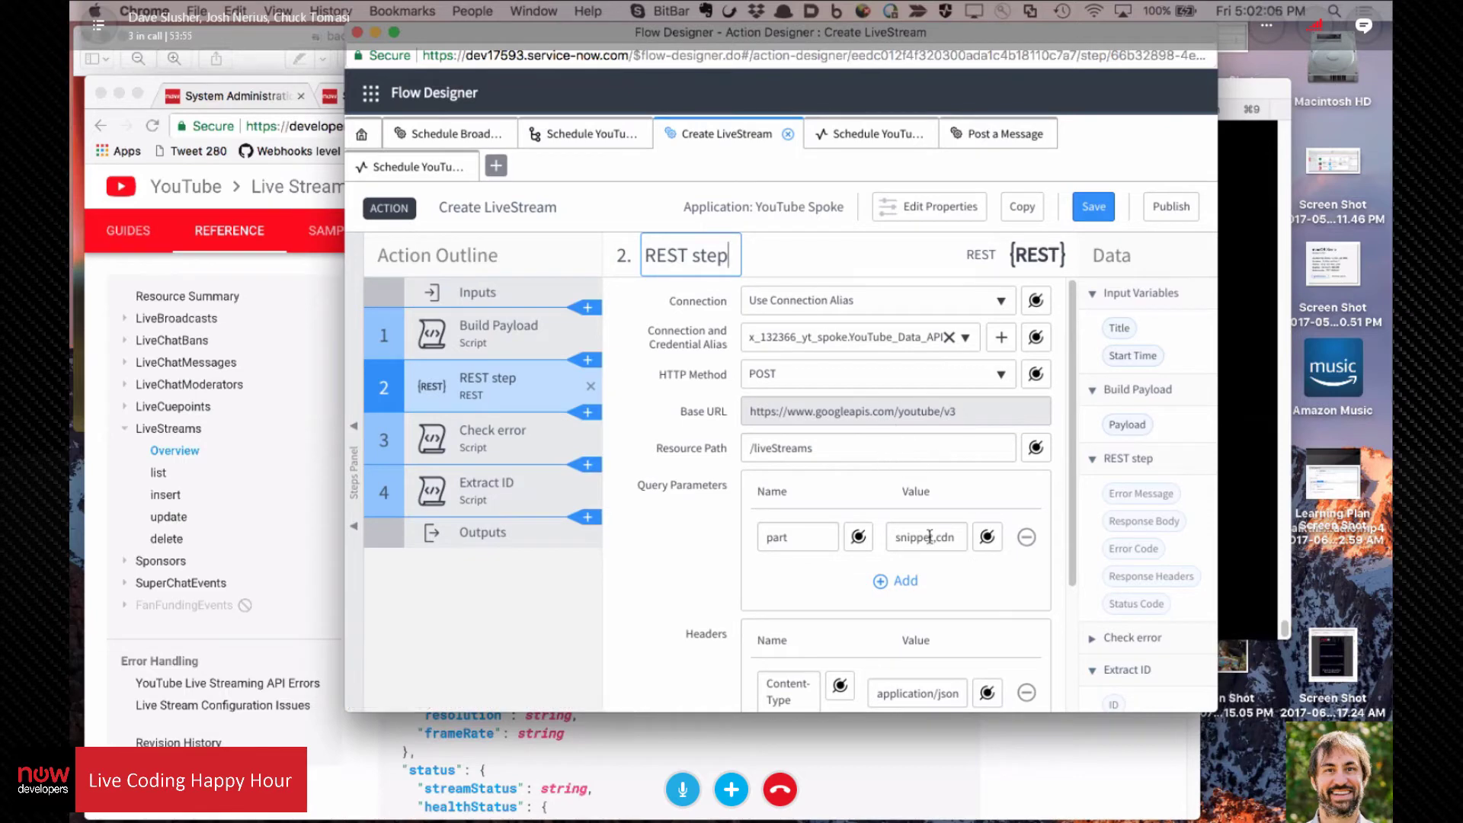
left_click(894, 537)
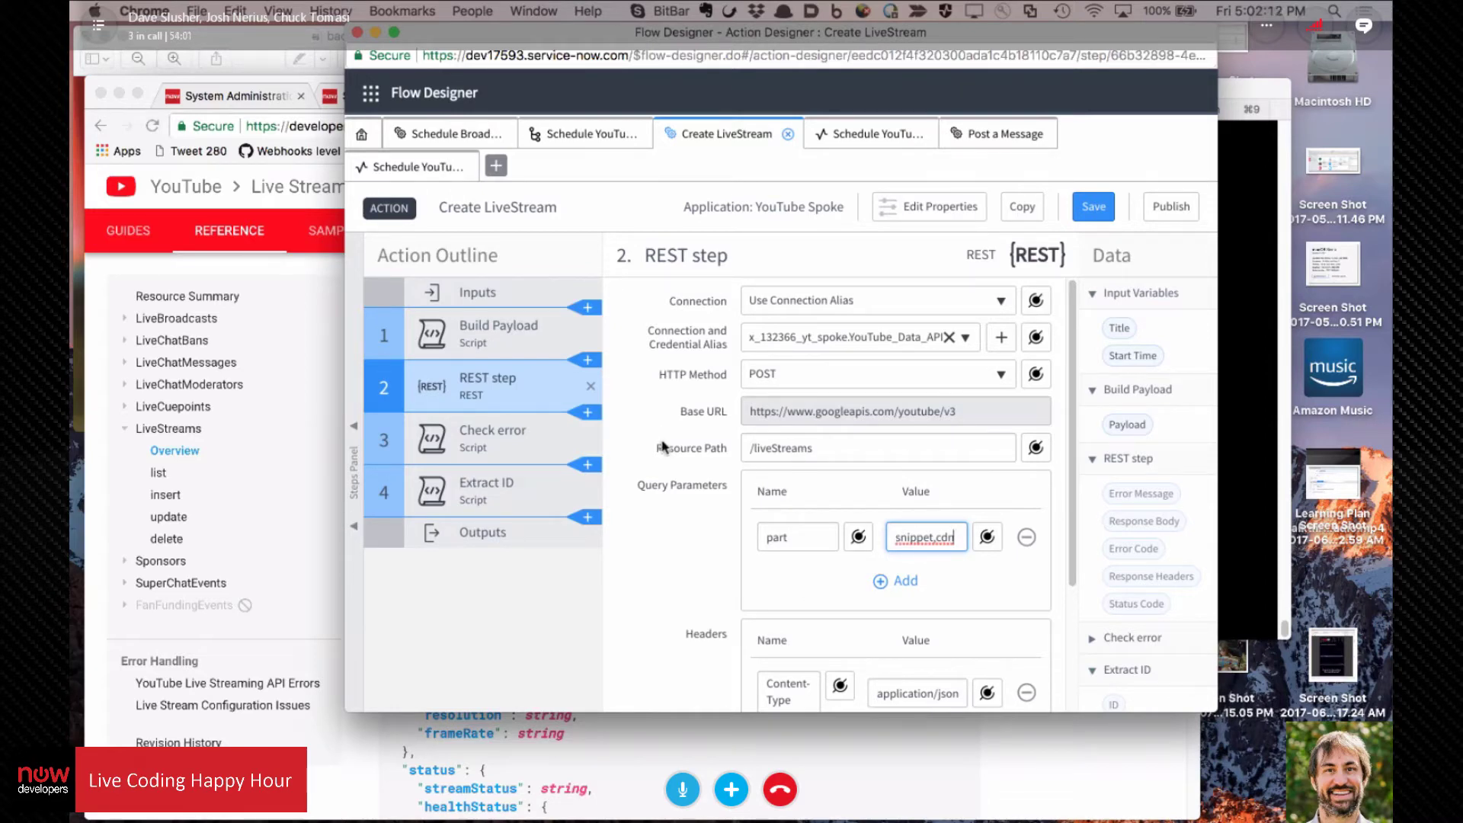
Step: Examine the earlier completed test run's Create LiveStream REST configuration, output data and script steps, and its Schedule Broadcast action
left_click(880, 134)
scroll(739, 417, "down", 5)
scroll(599, 396, "down", 10)
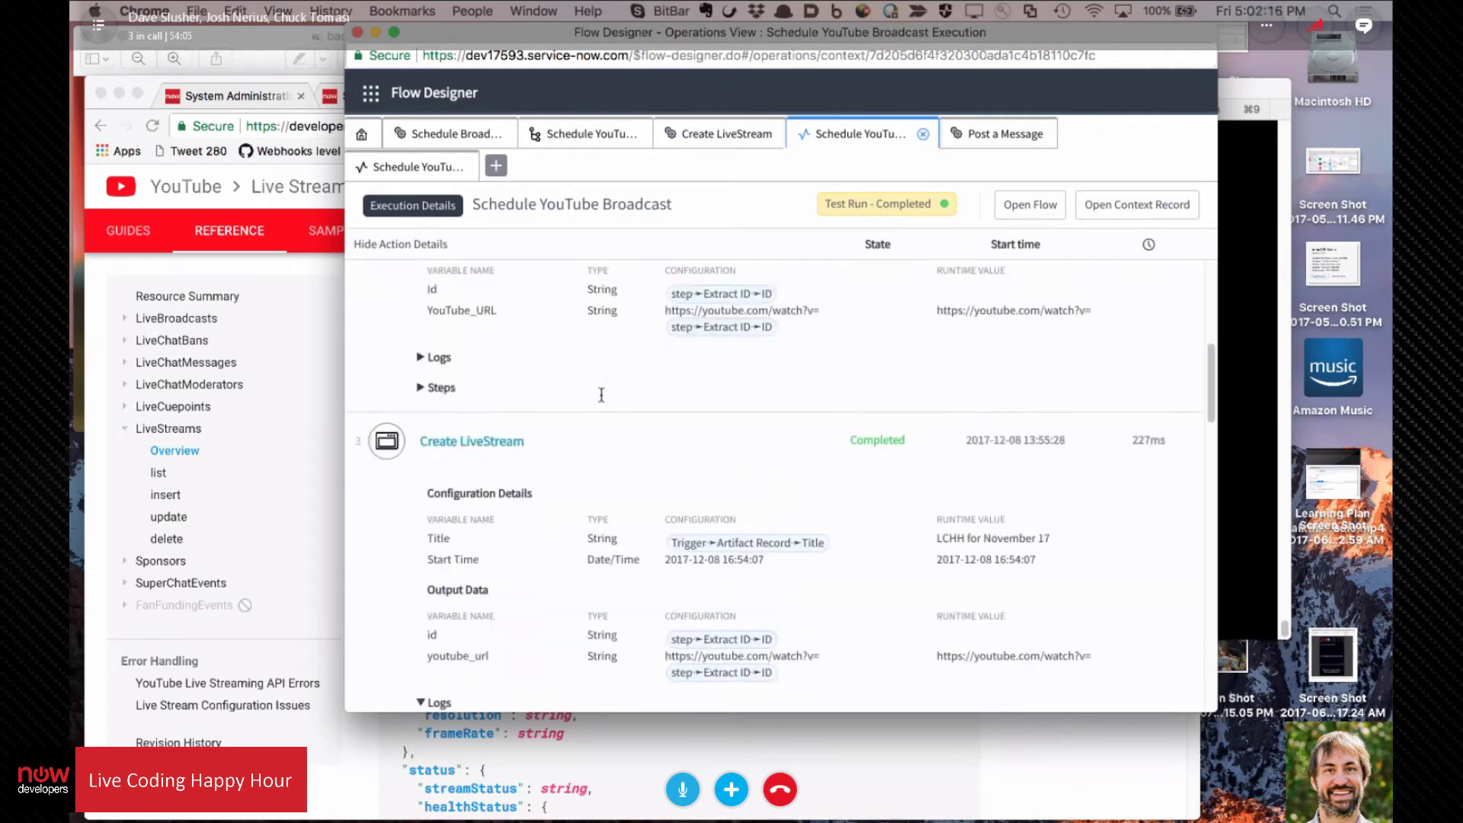
scroll(599, 396, "up", 5)
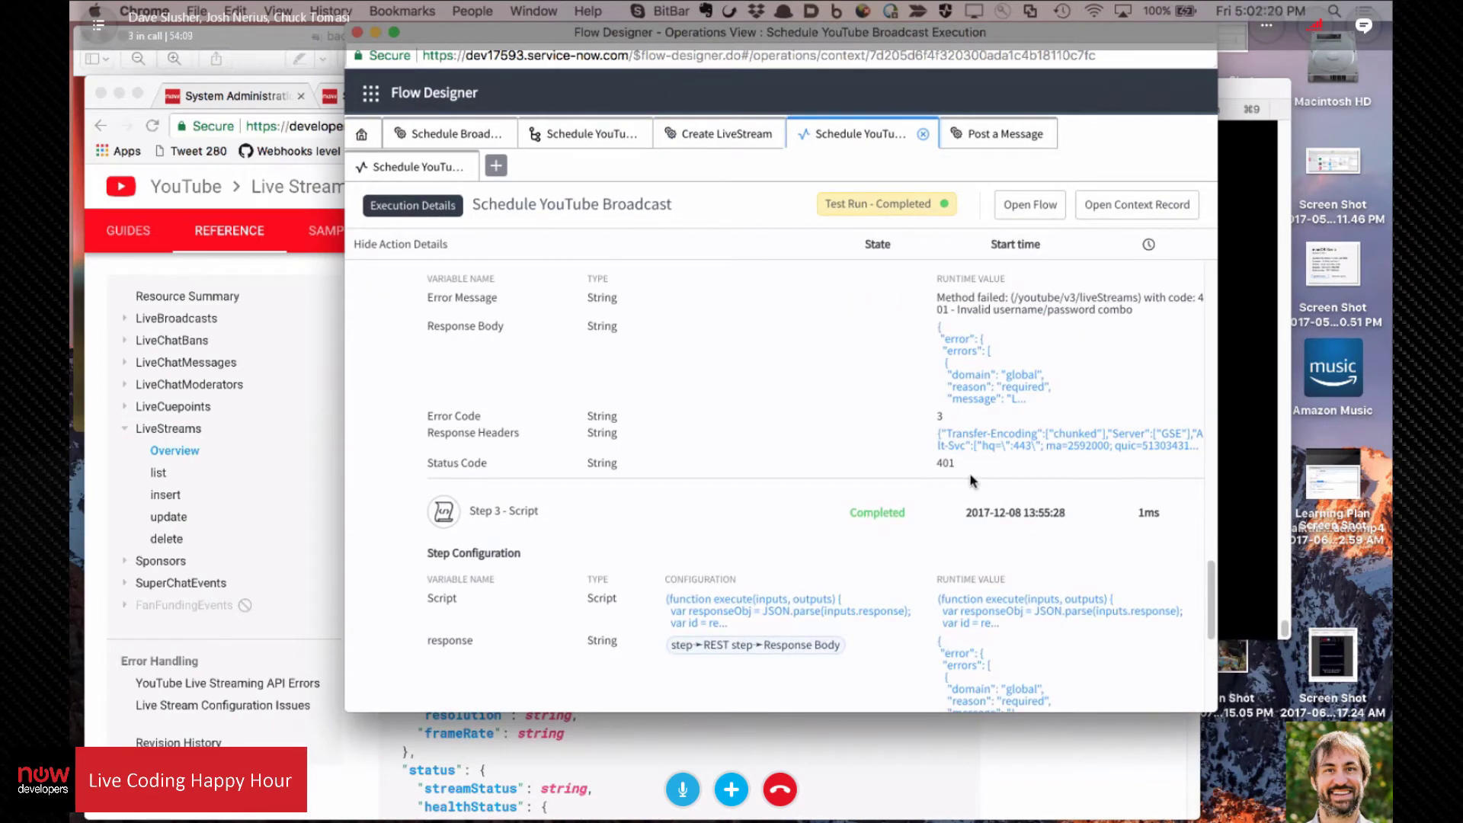
scroll(1013, 473, "up", 1)
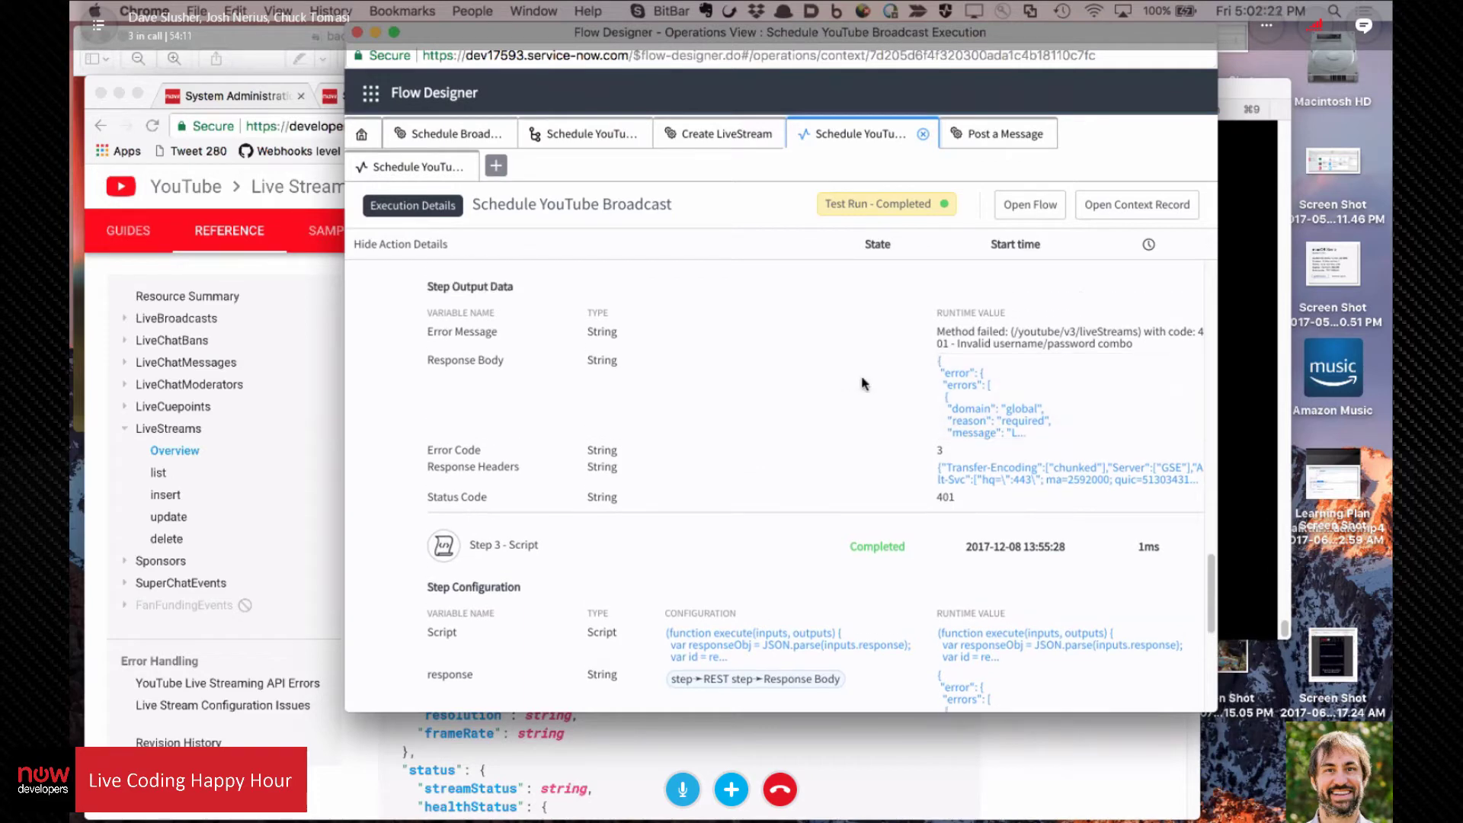
scroll(1028, 376, "up", 5)
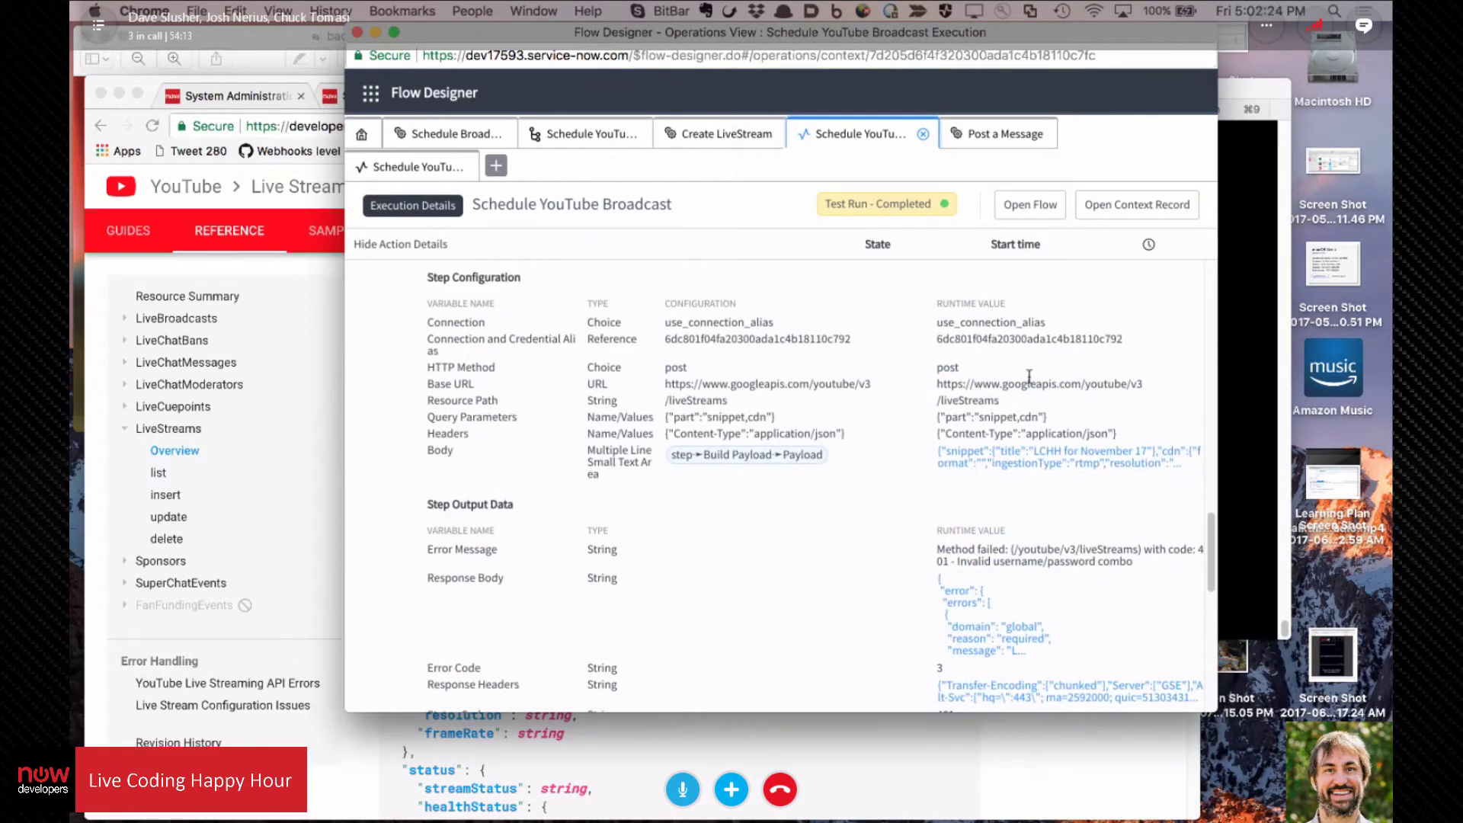
scroll(1014, 524, "up", 15)
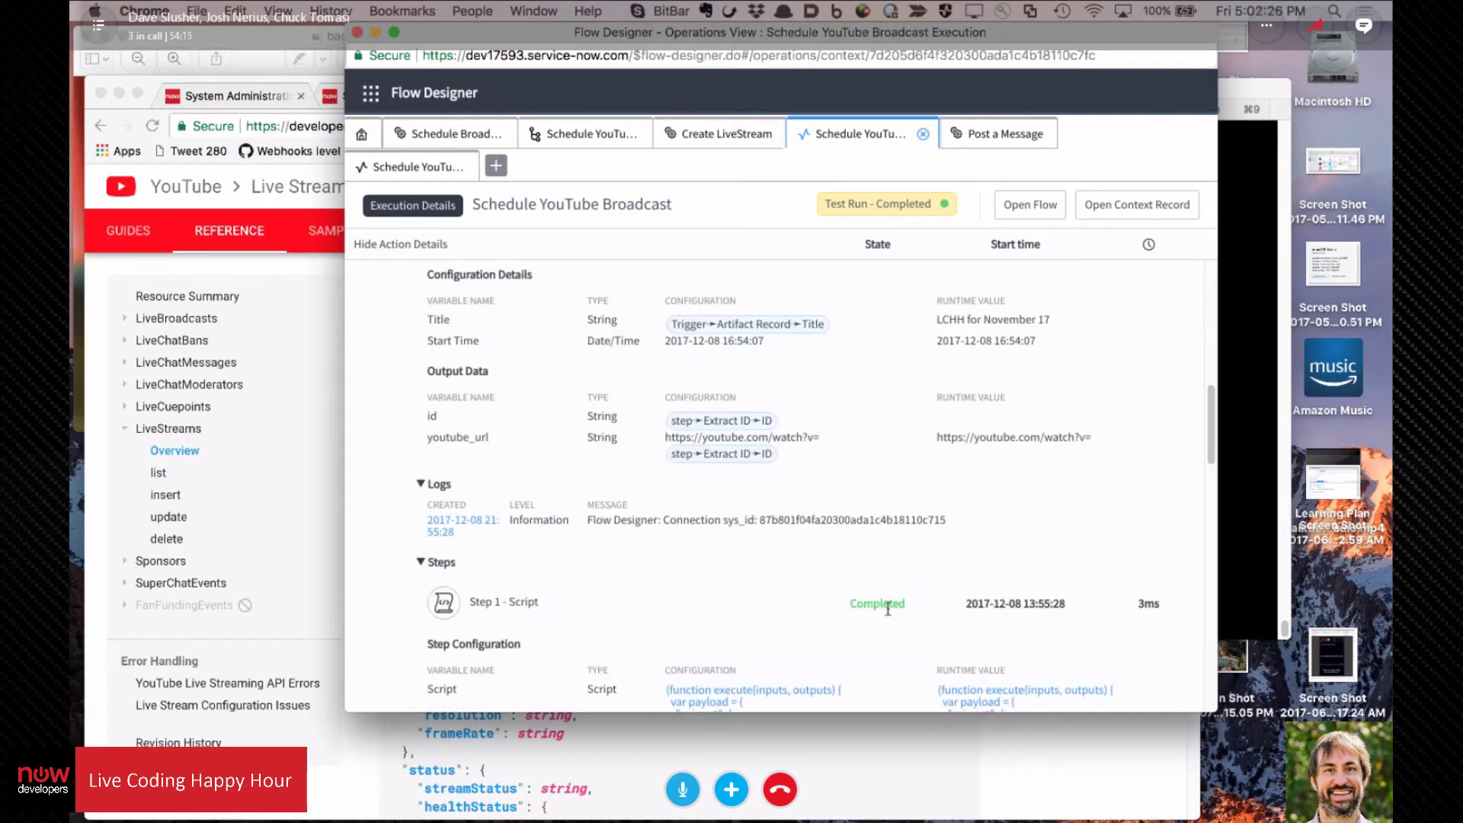
scroll(888, 609, "up", 7)
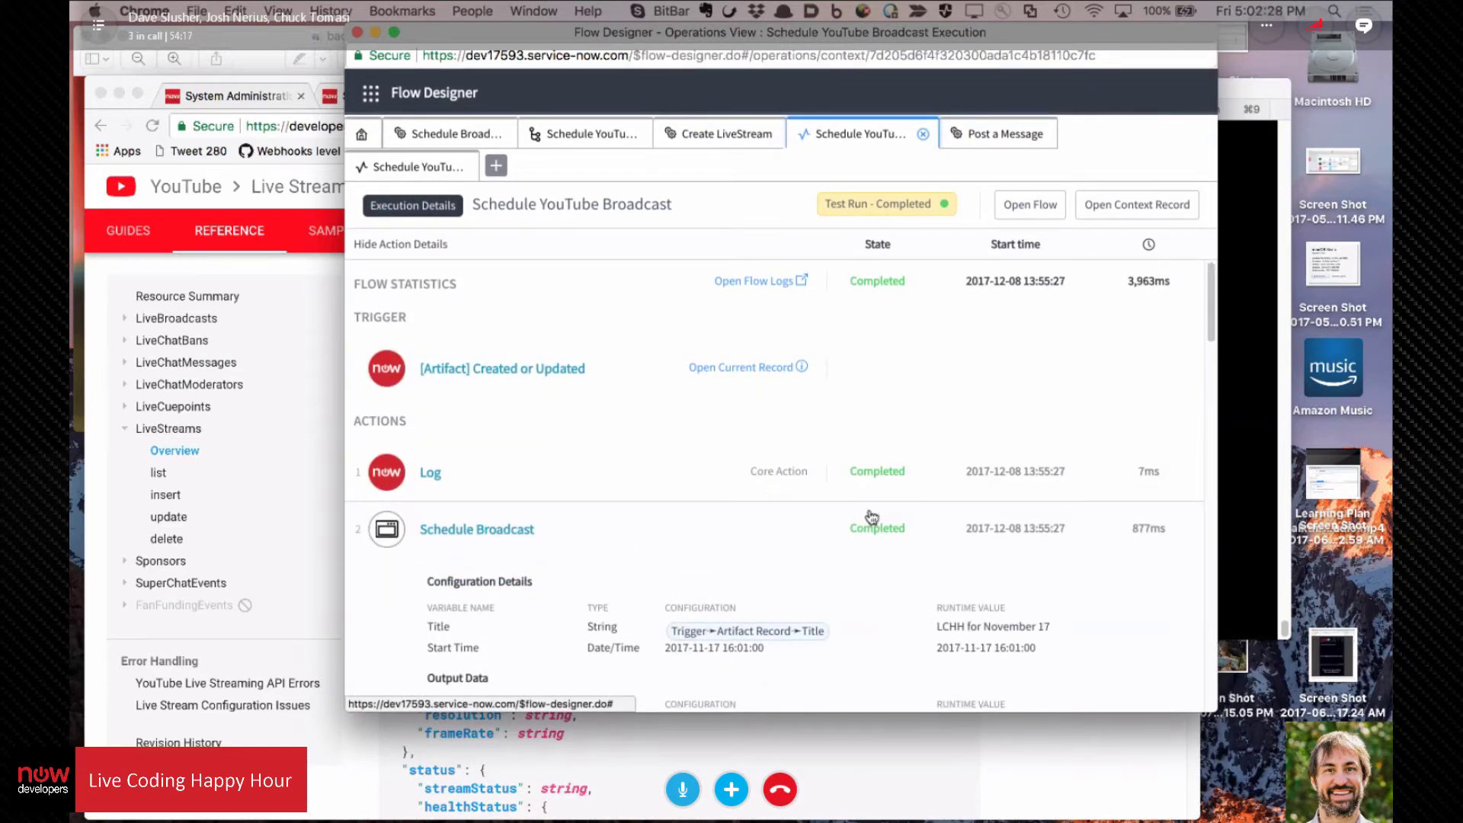
scroll(926, 520, "down", 9)
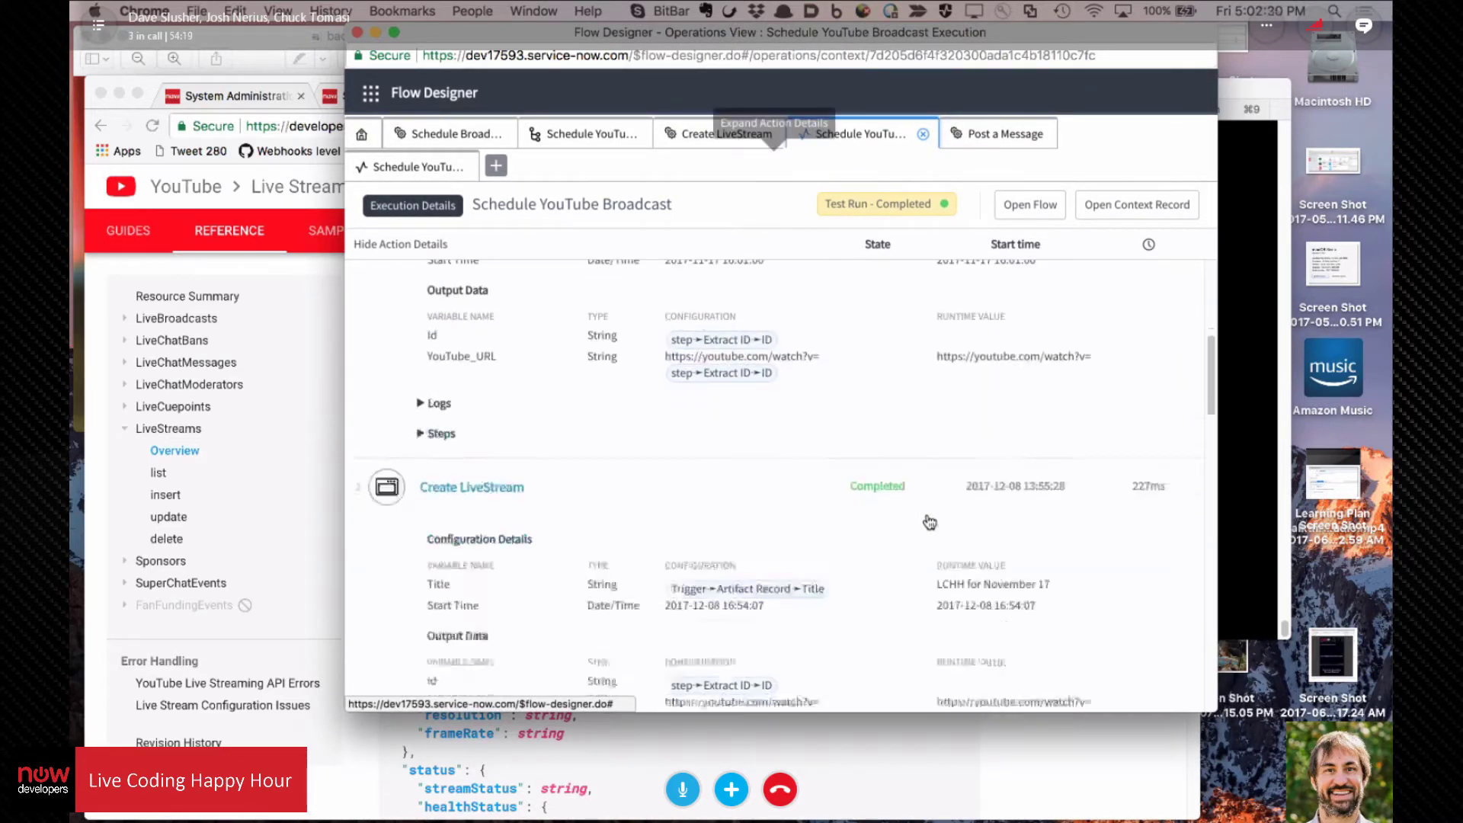
scroll(928, 521, "down", 3)
scroll(929, 521, "up", 7)
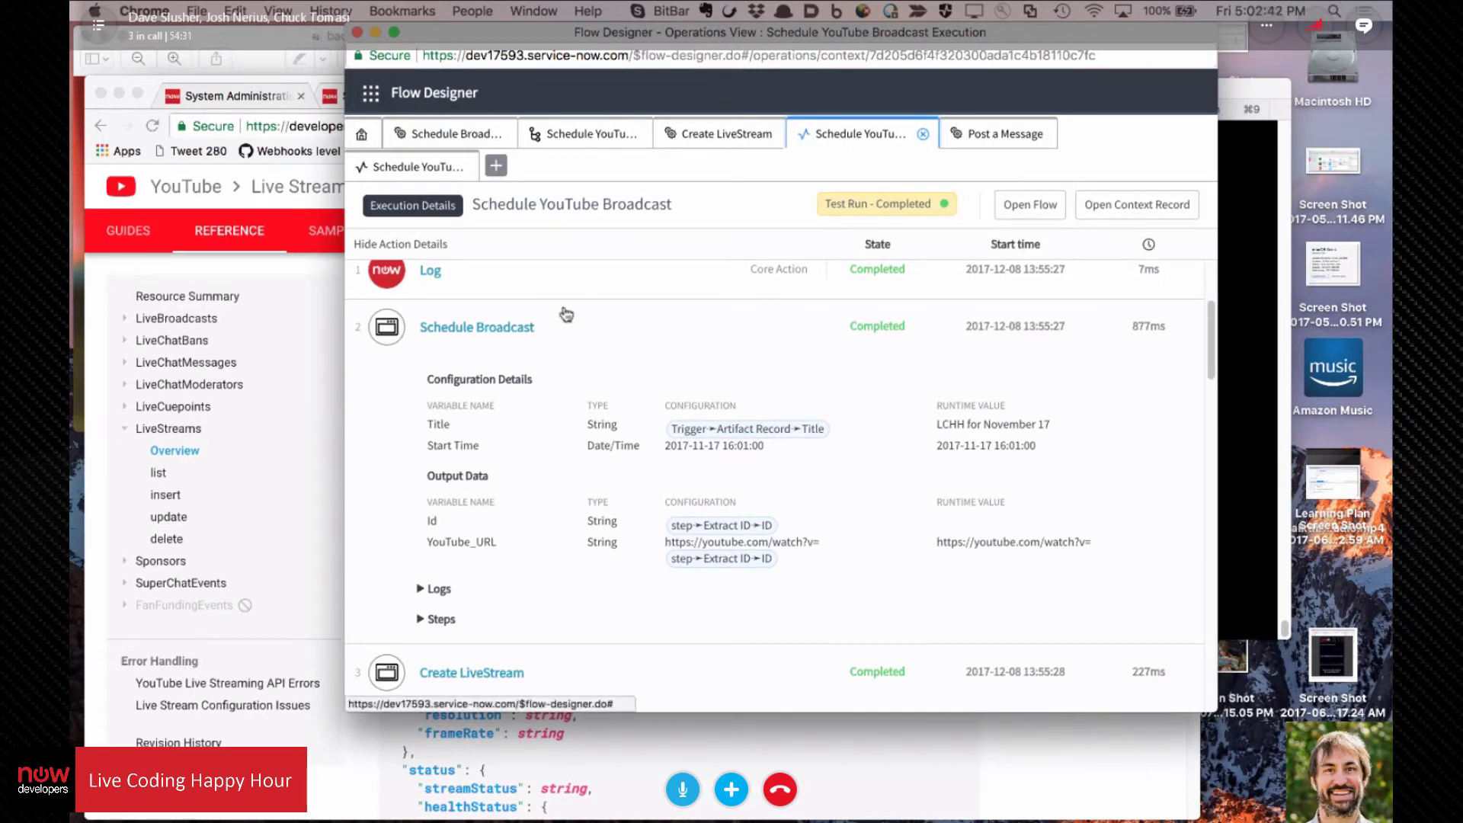
Step: Copy the whole script of the Check error step in the Create LiveStream action
left_click(452, 137)
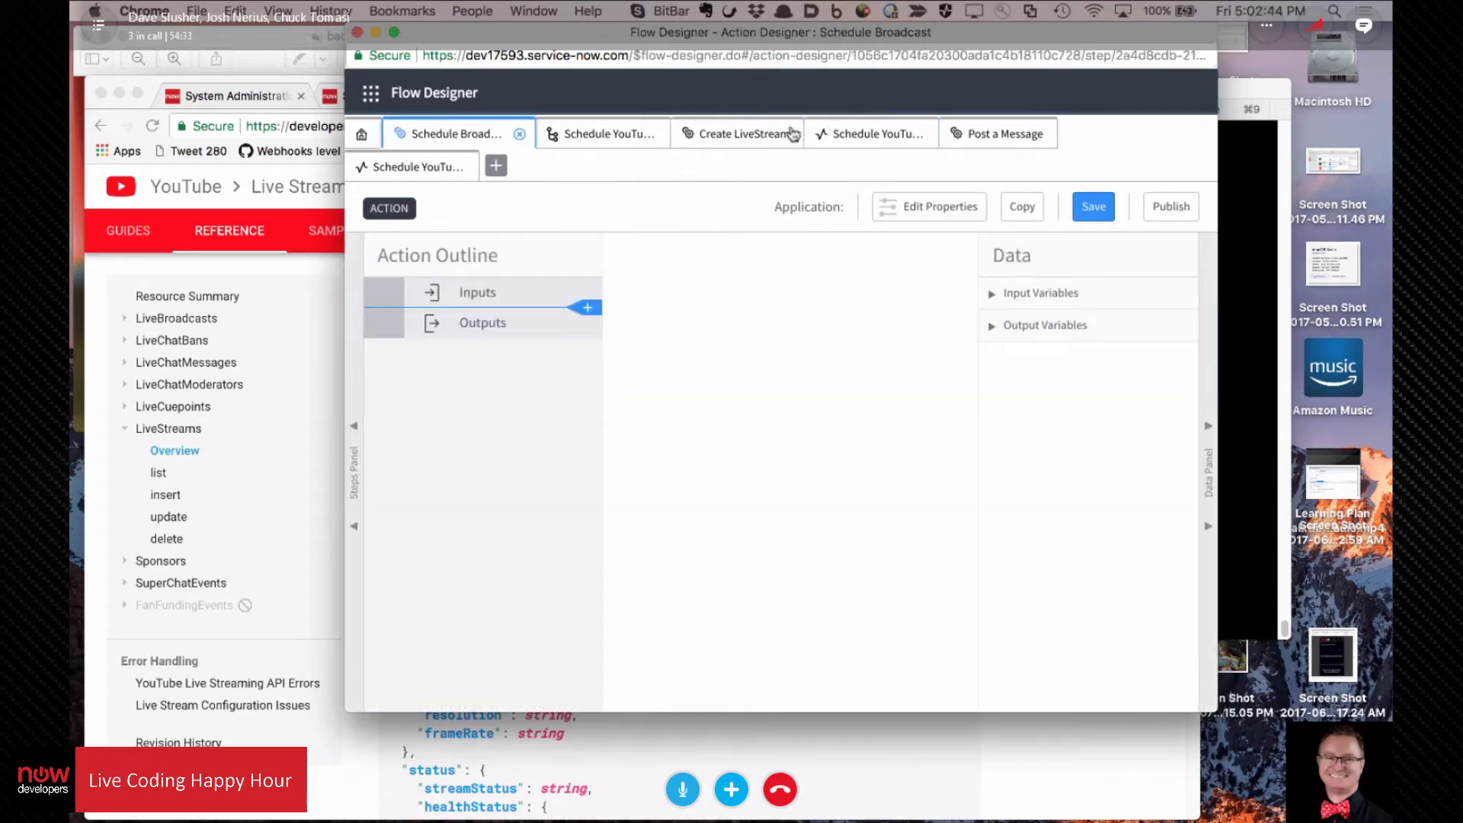
left_click(858, 135)
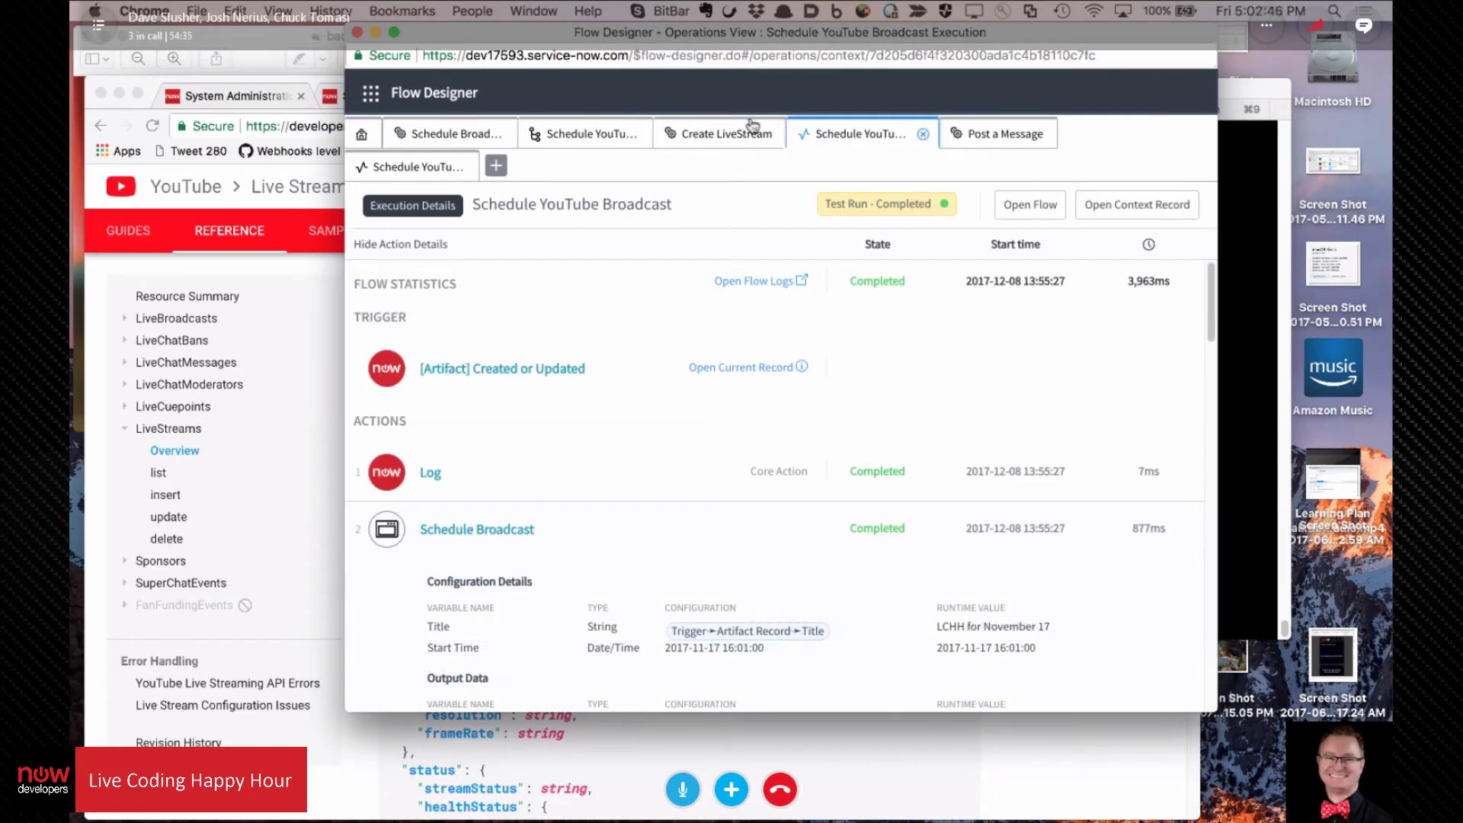
left_click(699, 144)
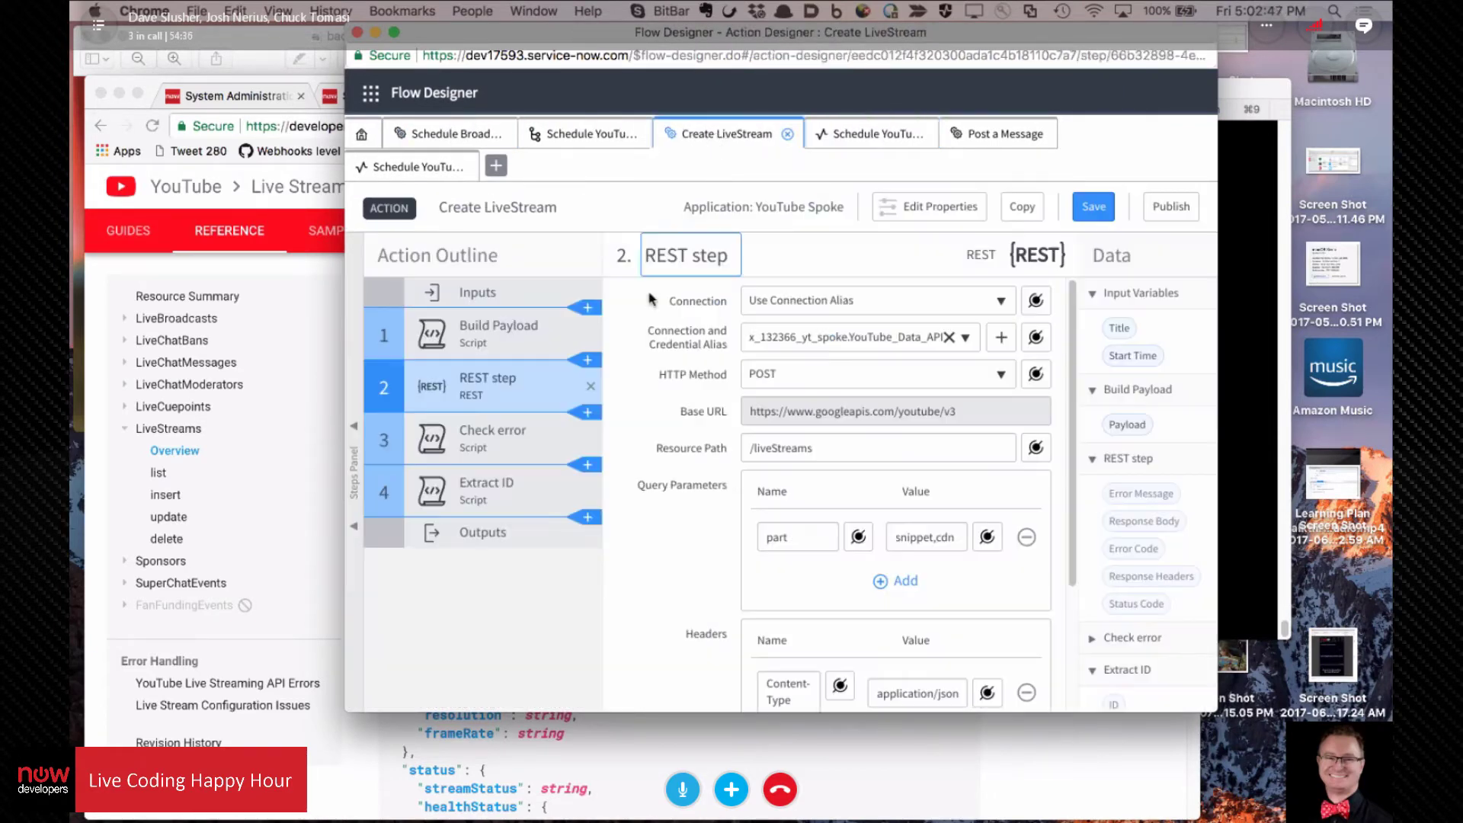
left_click(488, 433)
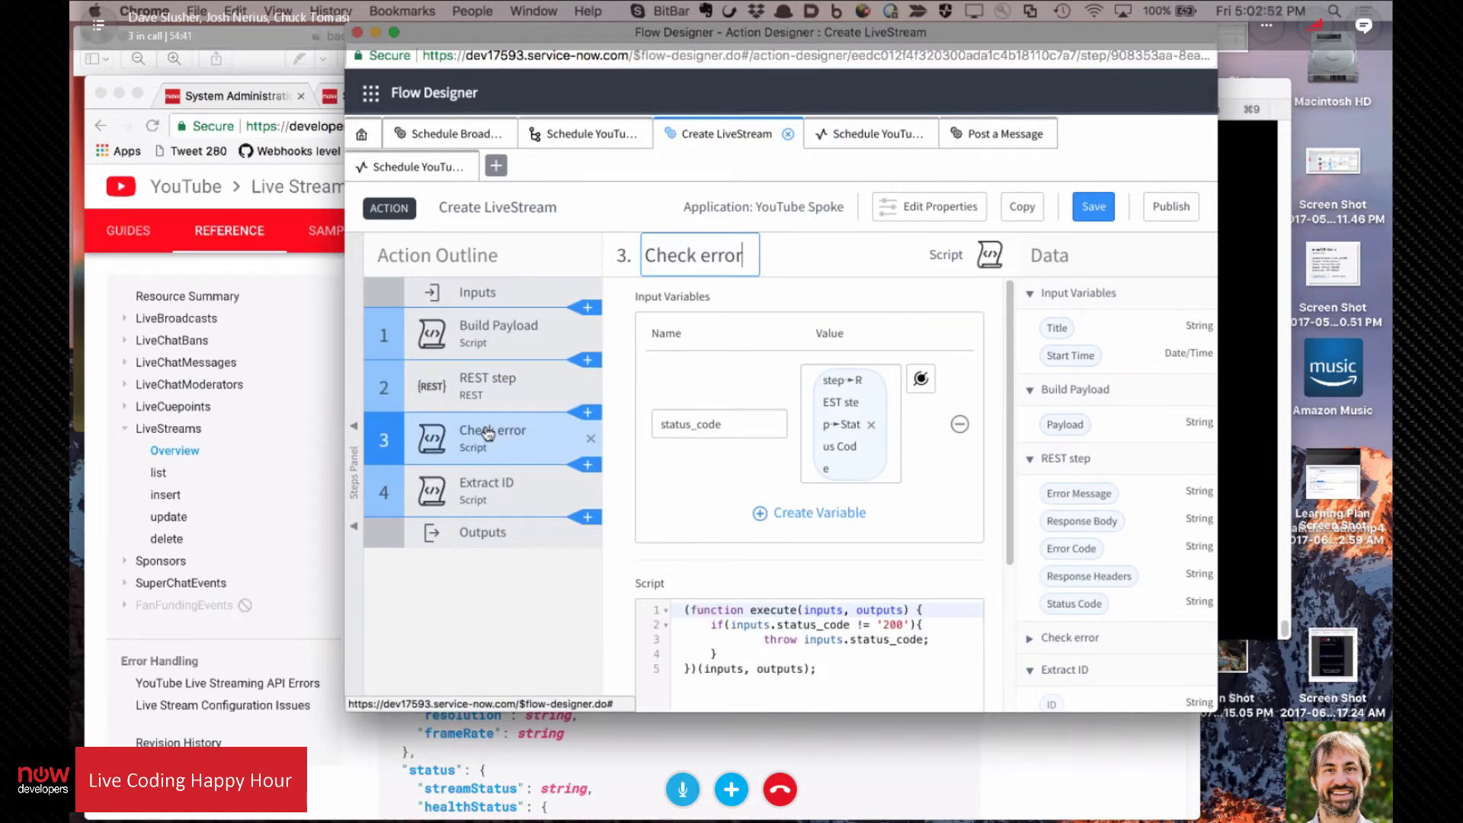
right_click(487, 432)
left_click(446, 665)
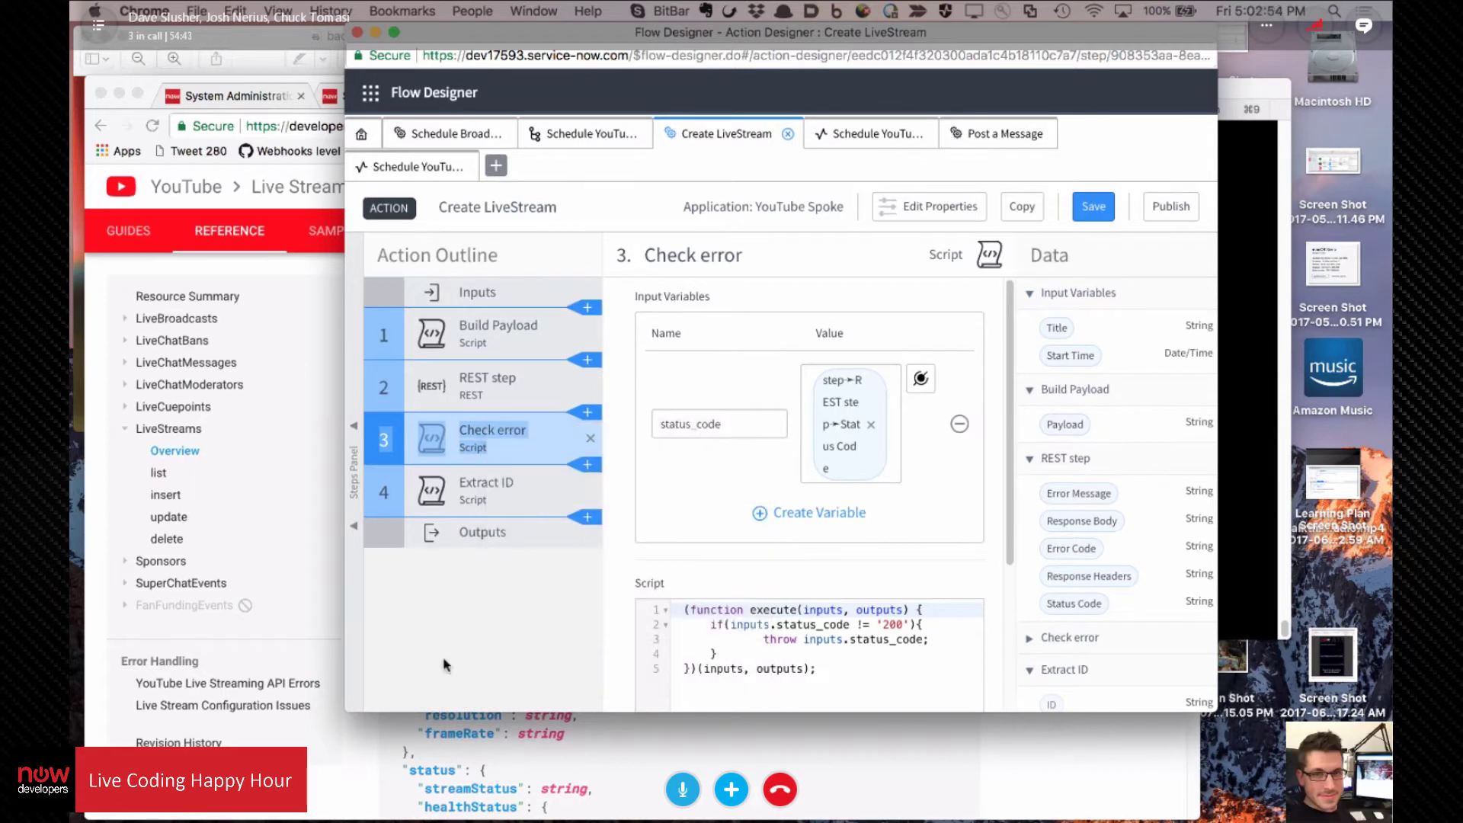
scroll(824, 682, "down", 2)
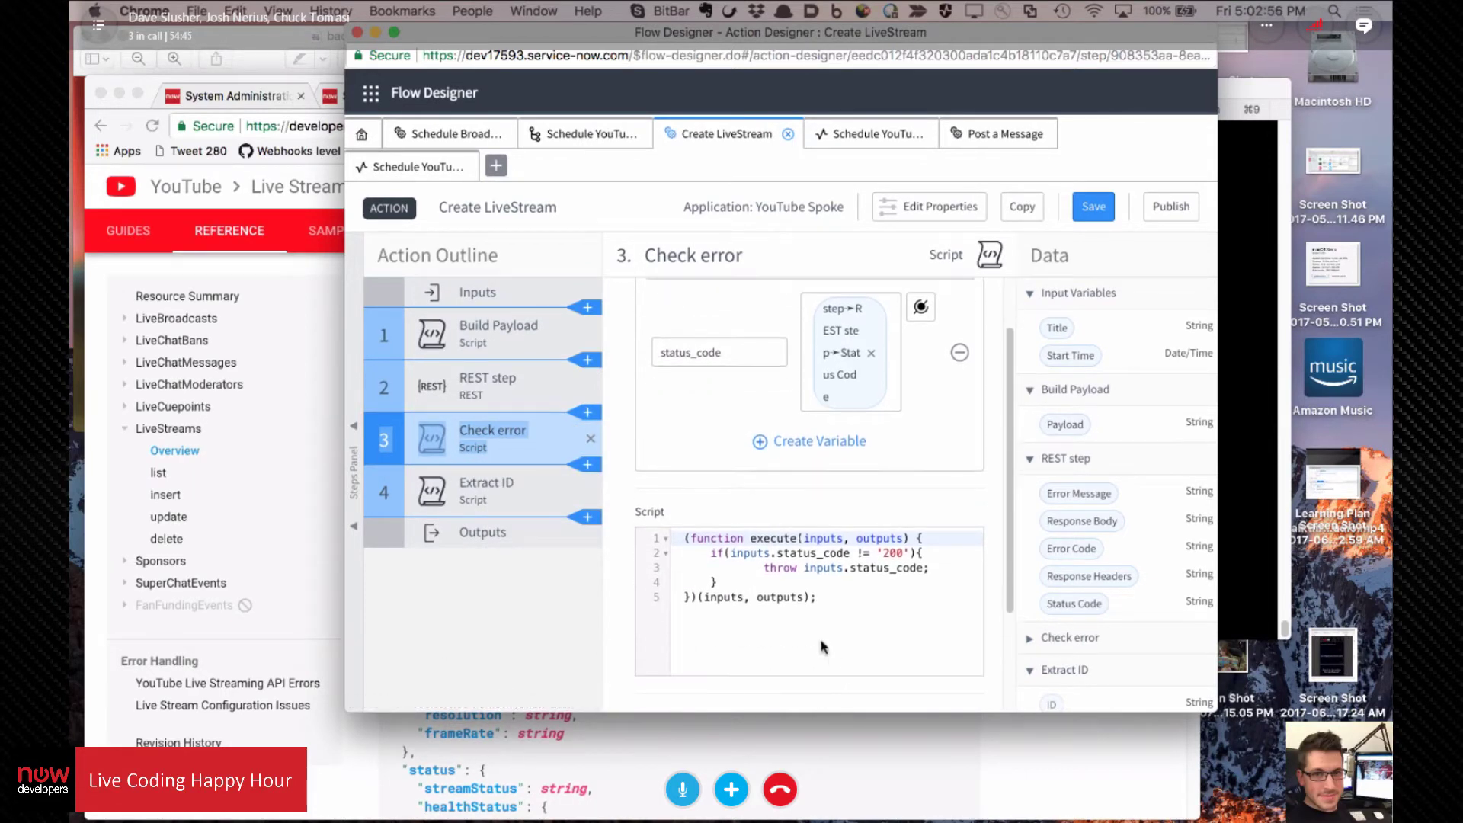
left_click_drag(821, 646, 652, 505)
key("ctrl+c")
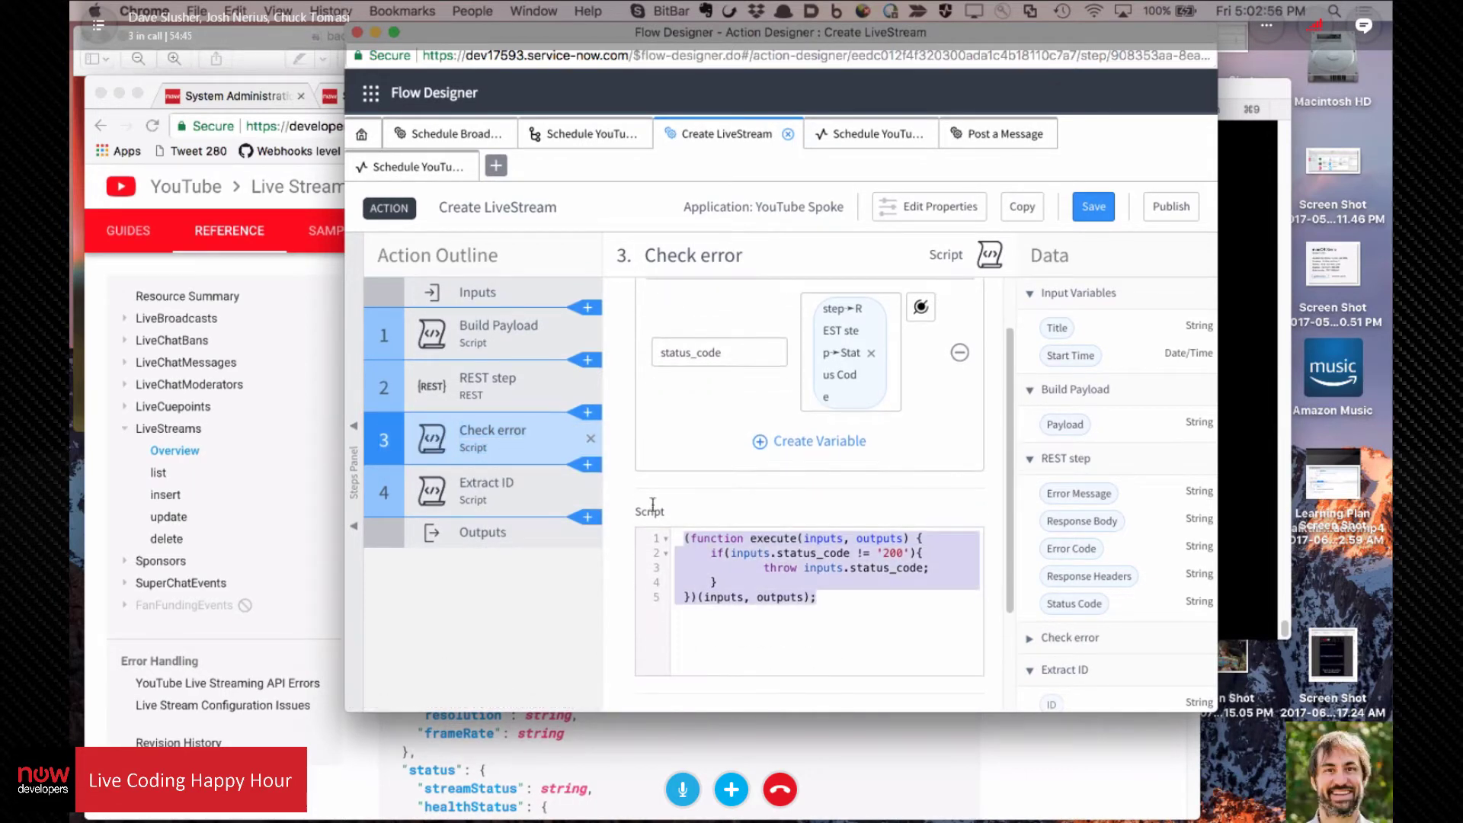
Step: Add a Script step after the REST step in the Schedule Broadcast action and replace its default code with the copied error-check script
left_click(470, 136)
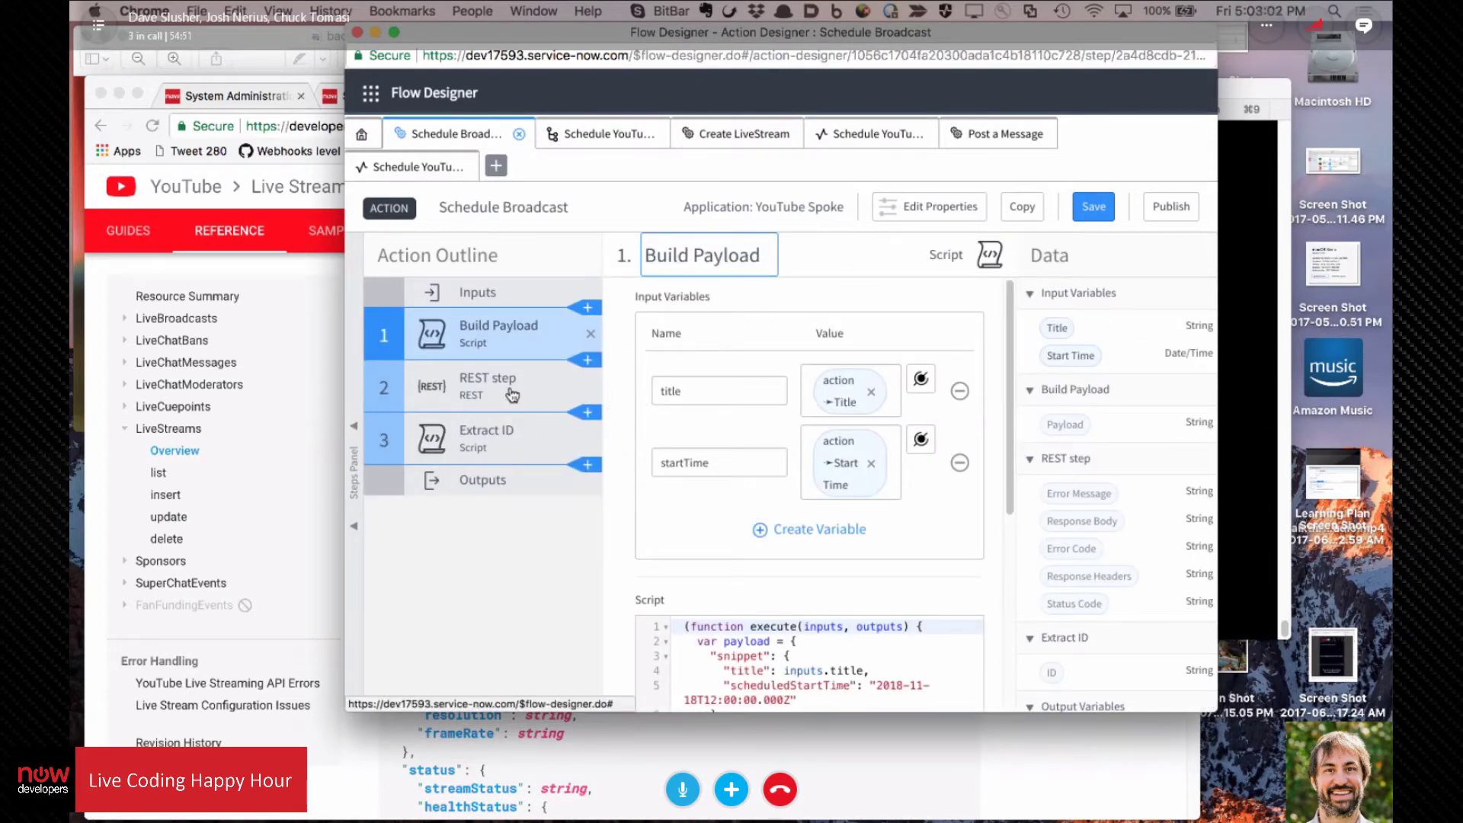
left_click(590, 413)
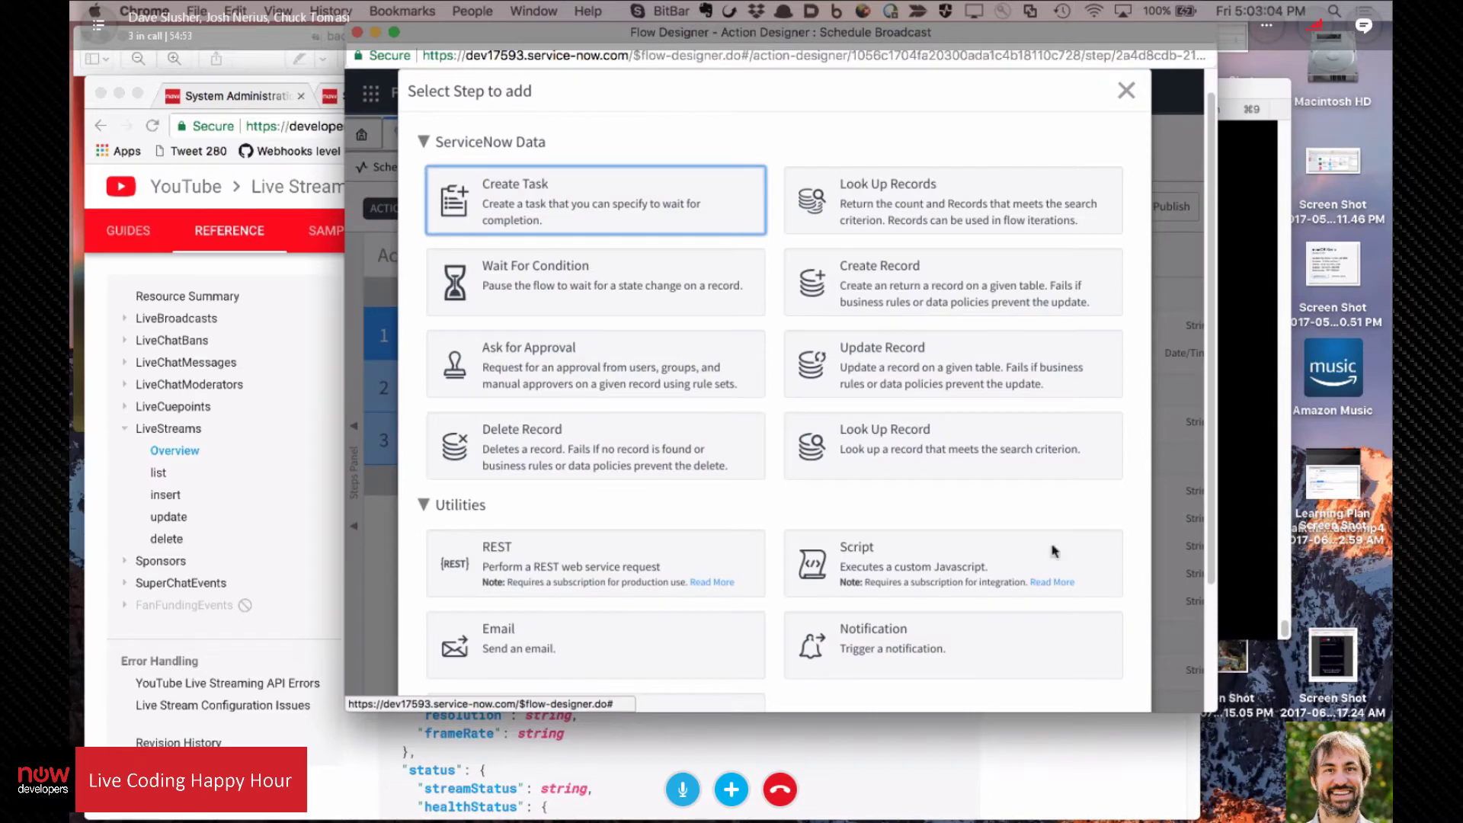
left_click(896, 564)
left_click_drag(838, 534, 640, 344)
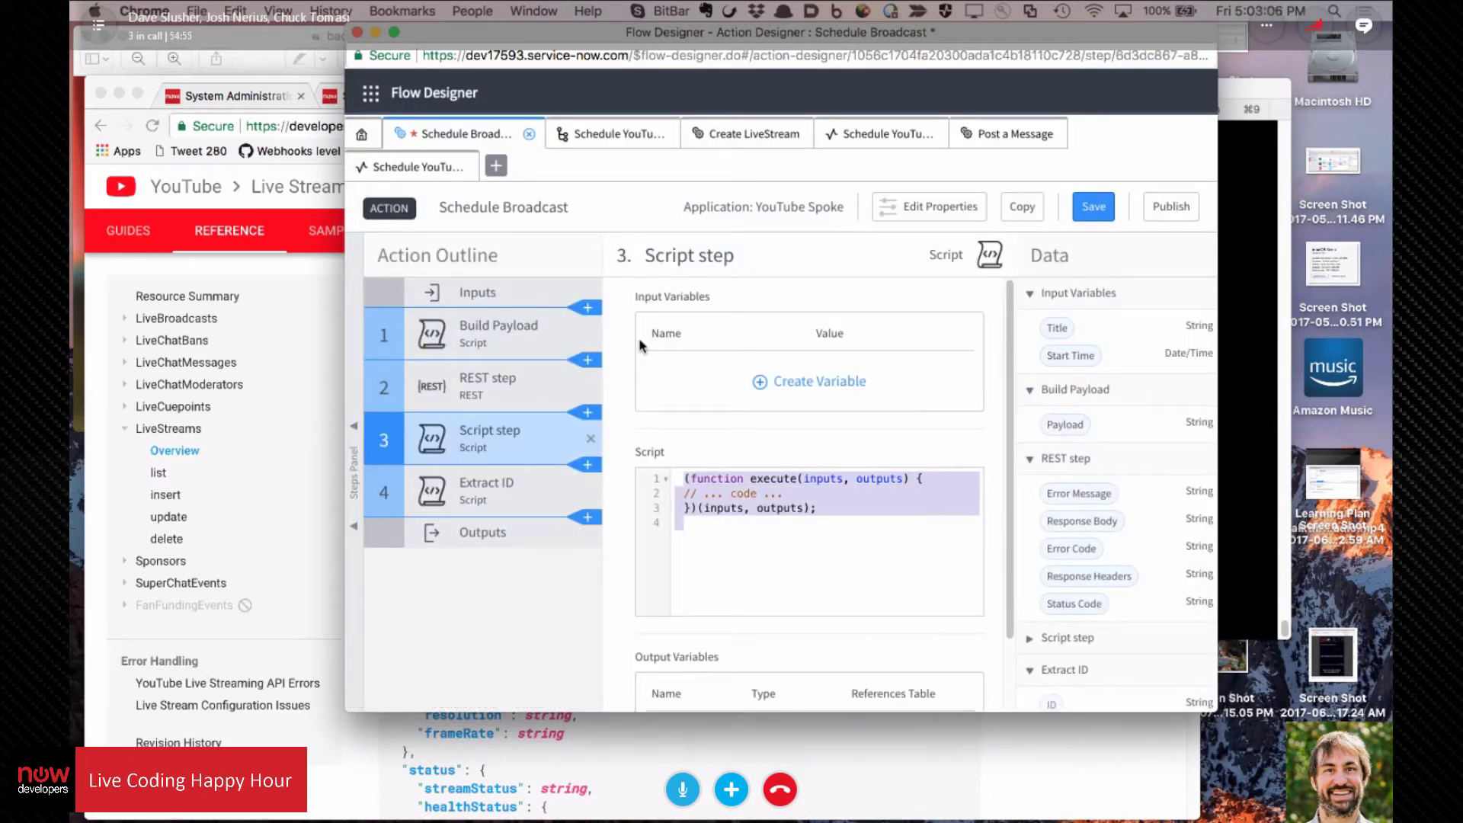
key("ctrl+v")
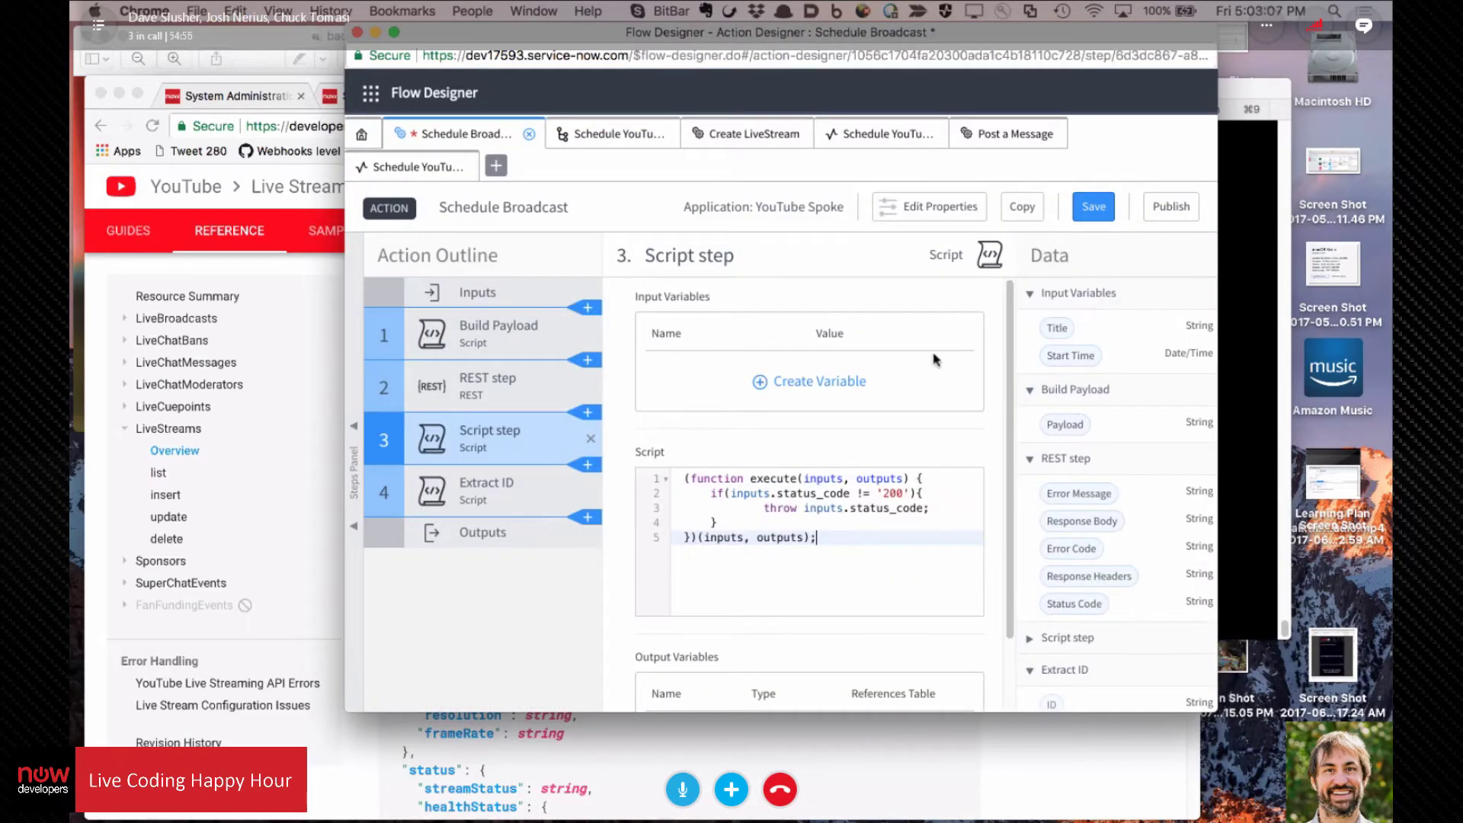
Step: Create an input variable status_code mapped to the REST step's Status Code in the new Script step, and save the Schedule Broadcast action
left_click(798, 386)
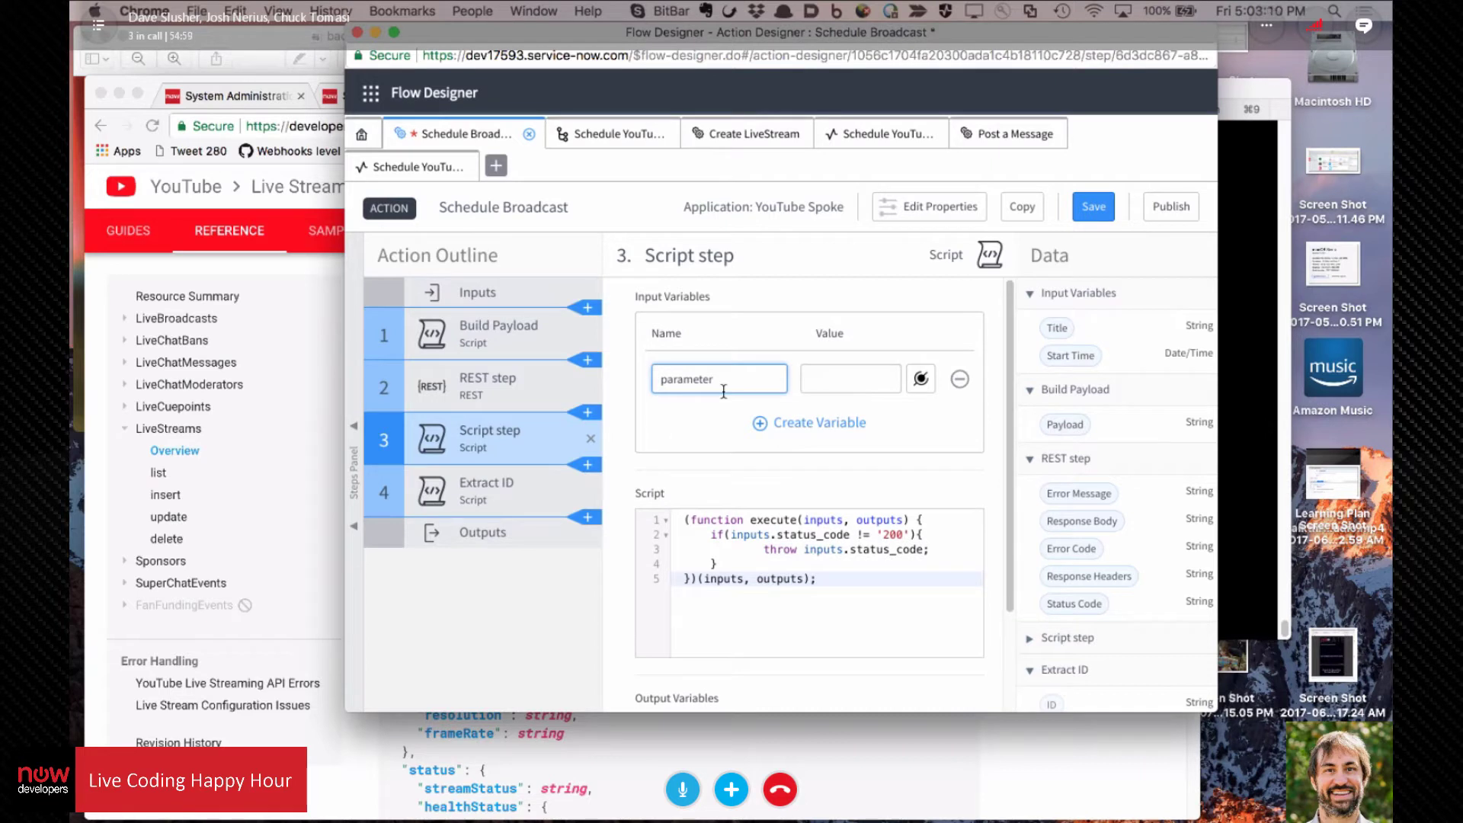
type("status_code")
left_click(921, 391)
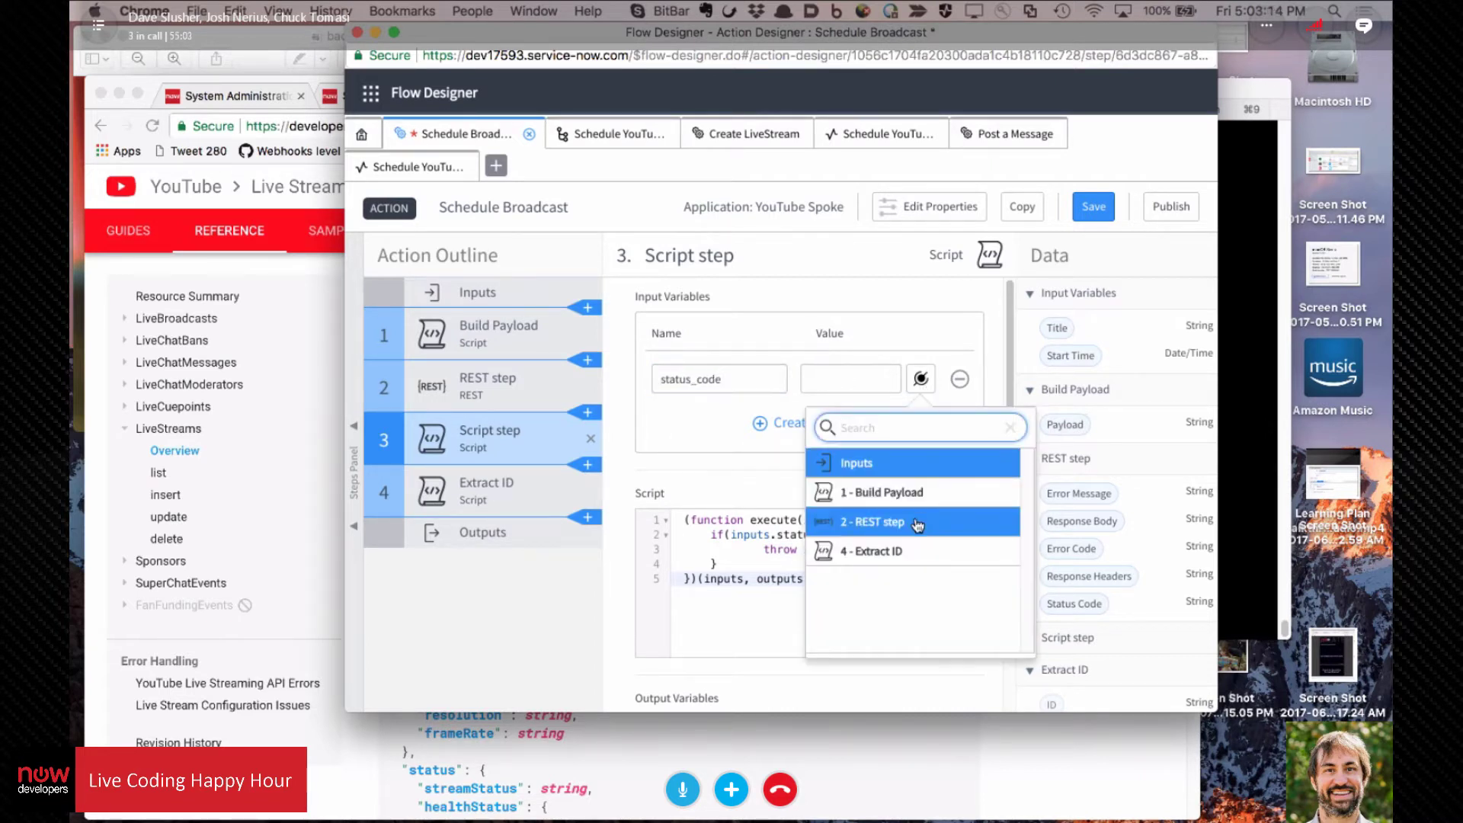
left_click(857, 523)
left_click(1059, 581)
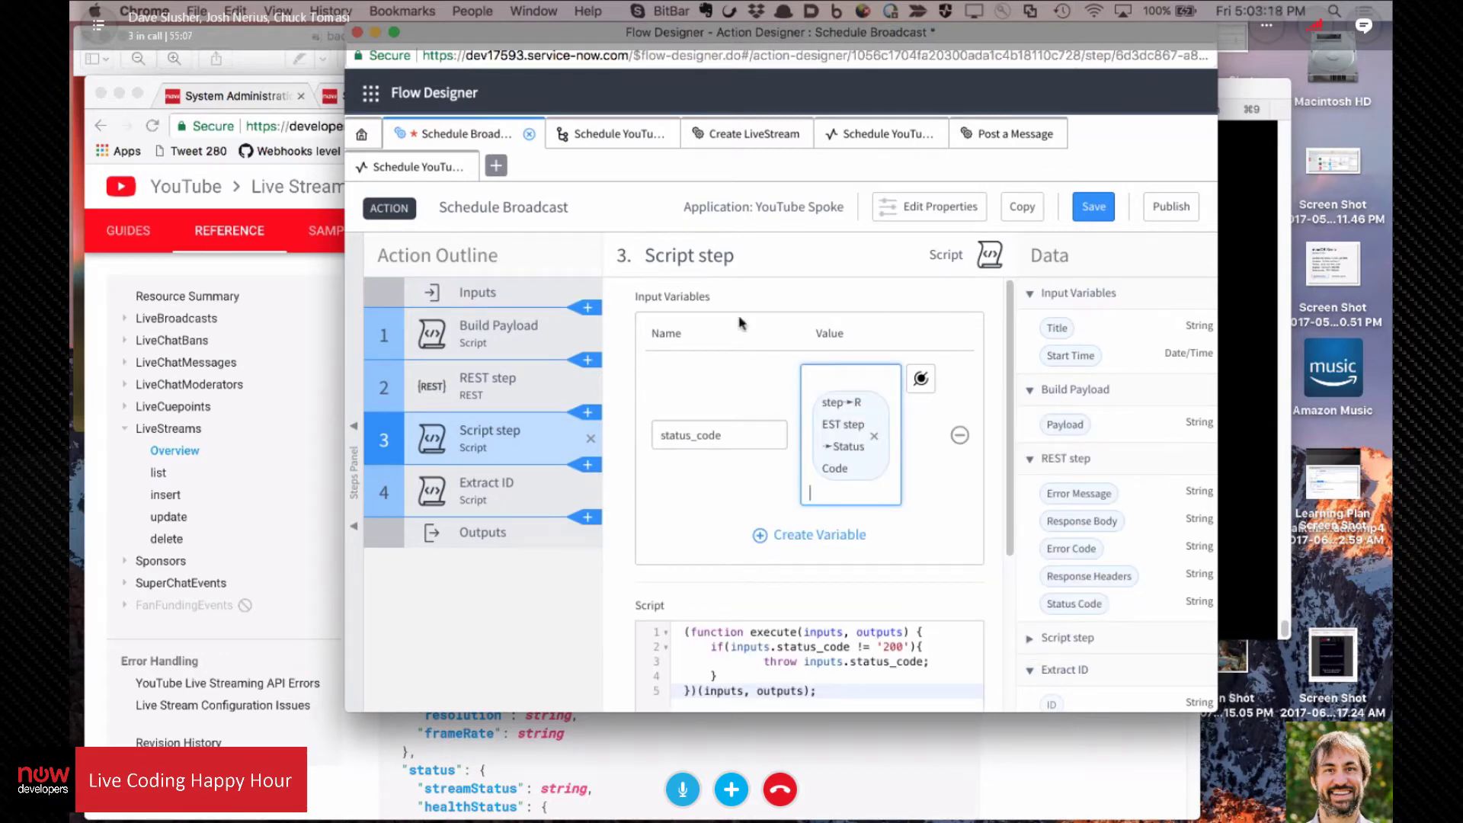
left_click(1095, 210)
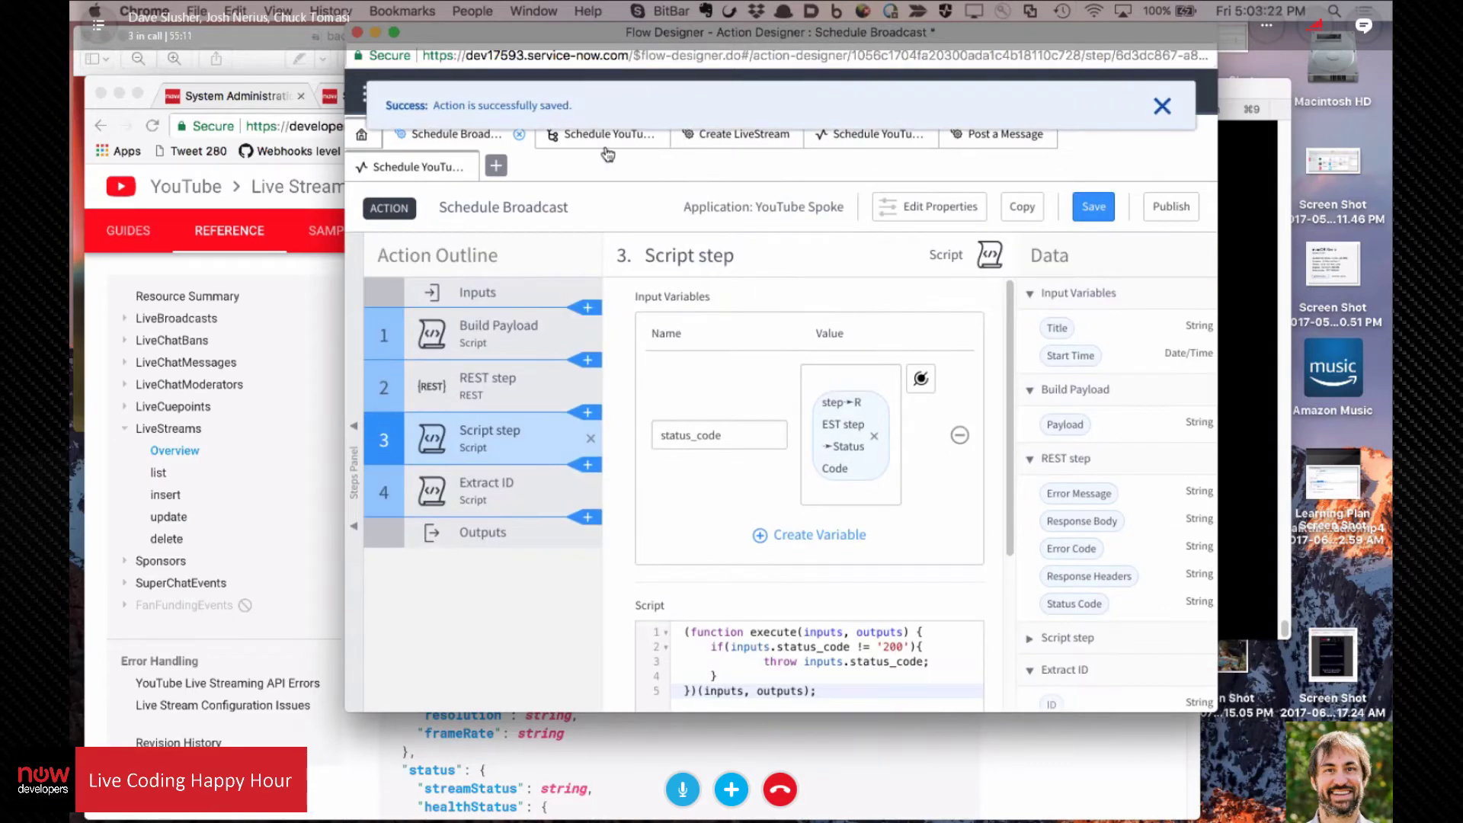
Step: Test the Schedule YouTube Broadcast flow again with the record LCHH for November 17 and open the new run's execution details
left_click(627, 142)
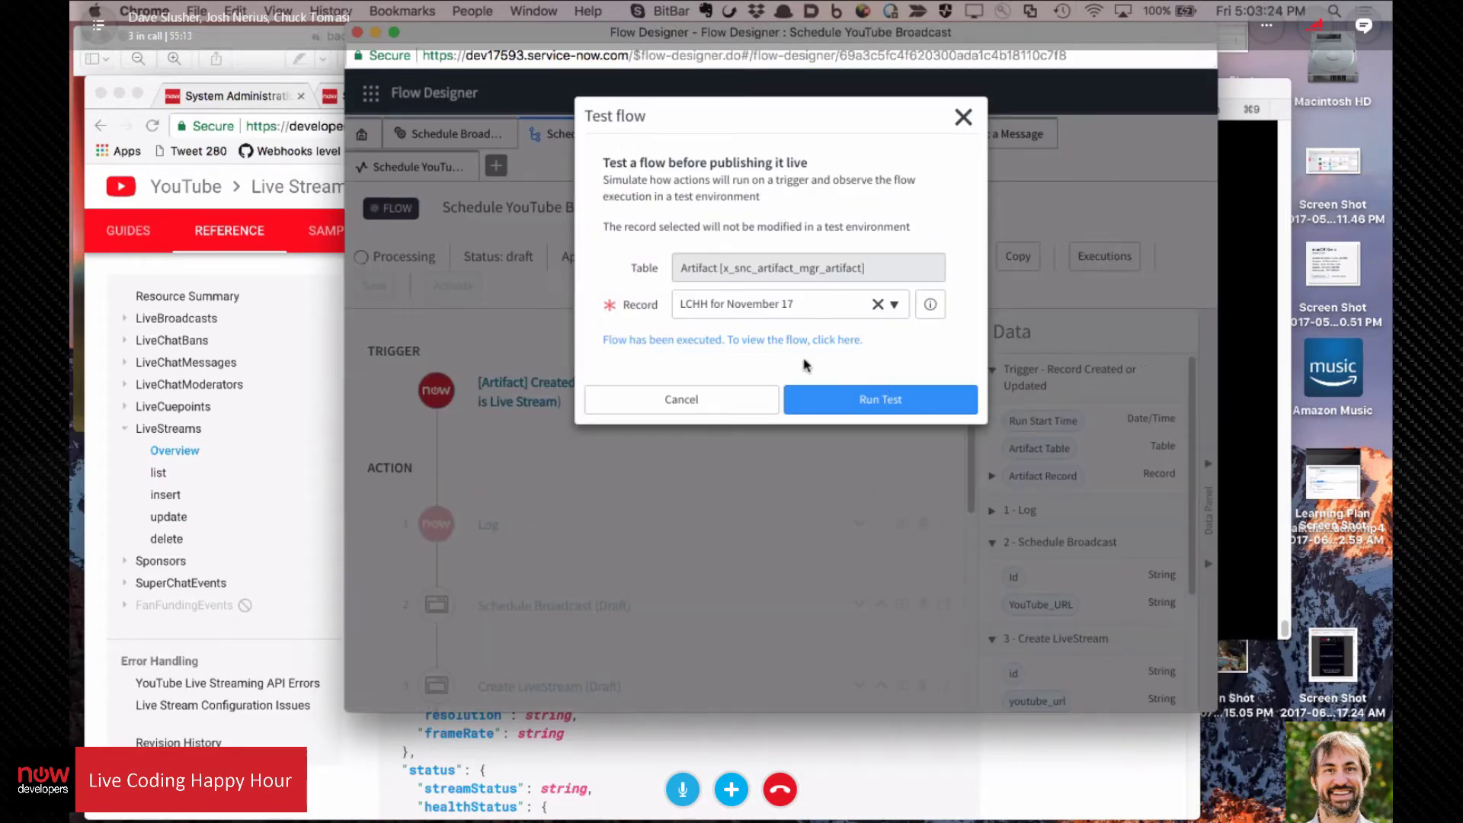
left_click(900, 410)
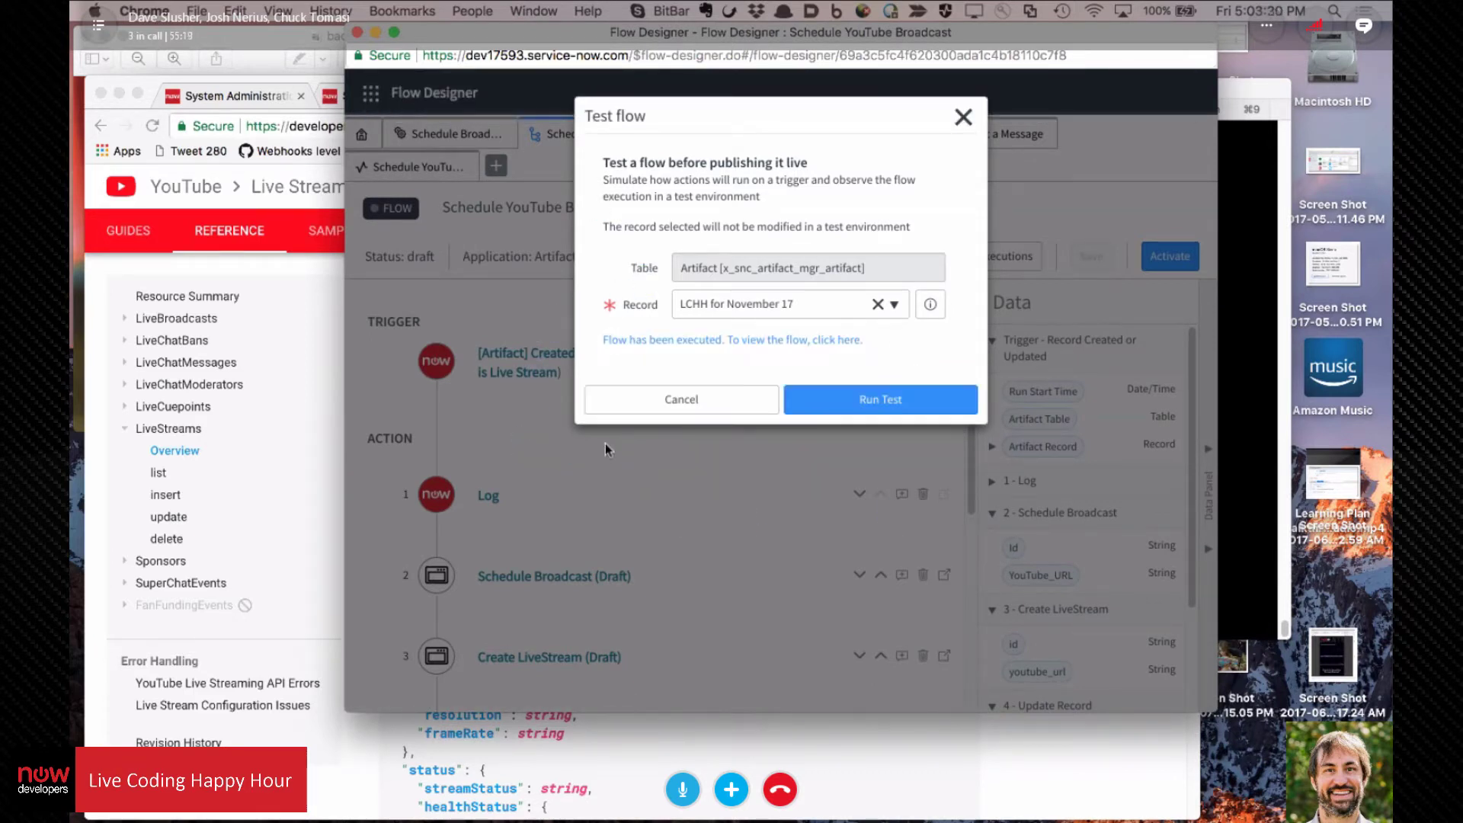
left_click(776, 339)
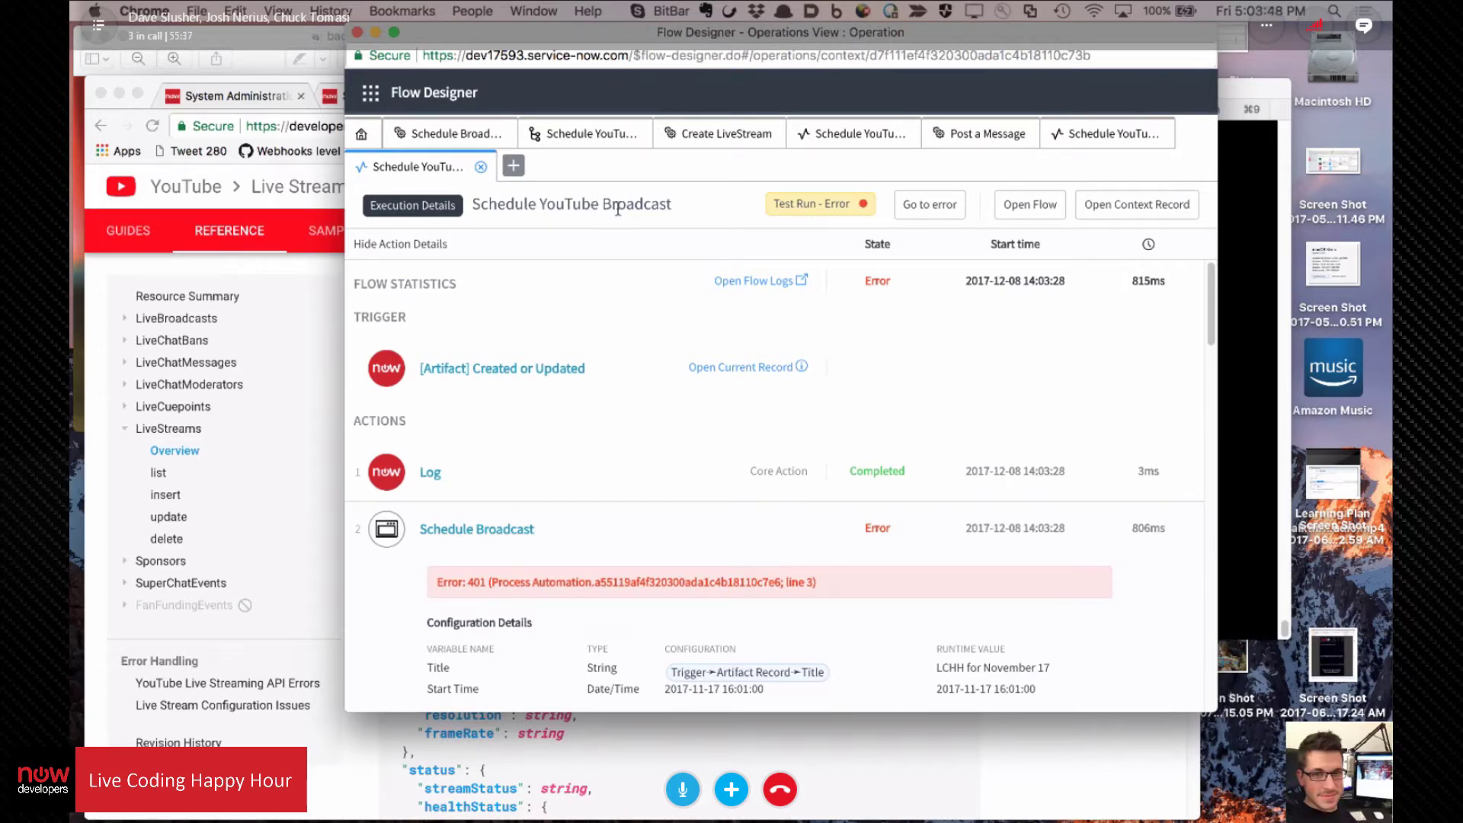
Step: Switch to the ServiceNow instance, find the Credentials list by filtering for credential, and open the YouTube API OAuth 2.0 credential record
left_click(301, 337)
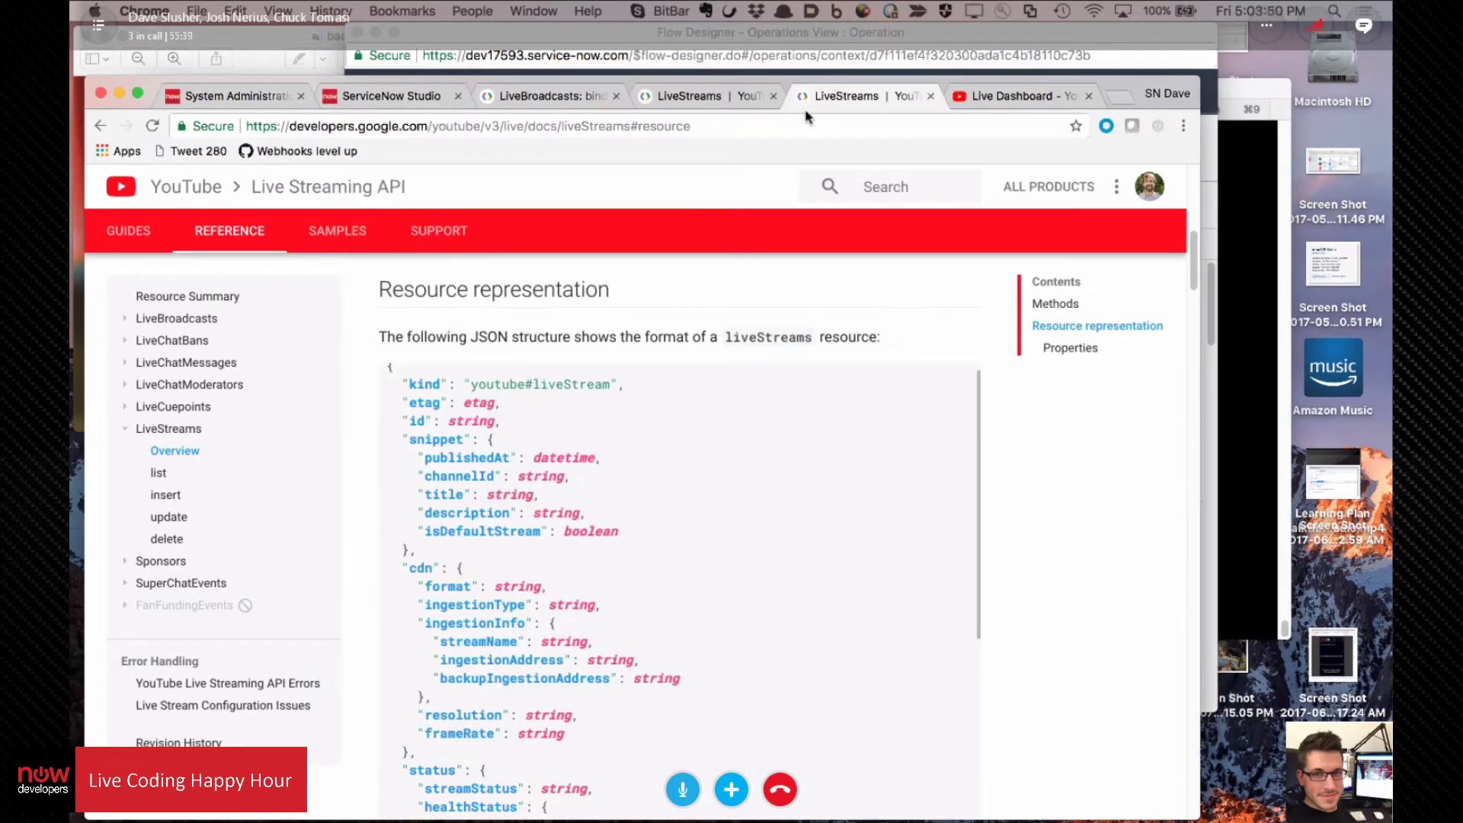
left_click(229, 96)
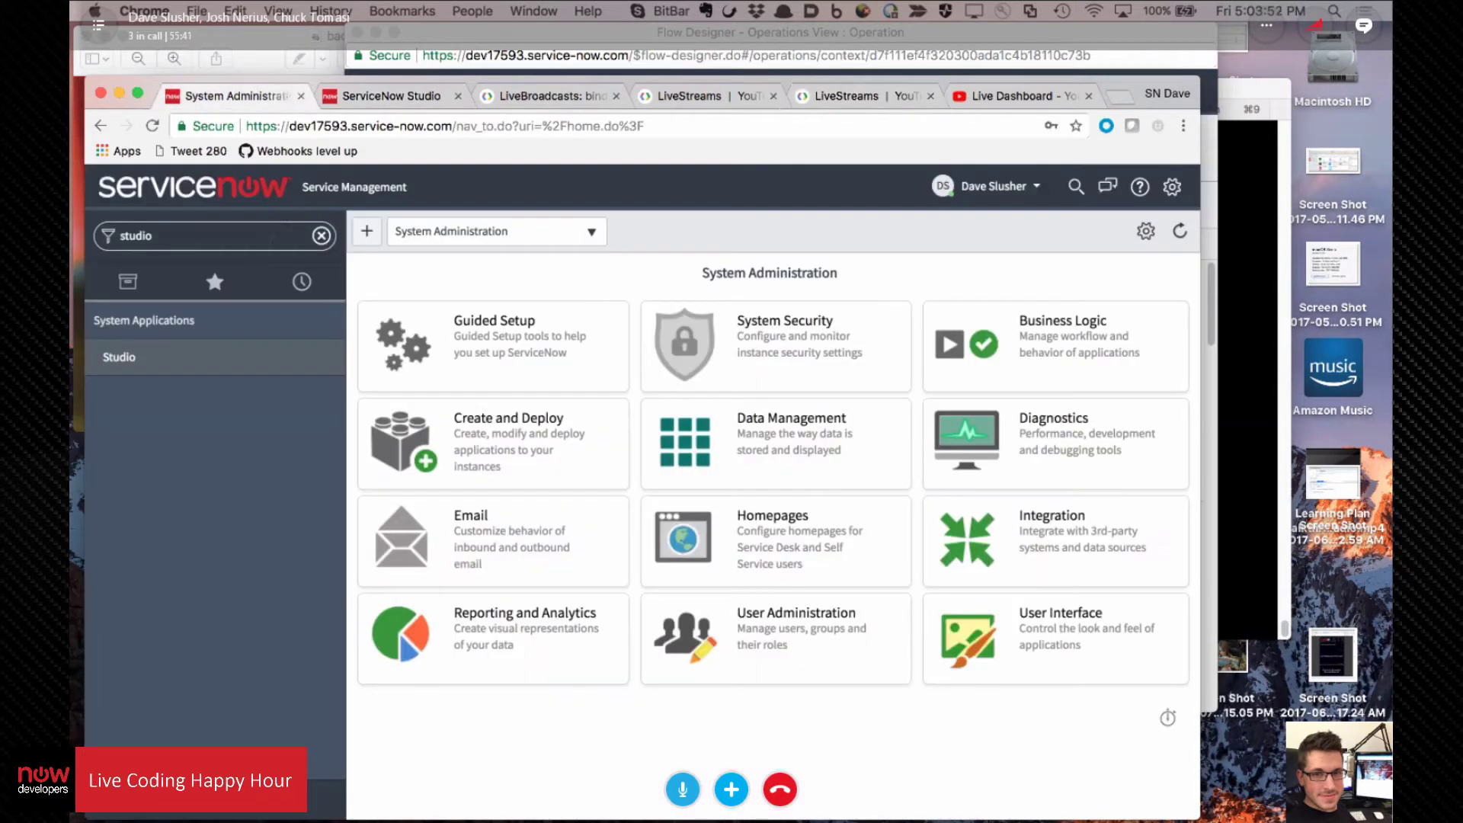
double_click(252, 238)
type("credential")
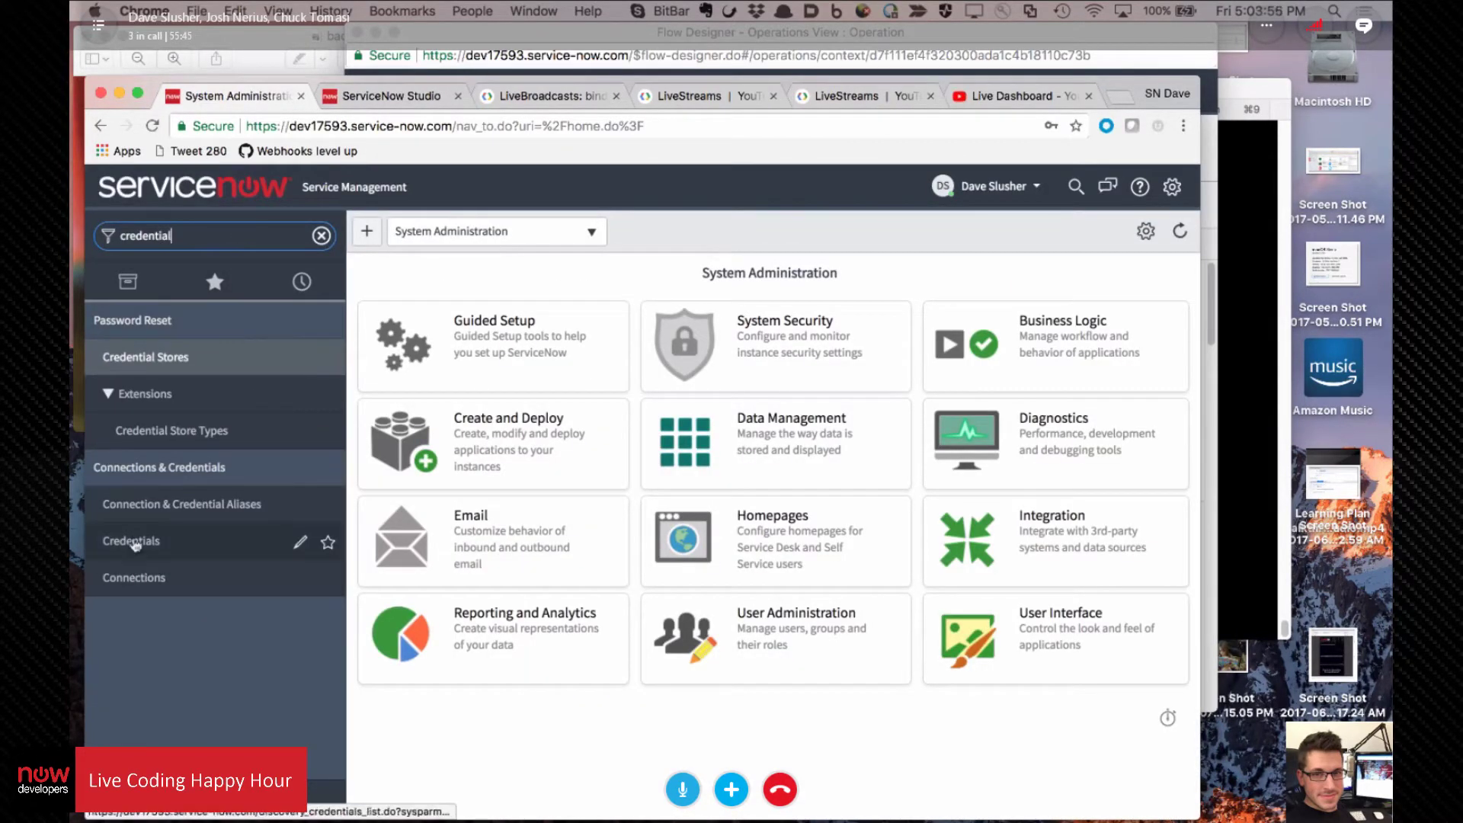
left_click(134, 541)
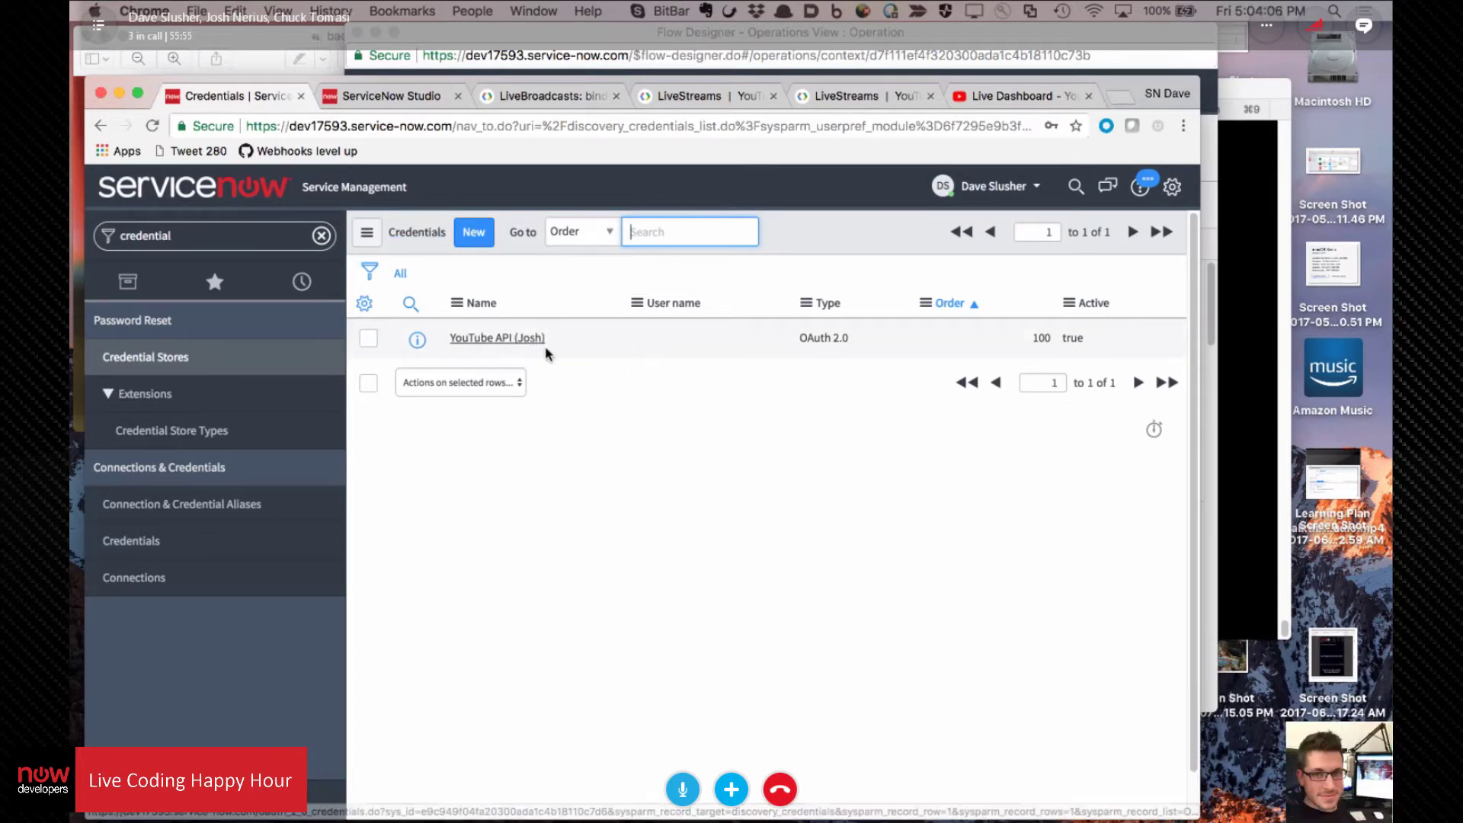
left_click(508, 343)
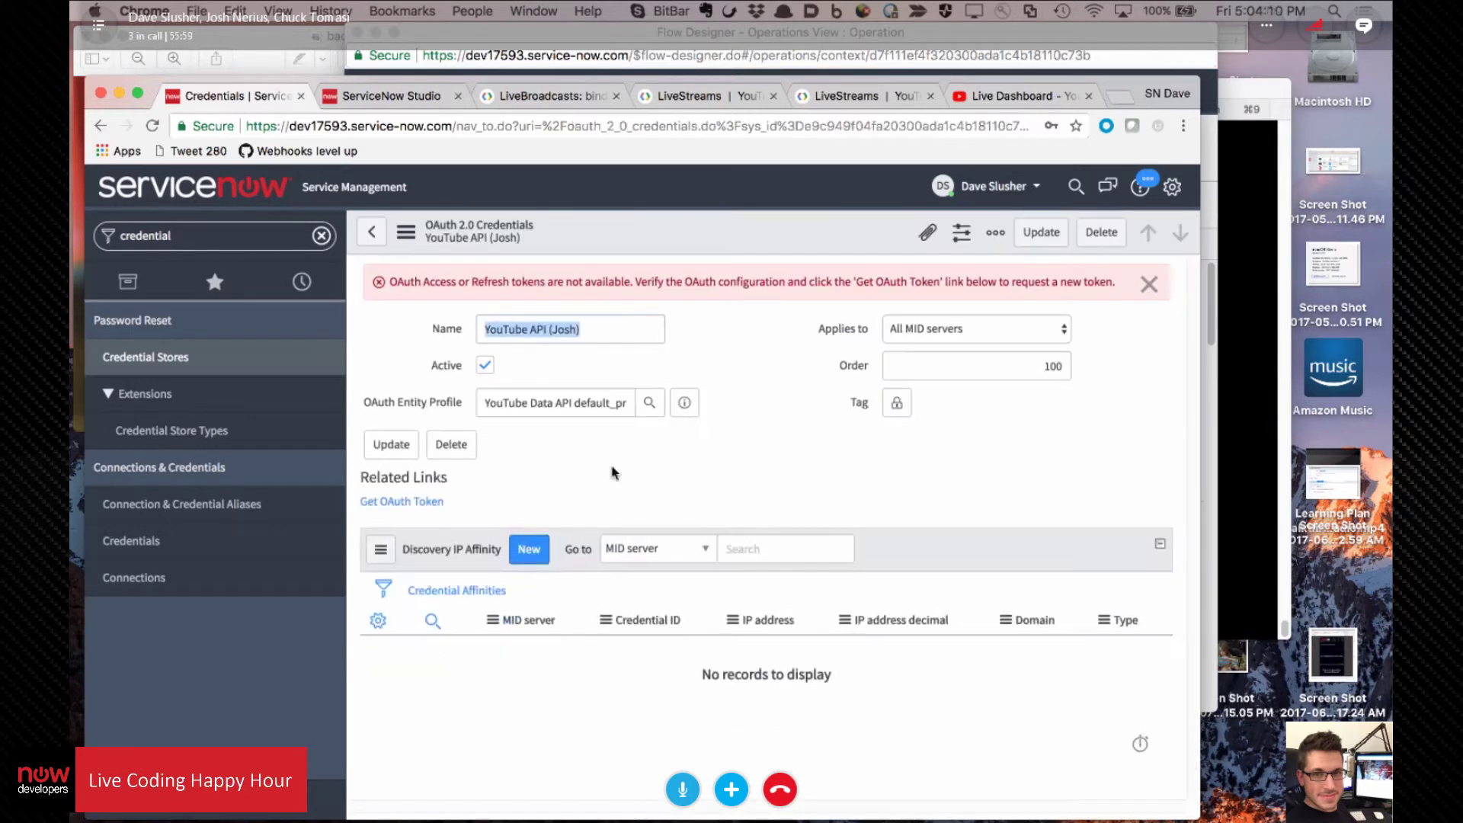
Step: Request a new OAuth token for the YouTube API credential, authorizing service-now.com with the first listed Google account
left_click(401, 502)
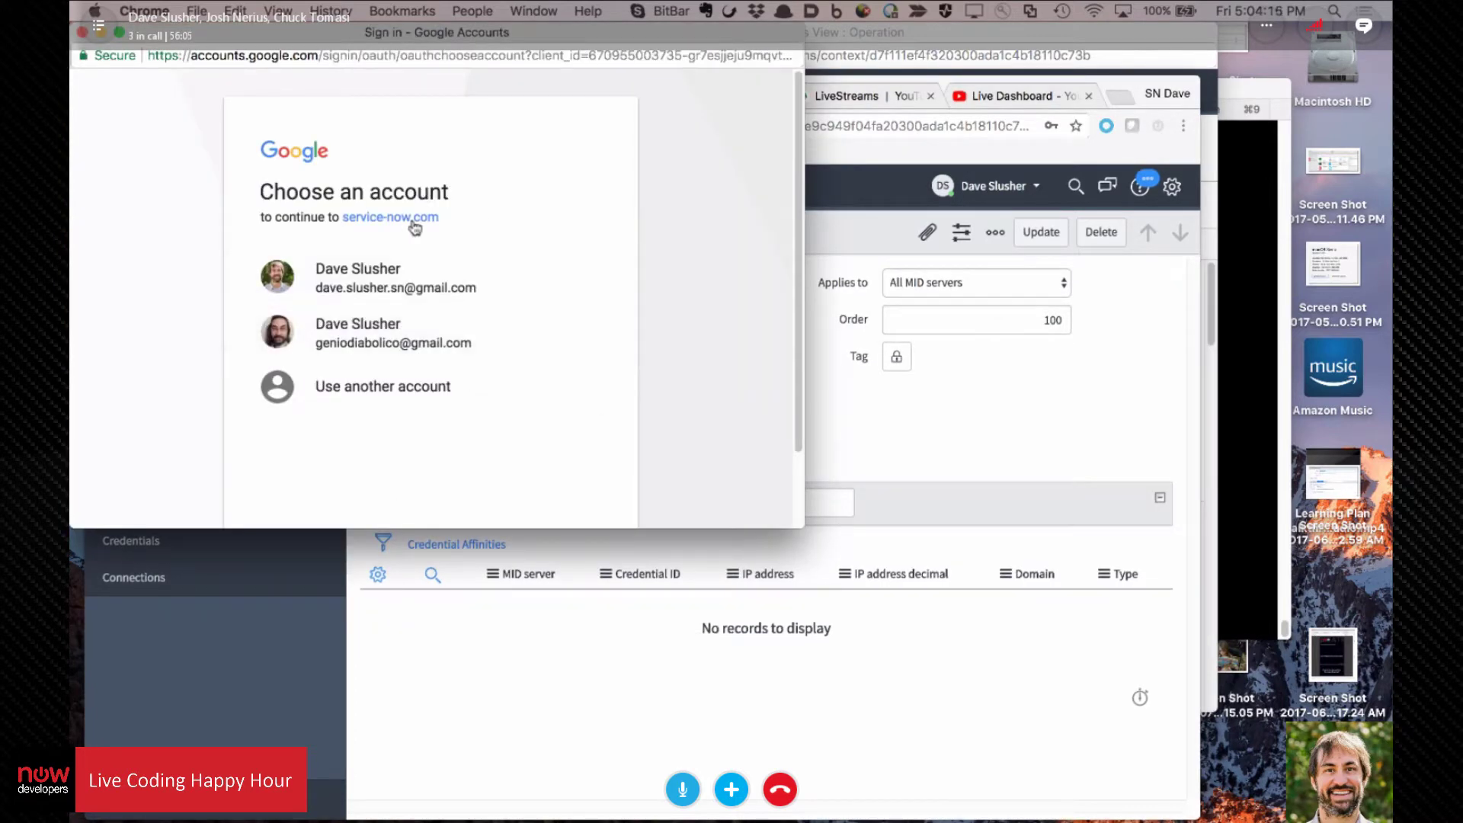
left_click(342, 287)
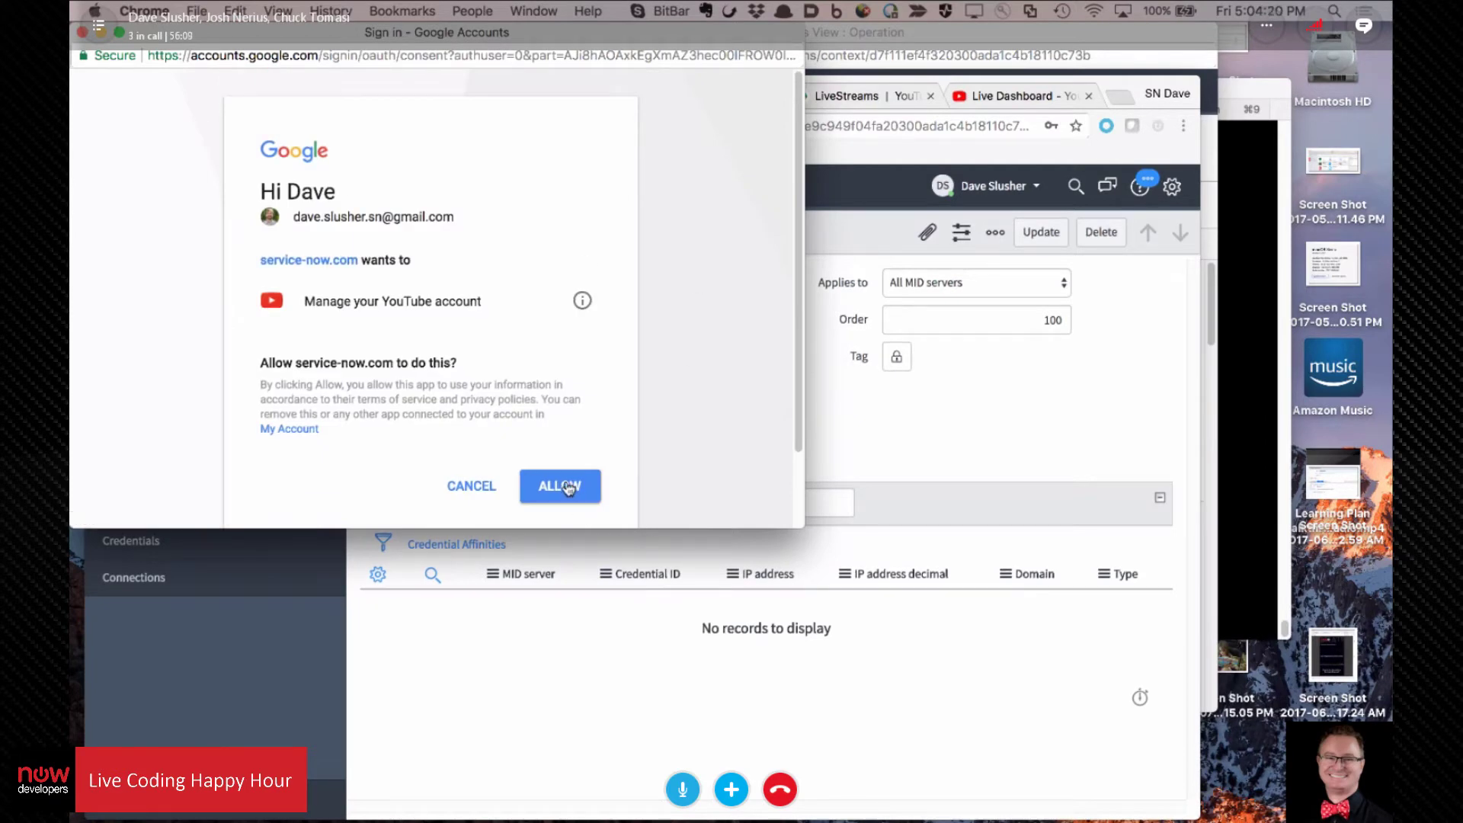
left_click(568, 488)
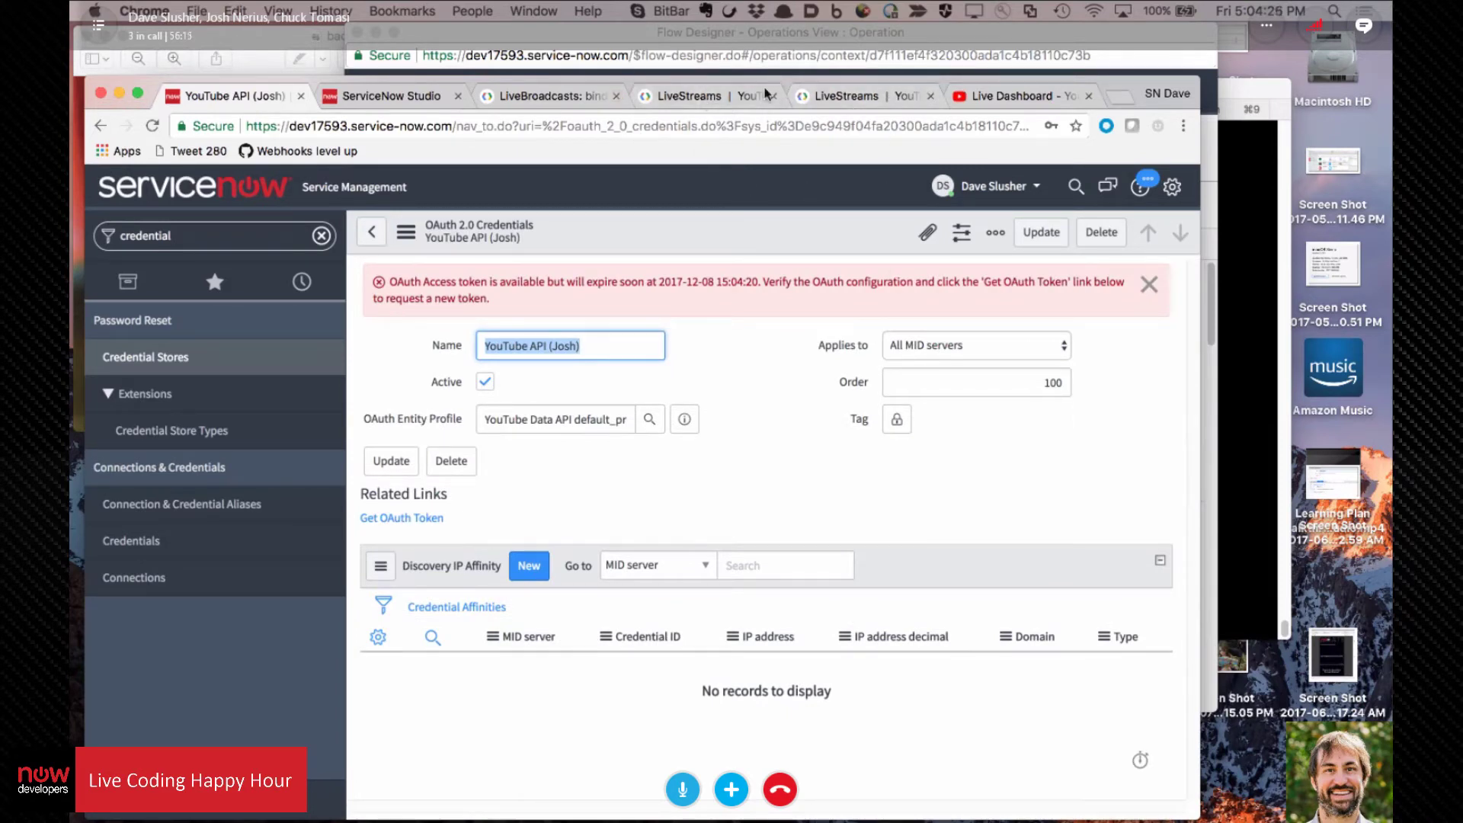
Step: Return to Flow Designer, rerun the Schedule YouTube Broadcast flow test with the record LCHH for November 17, and open its execution details
left_click(767, 42)
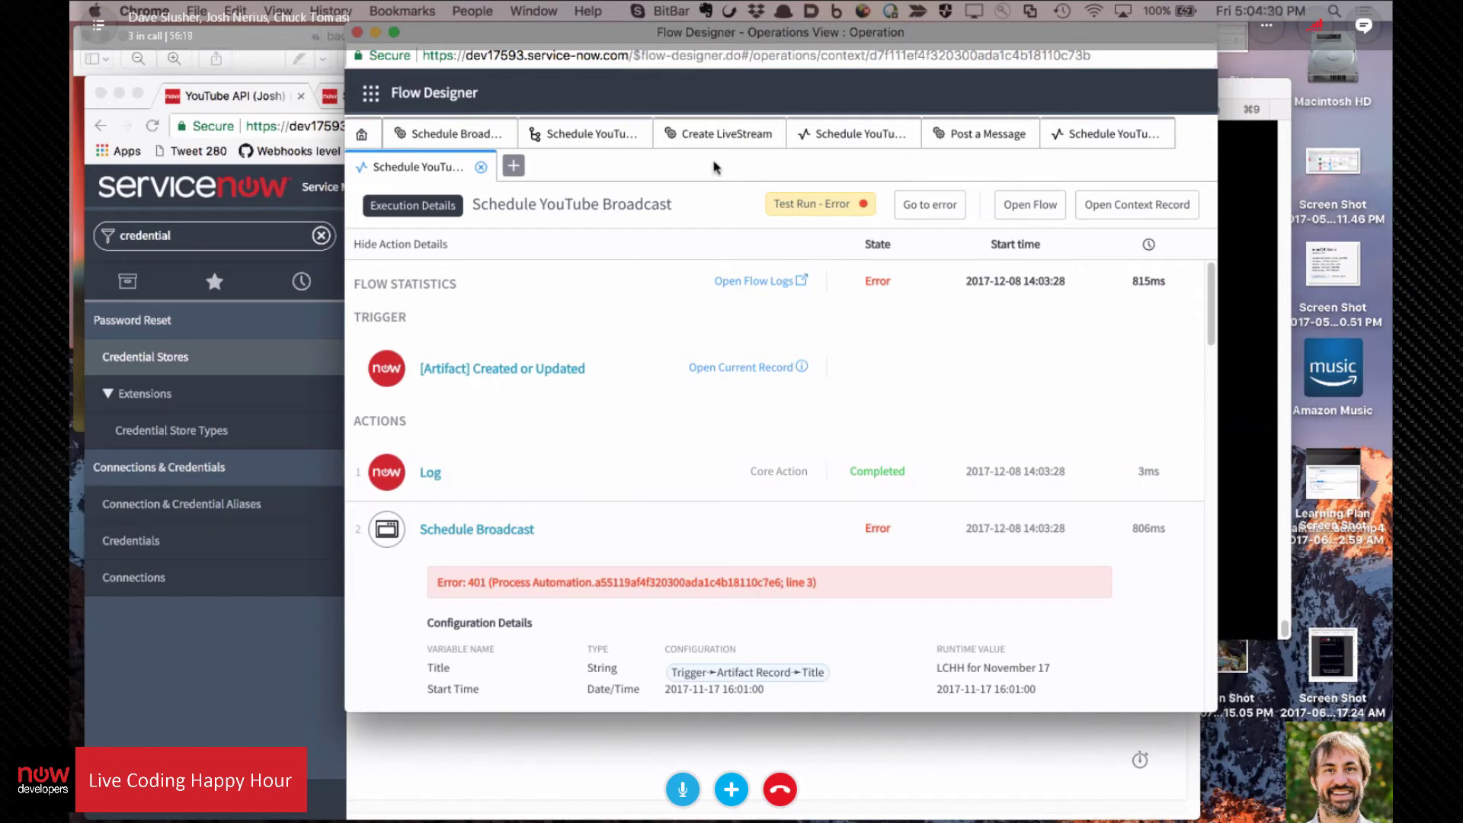
left_click(591, 139)
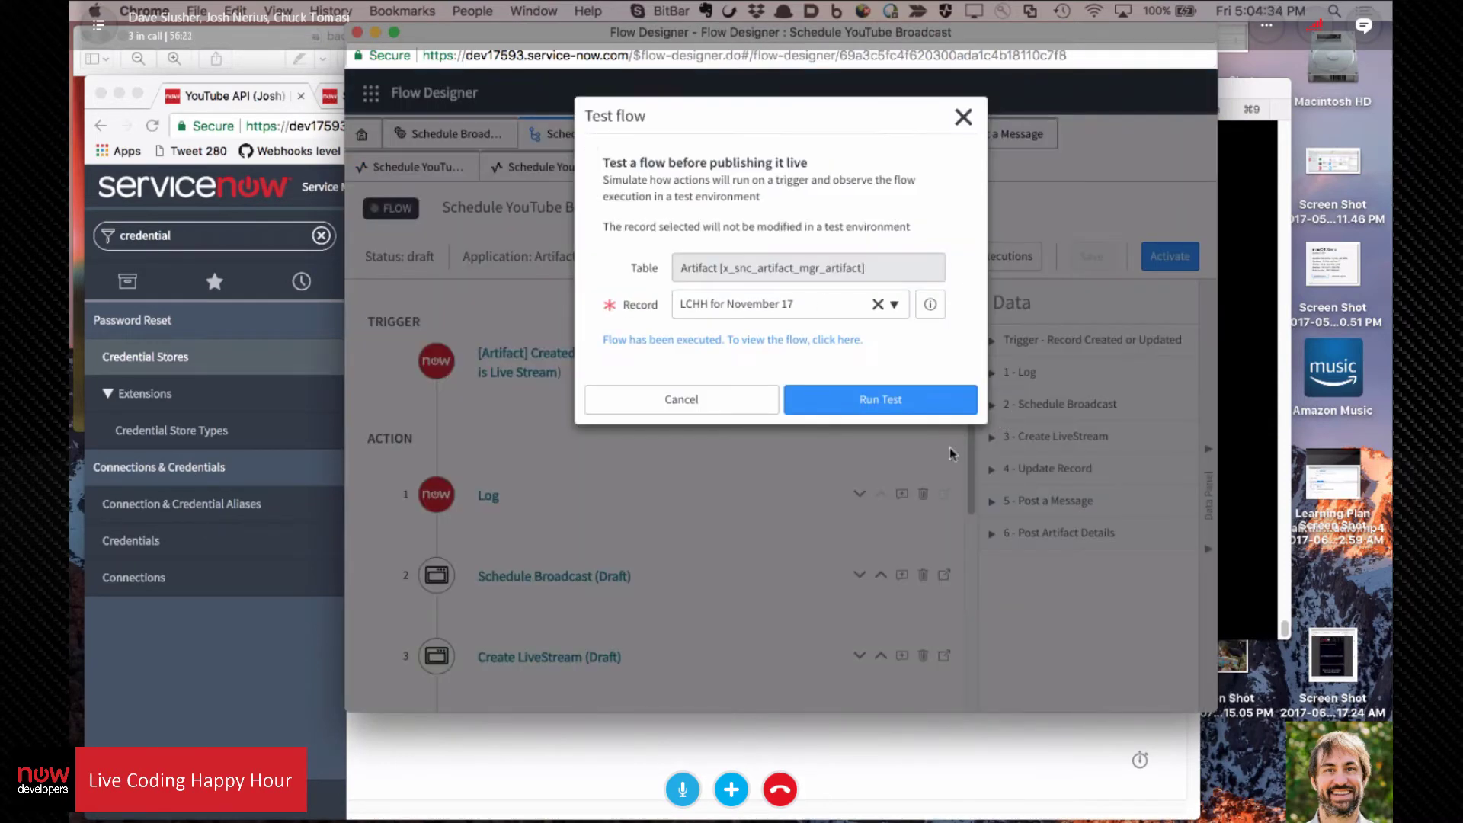
left_click(848, 401)
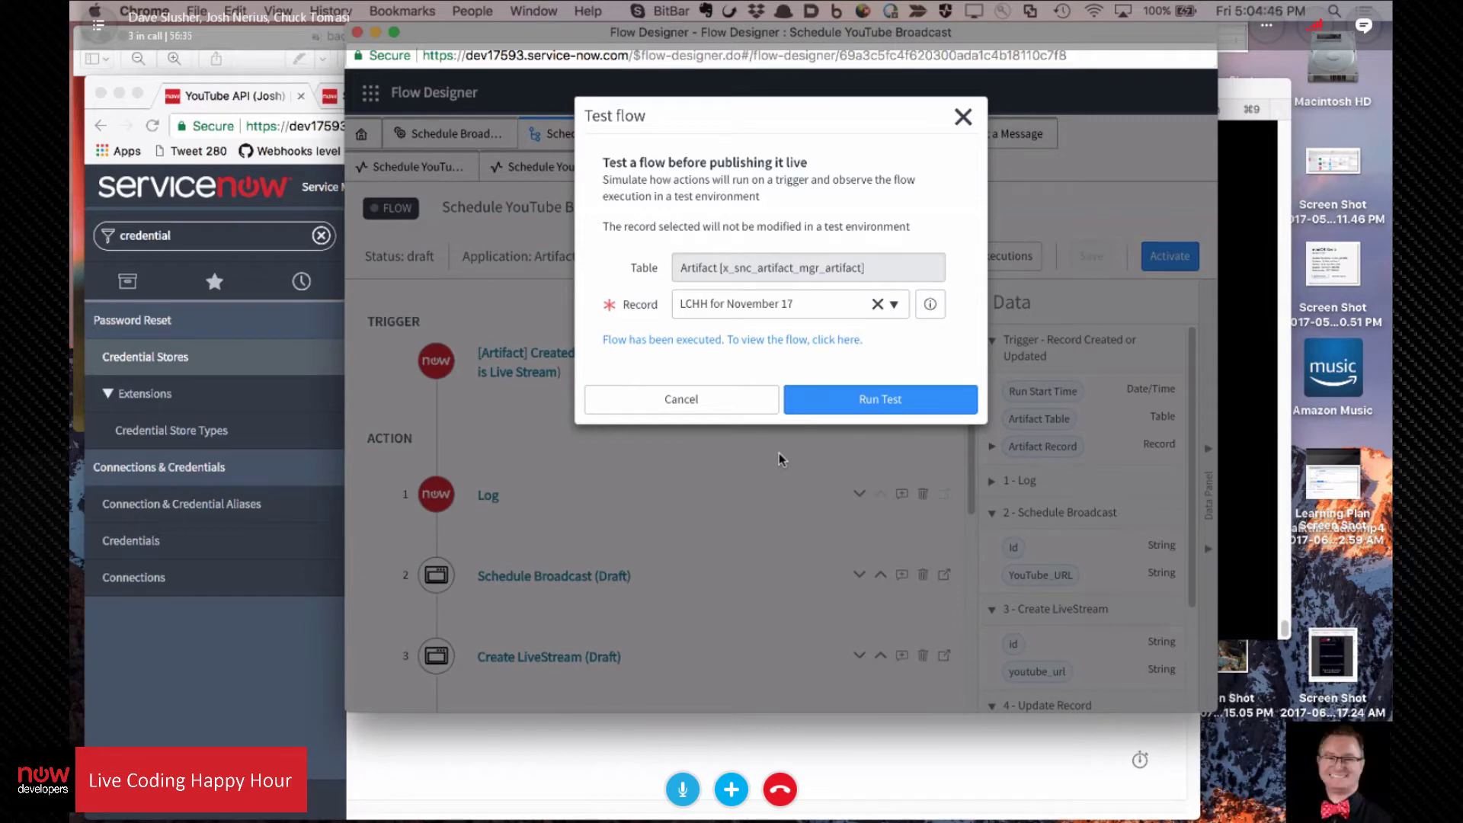
left_click(831, 340)
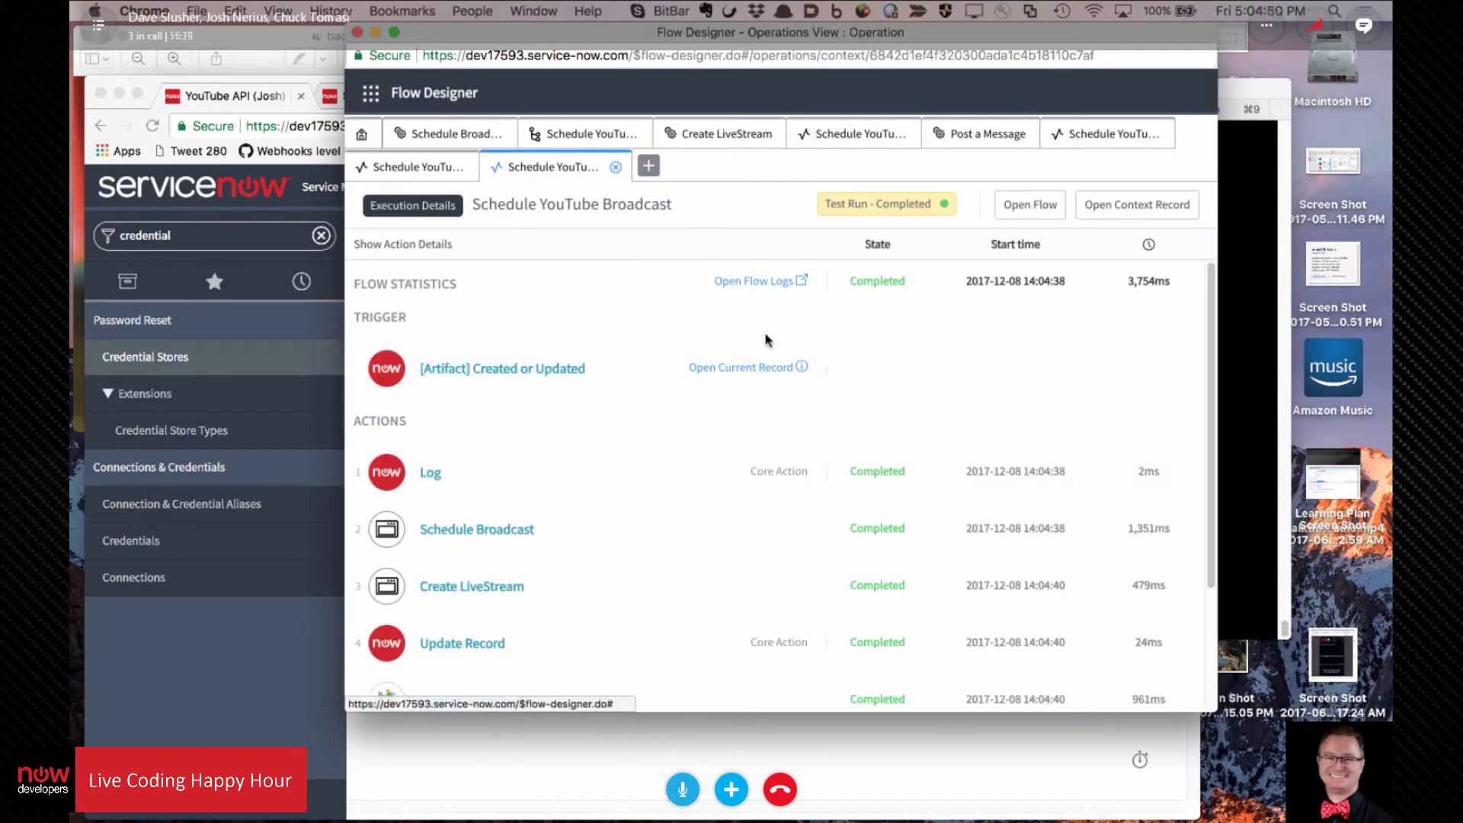
Step: Examine the configuration, output data and steps of the Create LiveStream and Schedule Broadcast actions in the test run
scroll(747, 395, "down", 3)
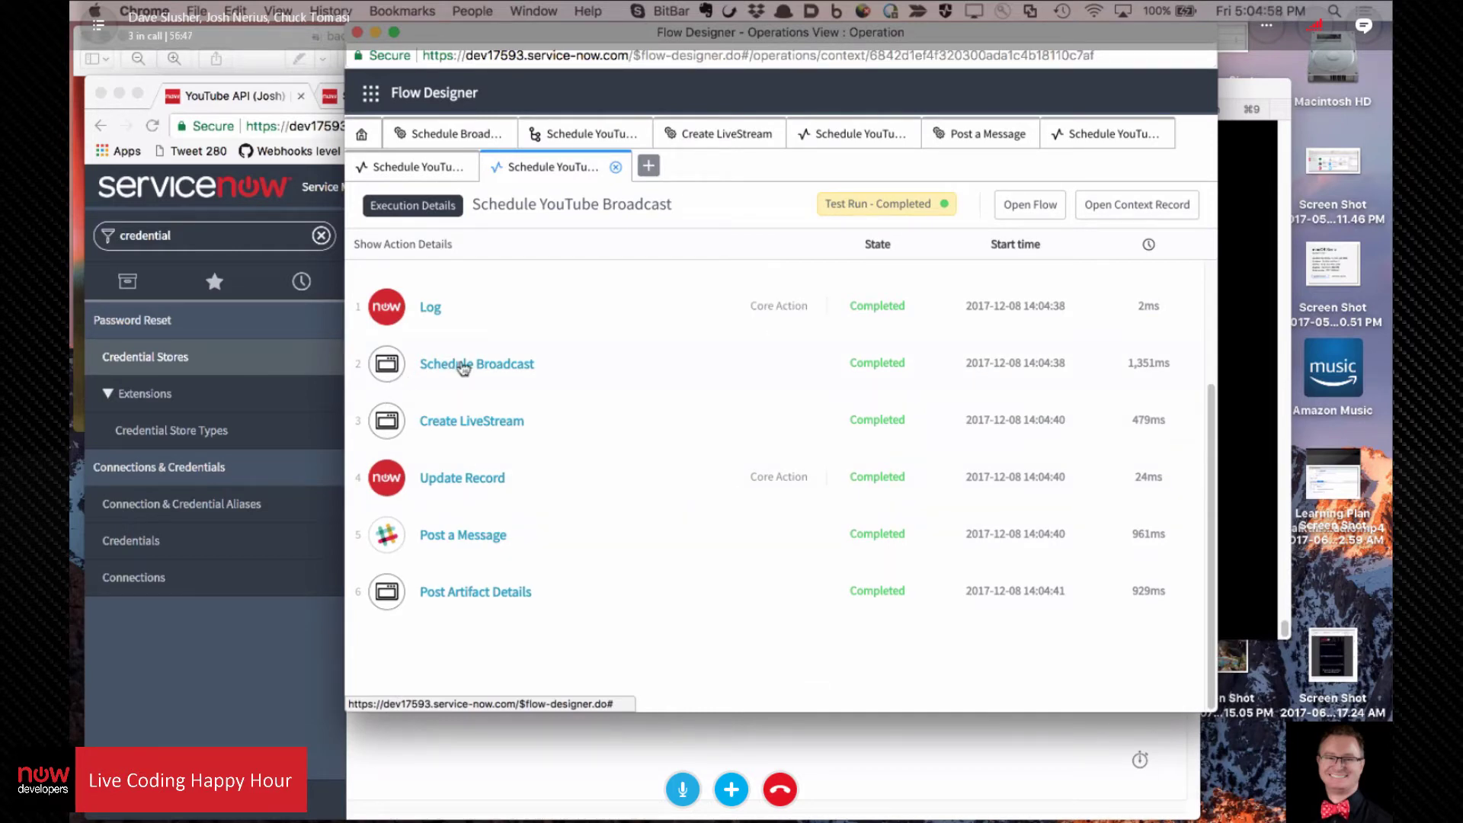
left_click(483, 420)
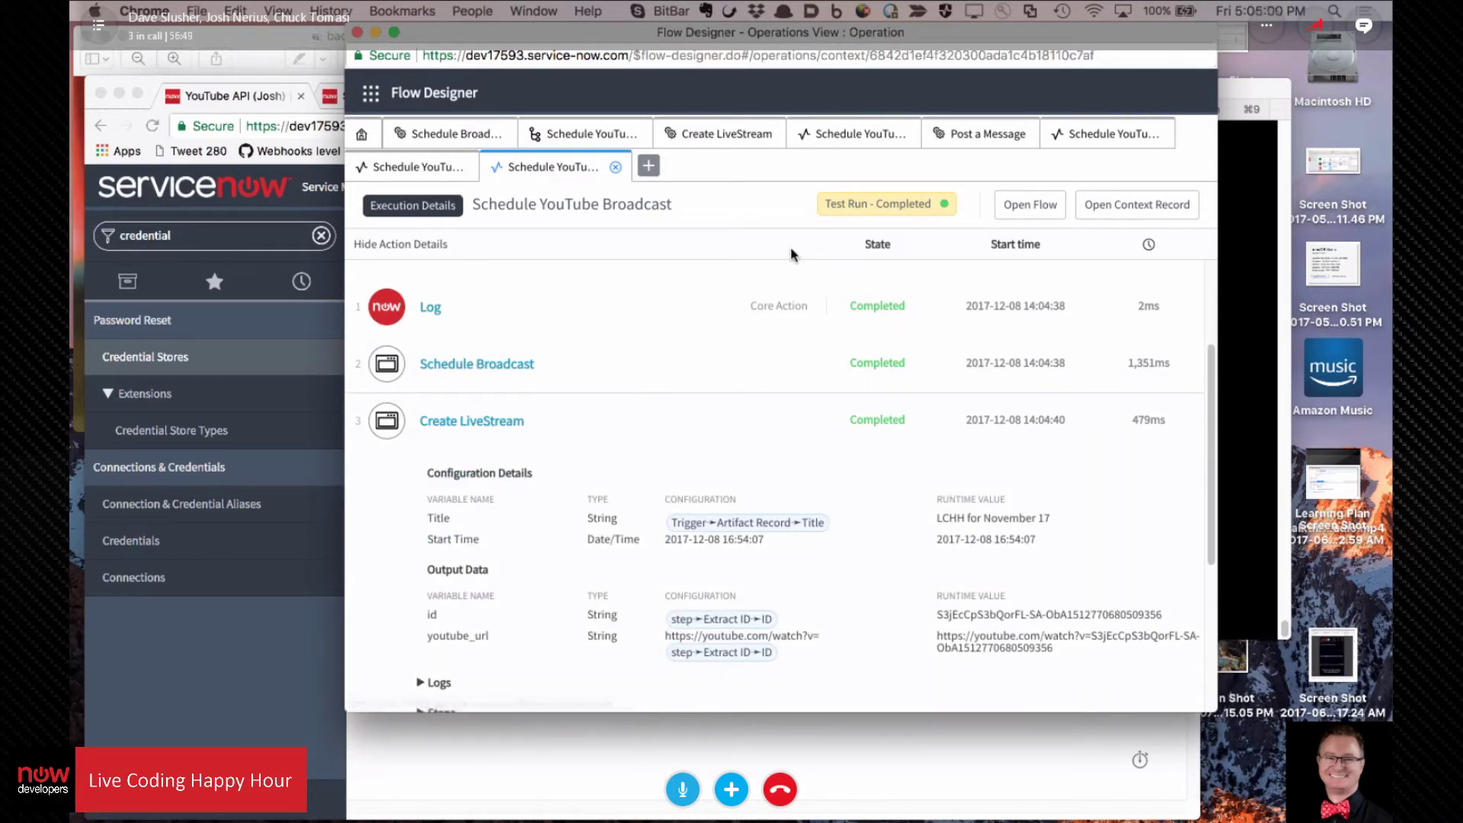
scroll(762, 327, "down", 5)
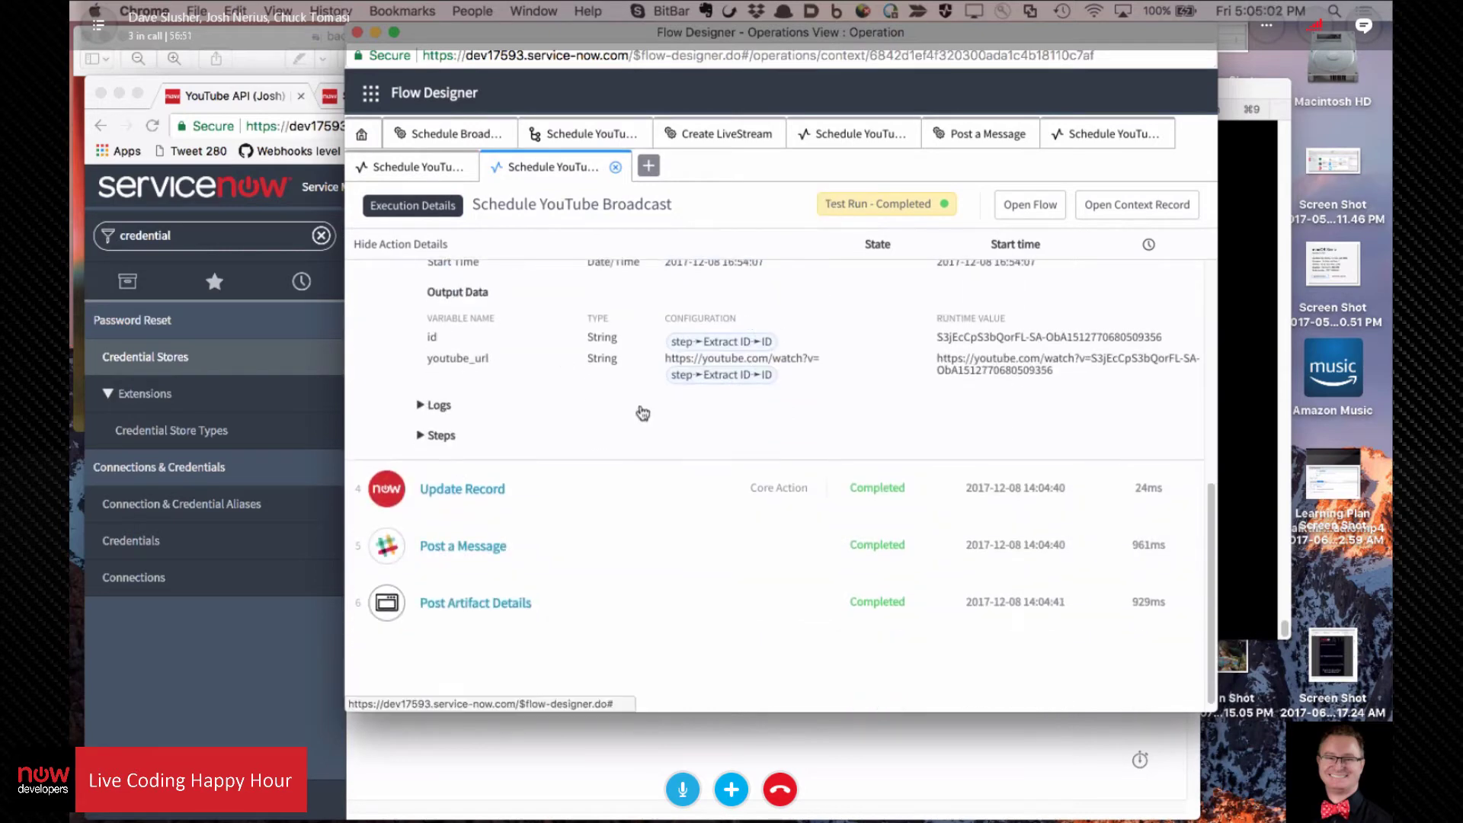
scroll(642, 413, "up", 3)
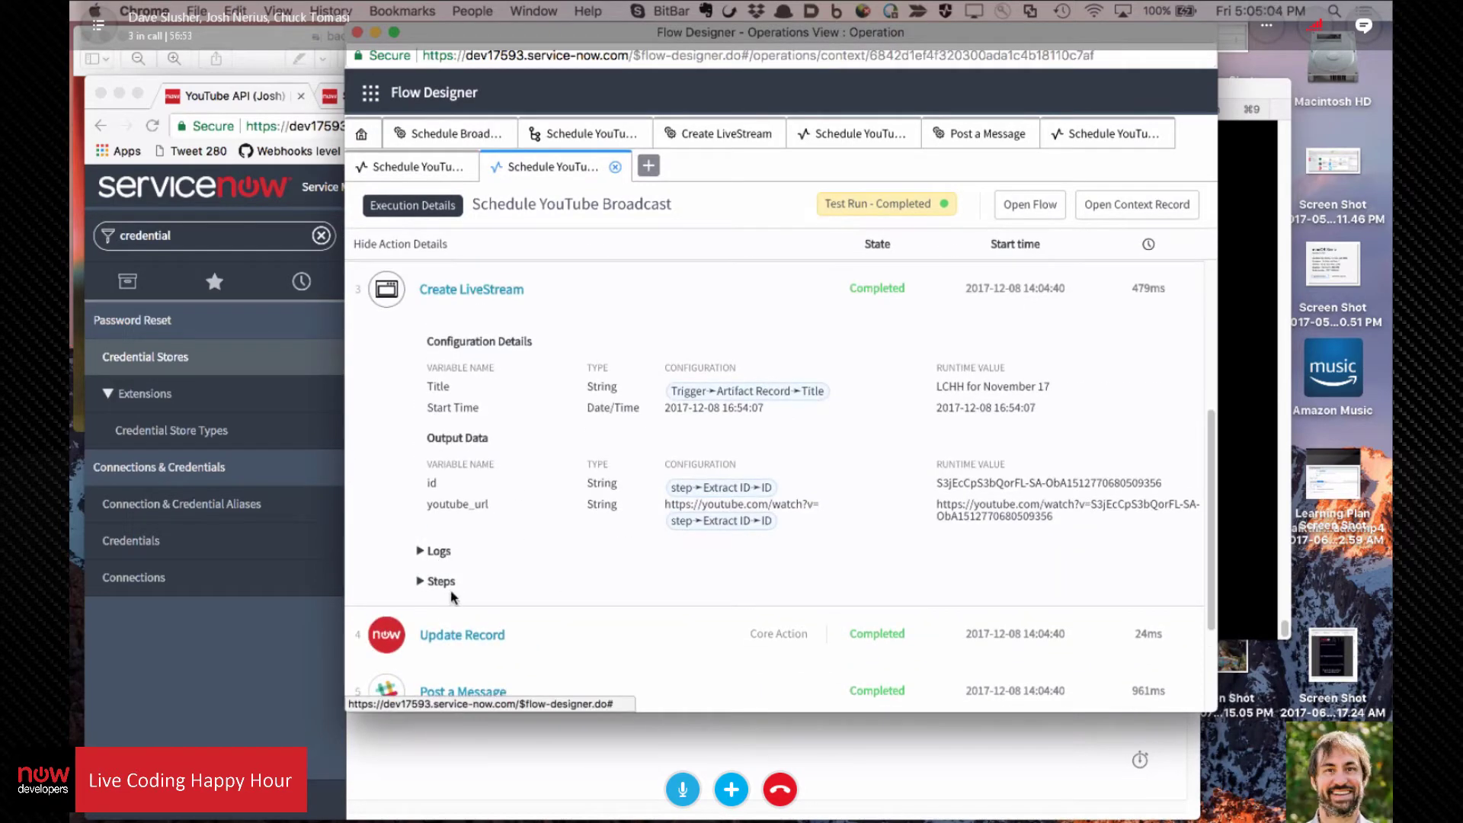
scroll(548, 469, "down", 1)
left_click(440, 542)
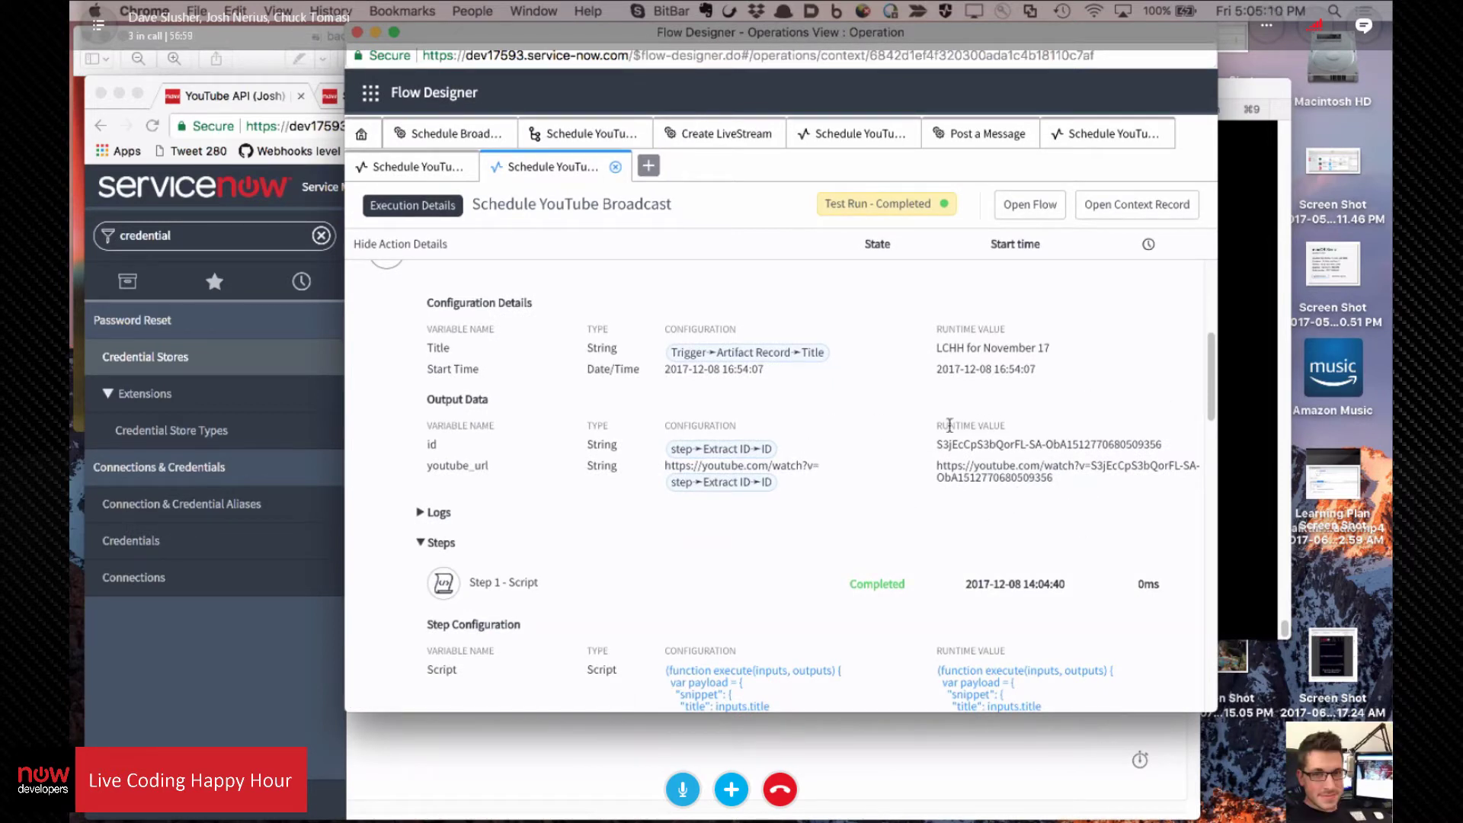
scroll(742, 508, "up", 3)
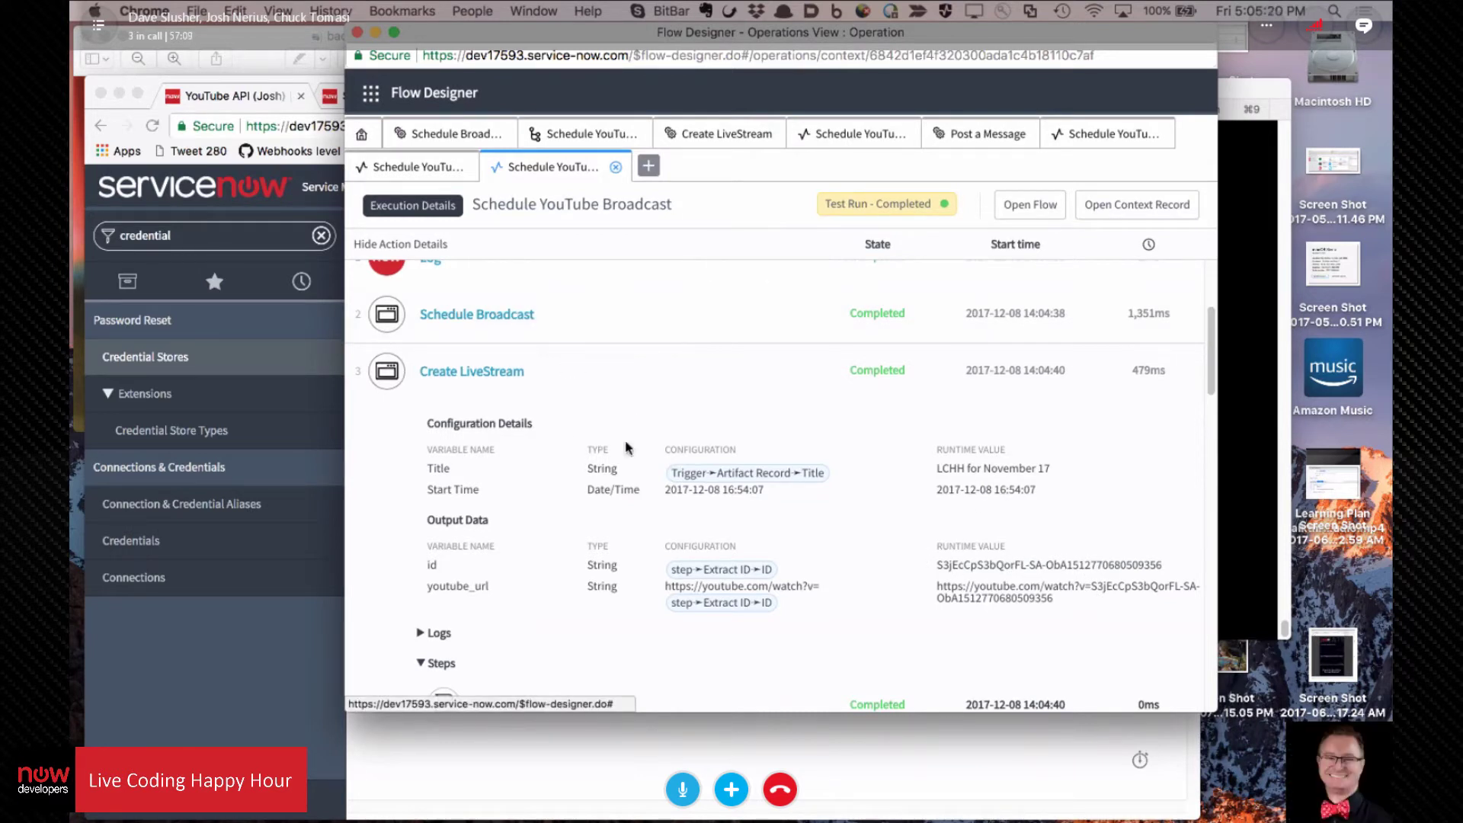
left_click(561, 321)
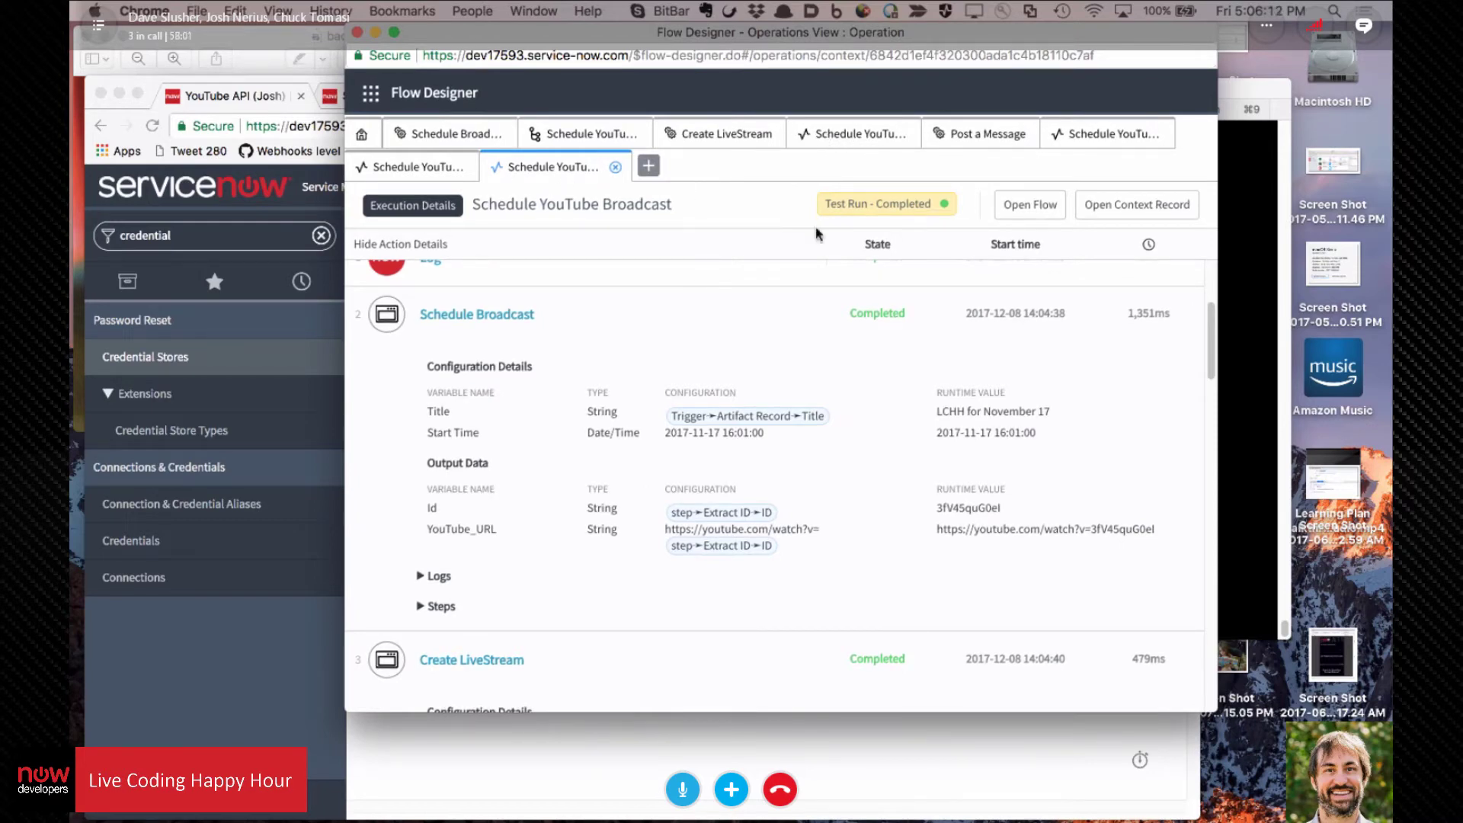
Step: Delete the youtube_url output variable from the Create LiveStream action
left_click(695, 135)
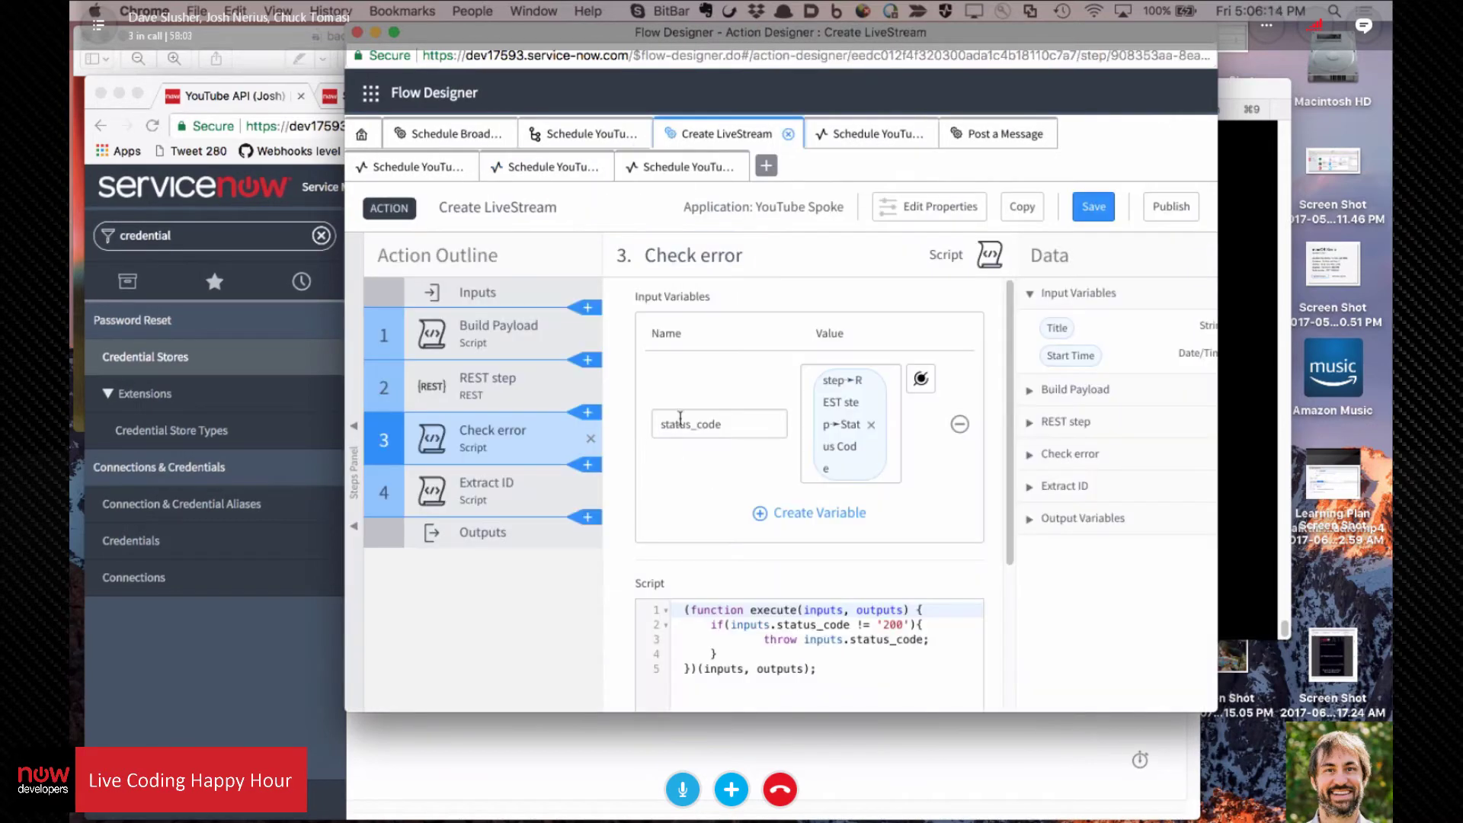
left_click(467, 532)
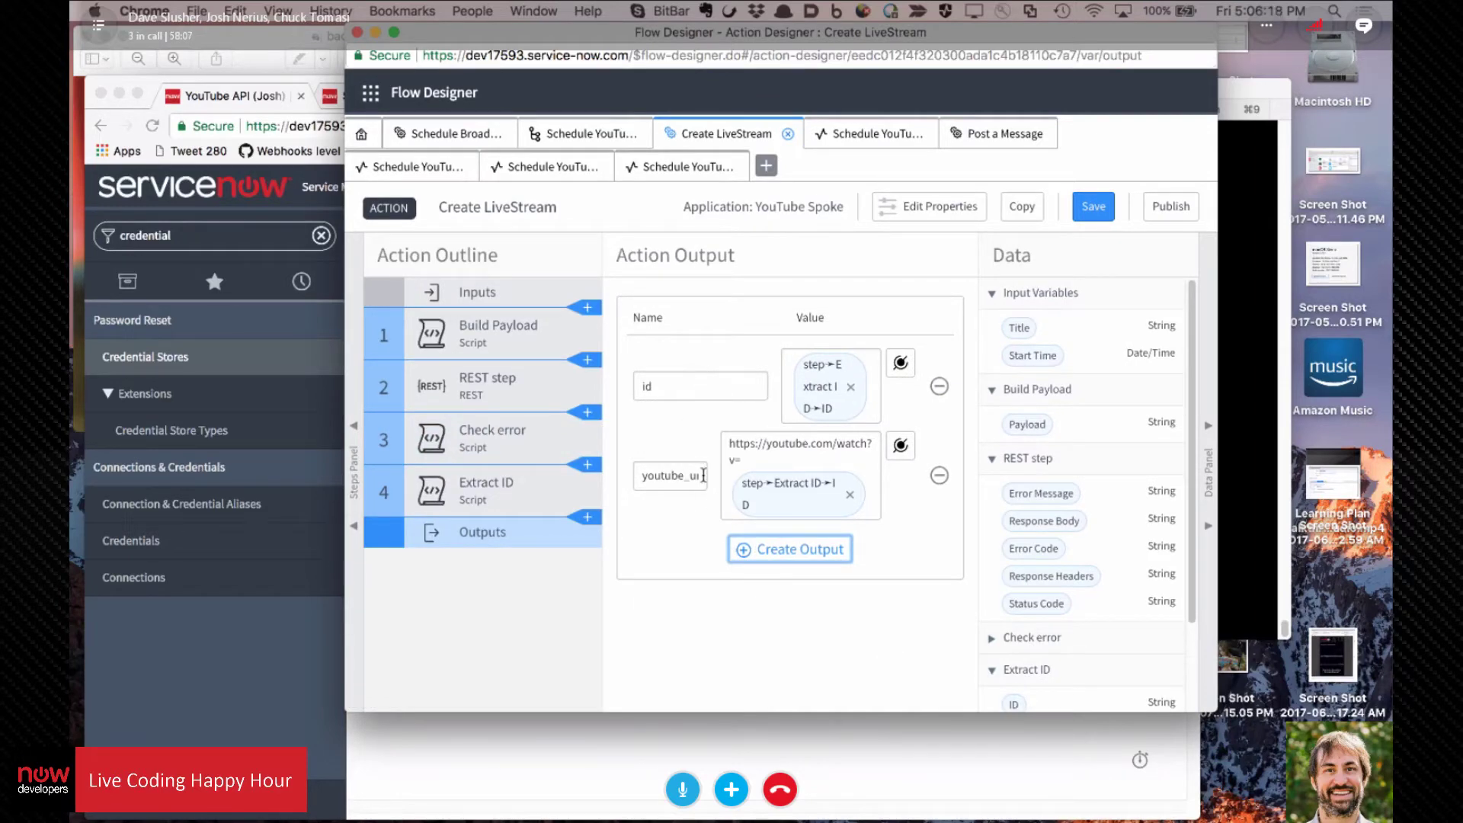
left_click(940, 476)
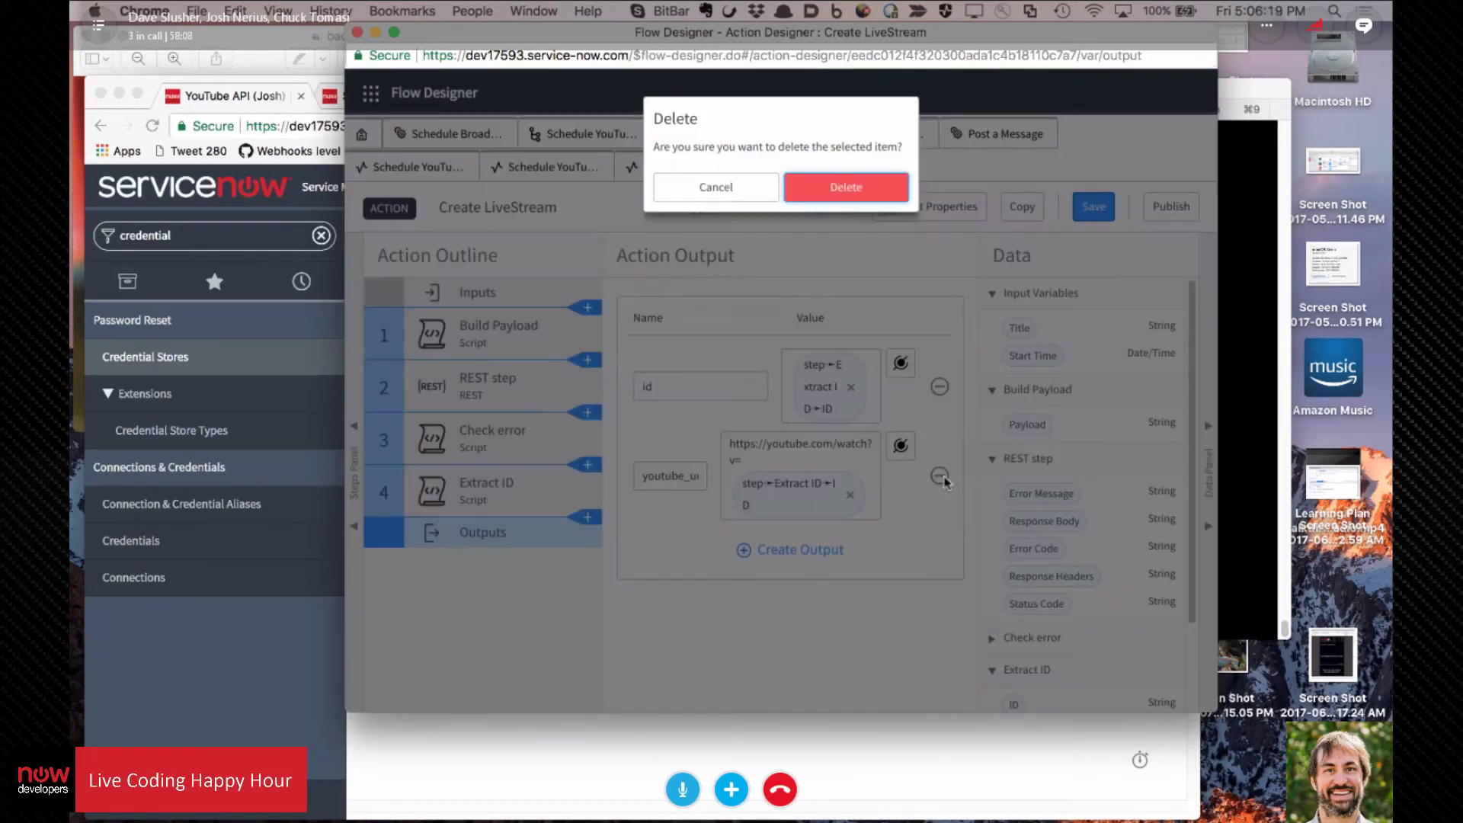
left_click(856, 192)
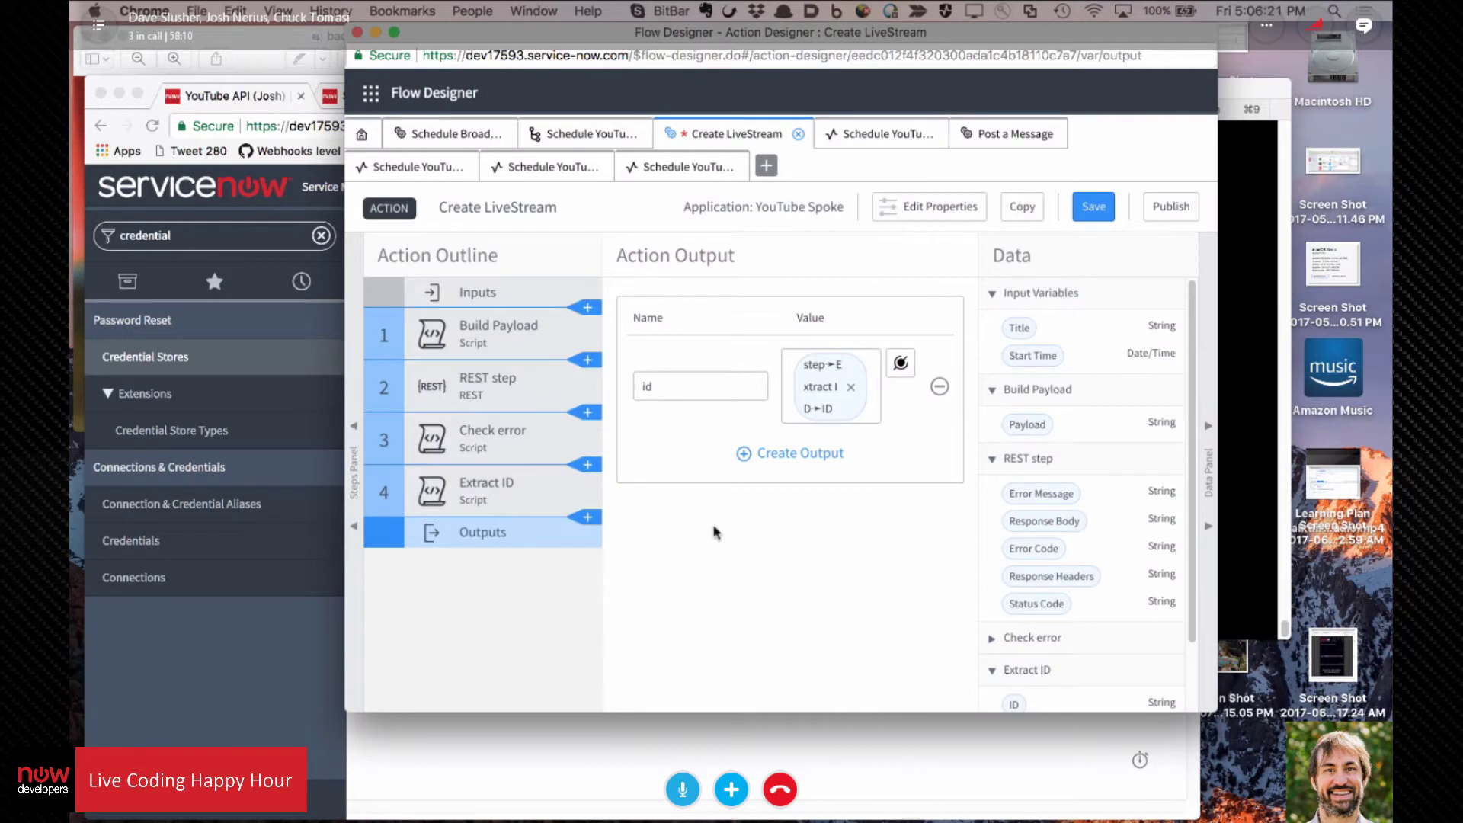
Step: Rename the id output of the Create LiveStream action to Stream ID and save the action
left_click(684, 384)
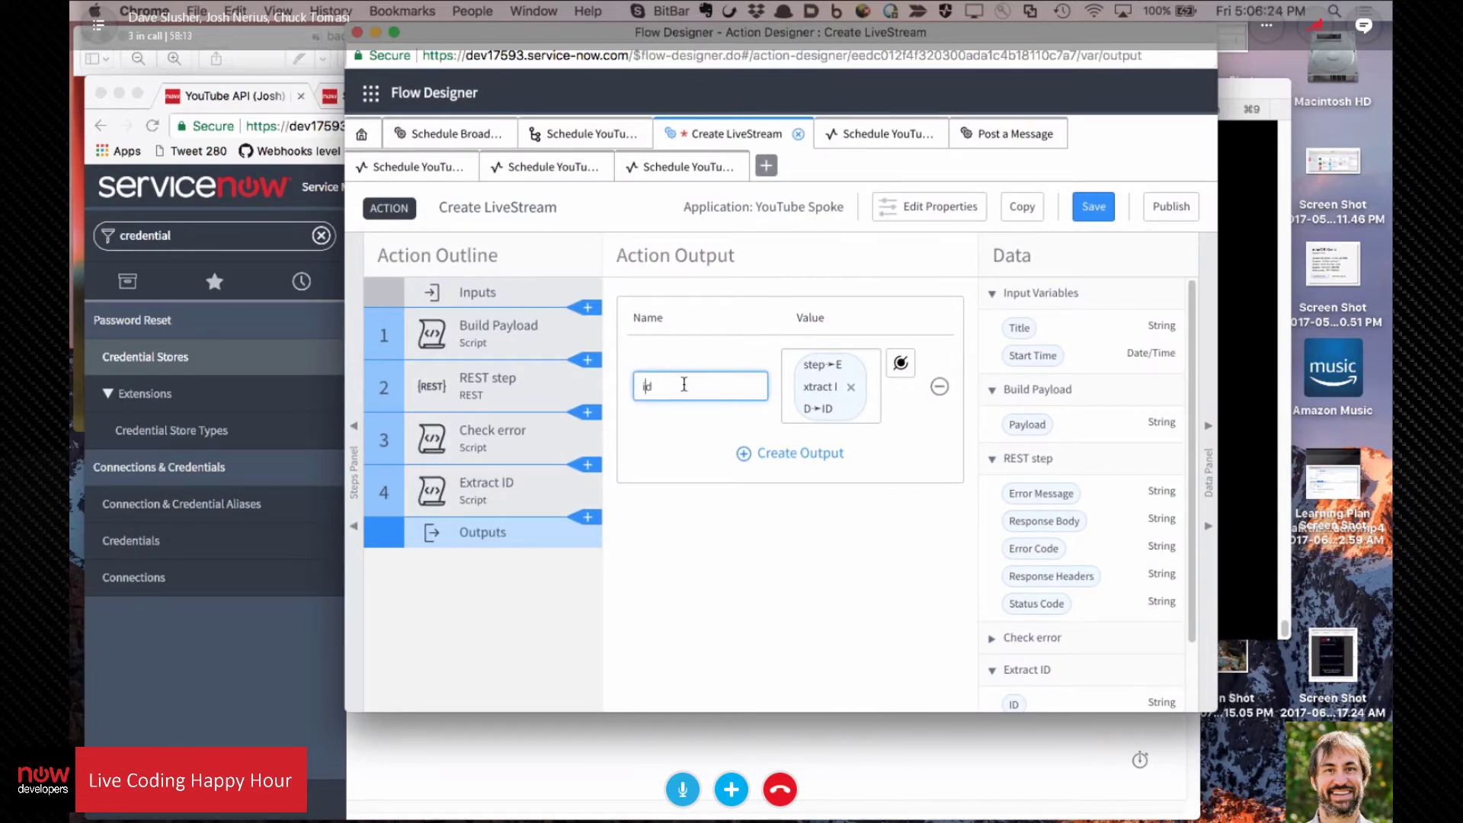
type("stream")
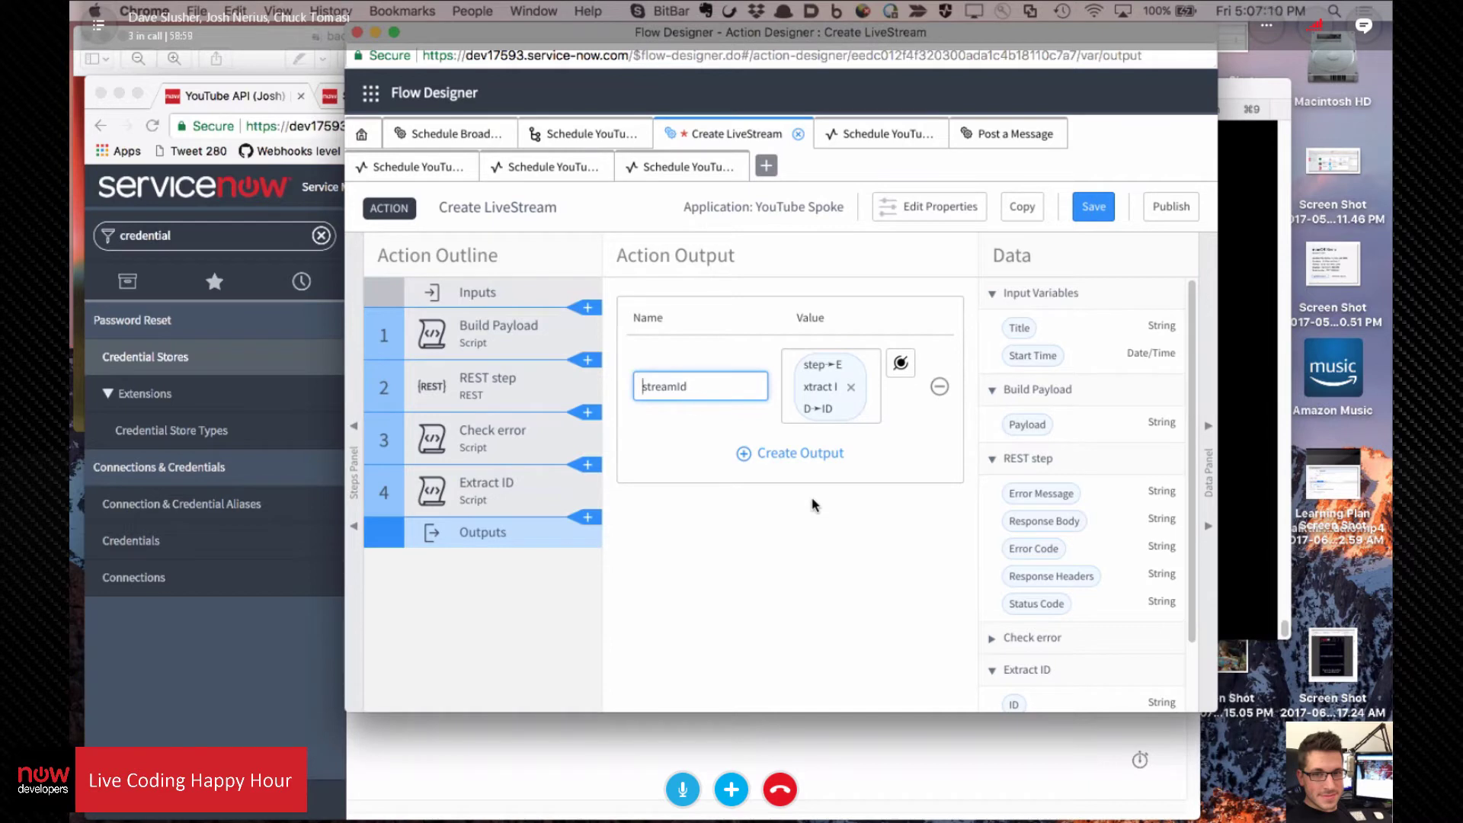
key("BackSpace")
type("S")
left_click(1090, 206)
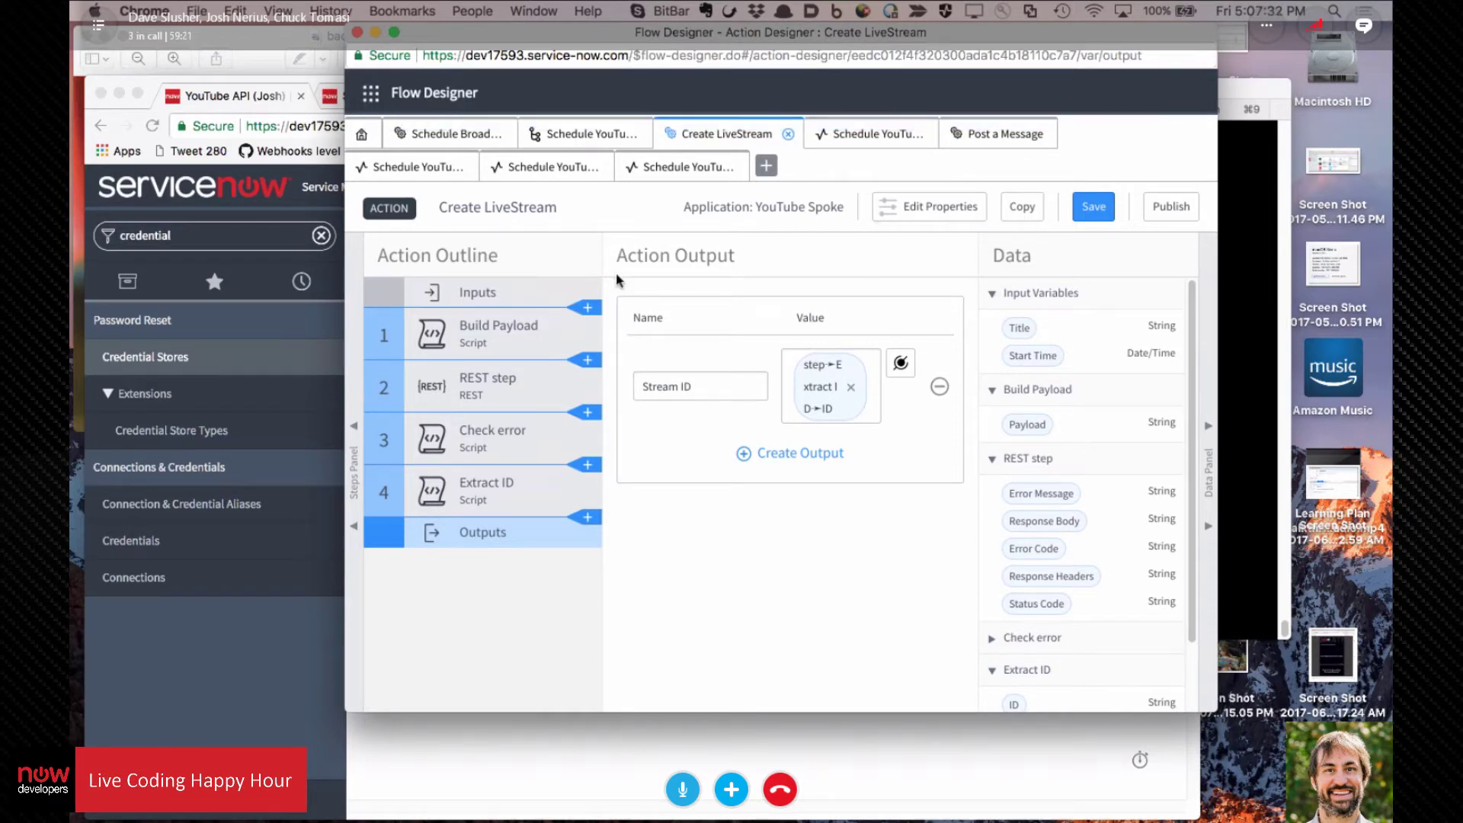
Step: Check the parameters in the LiveBroadcasts bind reference and copy the Schedule Broadcast action as Bind Stream to Broadcast in the YouTube Spoke application
left_click(447, 135)
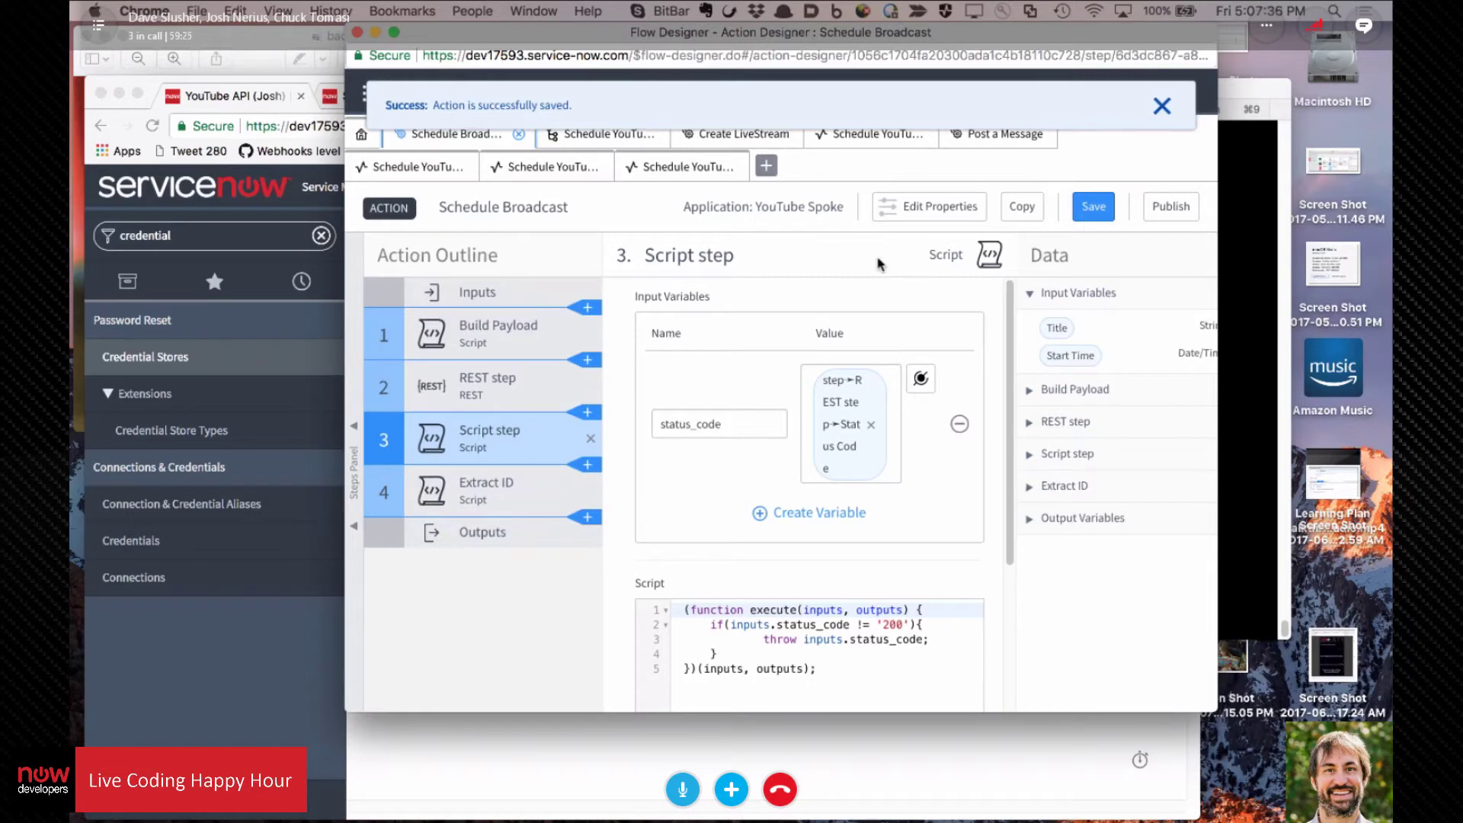
left_click(475, 771)
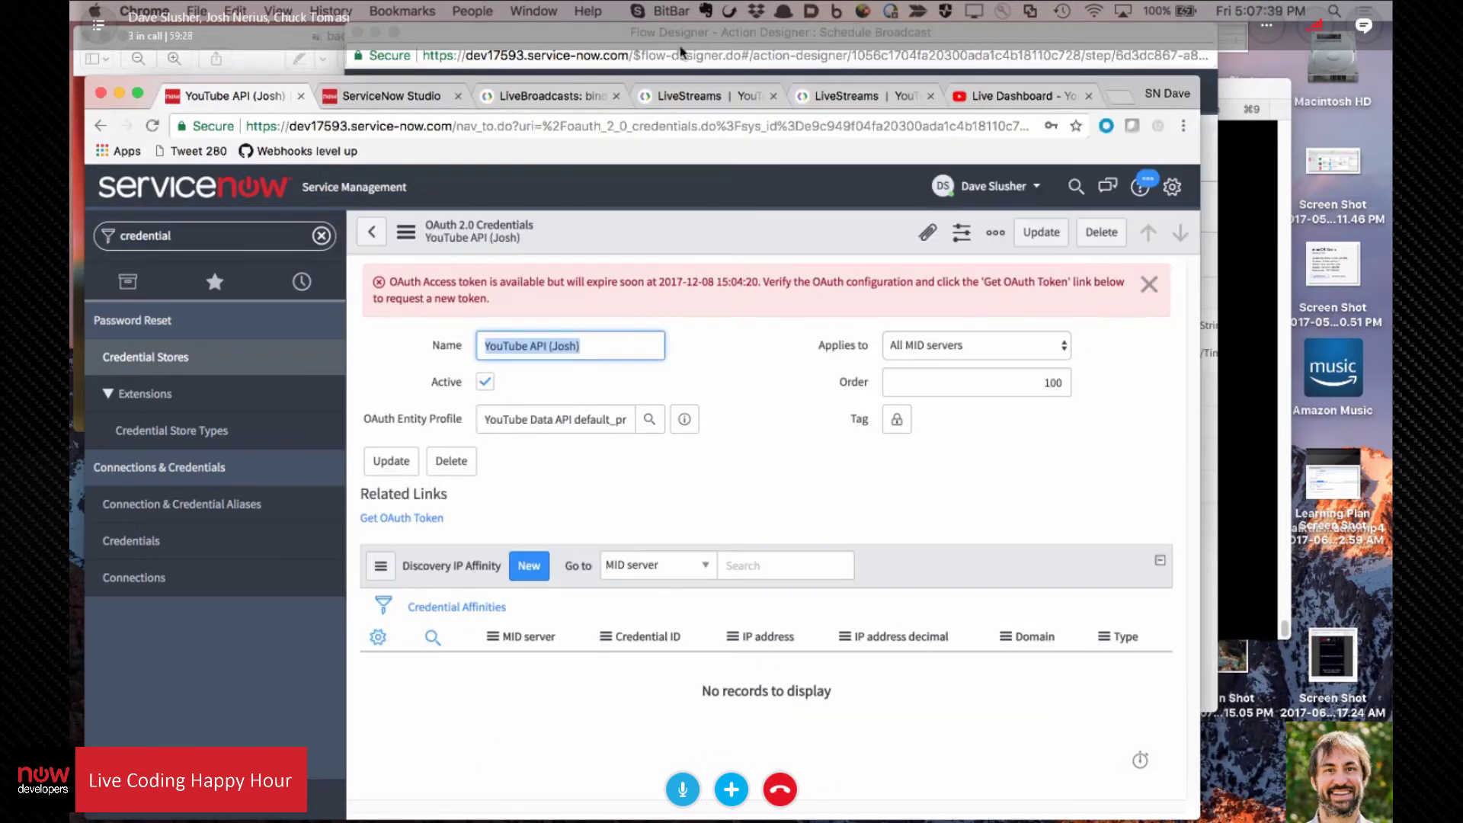
left_click(567, 96)
scroll(674, 520, "up", 5)
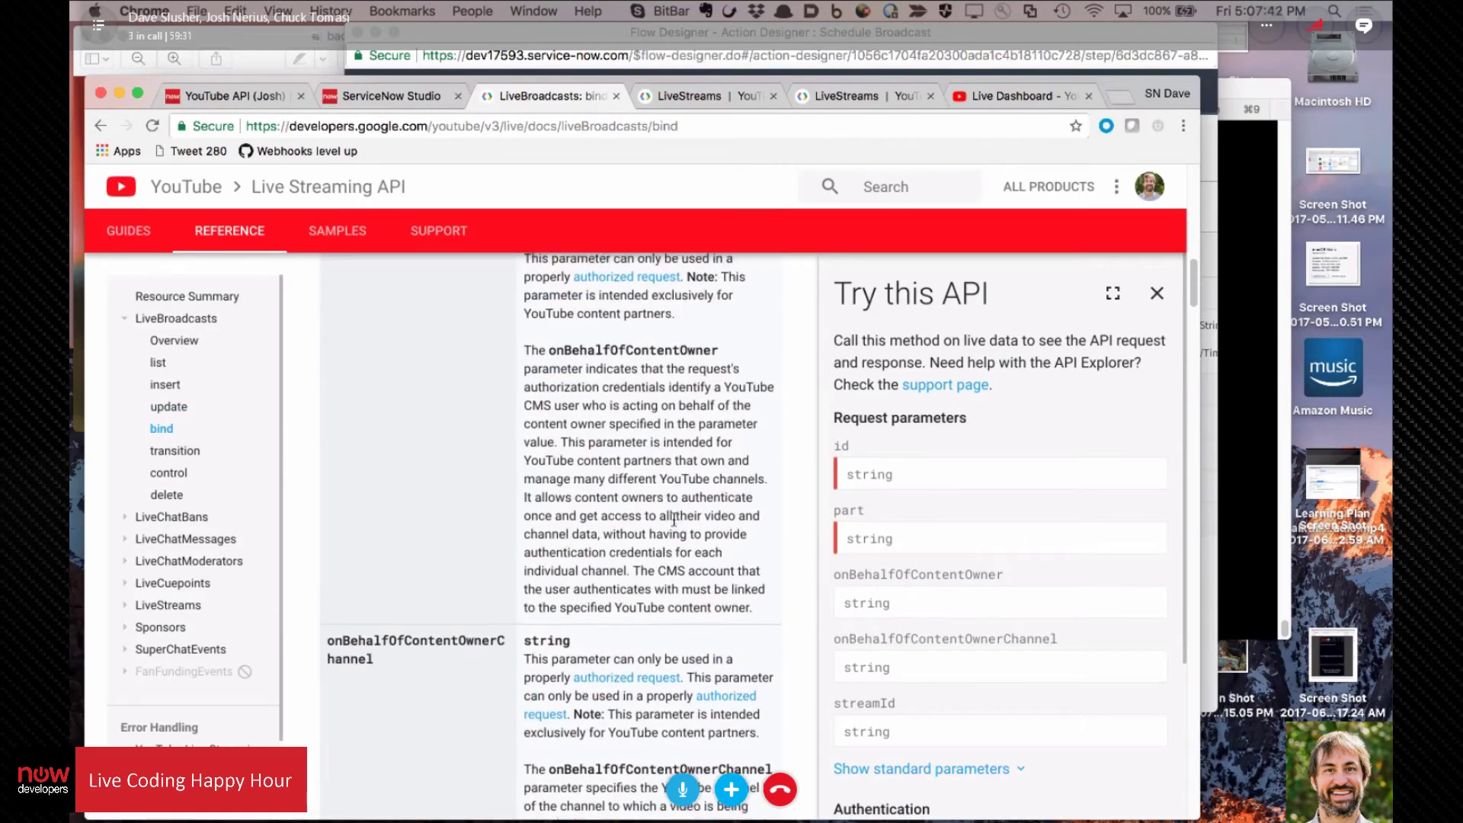
scroll(607, 531, "up", 5)
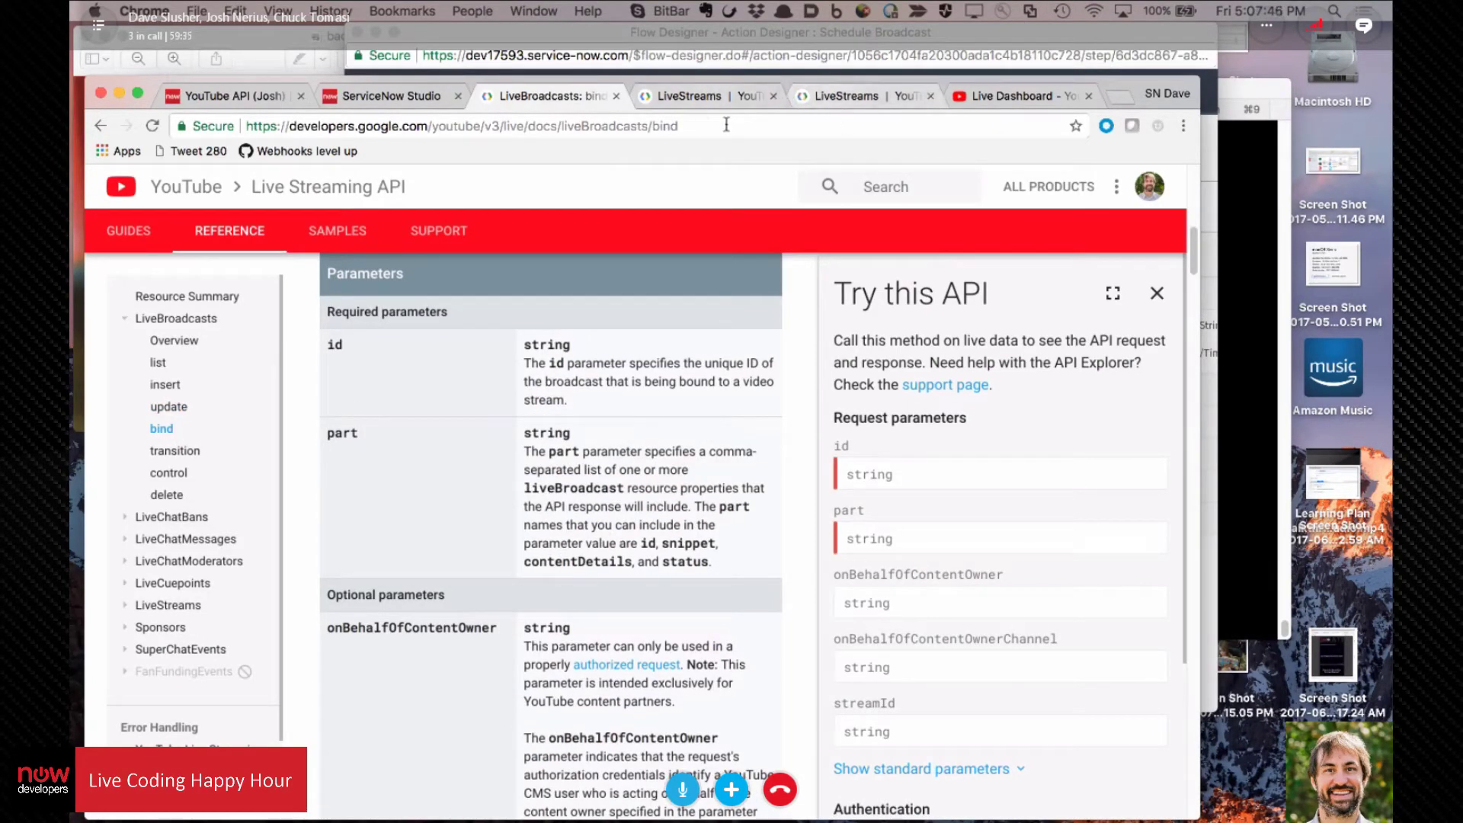
left_click(817, 36)
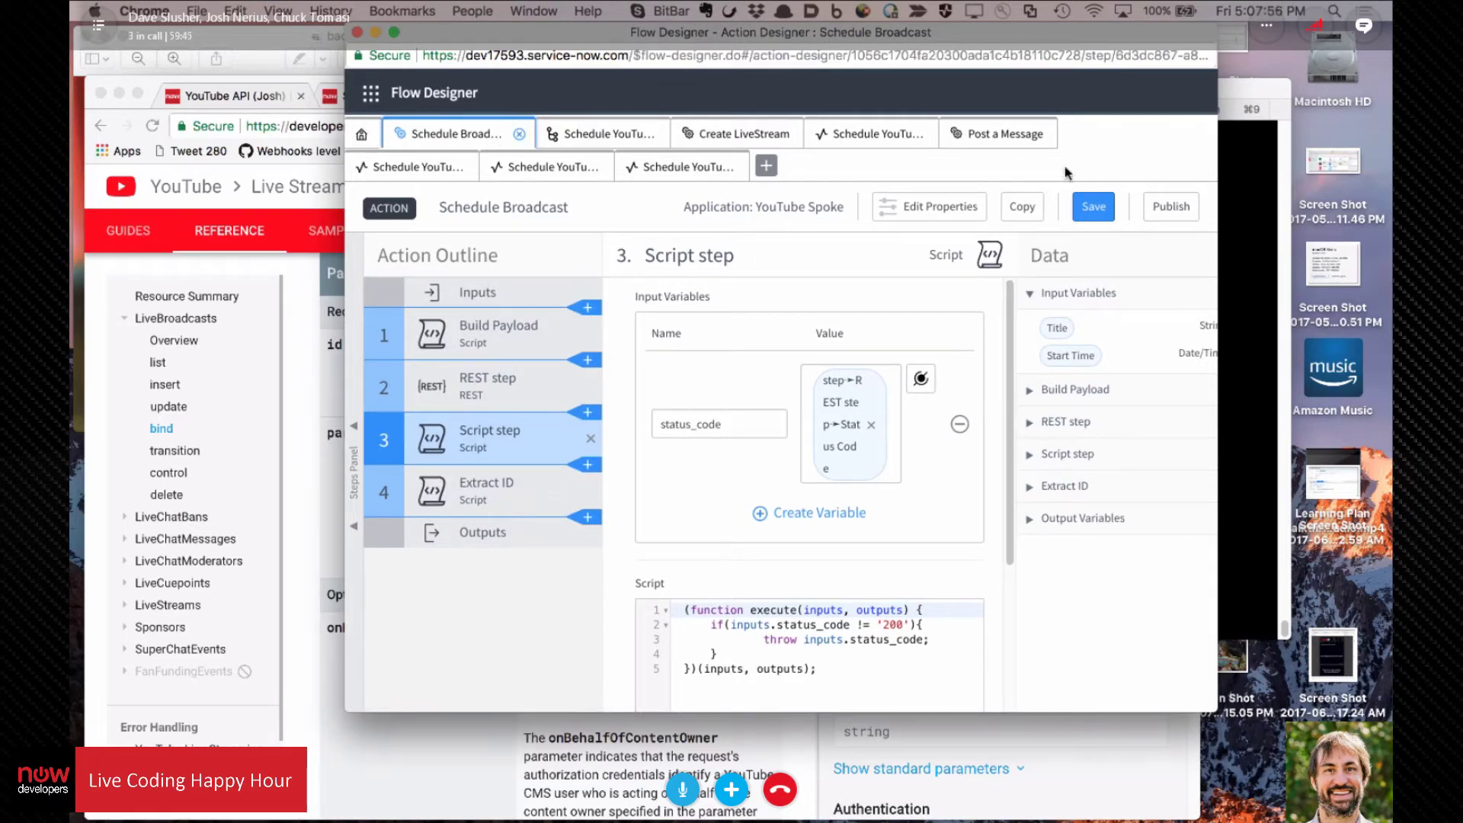
left_click(1022, 206)
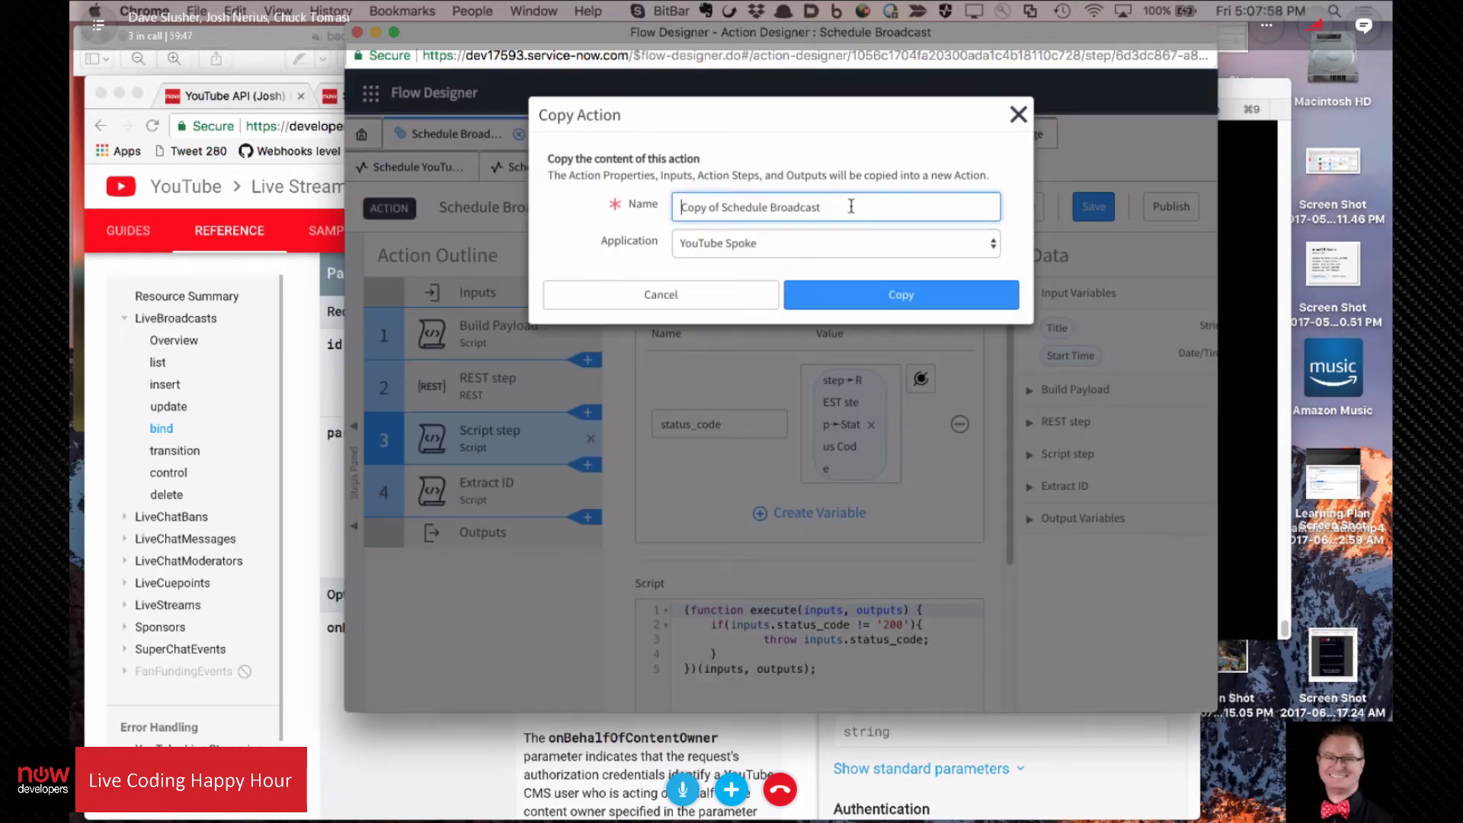
key("super+a")
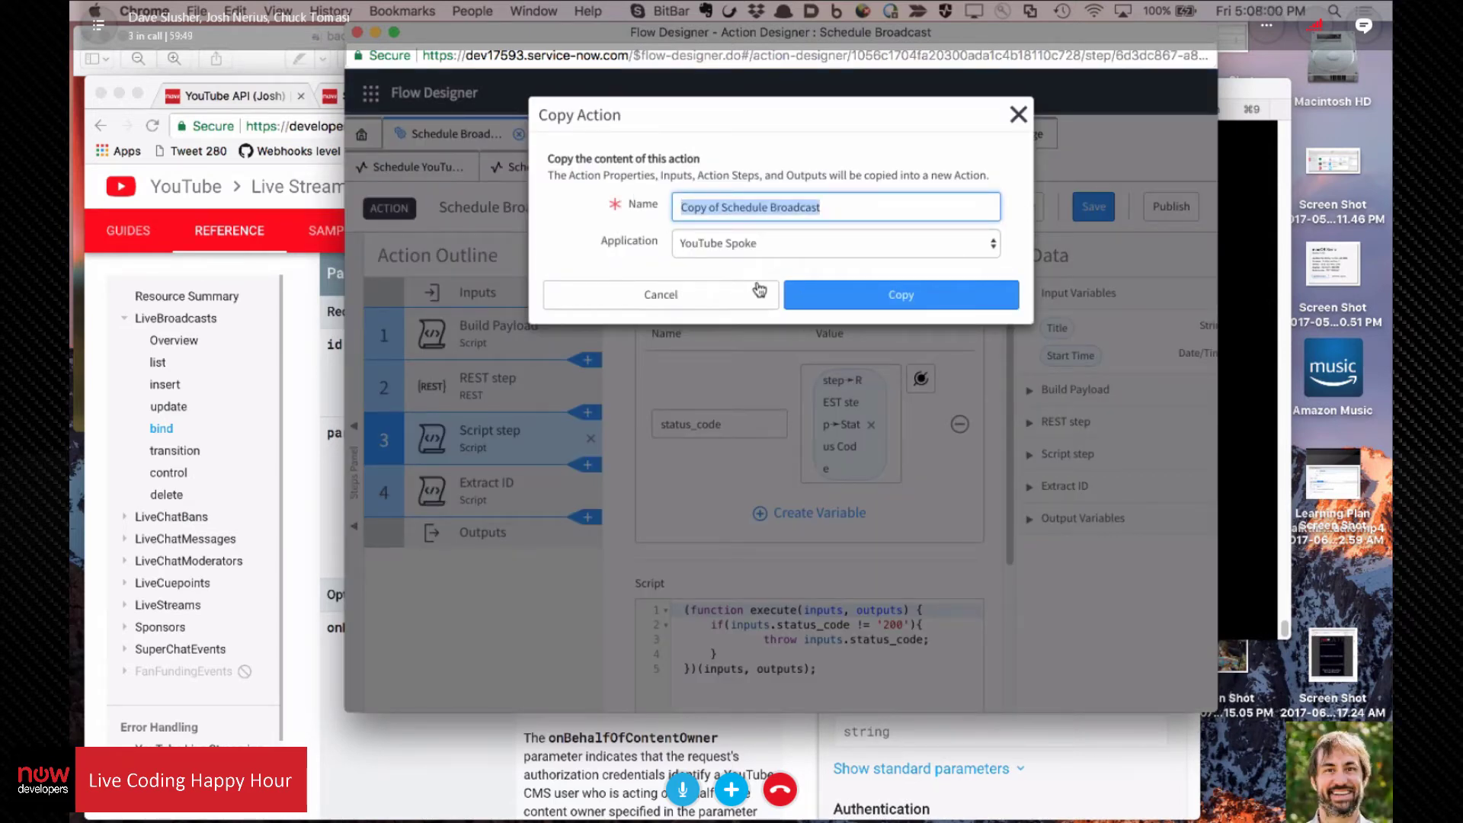
type("Bind")
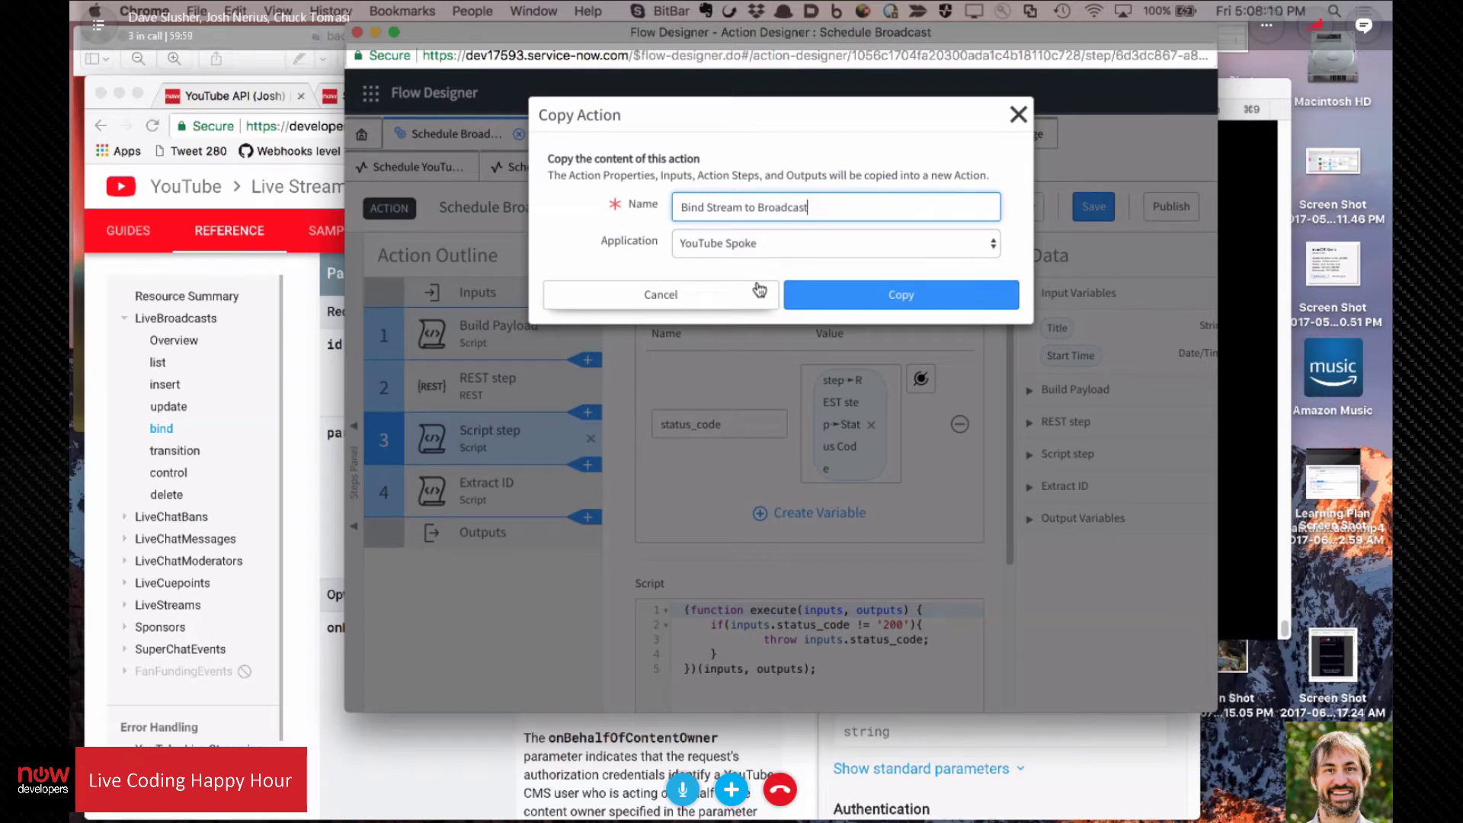
left_click(880, 297)
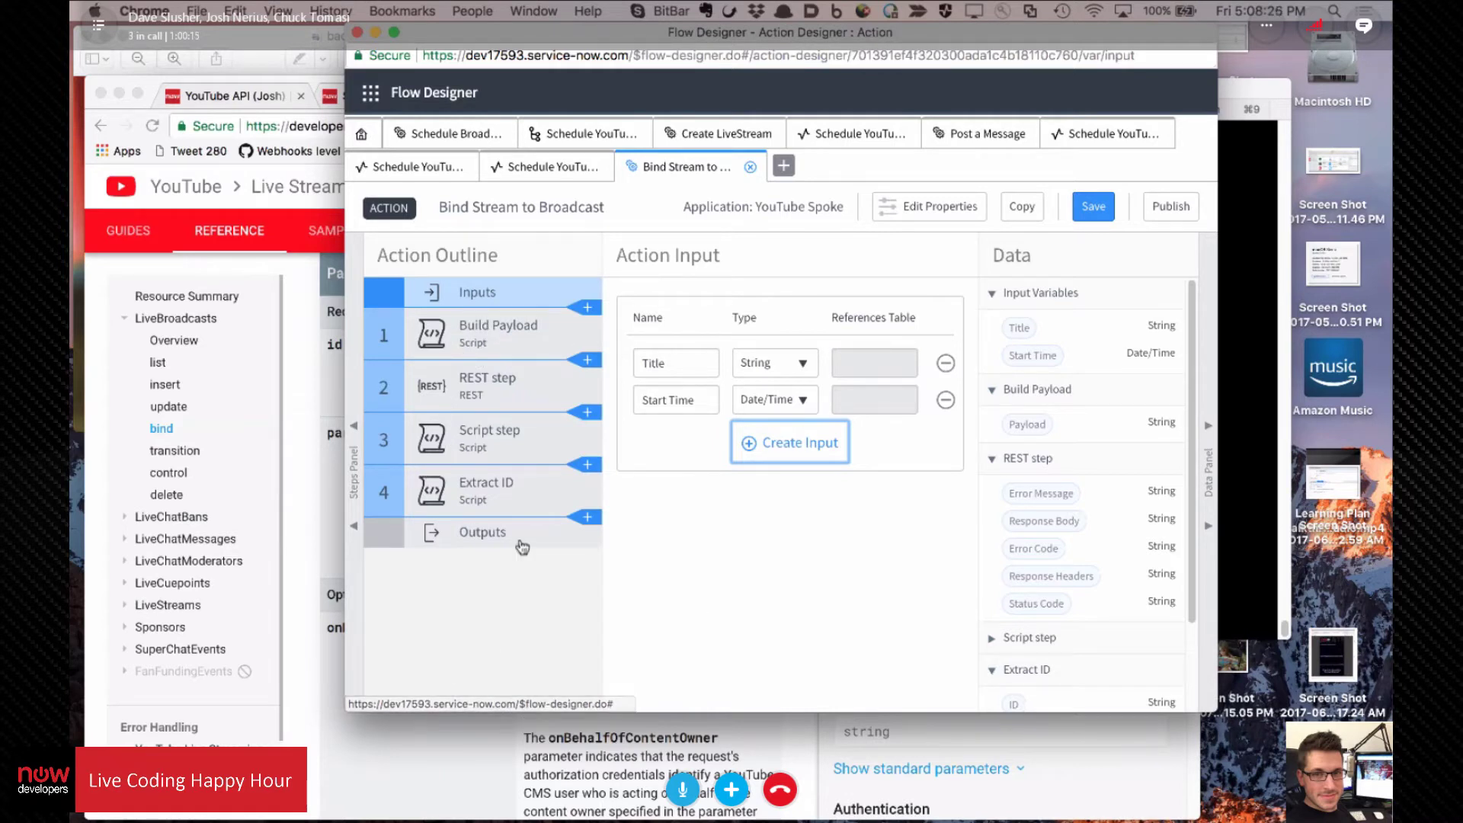
Step: Rename the third step of the Bind Stream to Broadcast action, the status code script, as Error Checking
left_click(486, 430)
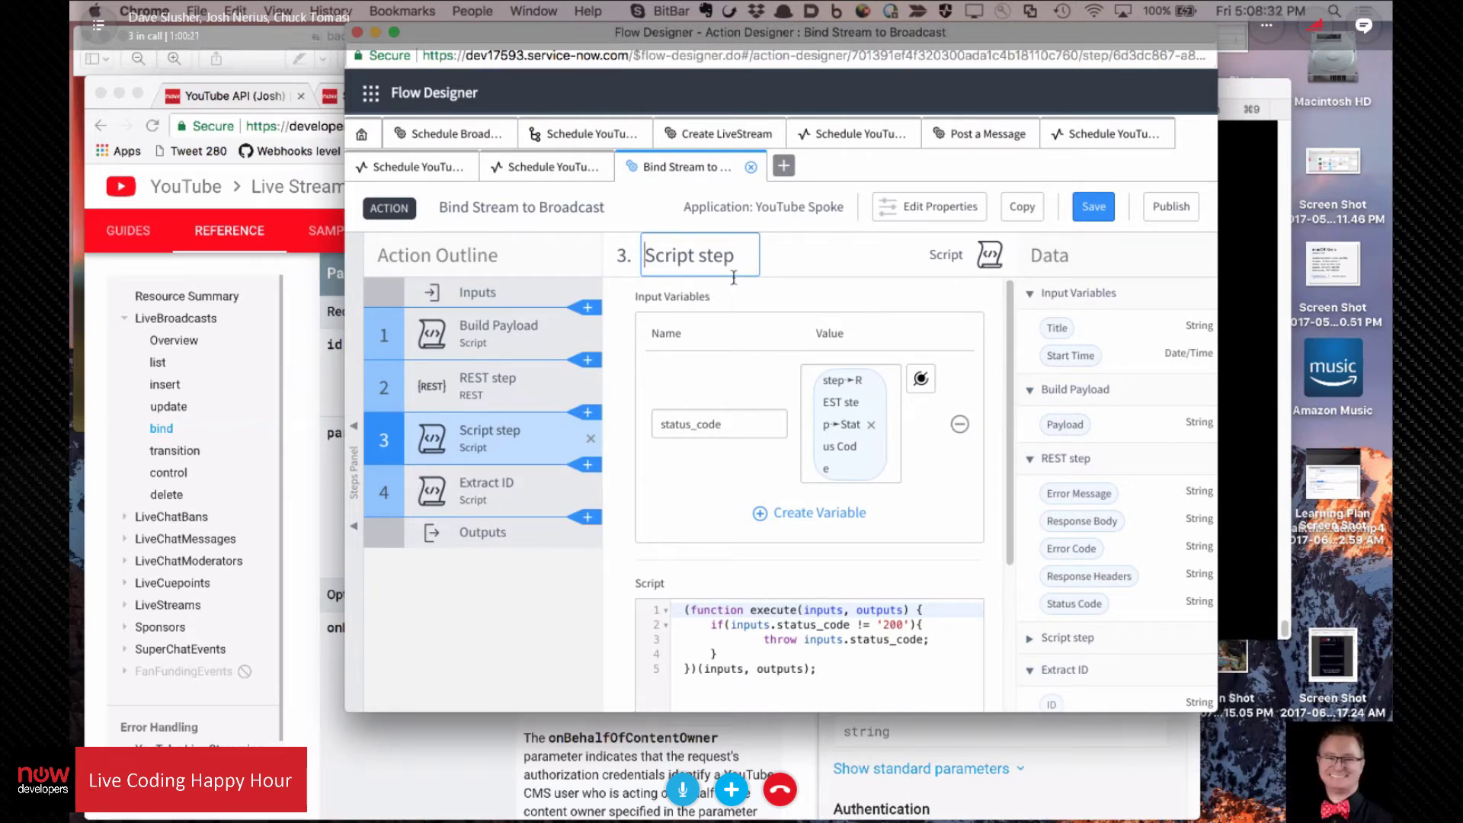
left_click_drag(737, 252, 649, 218)
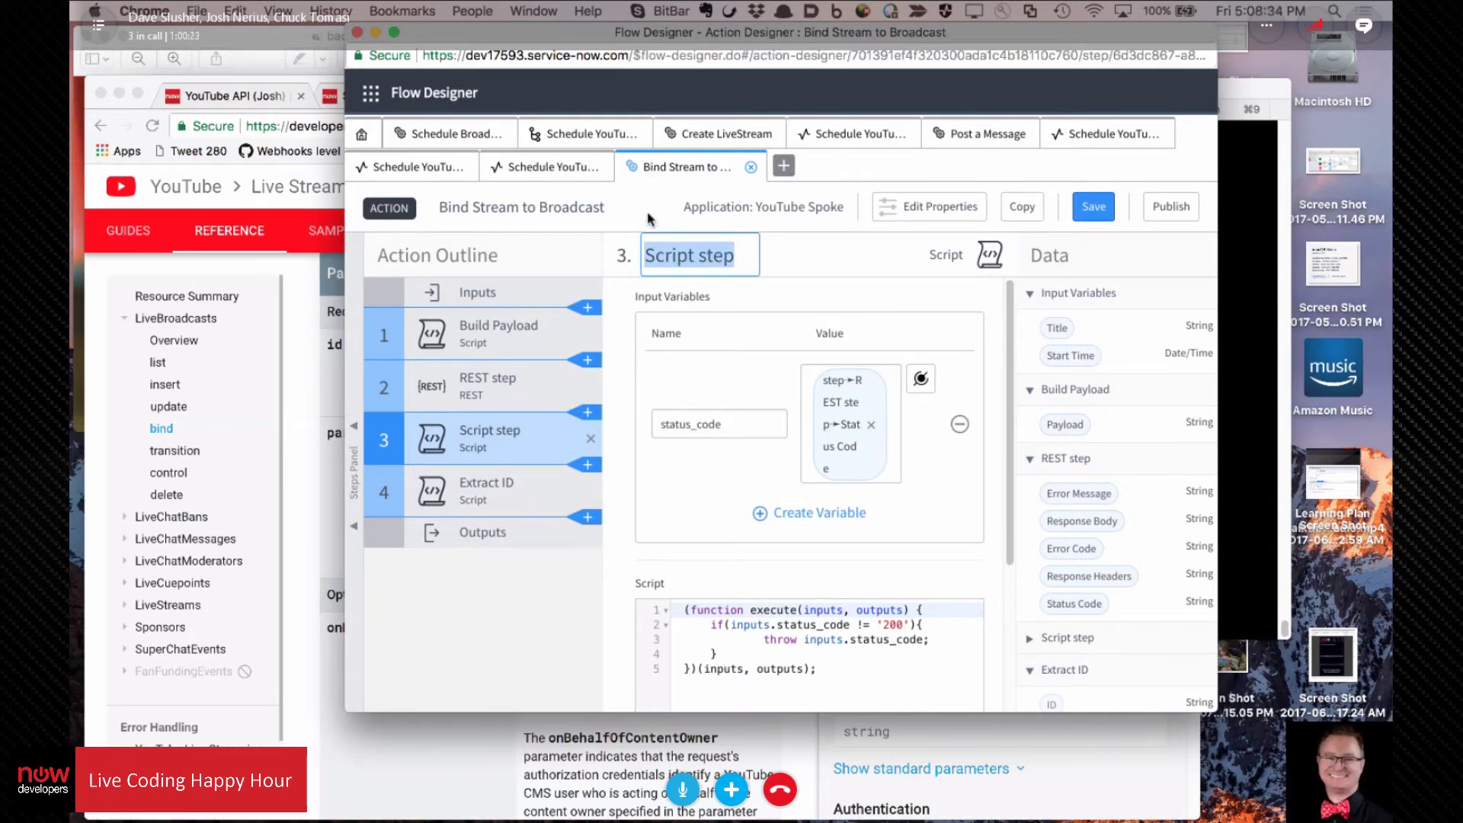
type("Error C")
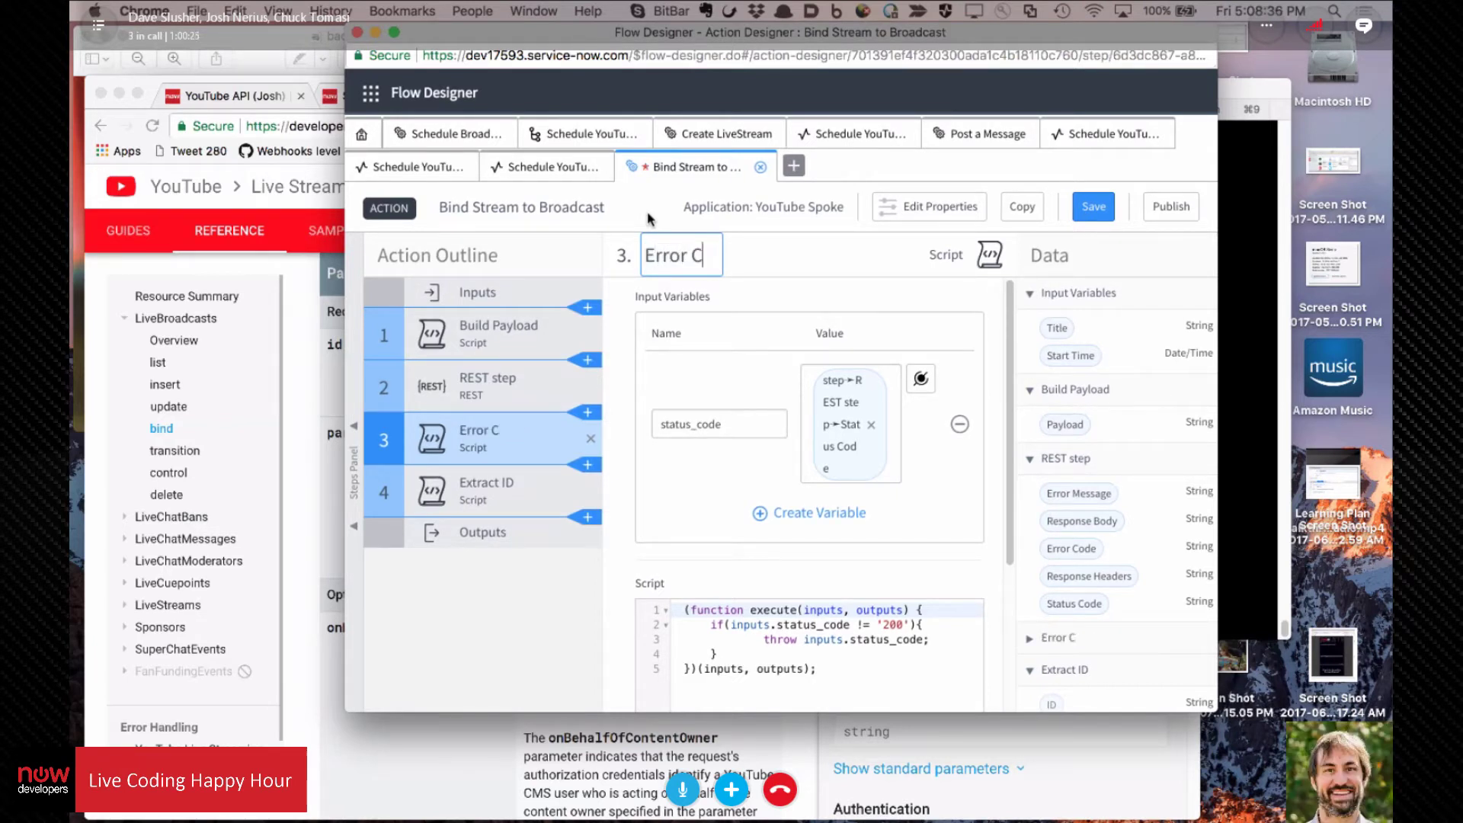
type("hecking")
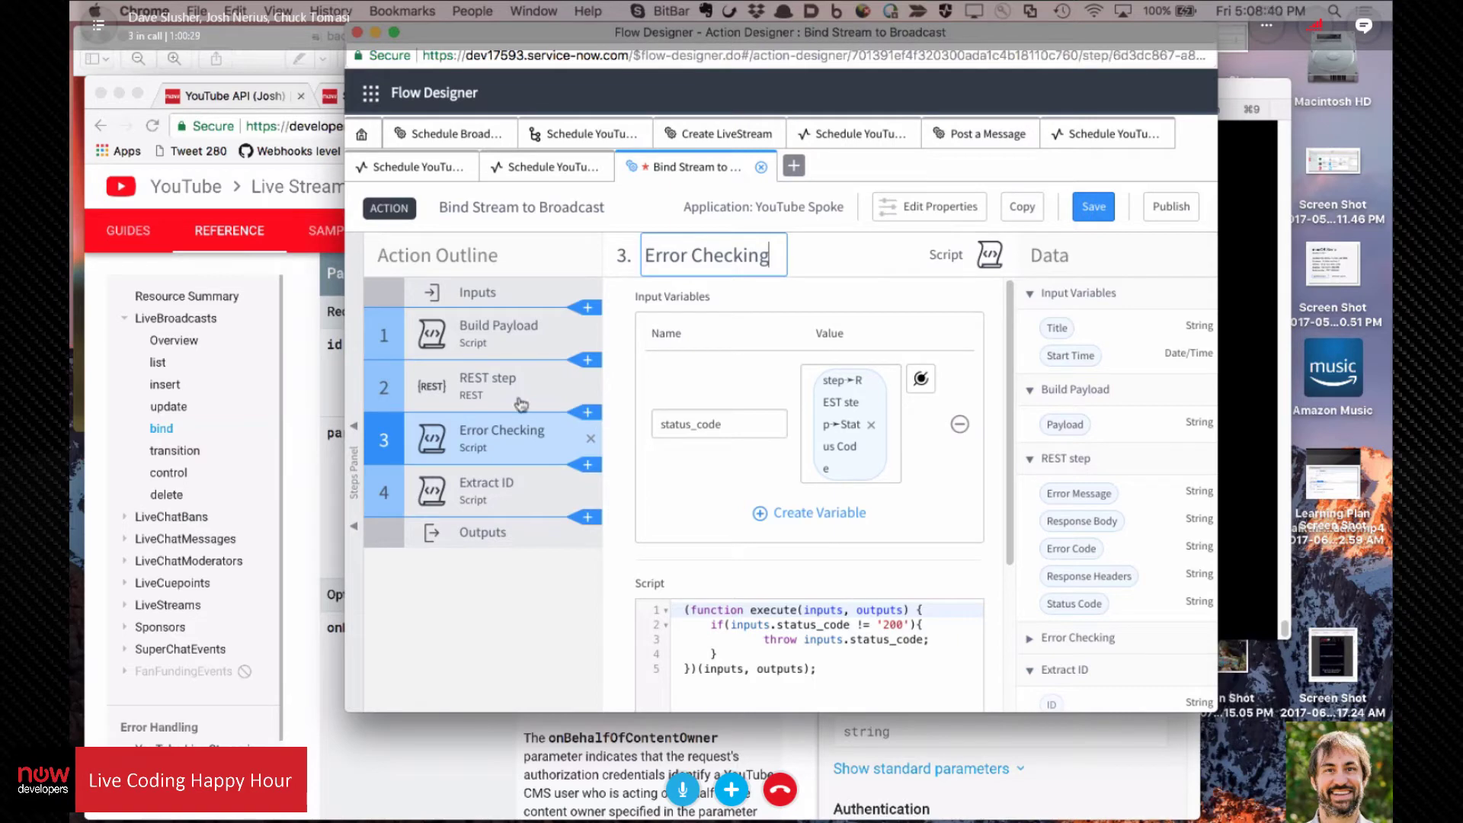
Step: Rename the Title input of the Bind Stream to Broadcast action to broadcast ID
left_click(513, 340)
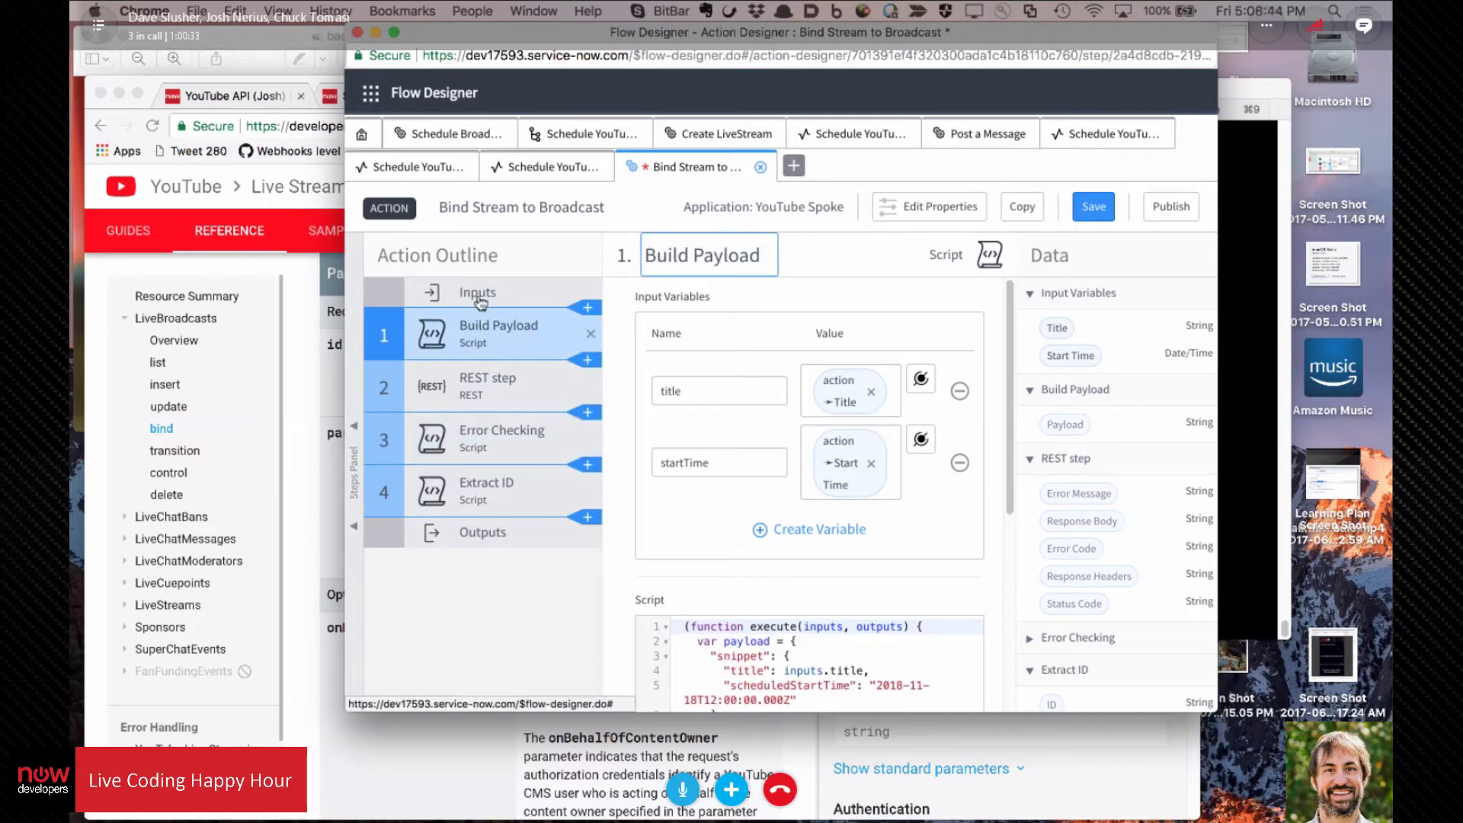
left_click(480, 295)
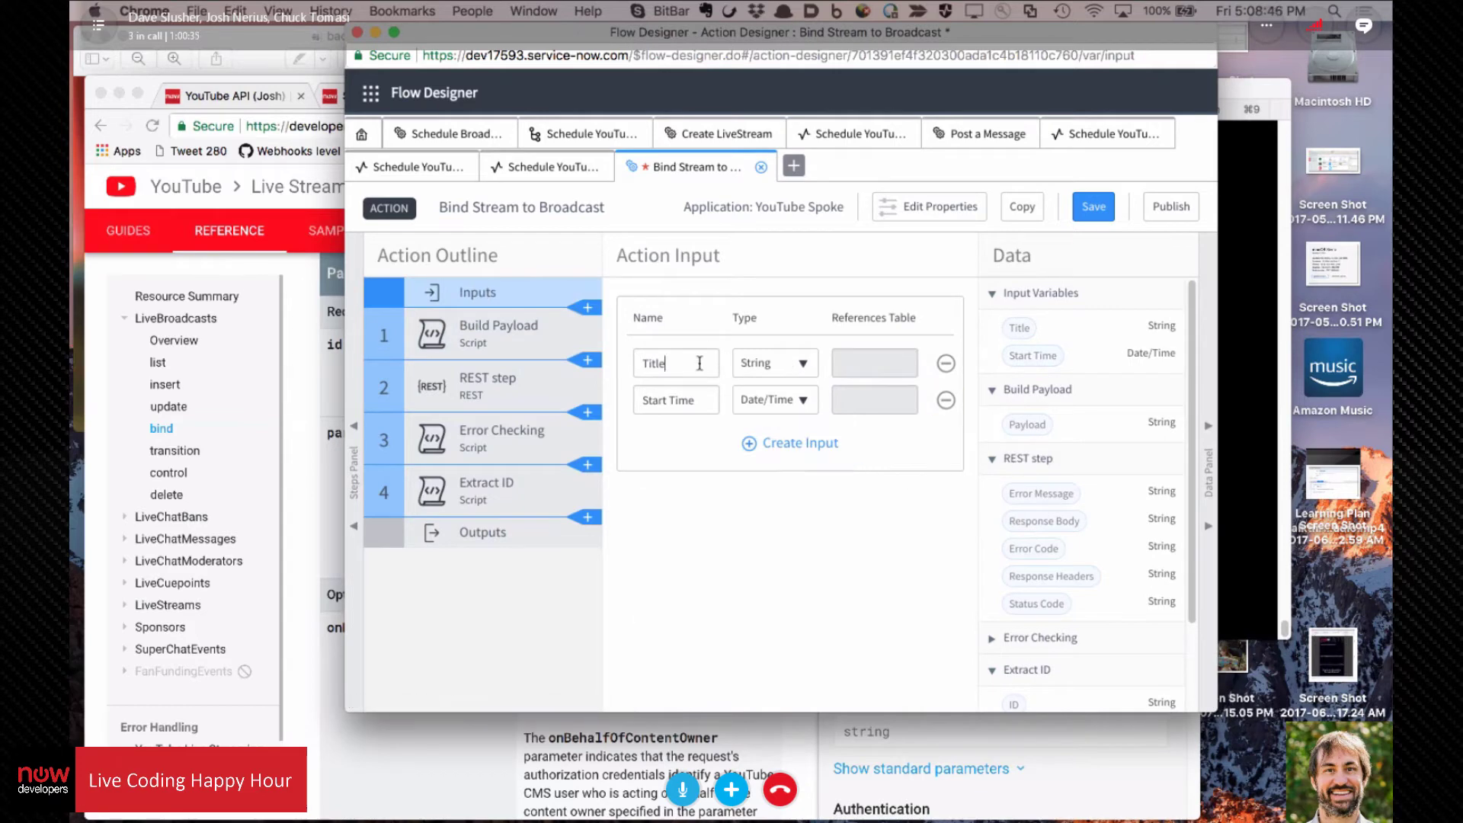
double_click(654, 363)
type("bro")
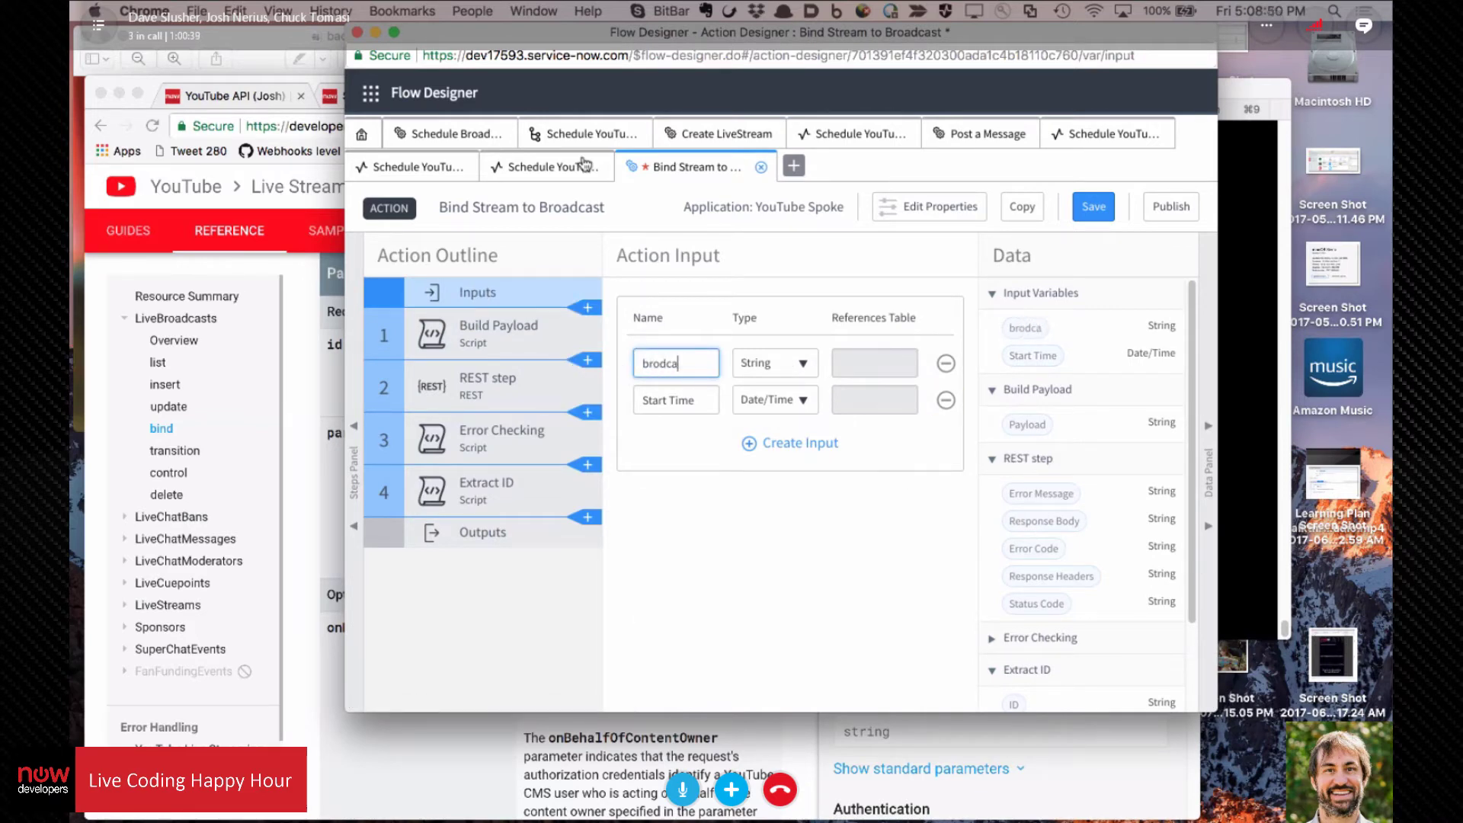
type("adcast ID")
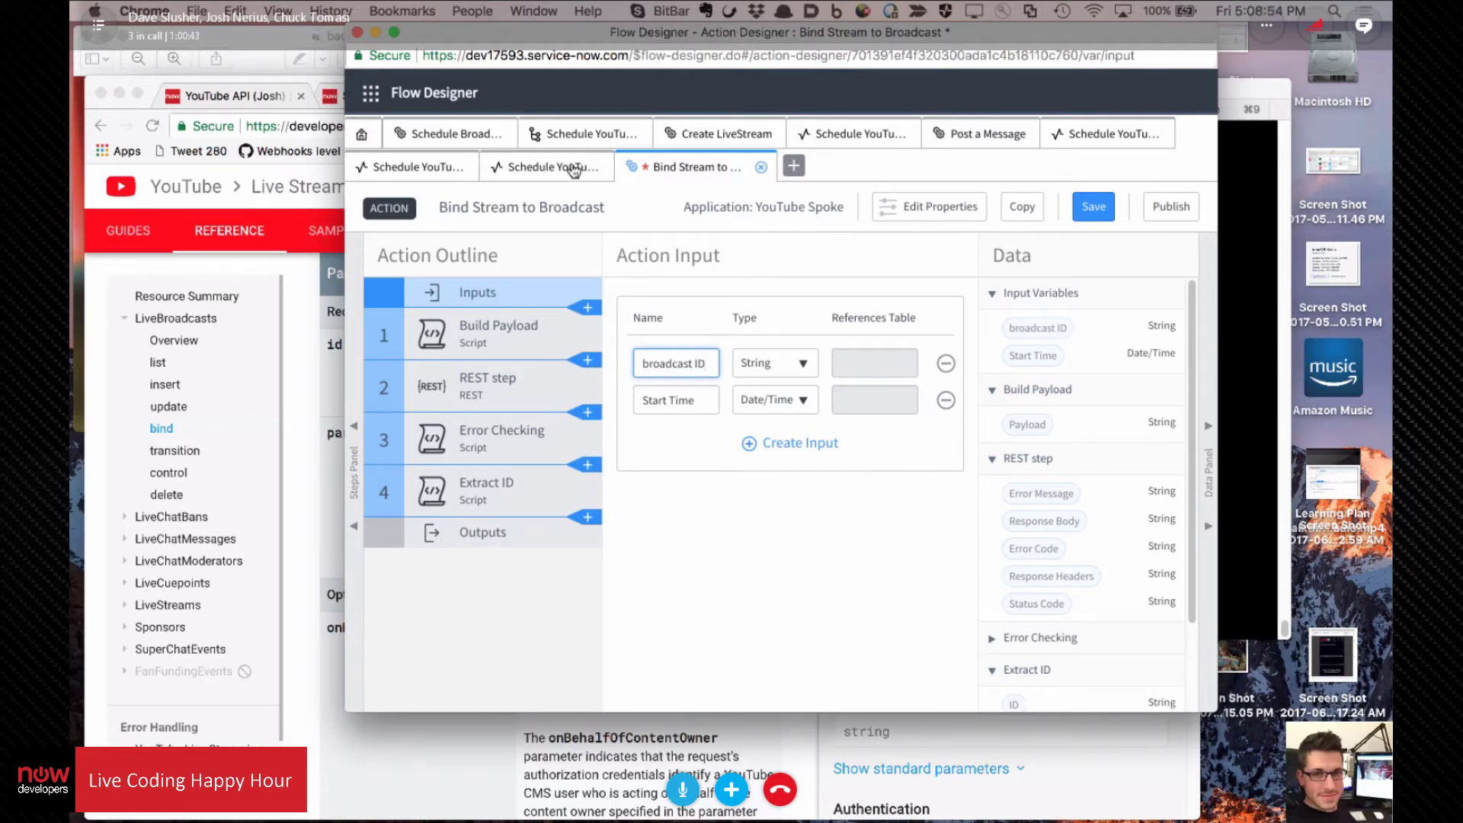
Step: Rename the two inputs of the Bind Stream to Broadcast action as "Broadcast ID" and "Stream ID"
left_click_drag(647, 368, 600, 368)
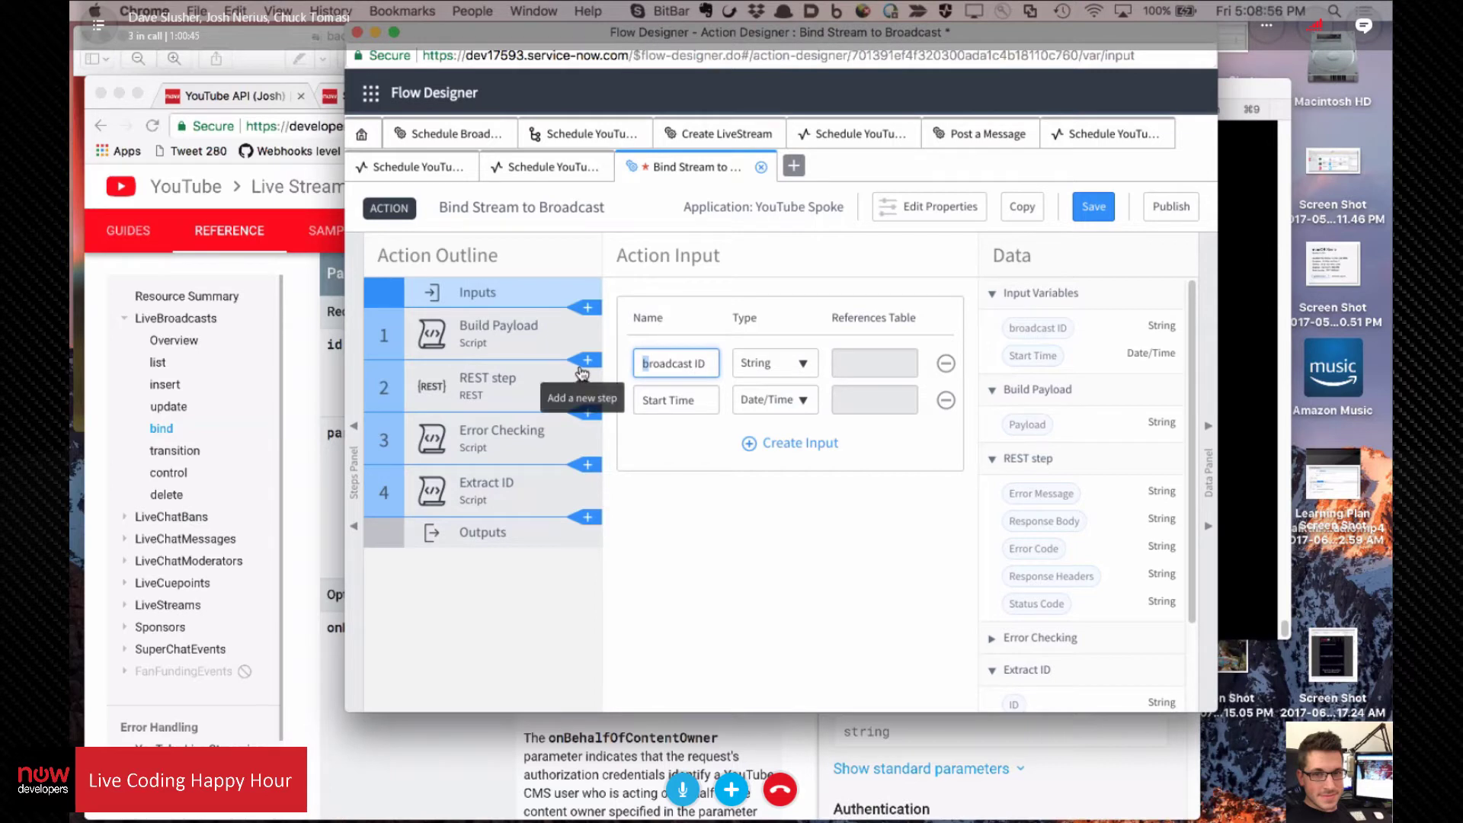
type("B")
left_click(664, 392)
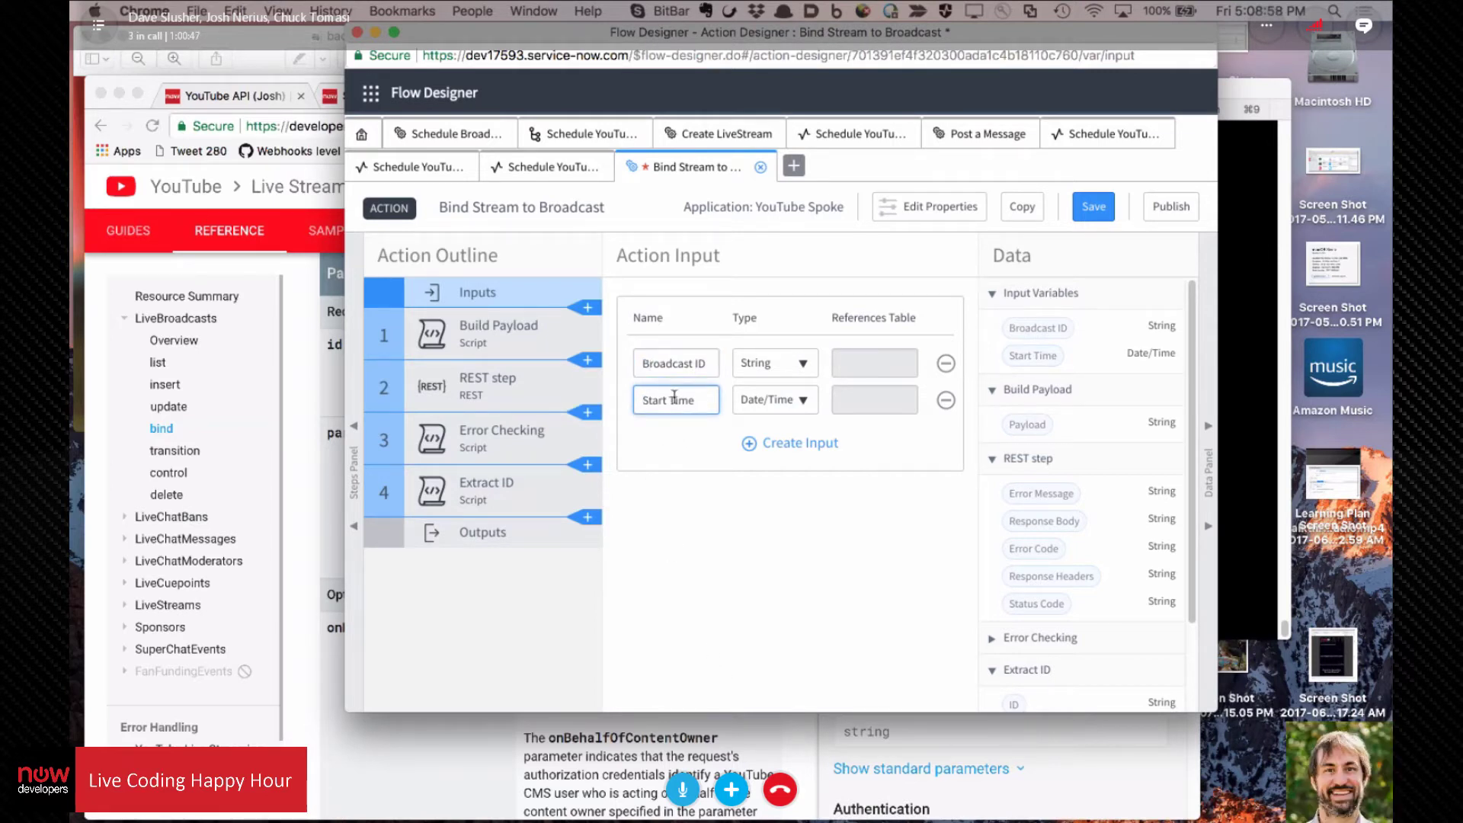
left_click_drag(705, 400, 642, 400)
type("Stream")
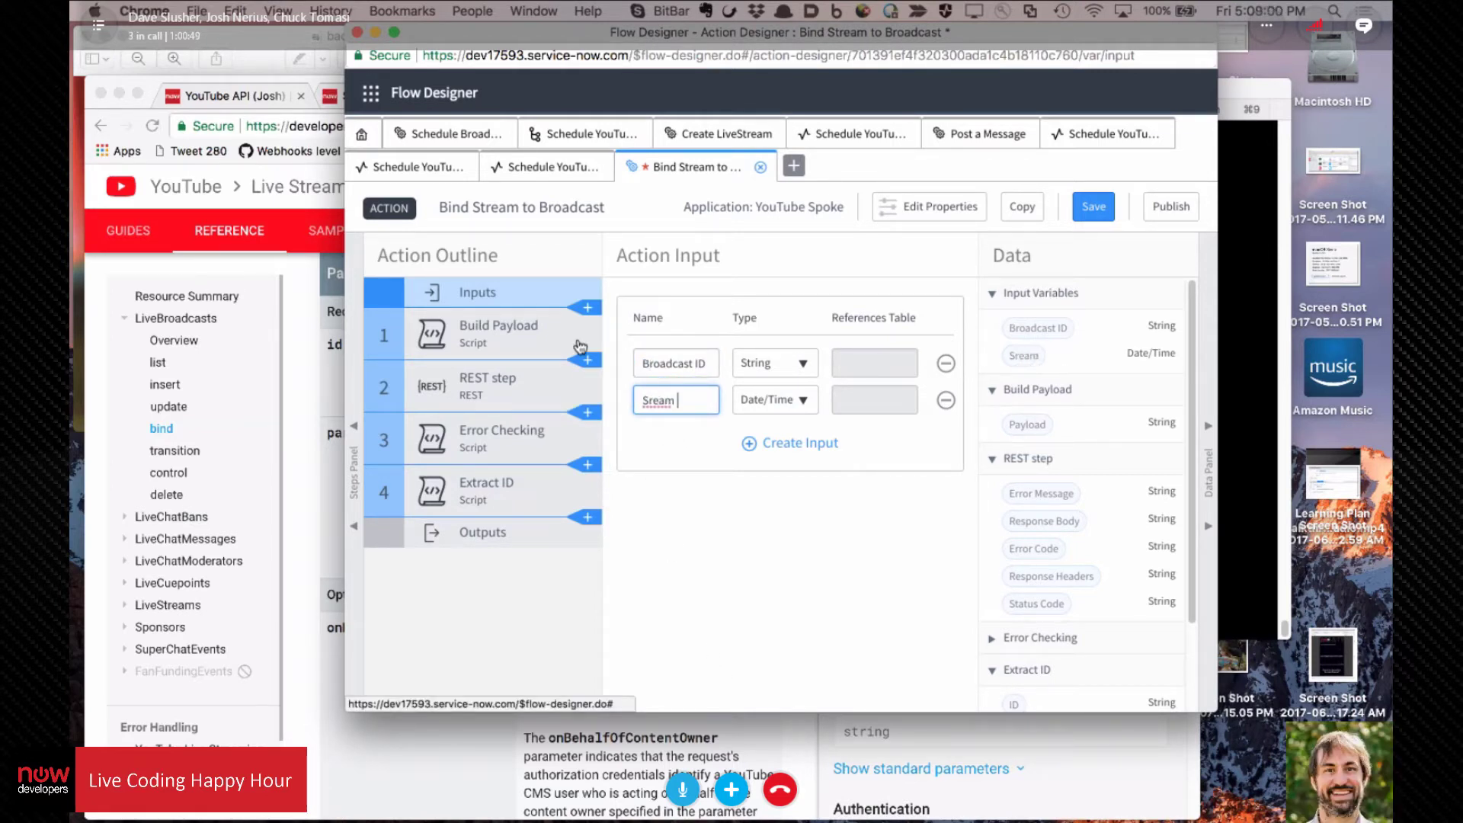
key("BackSpace")
key("BackSpace")
key("BackSpace")
key("BackSpace")
key("BackSpace")
type("tream ID")
Step: Set the data type of the Stream ID input to String
left_click(803, 366)
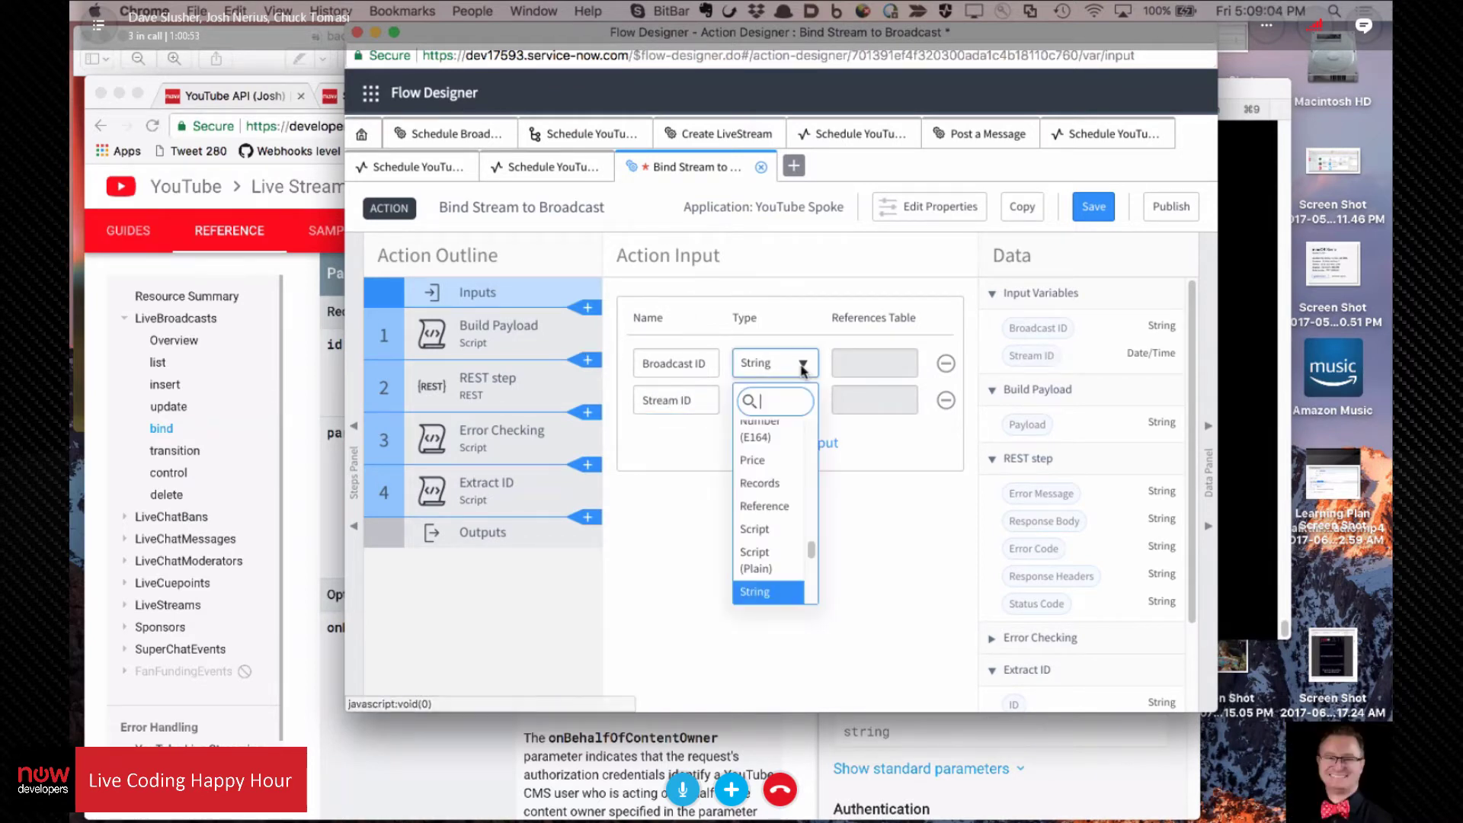
left_click(803, 366)
left_click(801, 400)
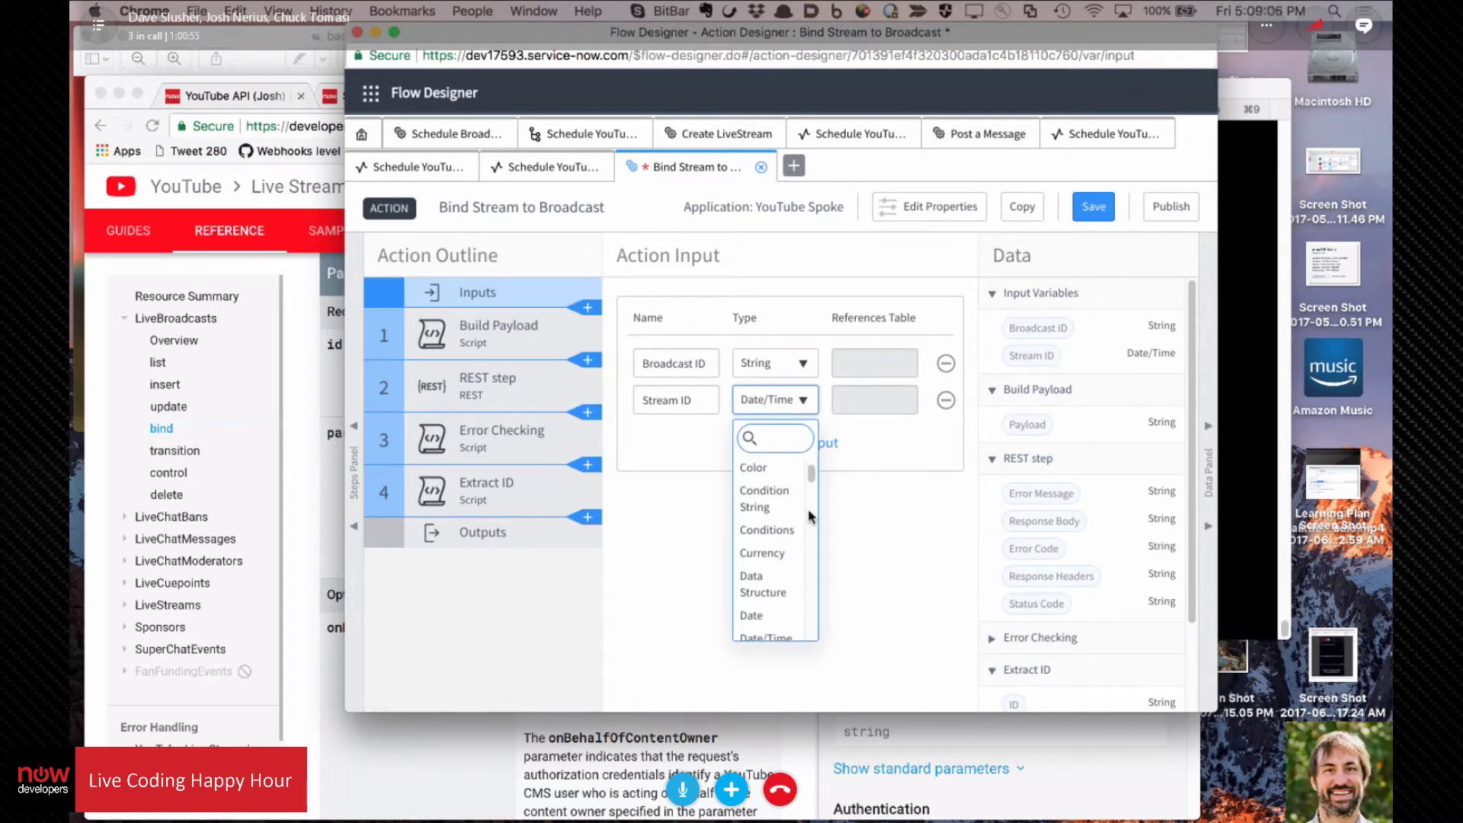
scroll(783, 516, "down", 5)
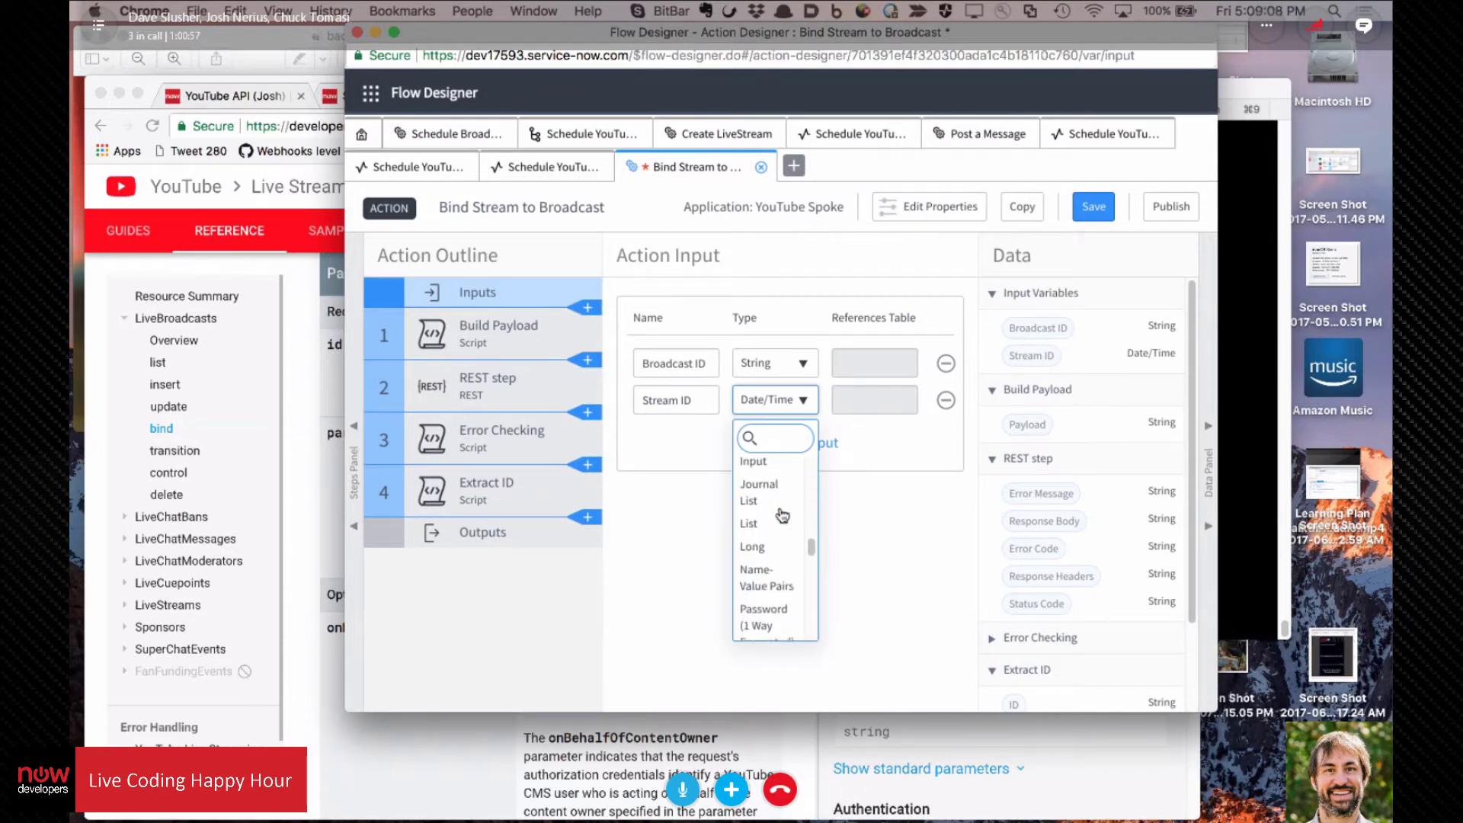
scroll(783, 516, "down", 5)
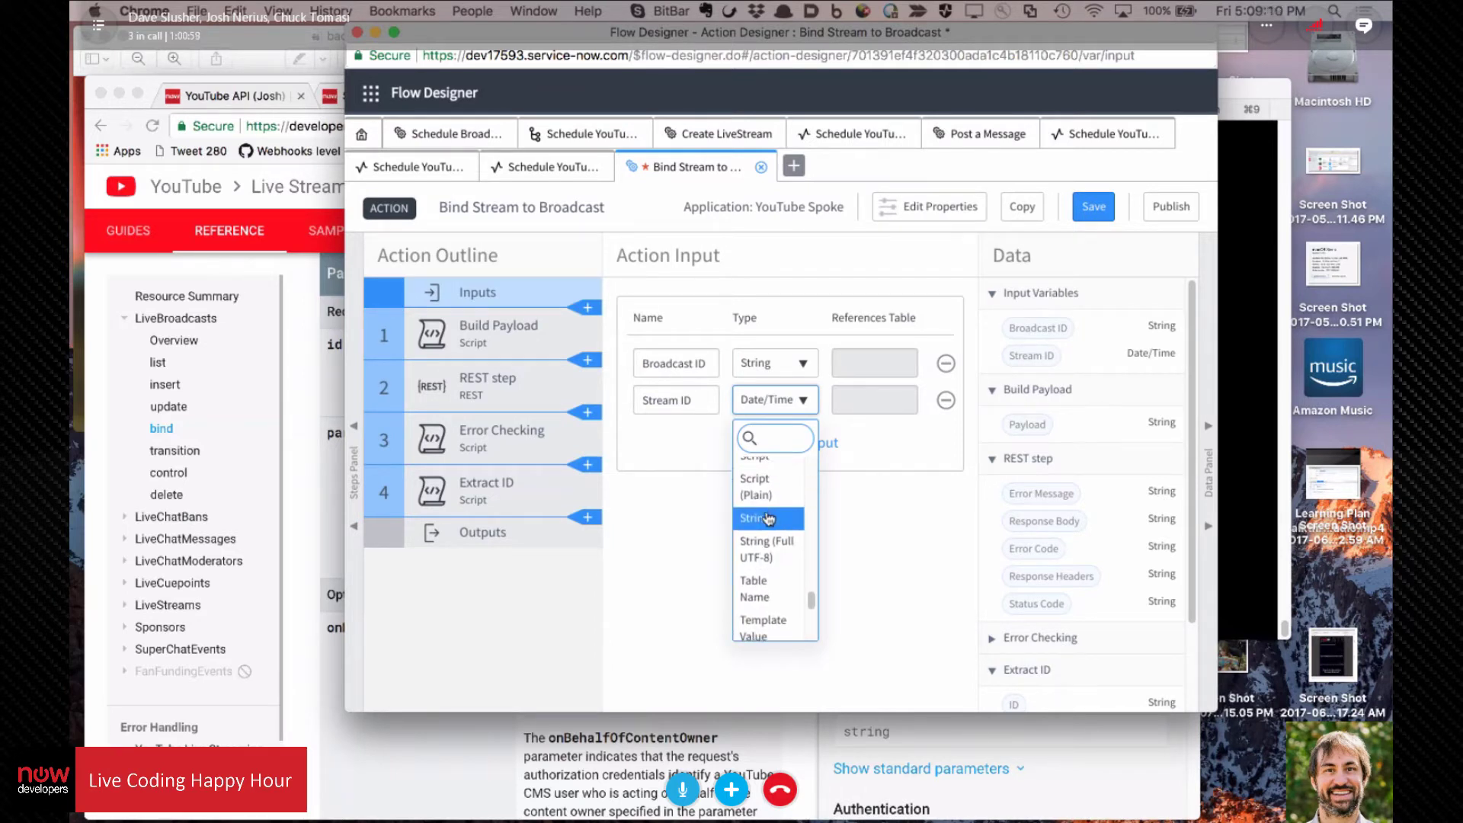
left_click(768, 519)
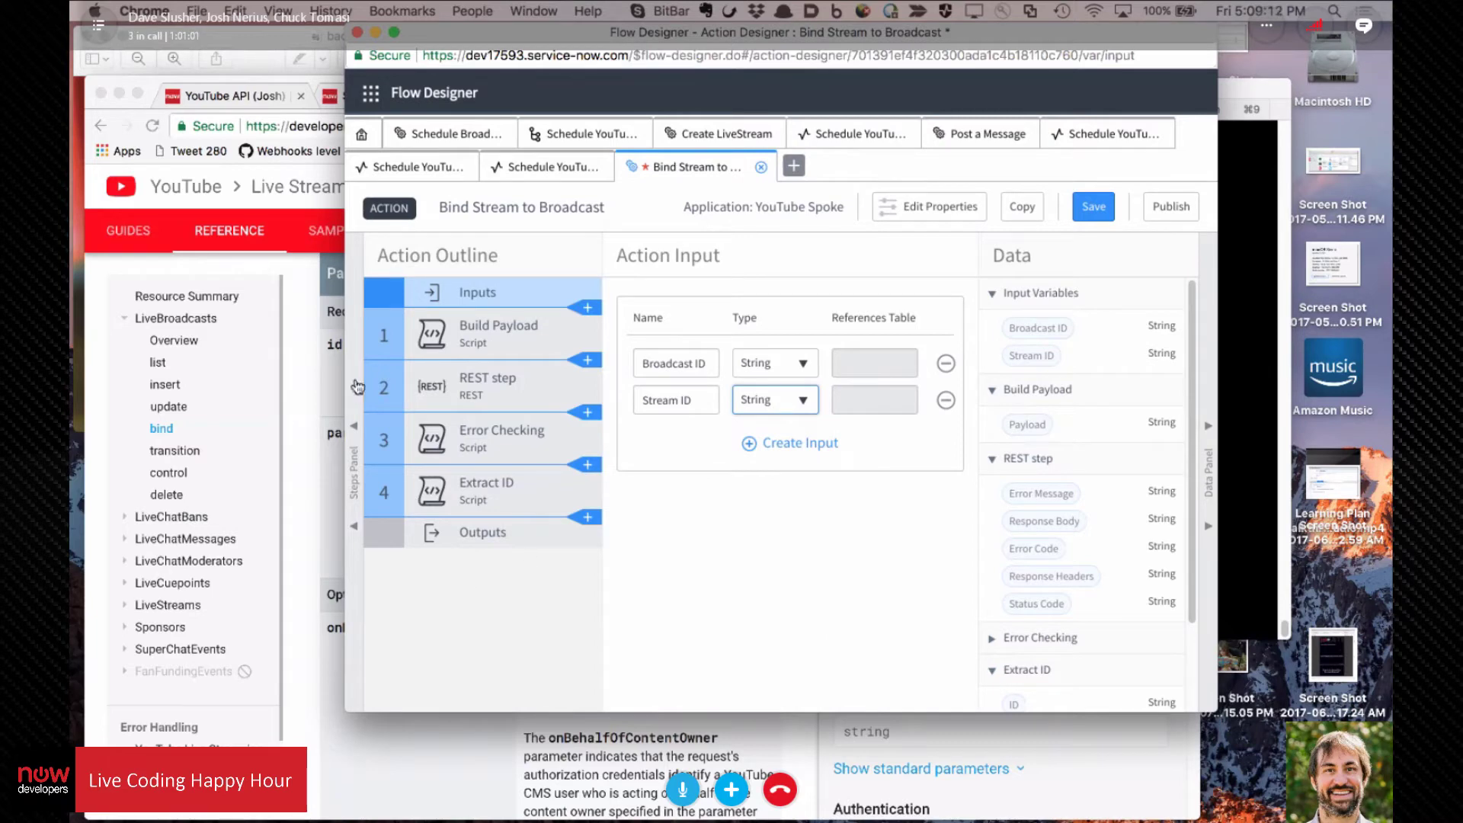
Step: Review the Build Payload step's variables and script, and switch to the YouTube LiveBroadcasts bind reference in the other browser window
left_click(506, 328)
scroll(843, 444, "down", 3)
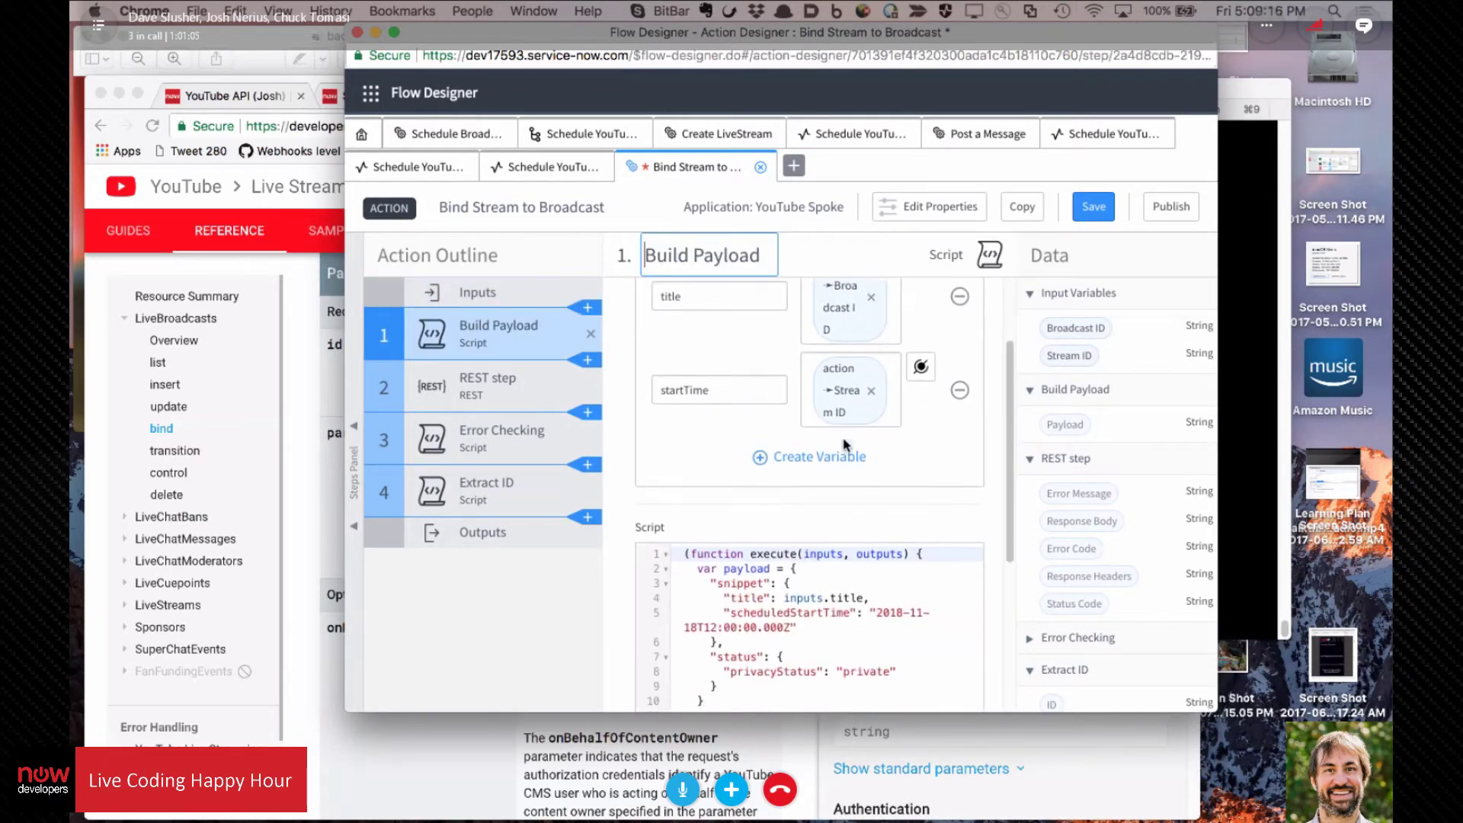
left_click(390, 761)
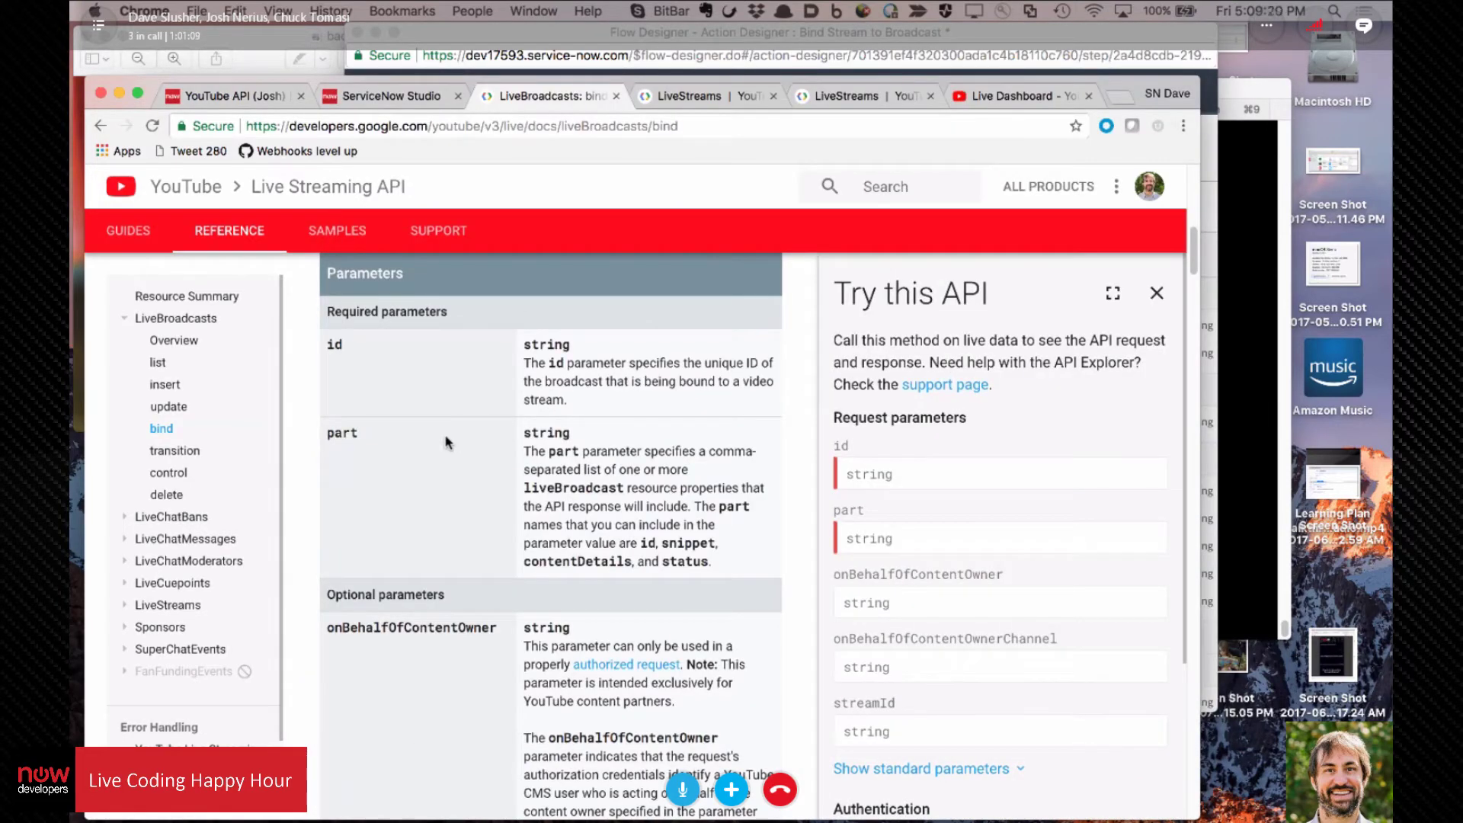
Step: Execute a trial bind API request with id "xyz" and part "zyx", authorizing it with the first listed Google account
left_click(943, 477)
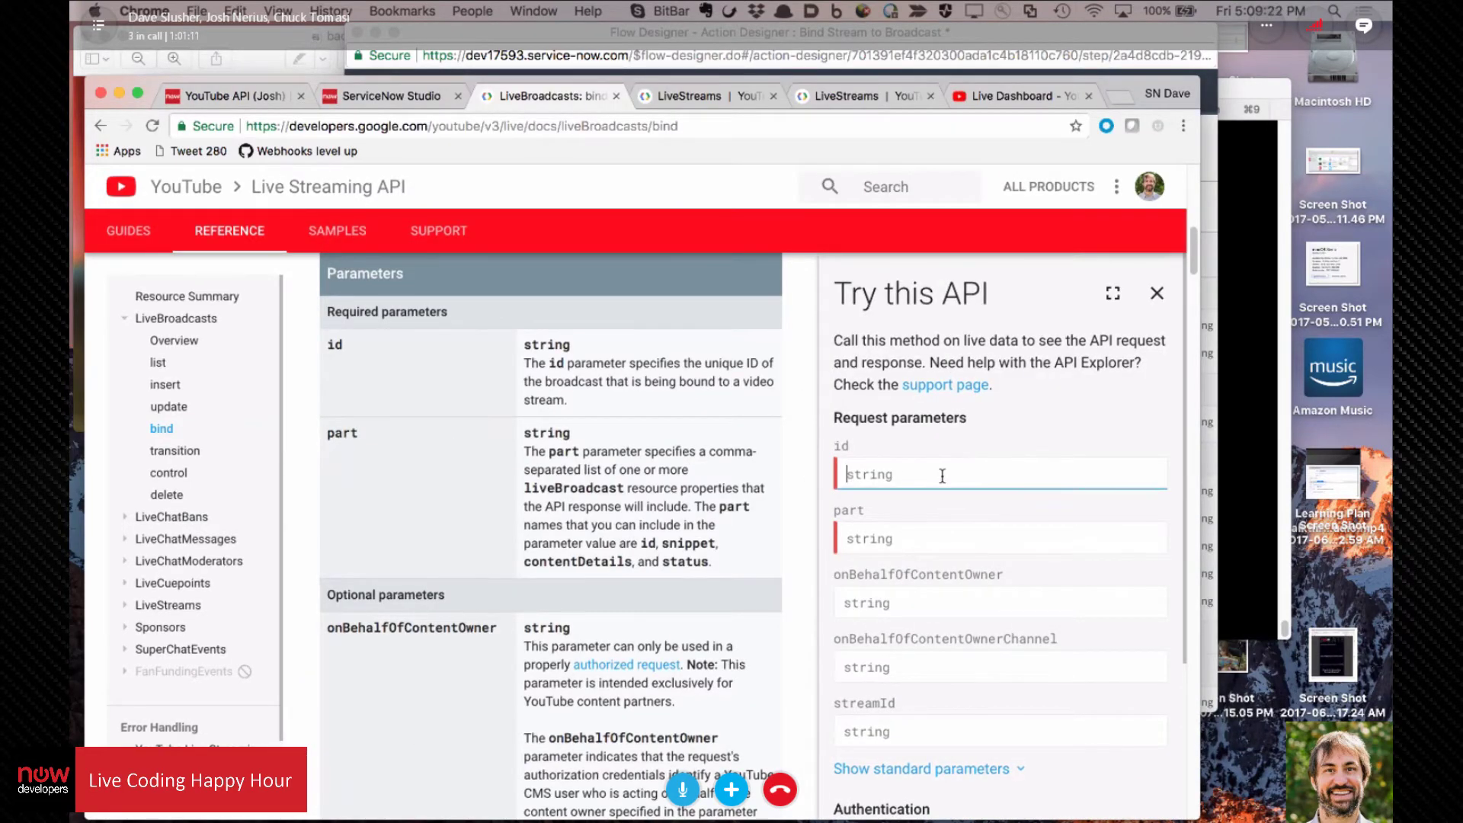
type("xyz")
key("Tab")
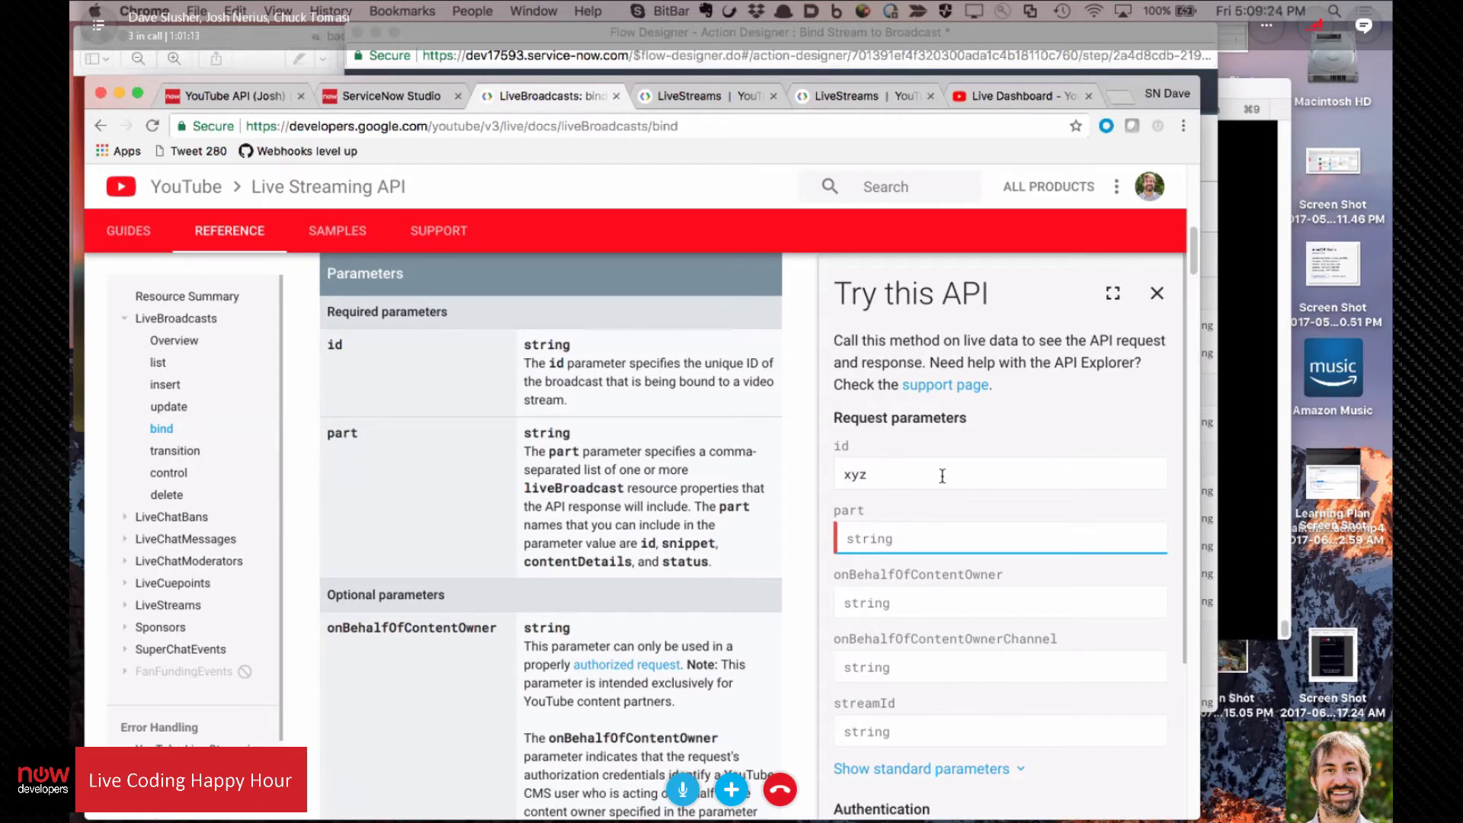
type("zyz")
scroll(1001, 402, "down", 5)
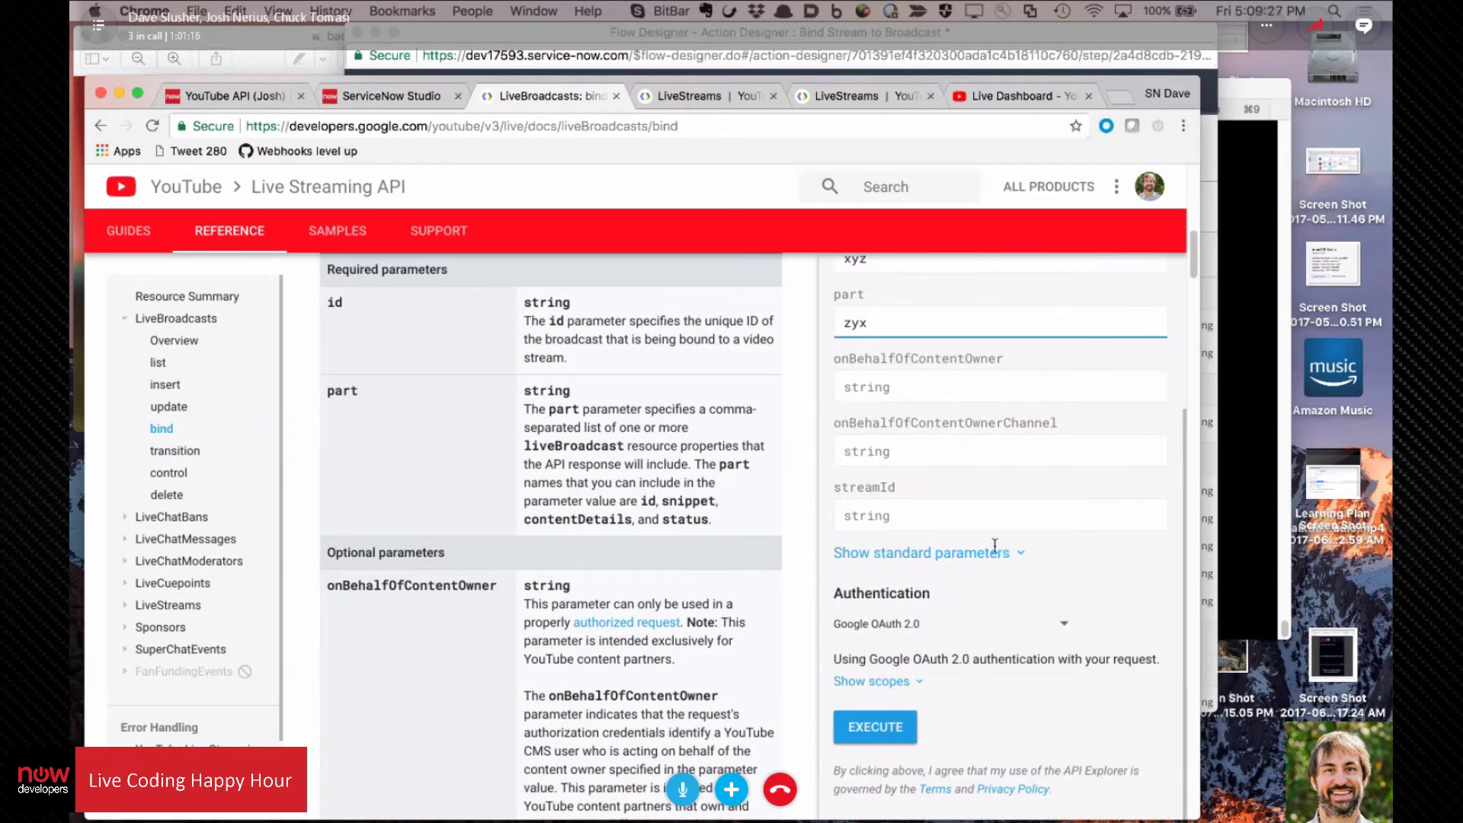
left_click(885, 737)
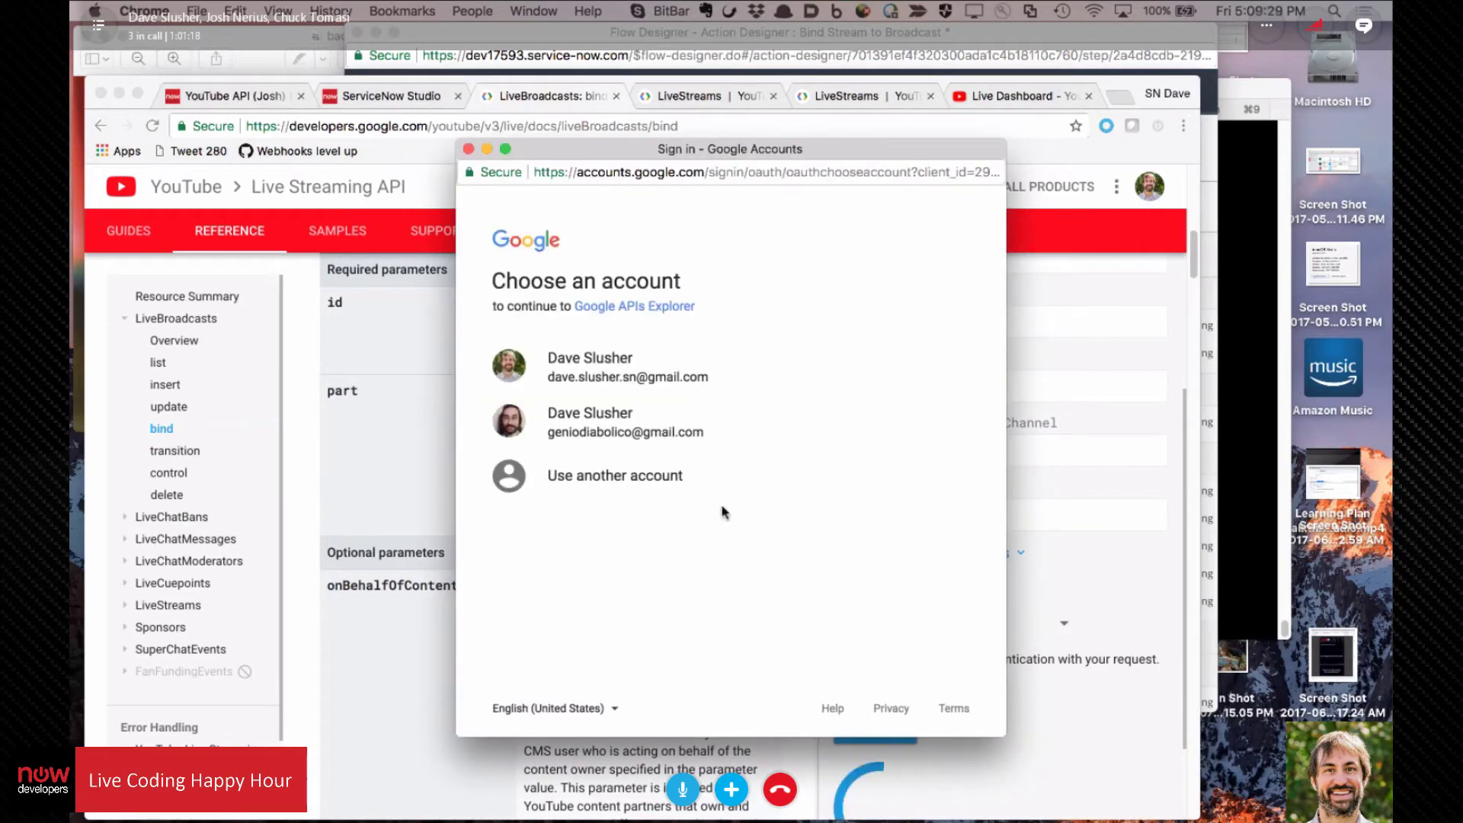
left_click(598, 377)
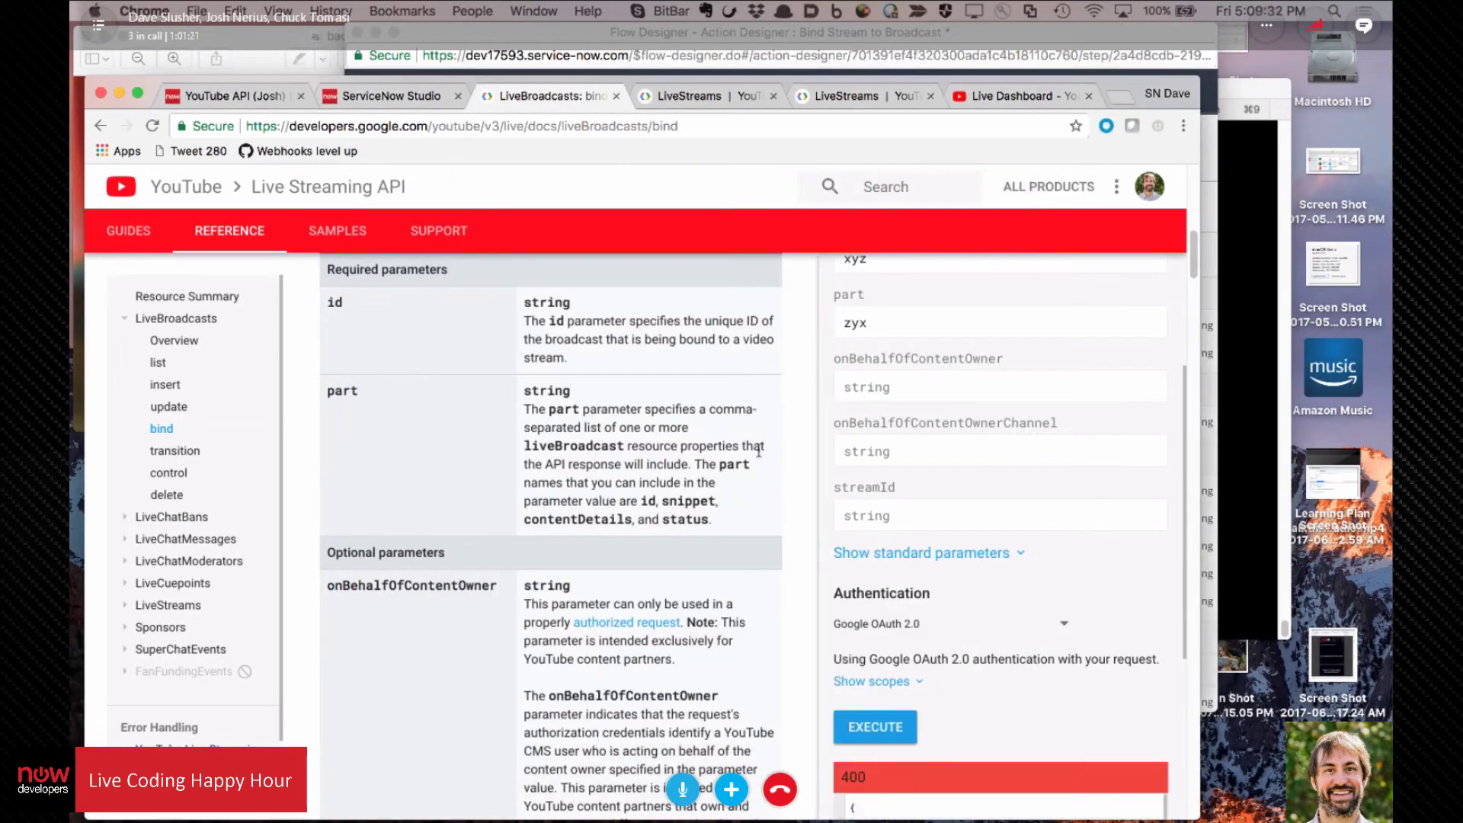
Step: Examine the trial request's response and compare the bind method's HTTP request, authorization scopes and parameters with the API form
scroll(949, 468, "down", 4)
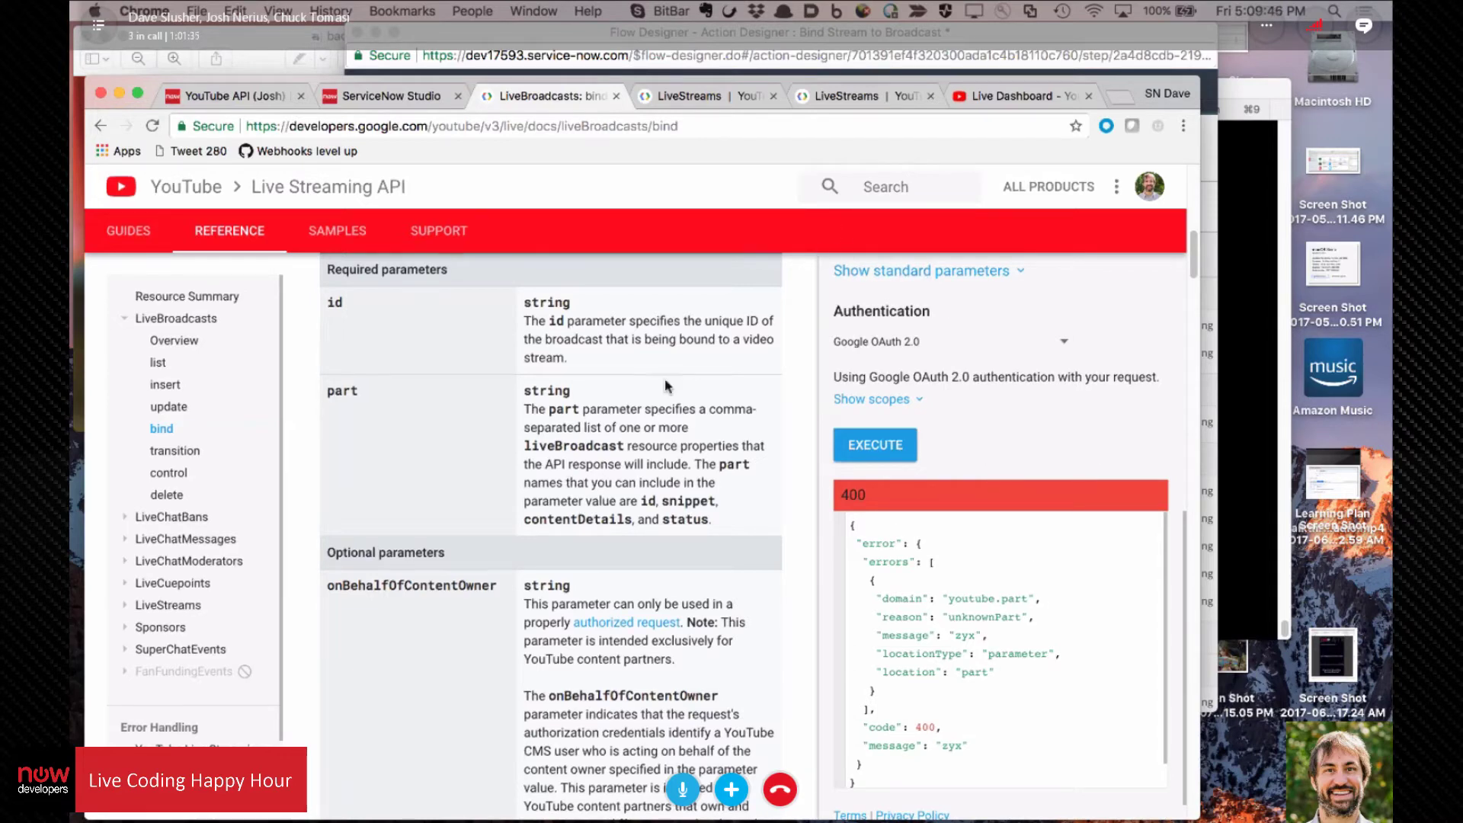
scroll(1066, 528, "down", 4)
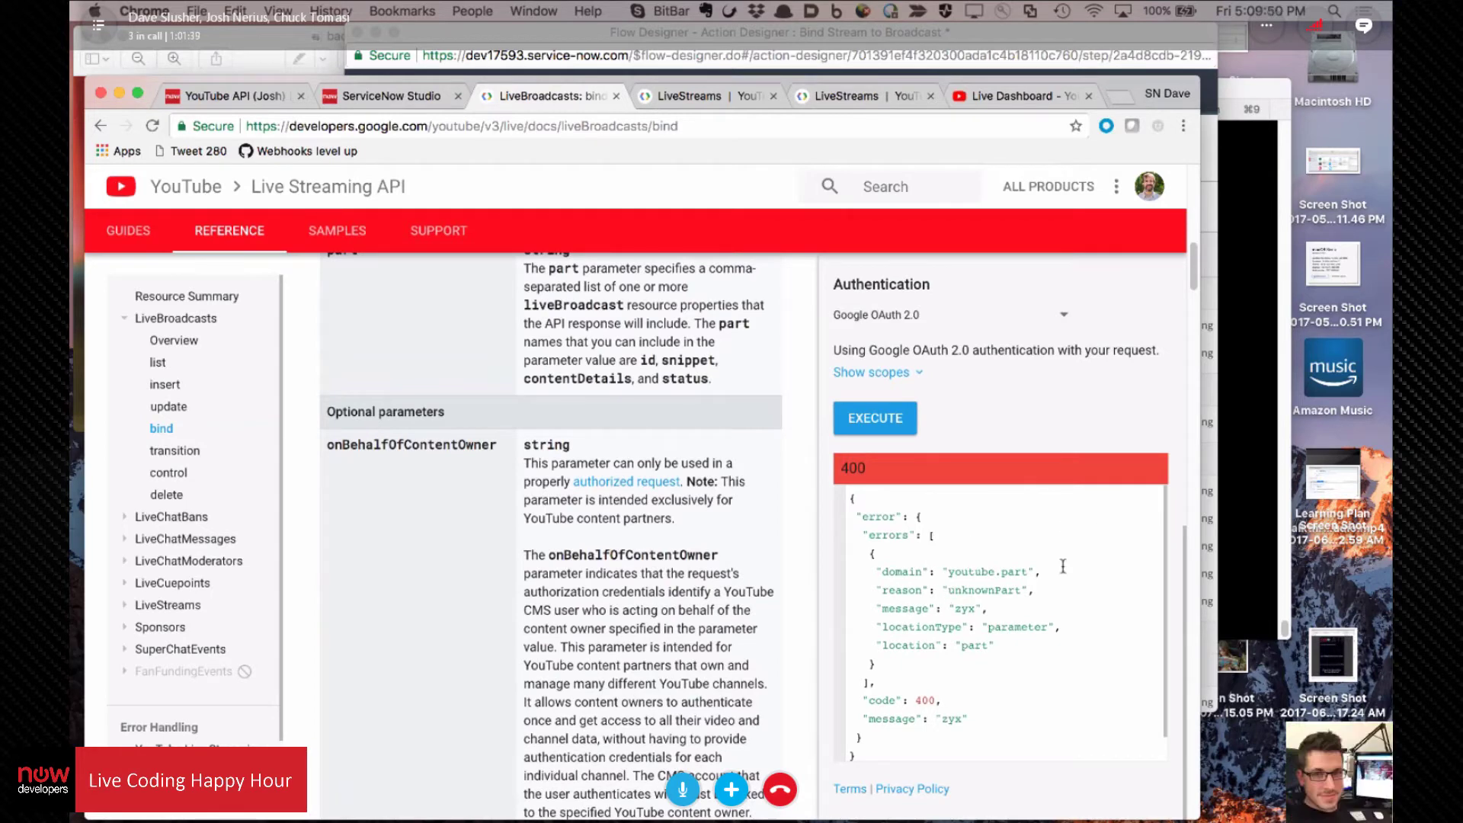
scroll(991, 518, "up", 5)
scroll(1011, 482, "up", 2)
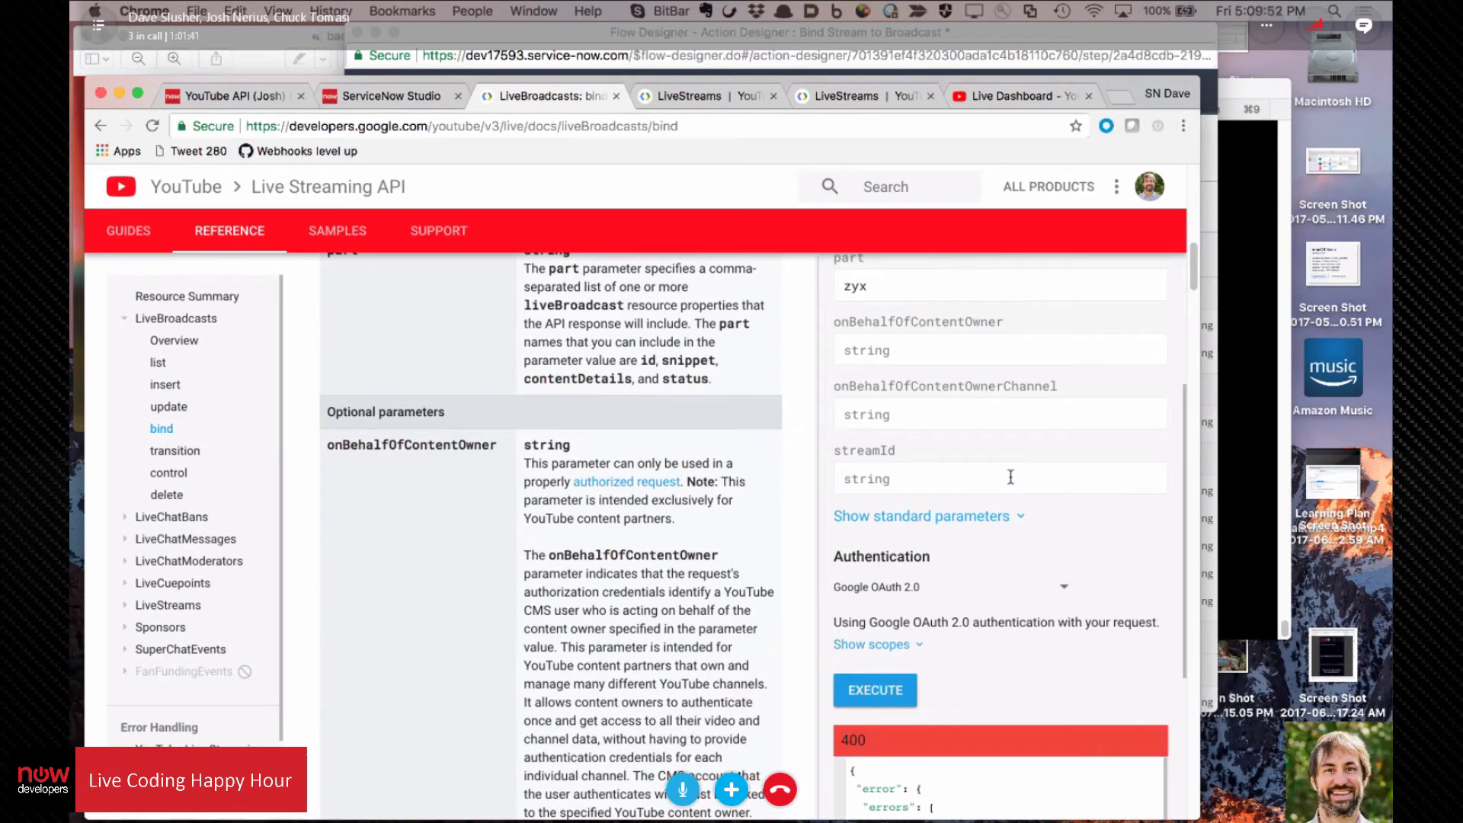
scroll(1012, 482, "down", 3)
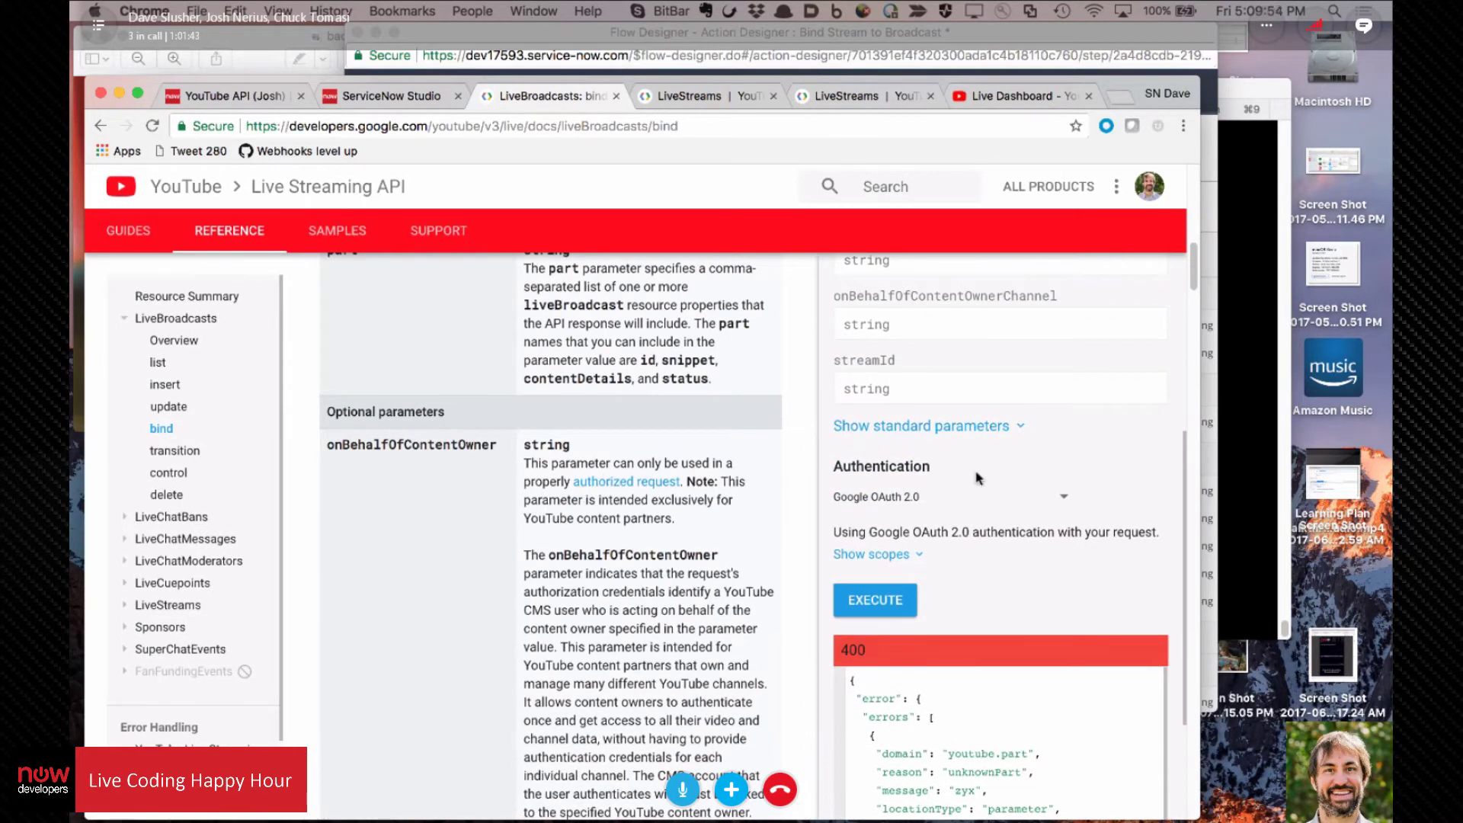
scroll(651, 543, "up", 4)
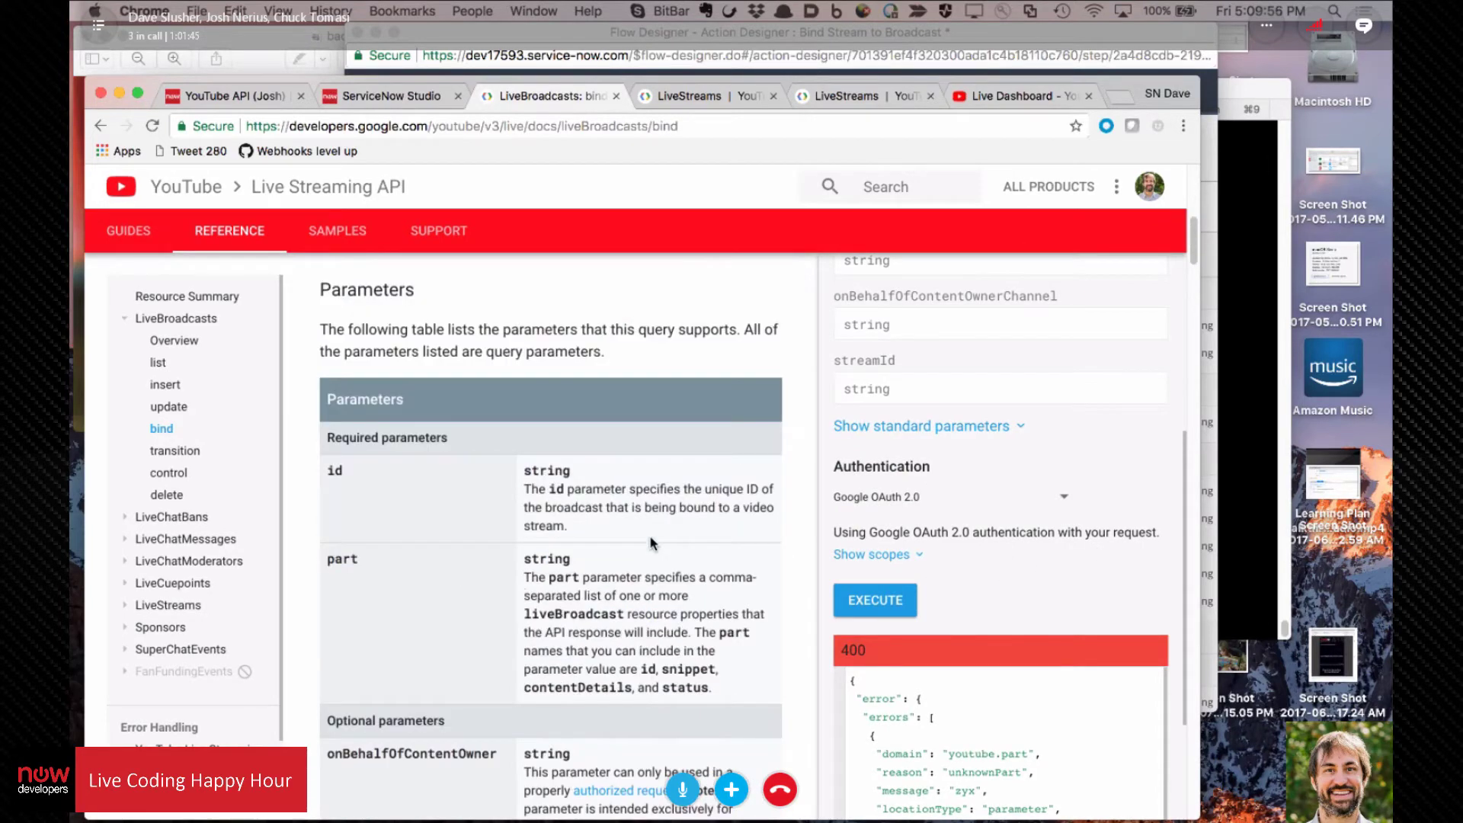
scroll(657, 550, "up", 4)
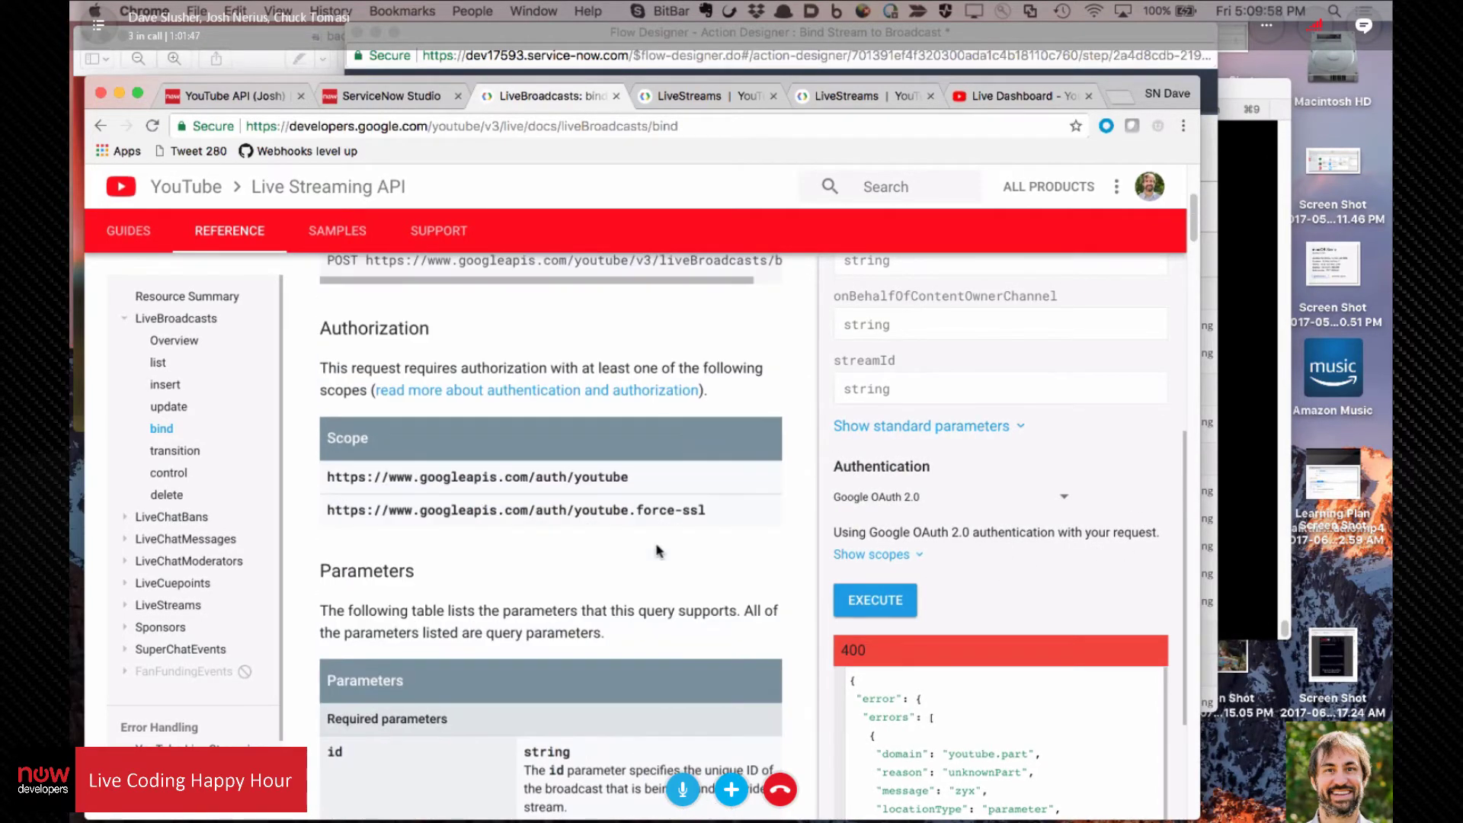
scroll(530, 556, "up", 2)
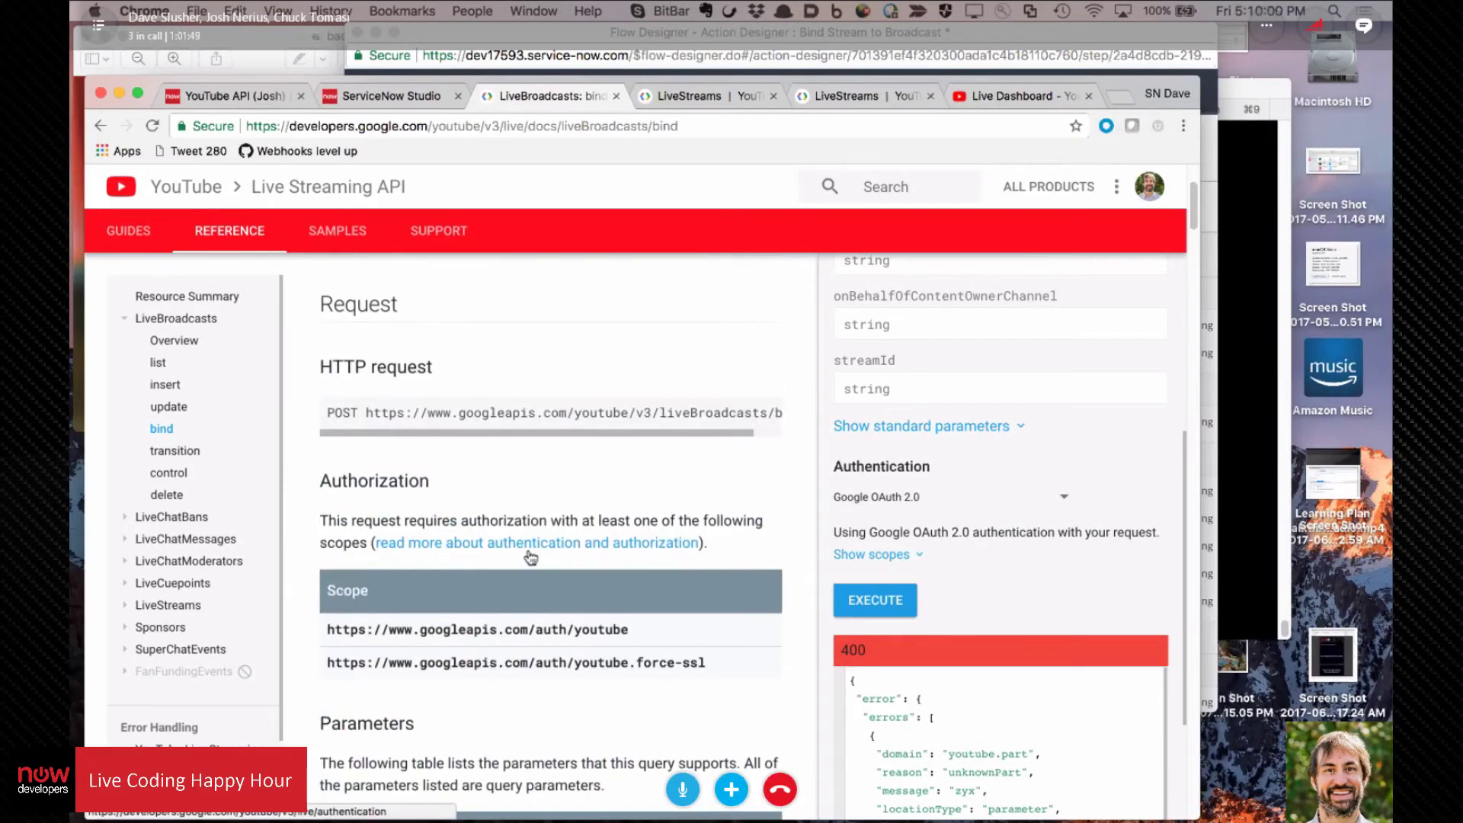
scroll(968, 453, "up", 3)
scroll(976, 450, "up", 3)
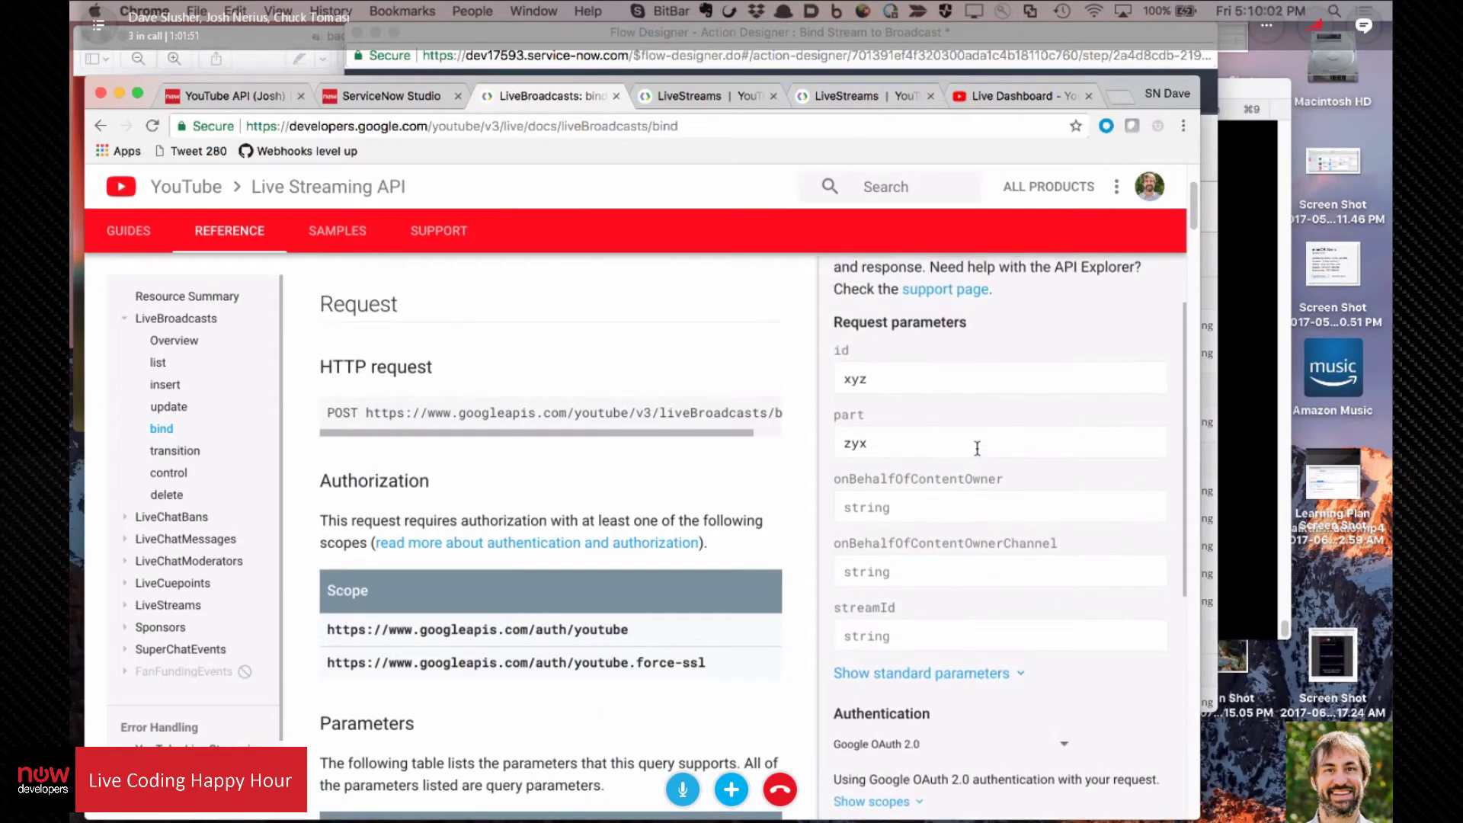
scroll(602, 505, "down", 5)
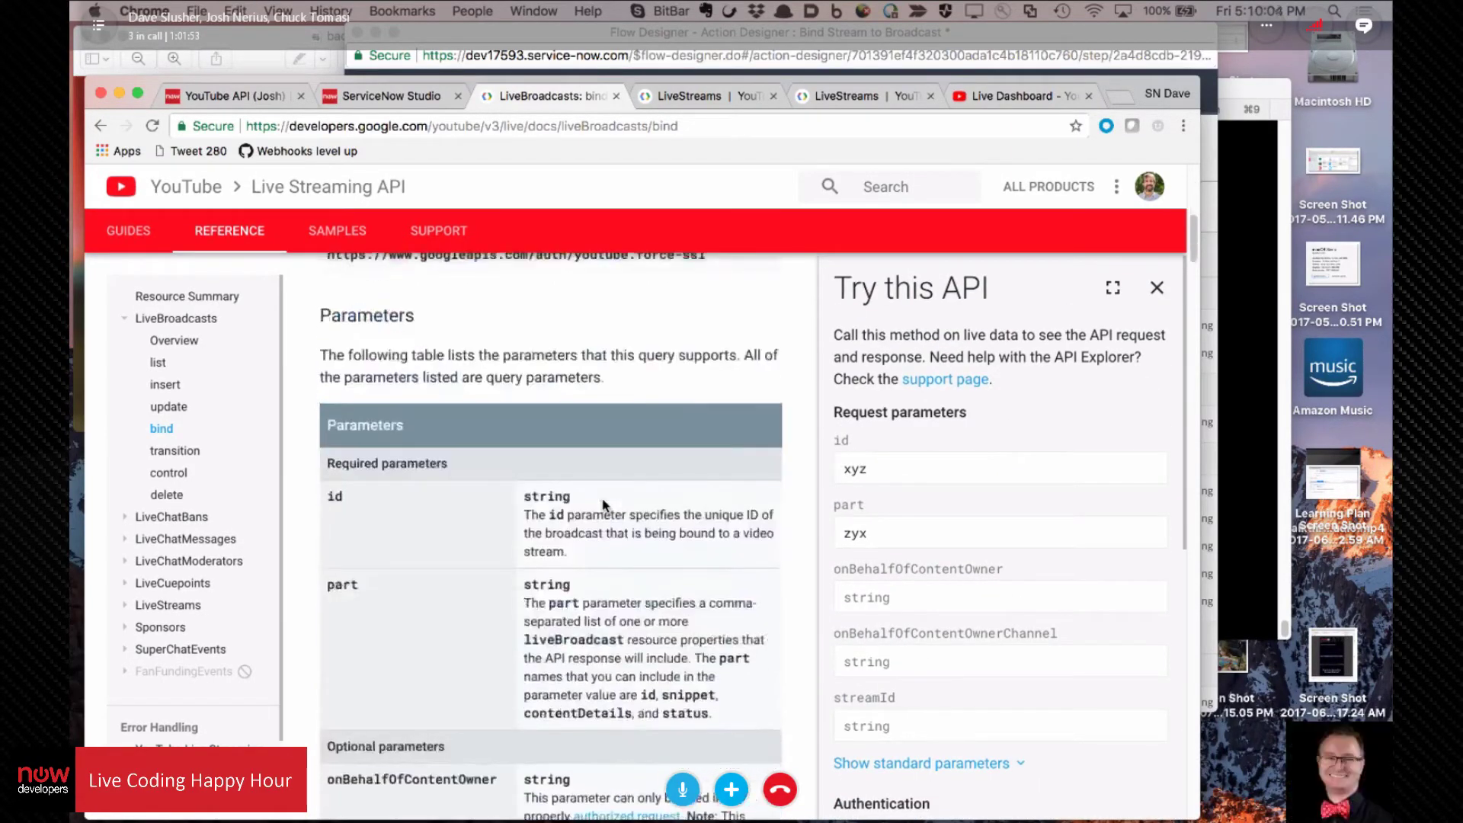
scroll(603, 505, "down", 1)
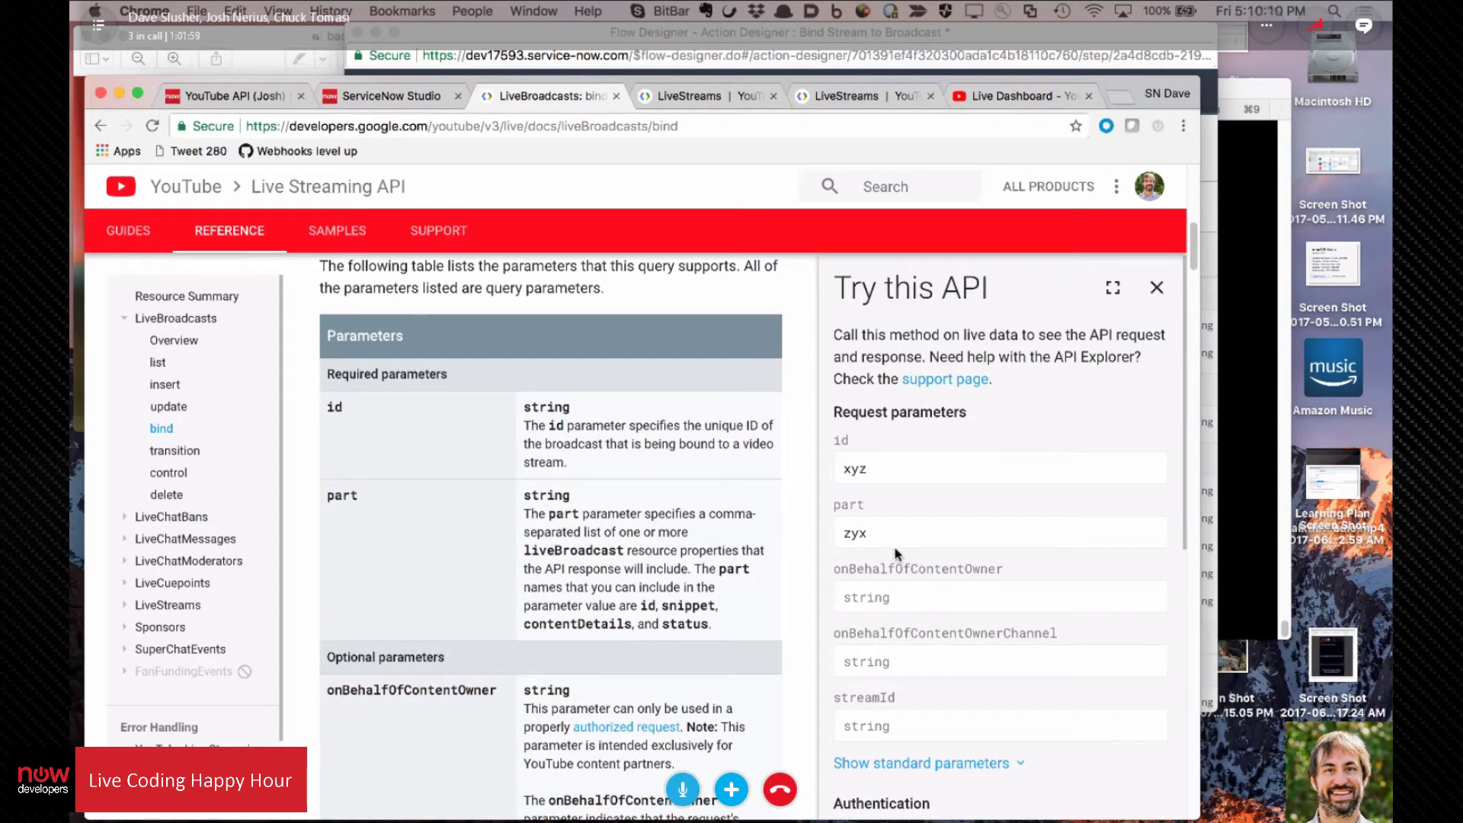
Step: Consult the bind parameter descriptions, and set part to "id,streamId" and streamId to "zyx" in the API request form
left_click(870, 525)
left_click_drag(870, 525, 677, 534)
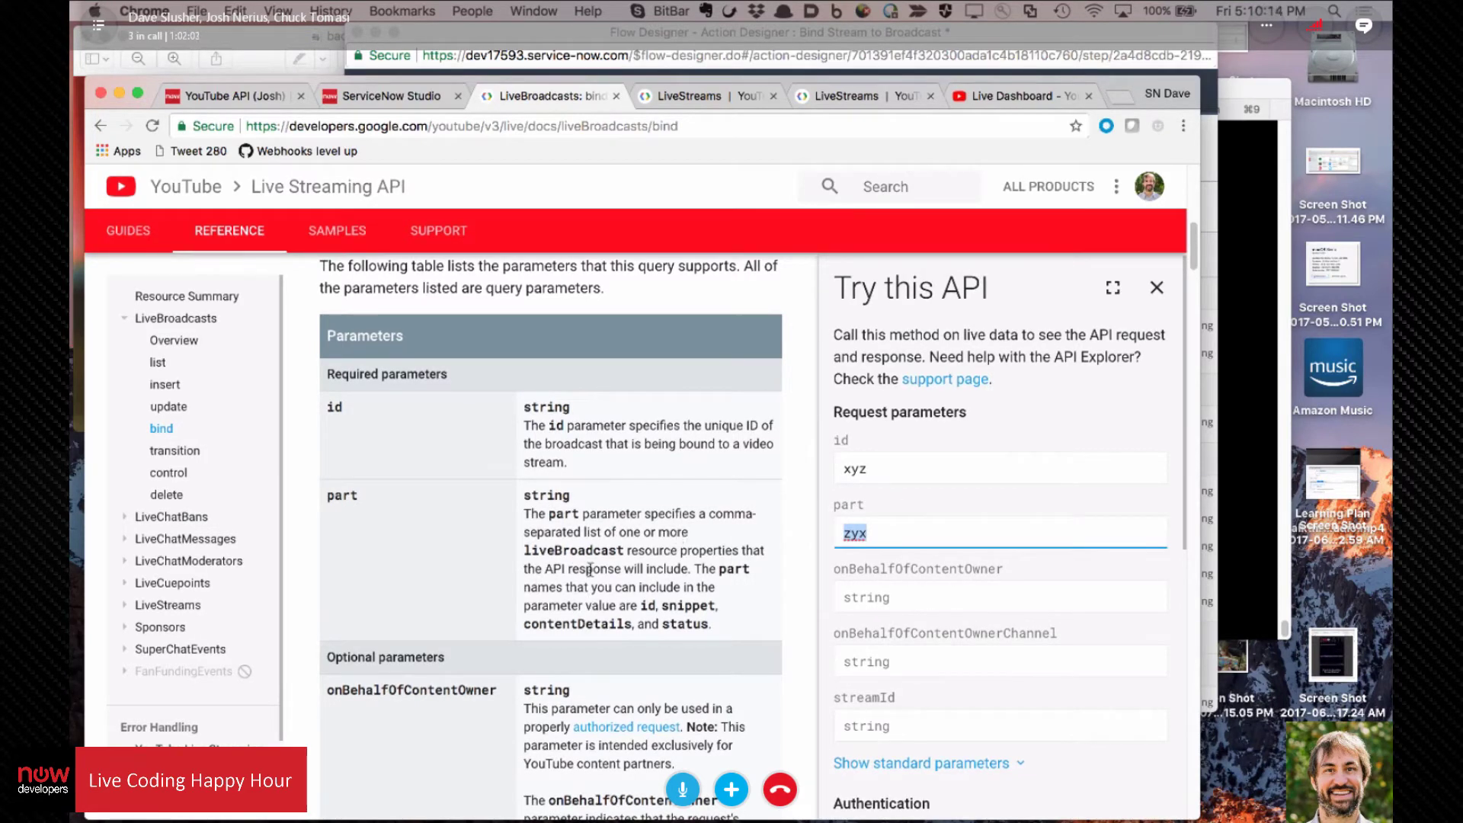
scroll(589, 569, "down", 10)
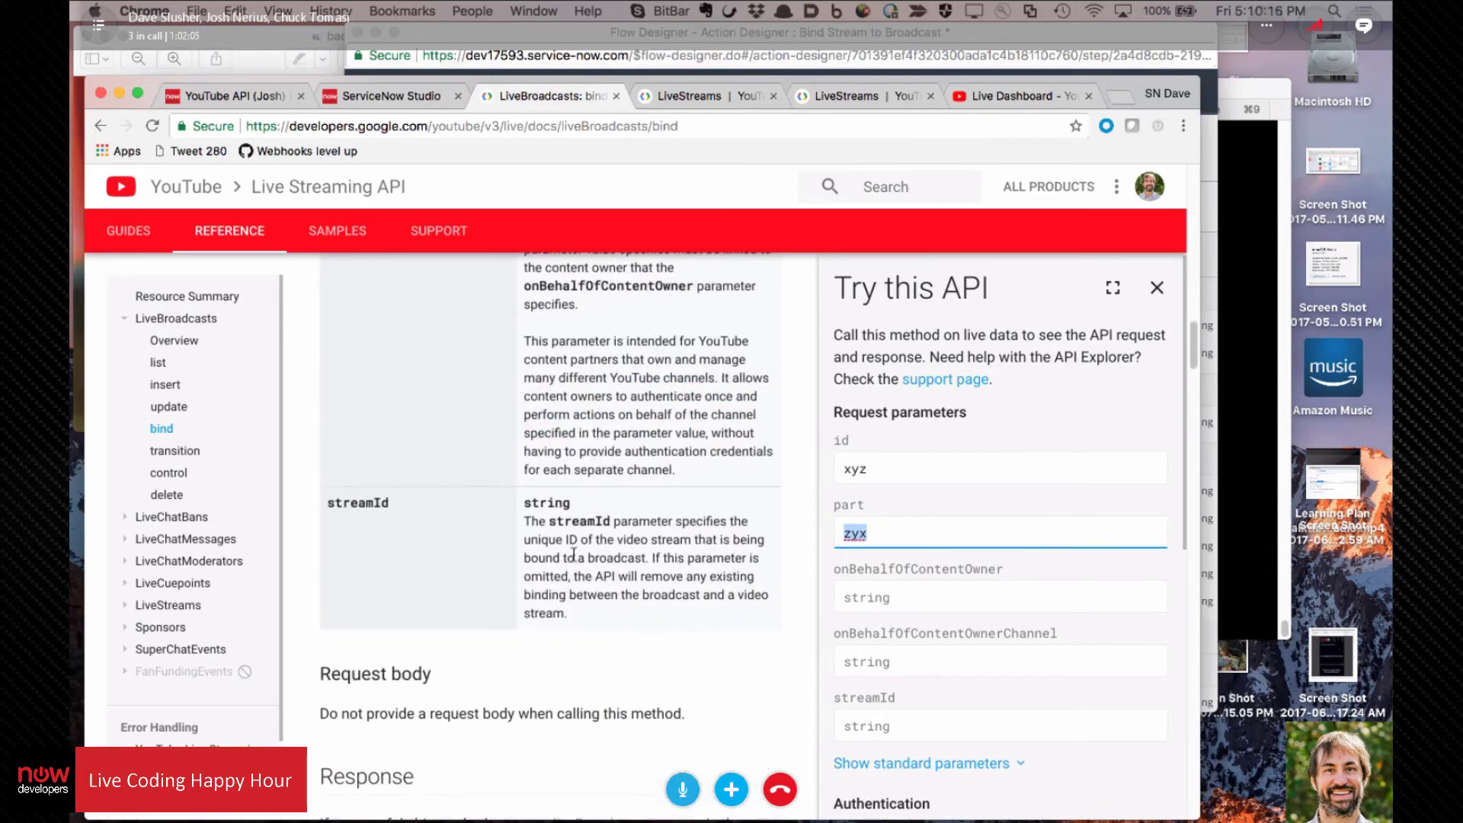
scroll(572, 554, "down", 10)
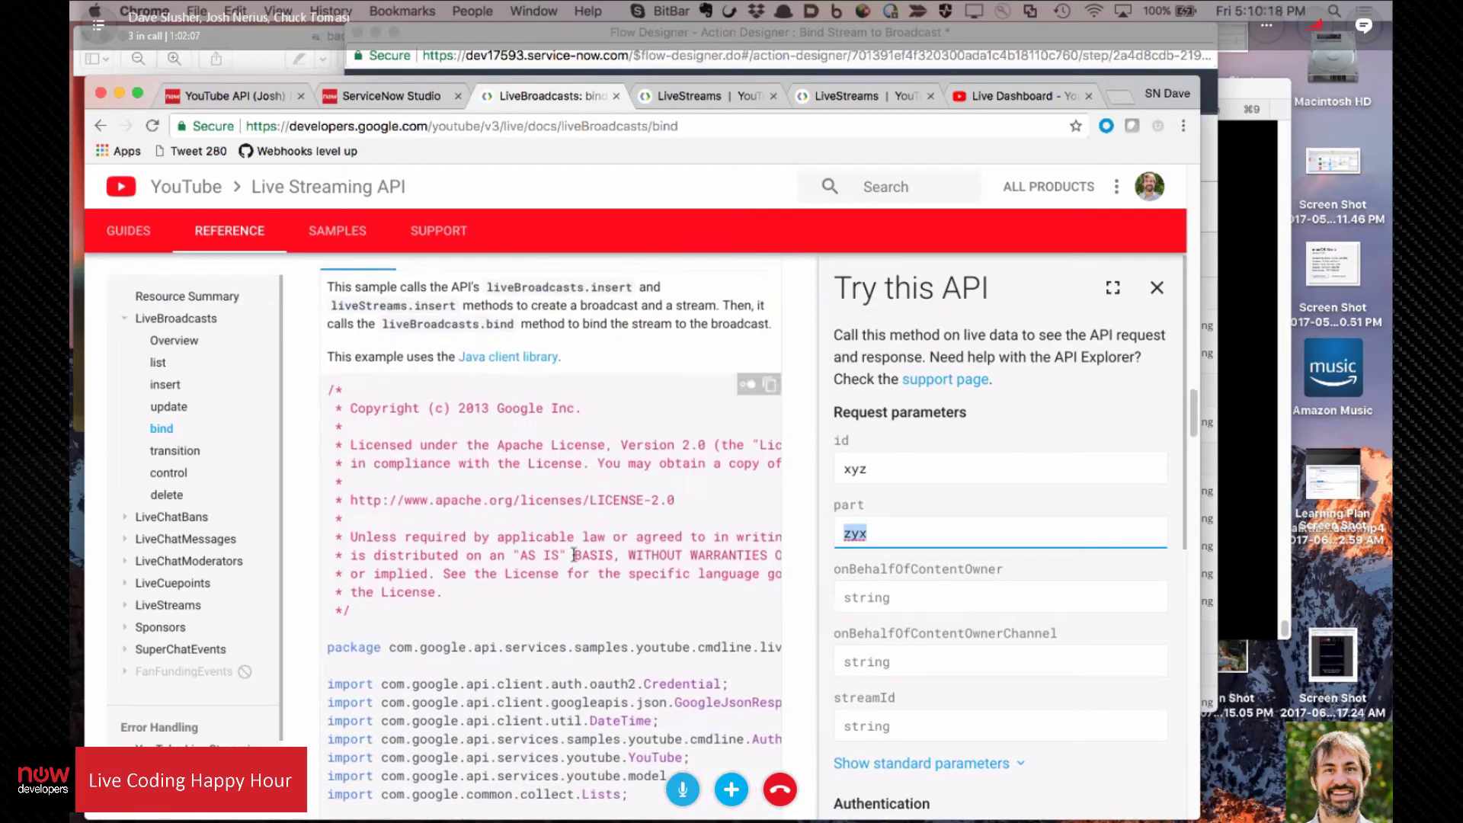
scroll(573, 554, "up", 15)
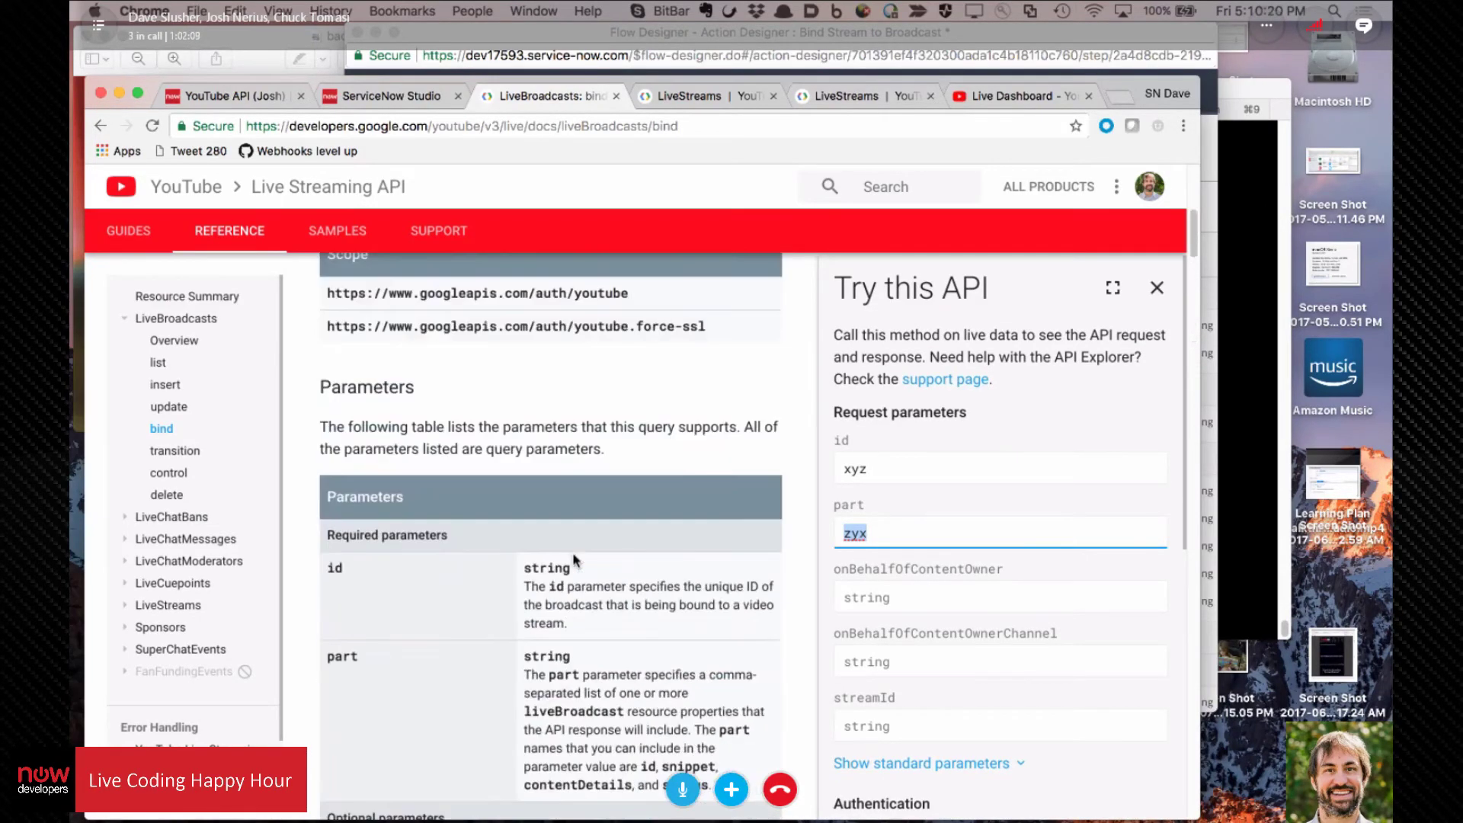
scroll(573, 559, "up", 5)
scroll(573, 558, "down", 5)
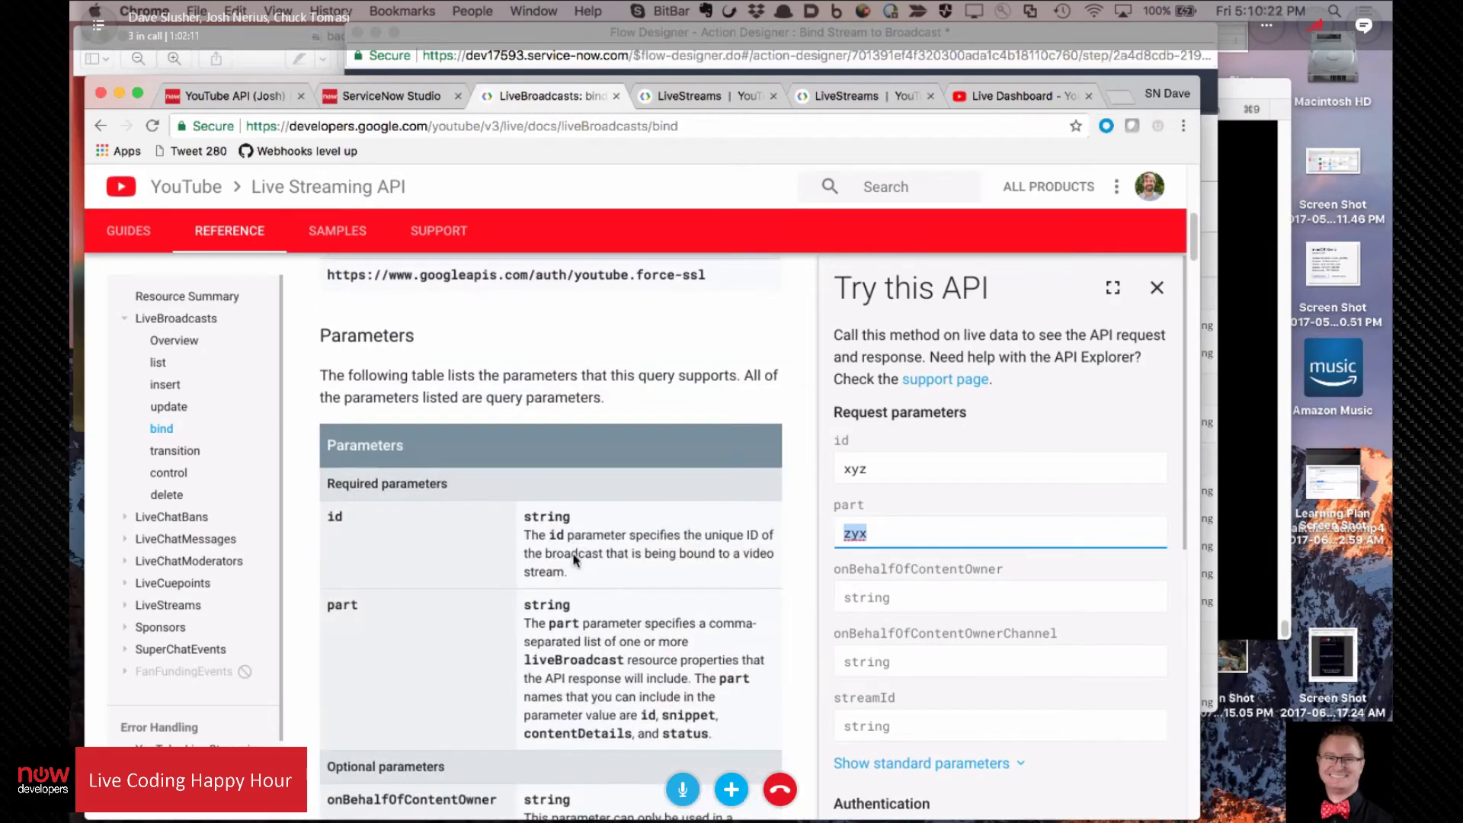
scroll(412, 533, "down", 5)
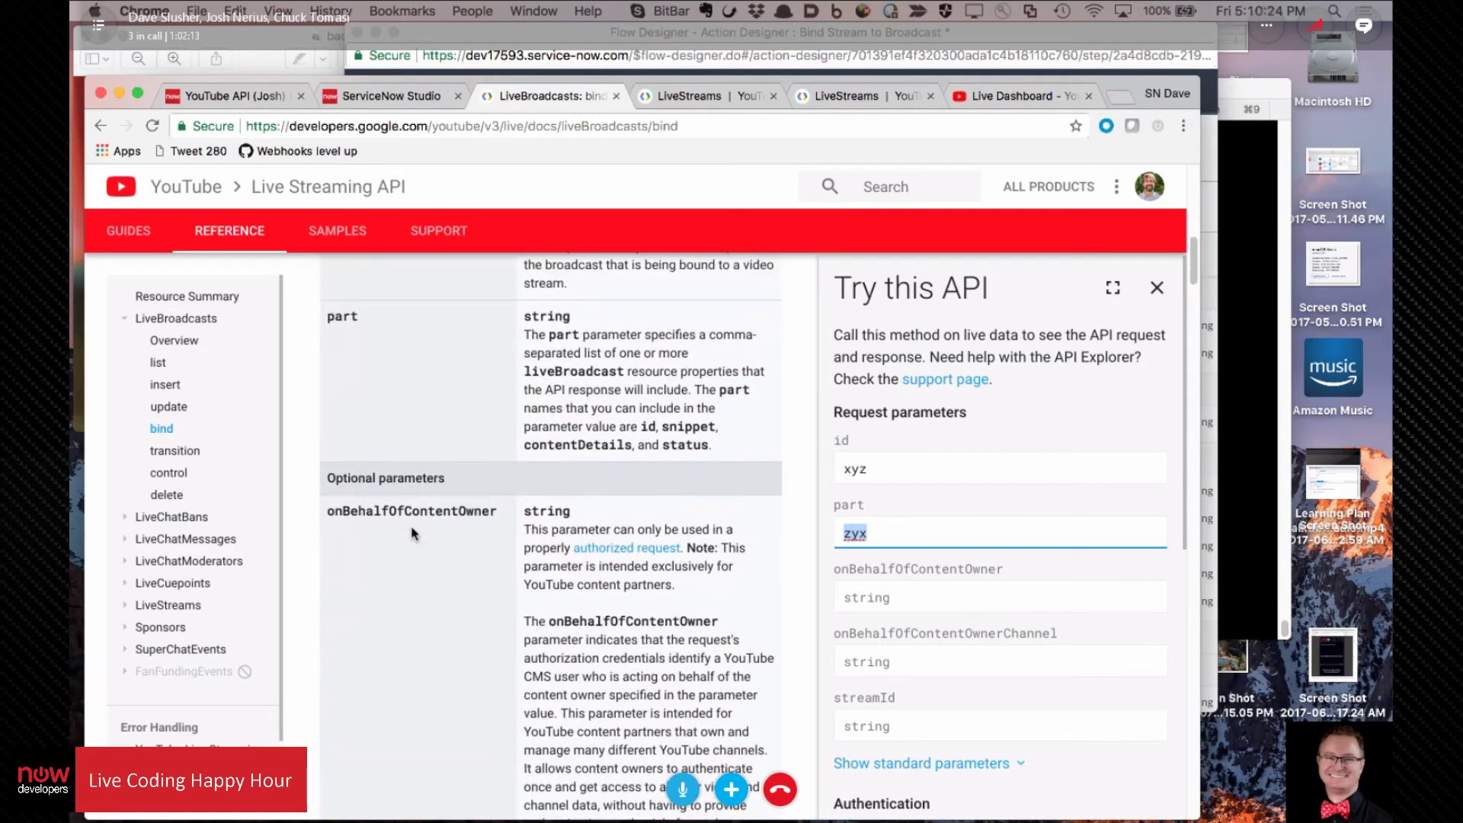
scroll(421, 397, "down", 7)
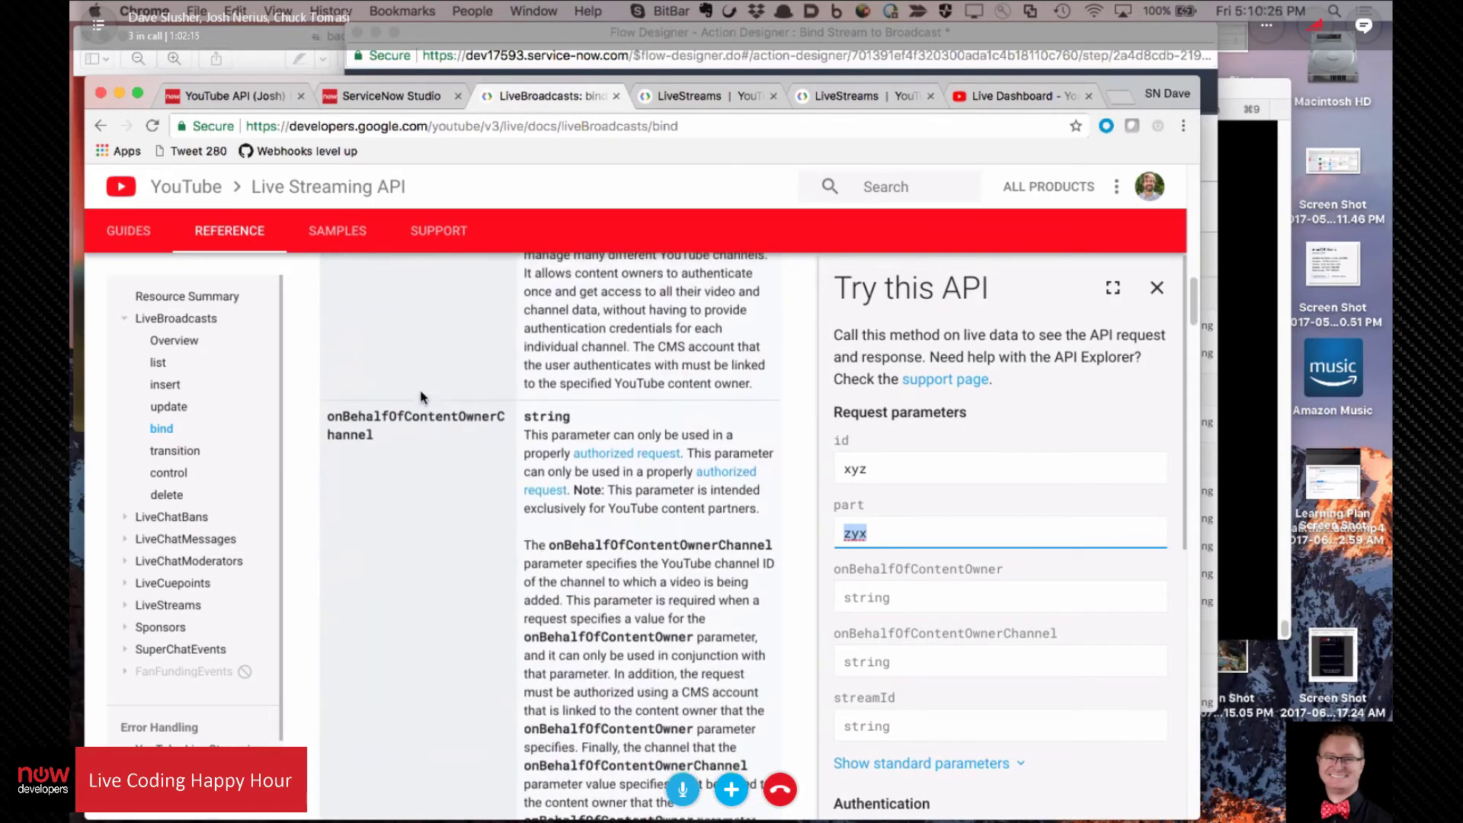
scroll(421, 397, "down", 7)
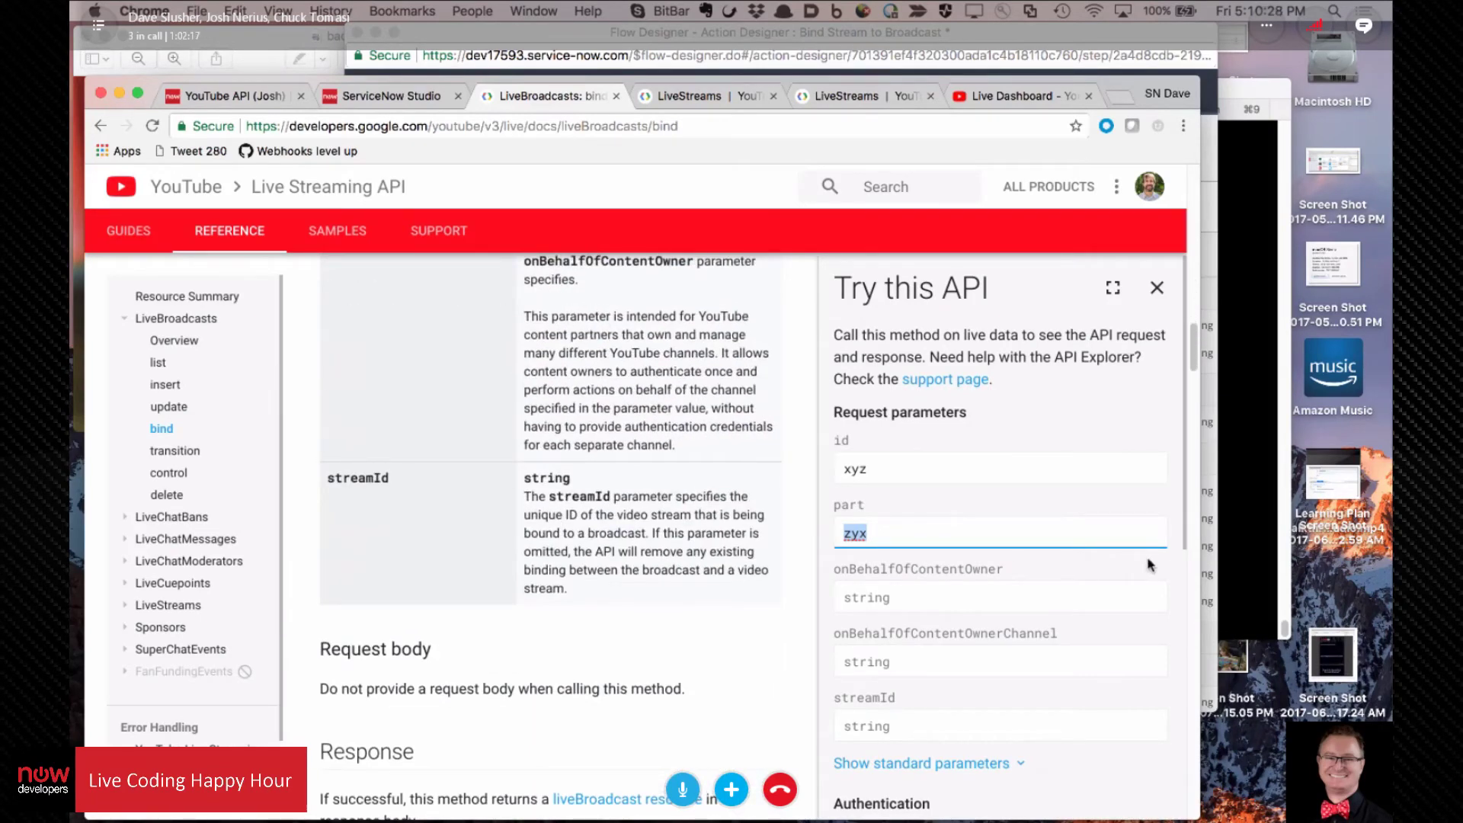
type("id,streamId")
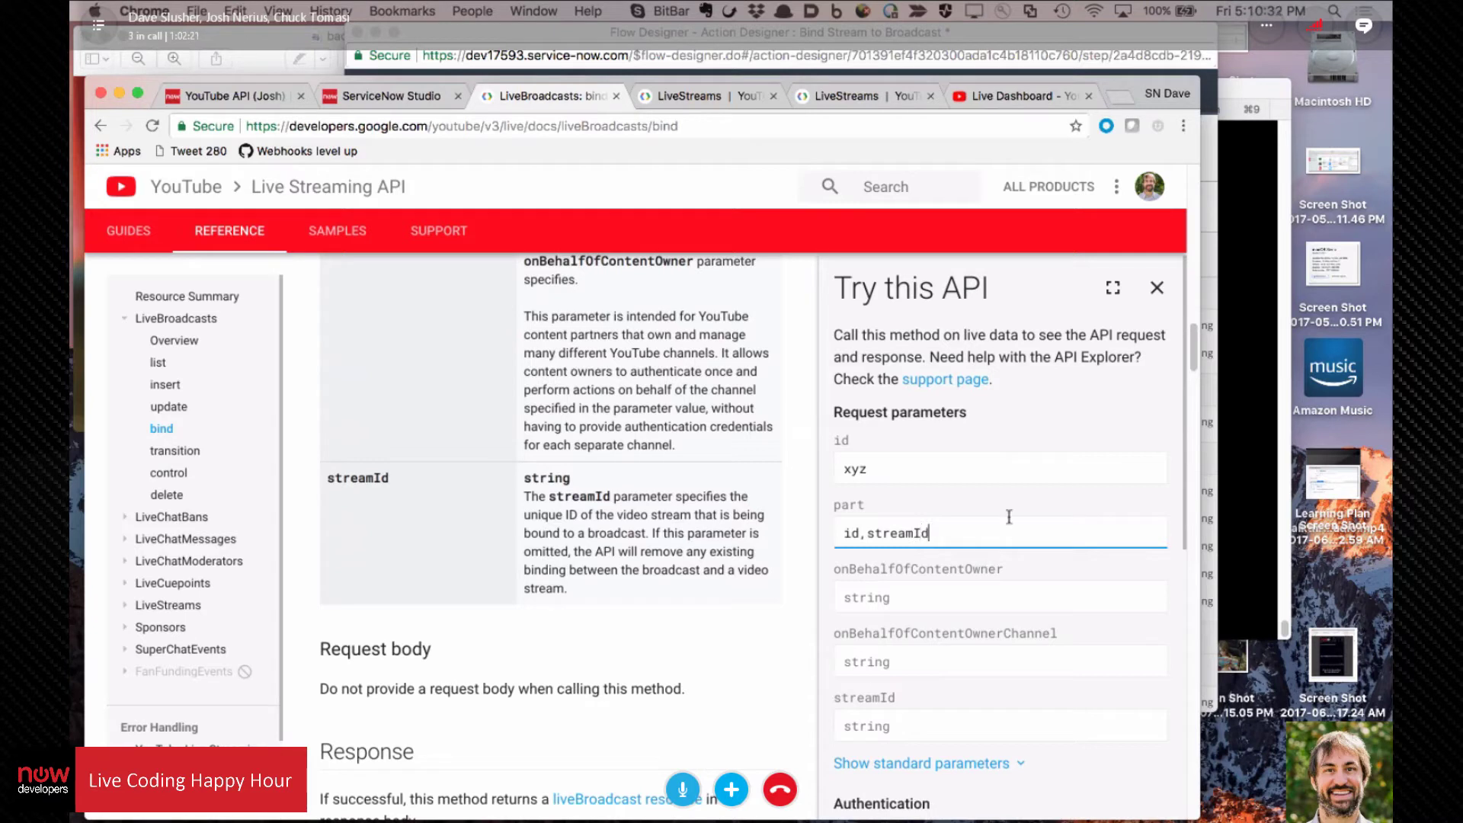
left_click(914, 725)
type("zyx")
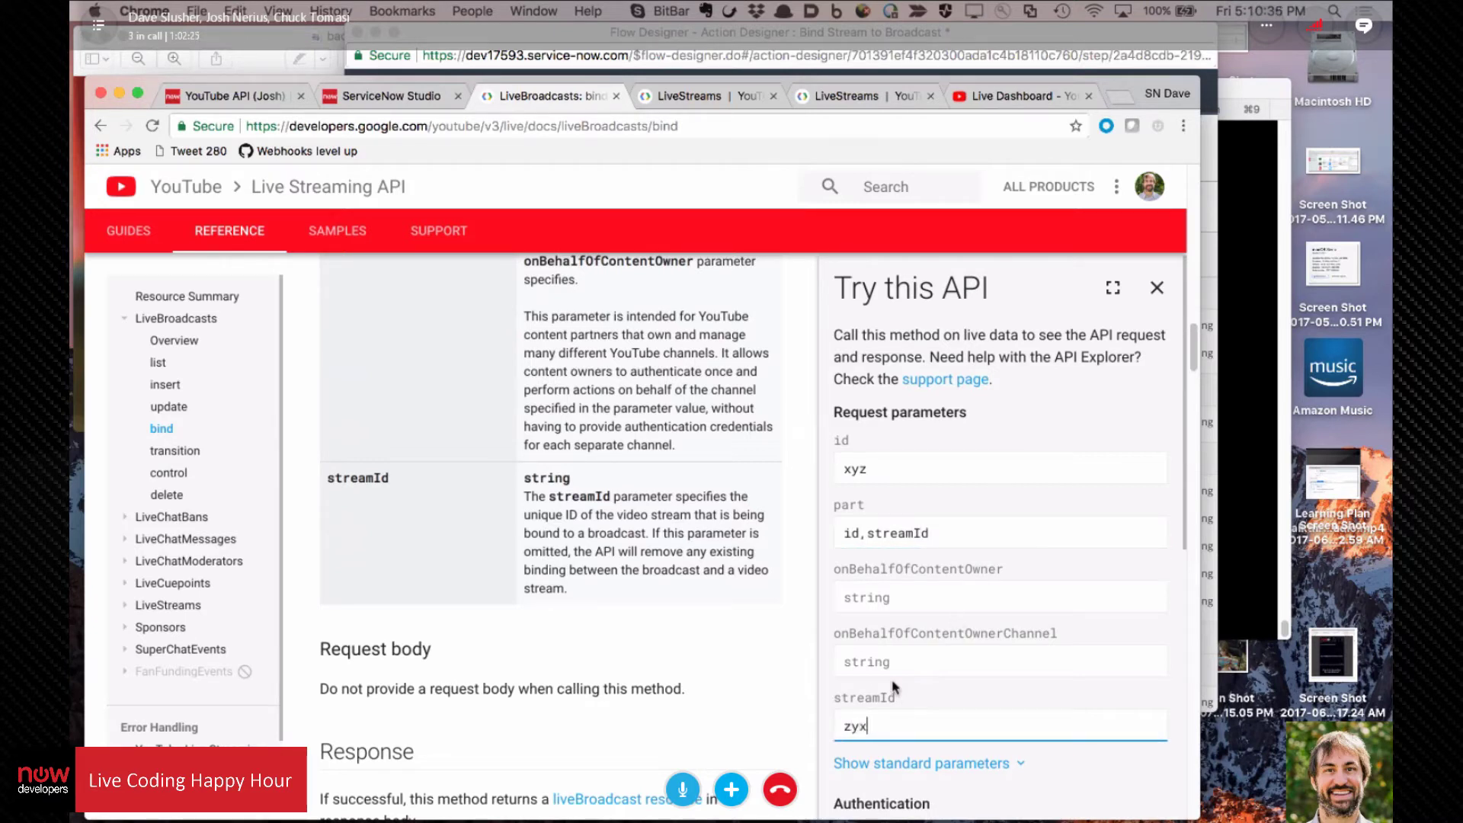
Step: Execute the trial bind request with part "id,streamId" and streamId "zyx", and examine its response against the streamId parameter description
key("Return")
left_click(904, 595)
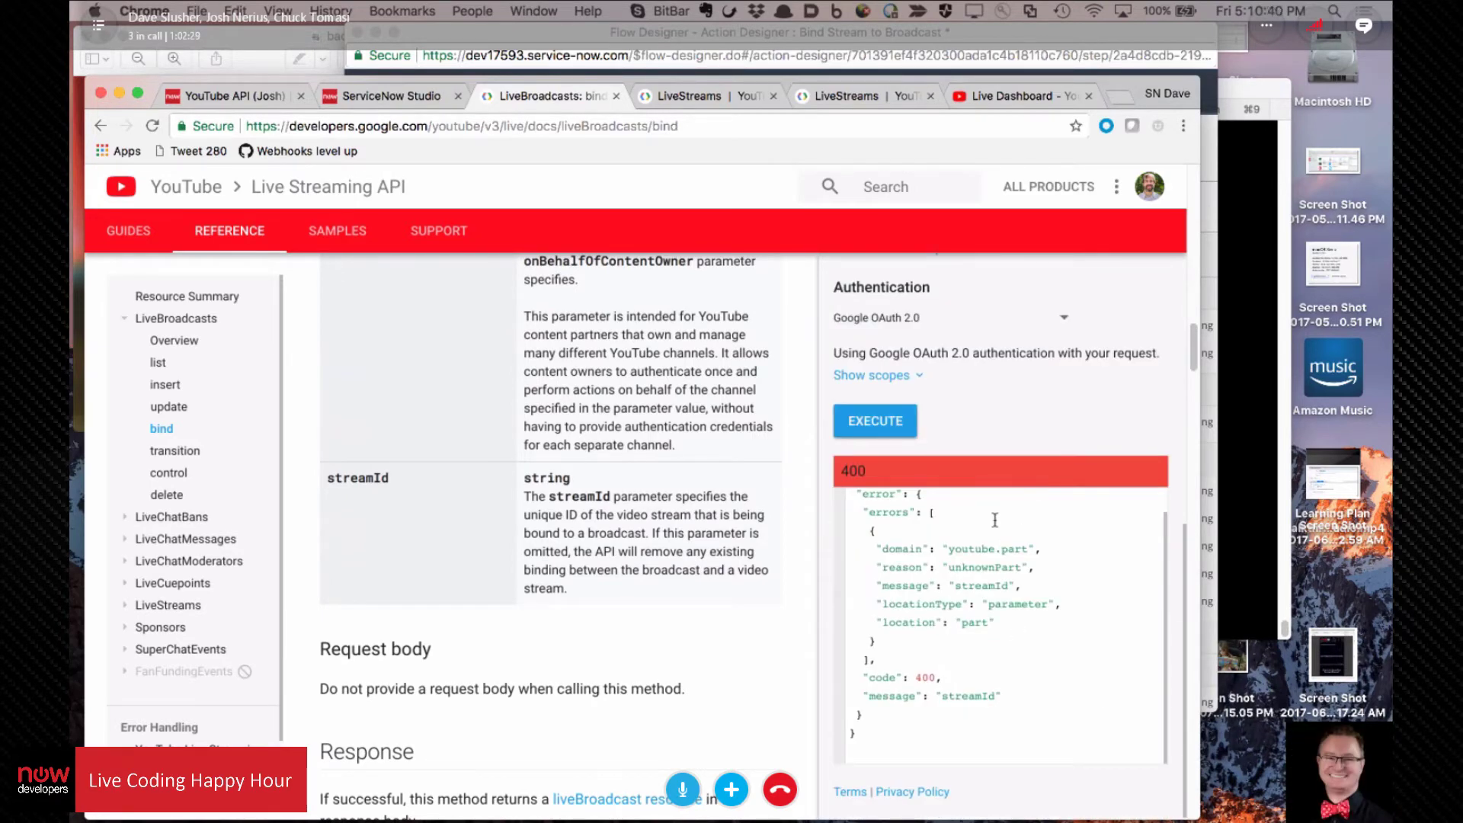
scroll(994, 520, "up", 2)
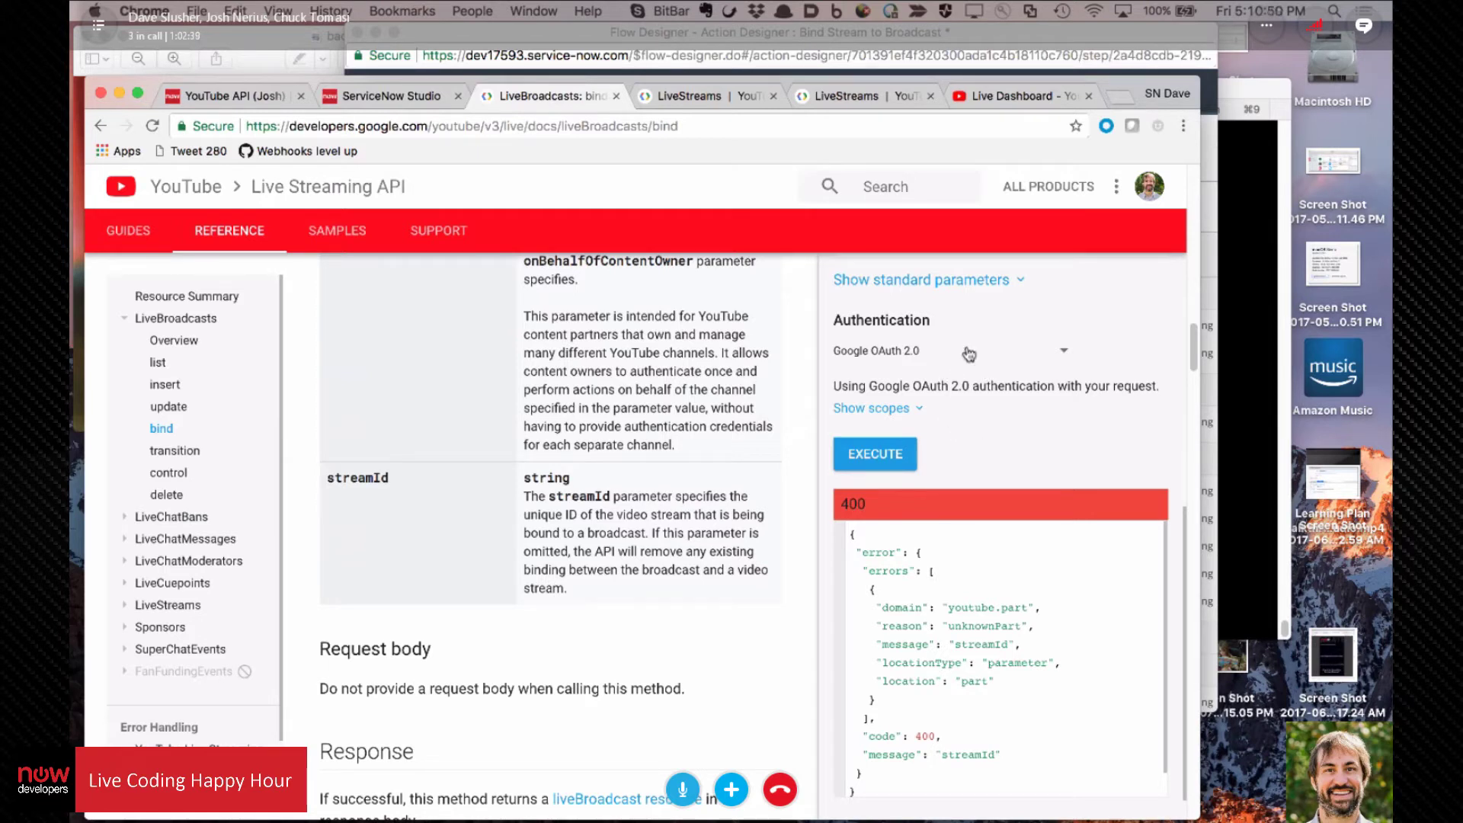
scroll(961, 369, "down", 1)
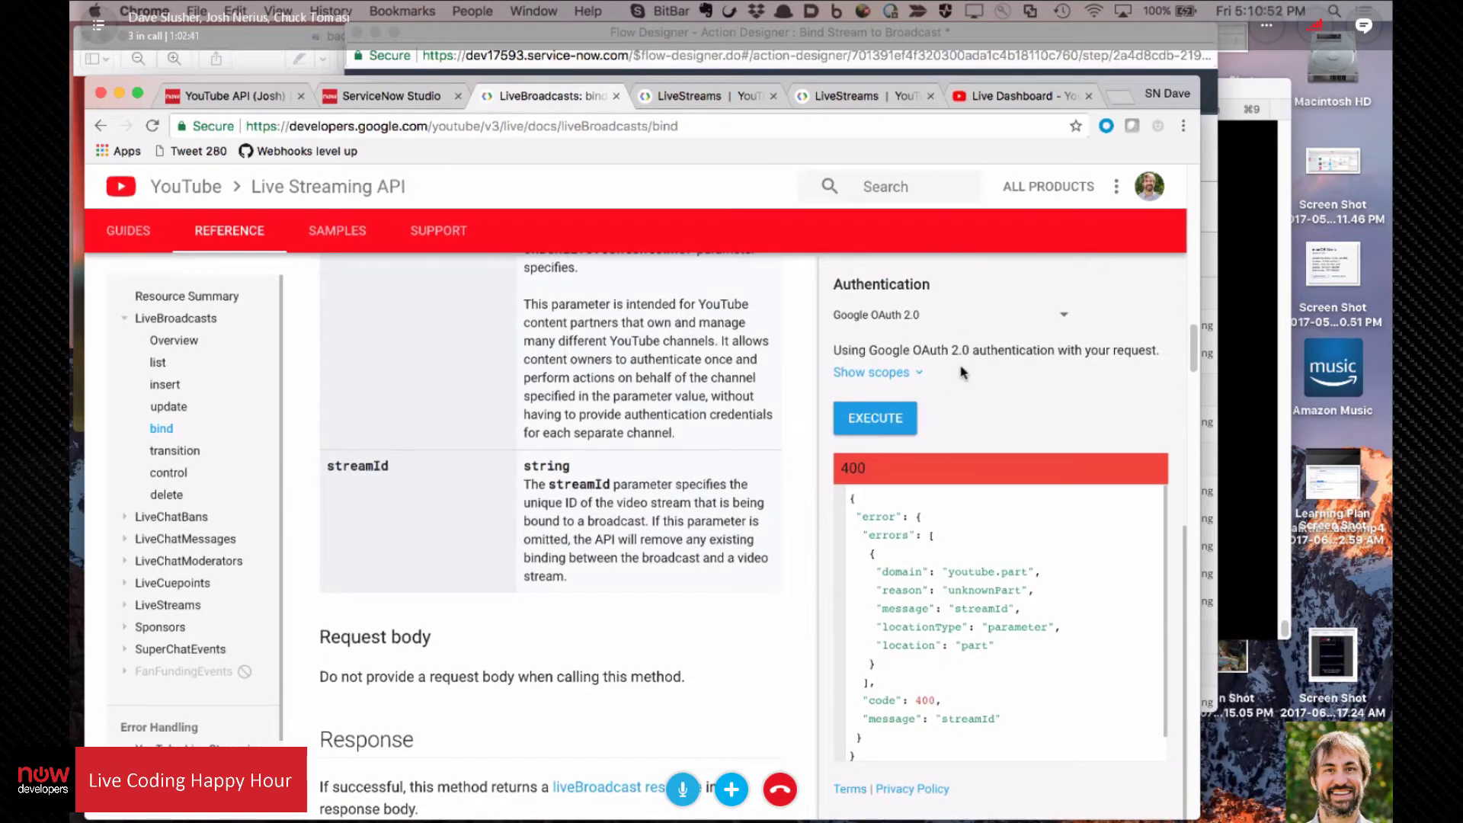
scroll(974, 498, "up", 2)
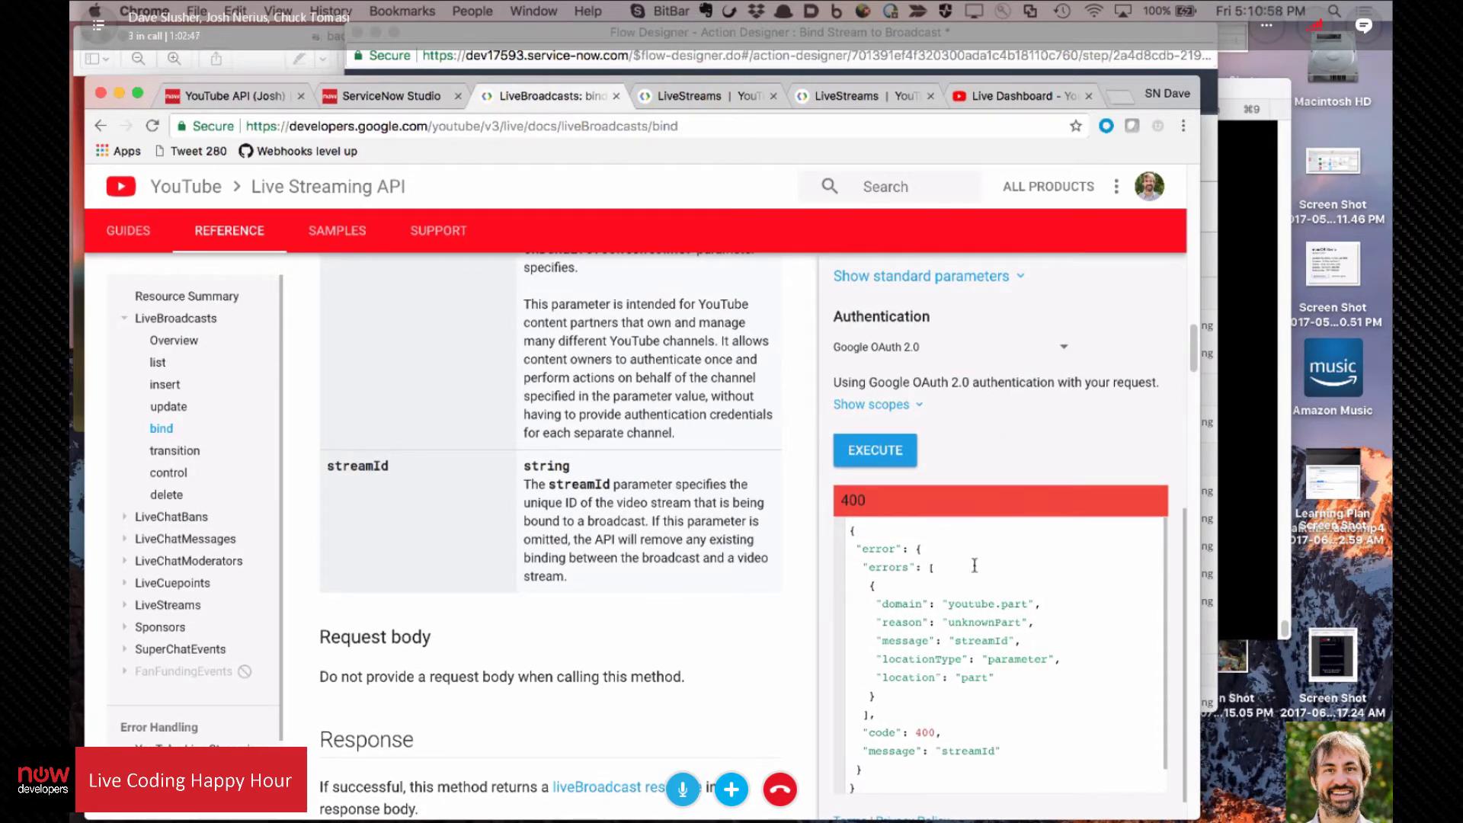
scroll(552, 466, "up", 3)
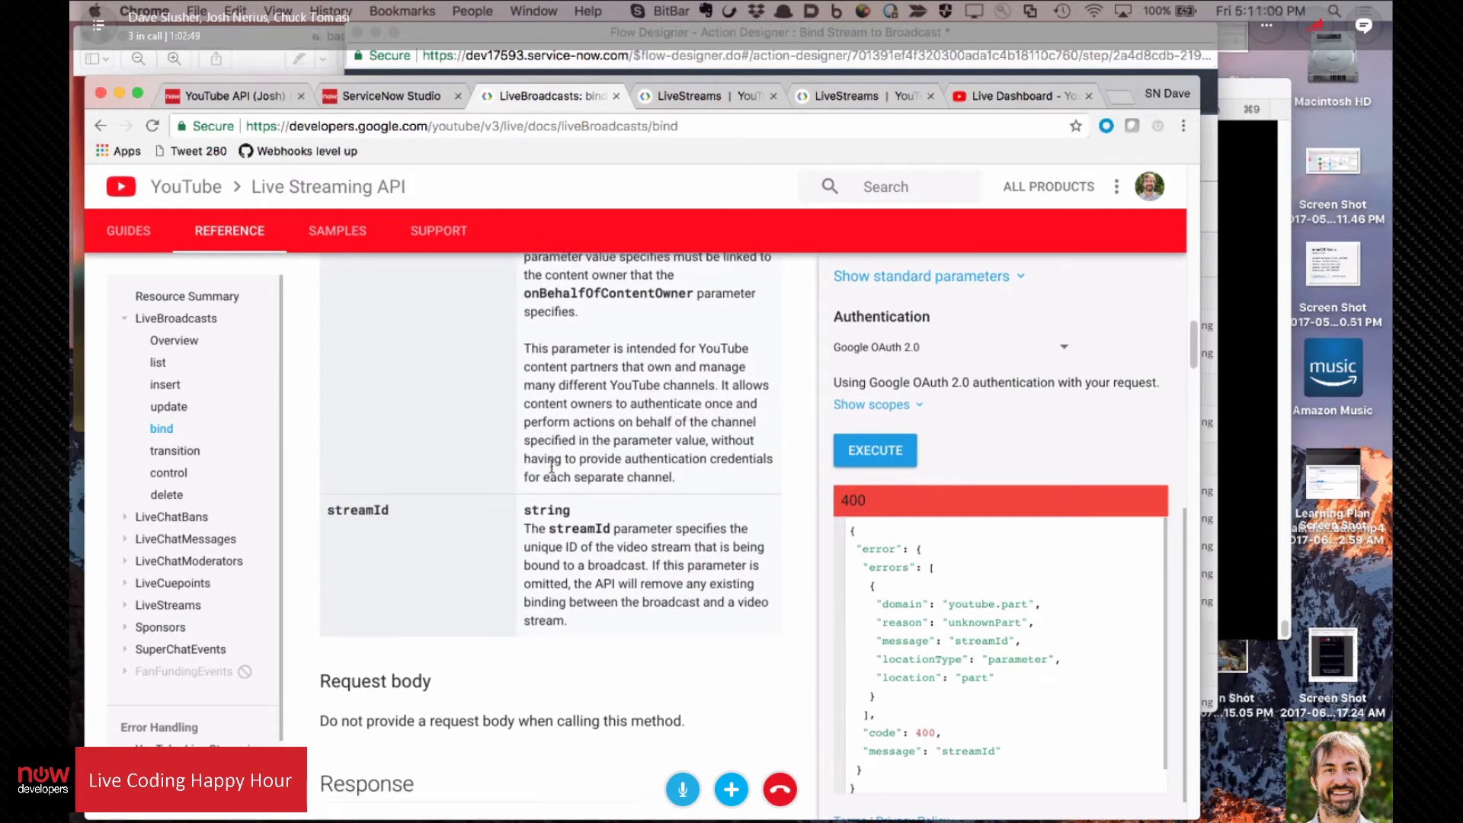
scroll(552, 466, "down", 2)
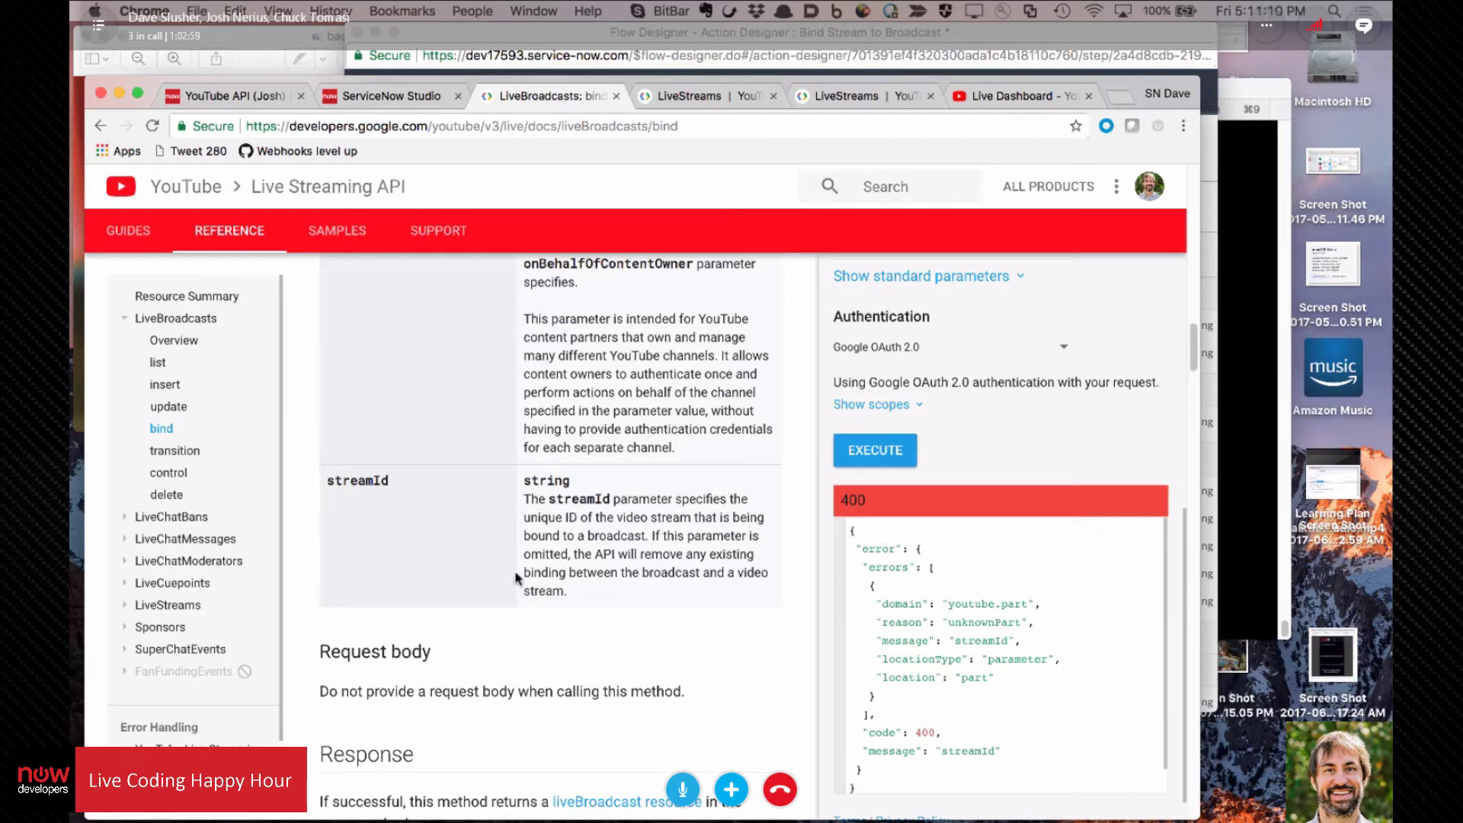
Step: Compare the Build Payload step's variables and script with the required id and part parameters in the bind reference
left_click(842, 30)
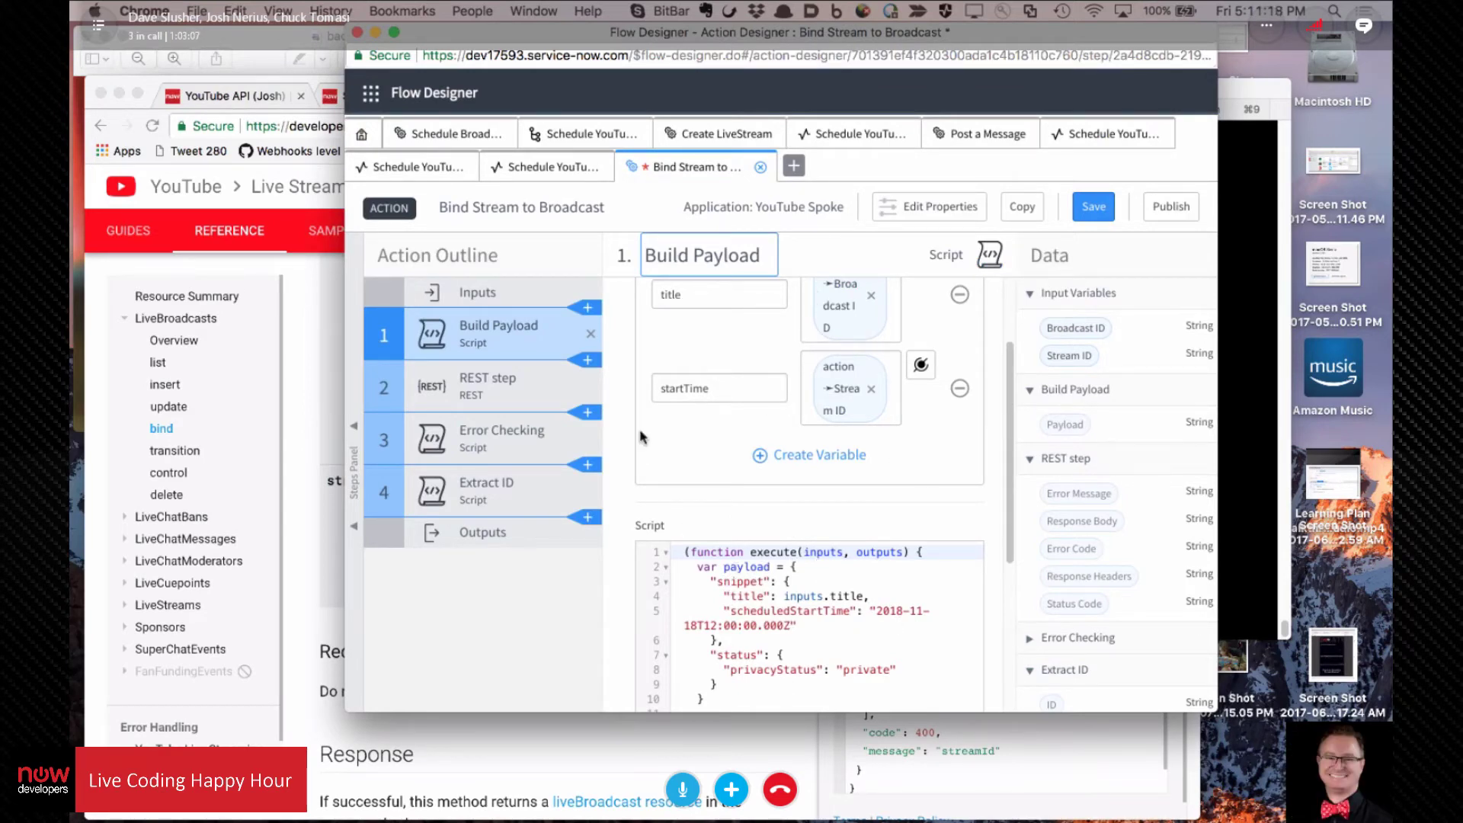
left_click(674, 758)
scroll(643, 722, "up", 5)
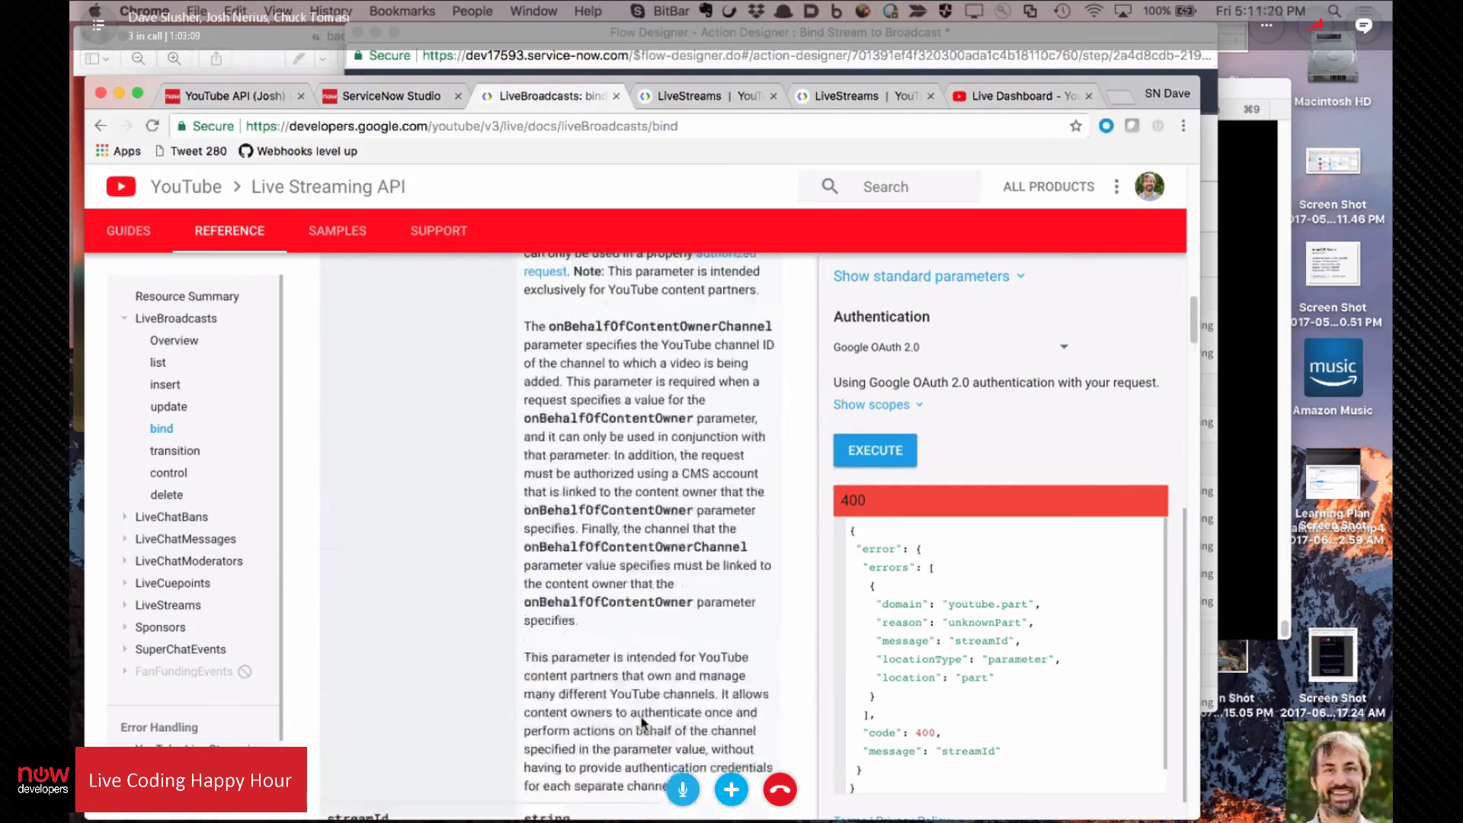
scroll(642, 722, "up", 10)
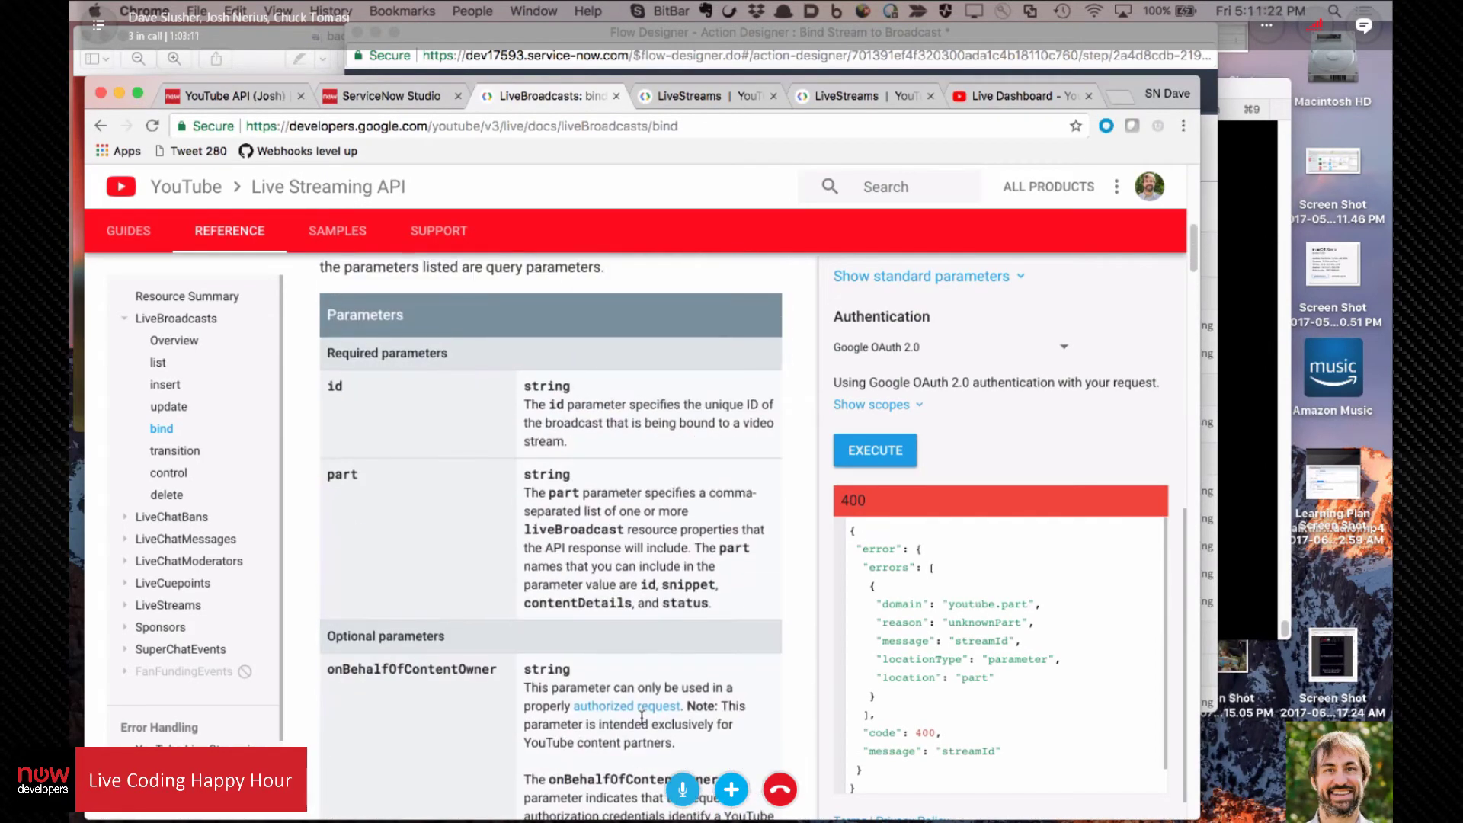
left_click(787, 38)
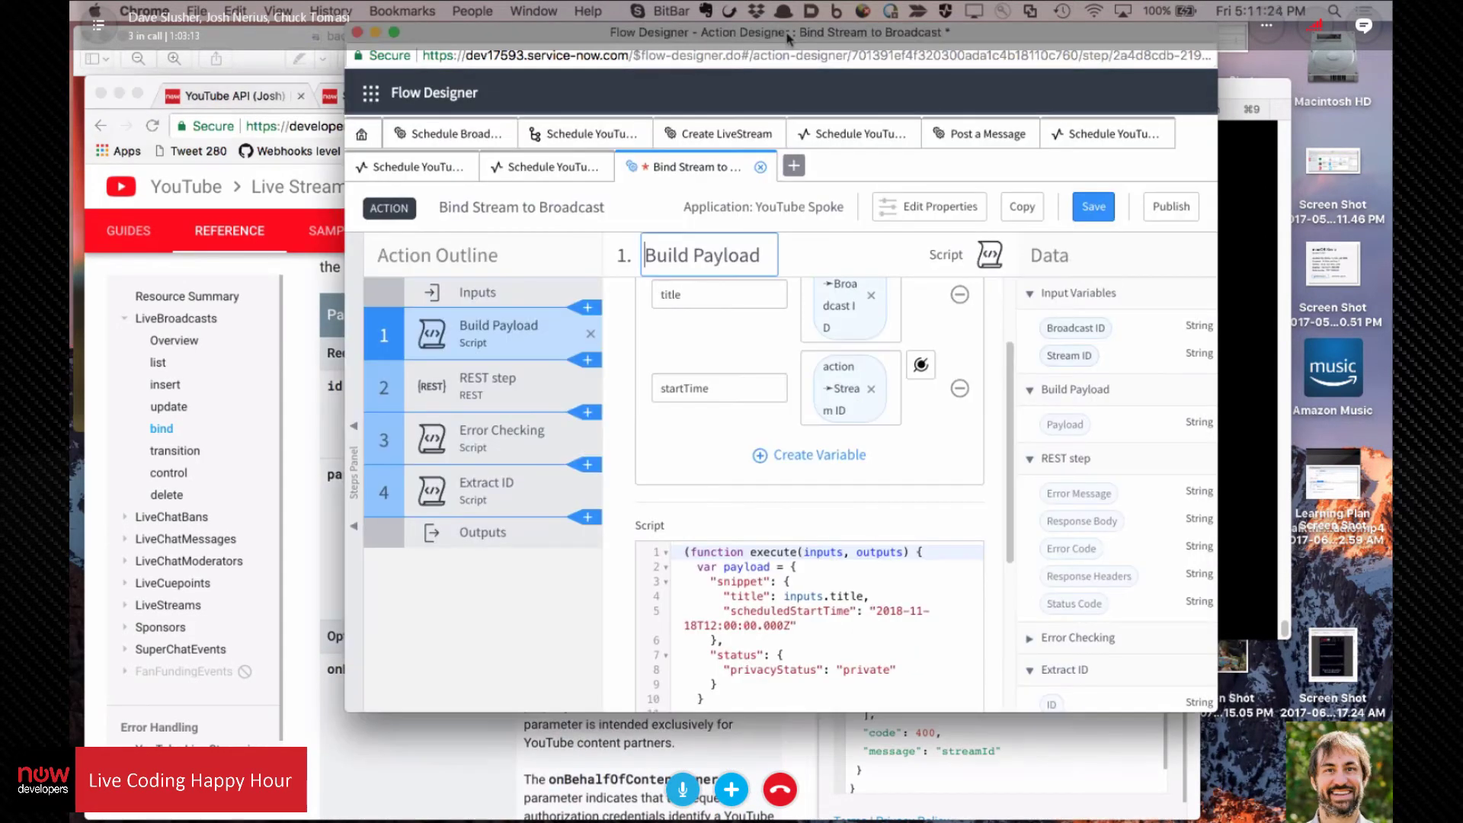
double_click(746, 567)
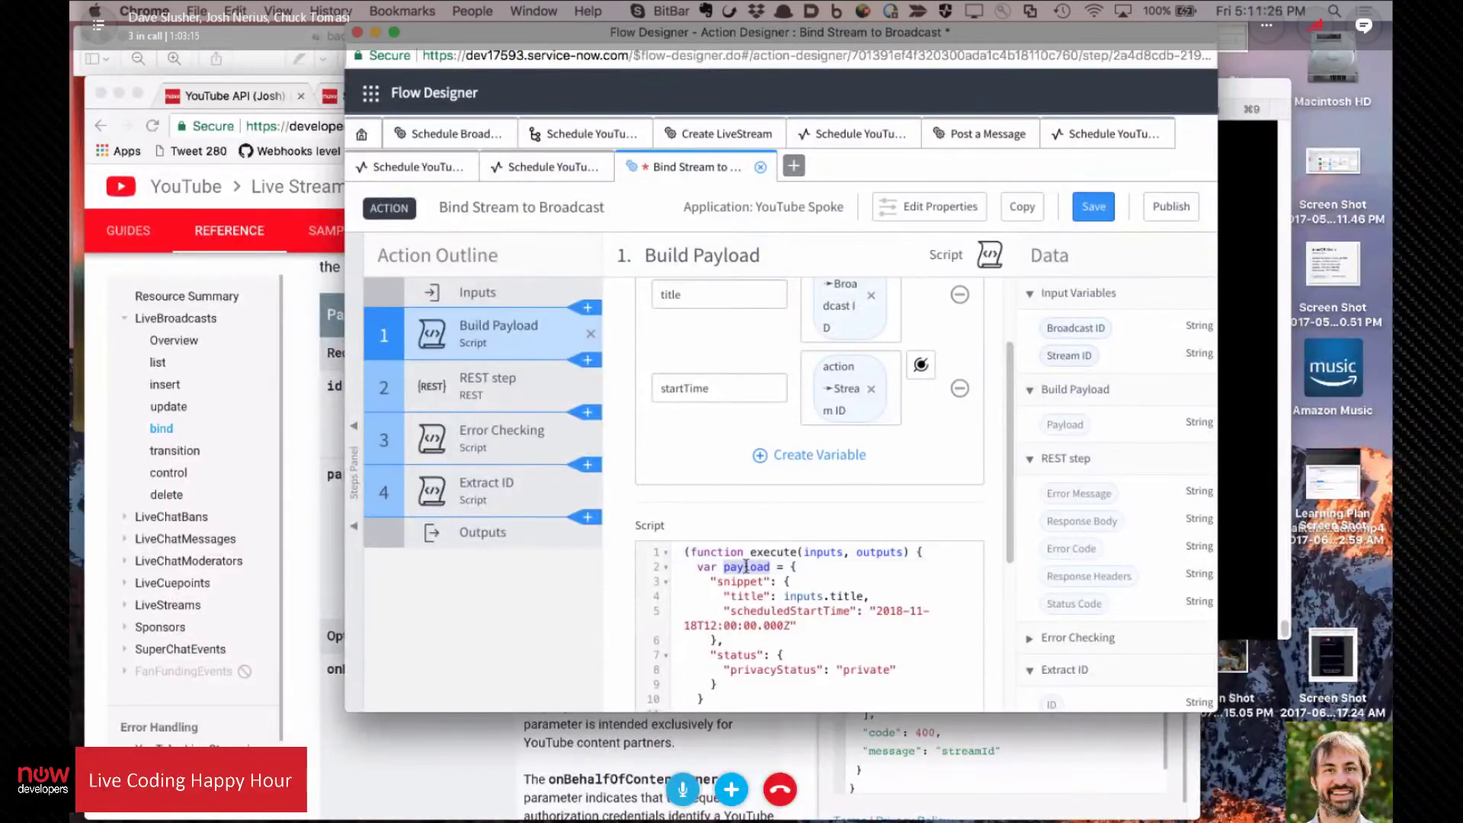
type("id")
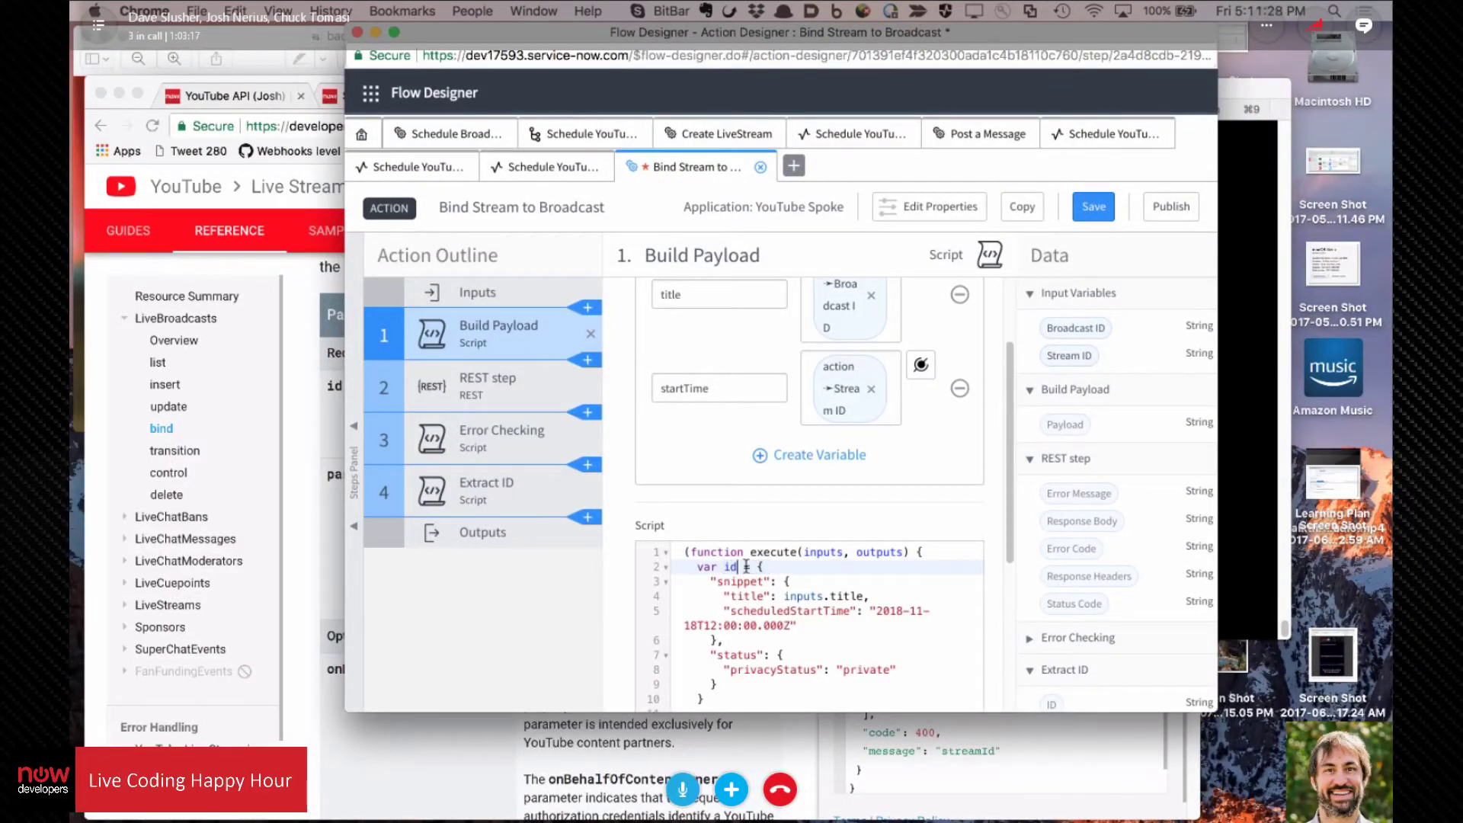
key("BackSpace")
key("BackSpace")
type("id")
key("super+z")
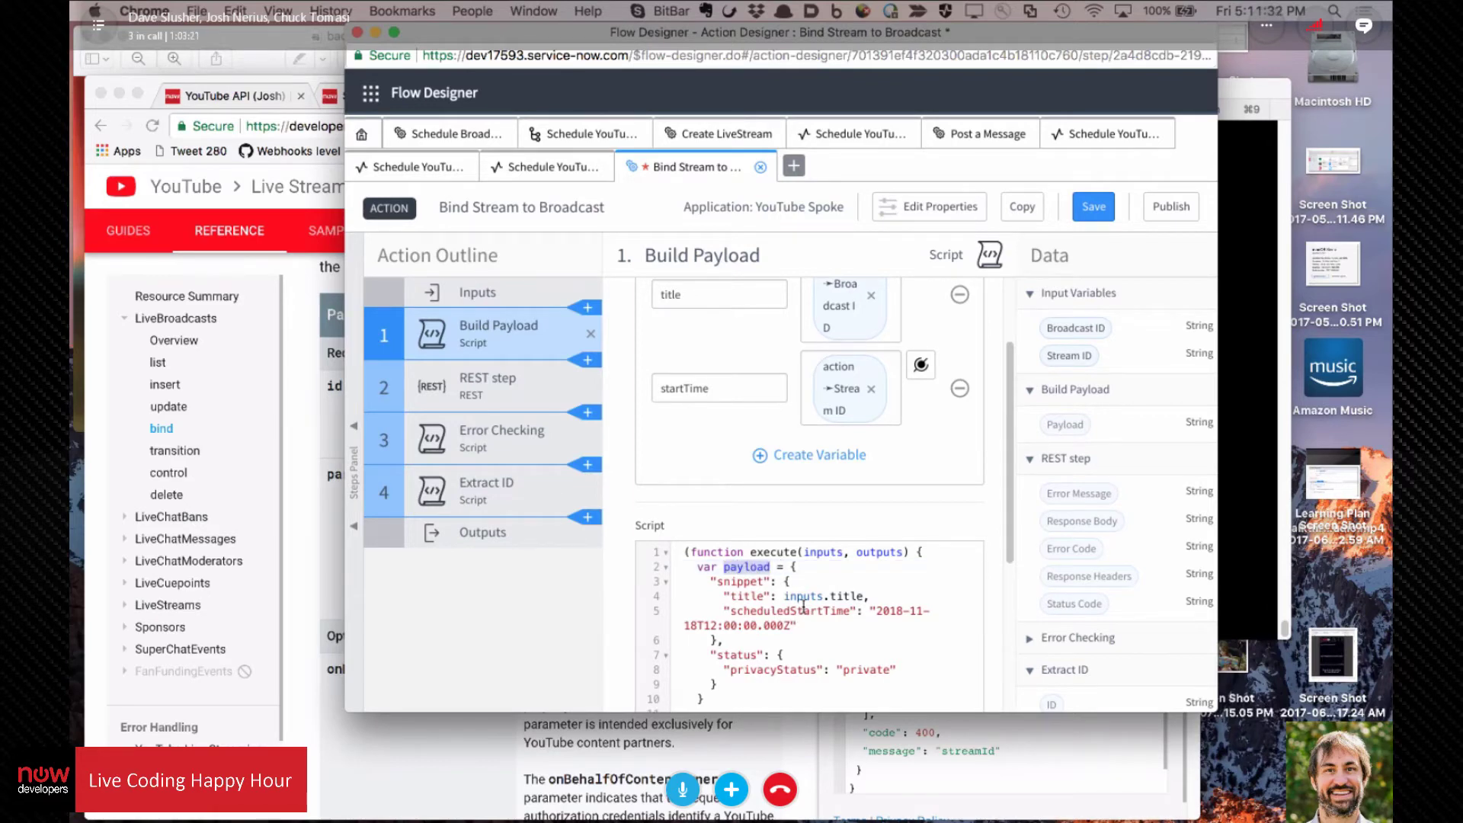
Step: Replace the snippet and status blocks of the payload object in the Build Payload script with the keys "id": and "streamId":
scroll(795, 631, "down", 2)
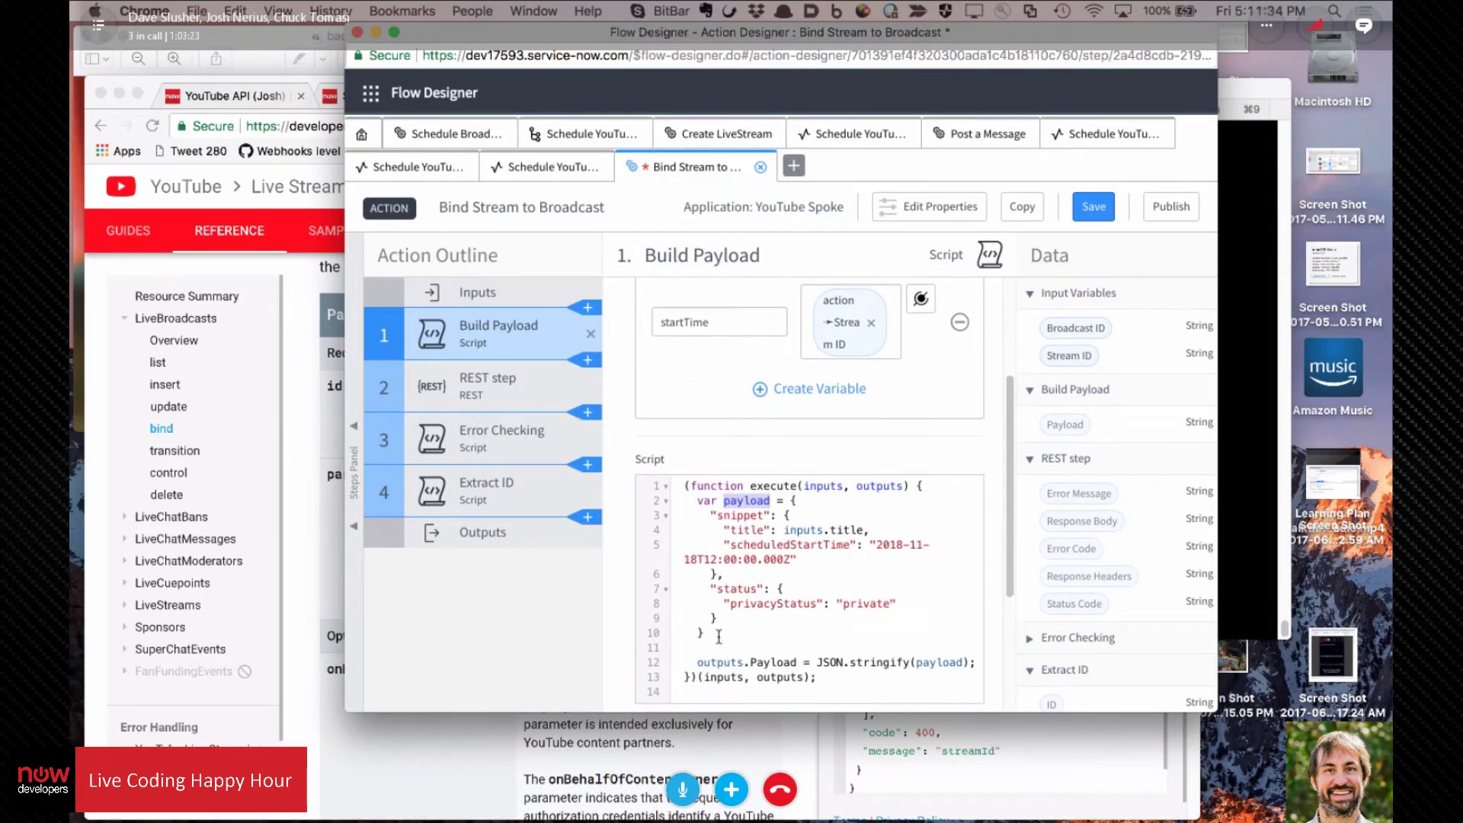
left_click_drag(737, 625, 713, 519)
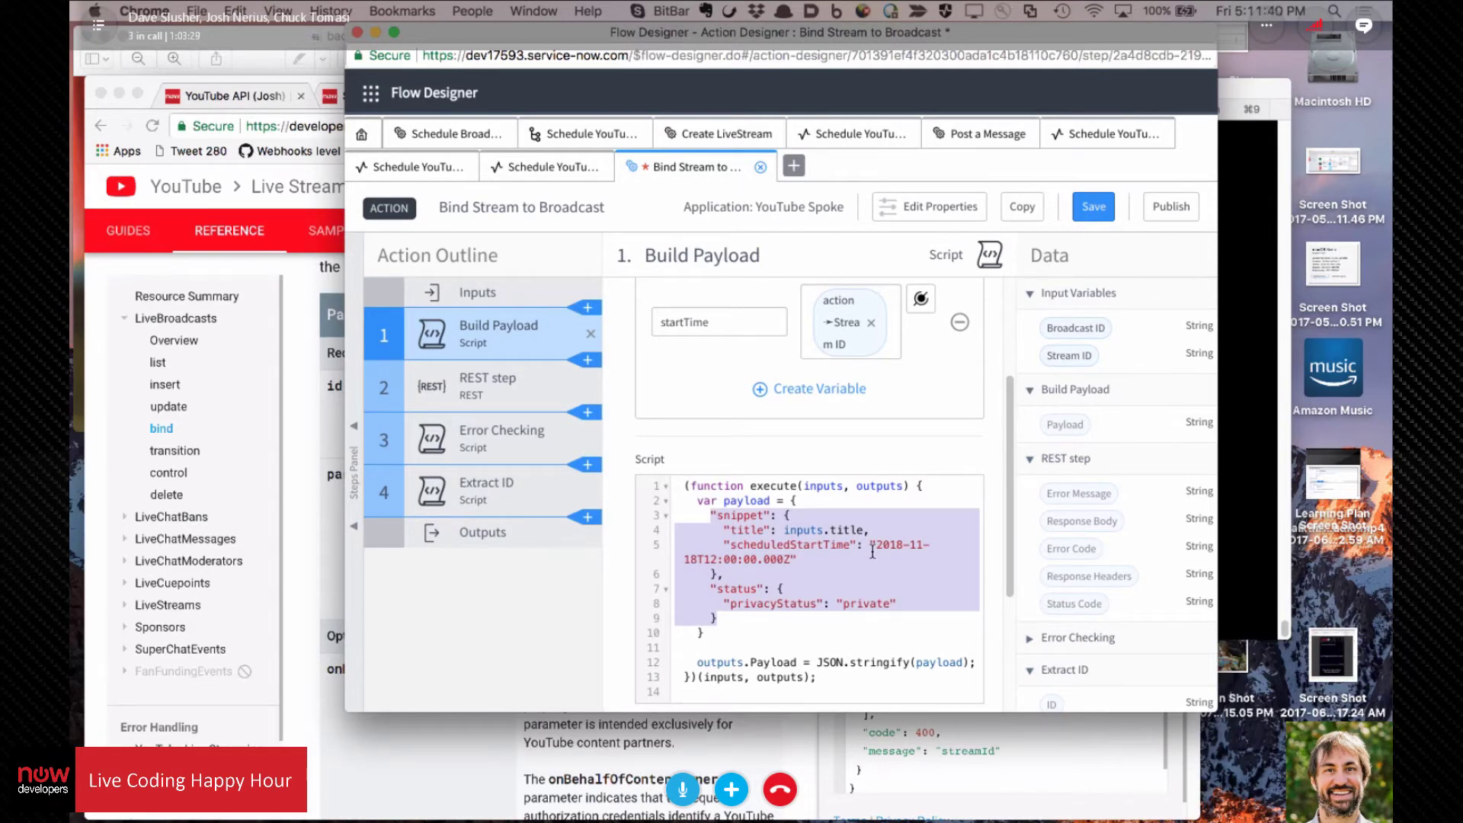
type("id:")
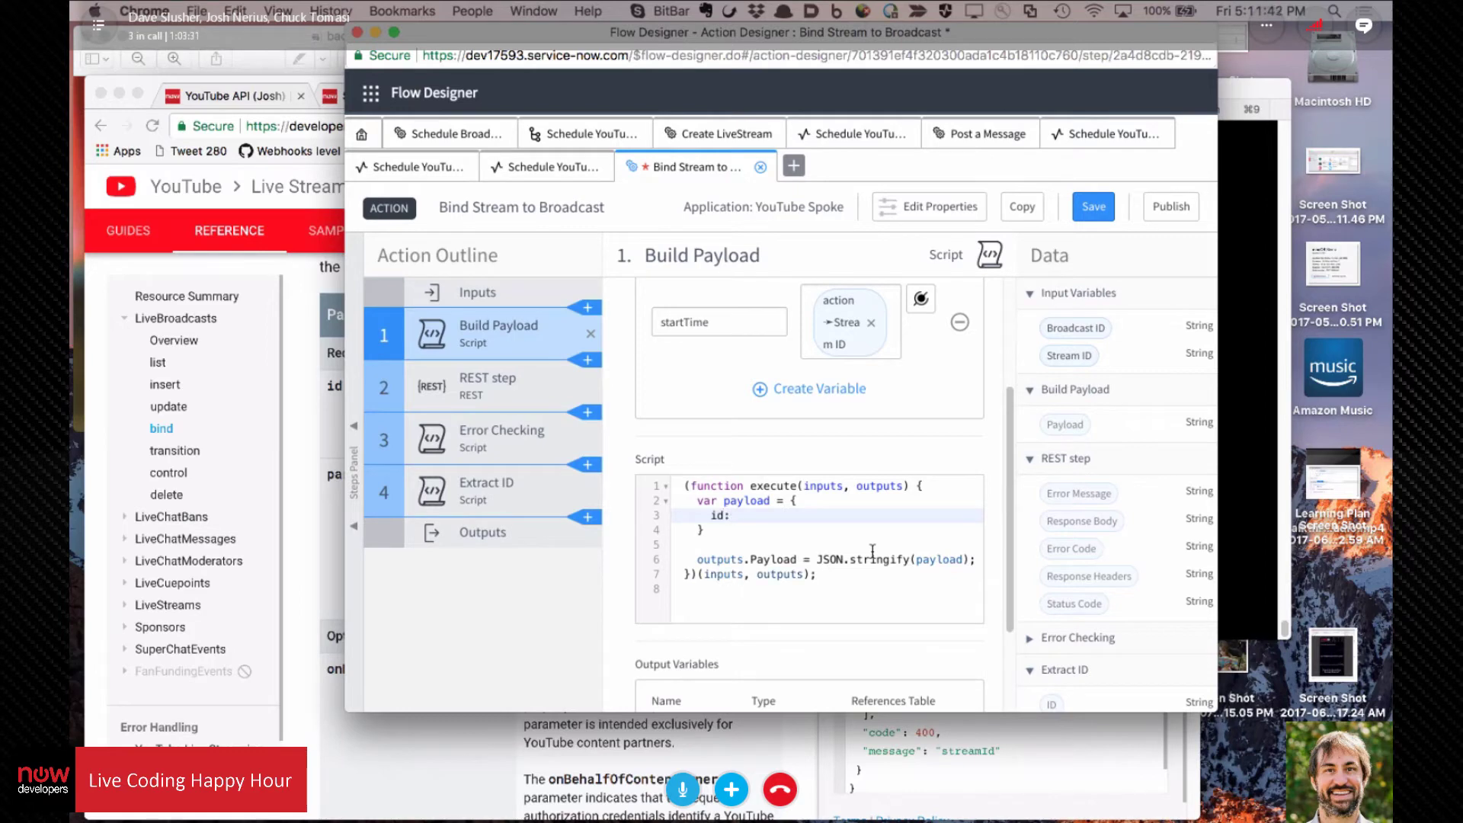
key("BackSpace")
key("BackSpace")
type("\"id")
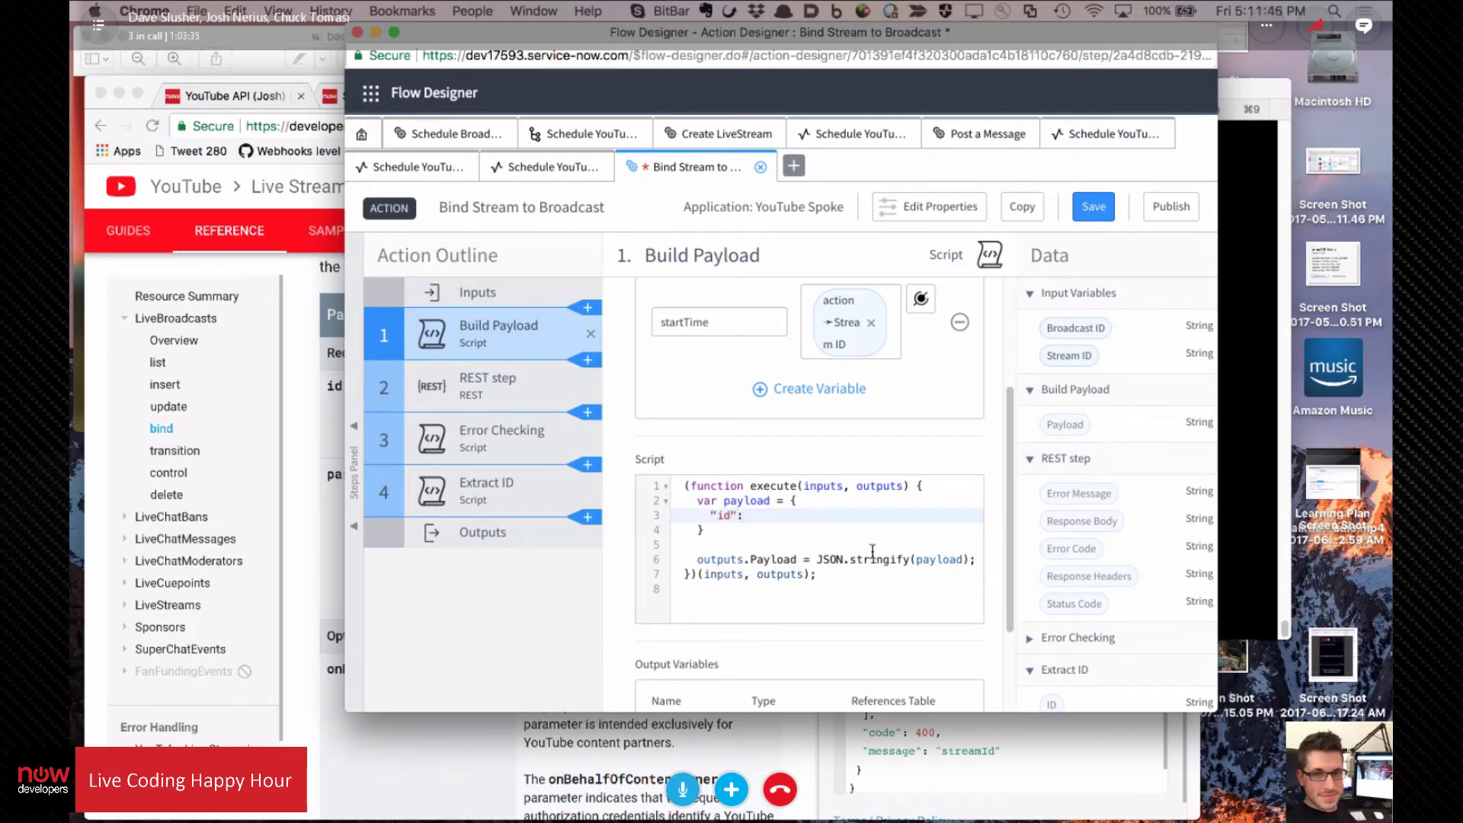
key("Return")
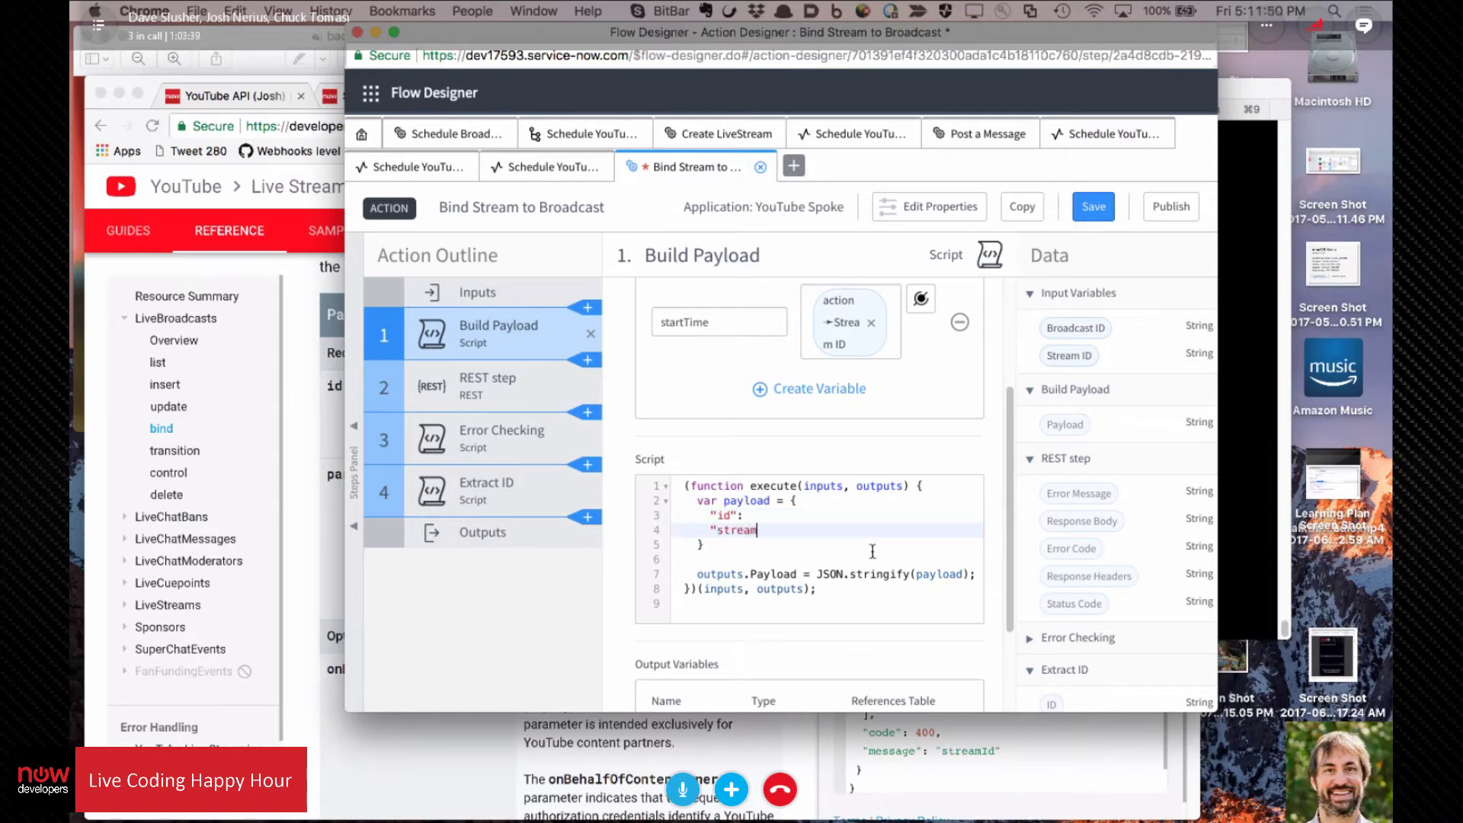
type("\"streamId\":")
Step: Rename the Build Payload input variable title as broadcast_id
scroll(793, 450, "up", 5)
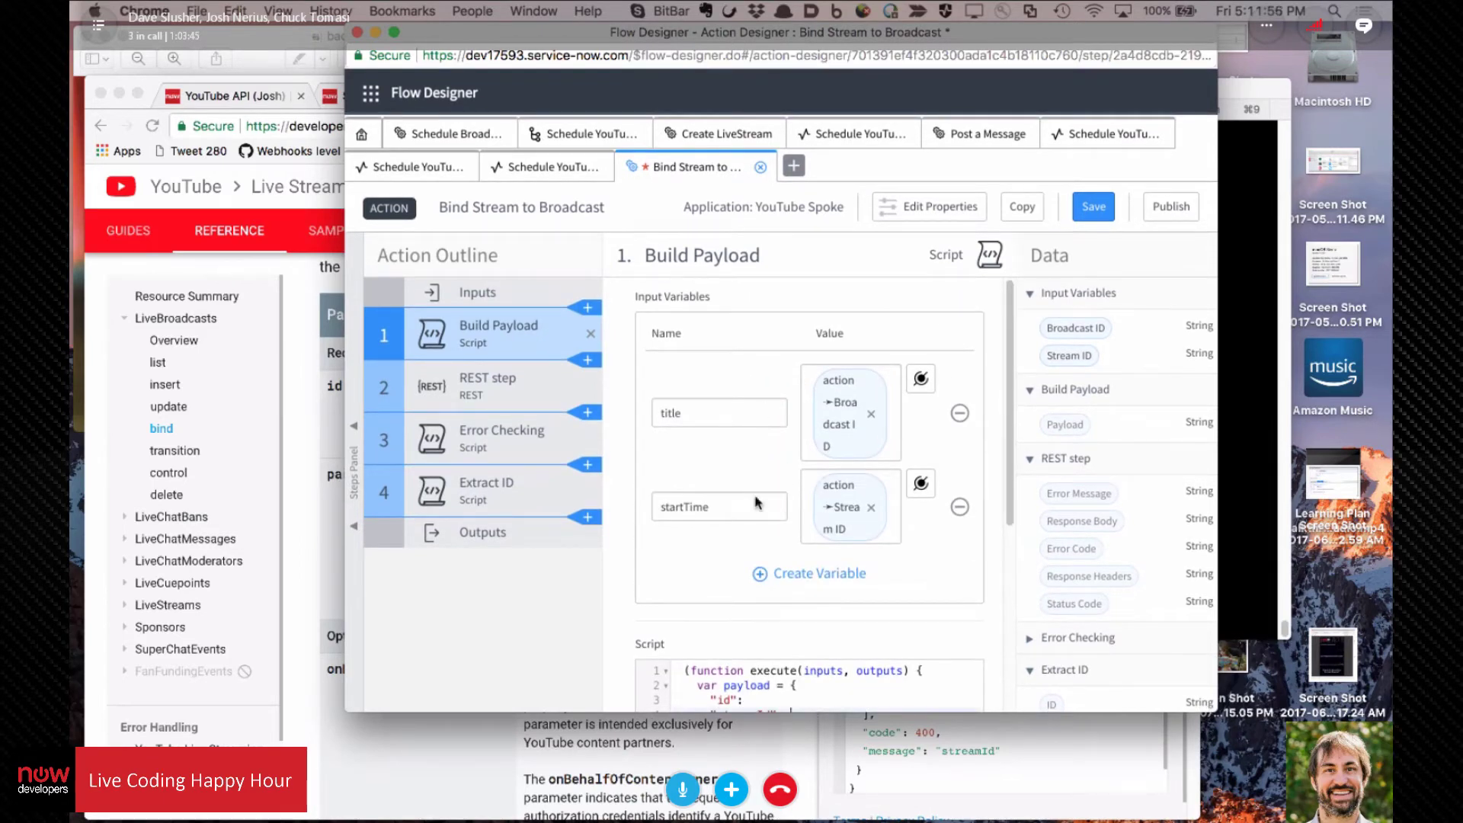
double_click(725, 410)
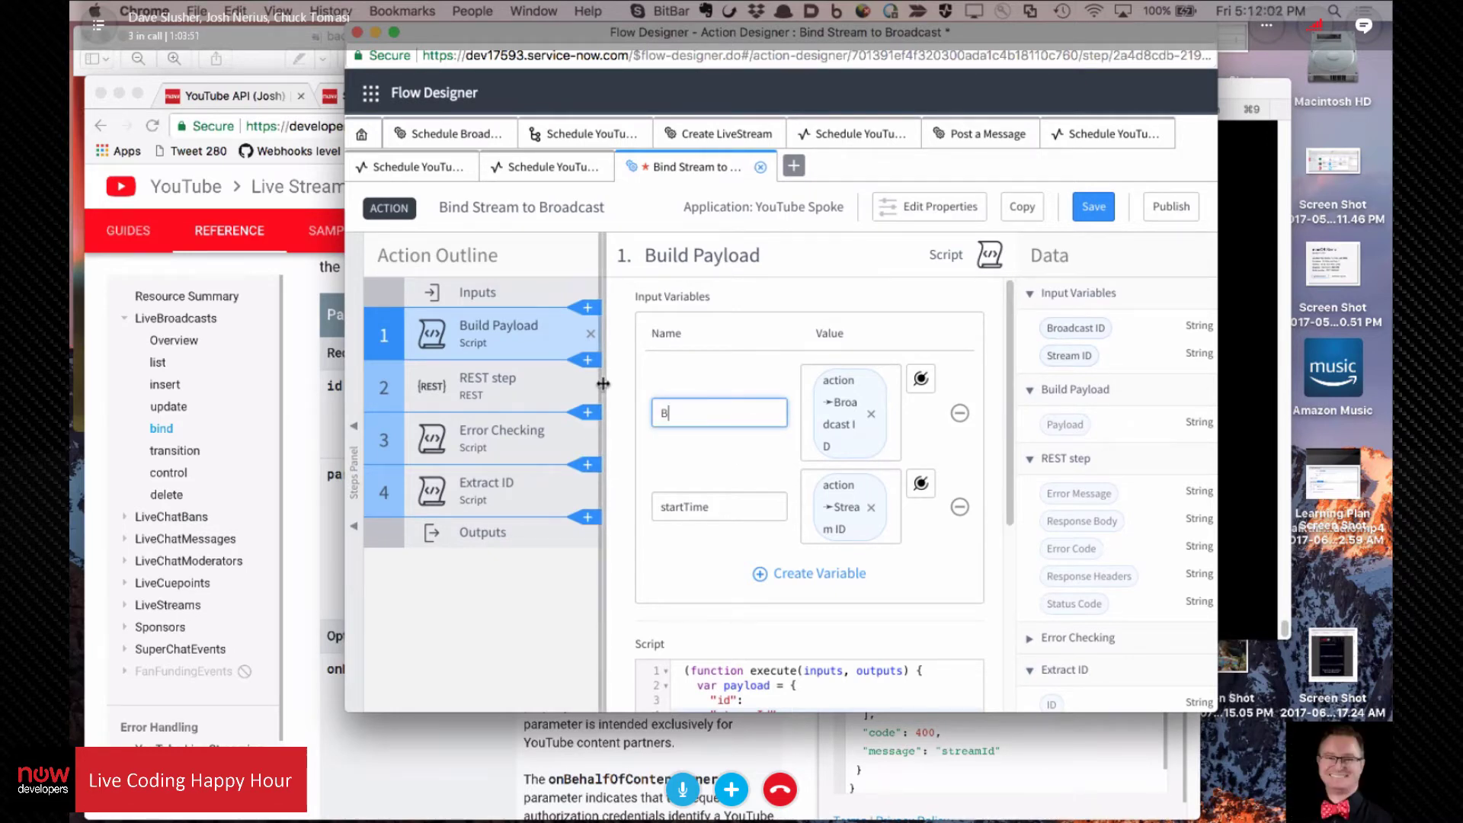
type("roadcast")
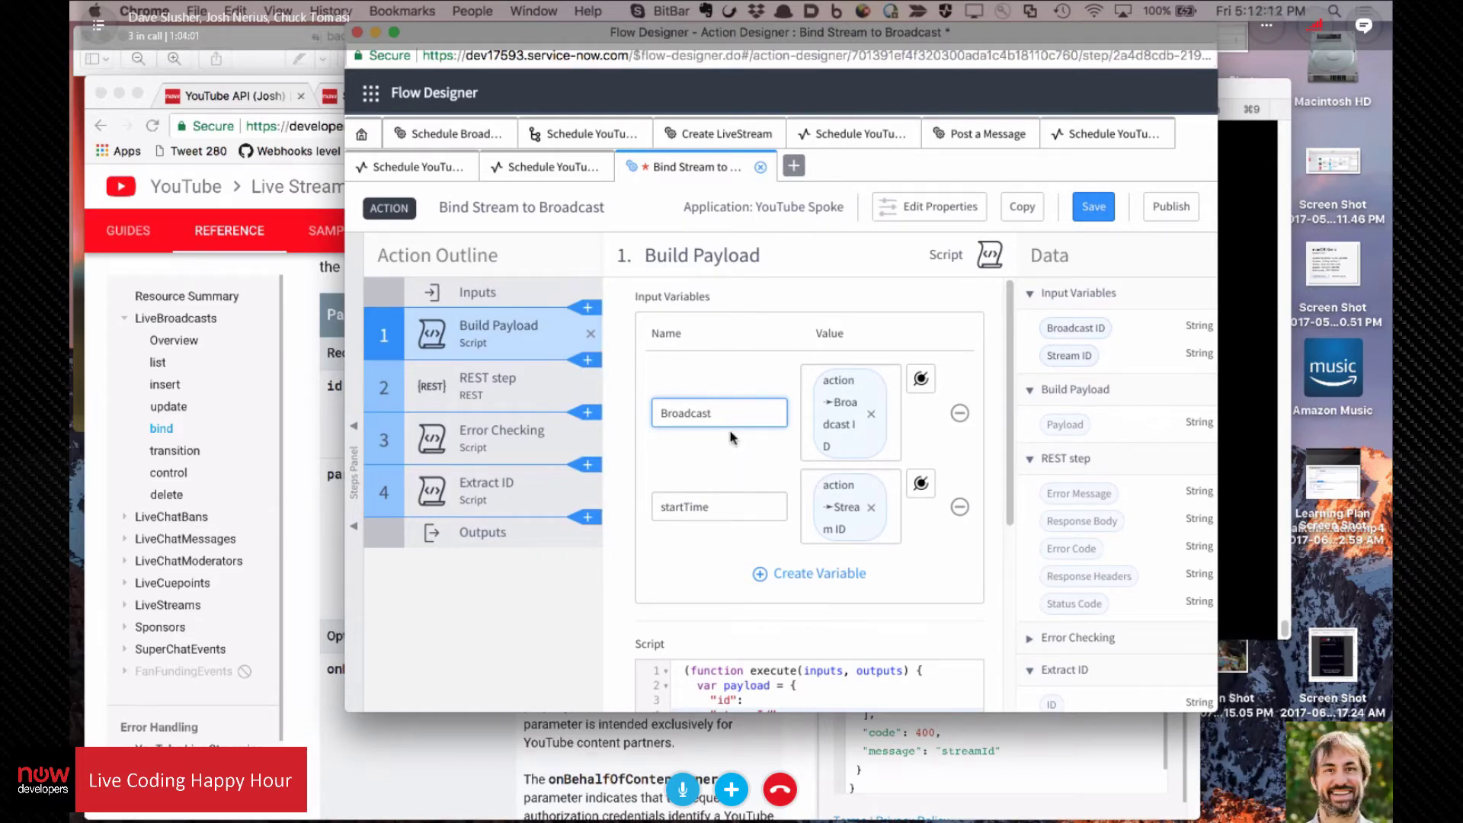
key("super+a")
key("BackSpace")
type("broa")
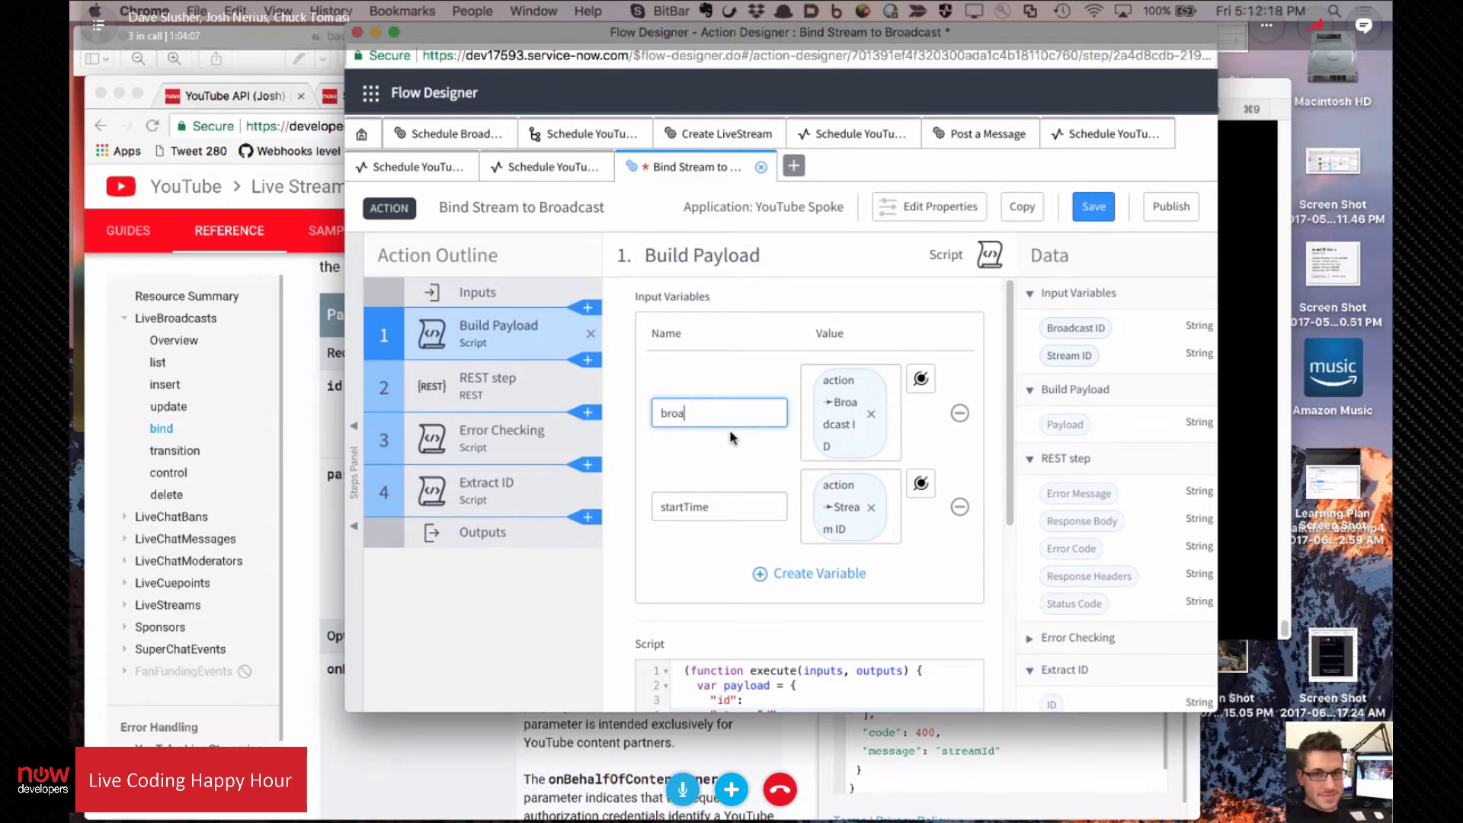
type("dcast_id")
Step: Rename the Build Payload input variable startTime as stream_id
left_click(725, 506)
key("super+a")
type("s")
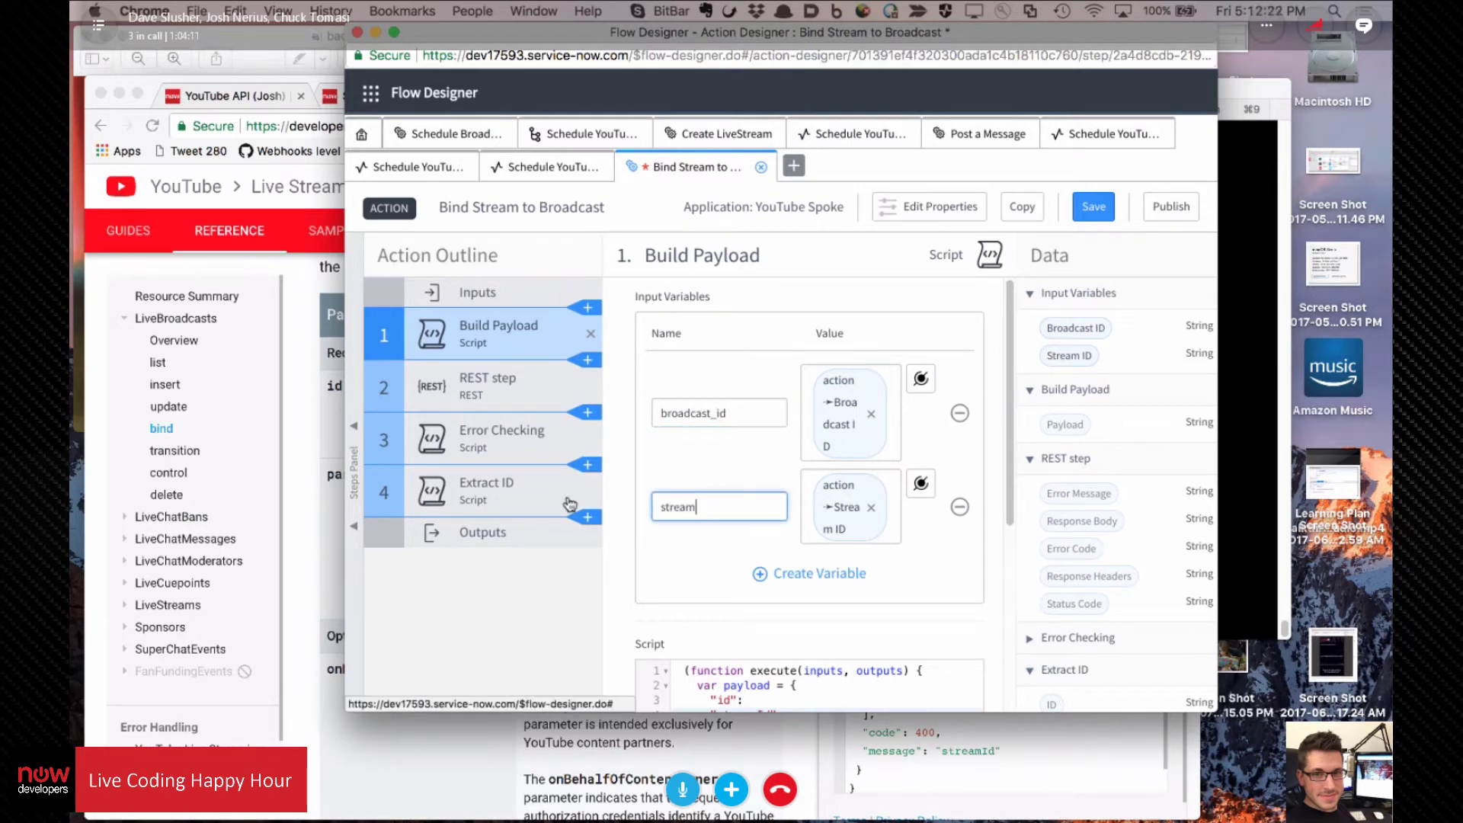
type("tream_id")
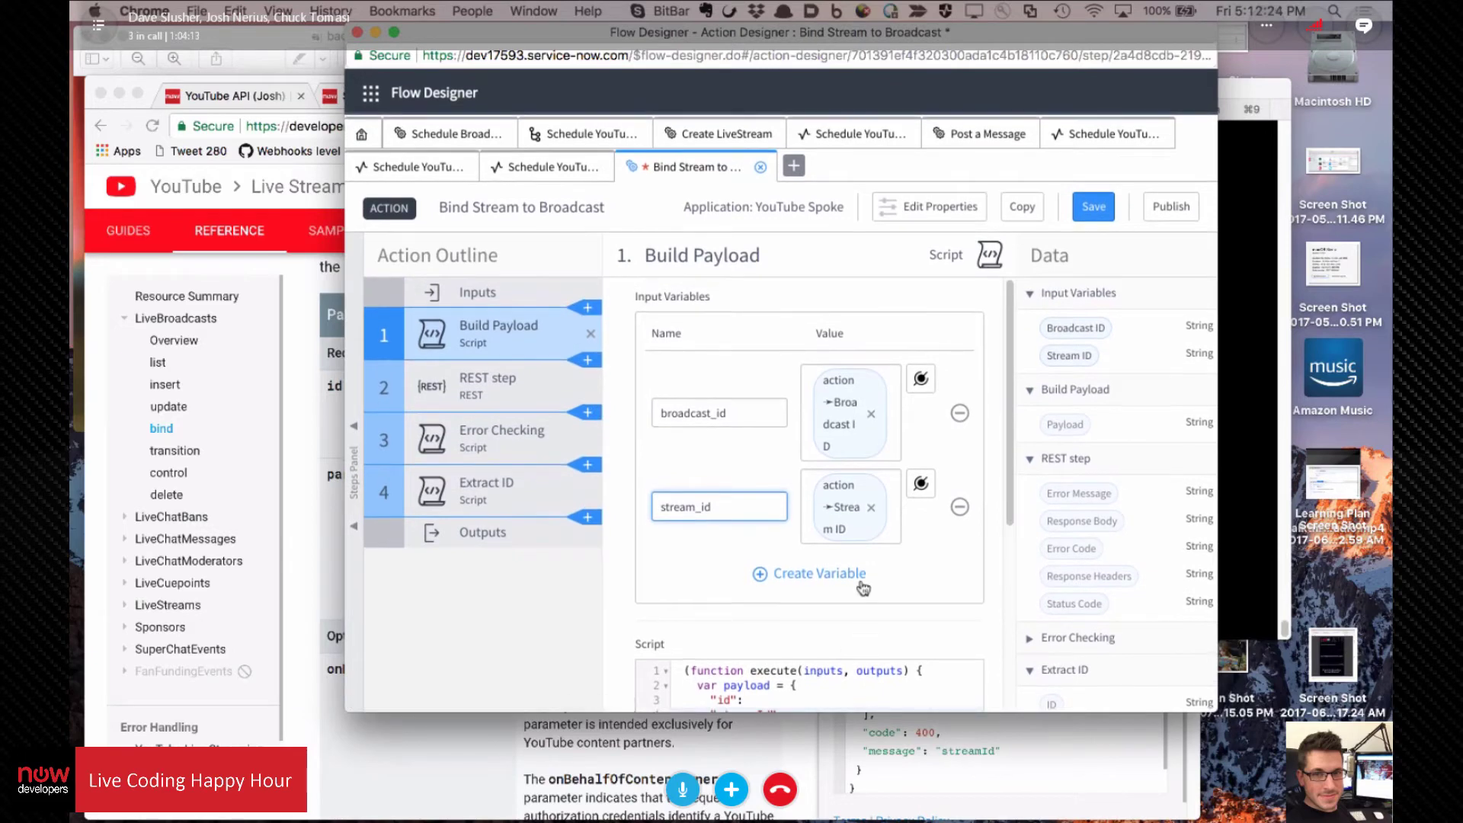
Step: Assign inputs.broadcast_id to the payload's "id" key and inputs.stream_id to its "streamId" key in the script
scroll(863, 589, "down", 1)
scroll(863, 588, "down", 1)
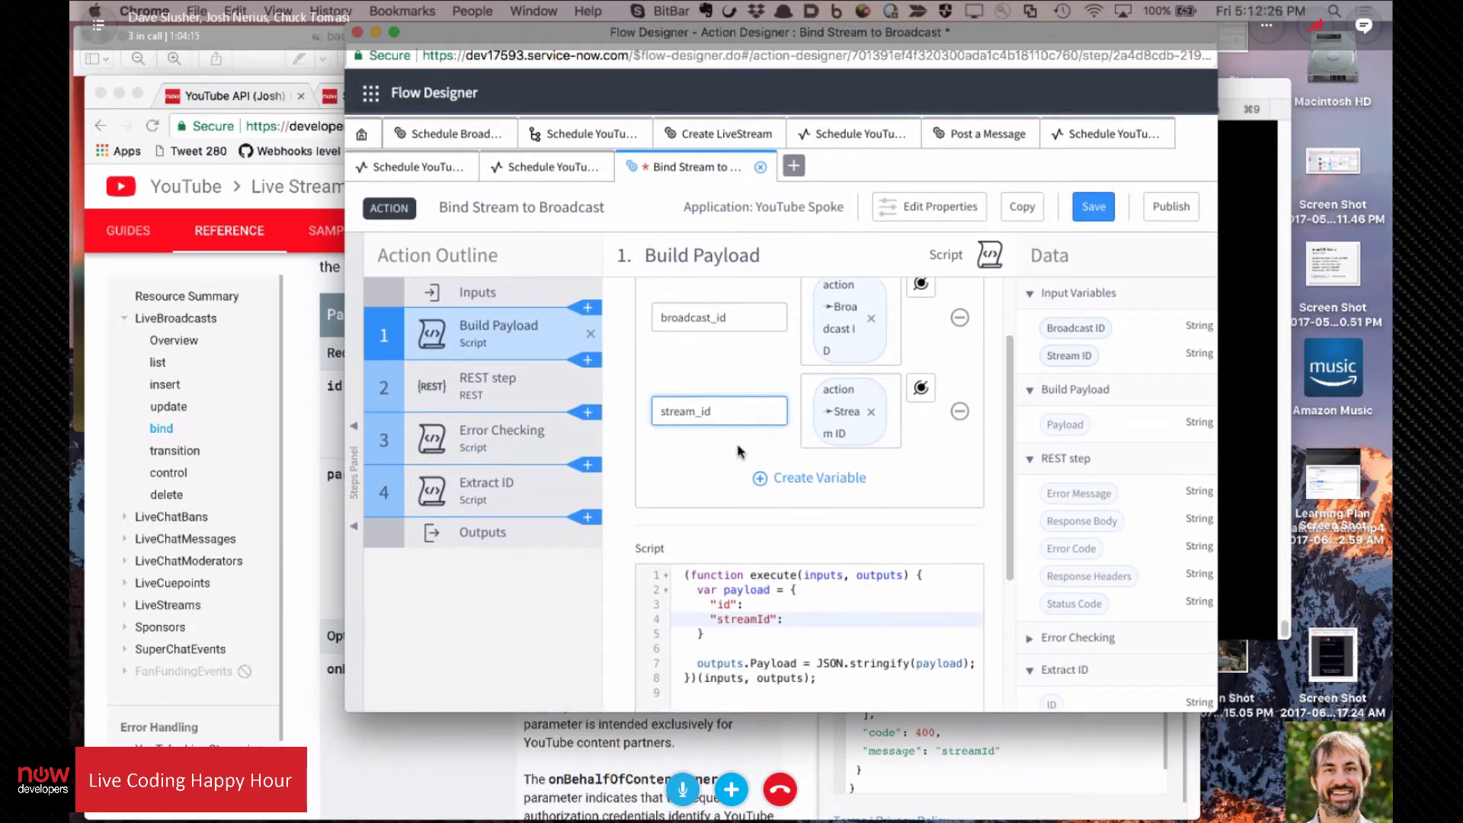
scroll(739, 388, "up", 1)
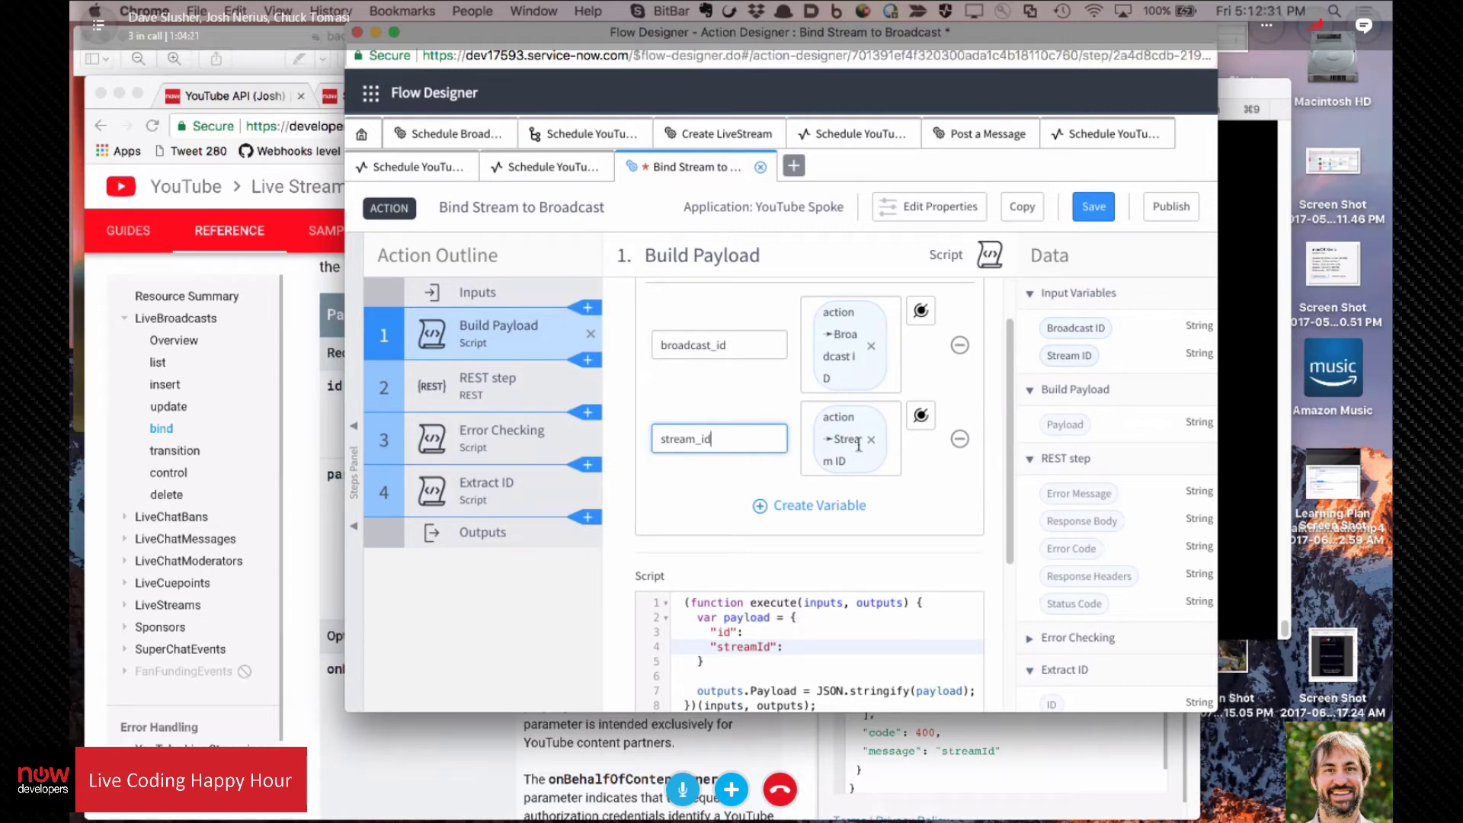
scroll(821, 595, "down", 1)
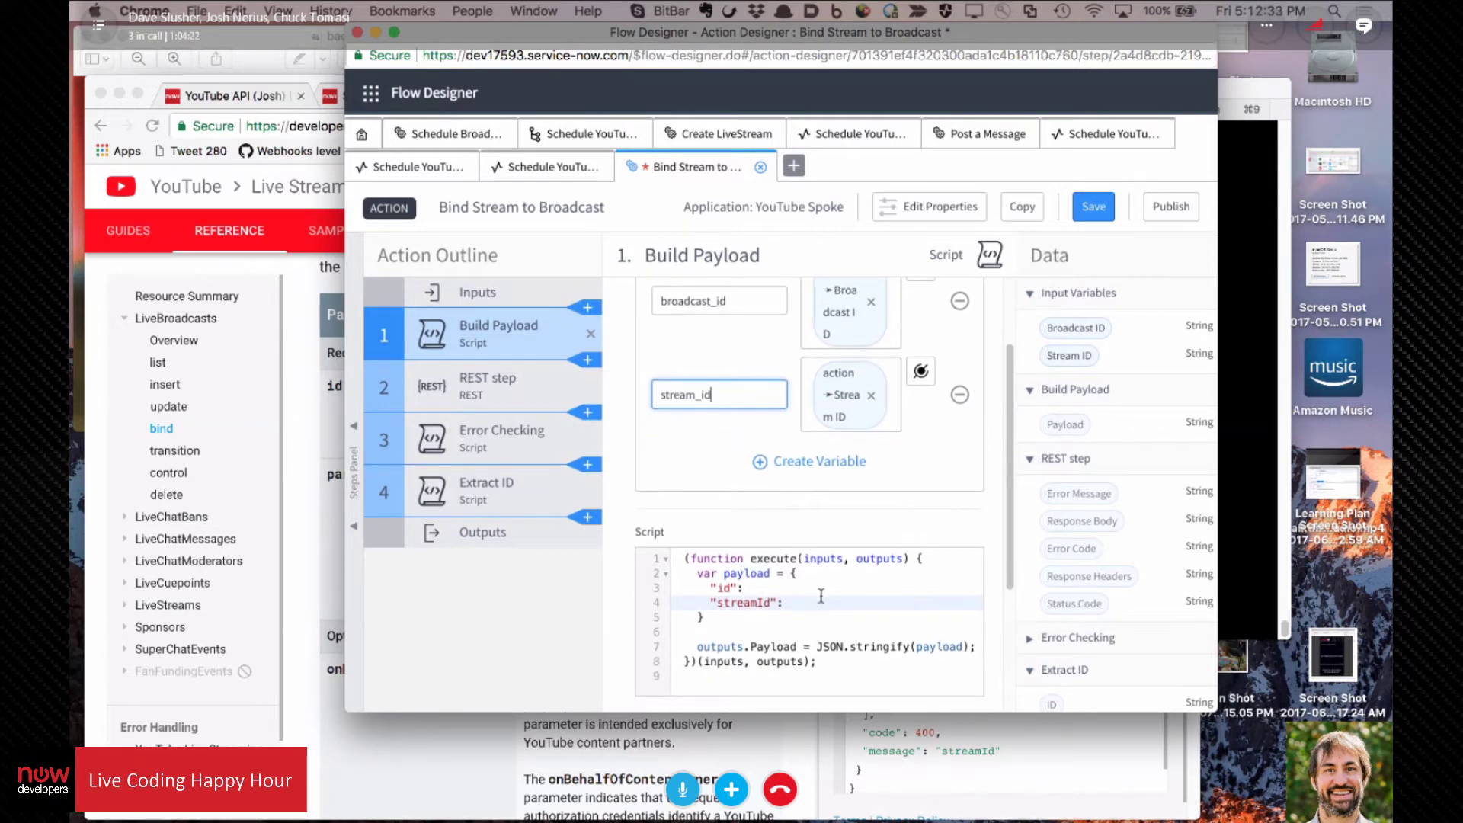
left_click(776, 591)
type("inputs.broadcast_id,")
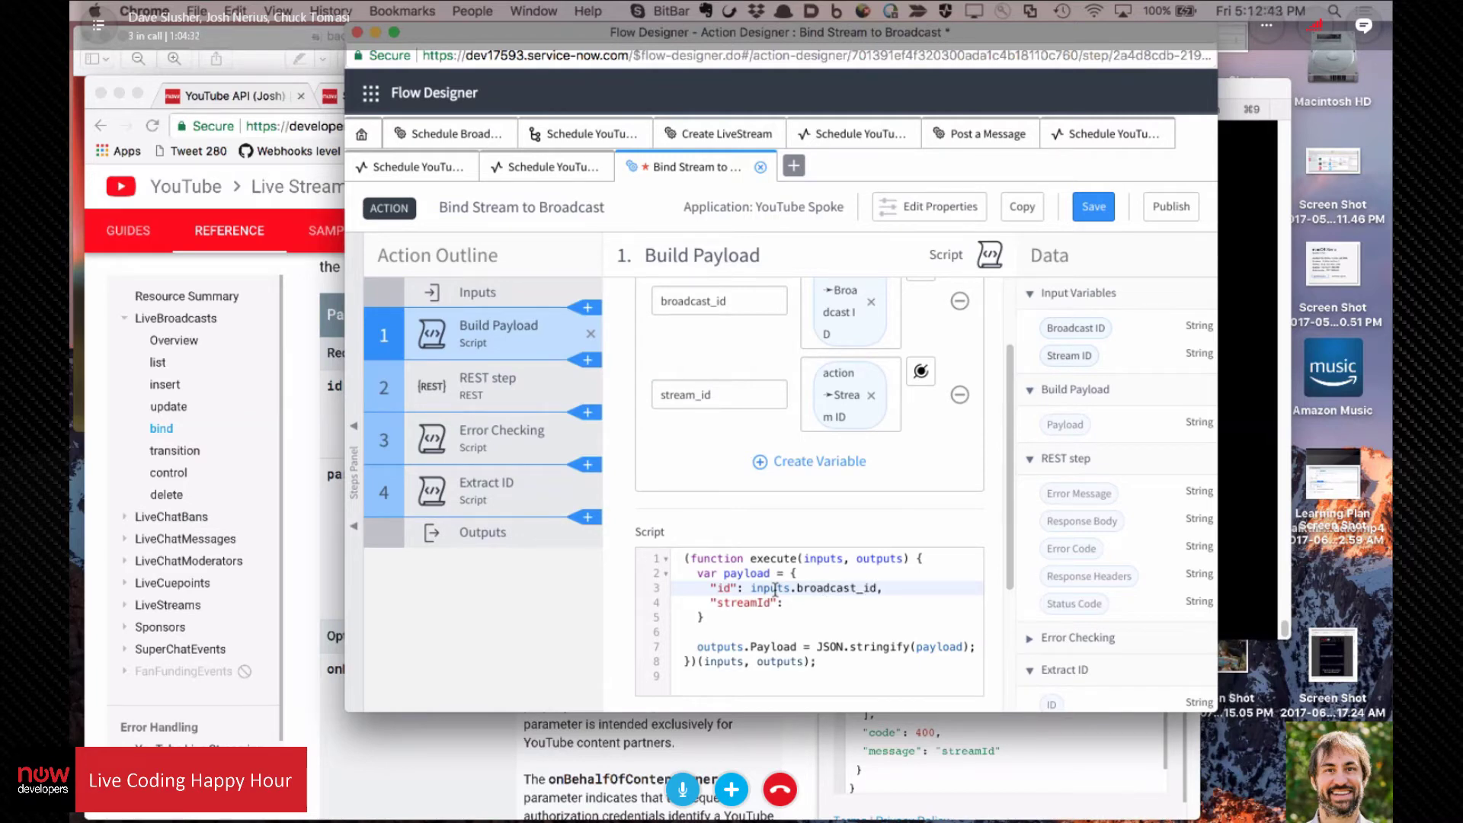
key("Down")
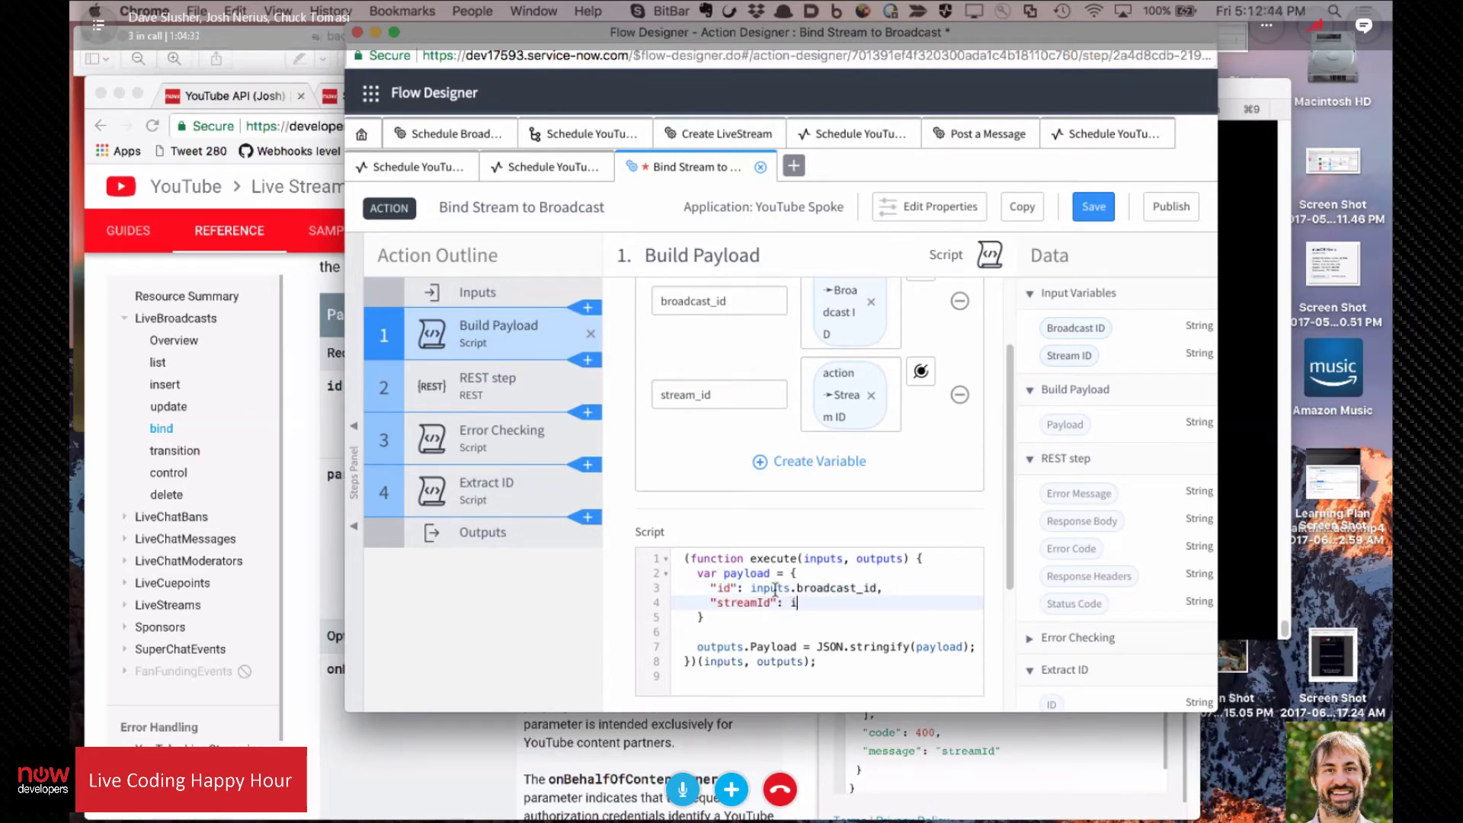
type("inputs.stream_id")
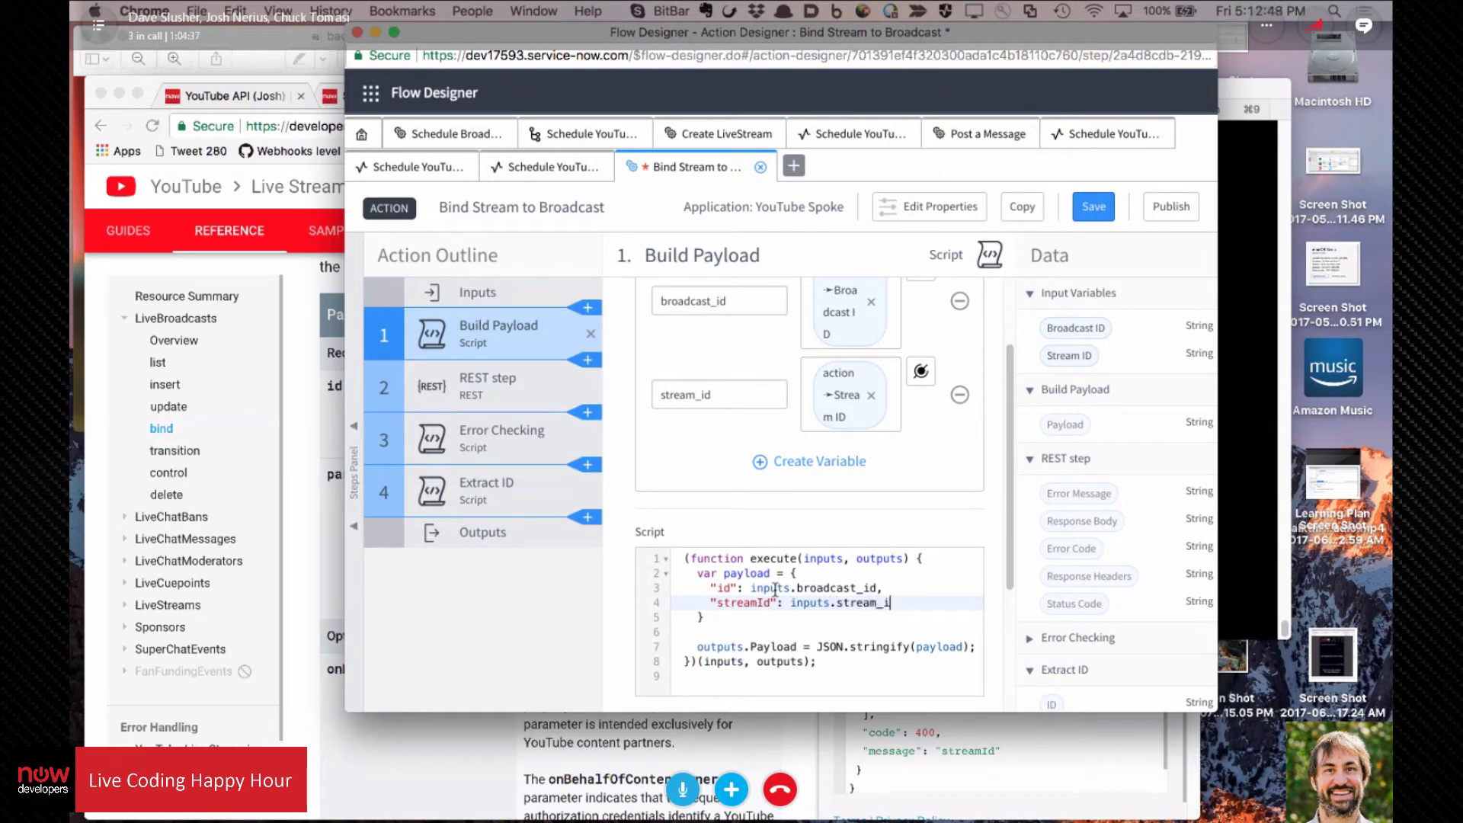
Step: Set the REST step's resource path to /liveBroadcasts/bind, copied from the HTTP request URL in the bind reference
left_click(488, 386)
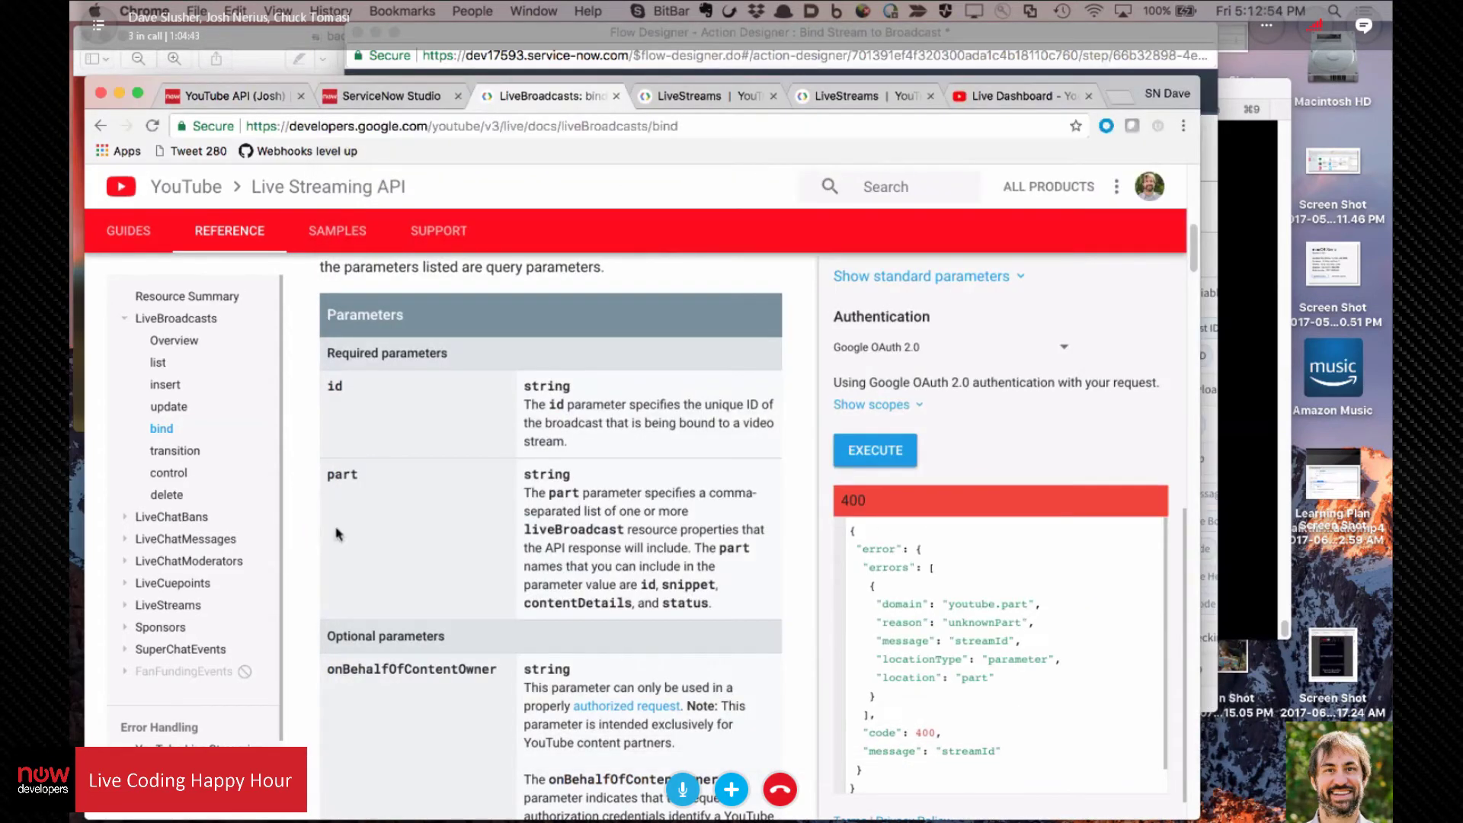
left_click(305, 507)
scroll(466, 558, "up", 5)
scroll(464, 558, "up", 2)
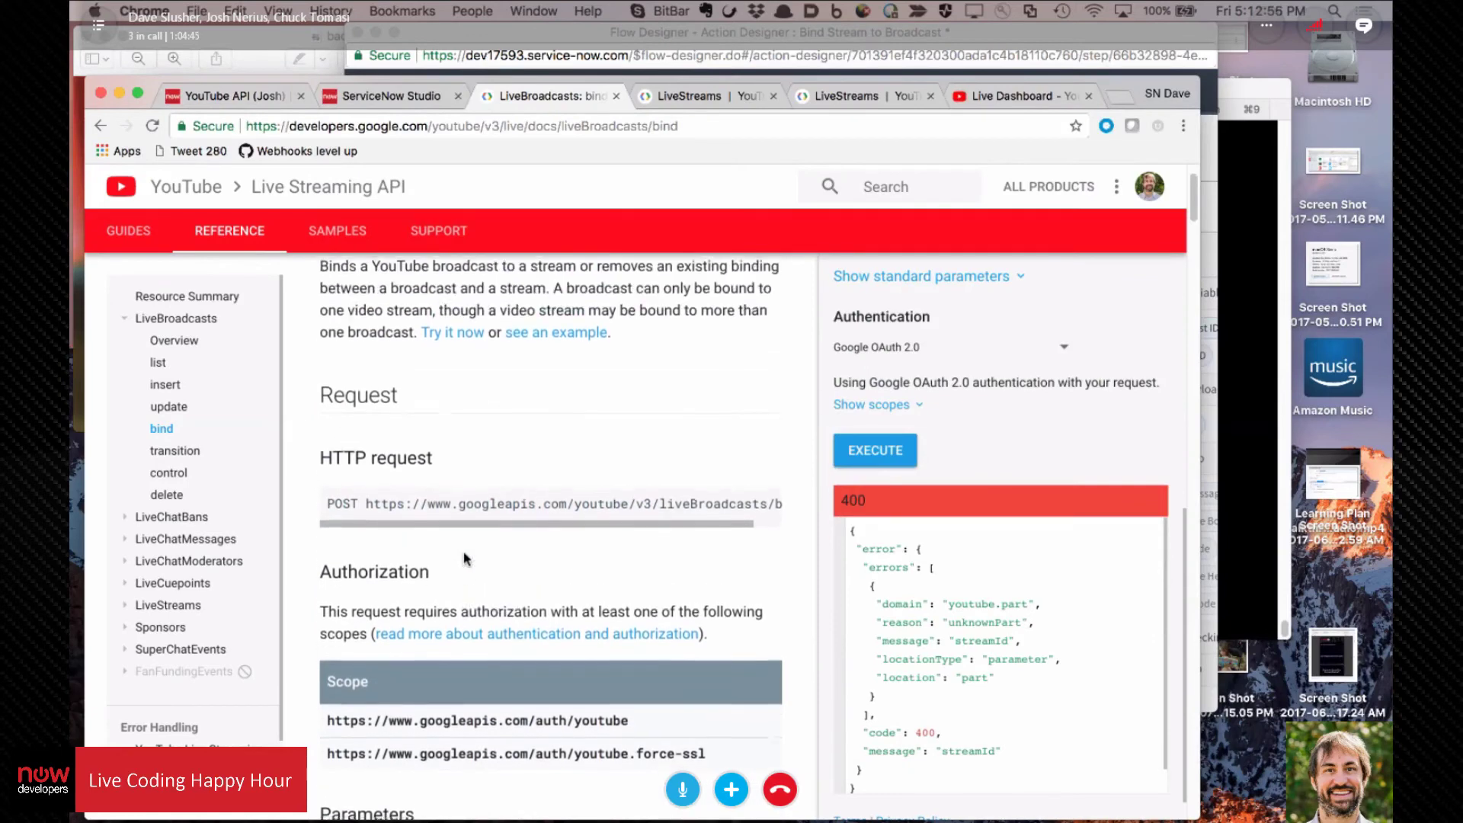
scroll(584, 516, "right", 2)
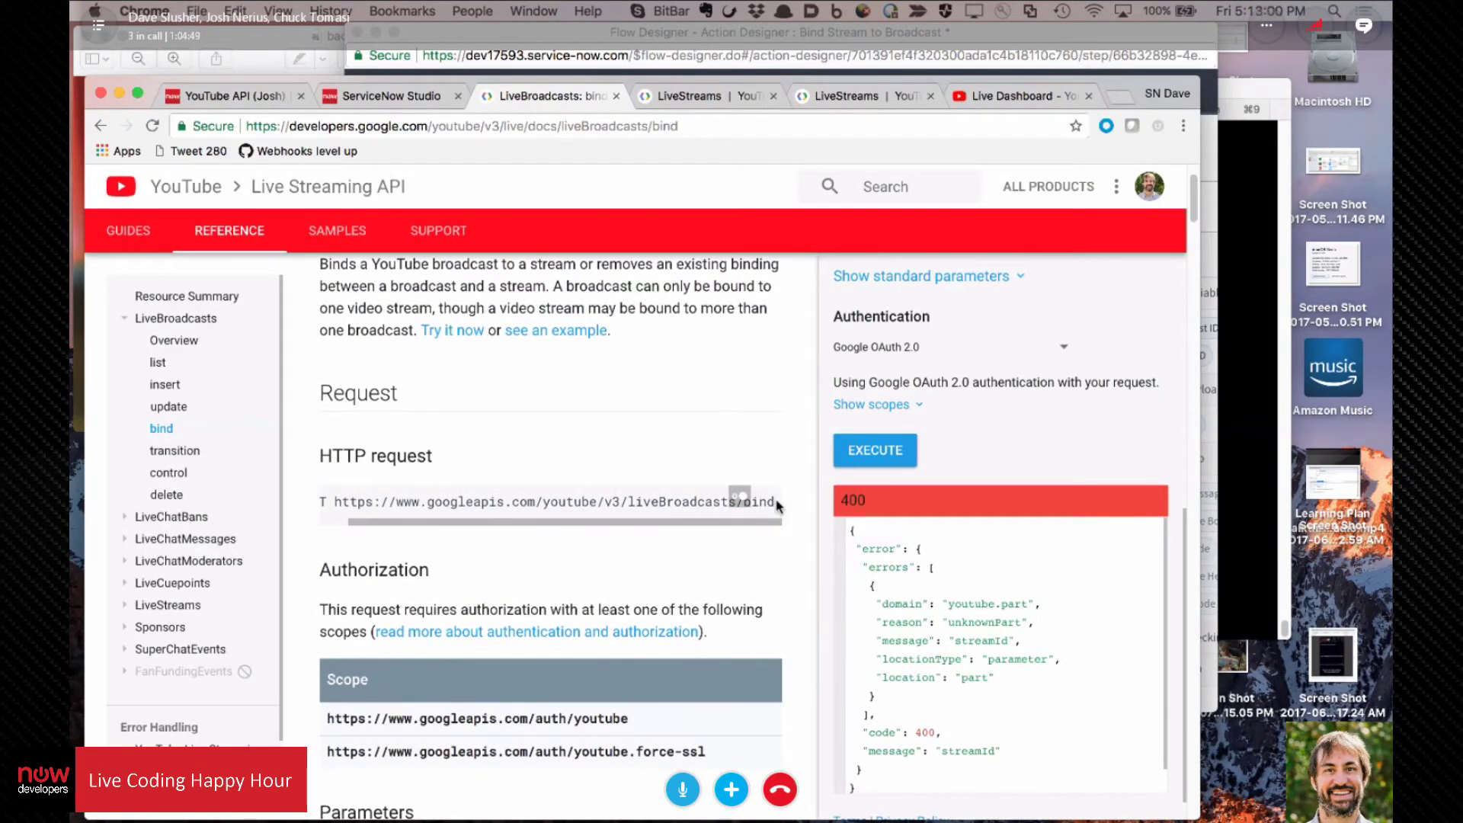
left_click_drag(771, 498, 622, 506)
key("super+c")
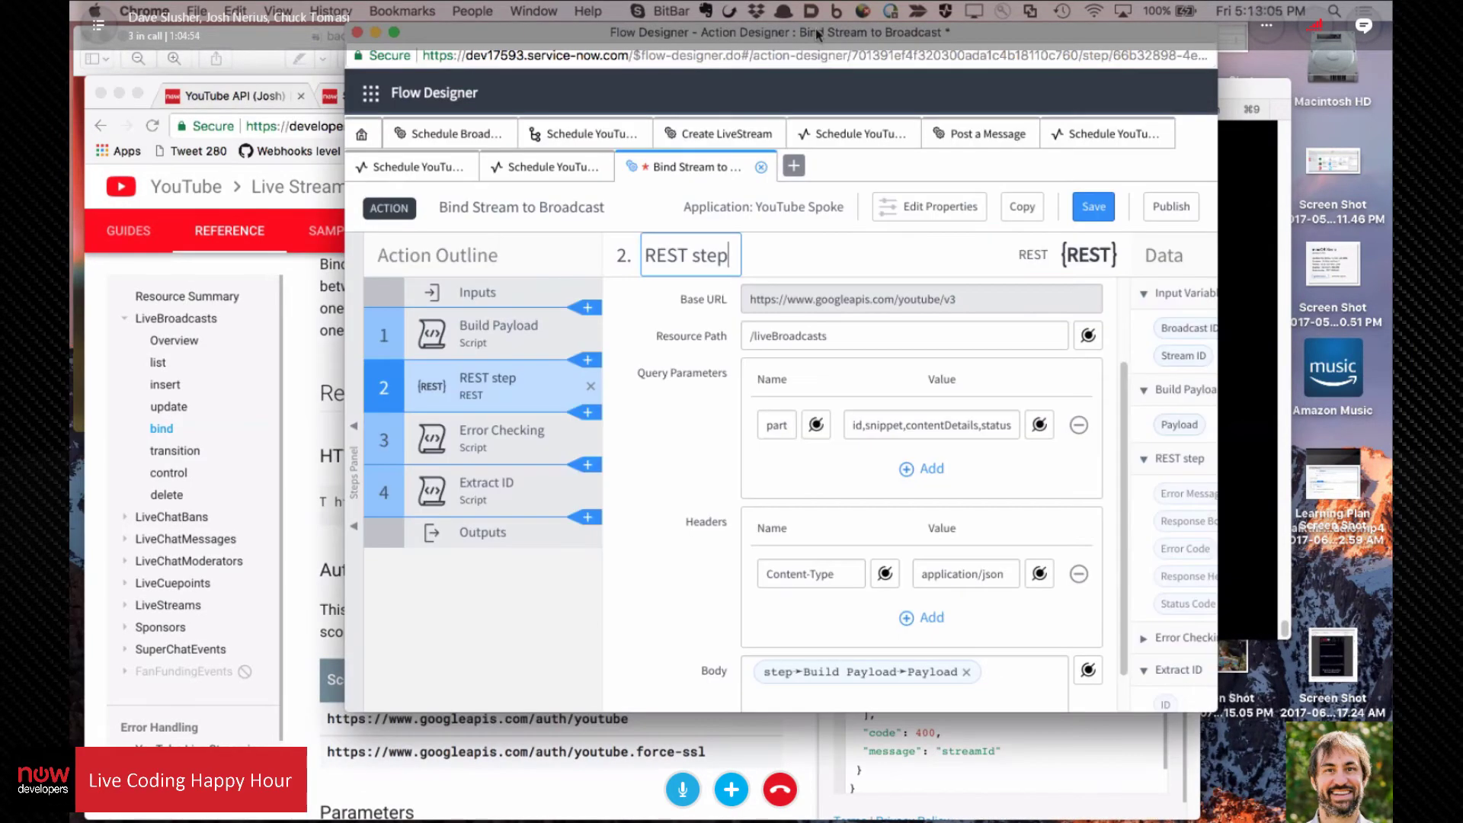
left_click(820, 49)
left_click_drag(854, 345, 640, 329)
key("super+v")
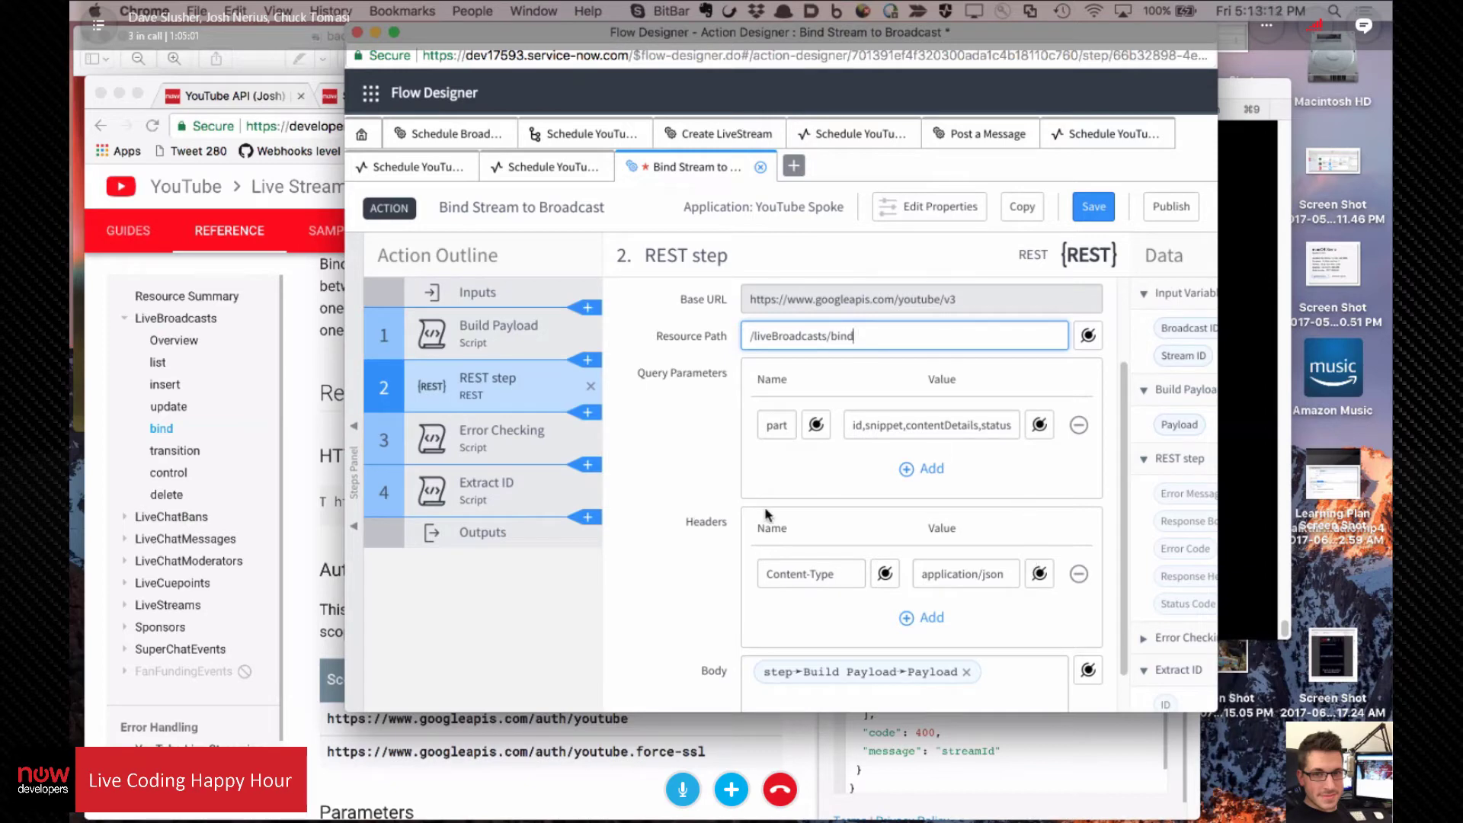
Step: Set the value of the REST step's part query parameter to id,broadcastId
scroll(727, 571, "up", 3)
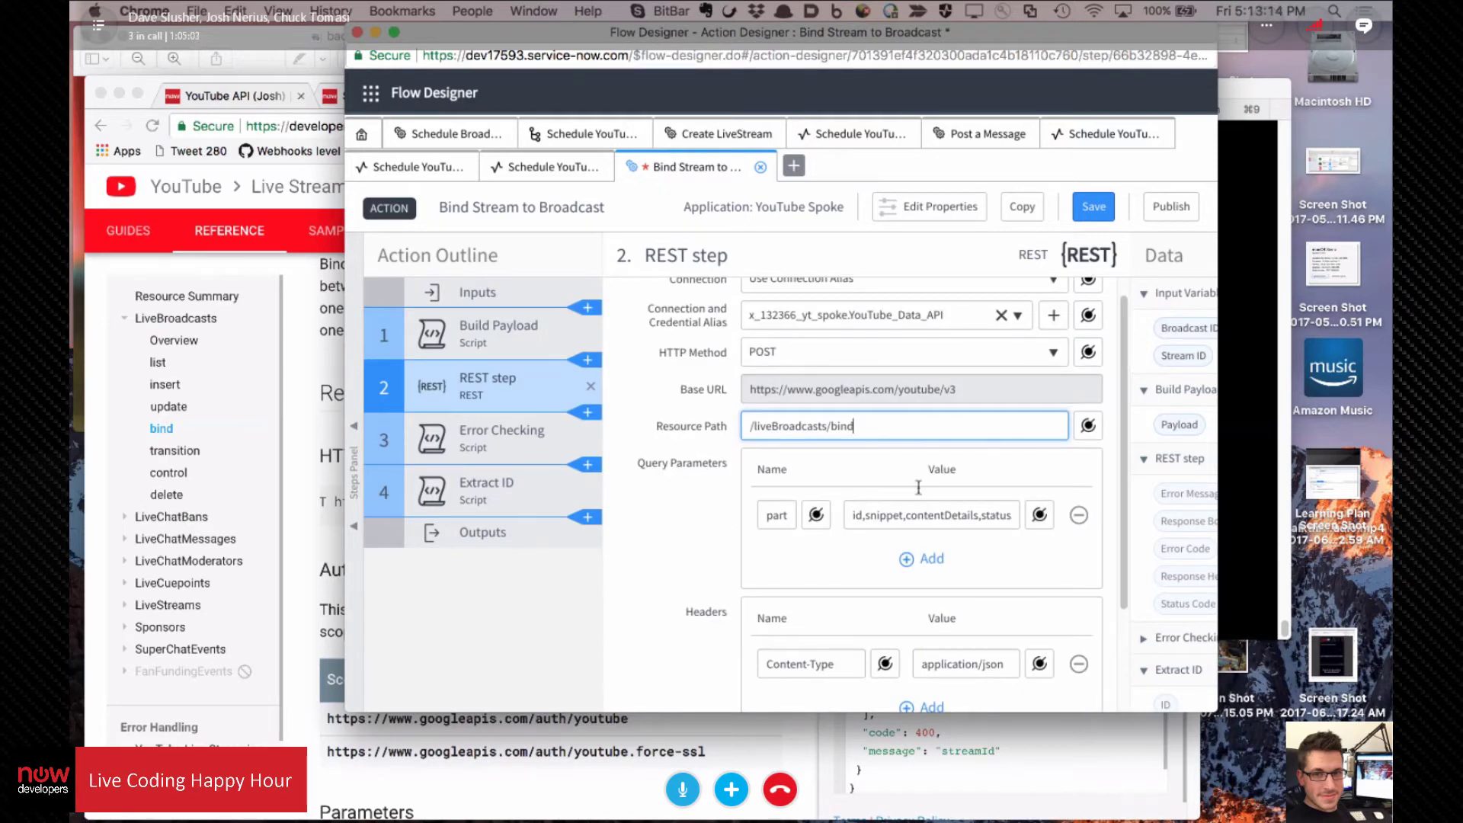
left_click_drag(865, 513, 944, 742)
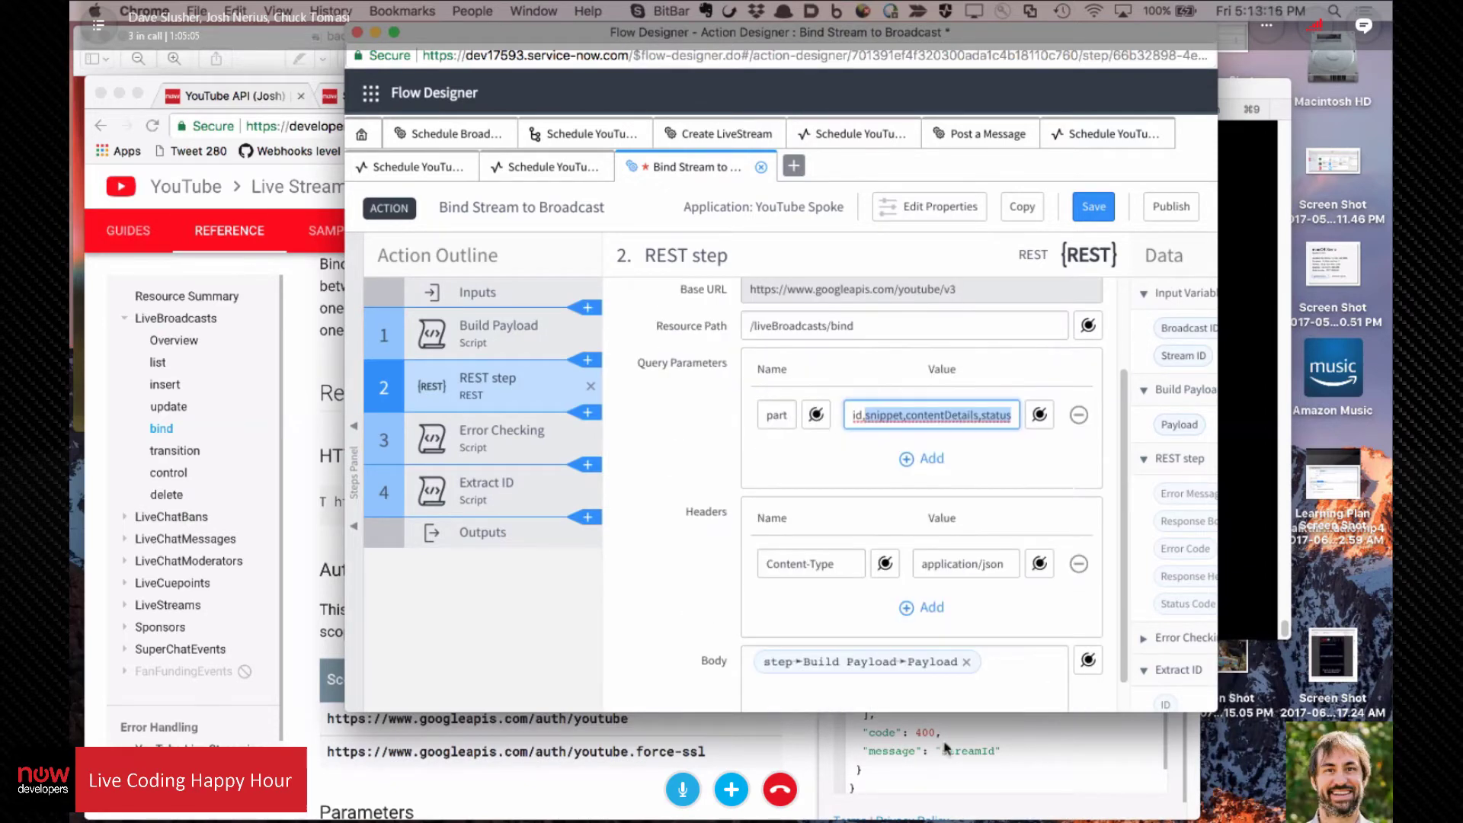
type("broadcast")
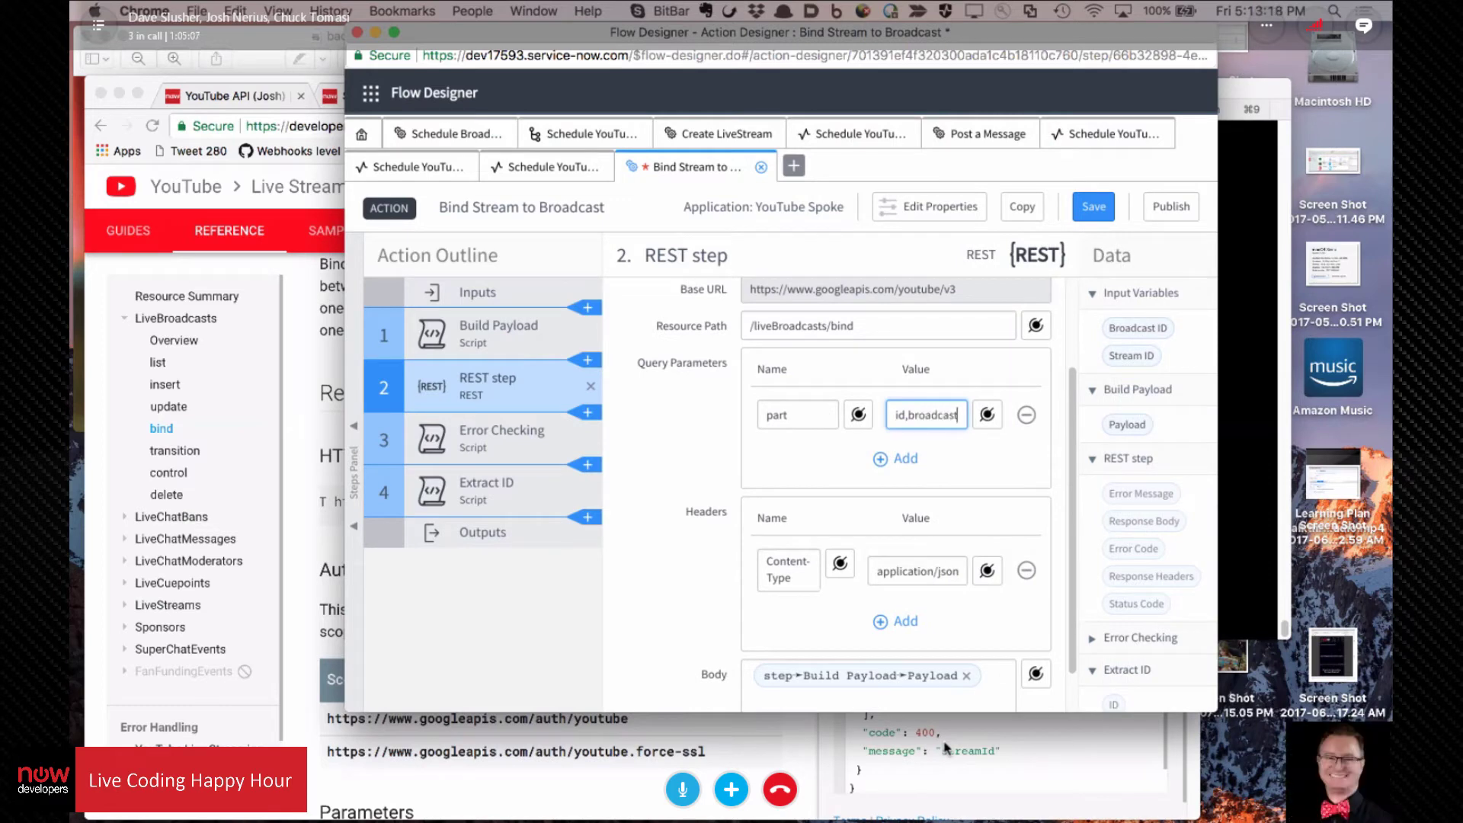
type("Id")
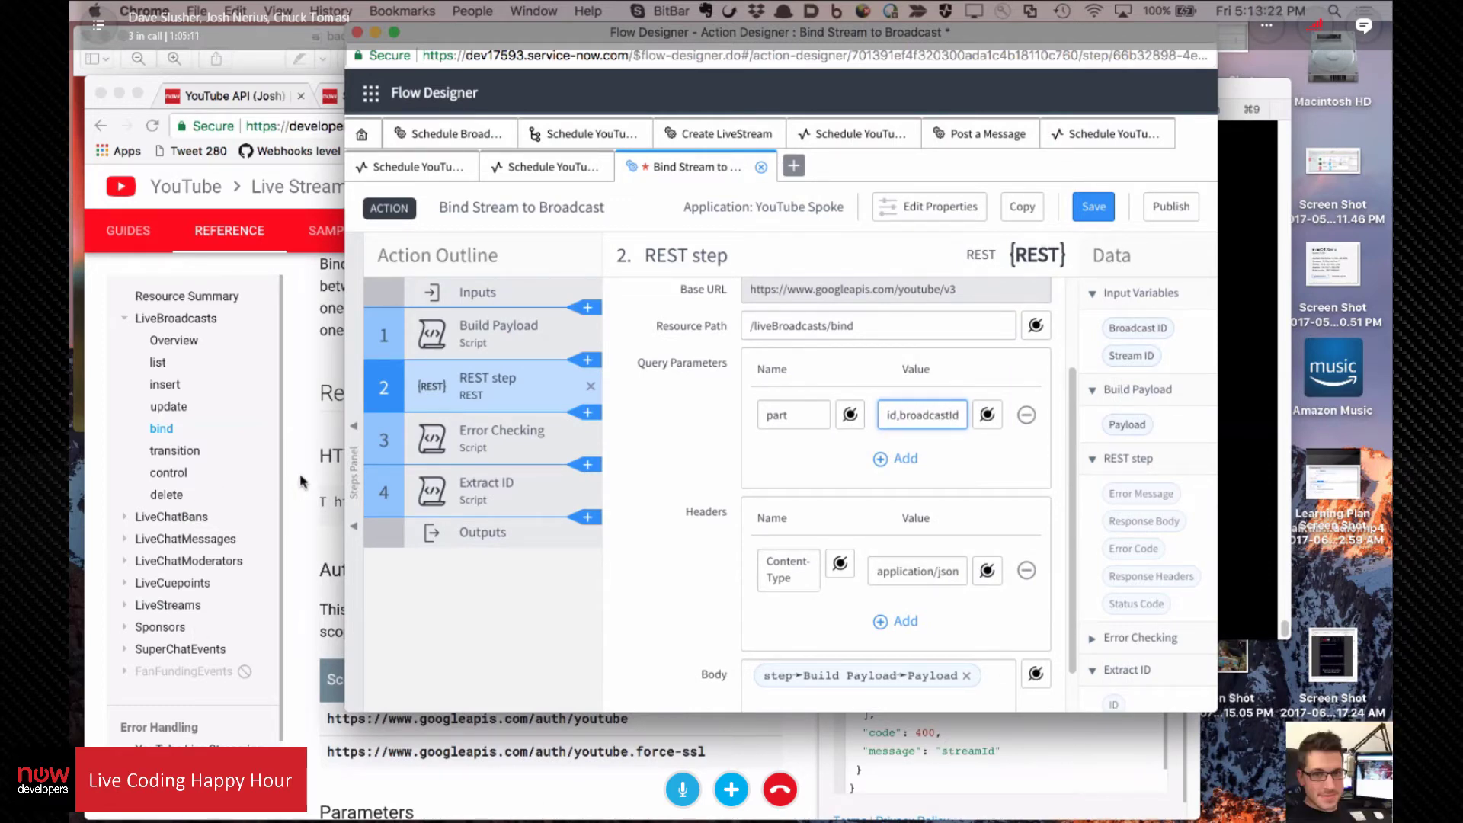
Step: Check the LiveBroadcasts bind reference for its required and optional parameters, request body and response, comparing them with the REST step's settings
left_click(299, 473)
scroll(299, 473, "down", 3)
scroll(299, 473, "down", 10)
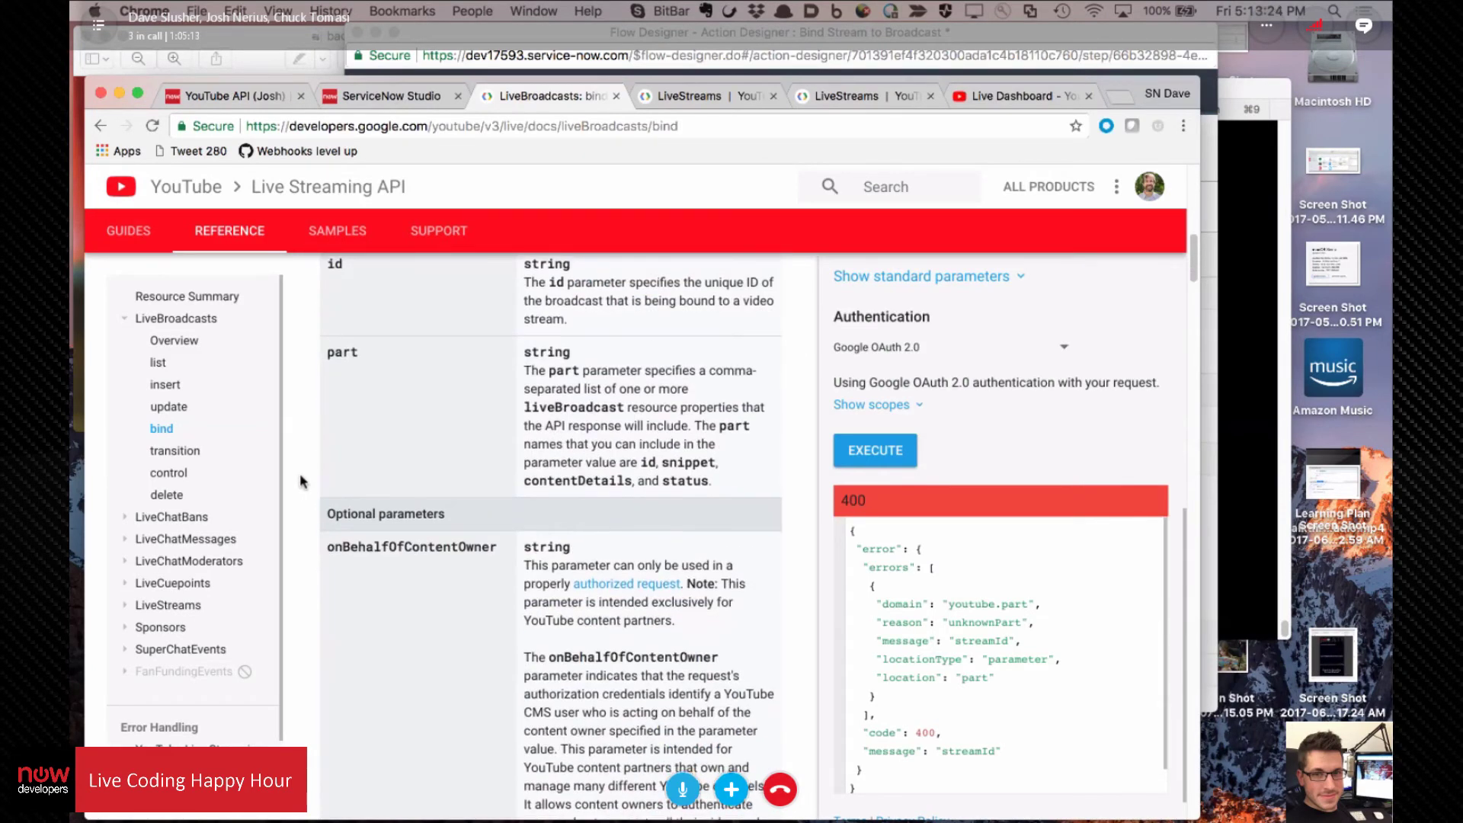
scroll(300, 473, "up", 15)
scroll(300, 473, "down", 1)
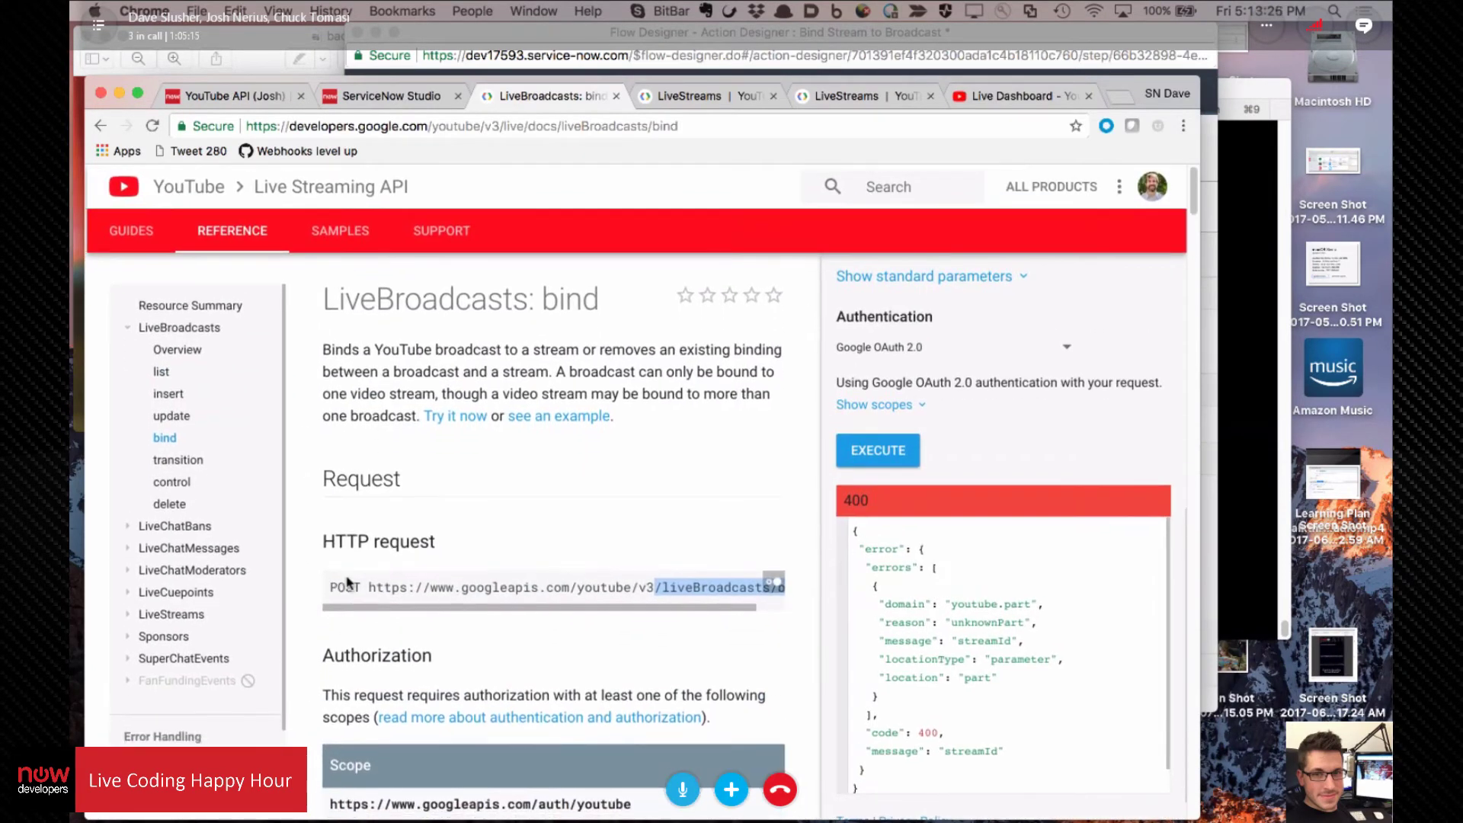
scroll(347, 583, "left", 1)
scroll(347, 586, "down", 5)
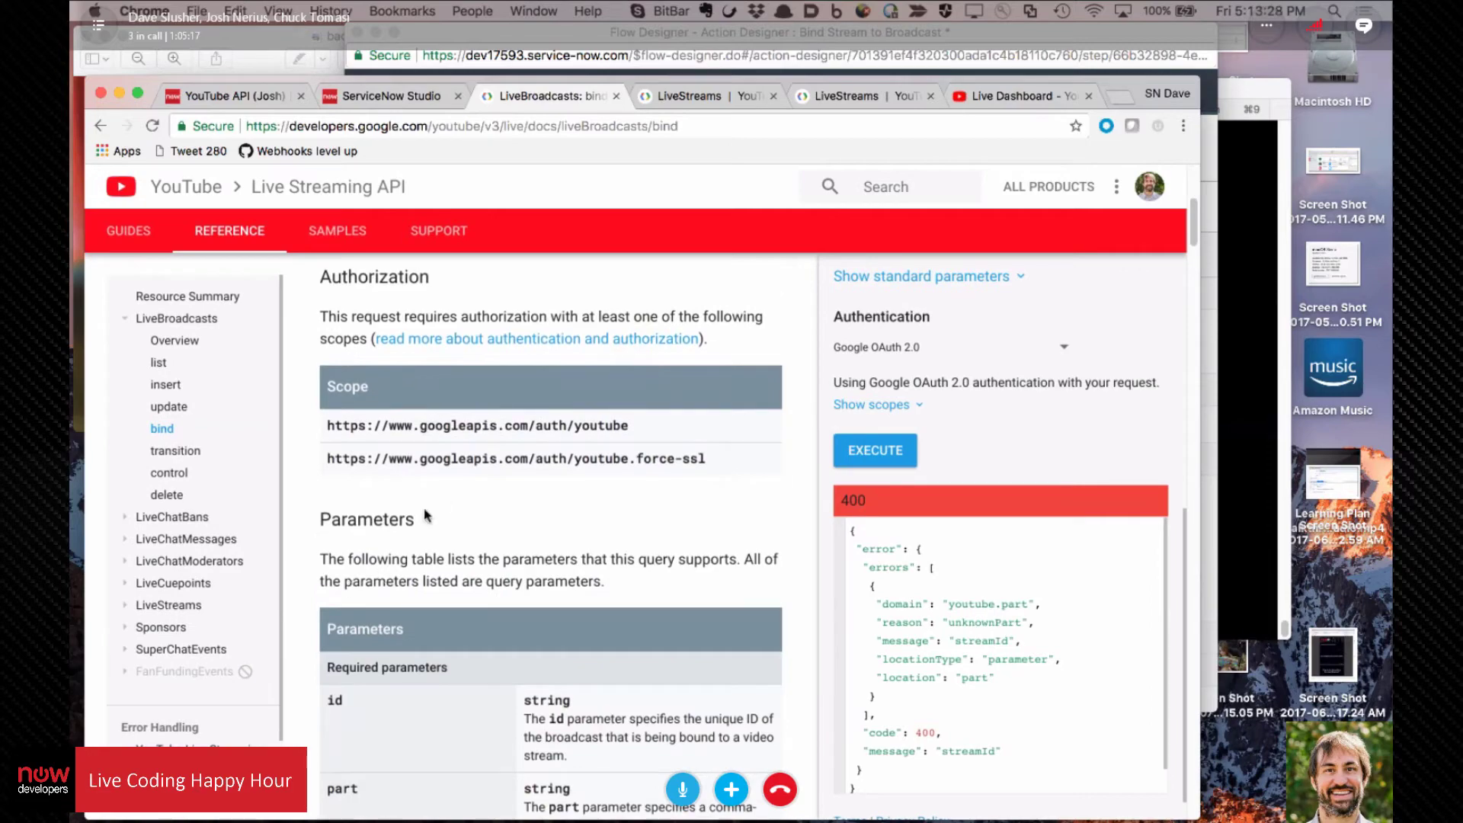
scroll(426, 517, "down", 5)
scroll(409, 562, "down", 15)
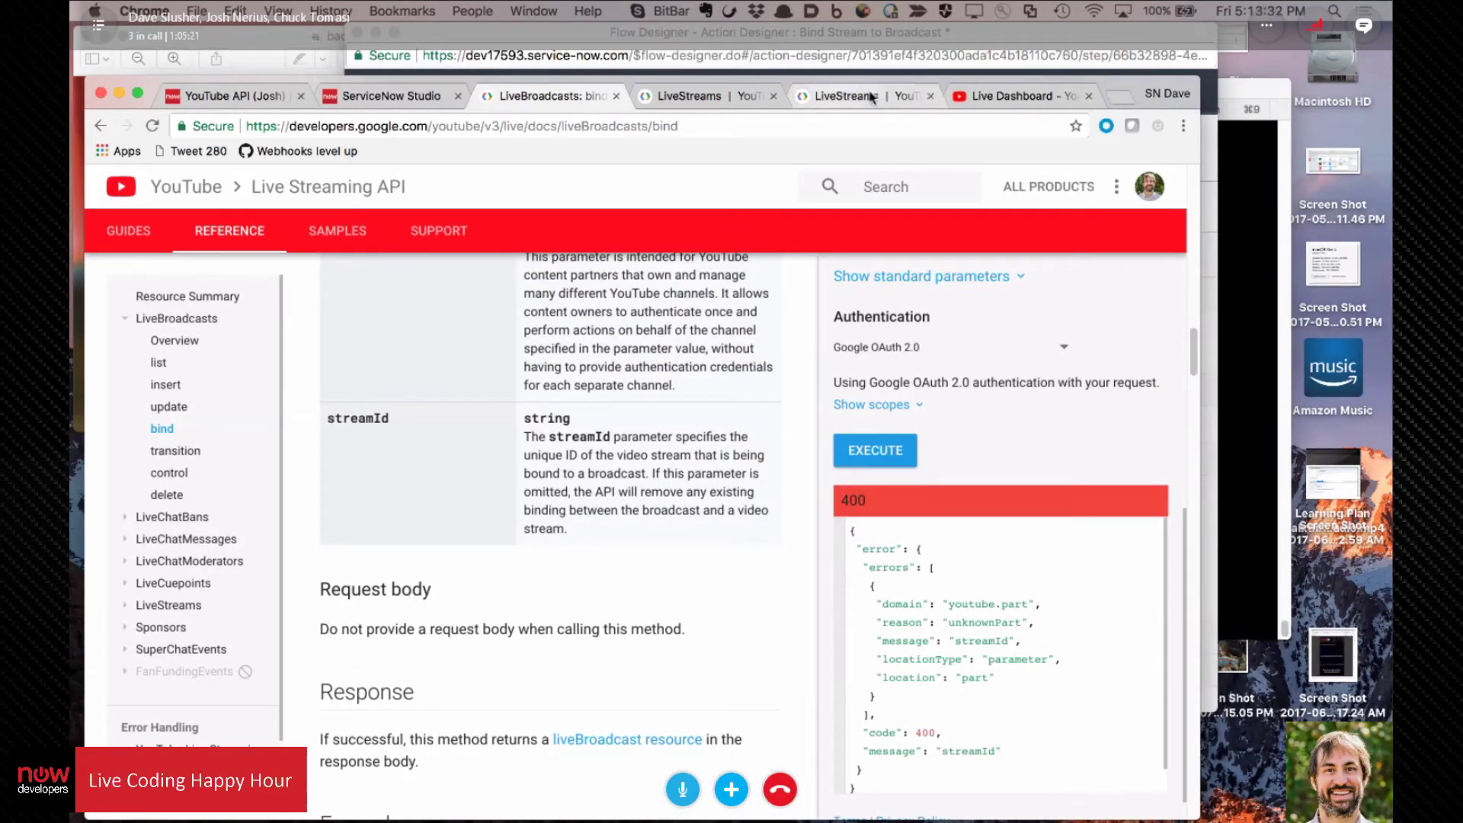
left_click(898, 34)
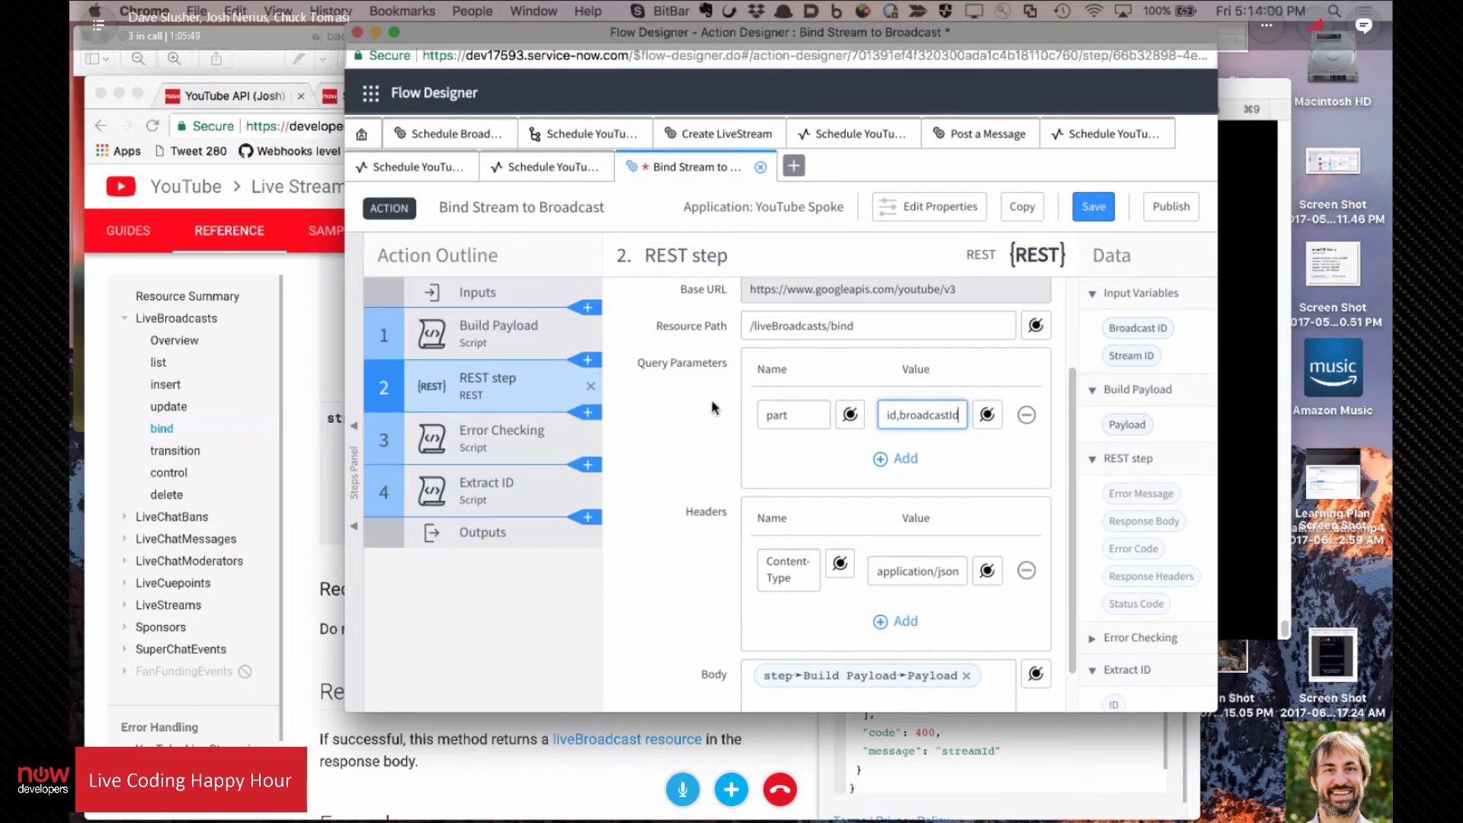
scroll(655, 444, "down", 2)
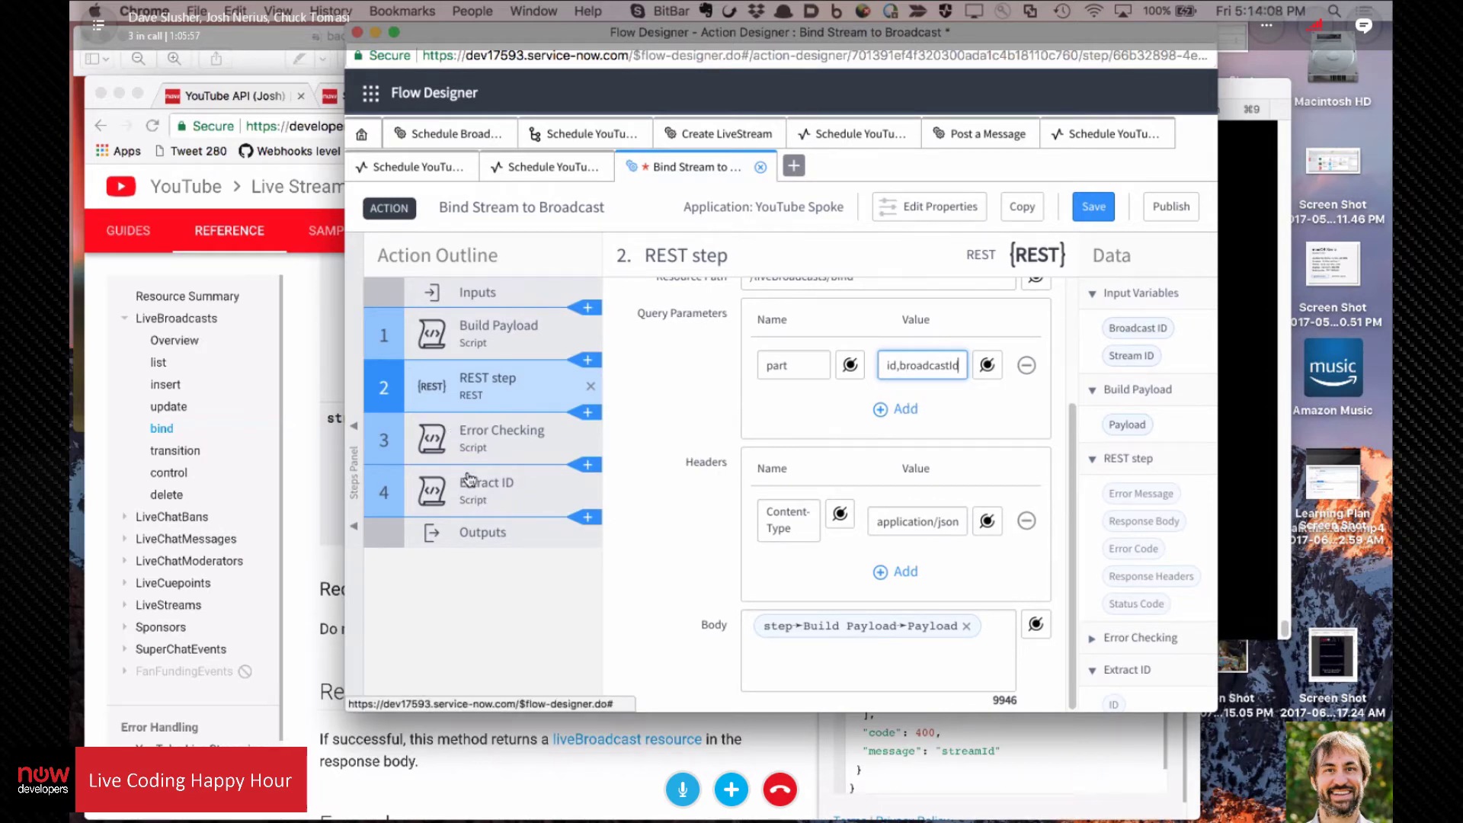
left_click(689, 792)
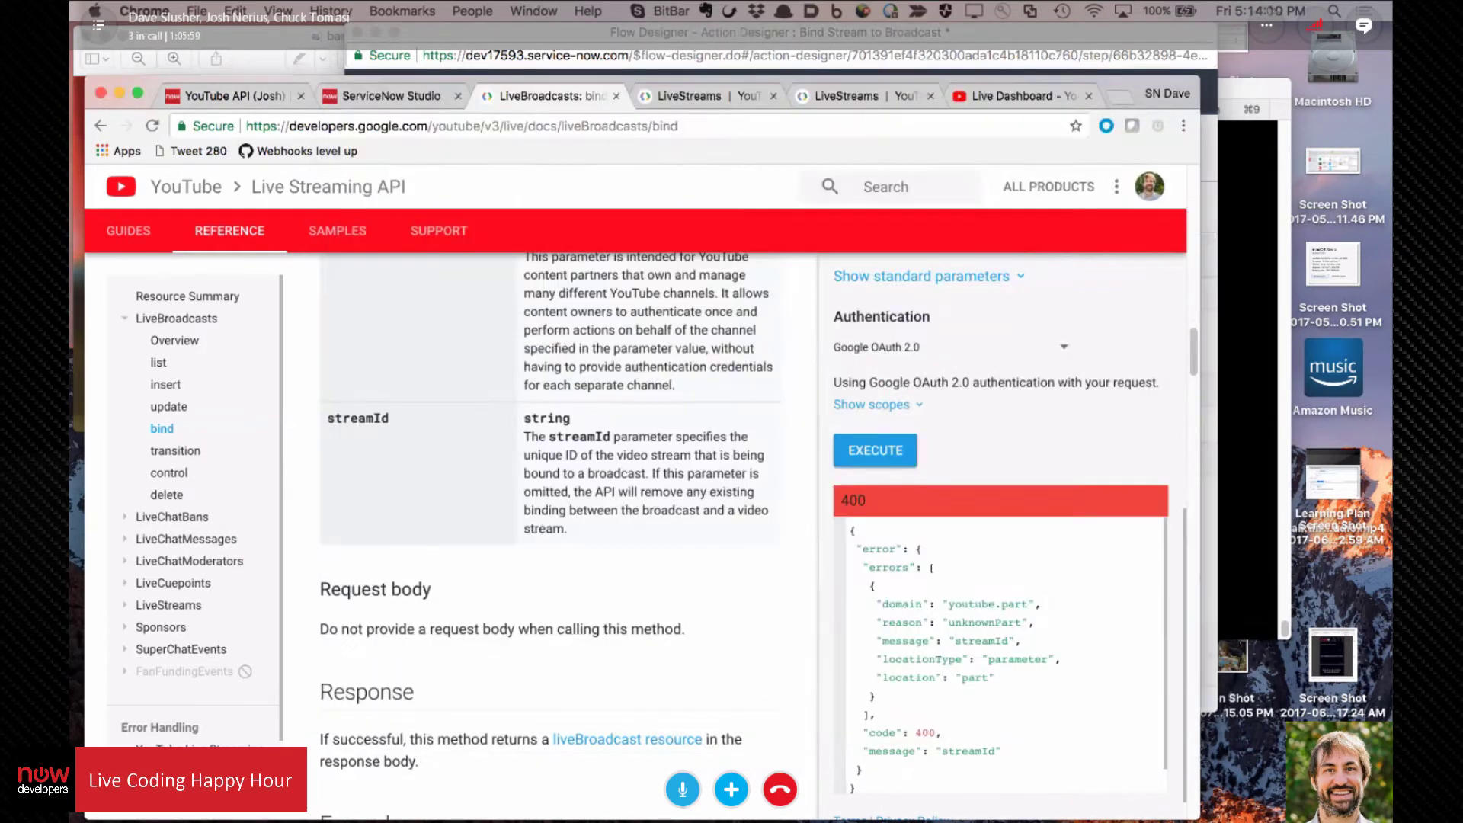
scroll(595, 572, "down", 3)
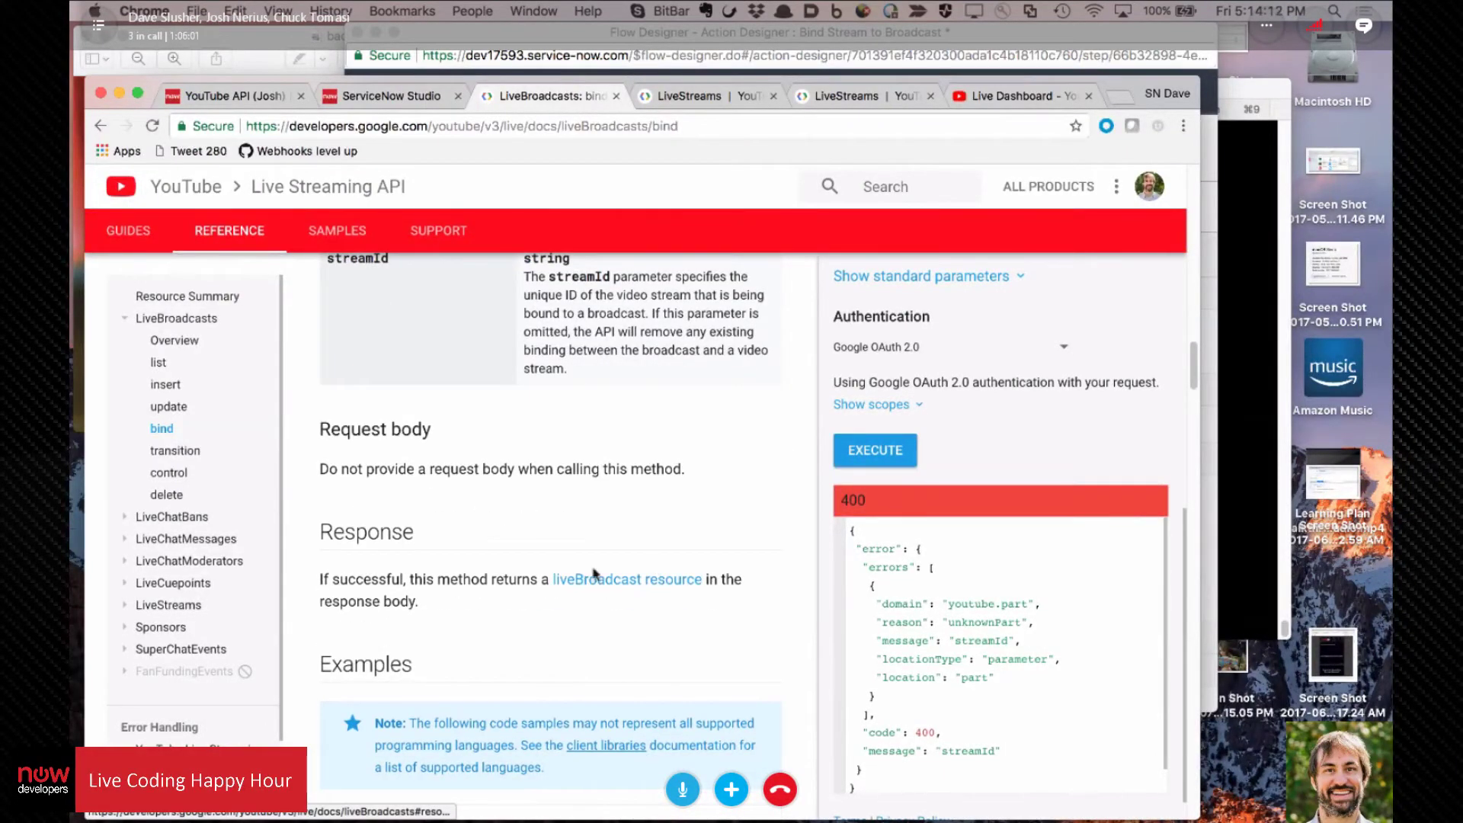
left_click(867, 51)
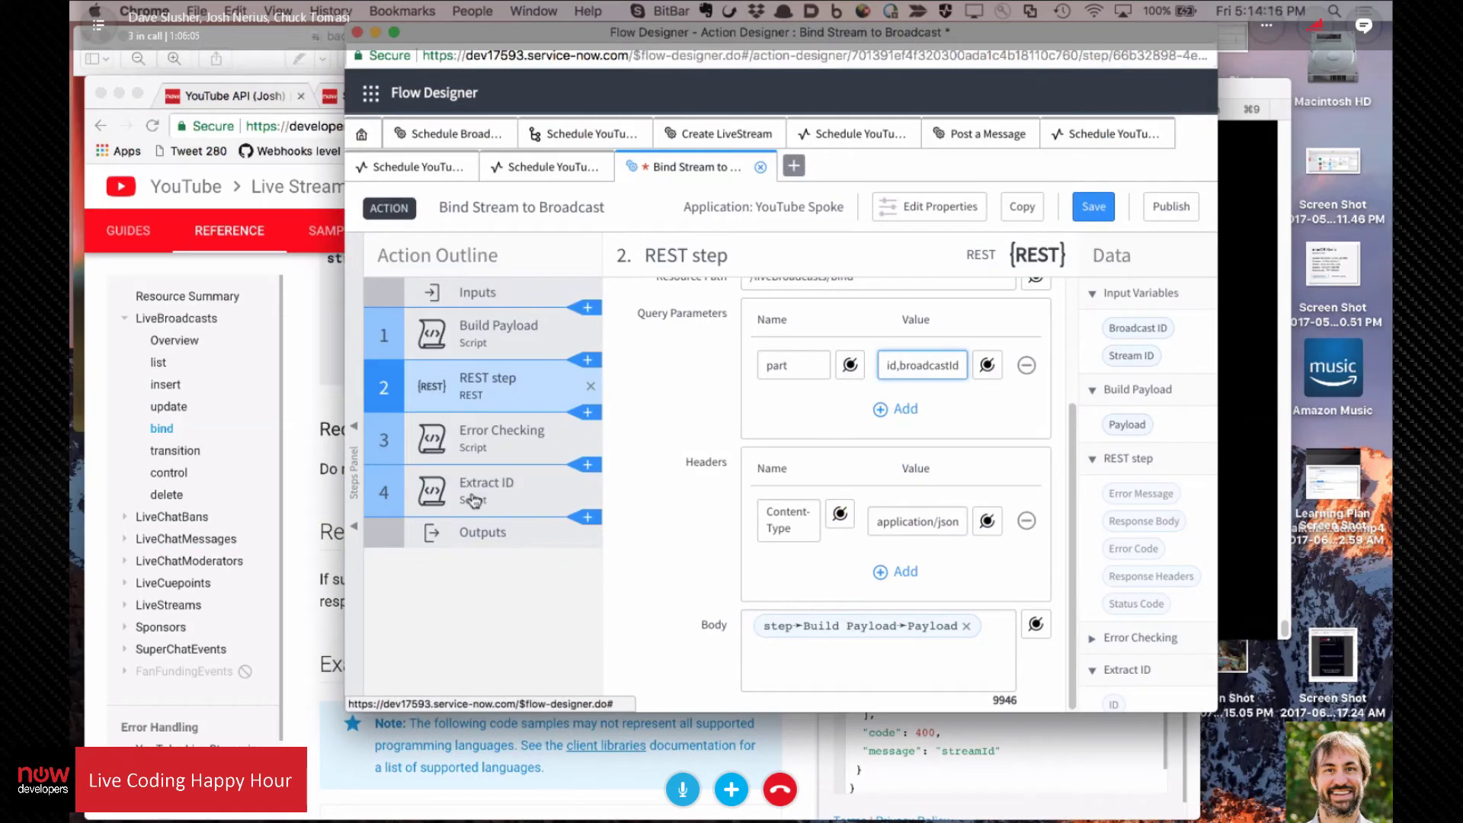
Step: Review the Extract ID step's script and output variable, and save the Bind Stream to Broadcast action
left_click(499, 496)
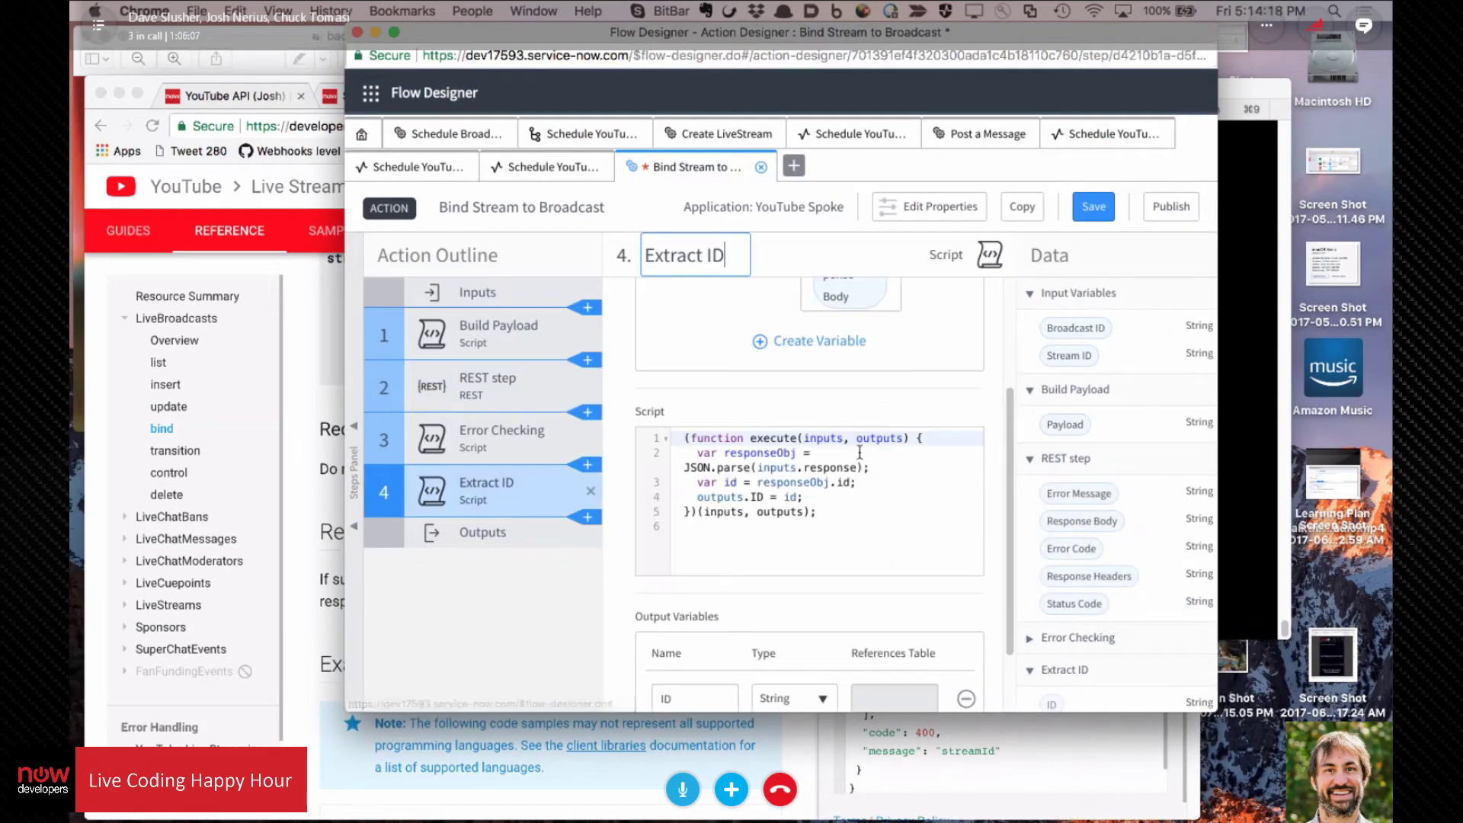
scroll(860, 452, "down", 2)
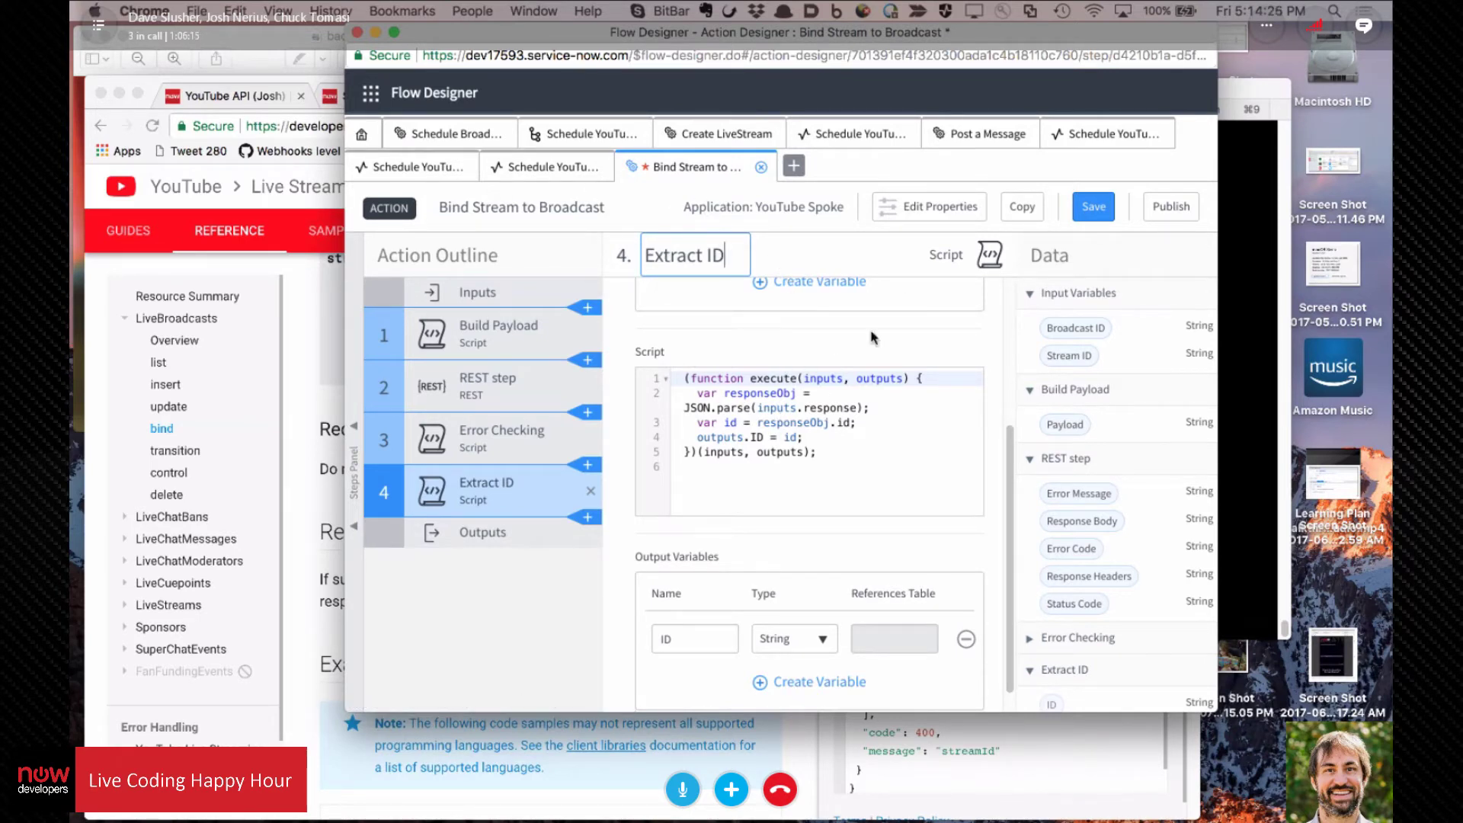
left_click(1094, 204)
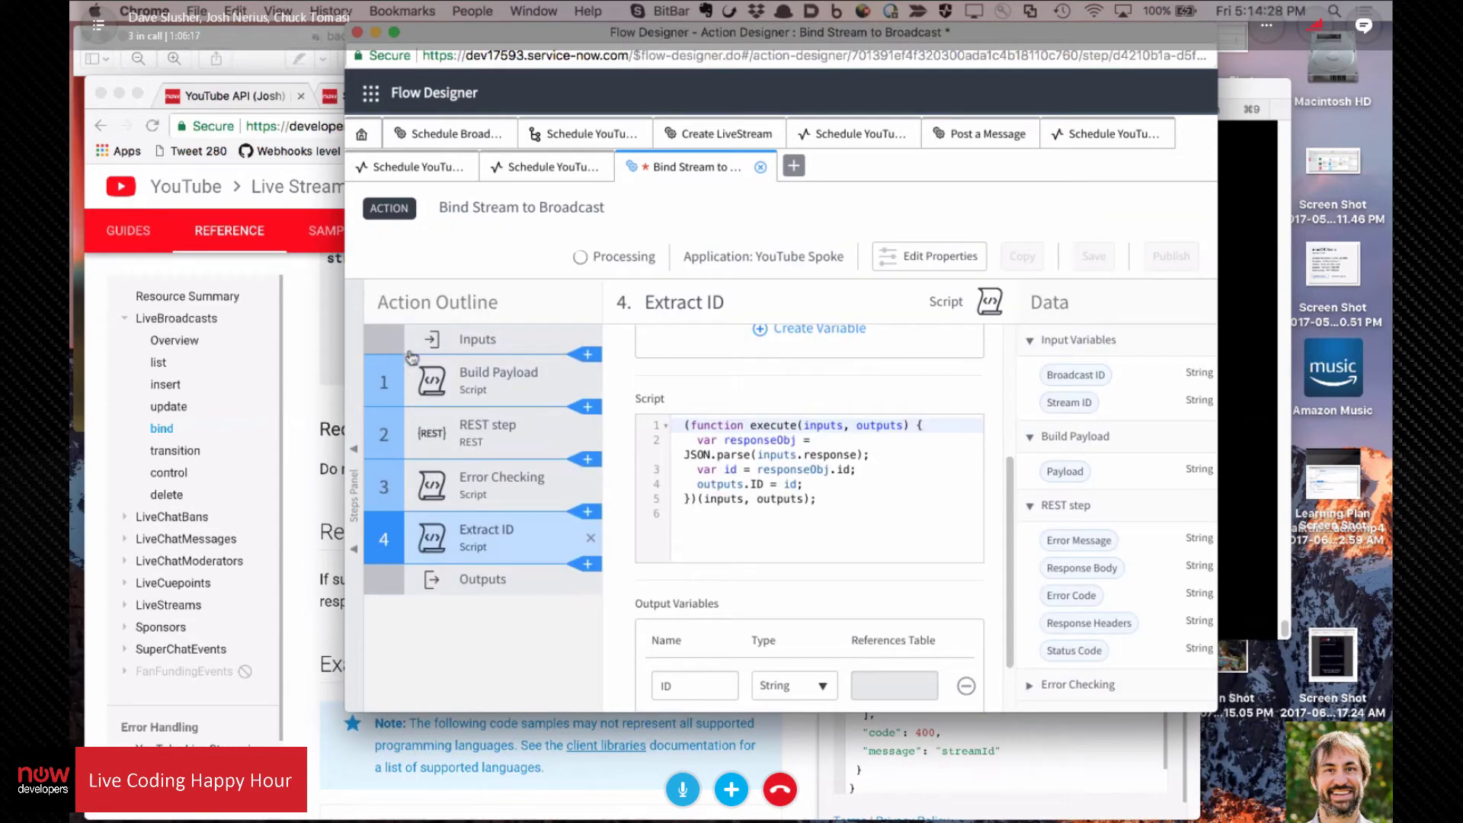
Step: In the Schedule YouTube Broadcast flow, dismiss the old test dialog and insert the YouTube action Bind Stream to Broadcast after Create LiveStream
left_click(592, 133)
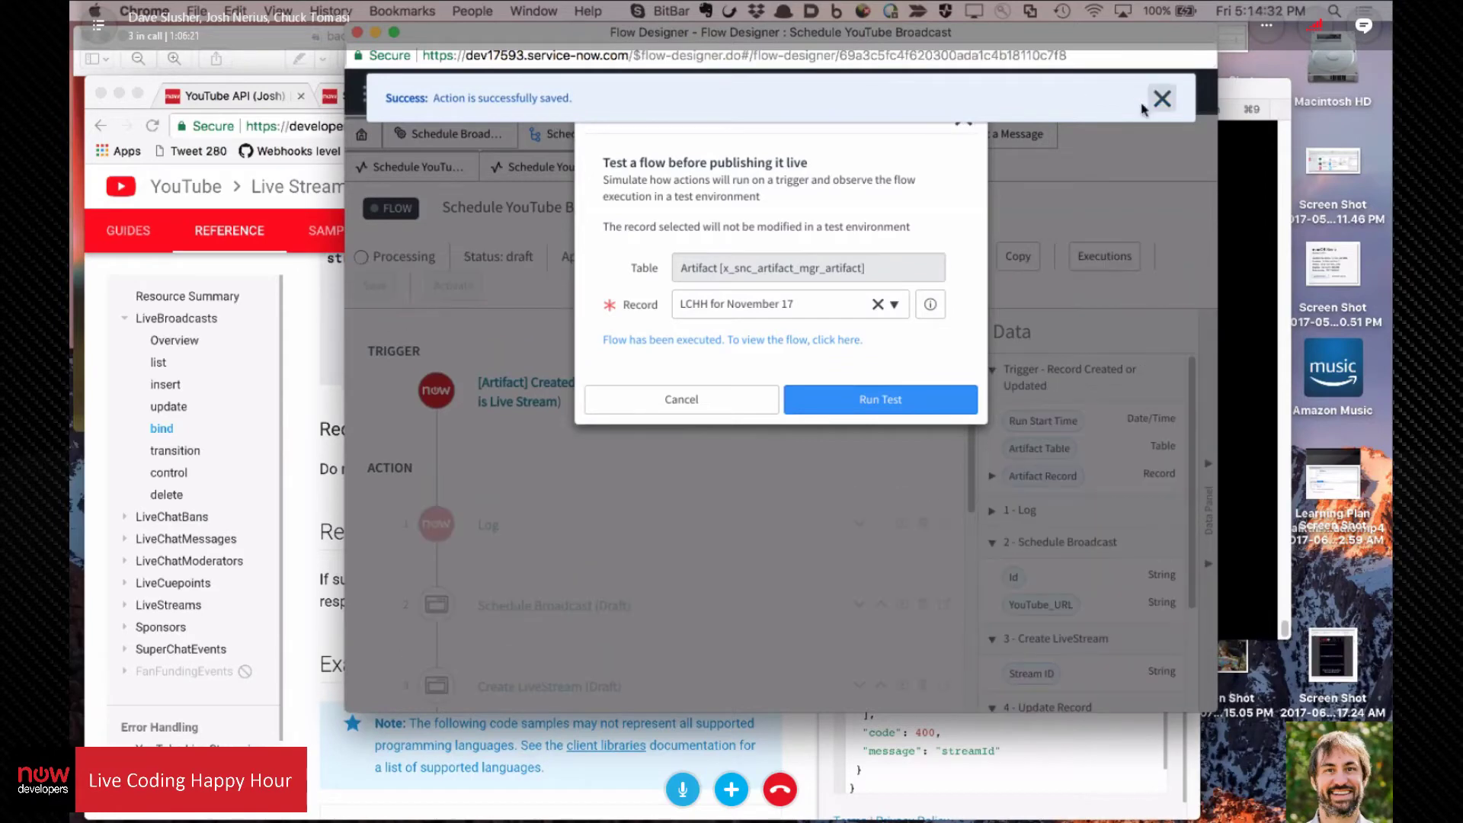
left_click(1168, 100)
left_click(963, 120)
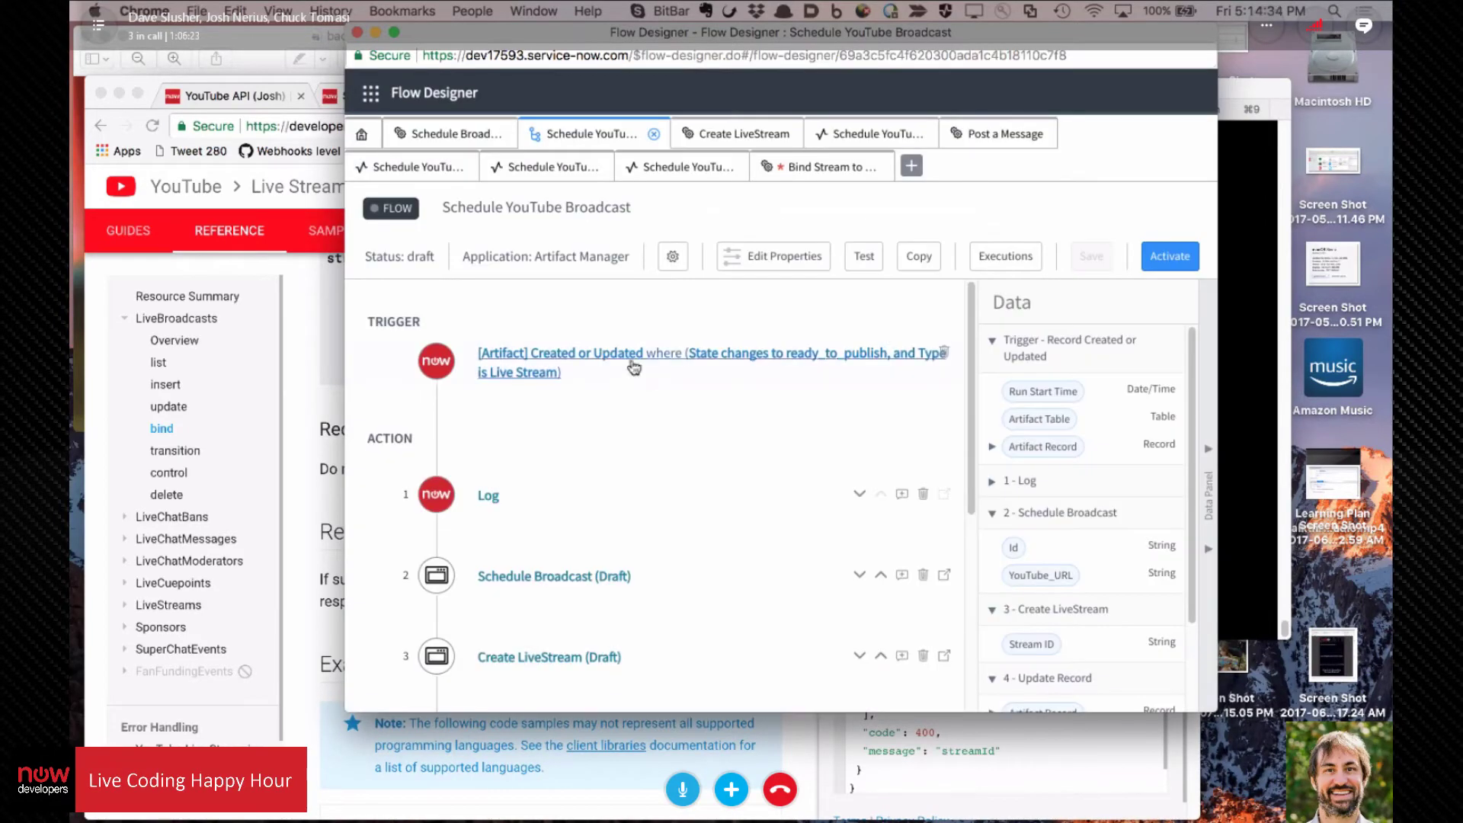
scroll(632, 365, "down", 4)
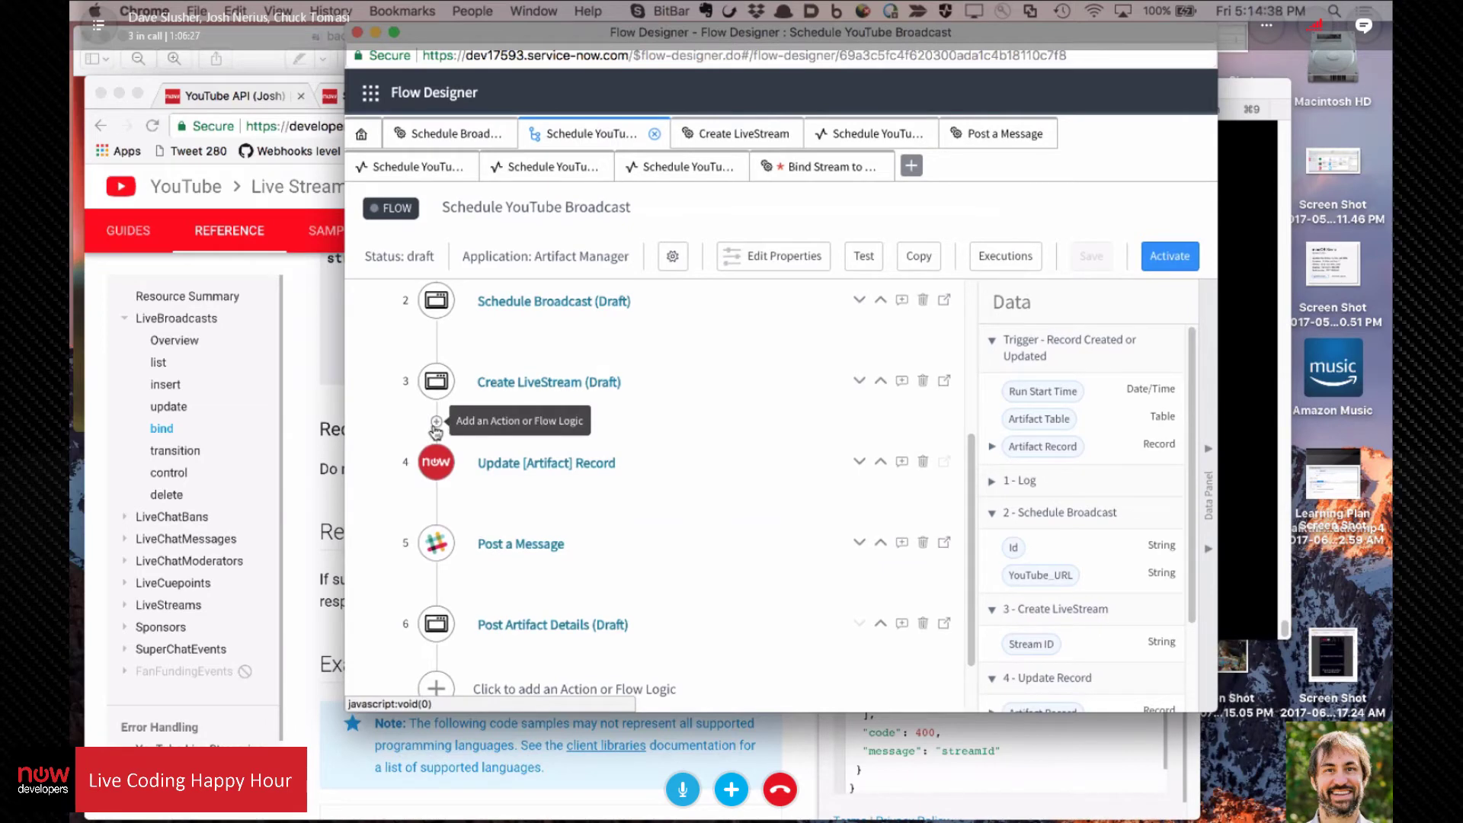
left_click(436, 424)
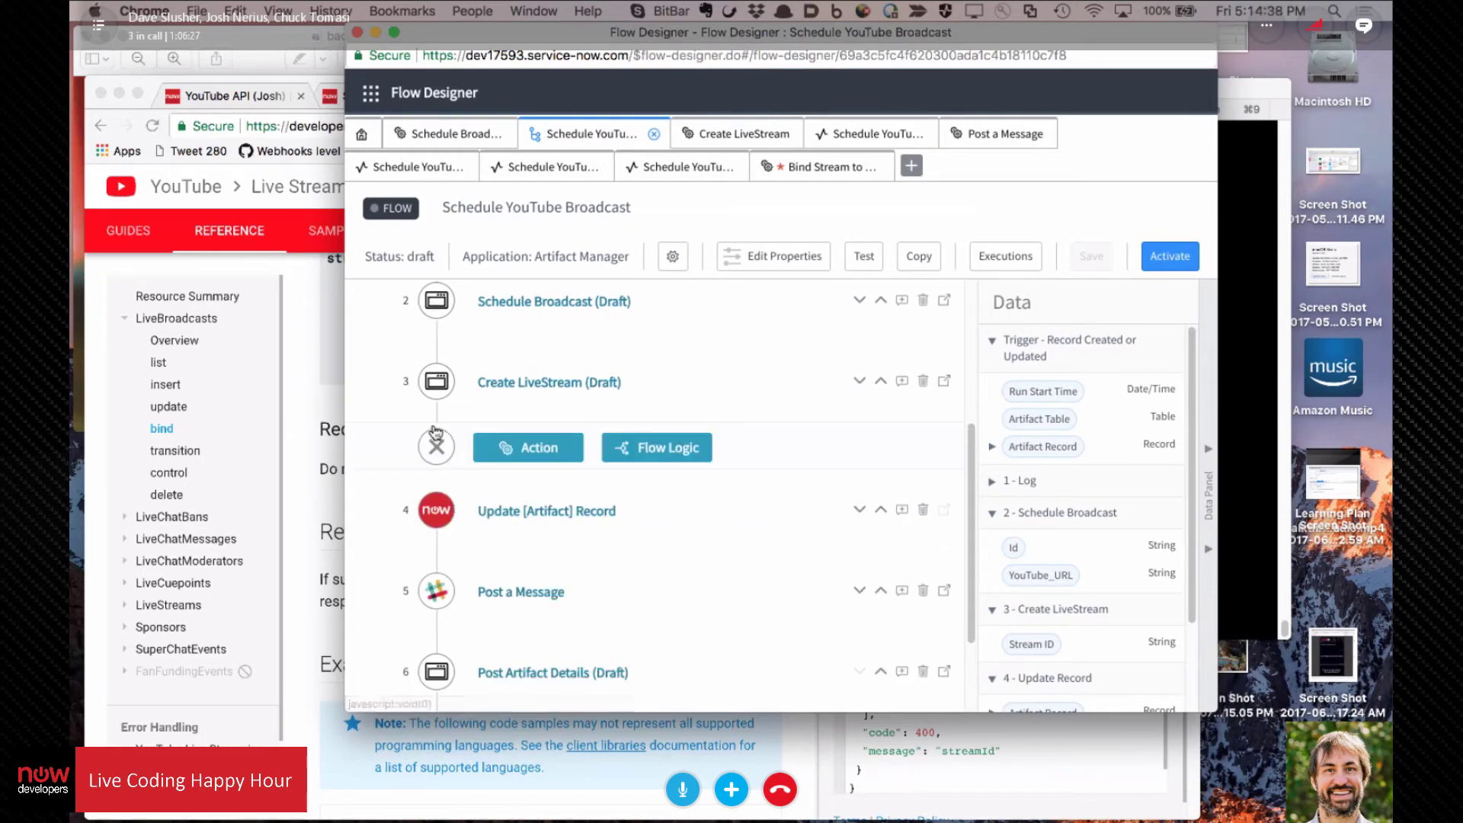
left_click(562, 451)
left_click(556, 675)
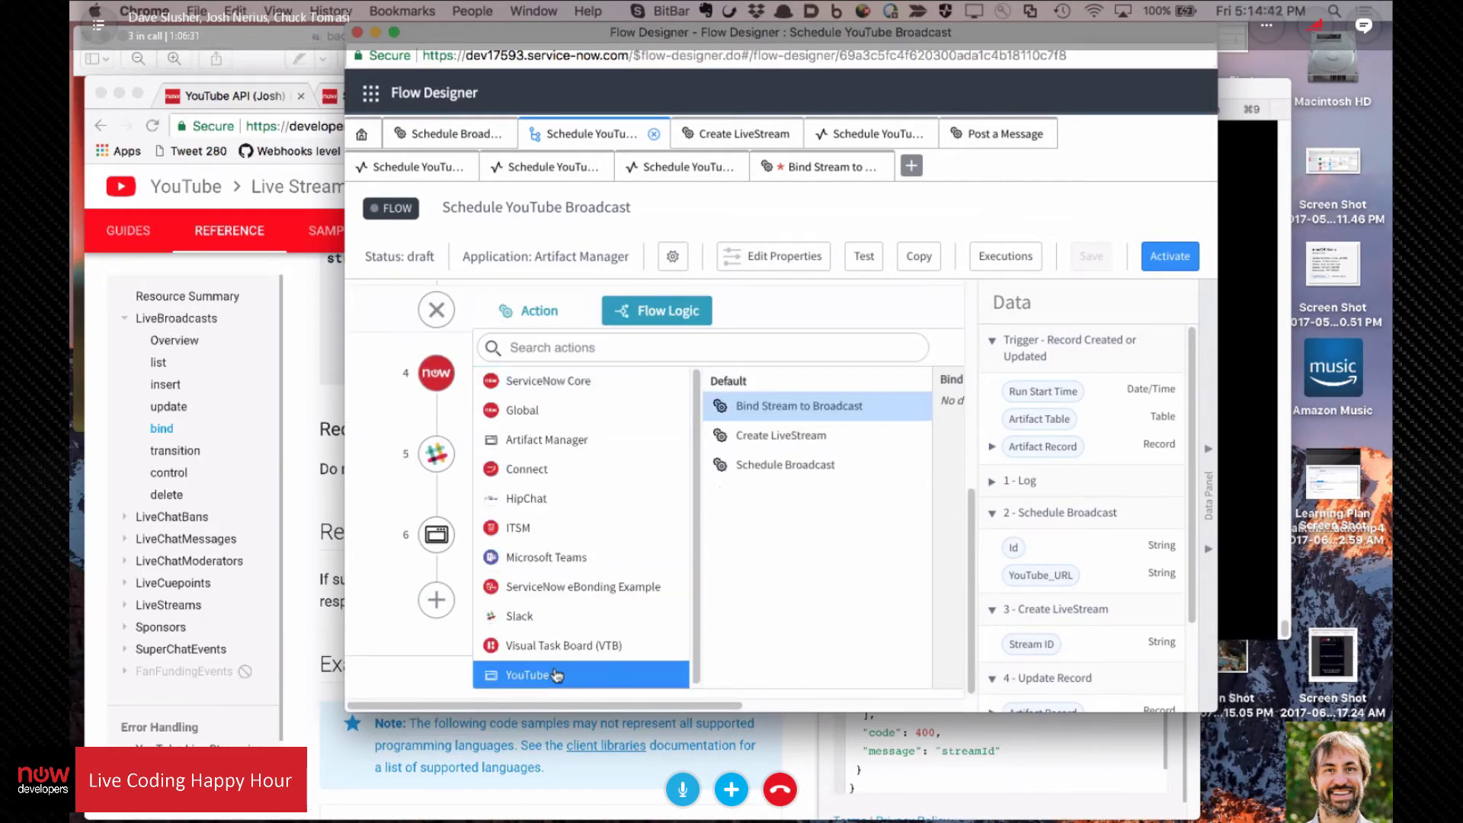
left_click(848, 410)
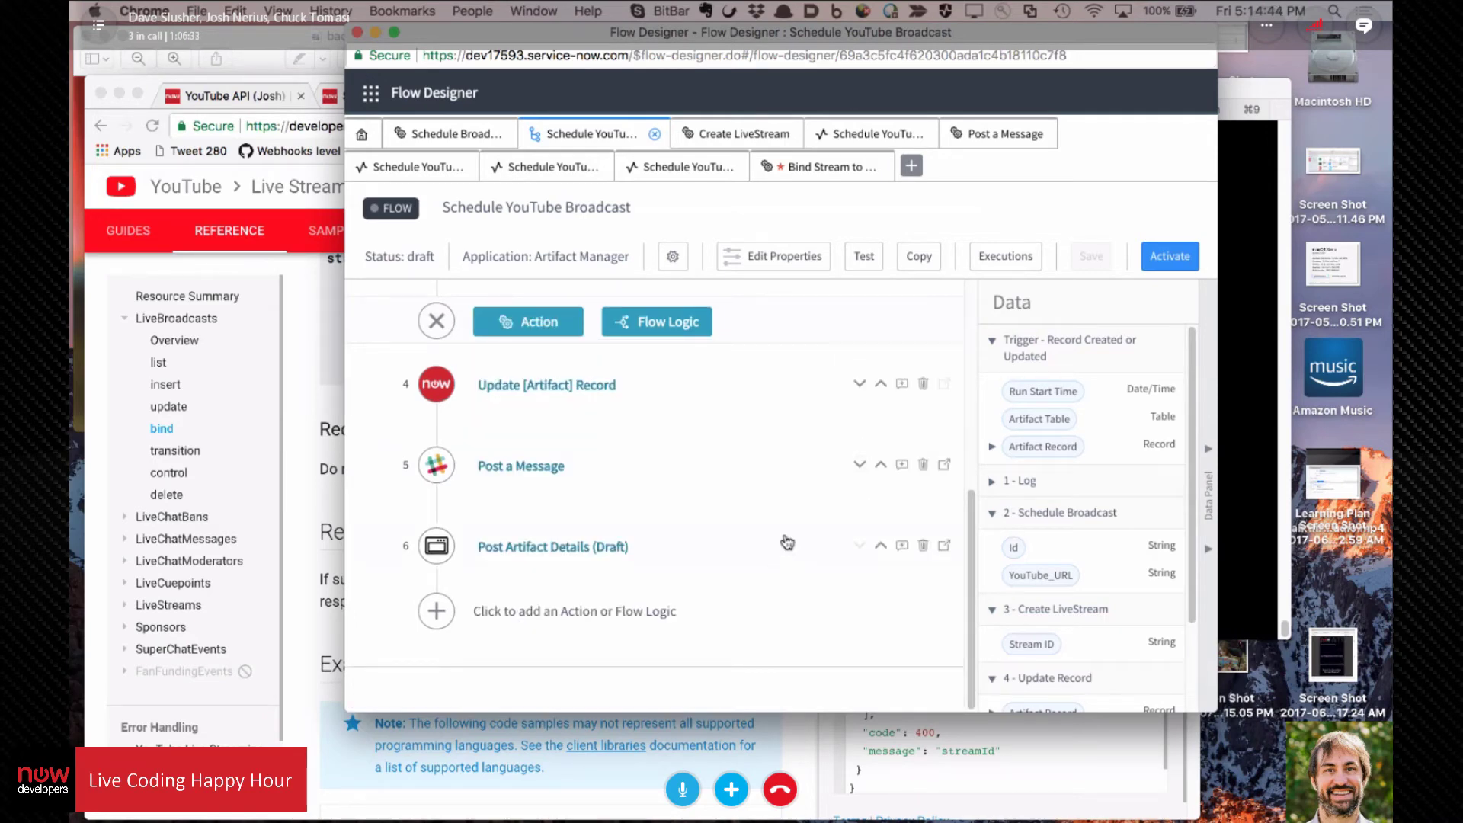
Step: Map the bind action's Broadcast ID to Schedule Broadcast's Id and its Stream ID to Create LiveStream's Stream ID, and finish the action
left_click(829, 503)
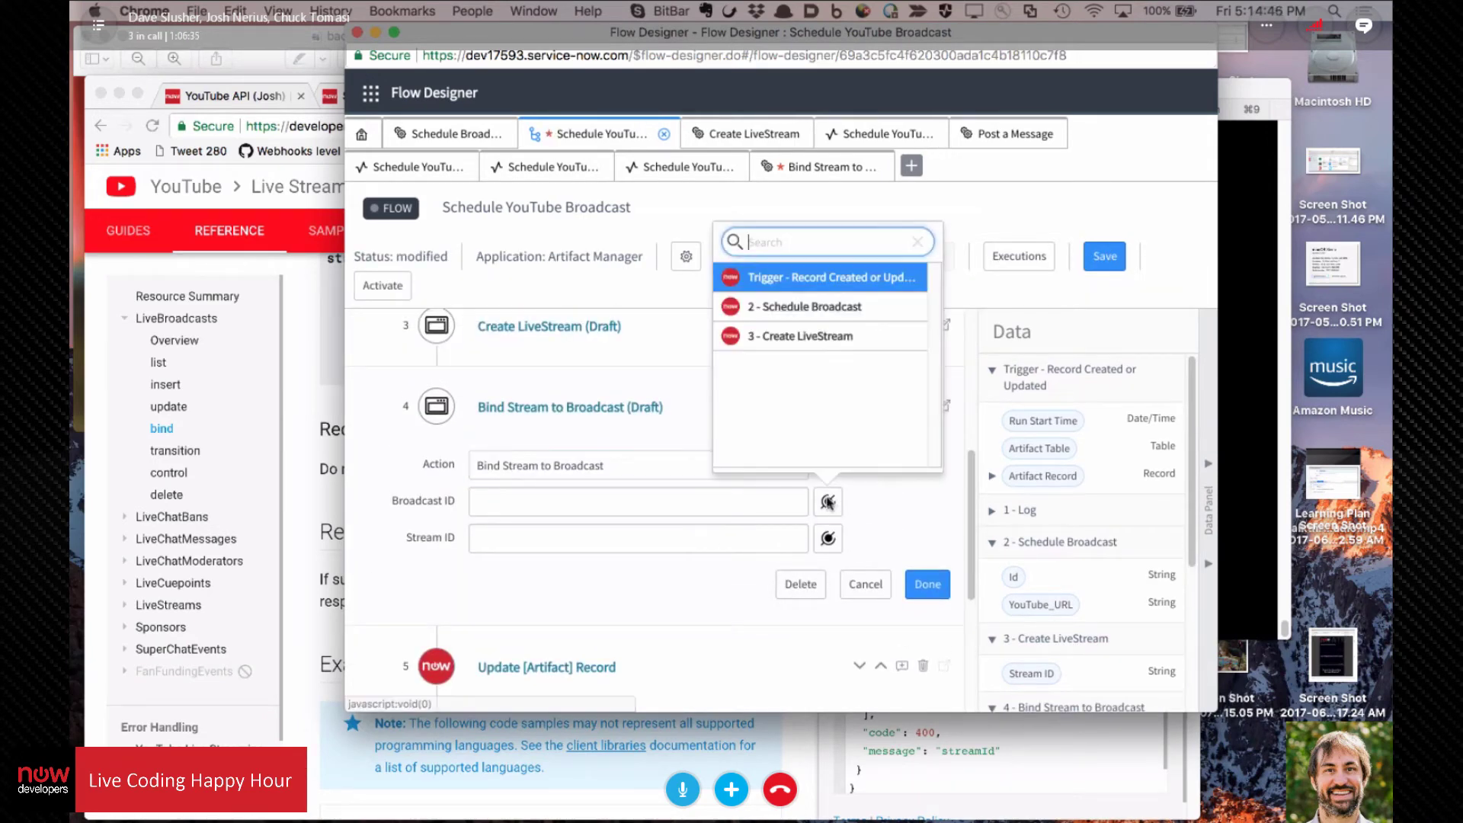
left_click(830, 308)
left_click(881, 285)
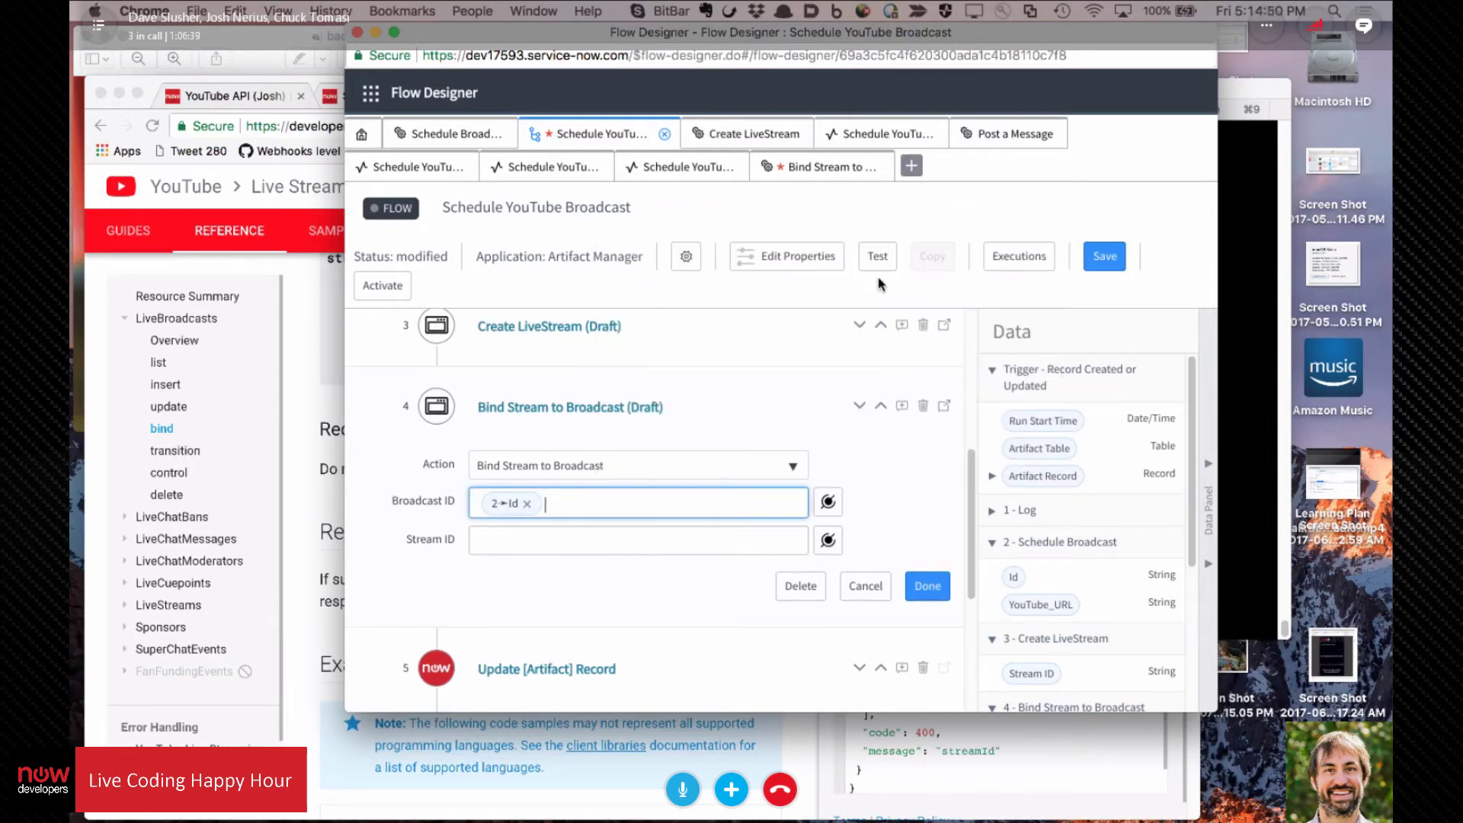
left_click(828, 540)
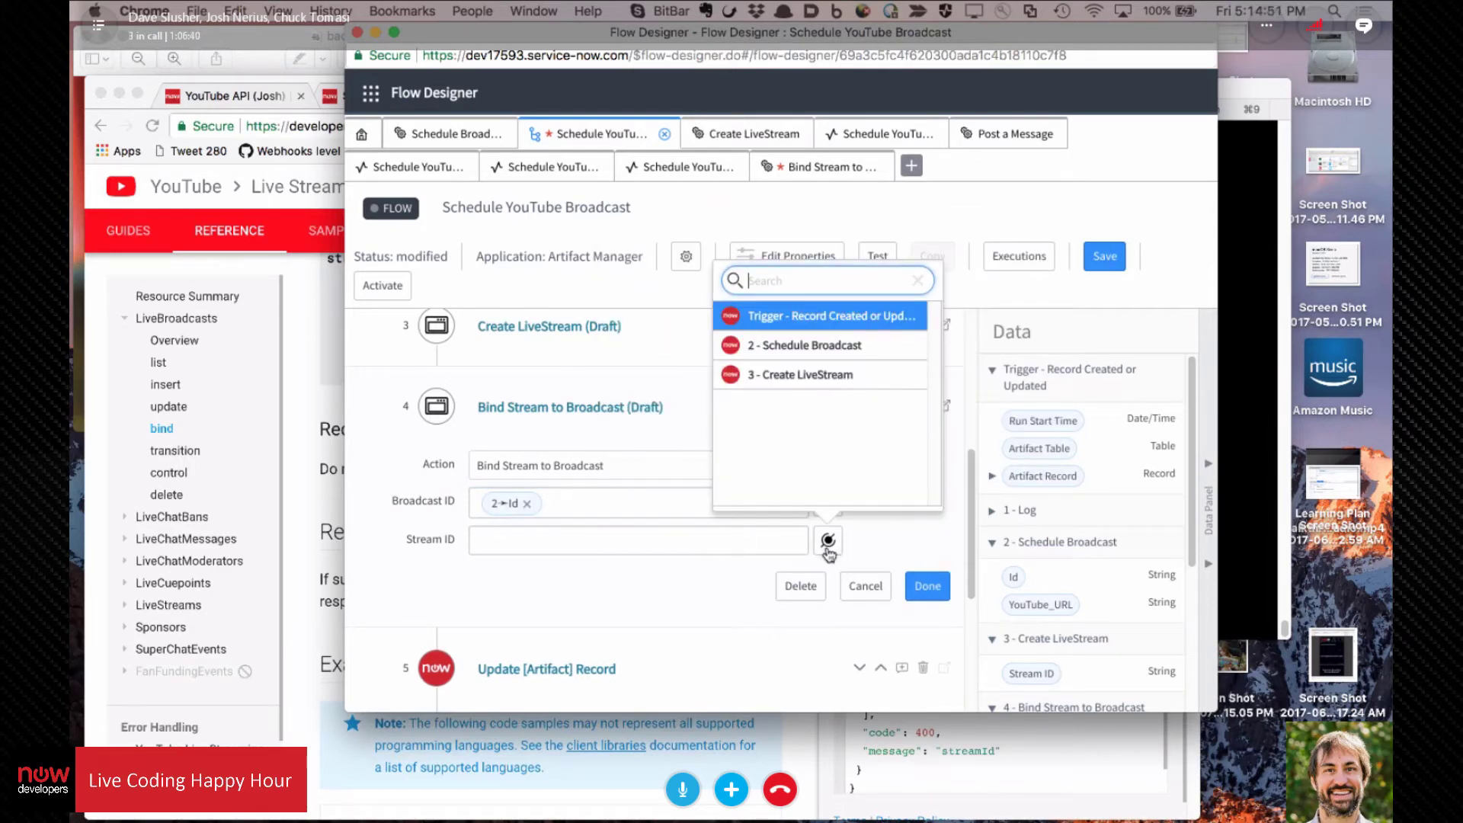
left_click(831, 381)
left_click(906, 317)
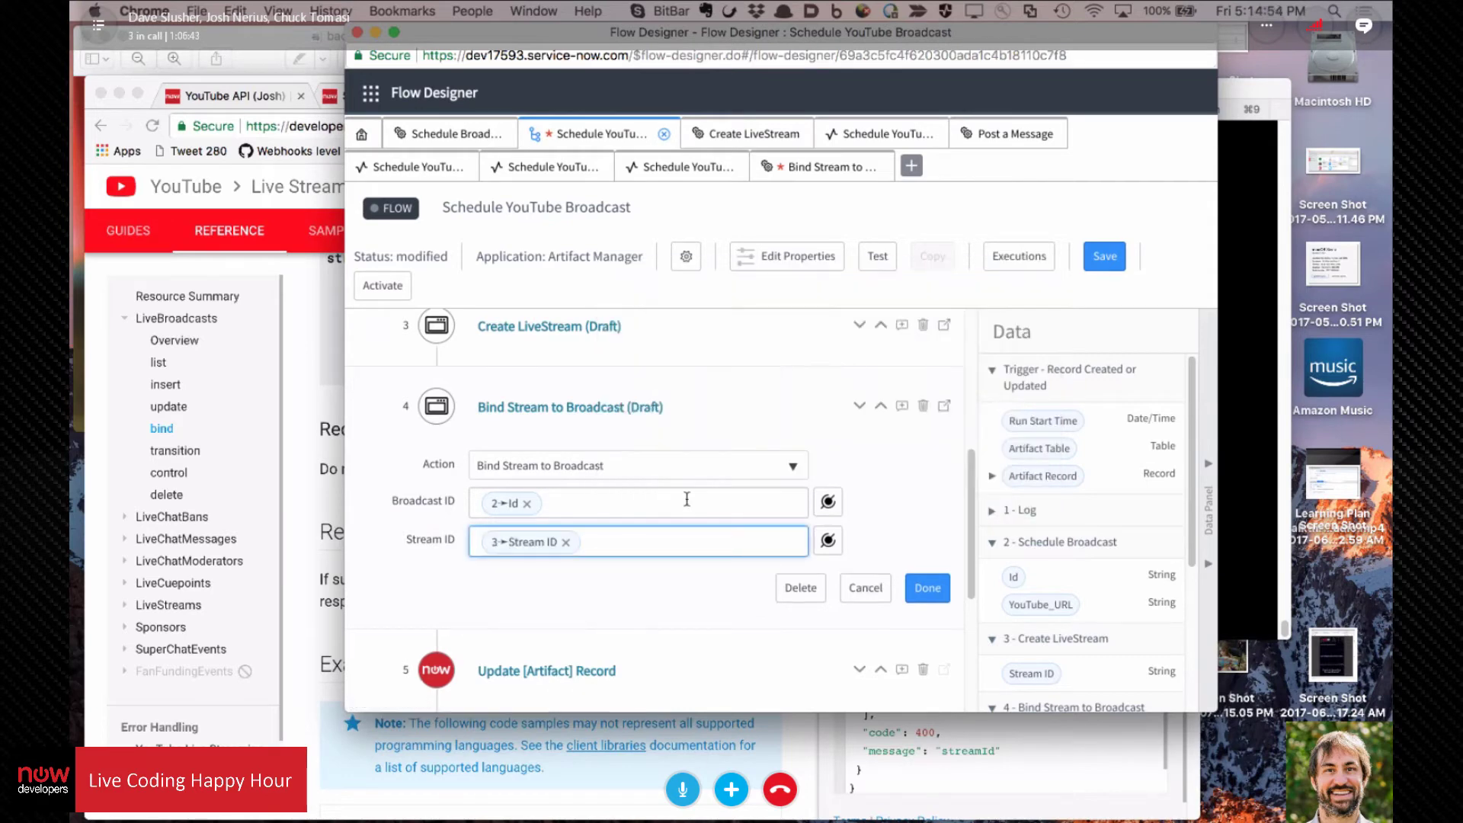
left_click(928, 589)
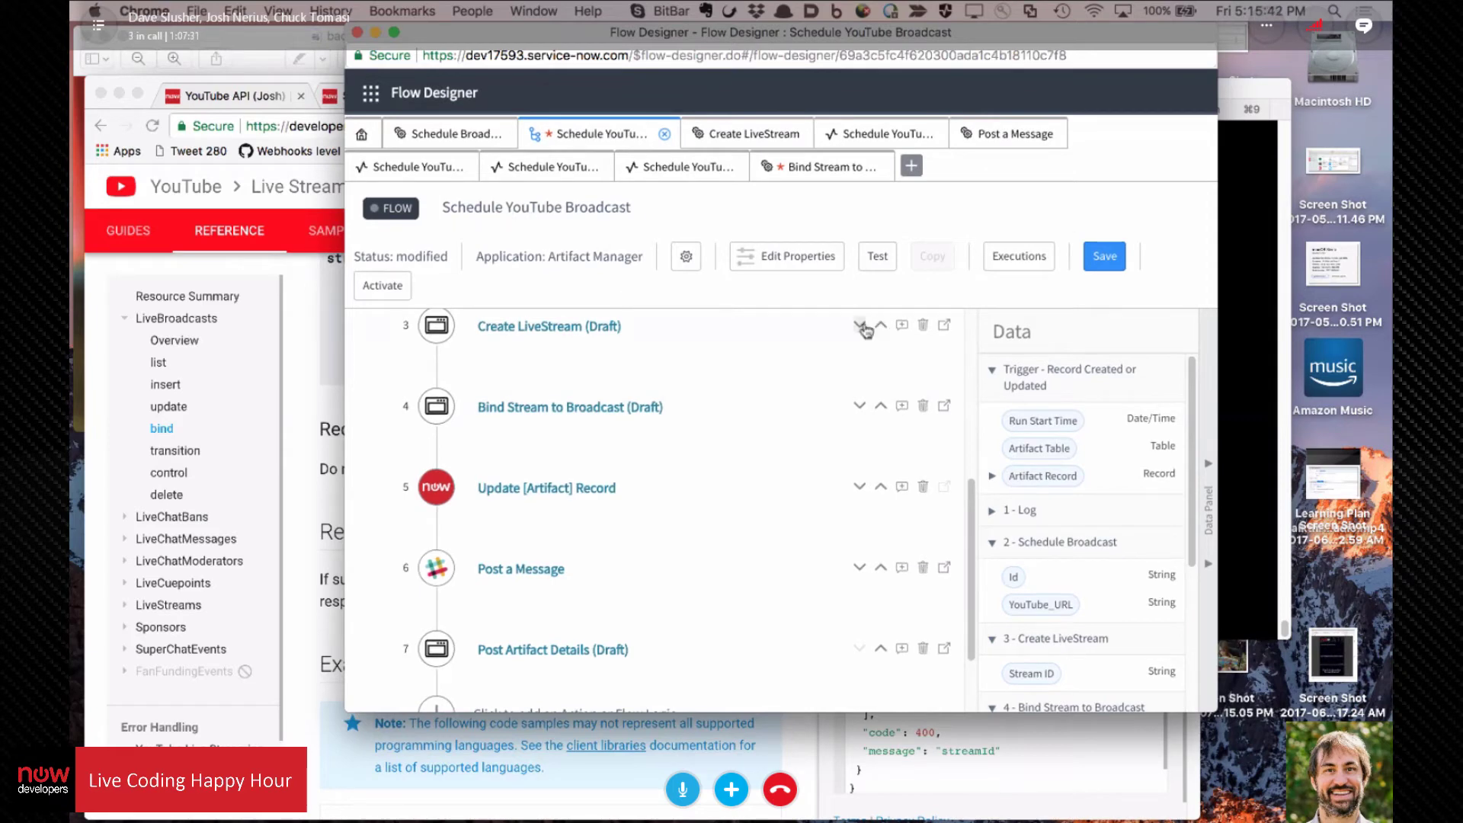
Step: Run a test of the flow with the record LCHH for November 17
left_click(876, 259)
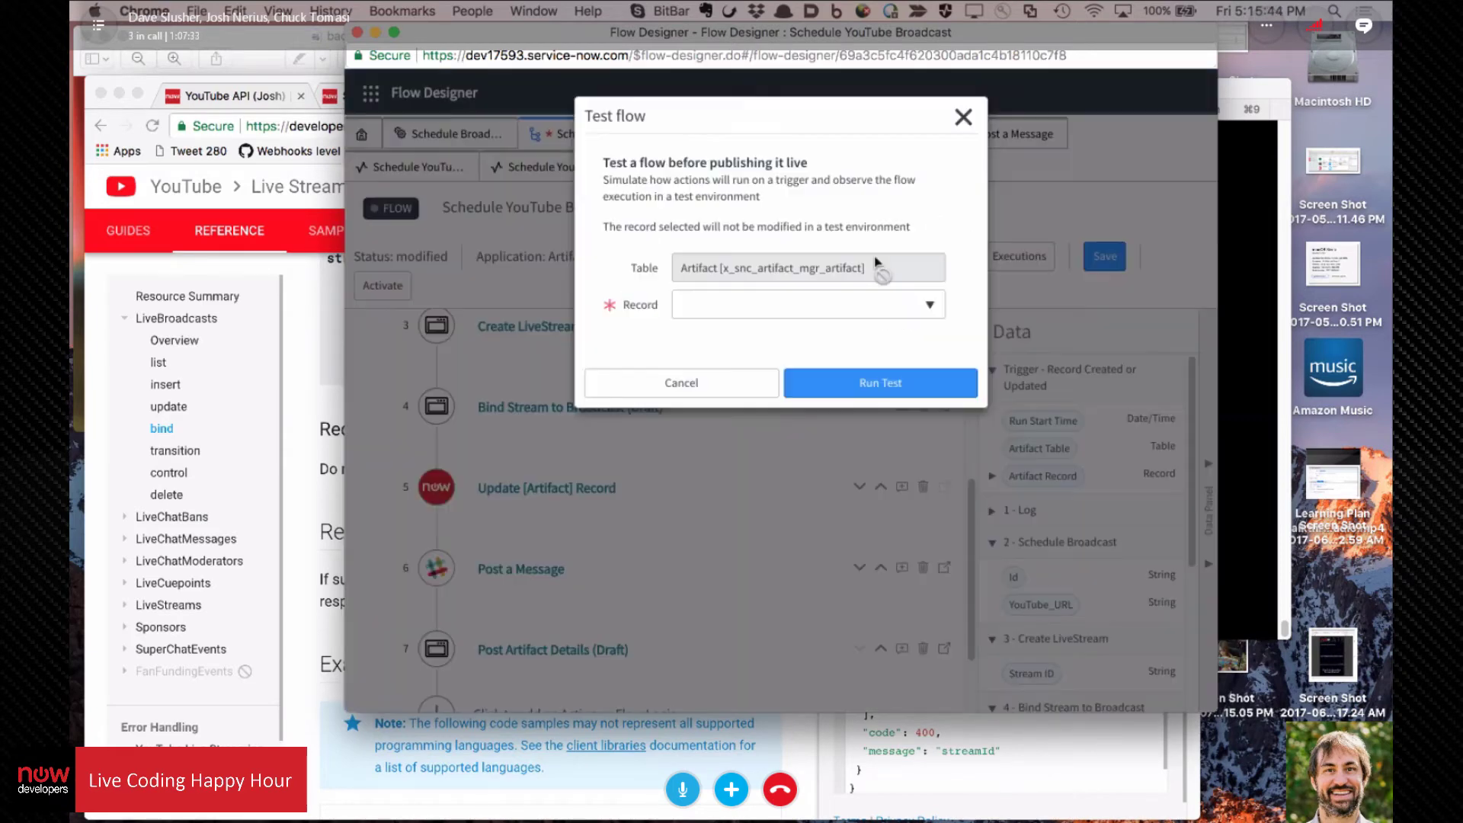
left_click(927, 304)
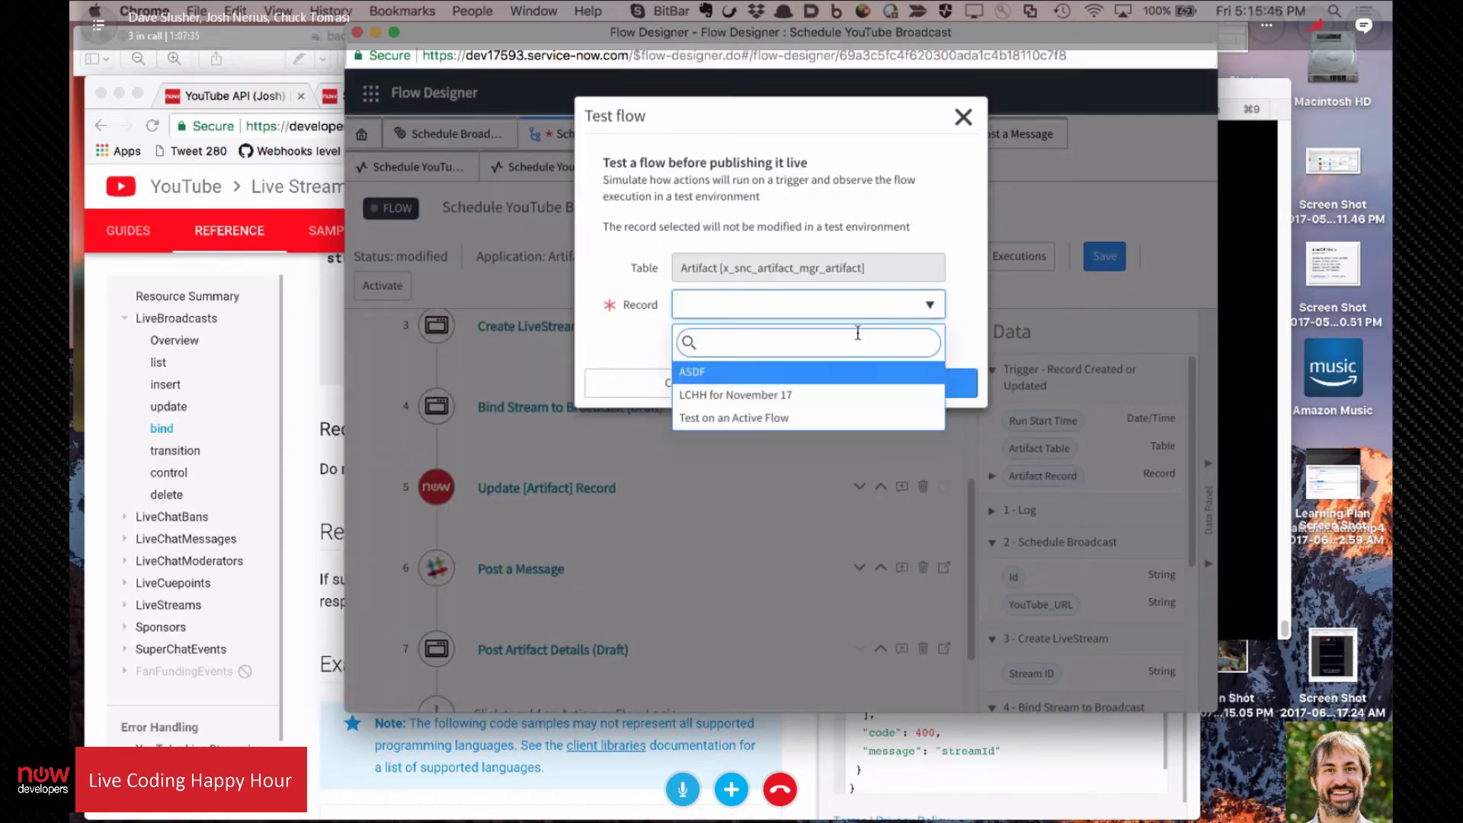
left_click(769, 395)
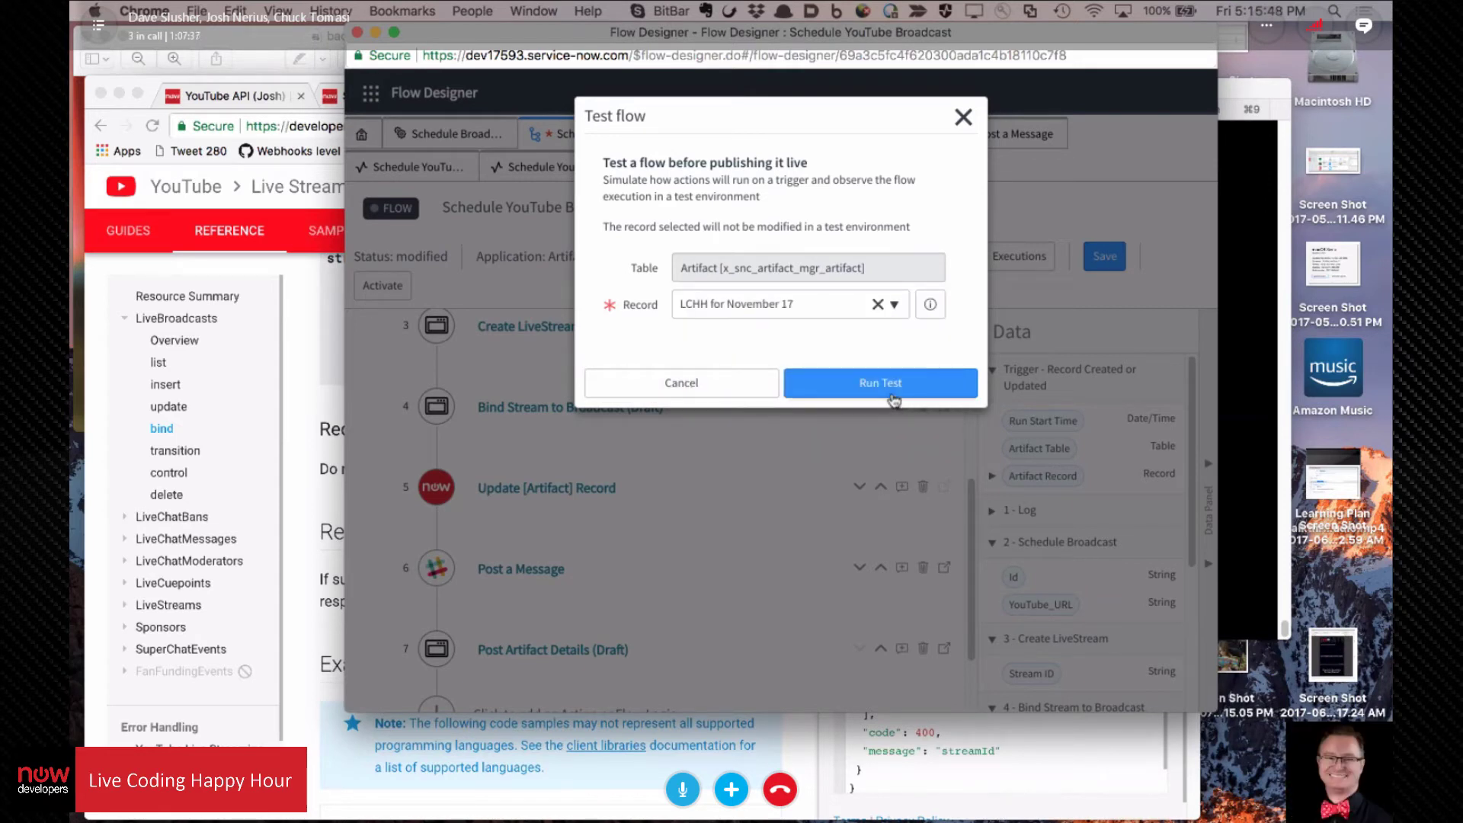
left_click(899, 402)
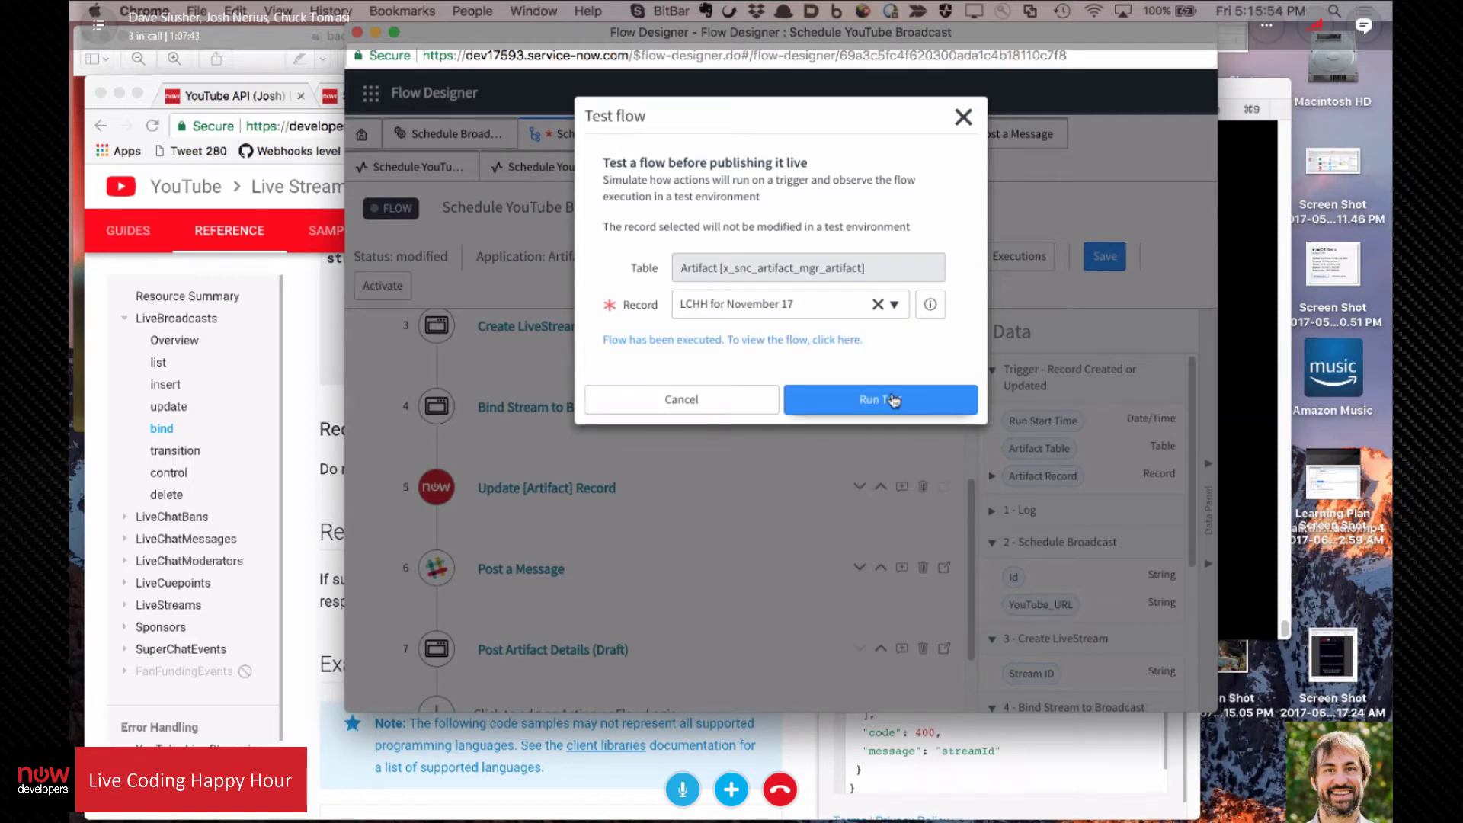
Step: Open the test run's execution details and examine the configuration and output of each step in Bind Stream to Broadcast
left_click(769, 340)
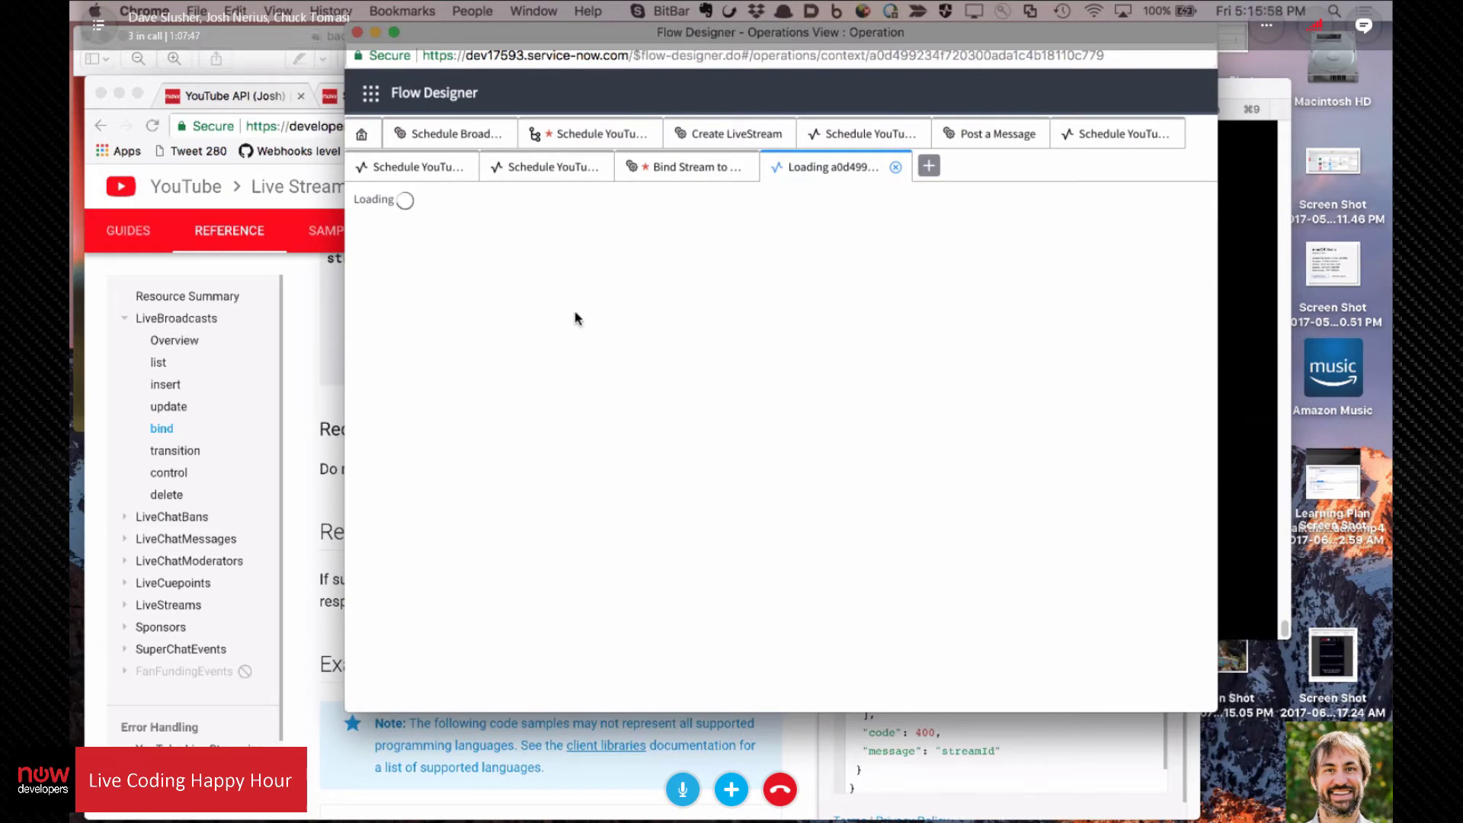
scroll(729, 344, "down", 2)
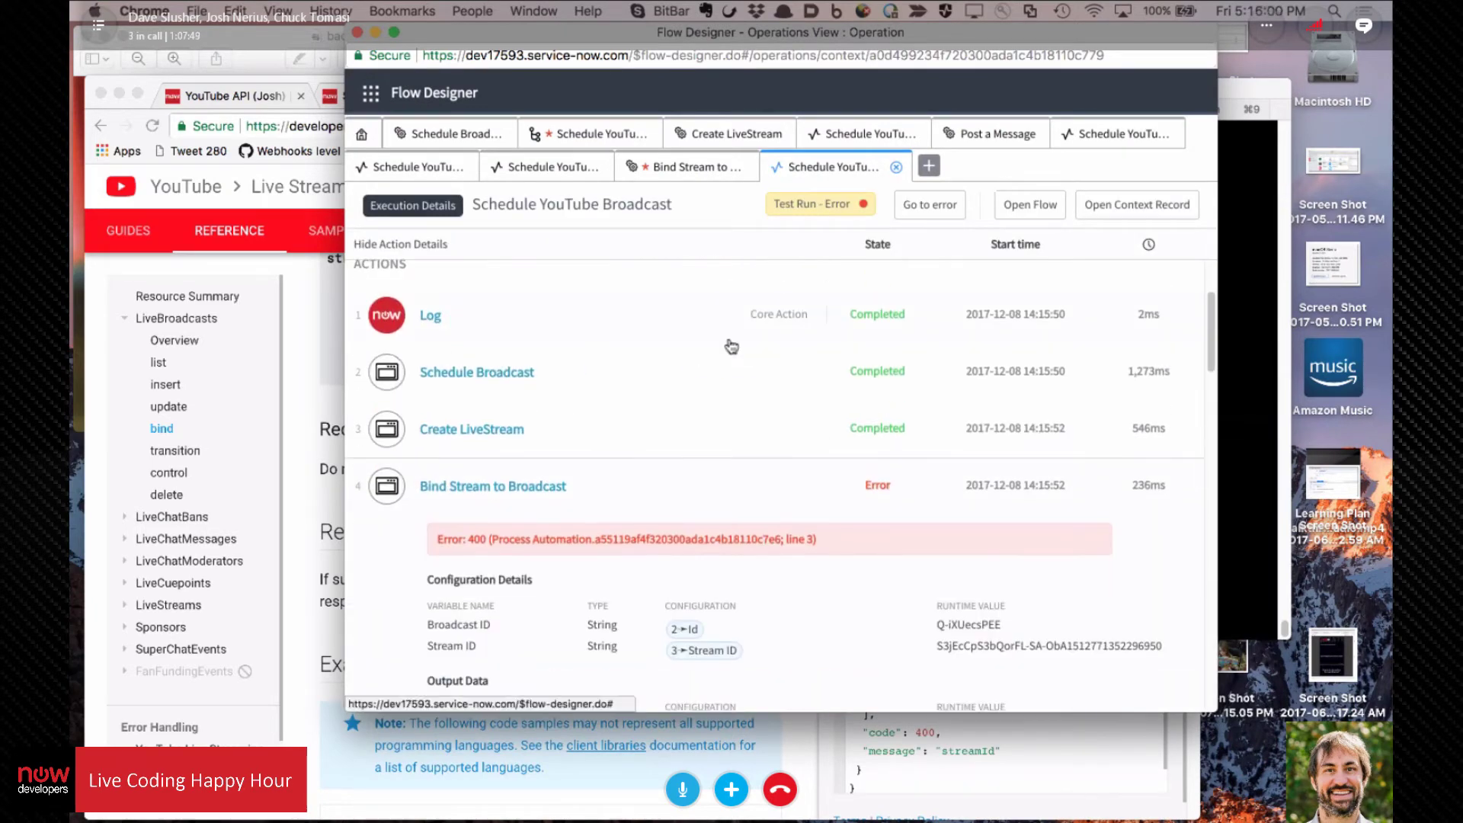
scroll(647, 394, "down", 2)
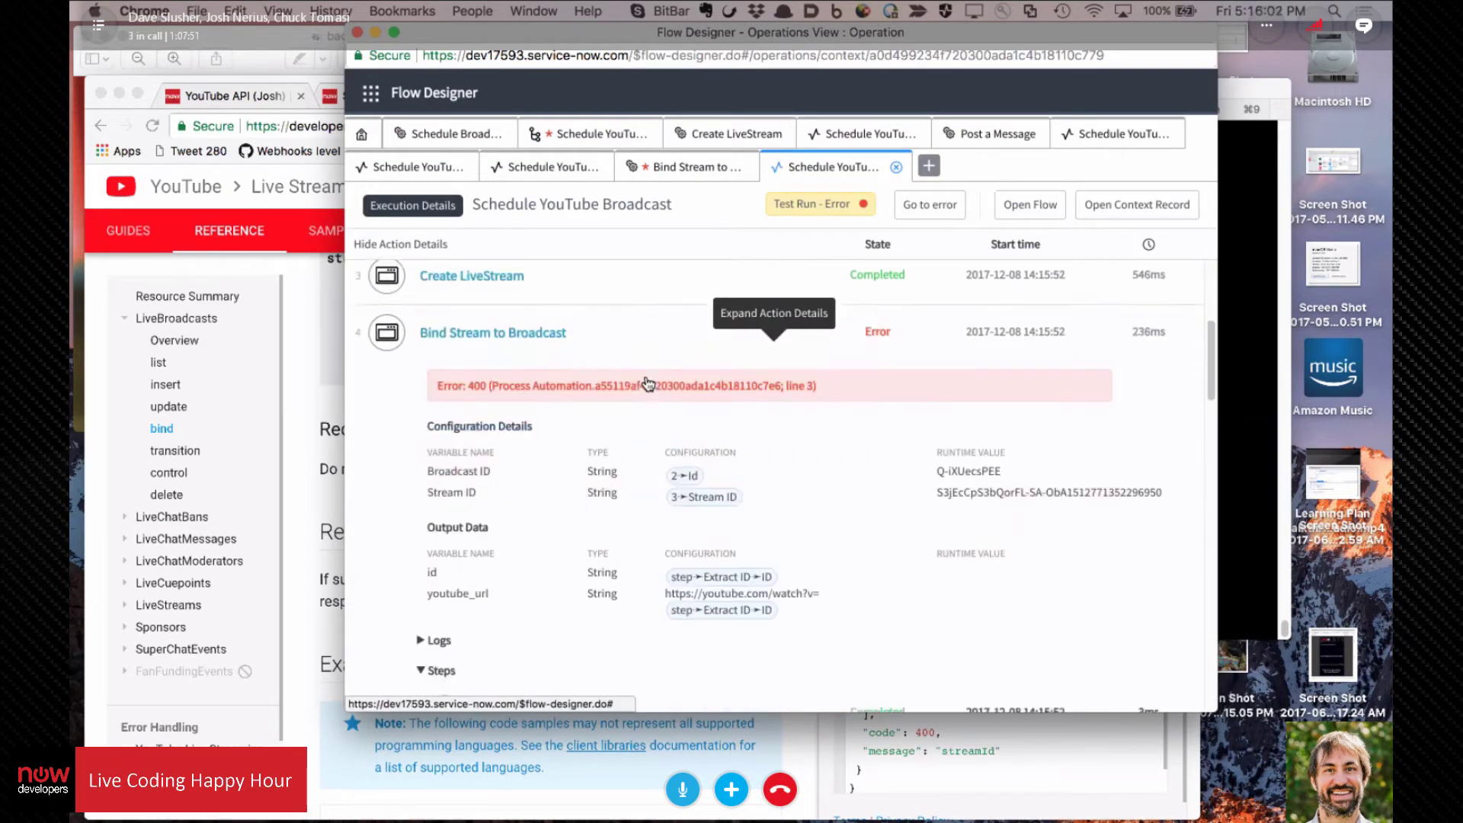
scroll(624, 439, "down", 2)
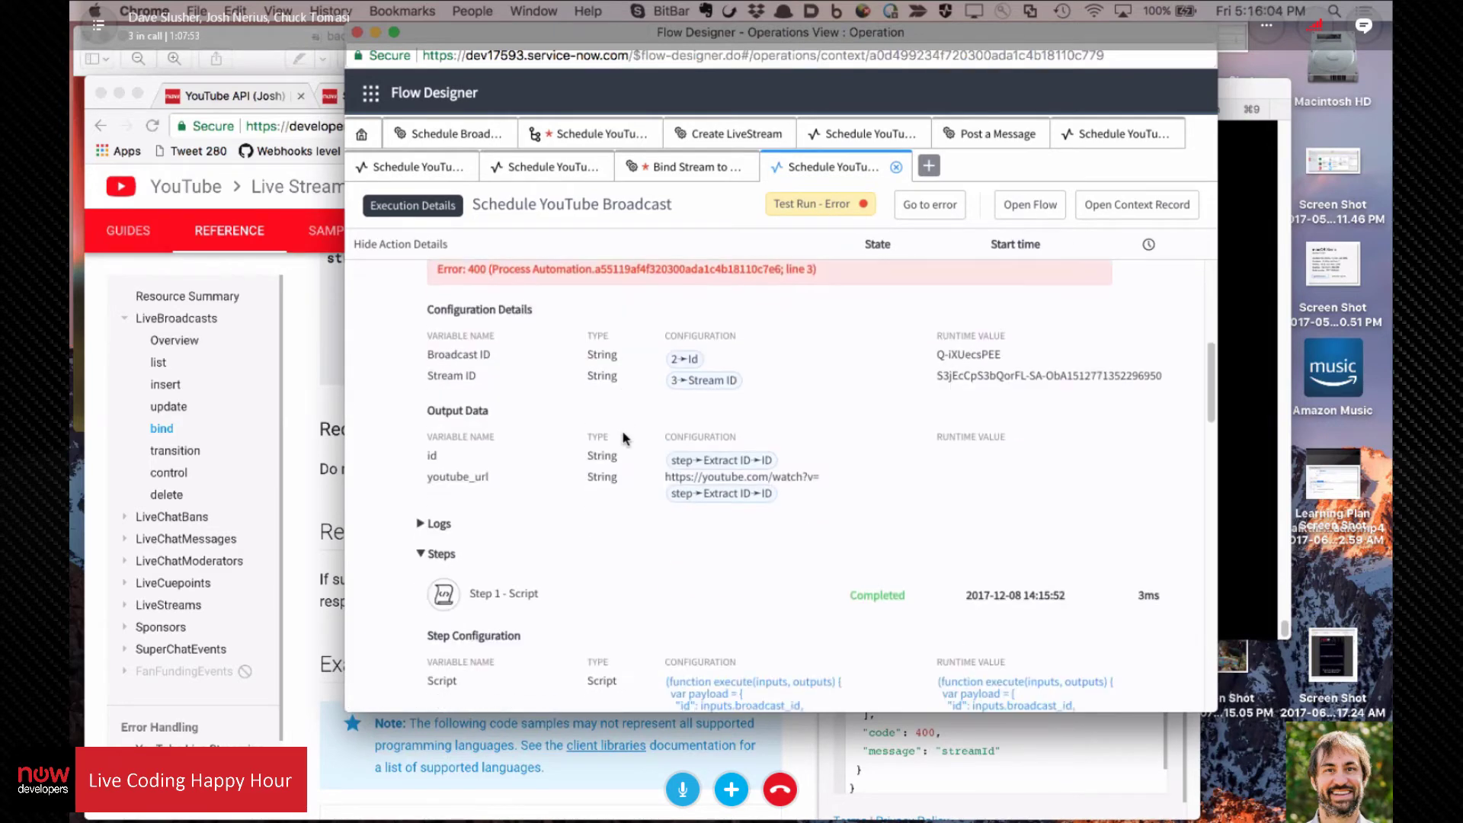
scroll(623, 438, "down", 6)
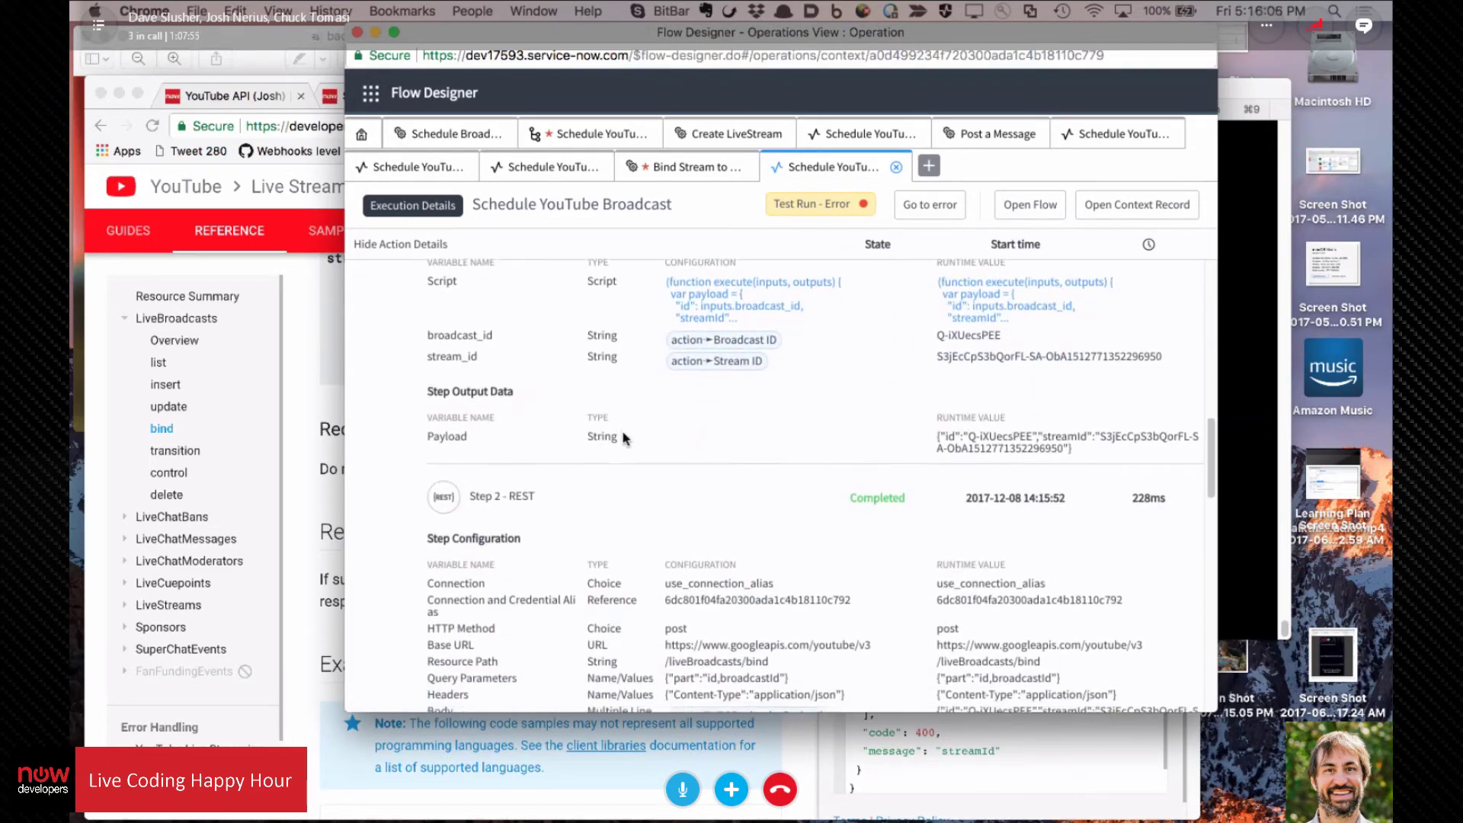
scroll(622, 438, "down", 5)
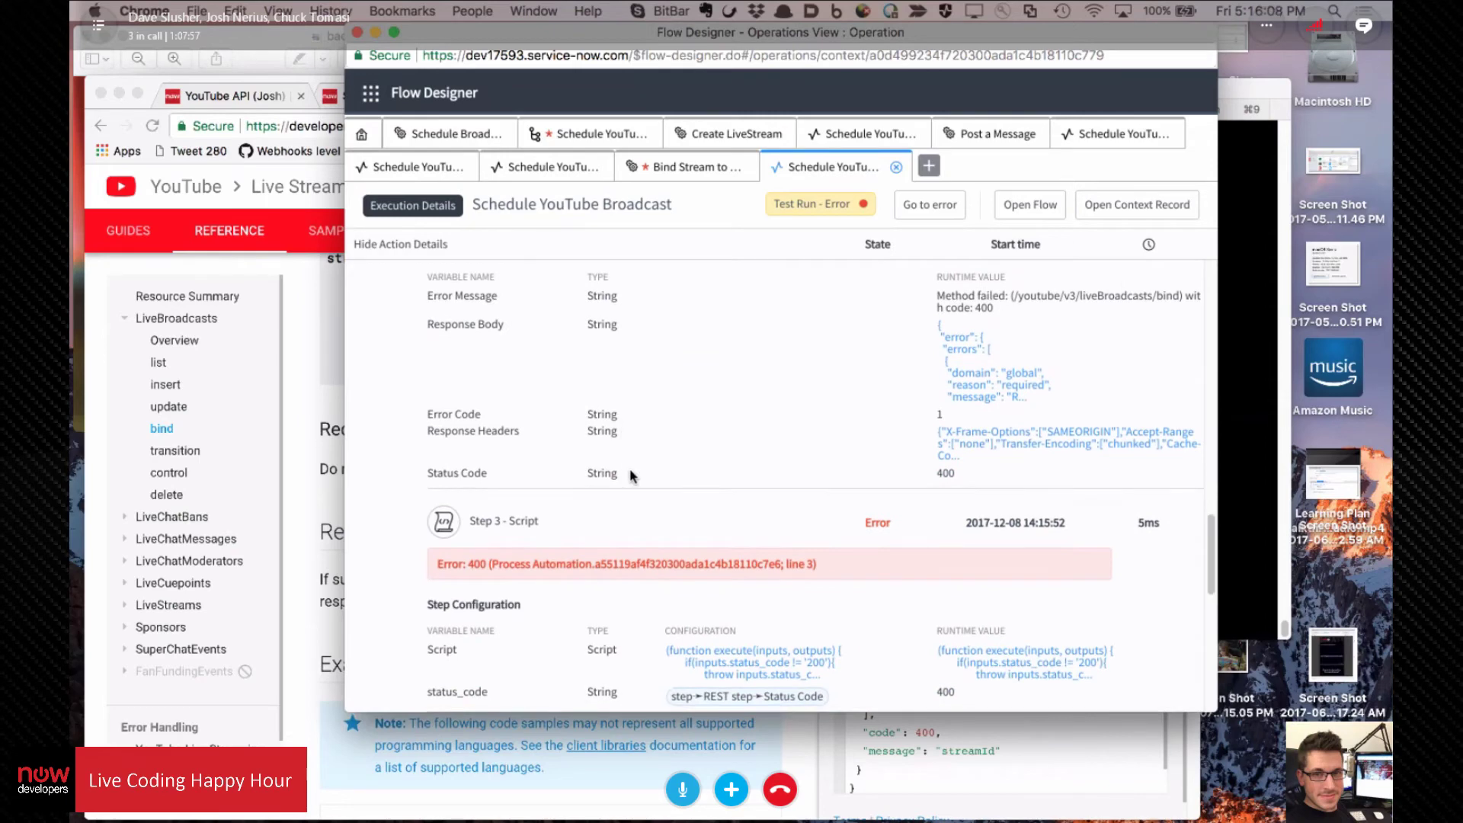
scroll(646, 422, "down", 3)
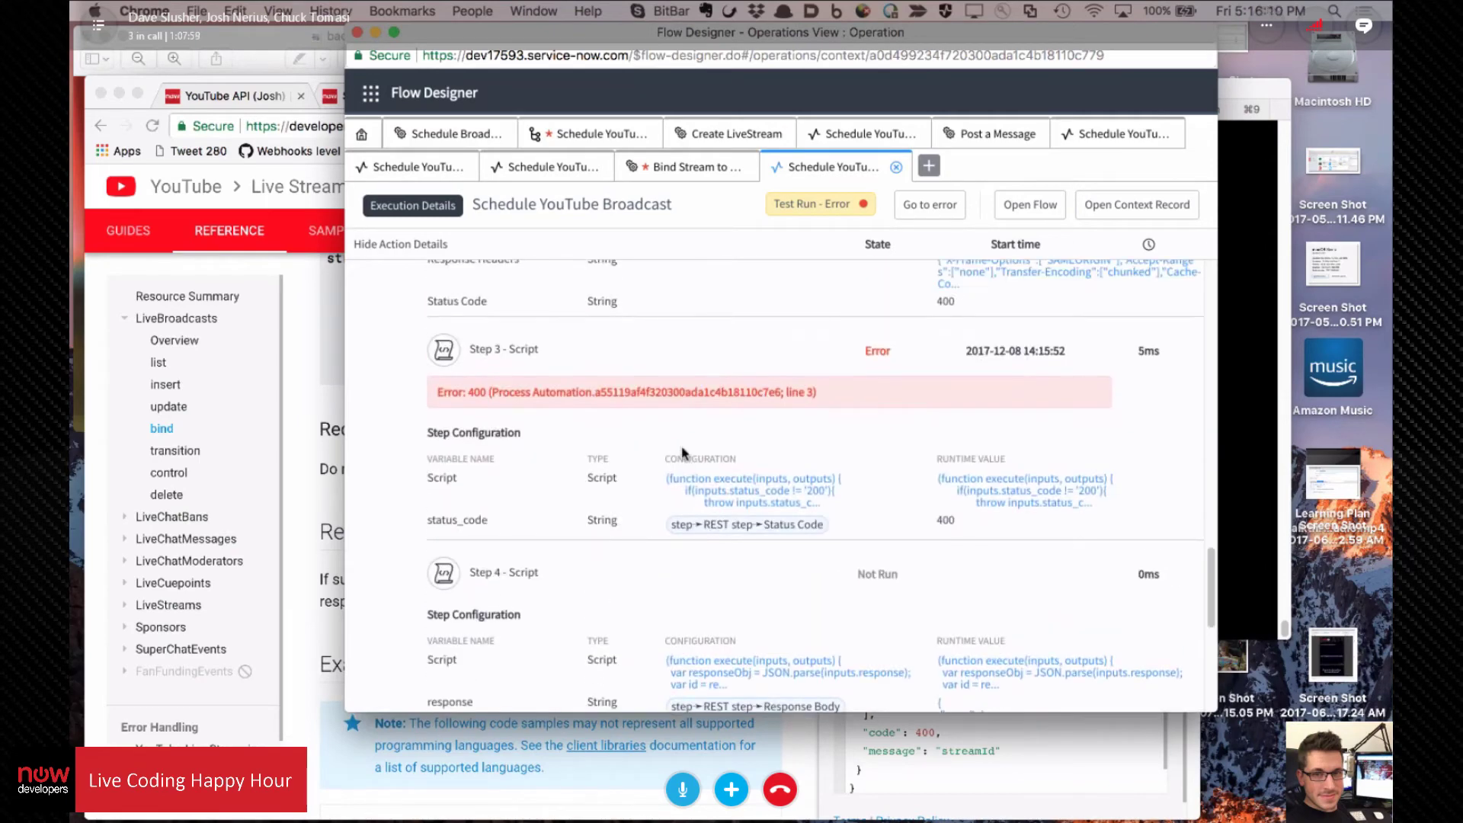
scroll(662, 477, "up", 3)
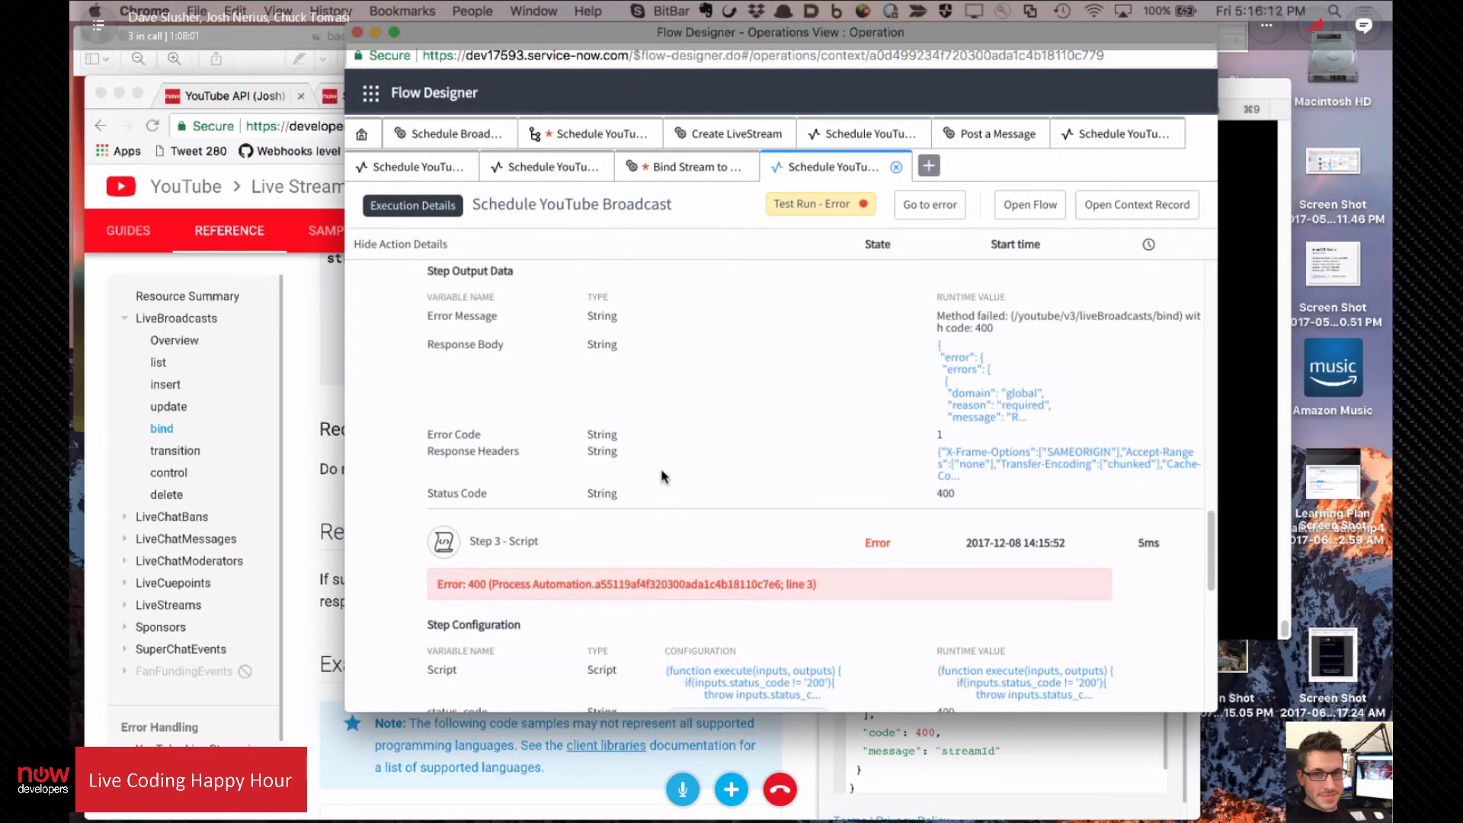
scroll(662, 477, "up", 10)
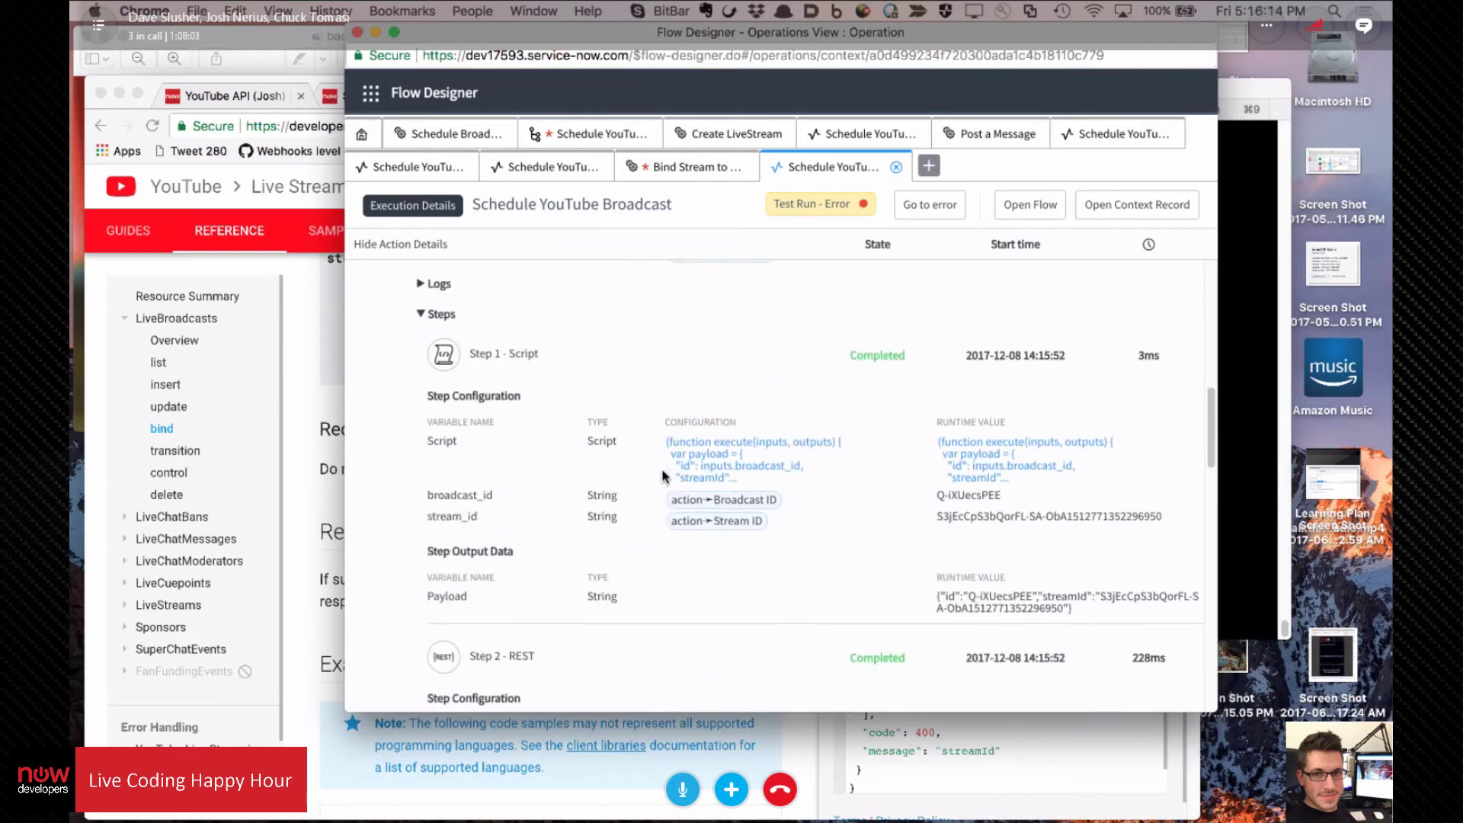
scroll(662, 476, "up", 1)
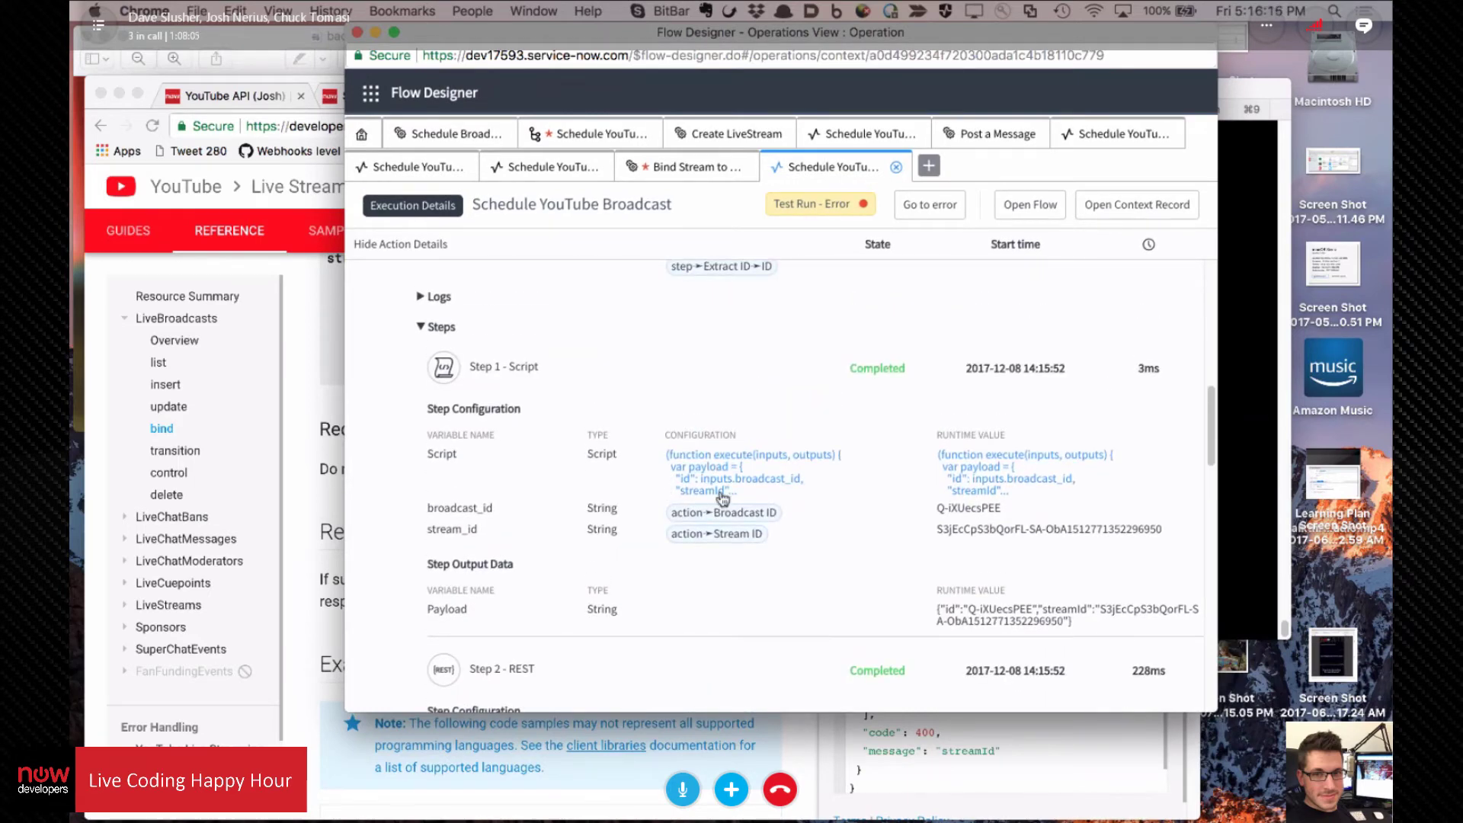
scroll(778, 475, "up", 10)
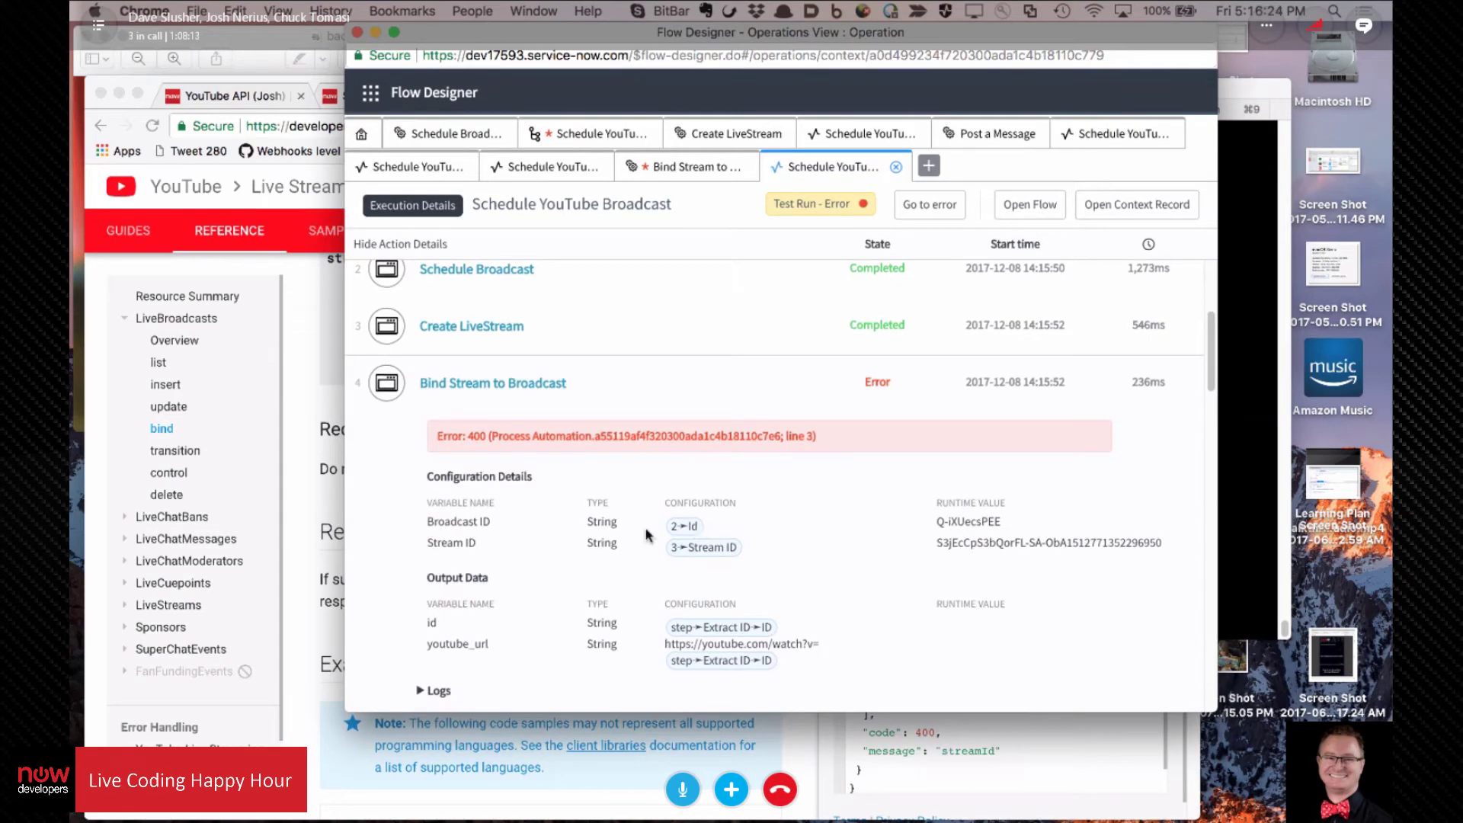
Step: View the full response body of the bind action's REST step, close it and check the step's configuration
scroll(823, 373, "down", 5)
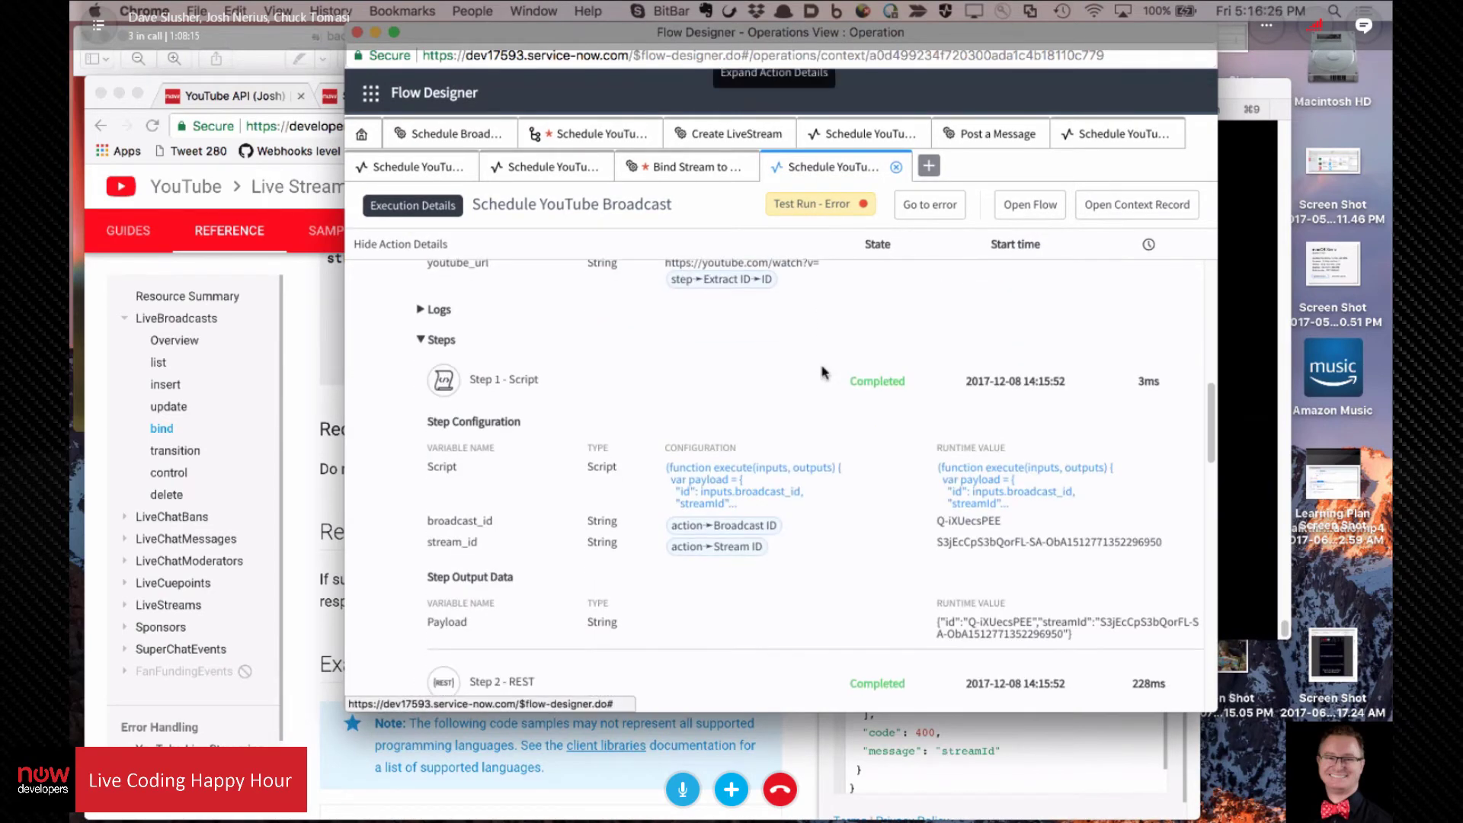
scroll(823, 378, "down", 8)
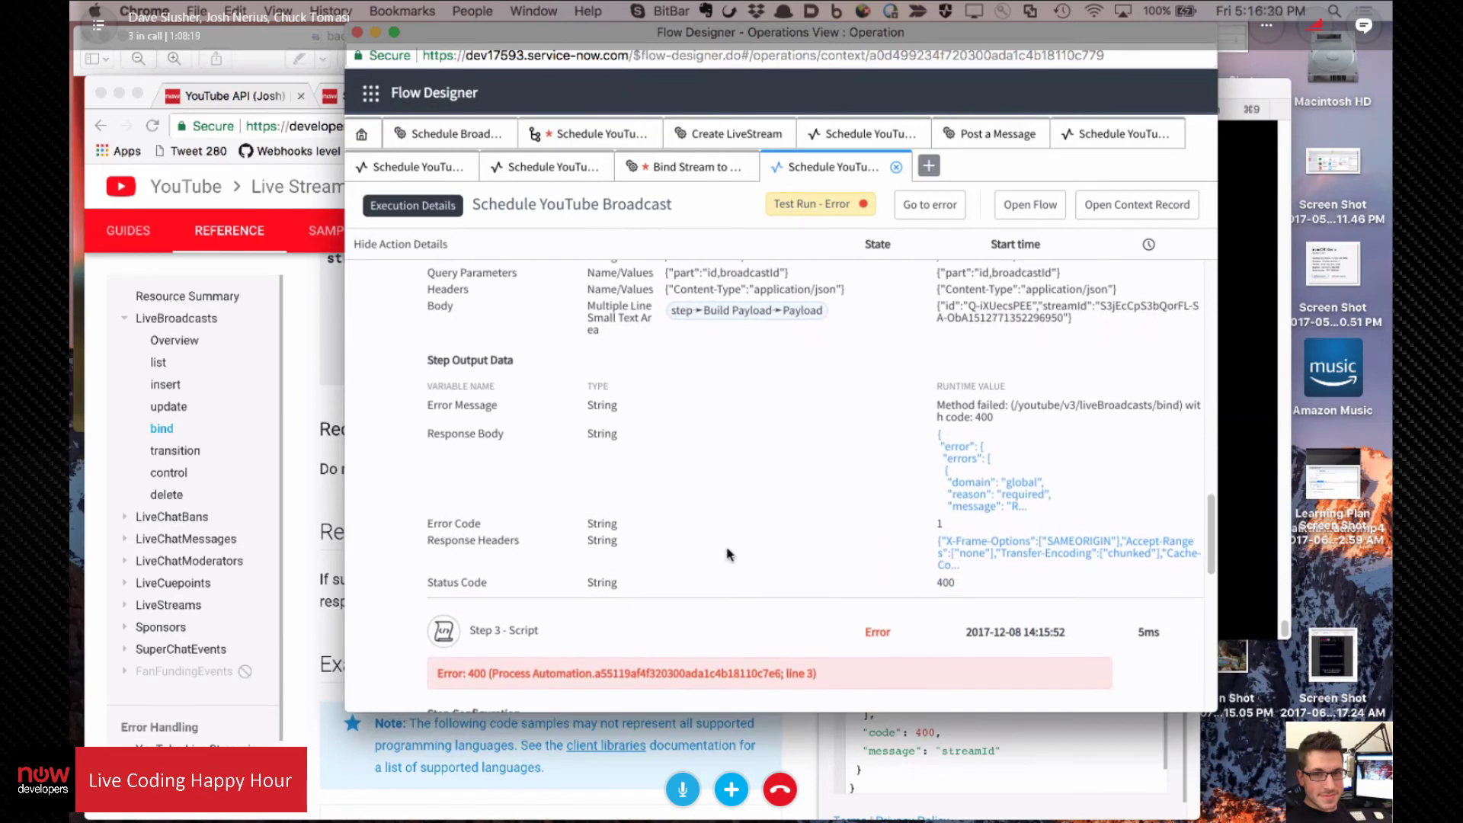
left_click(983, 503)
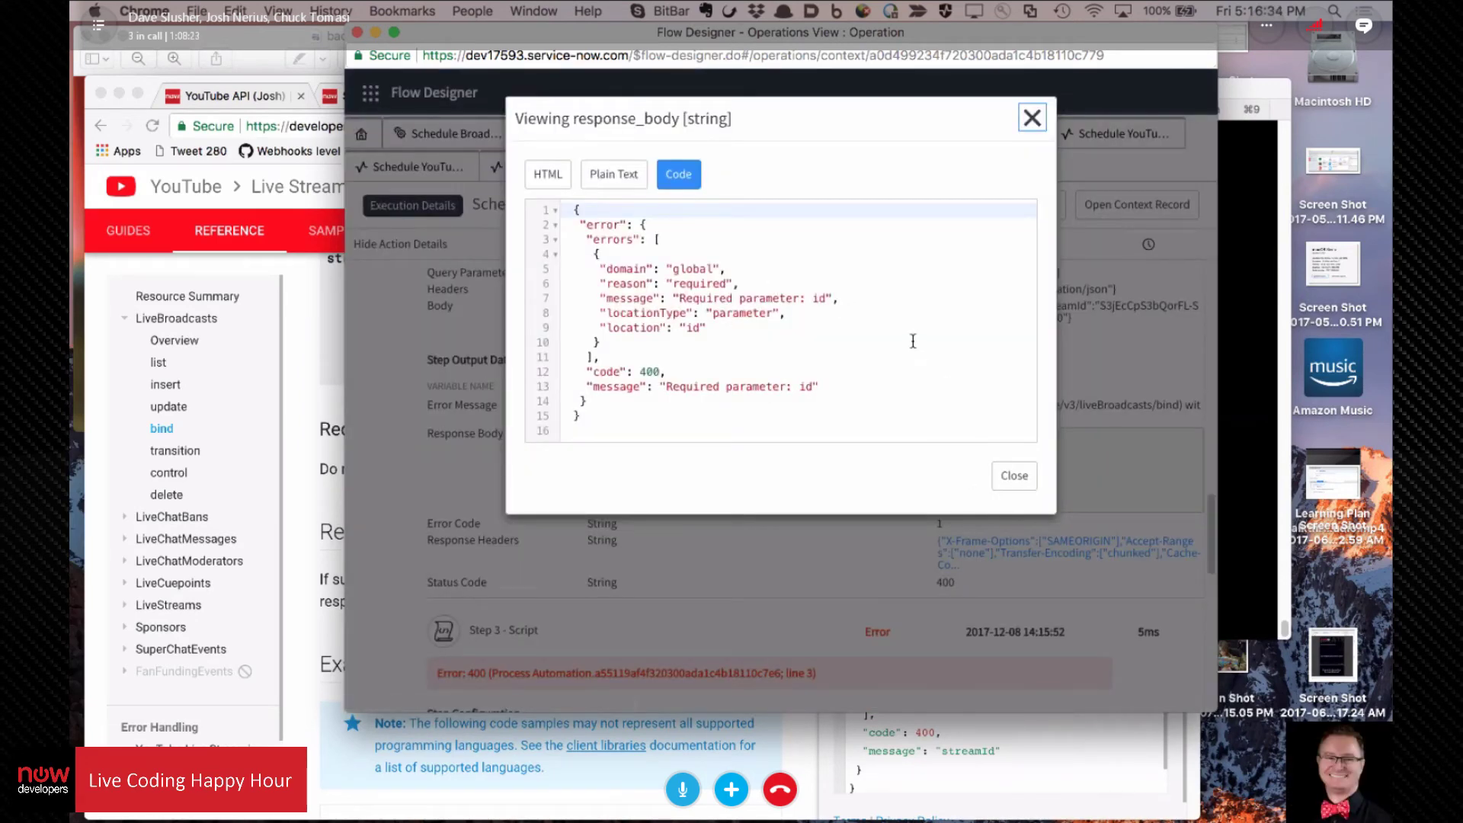
left_click(1033, 119)
scroll(1104, 683, "up", 3)
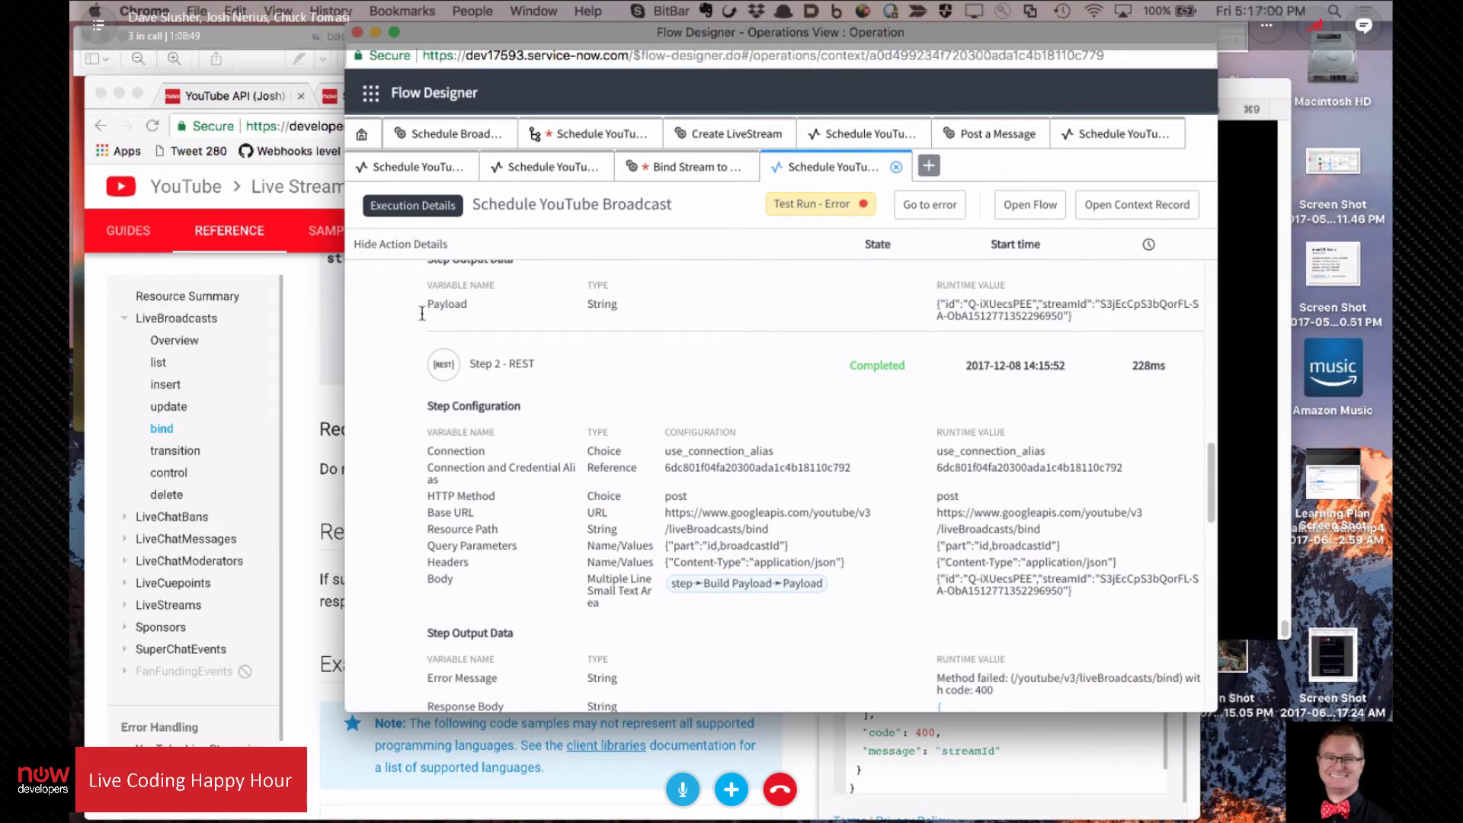
Step: Compare the bind method's id, part and streamId request parameters in the YouTube API reference with the test run's REST step configuration
left_click(288, 395)
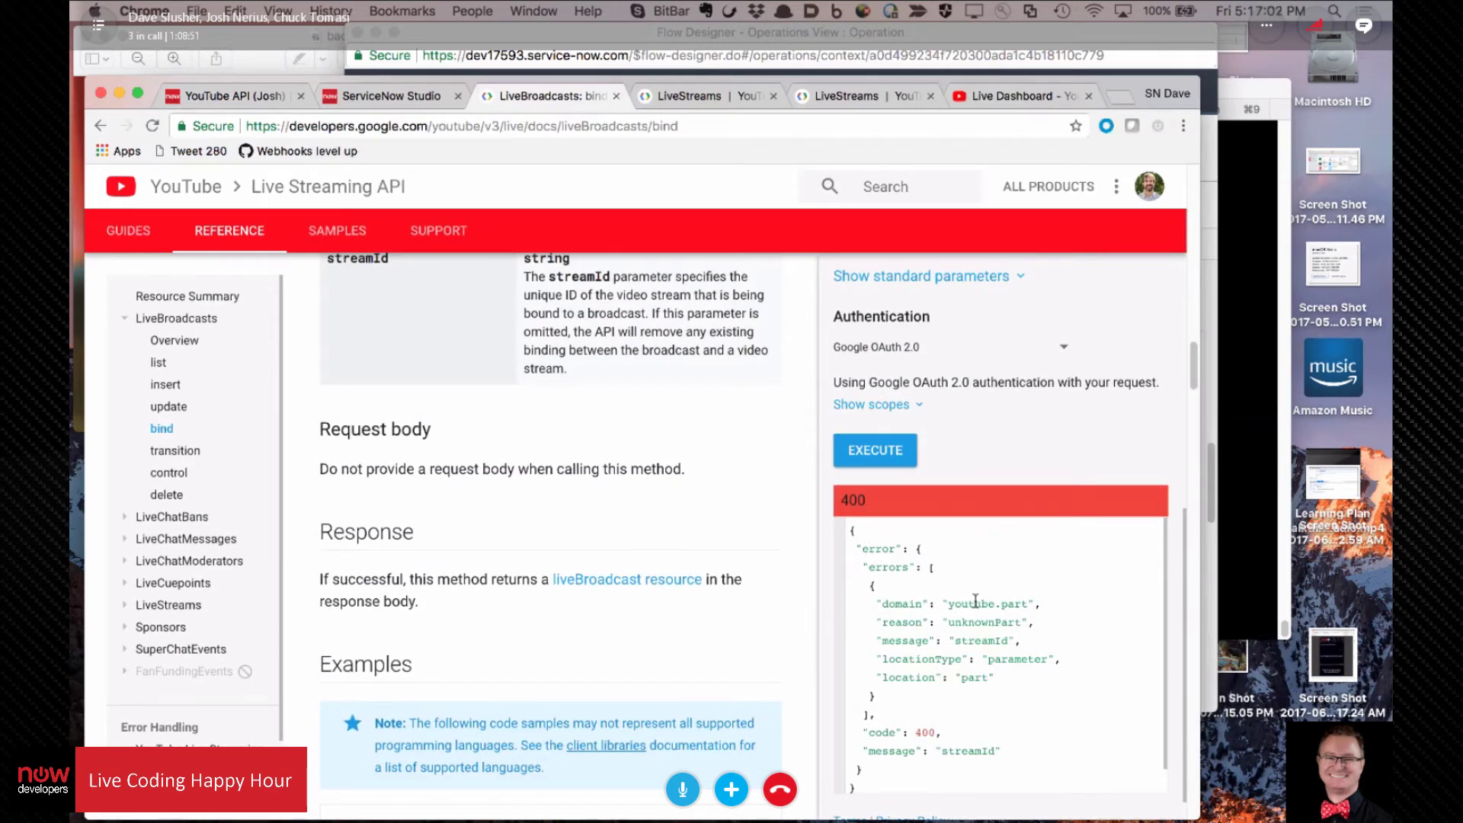
scroll(960, 591, "down", 1)
scroll(960, 591, "up", 1)
scroll(971, 551, "up", 5)
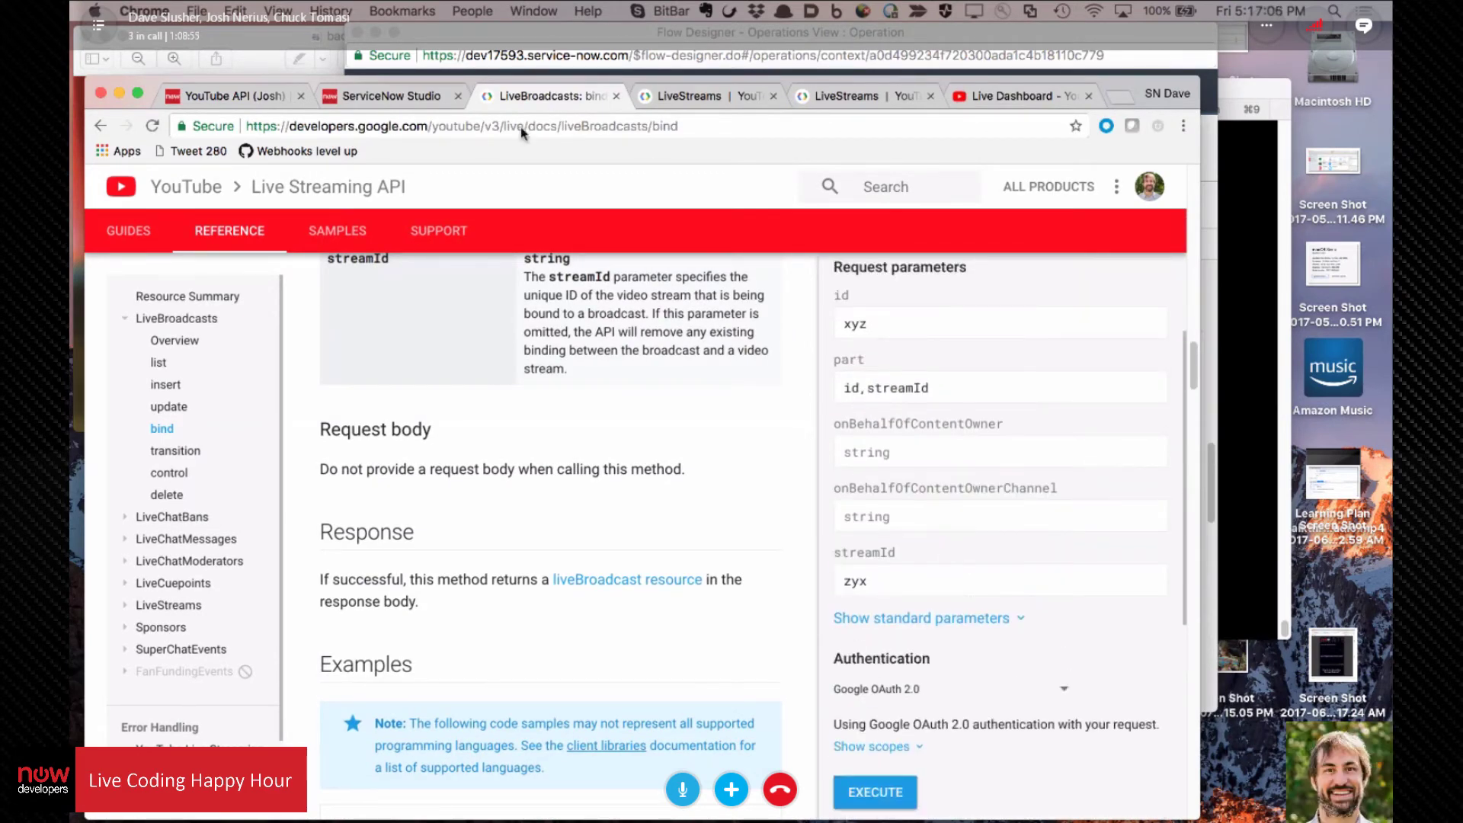
left_click(877, 48)
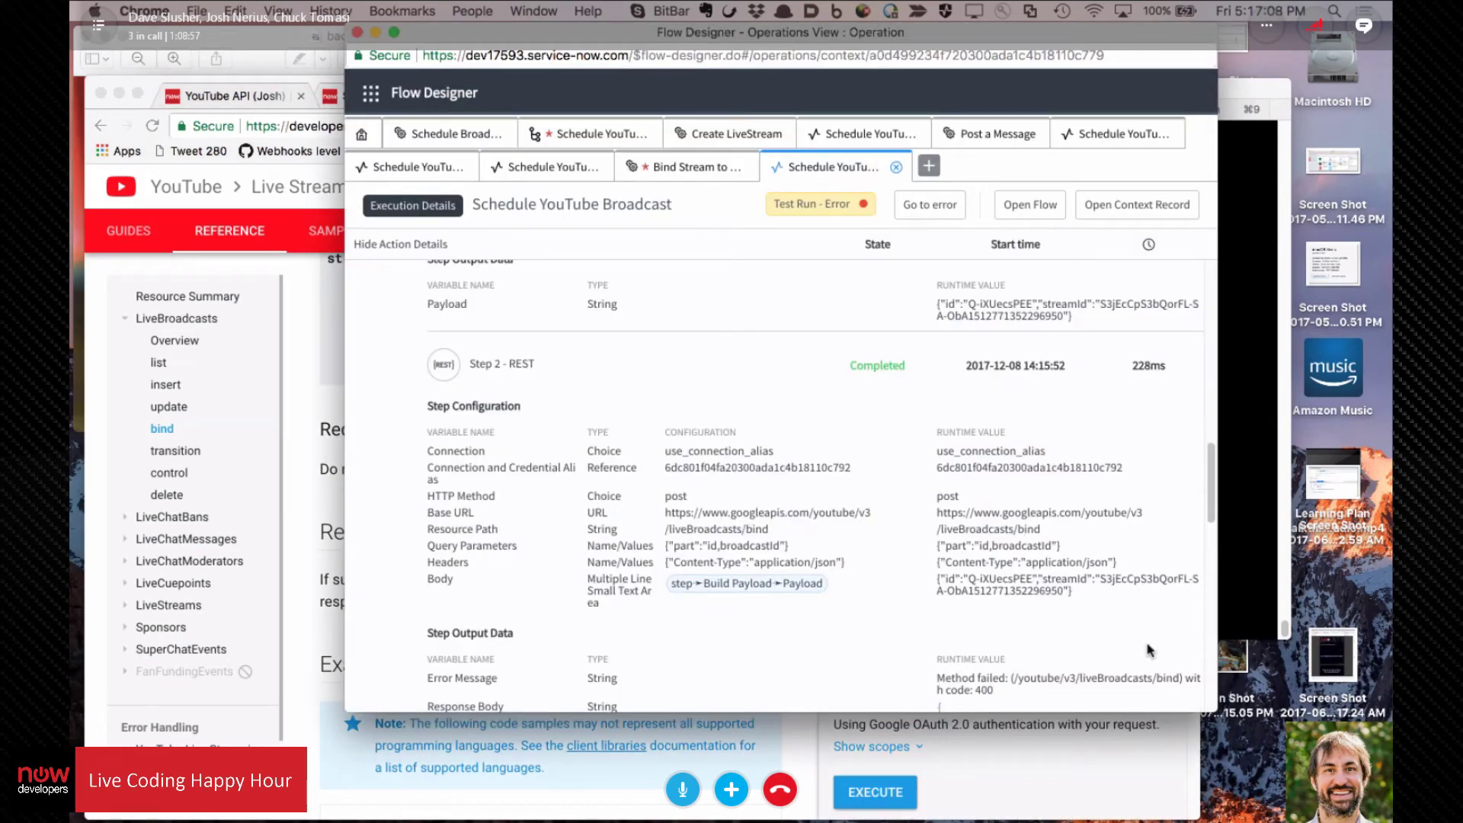
scroll(1104, 533, "down", 5)
scroll(1059, 396, "up", 3)
scroll(1050, 347, "down", 1)
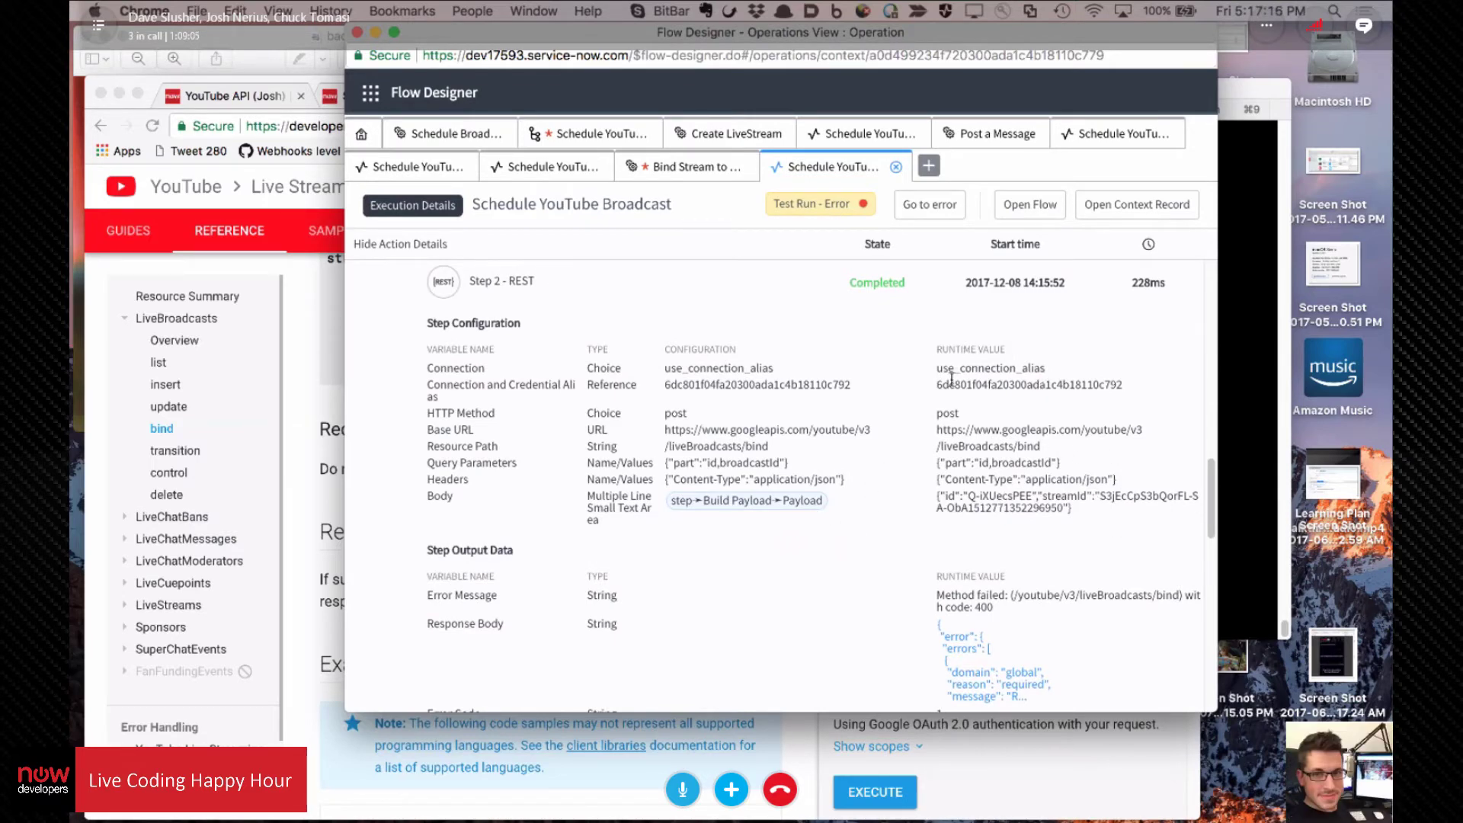
left_click(795, 761)
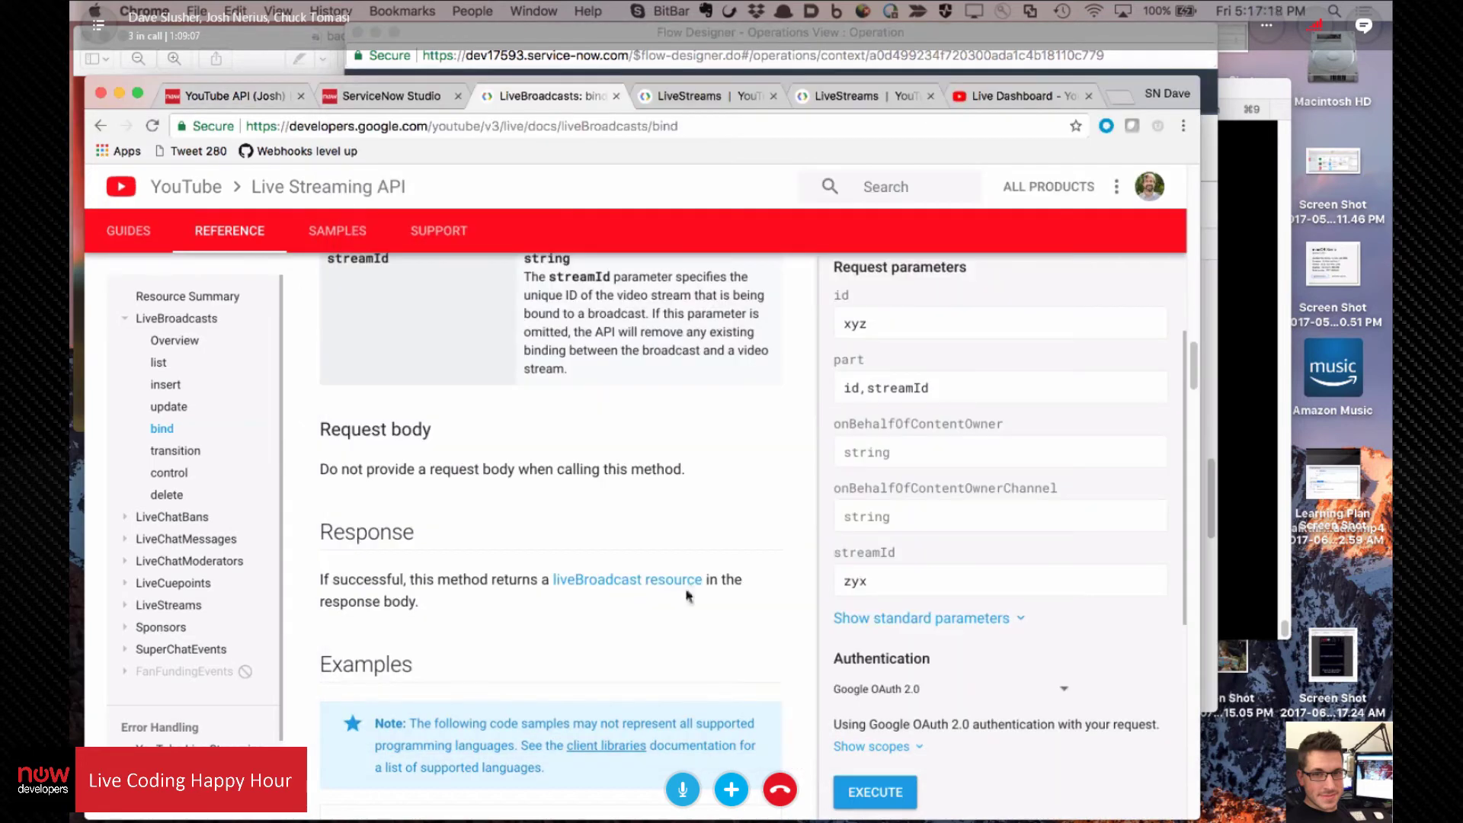
scroll(974, 364, "up", 1)
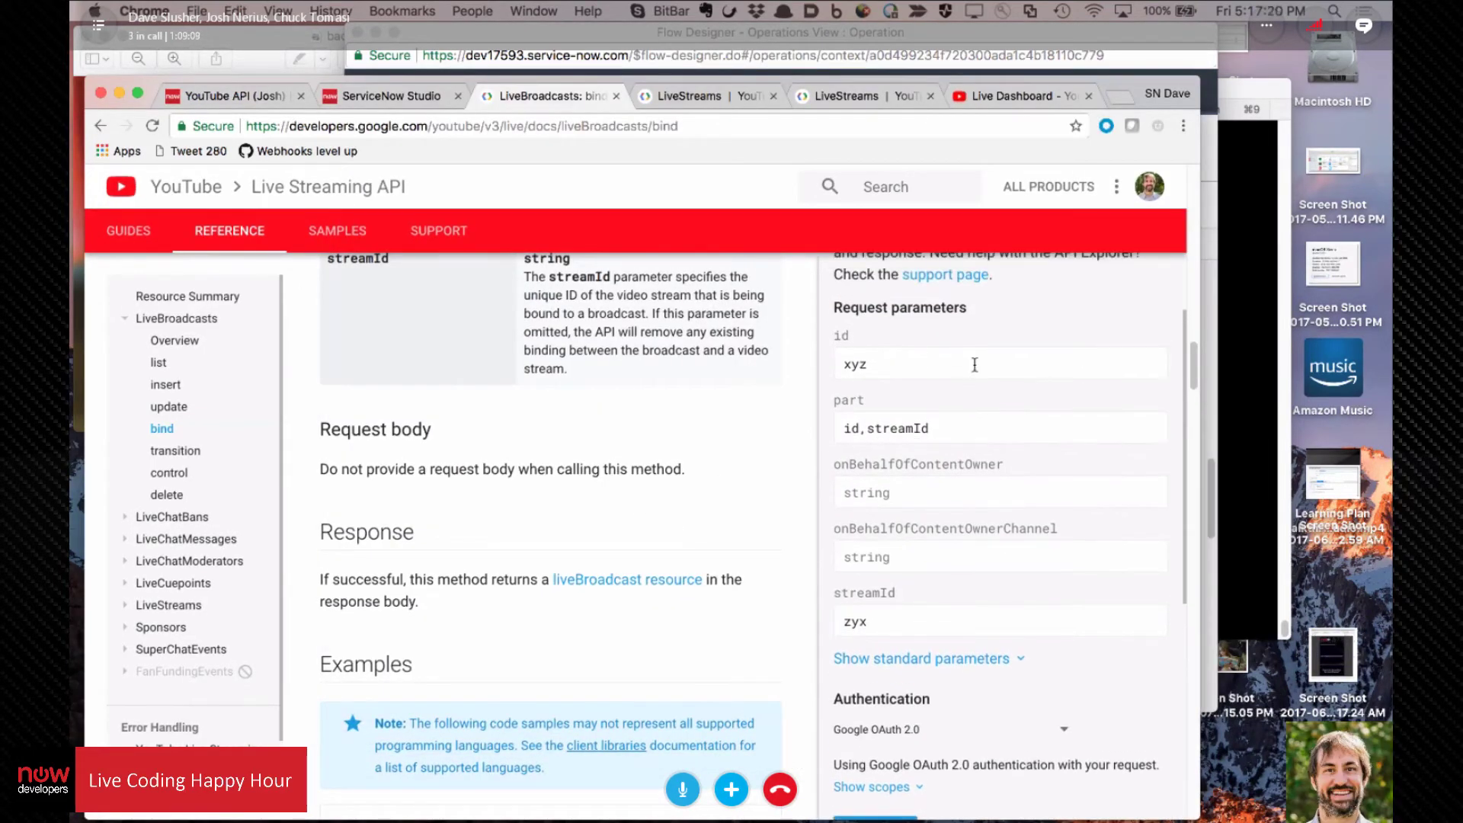
scroll(973, 363, "up", 1)
scroll(975, 343, "down", 2)
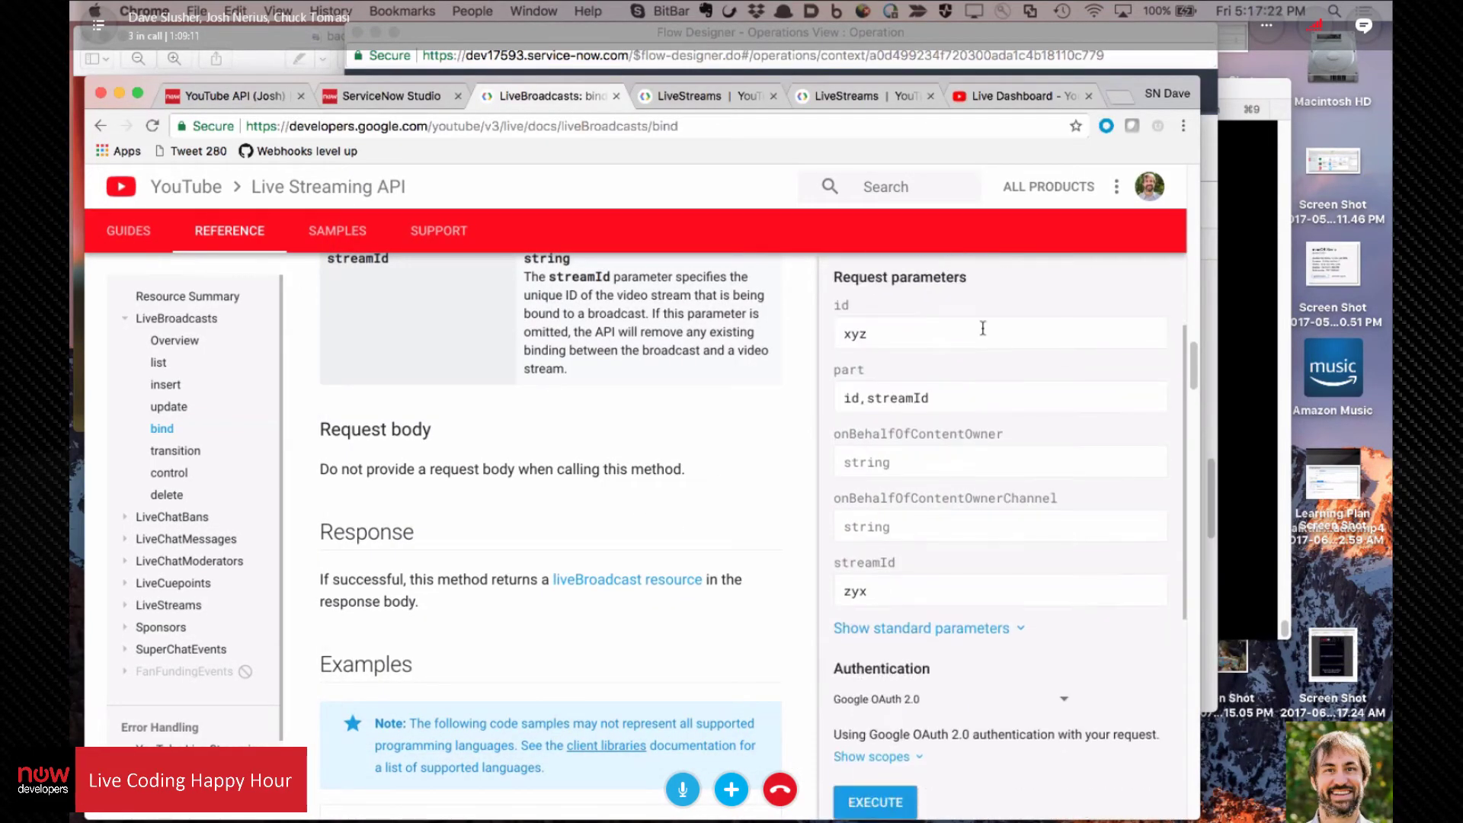
left_click(701, 36)
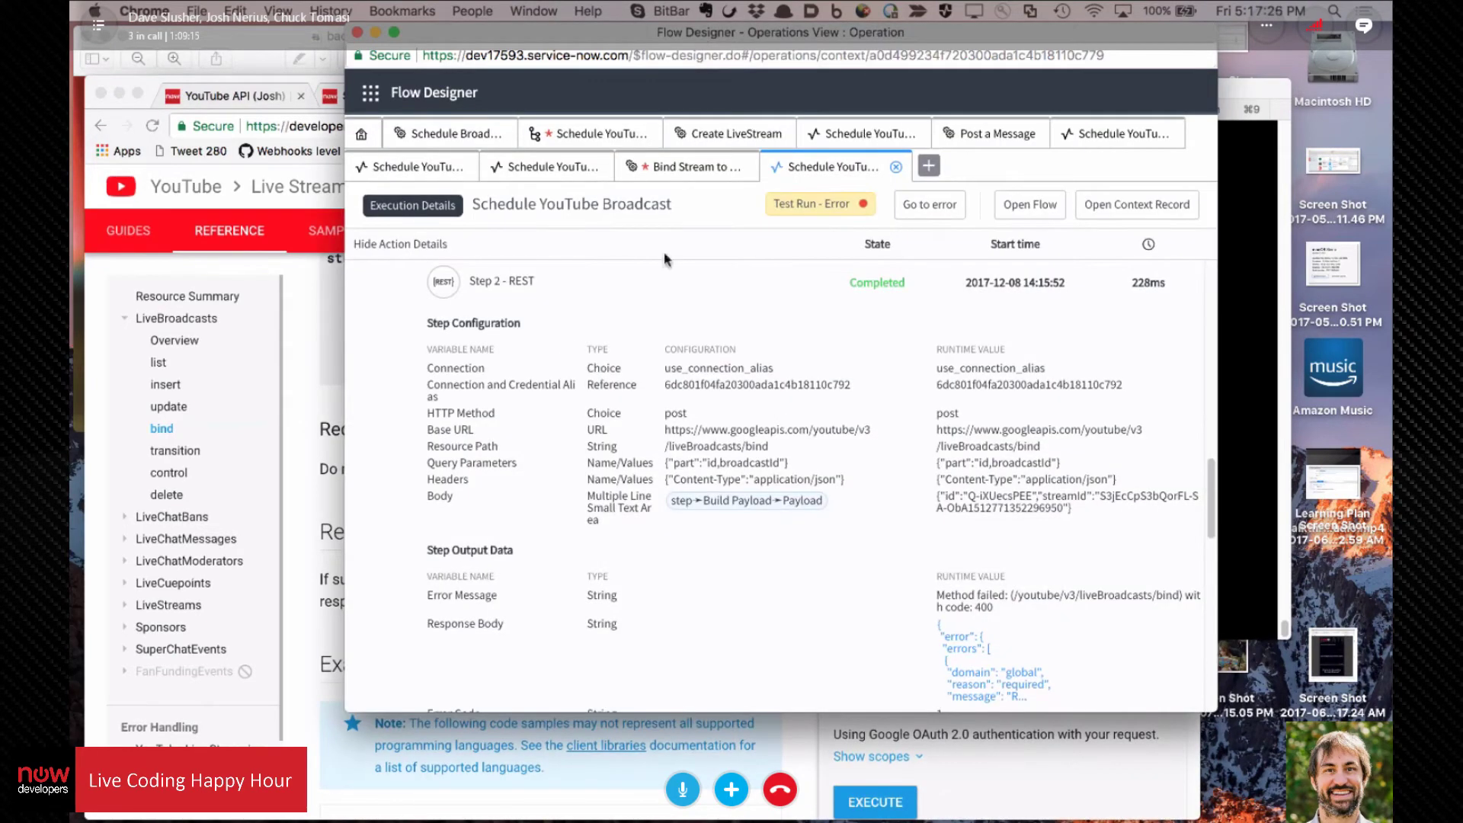
left_click(299, 409)
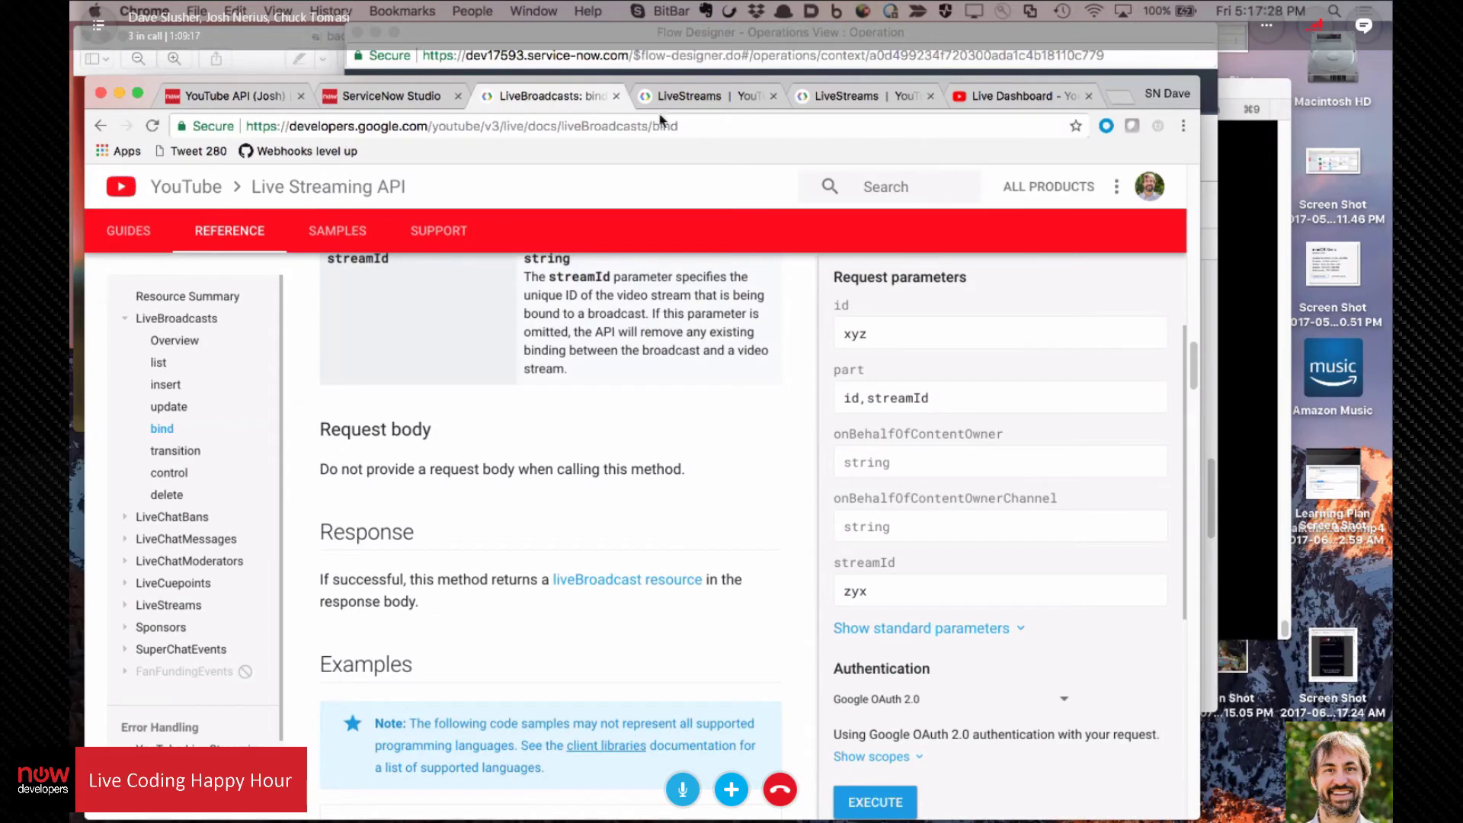
left_click(676, 32)
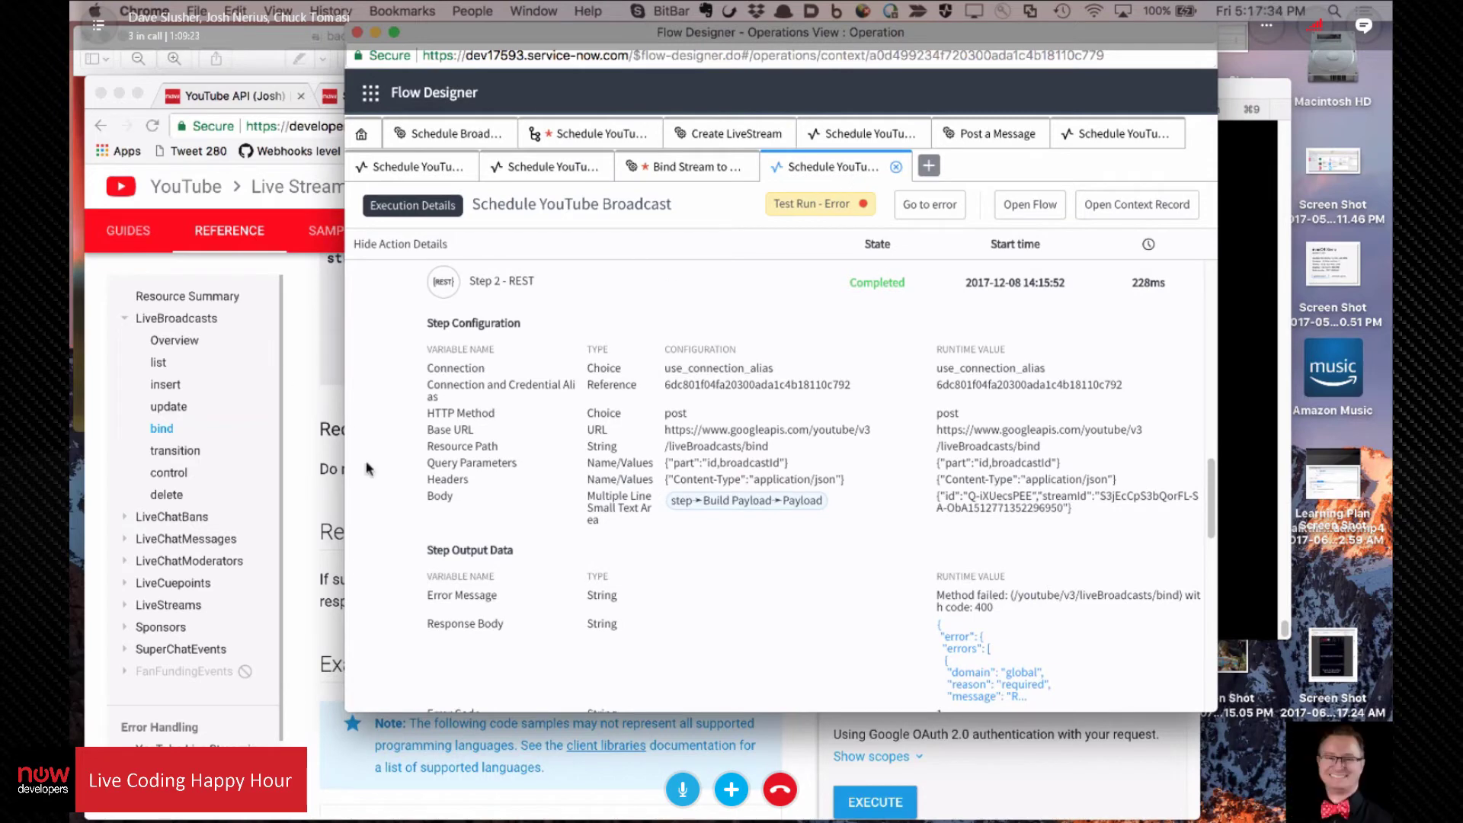
left_click(308, 592)
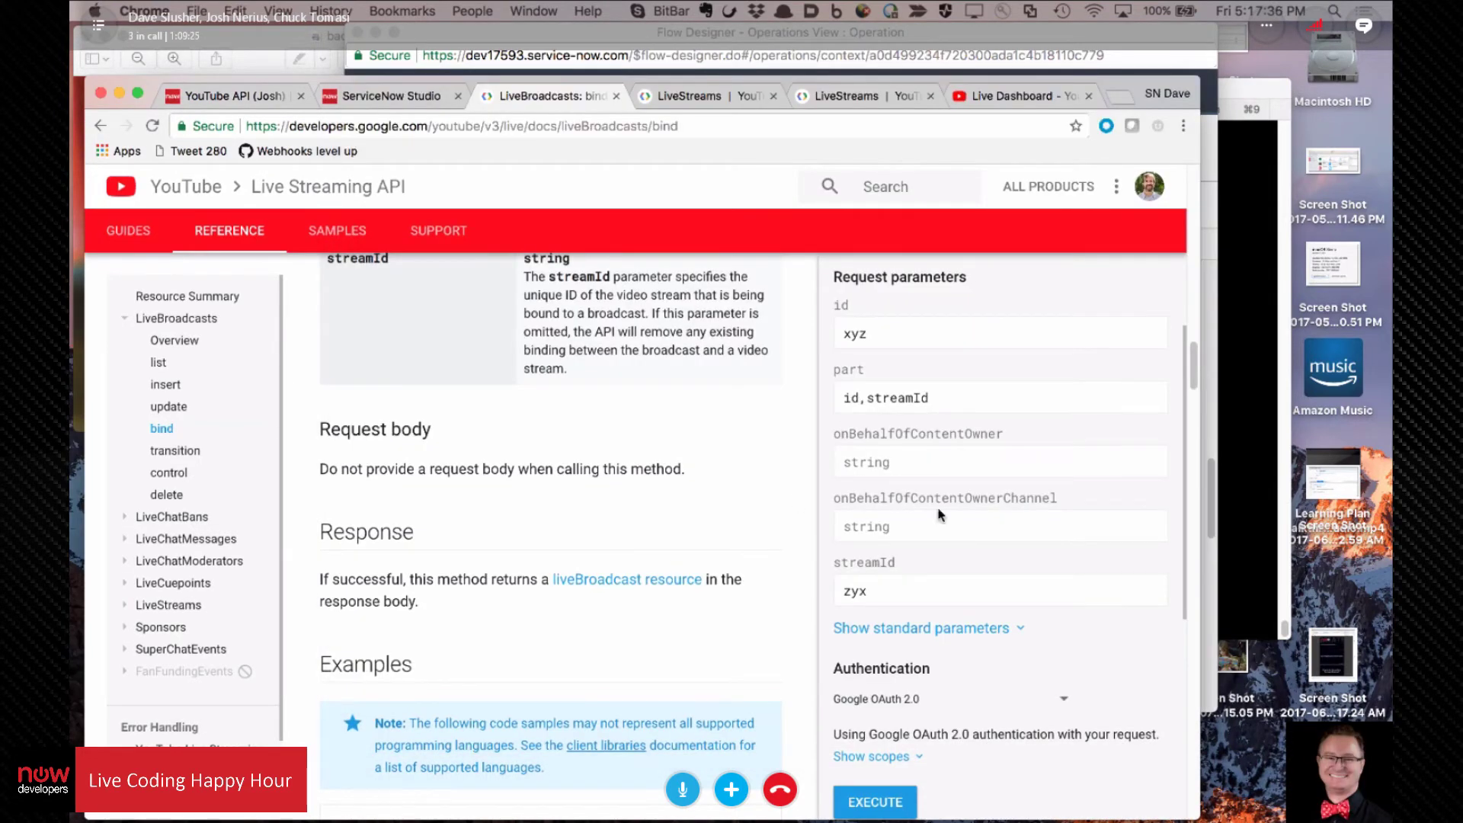
left_click(653, 43)
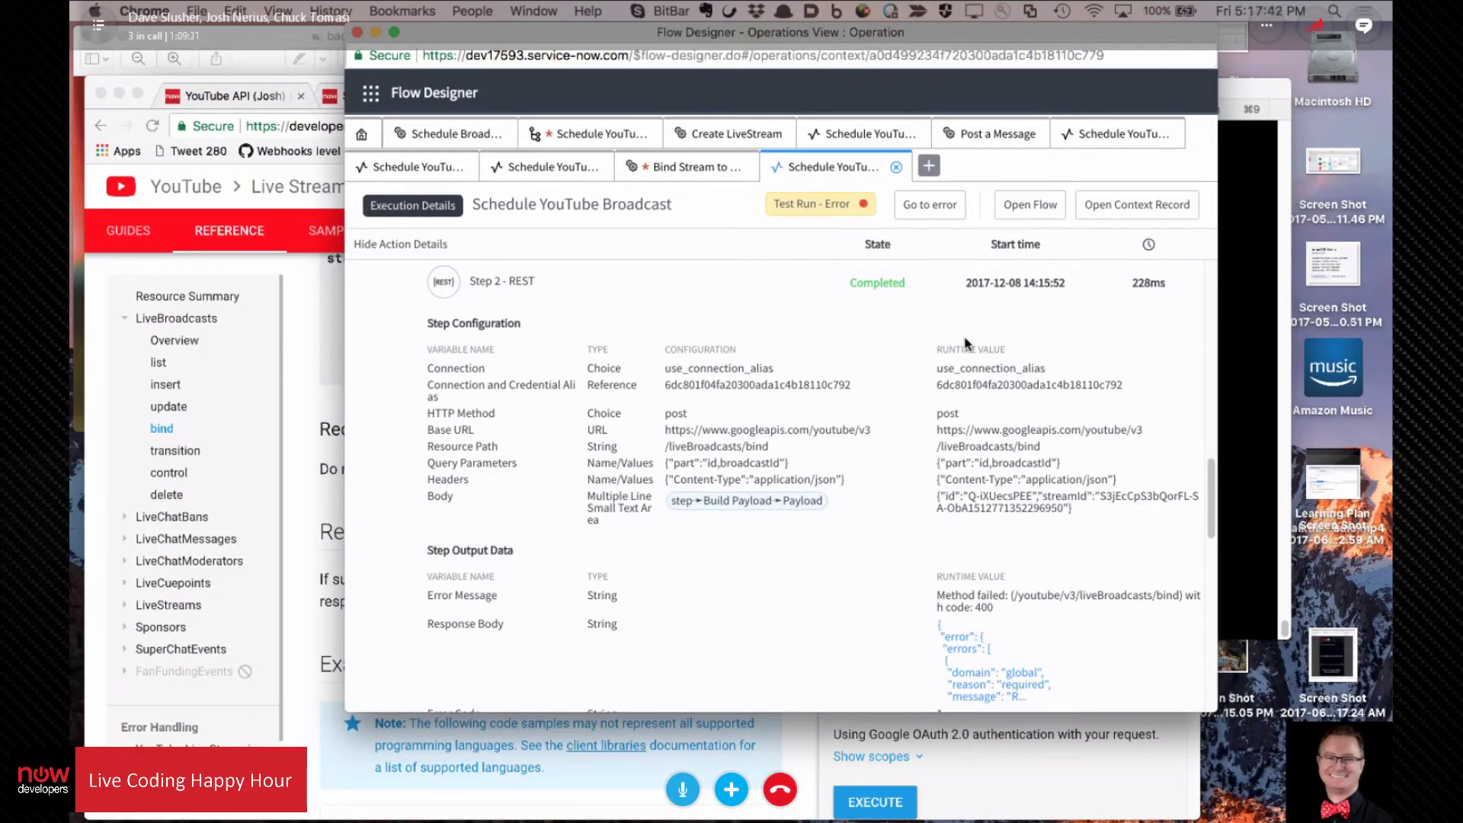
Step: Return to the Bind Stream to Broadcast action, review the Extract ID script and open the REST step
left_click(682, 166)
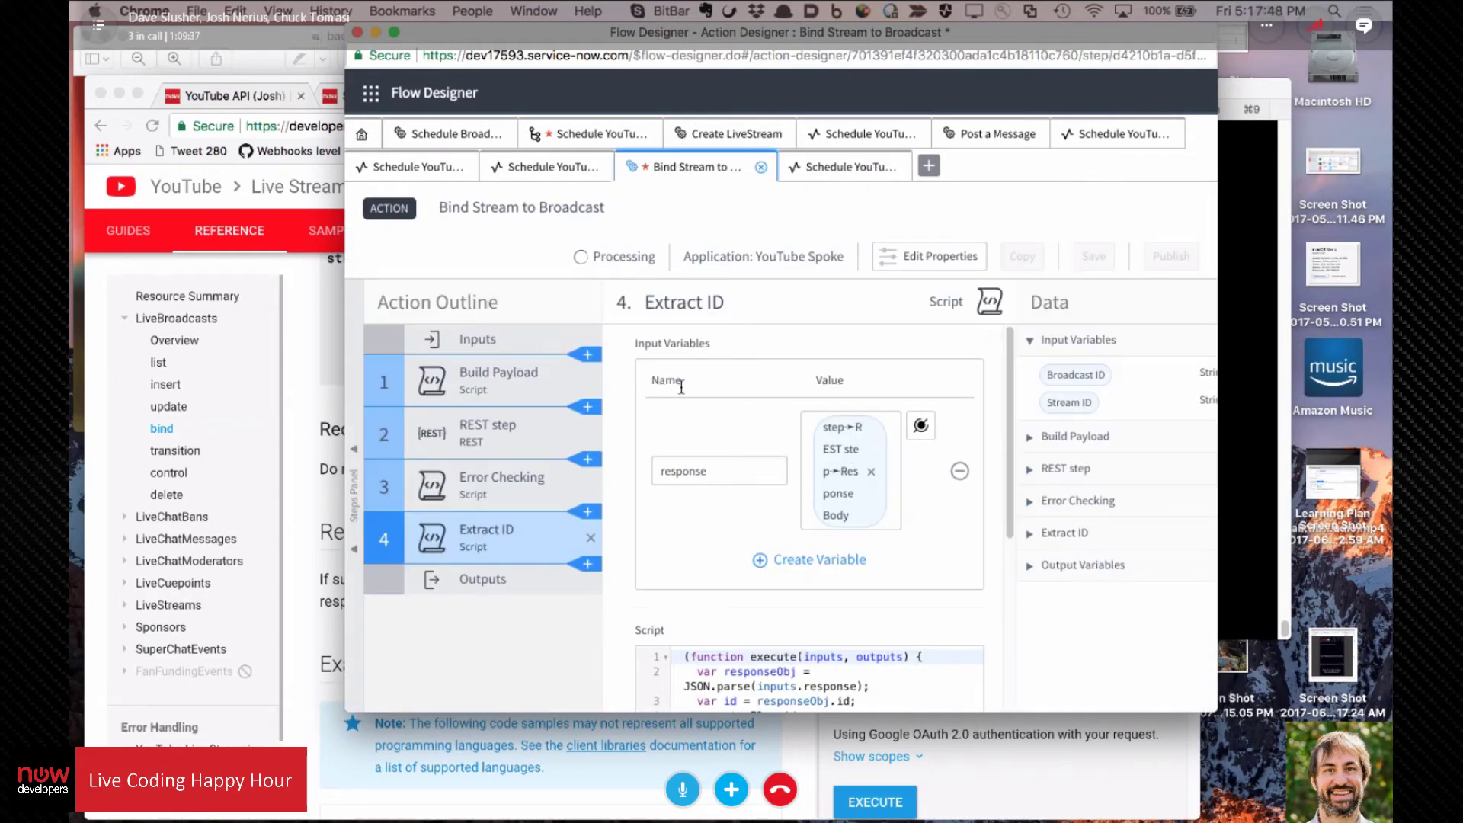
scroll(686, 409, "down", 3)
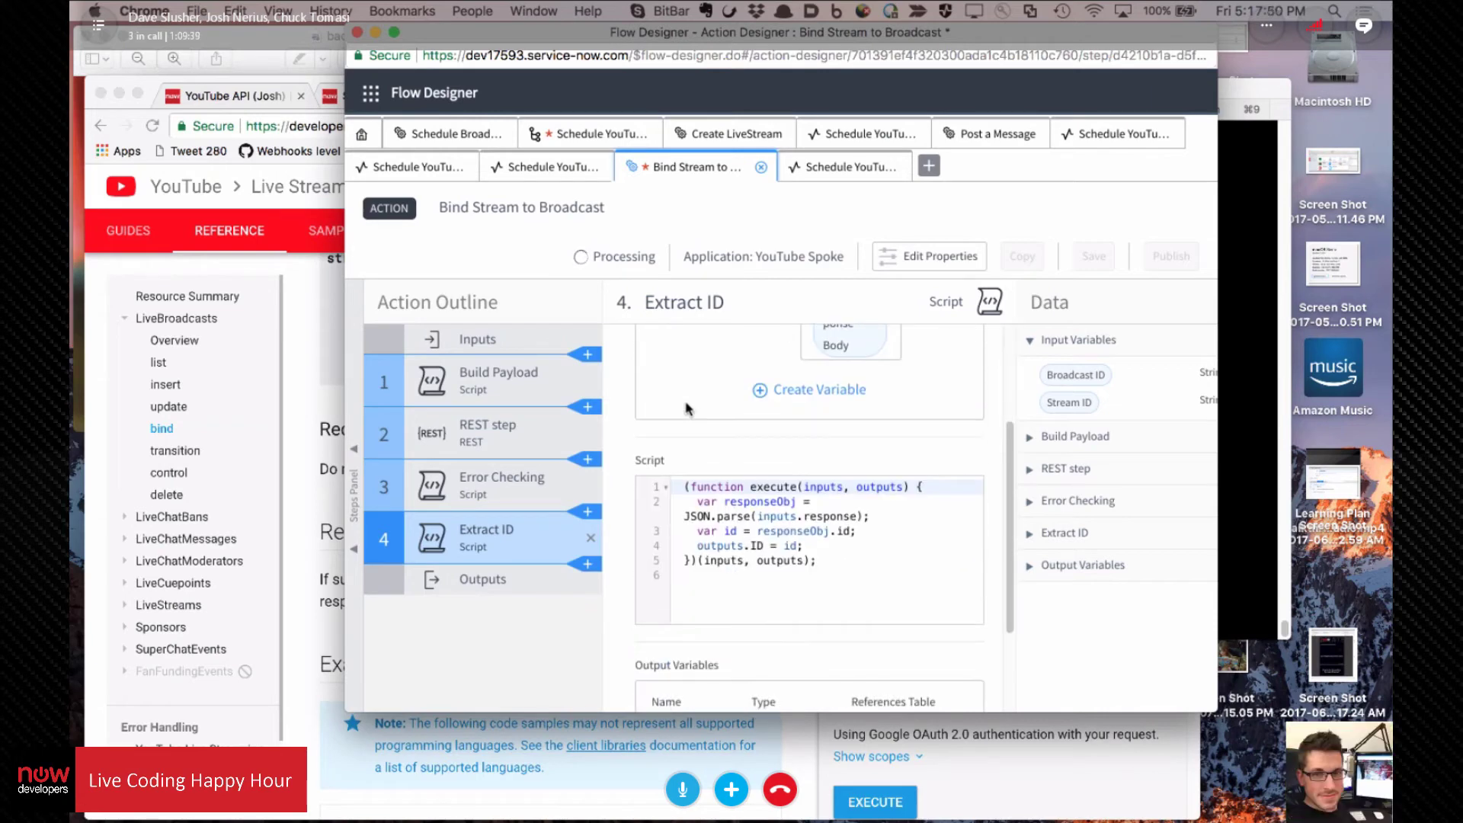
scroll(686, 409, "up", 2)
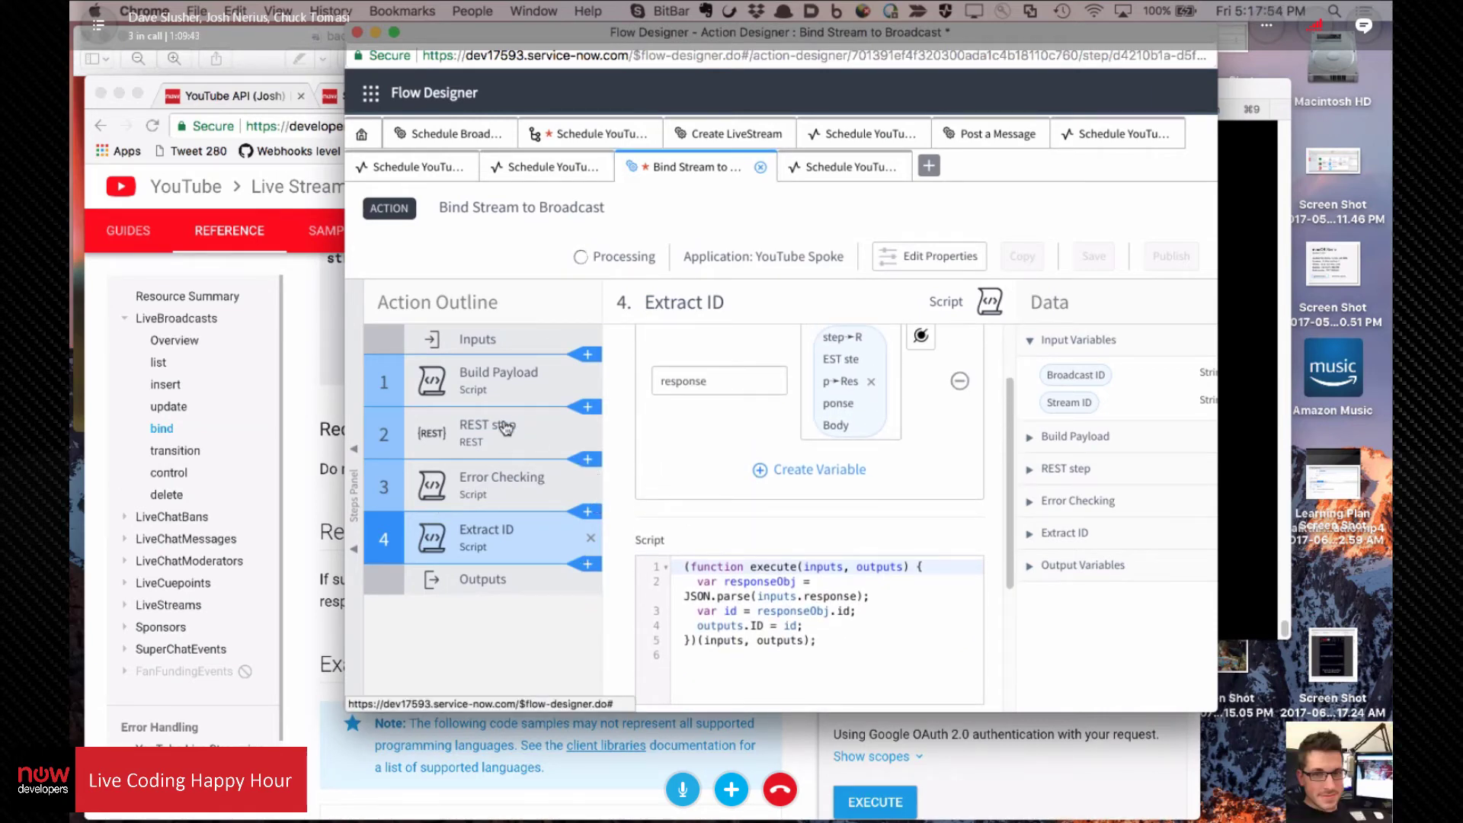
left_click(504, 428)
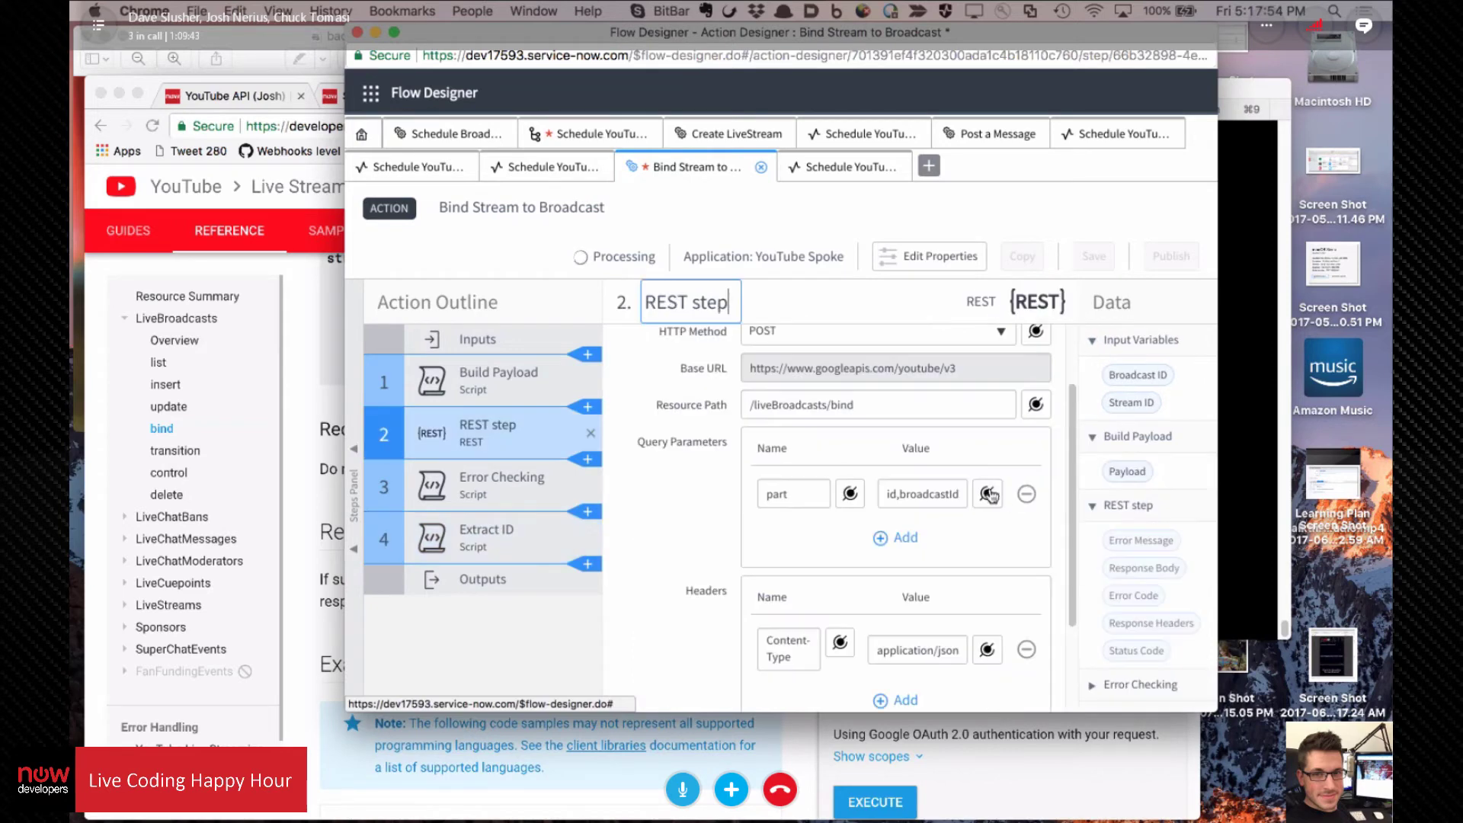
Step: Add two query parameters named id and streamId to the REST step, checking the names against the bind method reference
left_click(885, 539)
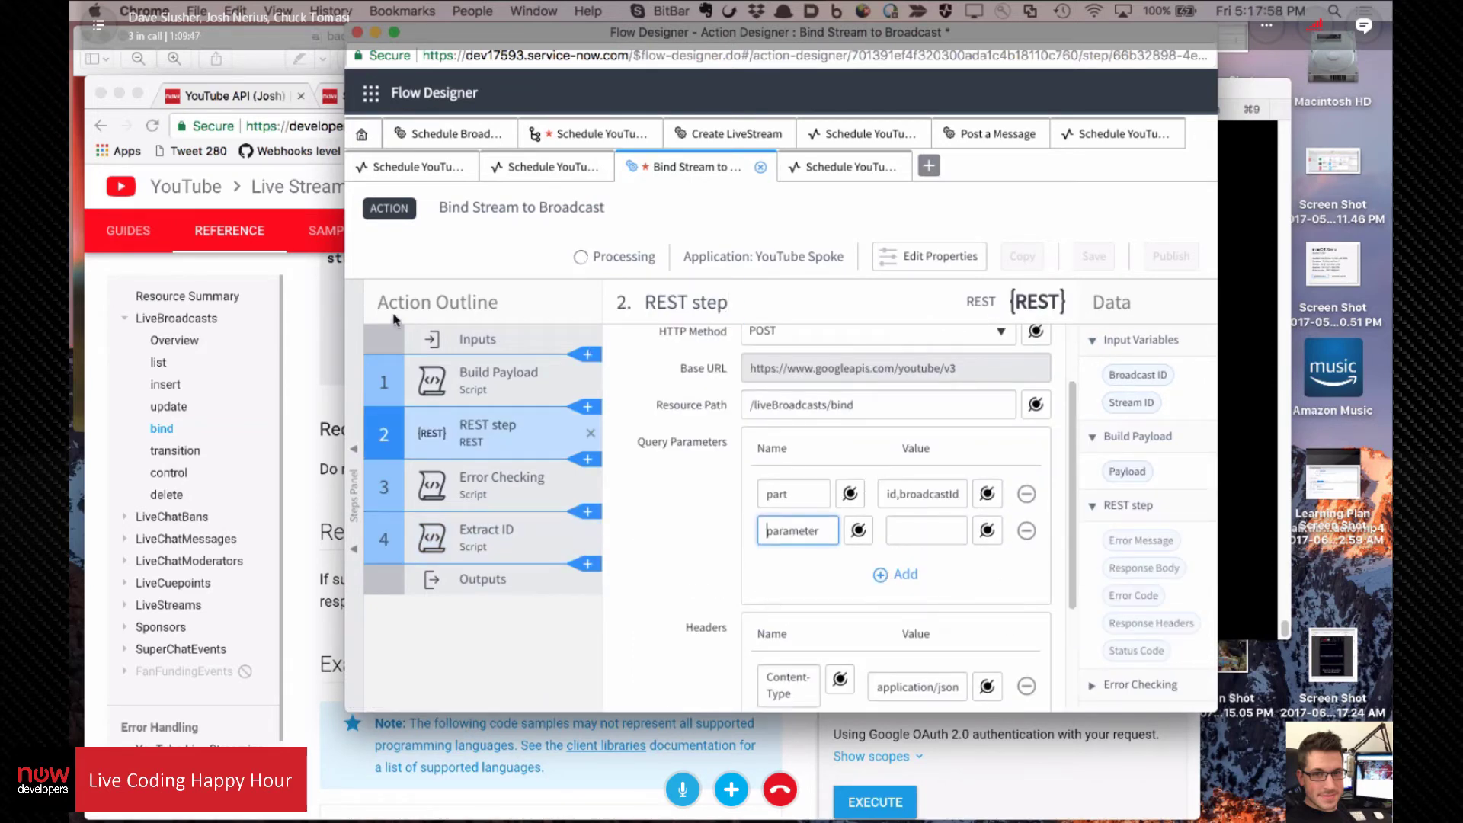
left_click(279, 531)
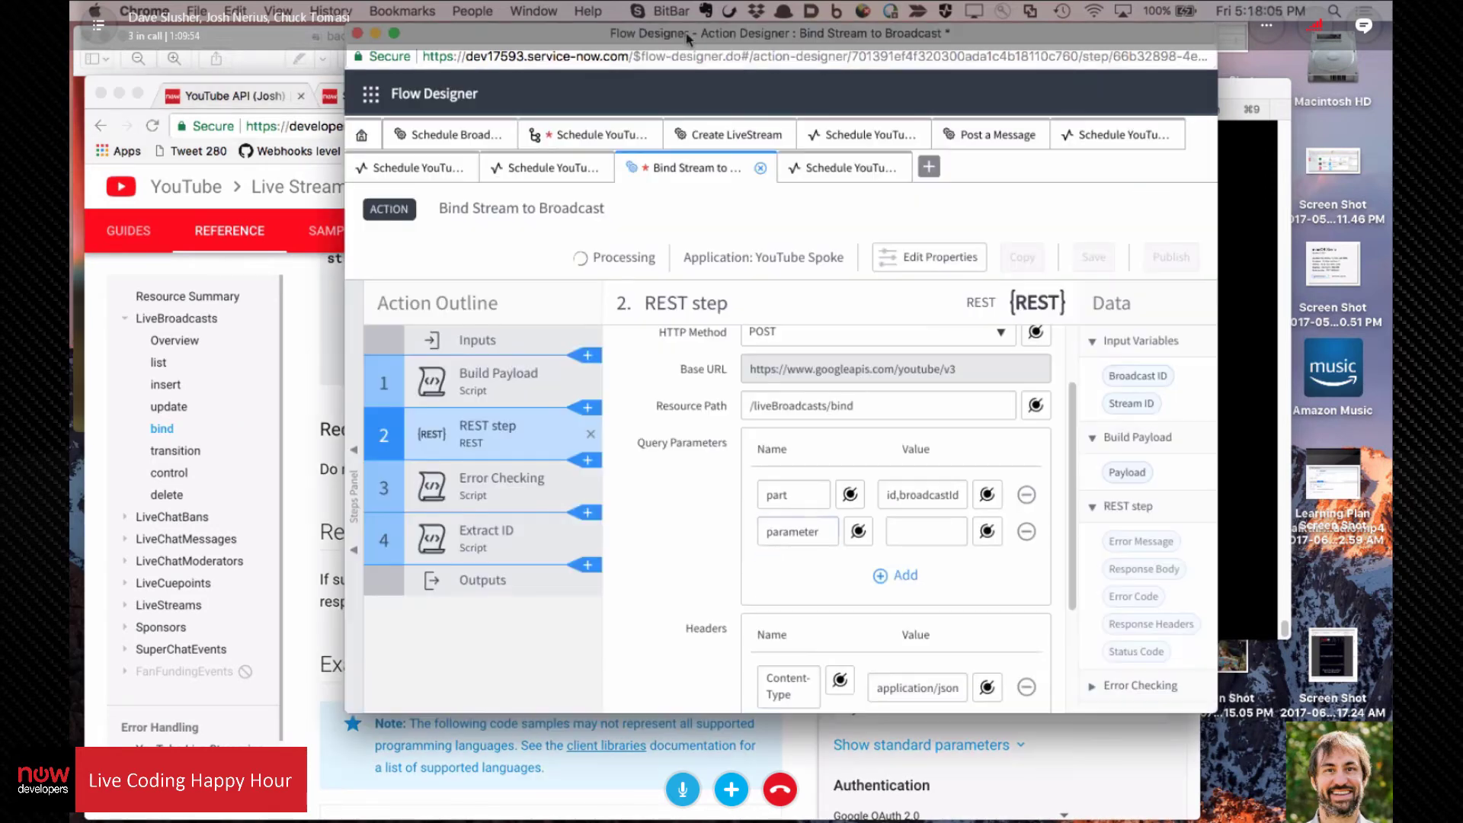
left_click(667, 55)
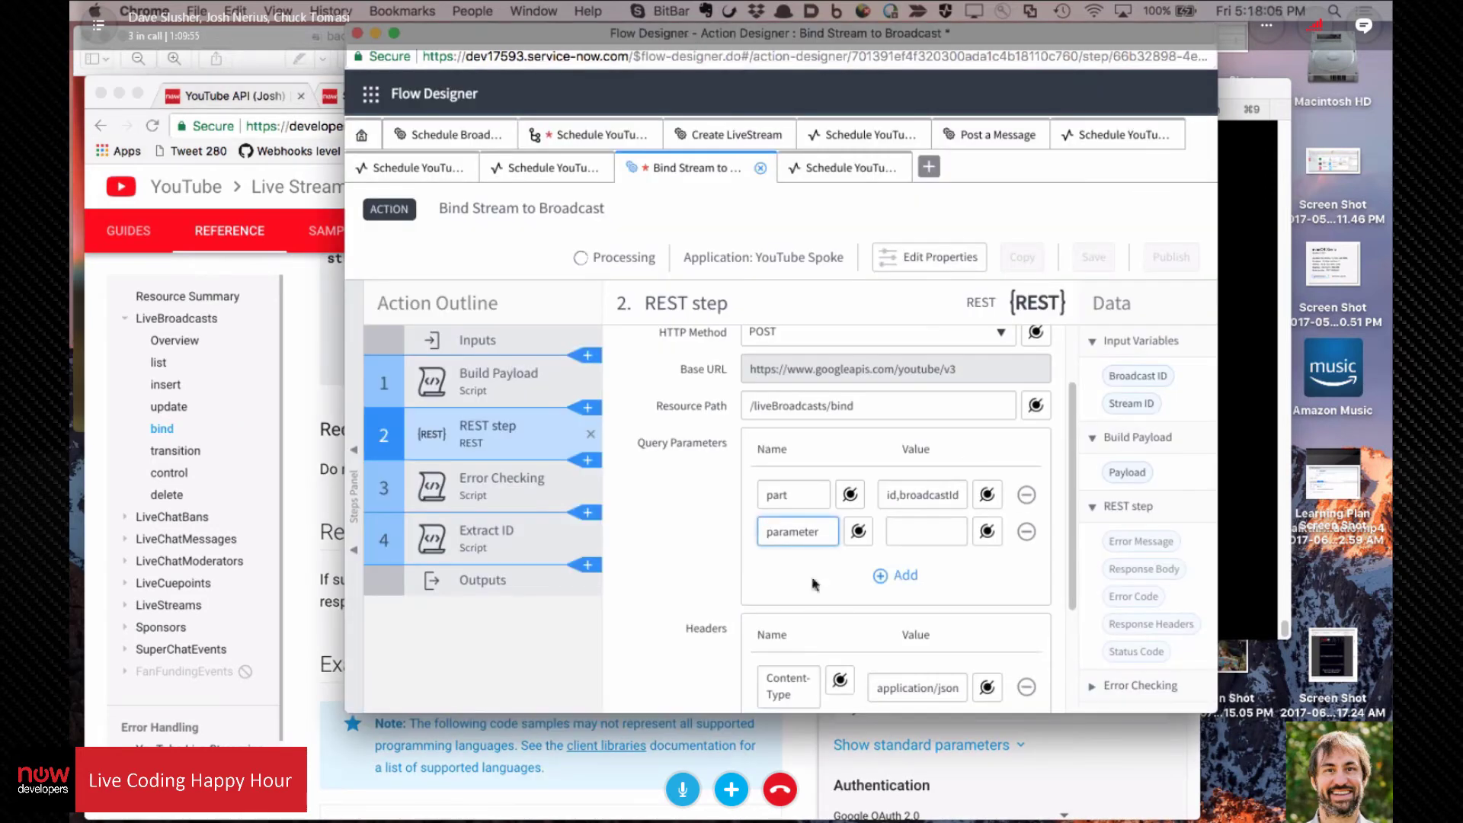
left_click(884, 577)
double_click(792, 531)
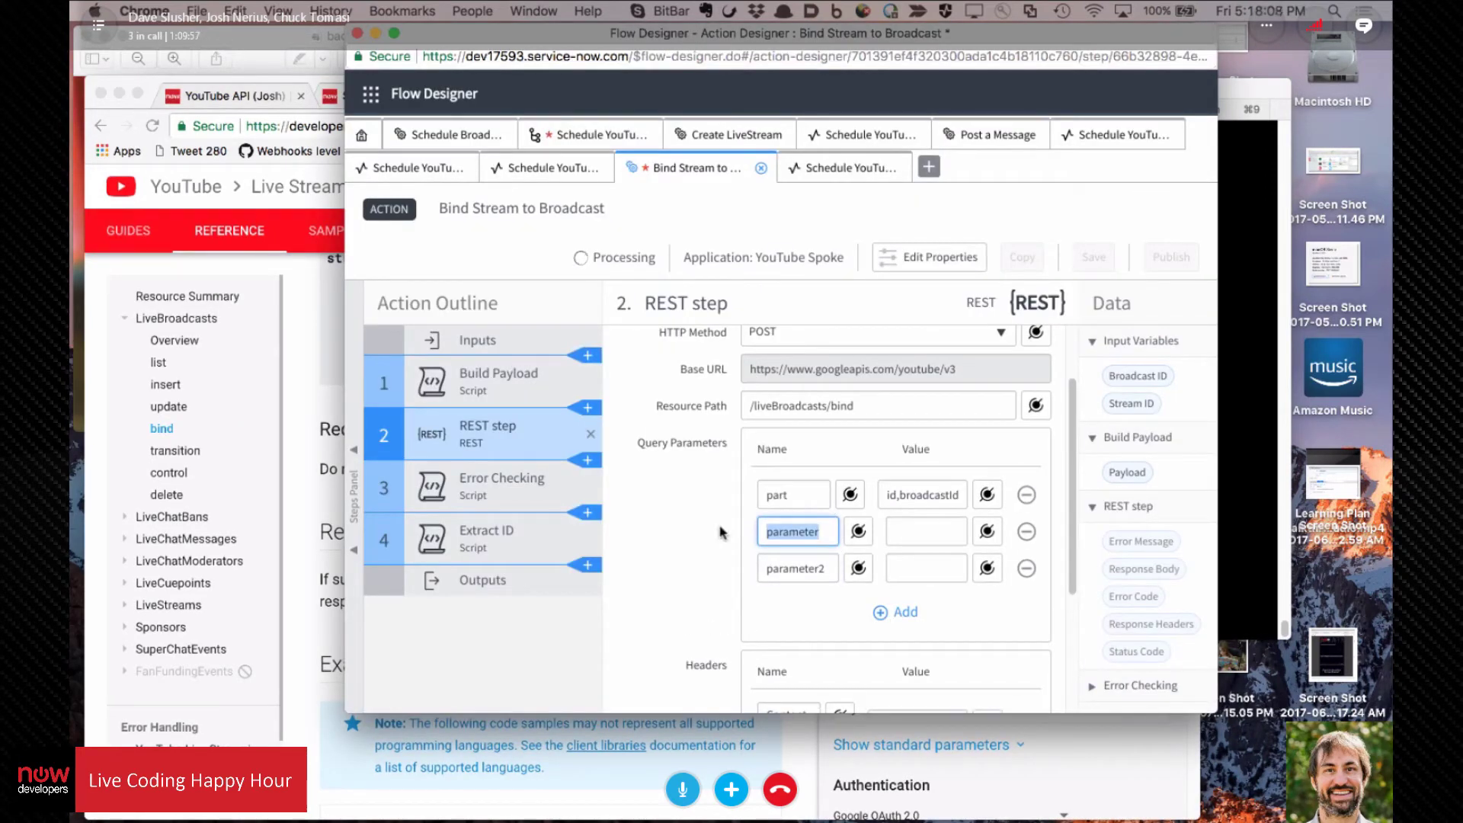
type("id")
key("Tab")
key("Tab")
key("Tab")
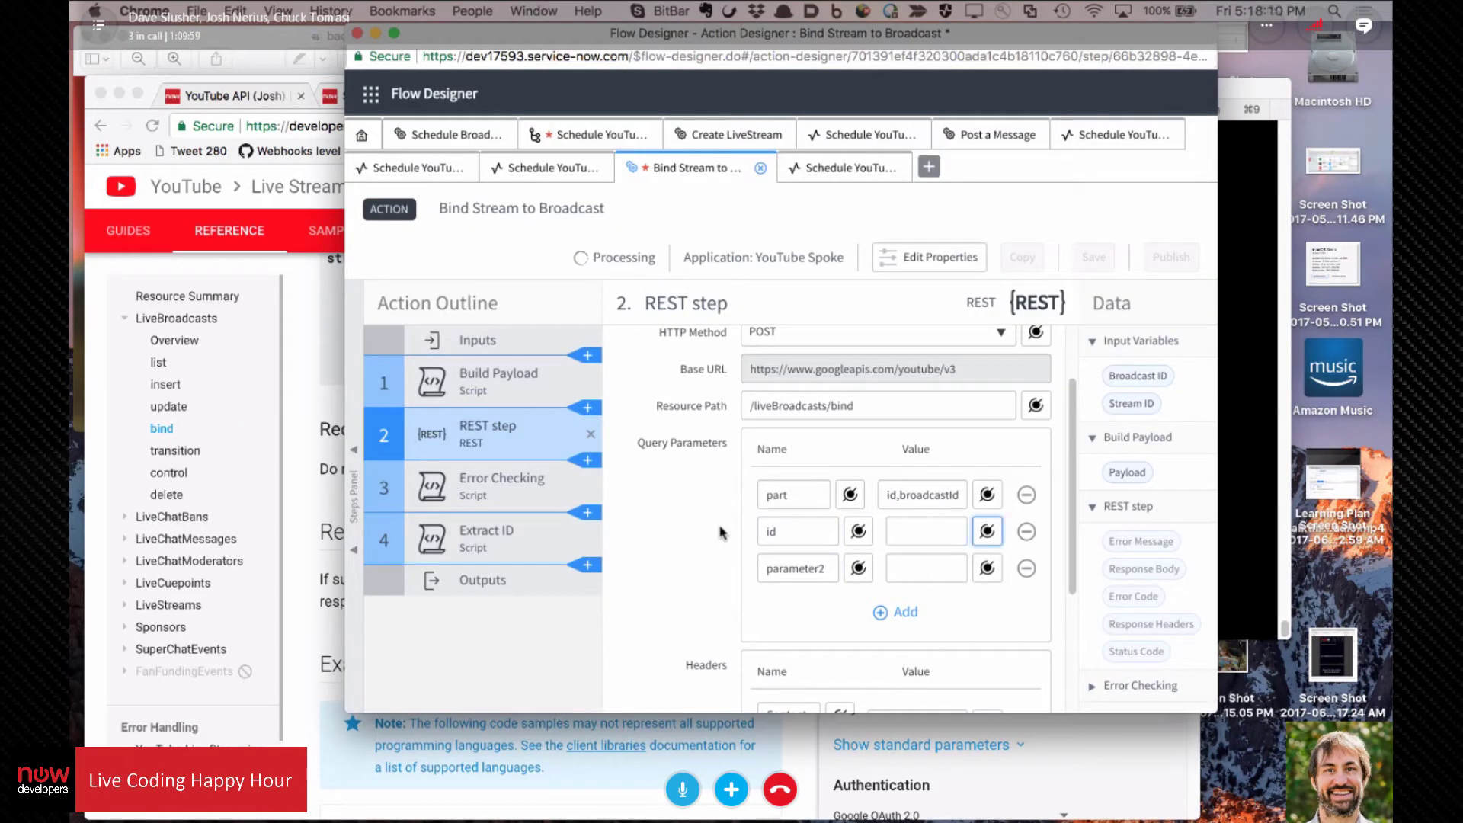
double_click(822, 569)
type("strea")
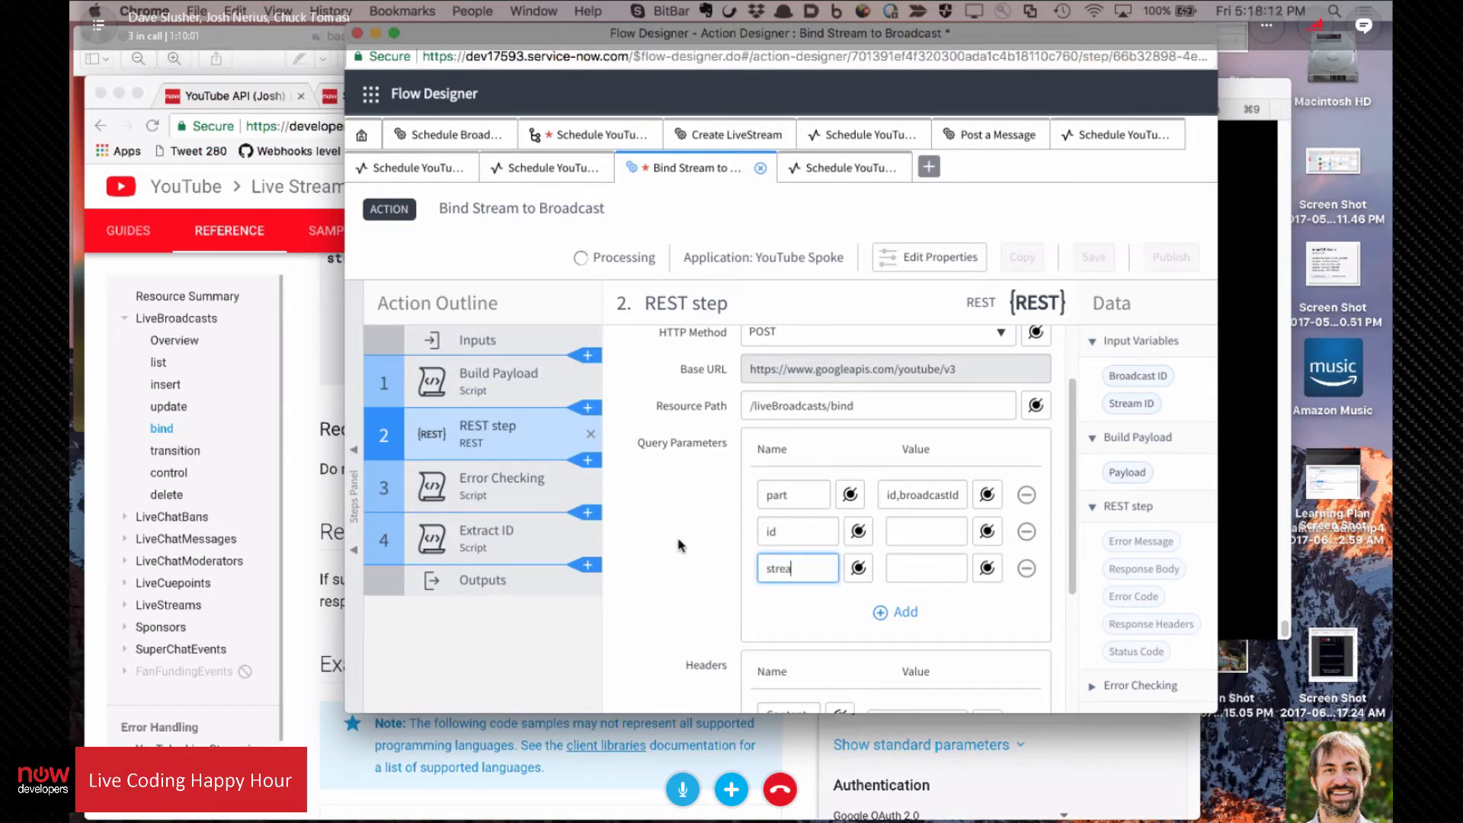
type("mId")
Step: Map the id query parameter's value to the action's Broadcast ID input
left_click(986, 531)
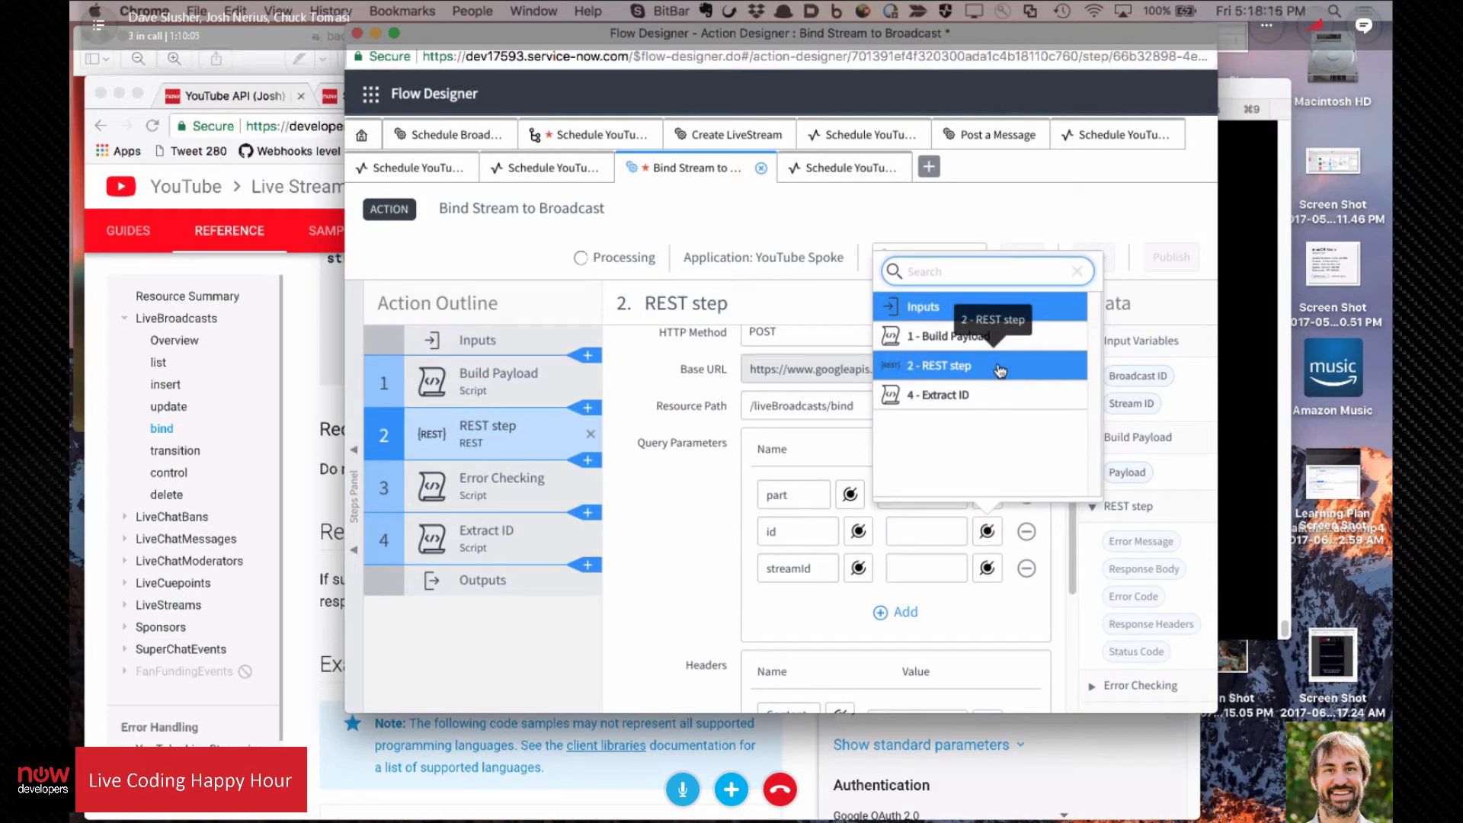
left_click(630, 554)
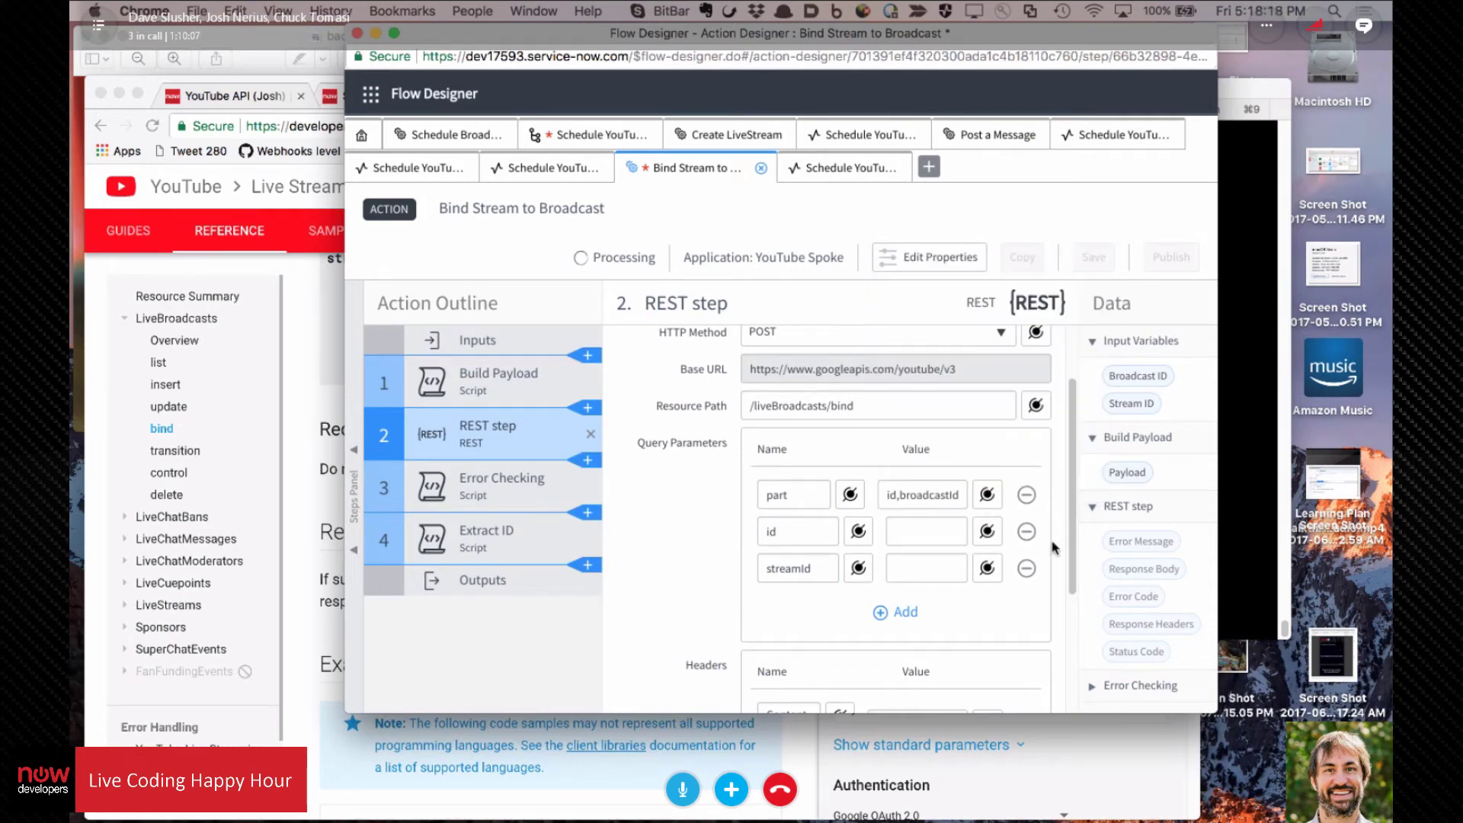
left_click(987, 531)
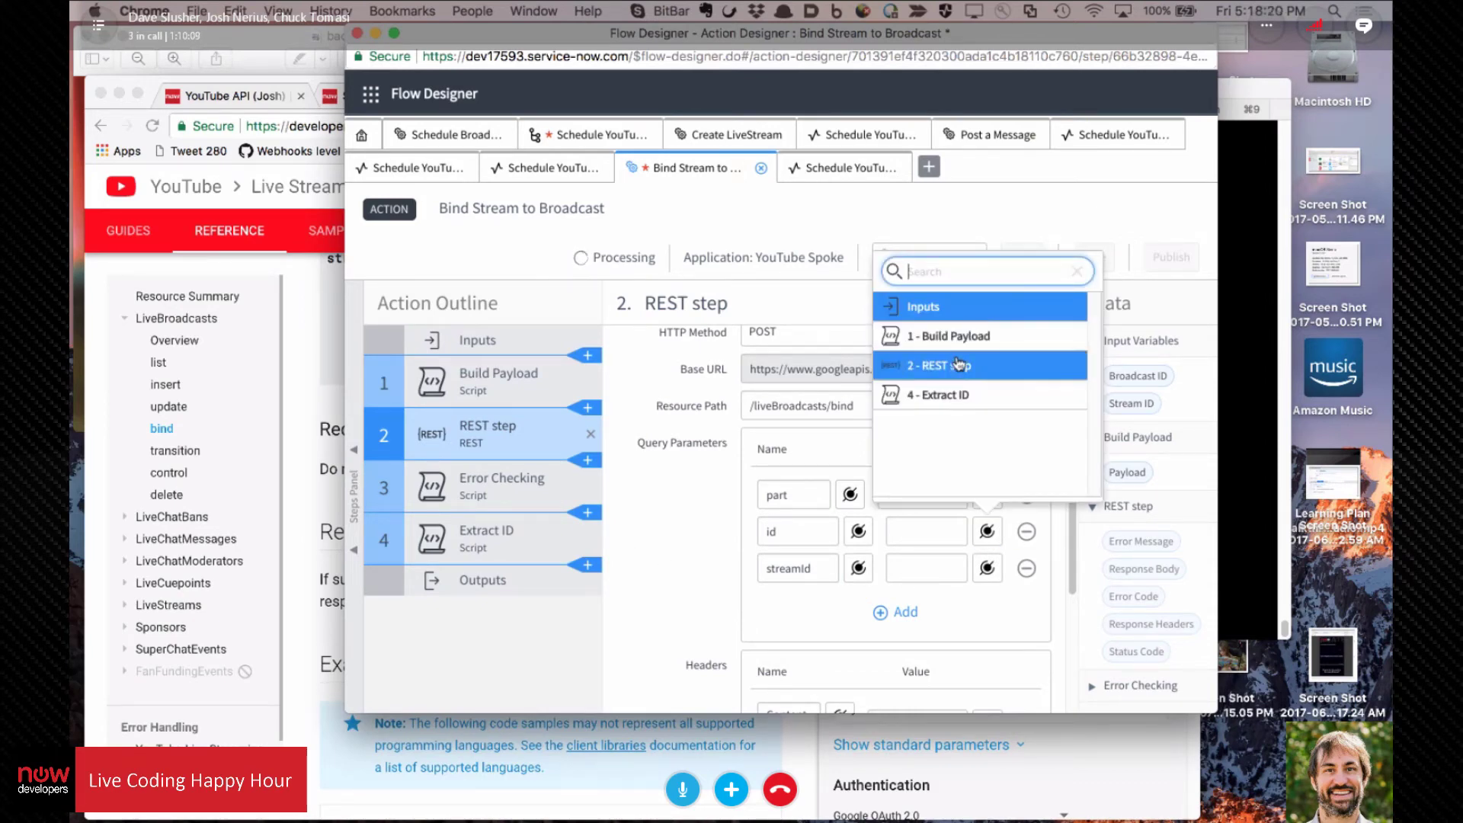
left_click(922, 306)
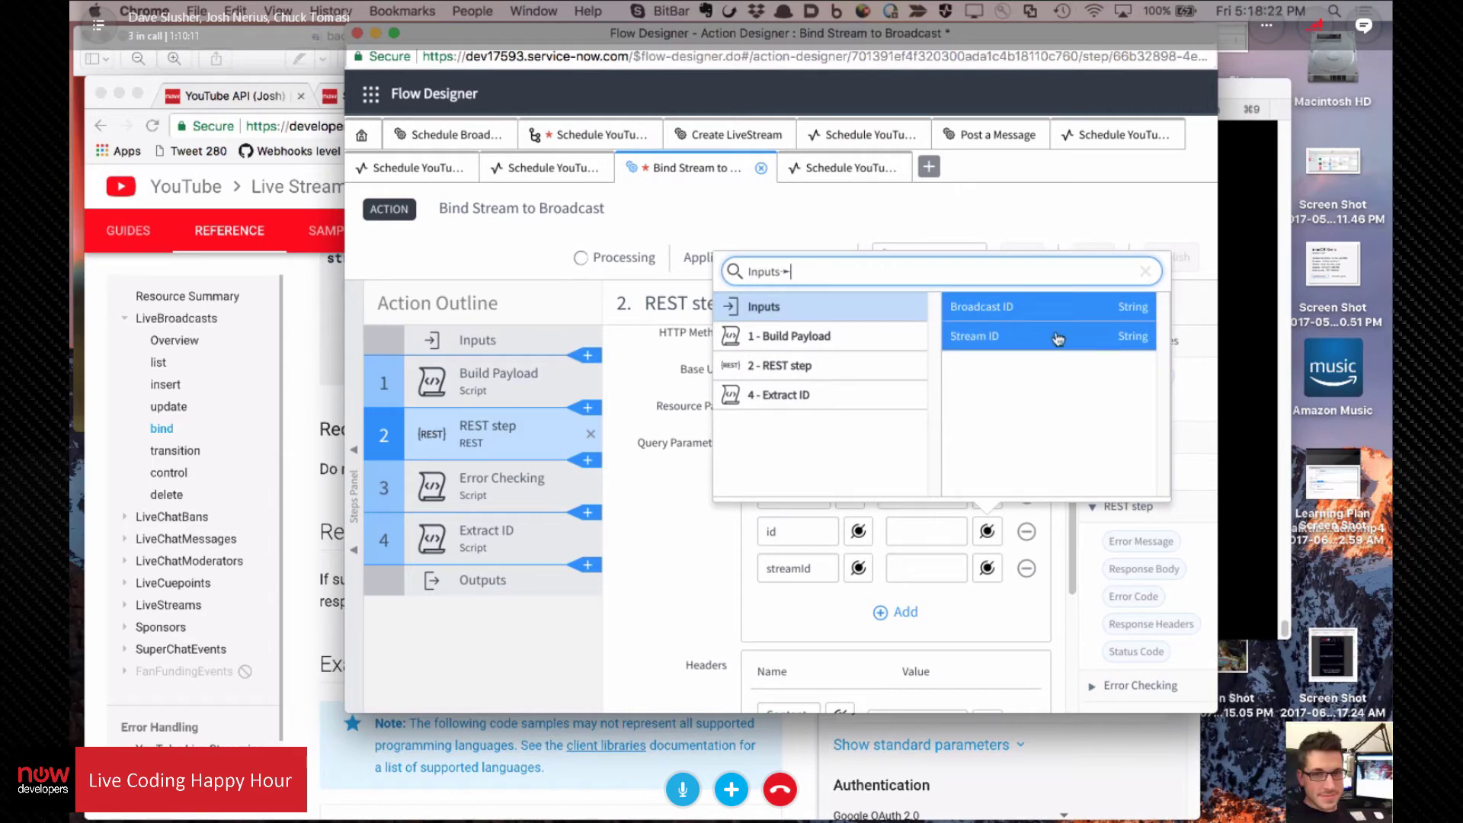
left_click(1000, 312)
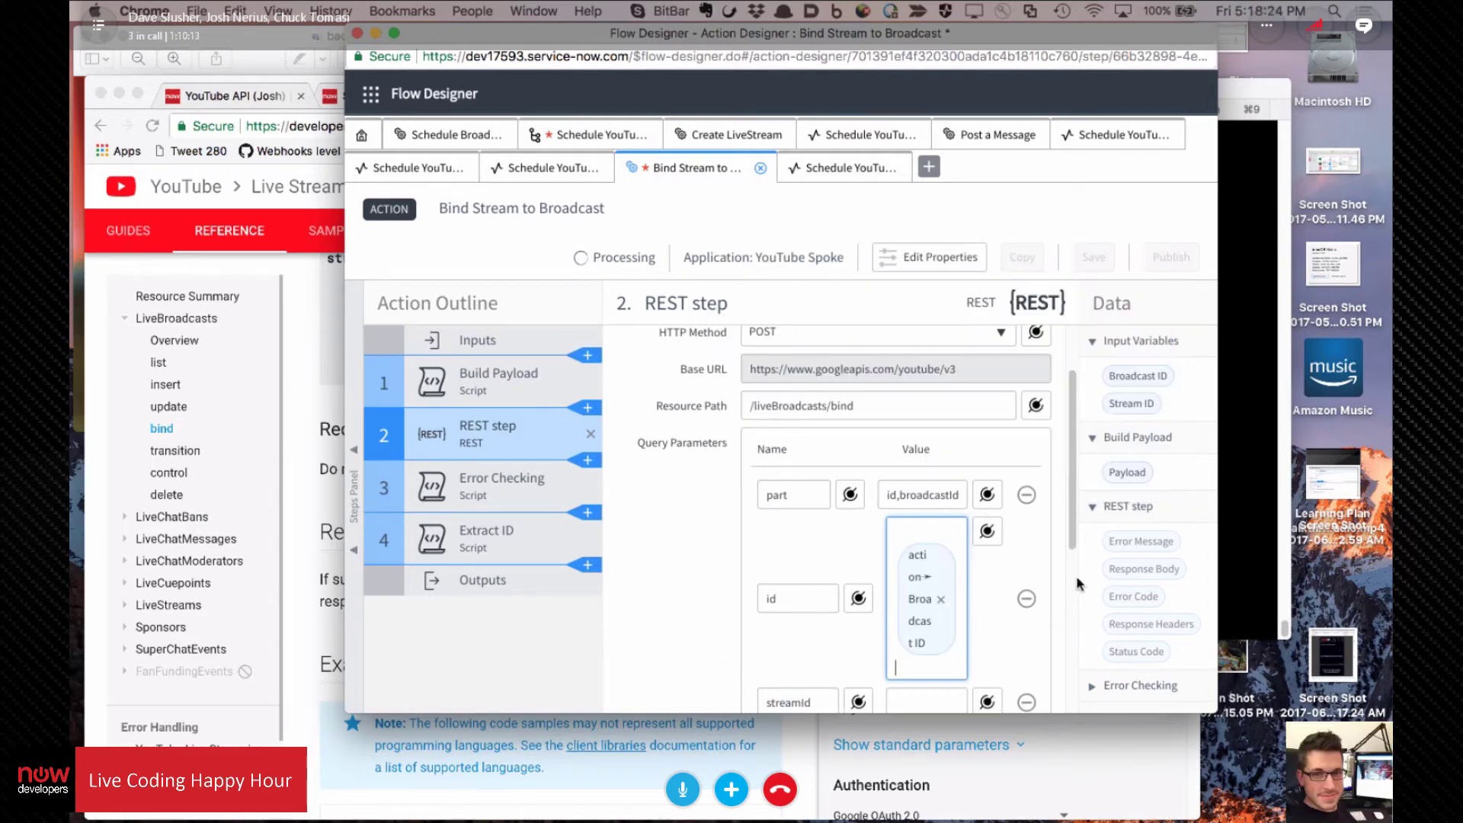
Step: Map the streamId query parameter's value to the action's Stream ID input
scroll(651, 488, "down", 3)
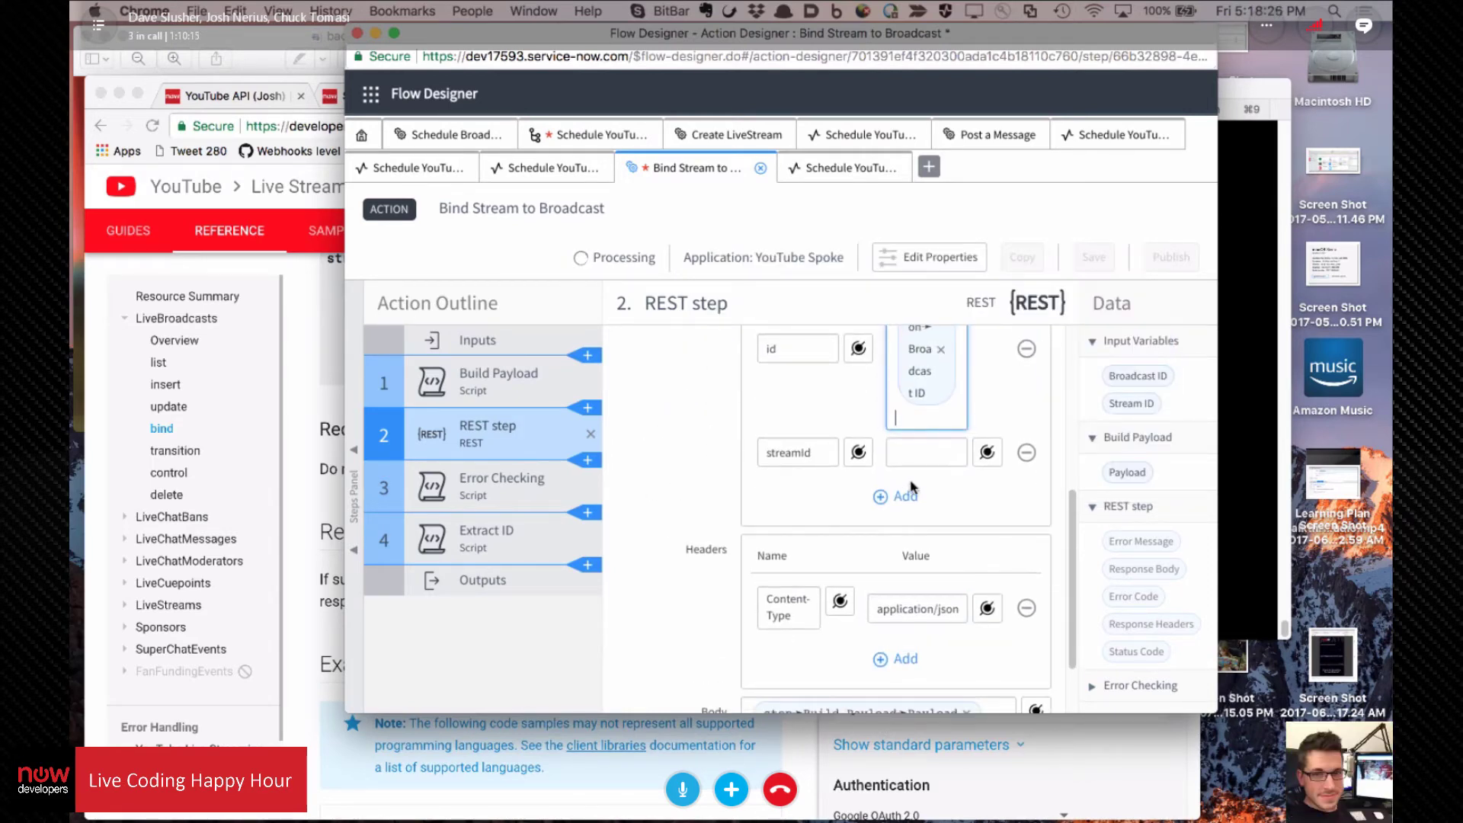
left_click(988, 463)
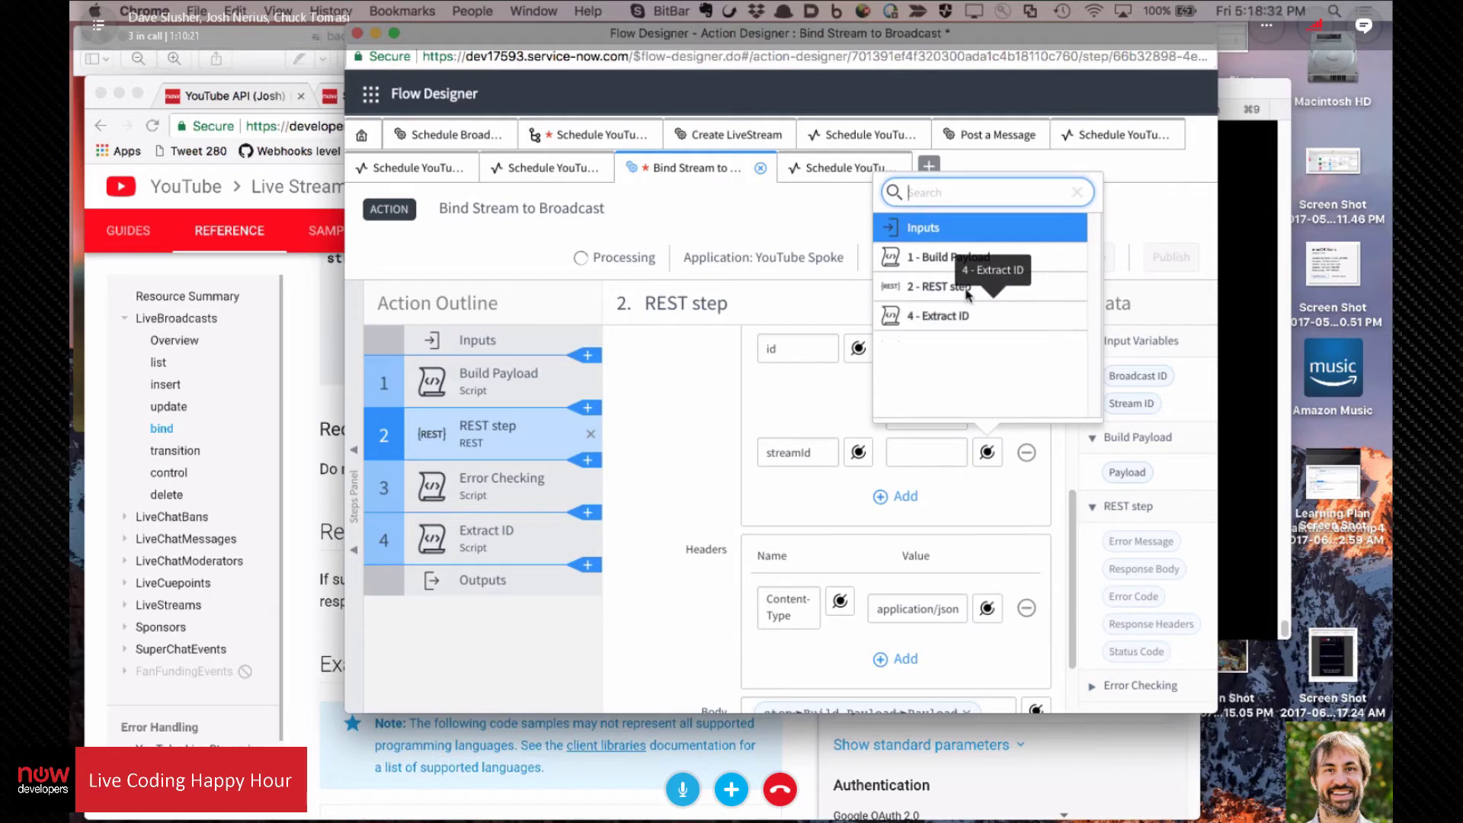
left_click(929, 227)
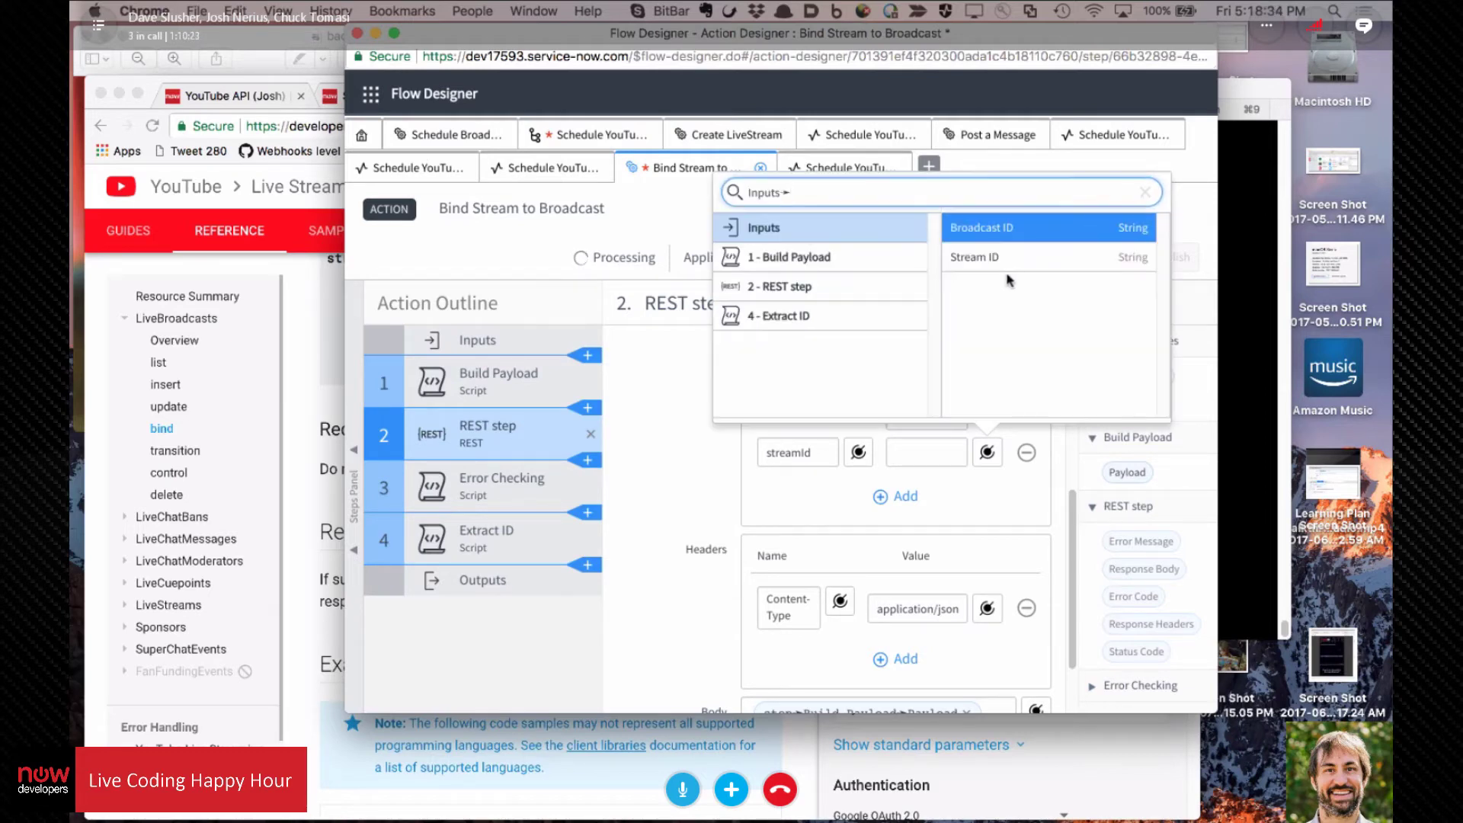
left_click(983, 259)
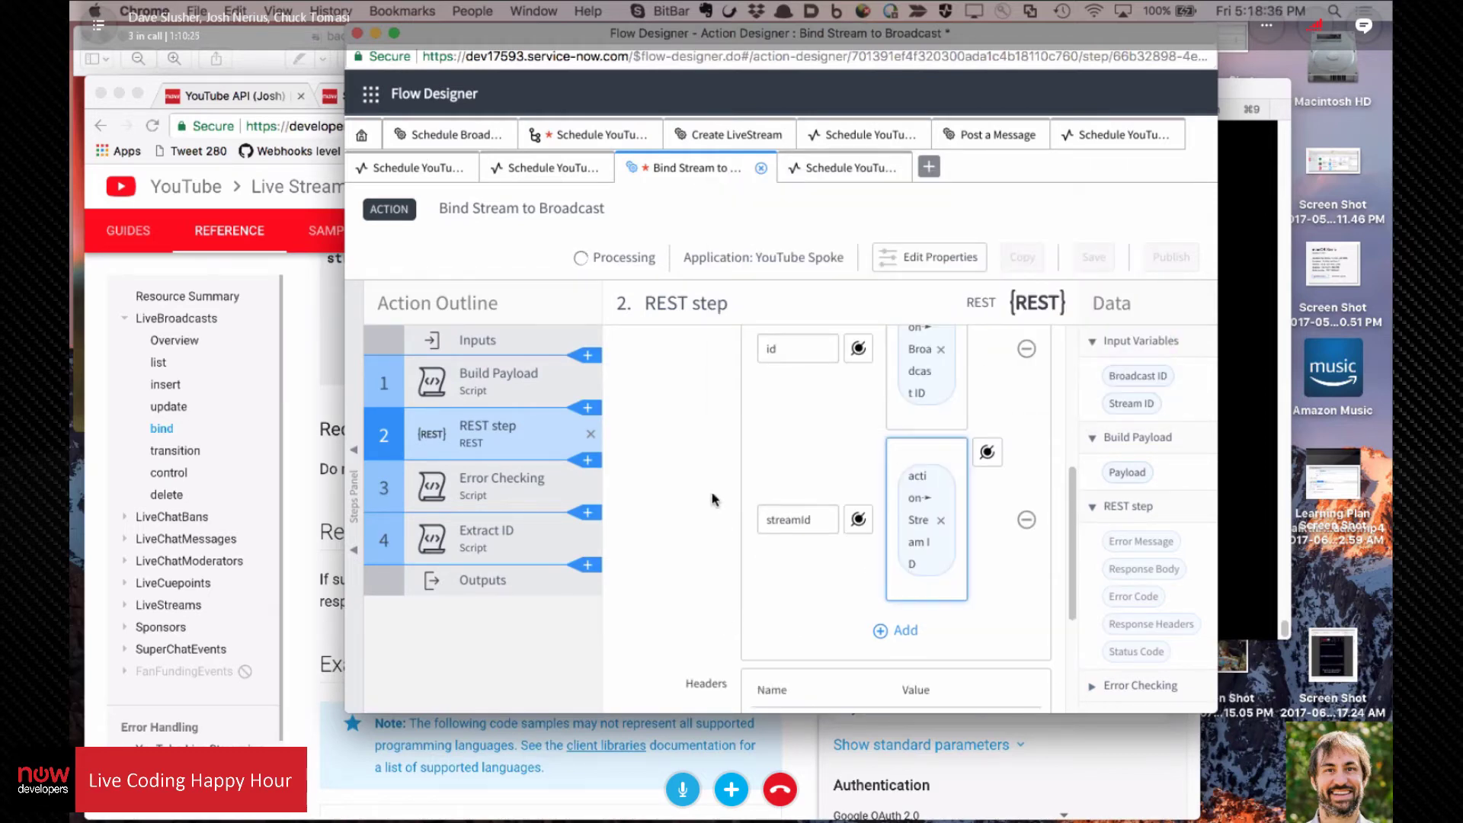
Step: Remove the Build Payload reference from the REST step's request body, leaving it empty
scroll(714, 499, "up", 2)
scroll(684, 453, "down", 3)
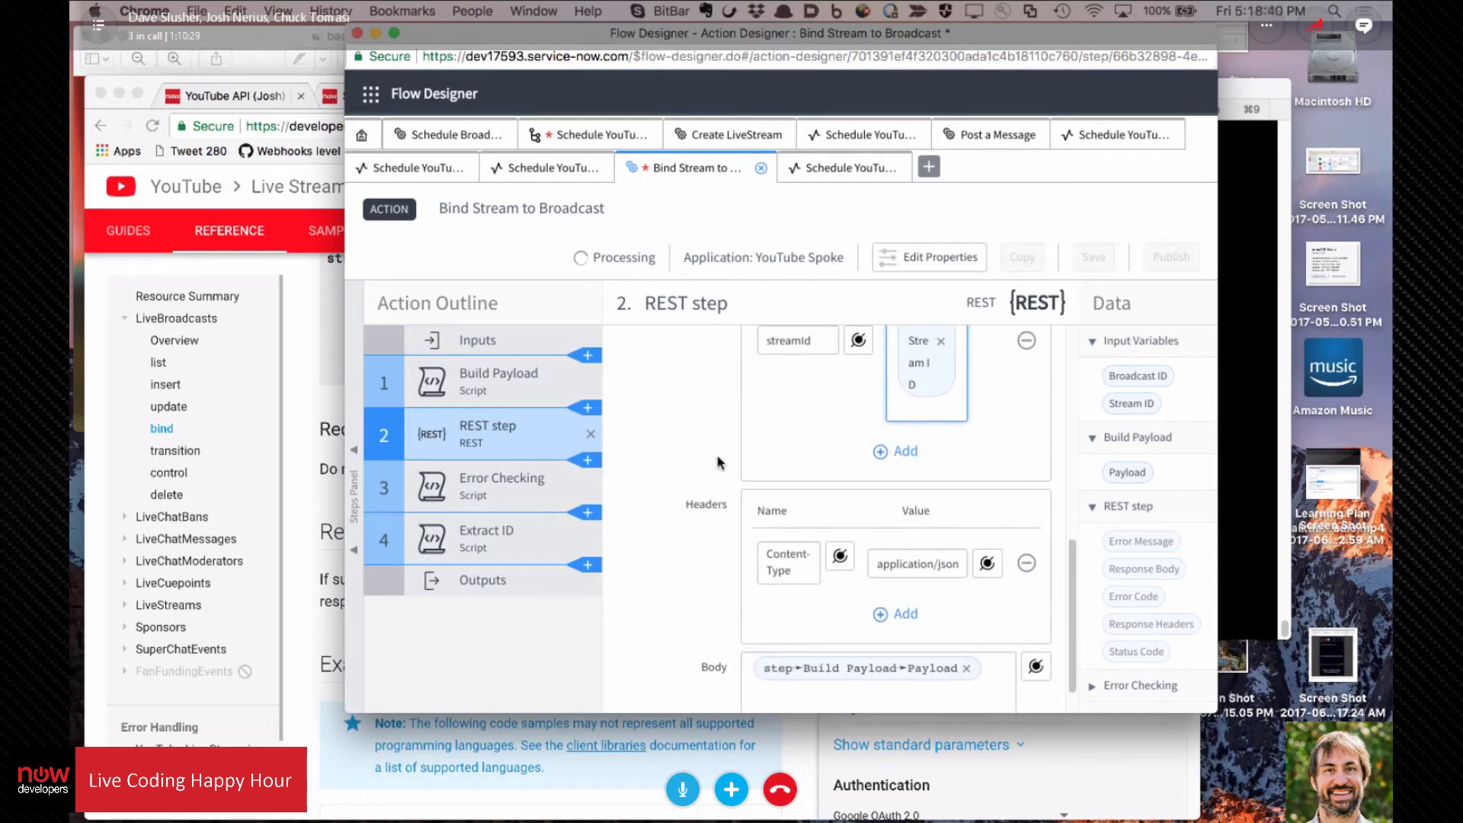
scroll(720, 465, "down", 1)
left_click(978, 623)
key("ctrl+a")
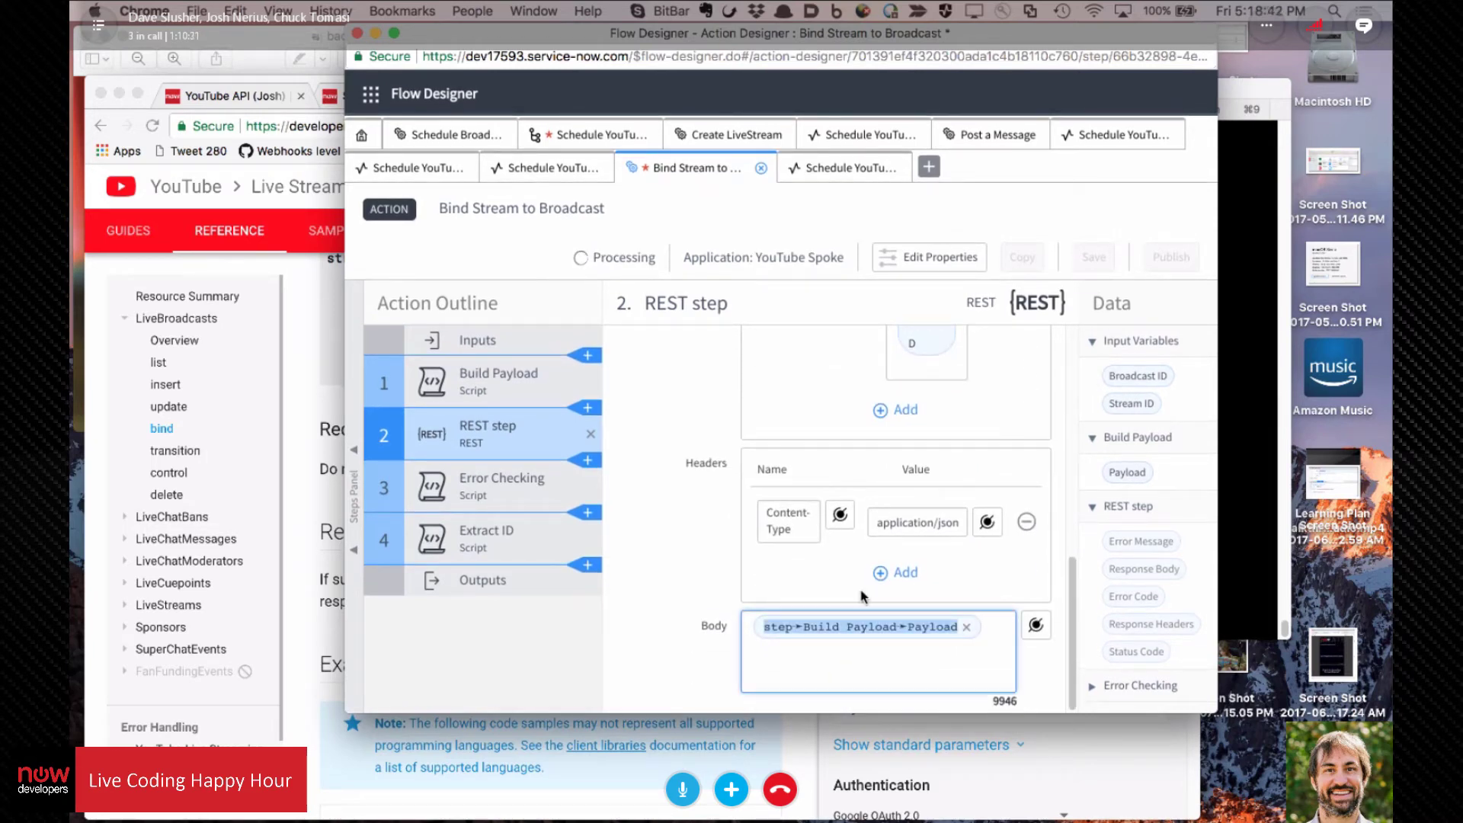
key("BackSpace")
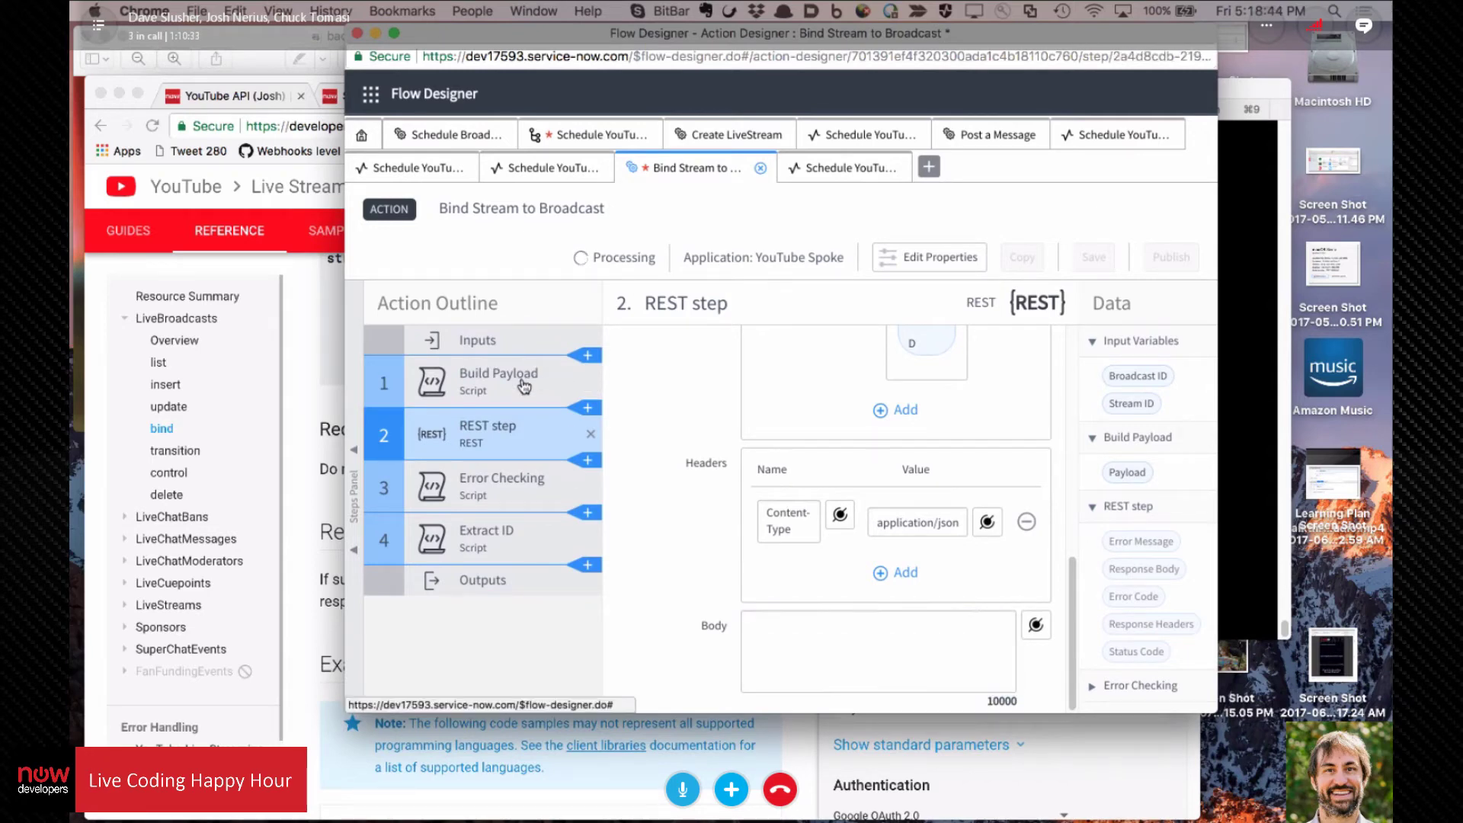
Step: Delete the Build Payload script step from the action outline
left_click(587, 384)
left_click(591, 382)
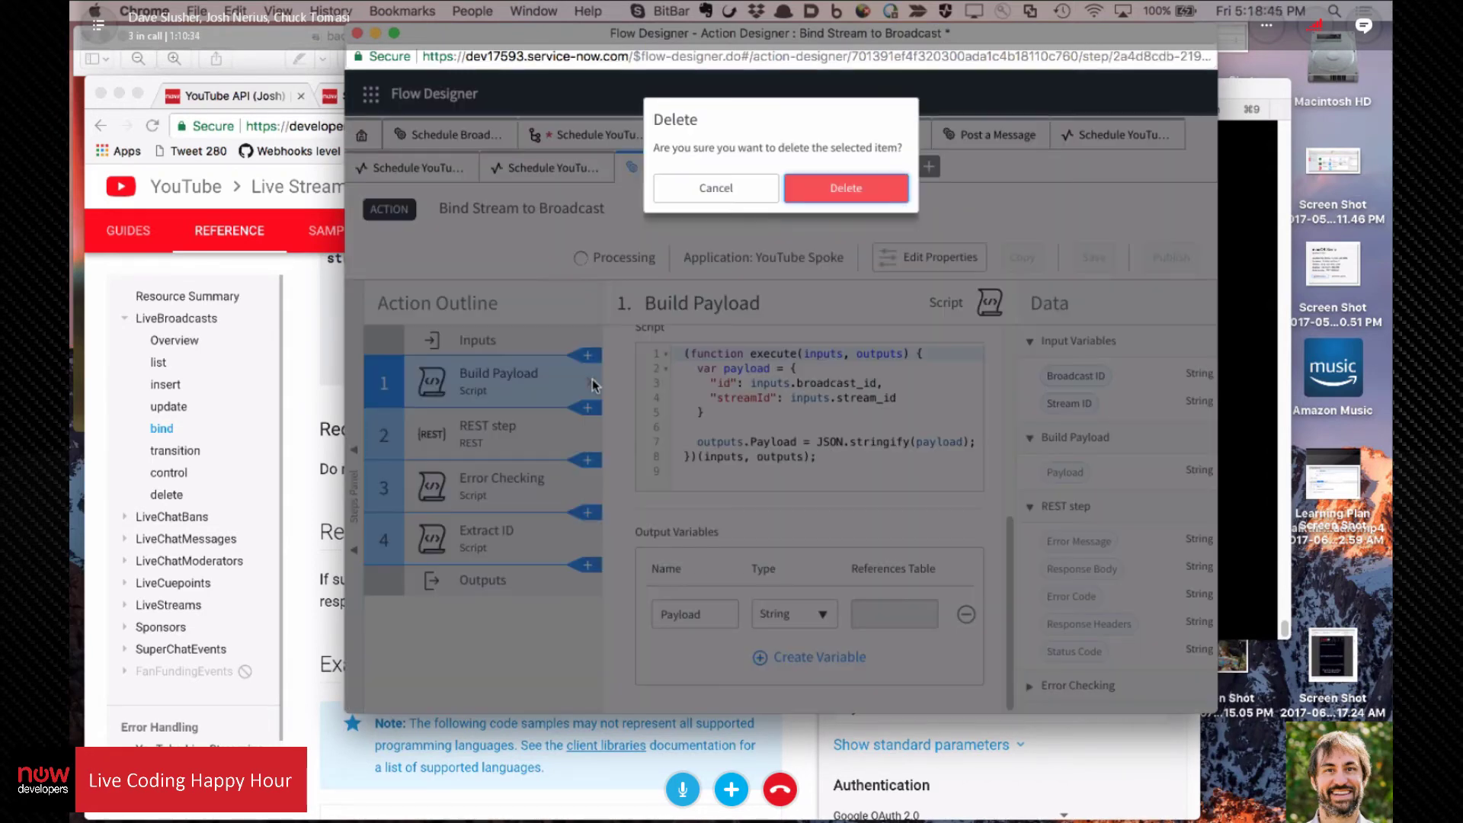
left_click(869, 187)
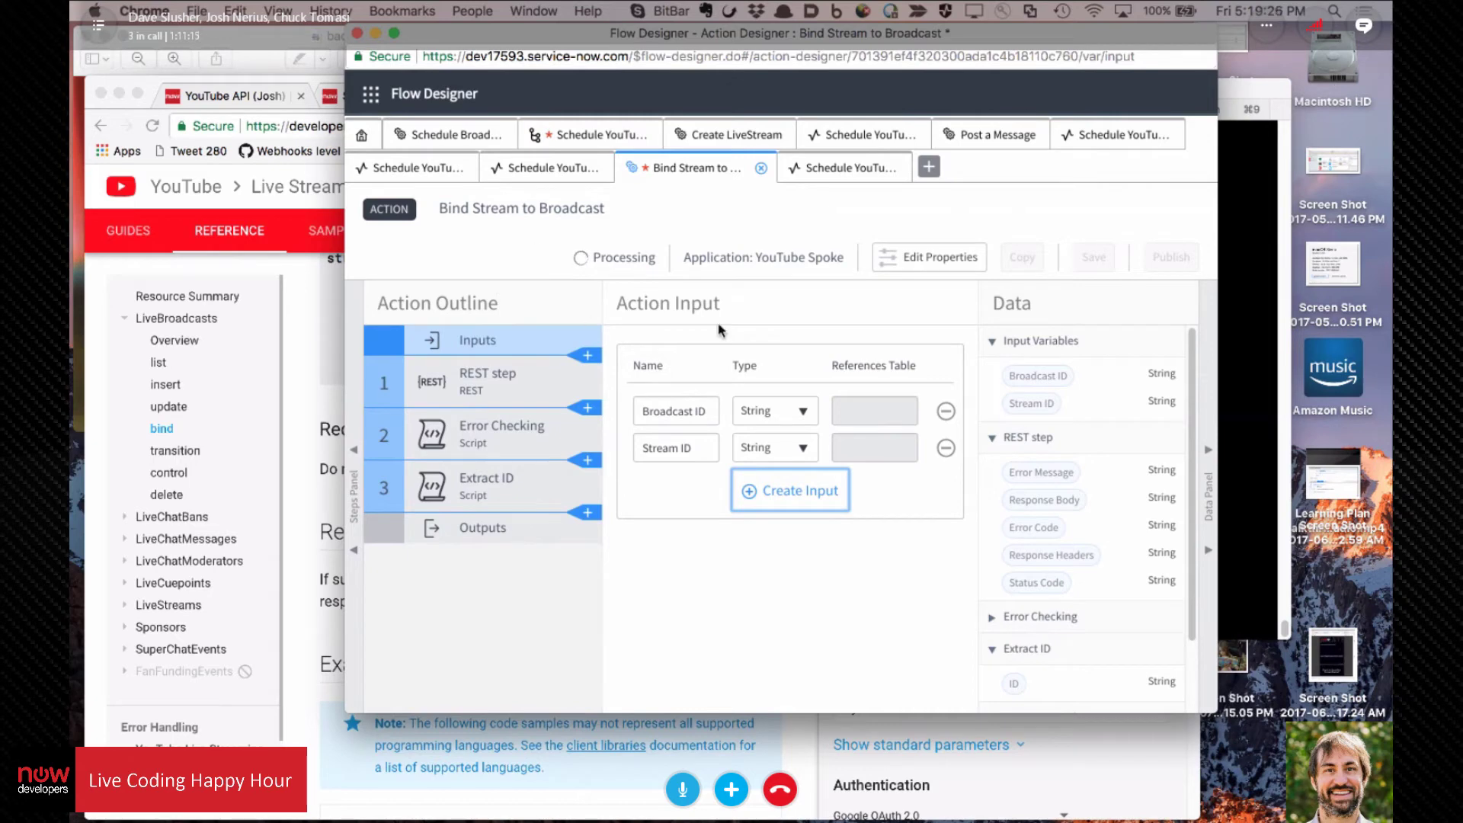
Step: Reload the page, discarding the unsaved changes, and delete the Build Payload step from the Bind Stream to Broadcast action
key("super+r")
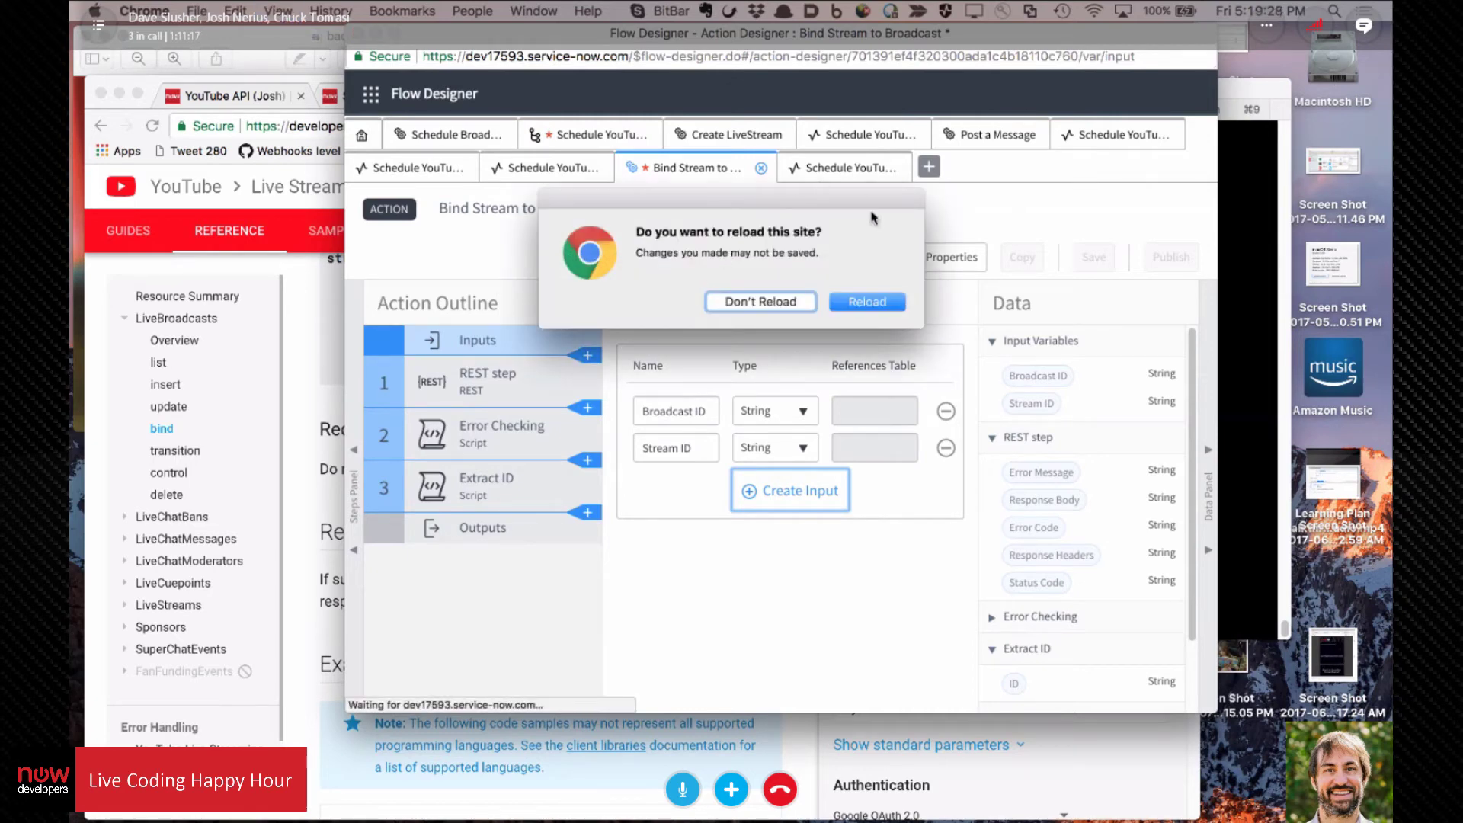
left_click(871, 300)
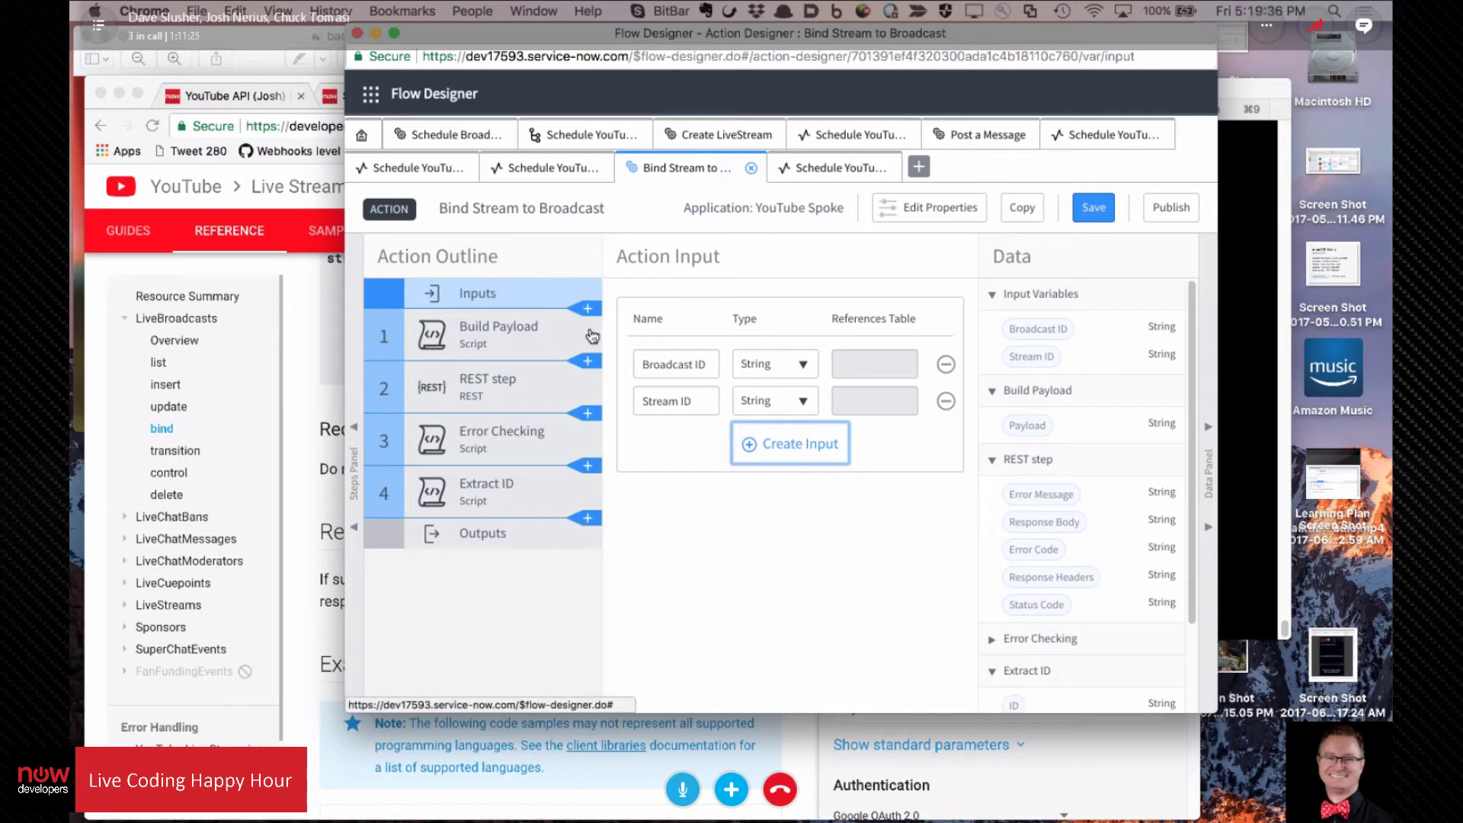
left_click(552, 344)
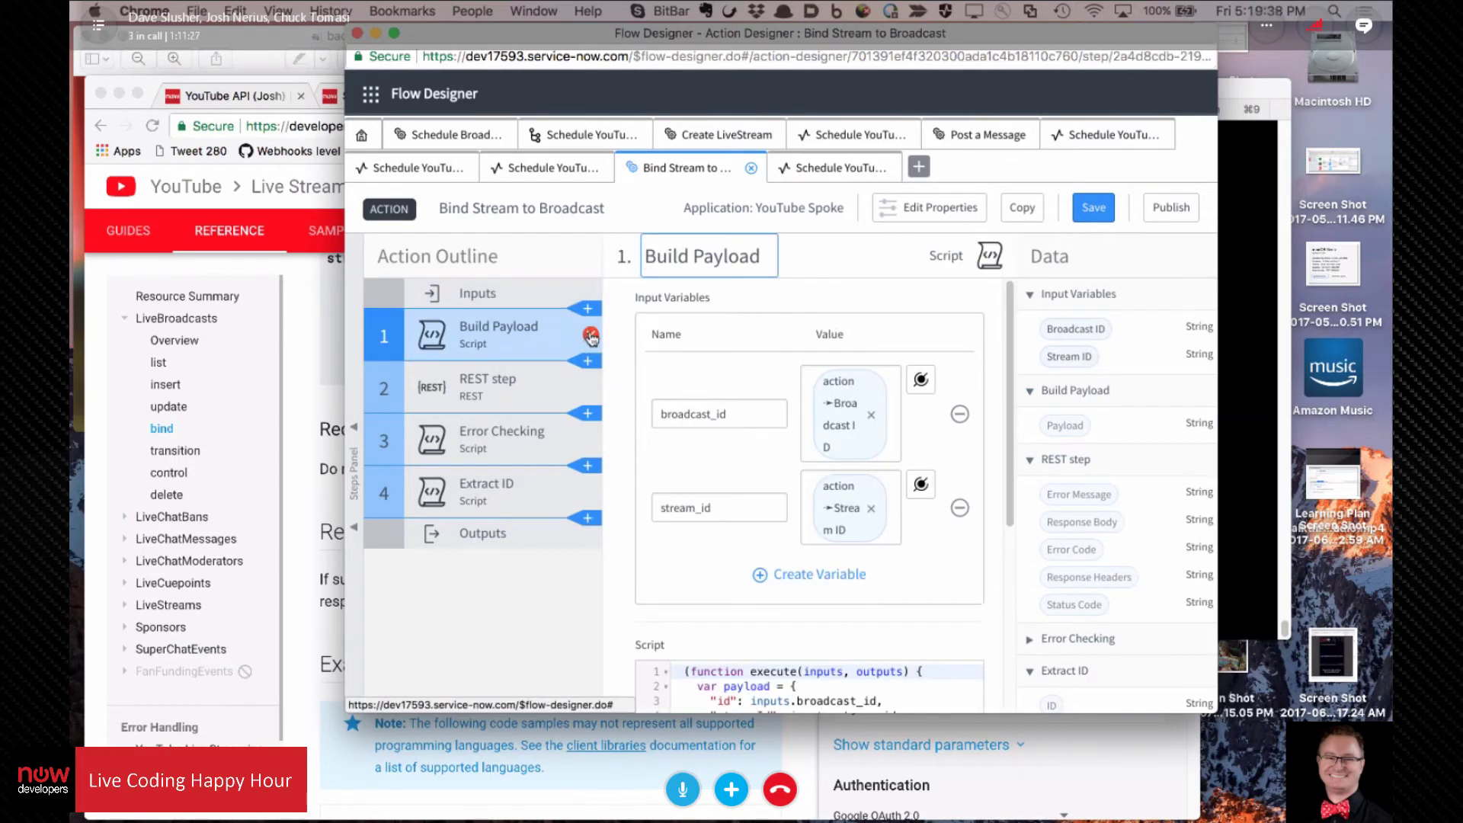
left_click(592, 335)
left_click(870, 246)
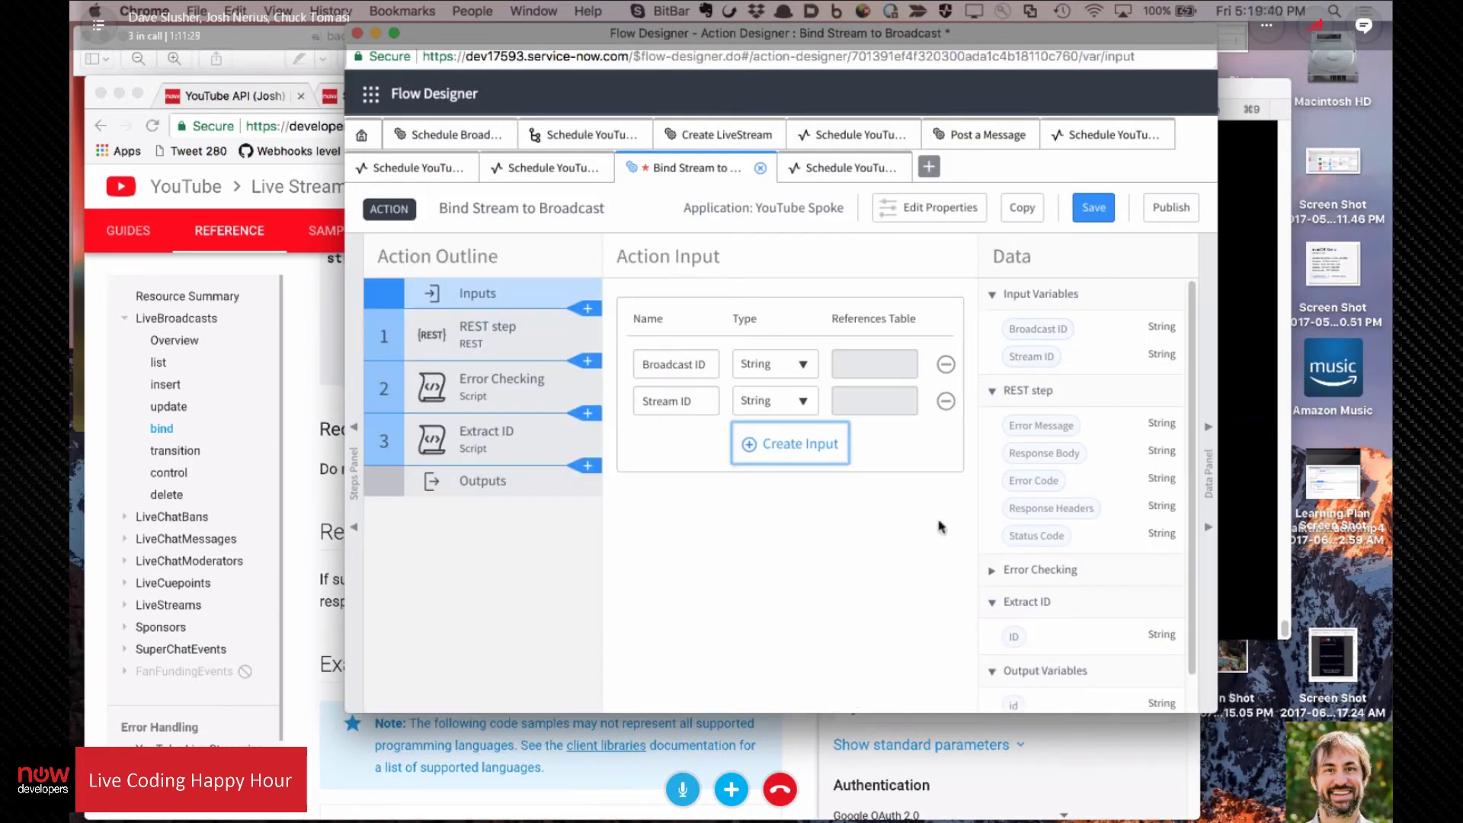
Step: Open the REST step and add two query parameters named id and streamId below part
left_click(509, 330)
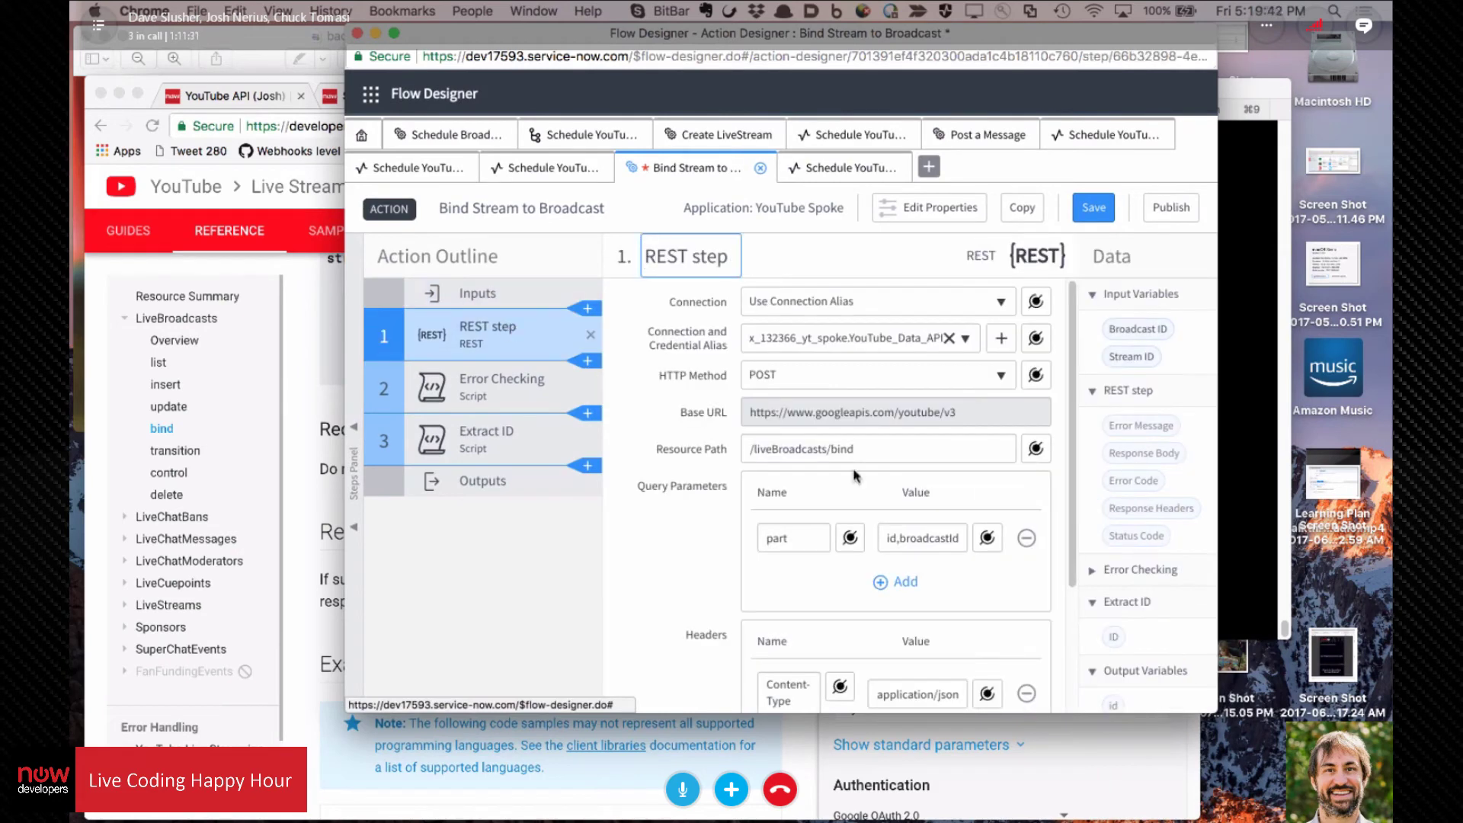
scroll(861, 478, "down", 3)
scroll(846, 575, "up", 3)
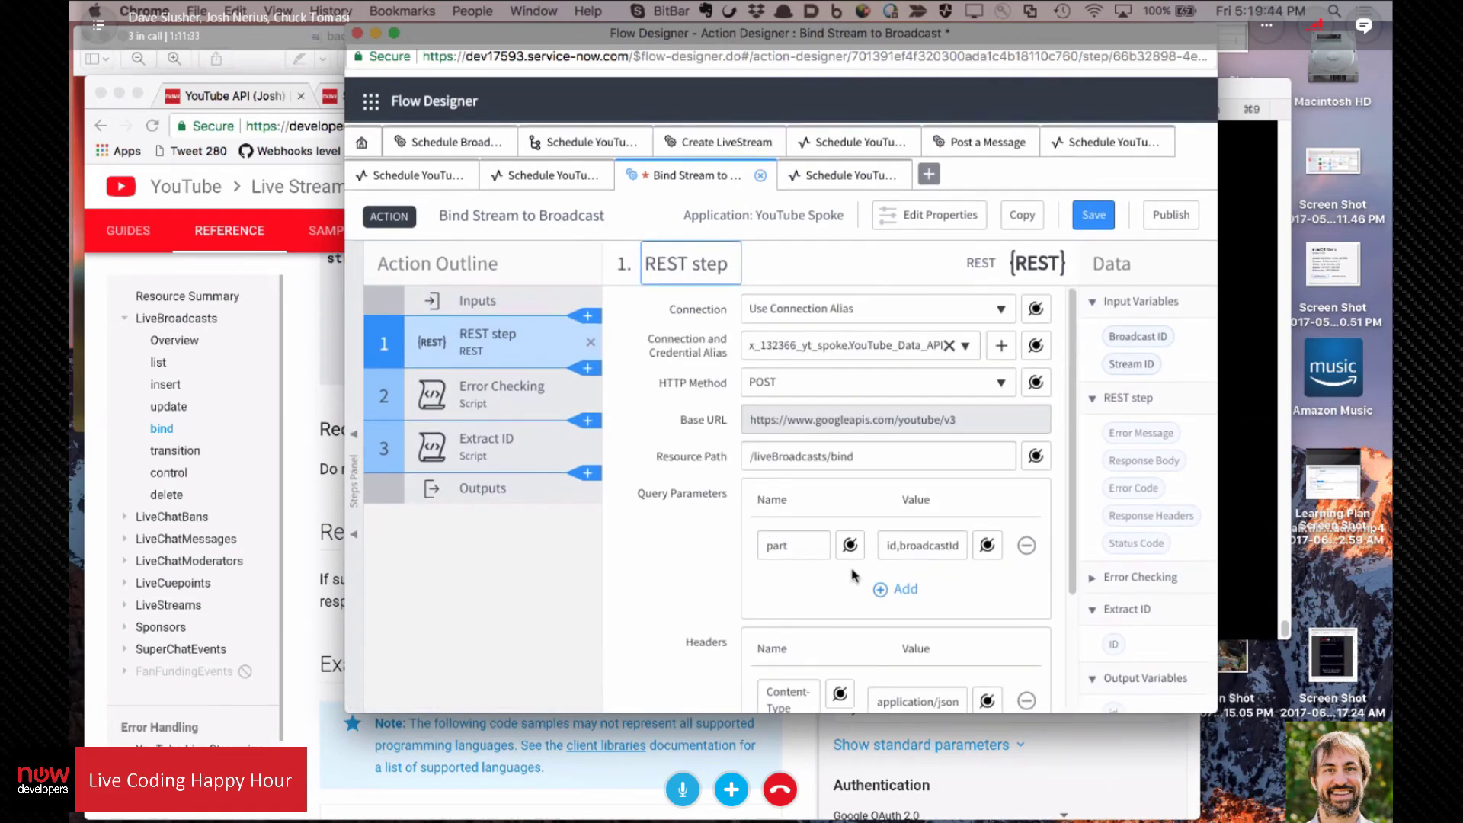
scroll(826, 538, "down", 2)
scroll(826, 539, "up", 2)
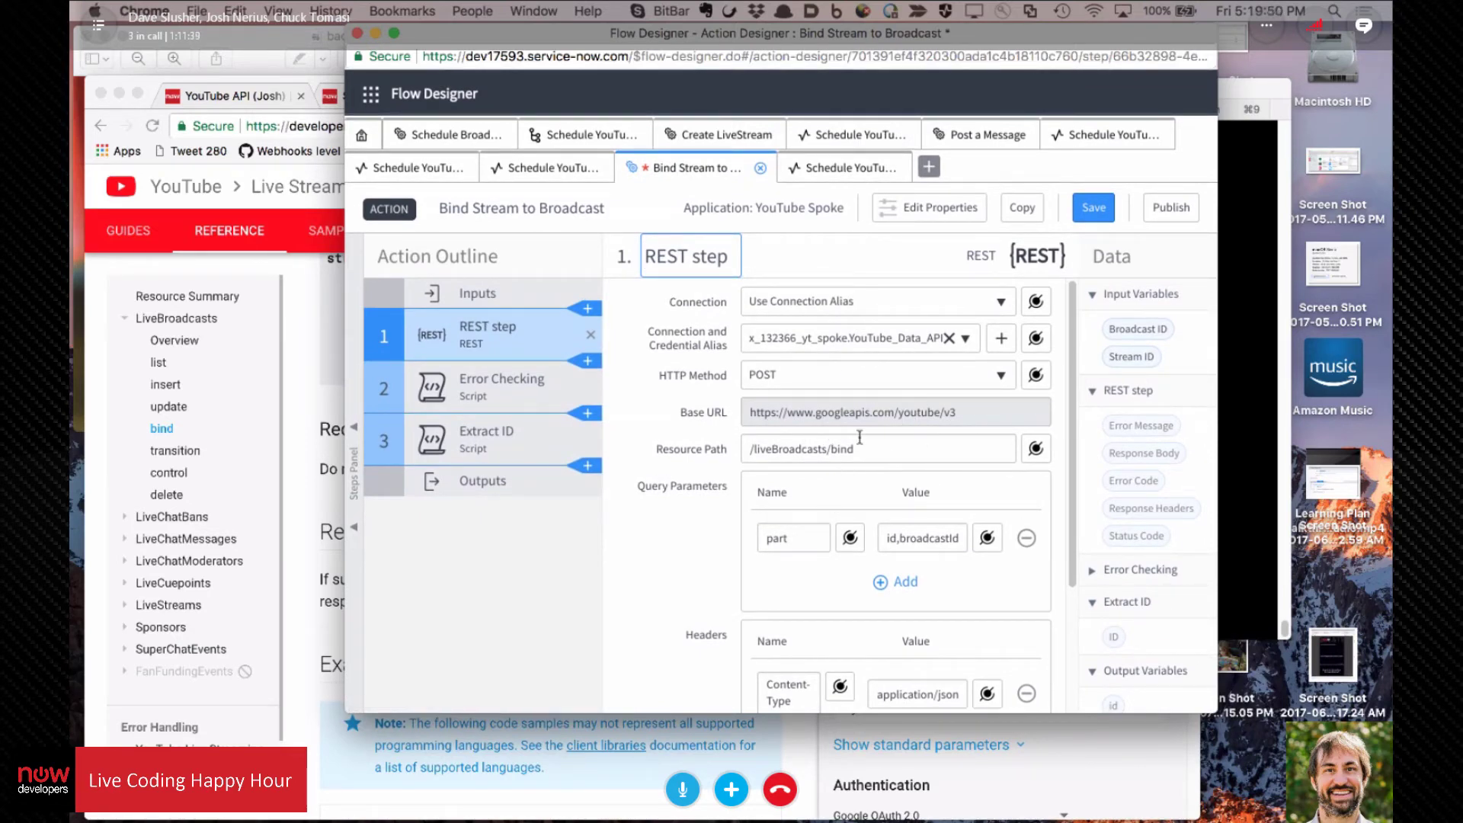
scroll(849, 457, "down", 2)
left_click(905, 515)
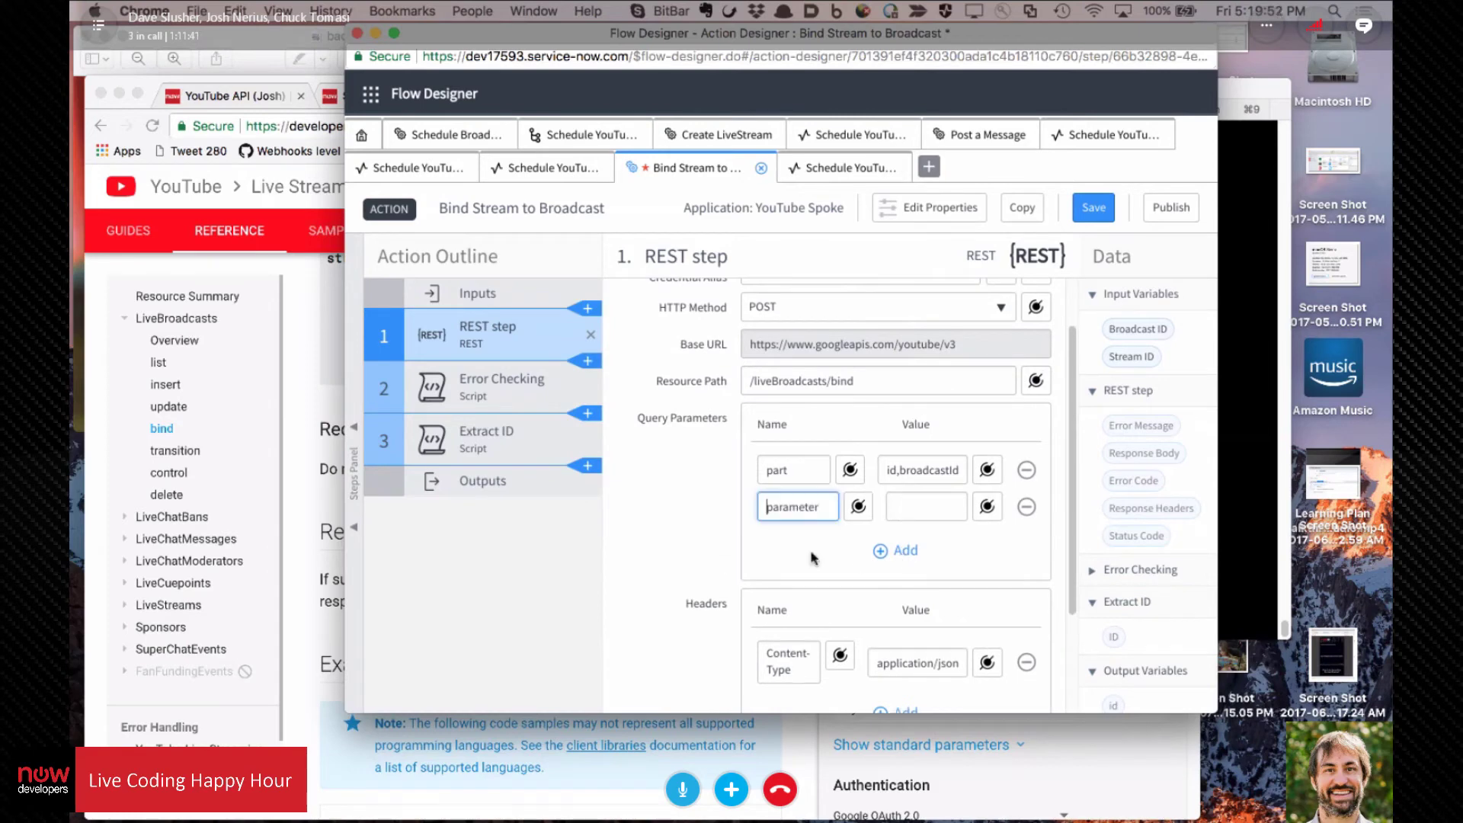
type("id")
left_click(887, 550)
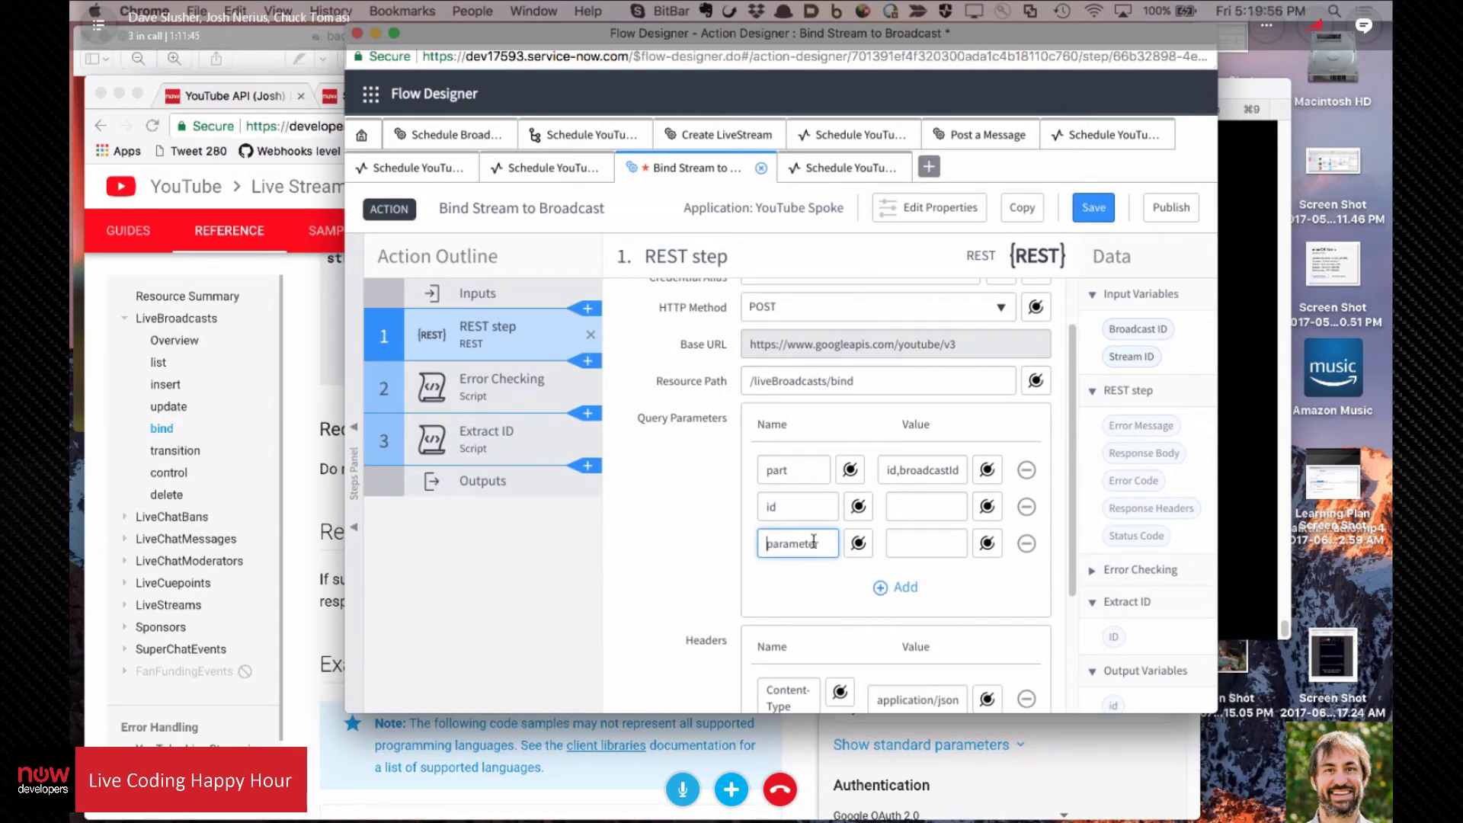
type("streamId")
Step: Set the id query parameter's value to the Broadcast ID input variable
left_click(990, 506)
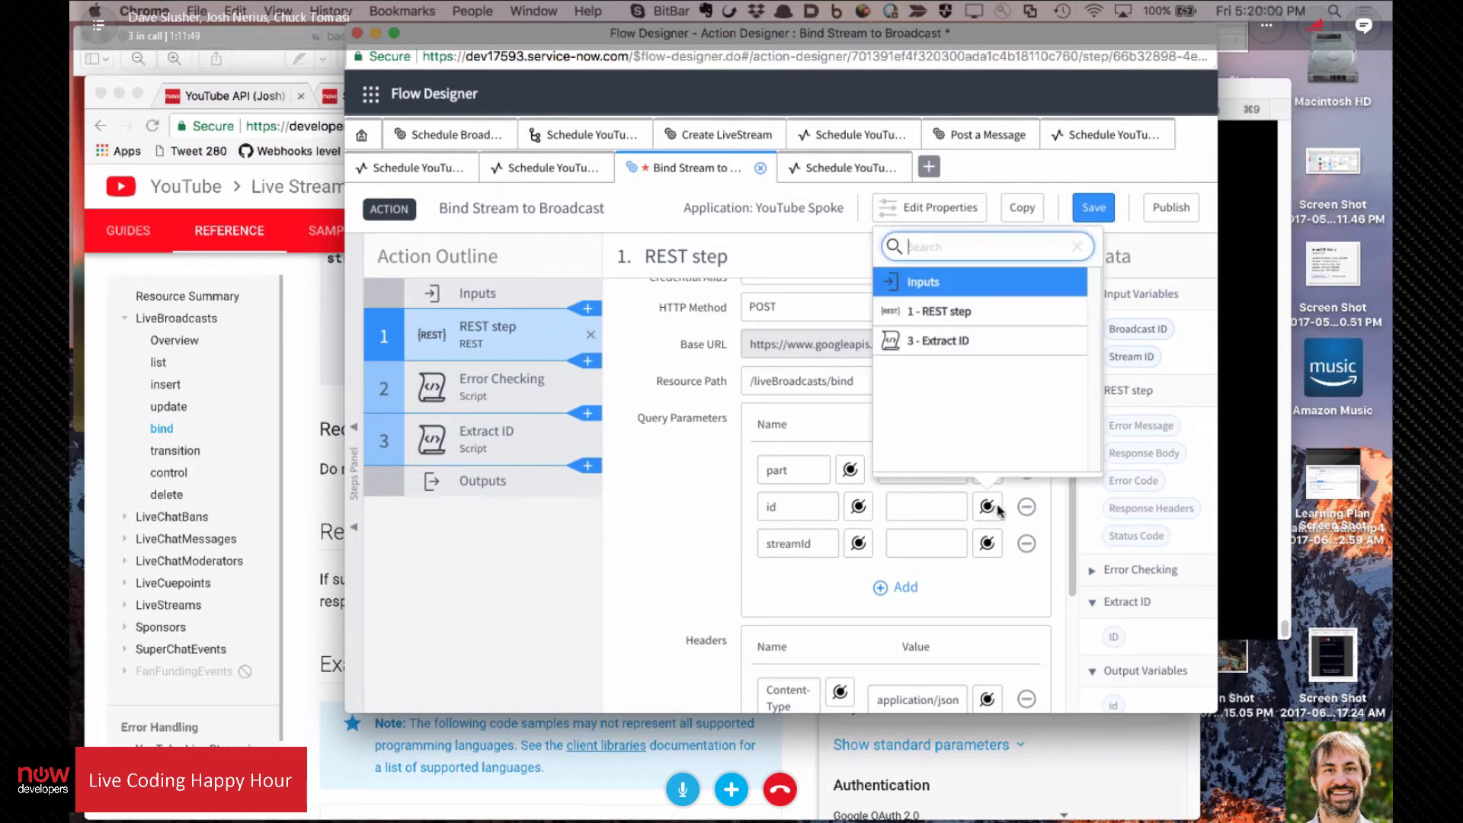
left_click(1036, 282)
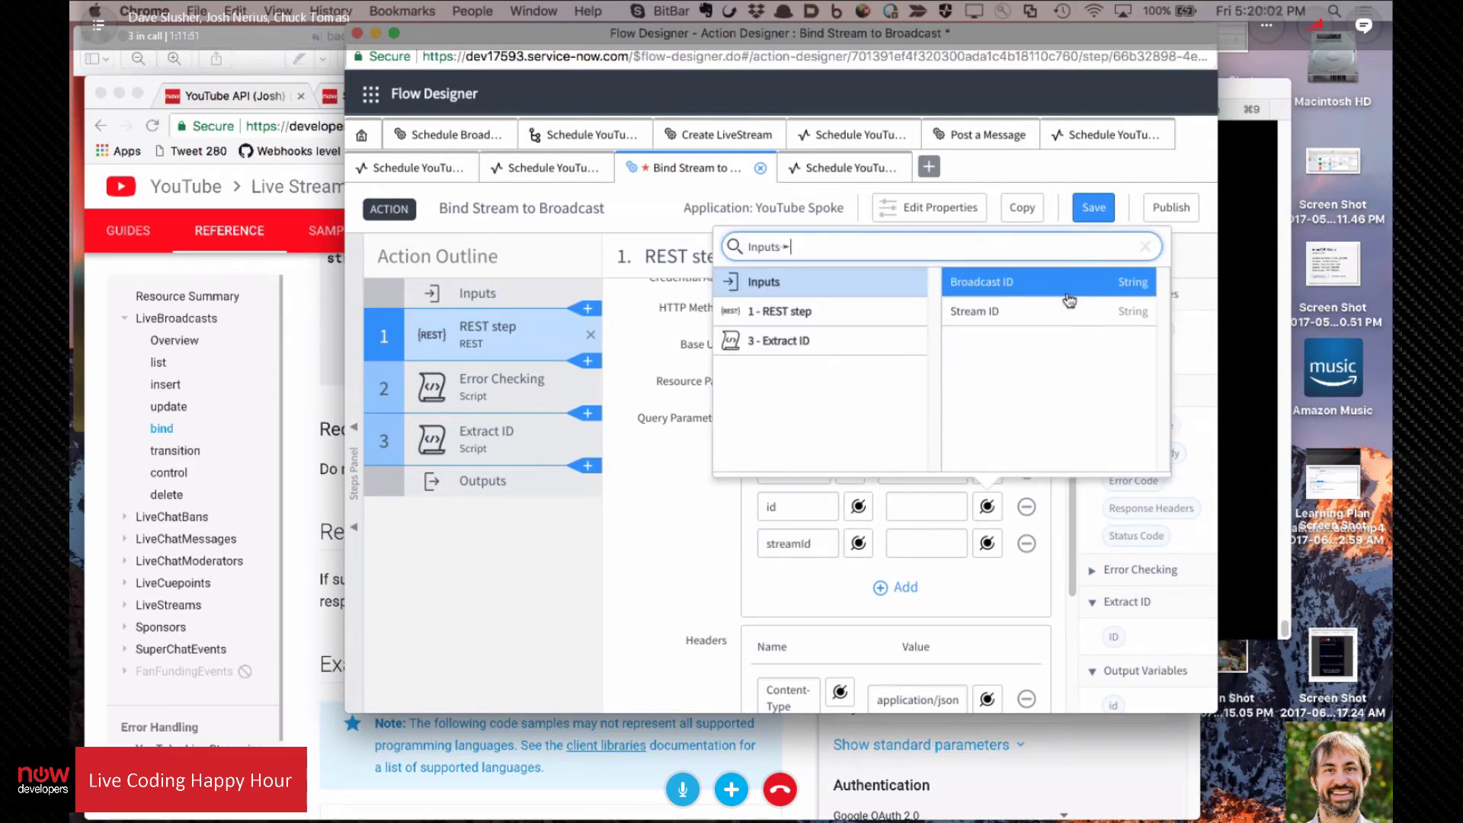
left_click(1051, 284)
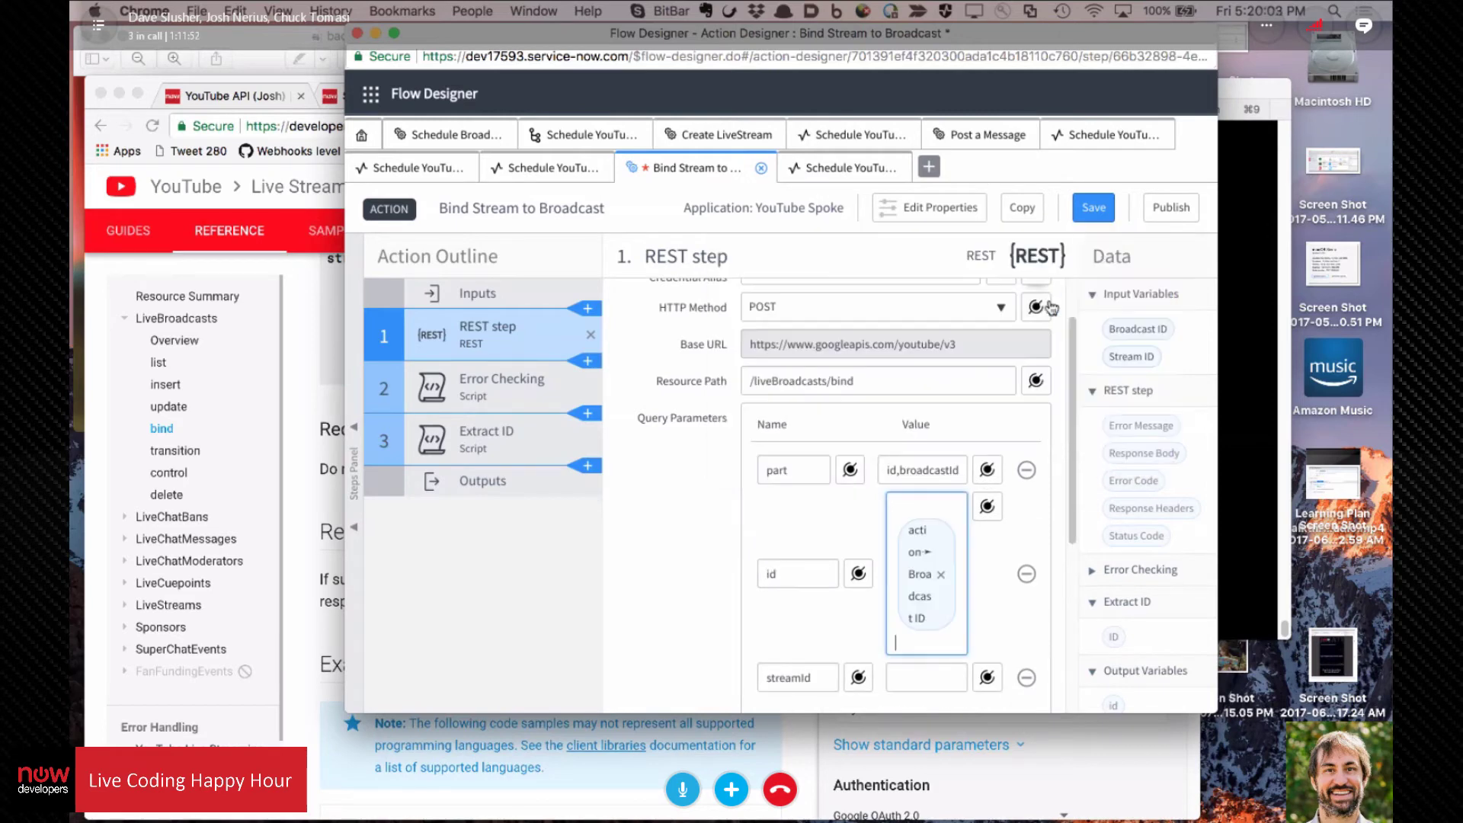
Step: Set the streamId query parameter's value to the Stream ID input variable and save the action
left_click(987, 677)
left_click(969, 462)
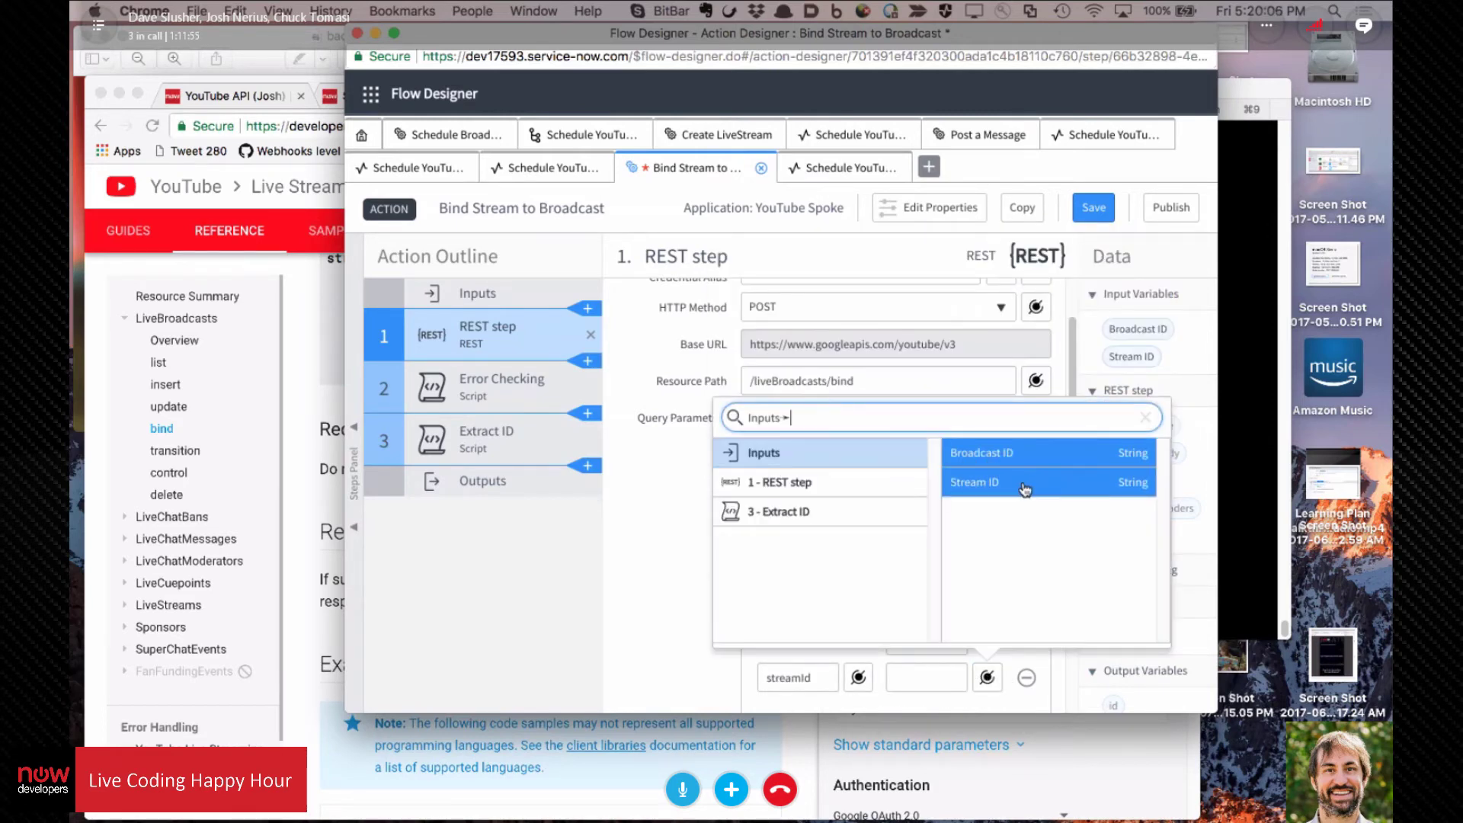
left_click(990, 478)
scroll(660, 507, "down", 10)
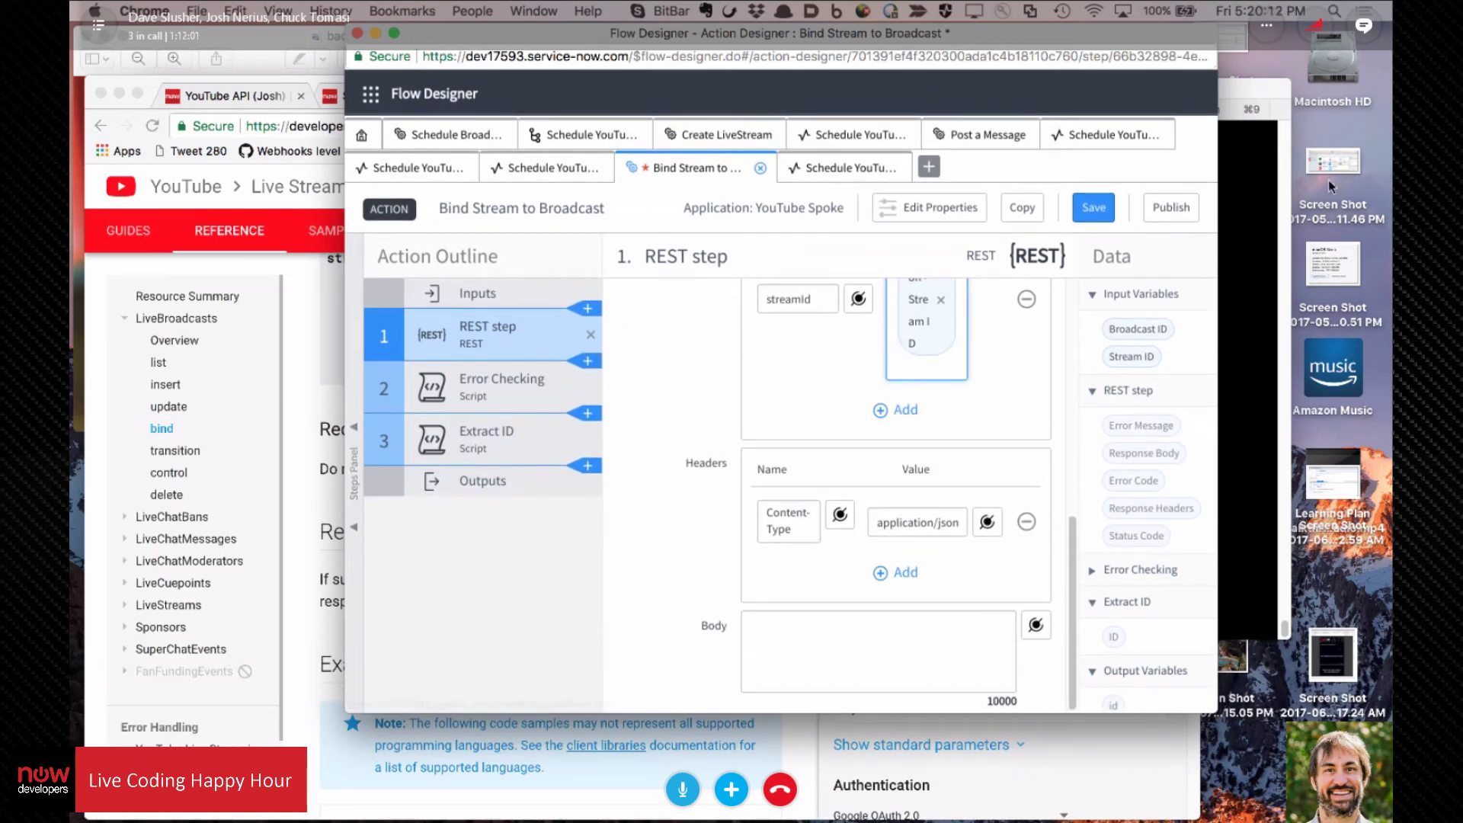
left_click(1094, 208)
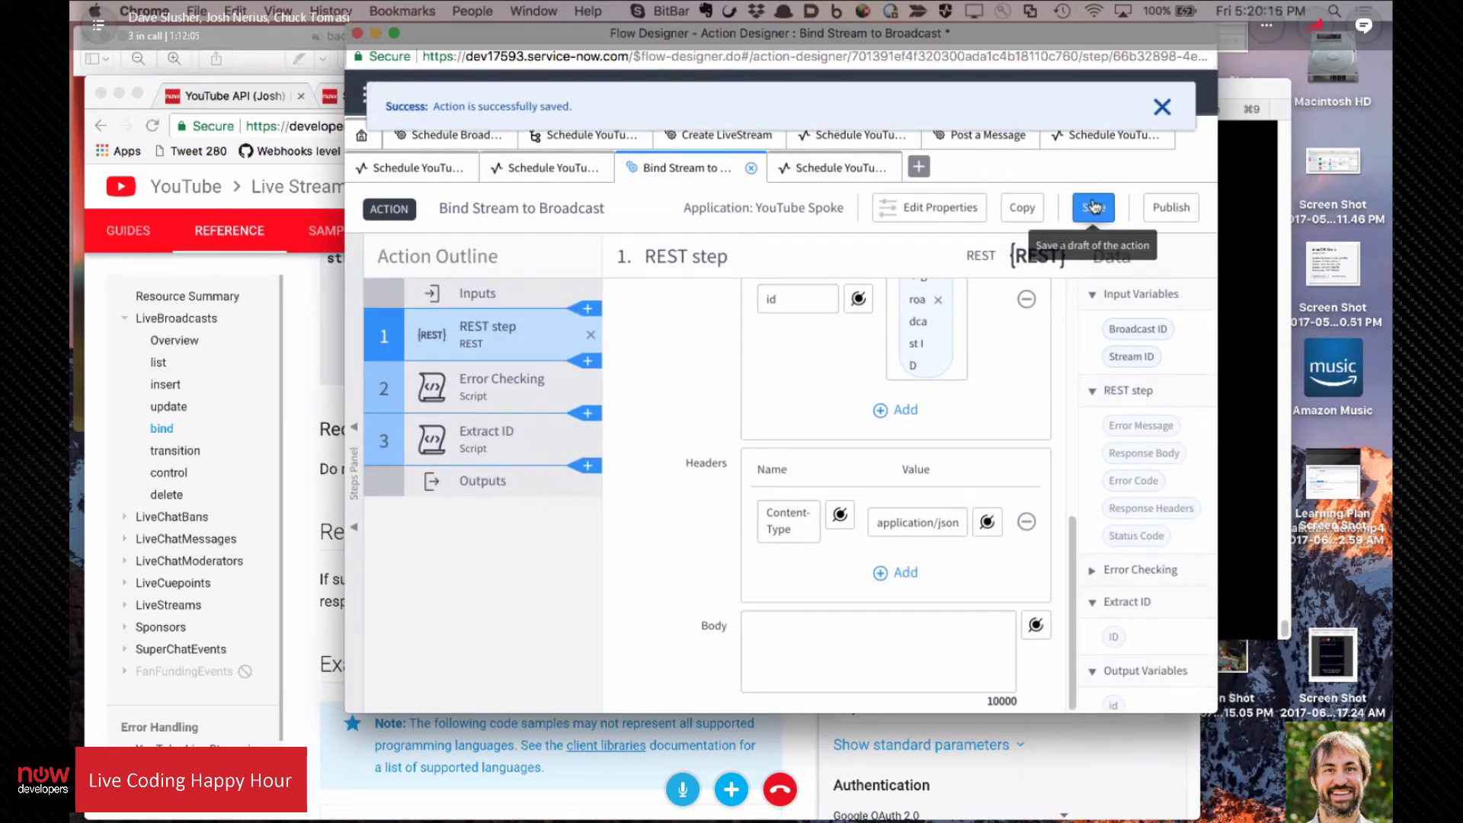
Step: Test the Schedule YouTube Broadcast flow with the LCHH for November 17 record and view its execution details
left_click(560, 137)
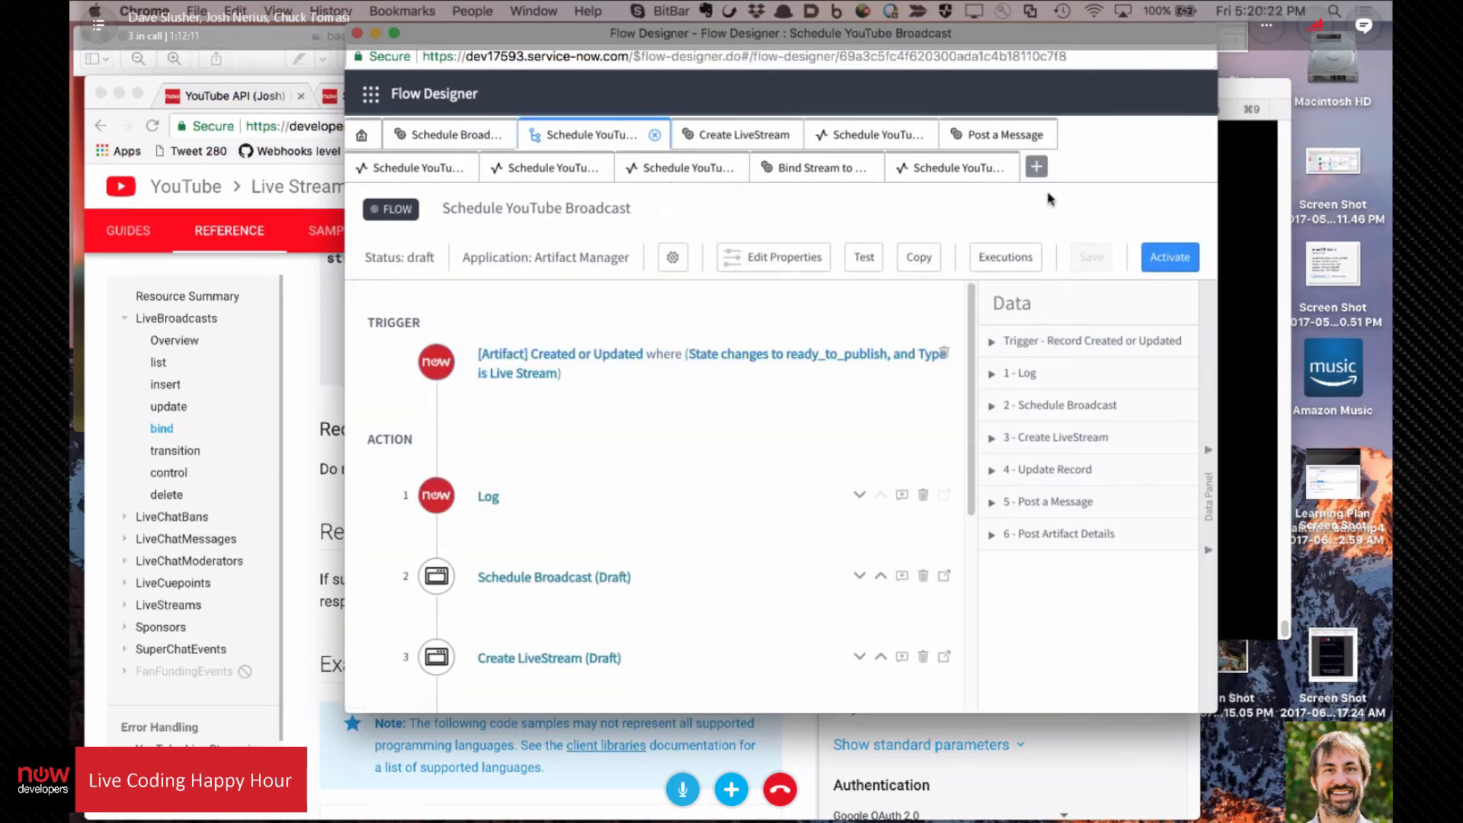
left_click(862, 259)
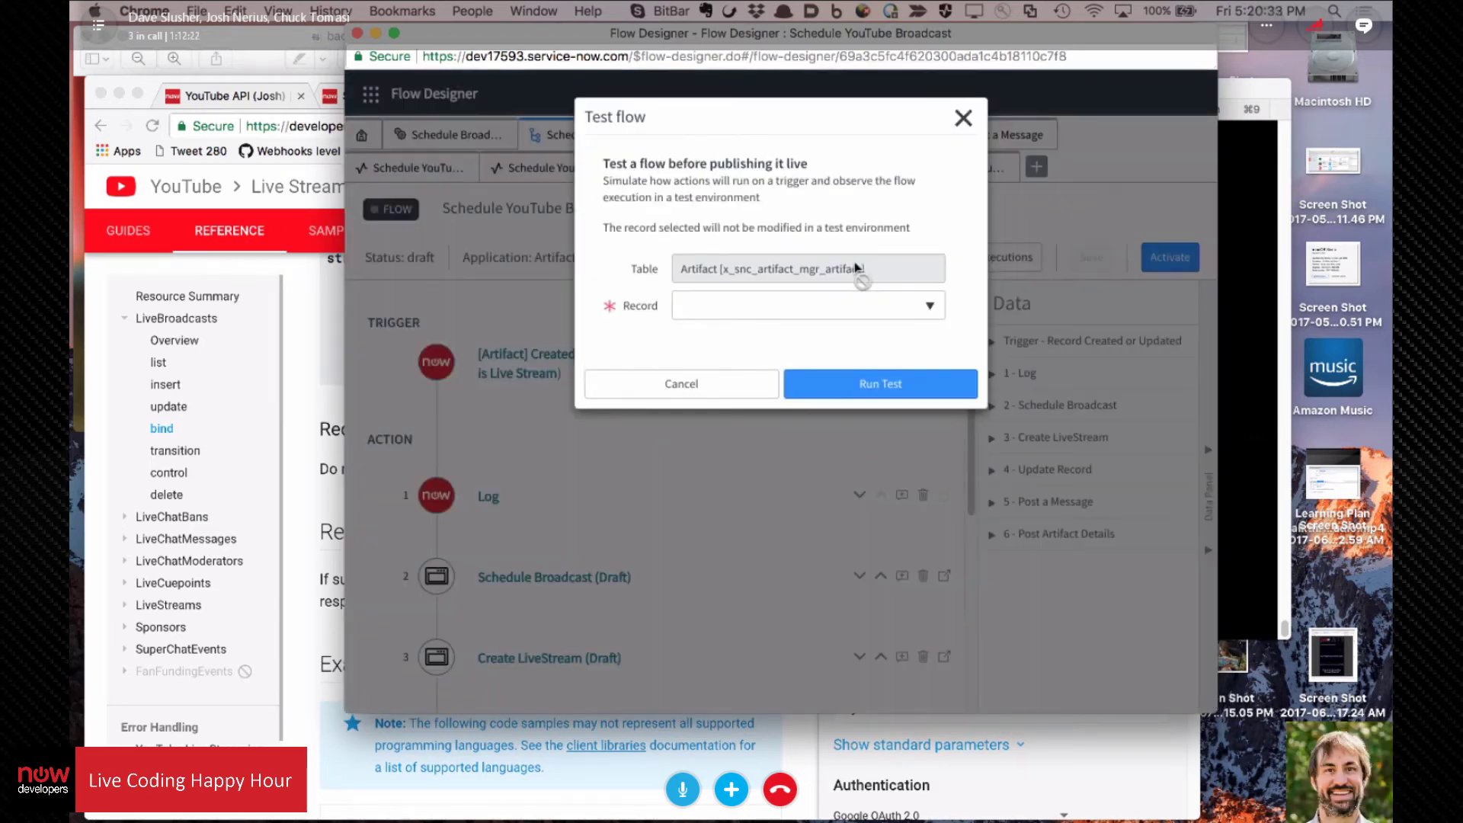
left_click(865, 313)
left_click(834, 392)
left_click(864, 396)
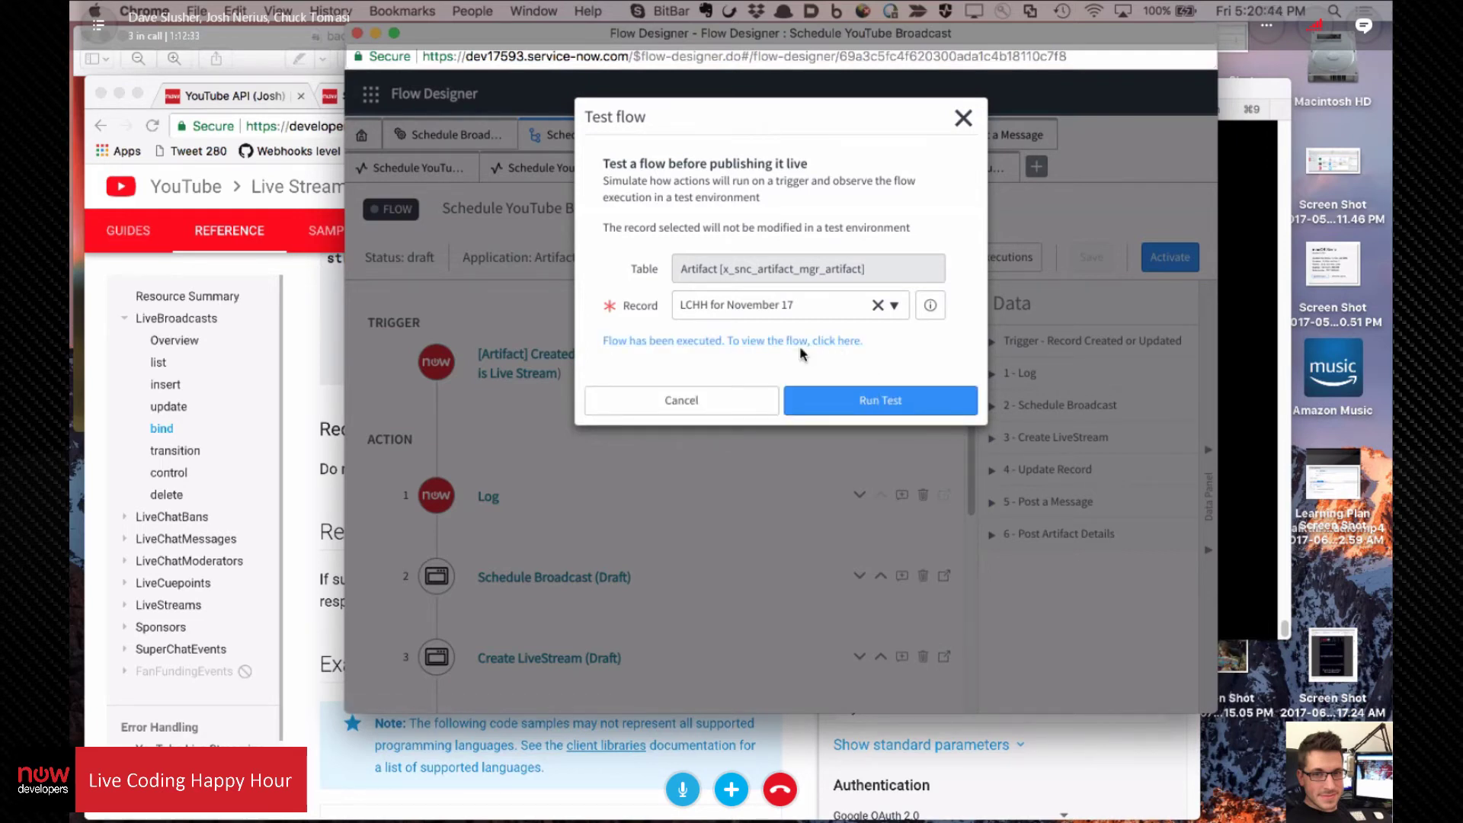
left_click(834, 341)
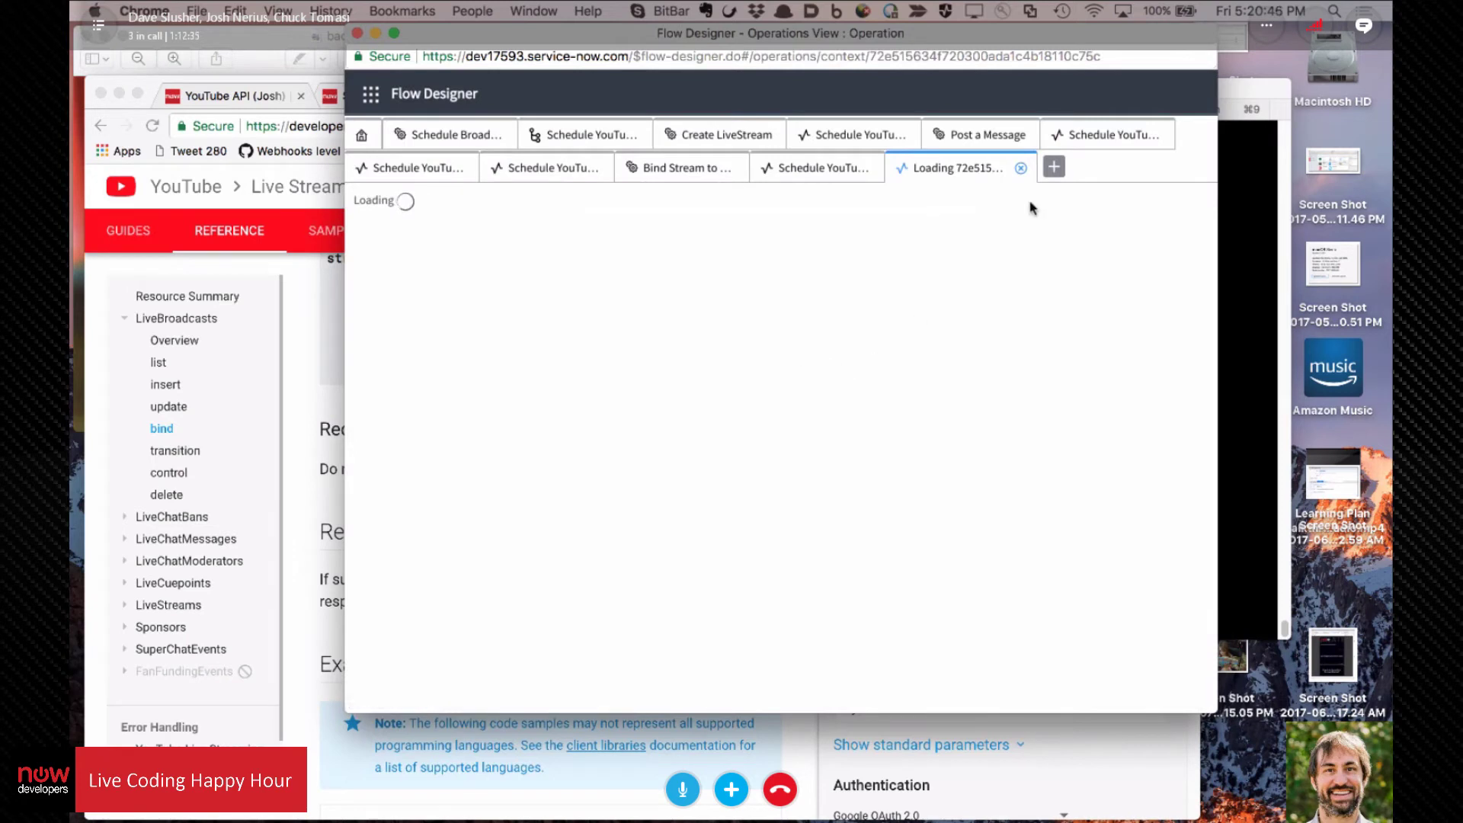
scroll(889, 353, "down", 5)
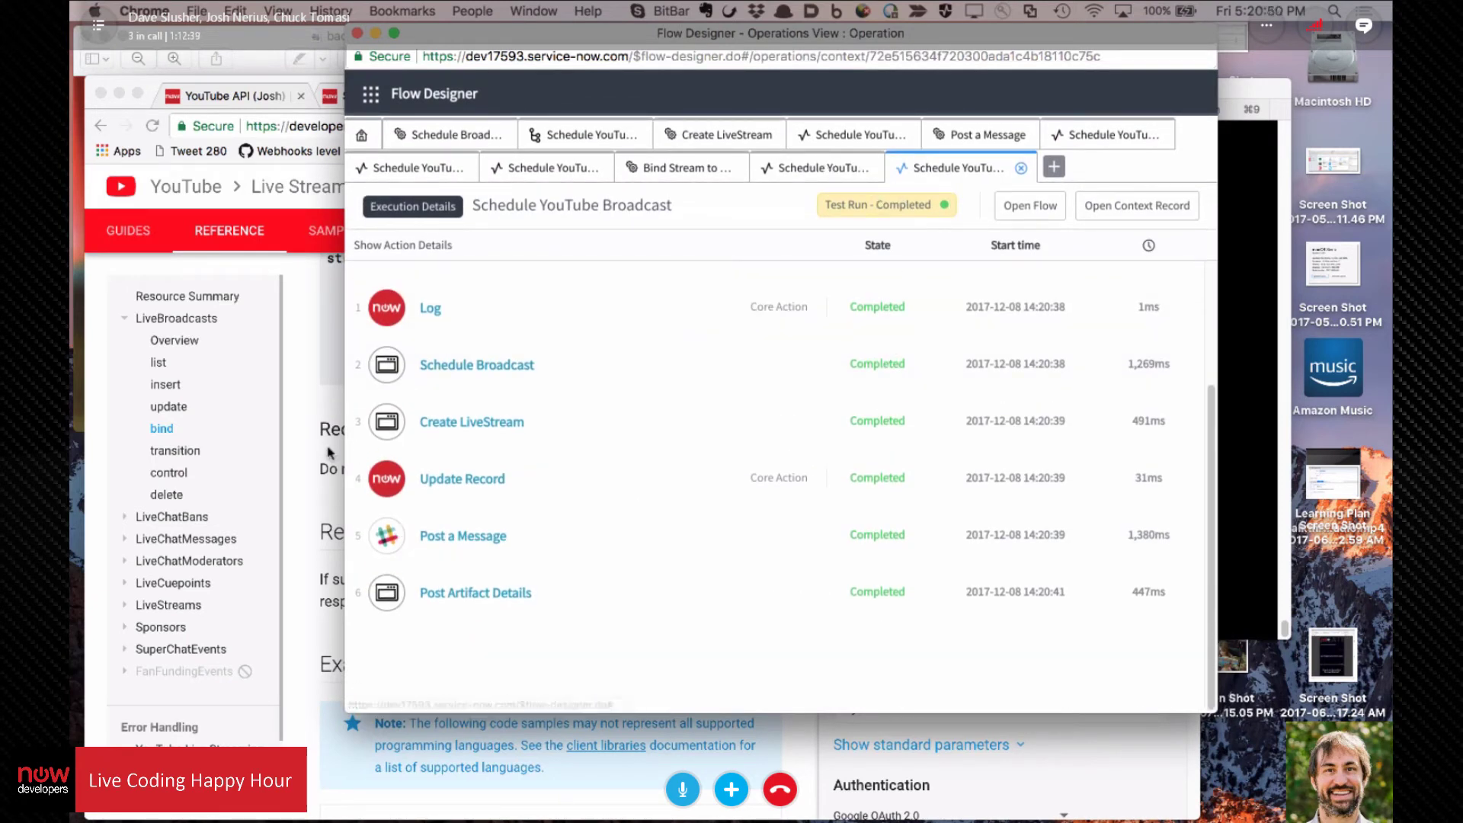
Step: Switch to the YouTube live dashboard and open the list of live streaming events
left_click(304, 341)
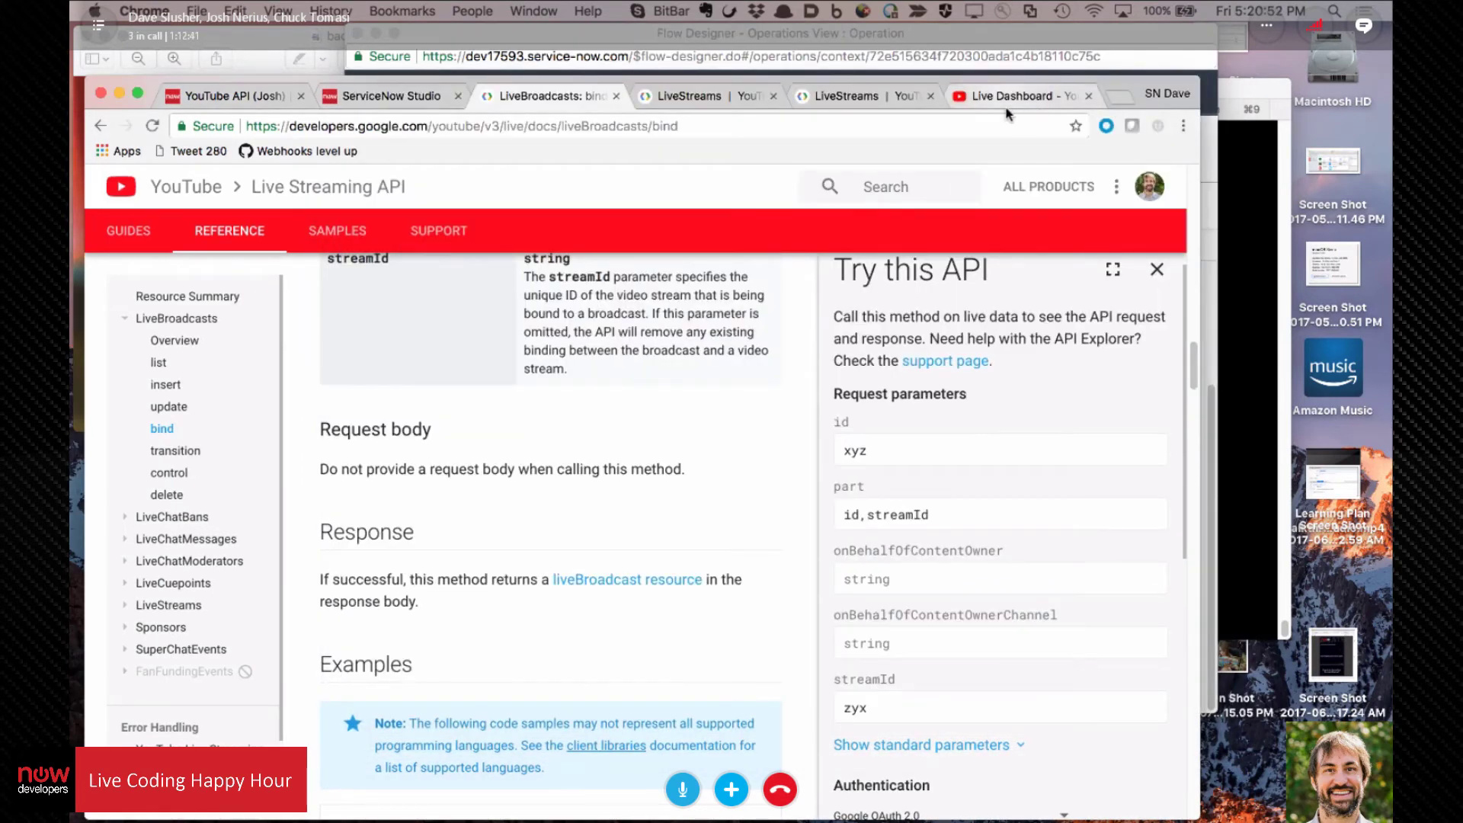
left_click(1015, 99)
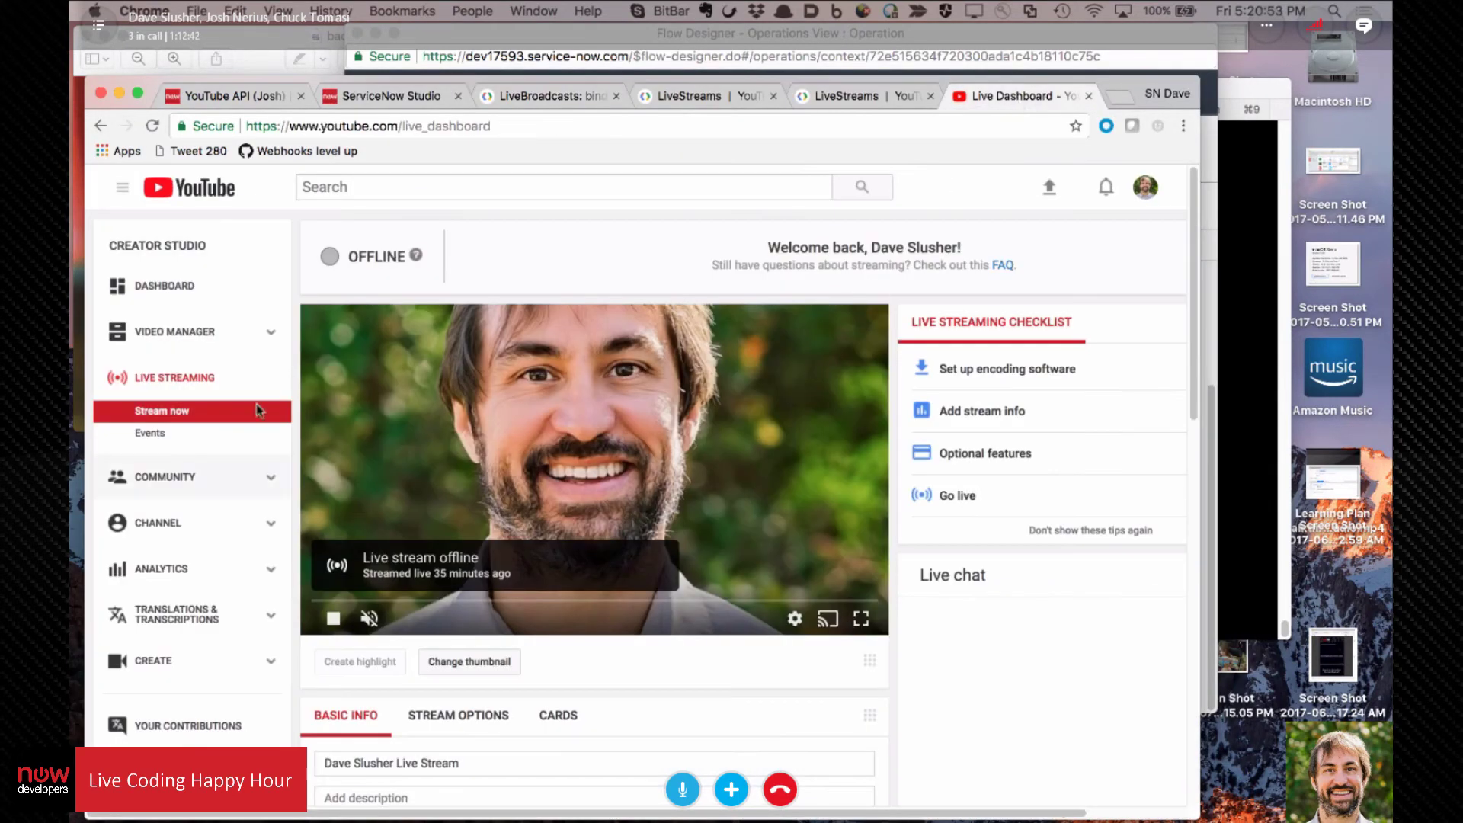
left_click(150, 448)
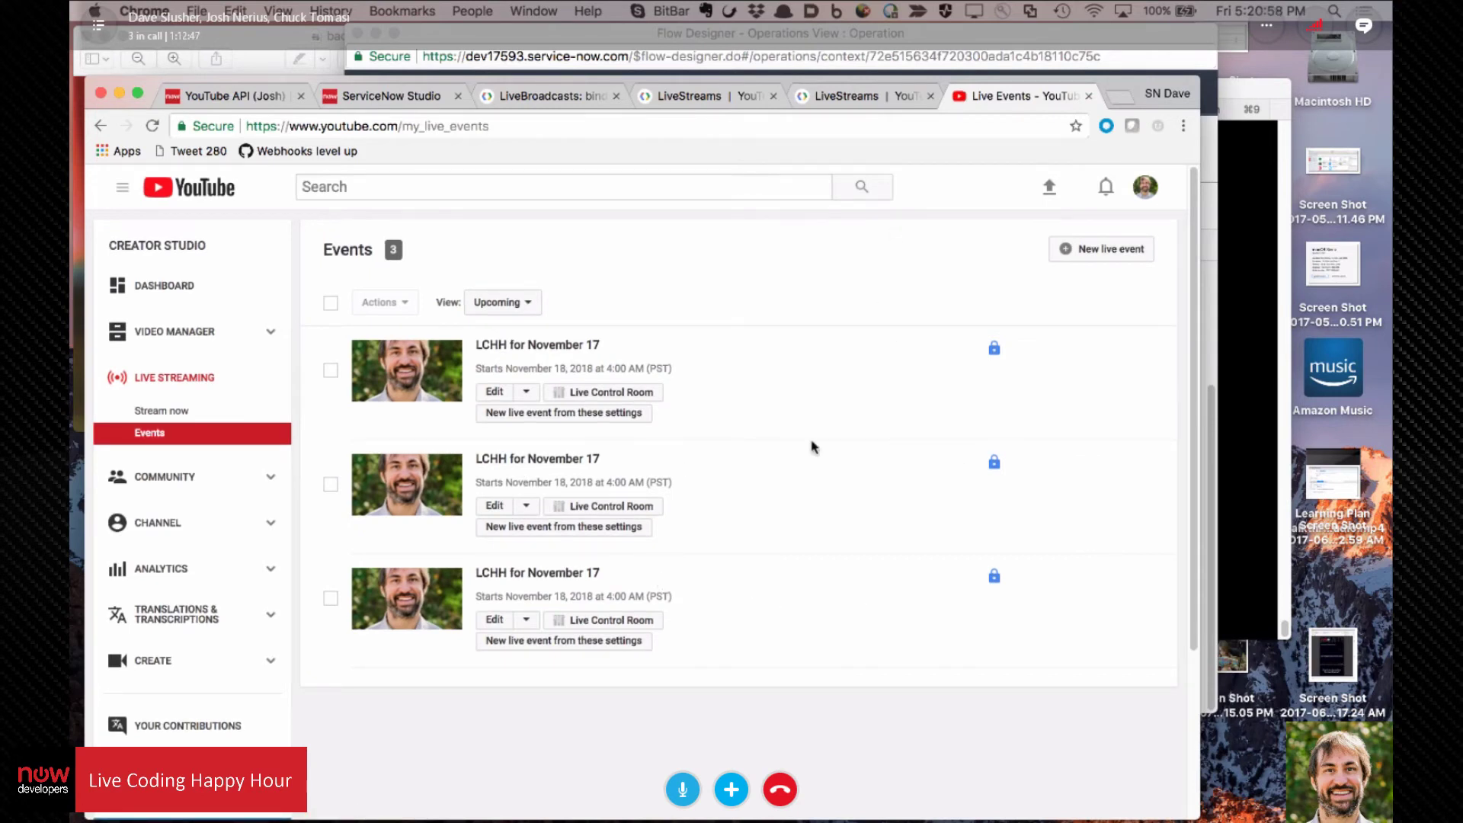
Step: Permanently delete all three upcoming LCHH for November 17 events
left_click(330, 304)
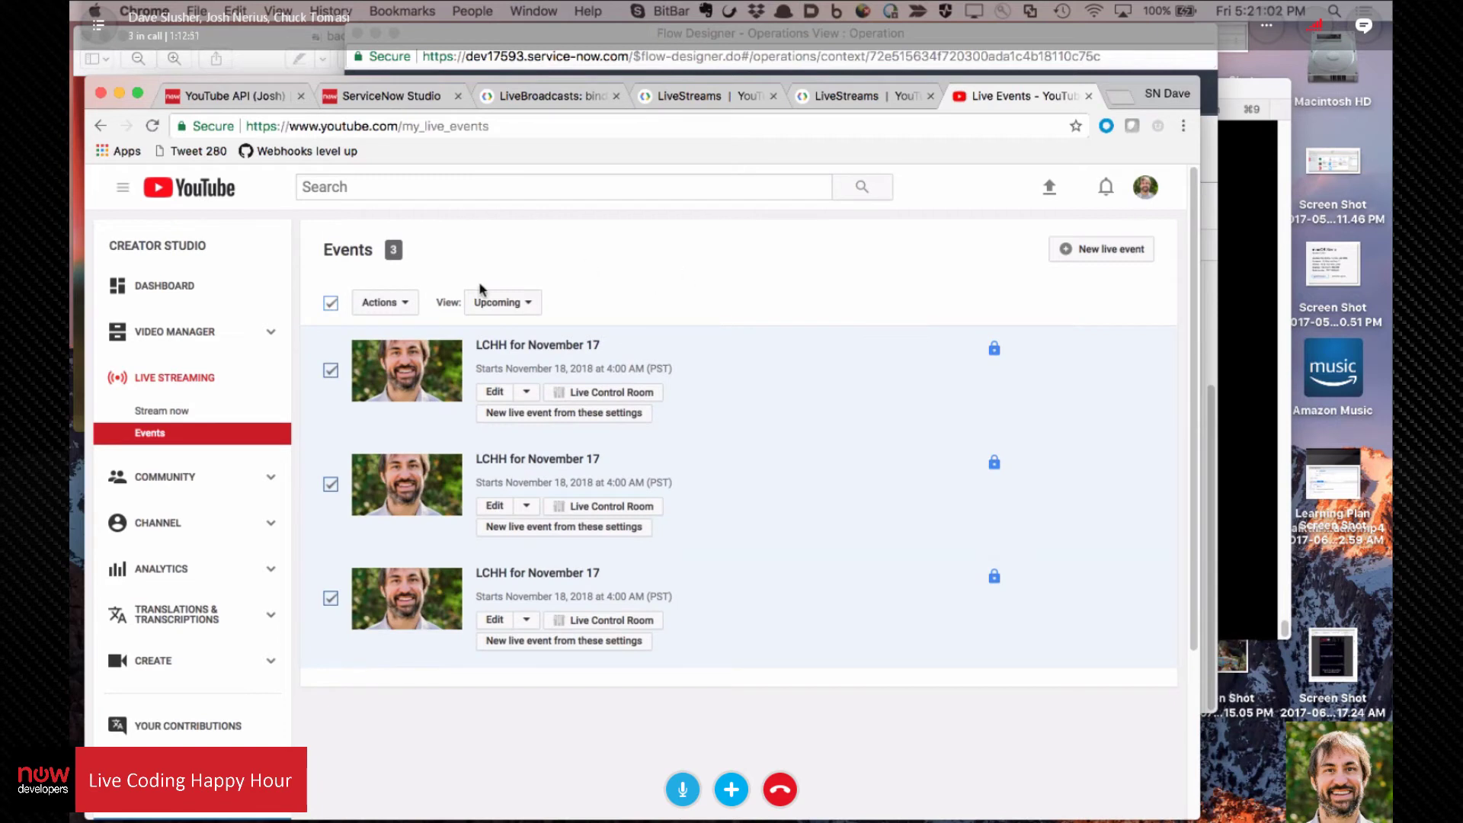
left_click(411, 309)
left_click(392, 506)
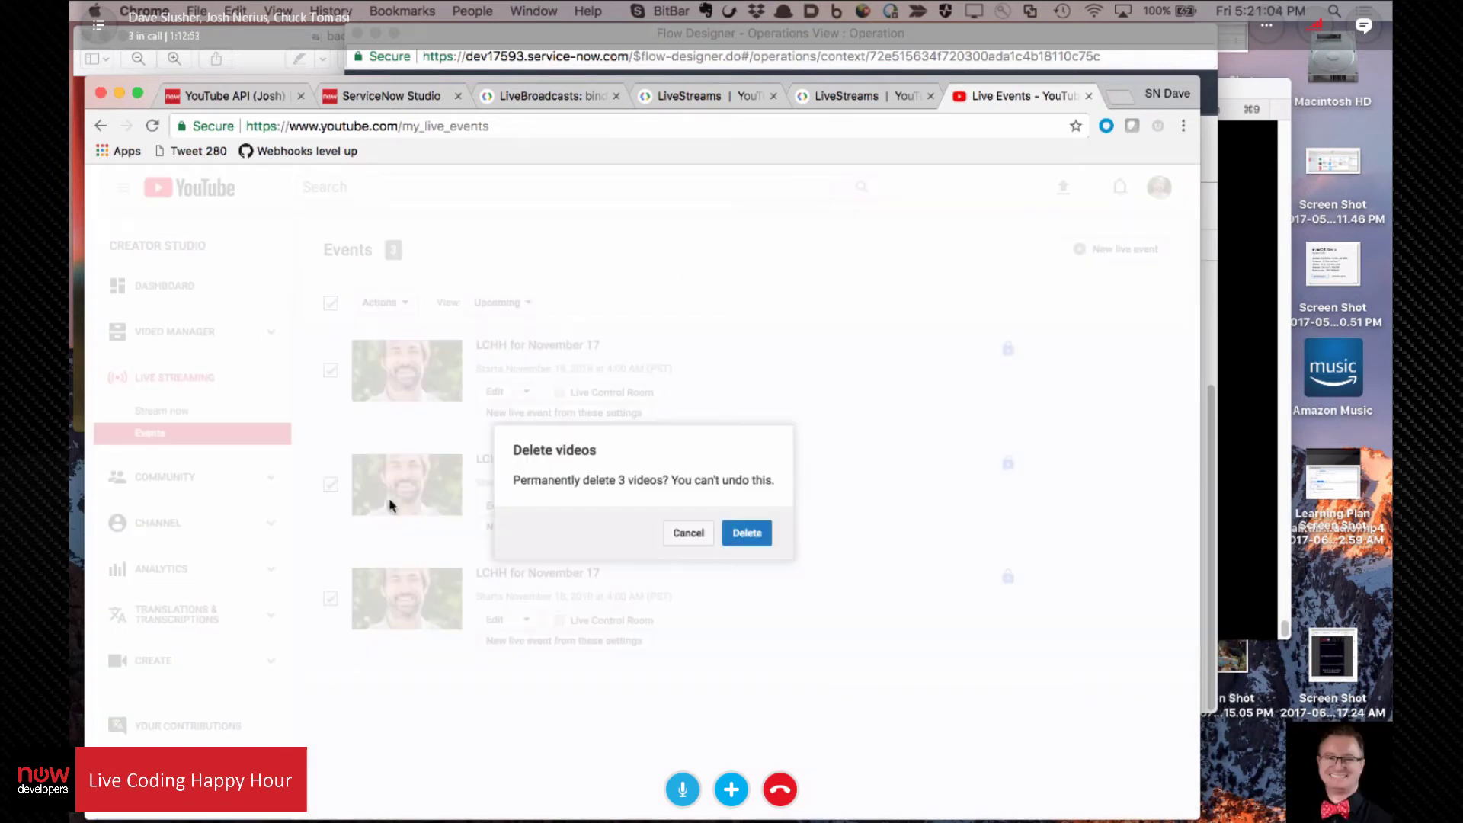
left_click(747, 533)
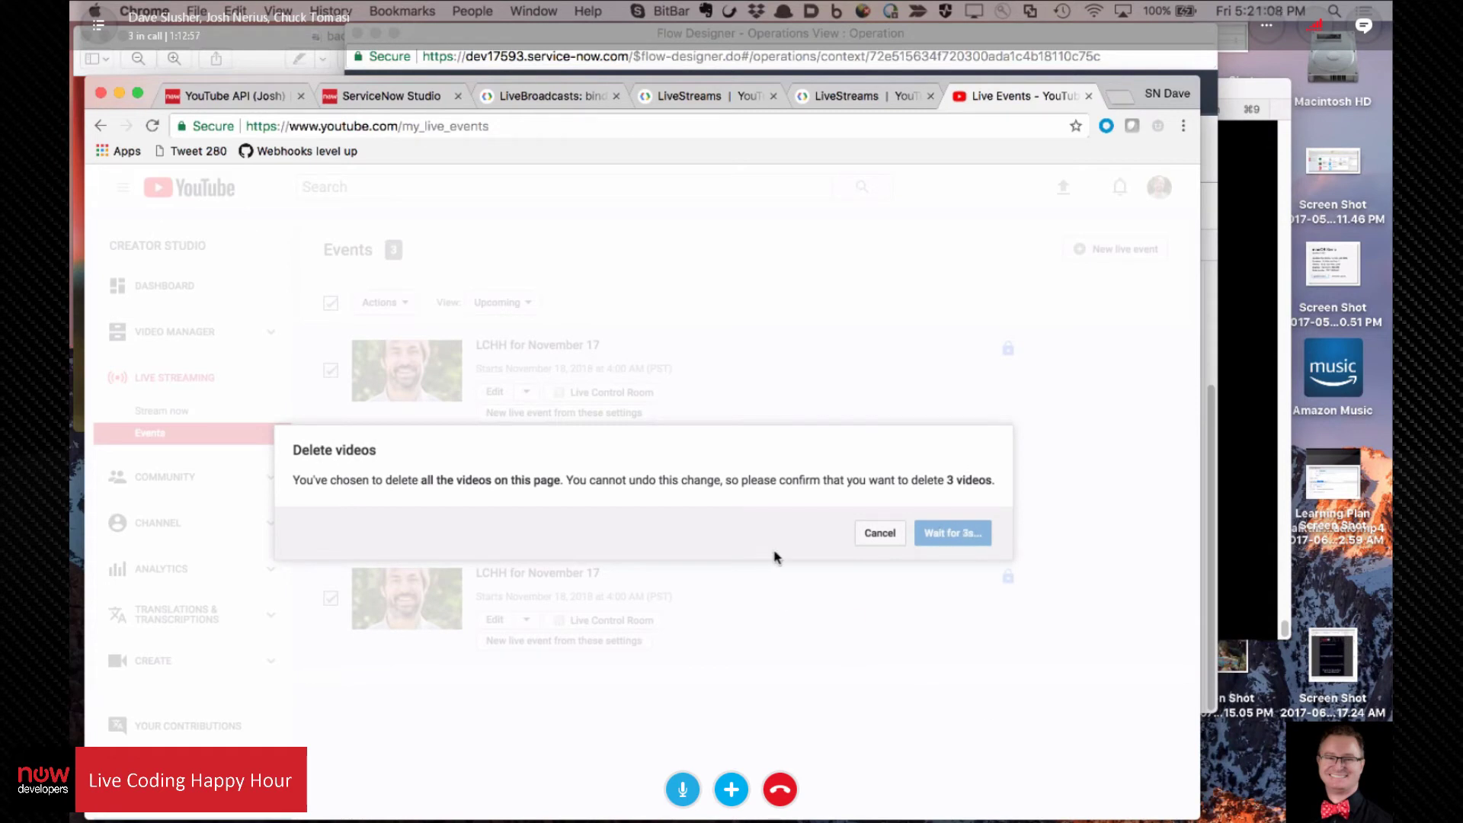
left_click(958, 533)
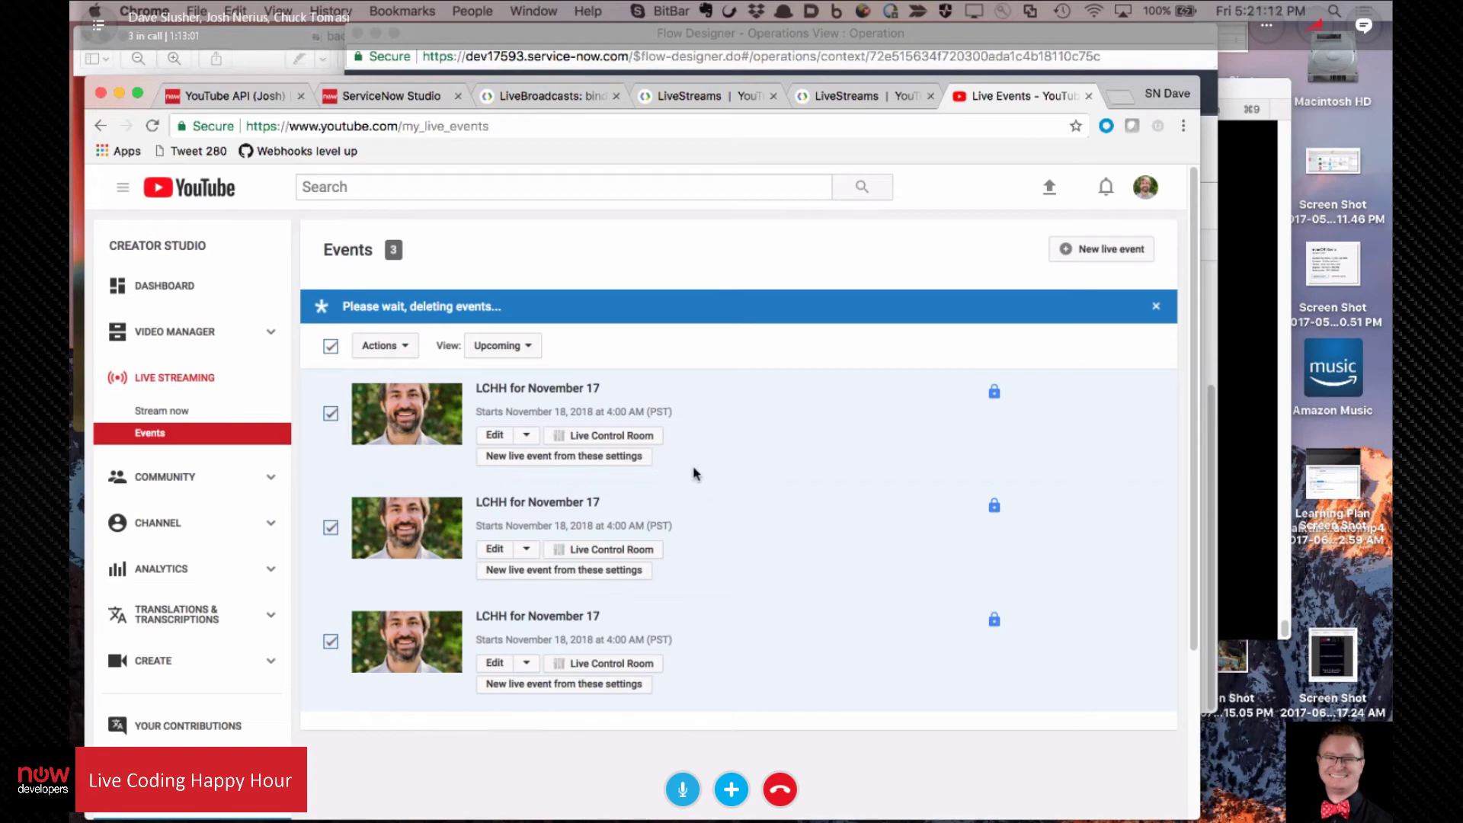
Step: Return to Flow Designer and close the old Schedule YouTube Broadcast execution pages
left_click(745, 36)
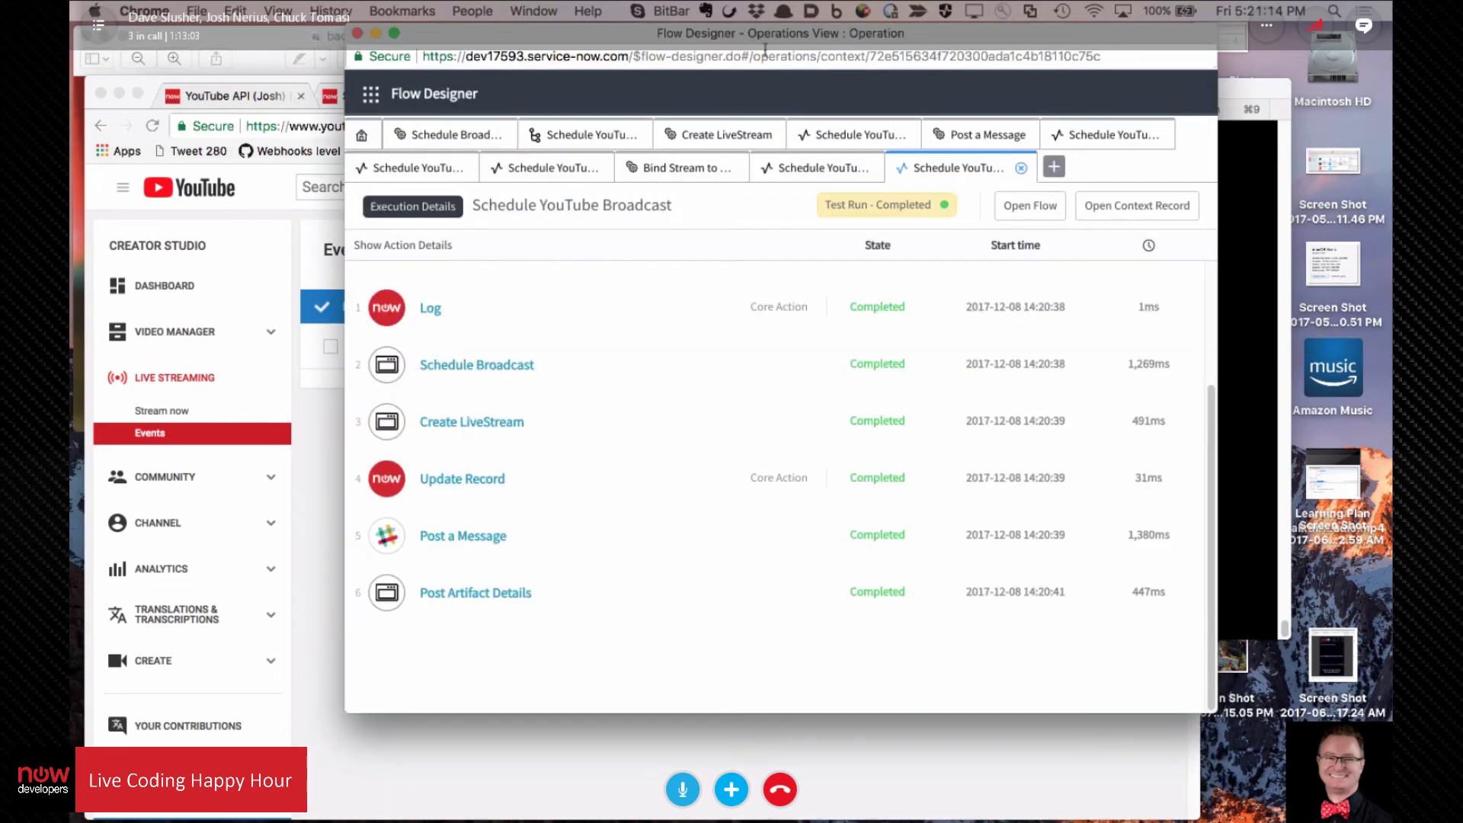
left_click(1021, 167)
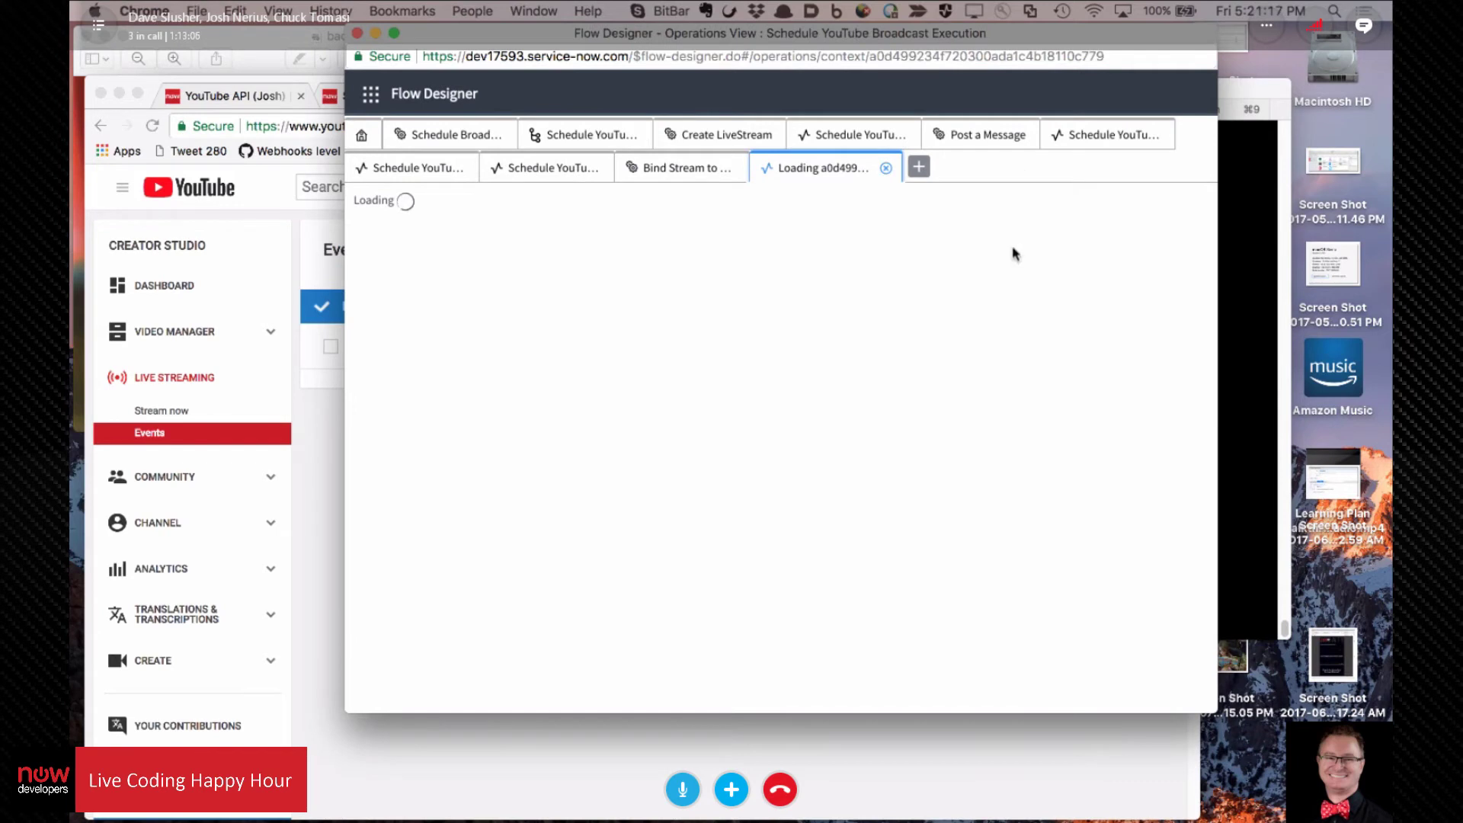
left_click(885, 168)
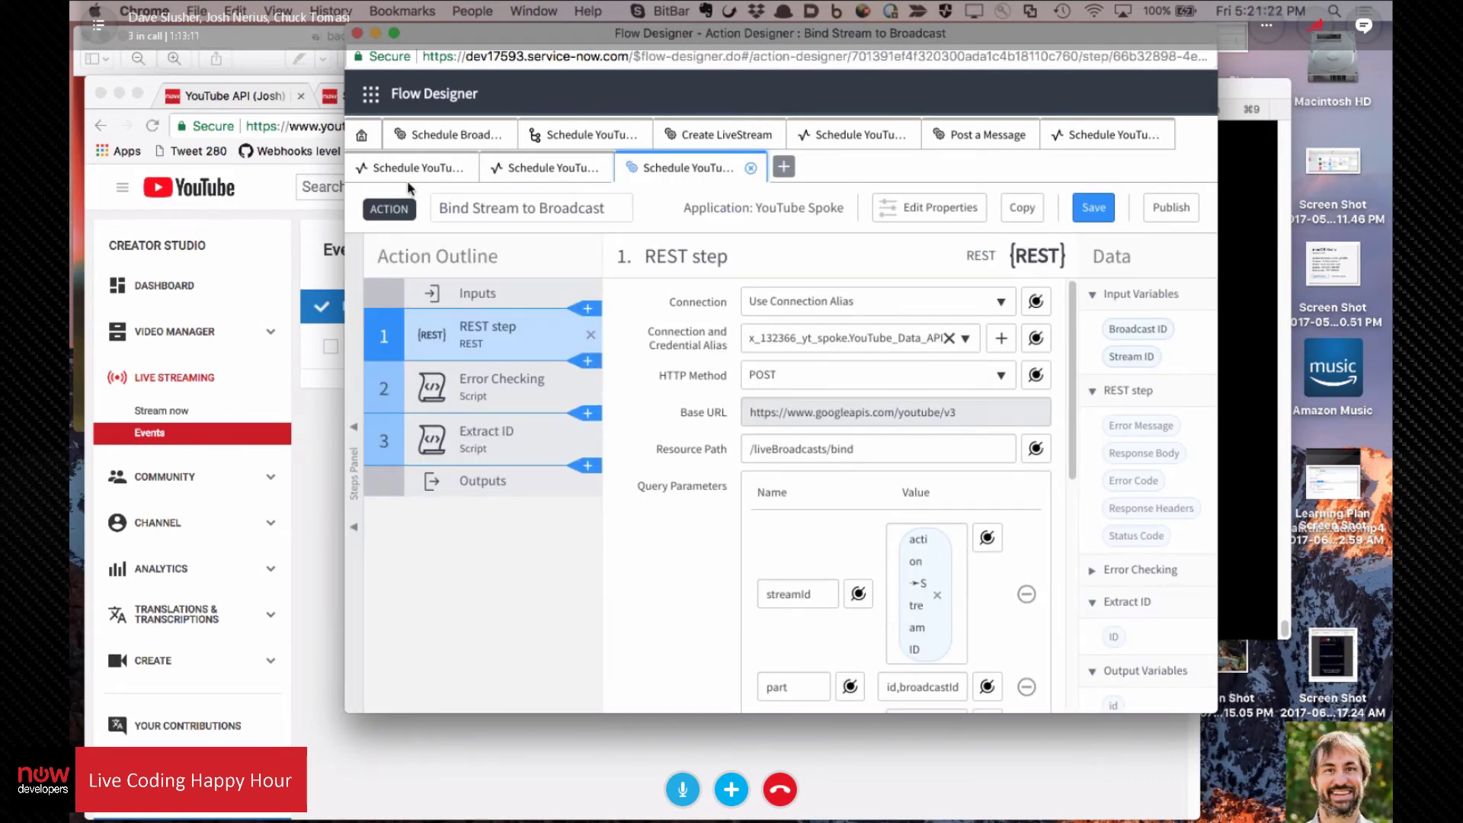
left_click(1106, 134)
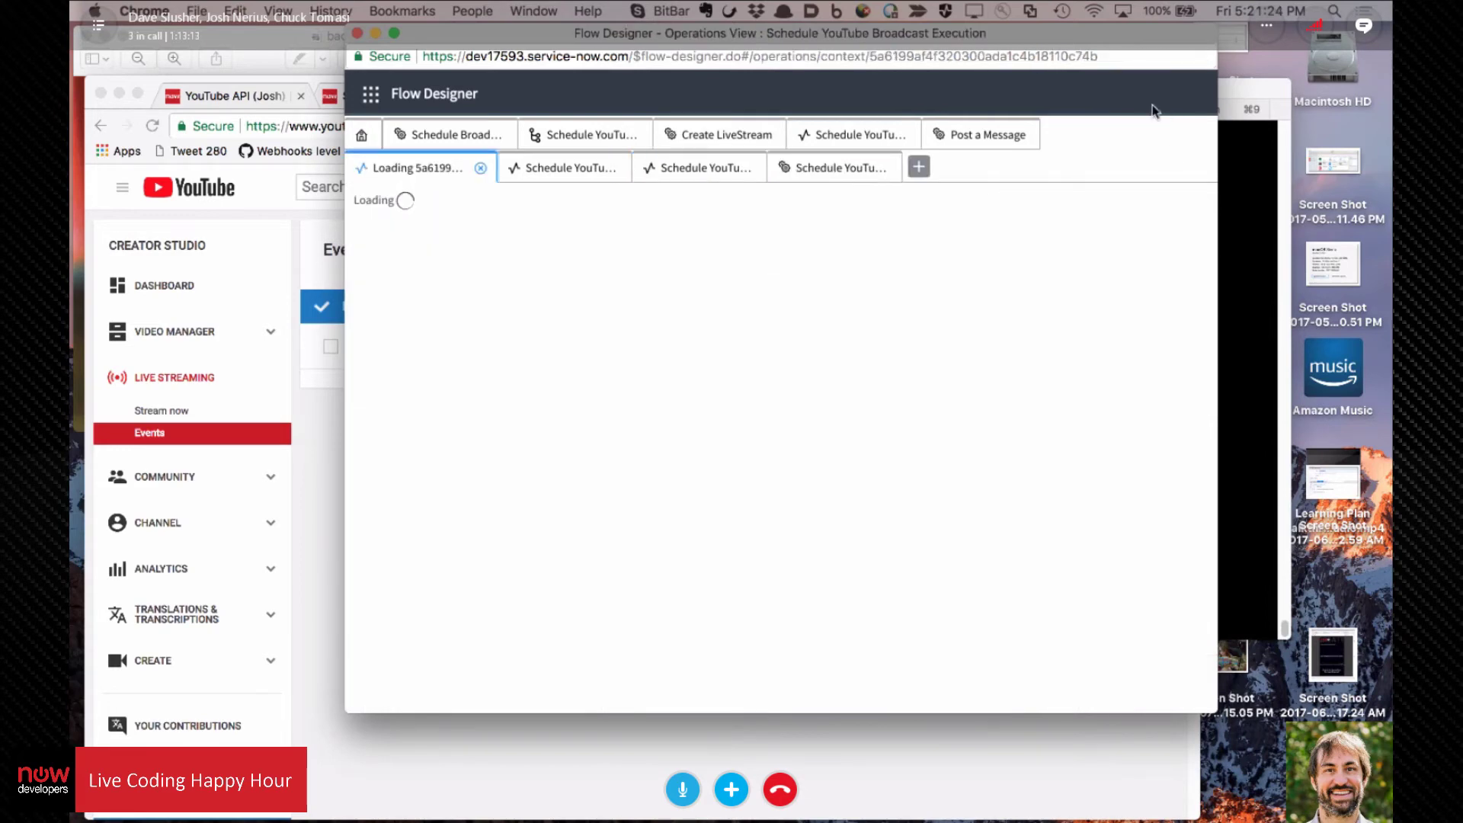
left_click(480, 170)
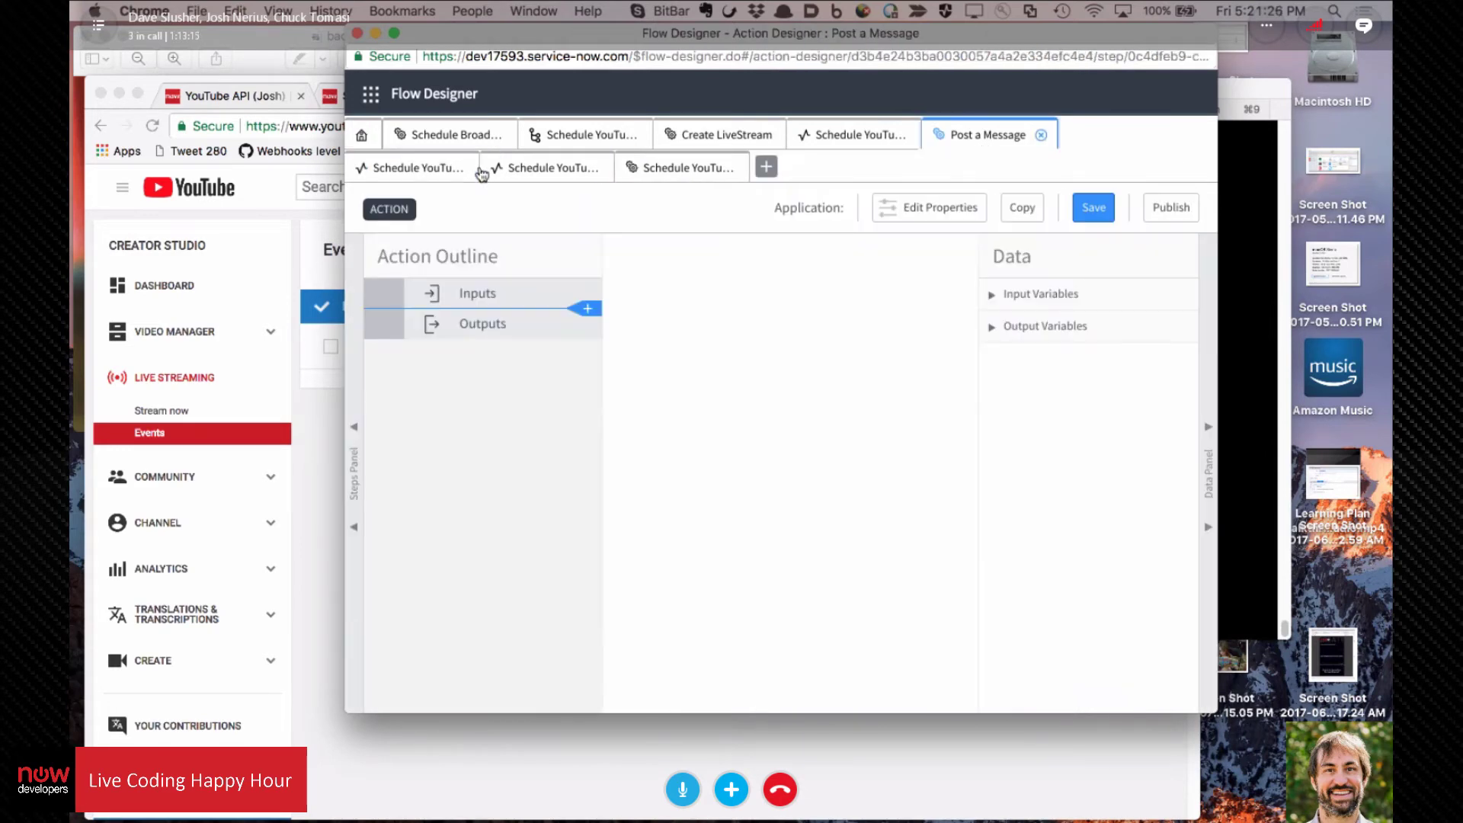
left_click(480, 170)
left_click(480, 170)
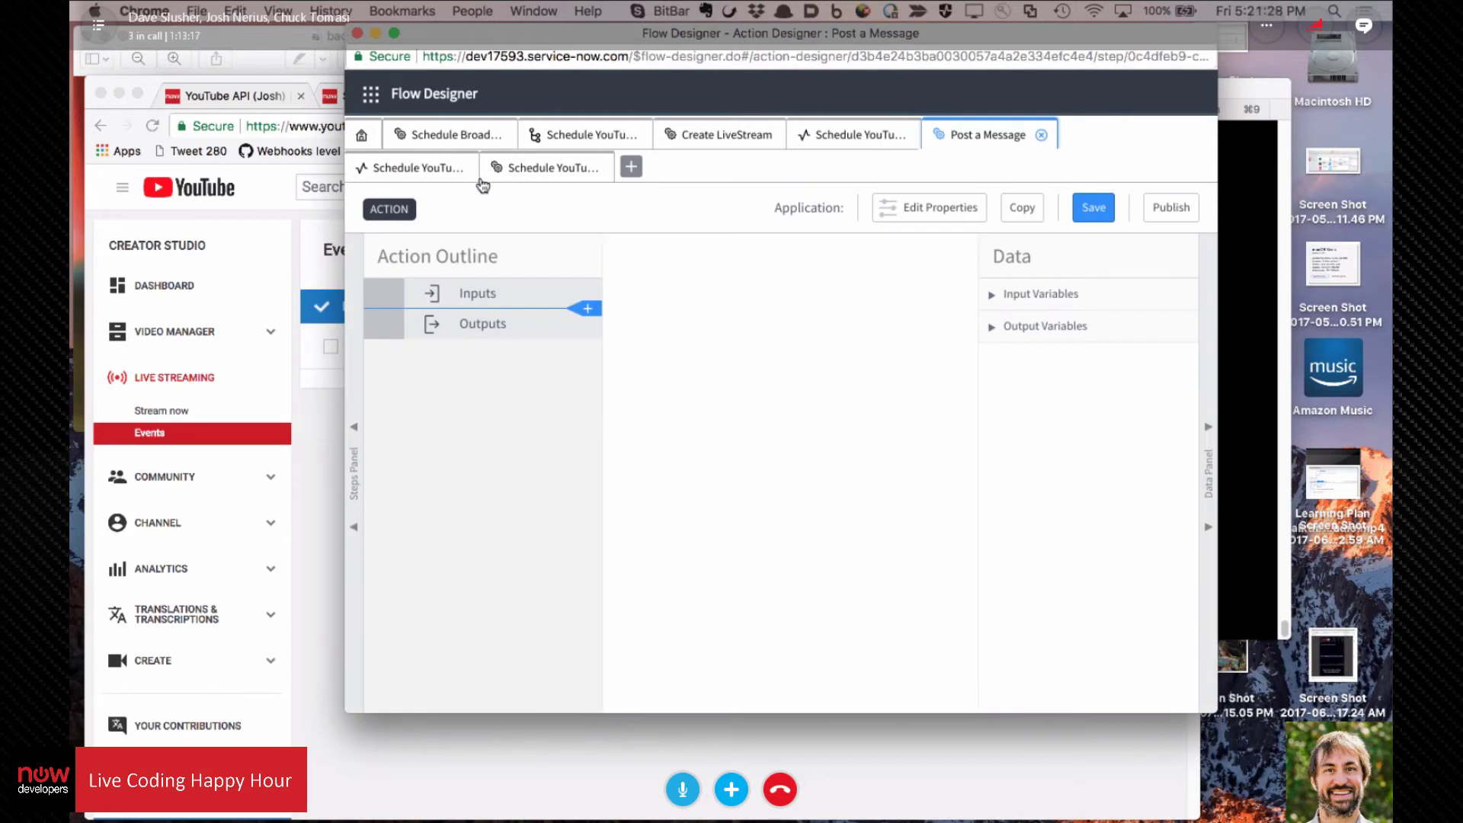
left_click(480, 170)
left_click(480, 170)
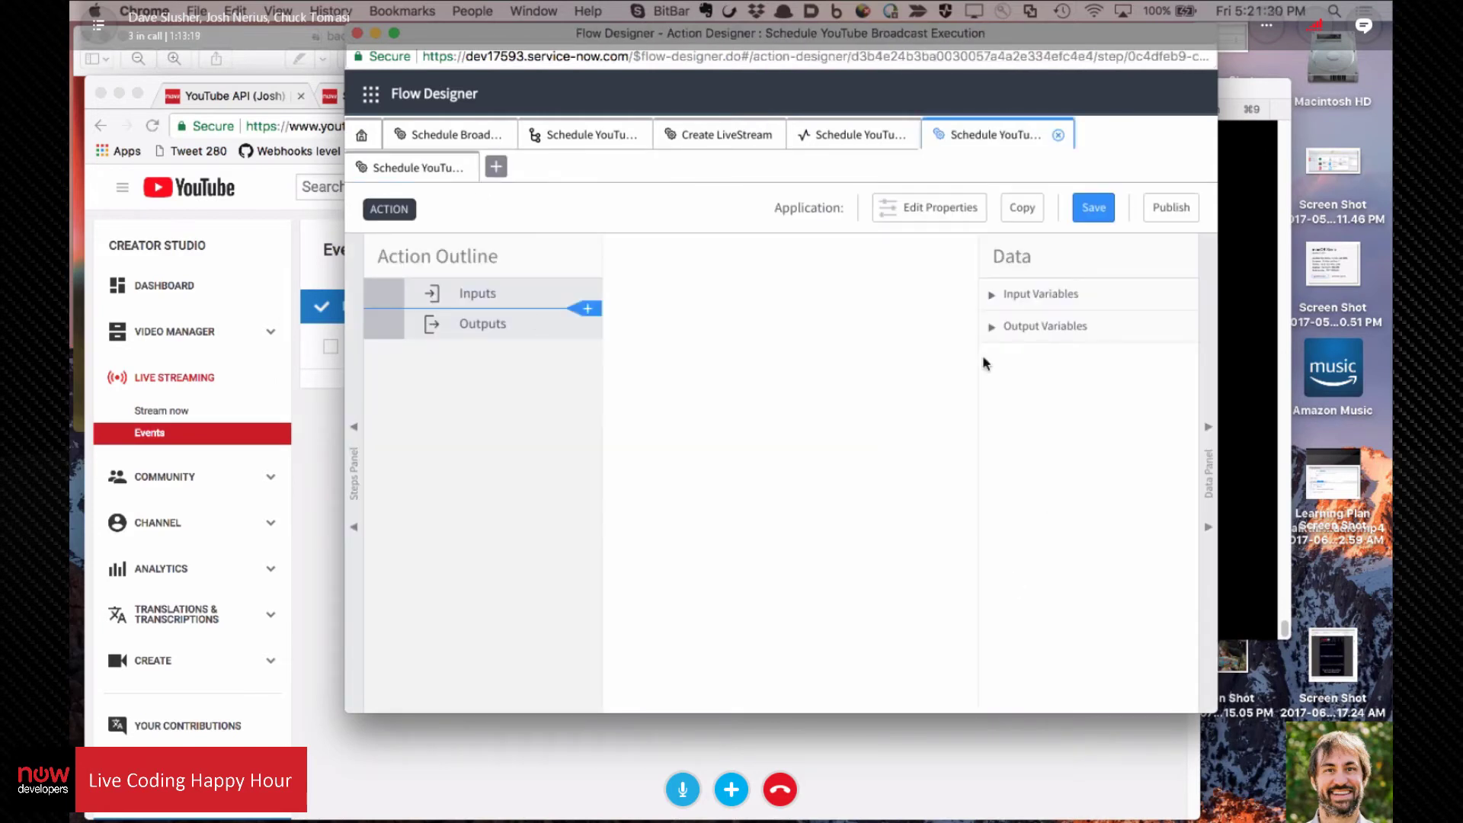
left_click(862, 145)
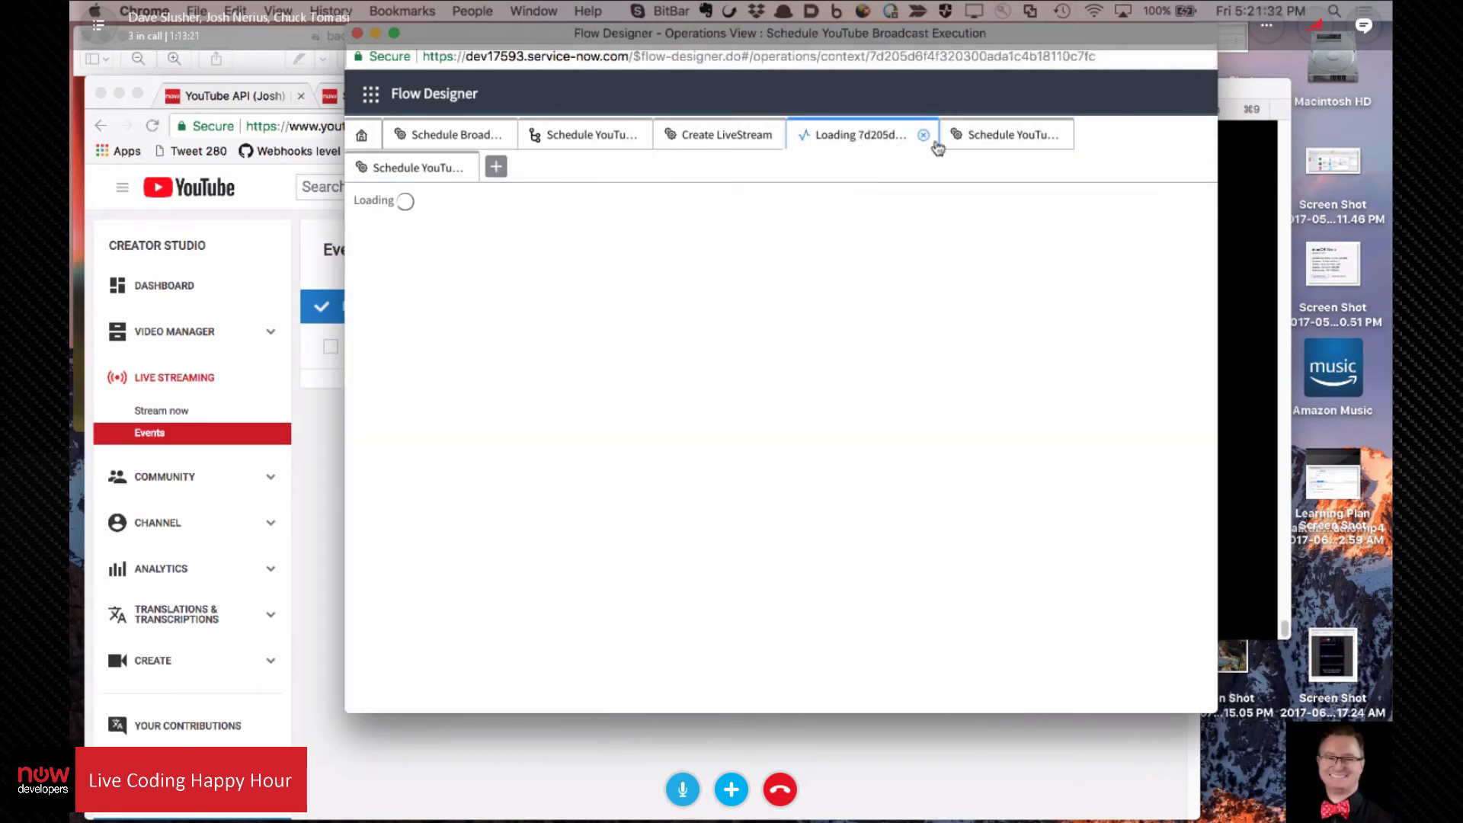
left_click(922, 137)
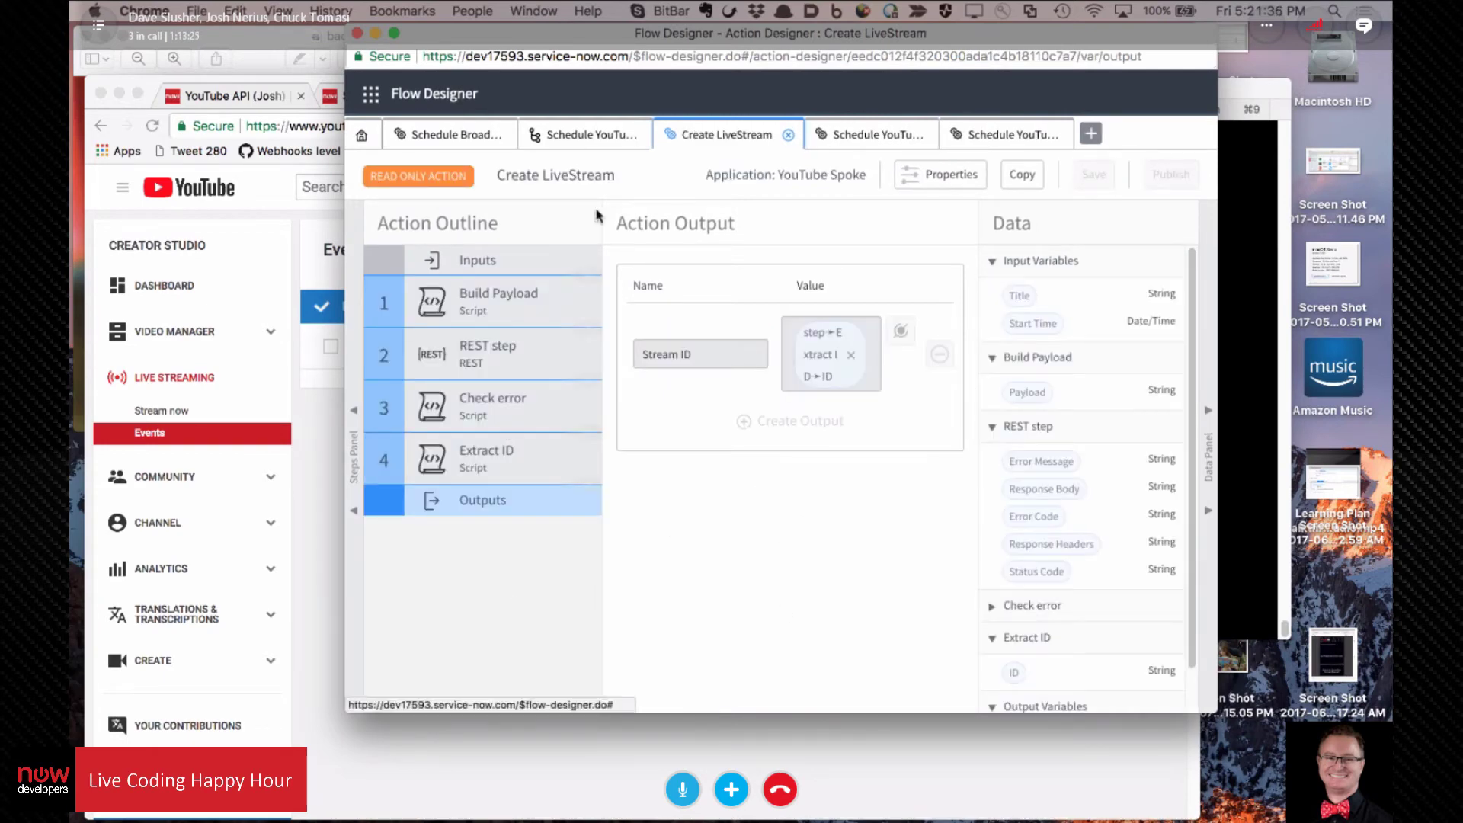
Step: Rerun the Schedule YouTube Broadcast flow test with the LCHH for November 17 record and open the execution
left_click(583, 137)
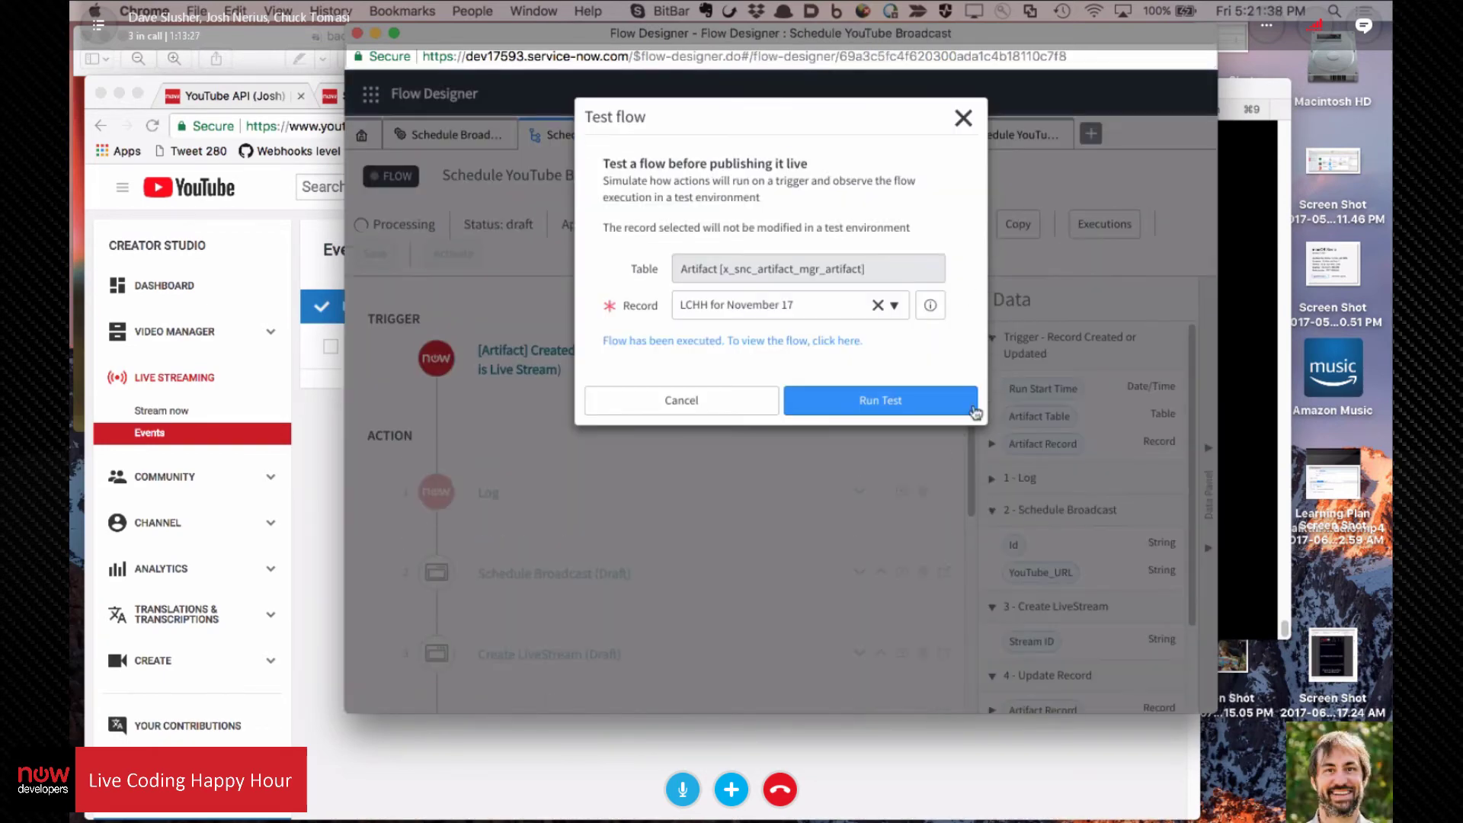
left_click(848, 404)
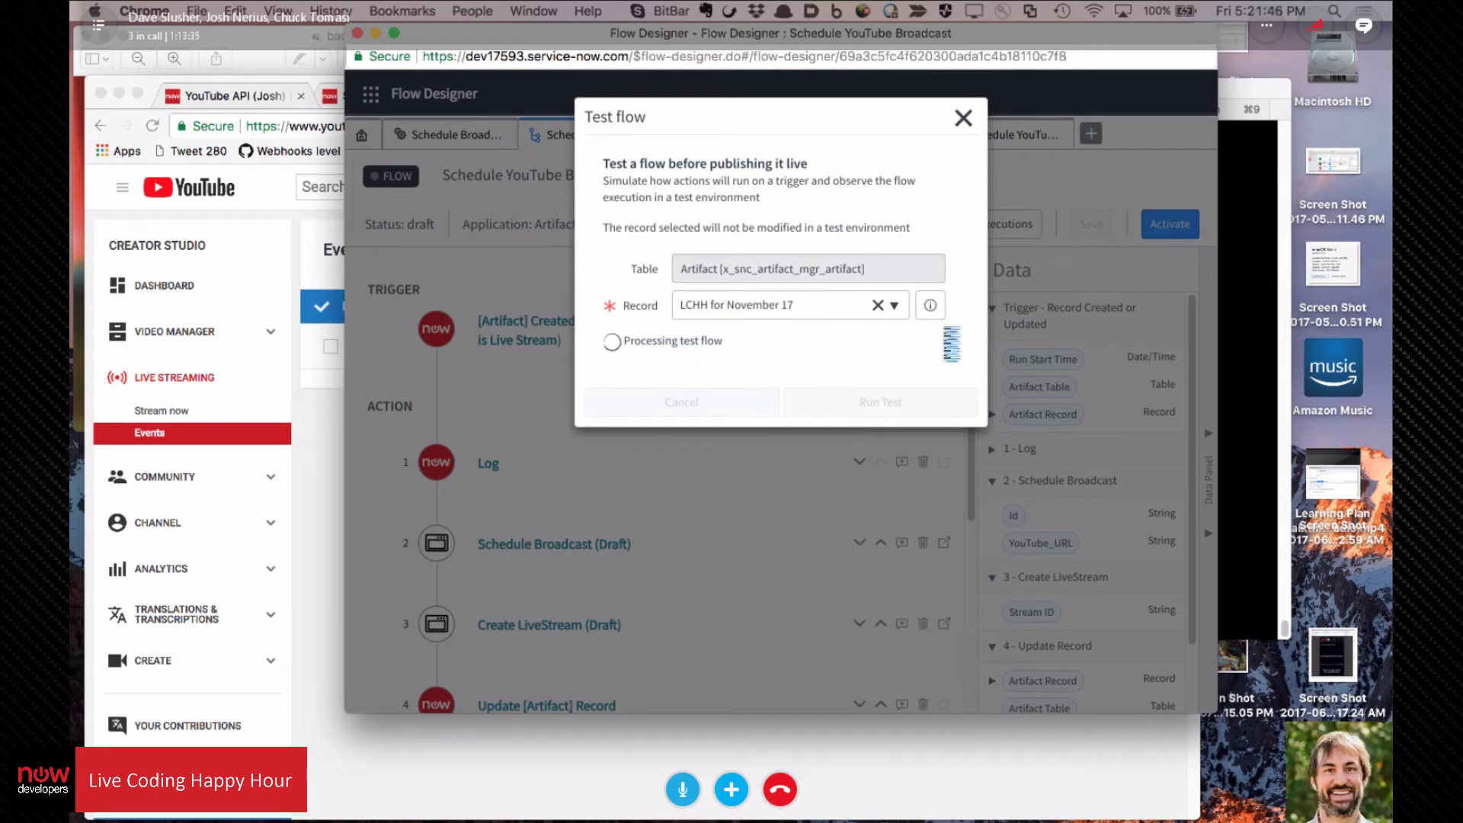
left_click(841, 341)
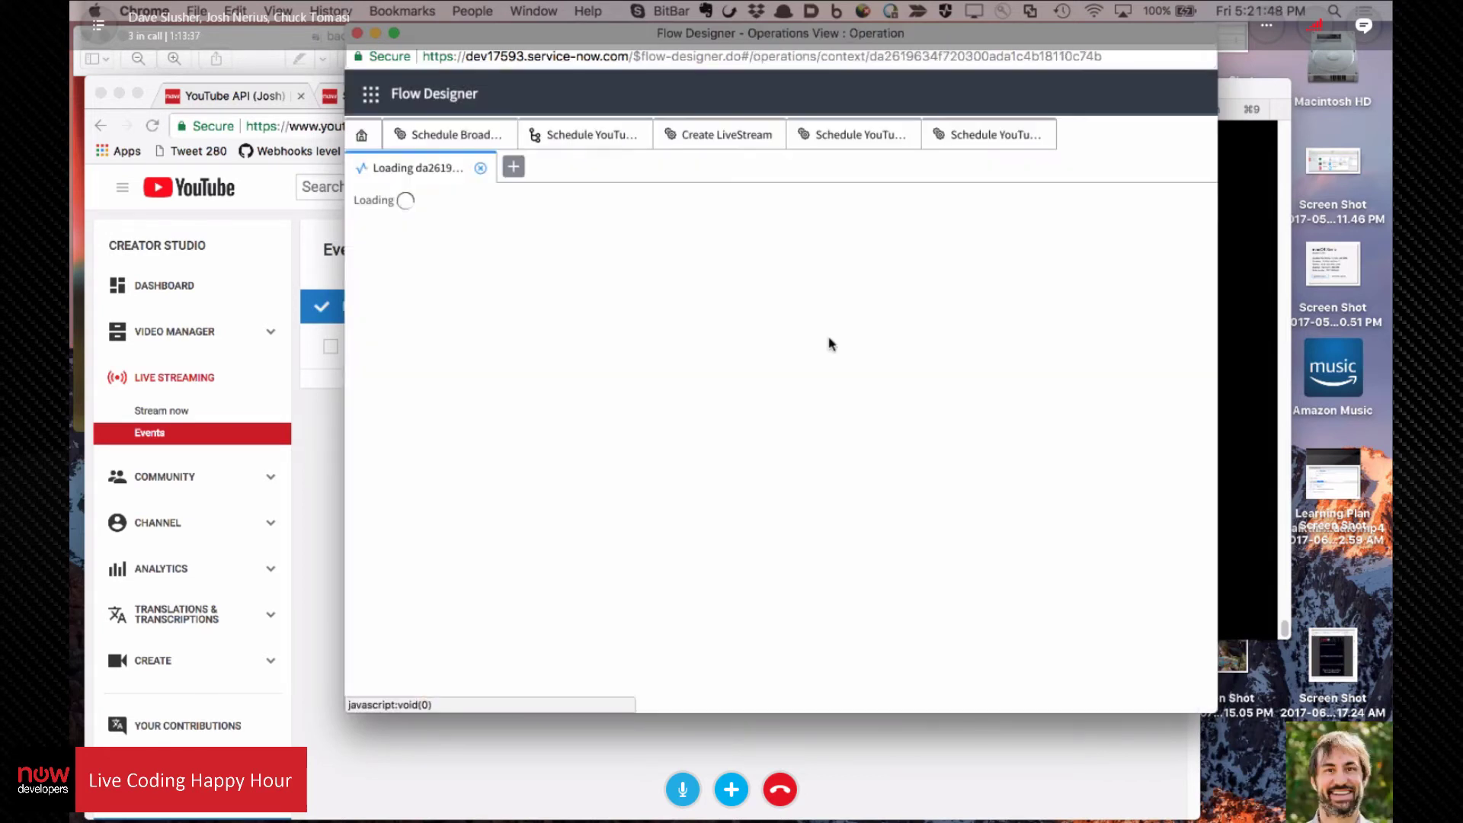
Step: Reload the YouTube events list, view the LCHH for November 17 event's watch page, and return to the list
left_click(303, 576)
left_click(149, 435)
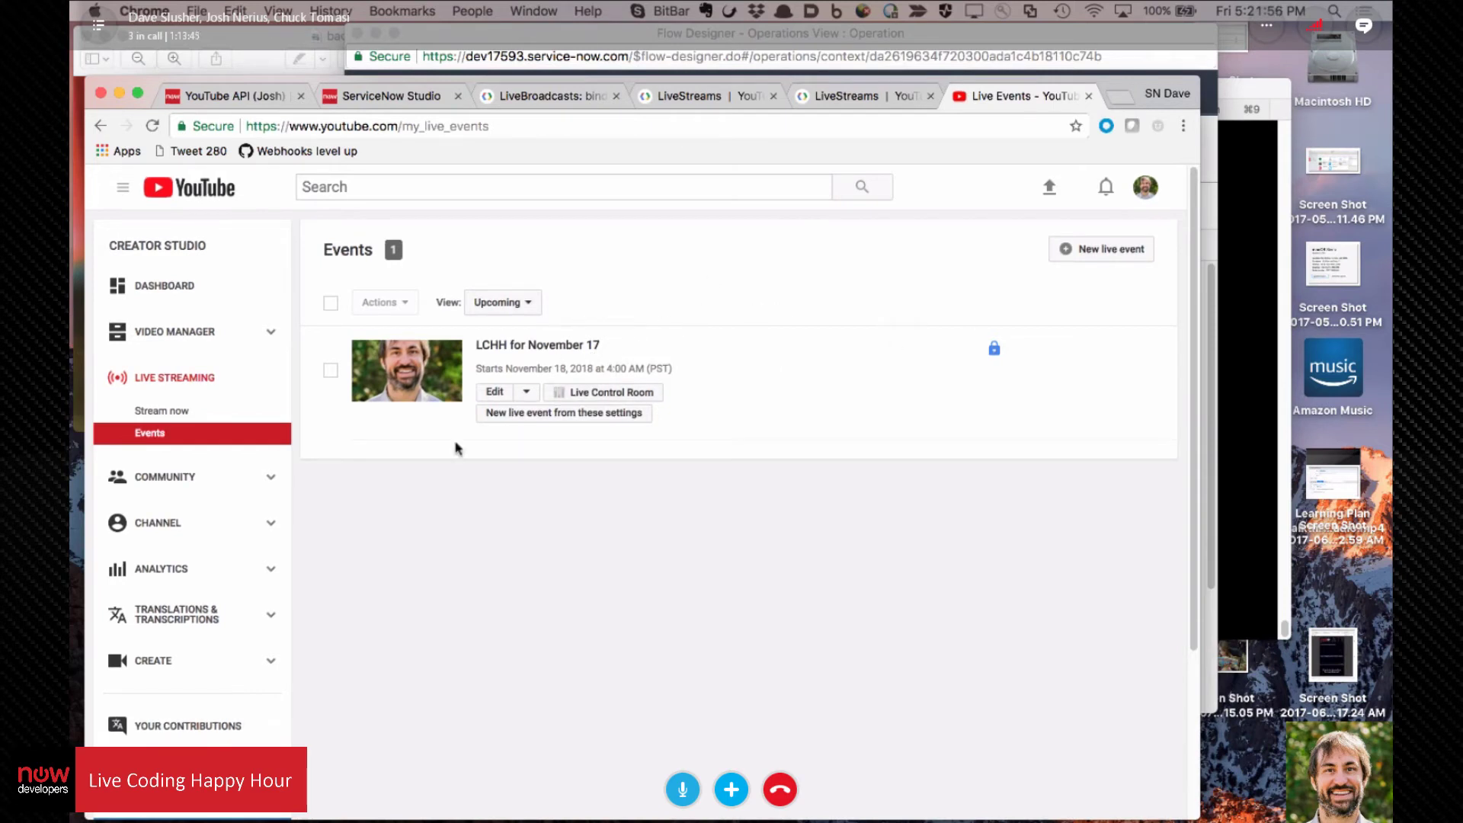
left_click(522, 345)
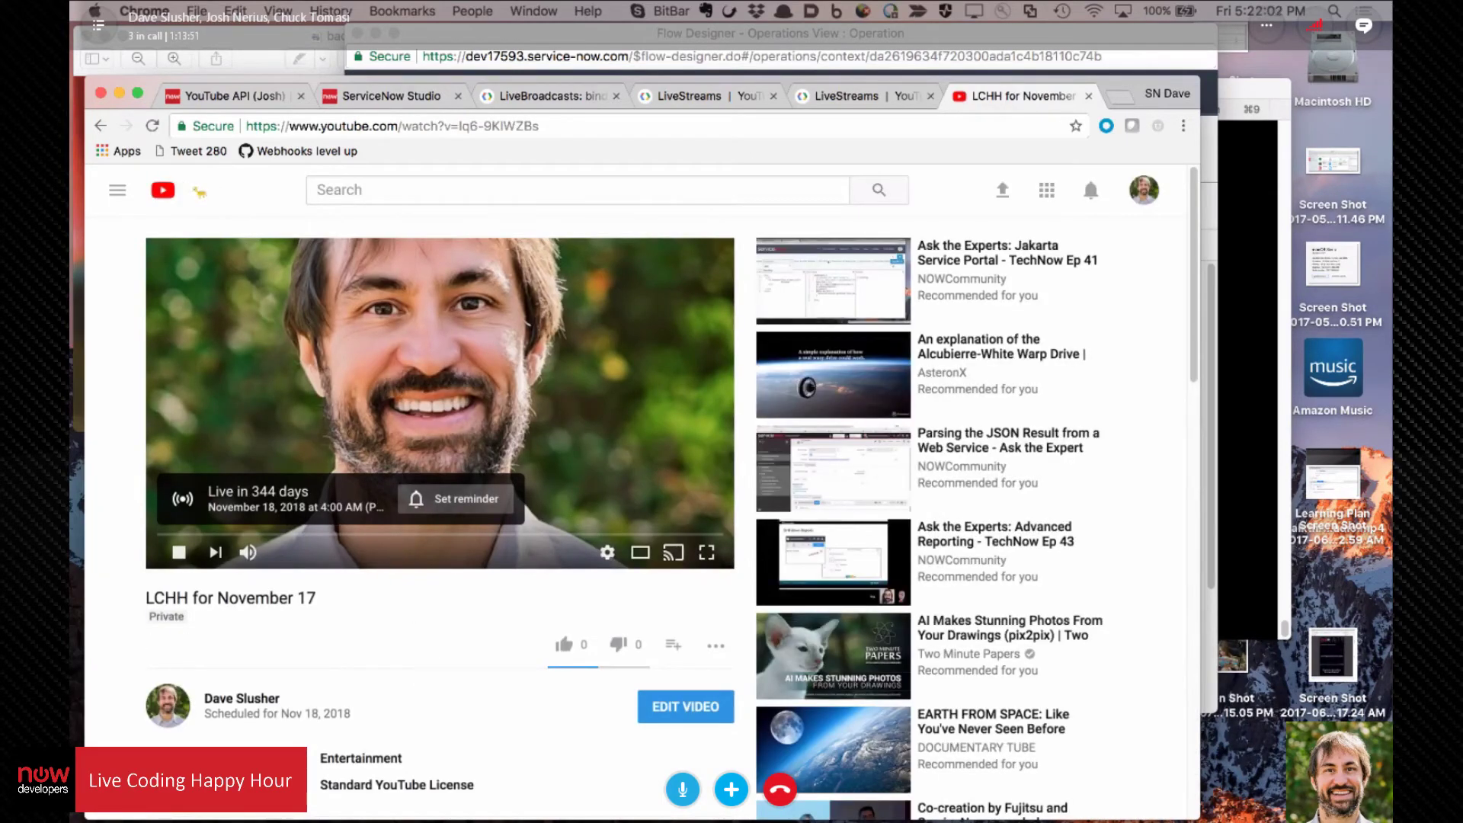
left_click(97, 128)
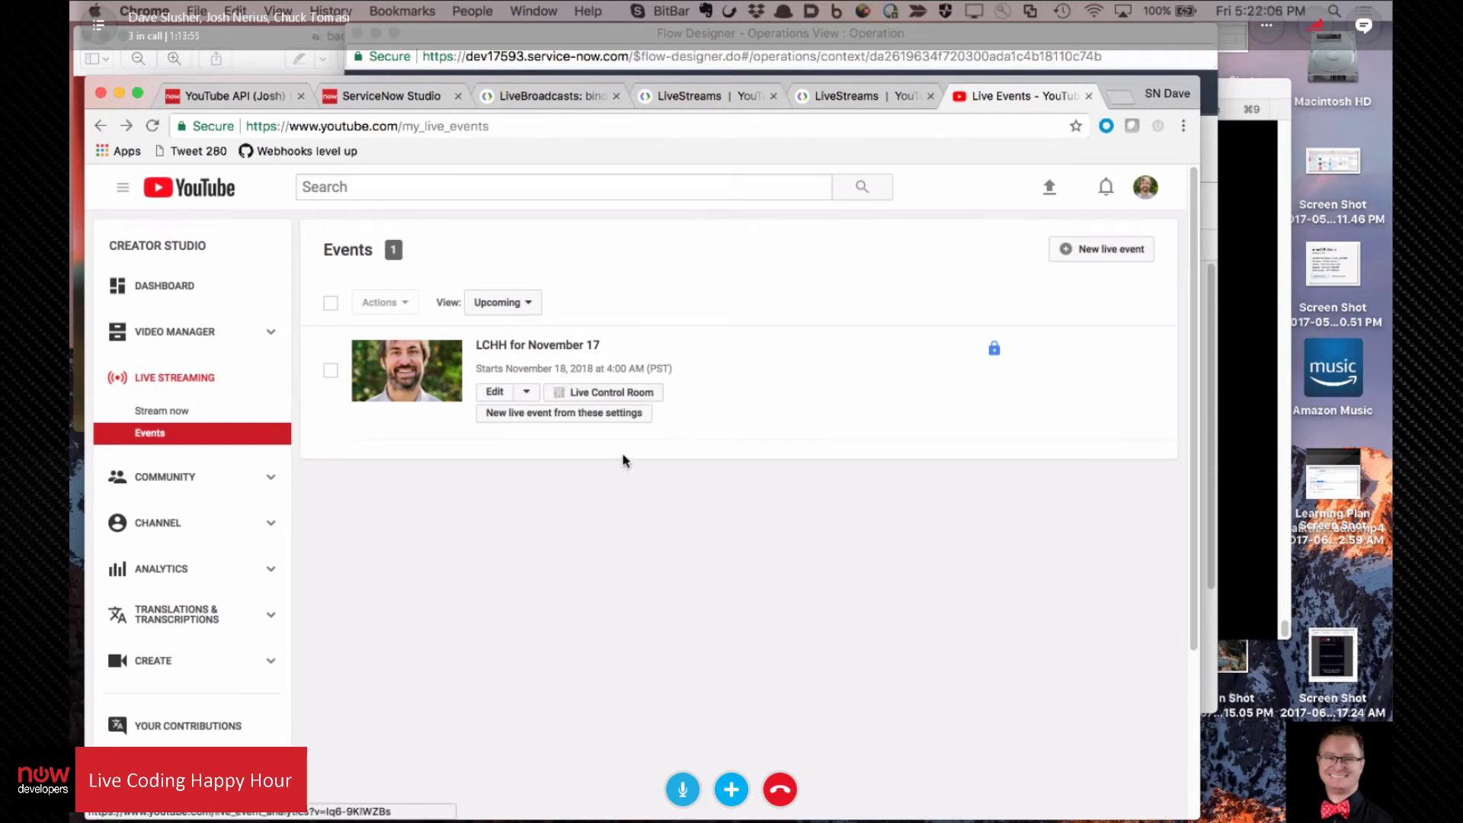
Step: Open the LCHH for November 17 event for editing and look through its advanced settings
left_click(494, 391)
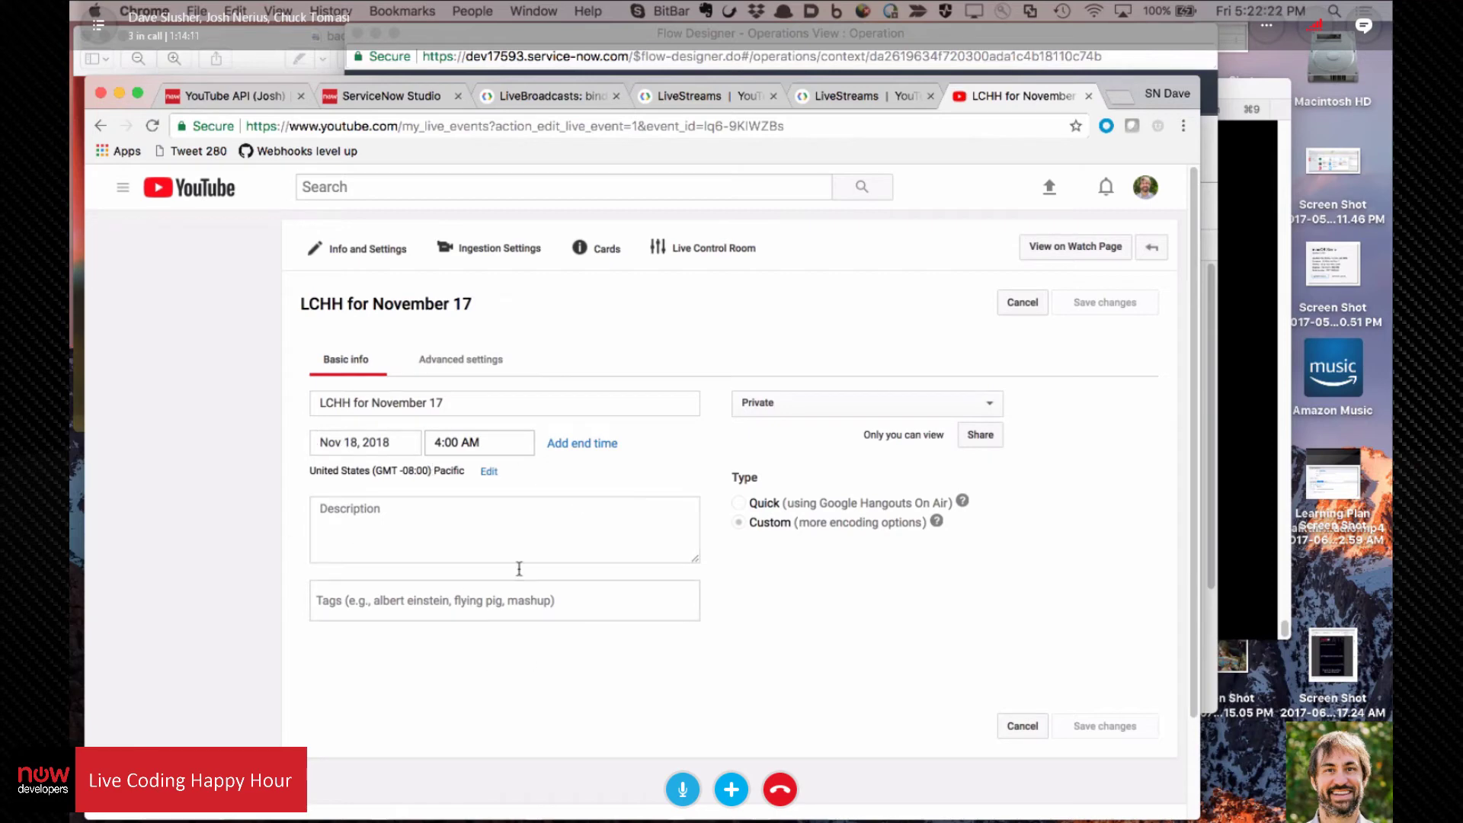
left_click(444, 355)
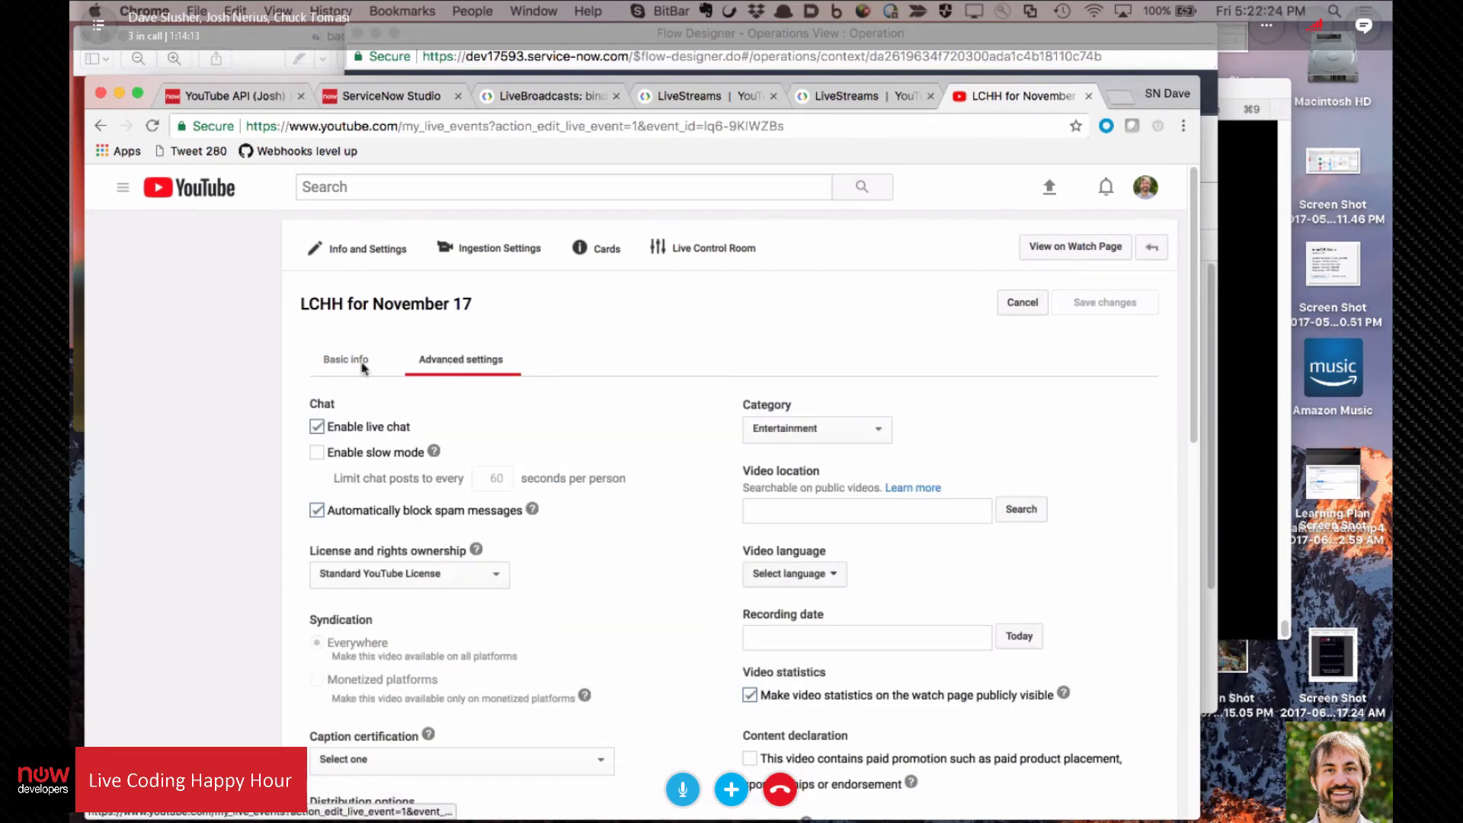
scroll(210, 341, "down", 2)
scroll(211, 341, "down", 7)
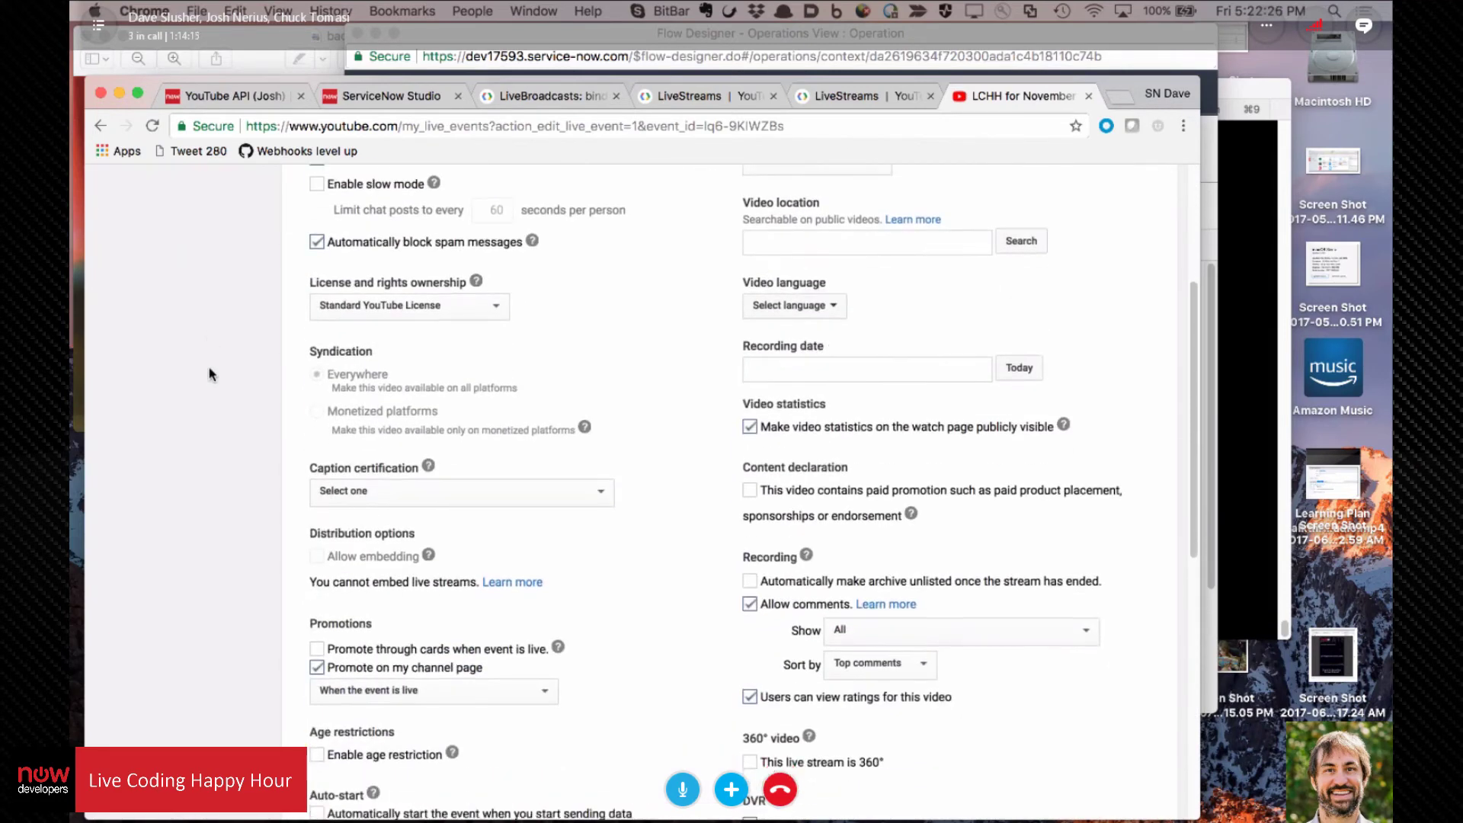
scroll(694, 473, "up", 5)
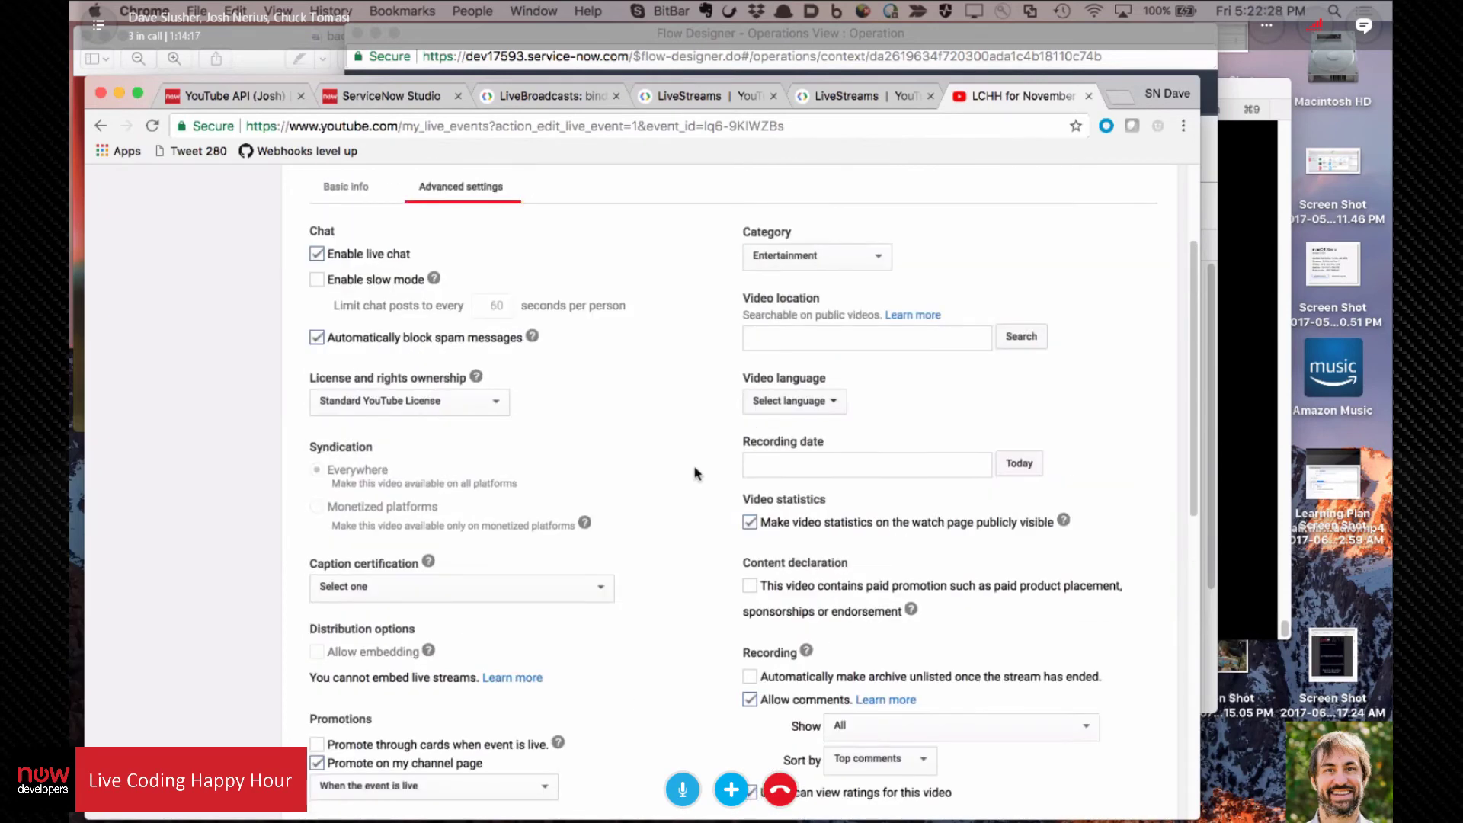
scroll(198, 335, "up", 2)
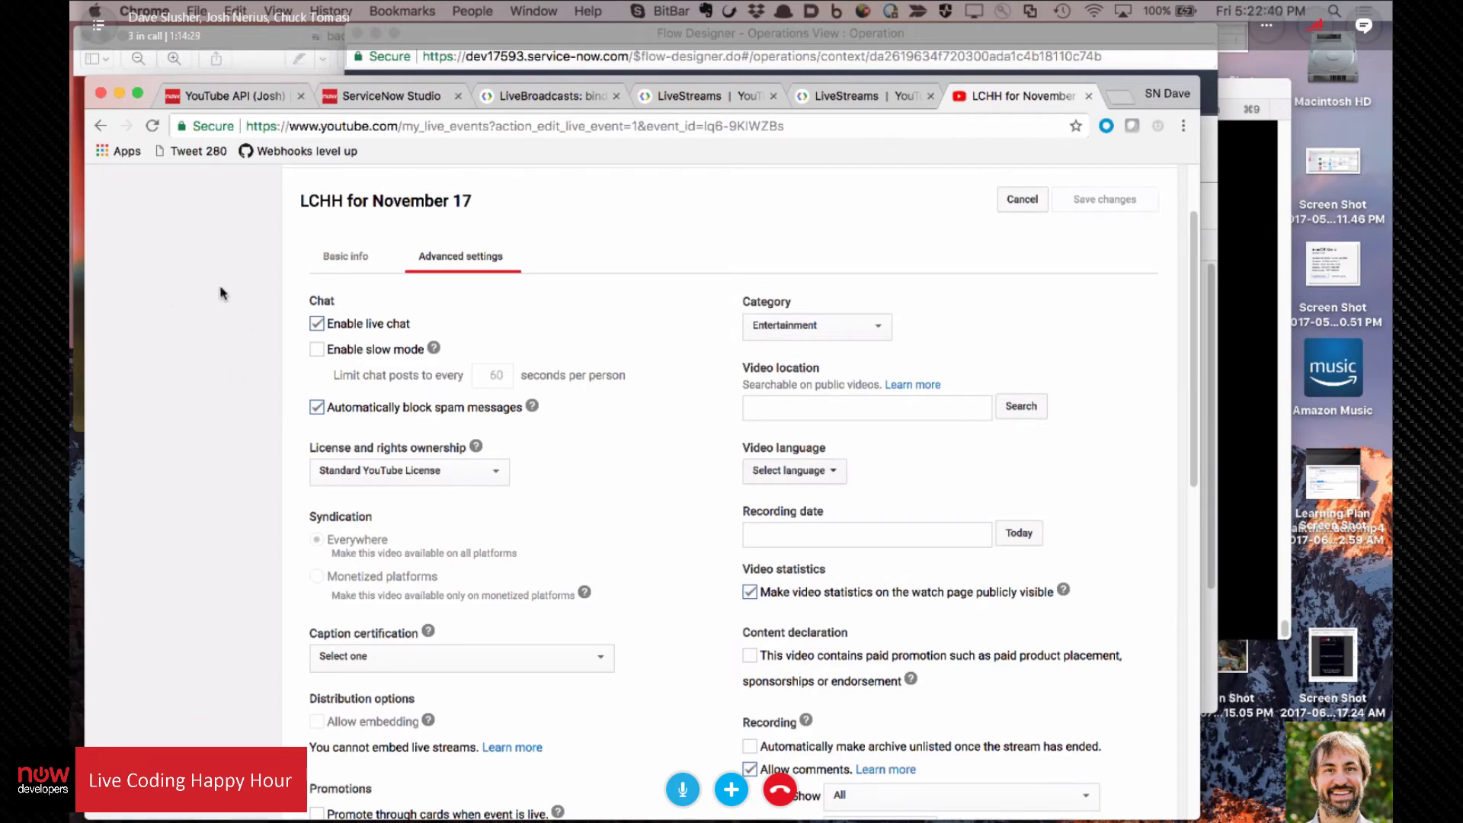
Step: View the caption certification and video language choices in the event's advanced settings without selecting any option
scroll(213, 296, "down", 5)
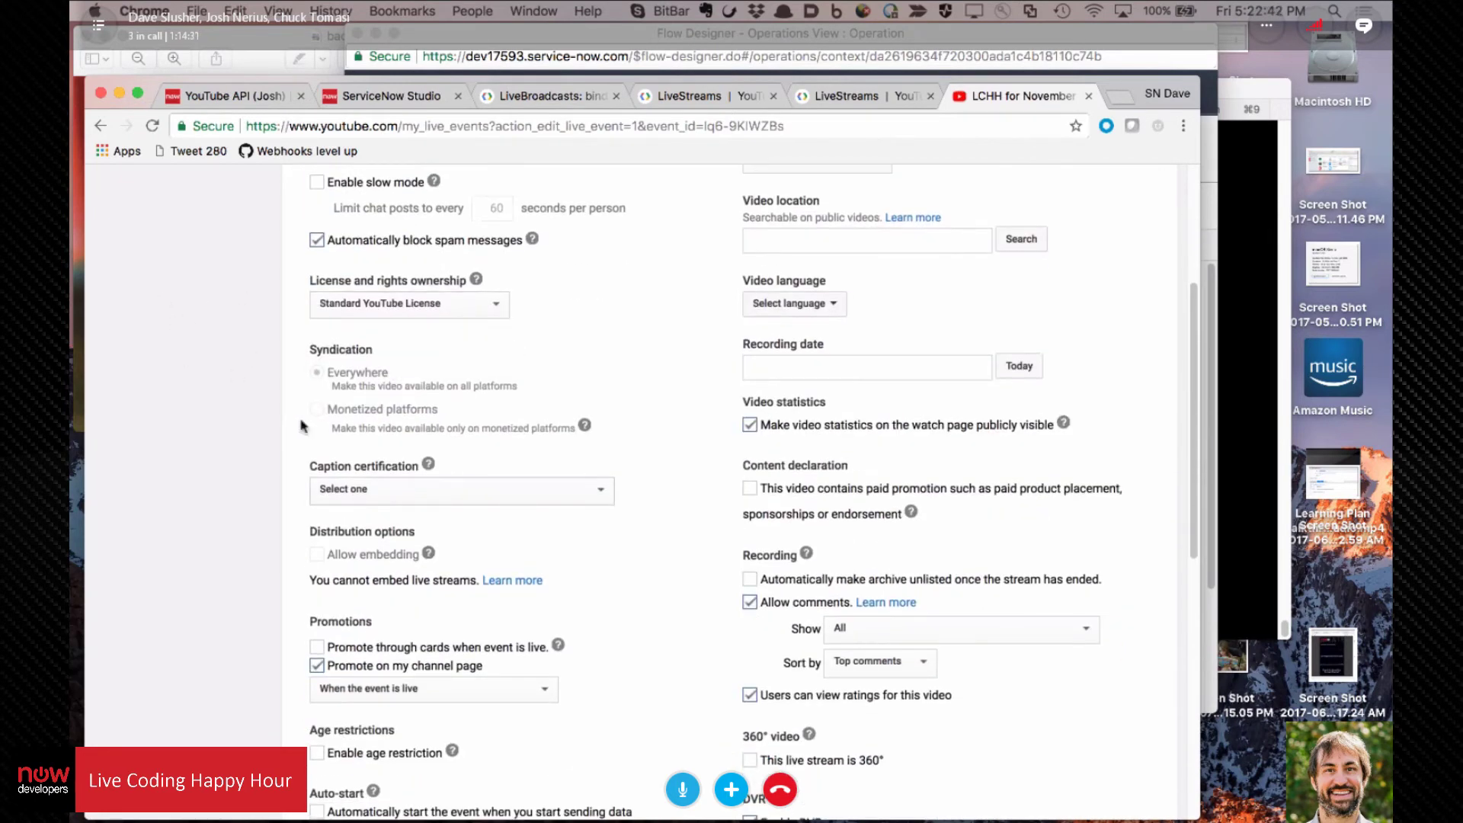
scroll(303, 425, "down", 4)
left_click(599, 369)
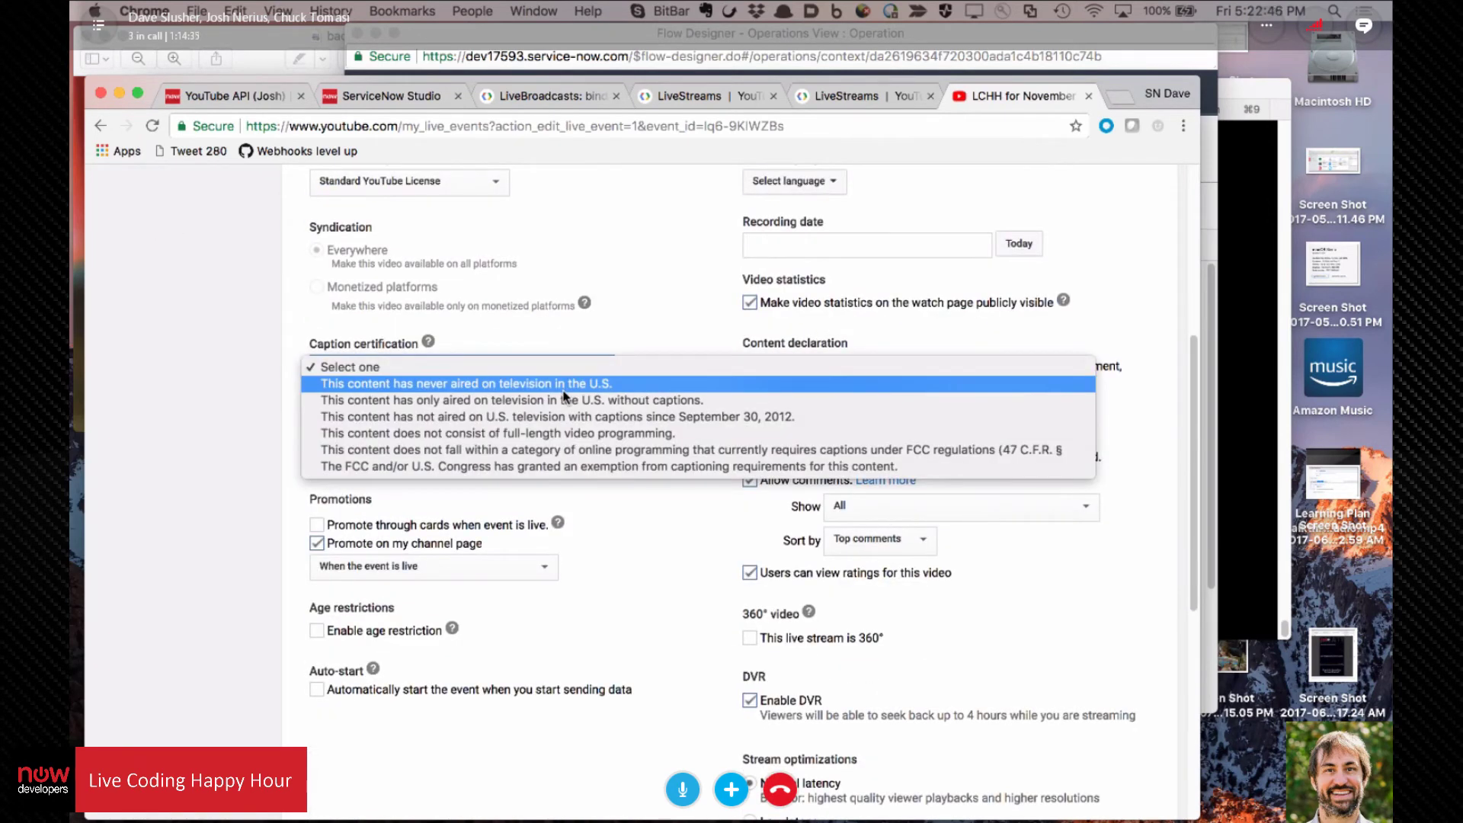
left_click(180, 271)
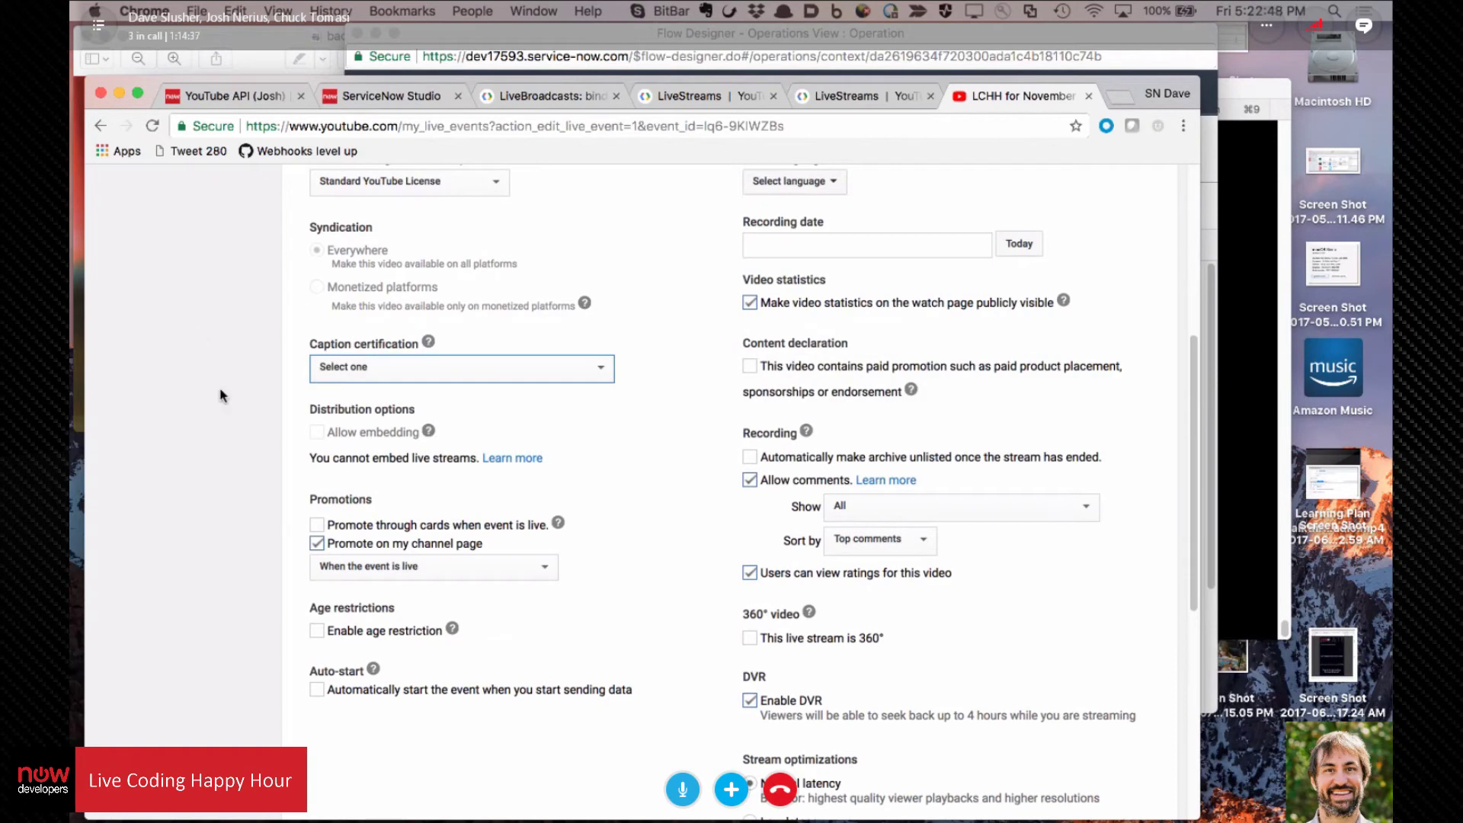
scroll(691, 415, "down", 12)
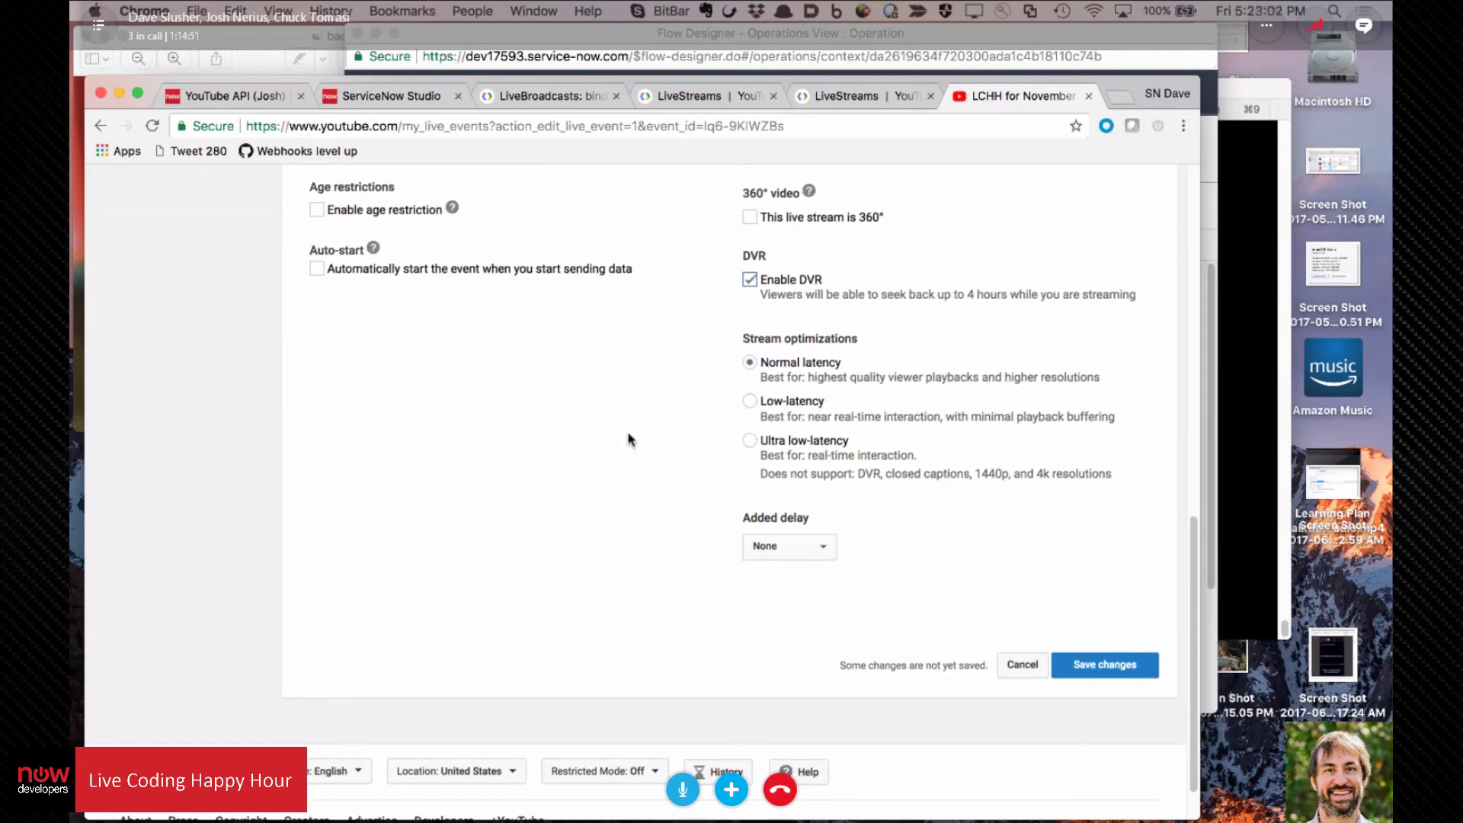
scroll(624, 430, "up", 10)
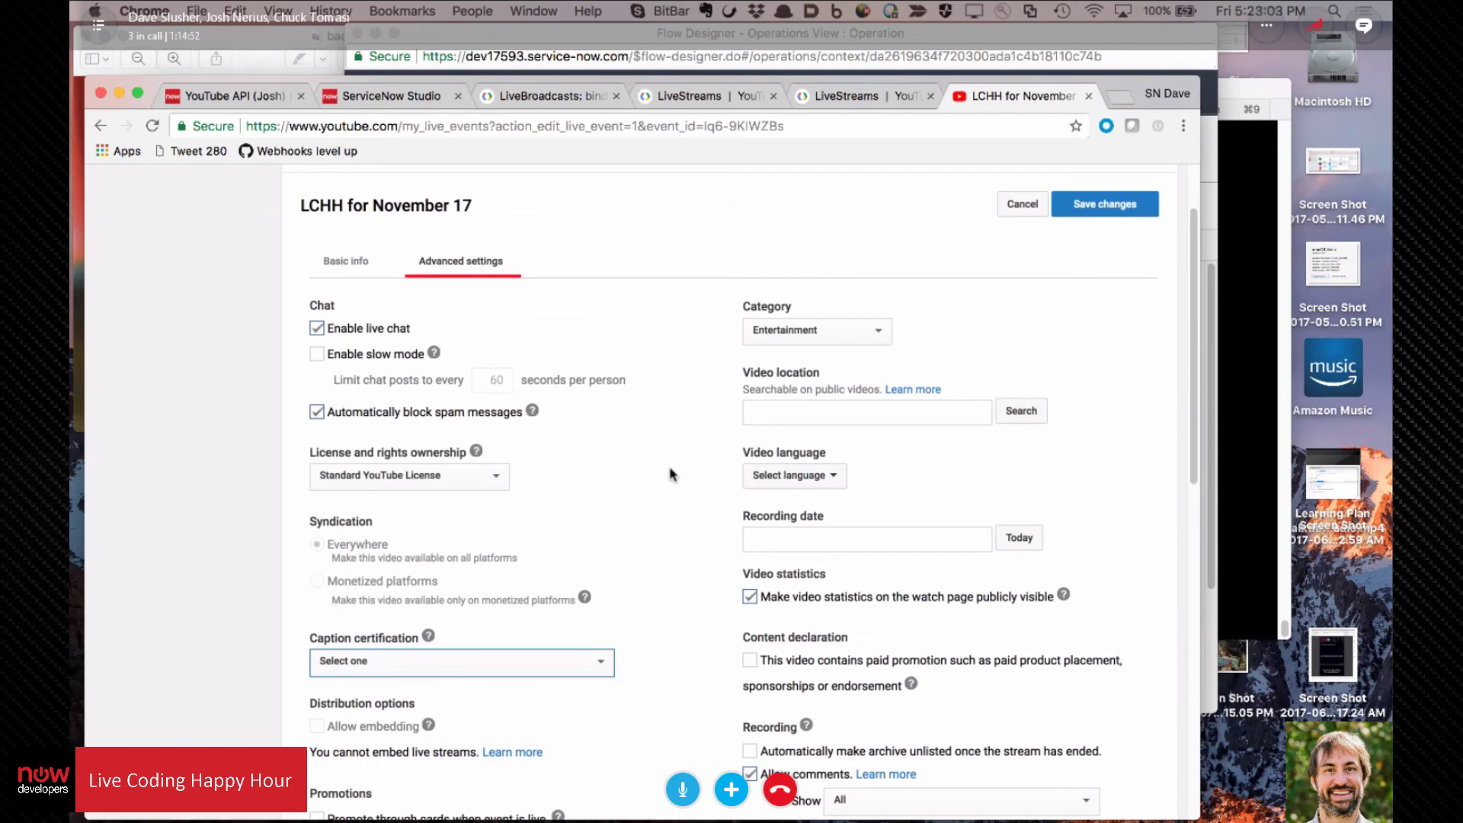
left_click(832, 477)
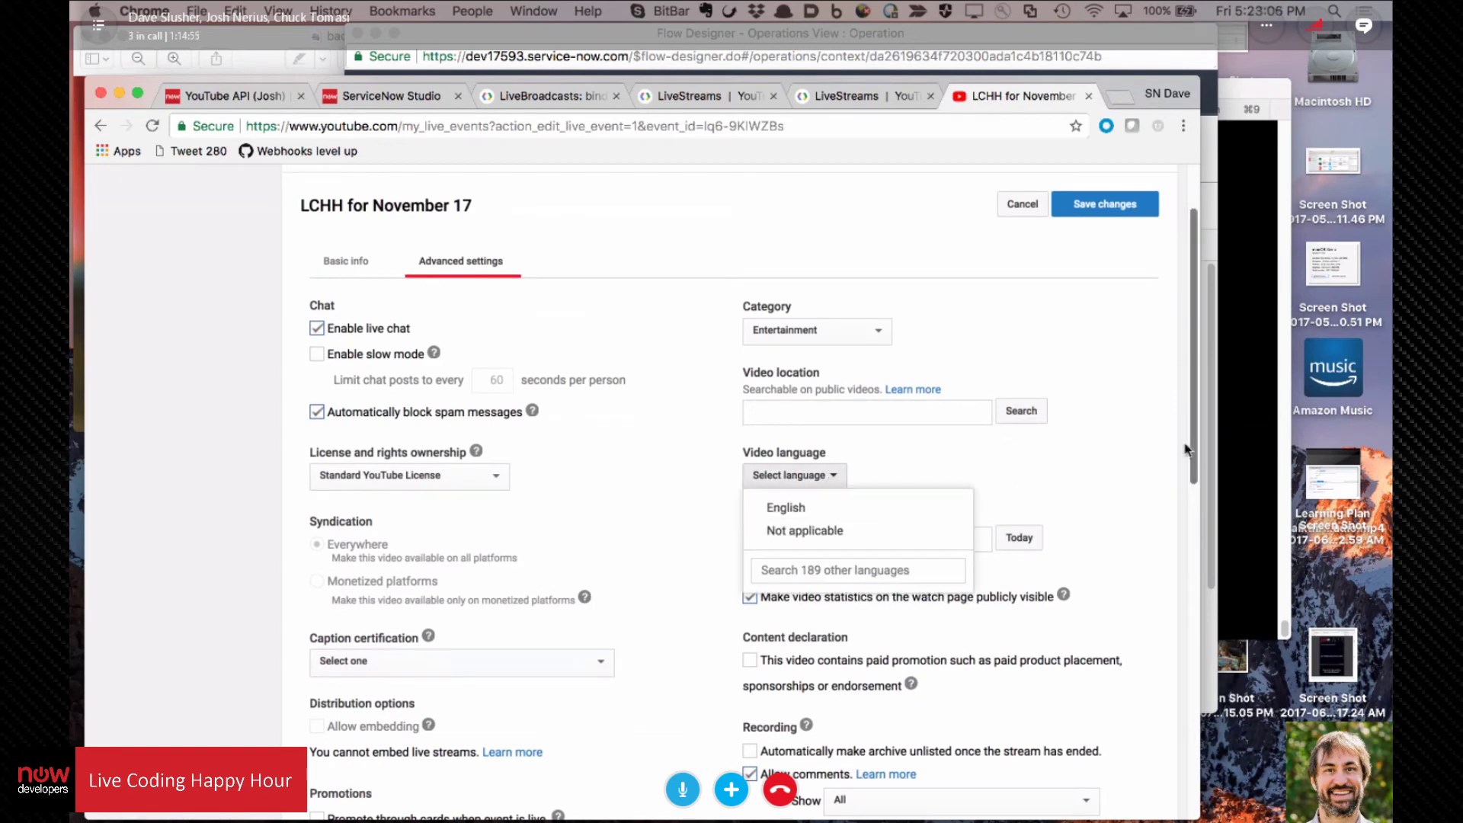
left_click(1133, 433)
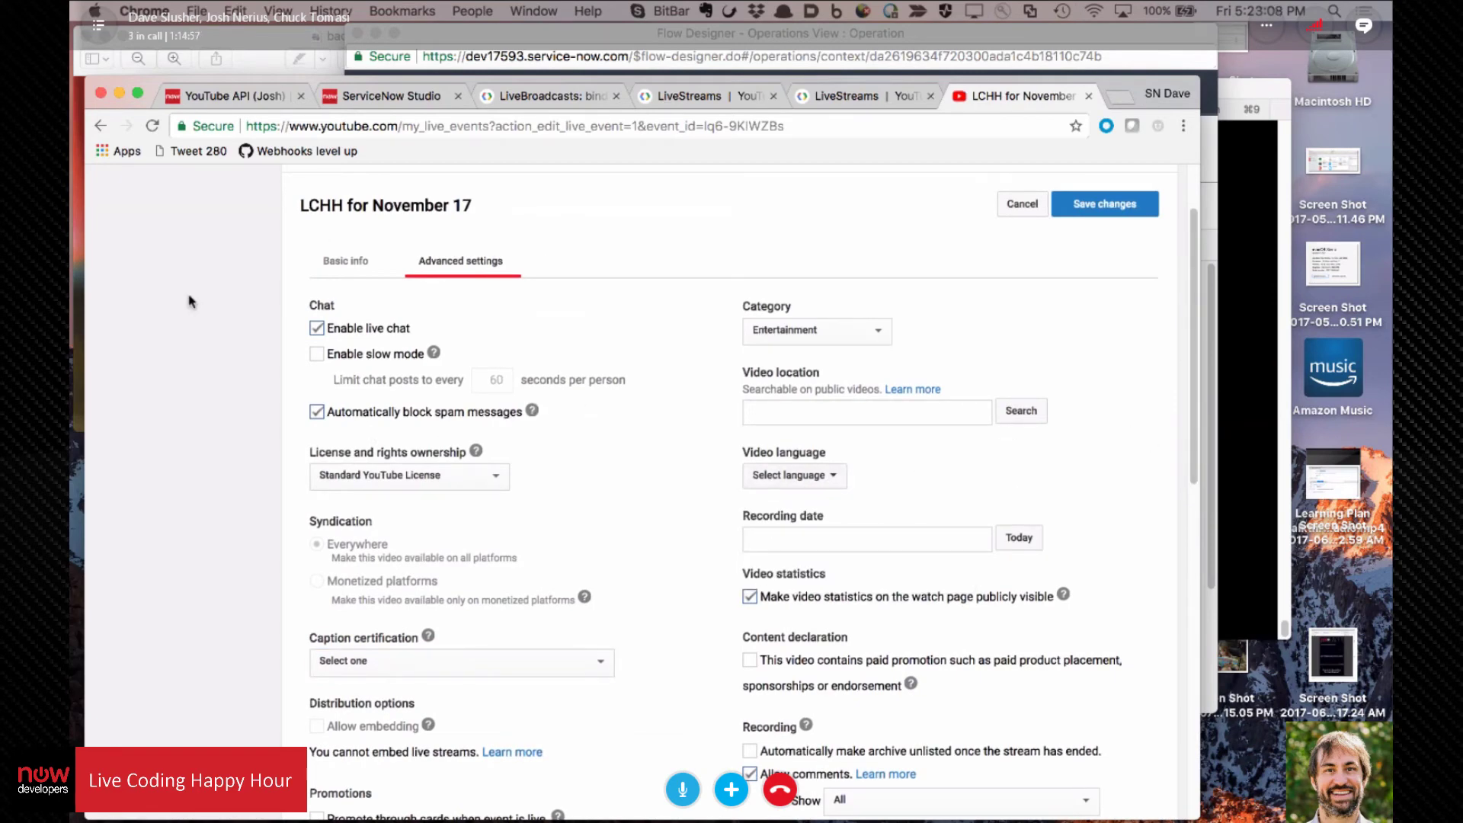
scroll(187, 300, "down", 2)
scroll(187, 300, "up", 5)
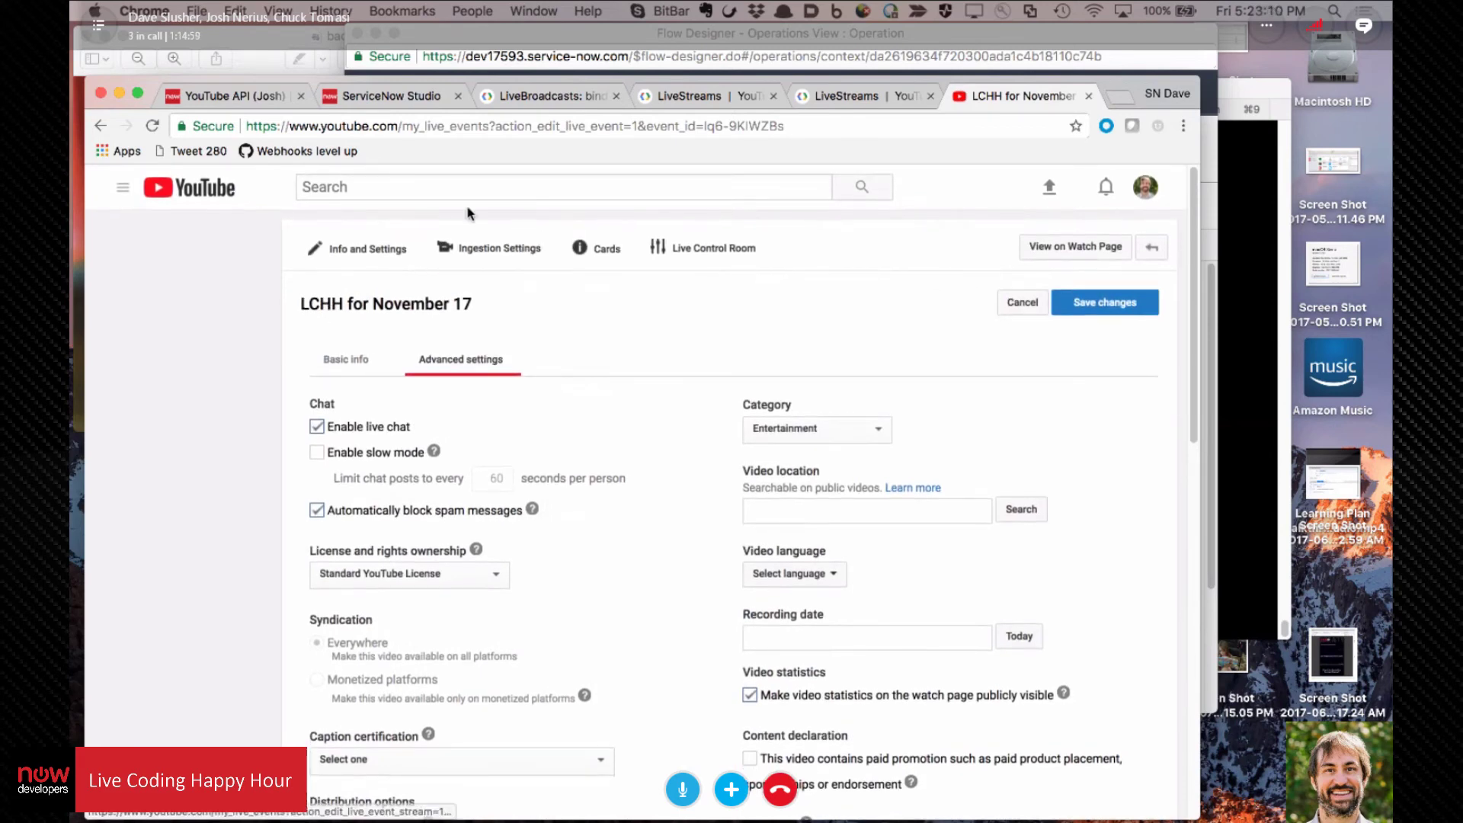
Step: Leave the advanced settings without saving and inspect the event's ingestion settings, live control room and basic info pages
left_click(495, 249)
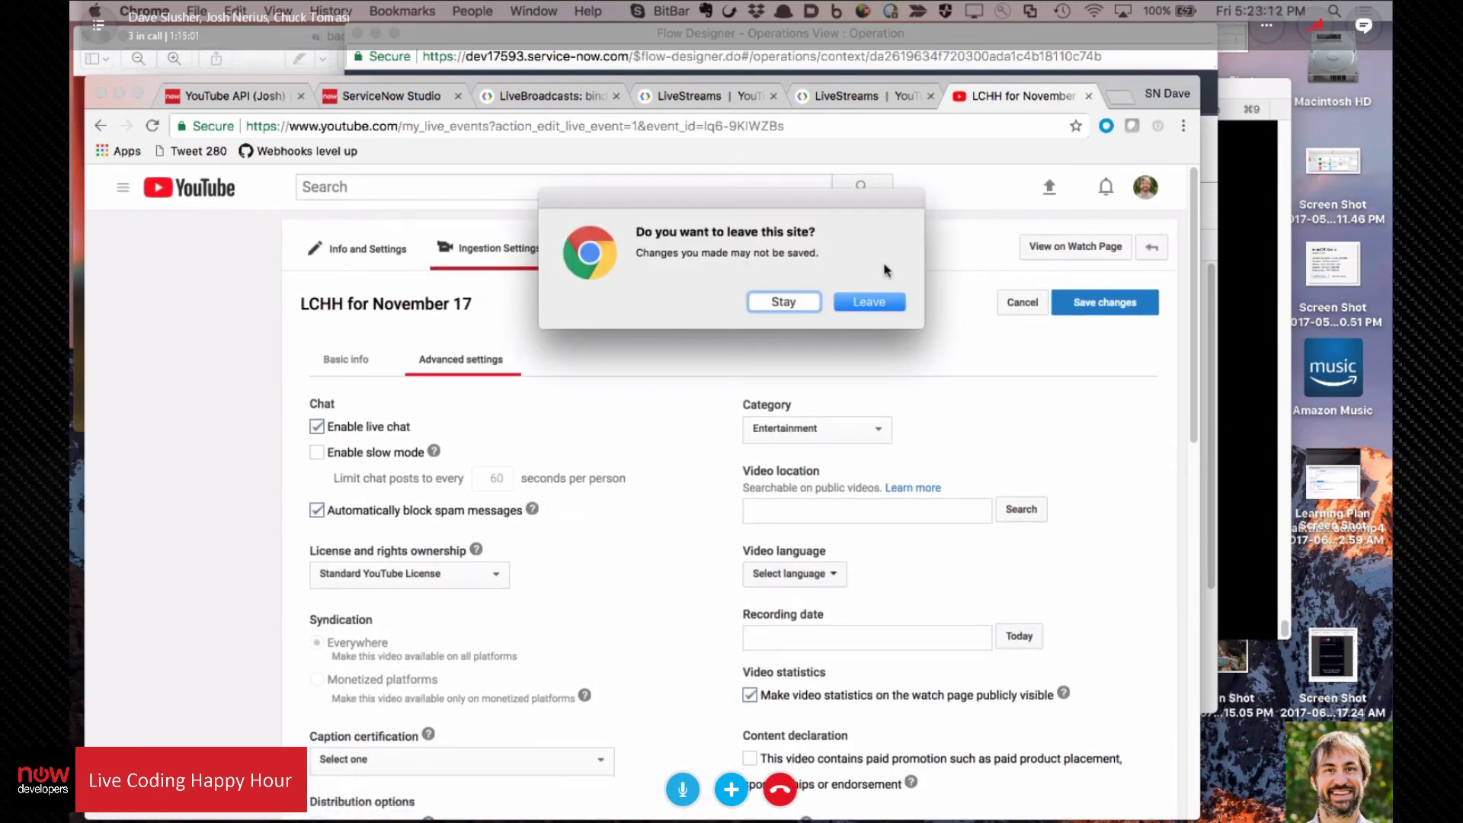
left_click(867, 302)
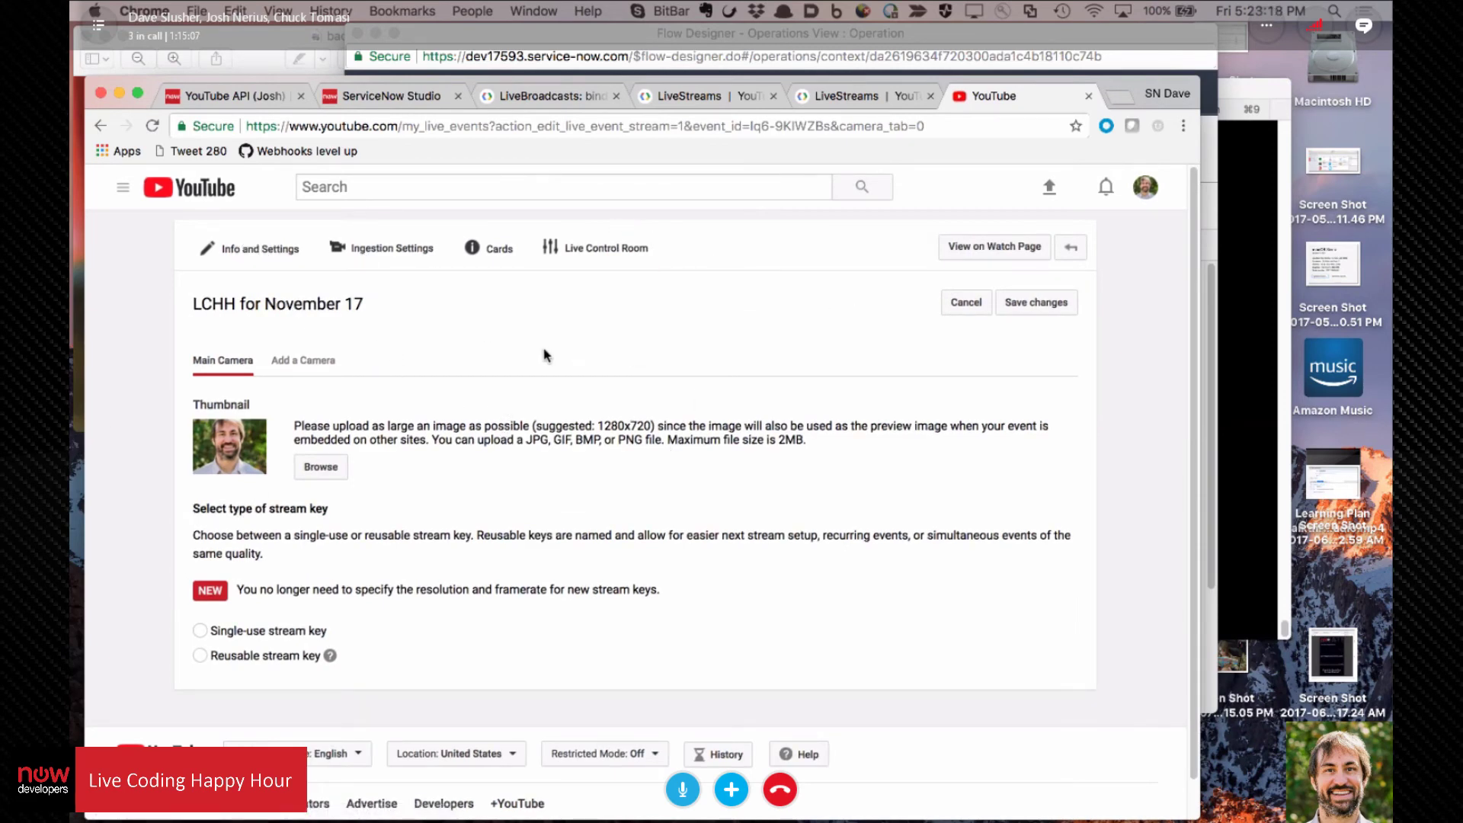
scroll(539, 366, "down", 1)
scroll(540, 365, "up", 1)
left_click(584, 254)
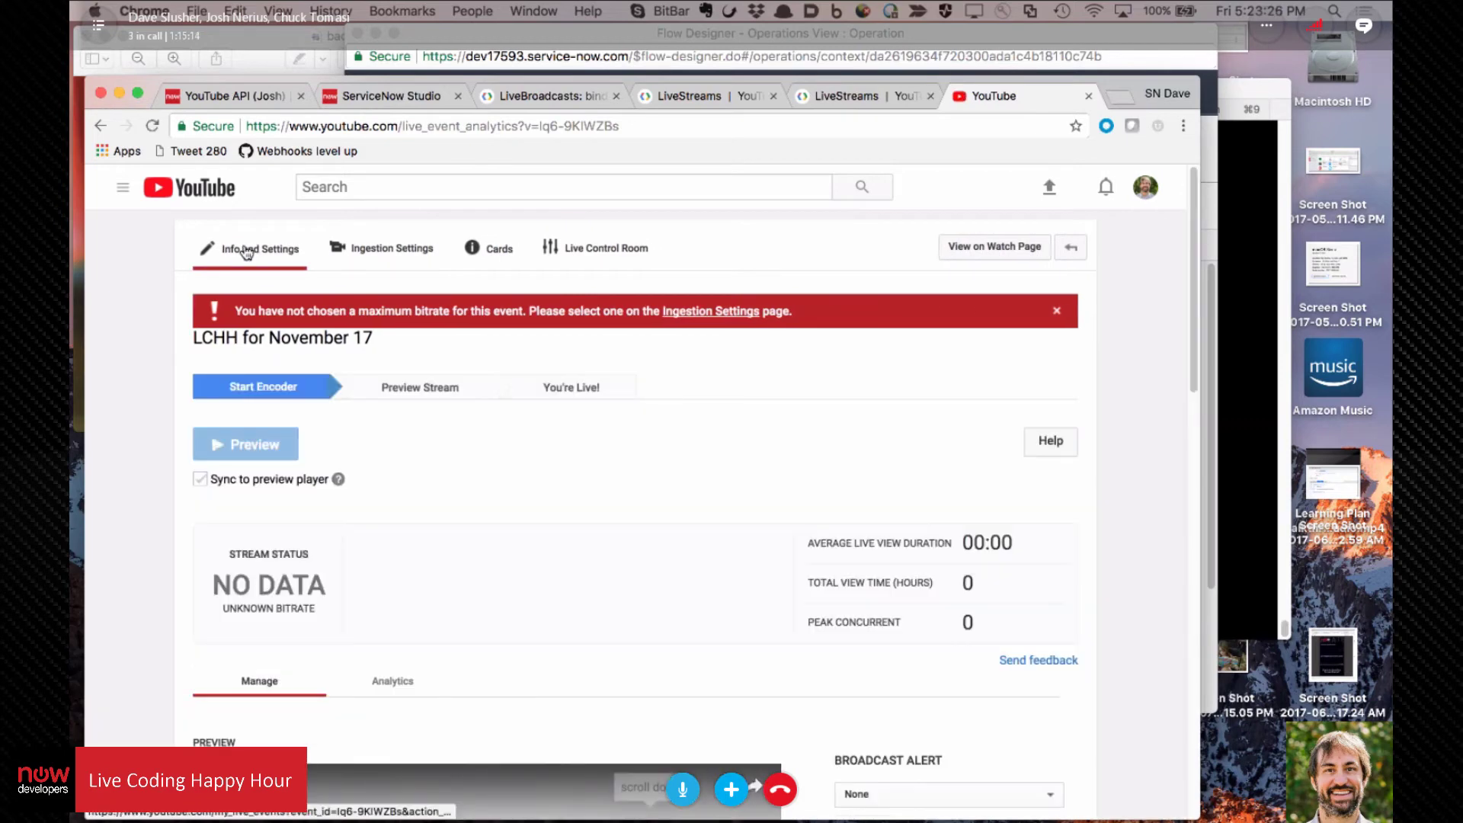
left_click(243, 248)
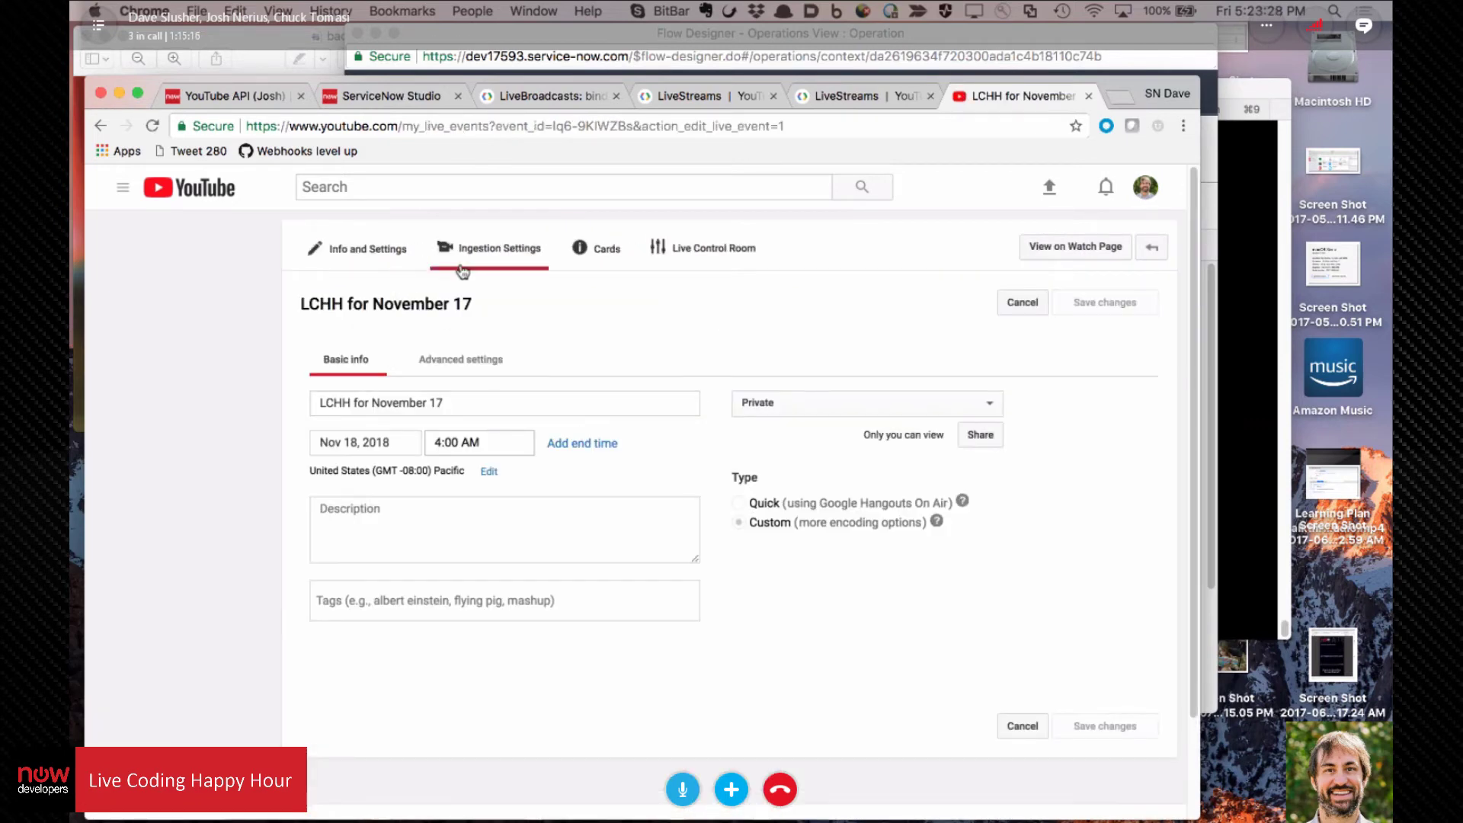
left_click(499, 250)
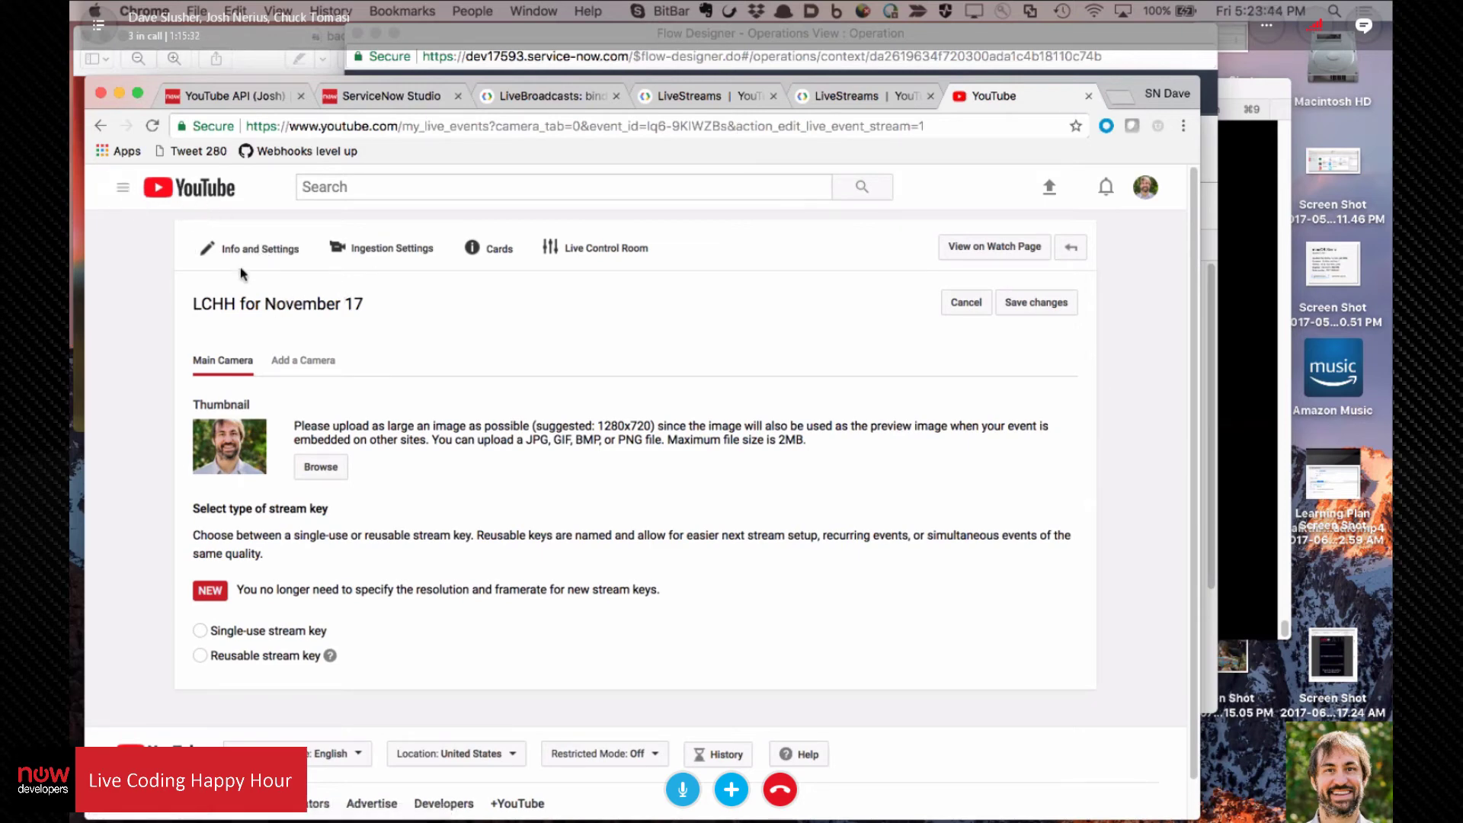
Step: Go back from the event's ingestion settings to the list of upcoming live events
left_click(126, 187)
left_click(795, 375)
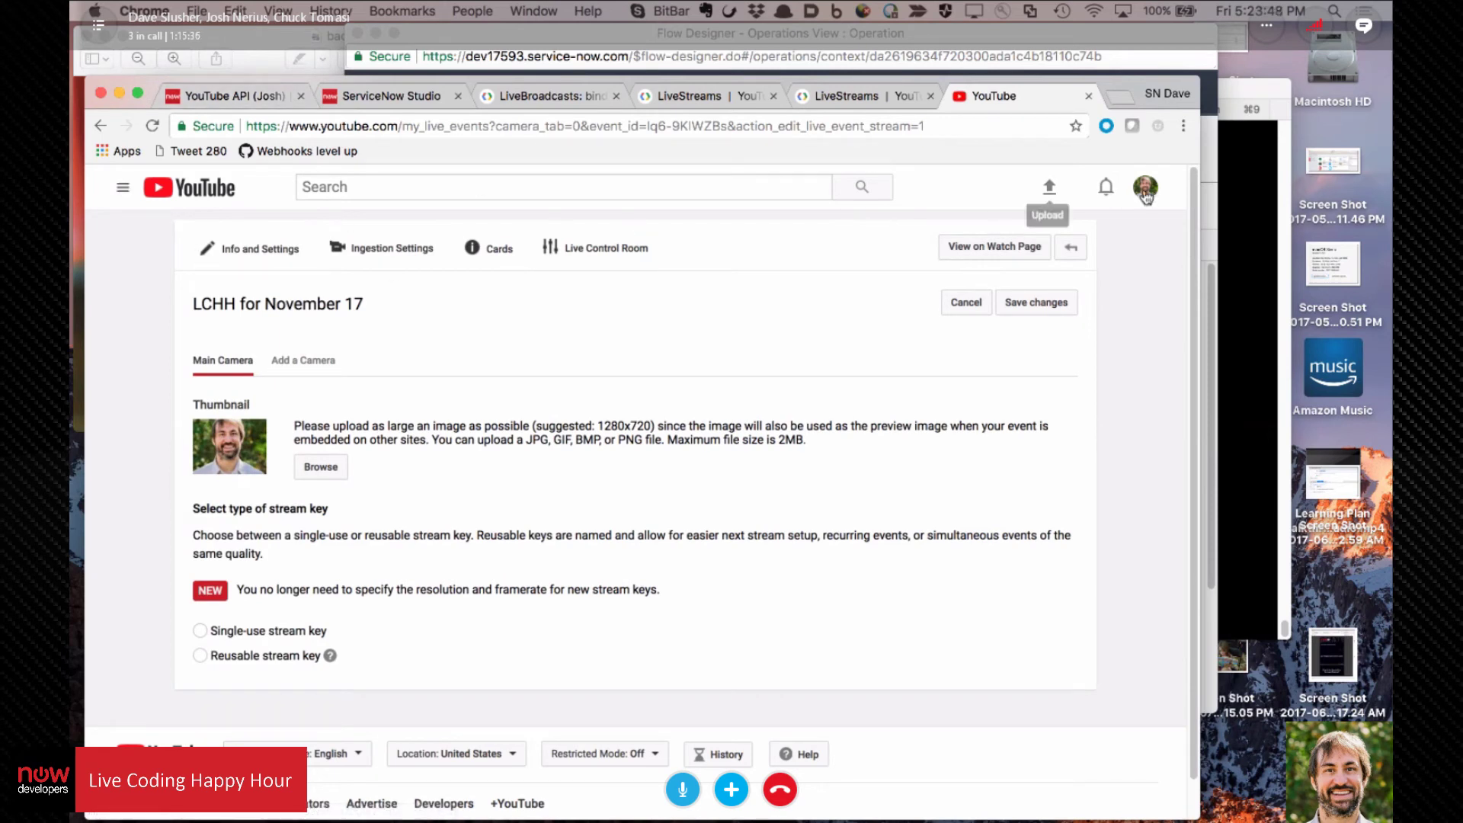
left_click(97, 127)
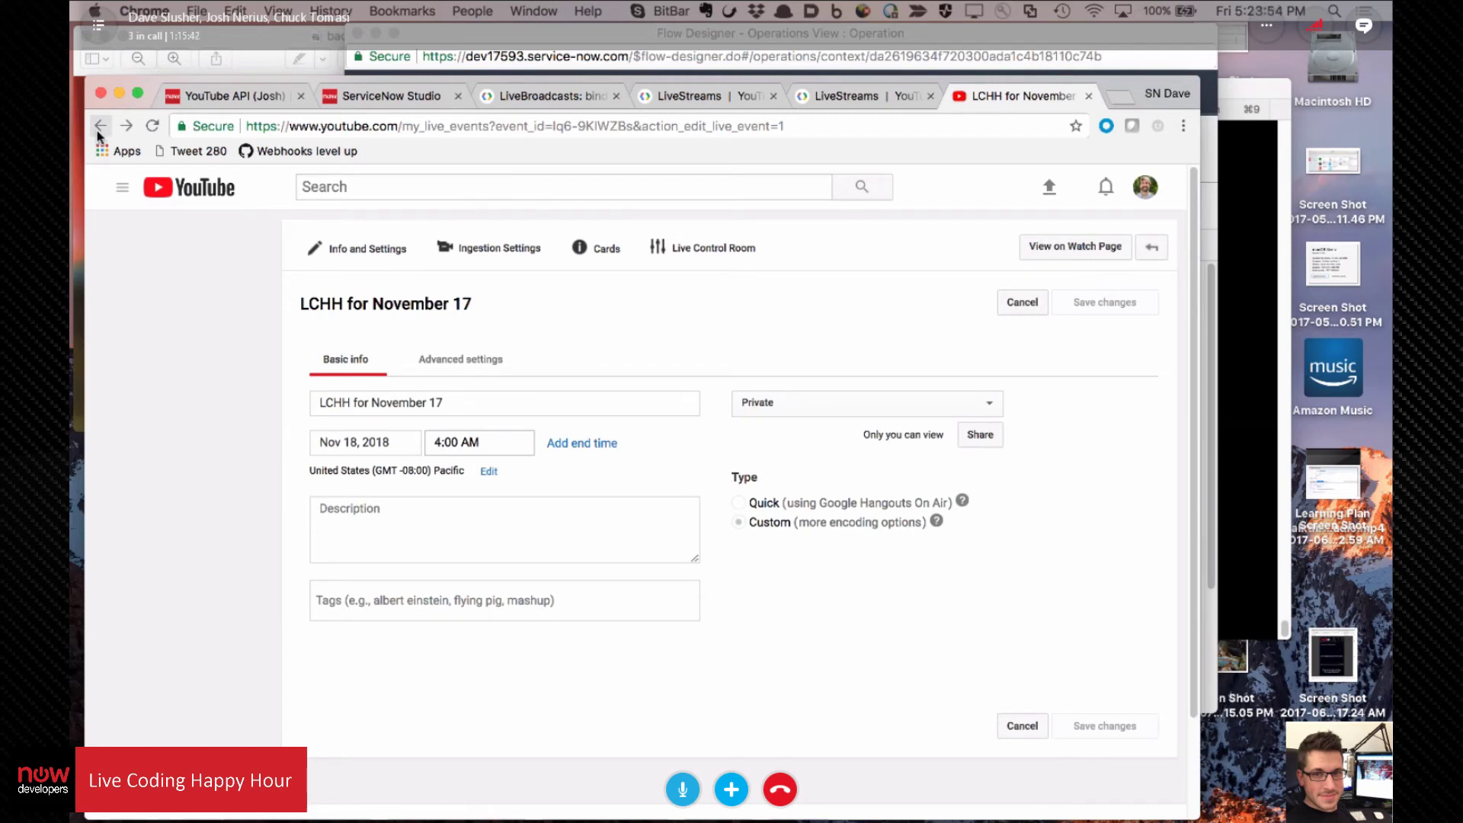
left_click(100, 125)
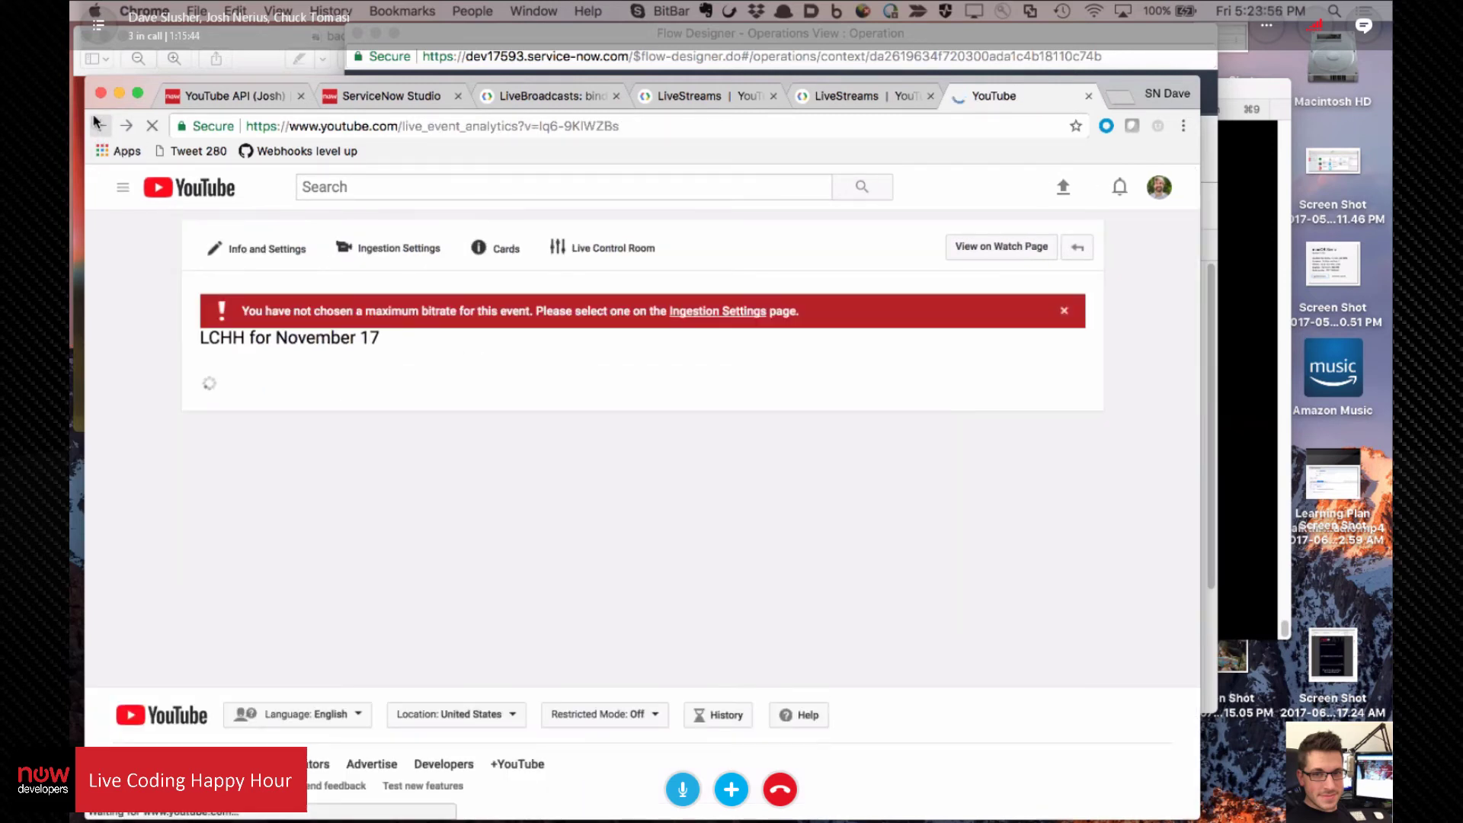
left_click(97, 126)
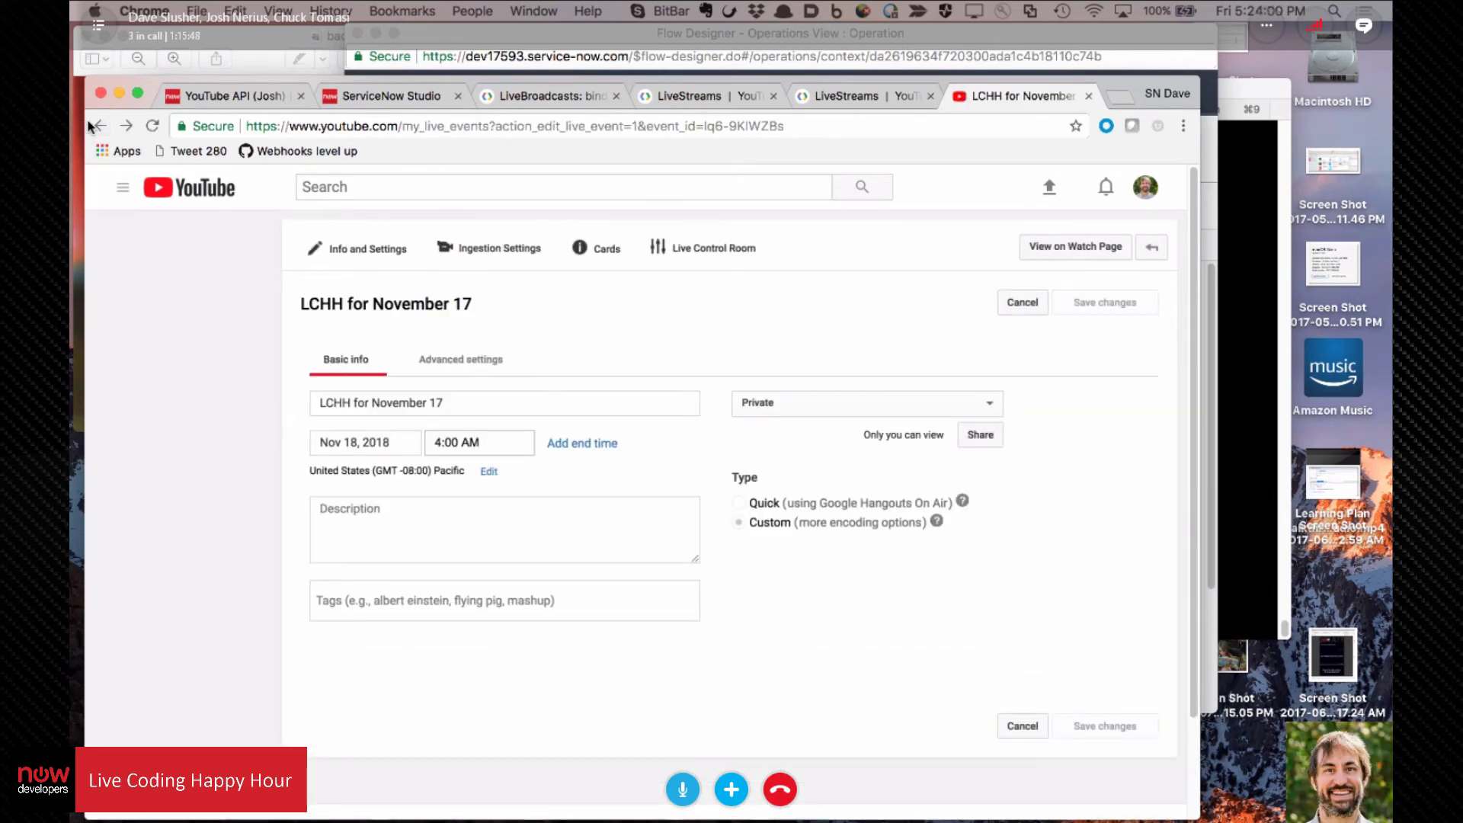
left_click(97, 126)
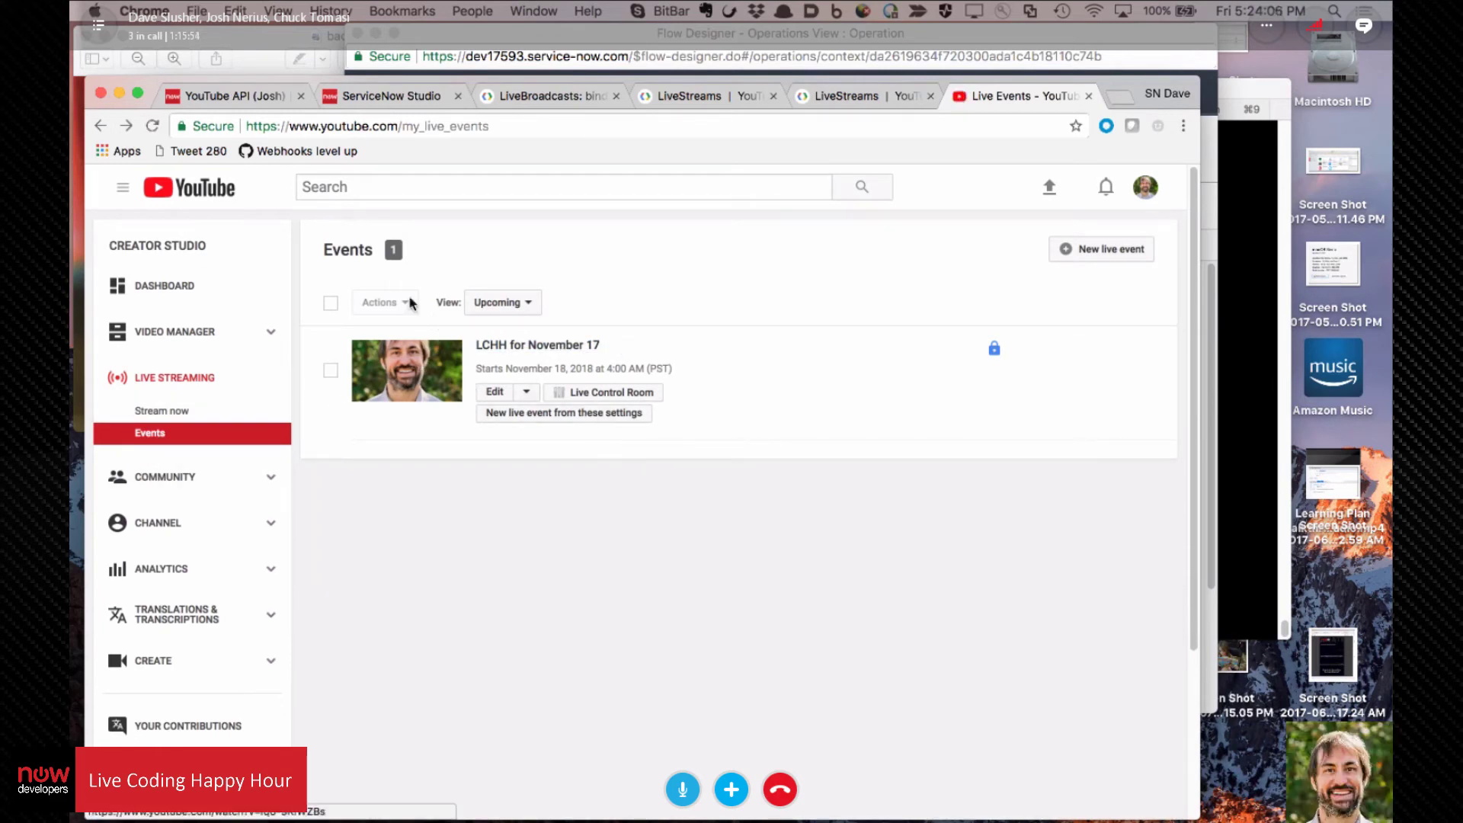
Step: Start a new live event titled "Manual event" and set its date to Dec 27, 2017
left_click(1122, 254)
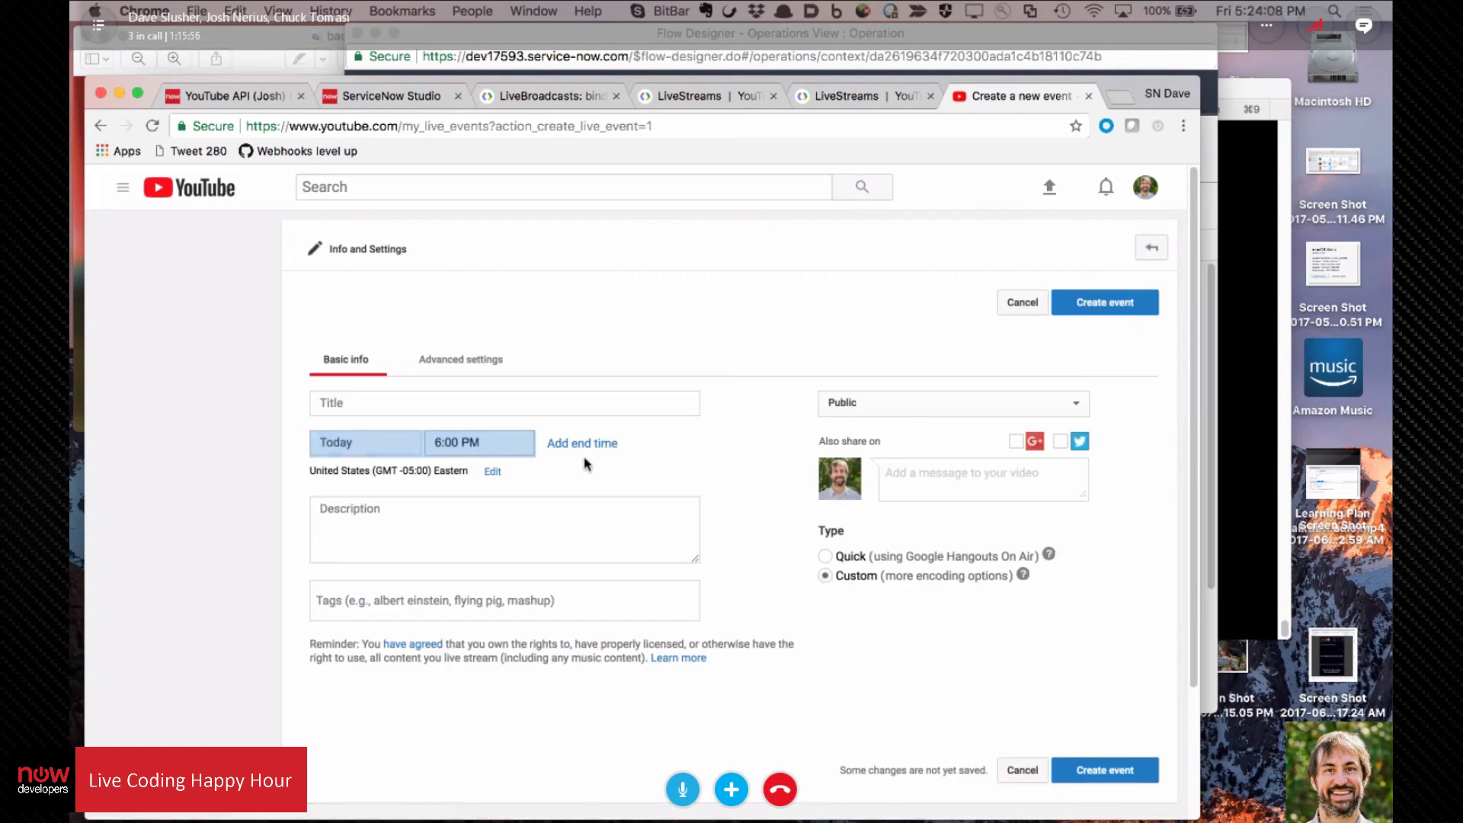
left_click(439, 404)
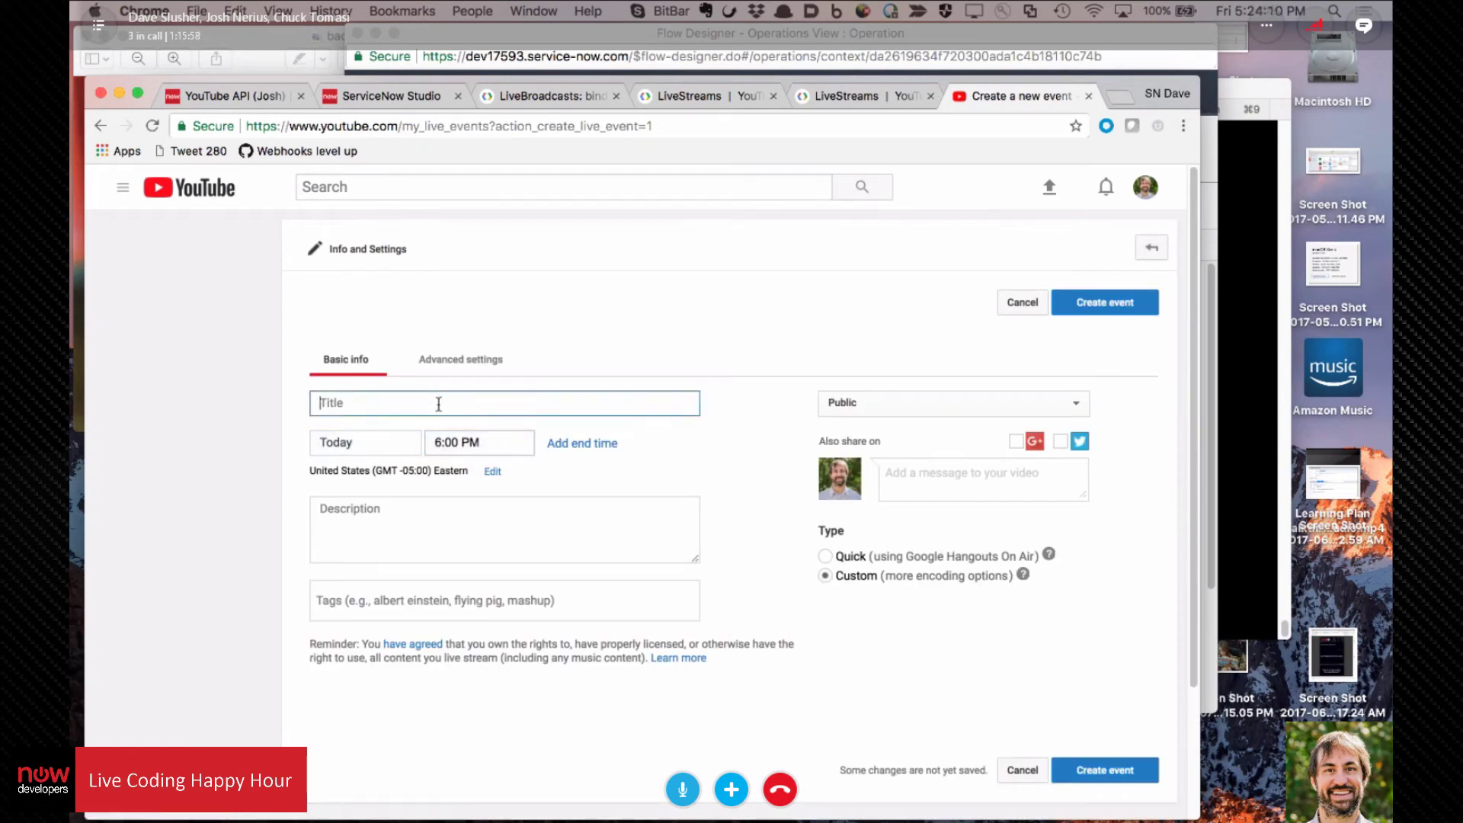
type("Manual event")
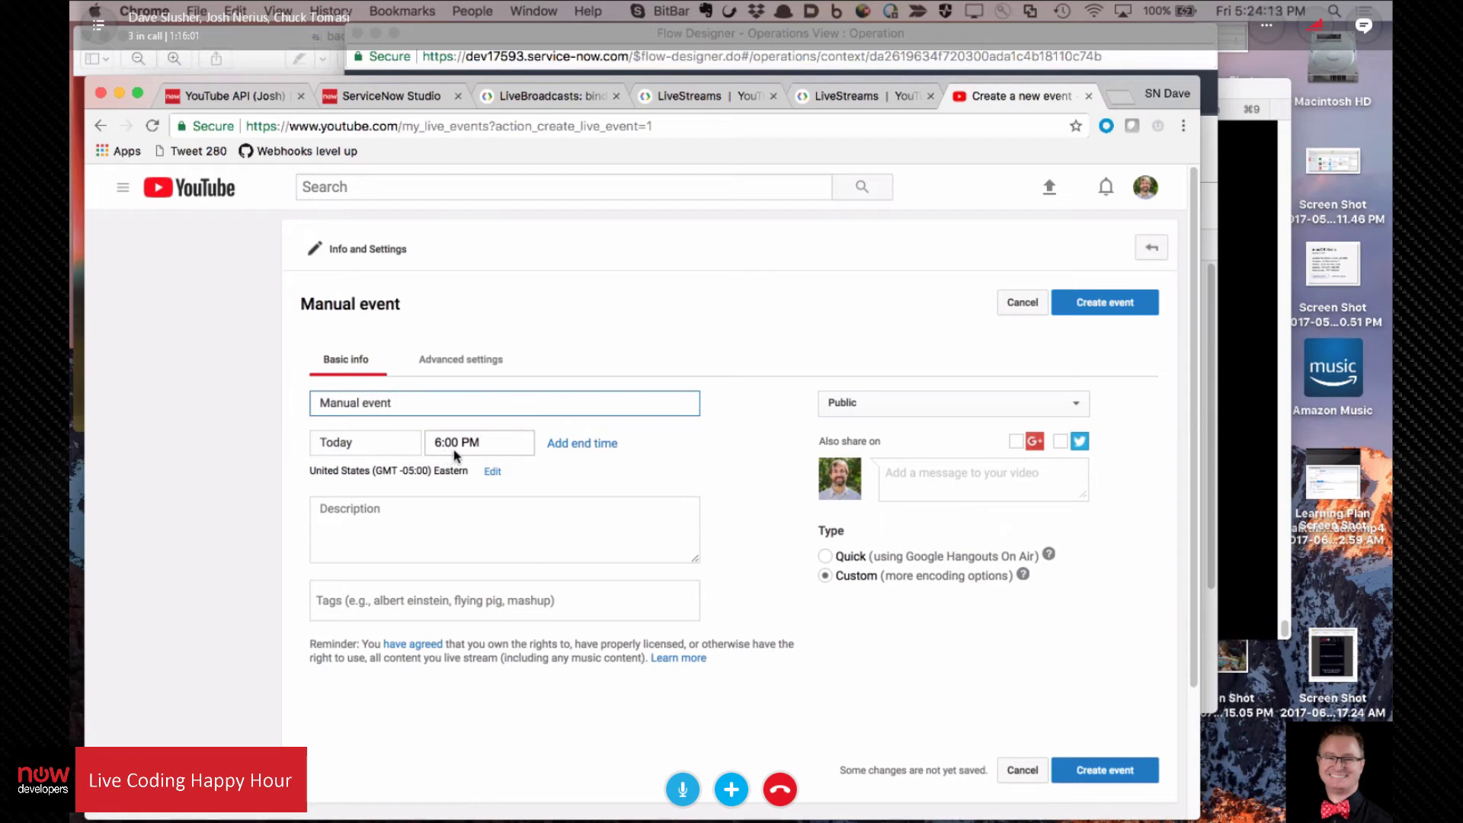
left_click(359, 441)
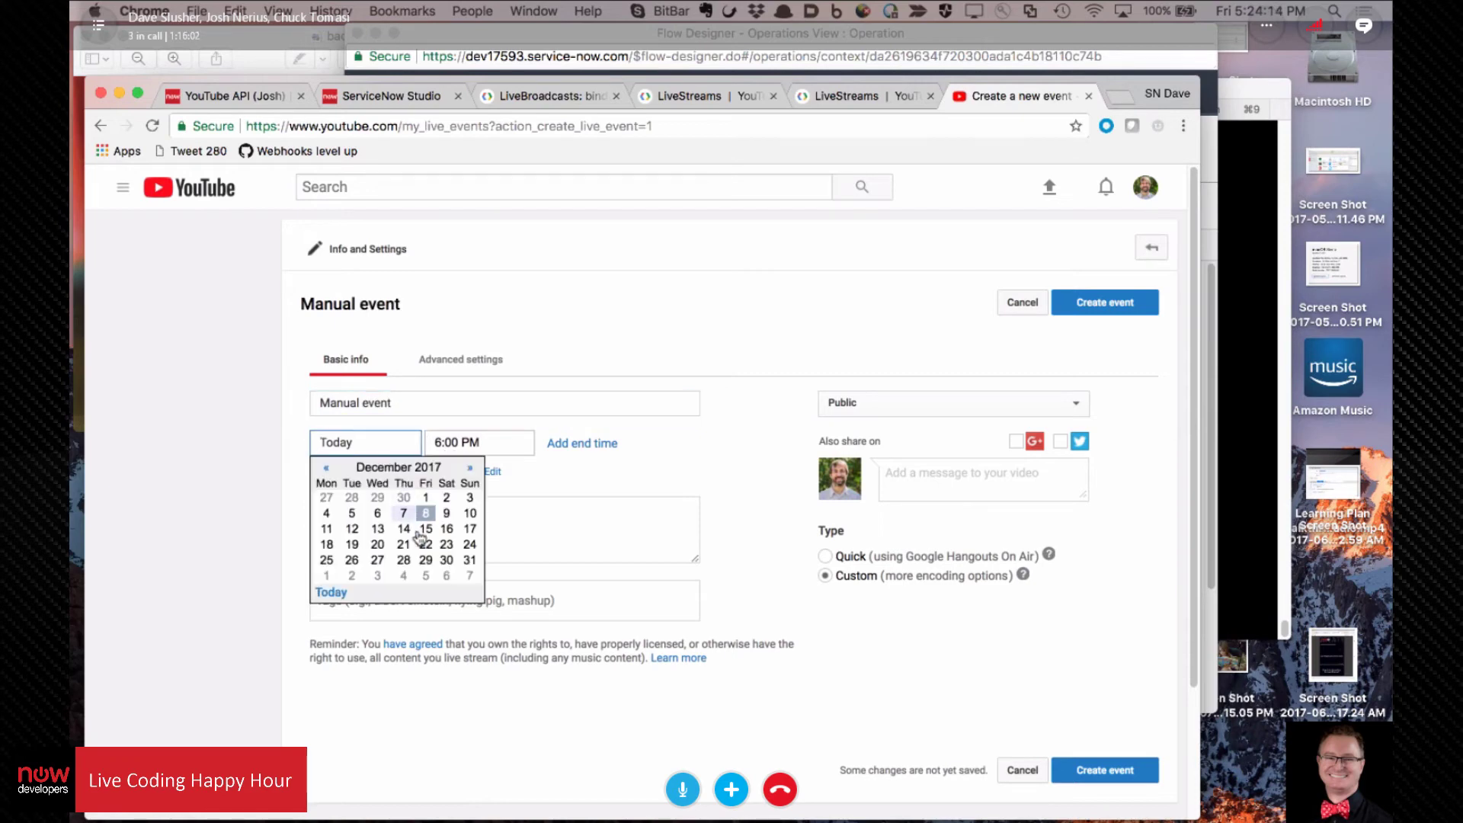
left_click(379, 560)
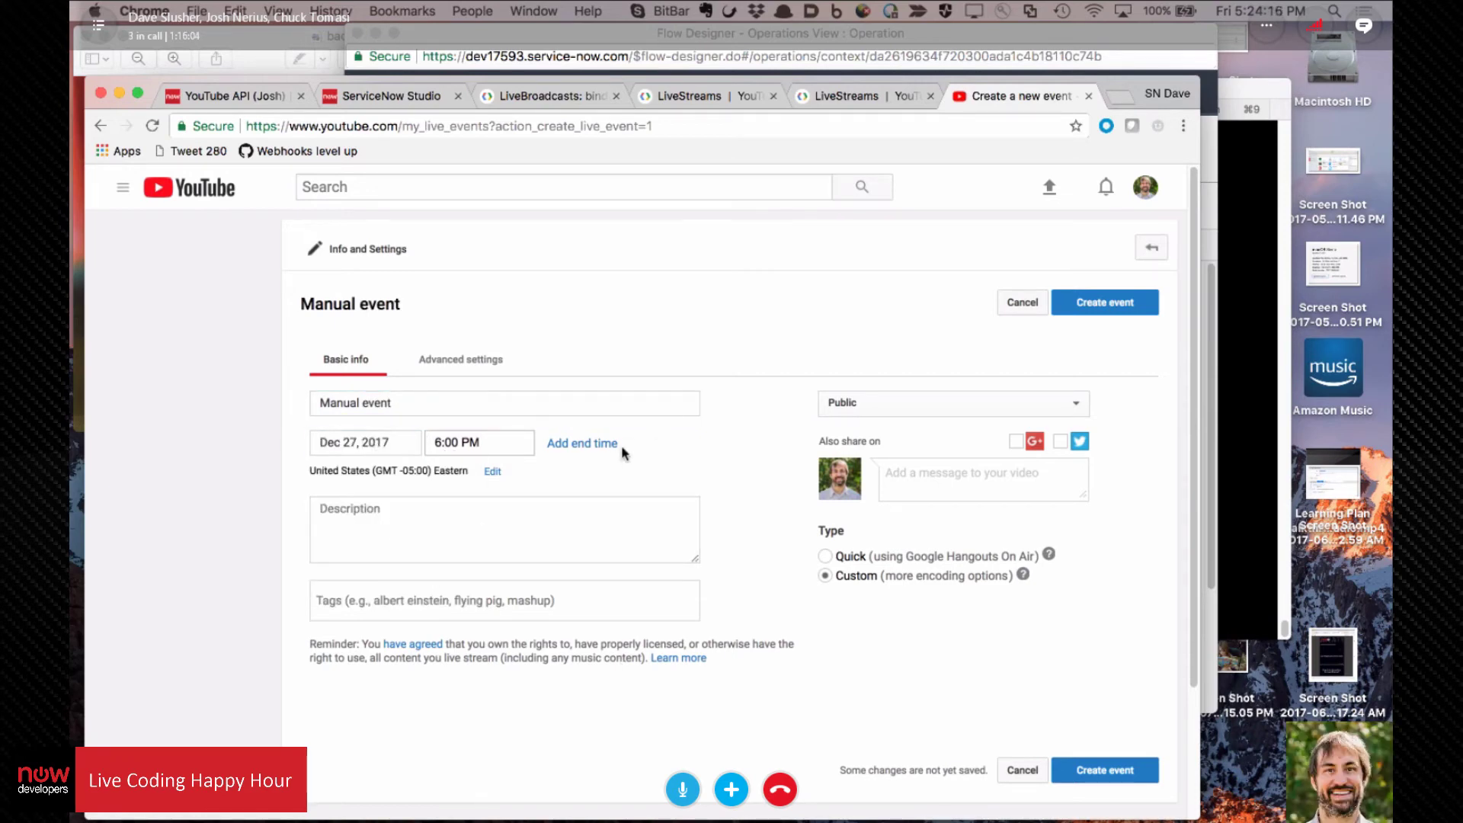
Step: Review the manual event's advanced settings and set its stream optimization to Low-latency
left_click(457, 364)
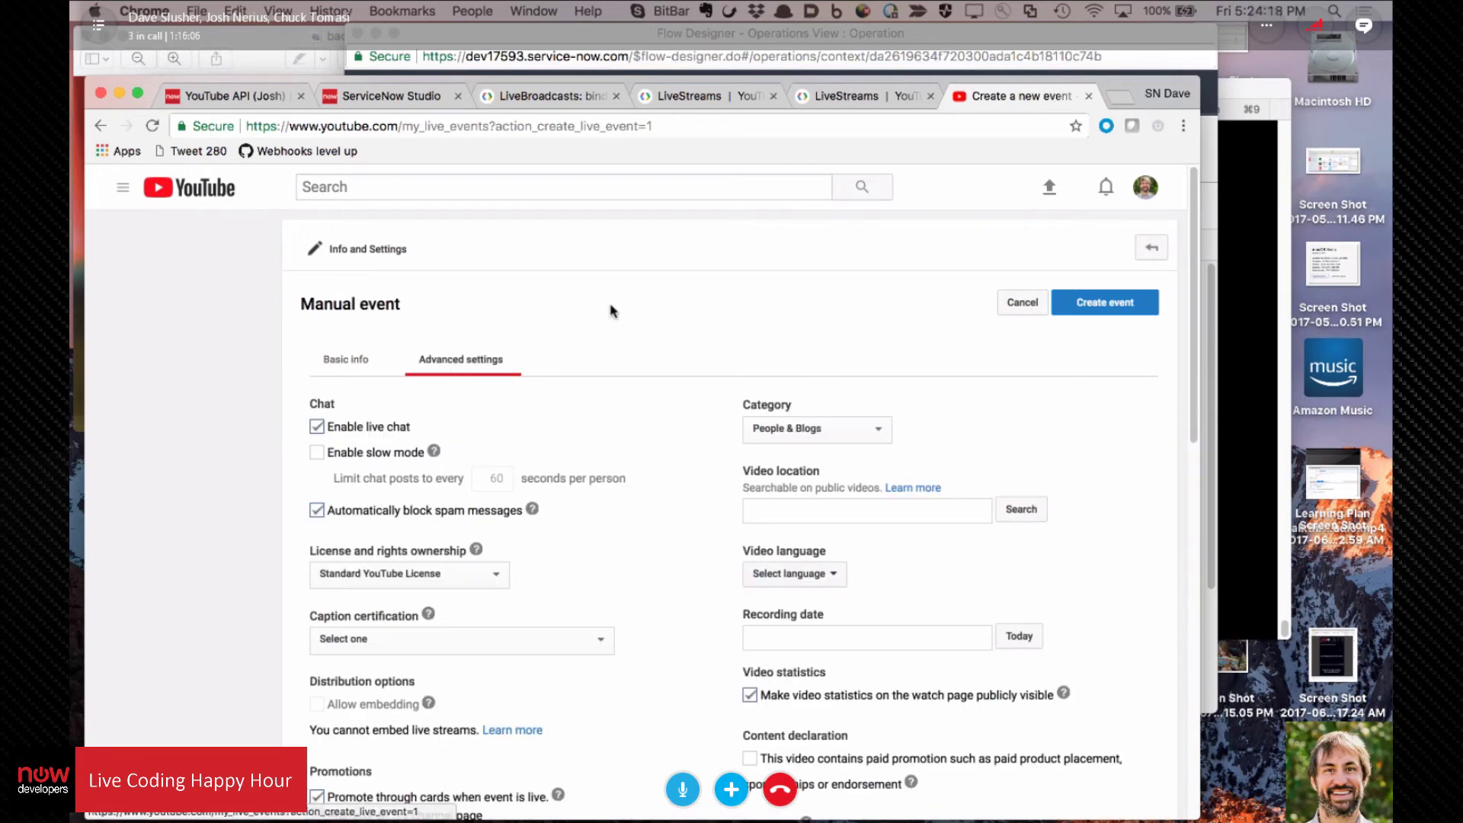
scroll(609, 311, "down", 5)
scroll(609, 311, "up", 3)
scroll(609, 311, "down", 2)
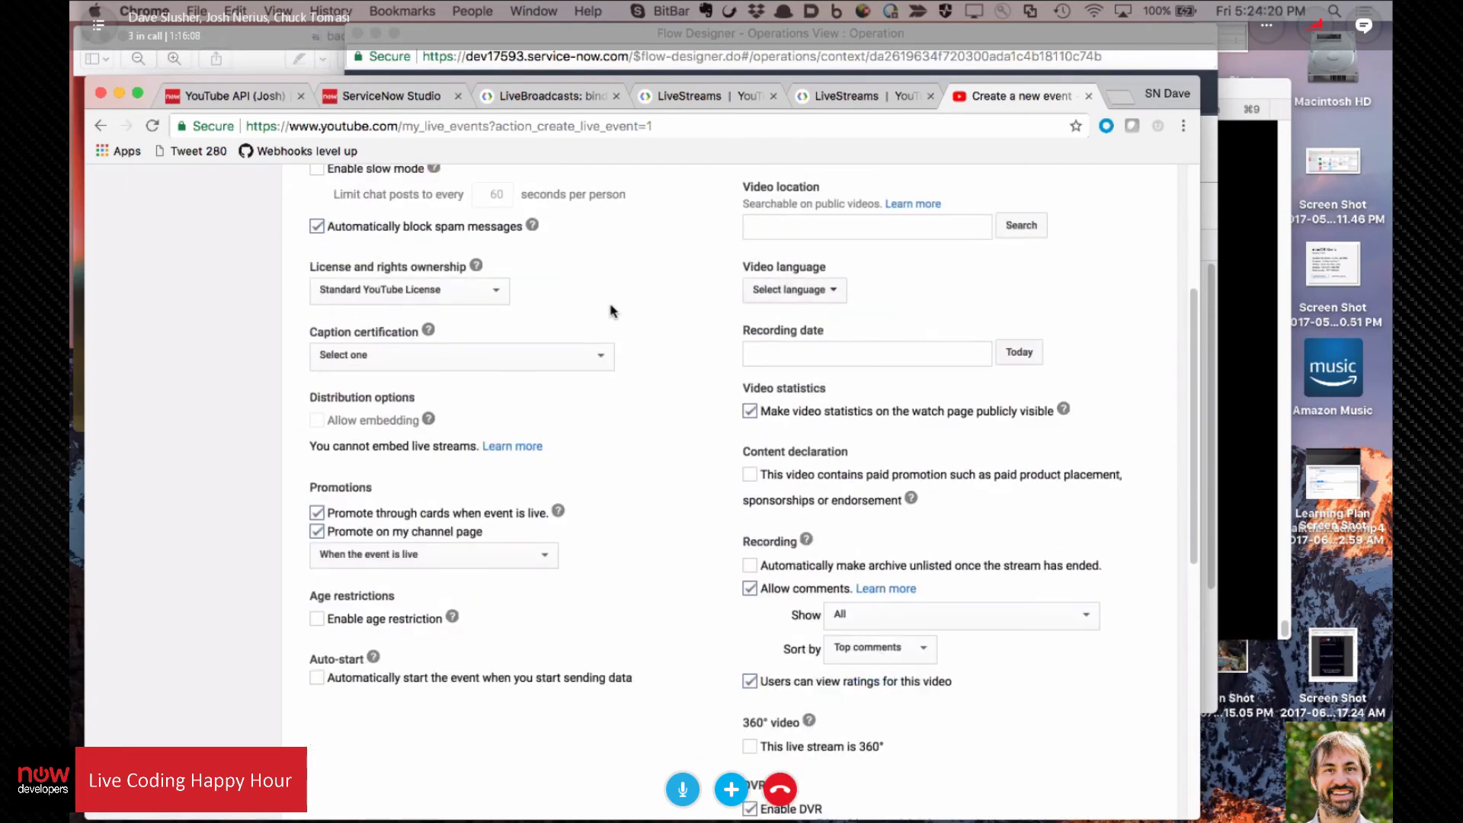
scroll(610, 311, "up", 1)
scroll(609, 311, "down", 3)
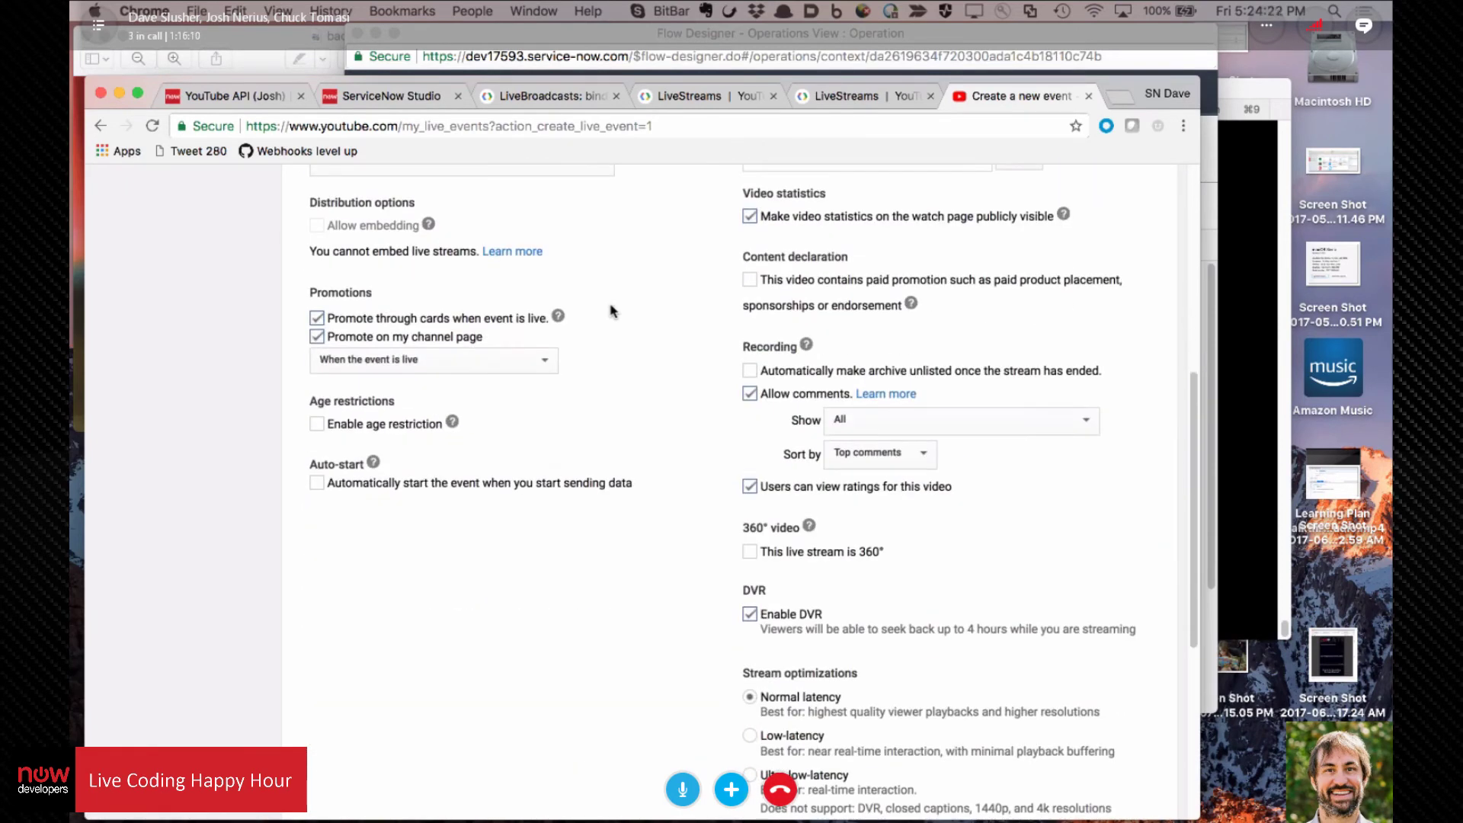
scroll(609, 311, "down", 2)
scroll(609, 311, "up", 1)
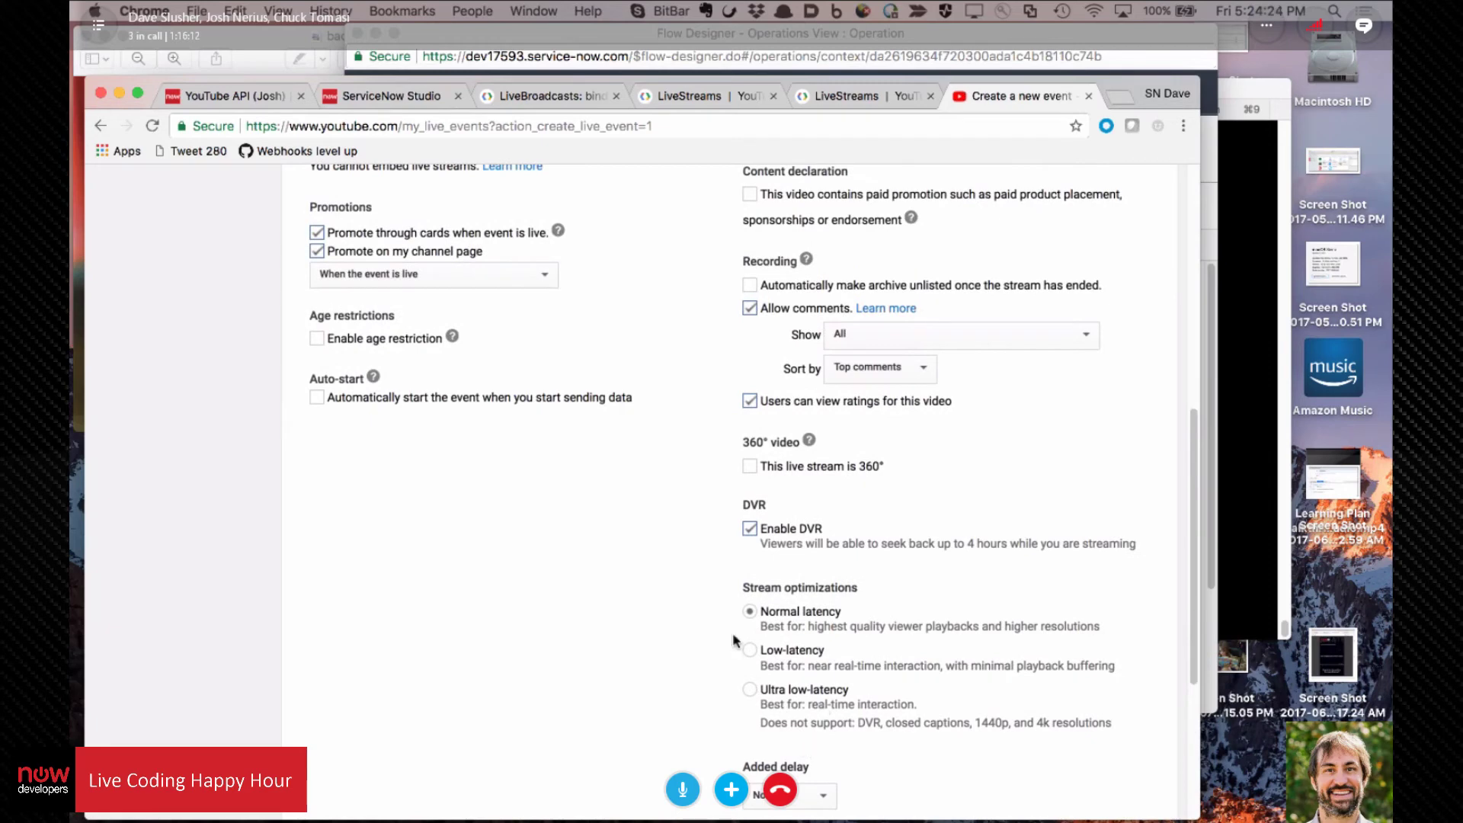
left_click(750, 650)
scroll(538, 554, "up", 4)
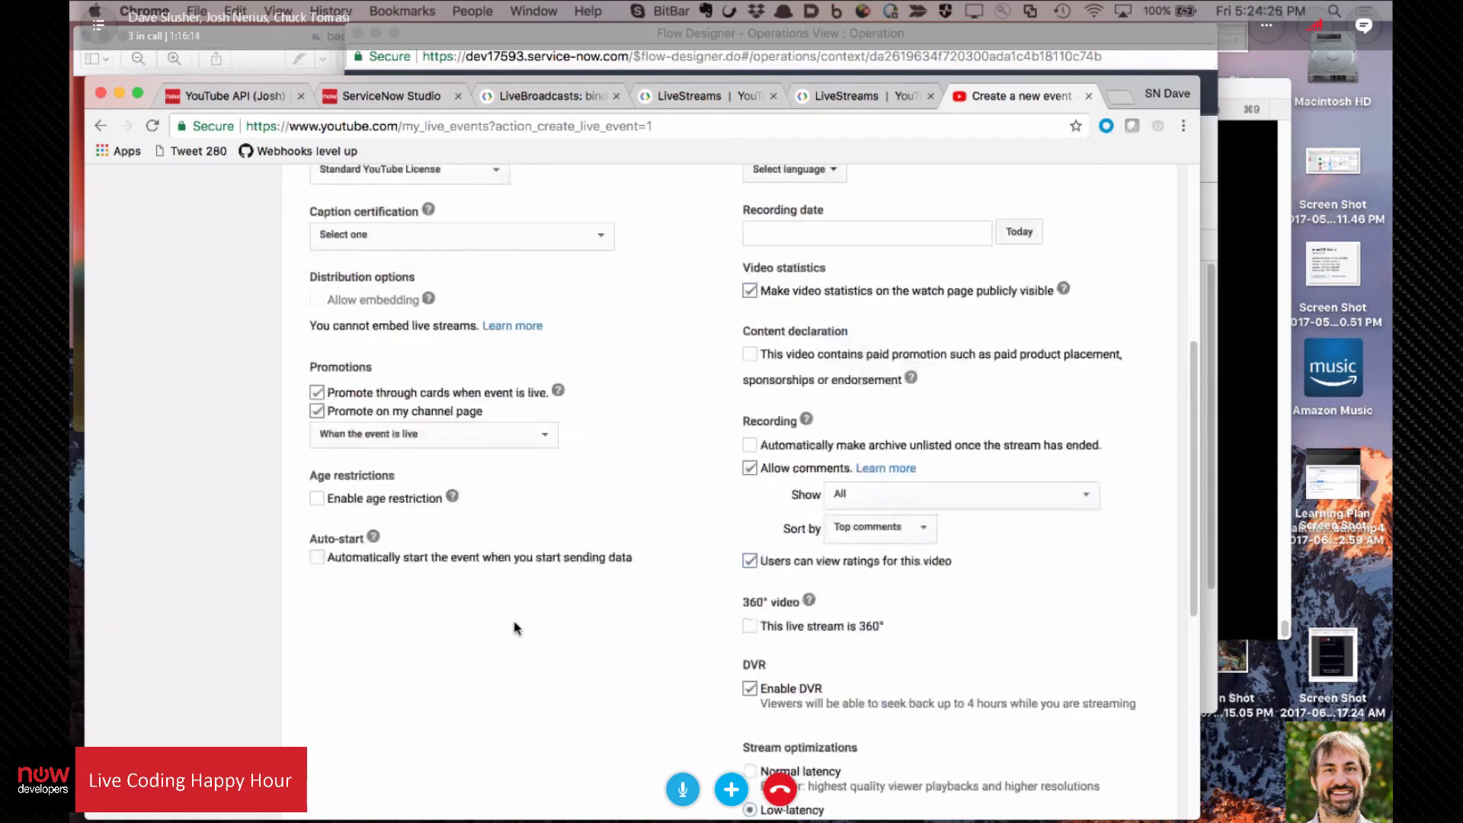
Step: Set the manual event's category to Nonprofits & Activism and its caption certification to "This content has never aired on television in the U.S."
scroll(623, 351, "up", 5)
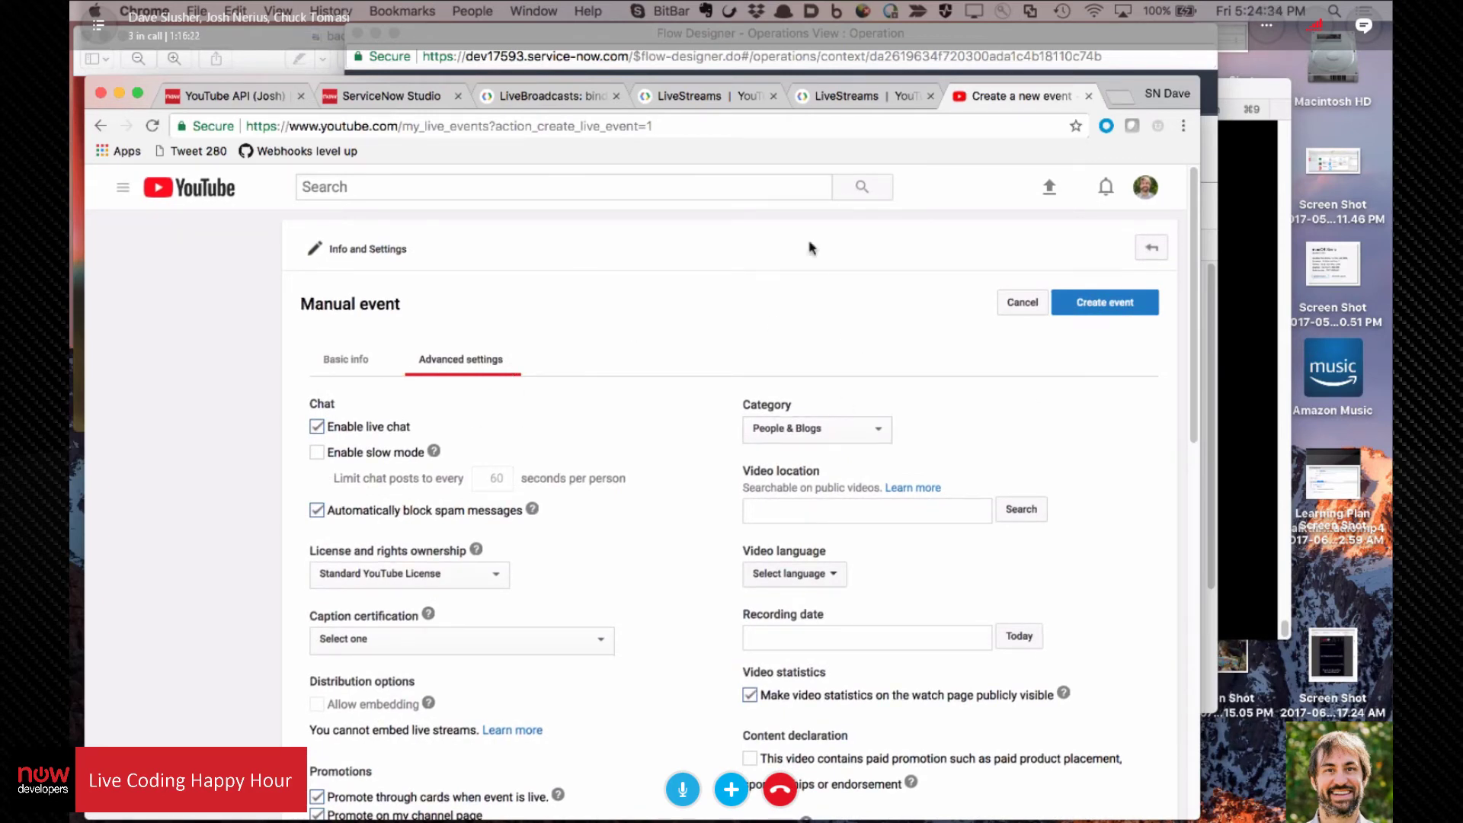
left_click(880, 429)
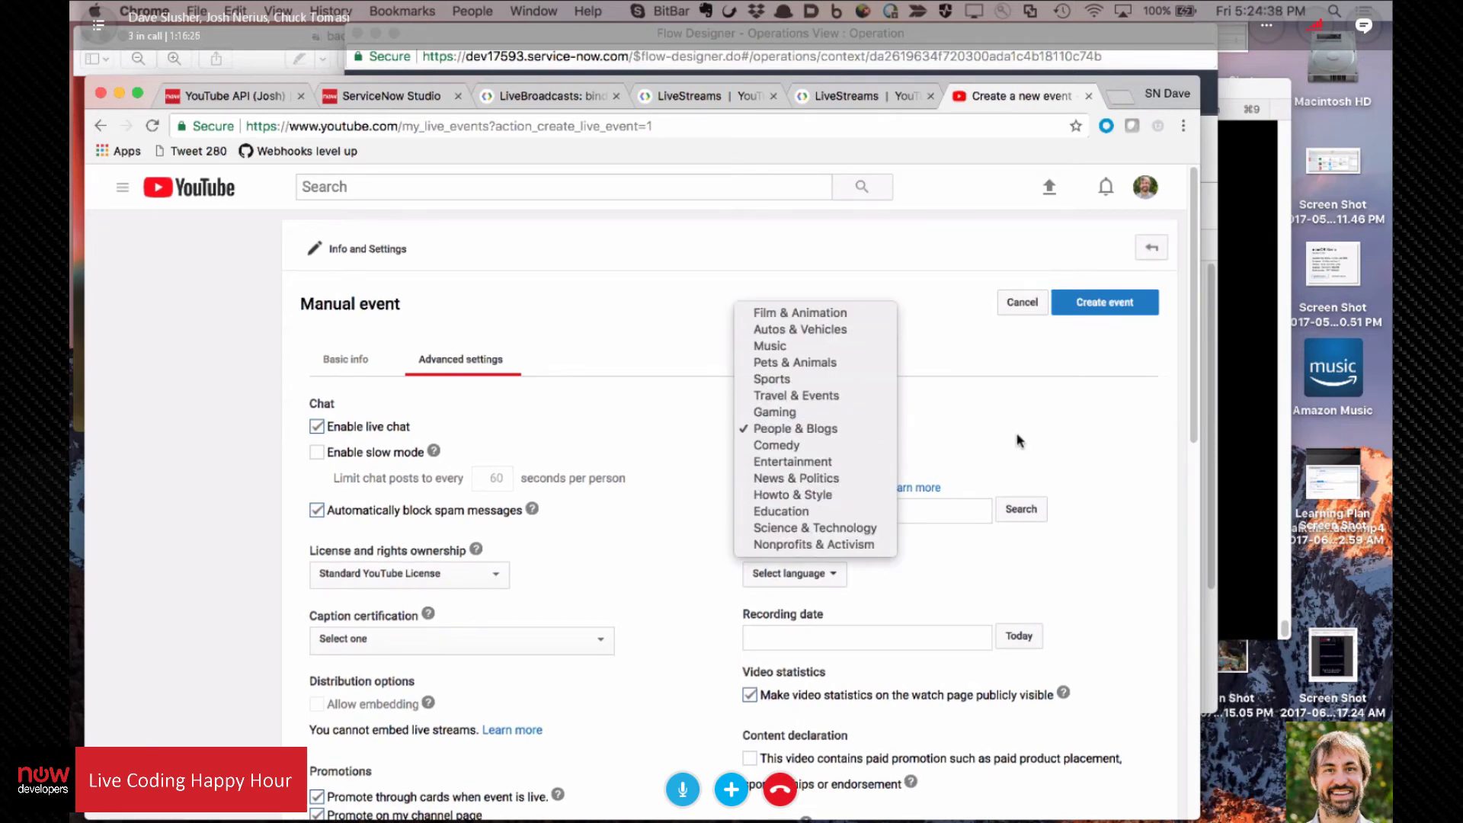
left_click(814, 544)
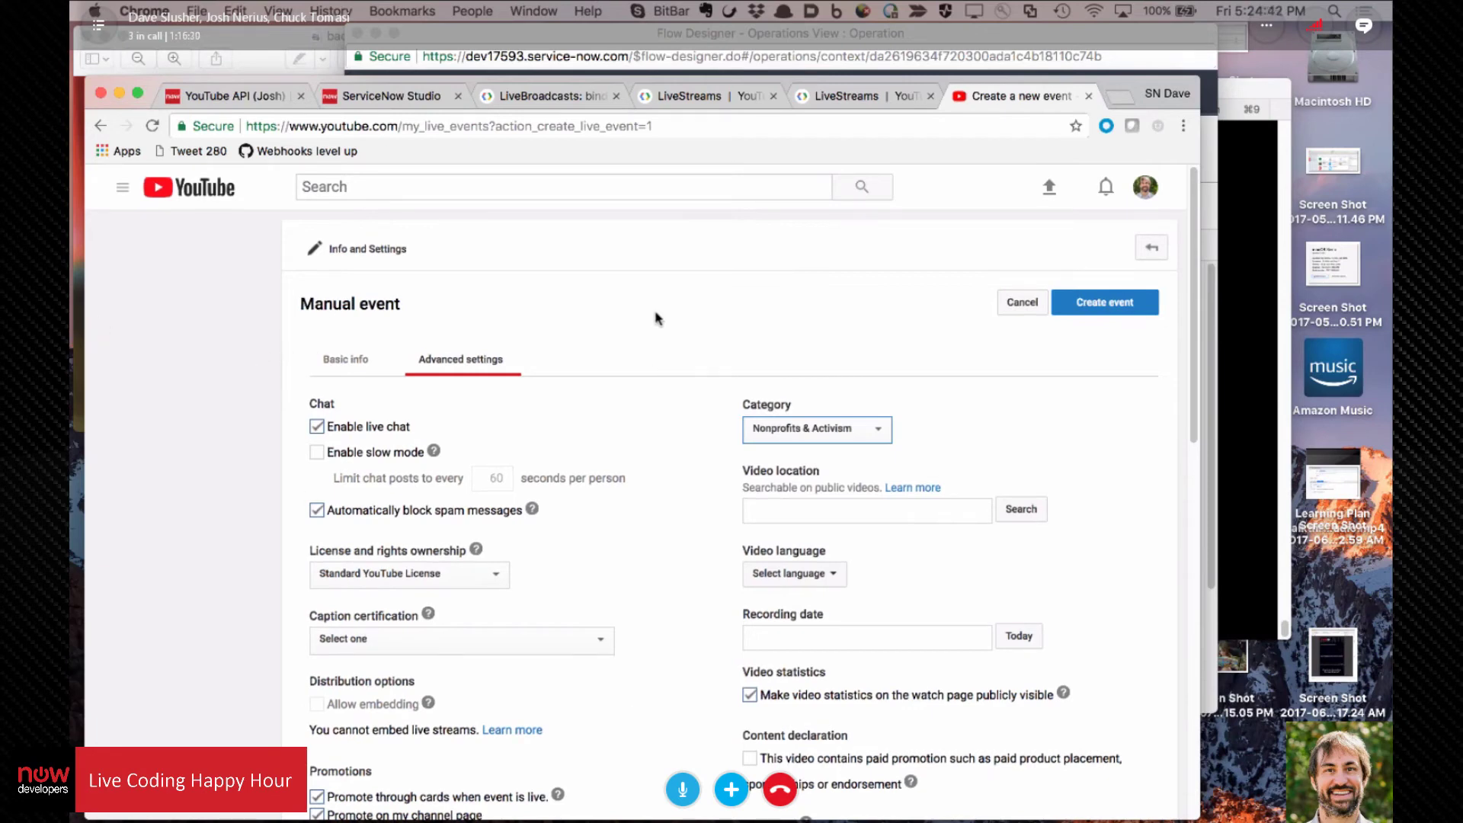
scroll(657, 318, "down", 2)
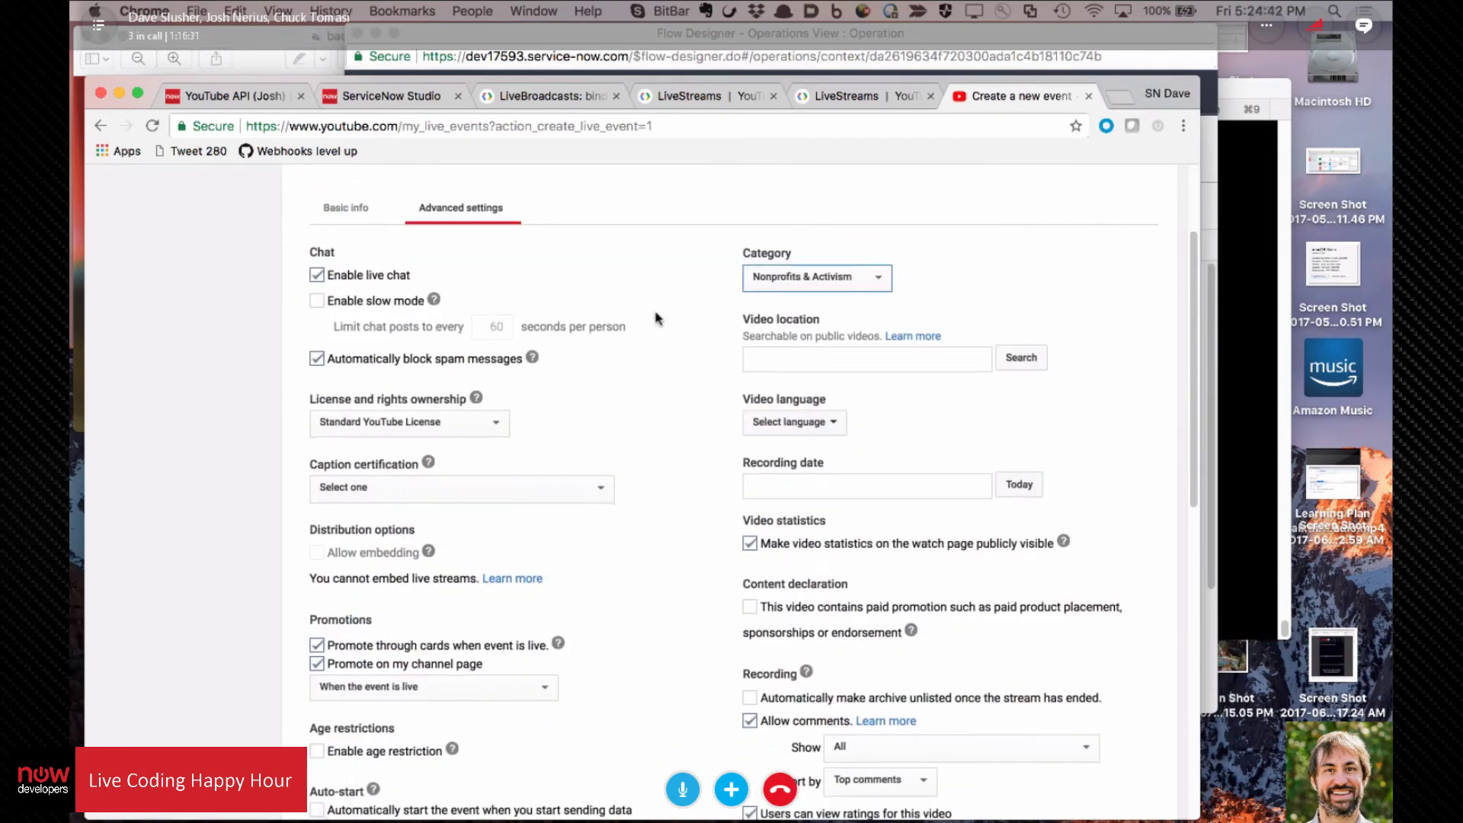
left_click(598, 493)
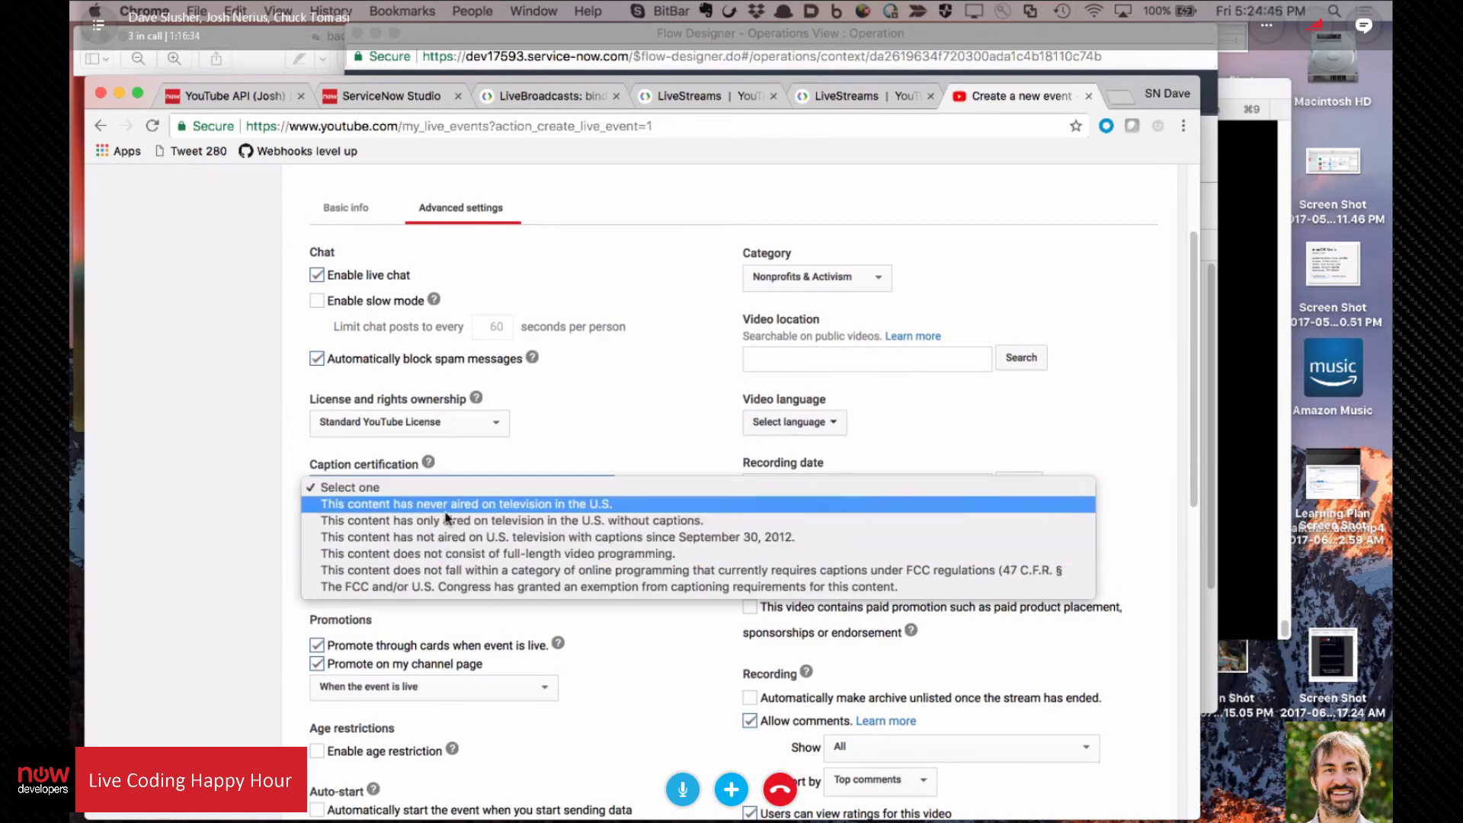
left_click(338, 463)
Step: Review the remaining advanced settings of the manual event and create the event
scroll(169, 447, "down", 3)
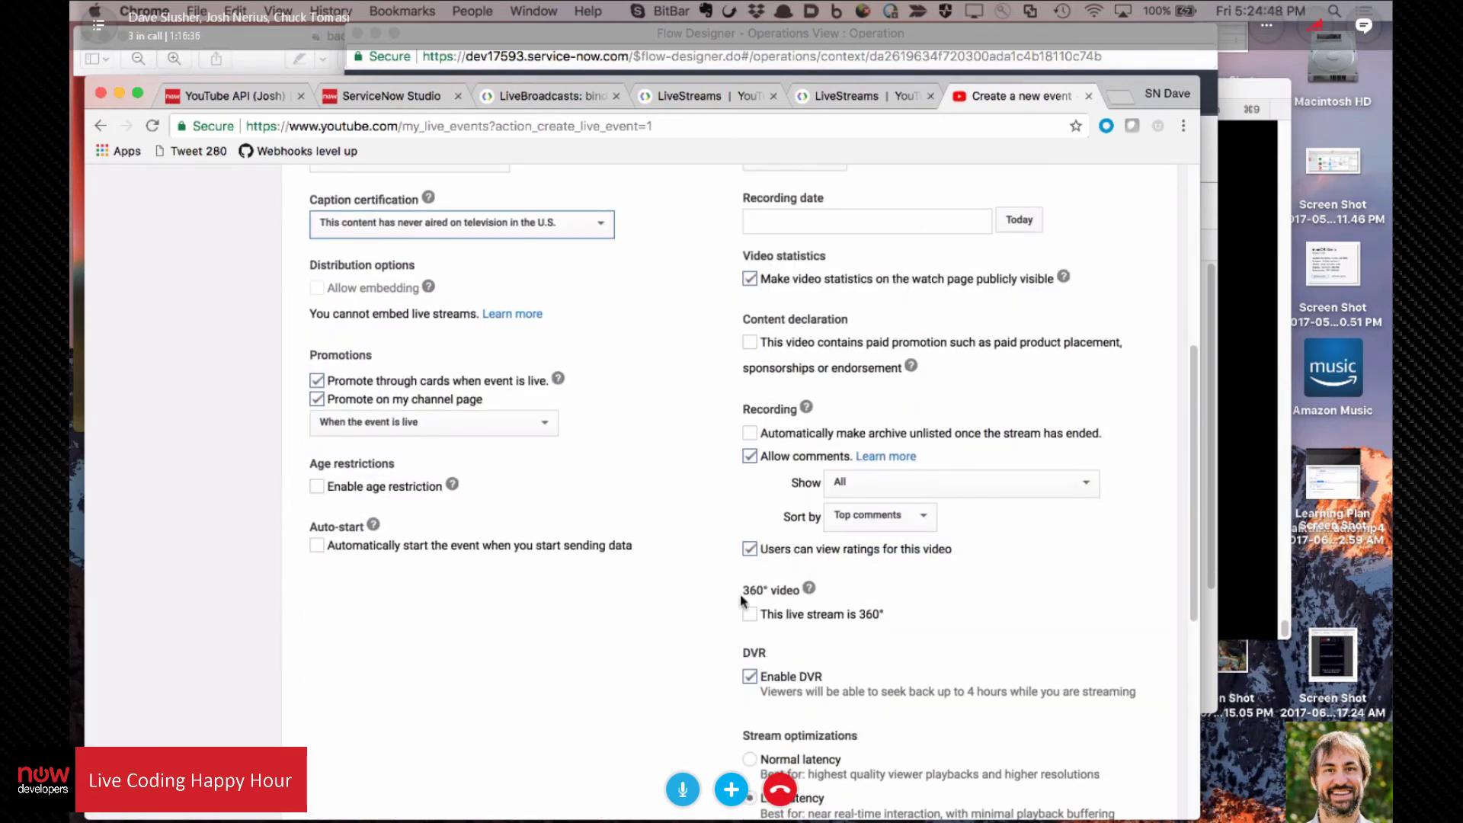
scroll(796, 440, "down", 5)
scroll(725, 545, "up", 5)
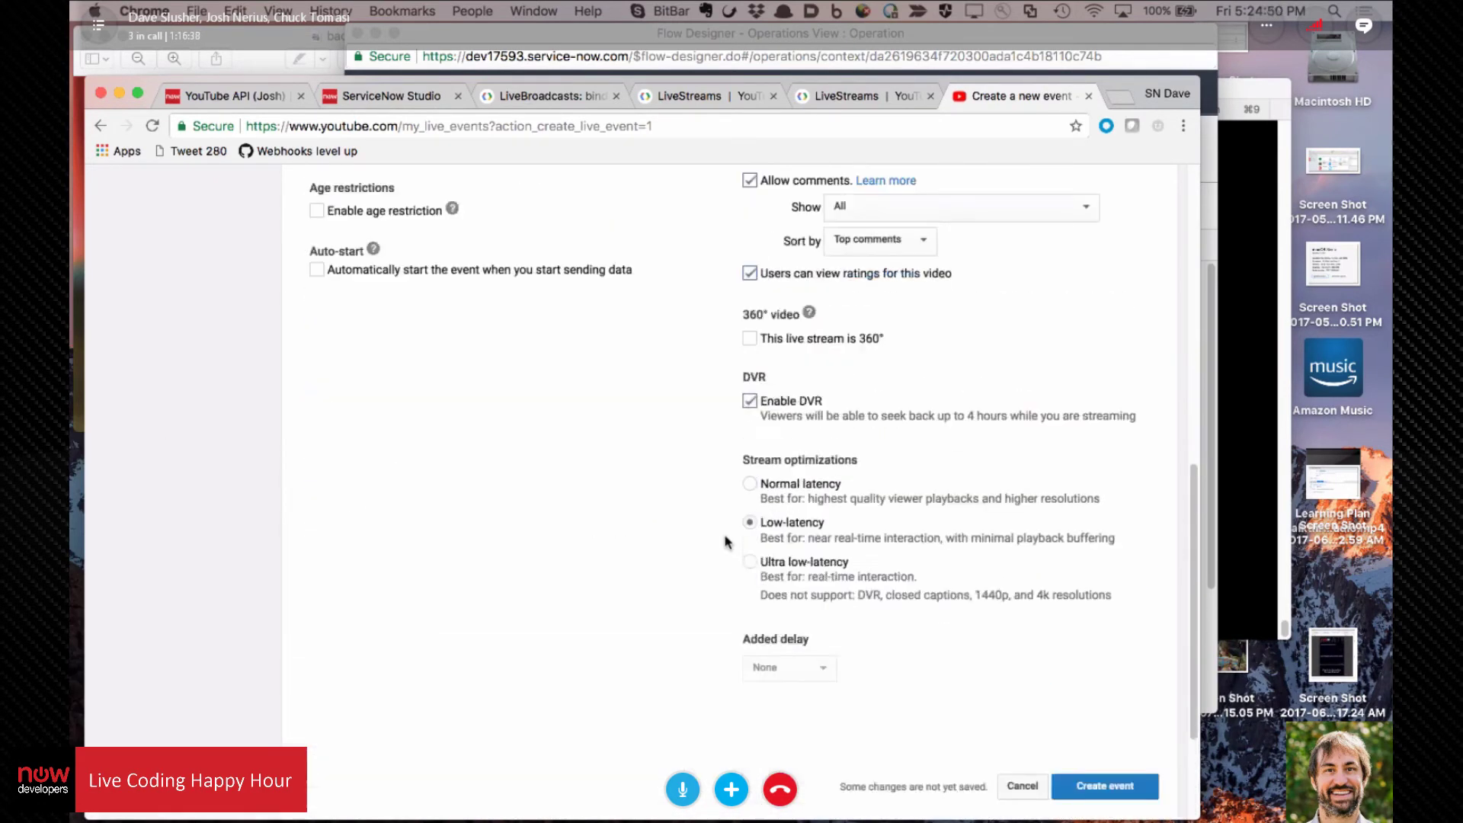
scroll(637, 507, "up", 5)
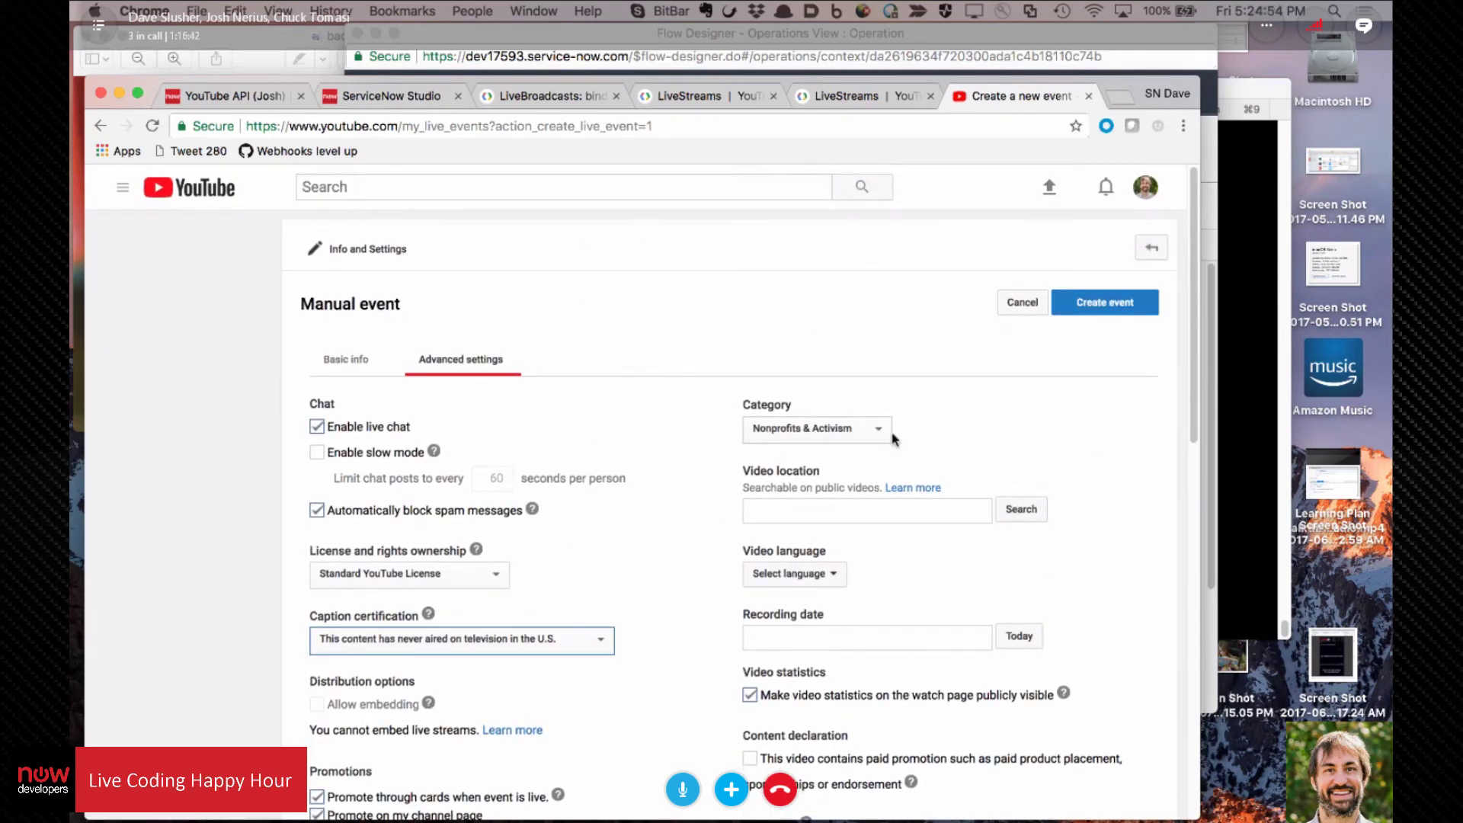
scroll(884, 434, "down", 10)
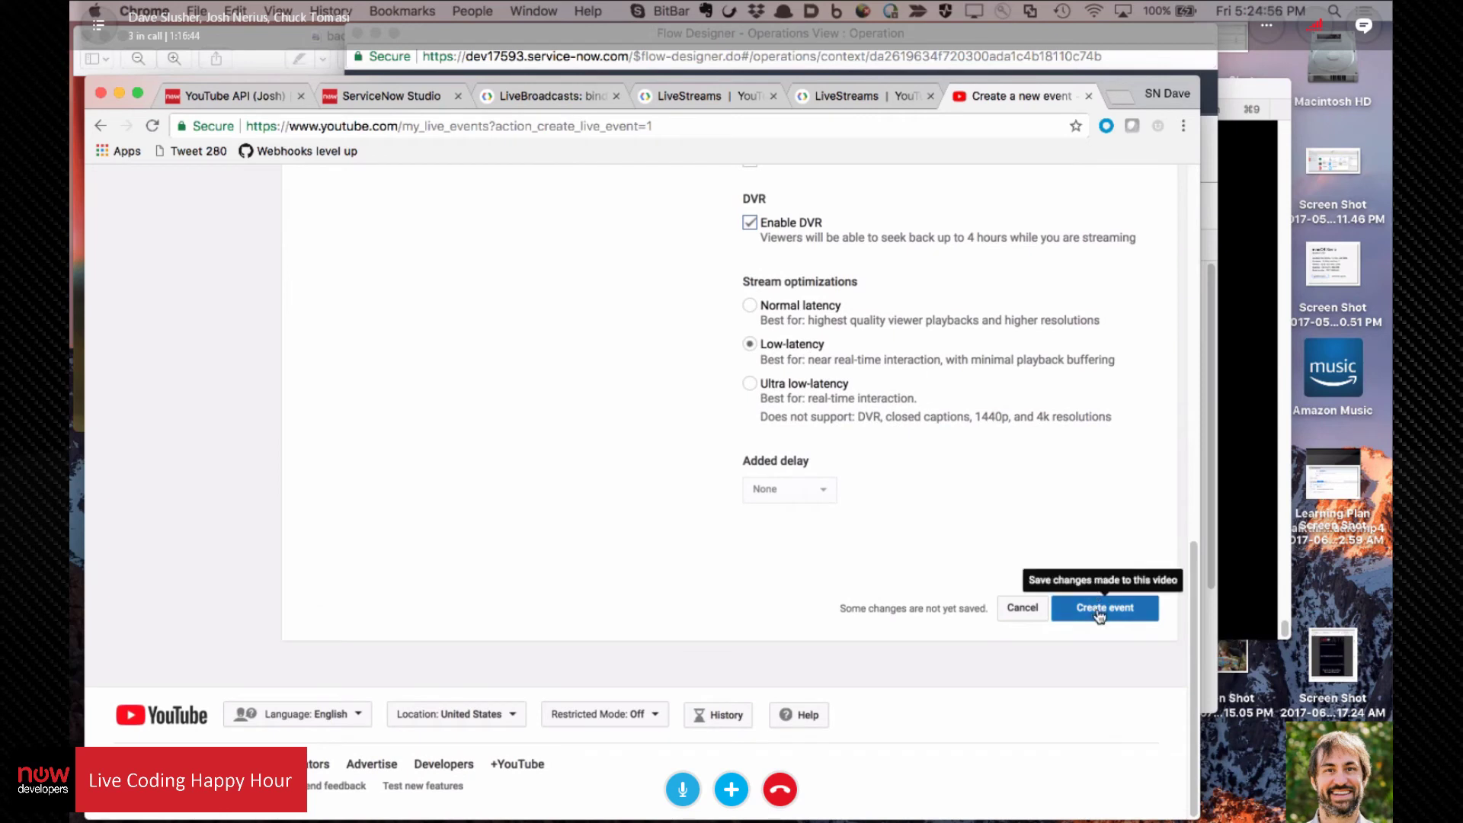
left_click(1099, 608)
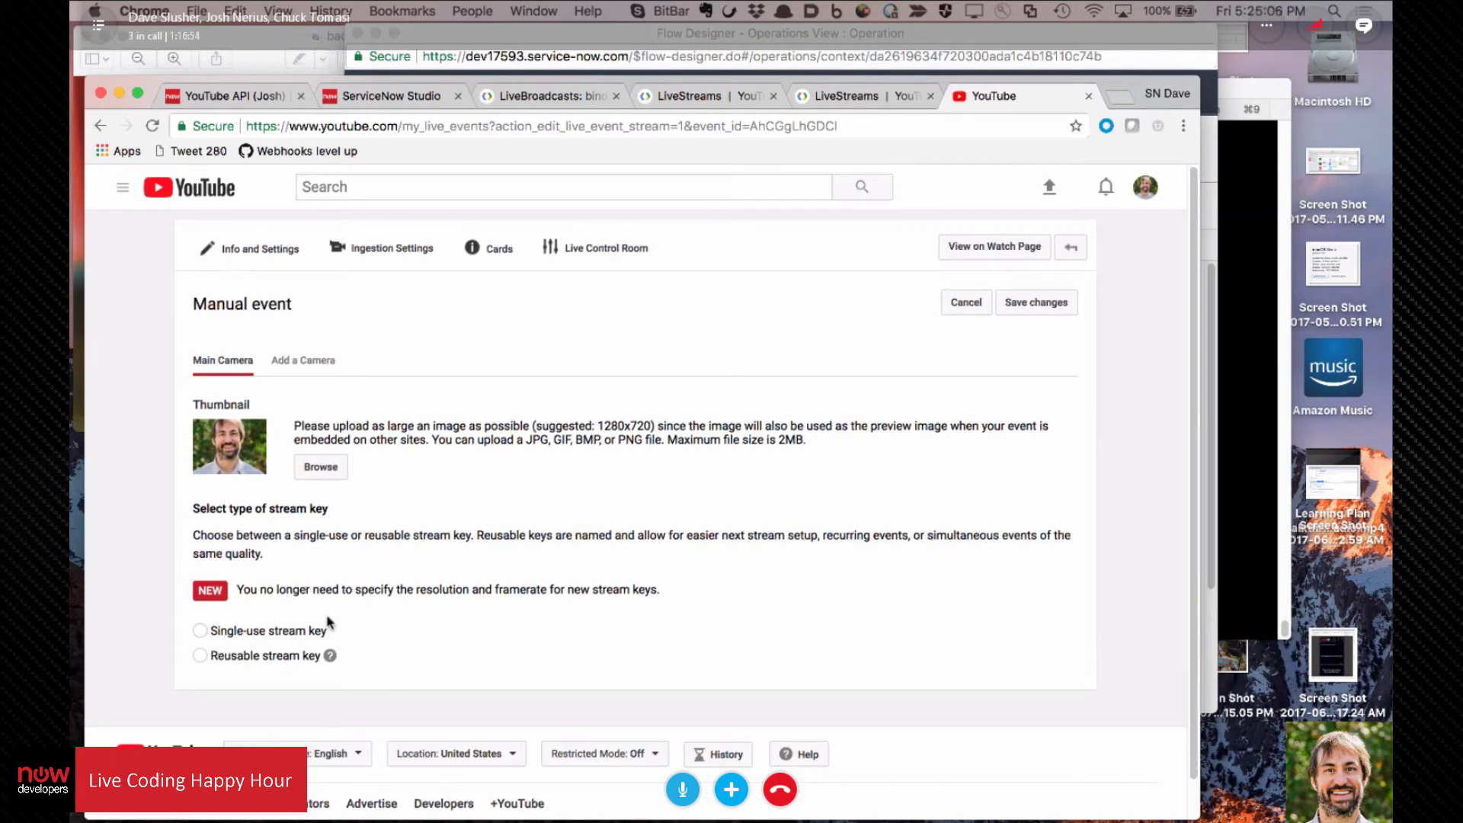
Step: Choose the reusable stream key type for the manual event and check which streams are offered
left_click(199, 656)
left_click(304, 677)
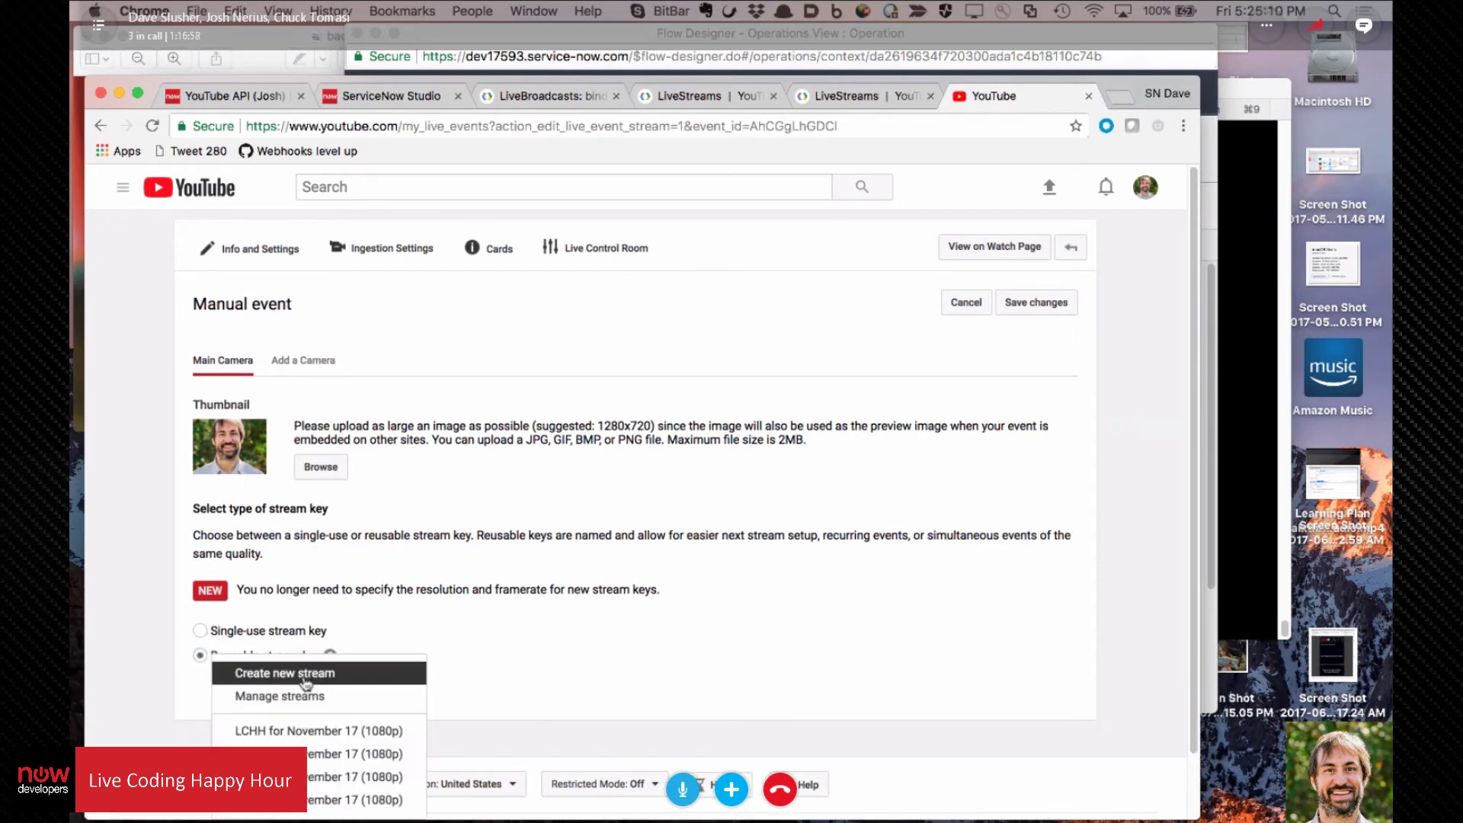
scroll(761, 596, "down", 2)
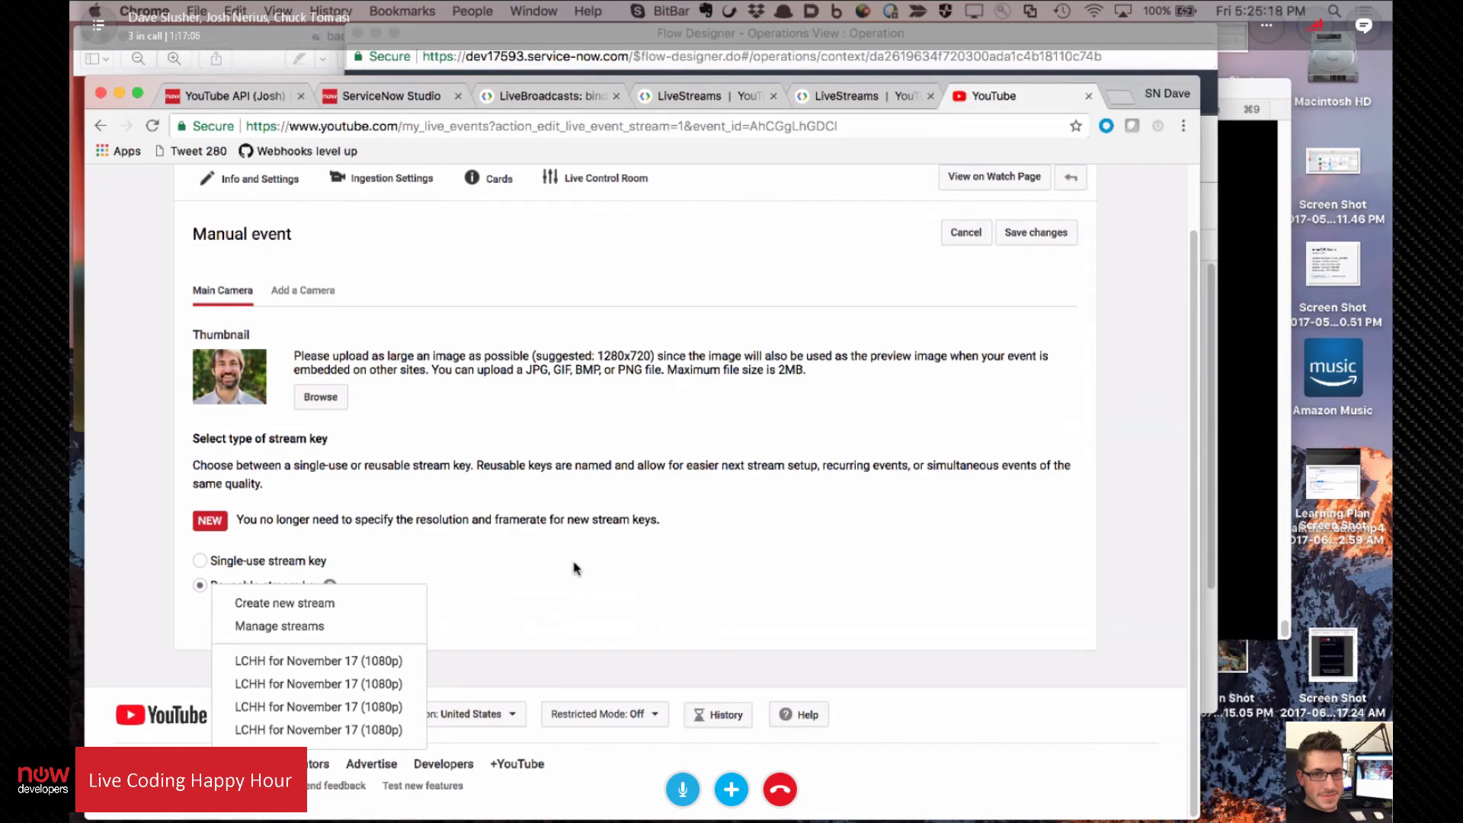
left_click(795, 537)
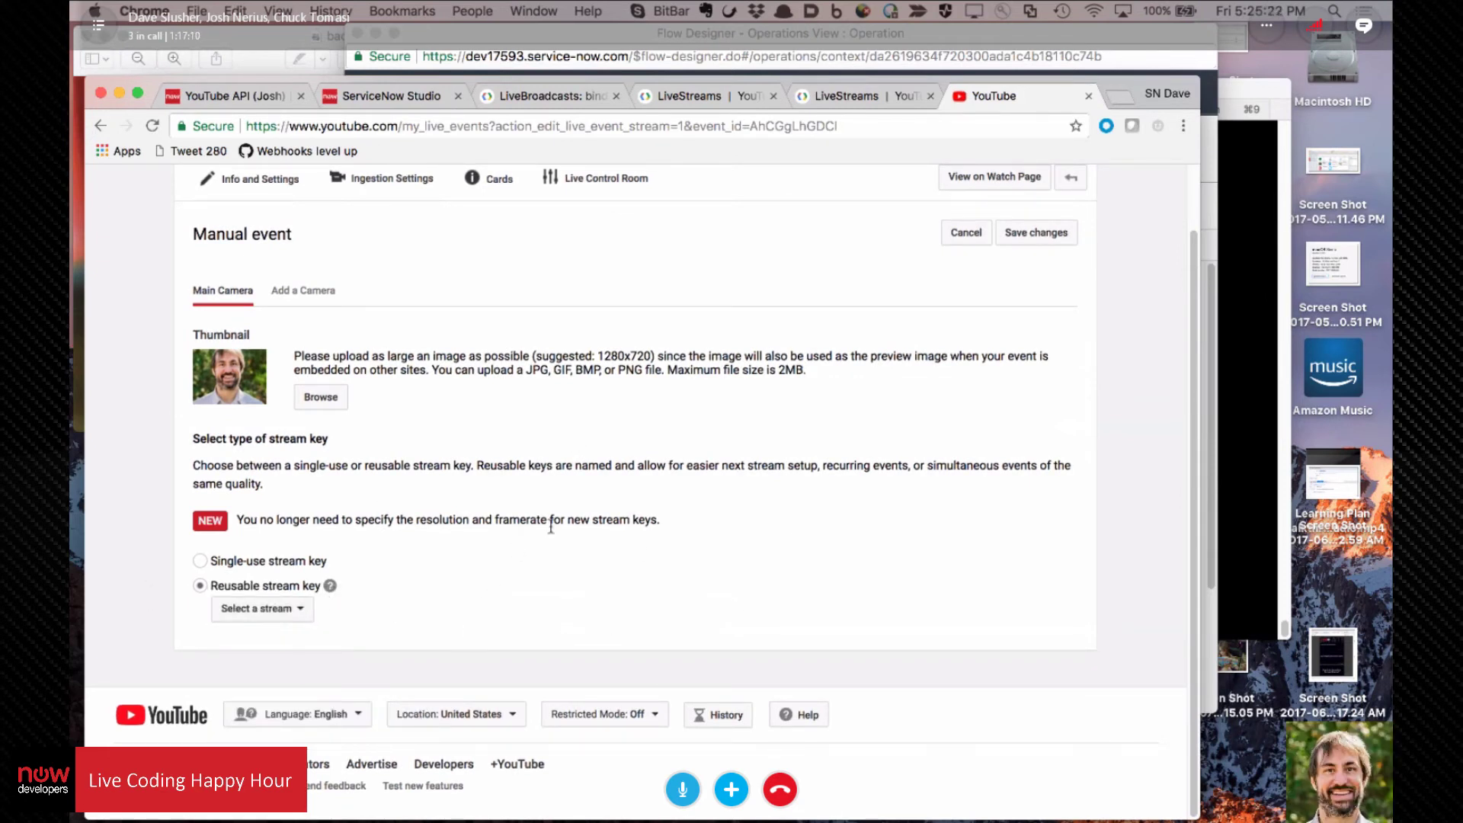
Step: Delete all four "LCHH for November 17 (1080p)" streams from the managed streams and leave the stream management dialog
left_click(297, 609)
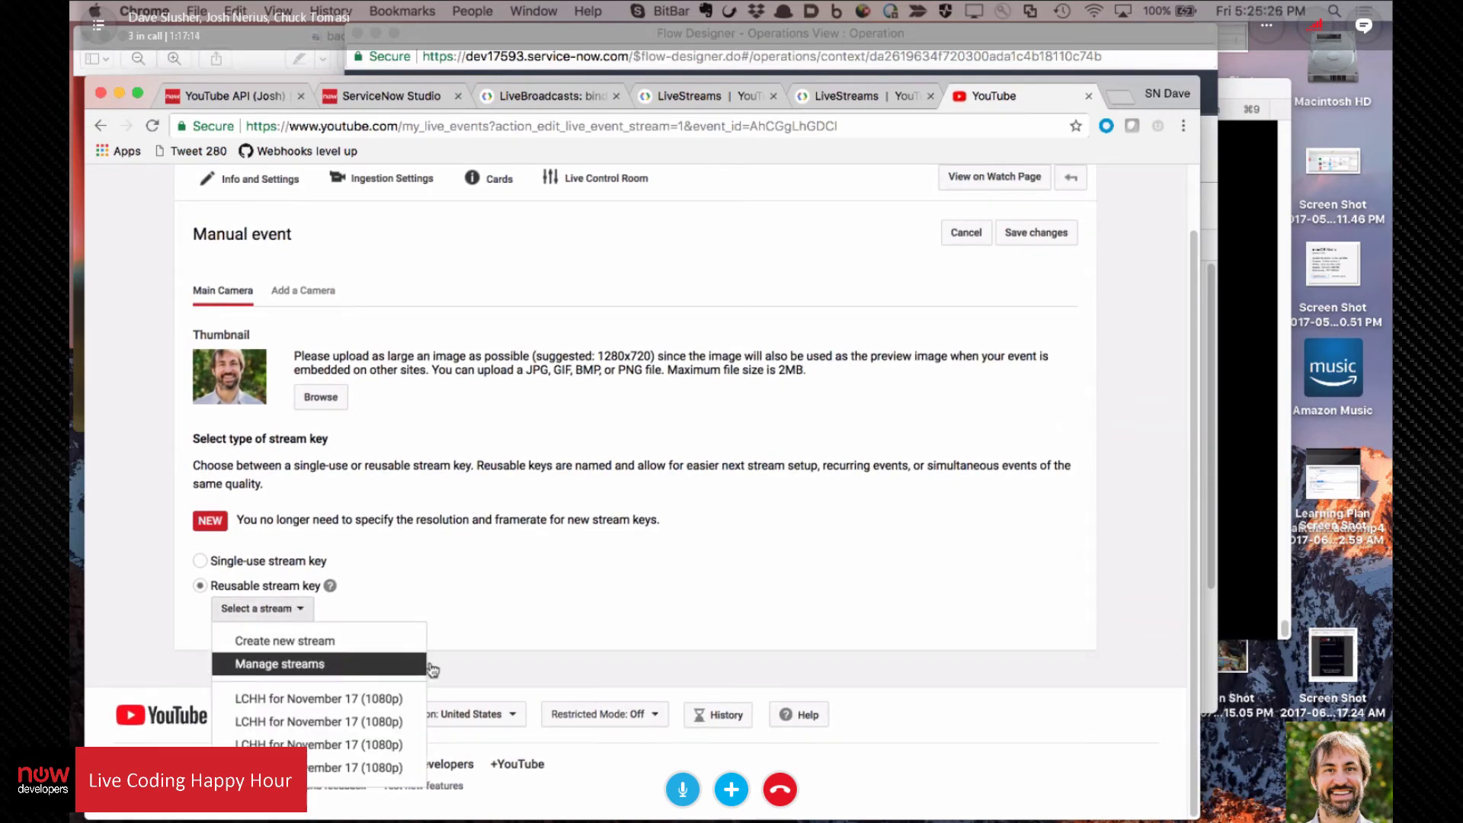
left_click(275, 665)
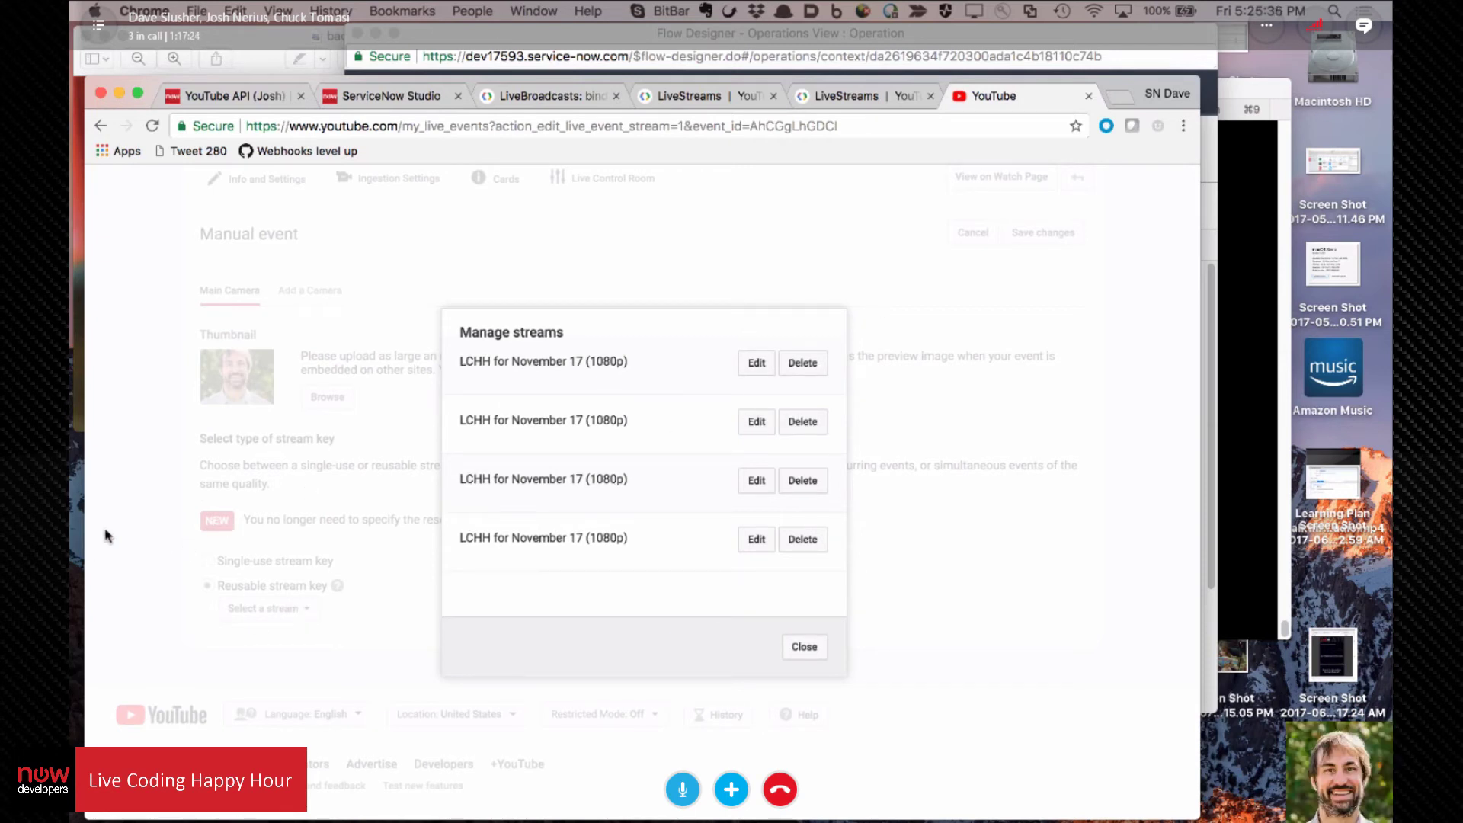
left_click(802, 364)
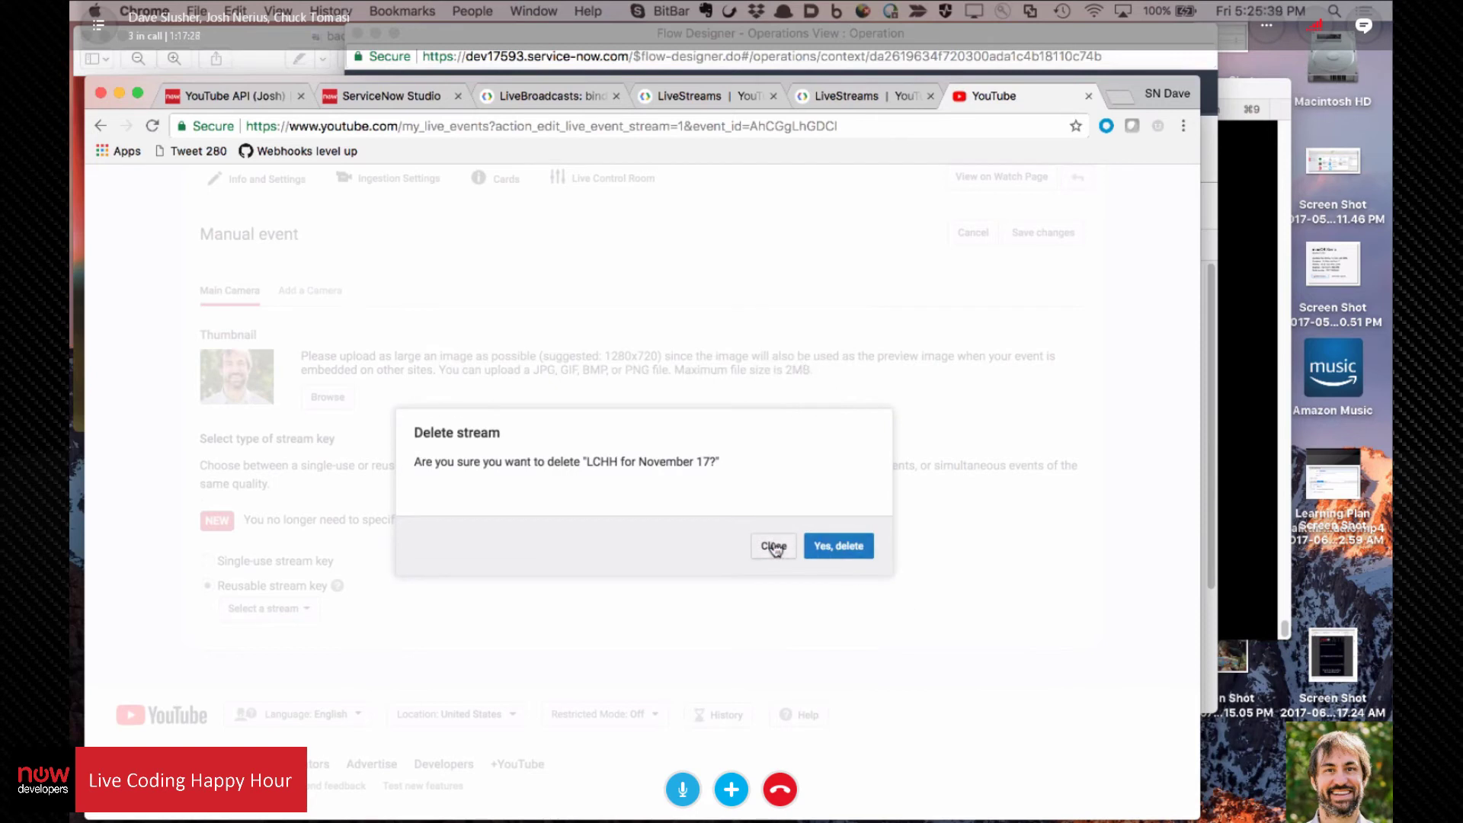
left_click(838, 547)
left_click(809, 368)
left_click(838, 545)
left_click(808, 365)
left_click(853, 545)
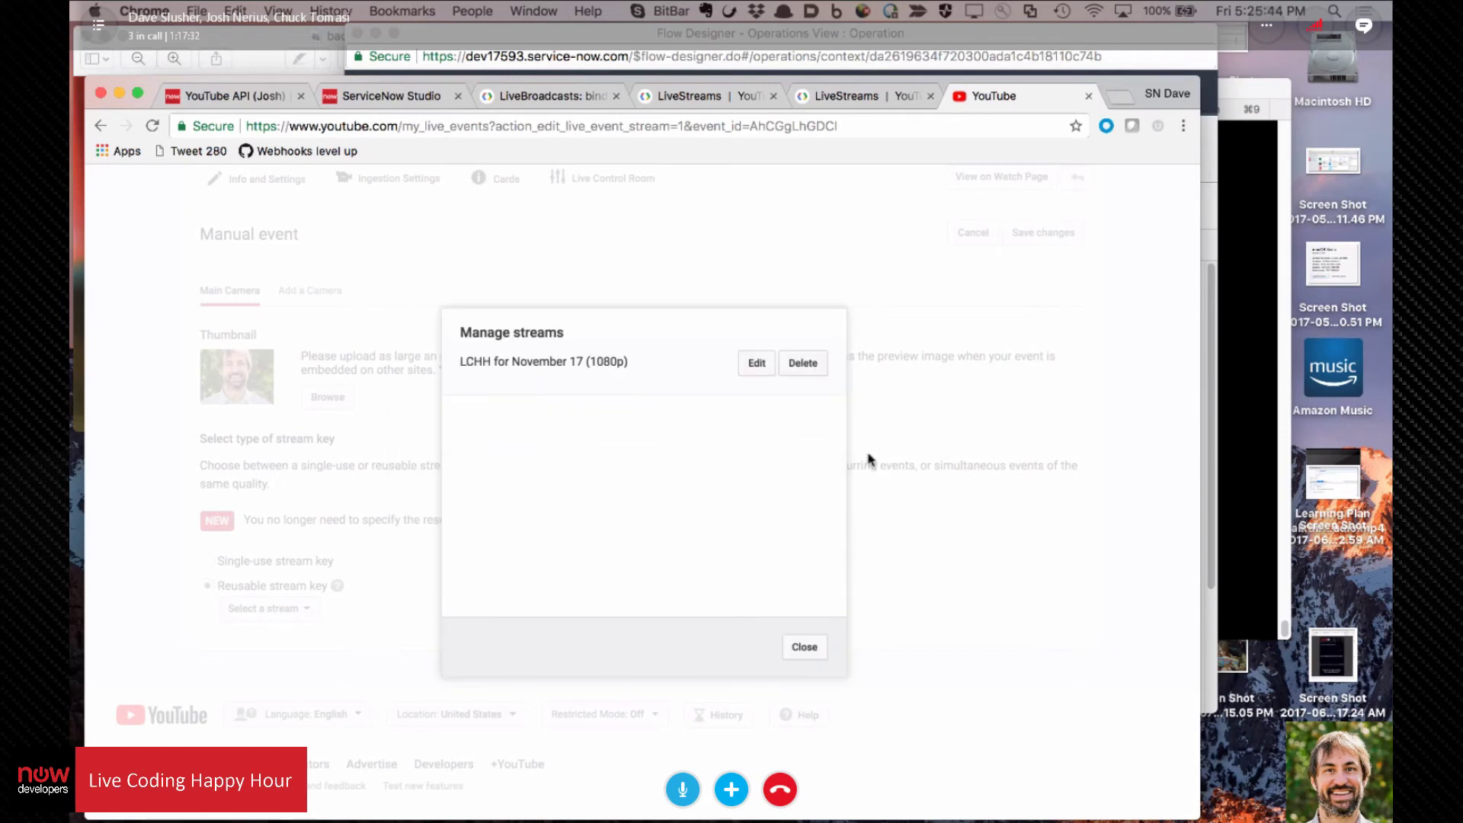
left_click(818, 367)
left_click(840, 547)
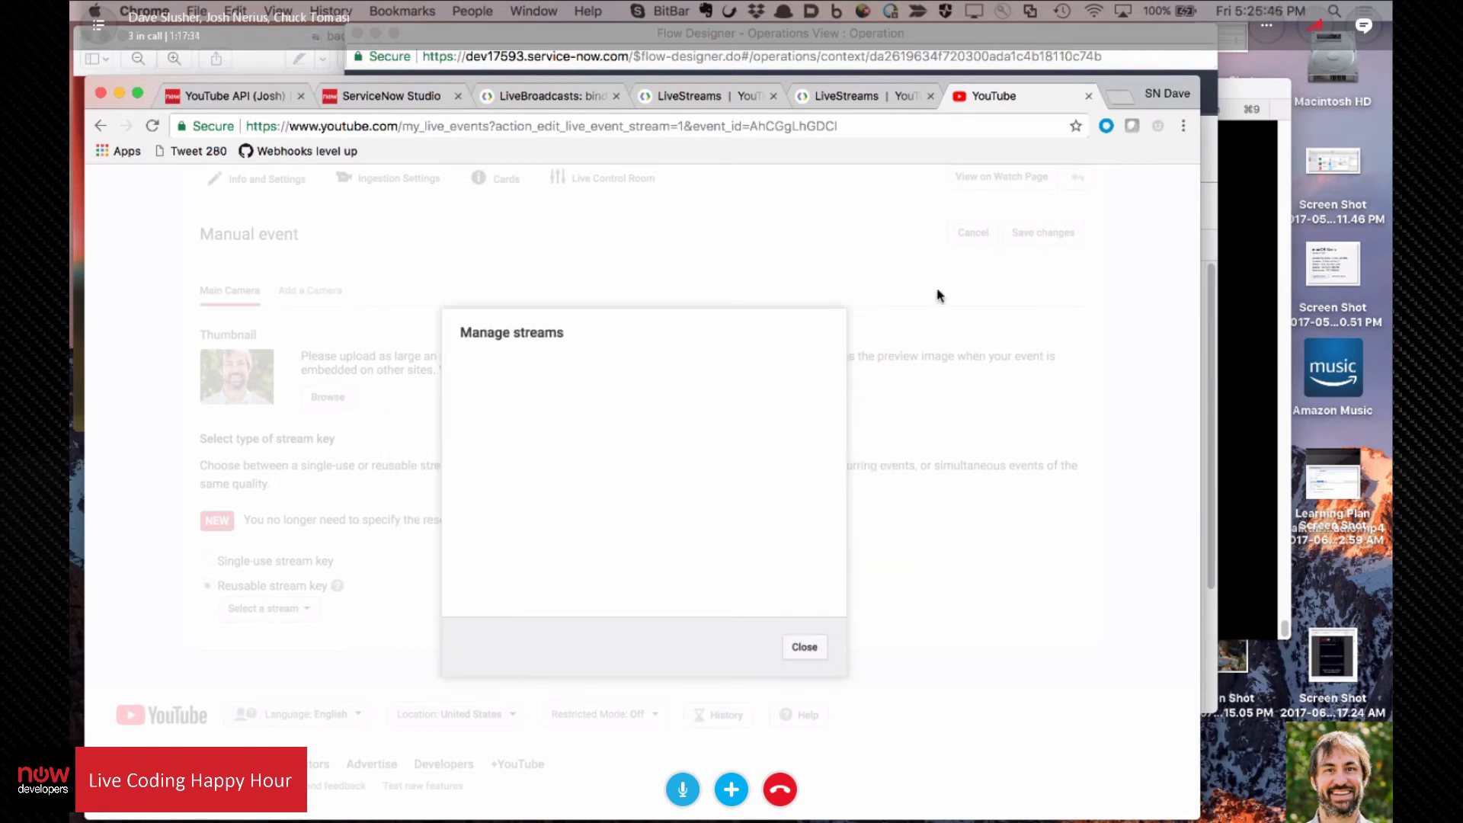
left_click(800, 646)
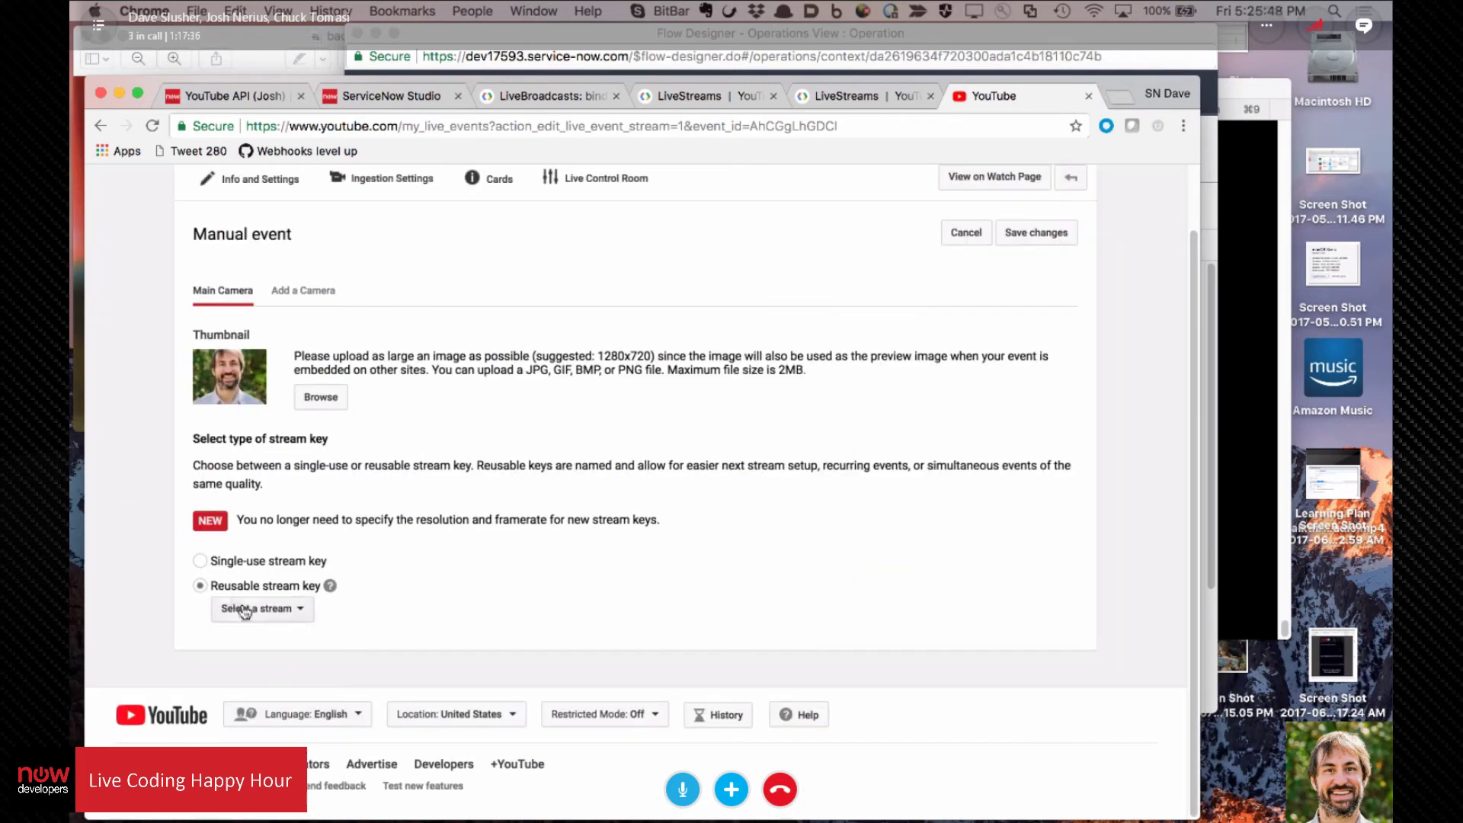
Step: Check the stream choices for the manual event's reusable stream key without selecting one
left_click(298, 616)
left_click(625, 574)
left_click(305, 611)
left_click(559, 560)
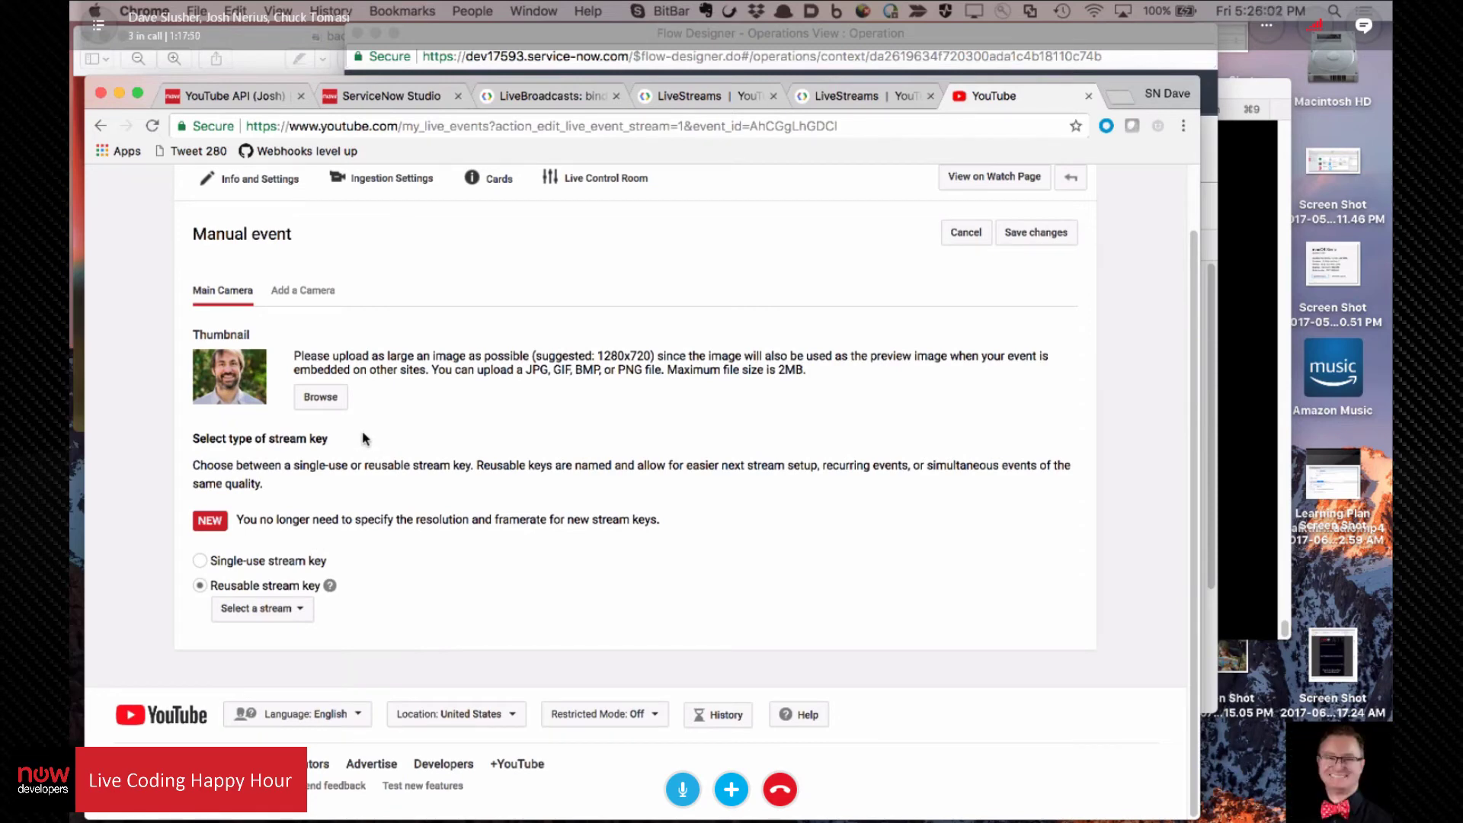
Step: Switch to Flow Designer, close the test run's execution details and go to the Schedule YouTube Broadcast flow
left_click(948, 44)
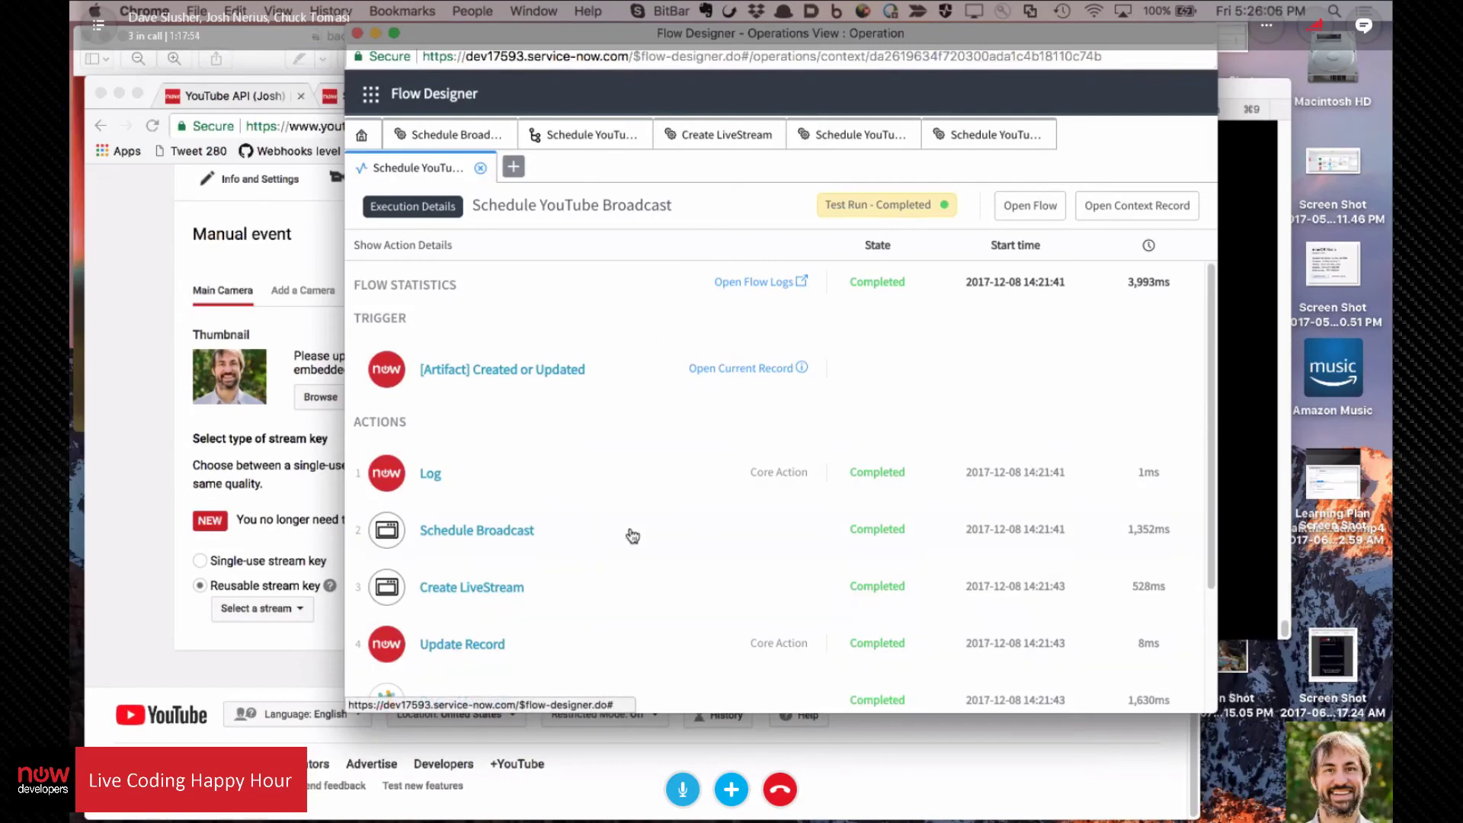
scroll(807, 388, "down", 5)
scroll(807, 389, "up", 2)
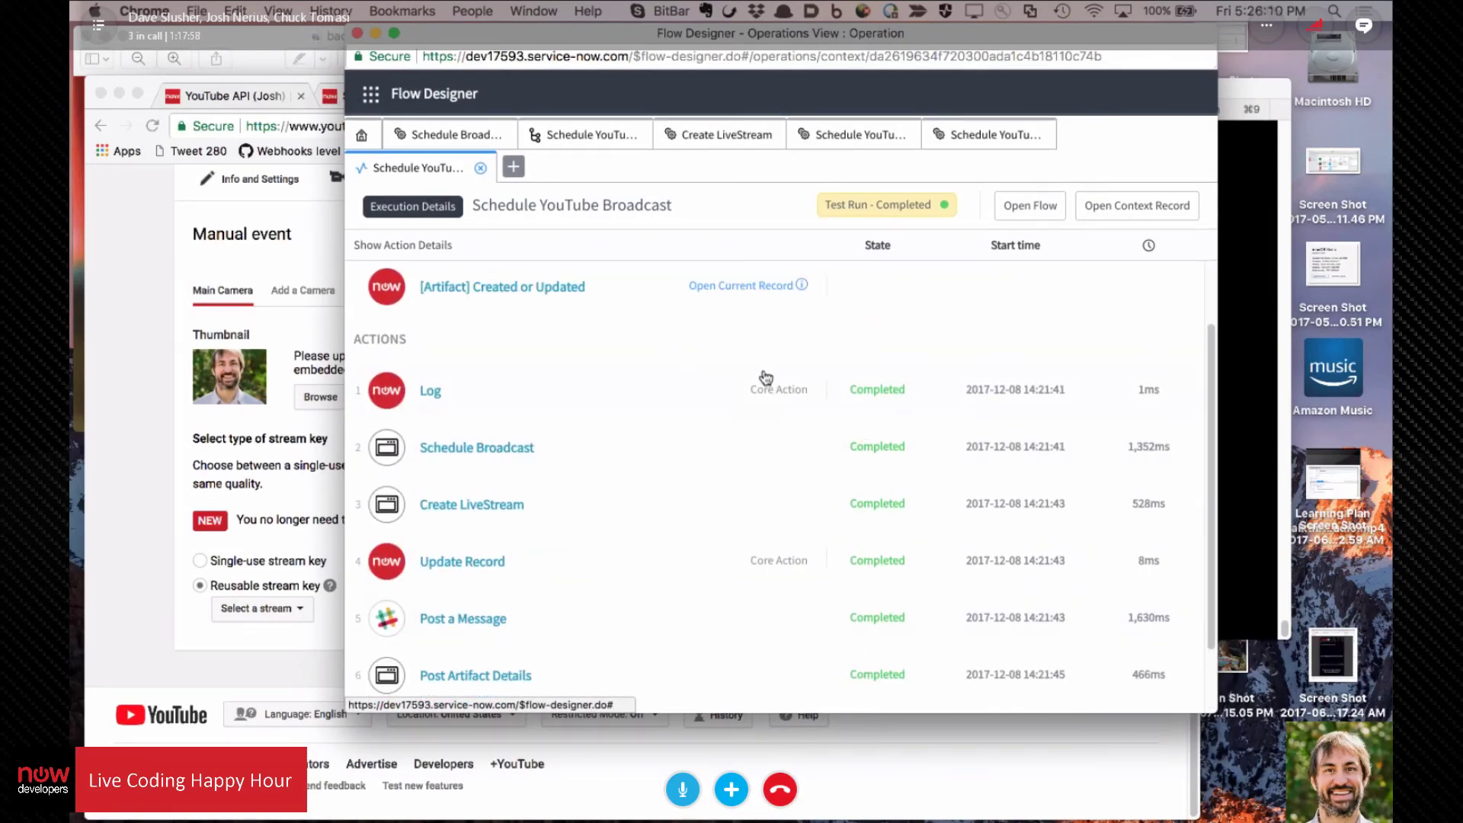
left_click(481, 169)
left_click(584, 137)
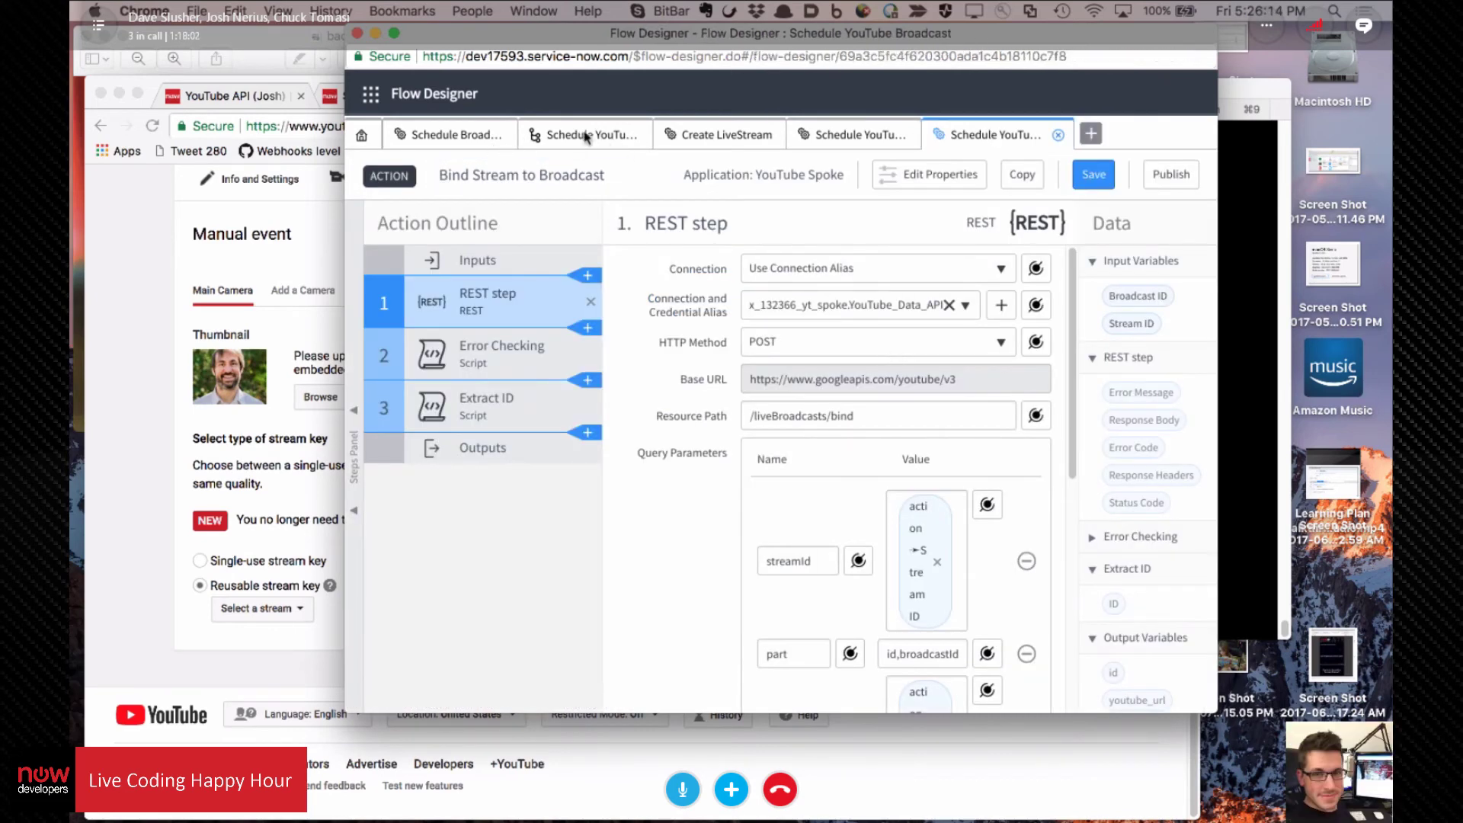
left_click(963, 117)
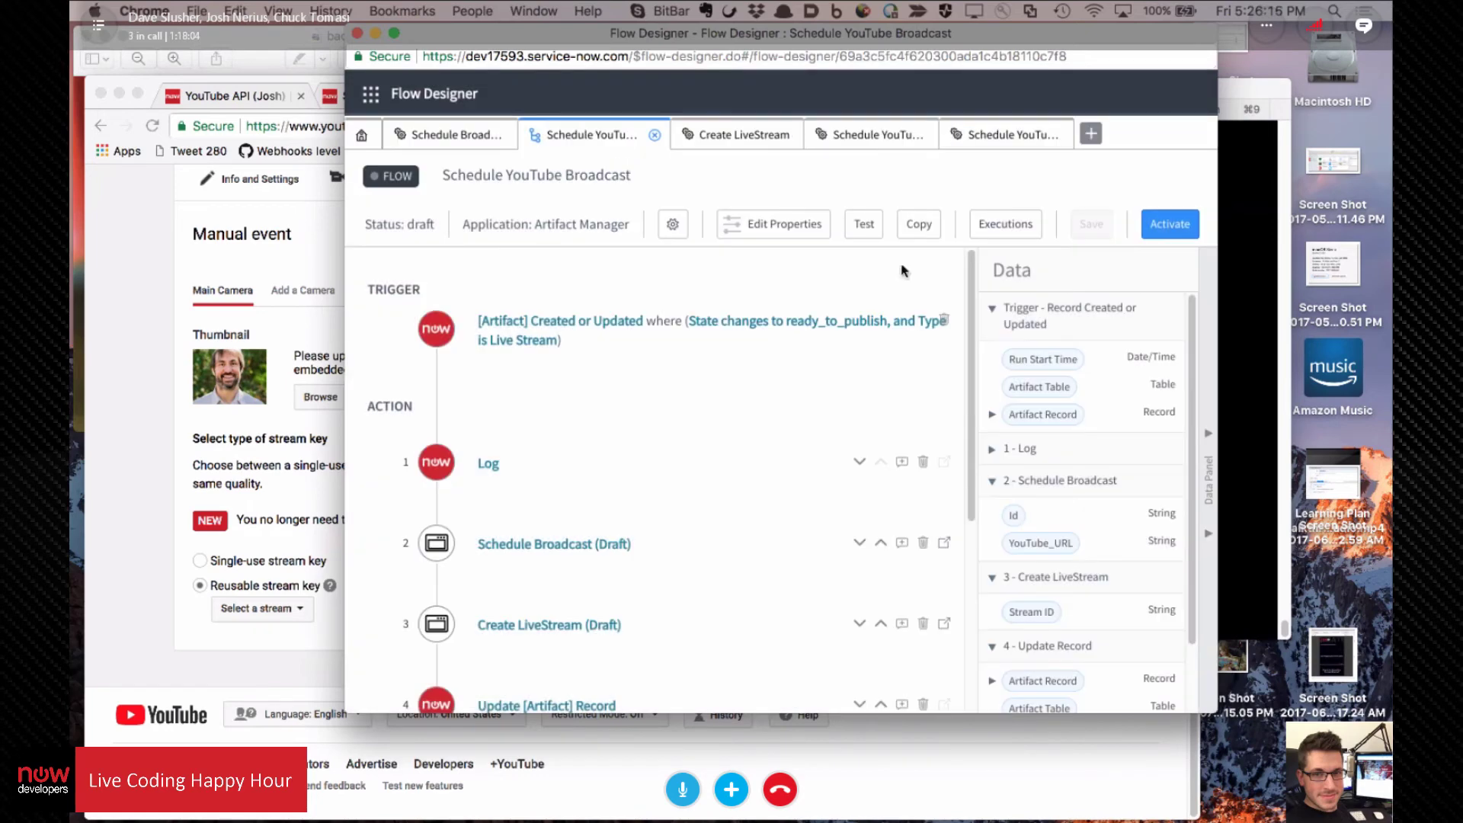
Step: Add the YouTube action Bind Stream to Broadcast between the Create LiveStream and Update Record actions
scroll(708, 348, "down", 5)
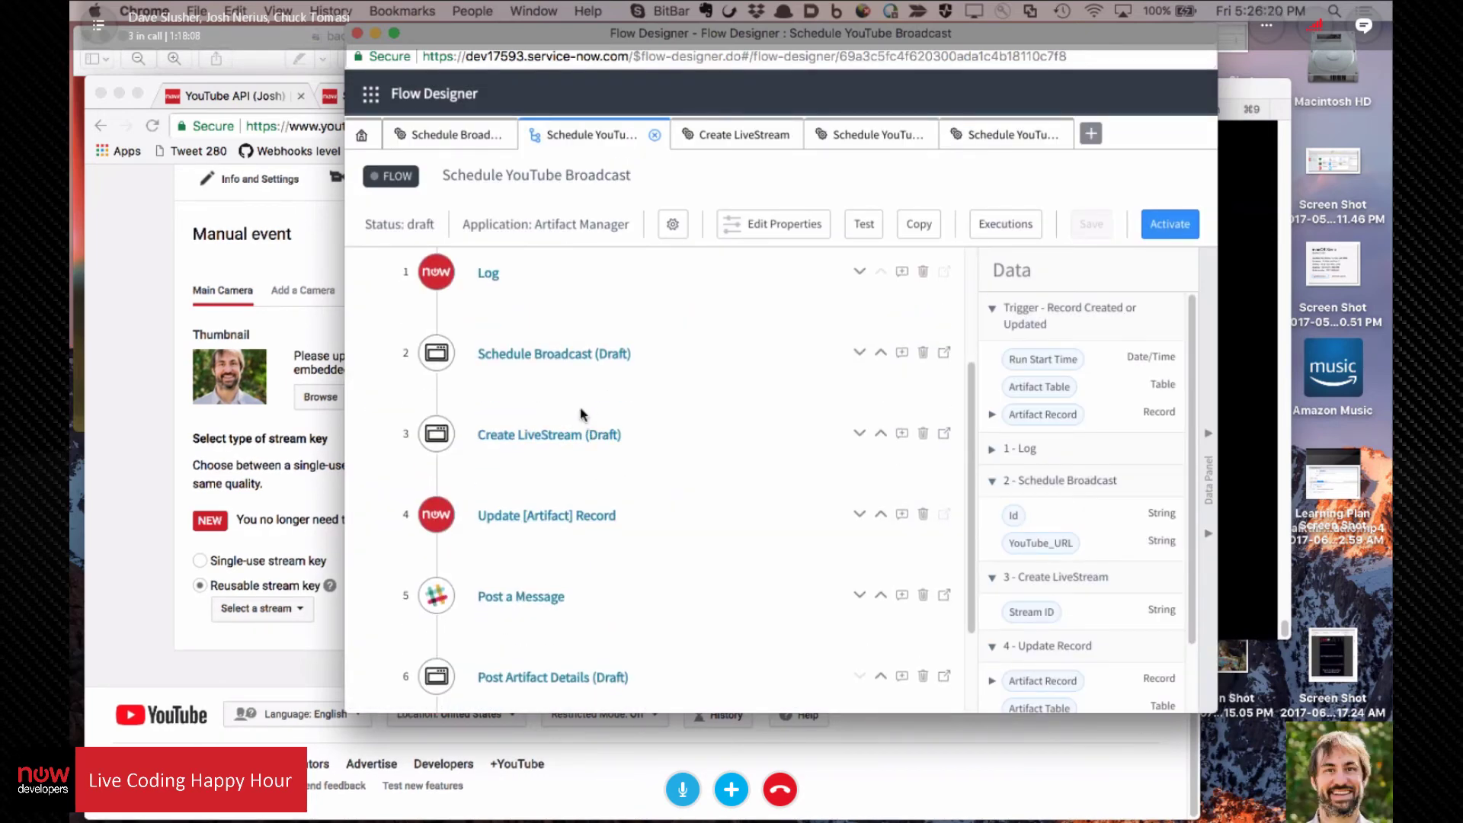
scroll(580, 414, "down", 2)
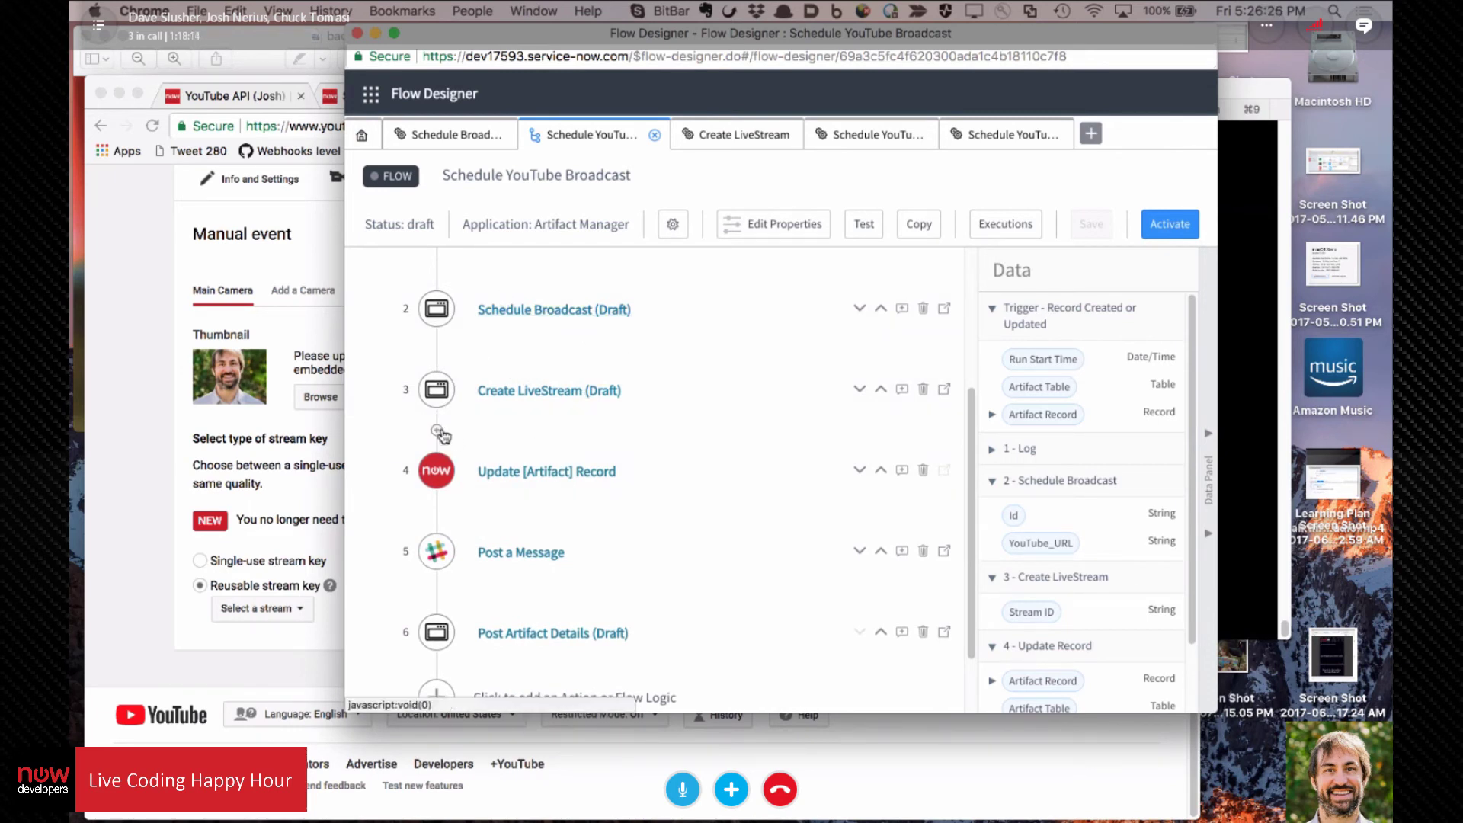
left_click(435, 433)
left_click(533, 456)
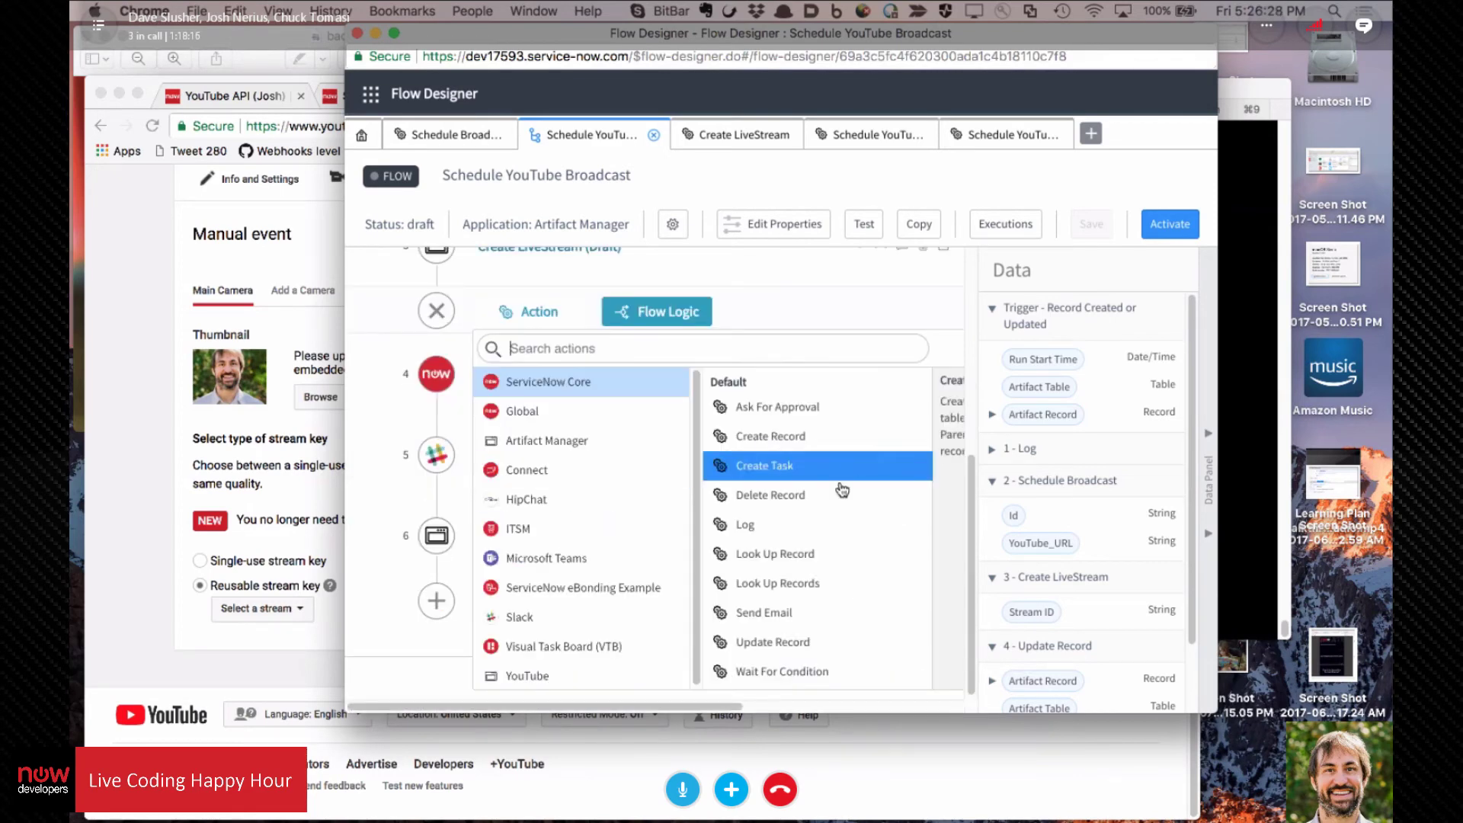
left_click(546, 676)
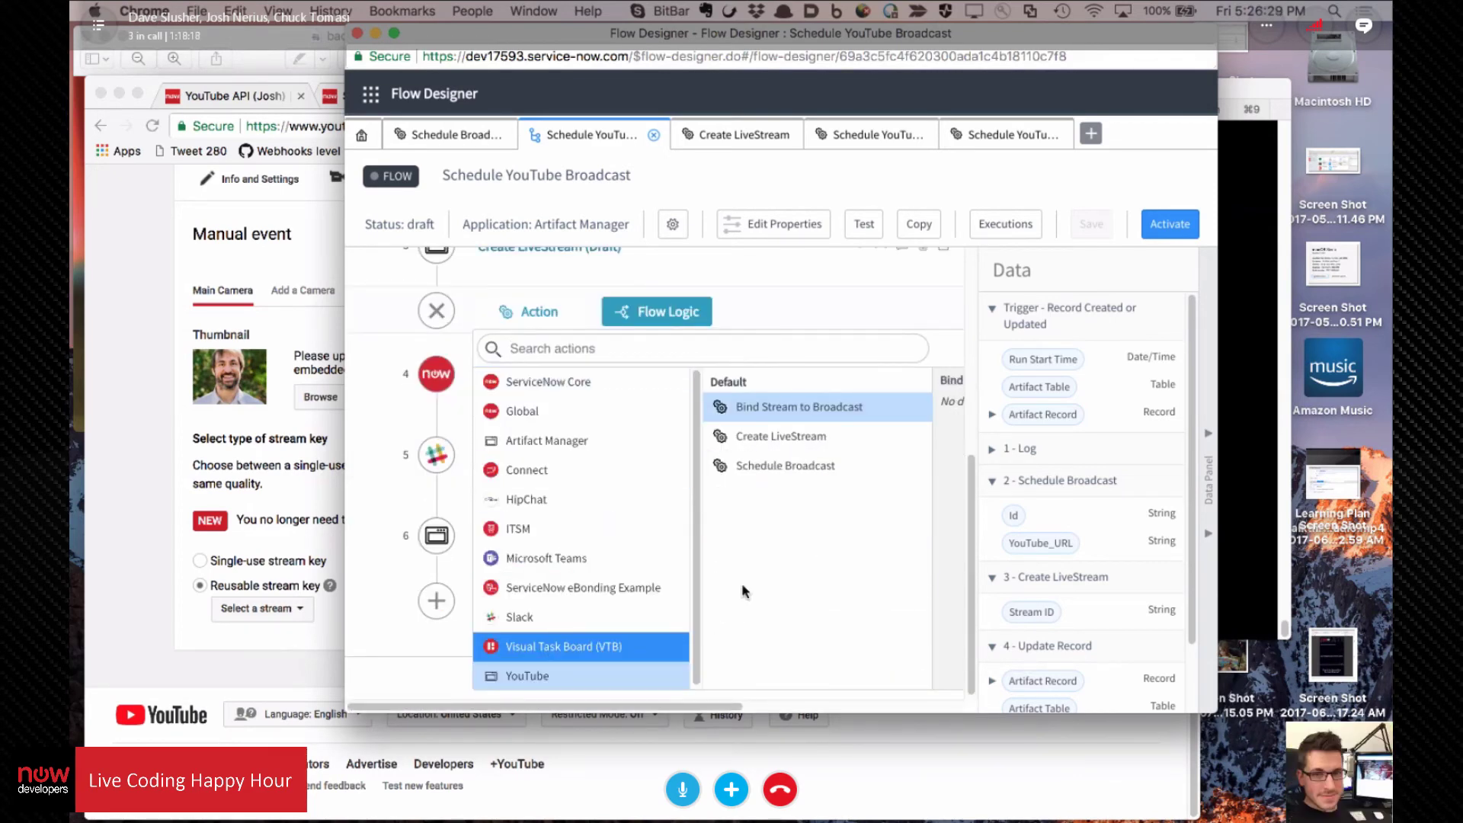
left_click(851, 408)
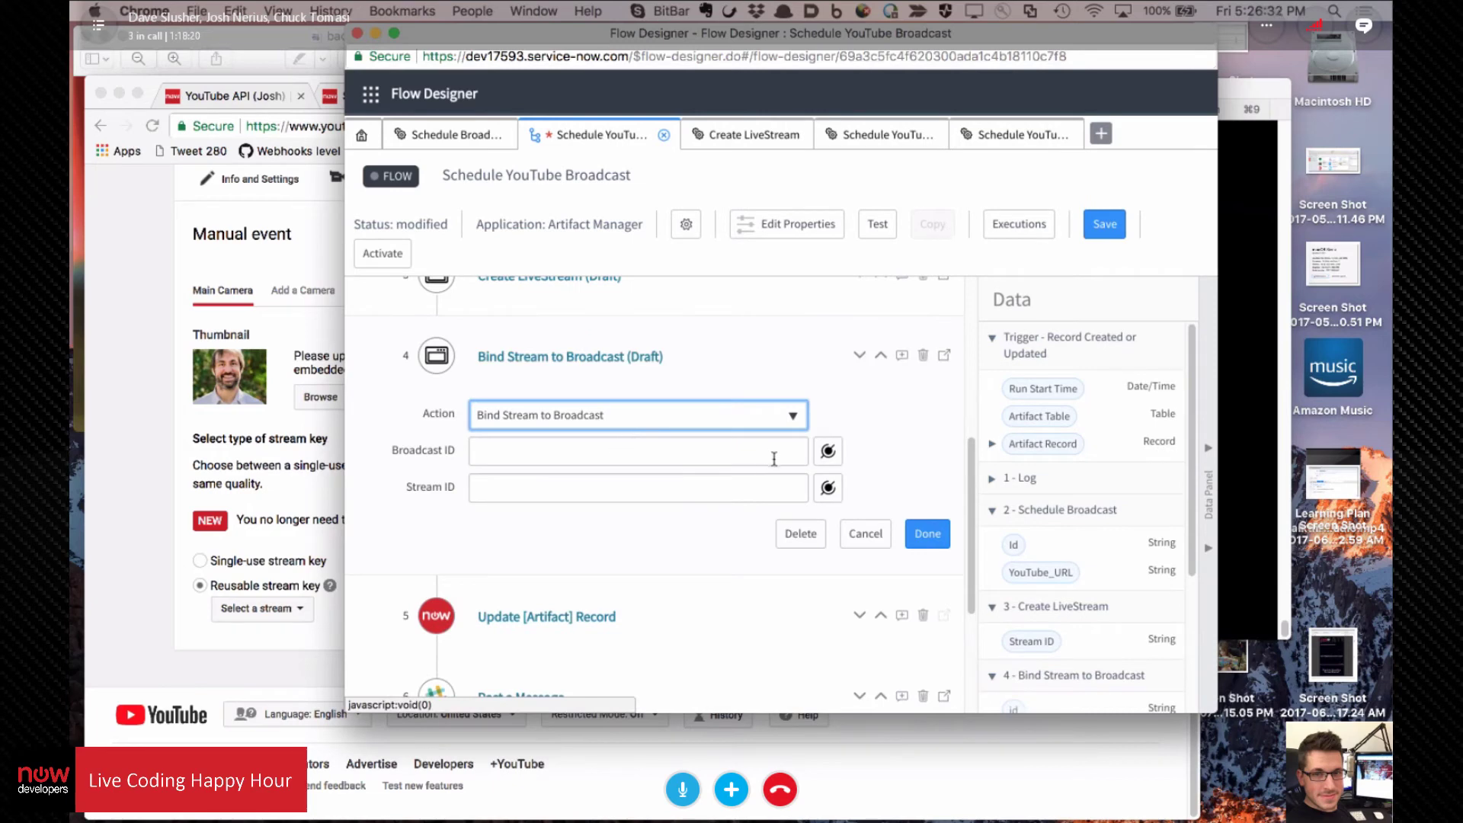
Step: Map Broadcast ID to Schedule Broadcast's Id and Stream ID to Create LiveStream's Stream ID, and save the flow
left_click(828, 450)
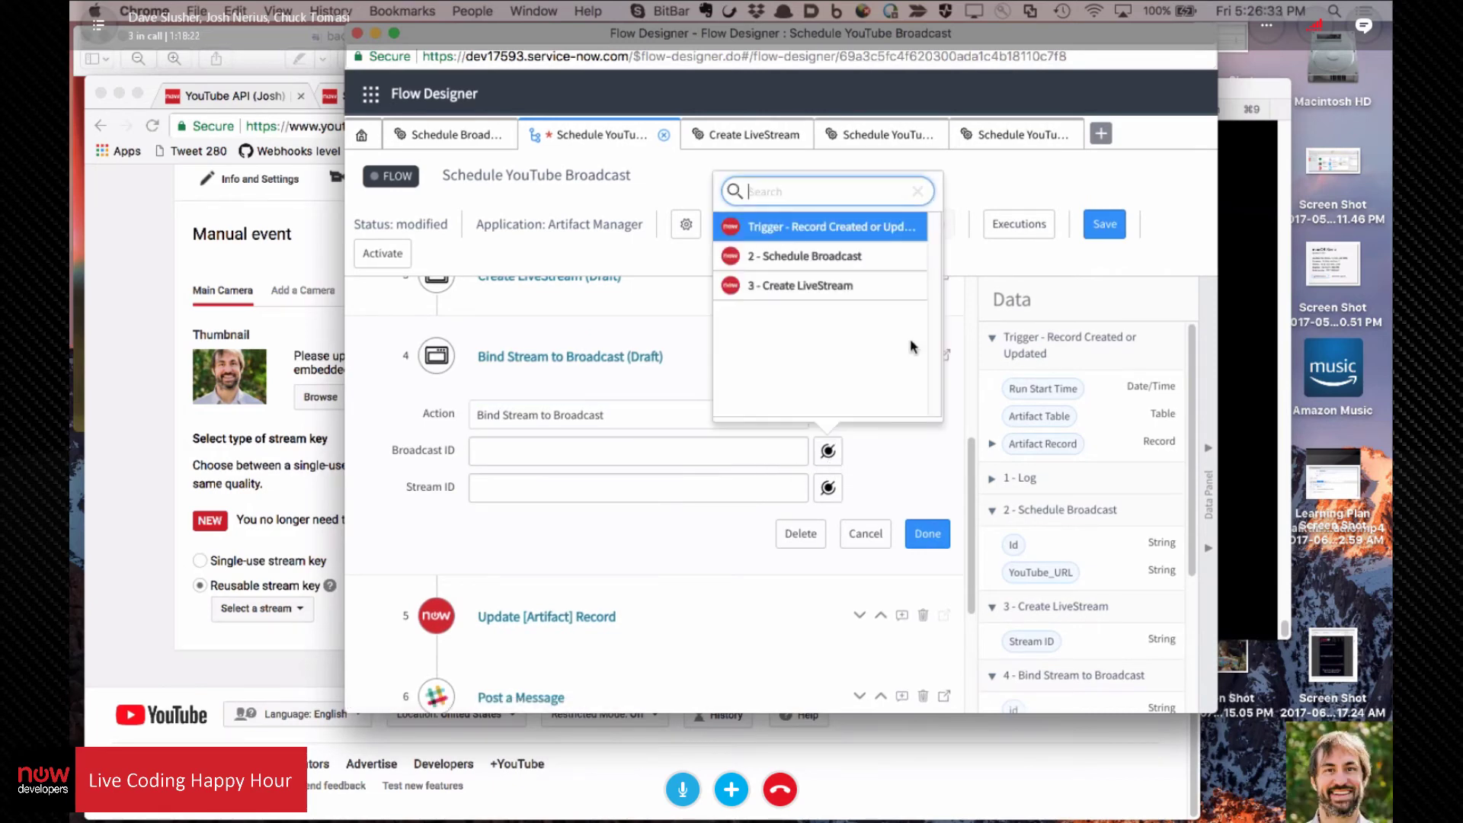
left_click(880, 260)
left_click(1003, 229)
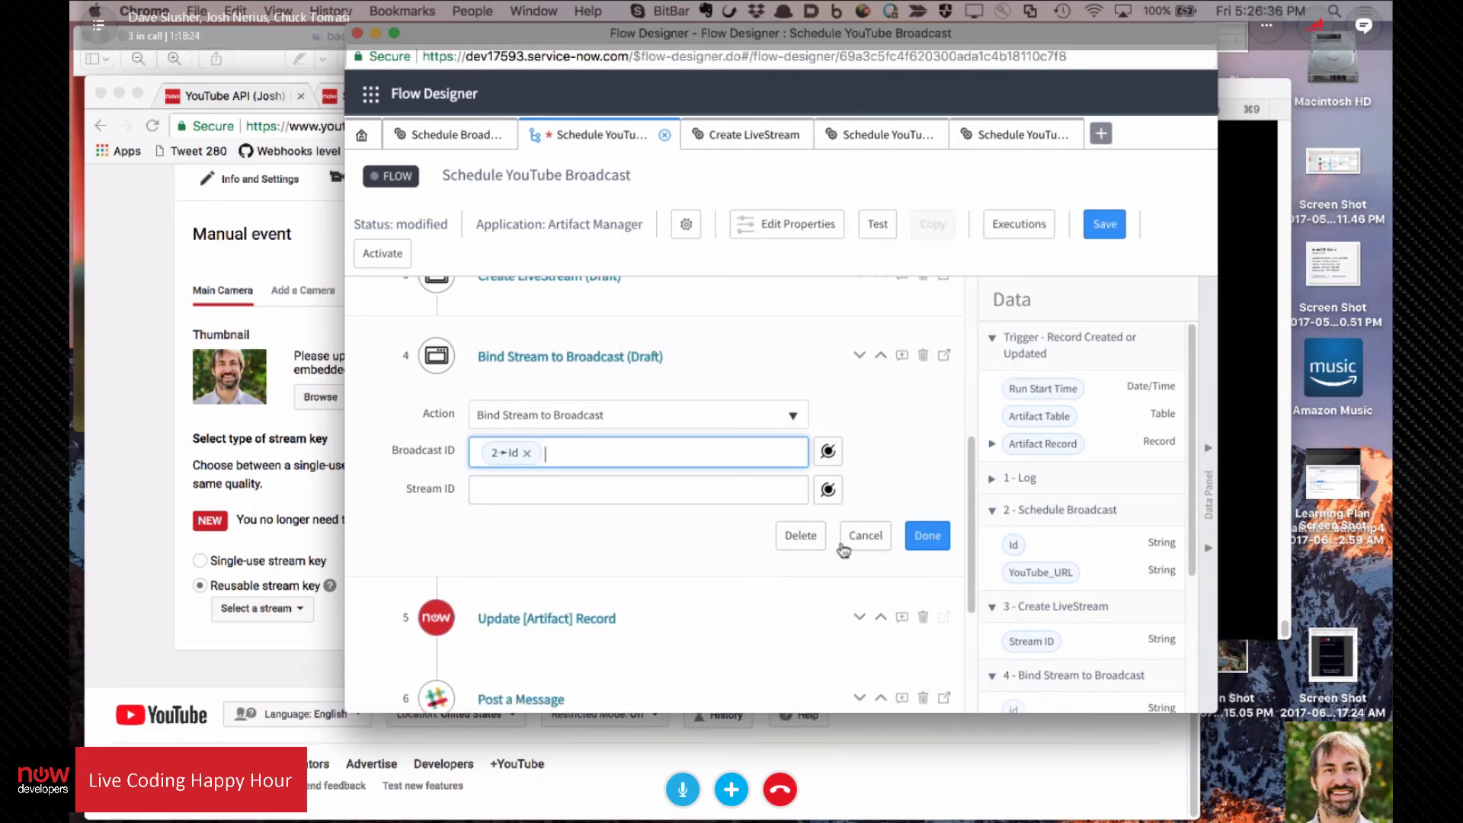
left_click(827, 488)
left_click(814, 327)
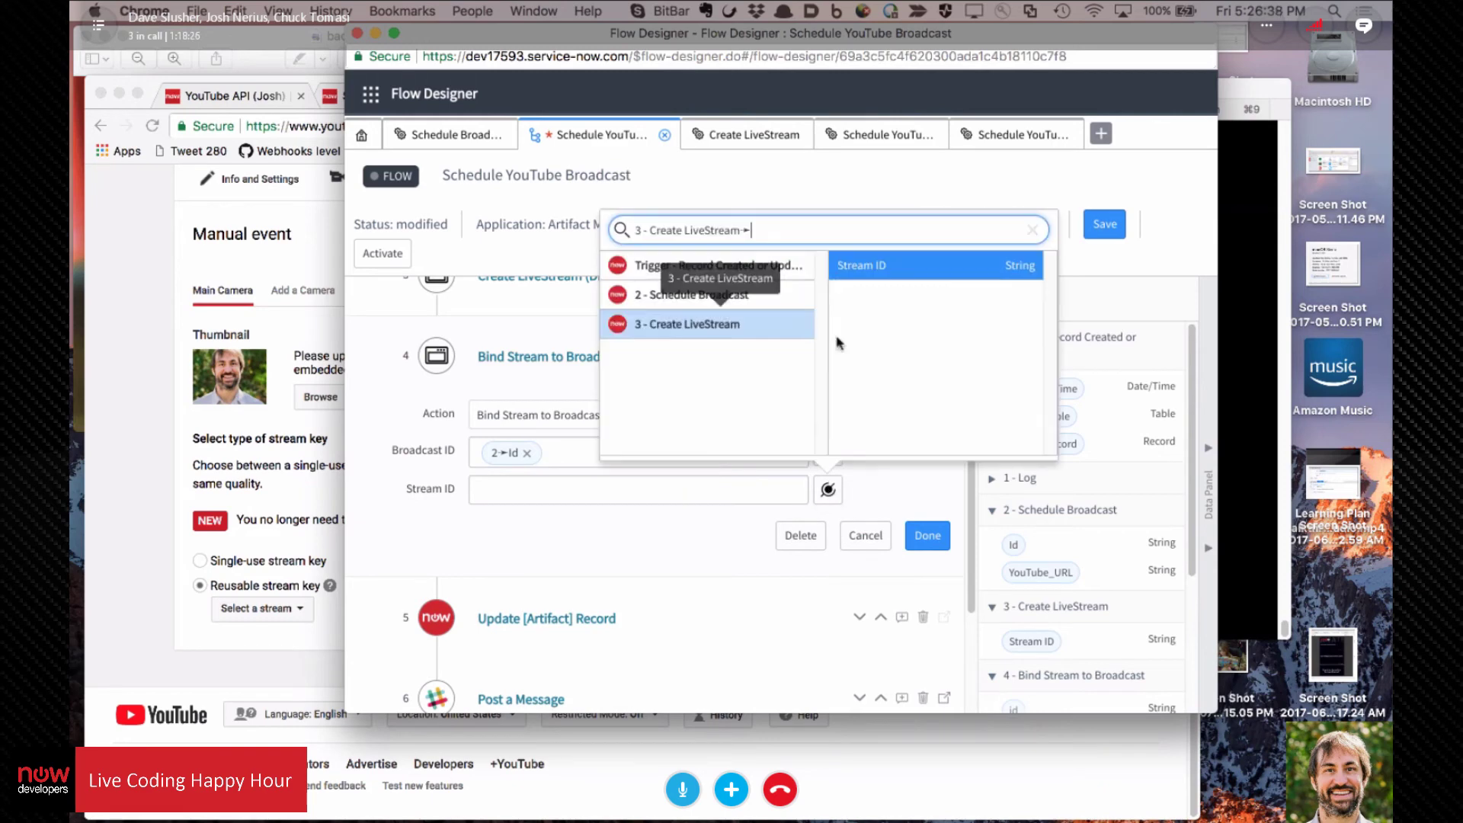
left_click(876, 264)
left_click(928, 537)
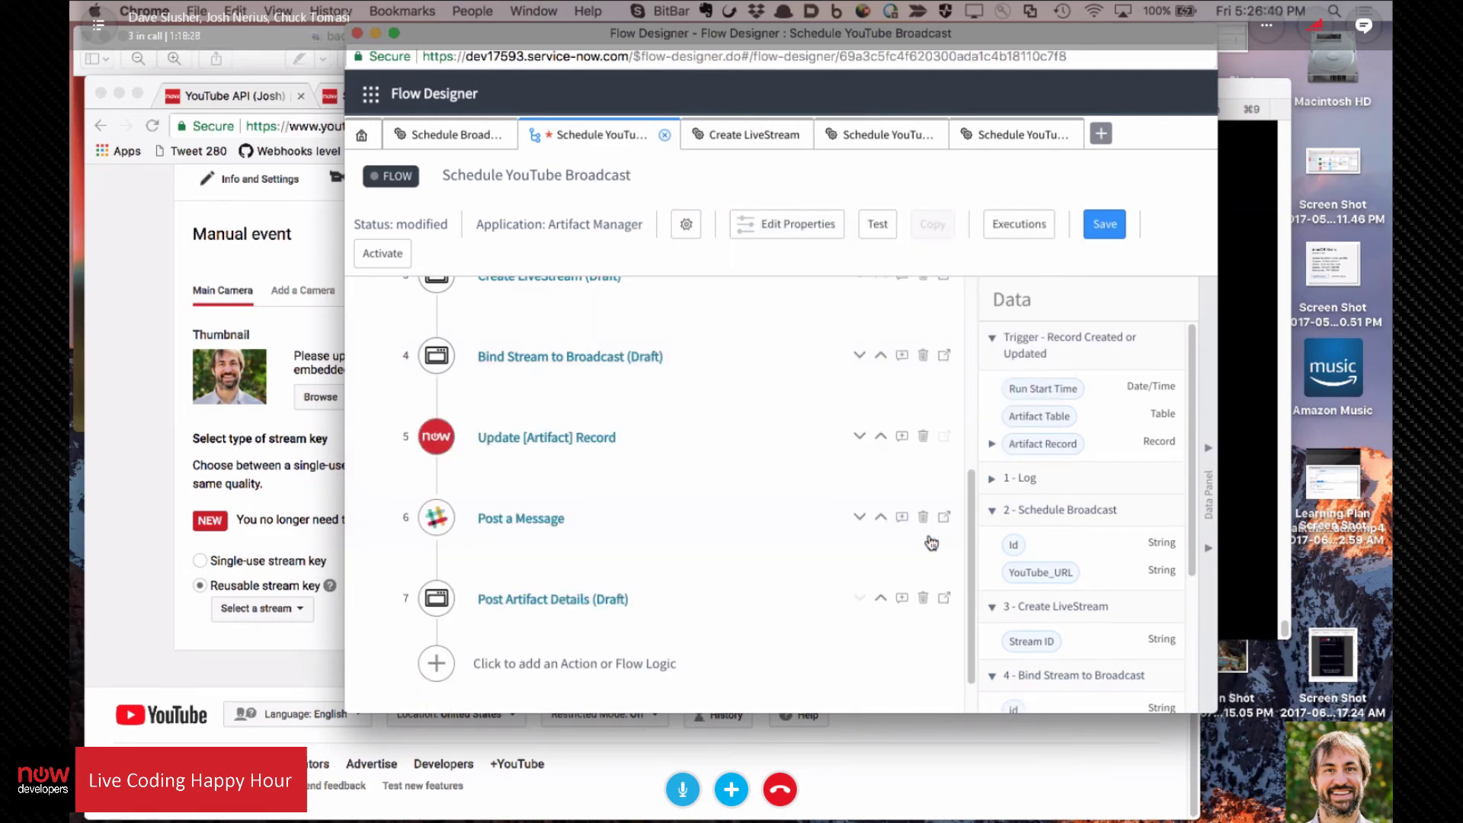
left_click(1090, 222)
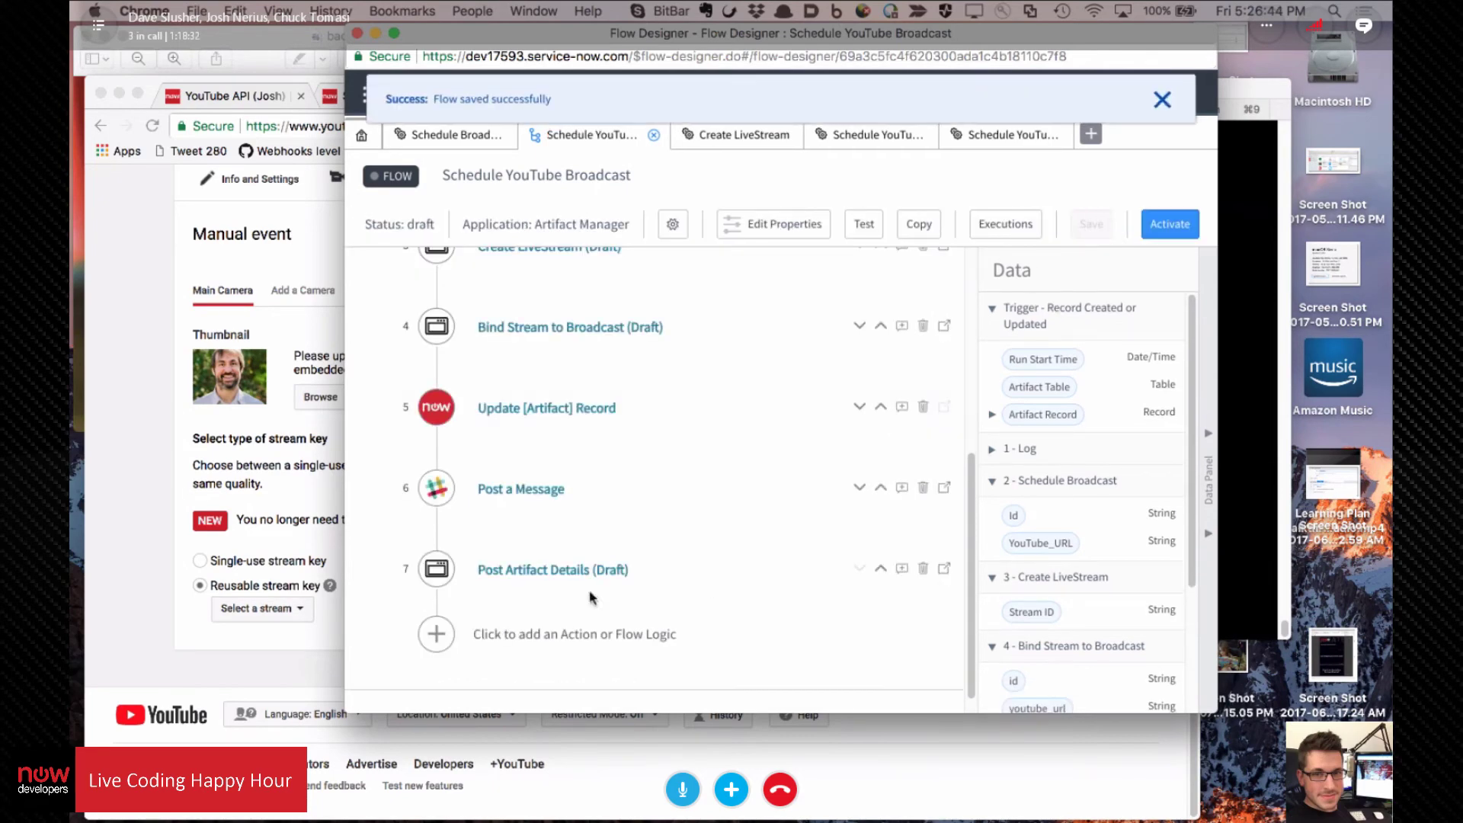
scroll(784, 395, "up", 5)
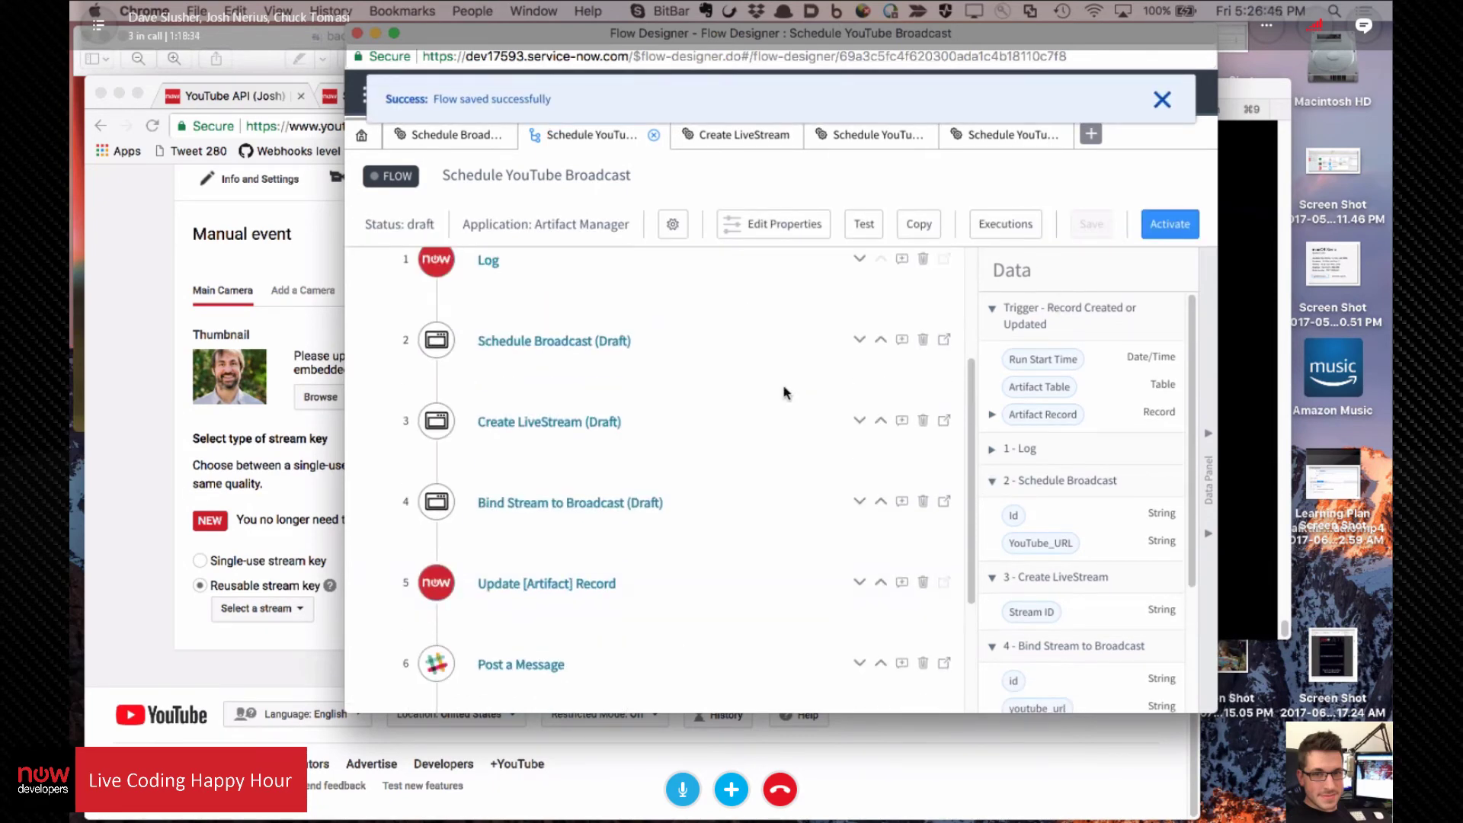
Step: Switch to the YouTube window and recheck the stream options for the manual event's reusable stream key without choosing one
left_click(172, 465)
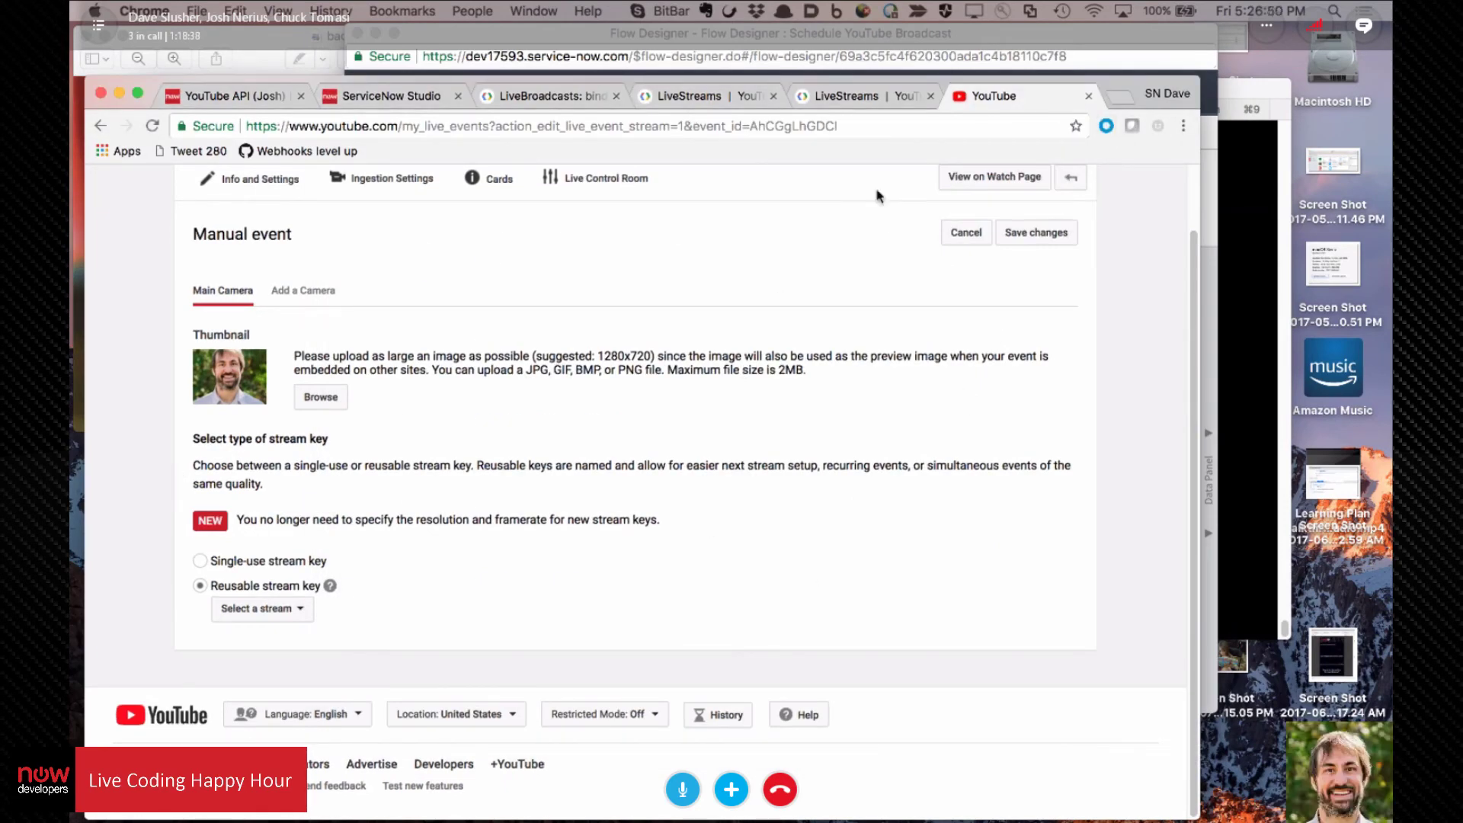
left_click(664, 37)
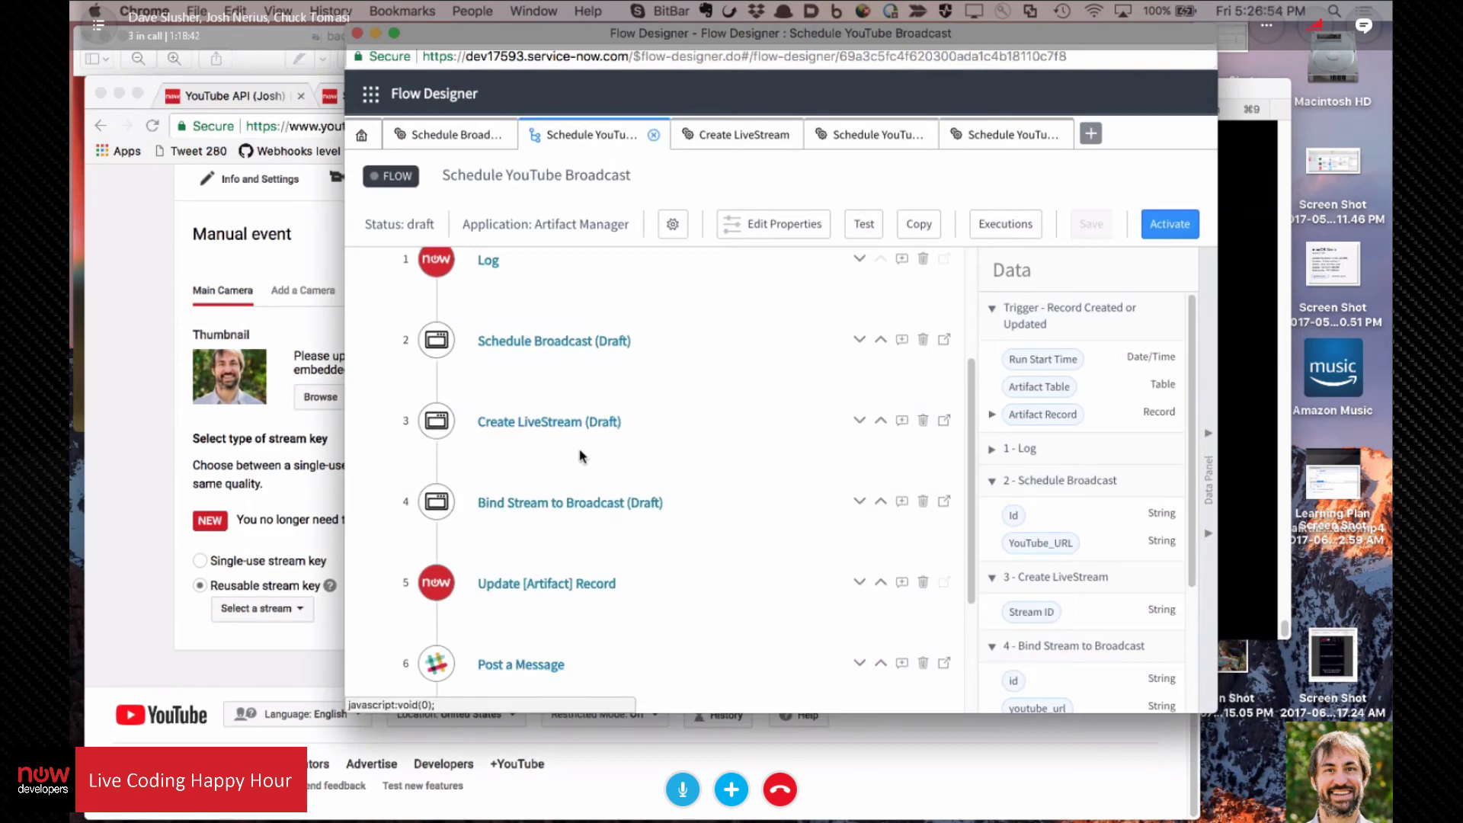
left_click(98, 581)
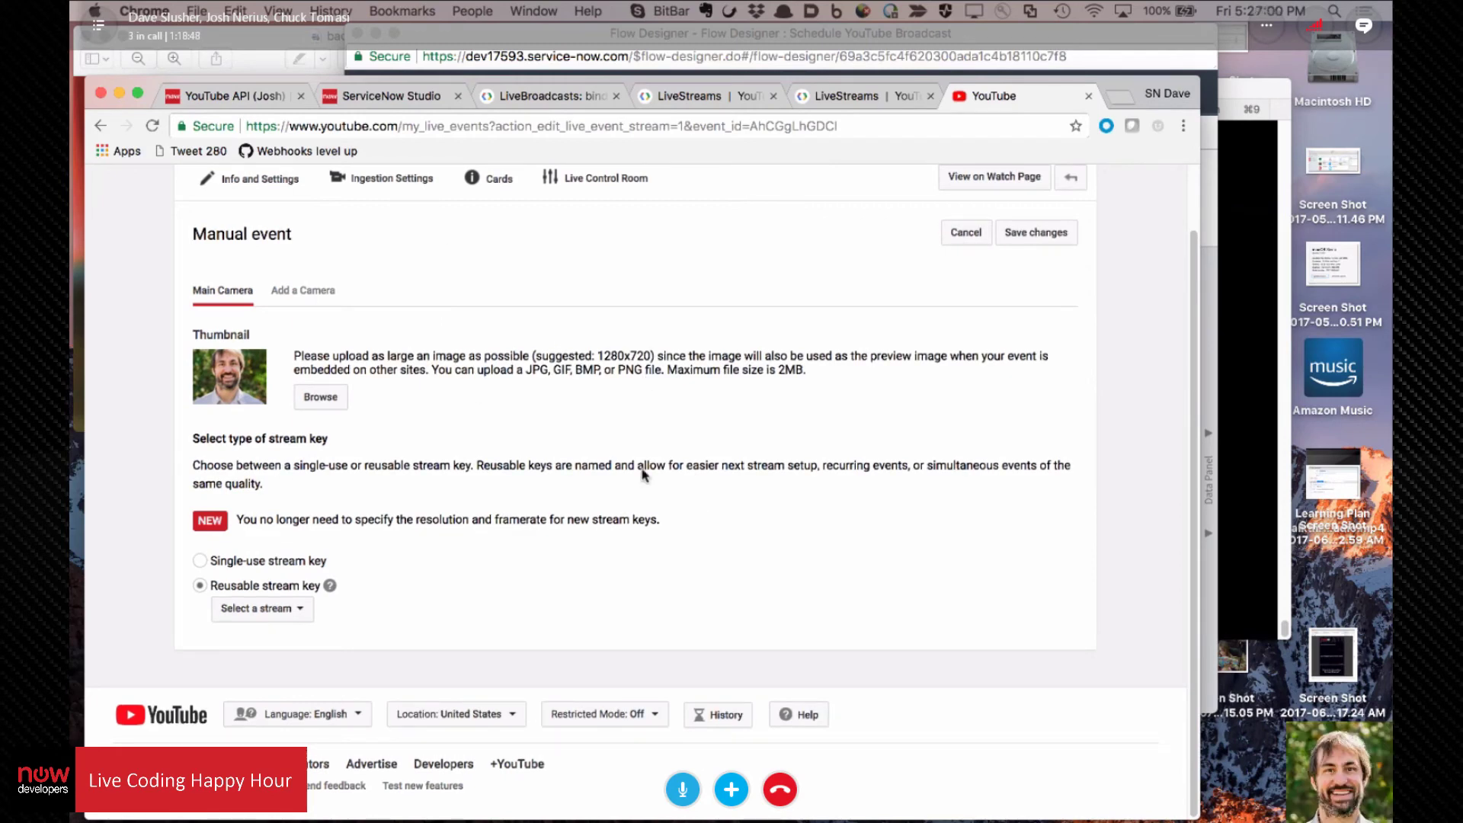
scroll(642, 474, "up", 2)
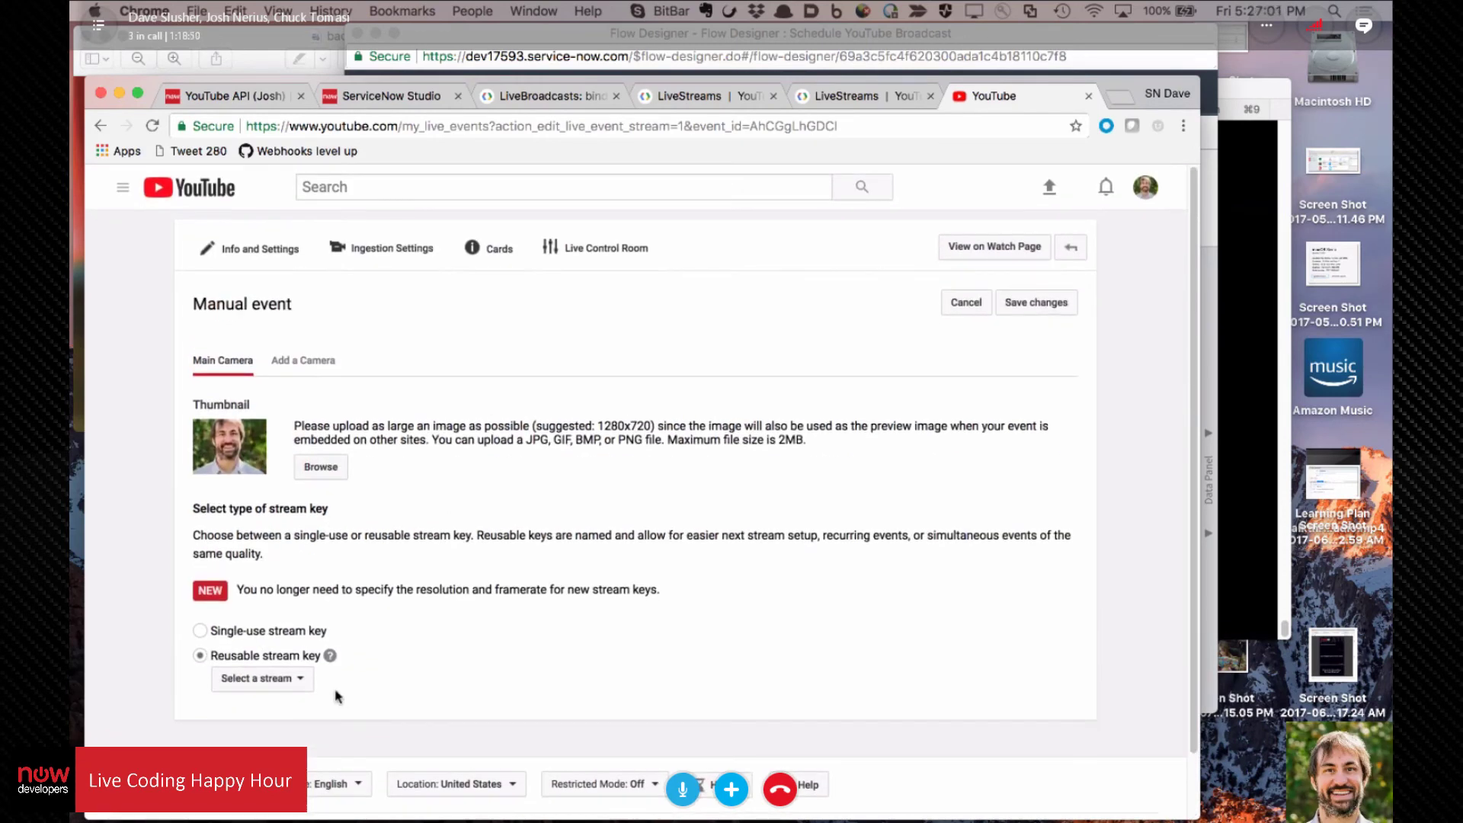
left_click(289, 678)
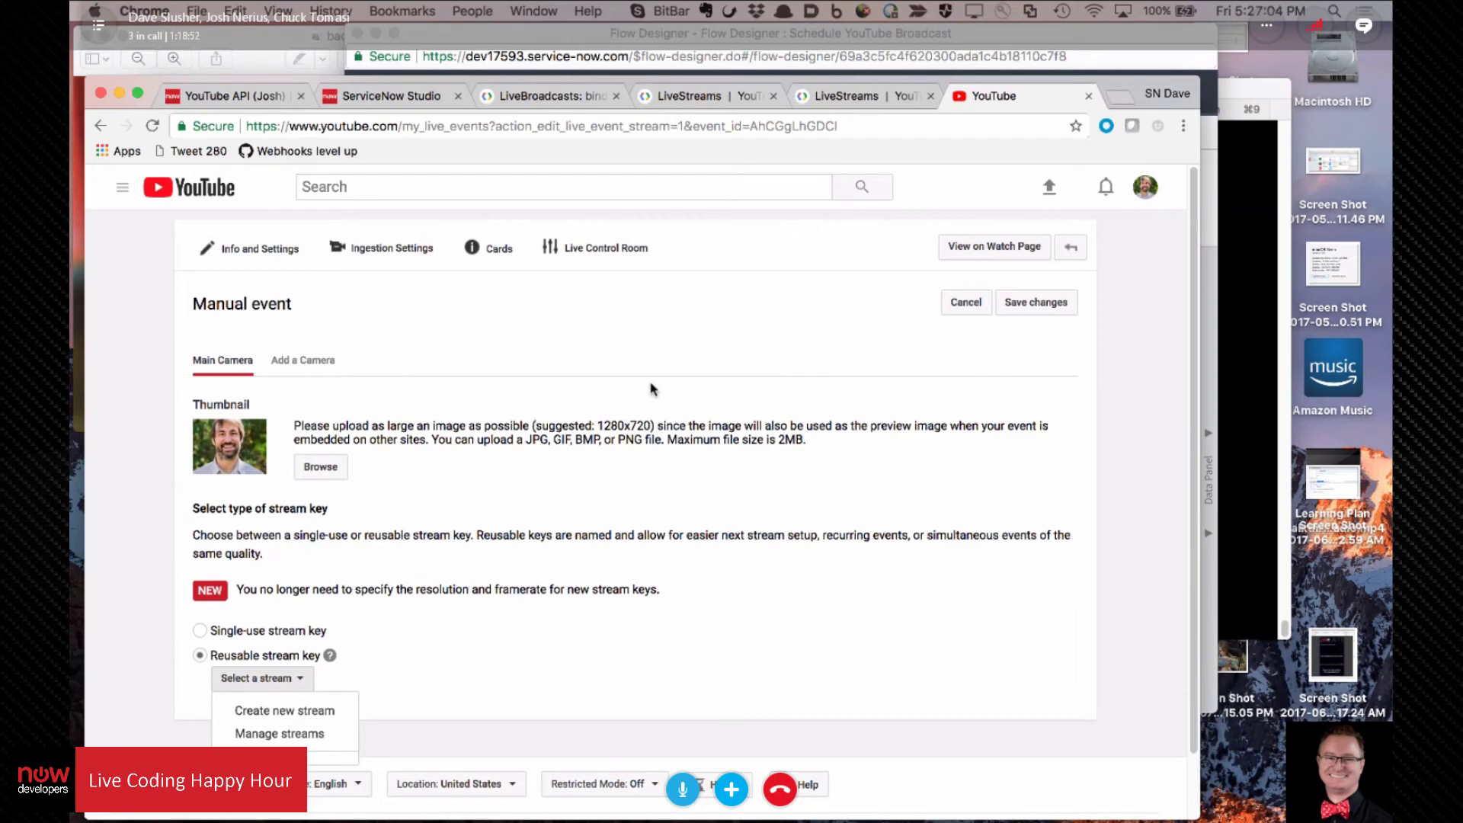
scroll(652, 389, "down", 2)
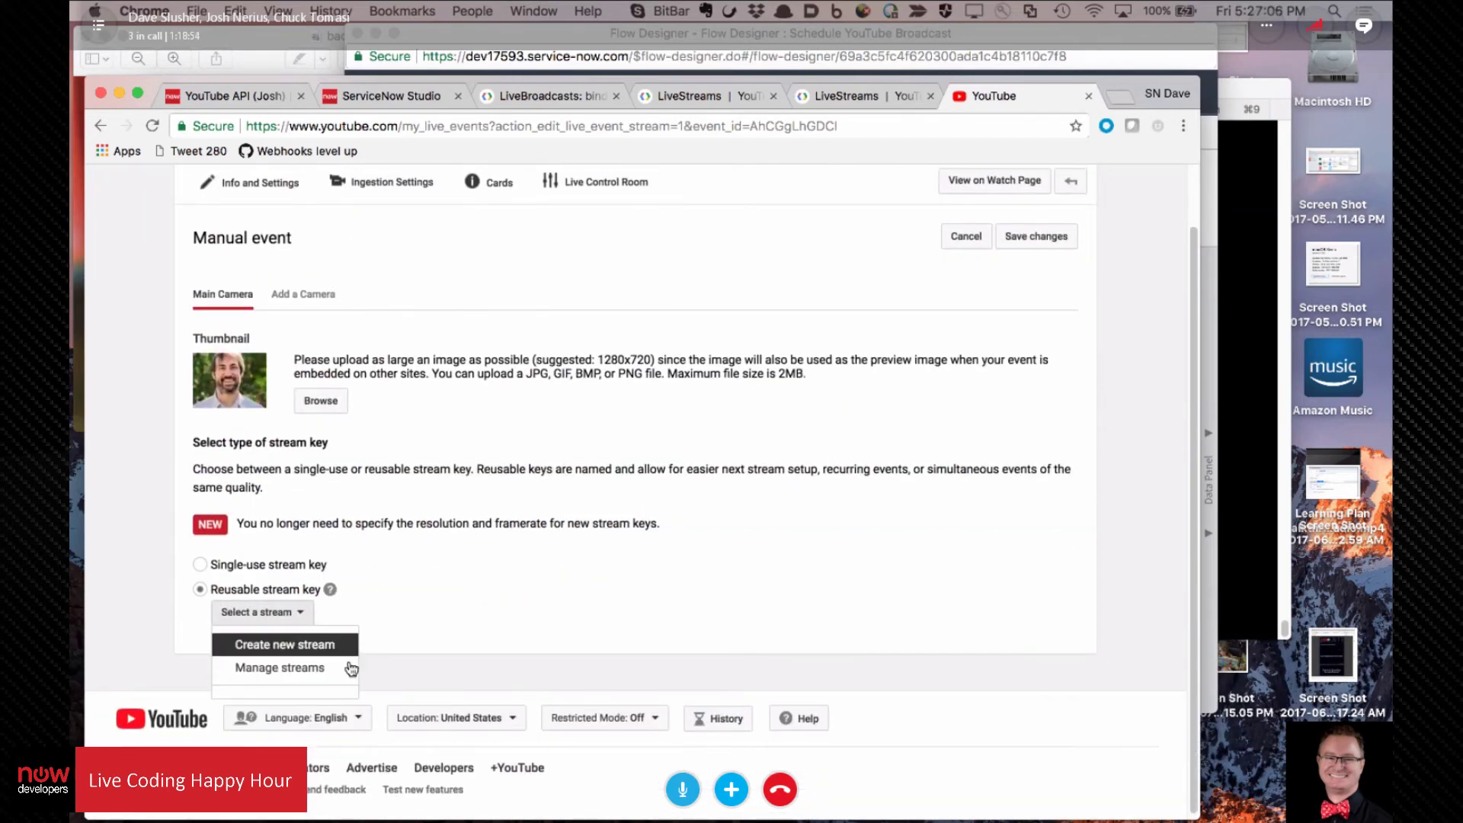
left_click(754, 423)
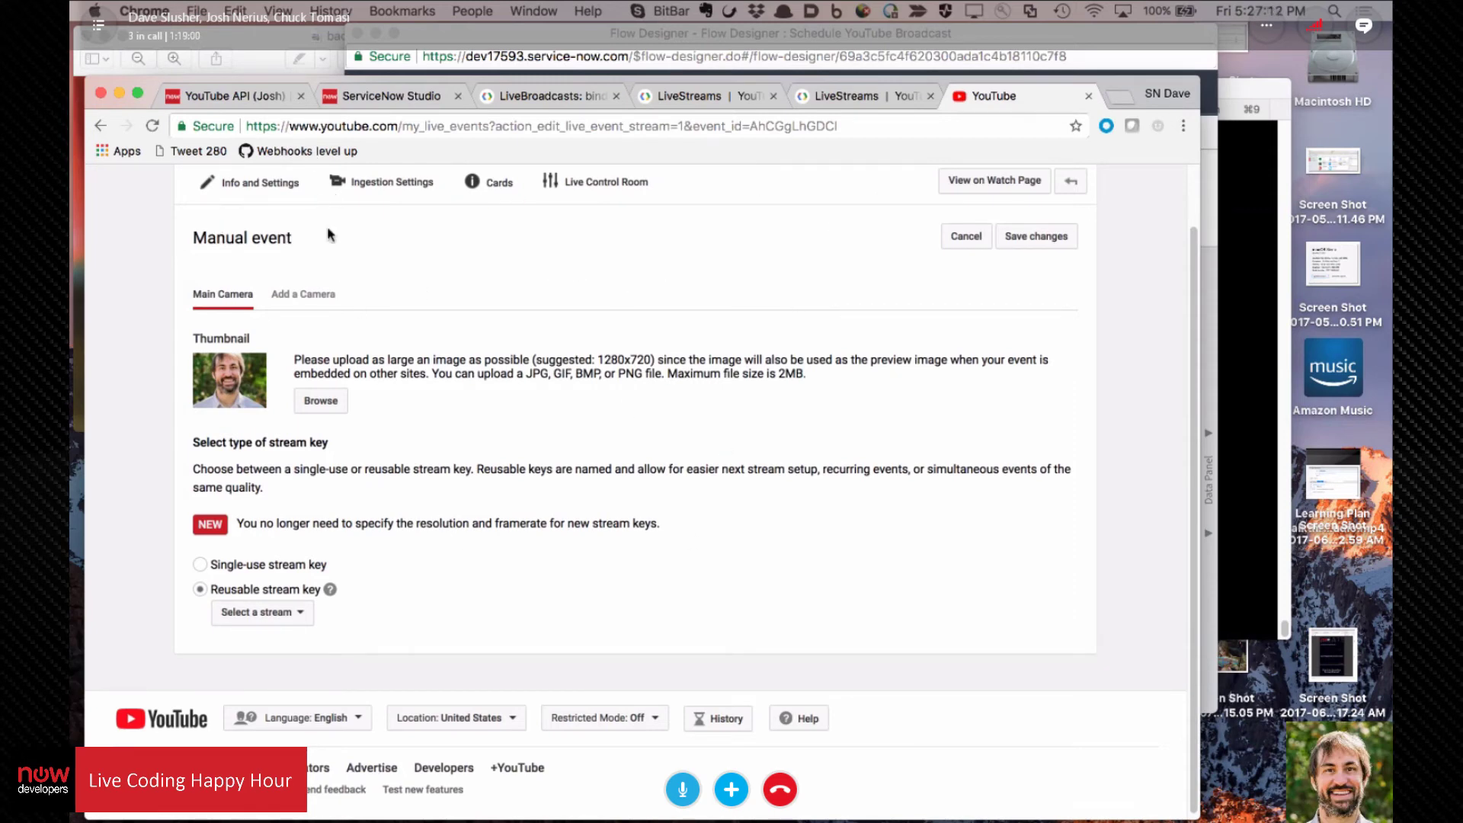
Step: Leave the manual event and open the list of upcoming live streaming events in Creator Studio
scroll(1021, 186, "up", 2)
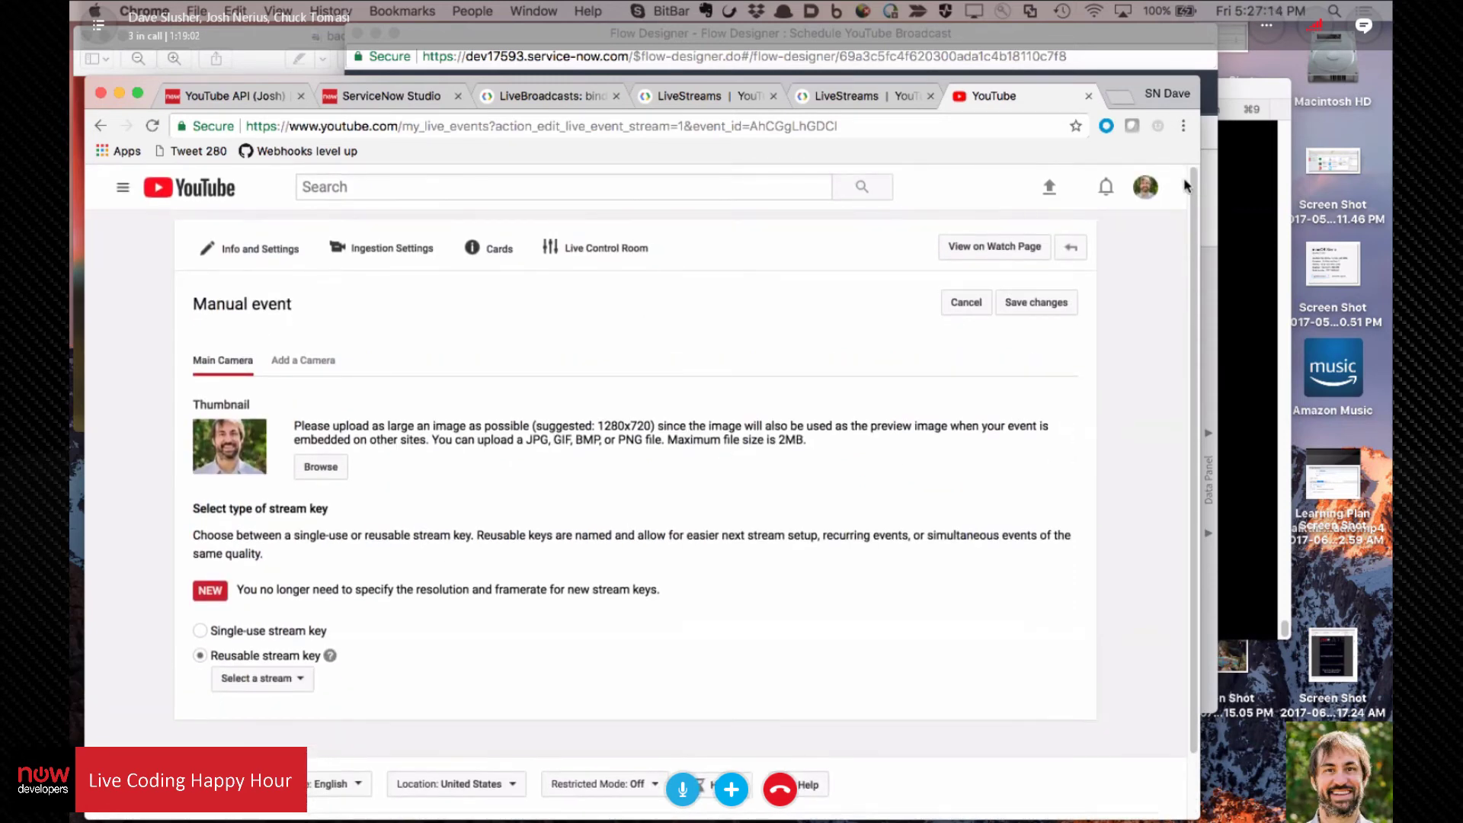
left_click(1145, 186)
left_click(1044, 307)
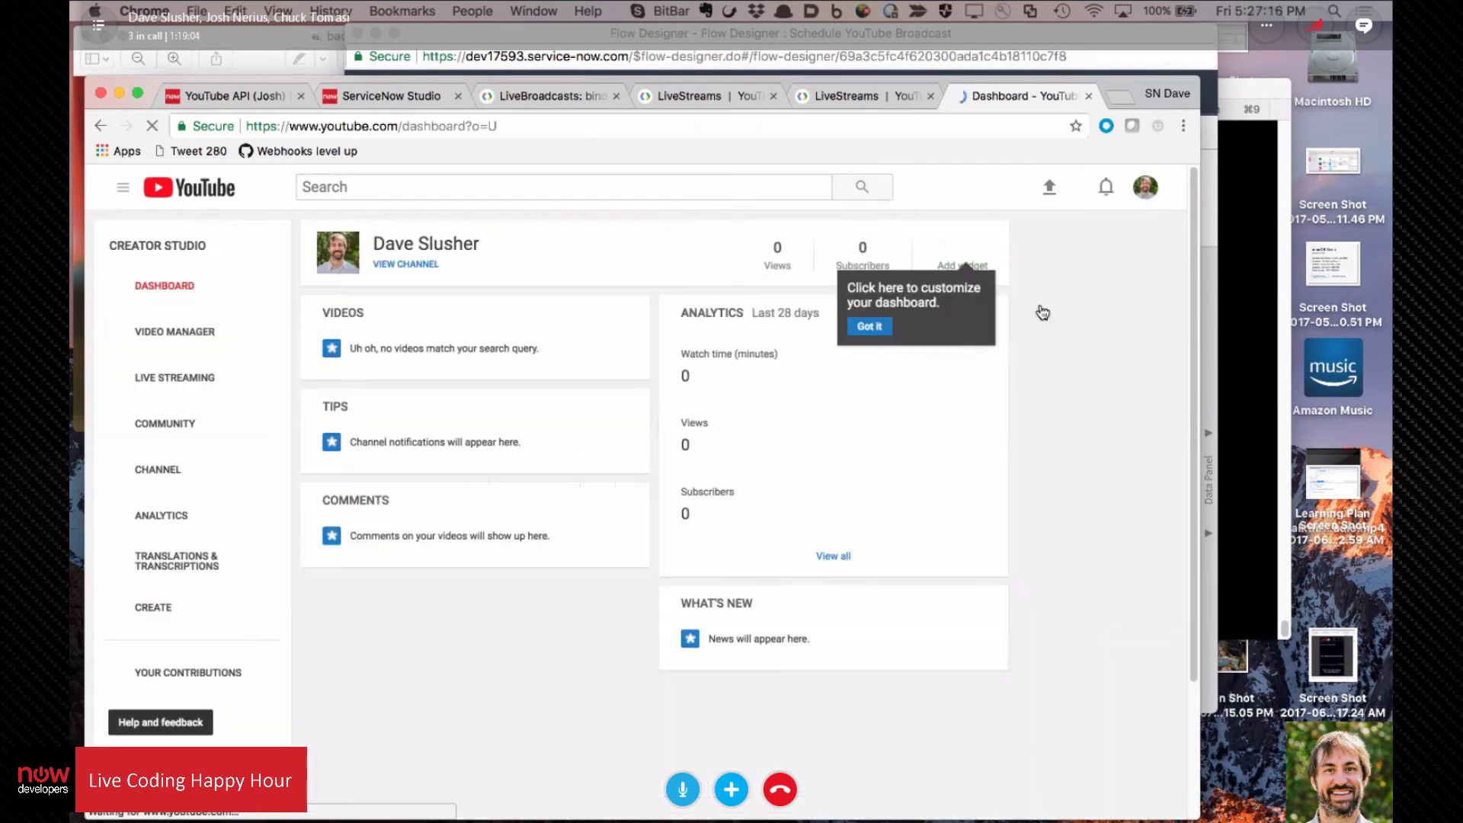
left_click(275, 388)
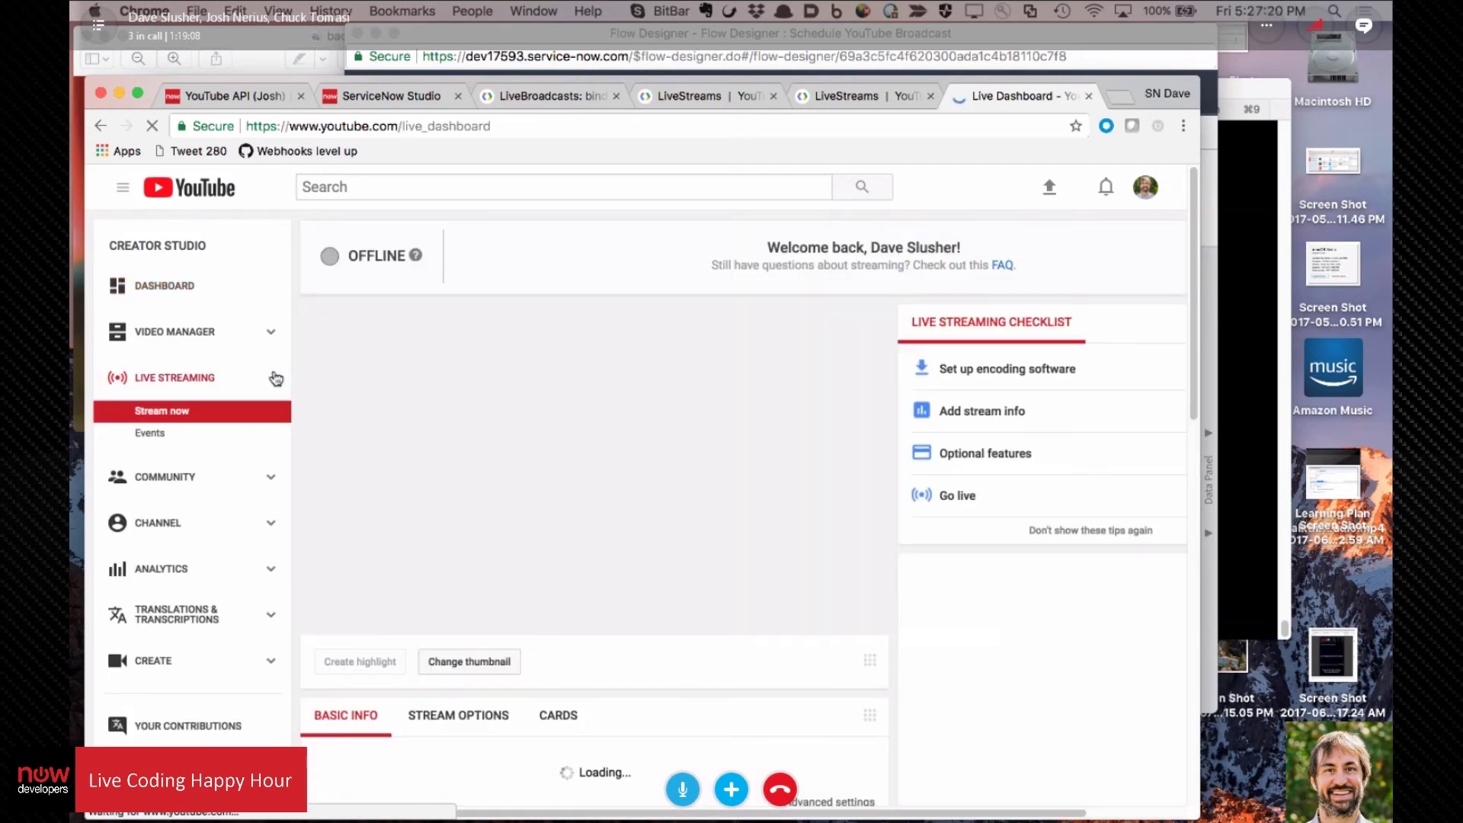
left_click(149, 433)
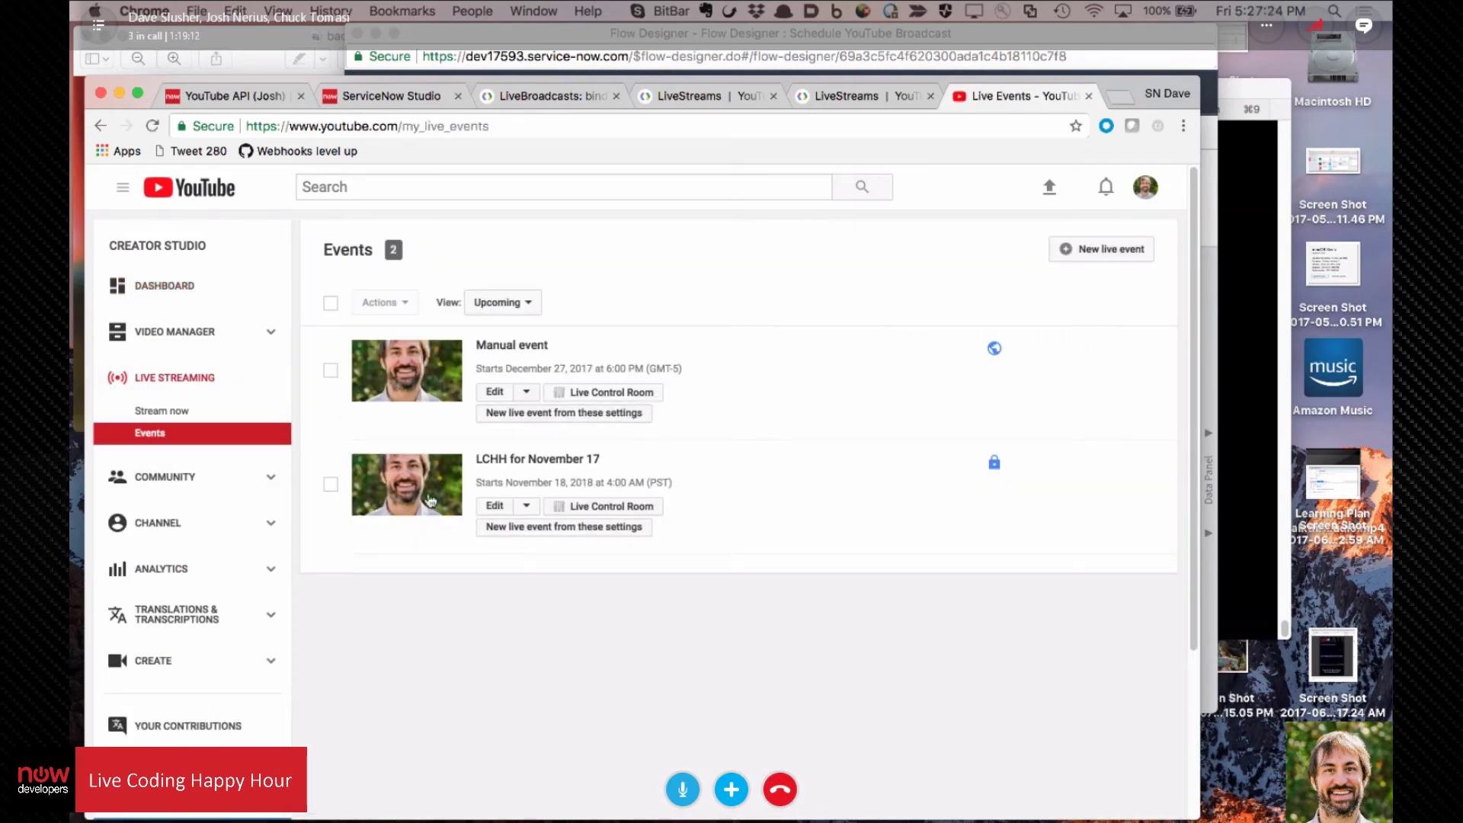
Step: Delete the live event "LCHH for November 17" from the upcoming events
left_click(330, 484)
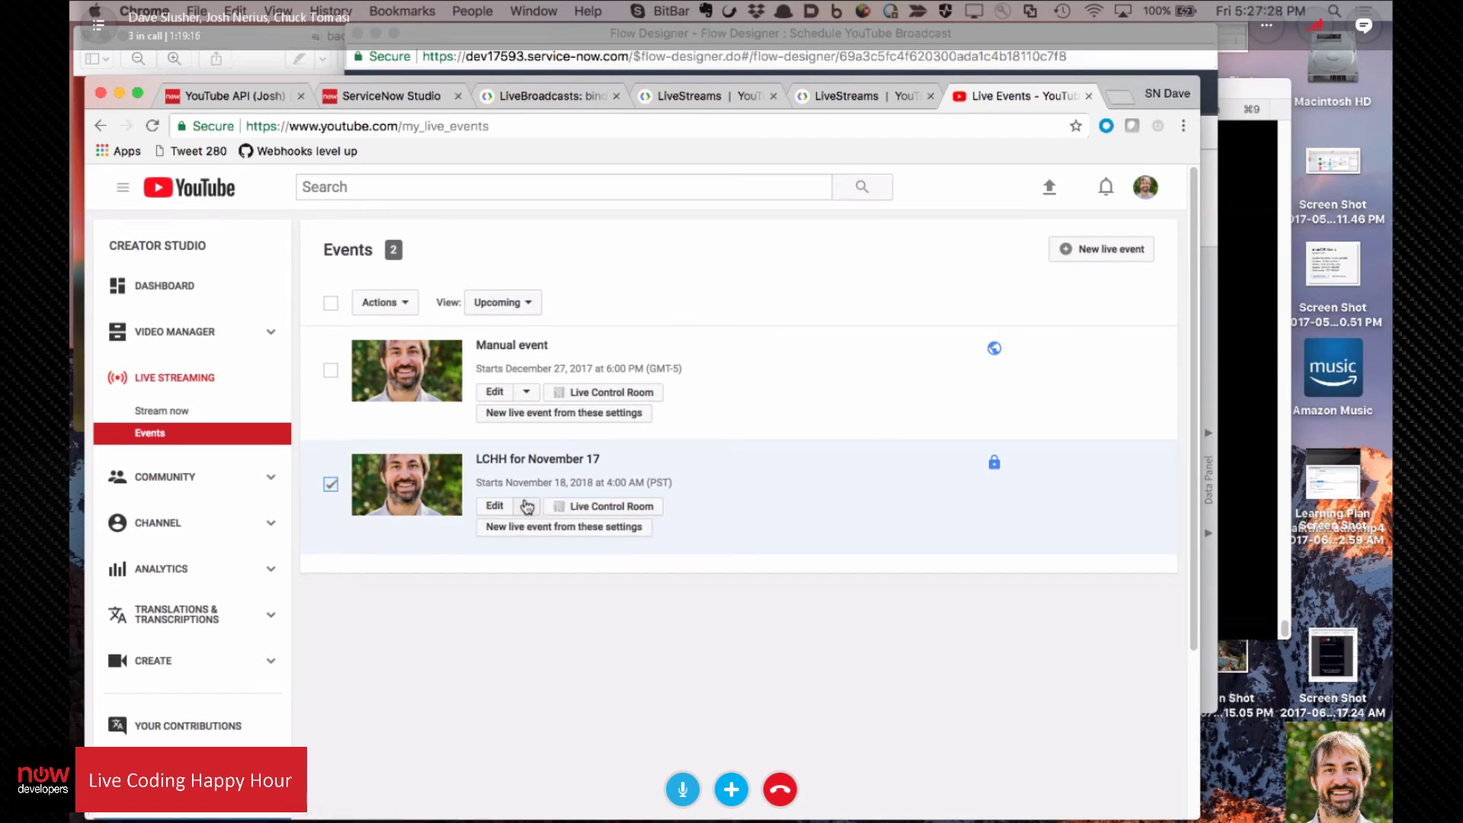
left_click(409, 303)
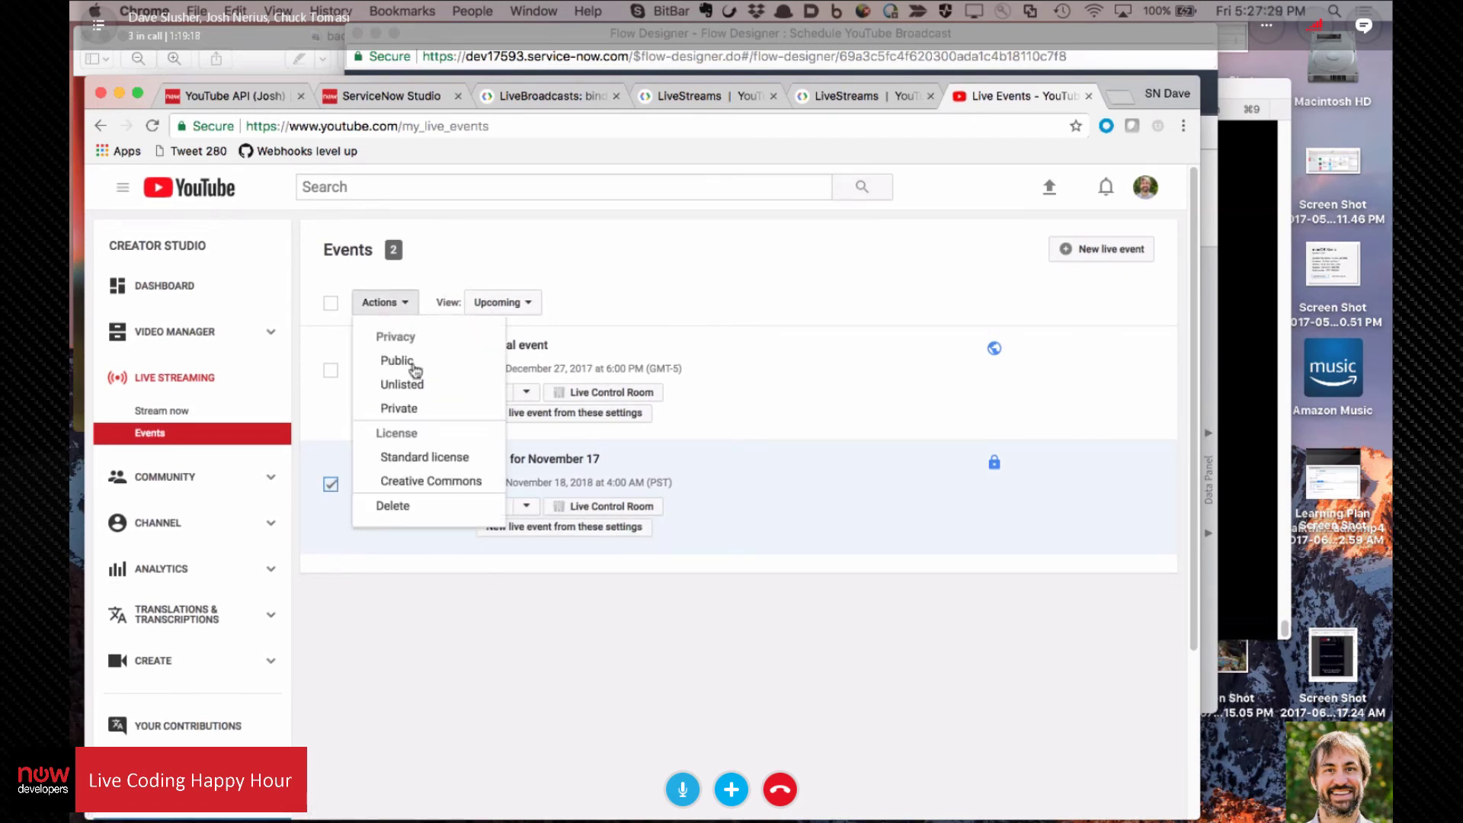
left_click(390, 506)
left_click(758, 537)
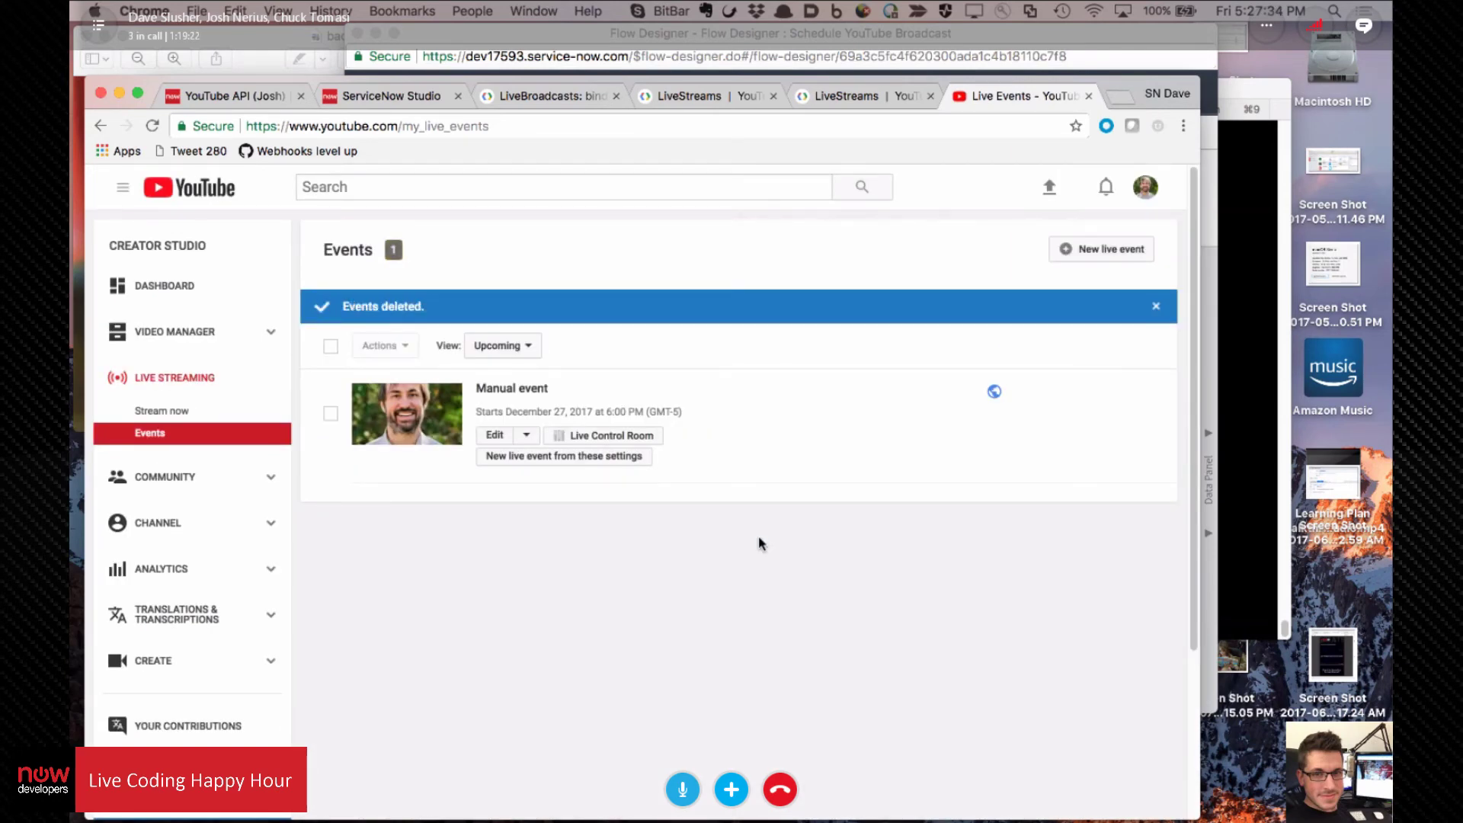
Step: Switch to Flow Designer and test the Schedule YouTube Broadcast flow with the artifact record "LCHH for November 17"
left_click(868, 42)
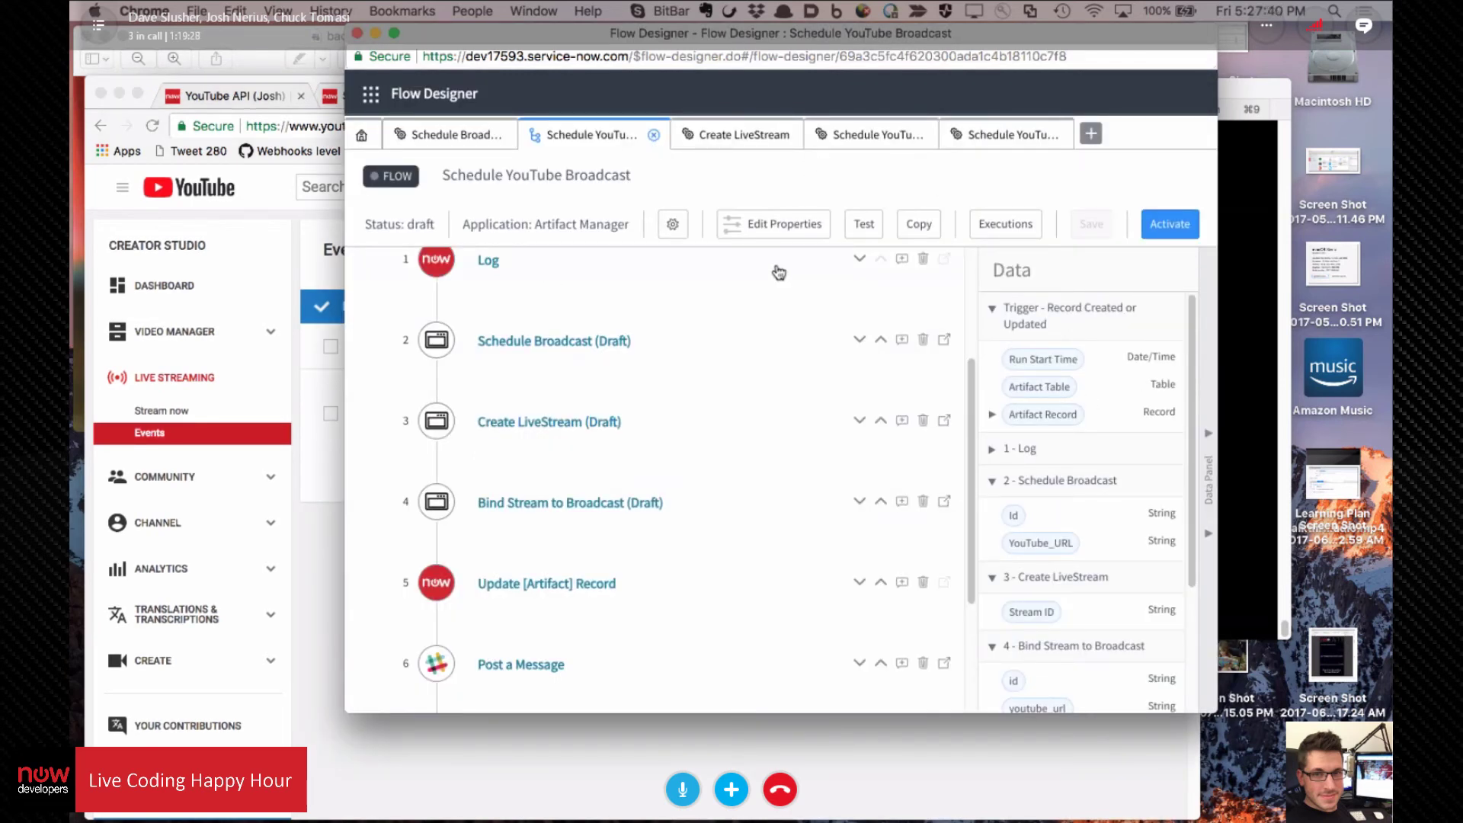
left_click(863, 226)
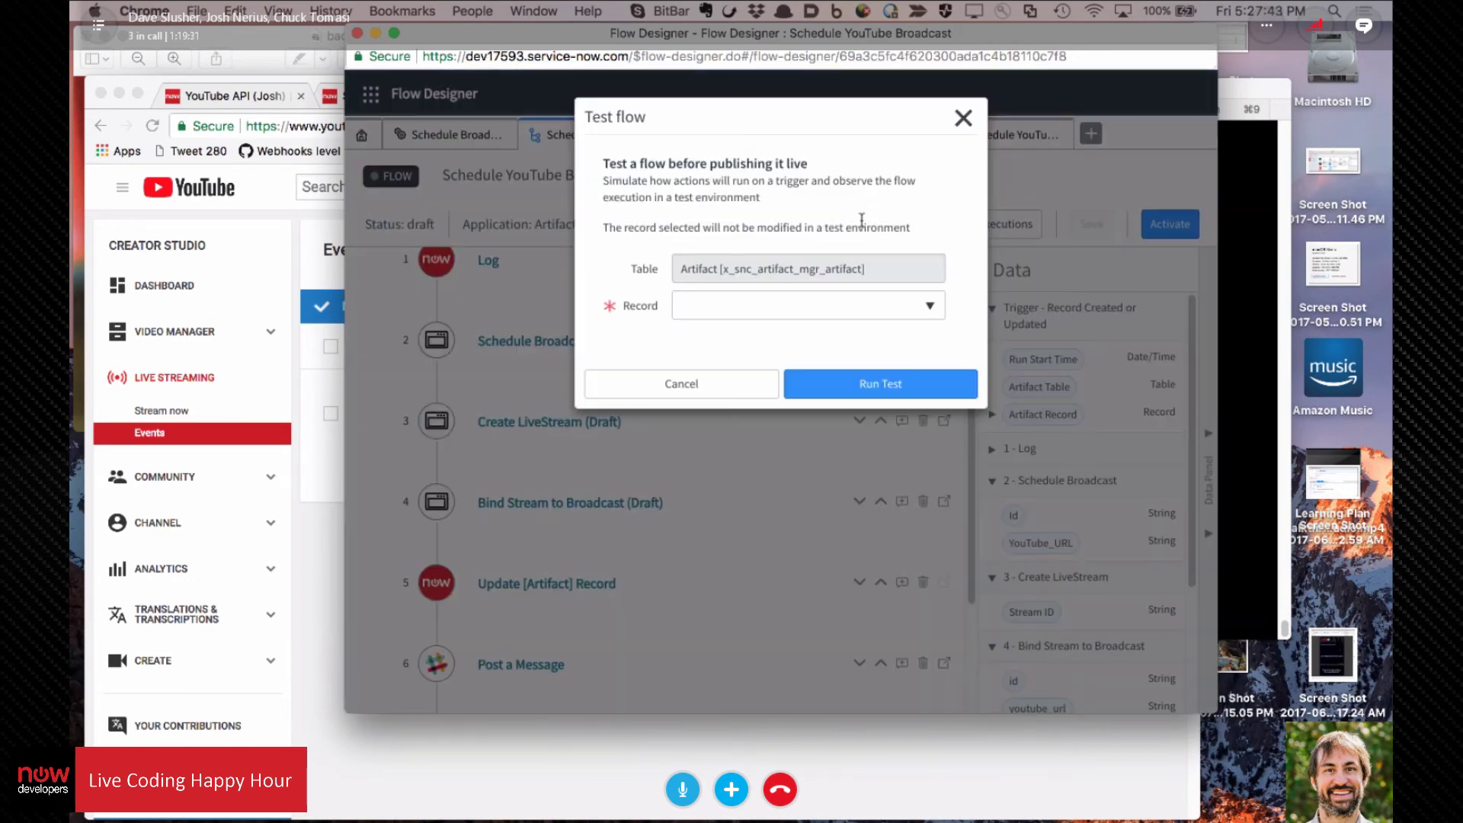
left_click(907, 300)
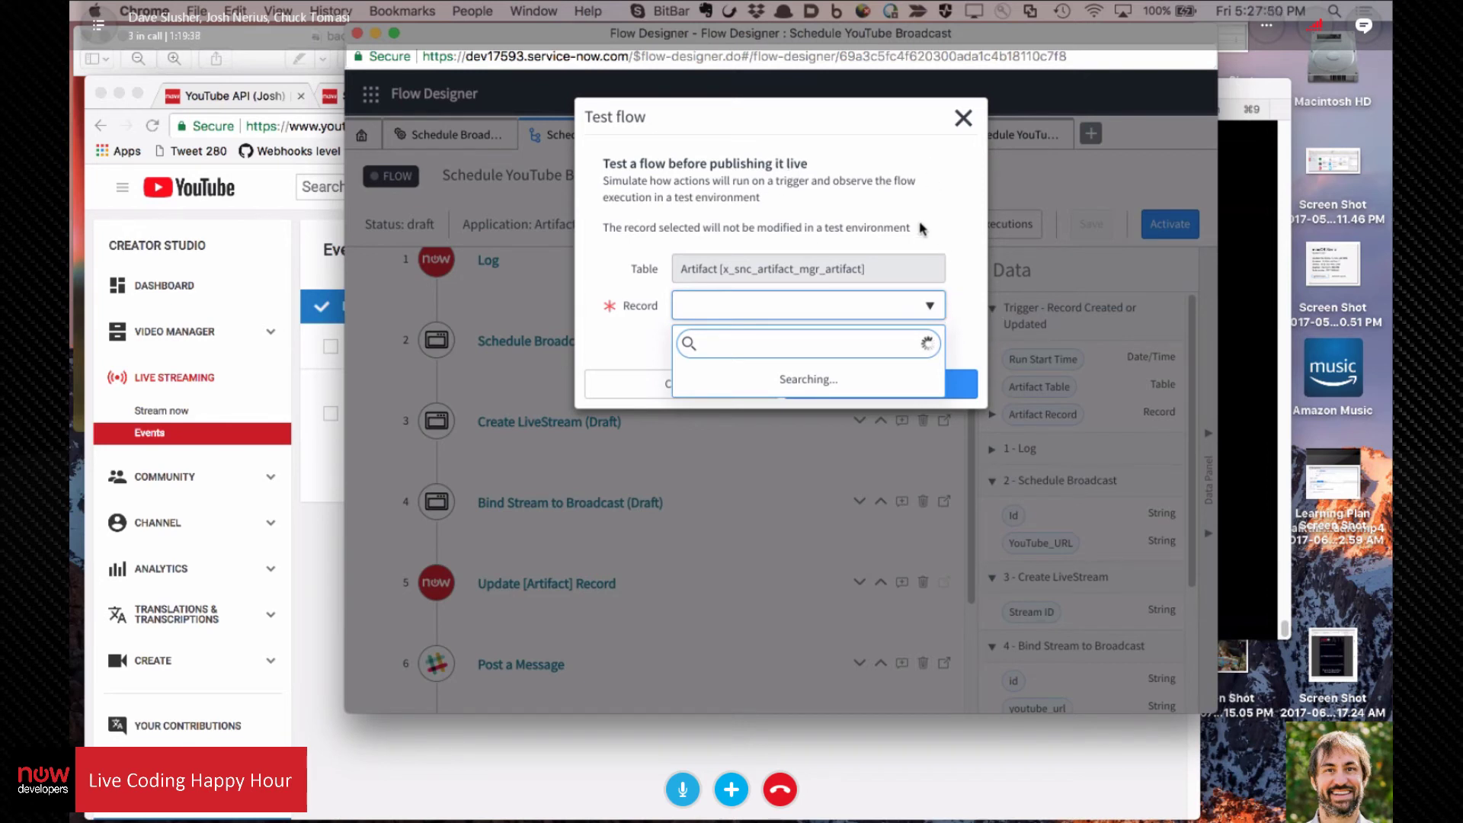
left_click(776, 394)
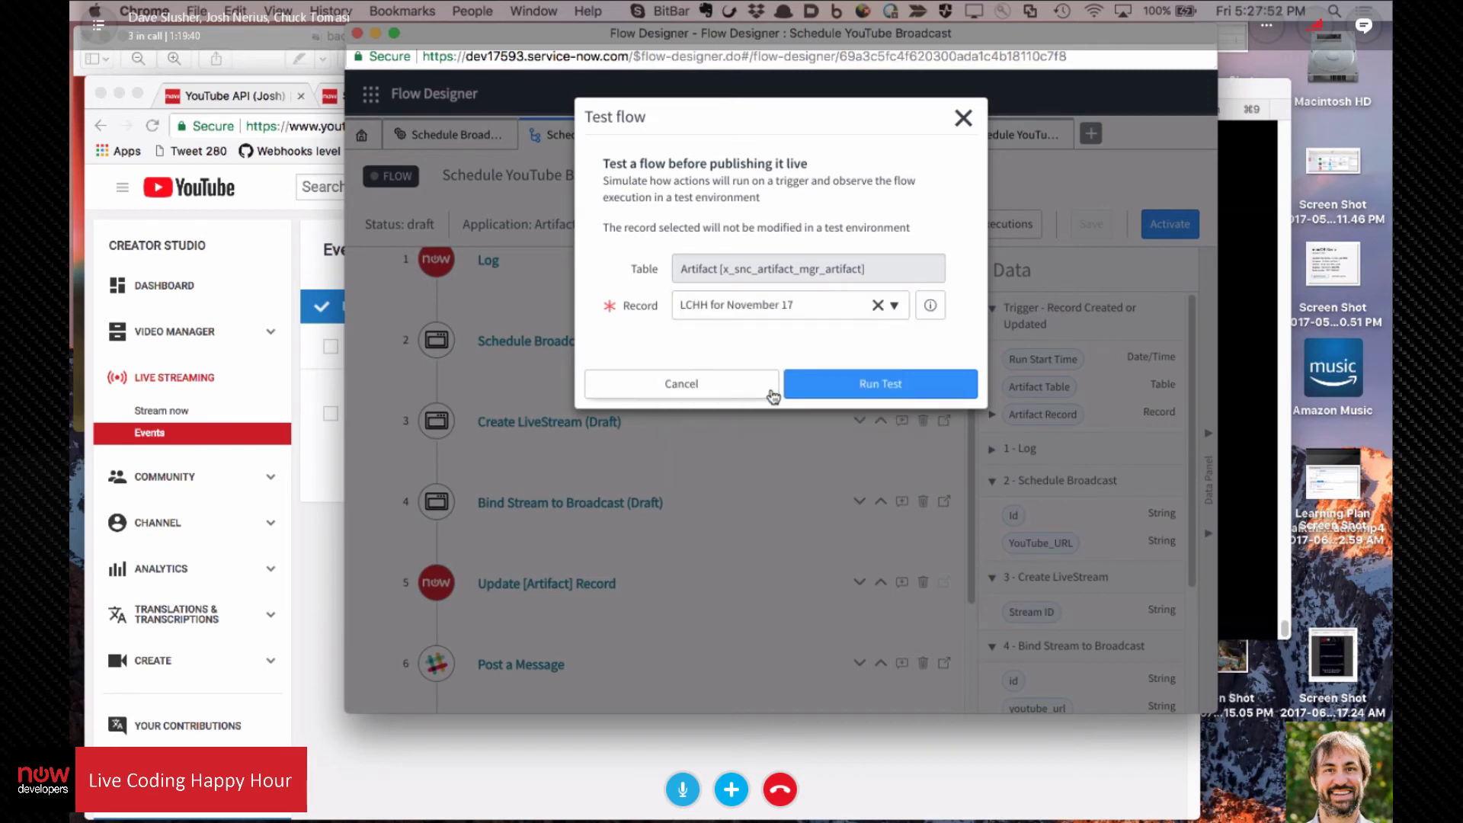
left_click(872, 383)
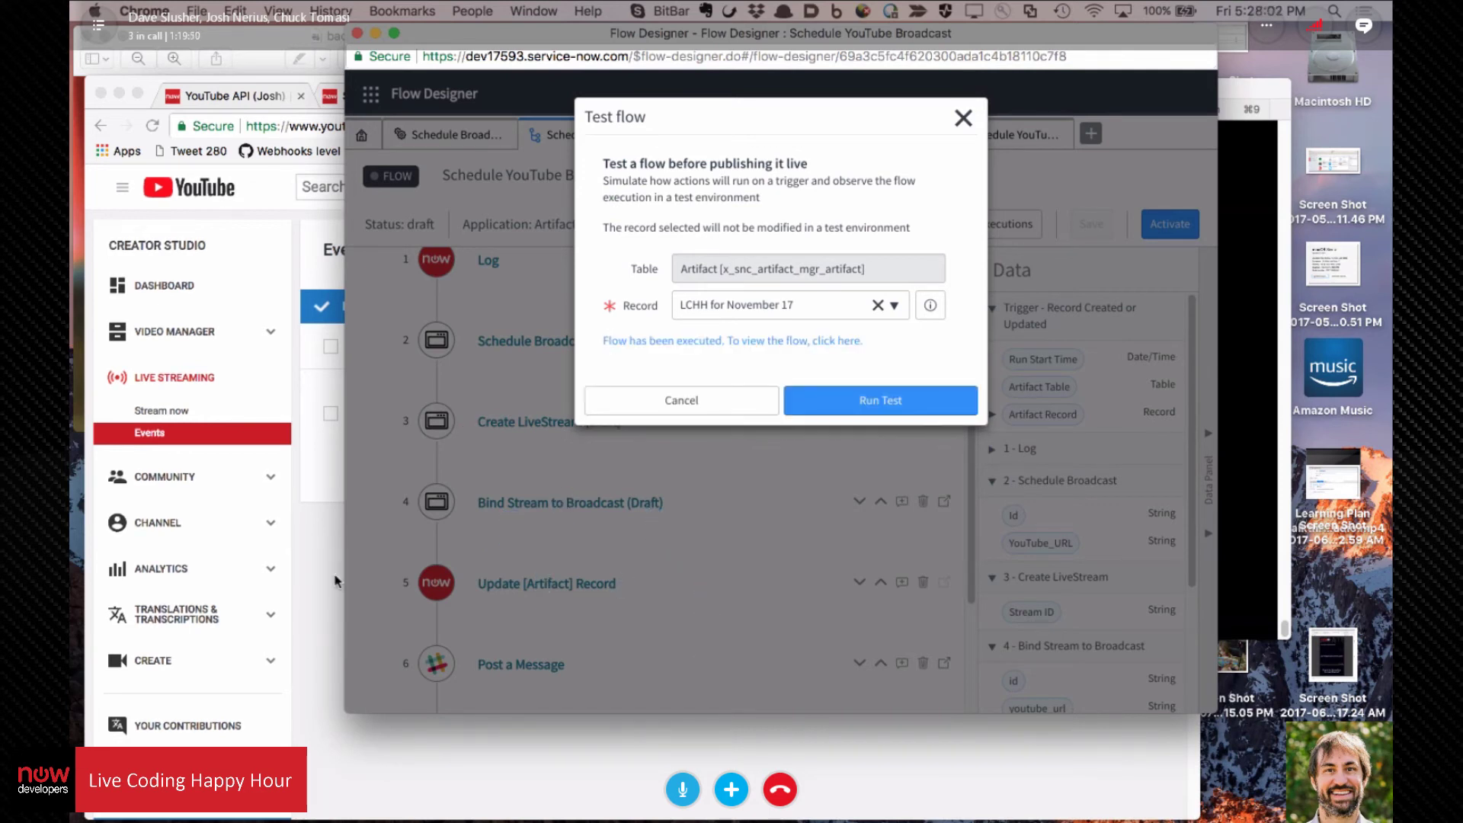
Step: Open the test run's execution details and look through the Bind Stream to Broadcast action's configuration and steps
left_click(817, 340)
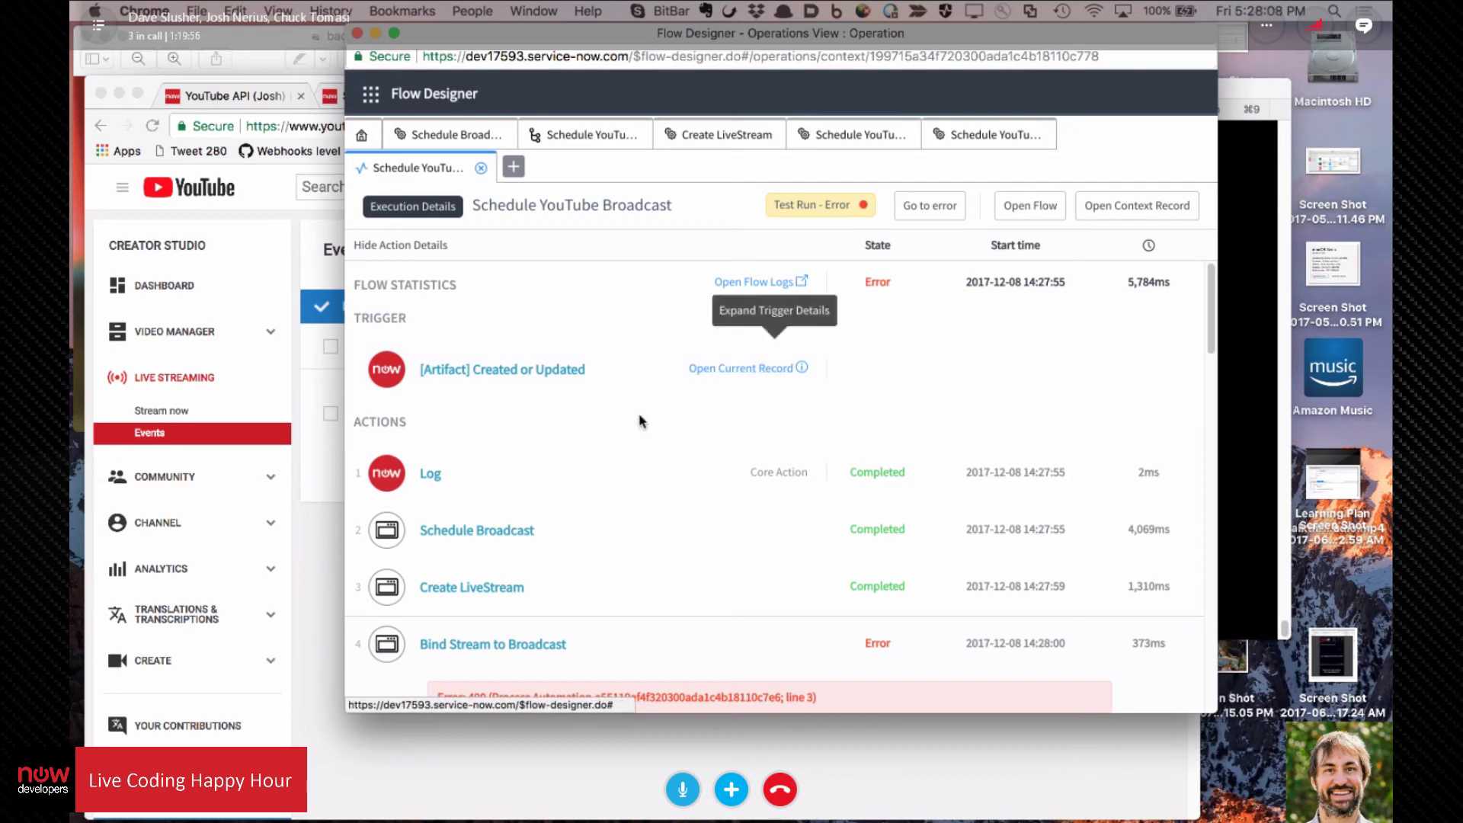
scroll(695, 415, "down", 3)
scroll(697, 411, "down", 5)
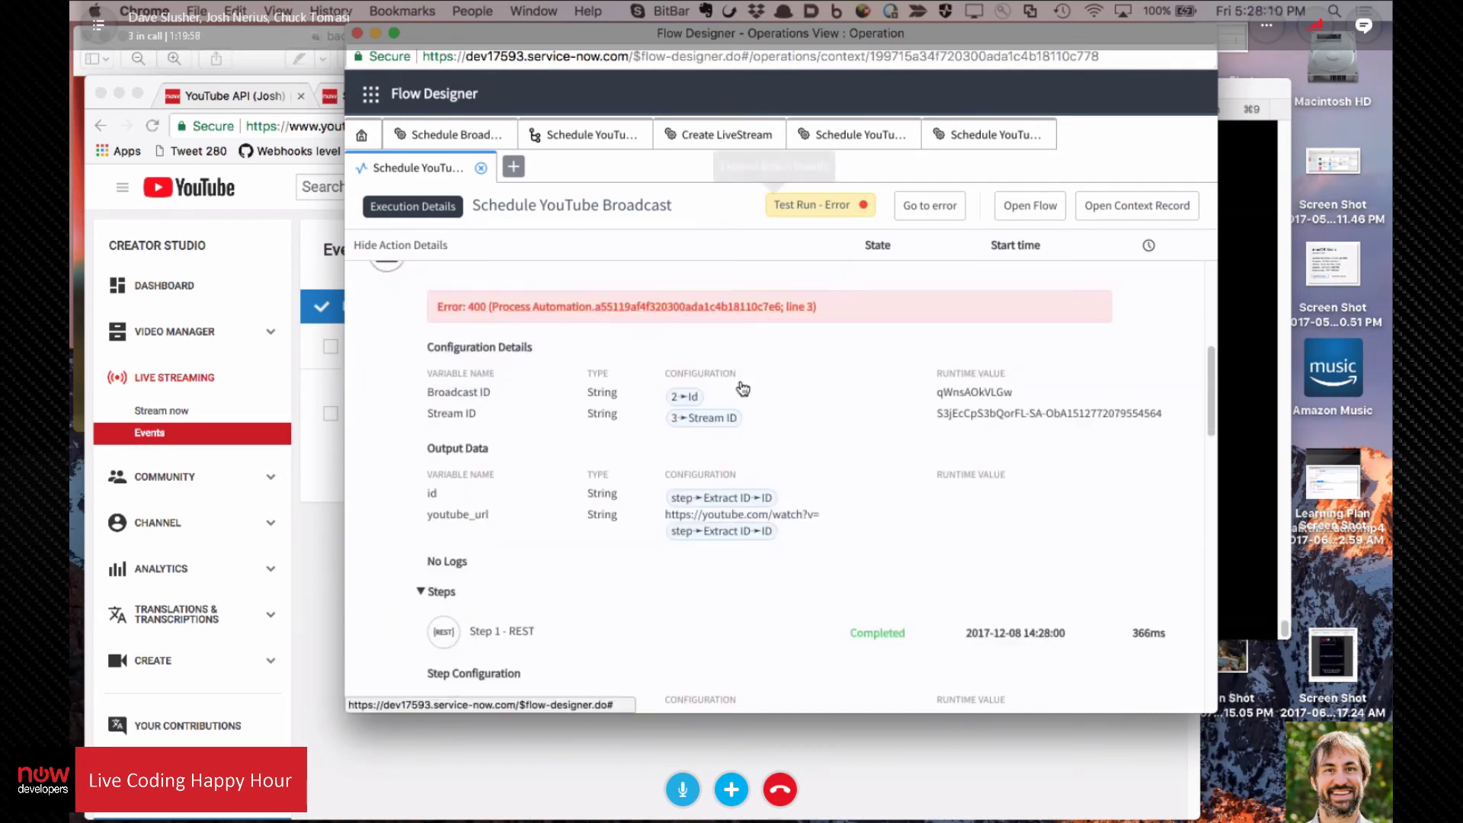
scroll(703, 409, "down", 10)
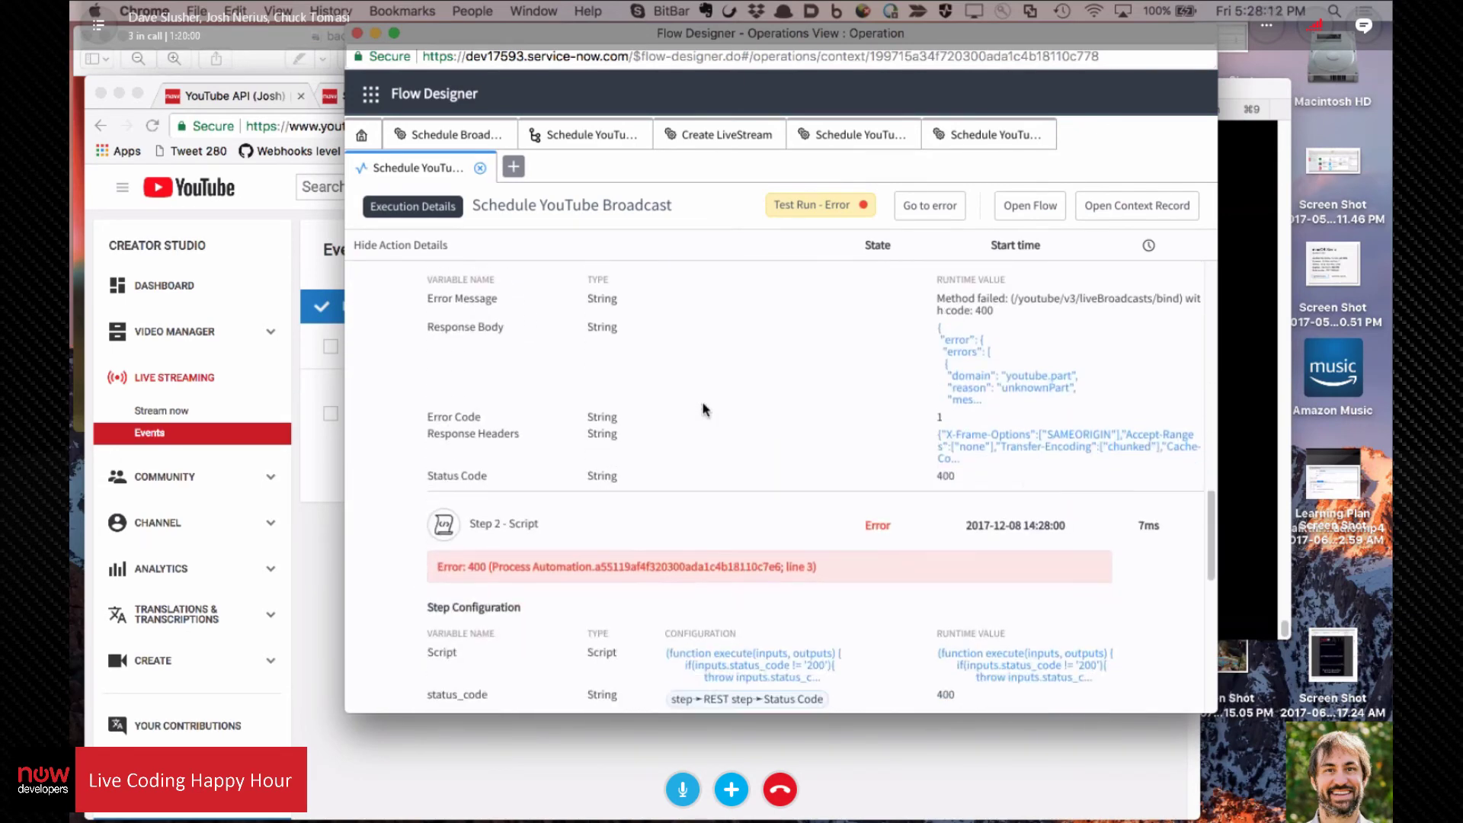
scroll(746, 422, "down", 5)
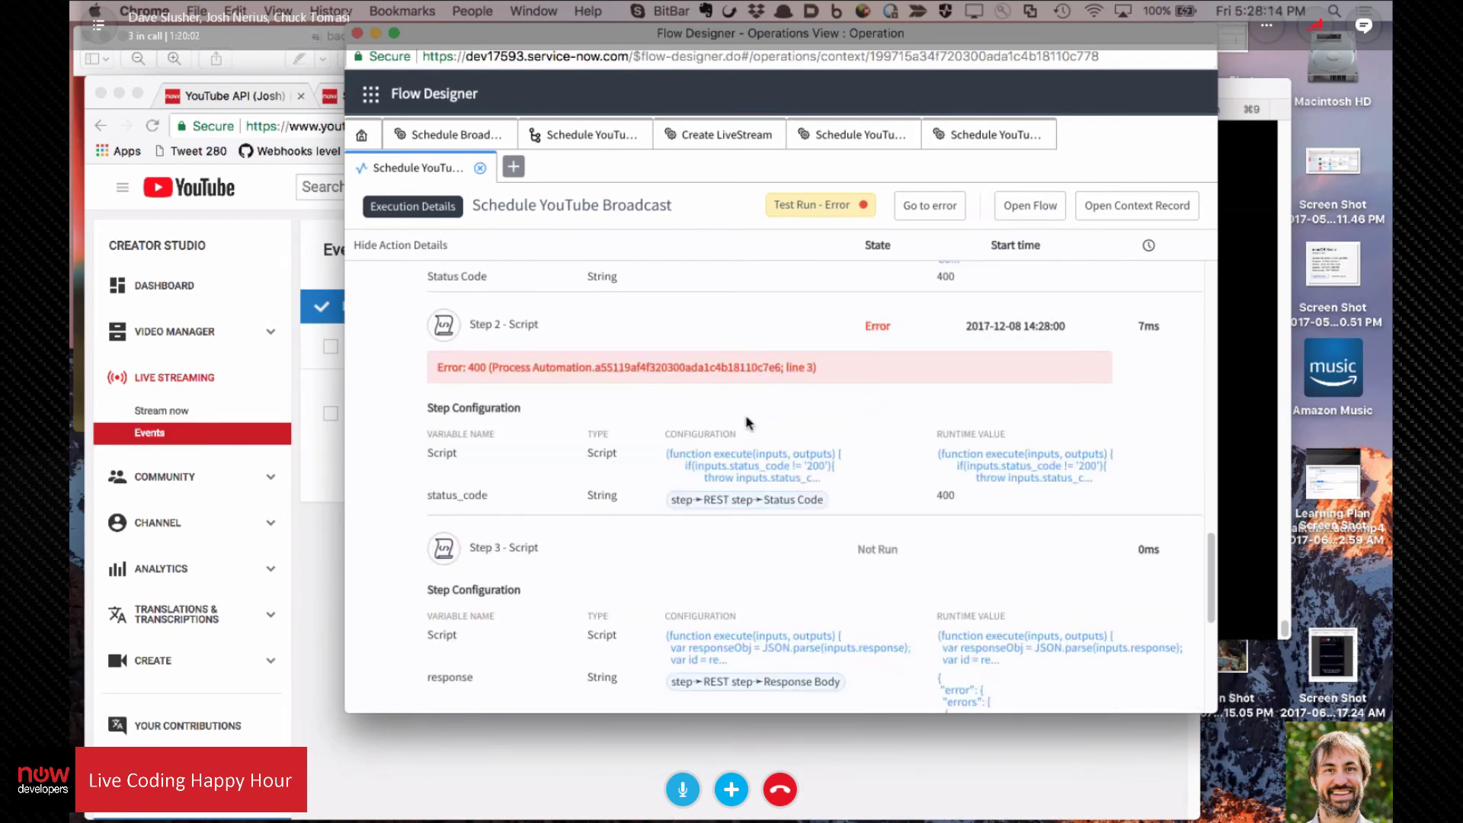
scroll(896, 297, "down", 5)
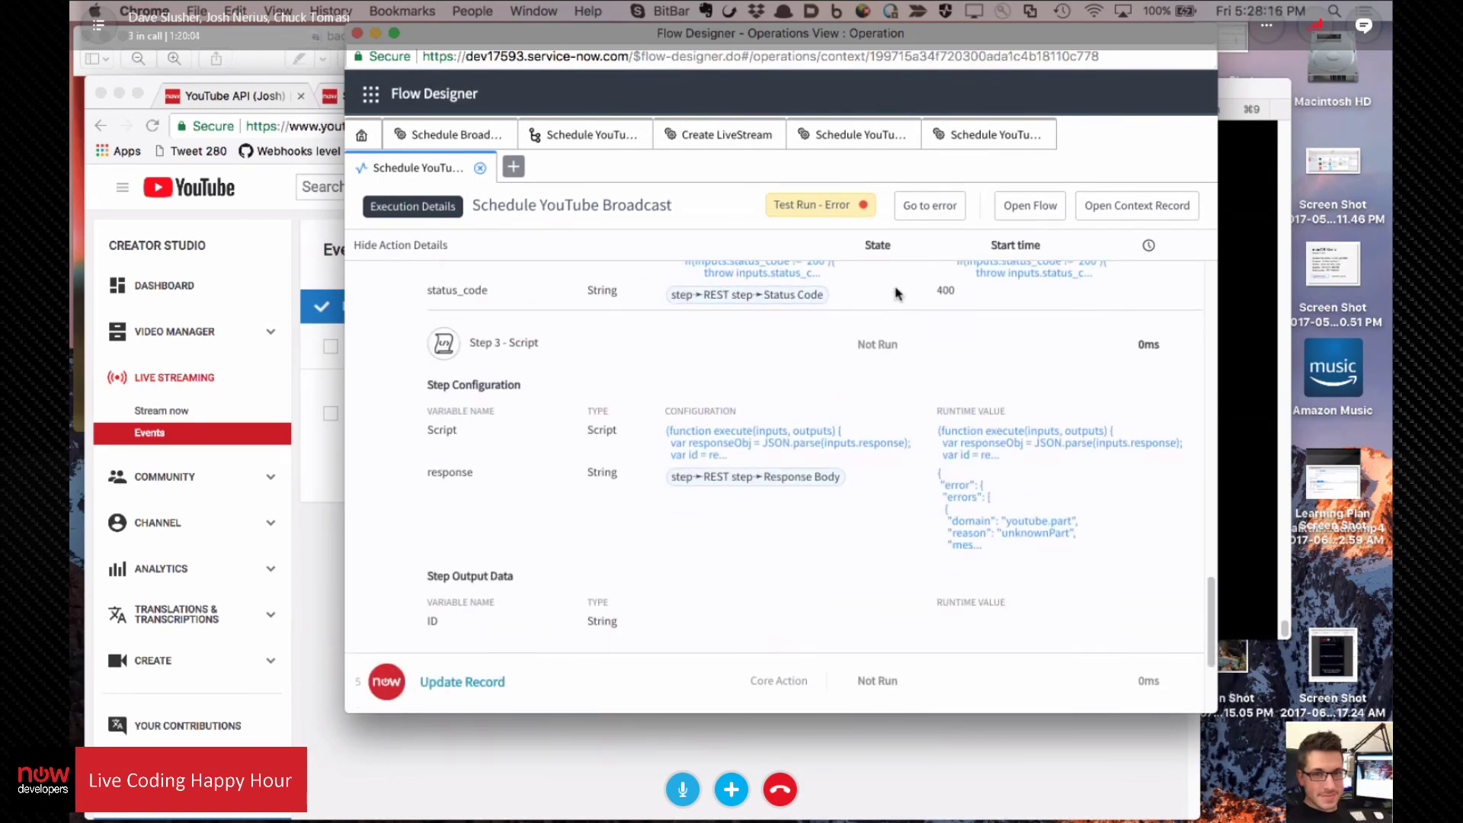
Step: Examine the bind REST step's query parameters and full response body for the cause of the error, and close the response view
scroll(862, 339, "up", 3)
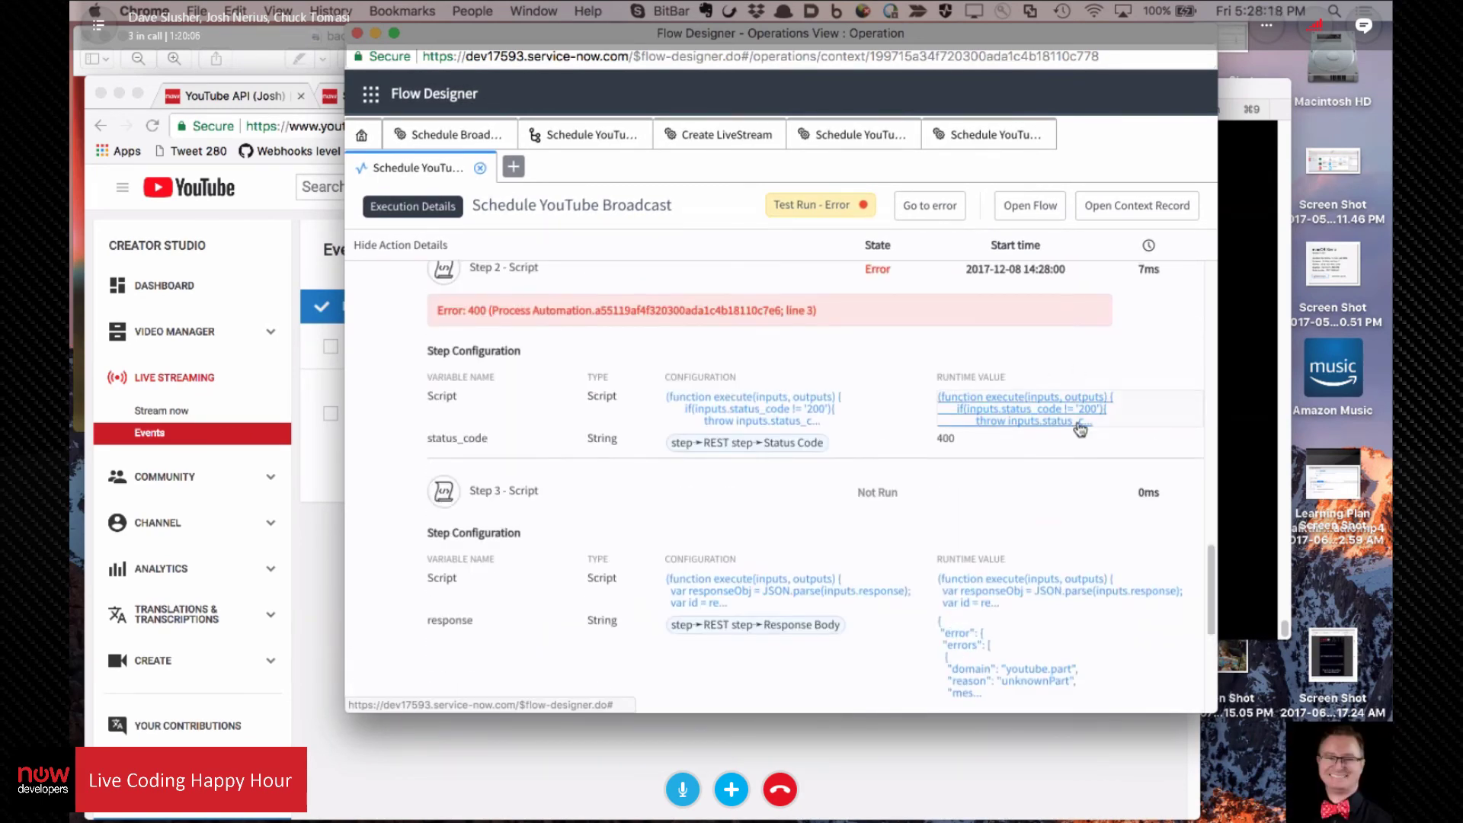
scroll(873, 460, "up", 3)
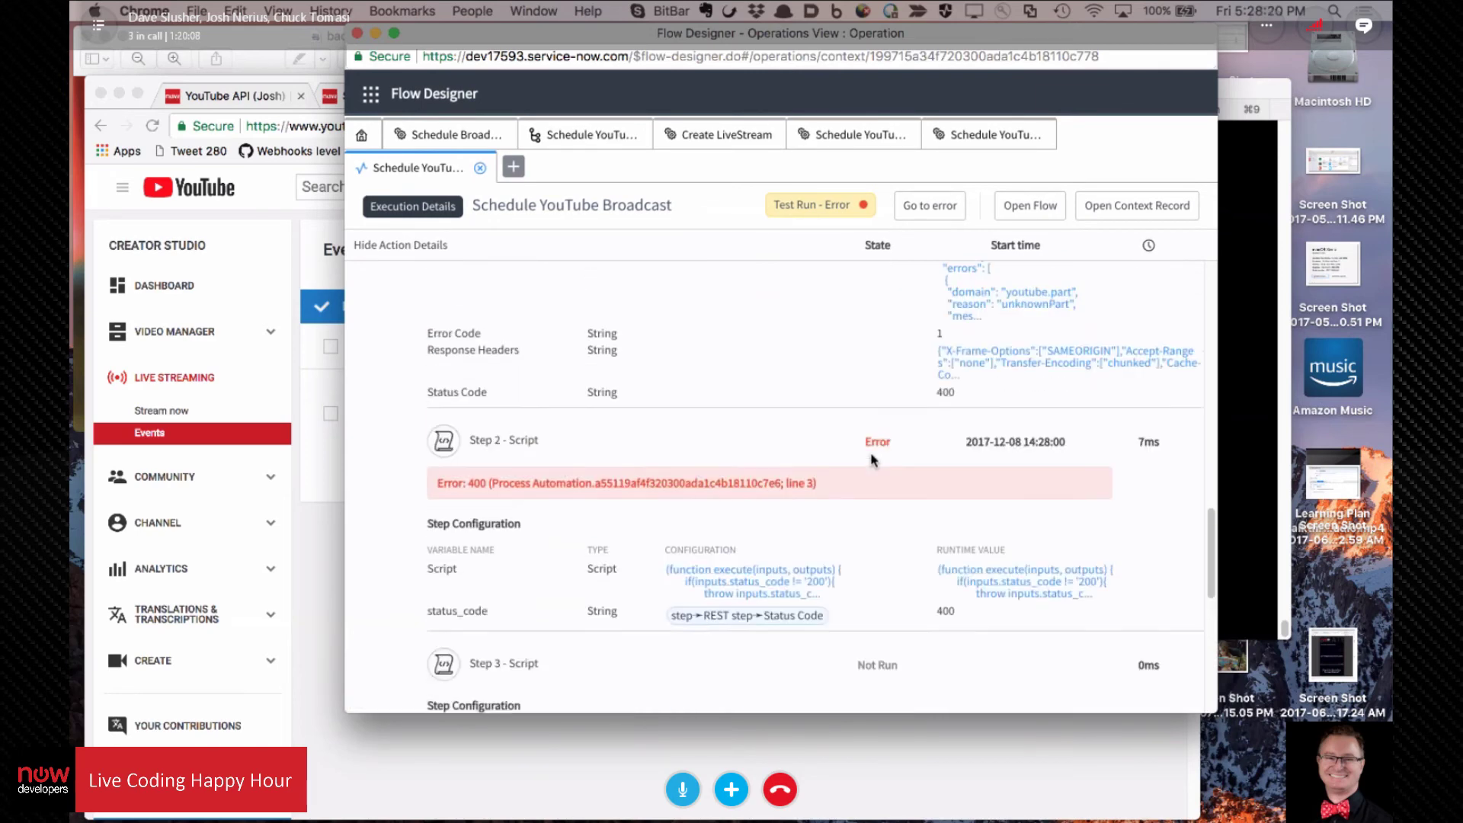
scroll(873, 461, "up", 1)
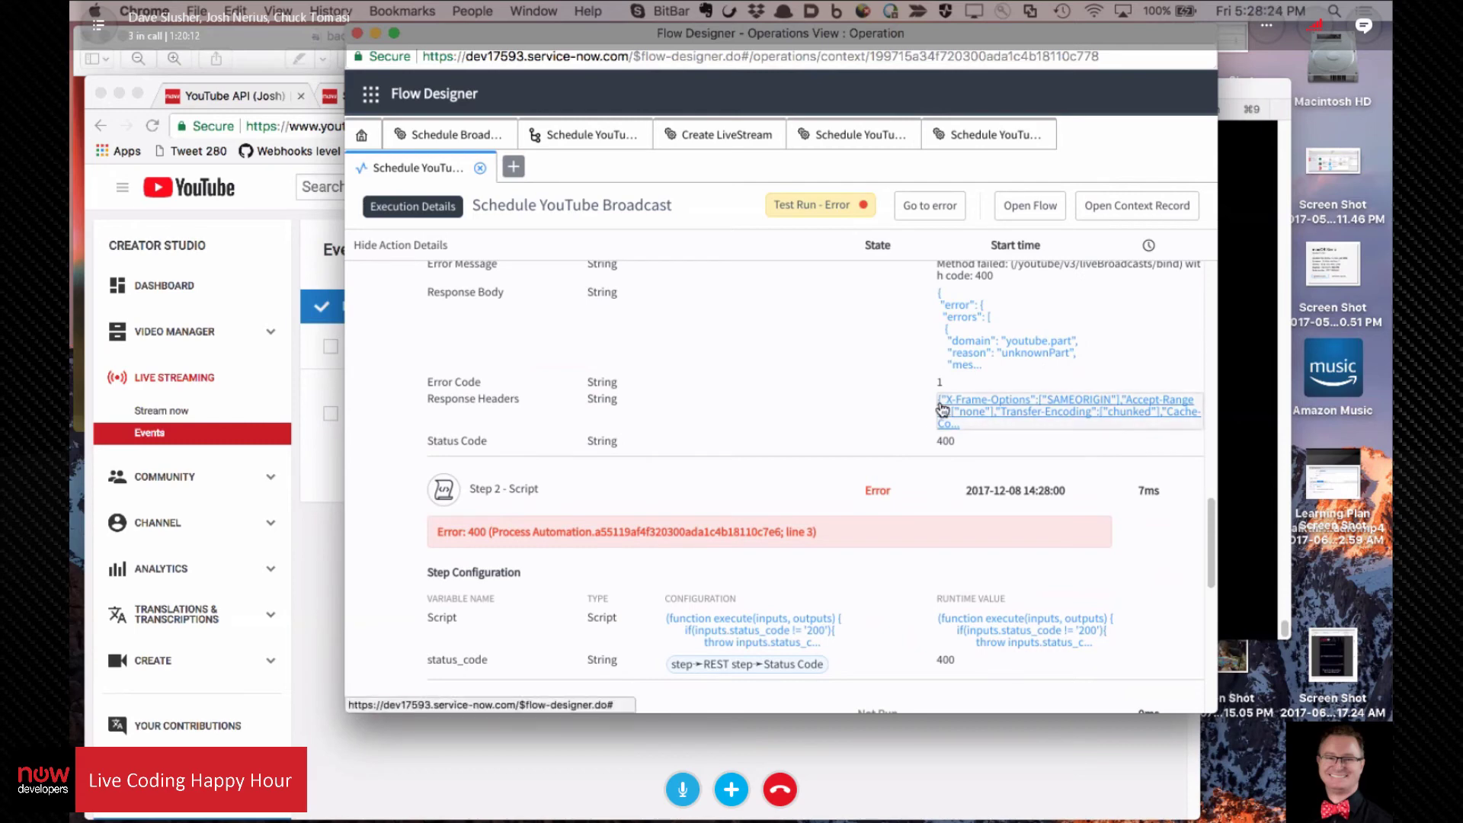
scroll(942, 410, "up", 1)
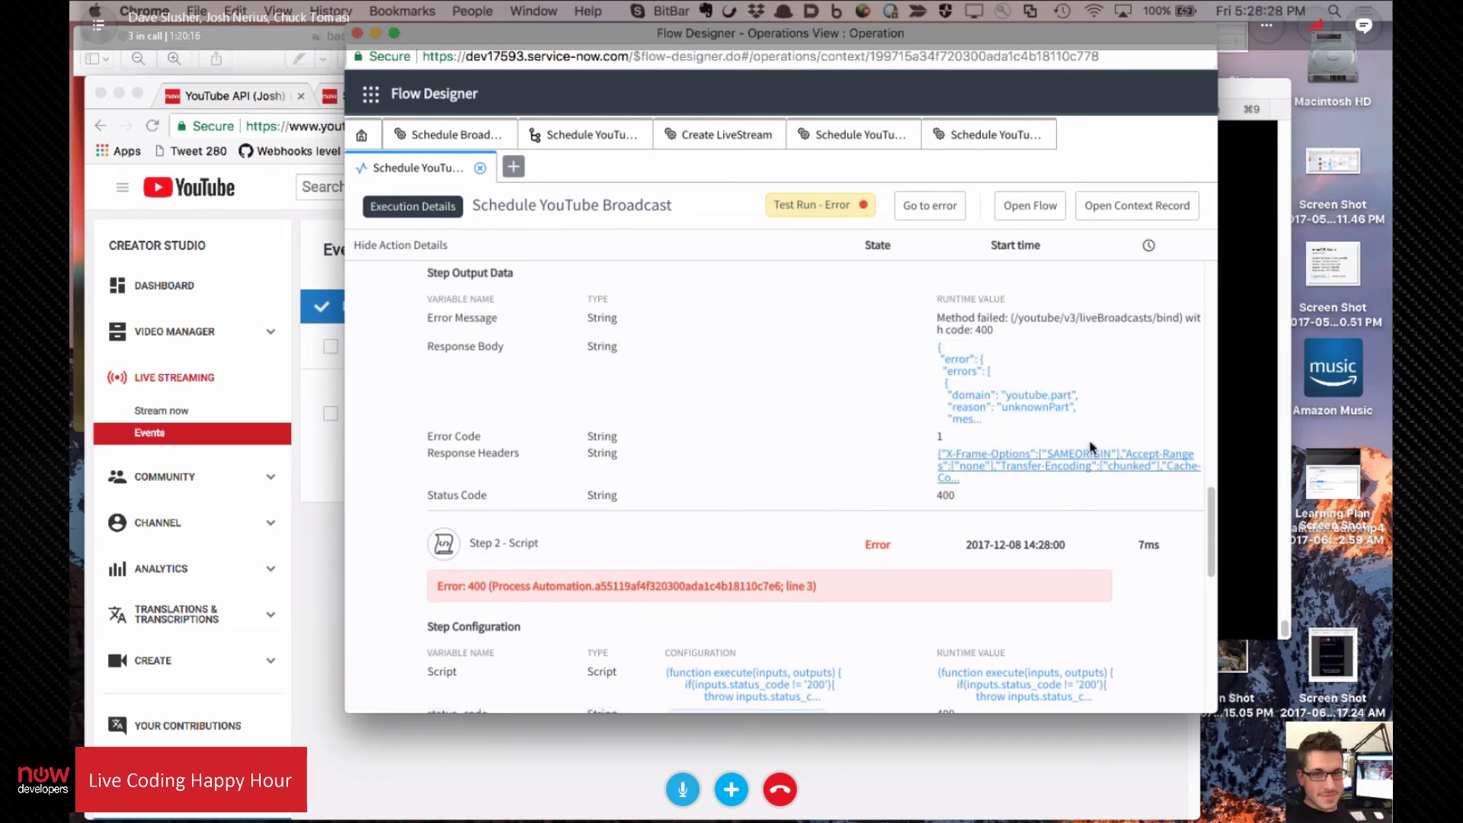
scroll(832, 470, "up", 4)
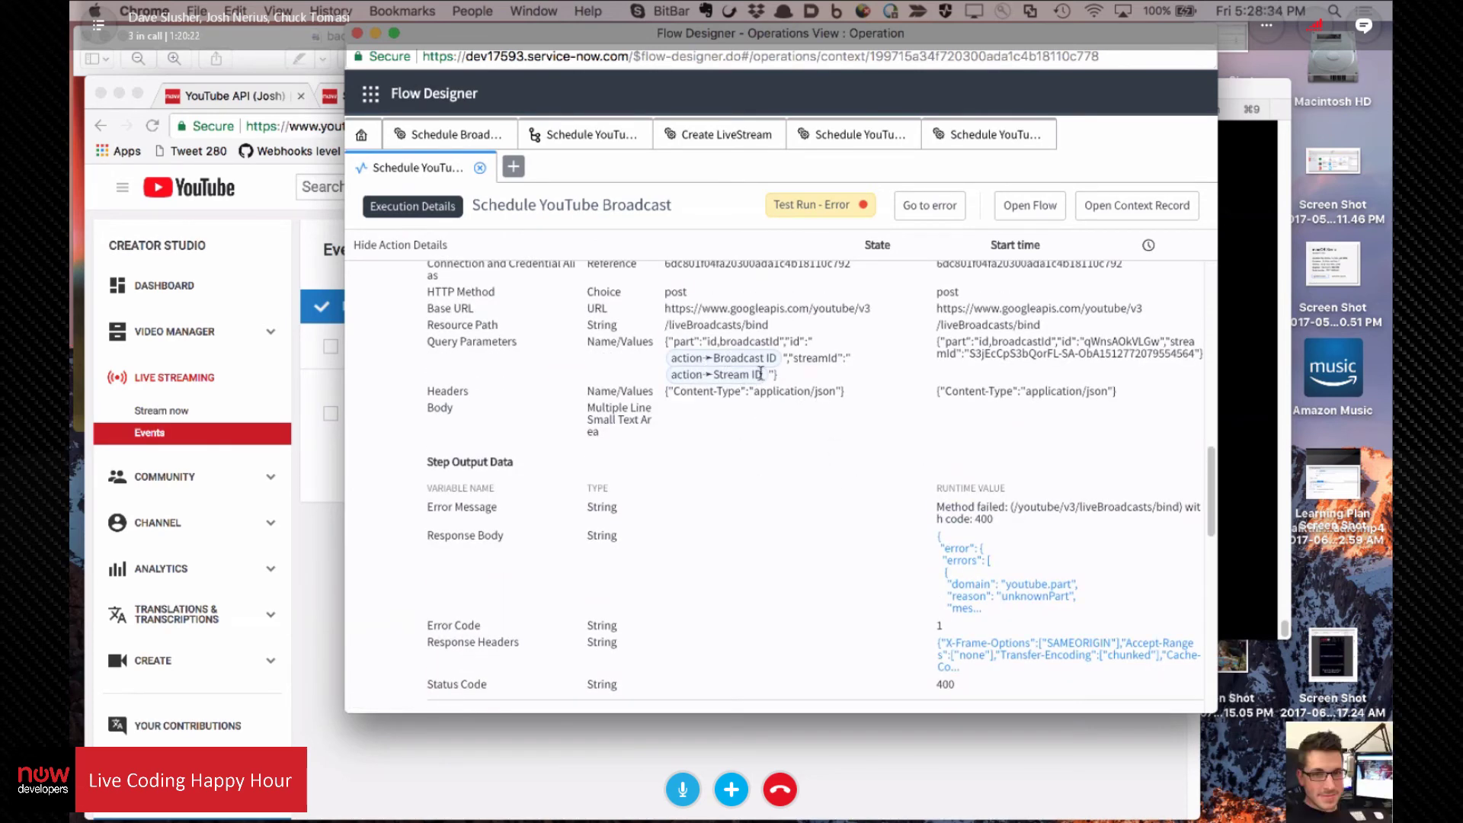
scroll(766, 429, "down", 5)
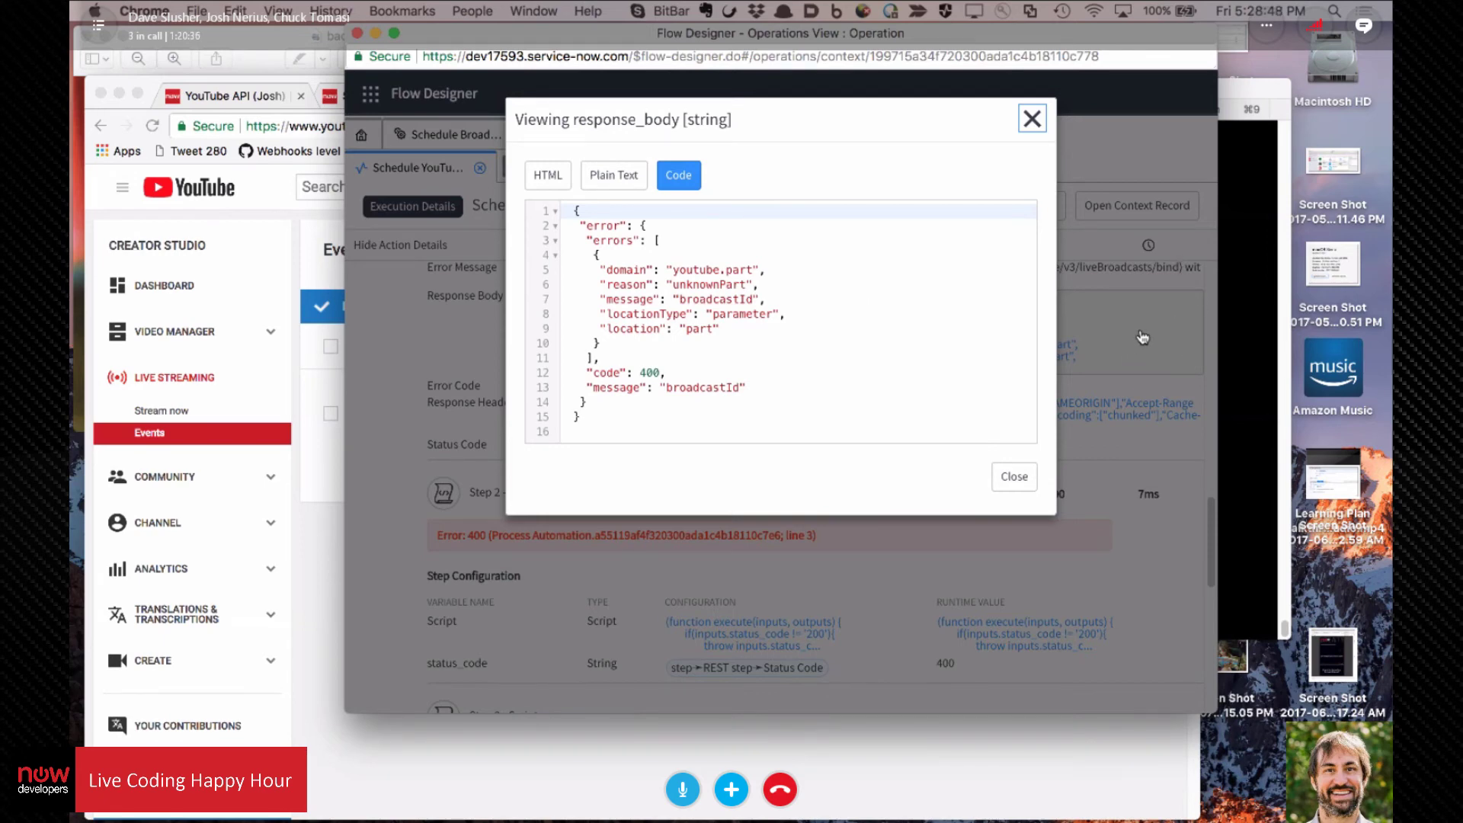
left_click(1013, 477)
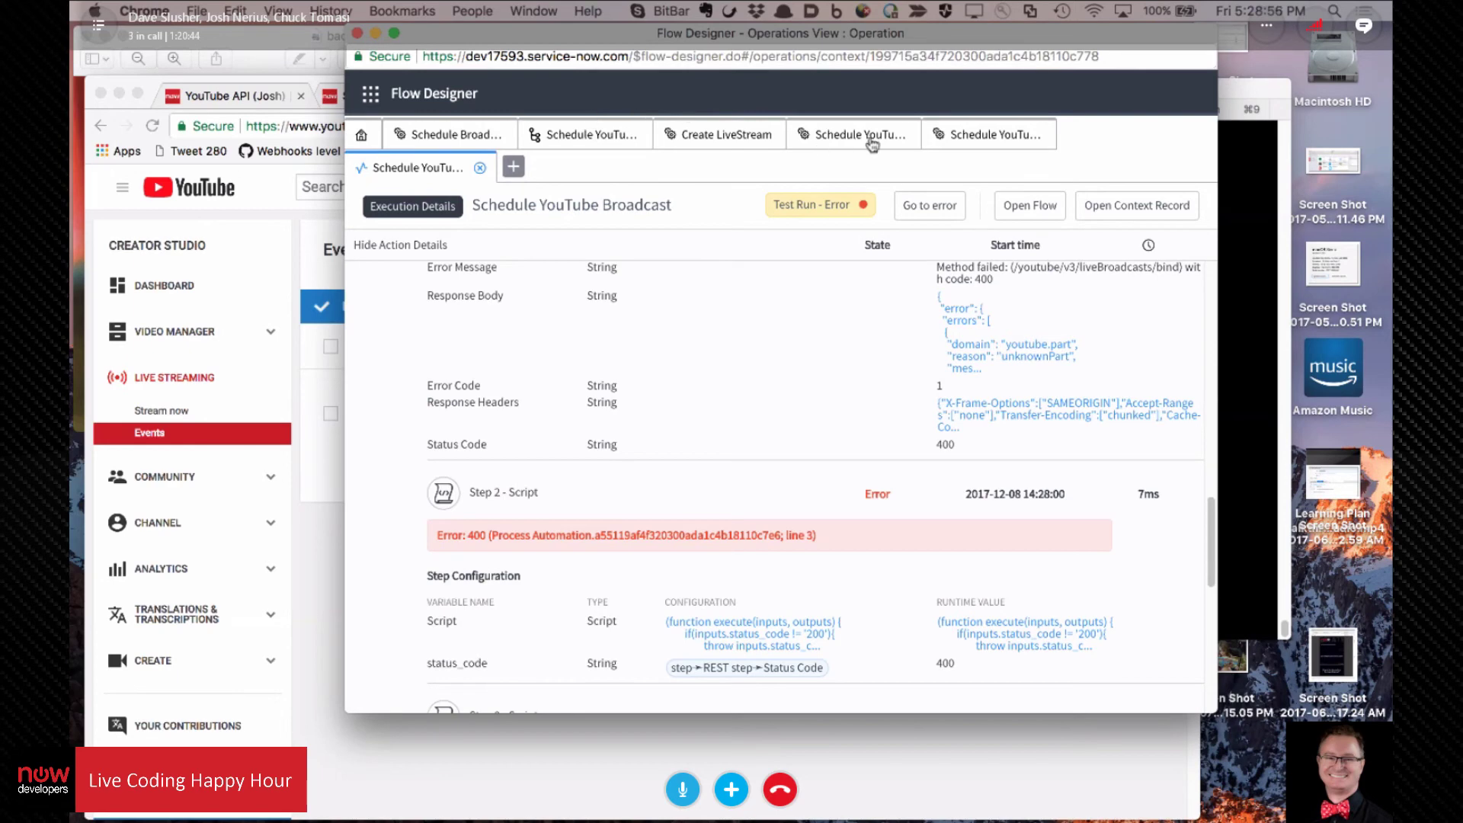
Step: Open the Bind Stream to Broadcast action from the actions list and show its REST step's settings
left_click(360, 141)
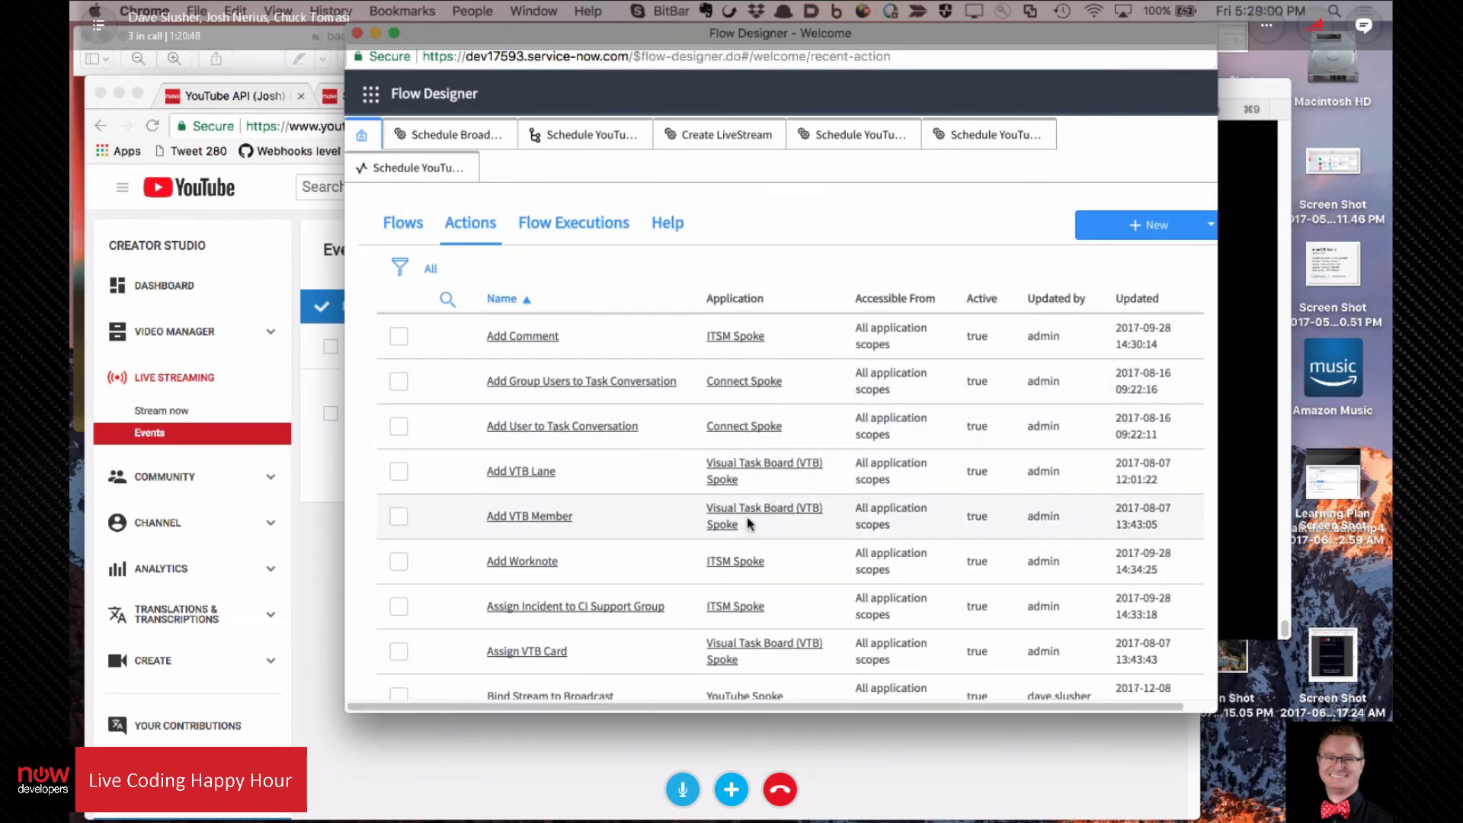
scroll(749, 524, "down", 7)
scroll(732, 395, "up", 2)
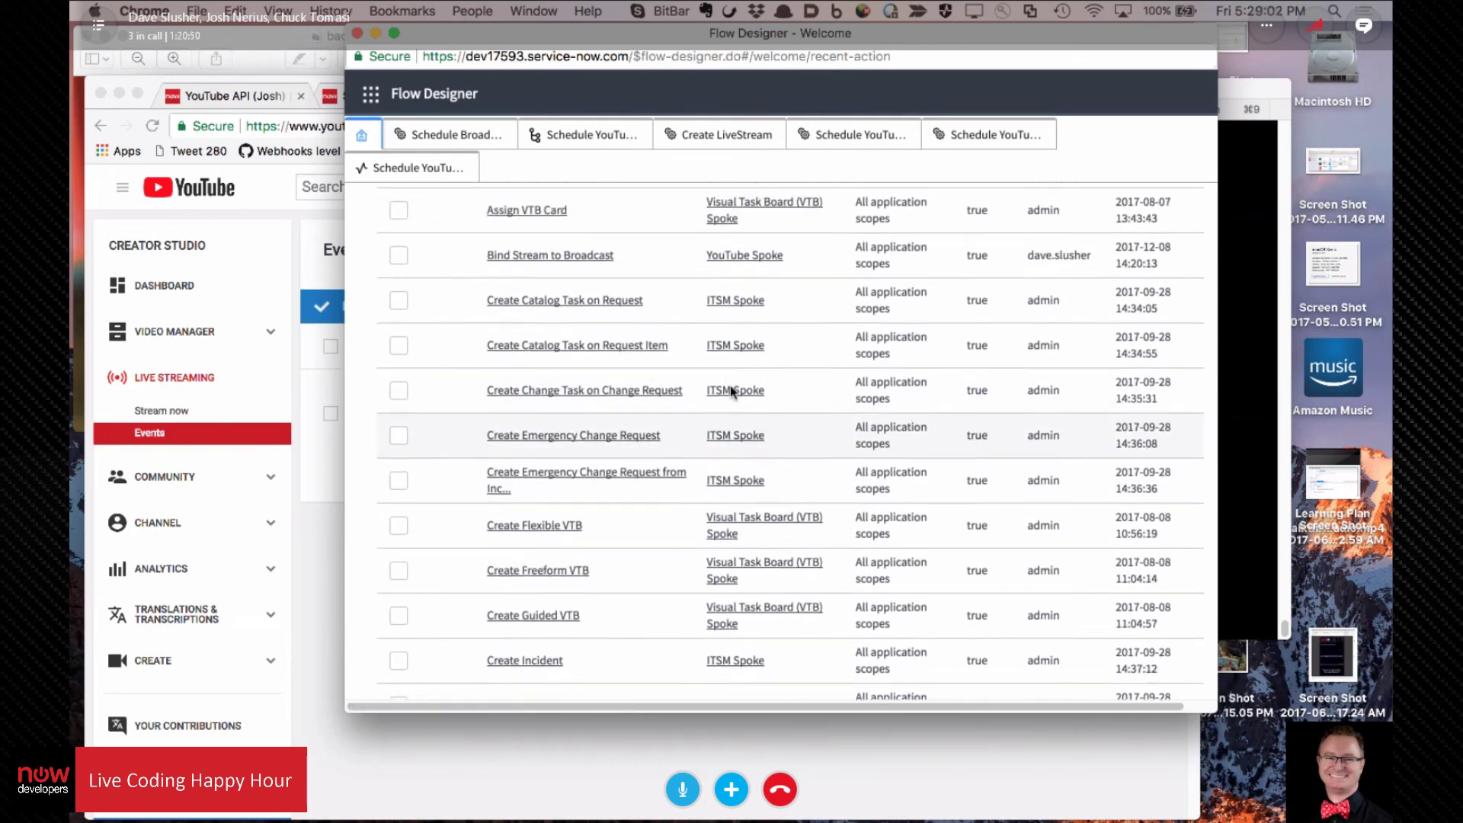
left_click(548, 336)
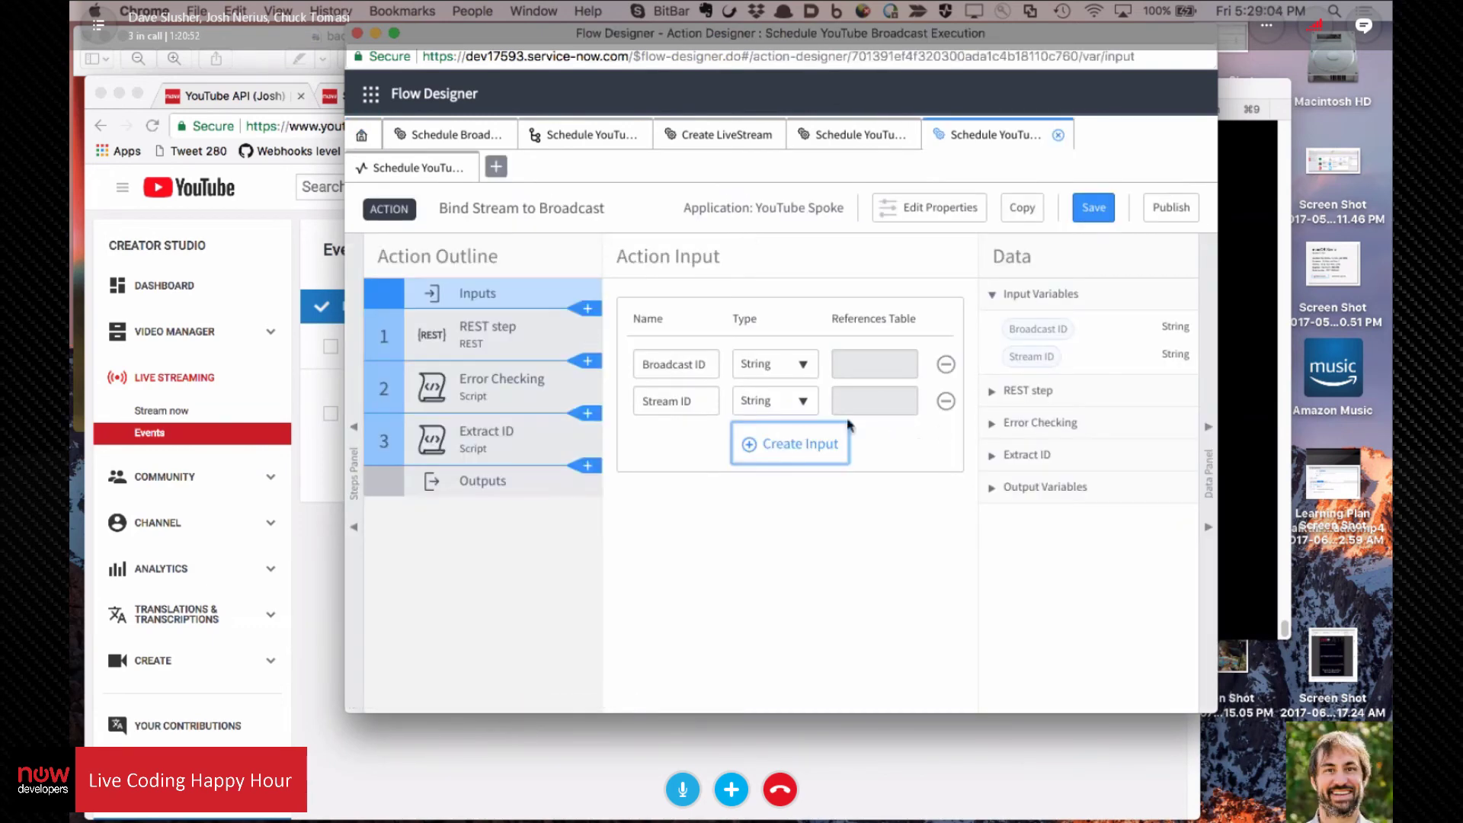
left_click(499, 334)
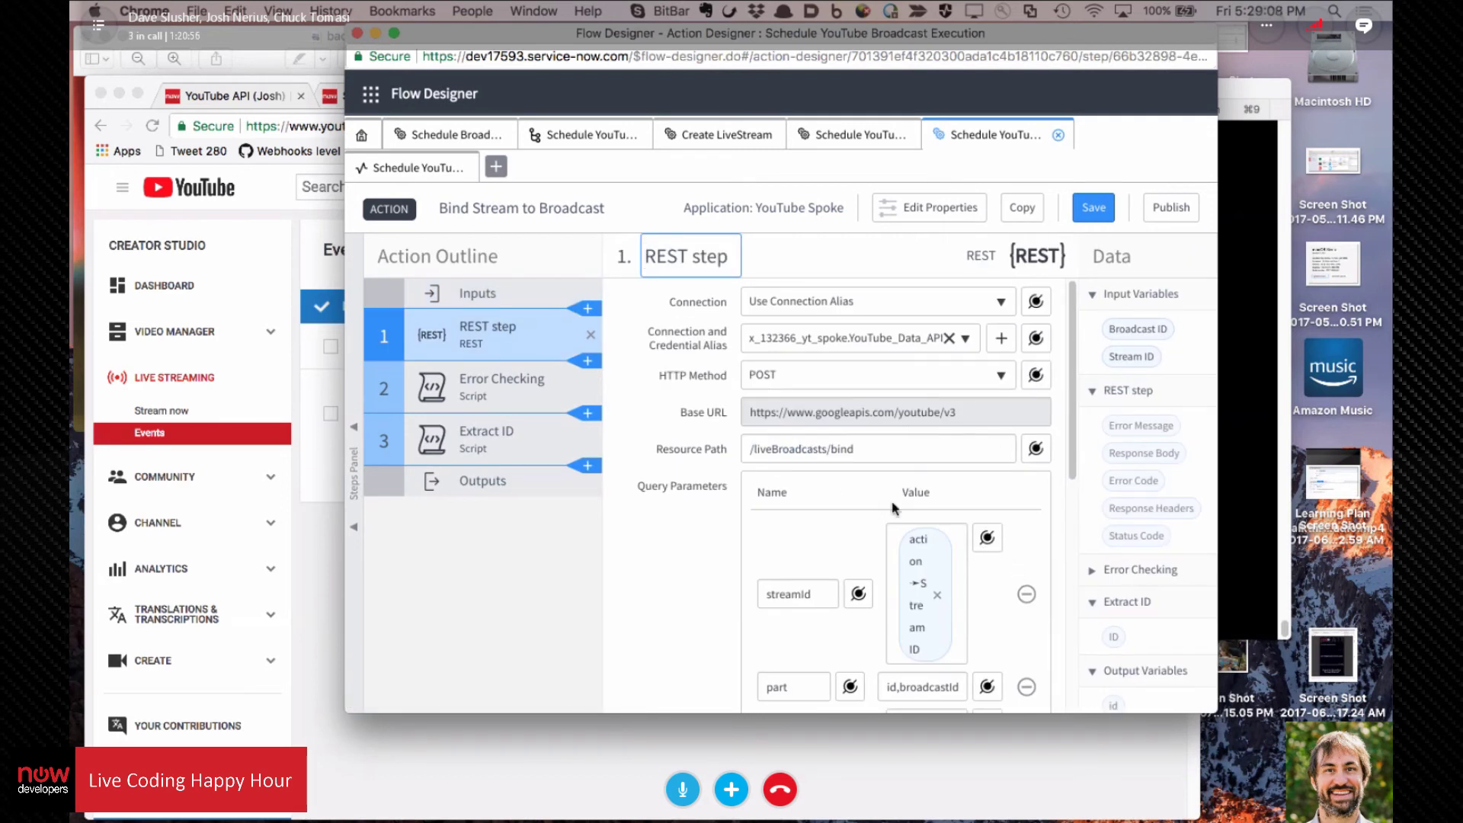
Step: Try to set the REST step's part query parameter to "id,streamId" and save the Bind Stream to Broadcast action
scroll(883, 421, "down", 5)
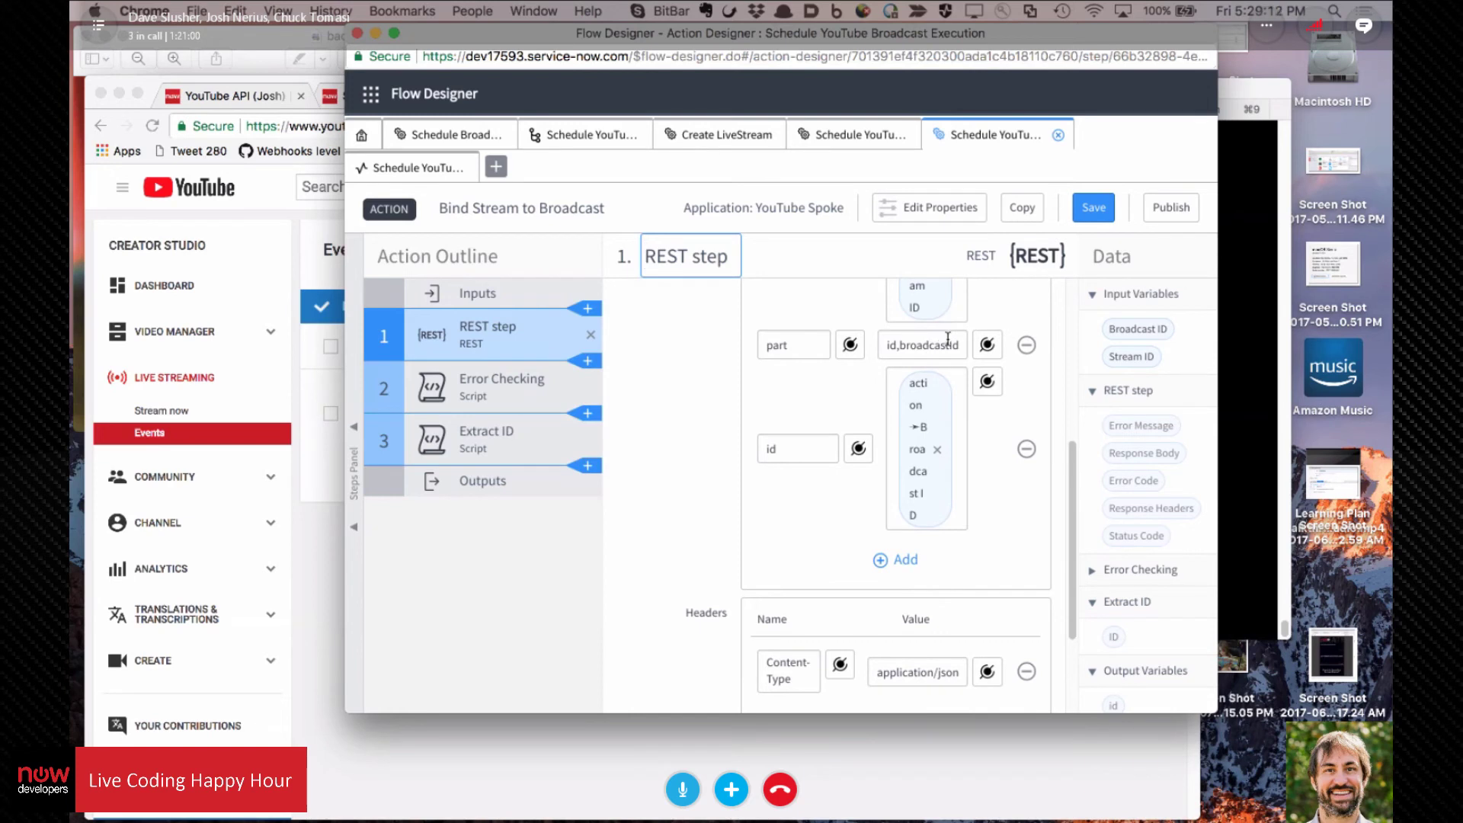
left_click(949, 349)
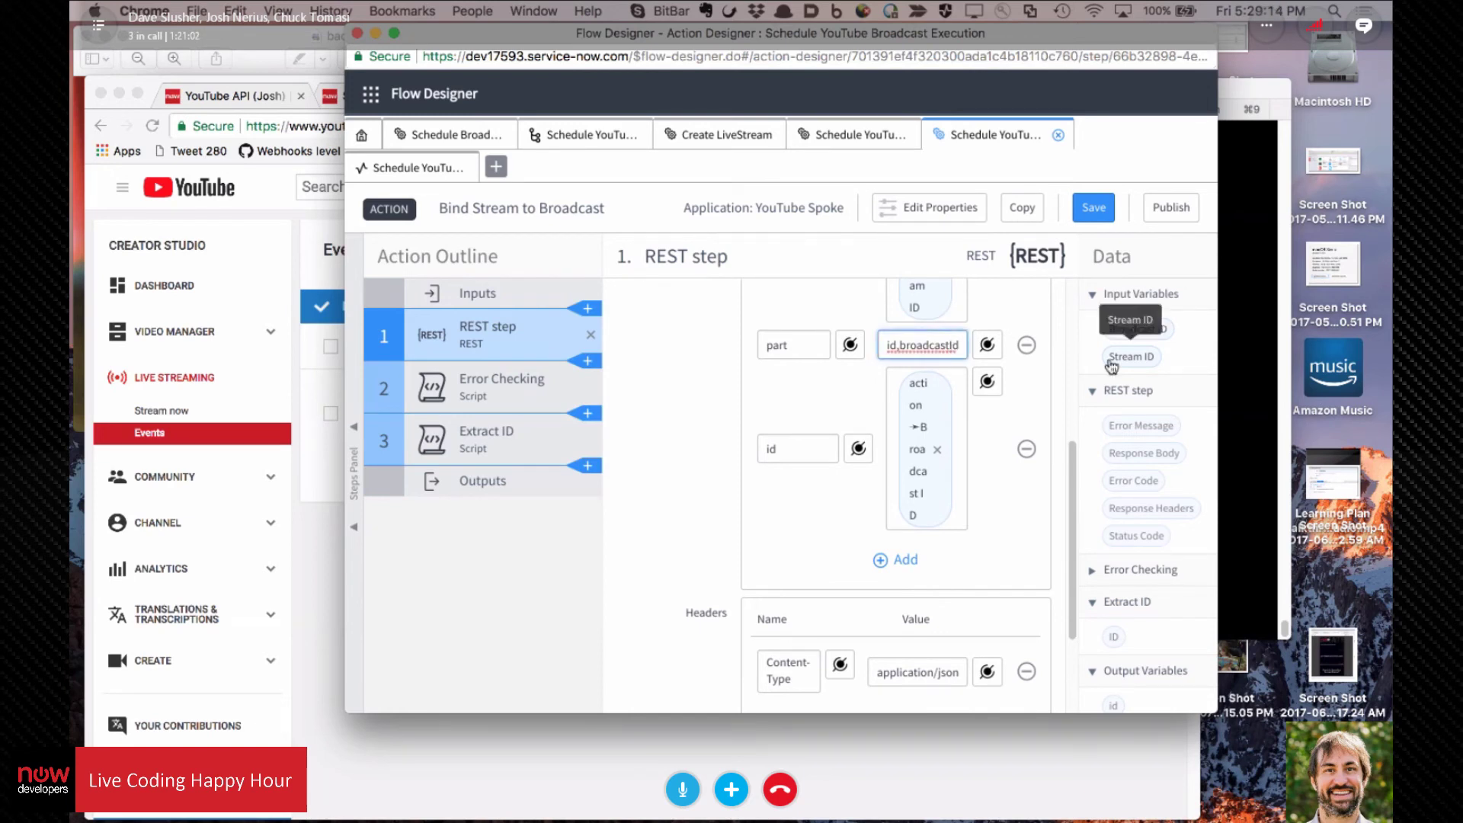
key("BackSpace")
key("BackSpace")
key("BackSpace")
key("BackSpace")
key("BackSpace")
key("BackSpace")
key("BackSpace")
key("BackSpace")
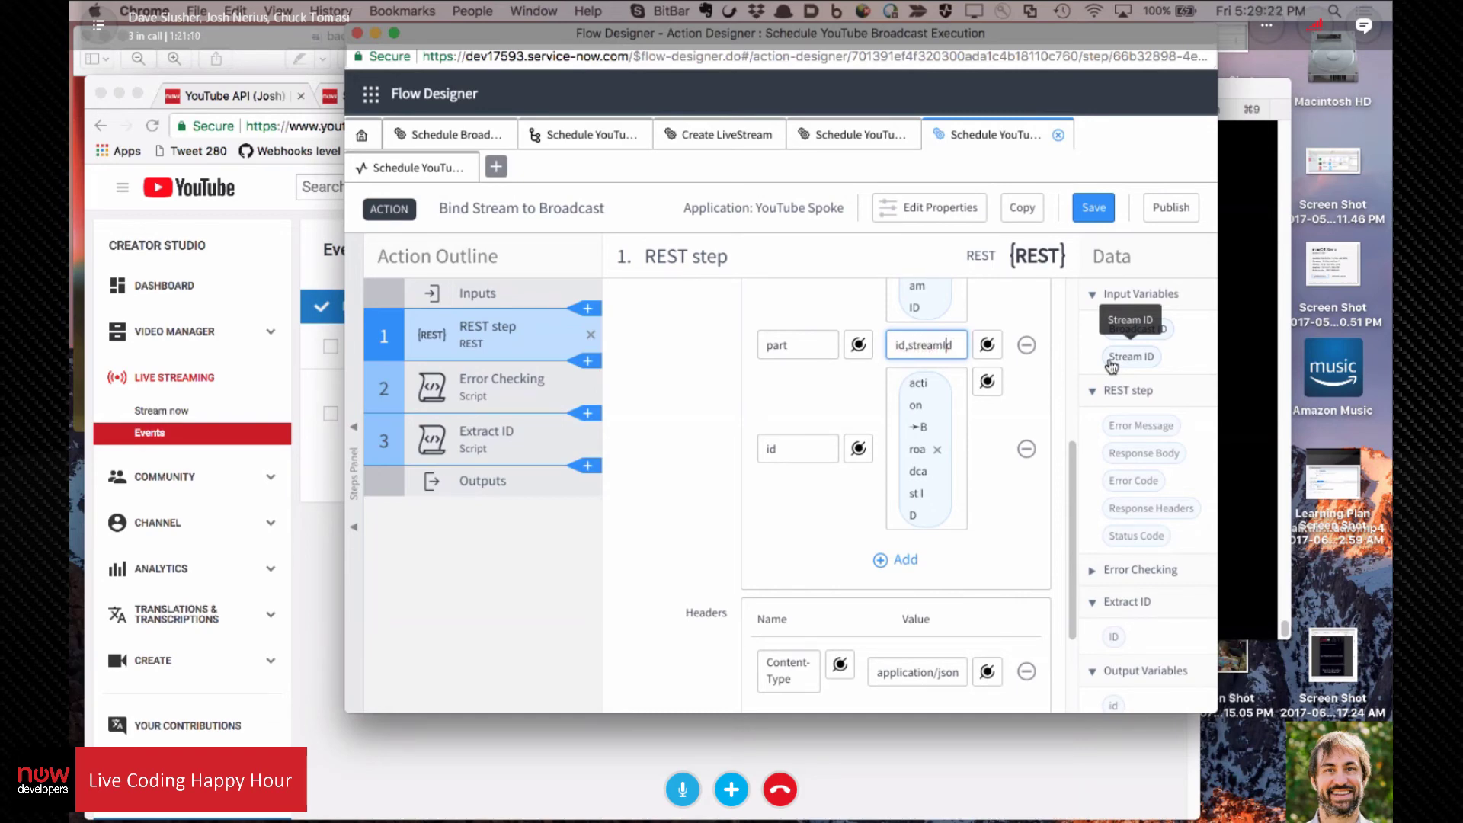
left_click(1106, 215)
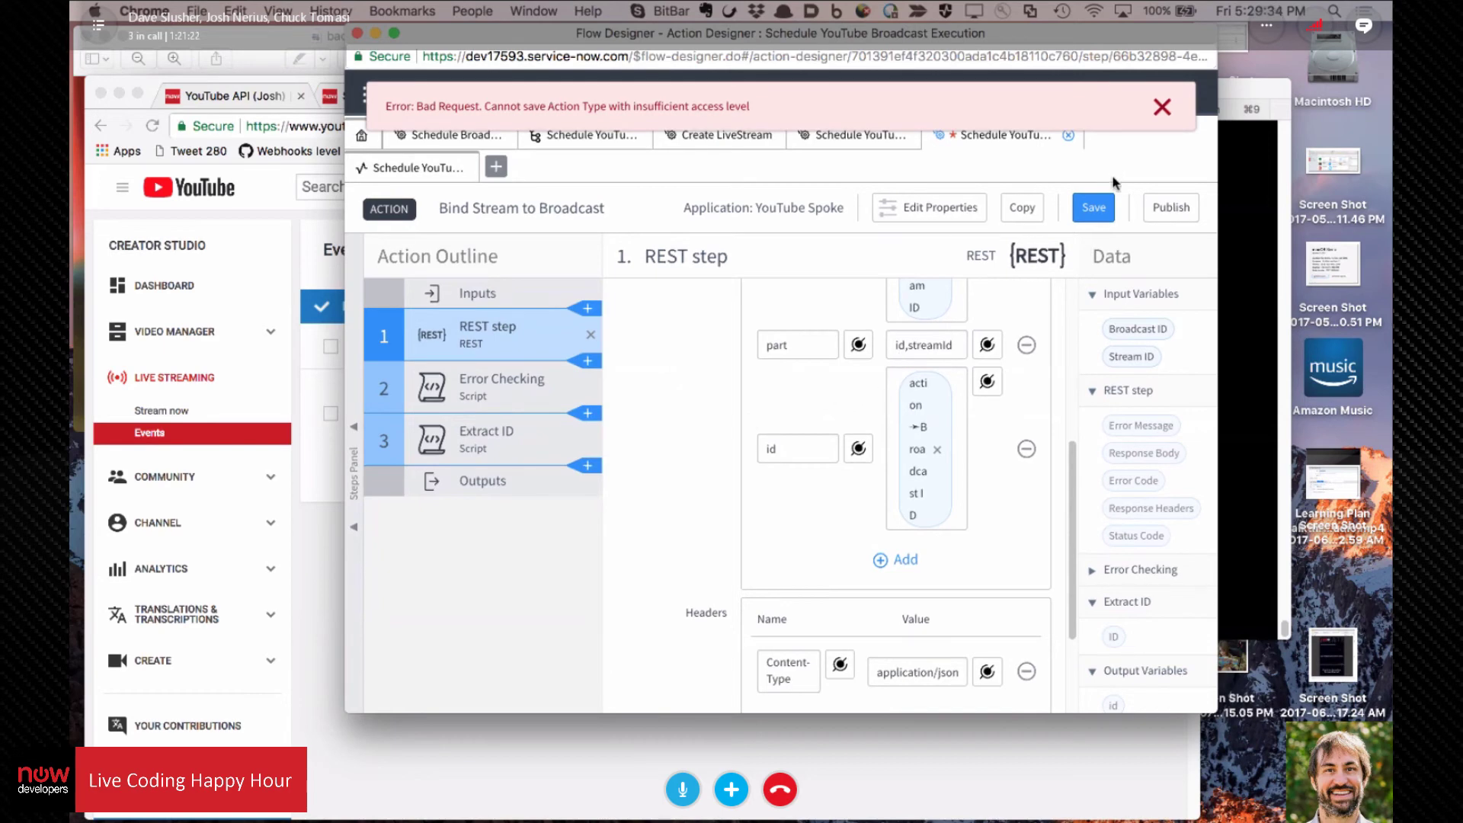
left_click(1100, 204)
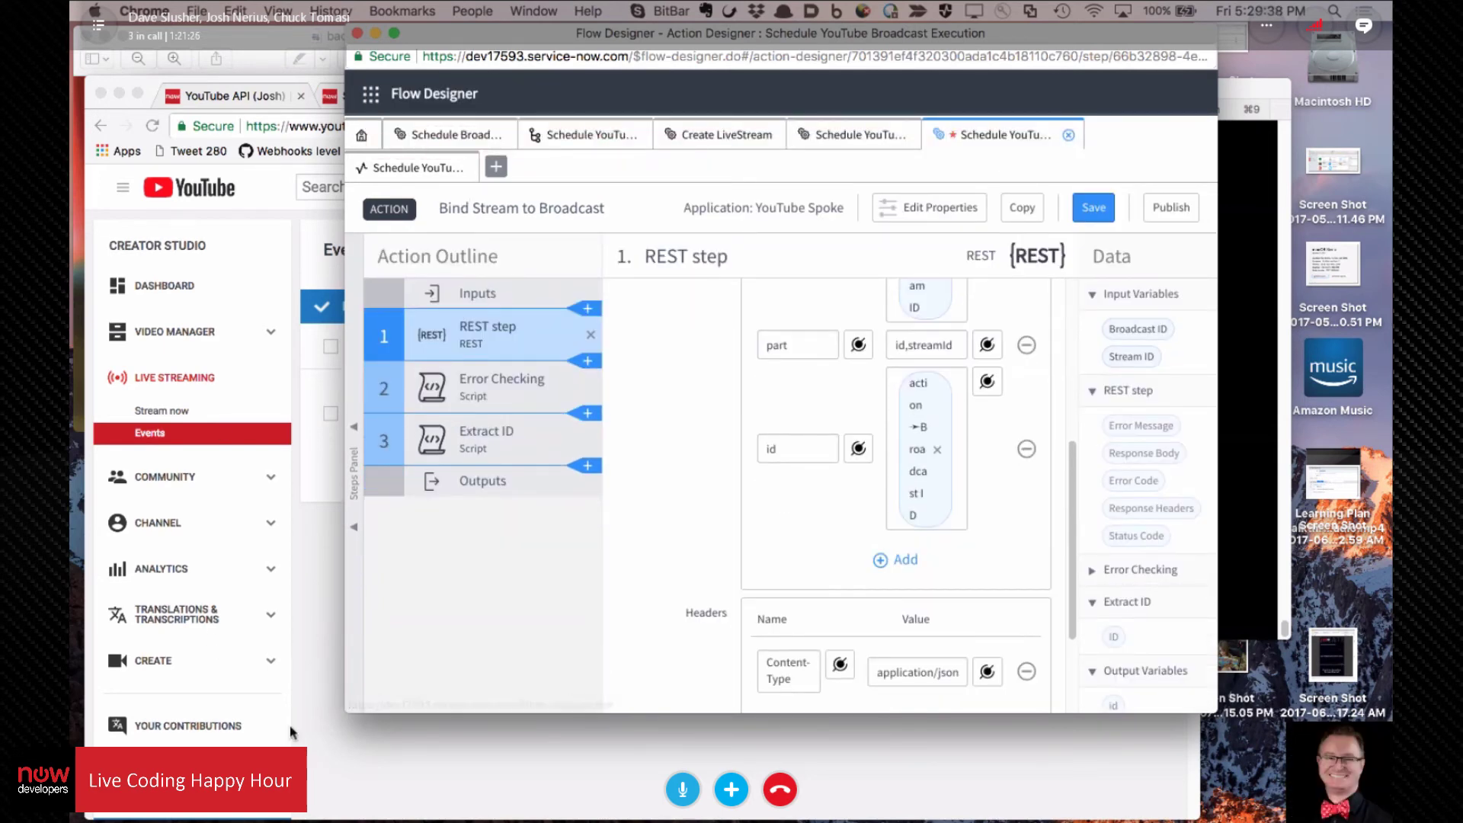
Step: Reload the ServiceNow OAuth credentials page in the other browser window, return to Flow Designer and retry saving the action
left_click(303, 657)
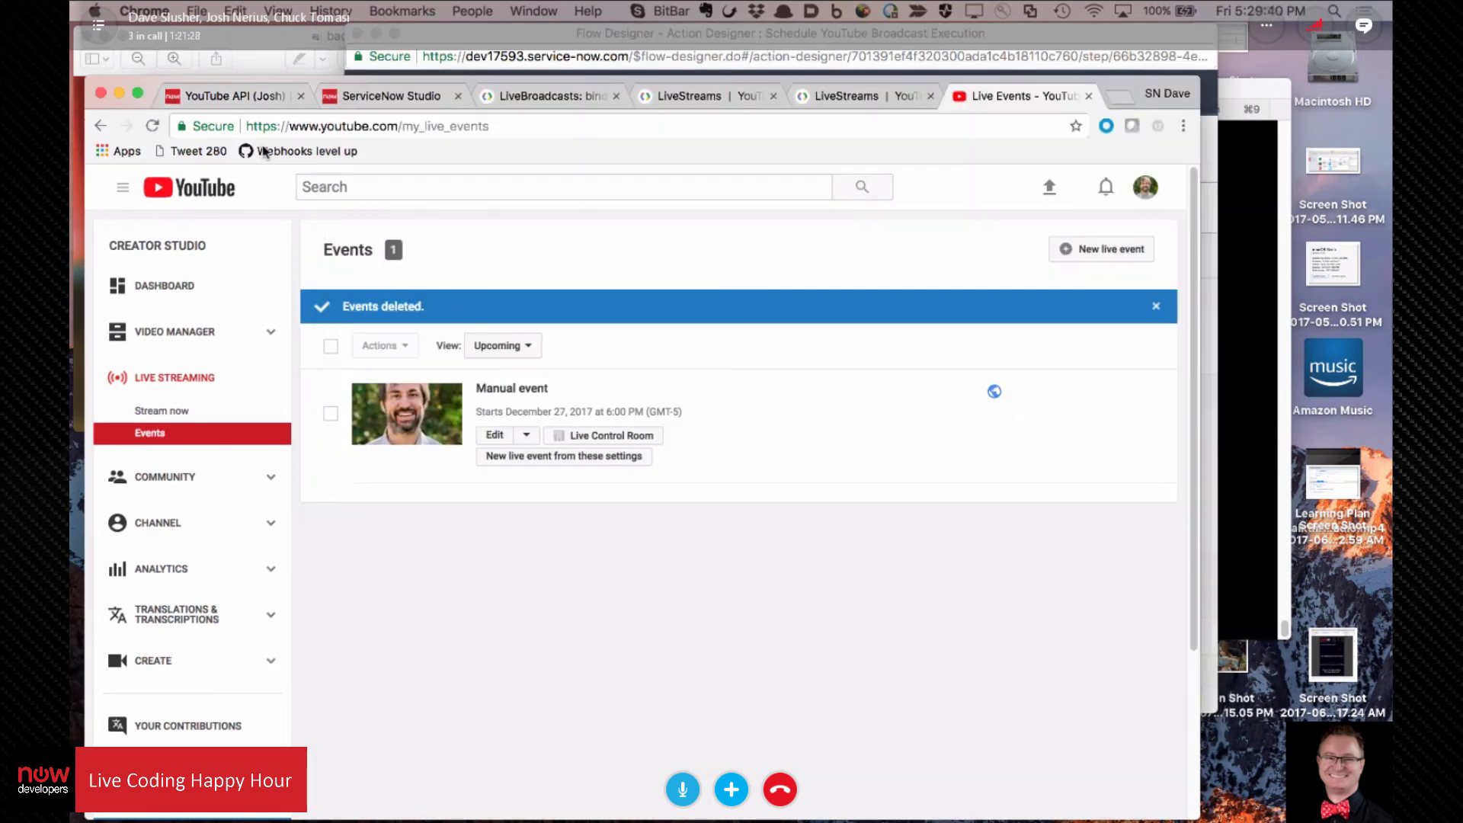
left_click(231, 96)
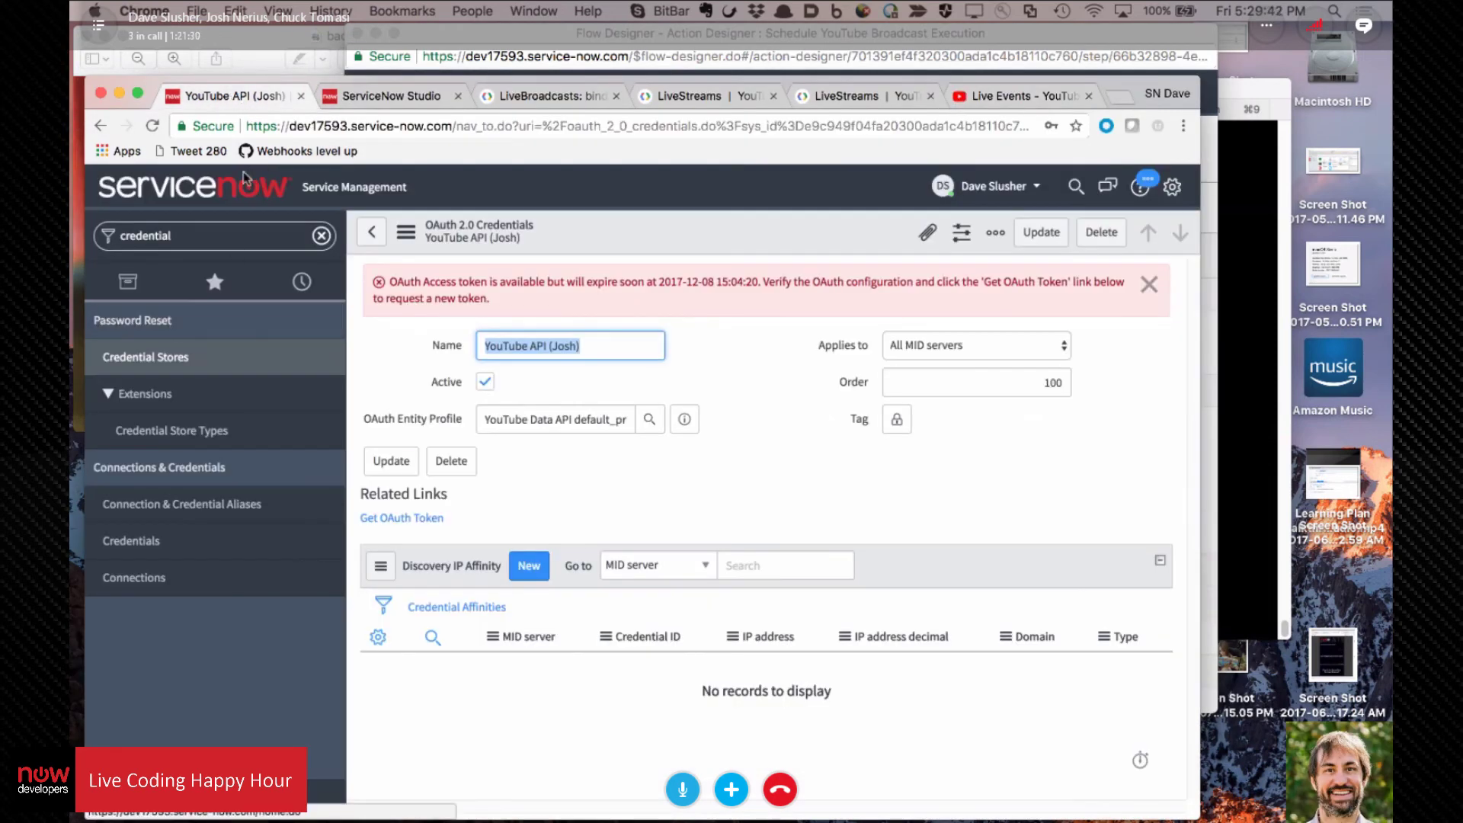
left_click(152, 126)
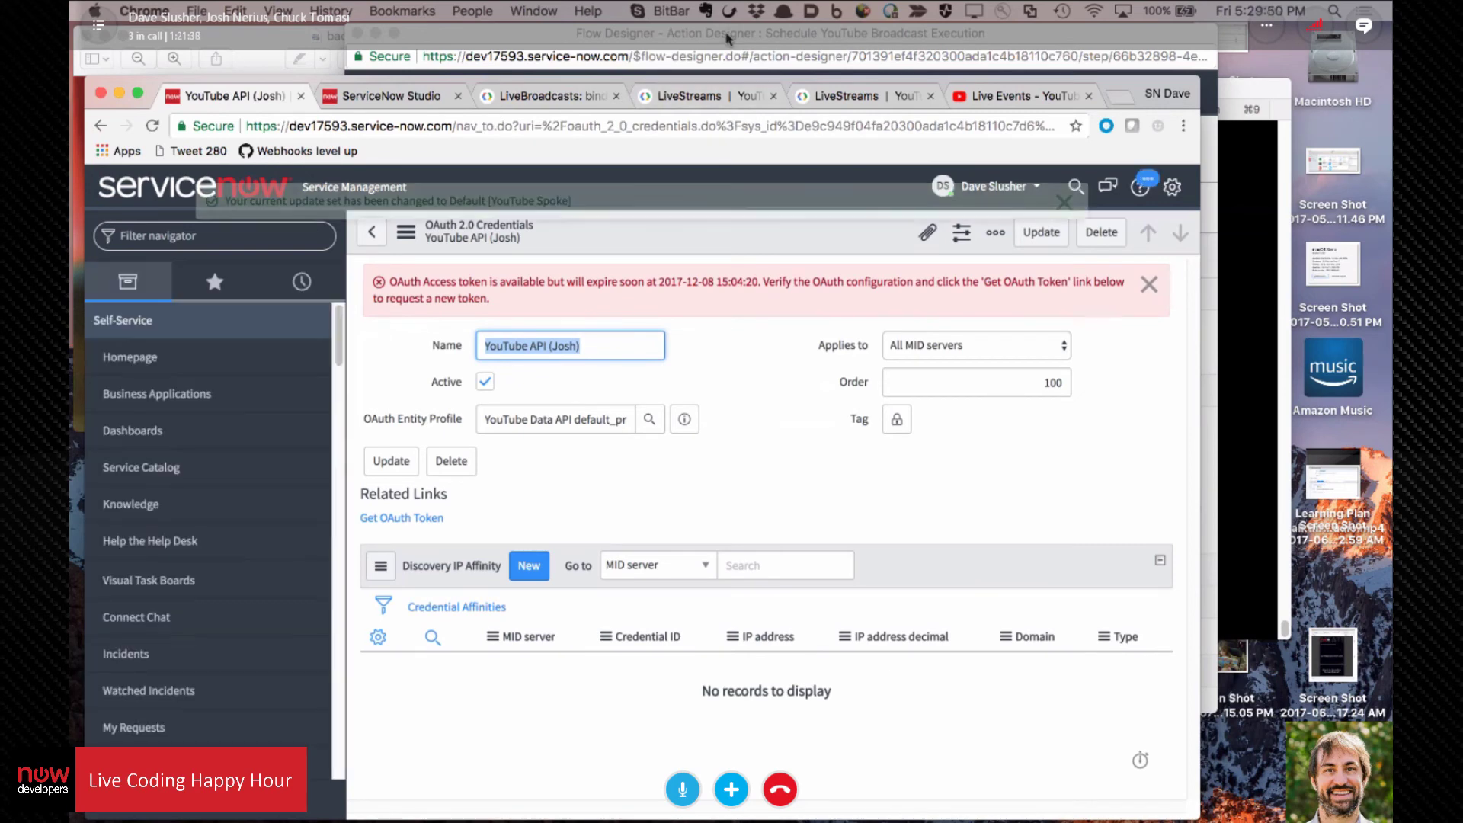
left_click(727, 36)
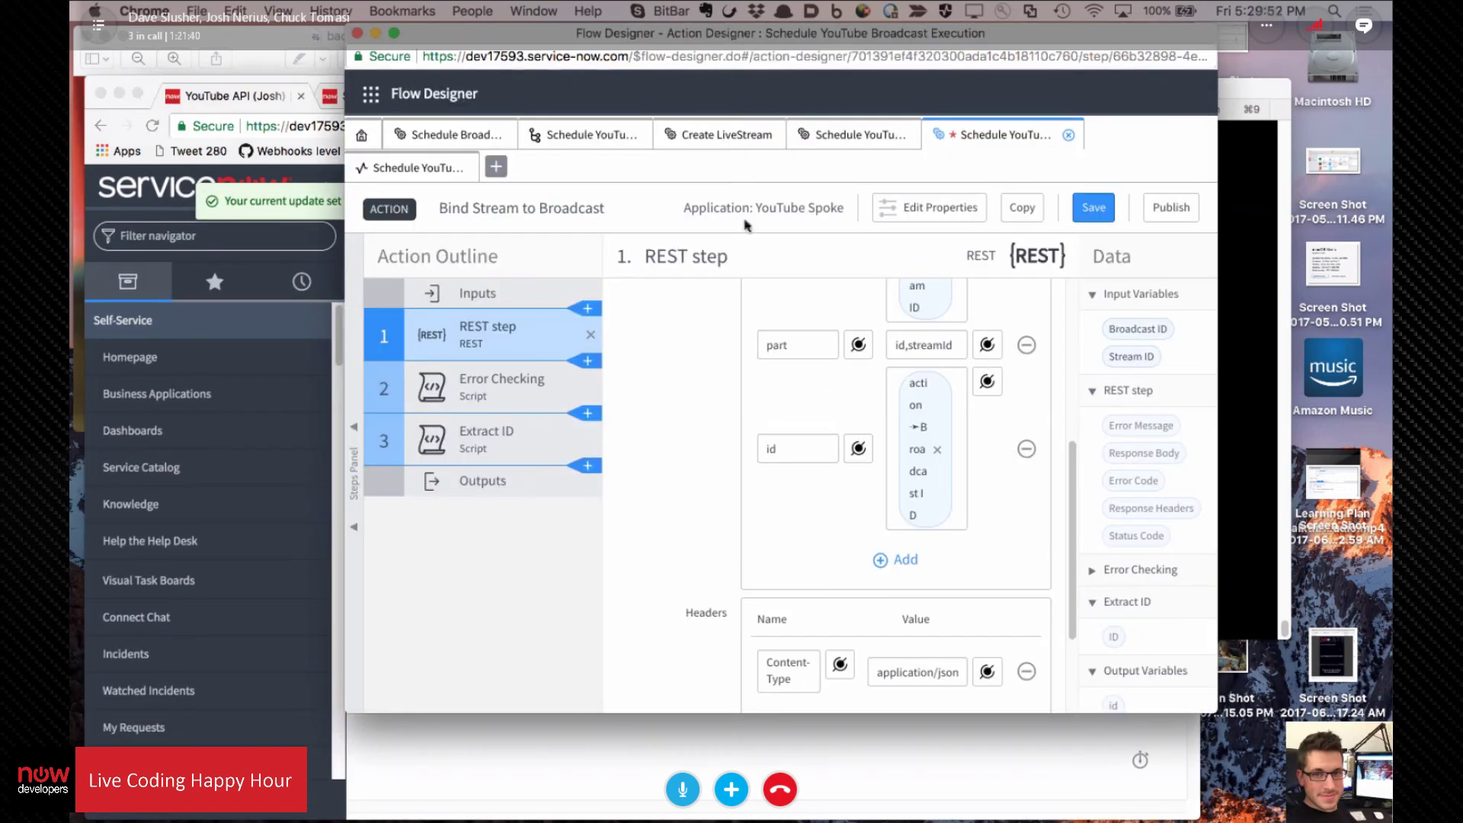
left_click(1092, 207)
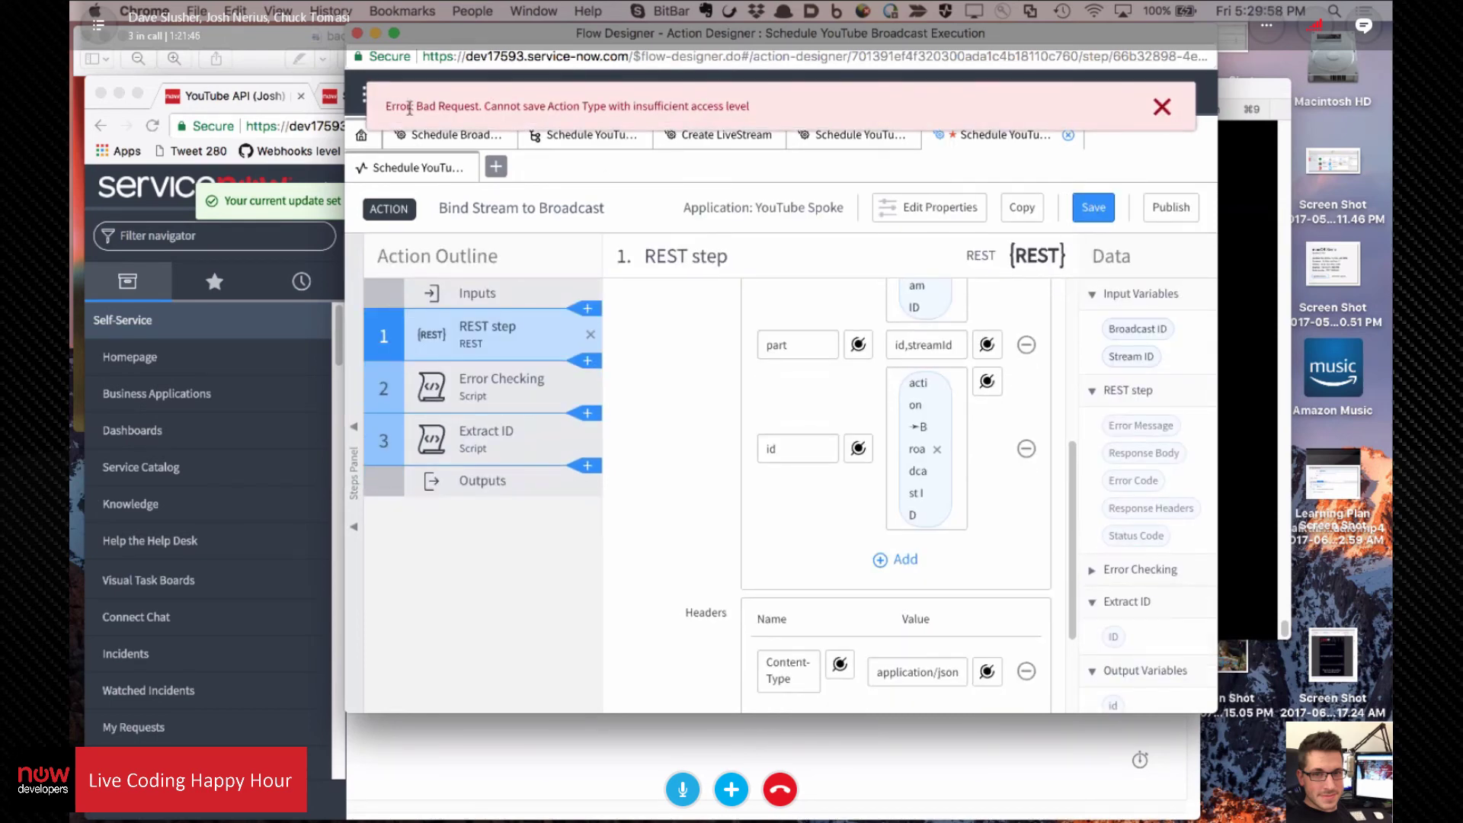
Step: Reload Flow Designer, set the bind REST step's part query parameter to "id,streamId" and save the action
key("super+r")
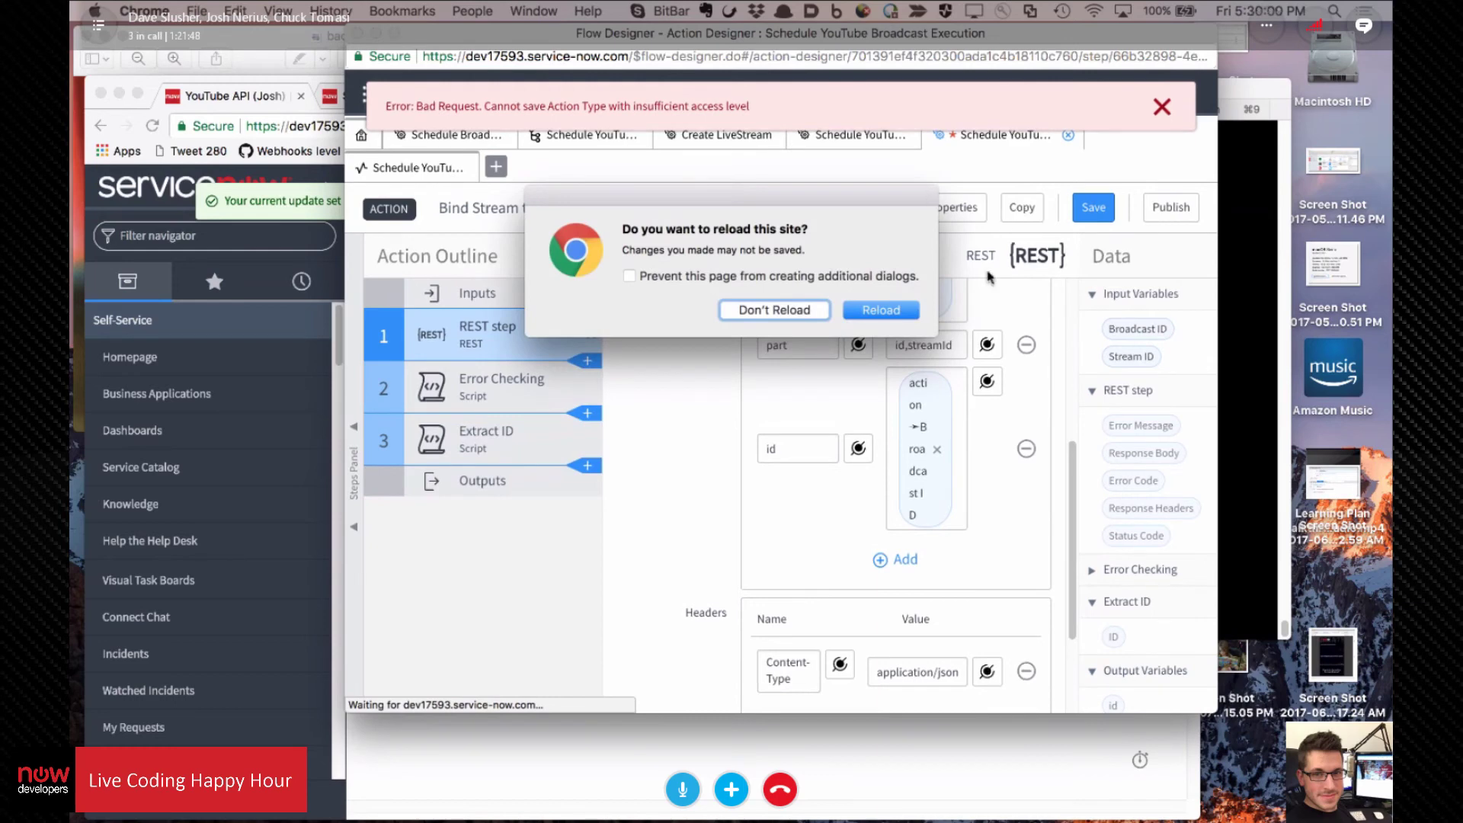
left_click(882, 318)
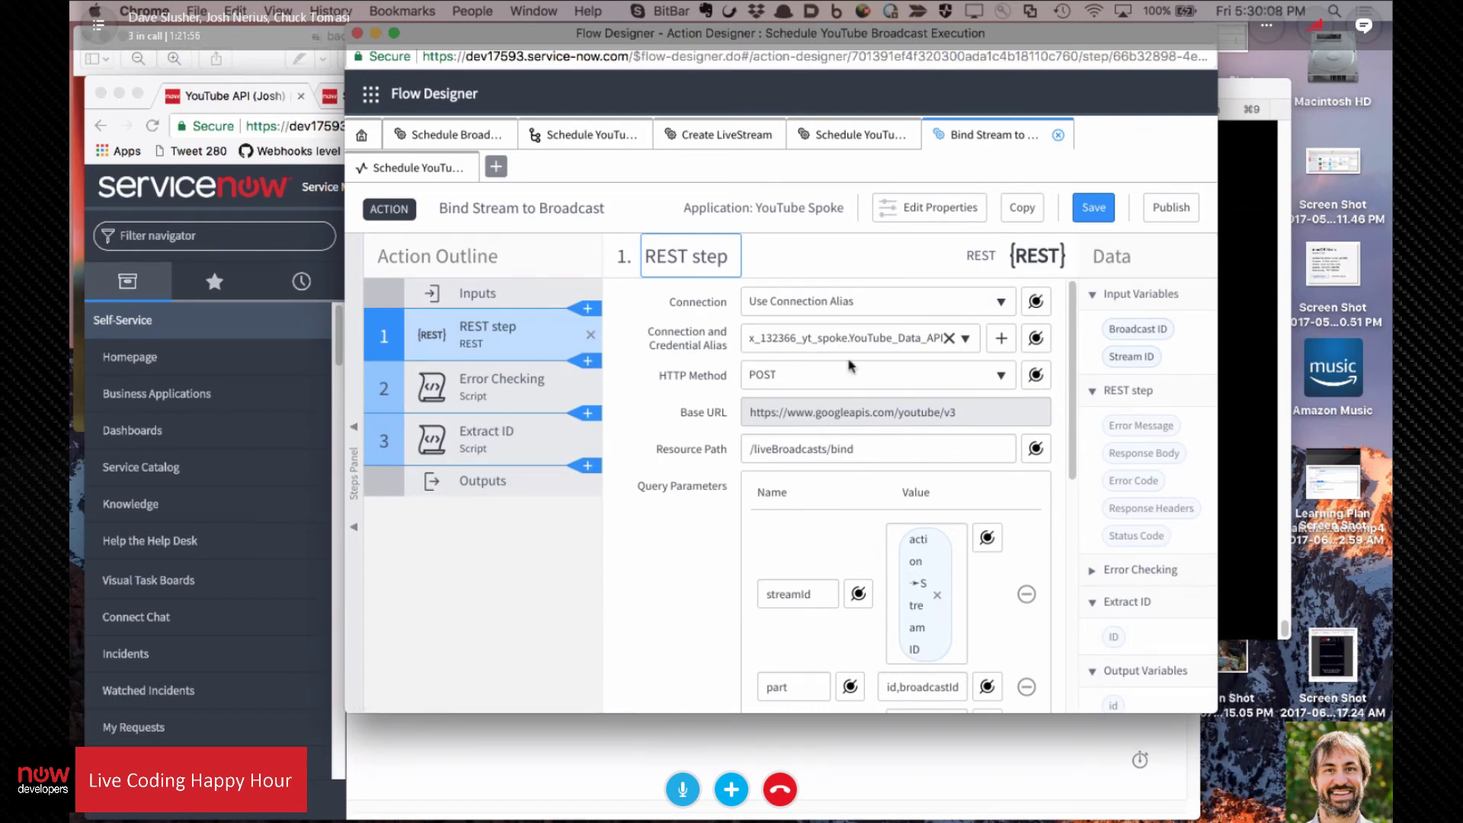
scroll(850, 365, "down", 5)
scroll(876, 381, "up", 3)
scroll(952, 442, "down", 3)
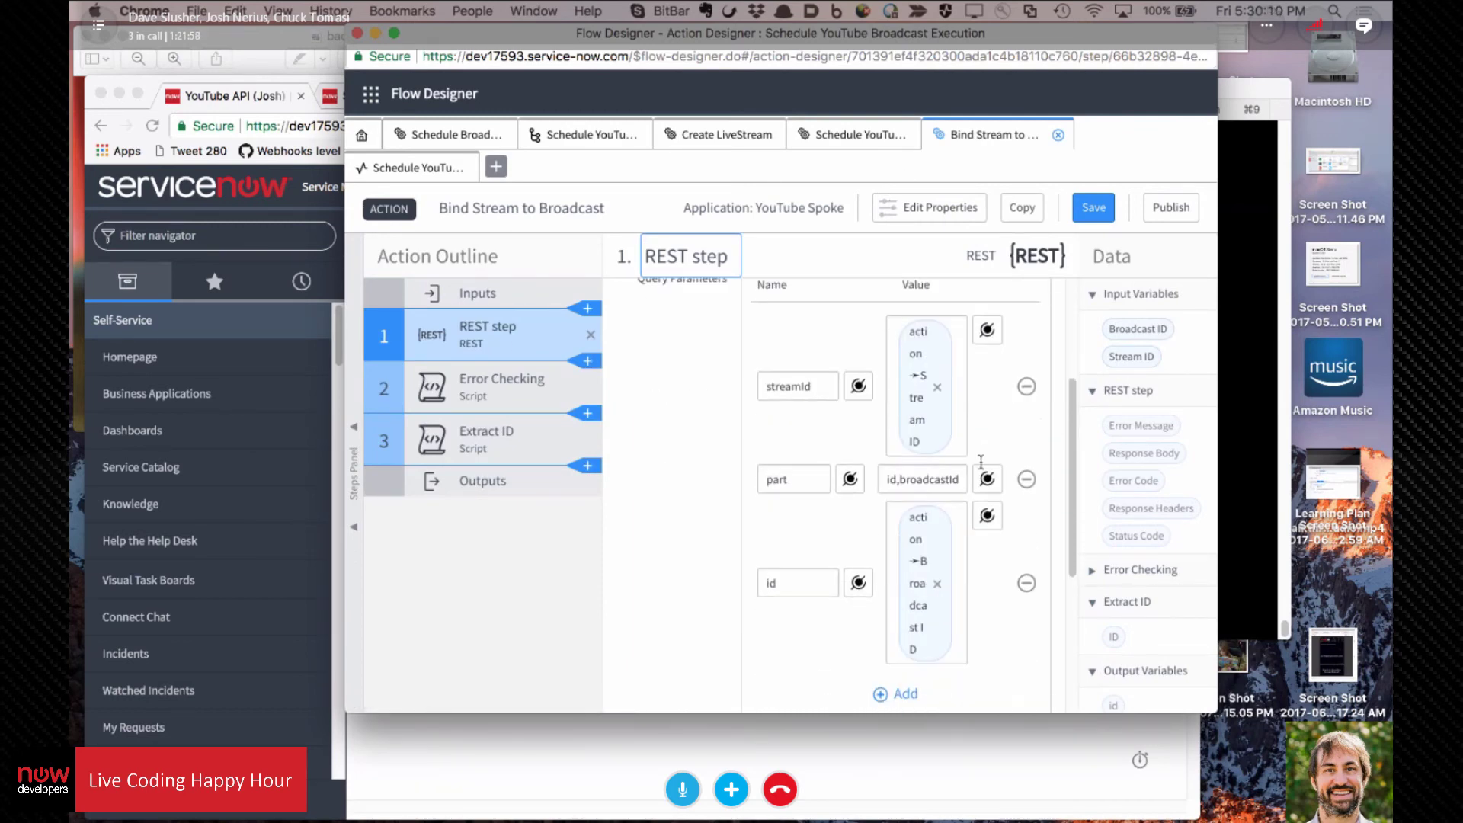
left_click(920, 477)
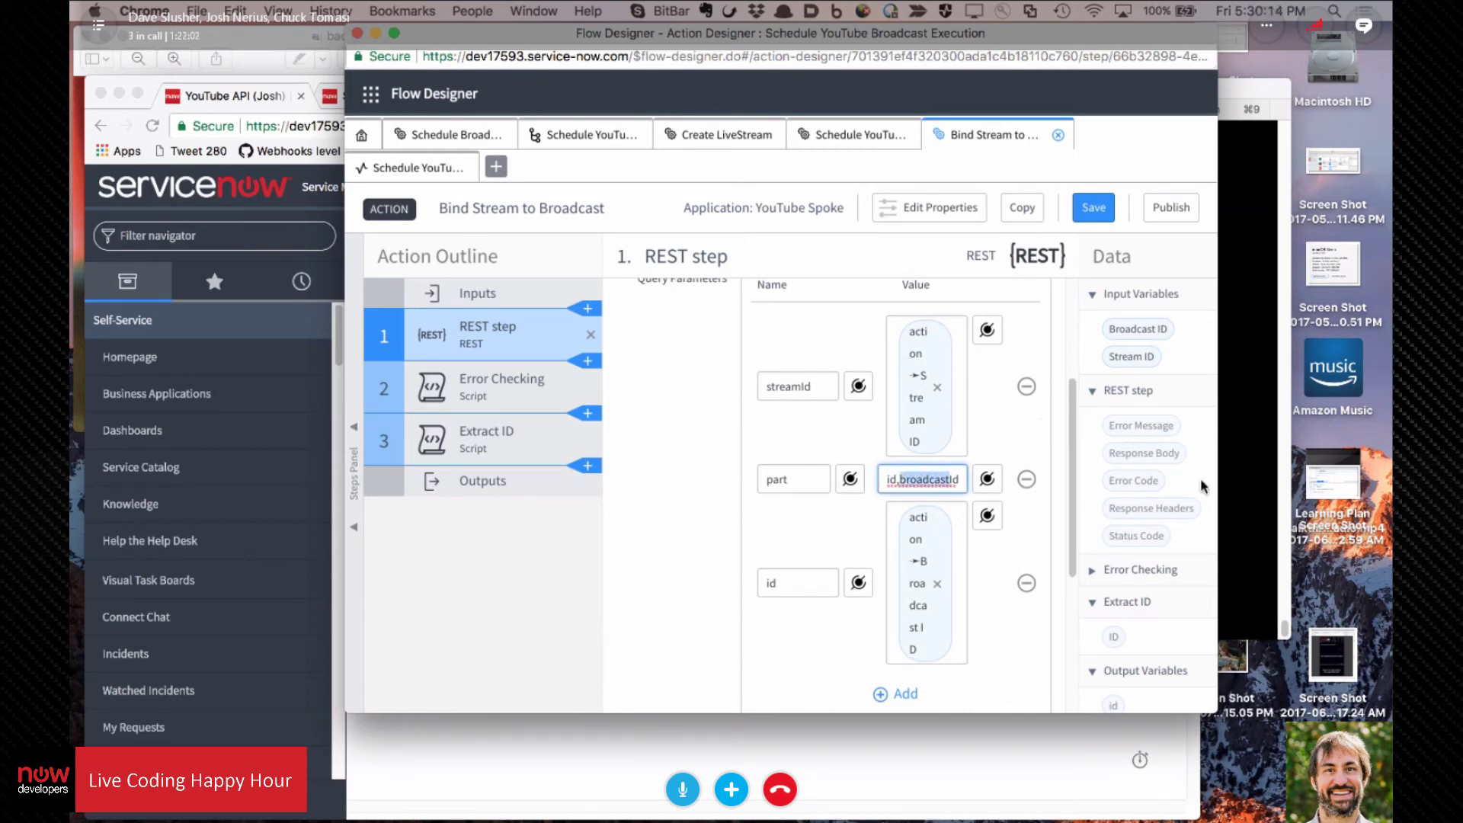
type("s")
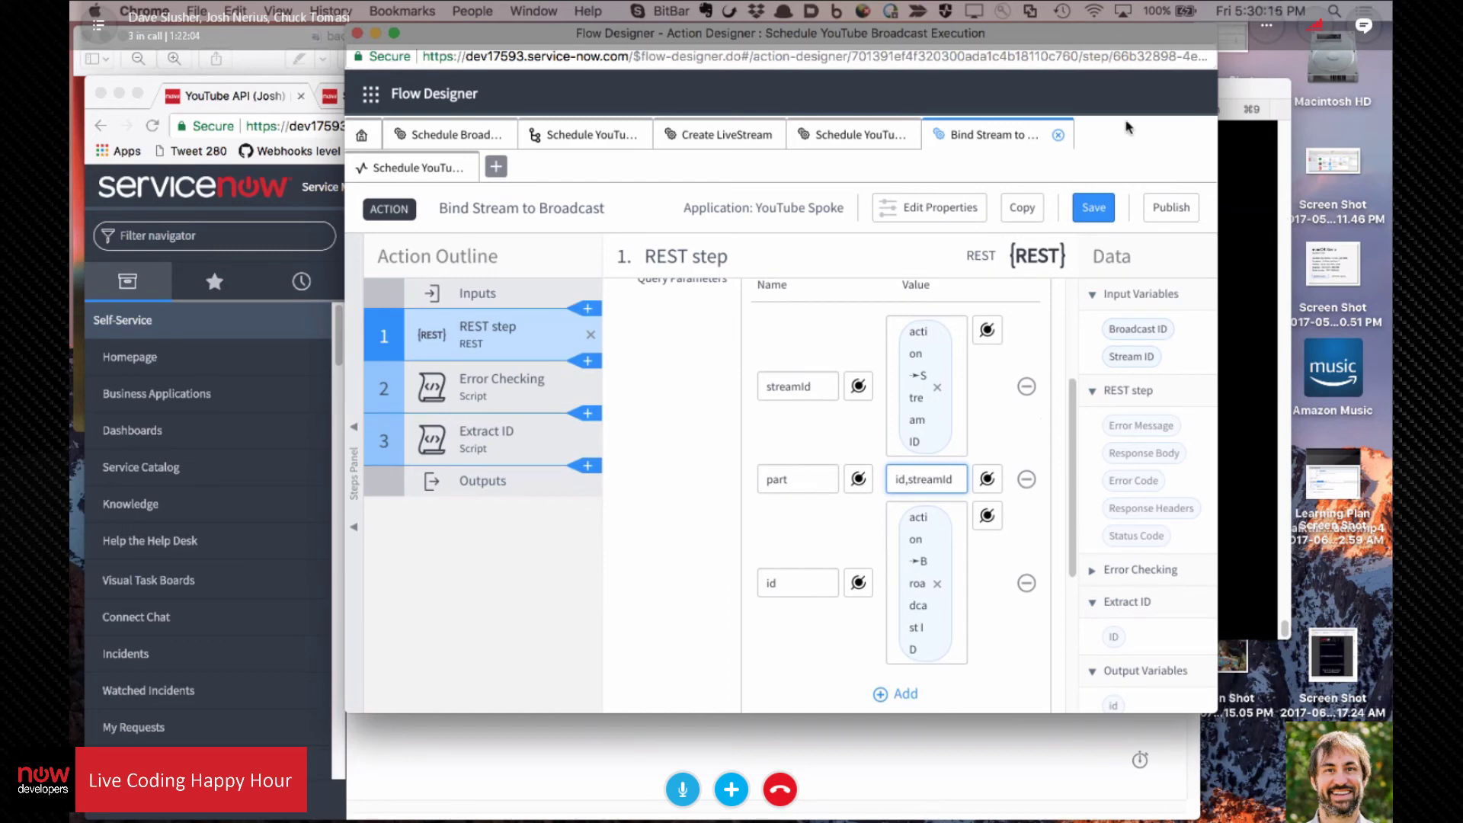
left_click(1094, 218)
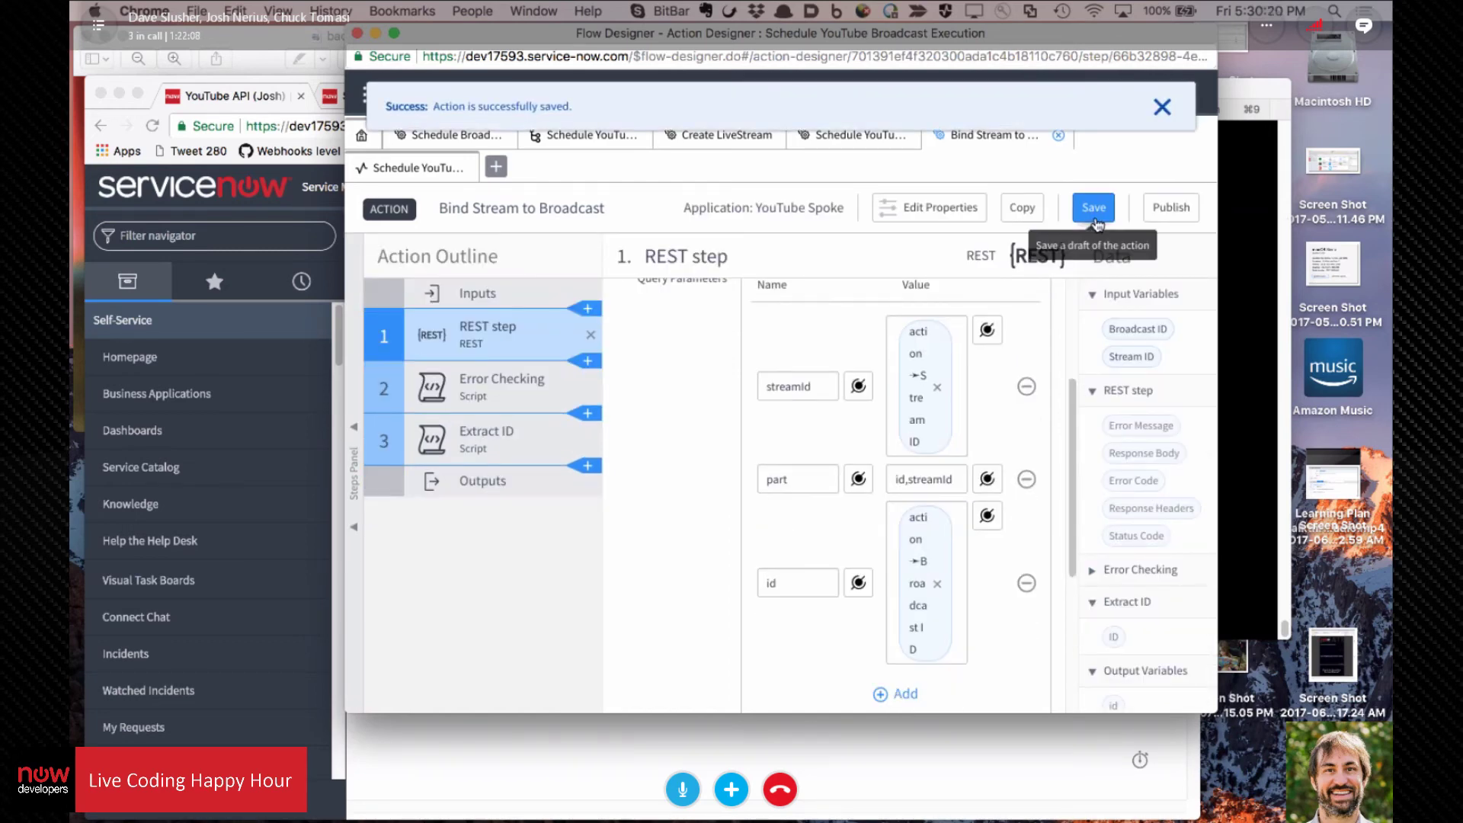
Step: Test the Schedule YouTube Broadcast flow with the artifact record "LCHH for November 17"
left_click(573, 133)
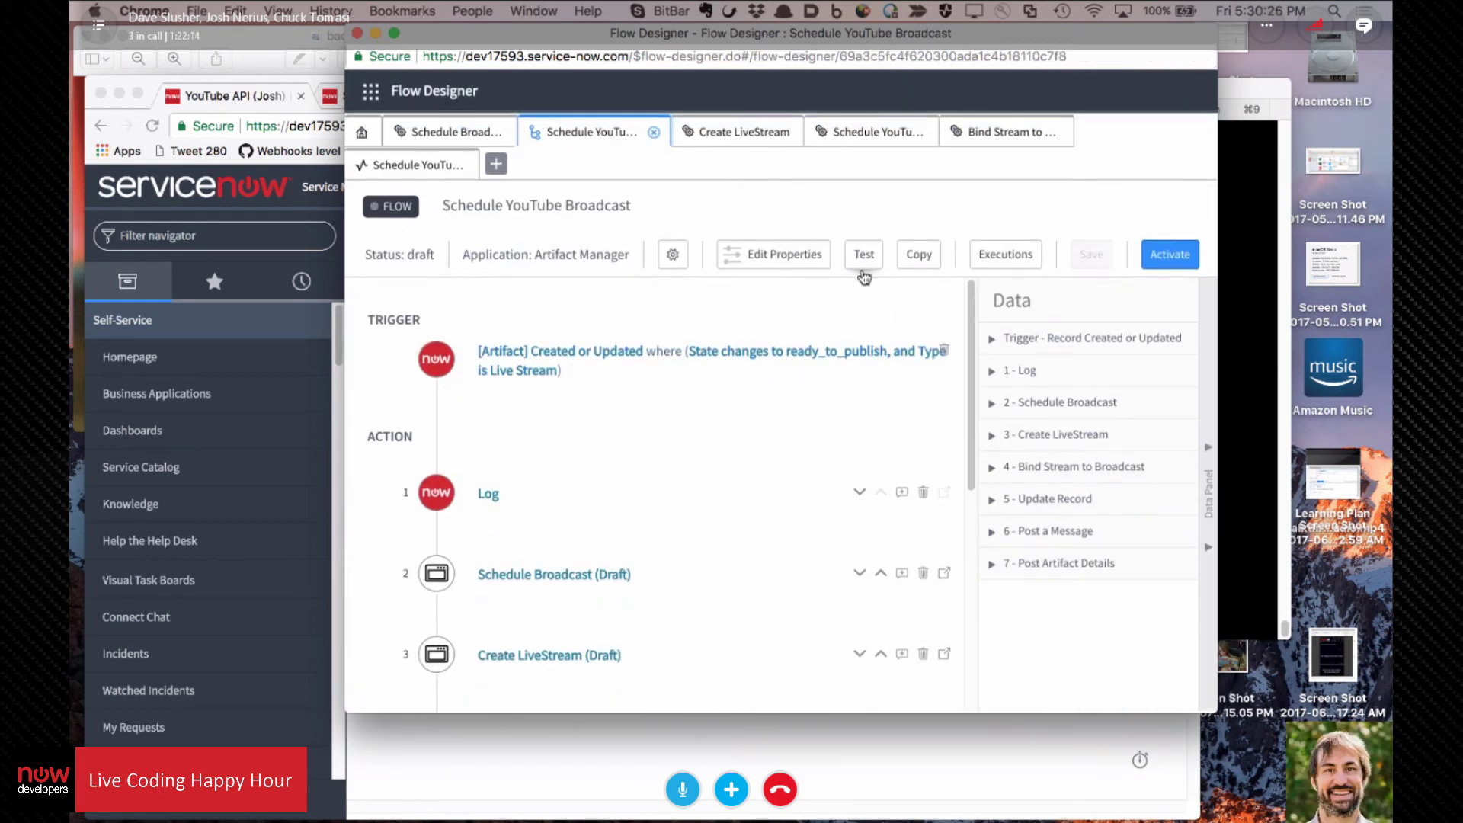
left_click(861, 257)
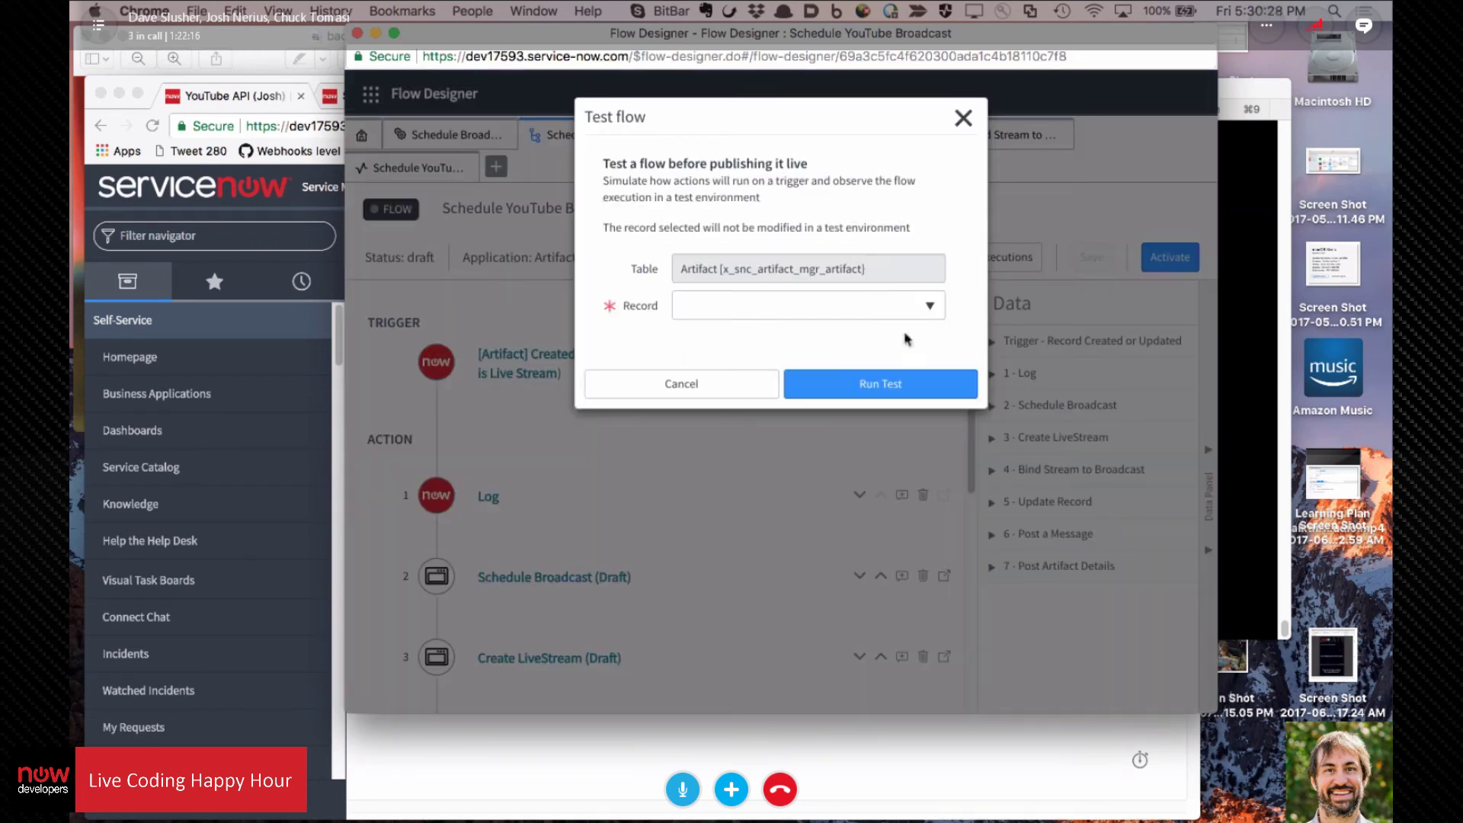
left_click(936, 309)
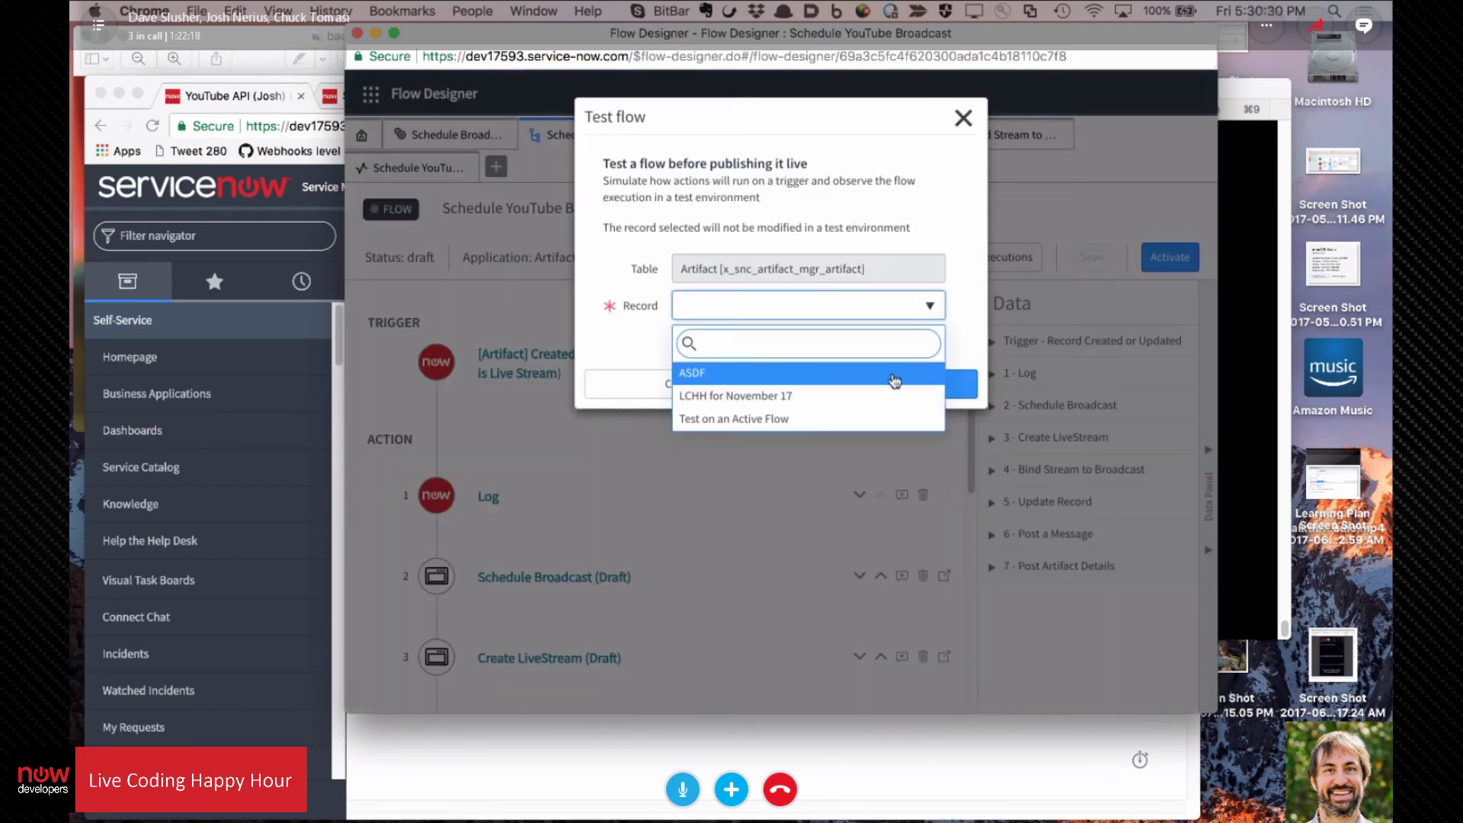
left_click(846, 396)
left_click(922, 396)
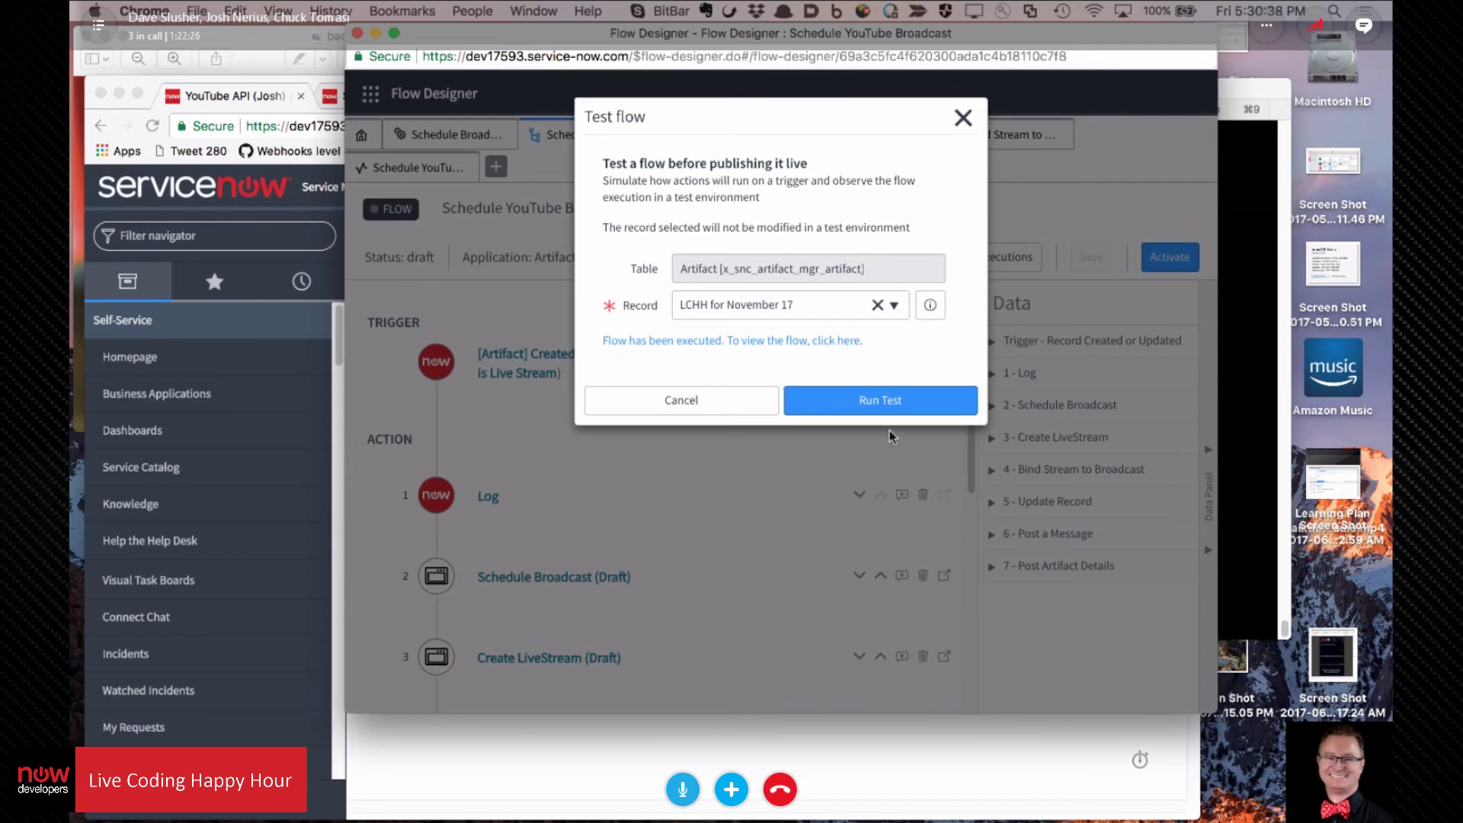
Step: Open the new test run's execution details and examine the Bind Stream to Broadcast REST step's configuration and full response body
left_click(826, 340)
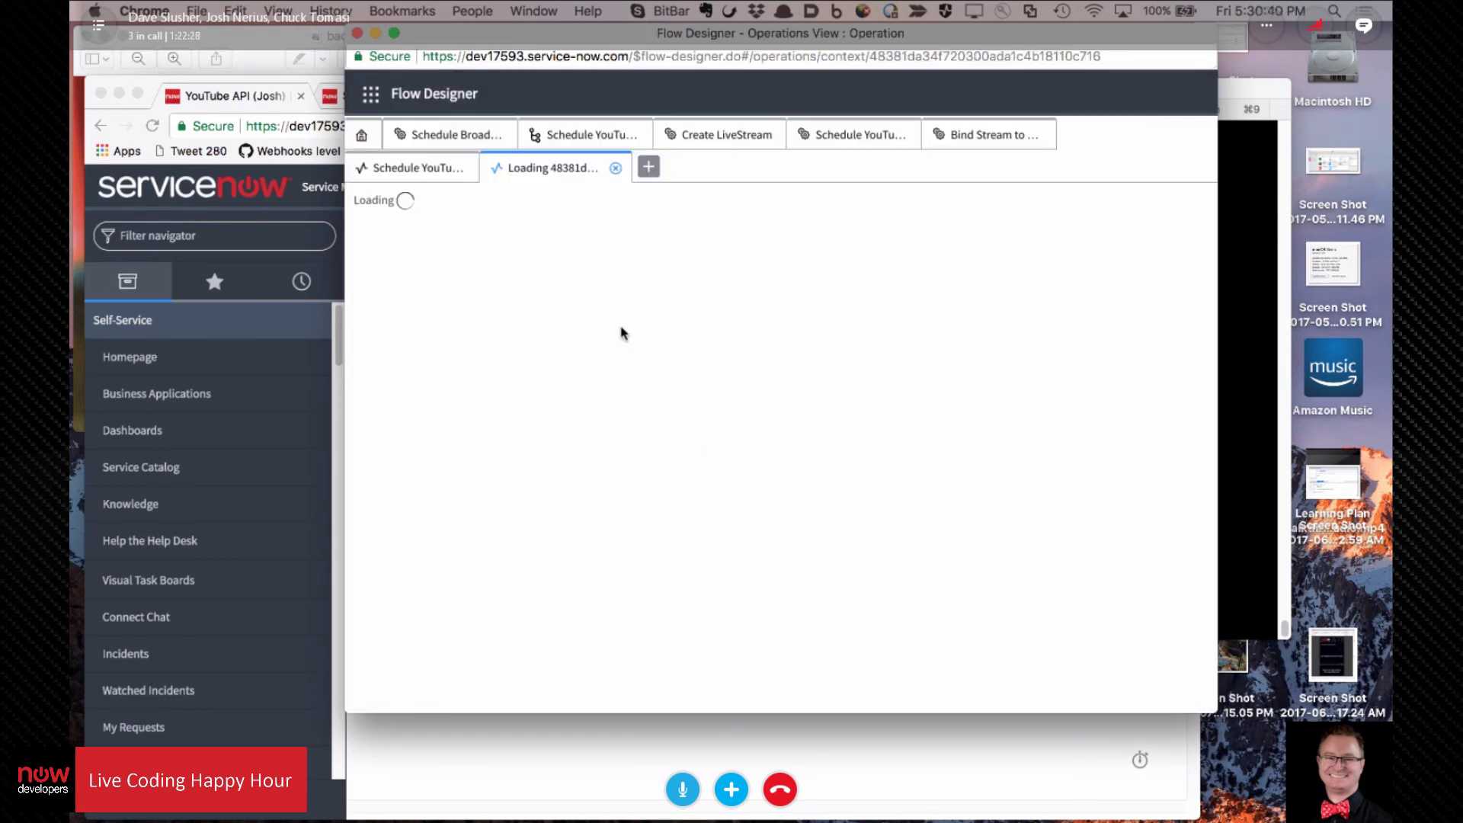
scroll(744, 300, "down", 5)
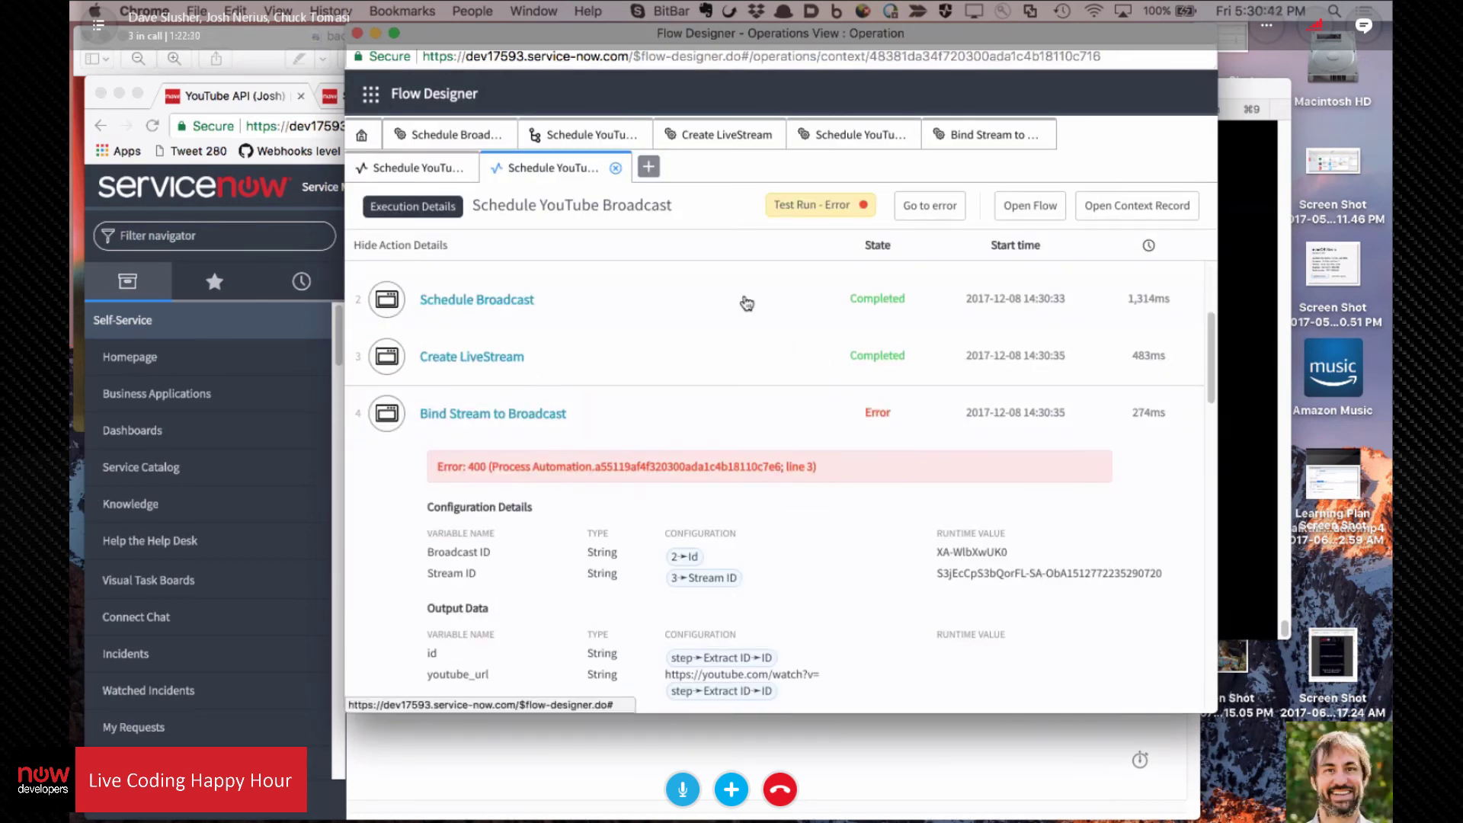
scroll(746, 303, "down", 5)
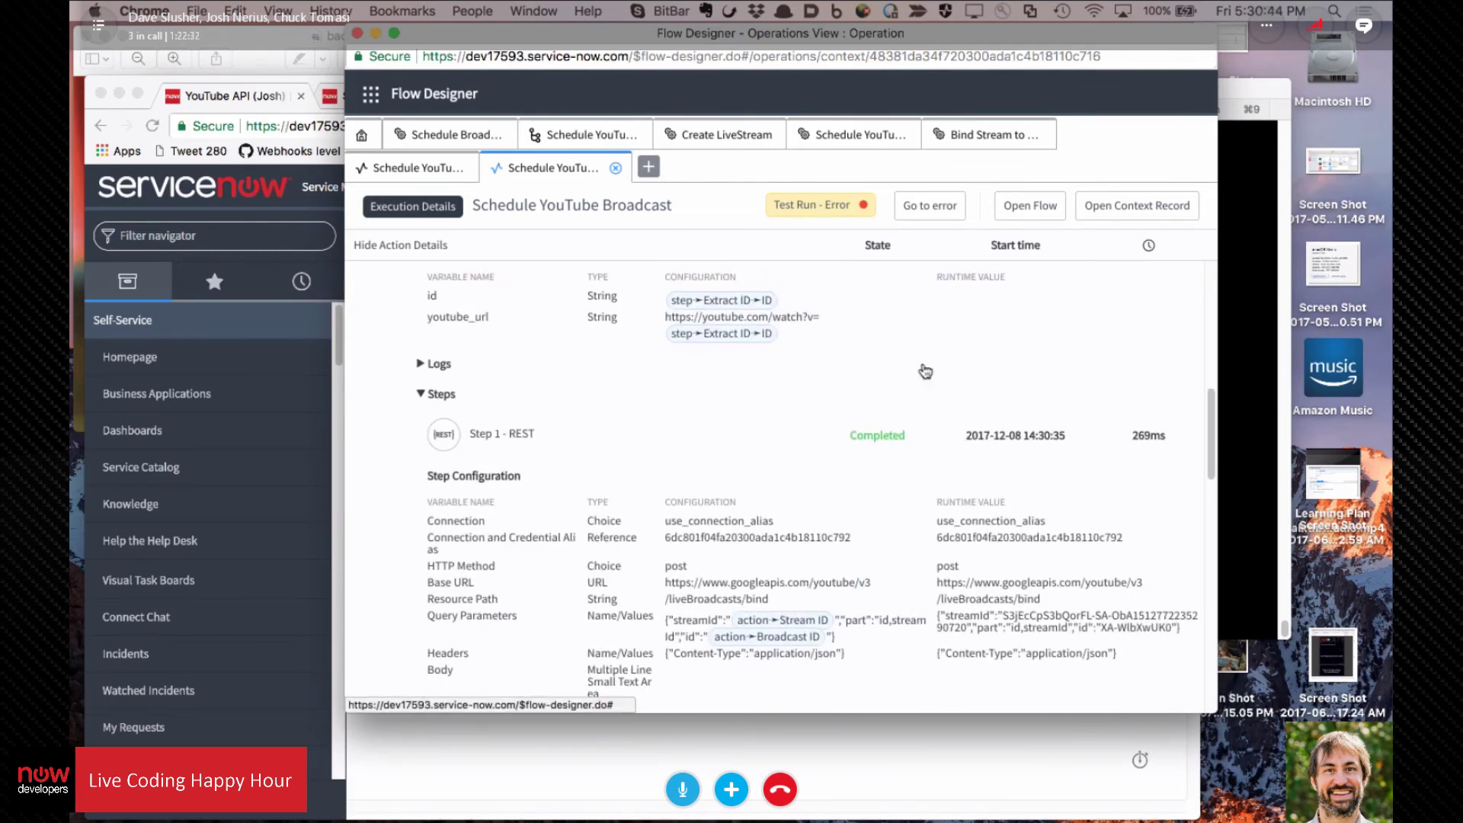
scroll(925, 371, "down", 4)
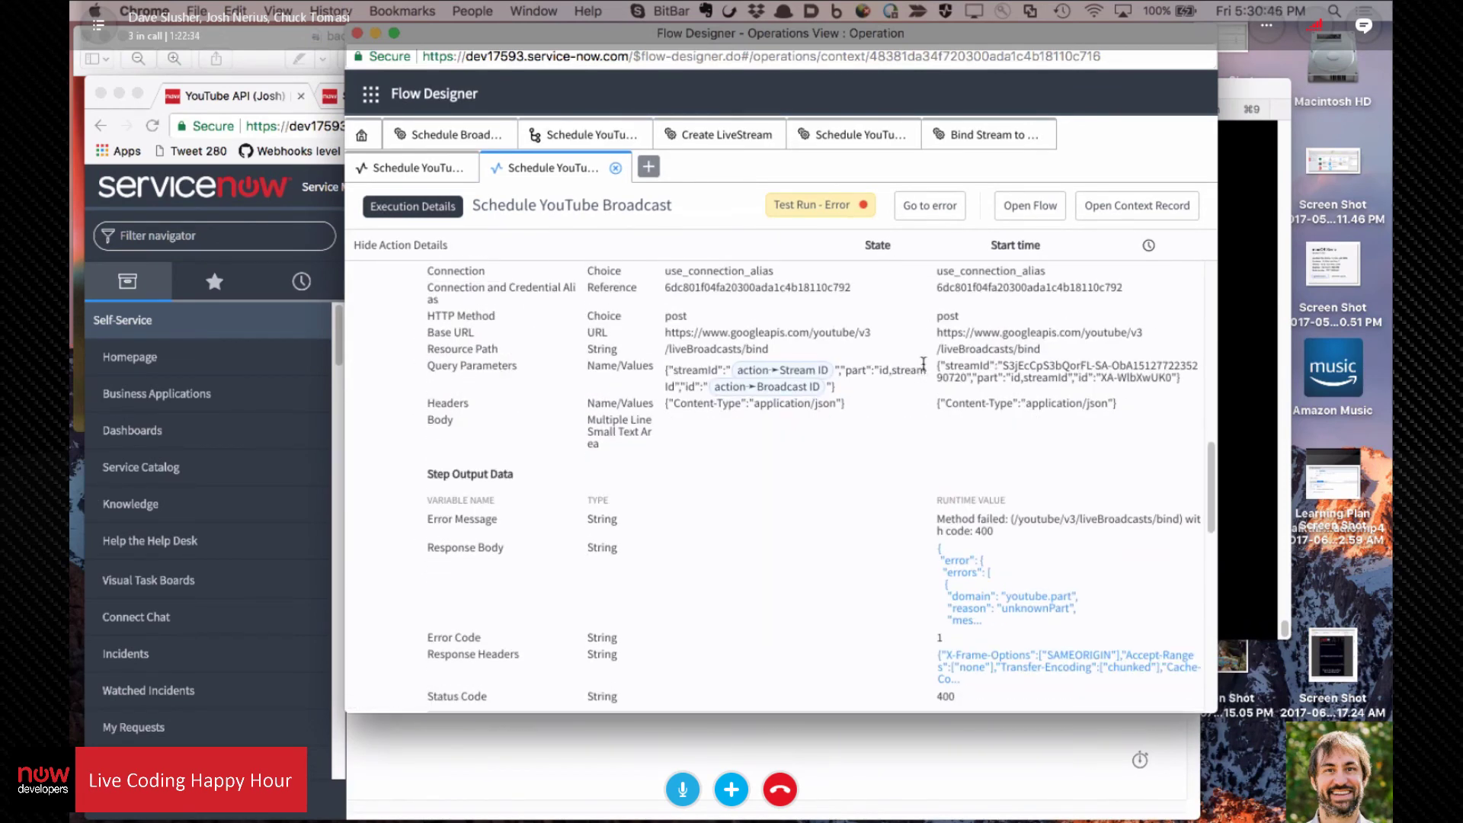
left_click(1032, 612)
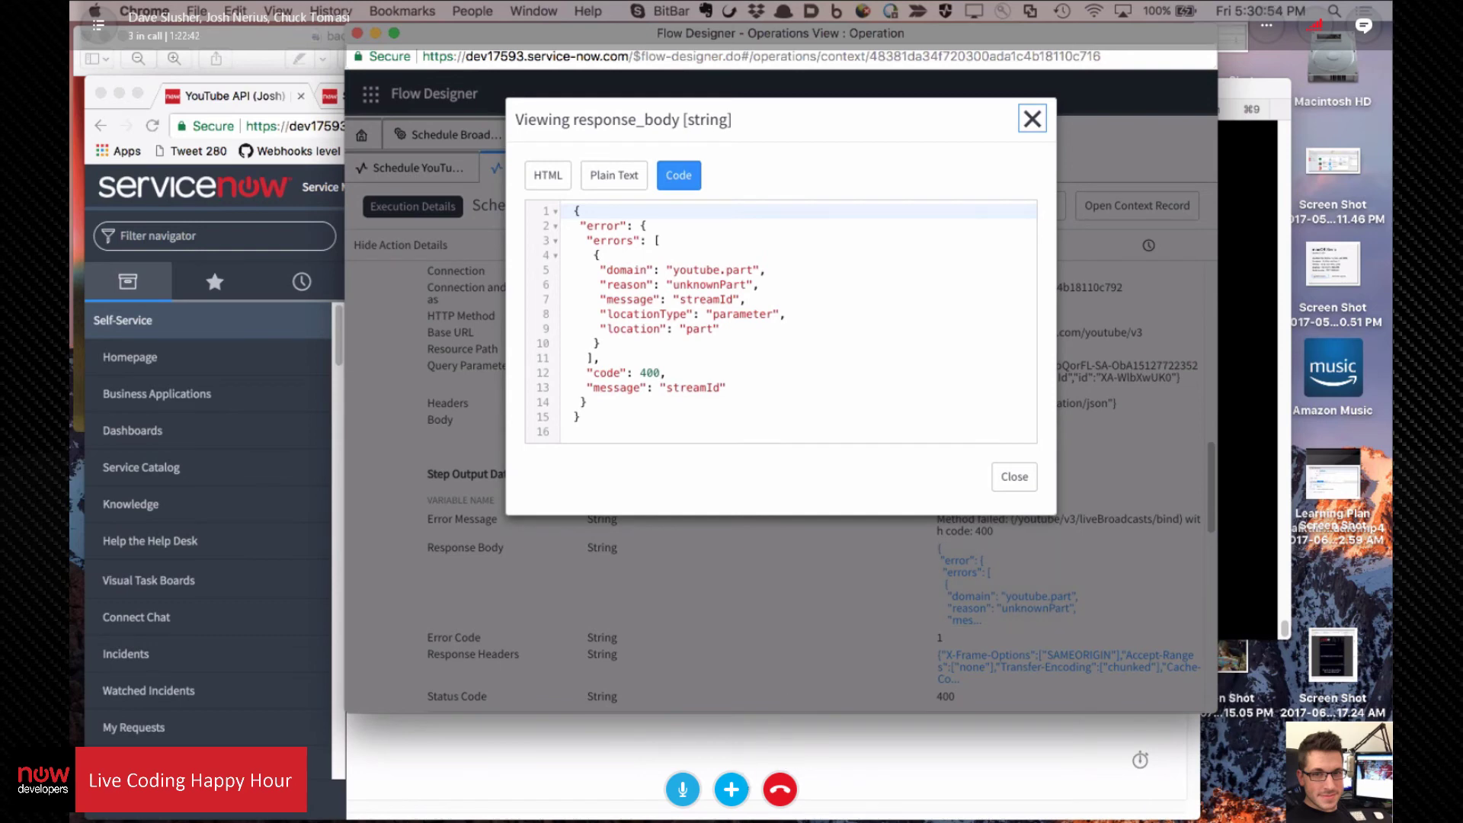
Step: Switch to the LiveBroadcasts: bind API reference and read the descriptions of the id, part and streamId parameters
key("super+grave")
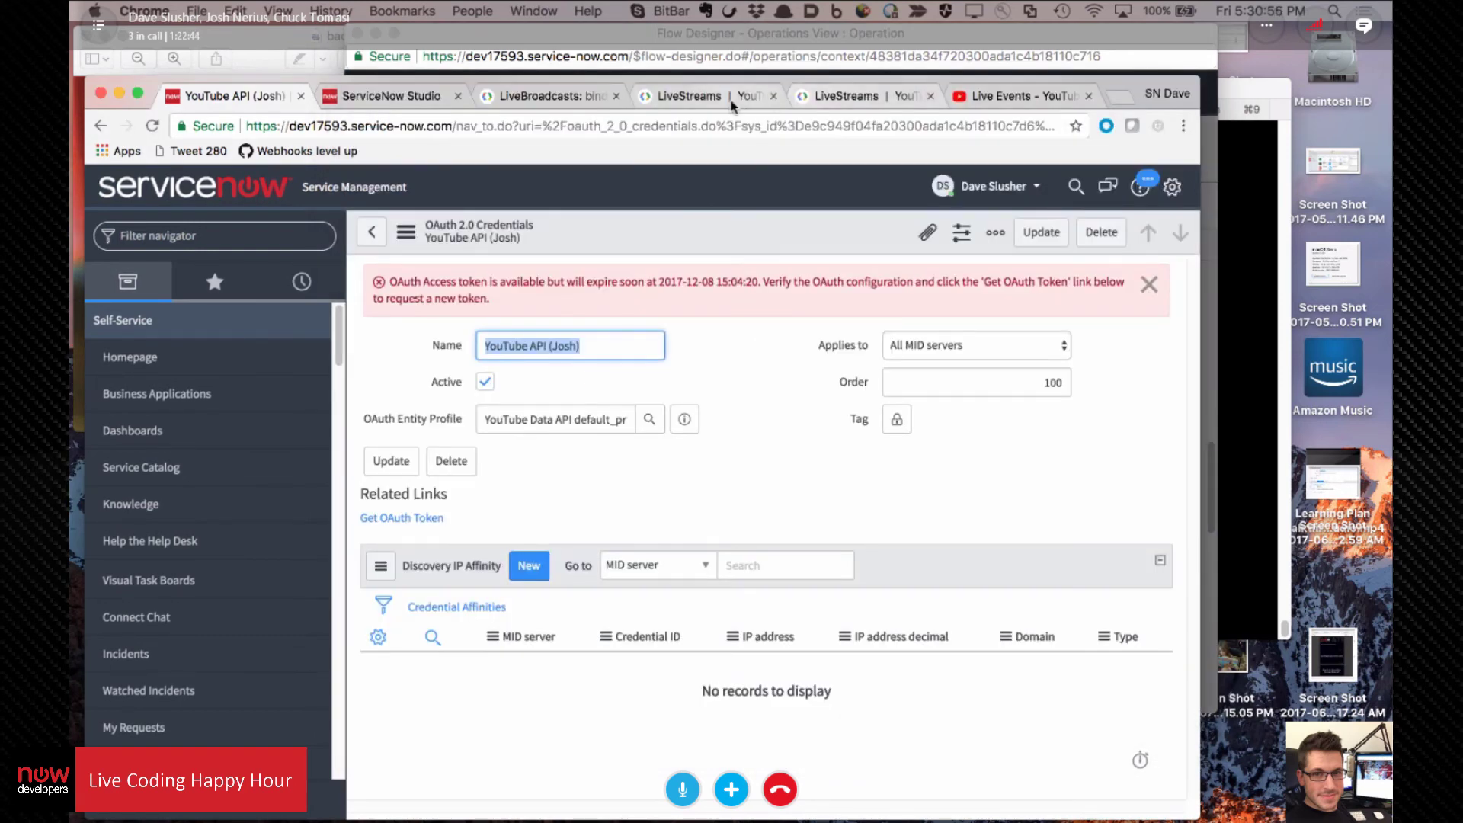
left_click(544, 95)
scroll(473, 573, "up", 4)
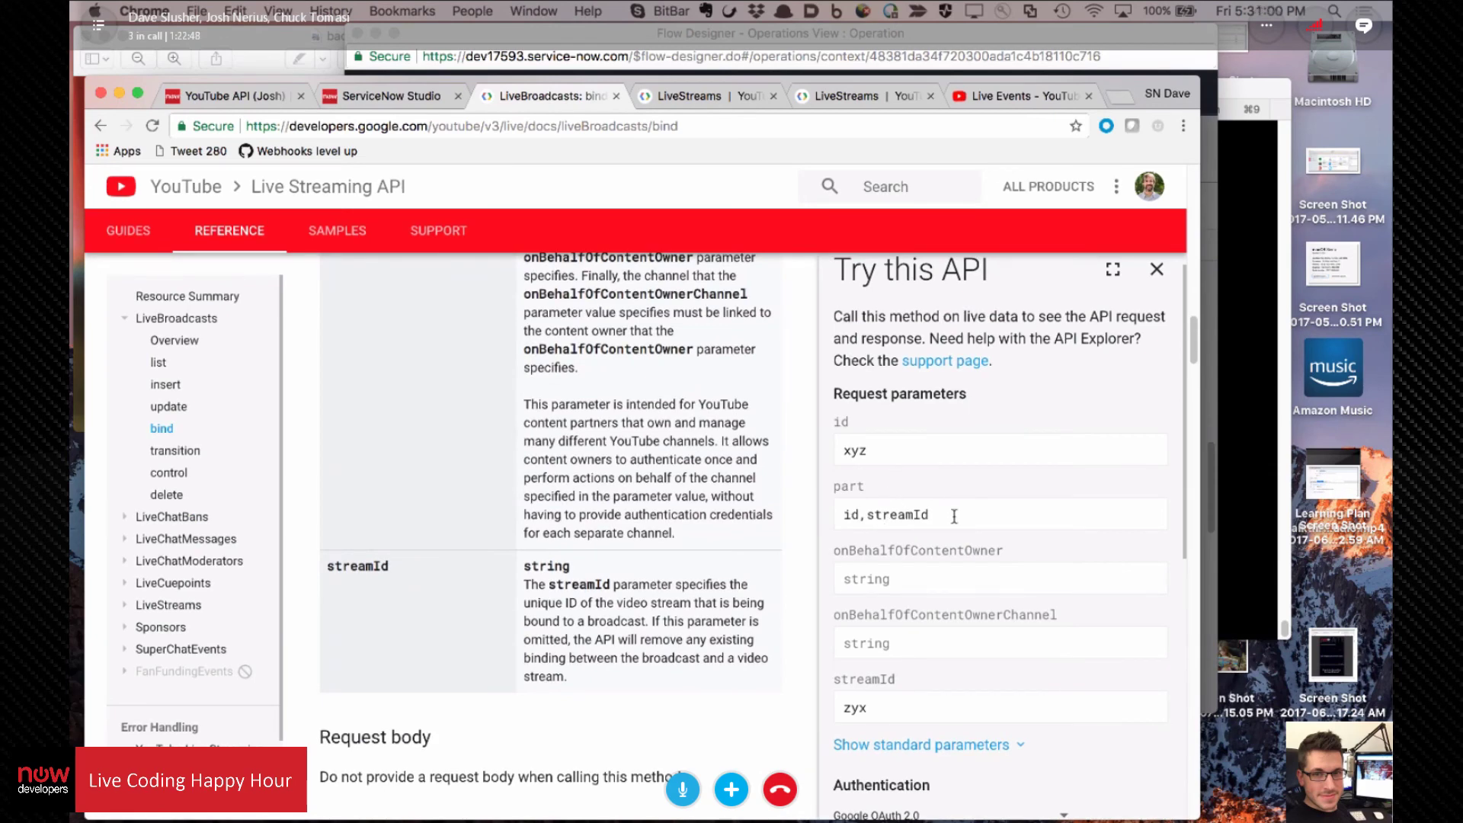
scroll(954, 516, "down", 4)
scroll(671, 506, "up", 10)
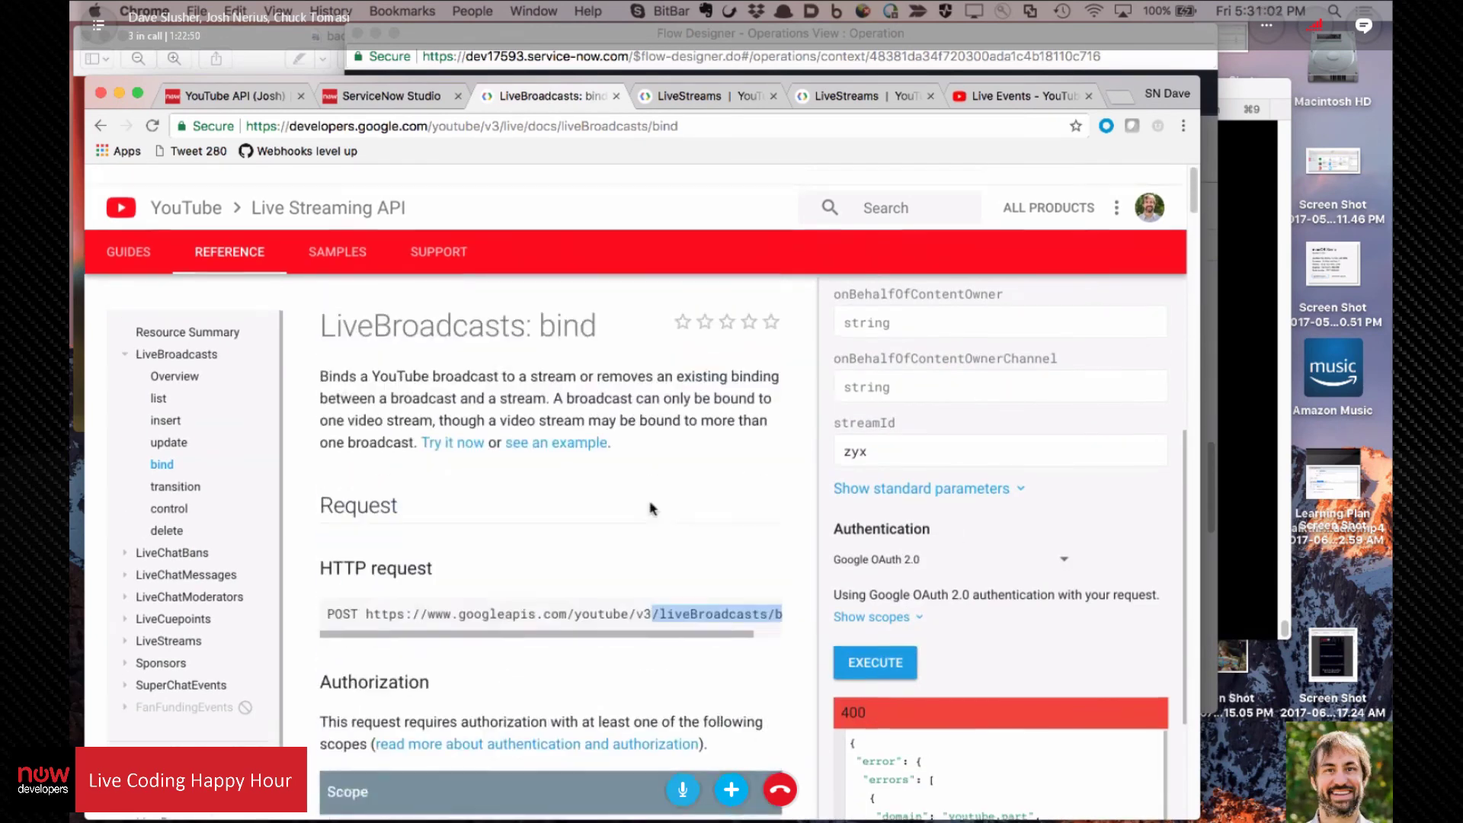
scroll(650, 508, "down", 9)
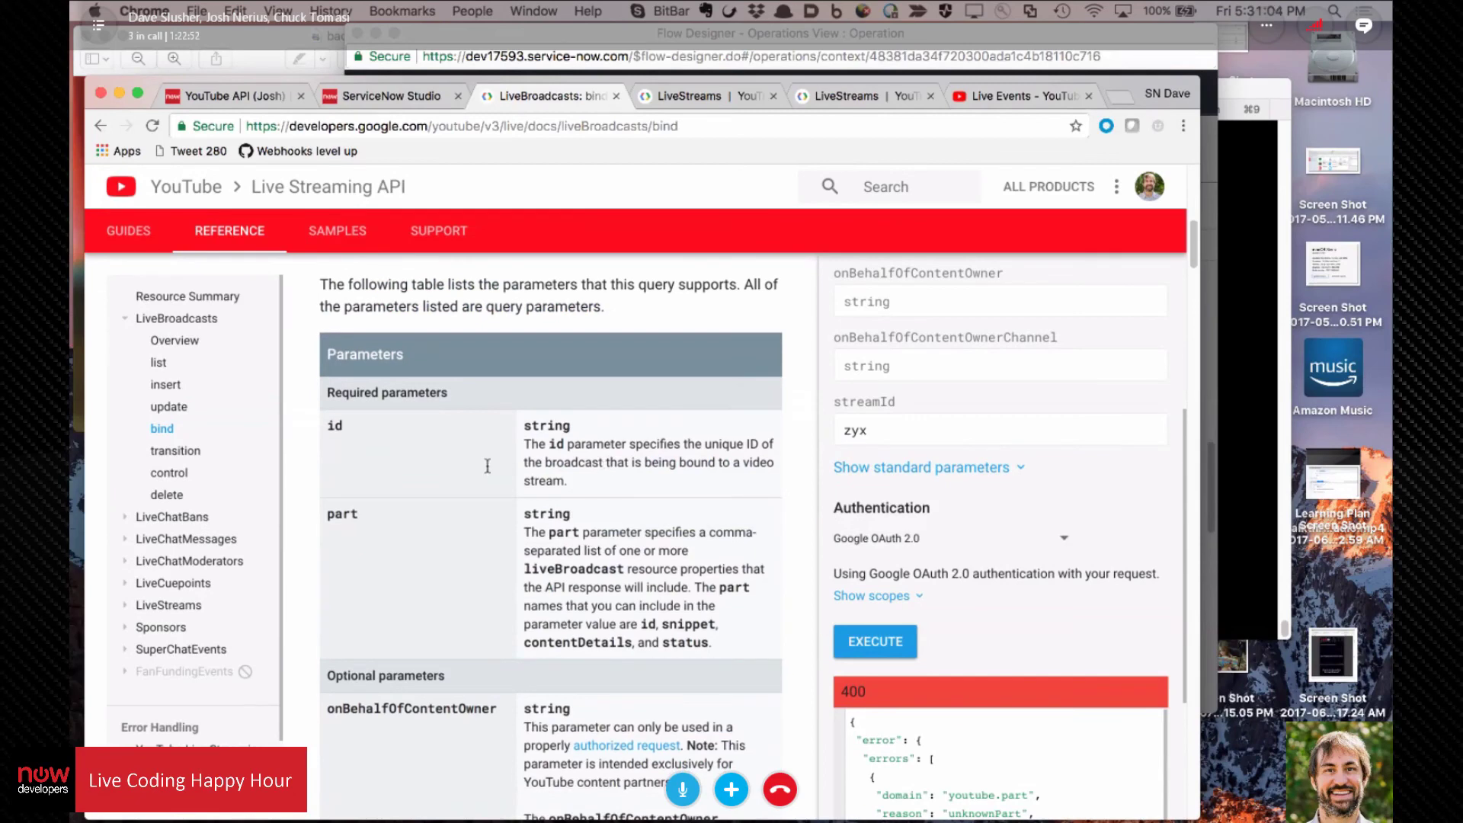
scroll(606, 478, "down", 8)
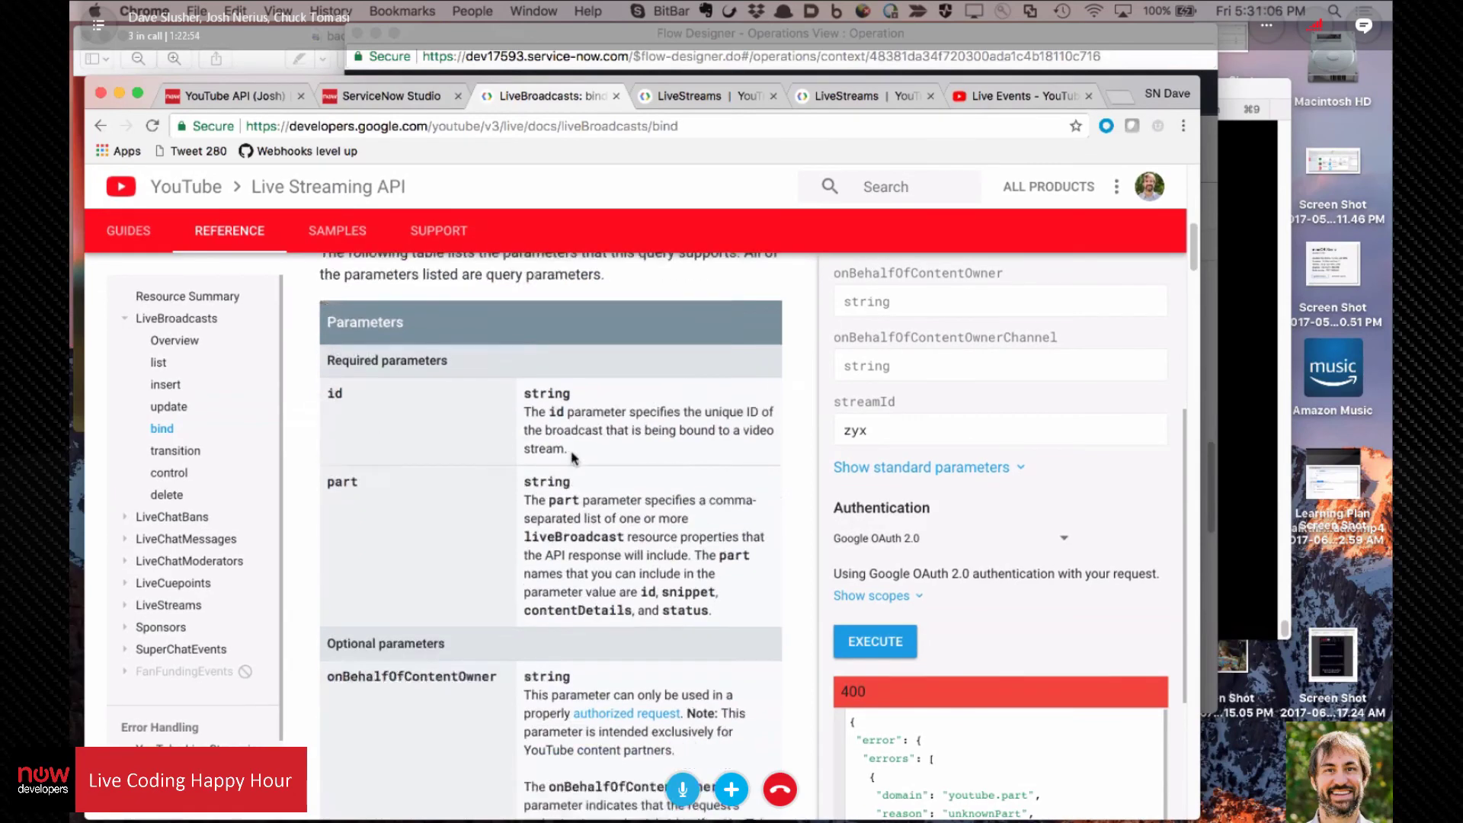
scroll(572, 457, "down", 4)
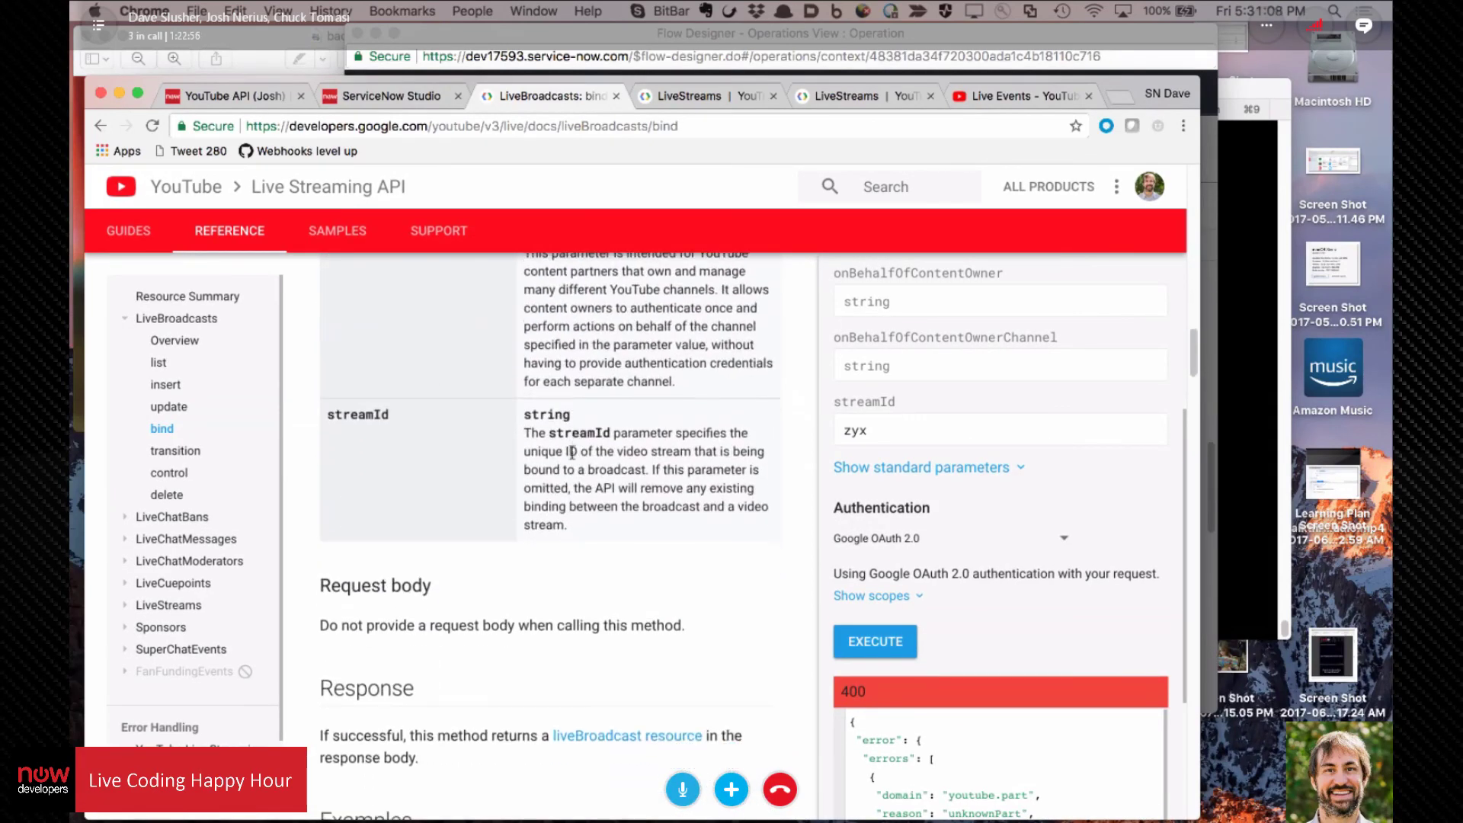
scroll(573, 451, "up", 3)
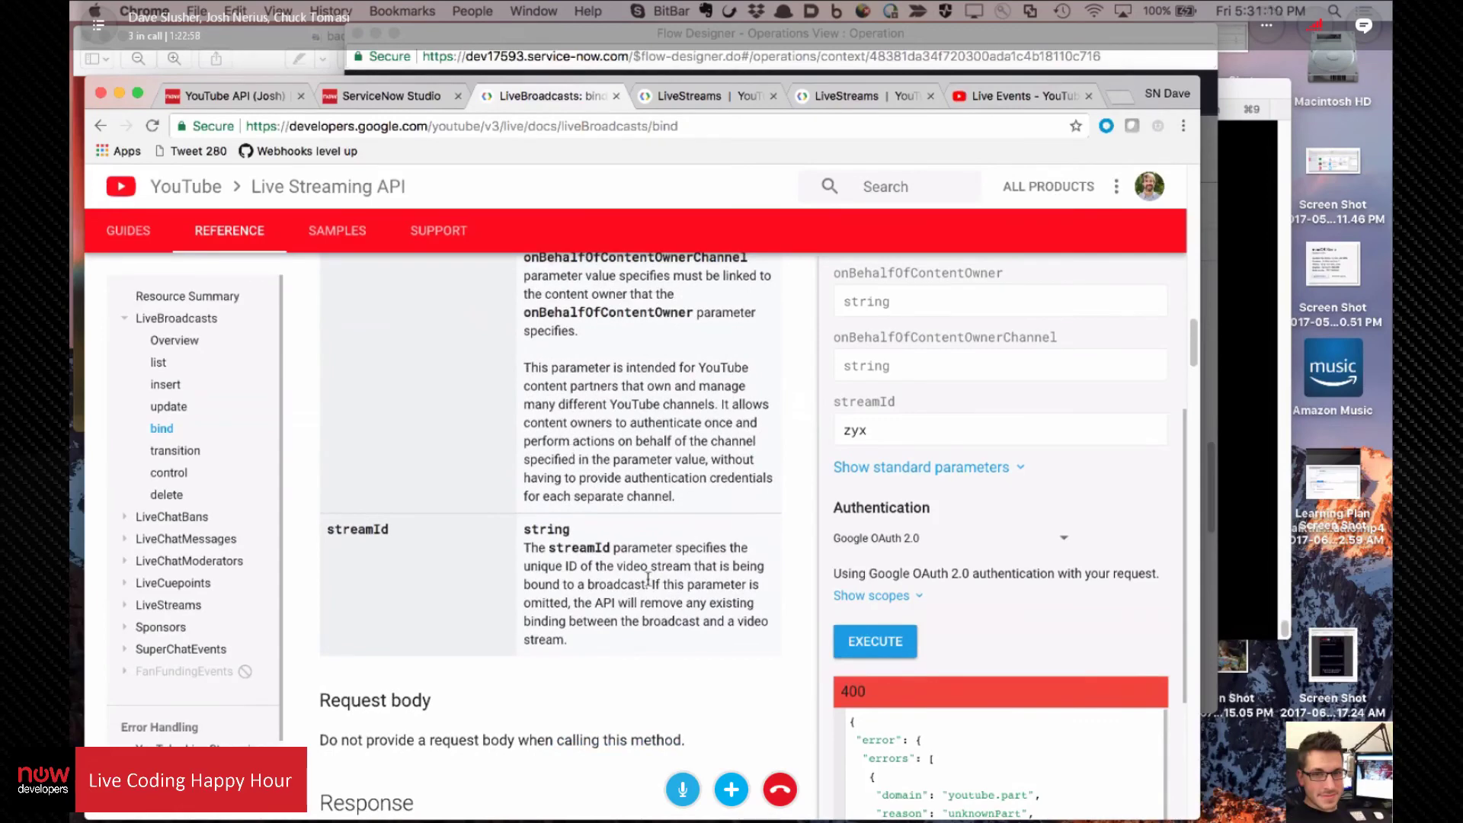
scroll(642, 568, "up", 10)
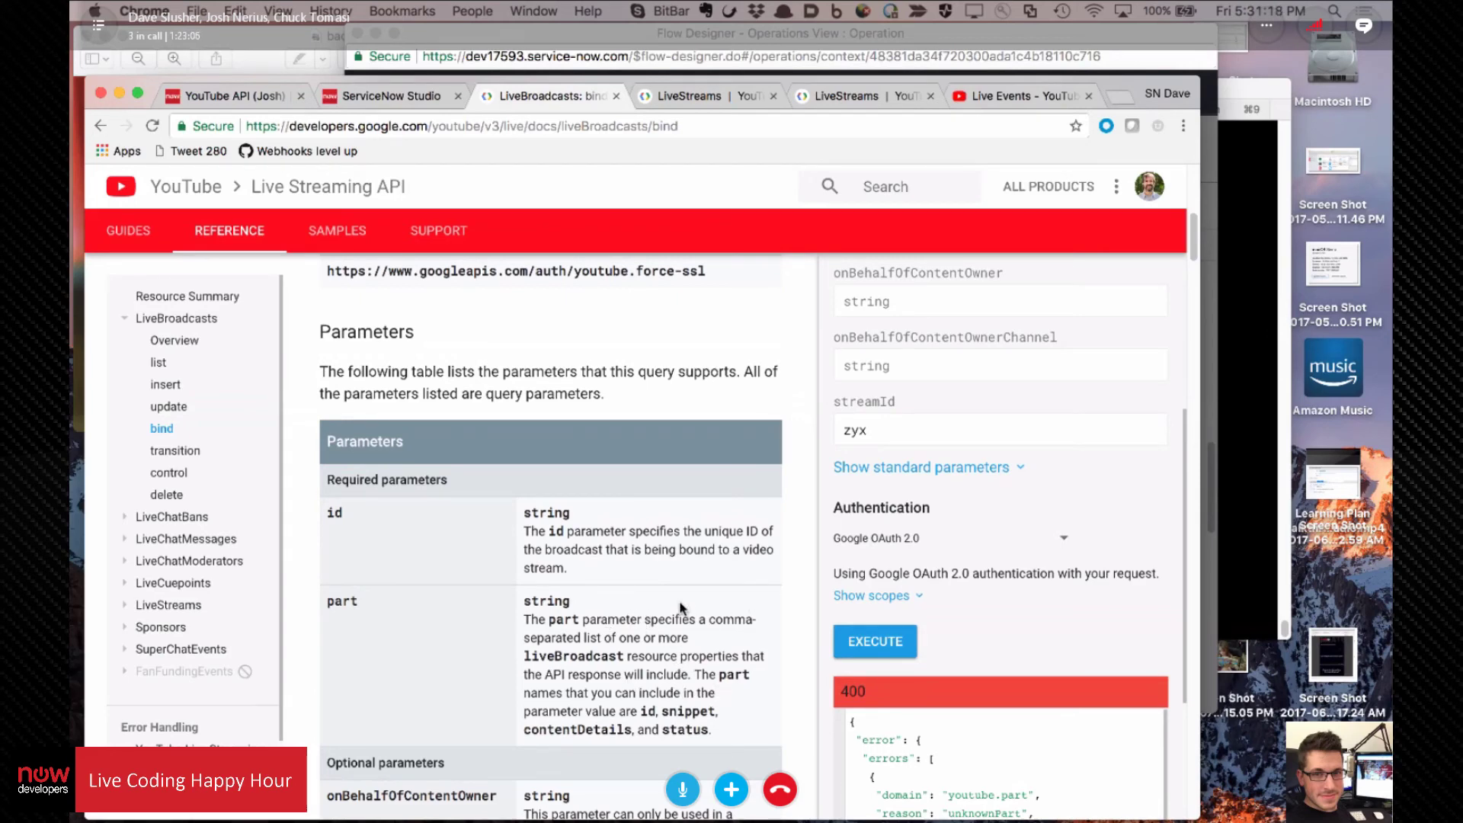
scroll(638, 588, "down", 10)
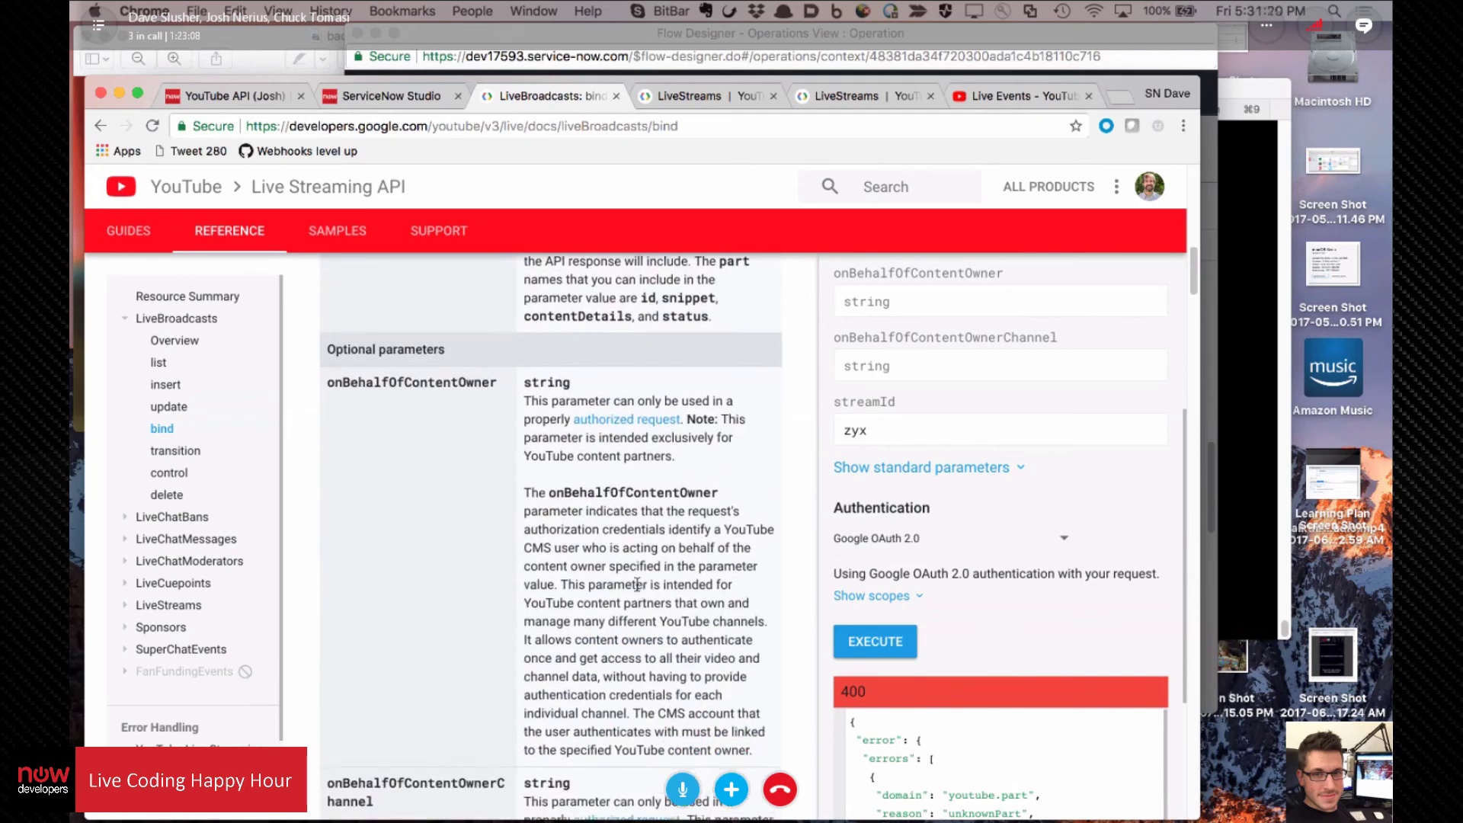
scroll(637, 583, "down", 5)
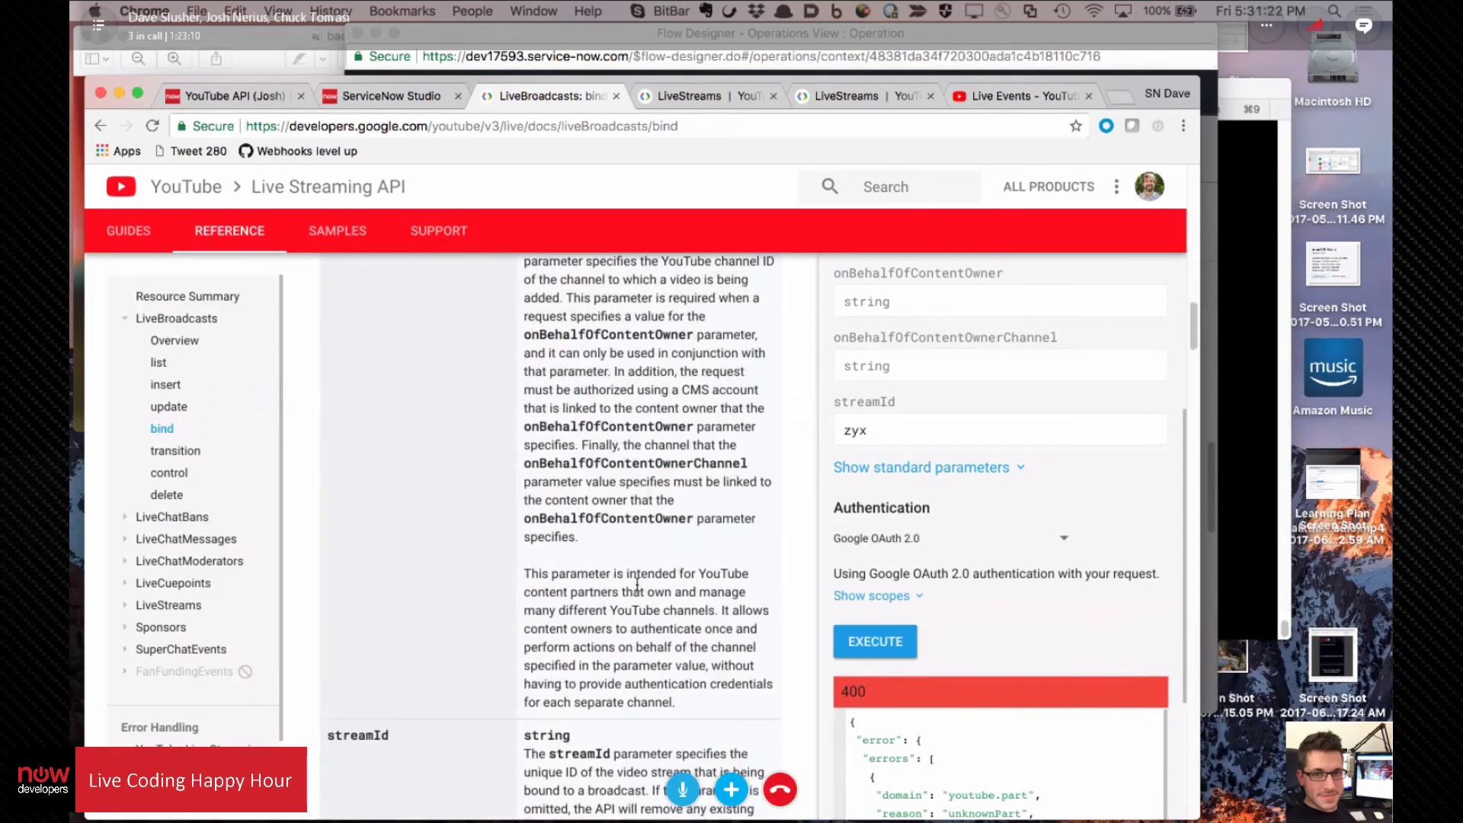
Step: Return to Flow Designer, set the Bind Stream to Broadcast REST step's part query parameter to "id" and save the action
left_click(878, 38)
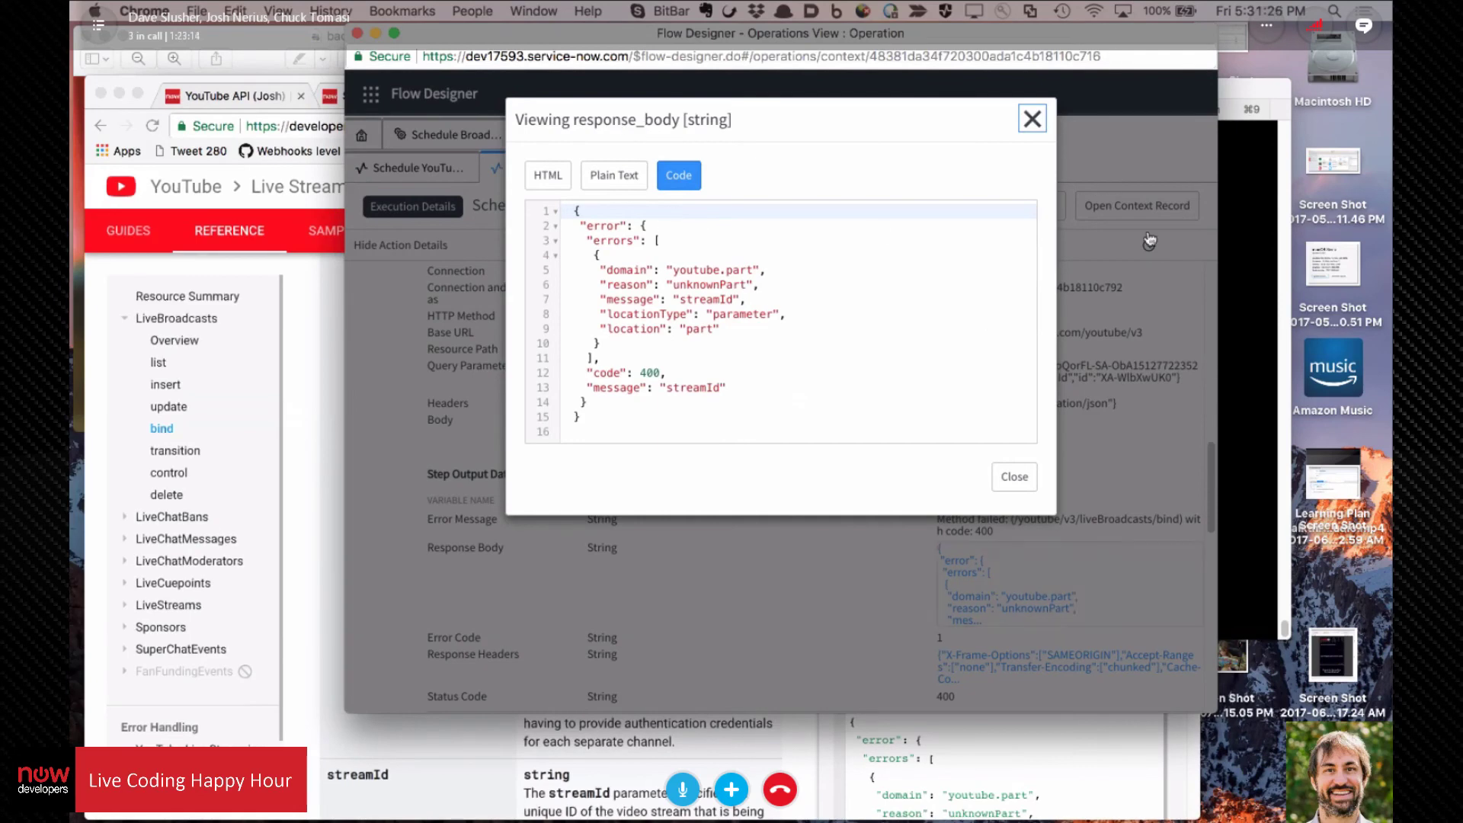
left_click(1033, 120)
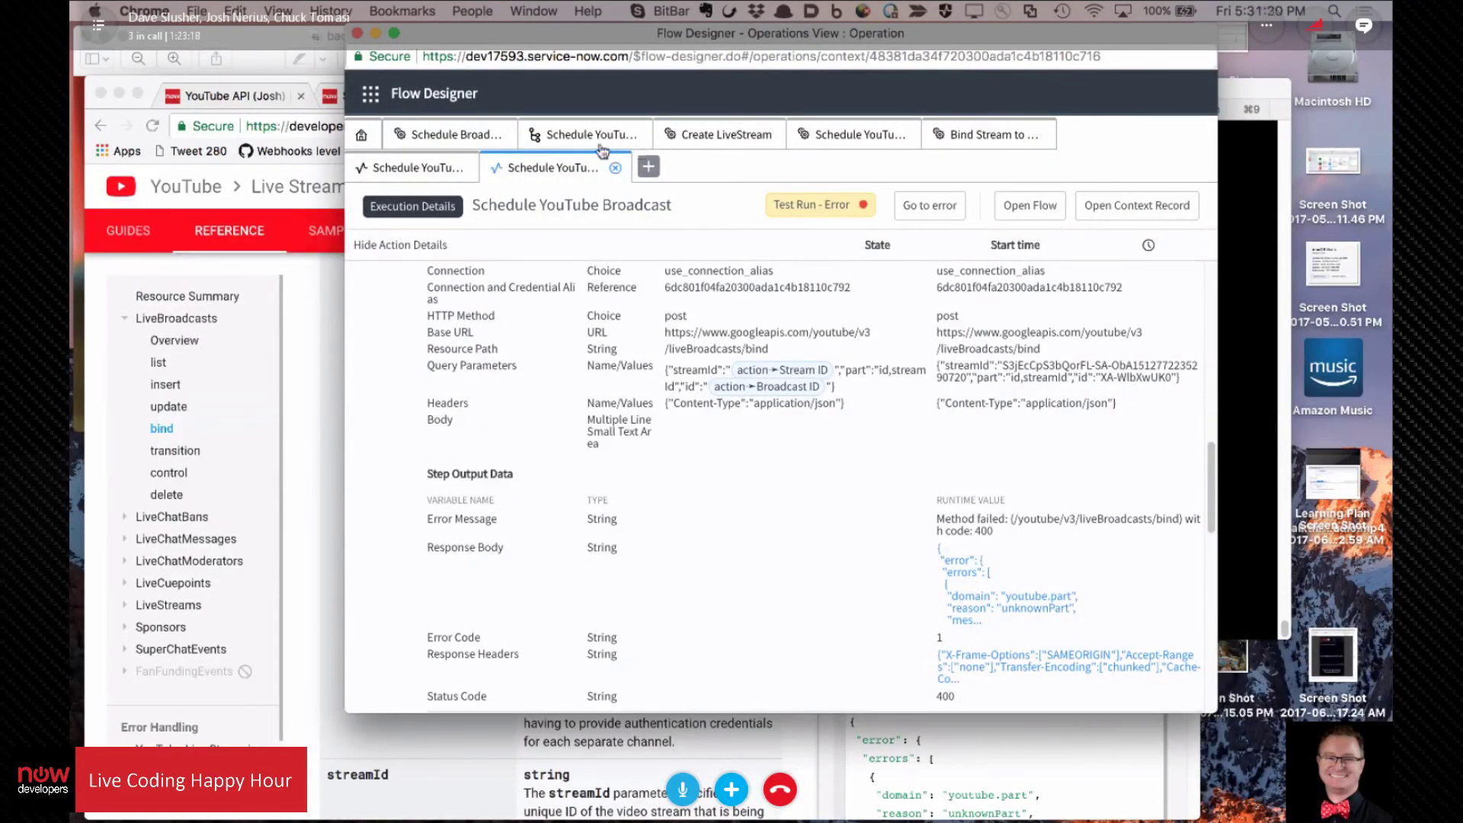
left_click(1009, 142)
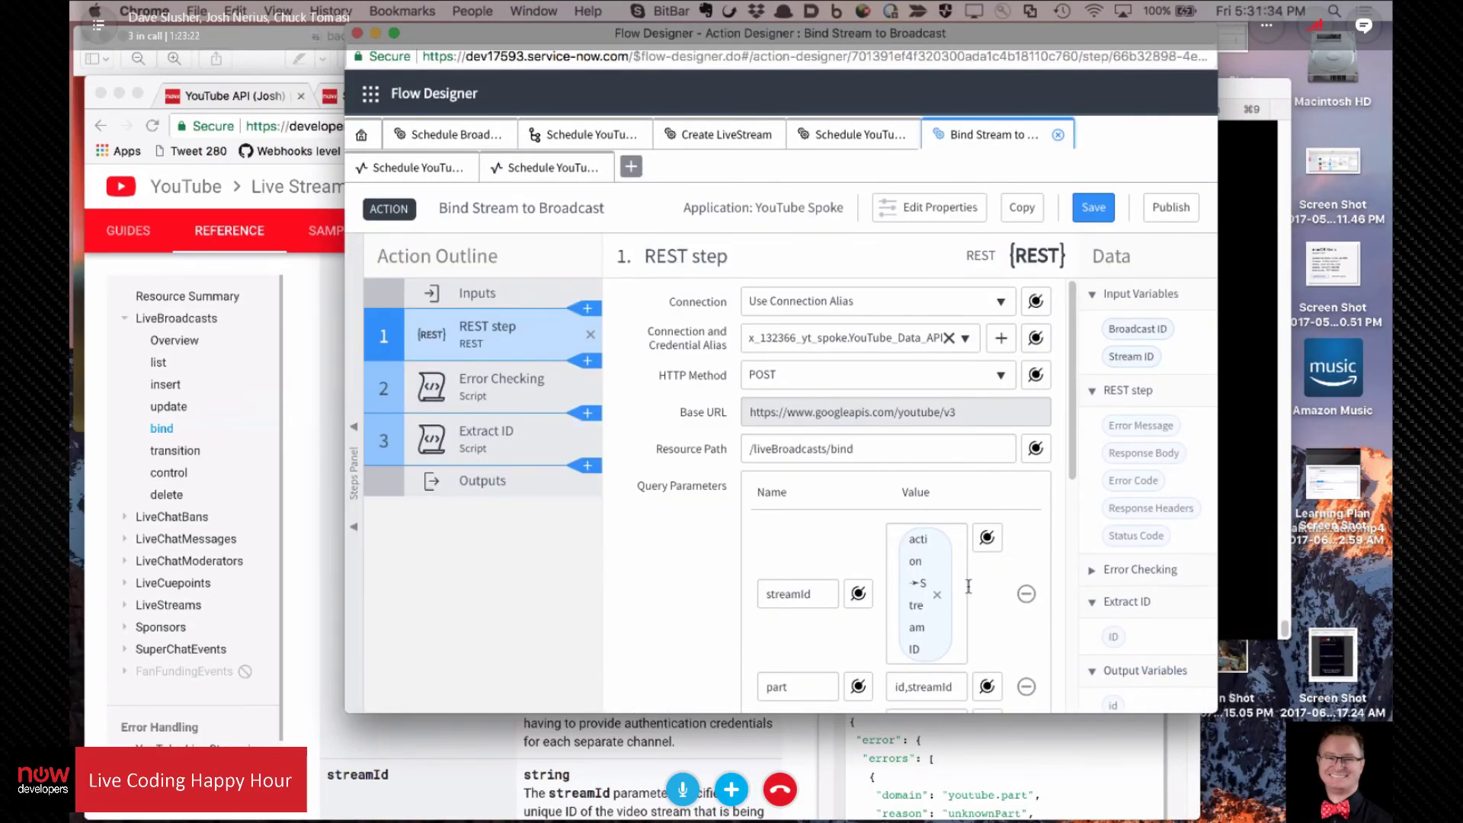
scroll(853, 538, "down", 3)
left_click(962, 536)
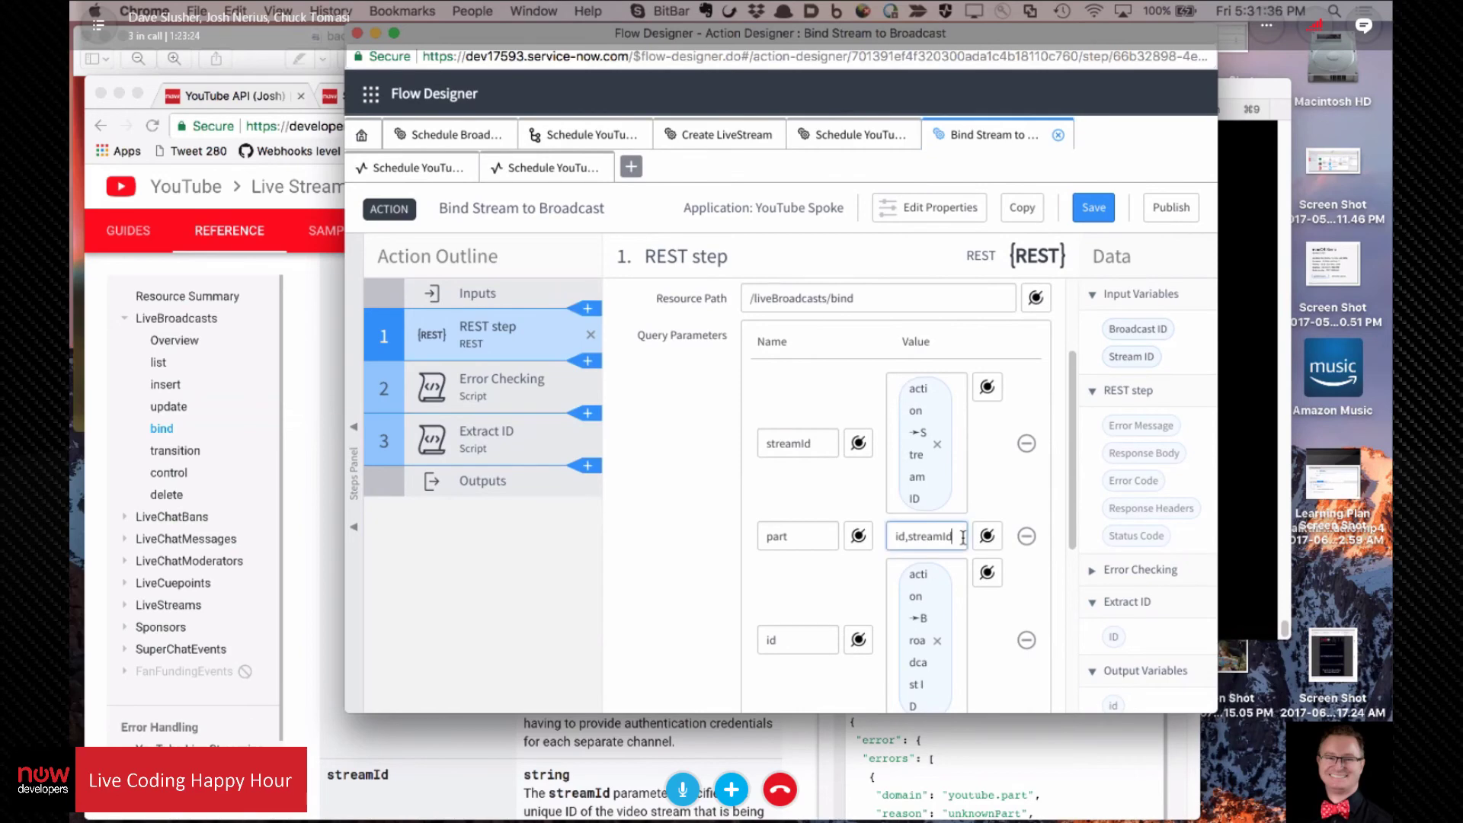
key("BackSpace")
key("BackSpace")
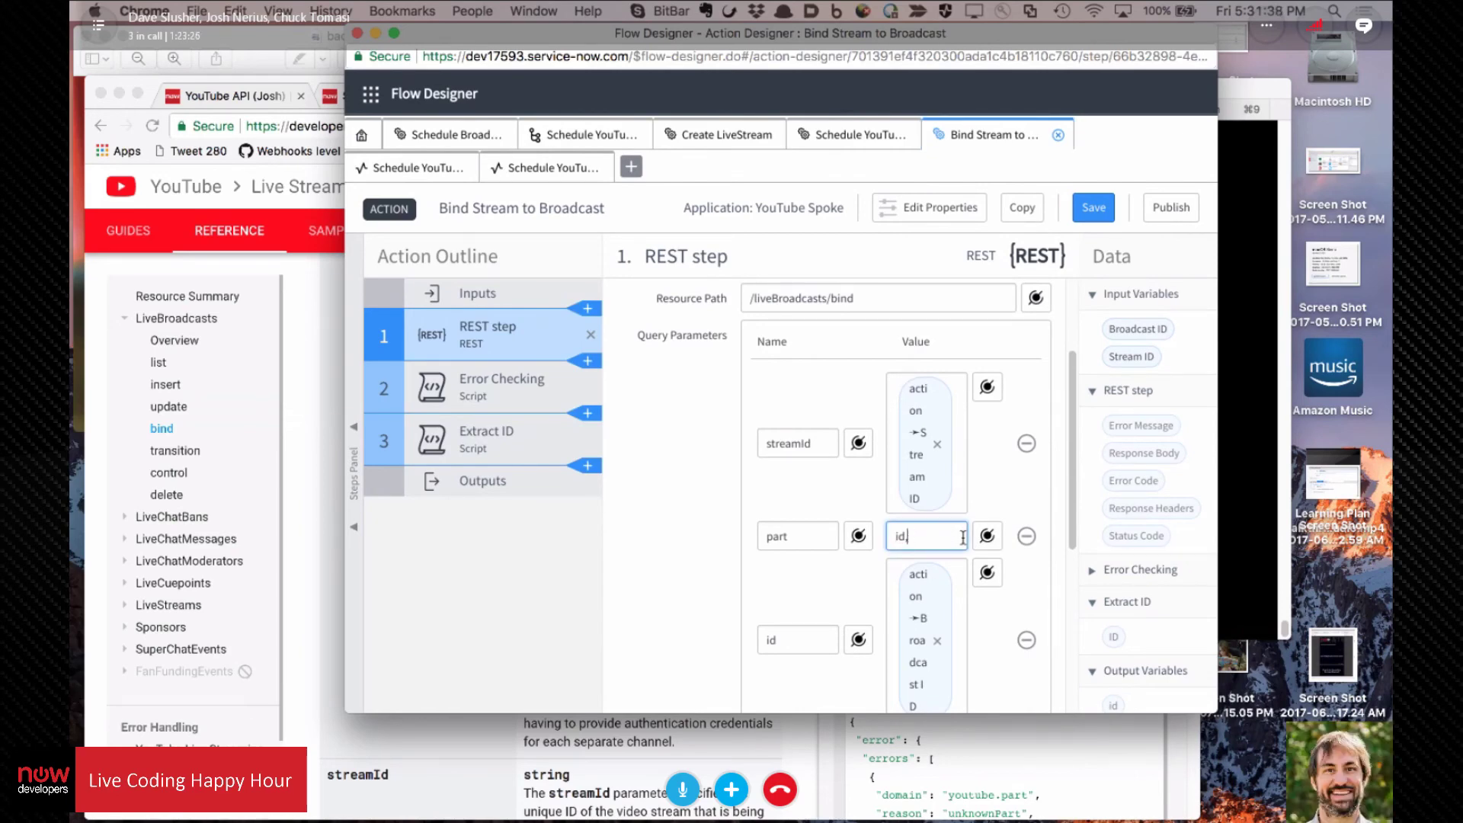
left_click(1093, 207)
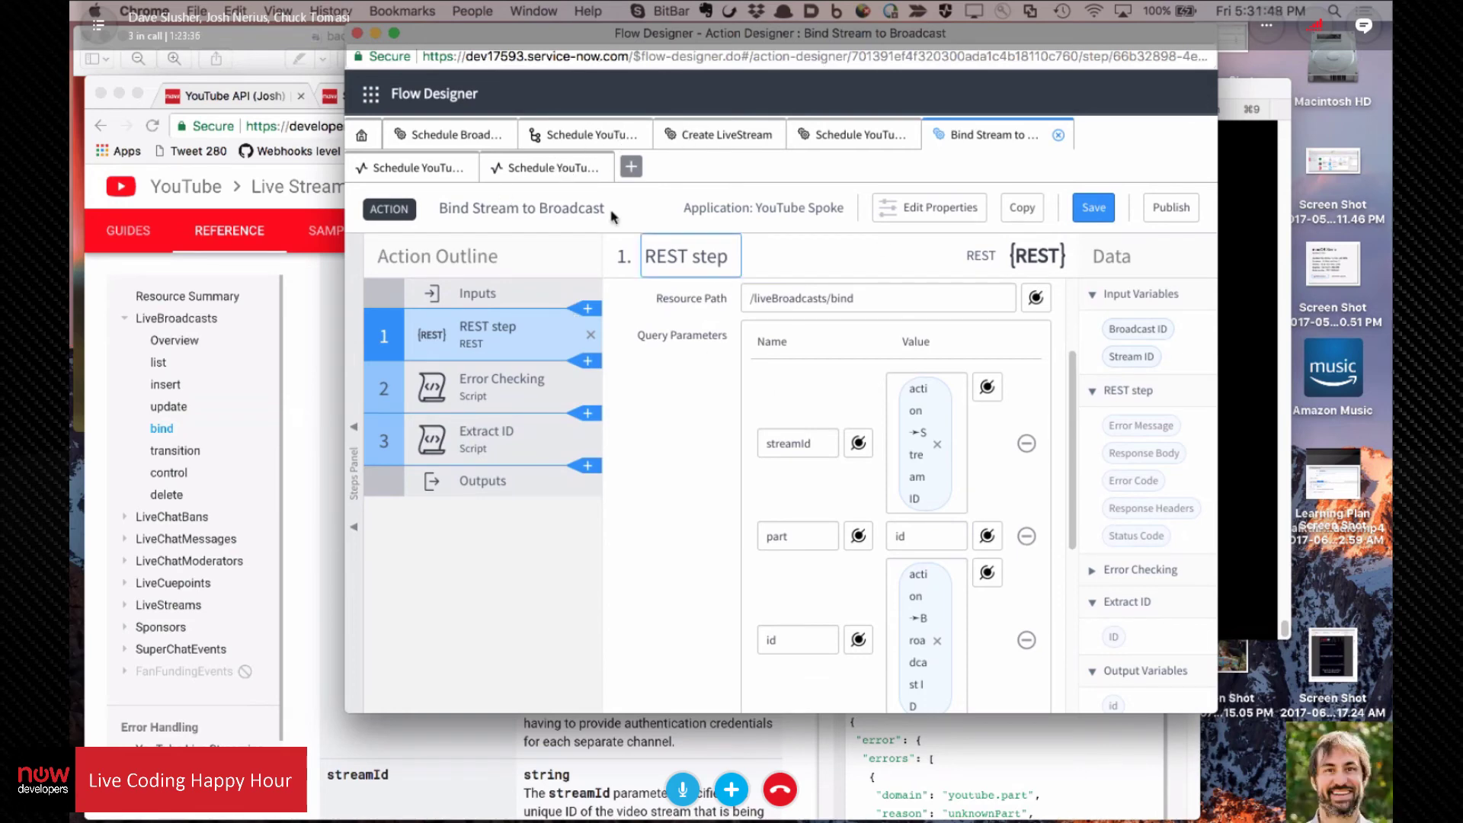
Step: Test the Schedule YouTube Broadcast flow with the record "LCHH for November 17" and check each action's state in the execution details
left_click(598, 138)
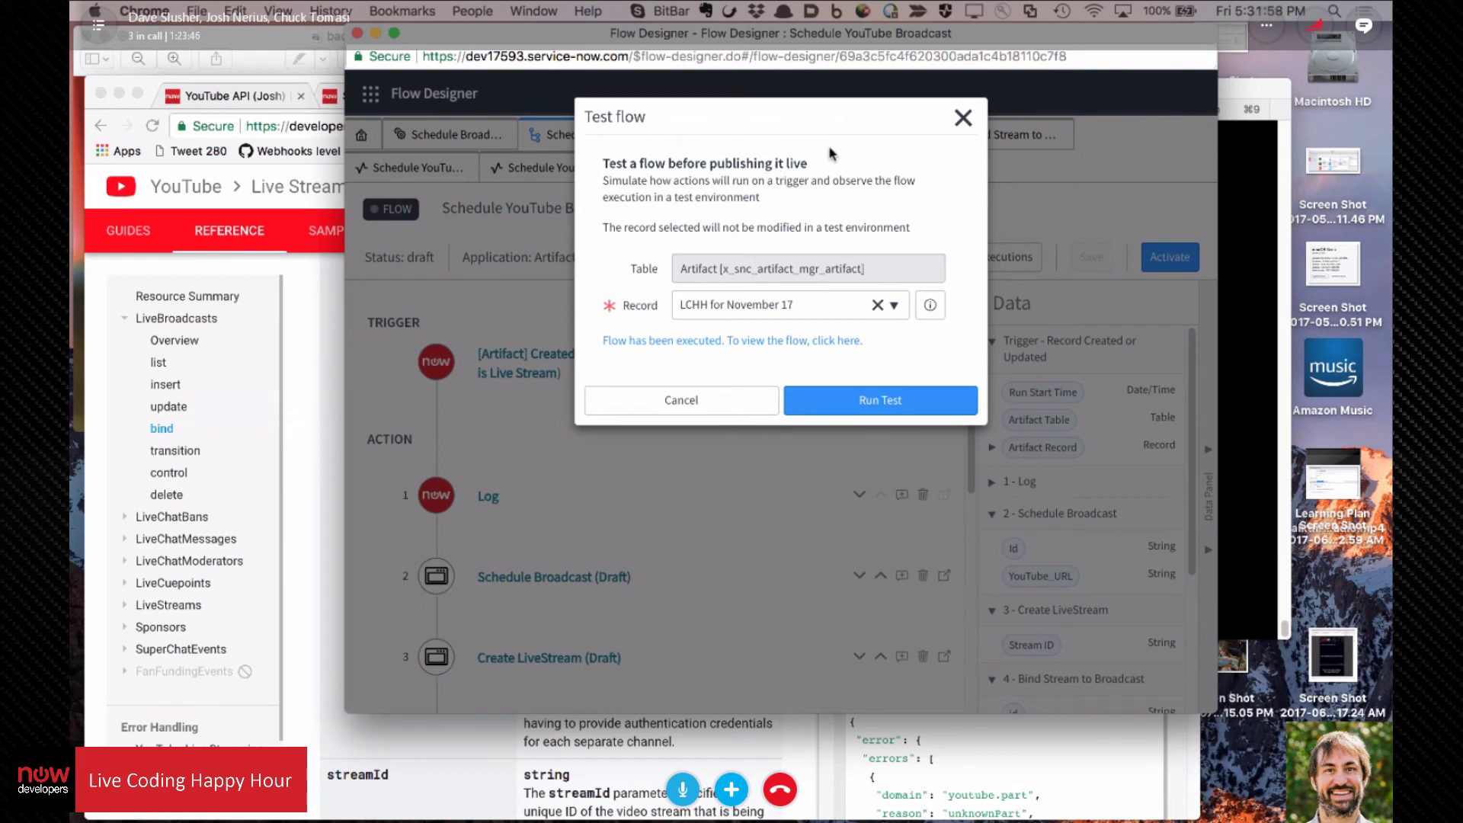
left_click(857, 402)
left_click(793, 342)
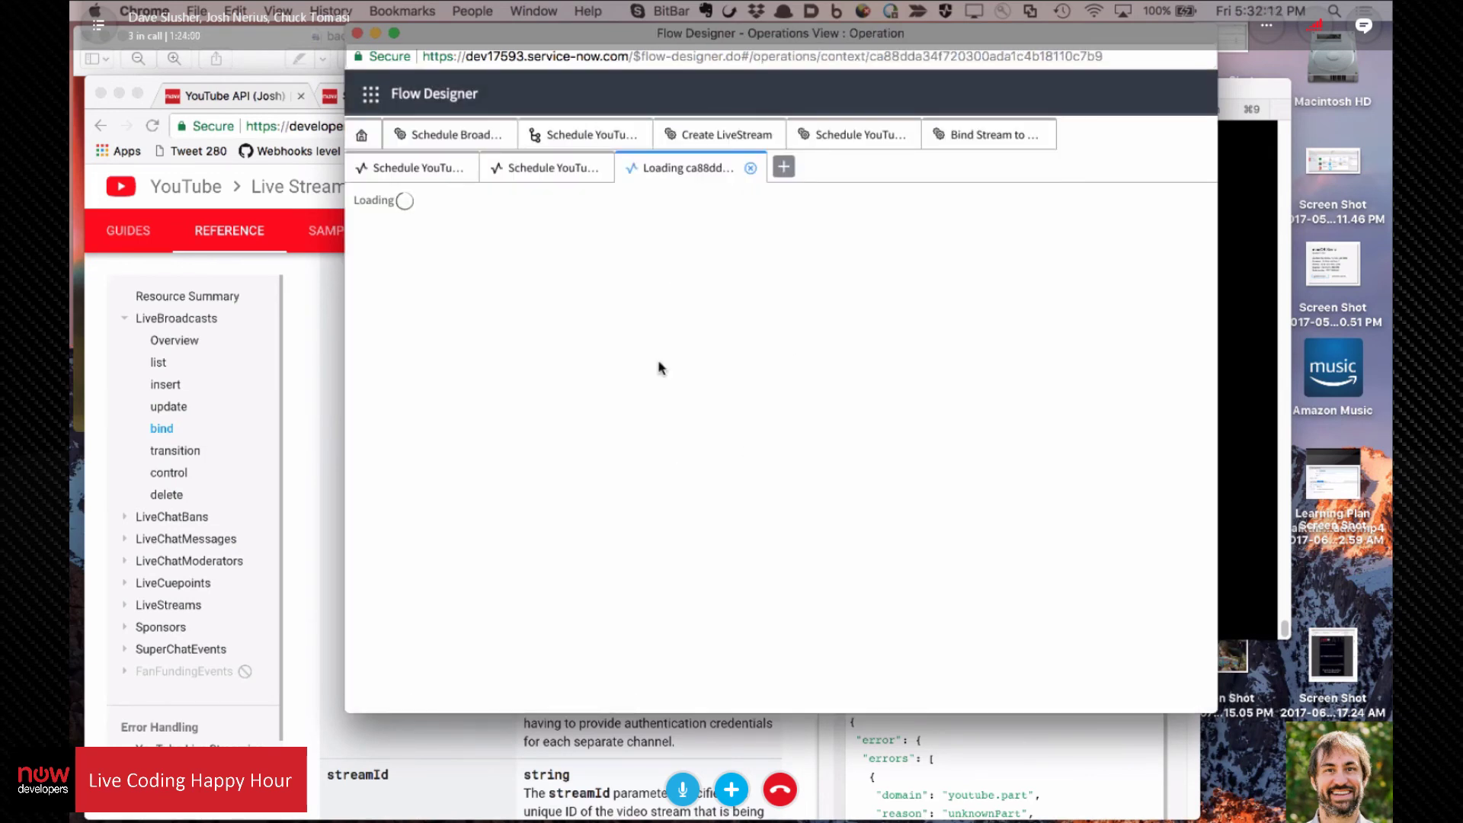
scroll(770, 457, "down", 5)
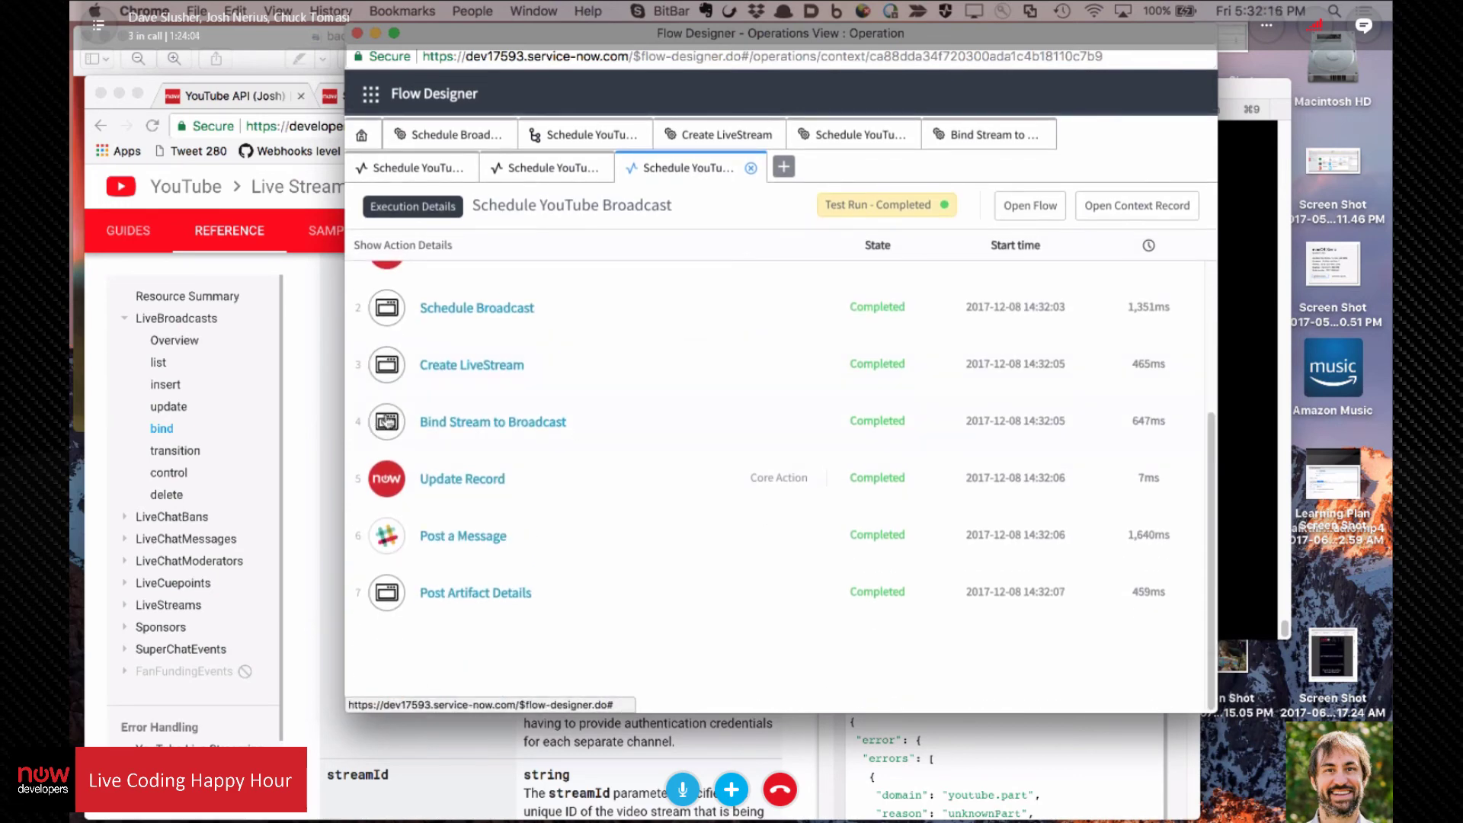
Step: Switch to YouTube's Live Events page, refresh the upcoming events list and delete all the listed events
left_click(314, 420)
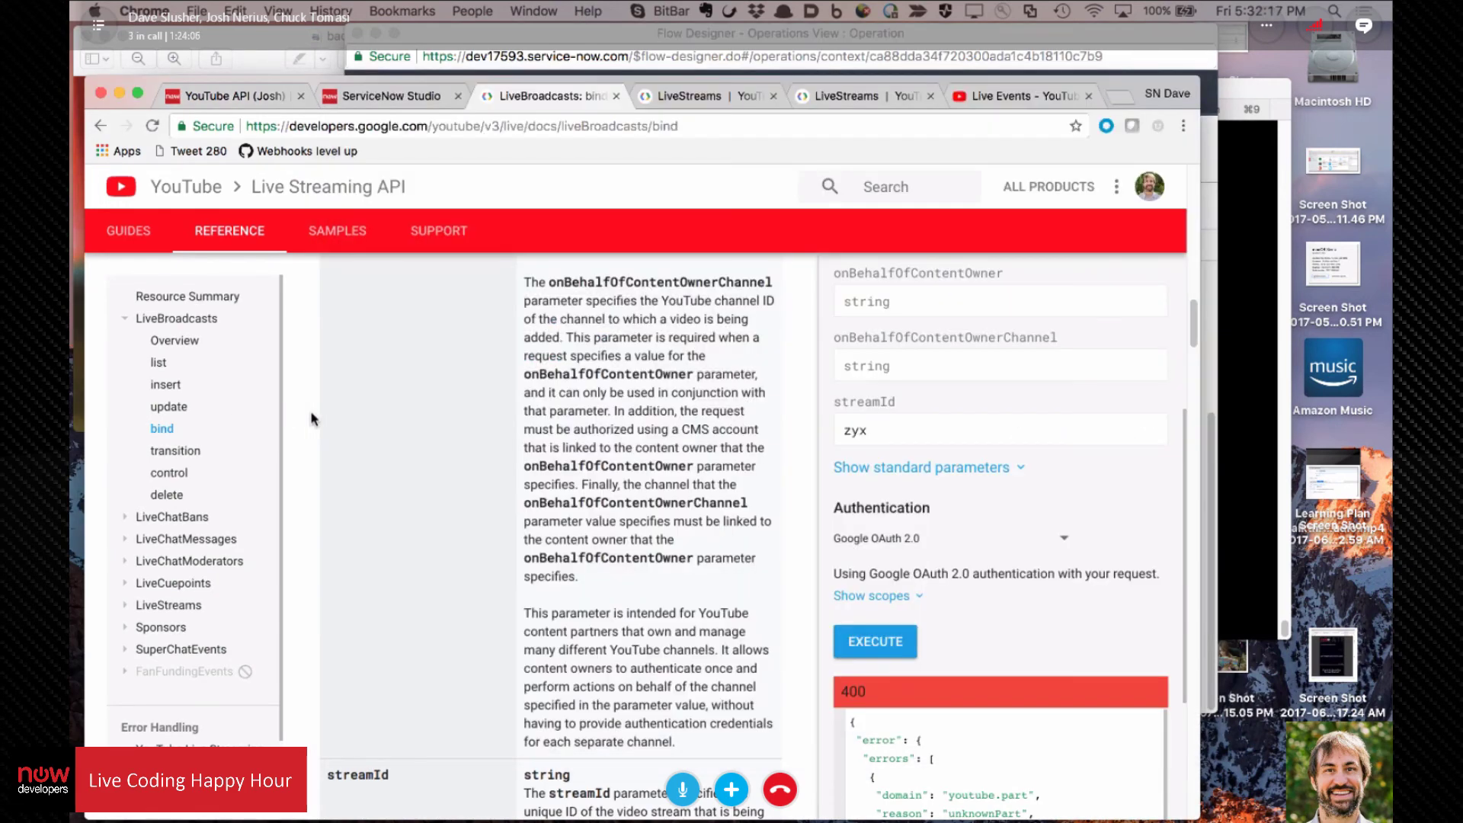
left_click(1006, 96)
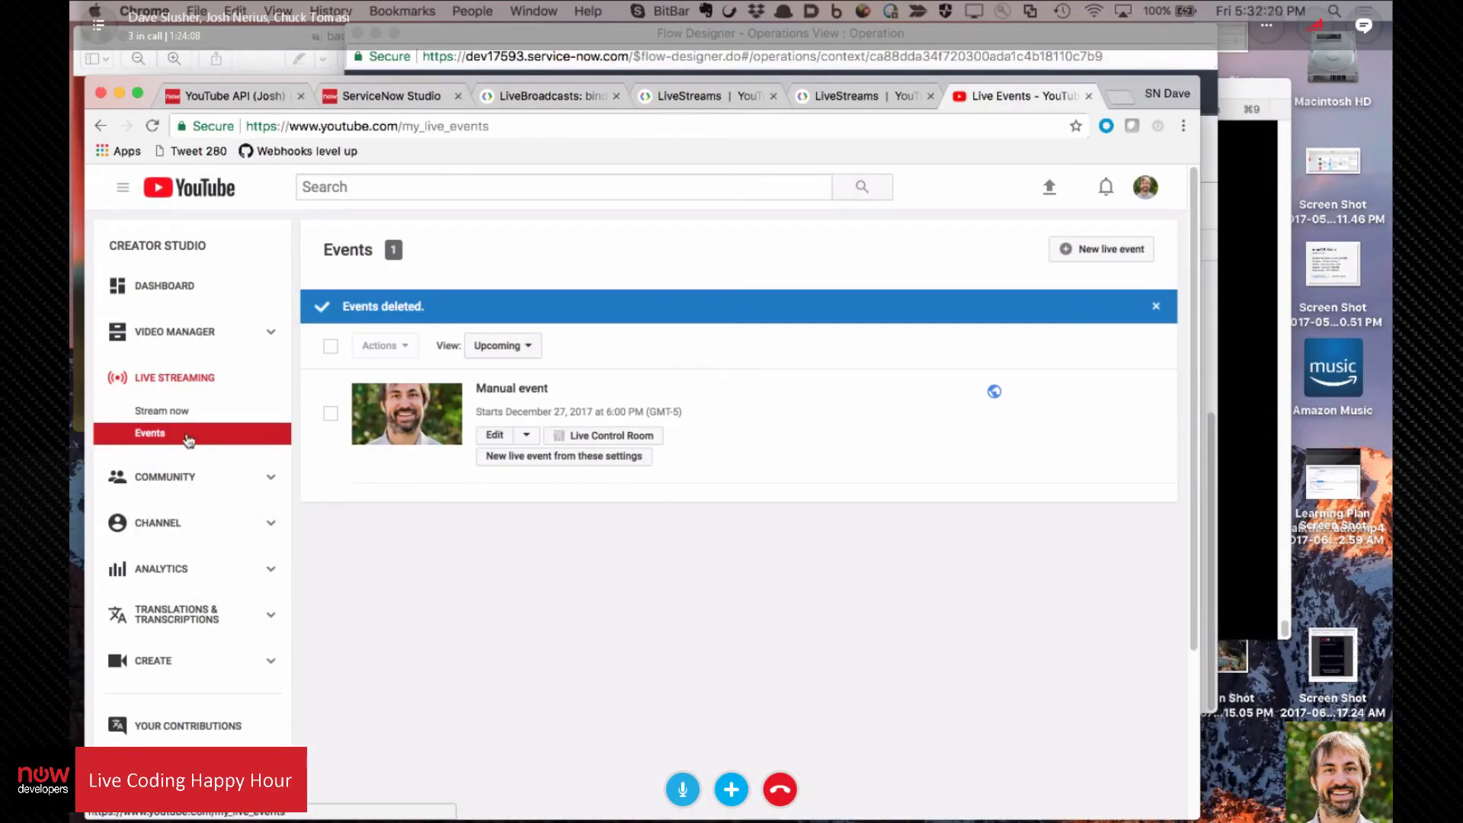
left_click(148, 440)
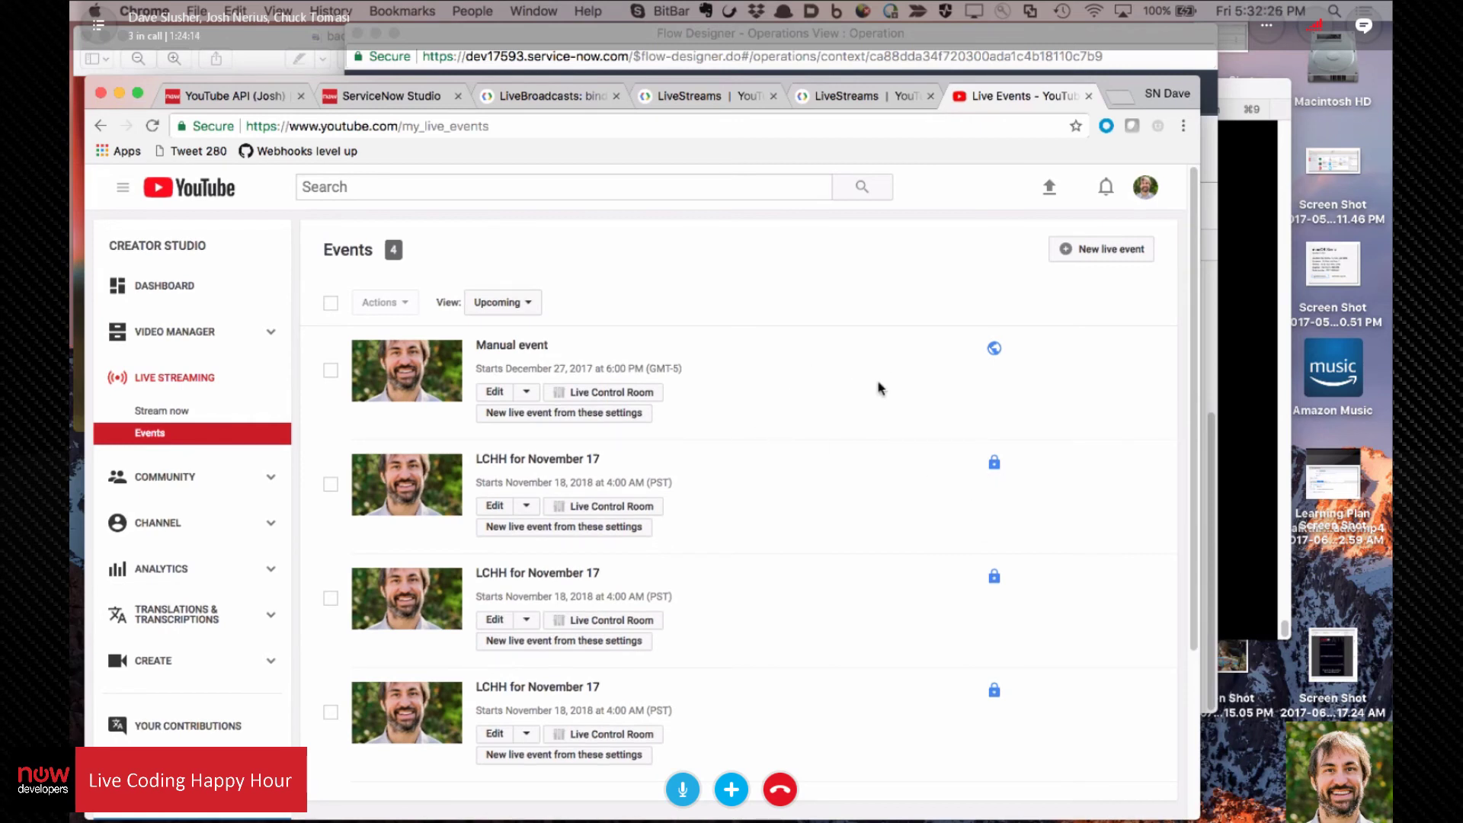
left_click(330, 302)
left_click(385, 302)
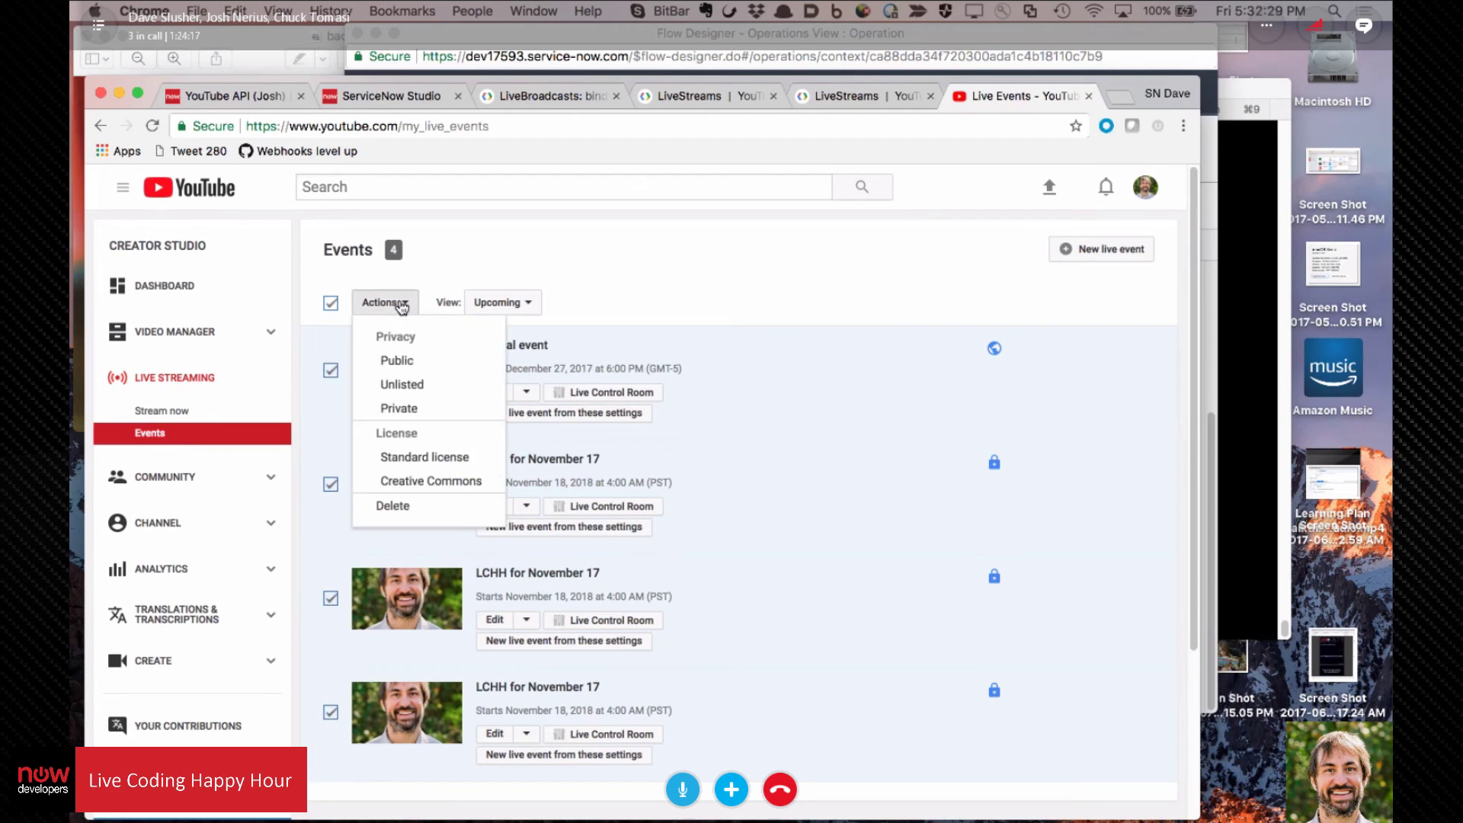
left_click(396, 506)
left_click(747, 534)
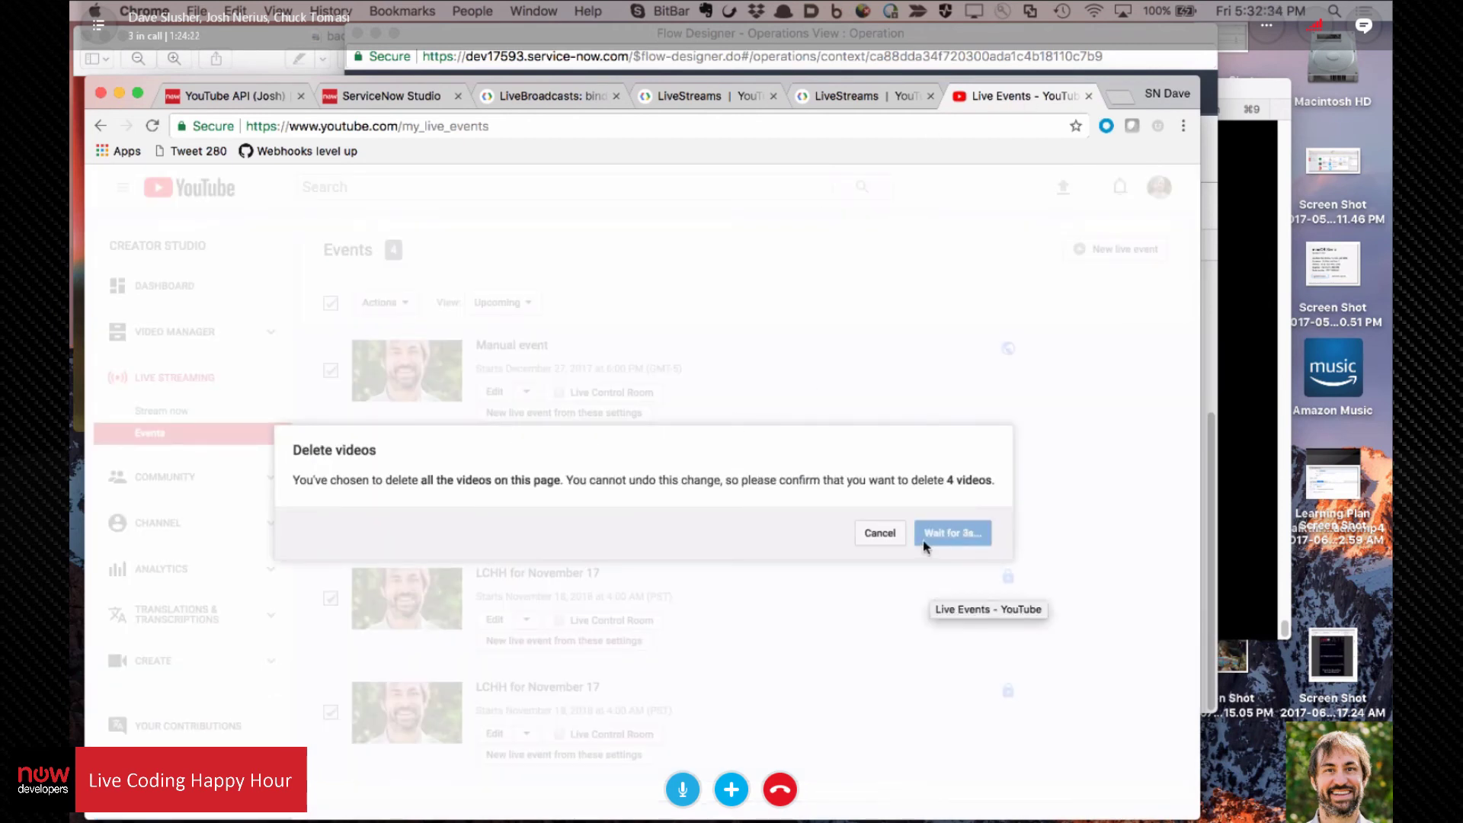
left_click(971, 533)
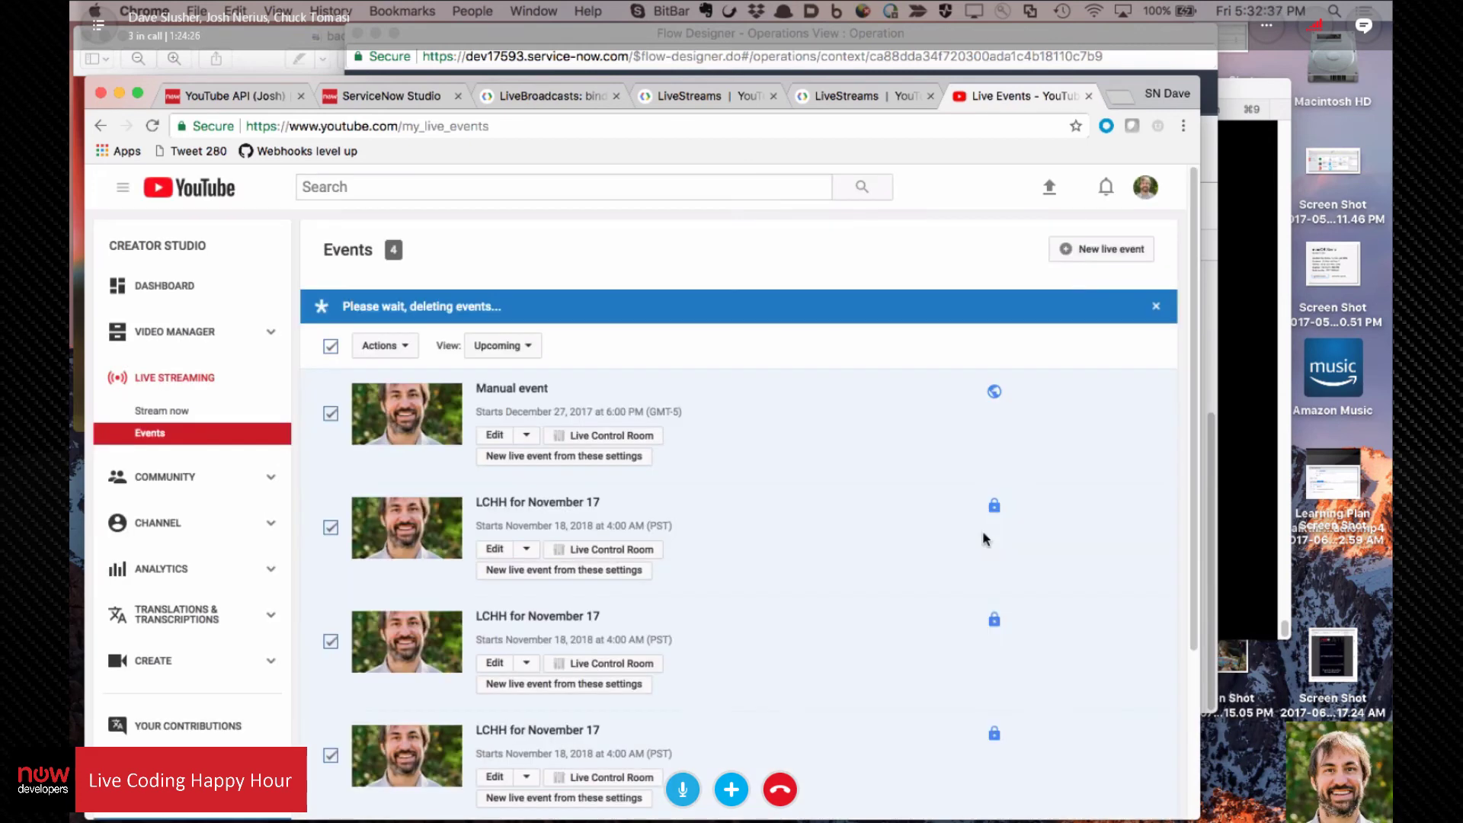
Step: Return to Flow Designer, rerun the Schedule YouTube Broadcast test with the same artifact record and open the new run's execution details
left_click(881, 35)
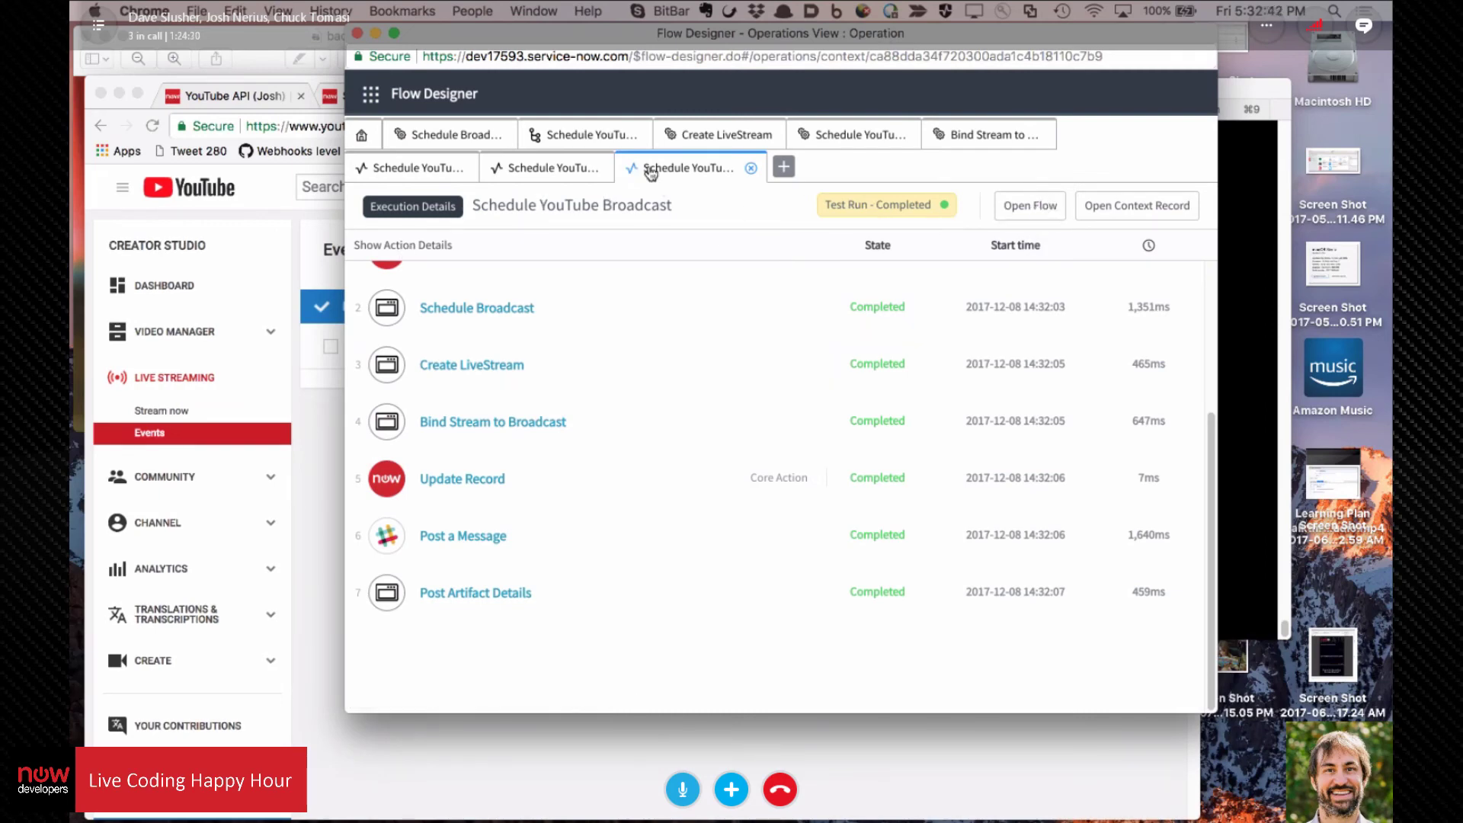
left_click(592, 137)
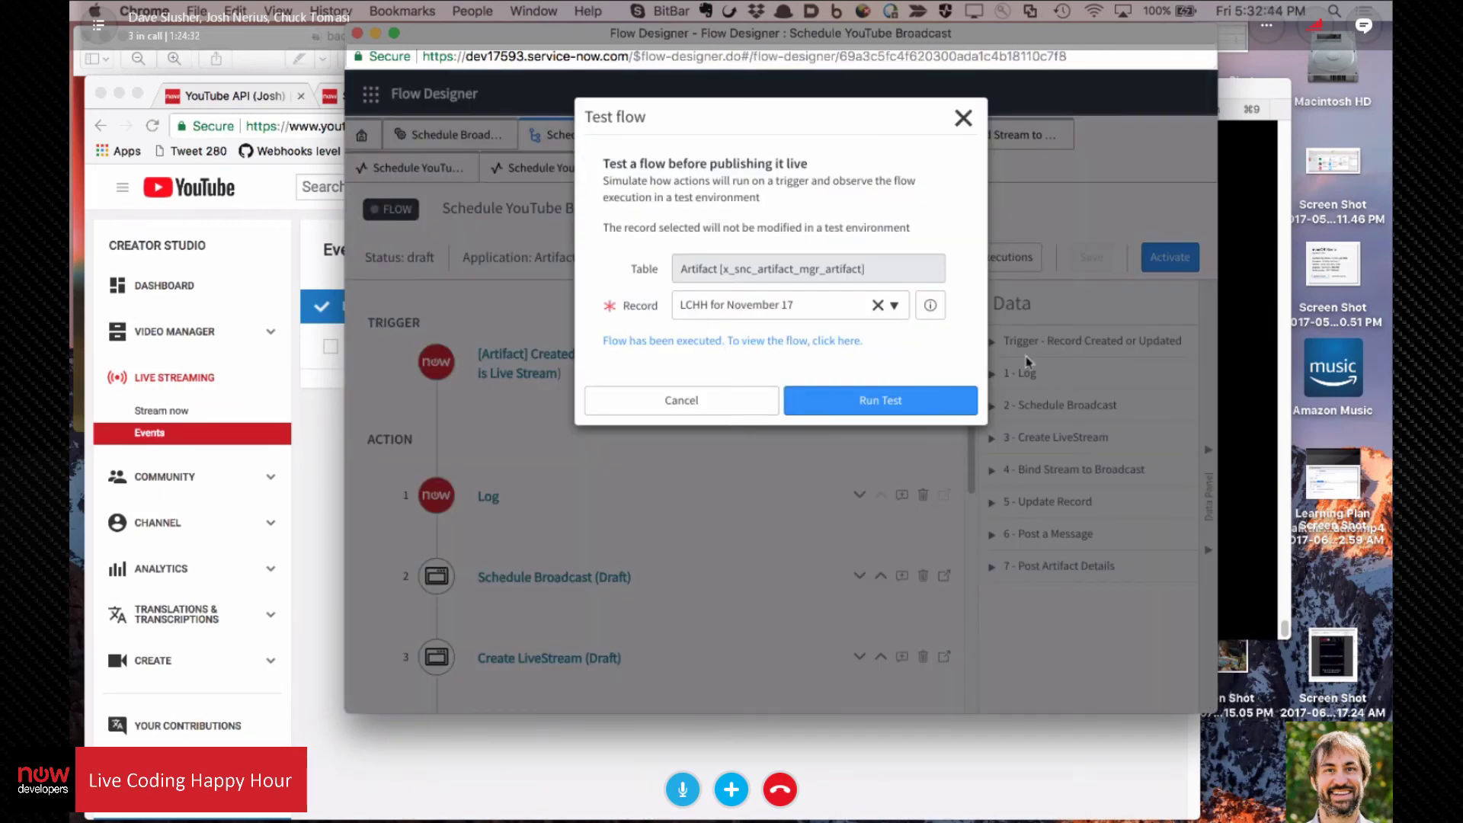
left_click(876, 403)
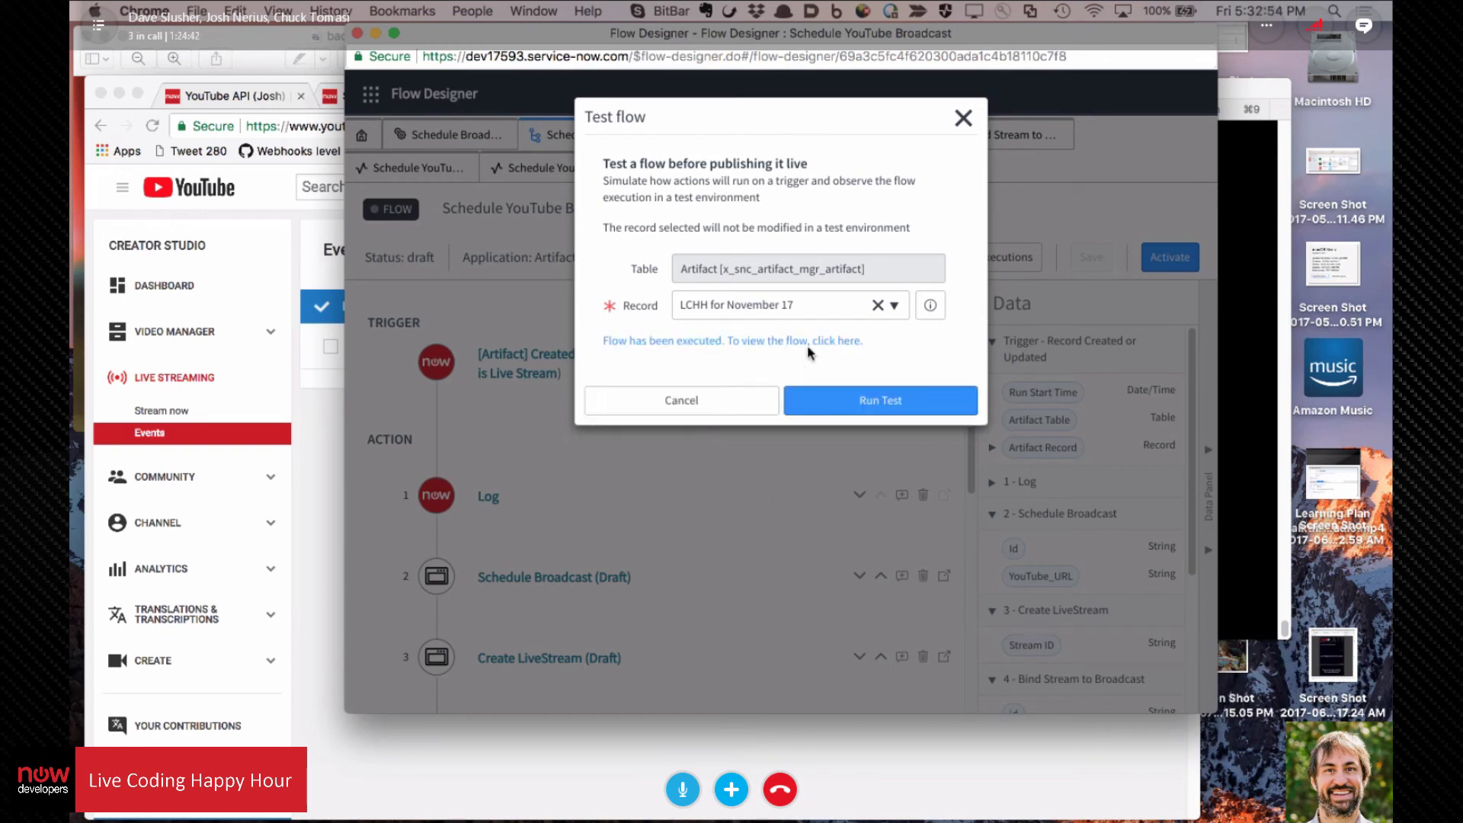
left_click(807, 340)
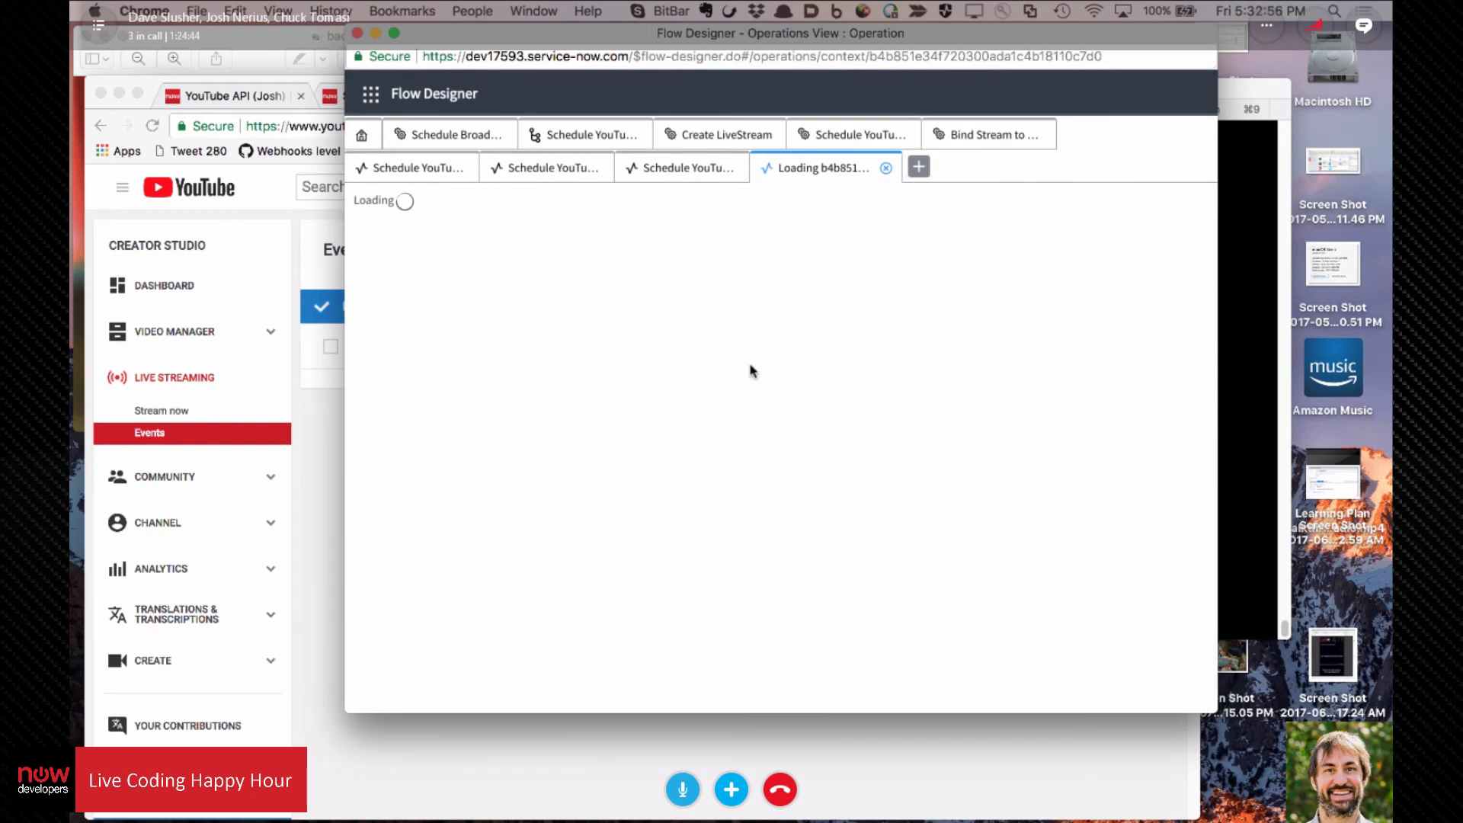
scroll(630, 432, "down", 3)
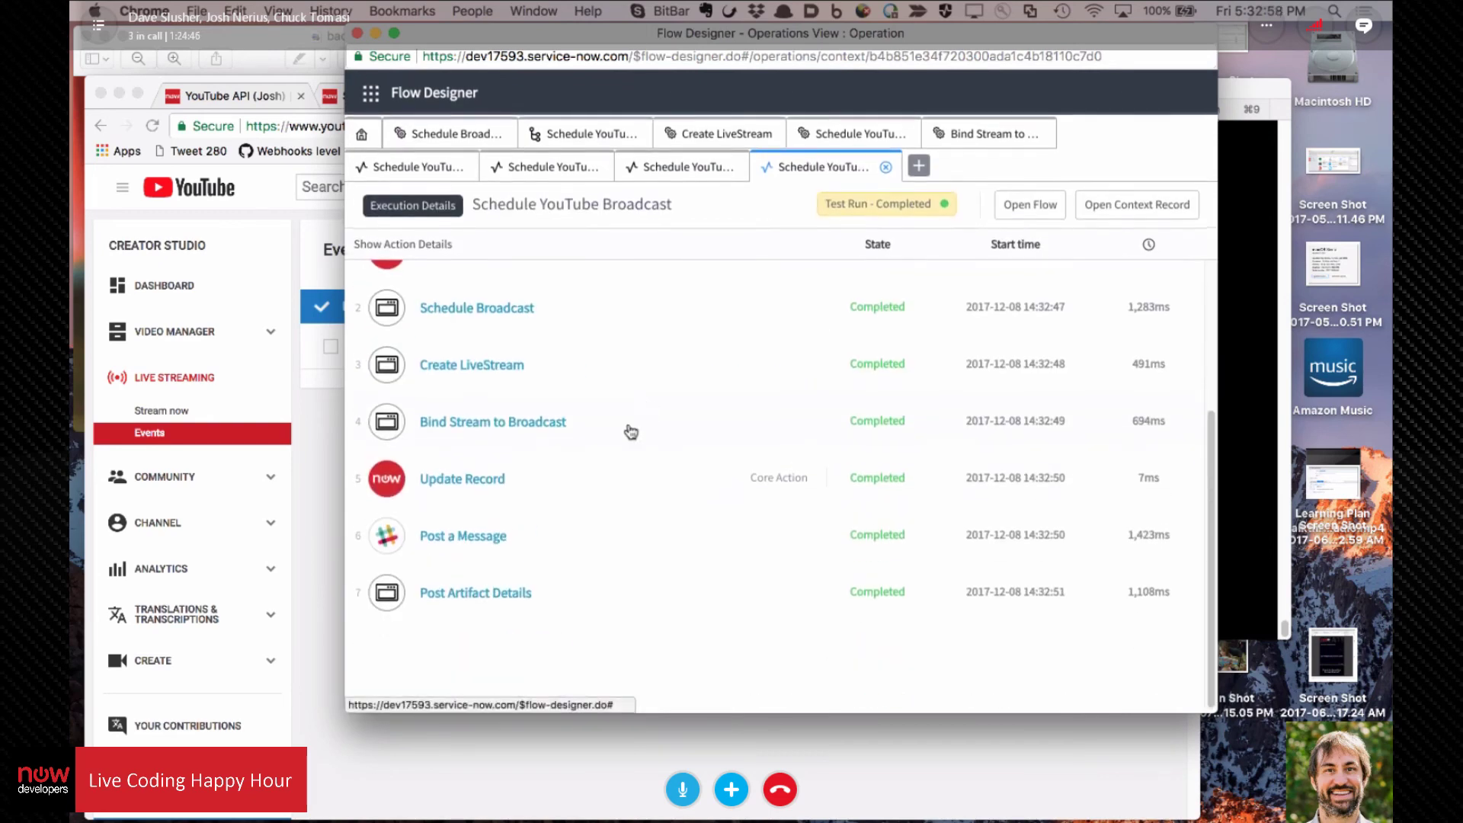
Step: In YouTube's live events, examine the newly scheduled "LCHH for November 17" event's watch page, basic info and advanced settings
left_click(333, 477)
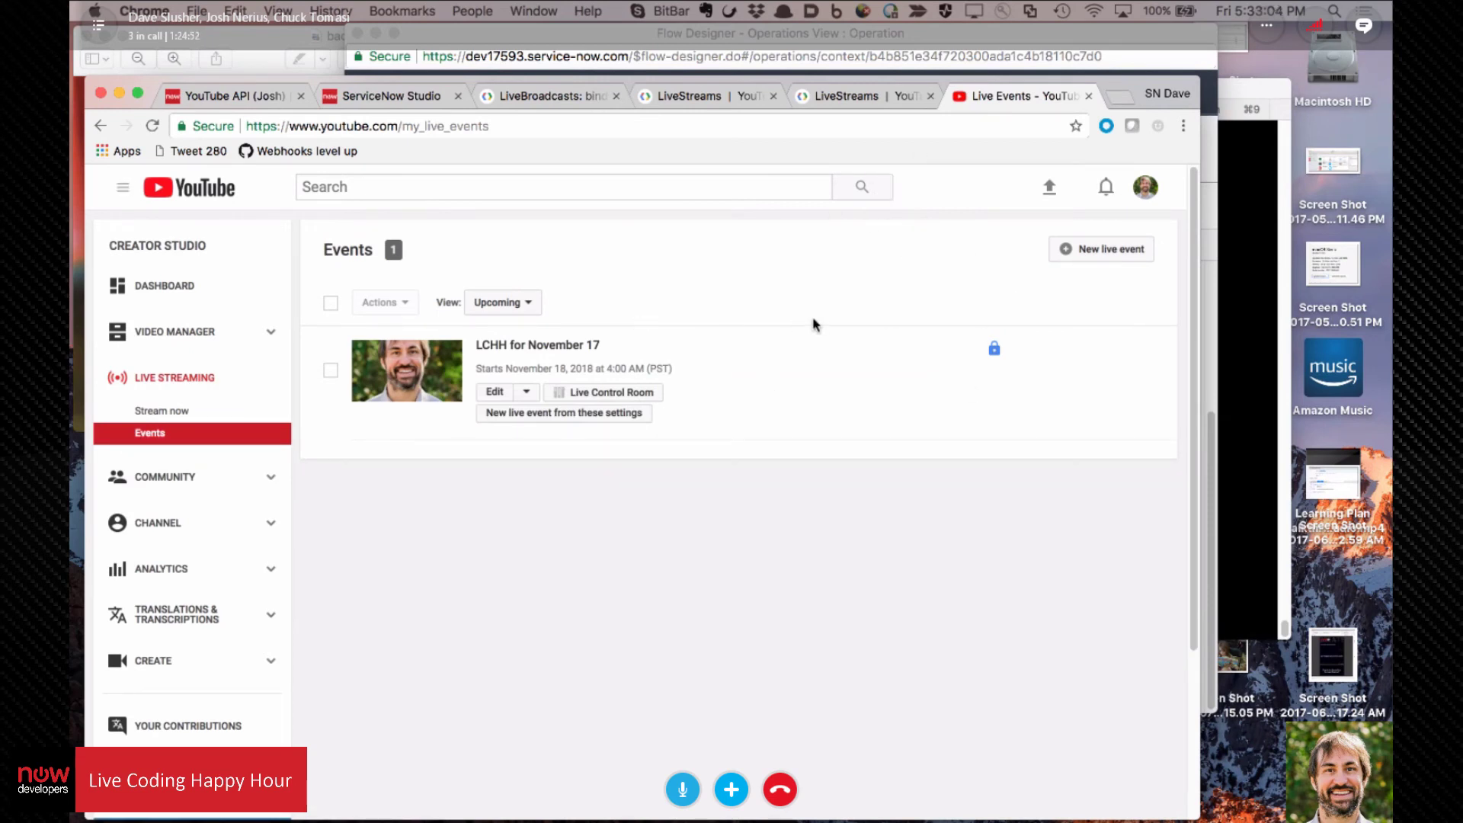
left_click(539, 345)
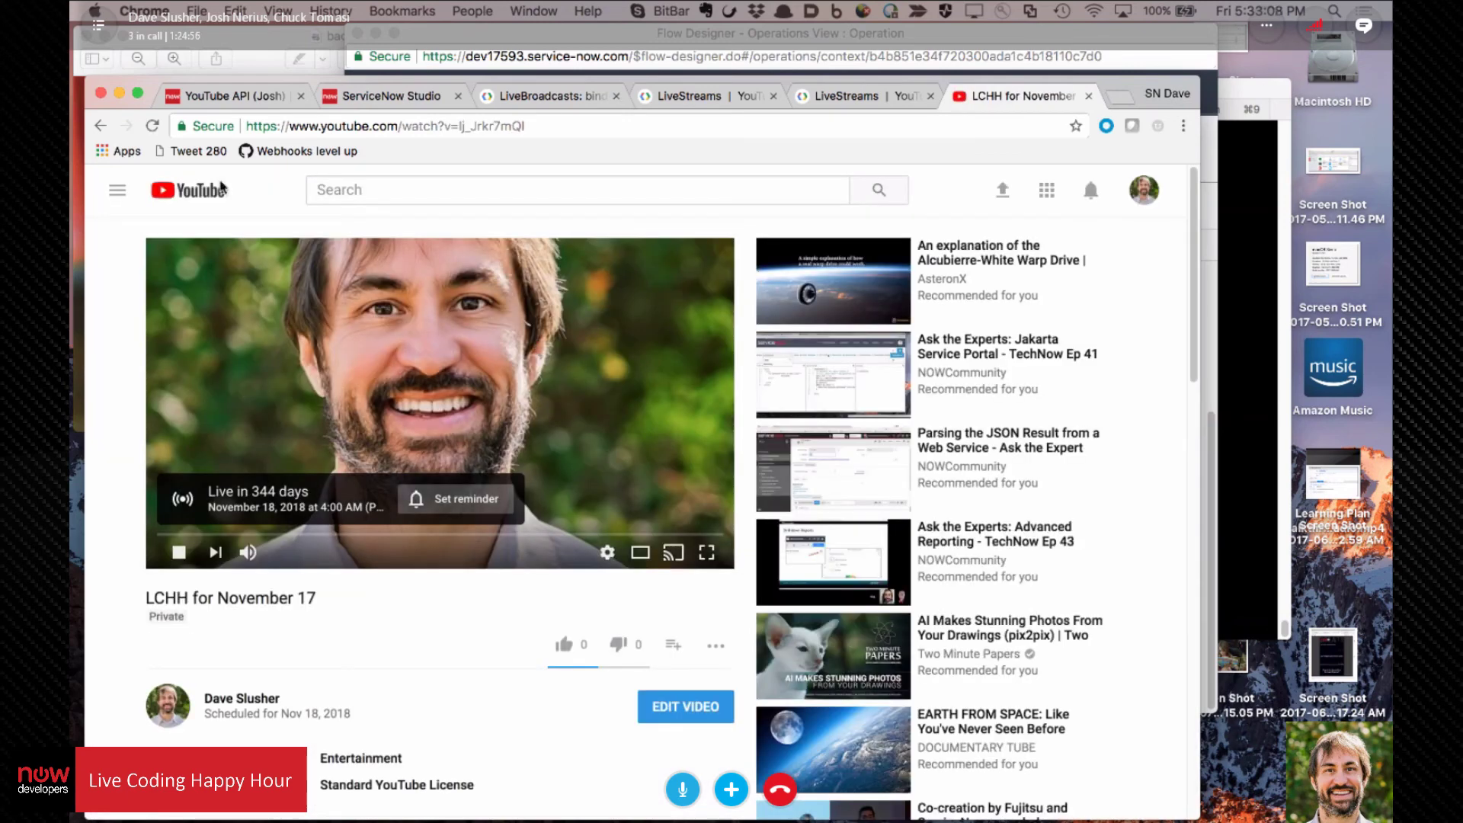
left_click(100, 125)
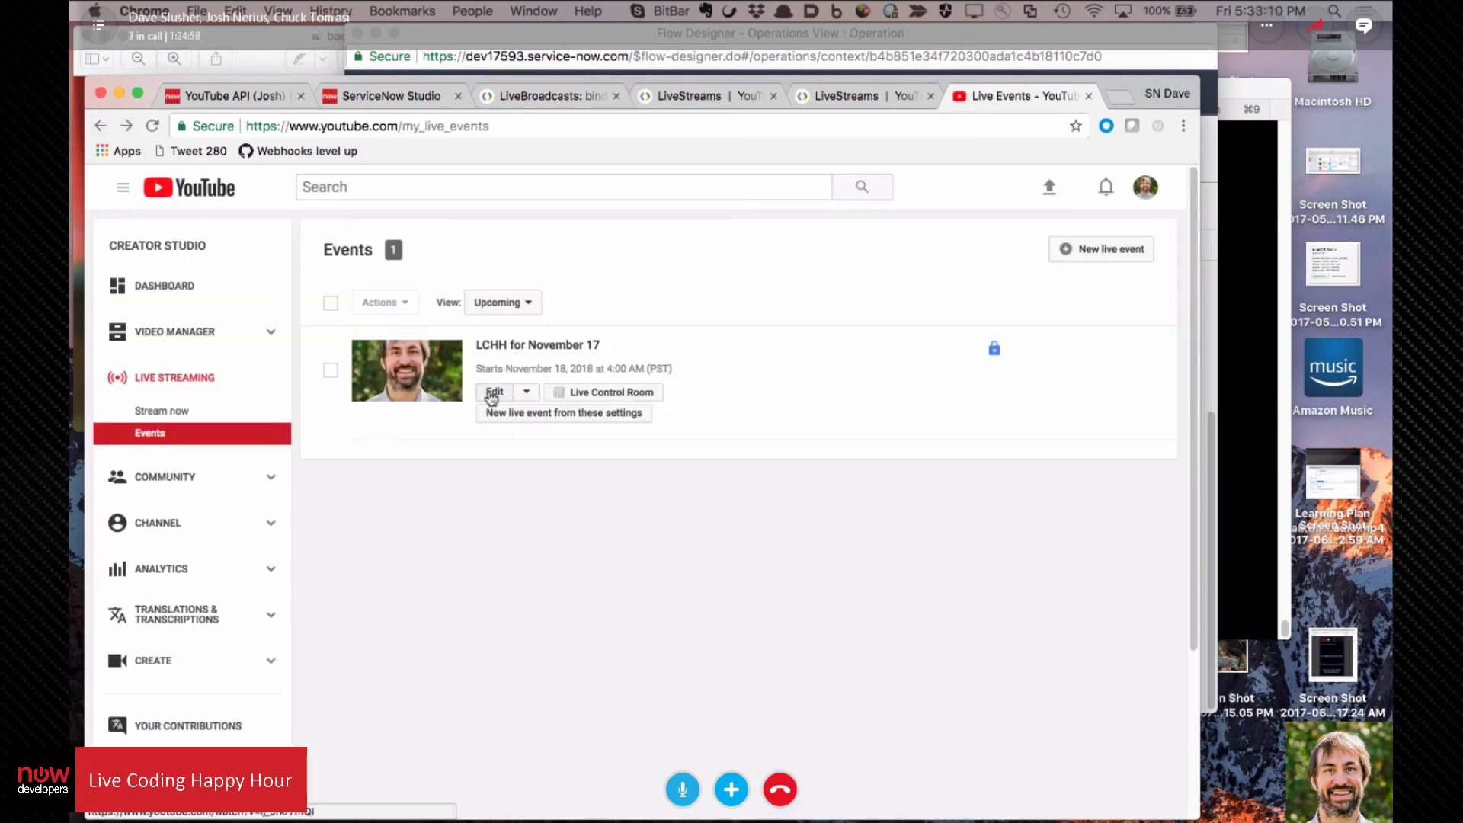
left_click(492, 393)
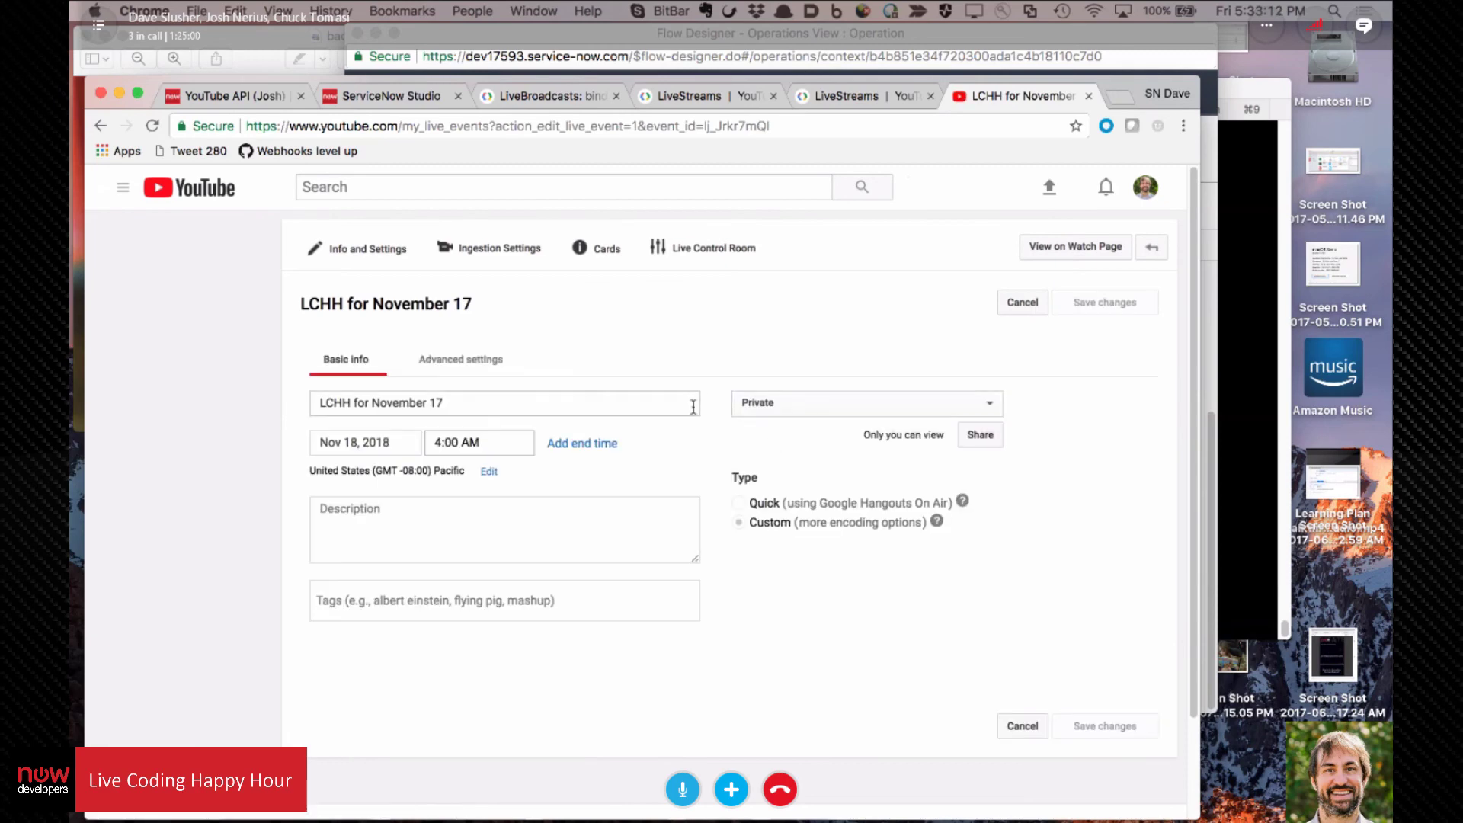
left_click(472, 369)
scroll(217, 352, "down", 10)
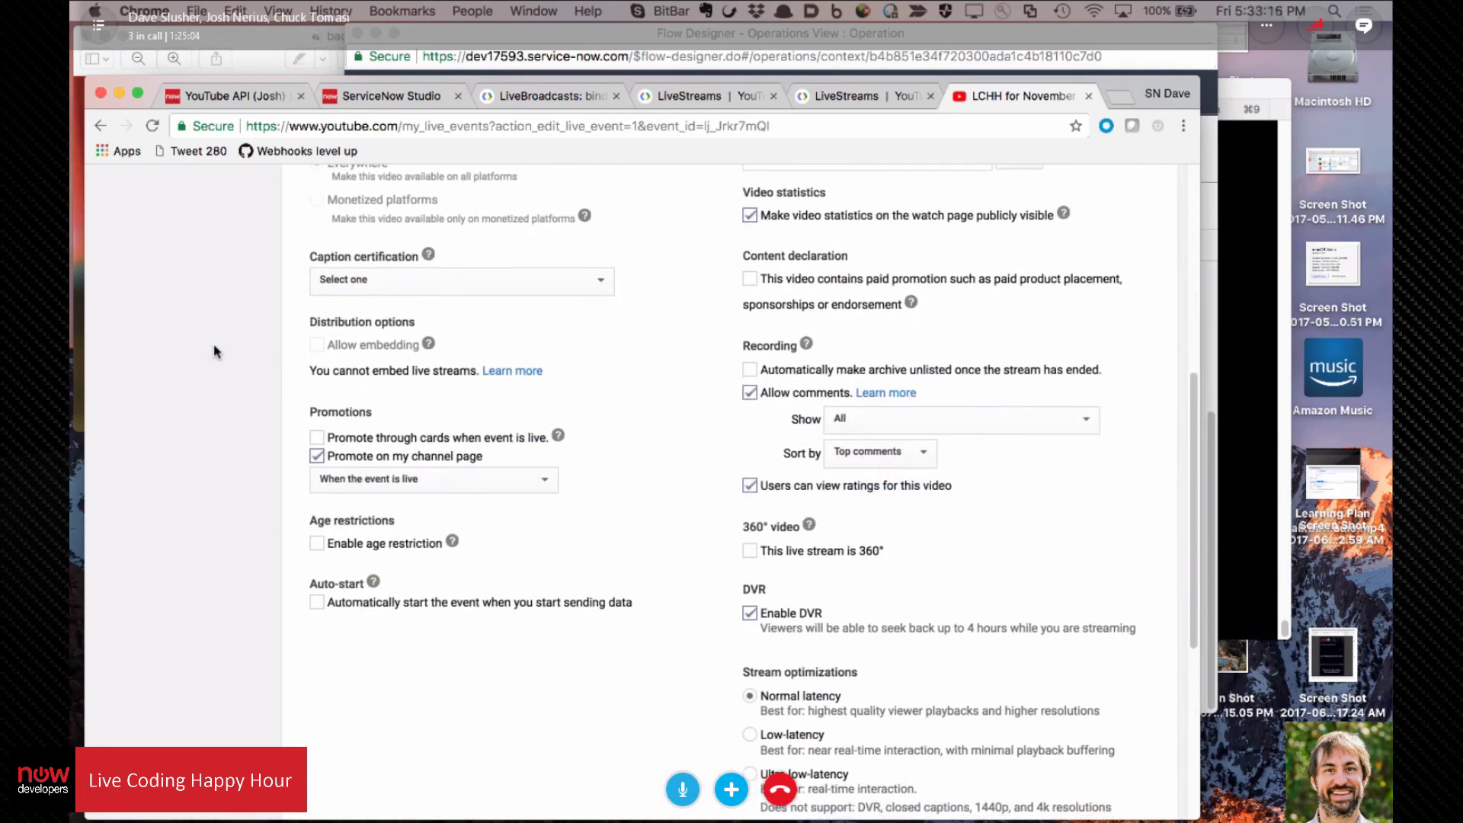
scroll(216, 352, "up", 5)
scroll(215, 352, "down", 2)
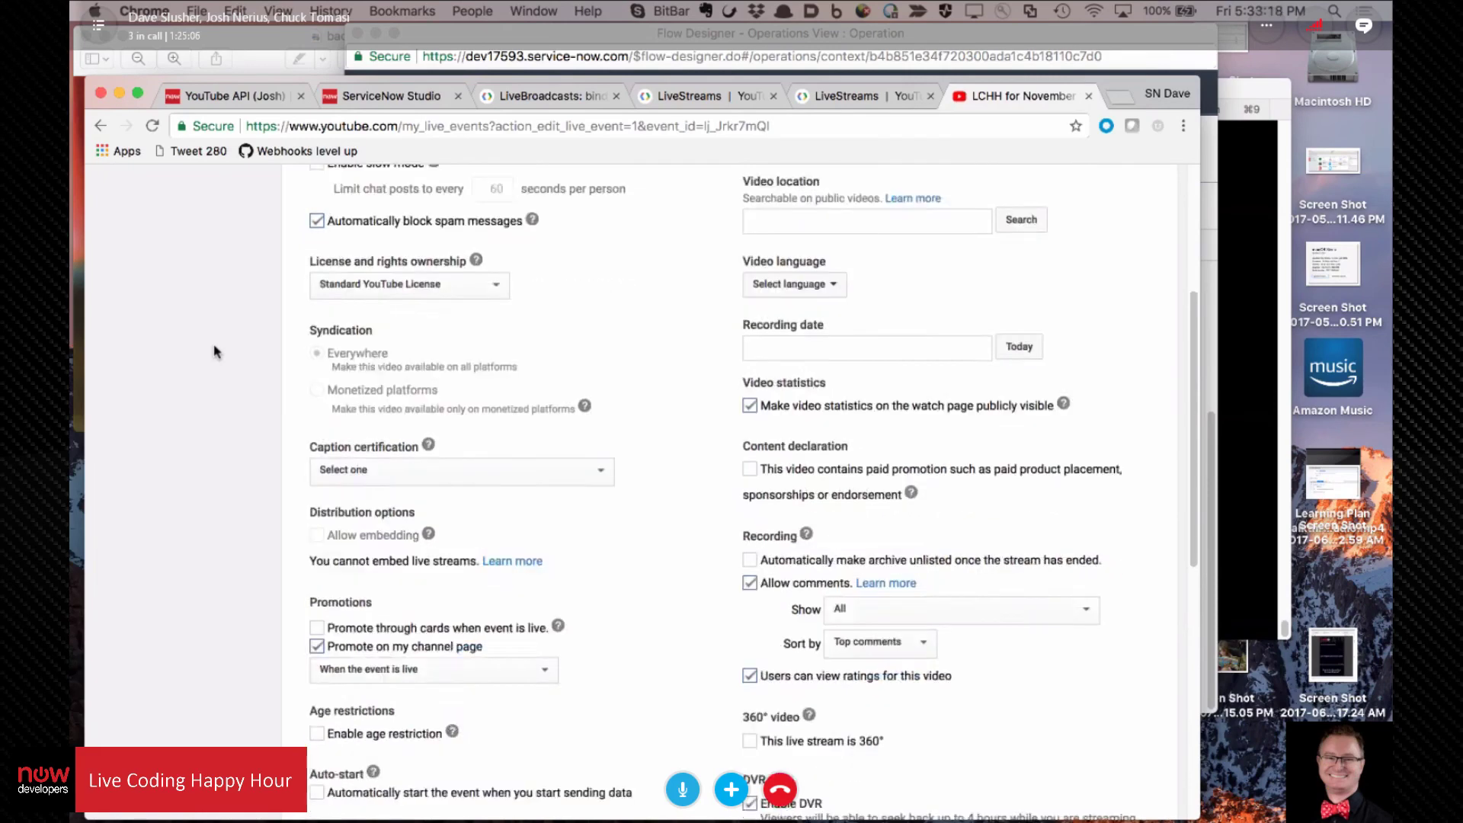
scroll(215, 352, "down", 2)
scroll(215, 352, "up", 7)
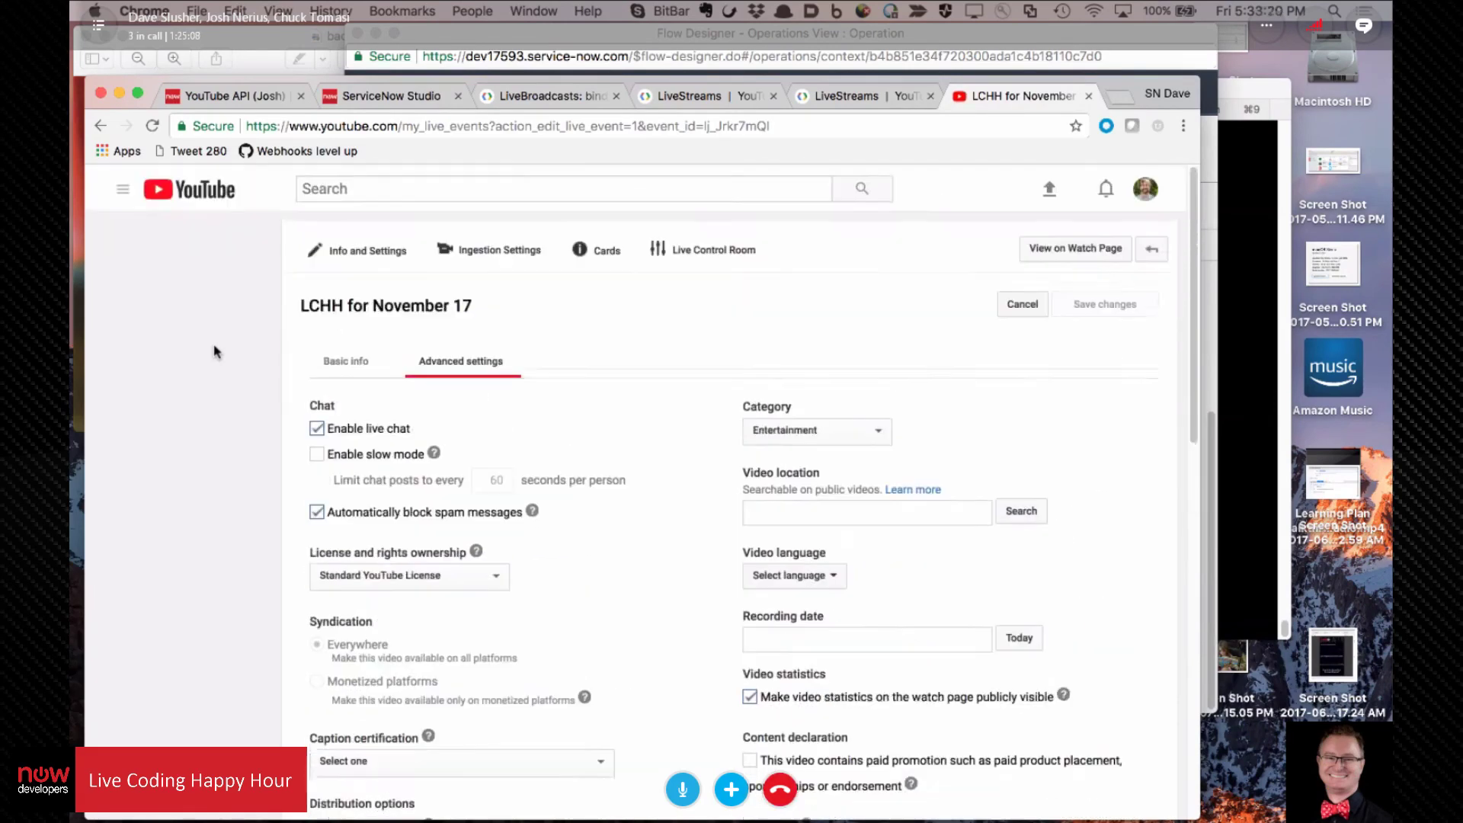
Step: Open the event's ingestion settings and examine the available reusable stream keys
left_click(494, 245)
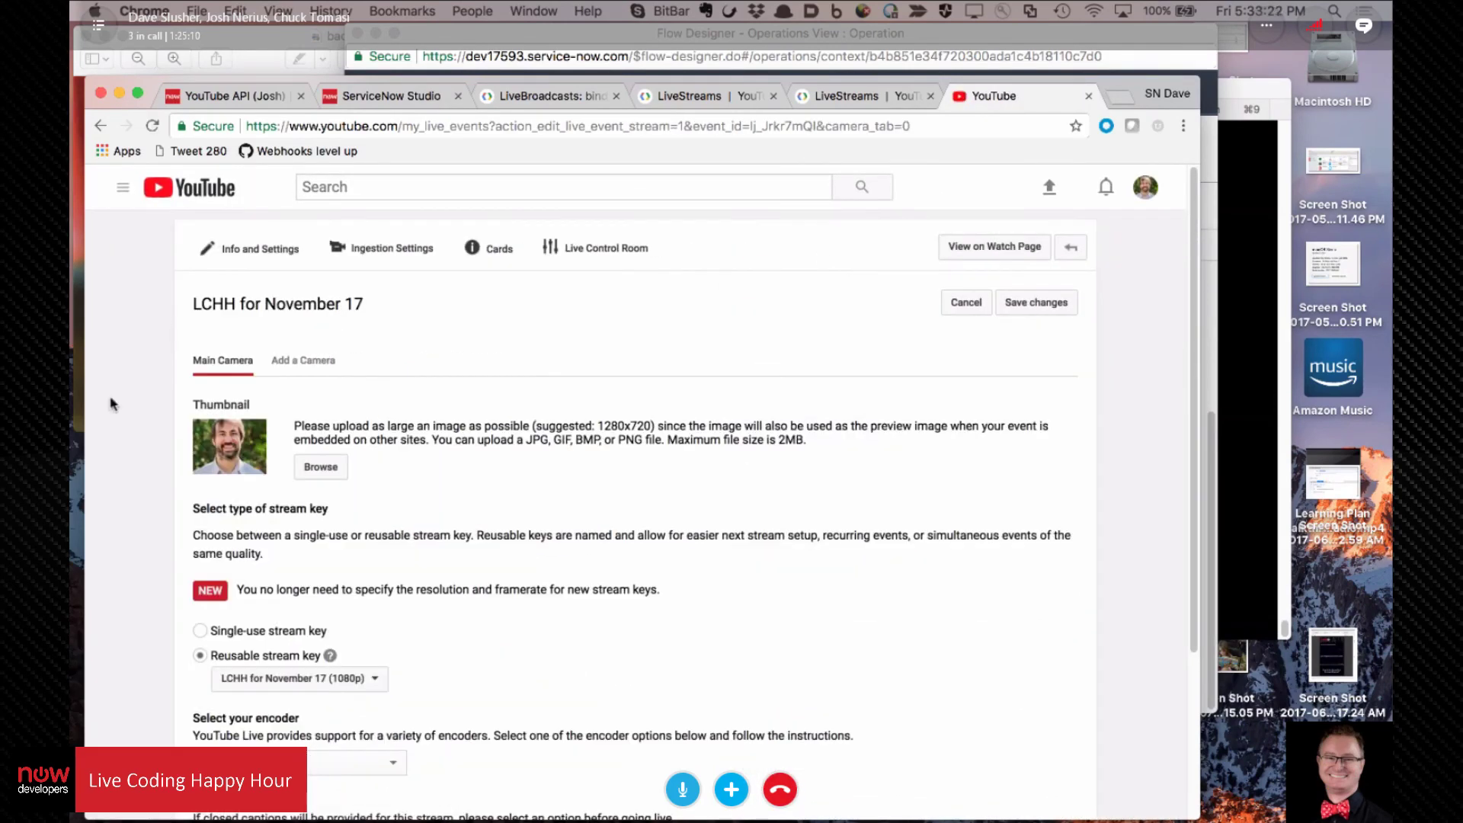
scroll(105, 389, "down", 3)
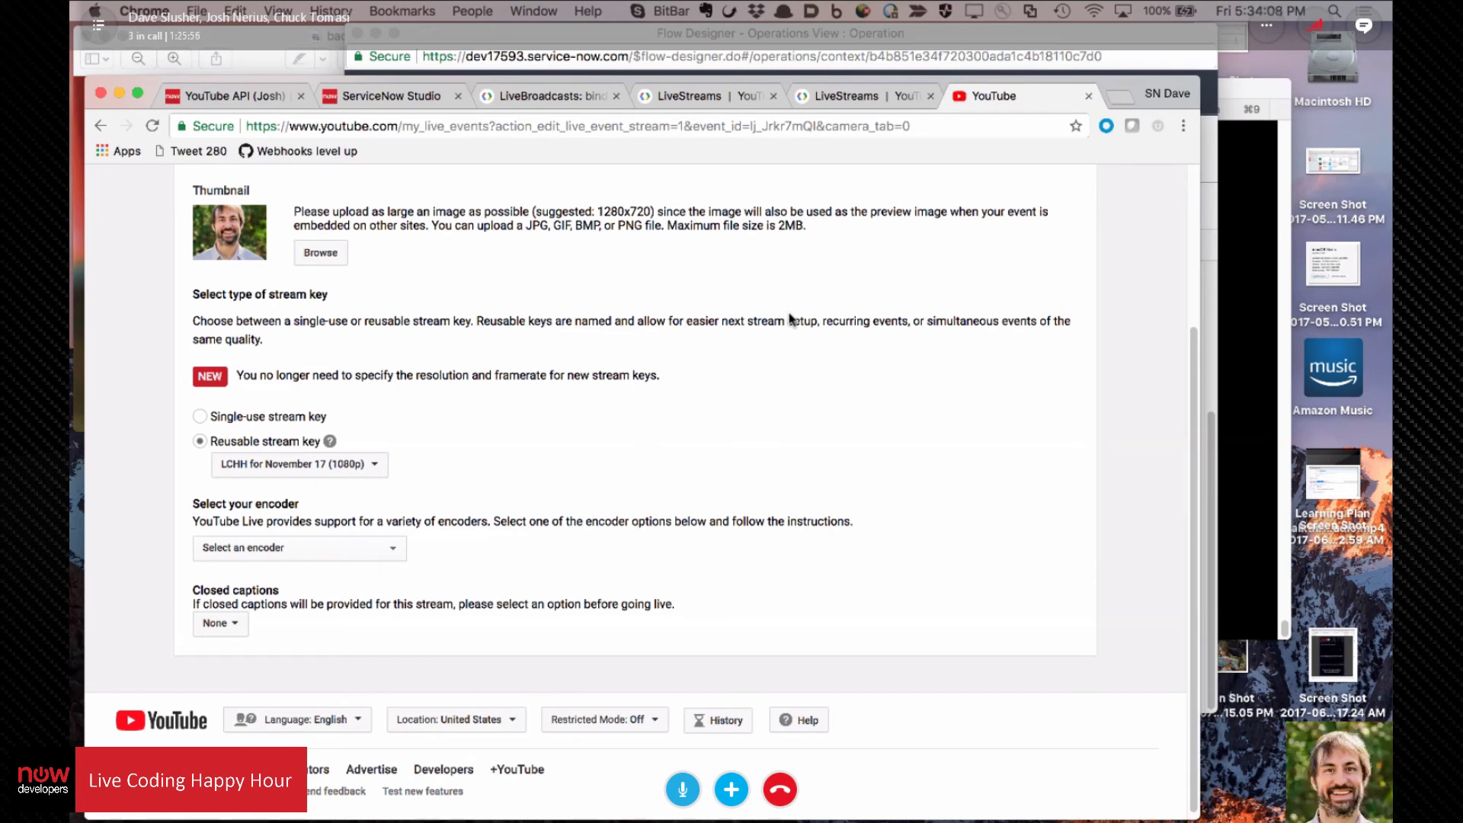
left_click(374, 465)
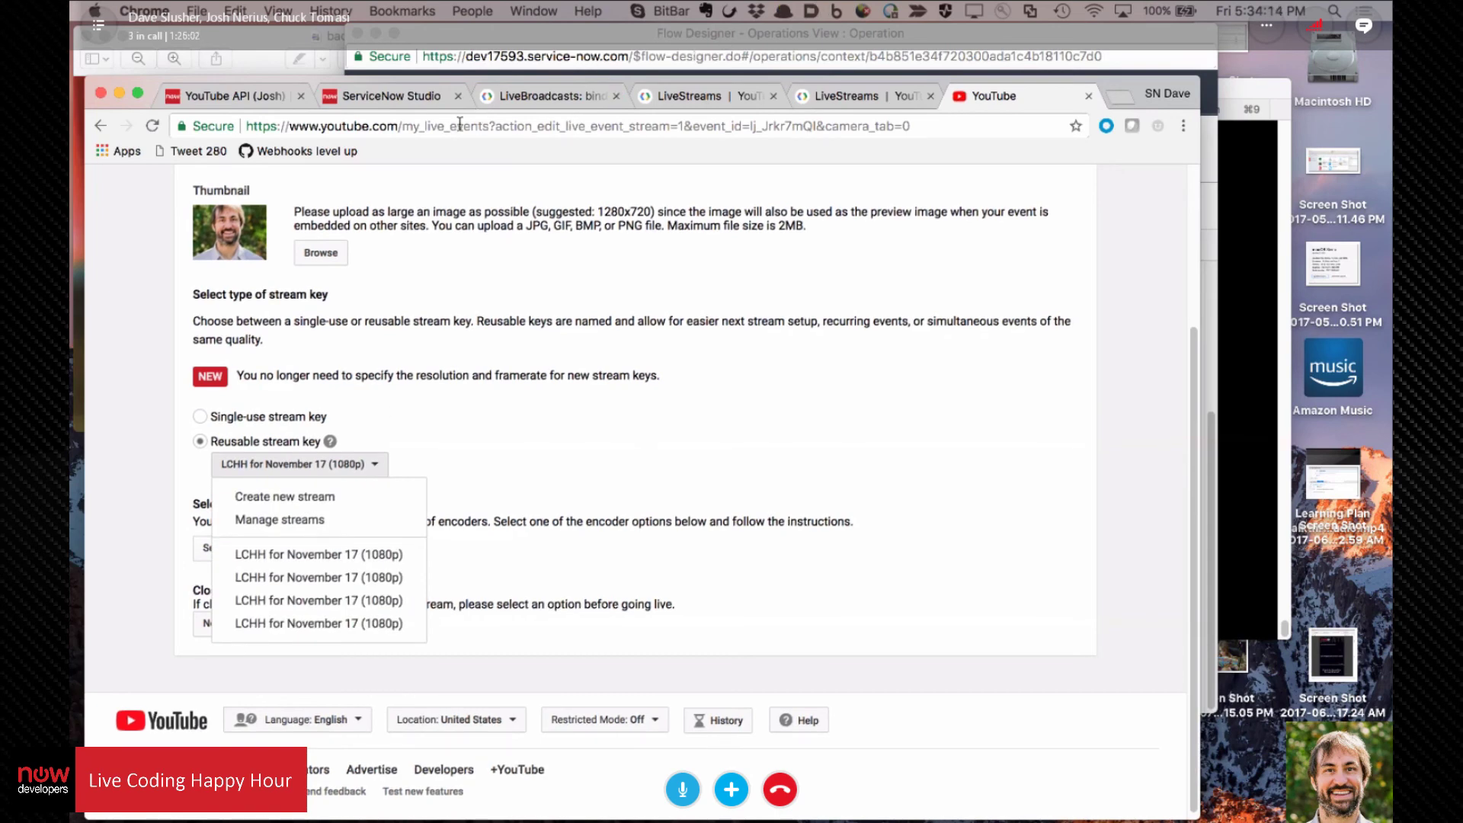
Step: Return to Flow Designer, view the Create LiveStream action, close the flow's test dialog and review the Schedule YouTube Broadcast flow's actions
left_click(781, 41)
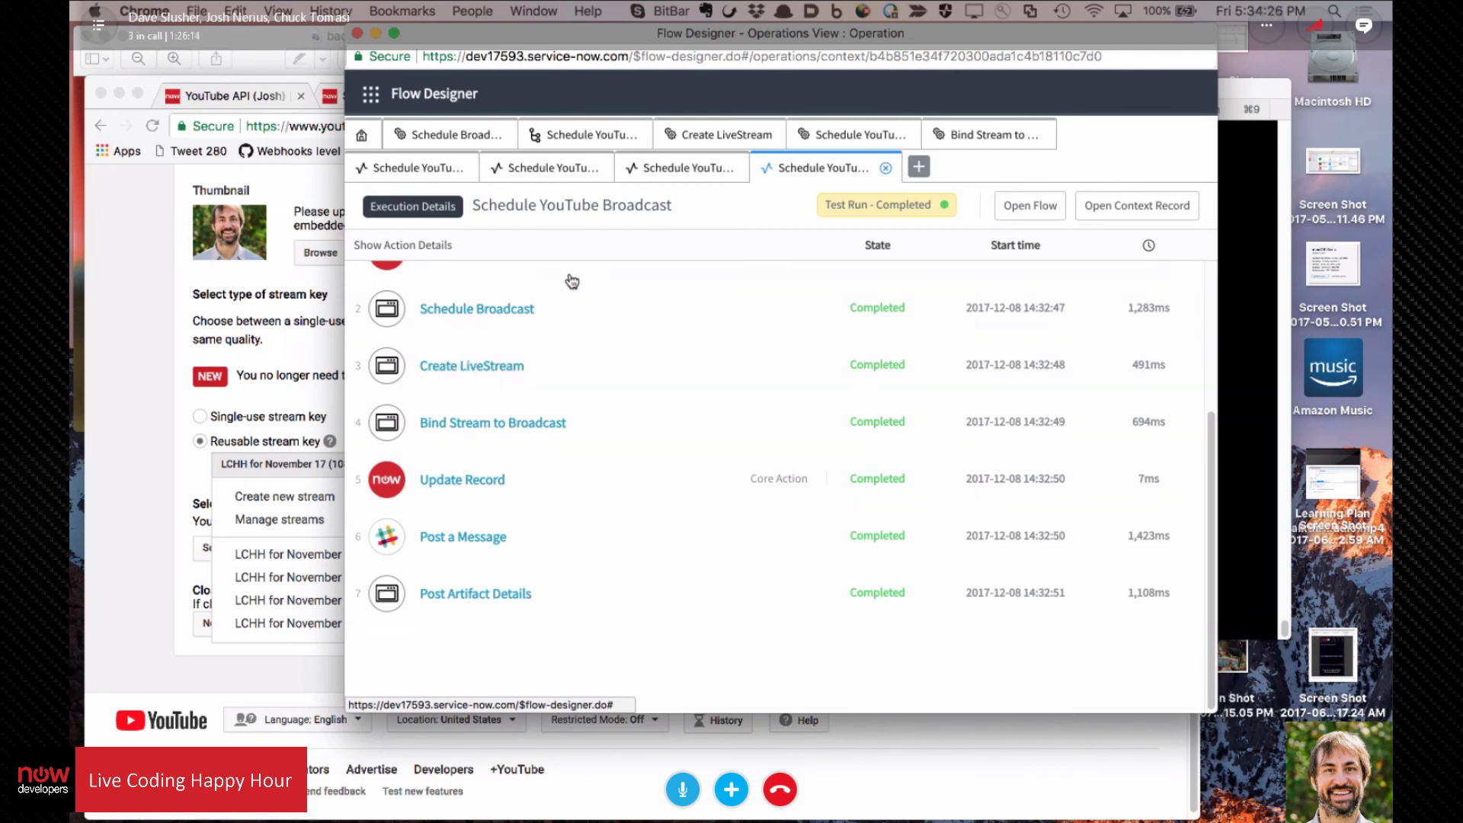
left_click(550, 368)
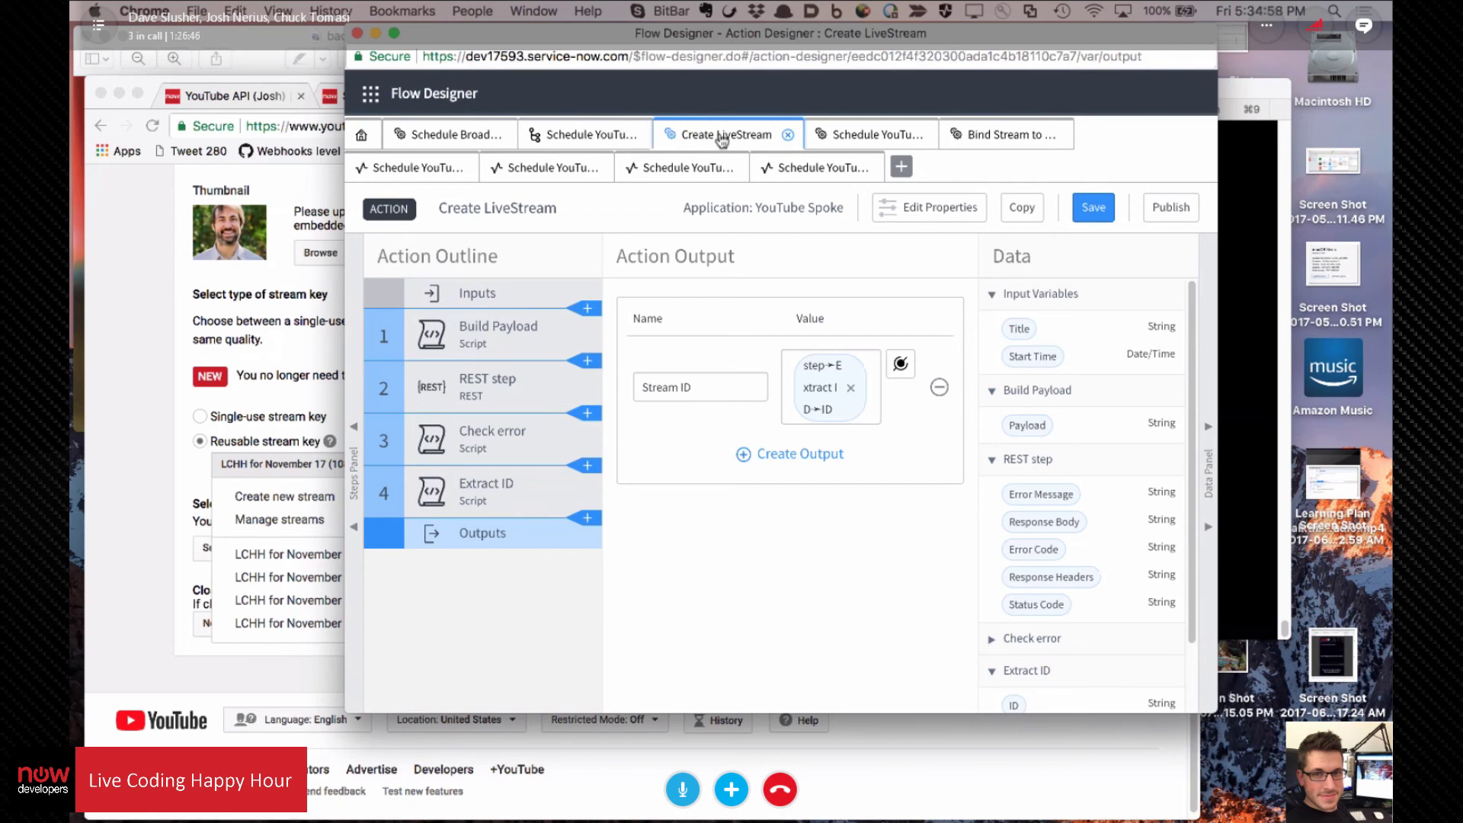
left_click(583, 135)
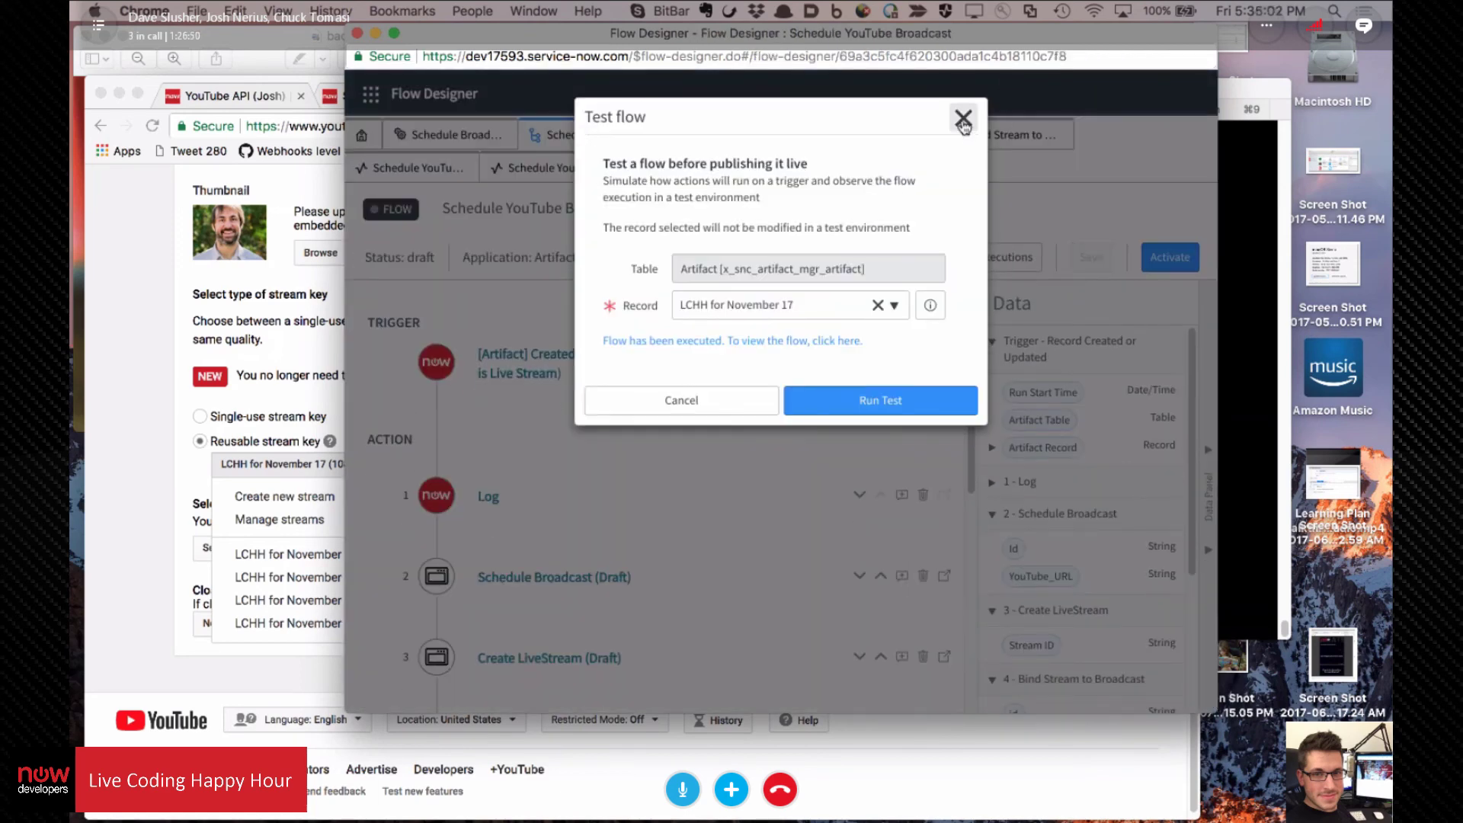
left_click(963, 119)
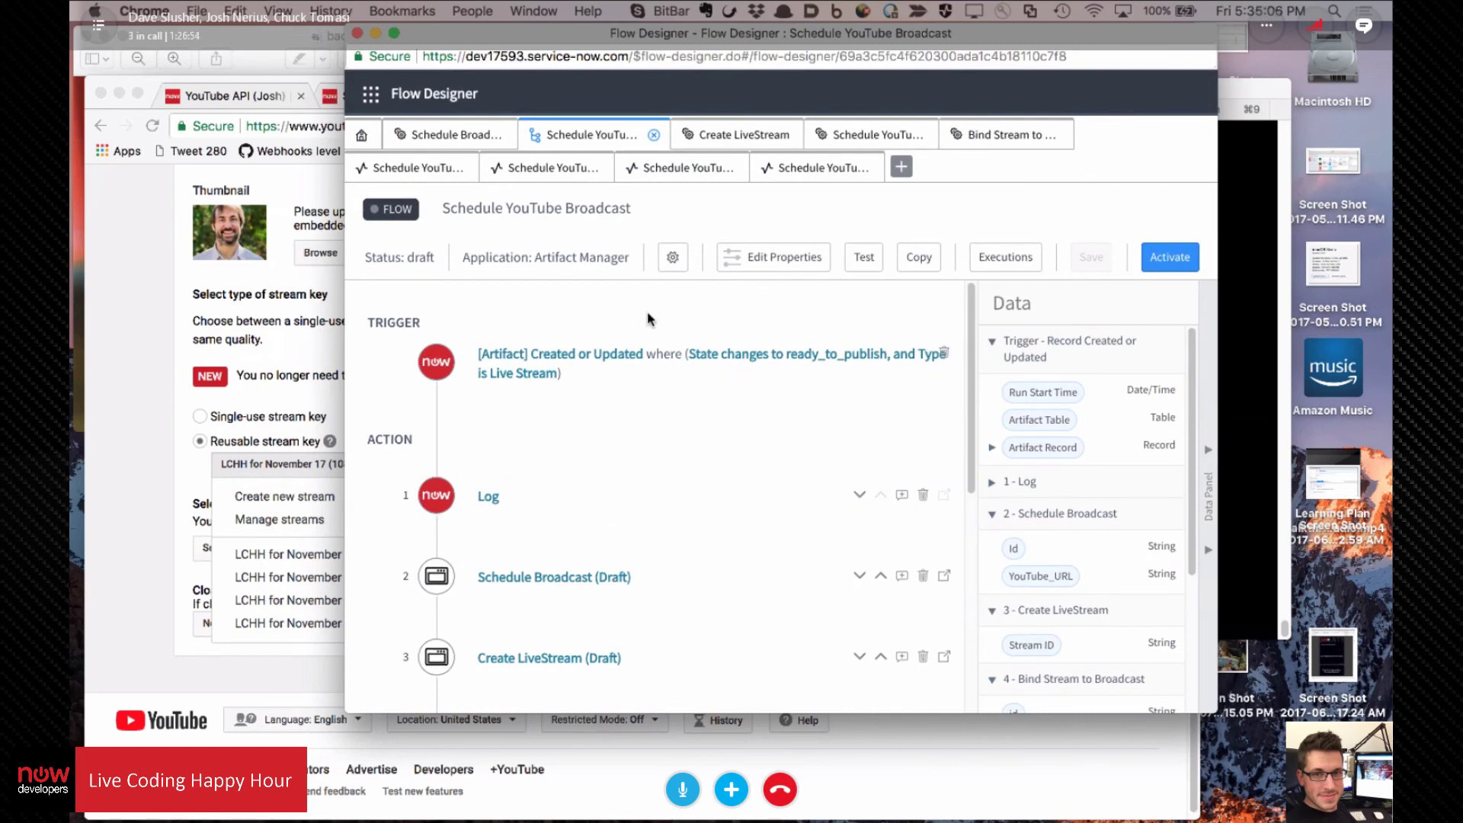
scroll(648, 320, "down", 3)
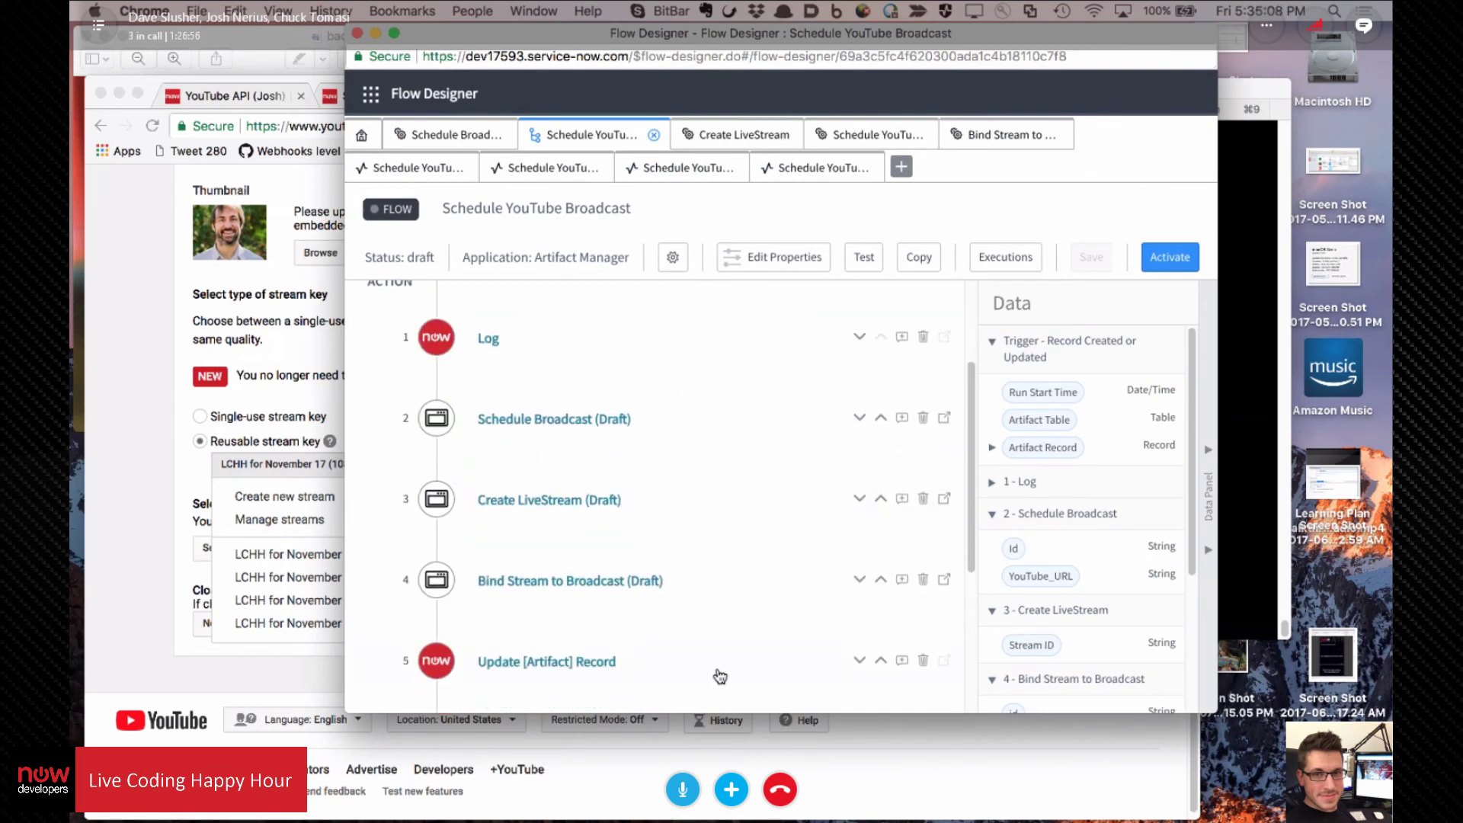
Step: Extend the Flow Designer window's height to show more of the Schedule YouTube Broadcast flow's actions
left_click_drag(732, 711, 732, 819)
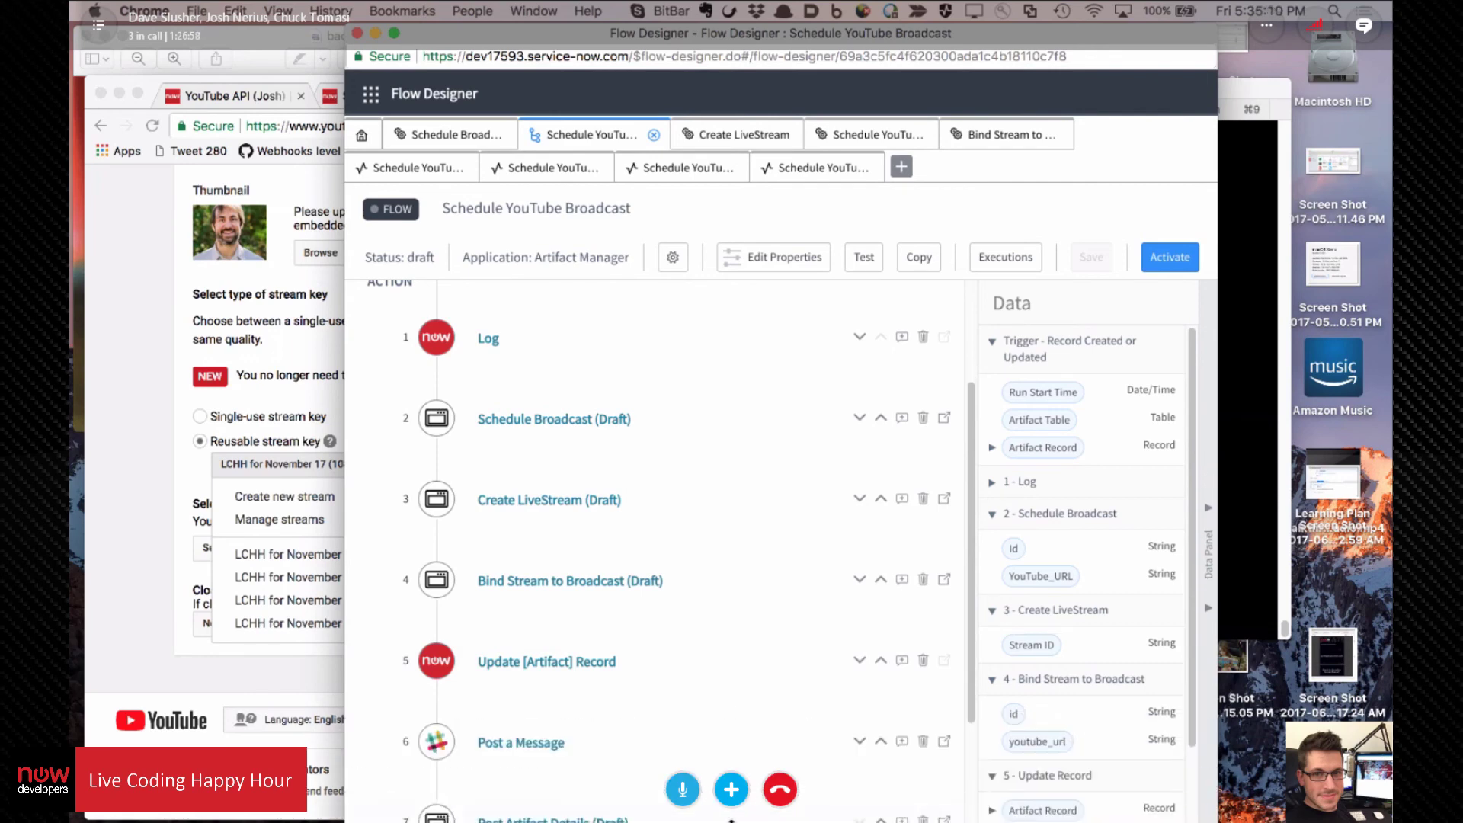
scroll(735, 409, "down", 1)
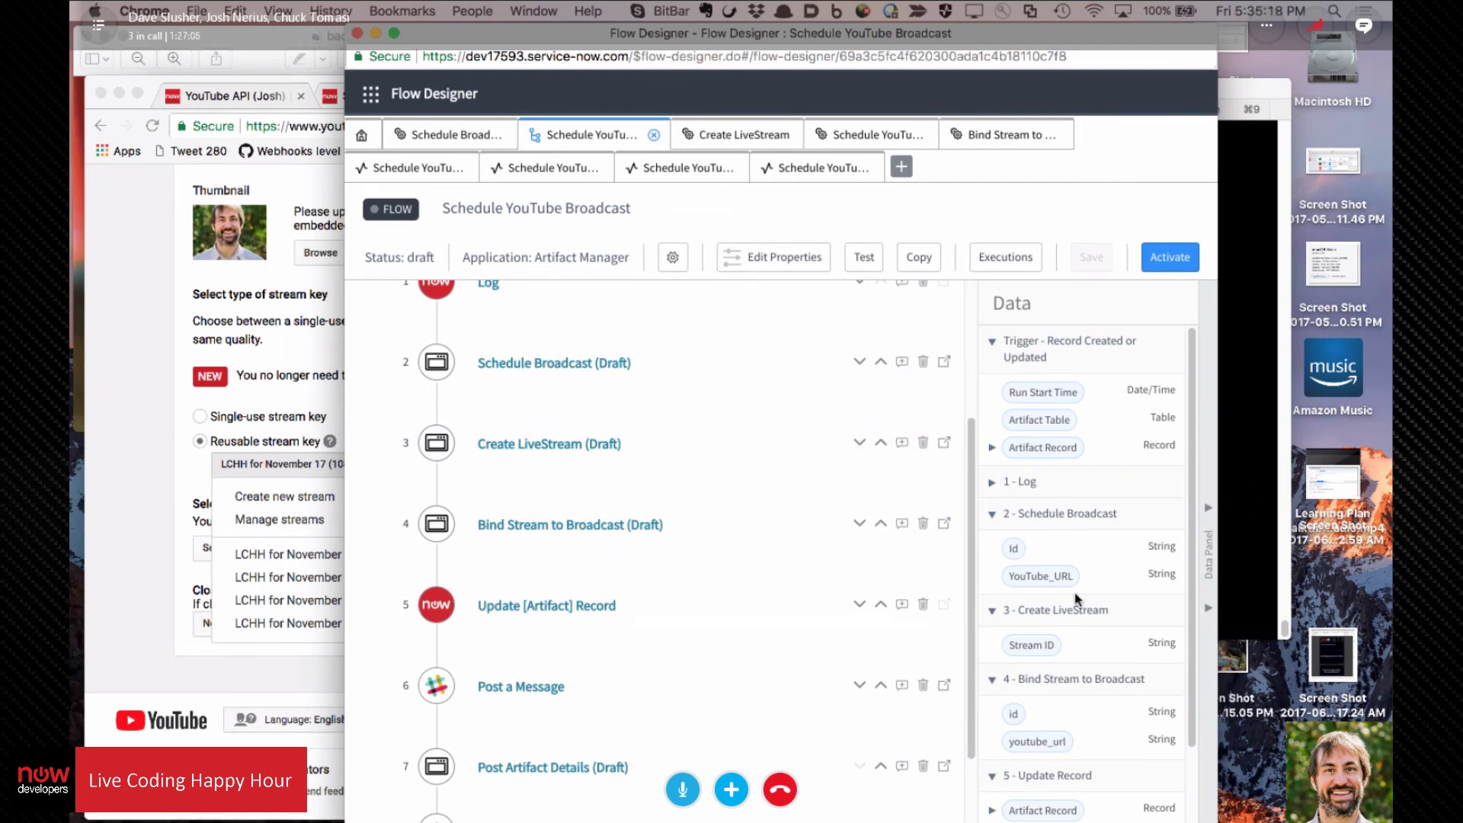
left_click_drag(1075, 606, 678, 300)
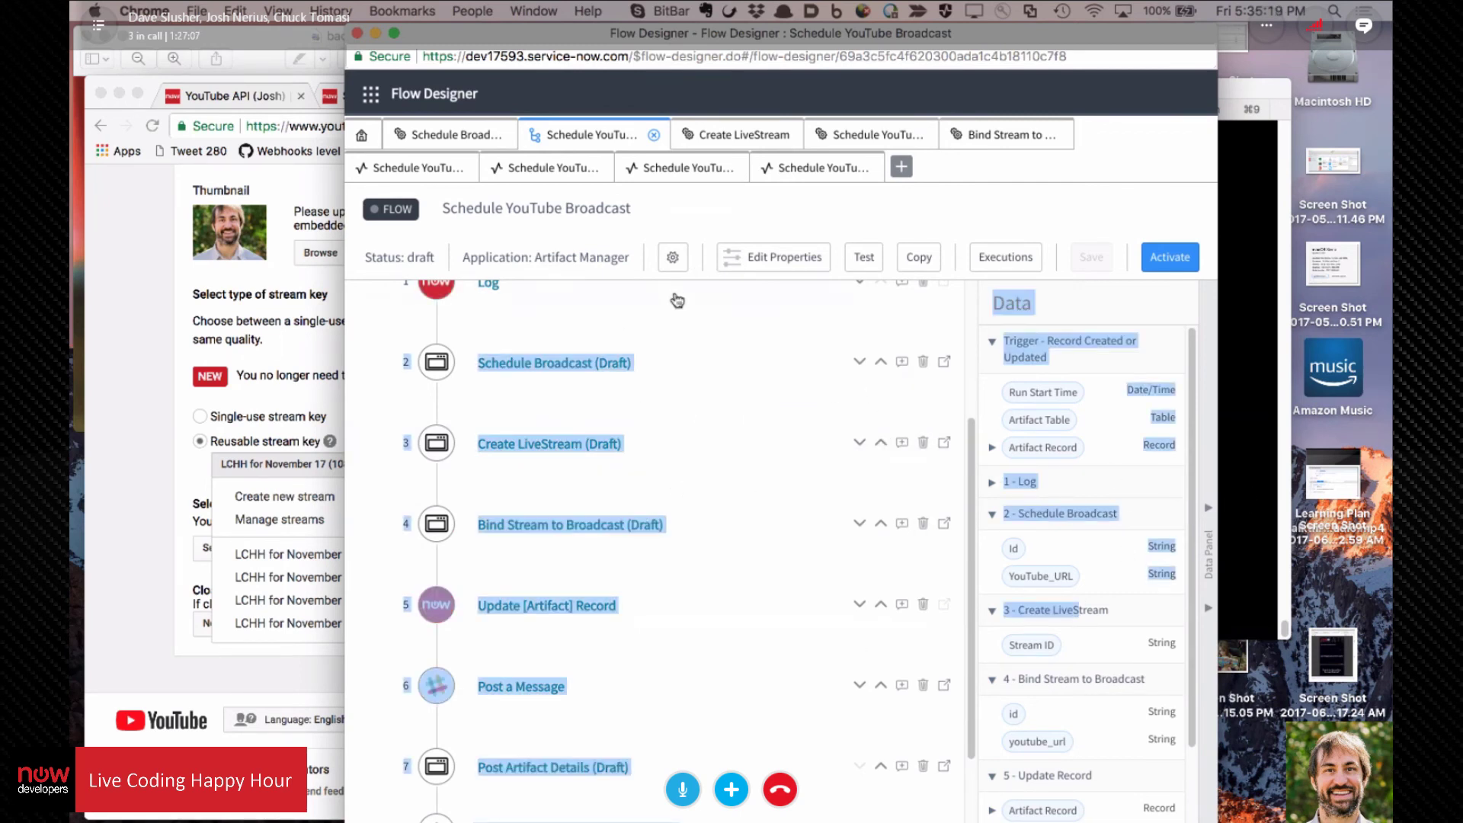
left_click(688, 338)
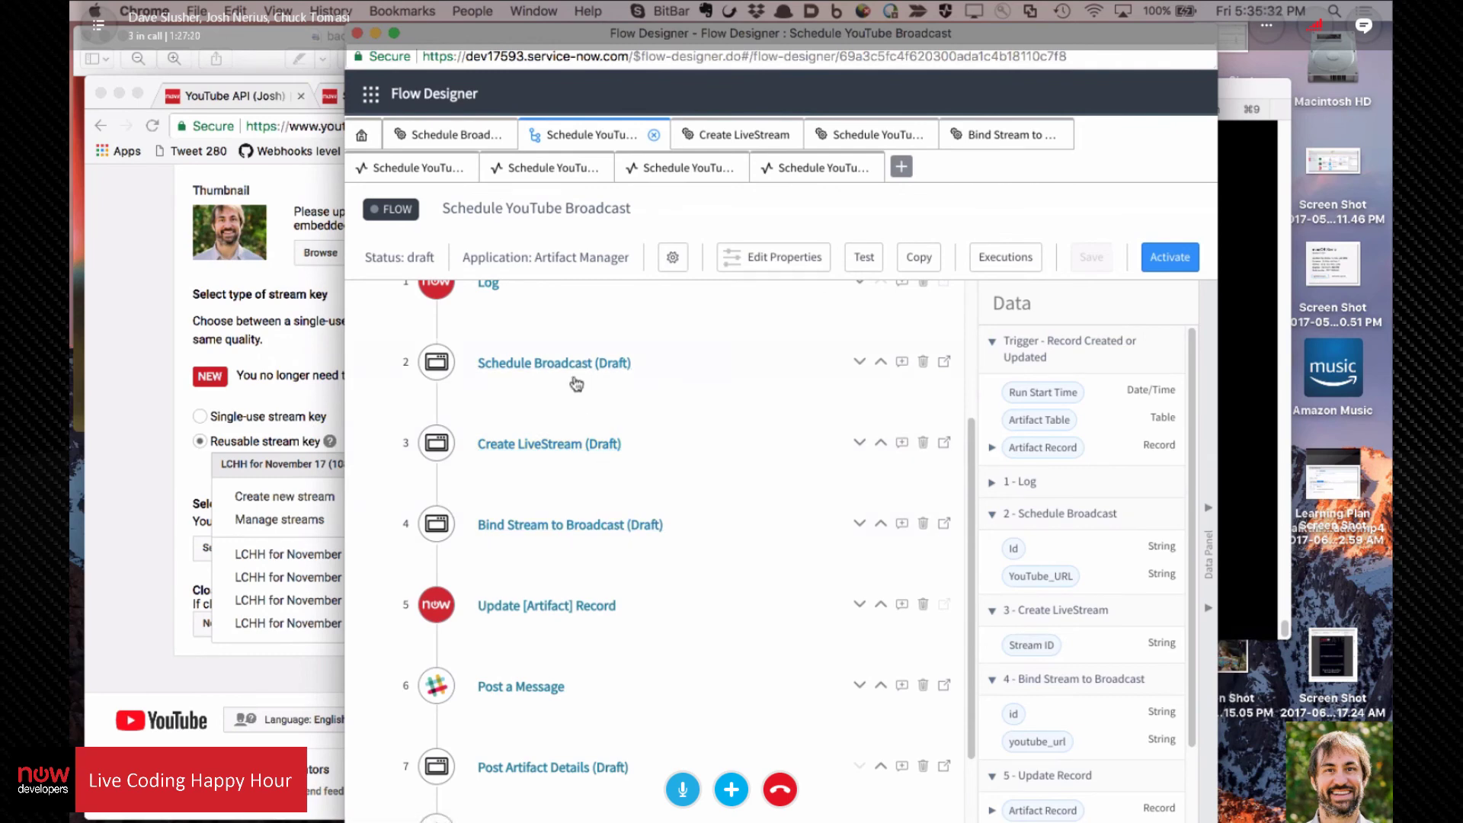
Step: Examine the input mappings of the flow's Create LiveStream and Bind Stream to Broadcast actions
left_click(583, 446)
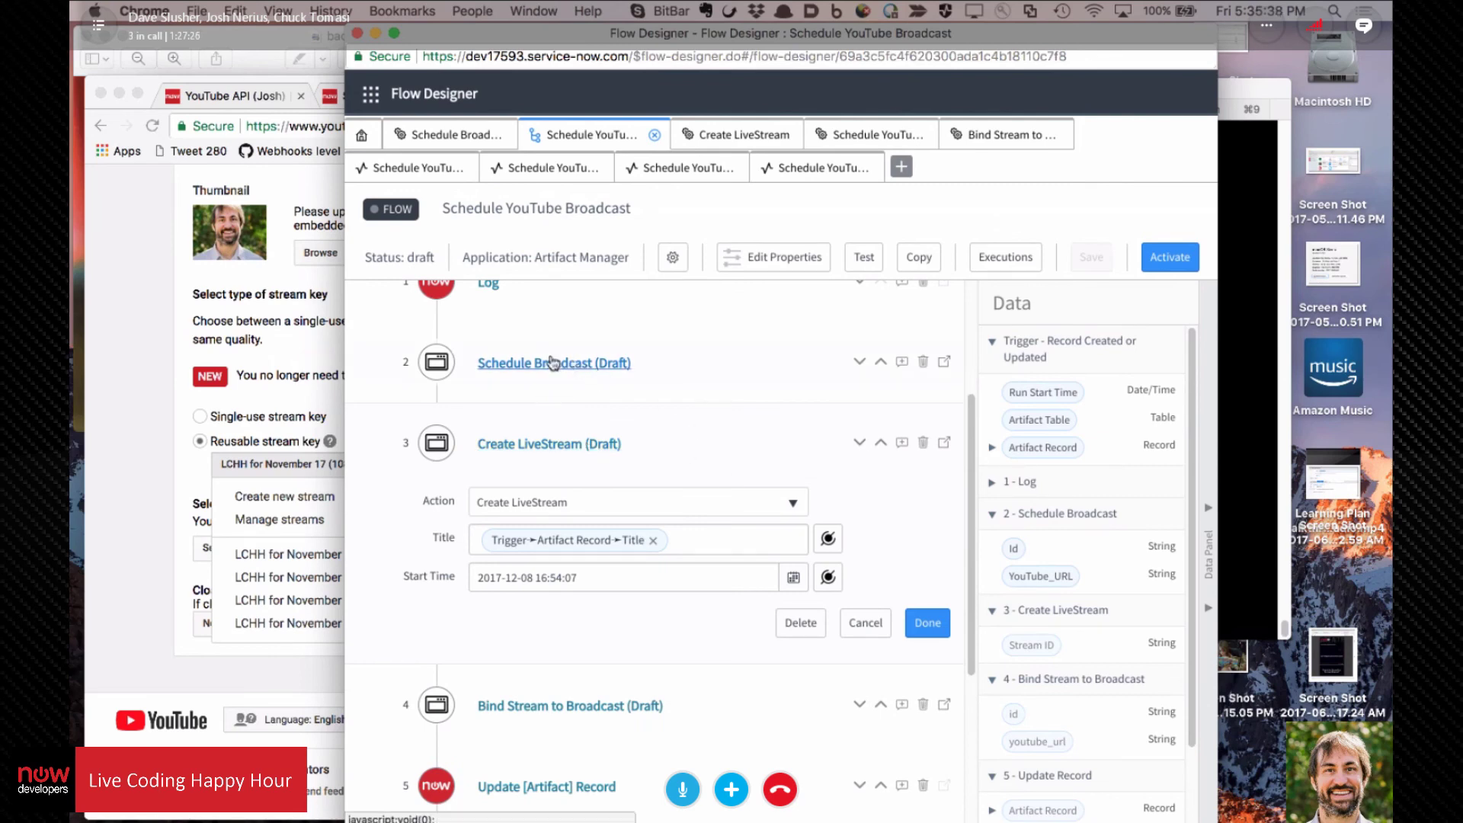
scroll(720, 379, "down", 5)
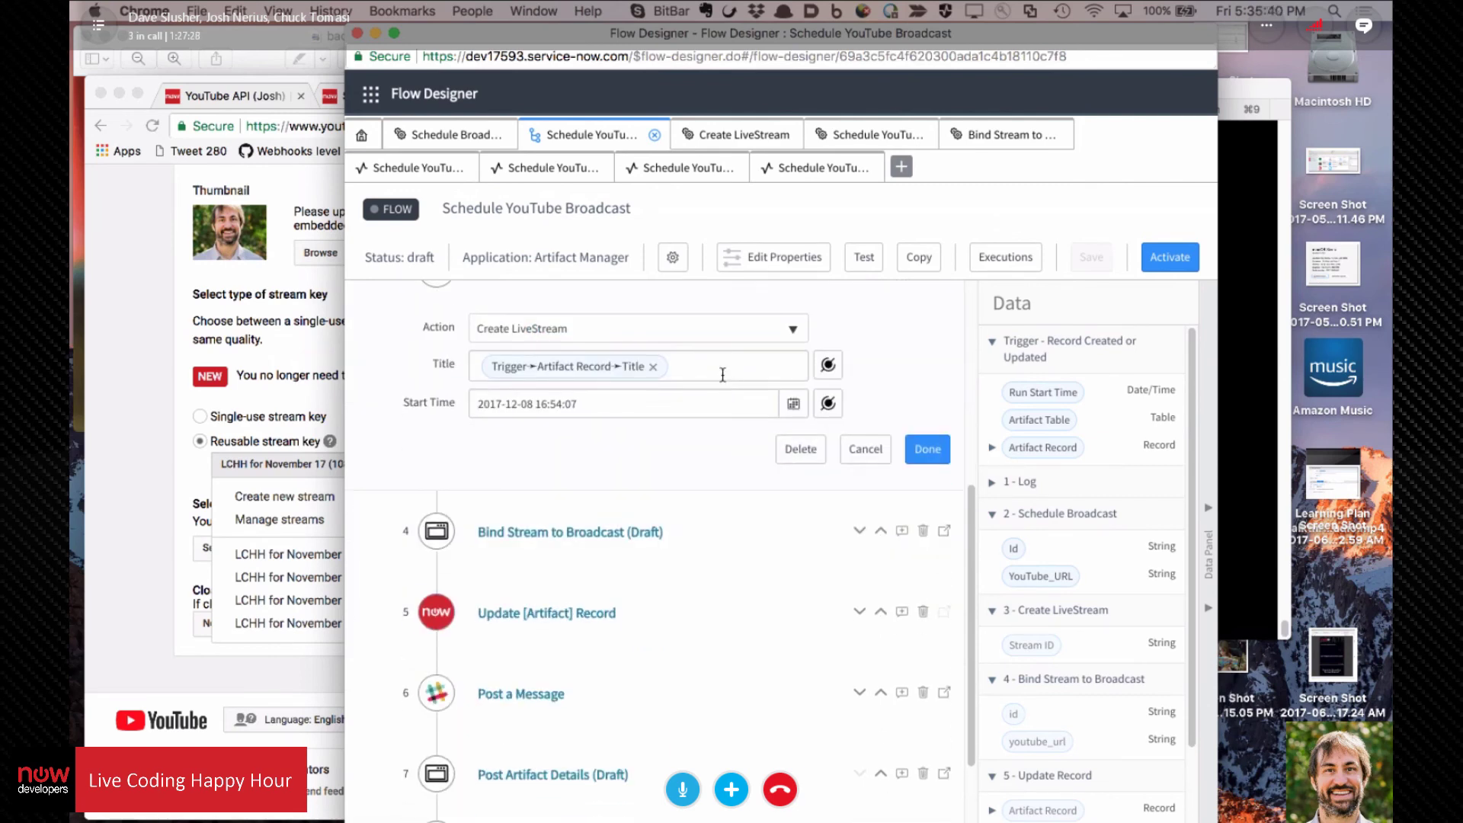
left_click(635, 544)
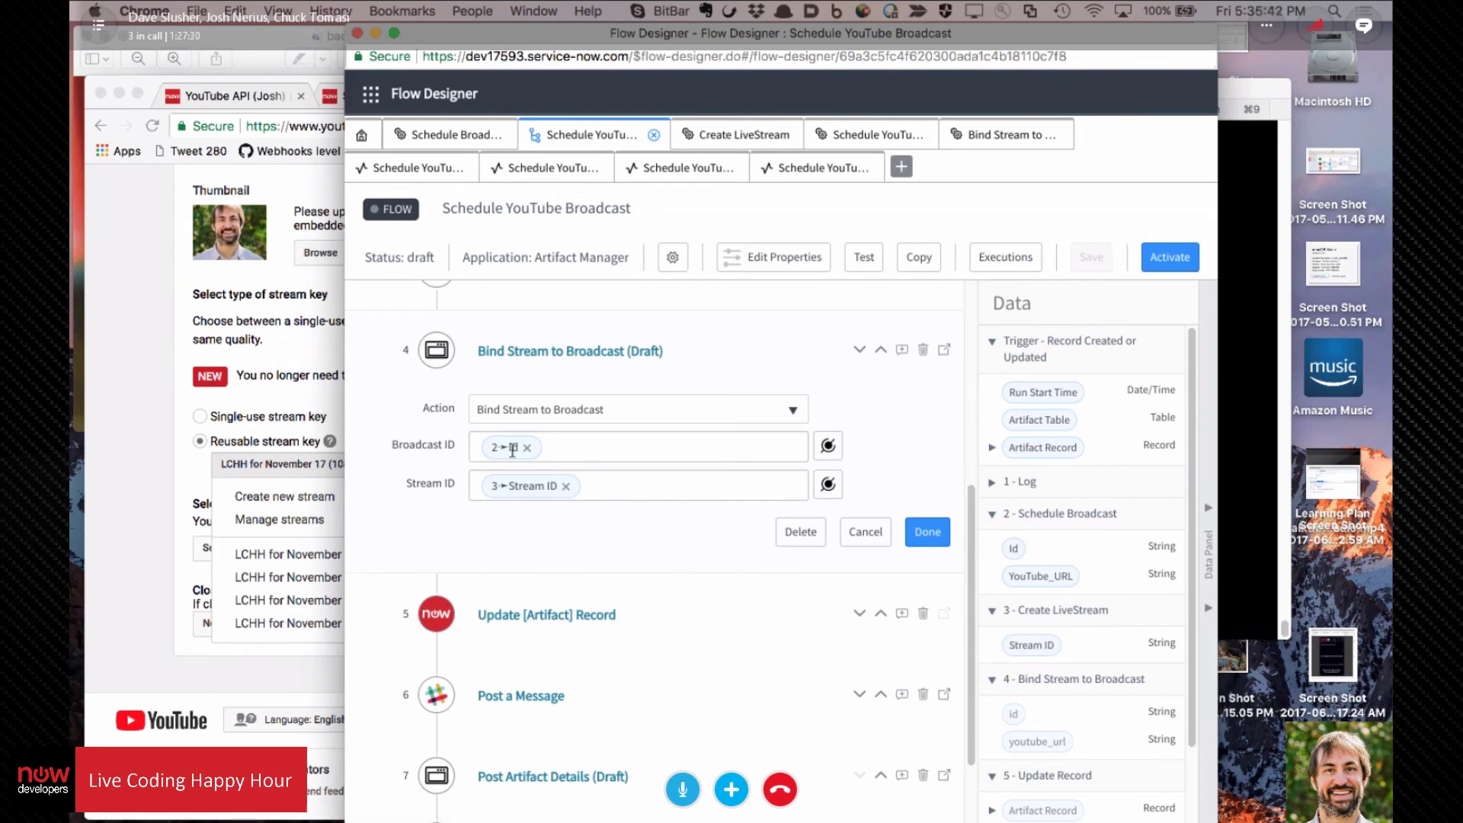
scroll(600, 529, "up", 5)
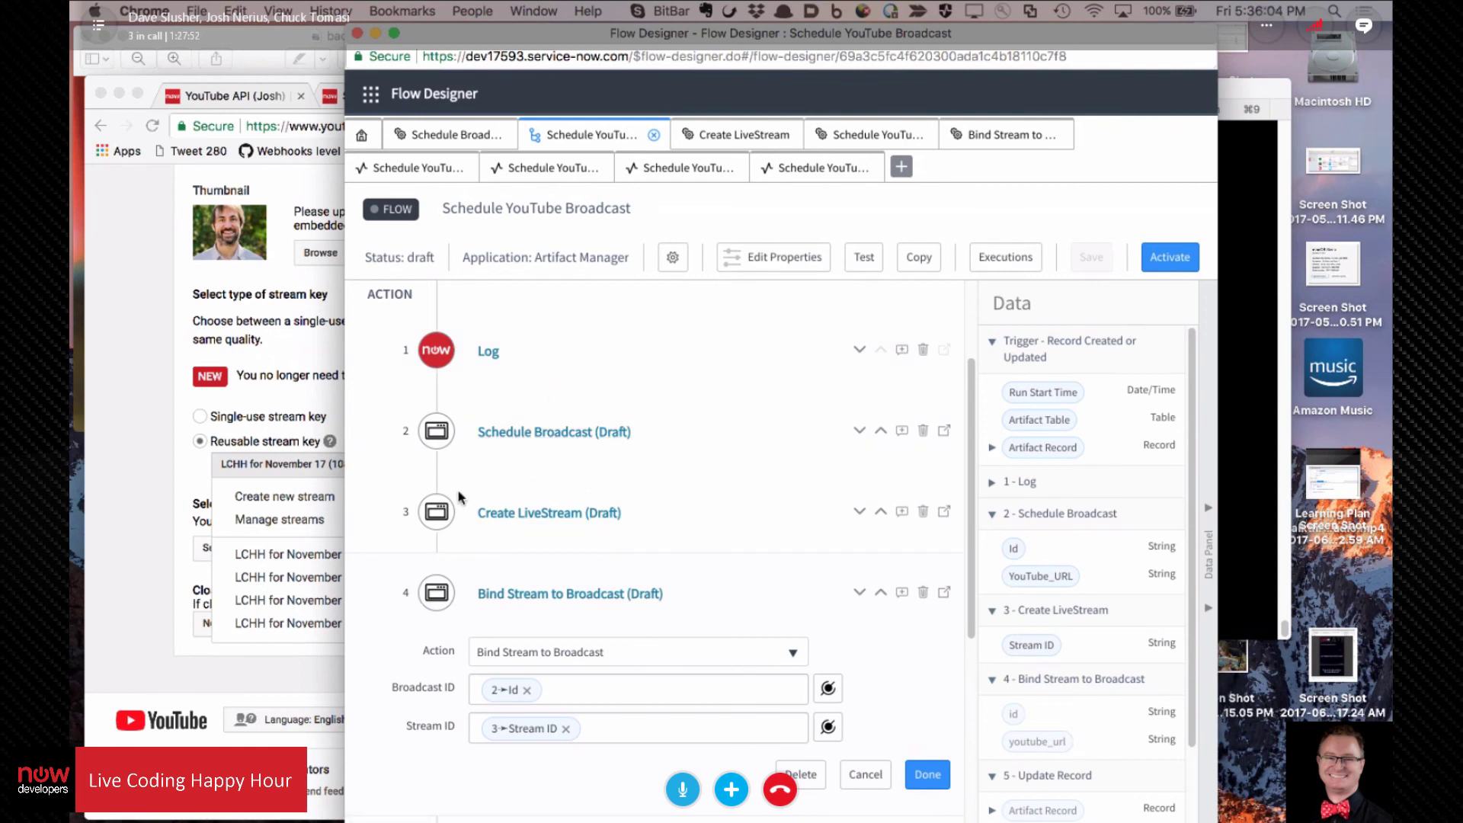
Step: Insert an If flow logic between the Schedule Broadcast and Create LiveStream actions
triple_click(437, 473)
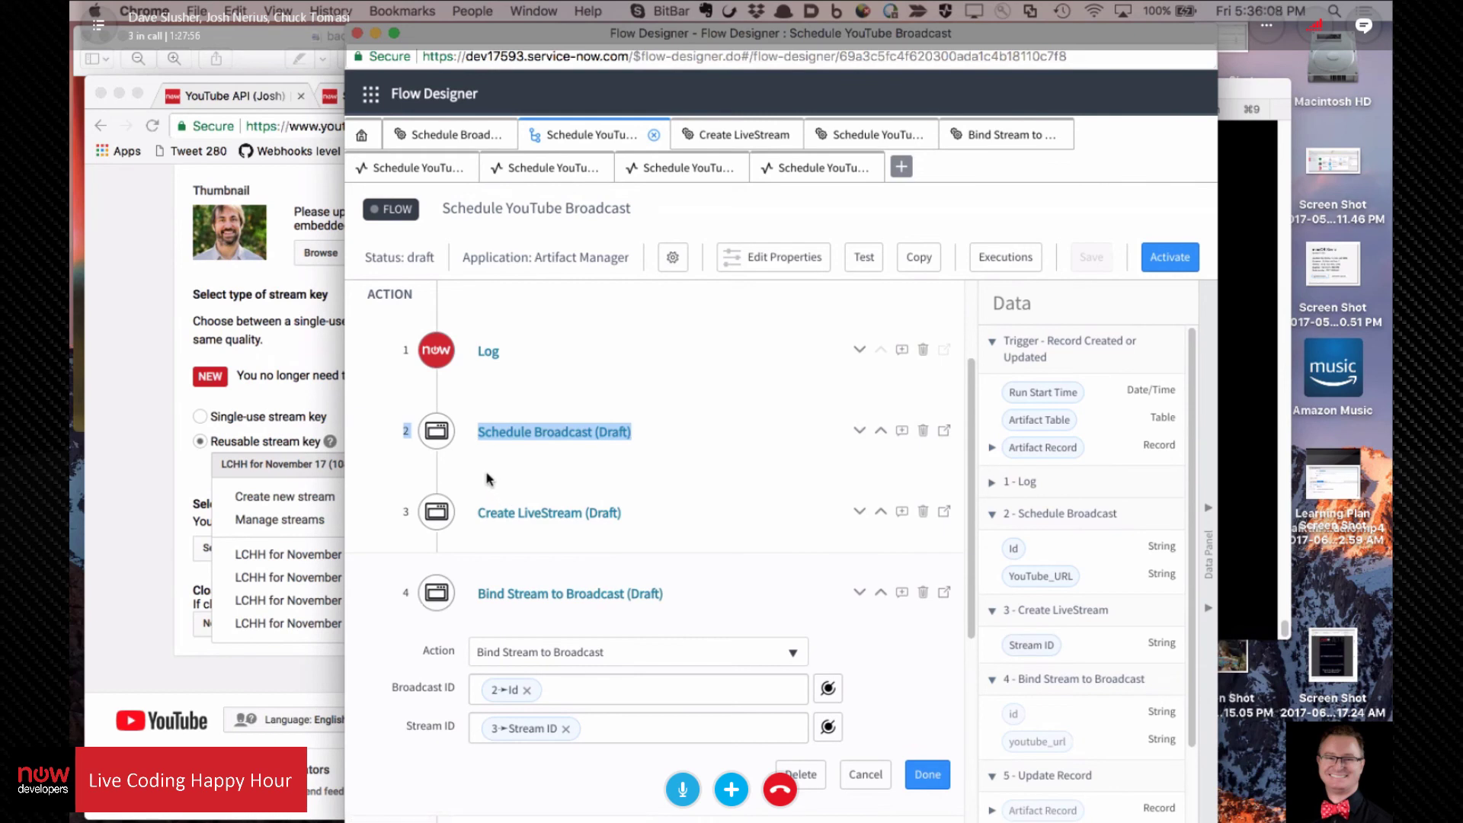
left_click(376, 466)
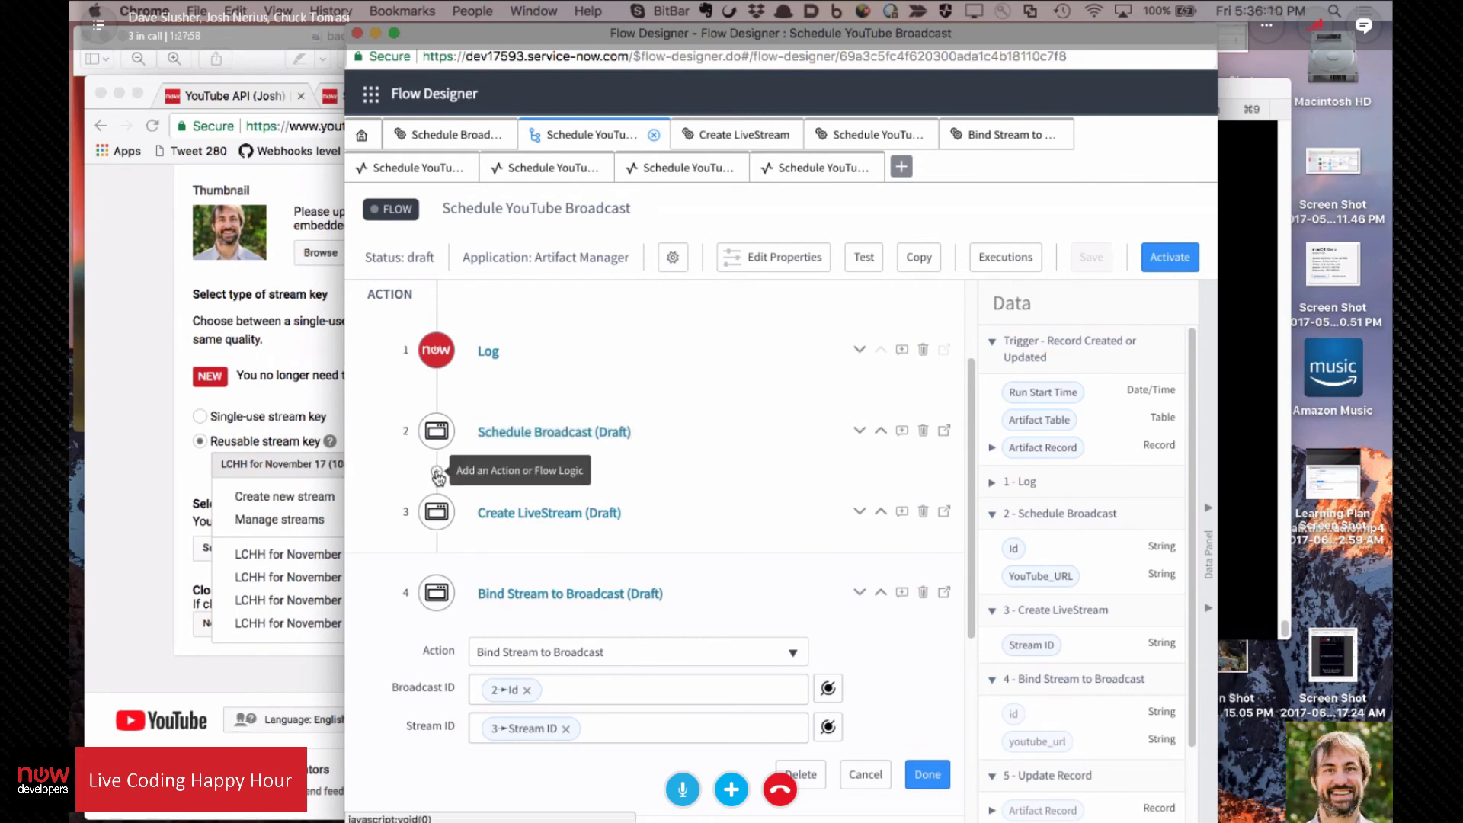
left_click(436, 473)
left_click(690, 500)
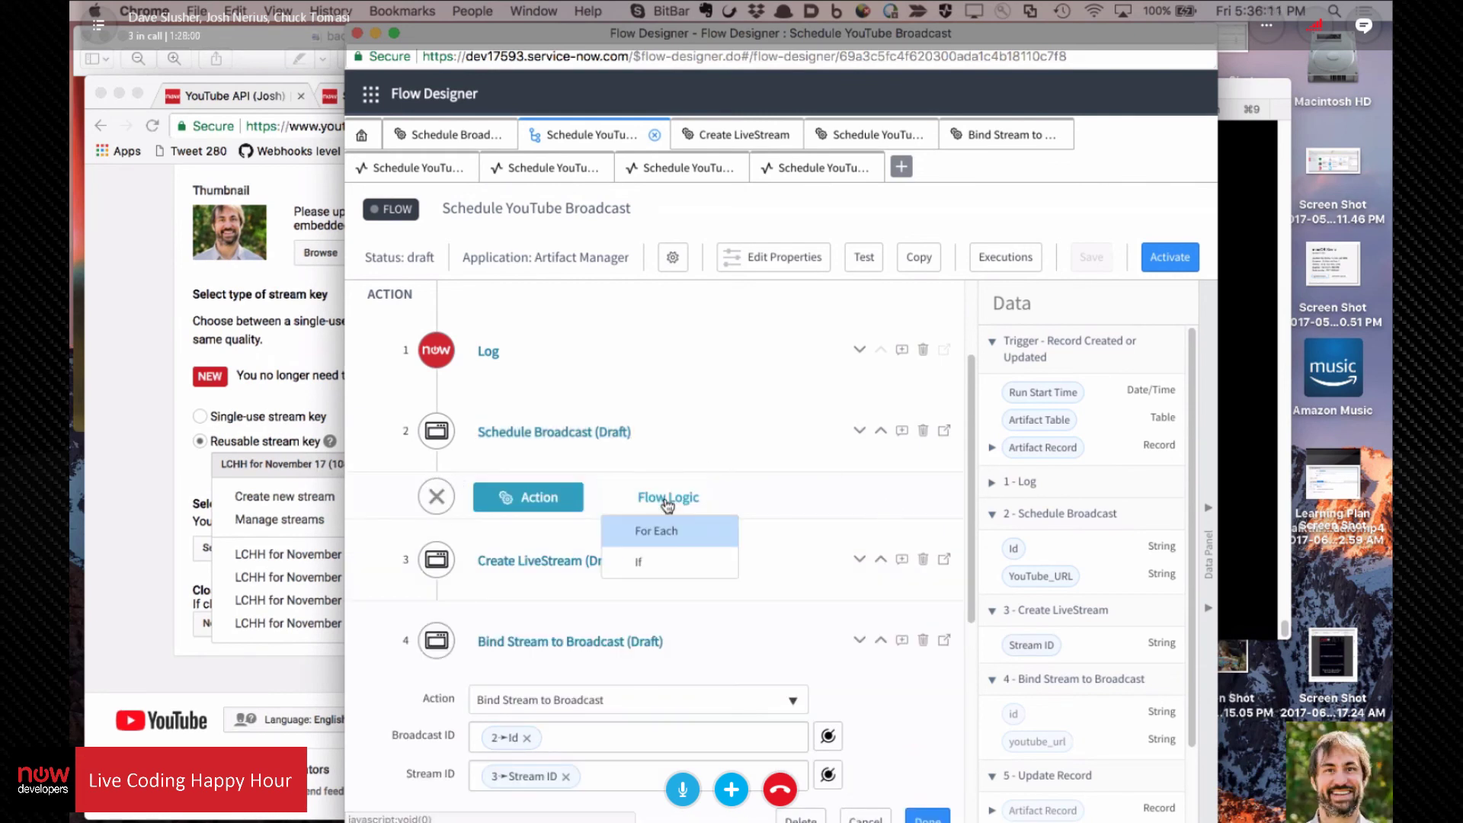
left_click(640, 562)
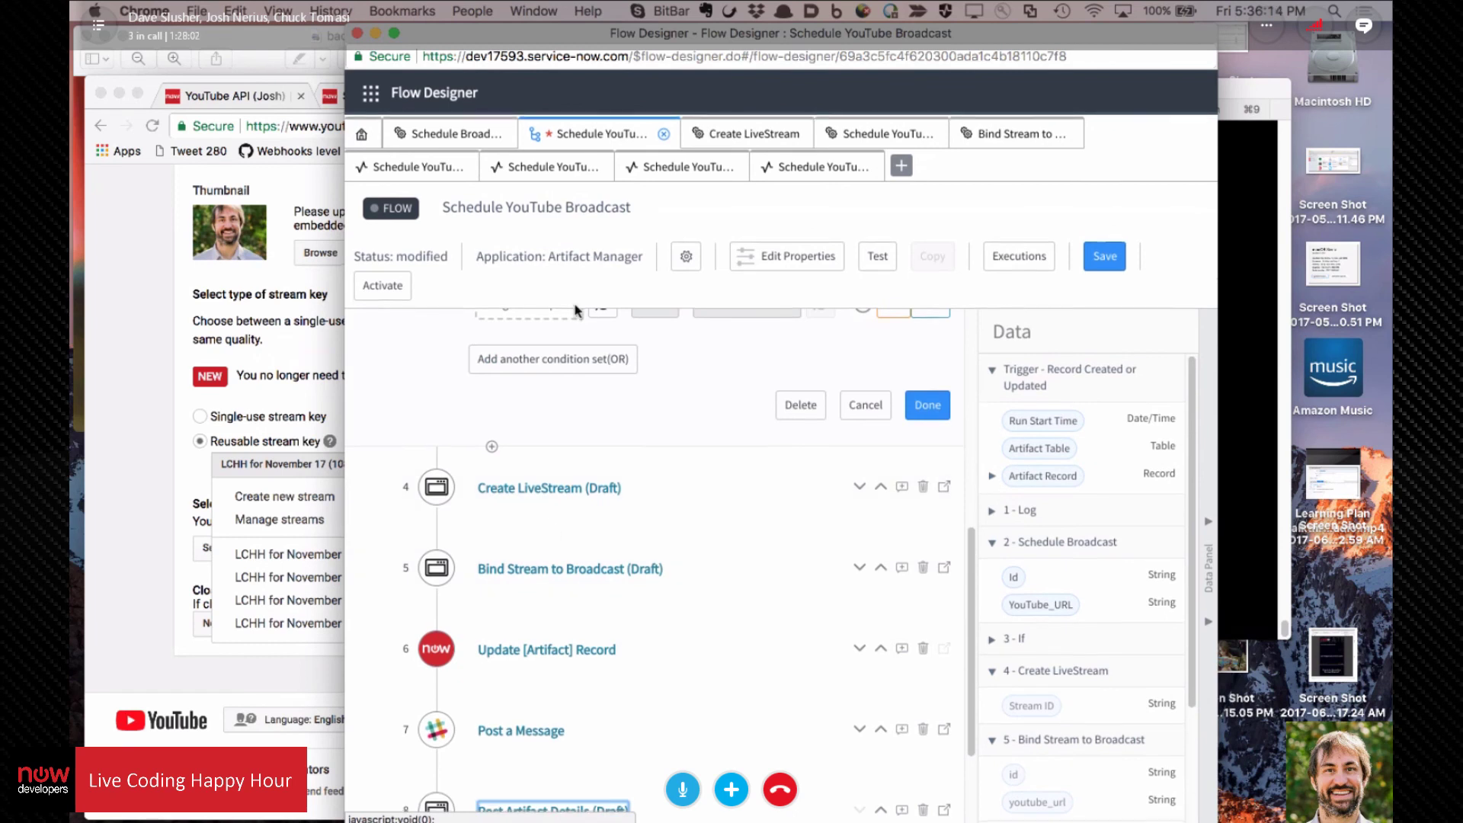
scroll(567, 472, "up", 3)
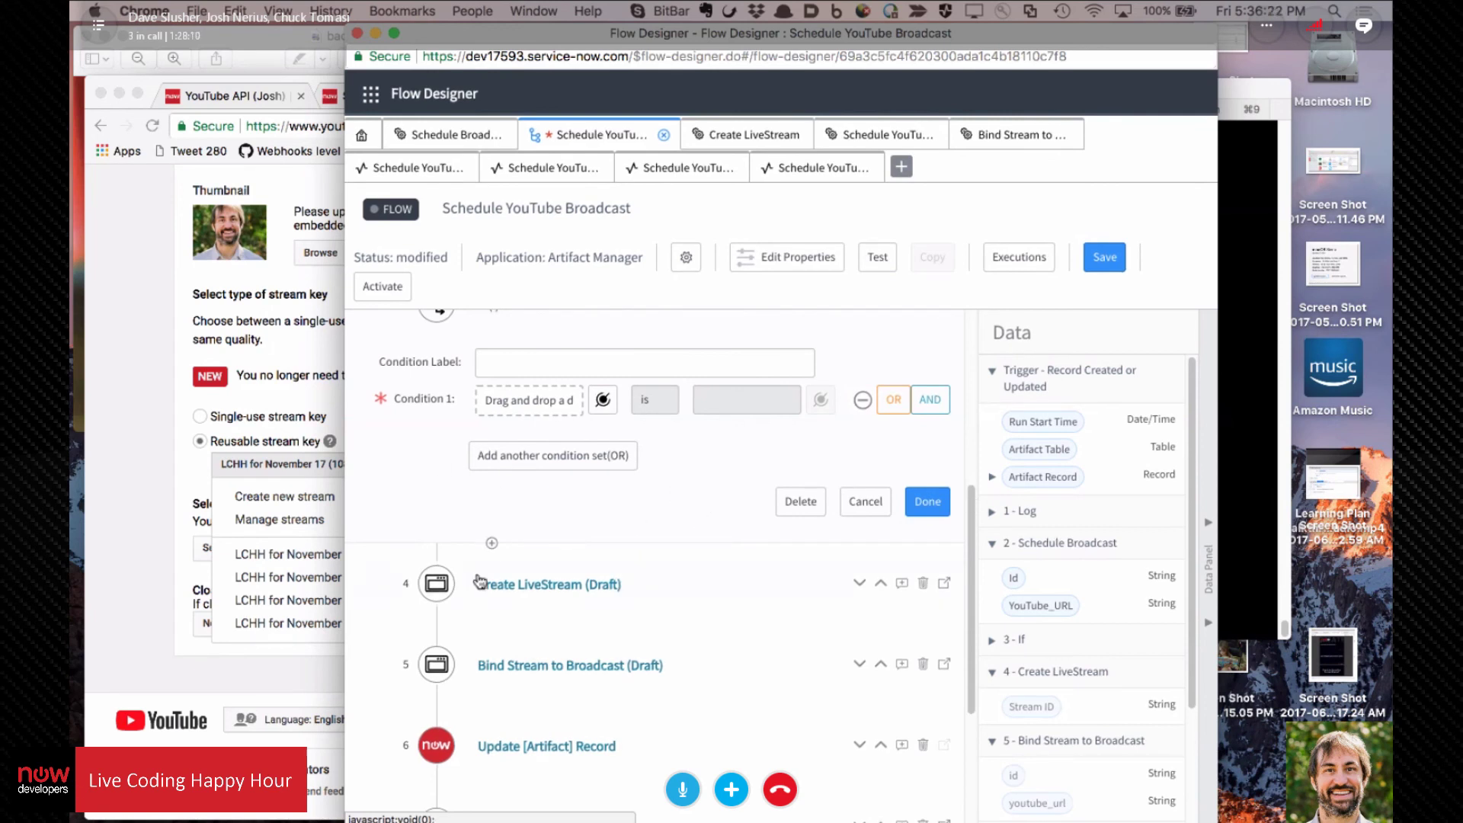
scroll(807, 537, "up", 3)
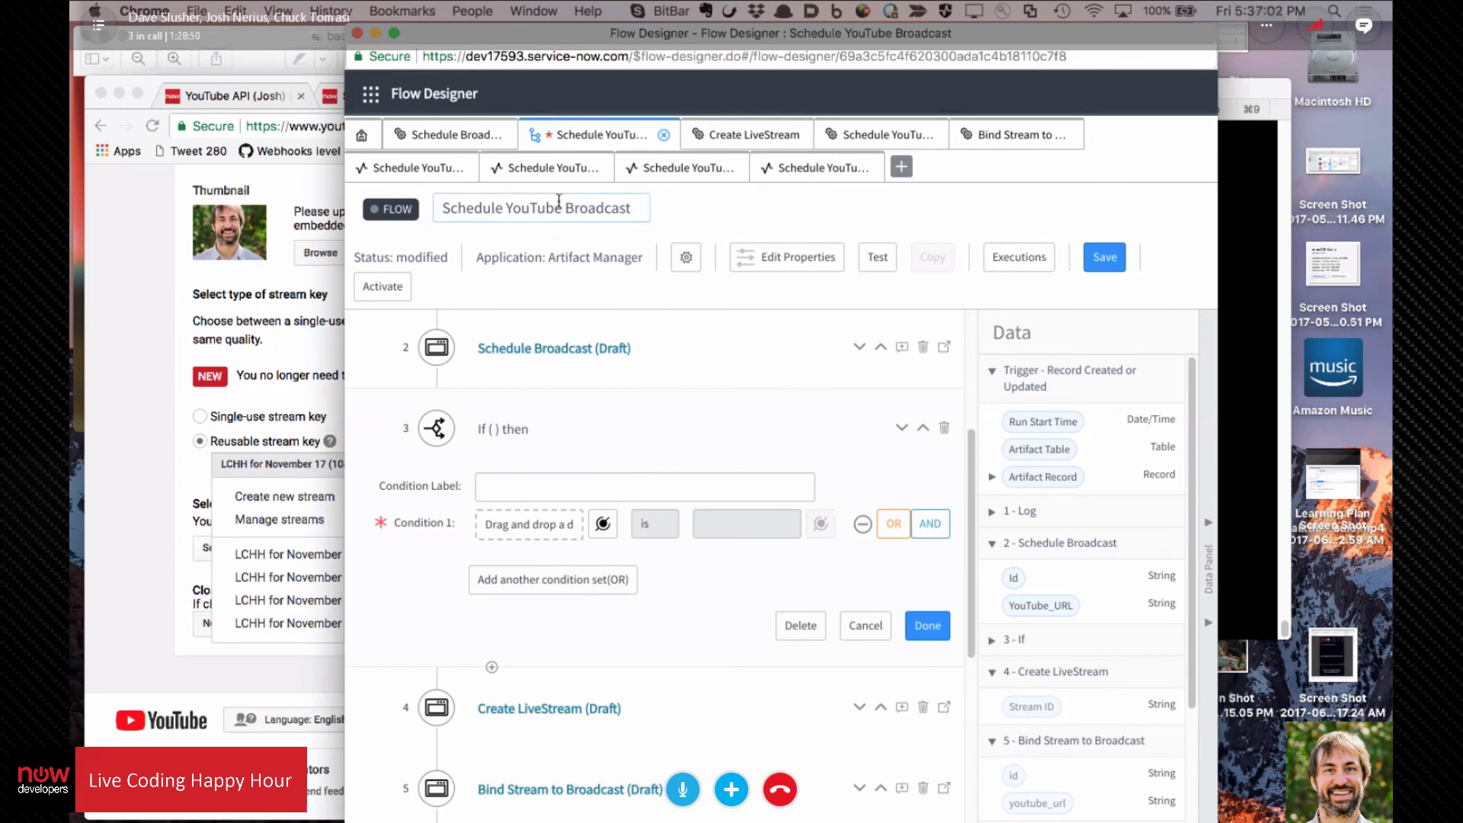
Step: Collapse the If block, view the flow logic options inside its branch and reopen its condition settings
left_click(606, 208)
left_click(624, 255)
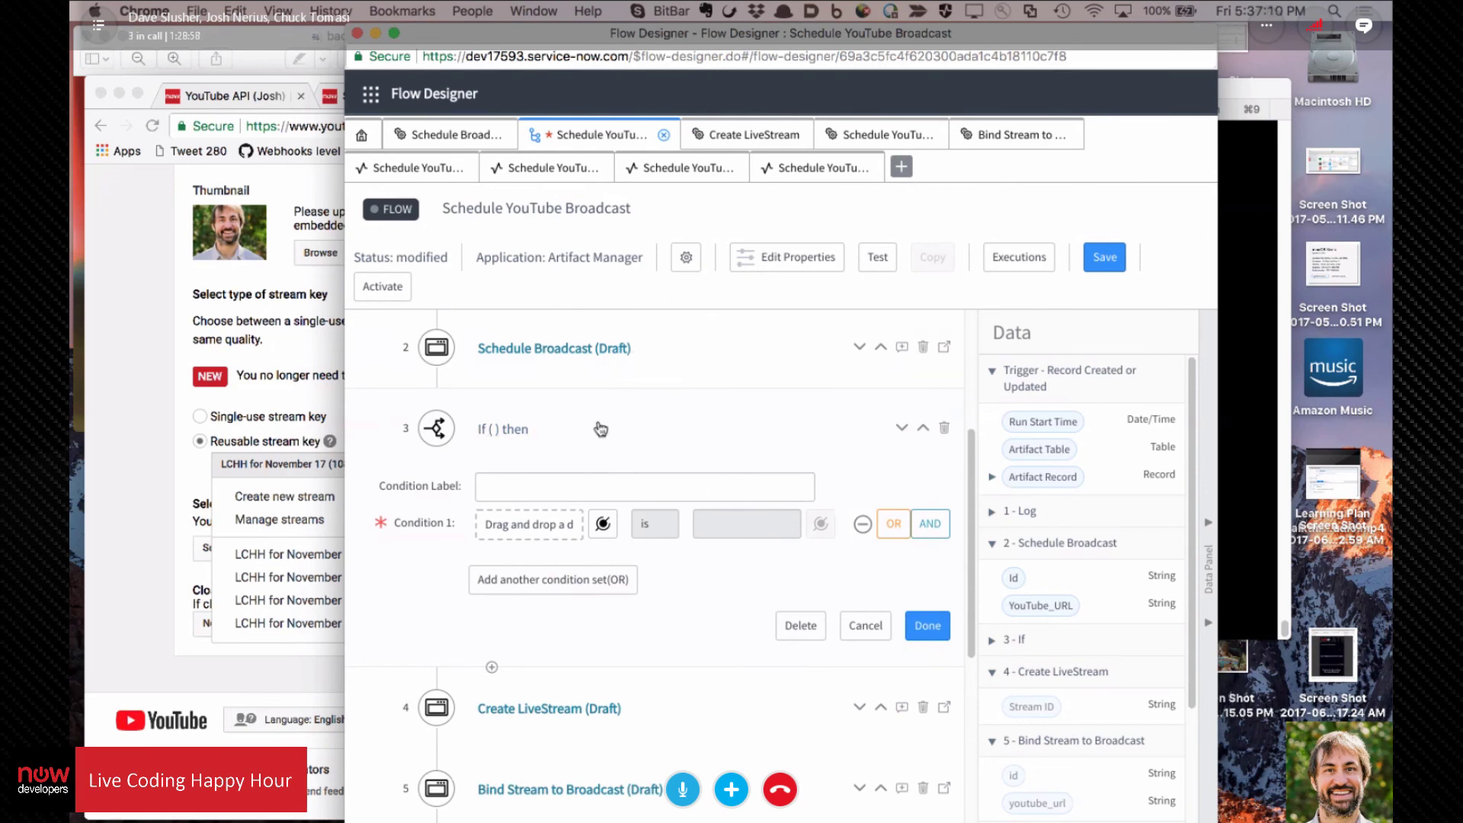
left_click(629, 432)
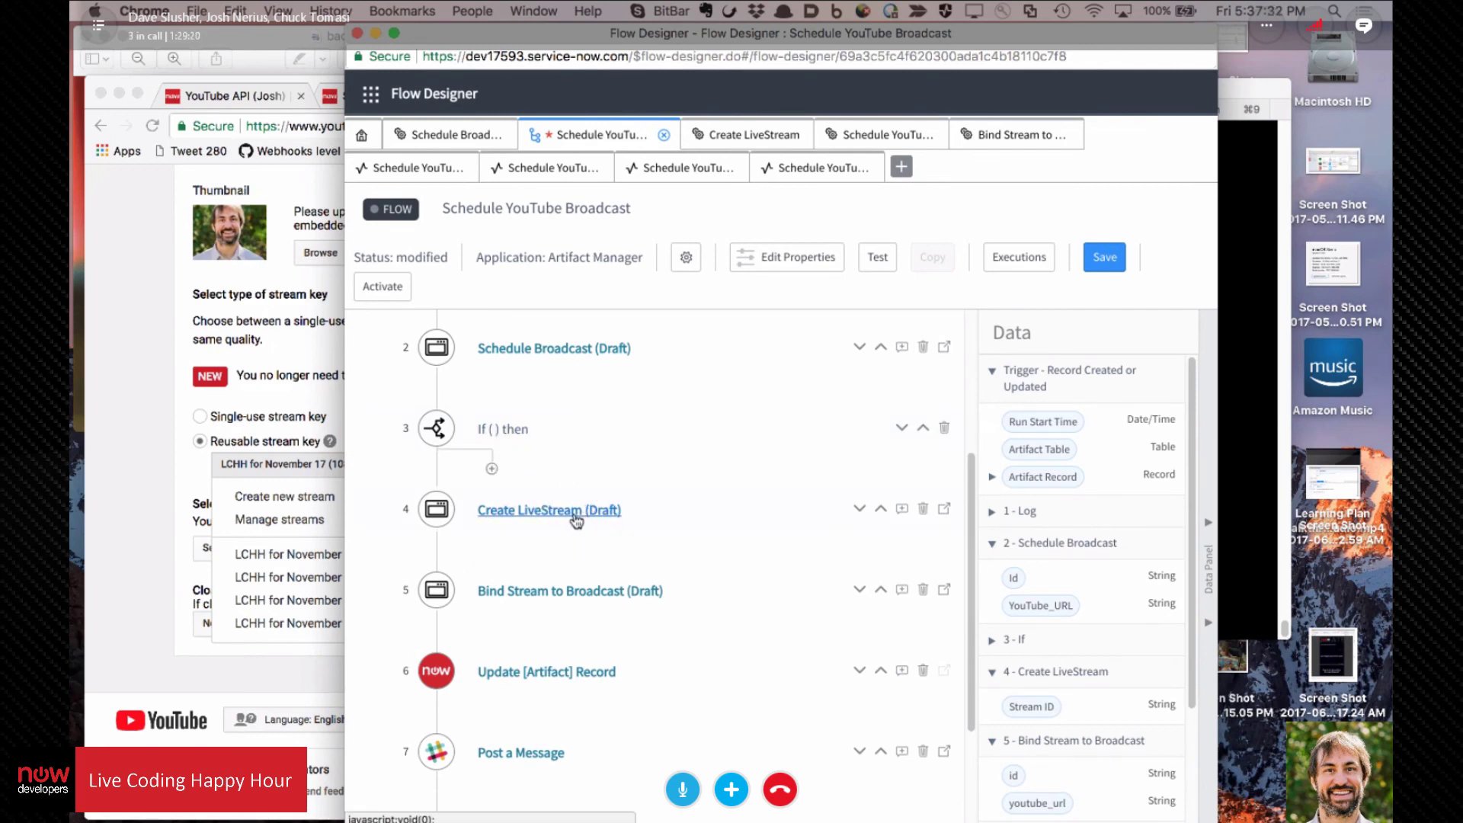
left_click(492, 472)
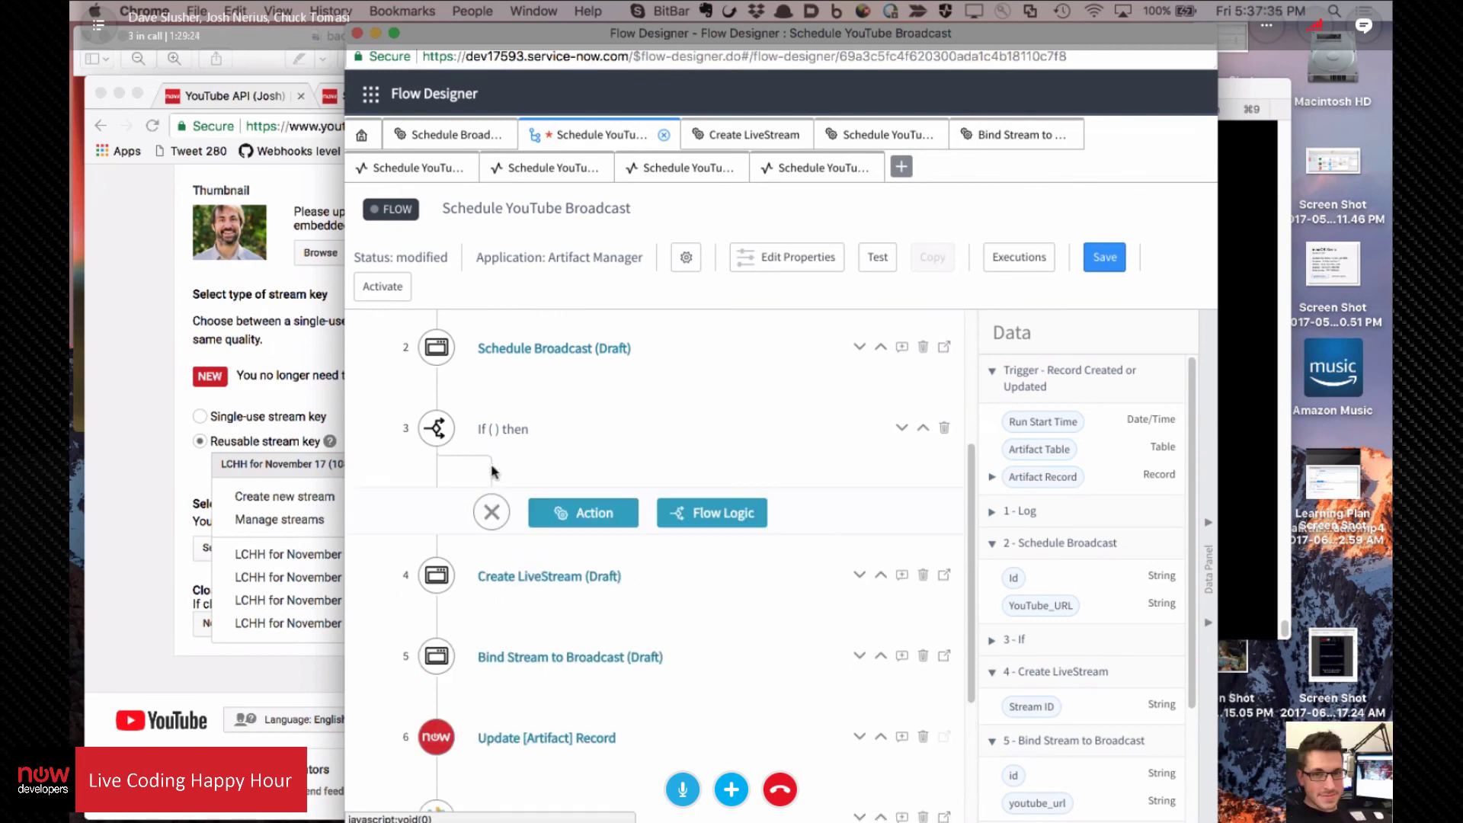
left_click(709, 513)
left_click(707, 580)
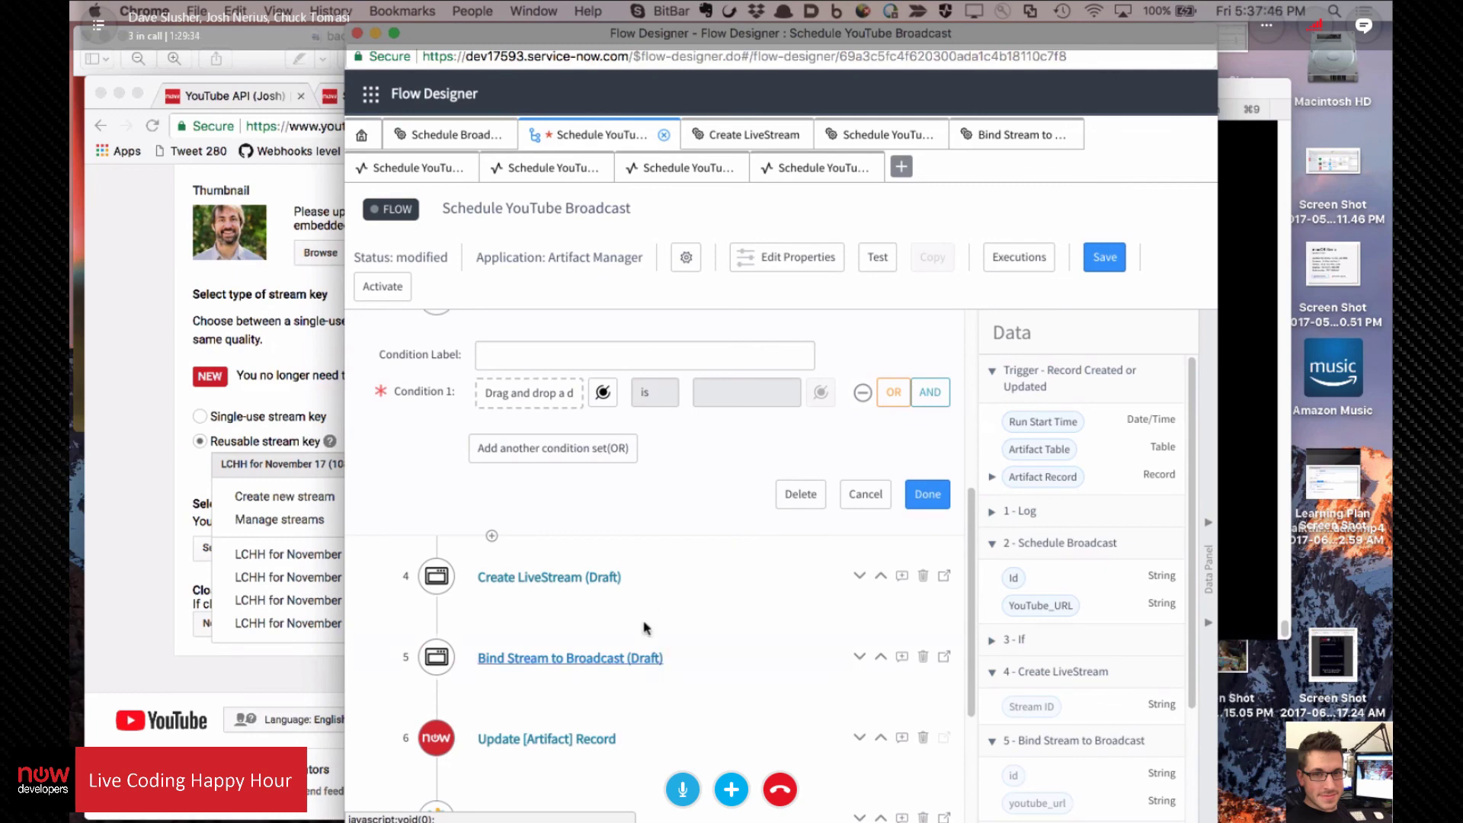
scroll(655, 557, "up", 2)
scroll(562, 435, "up", 2)
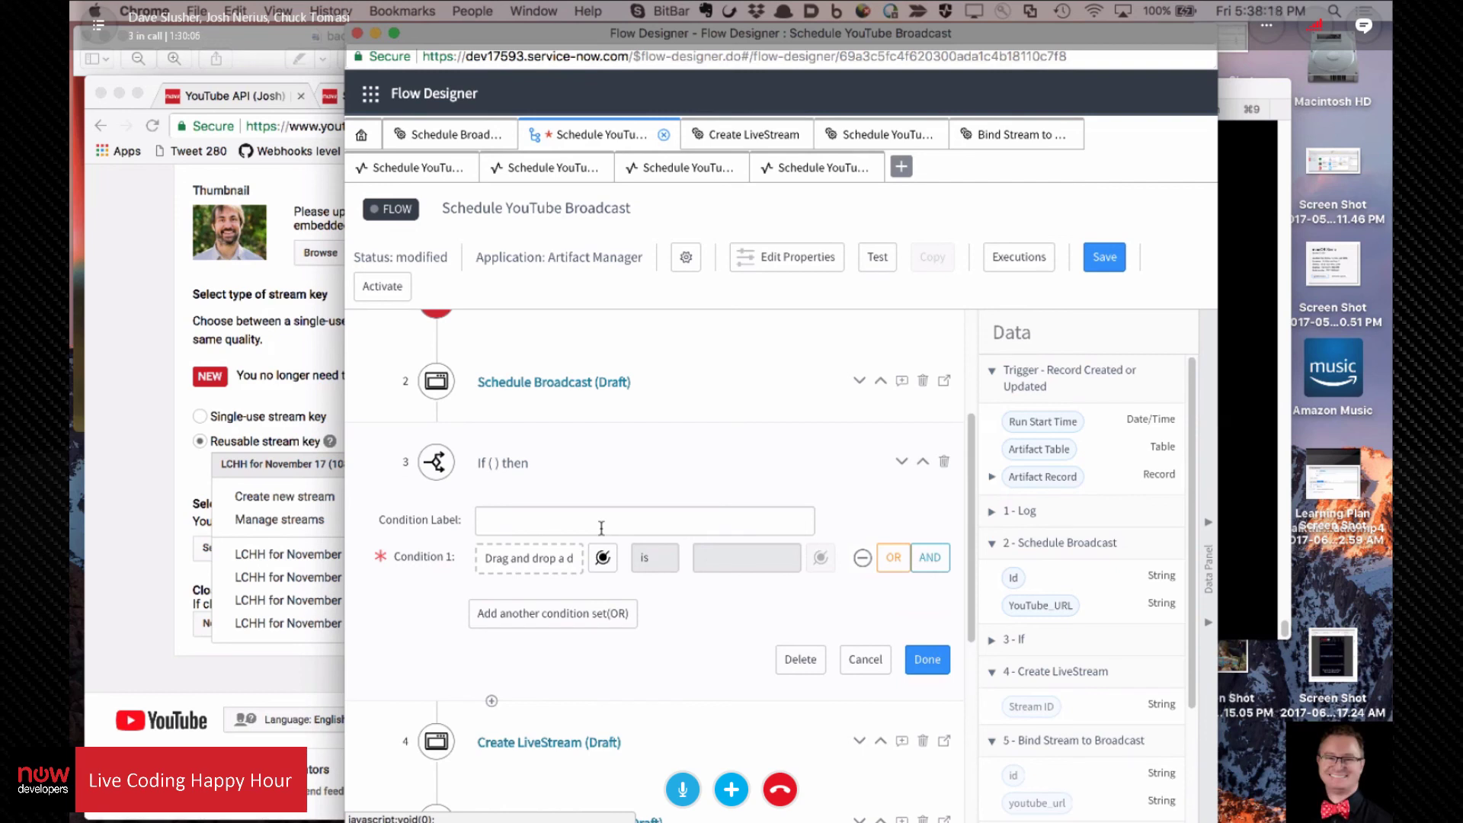
Step: Switch to YouTube to view the event's reusable stream keys and return to the flow in Flow Designer
scroll(648, 364, "down", 1)
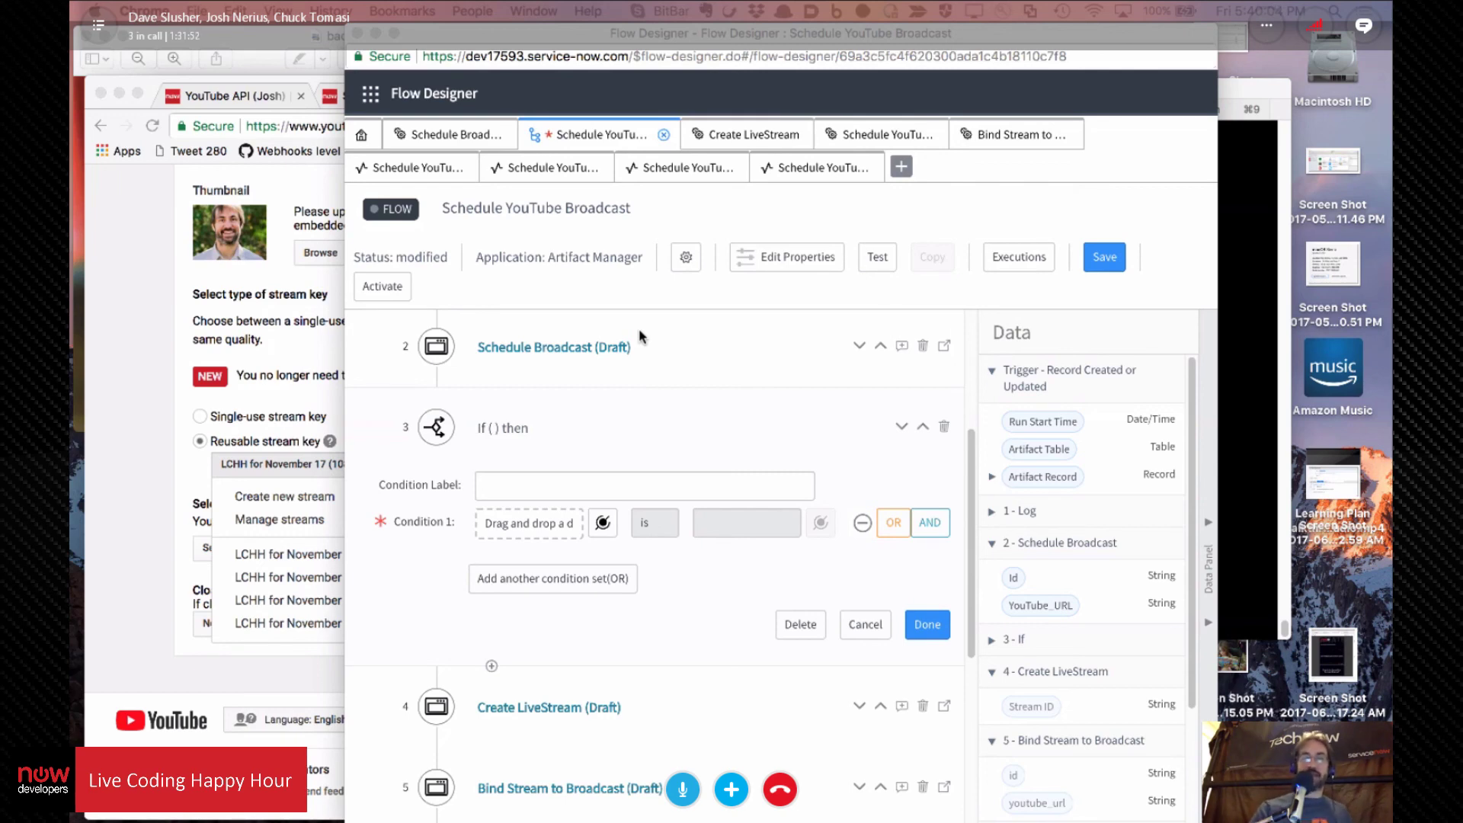
left_click(119, 454)
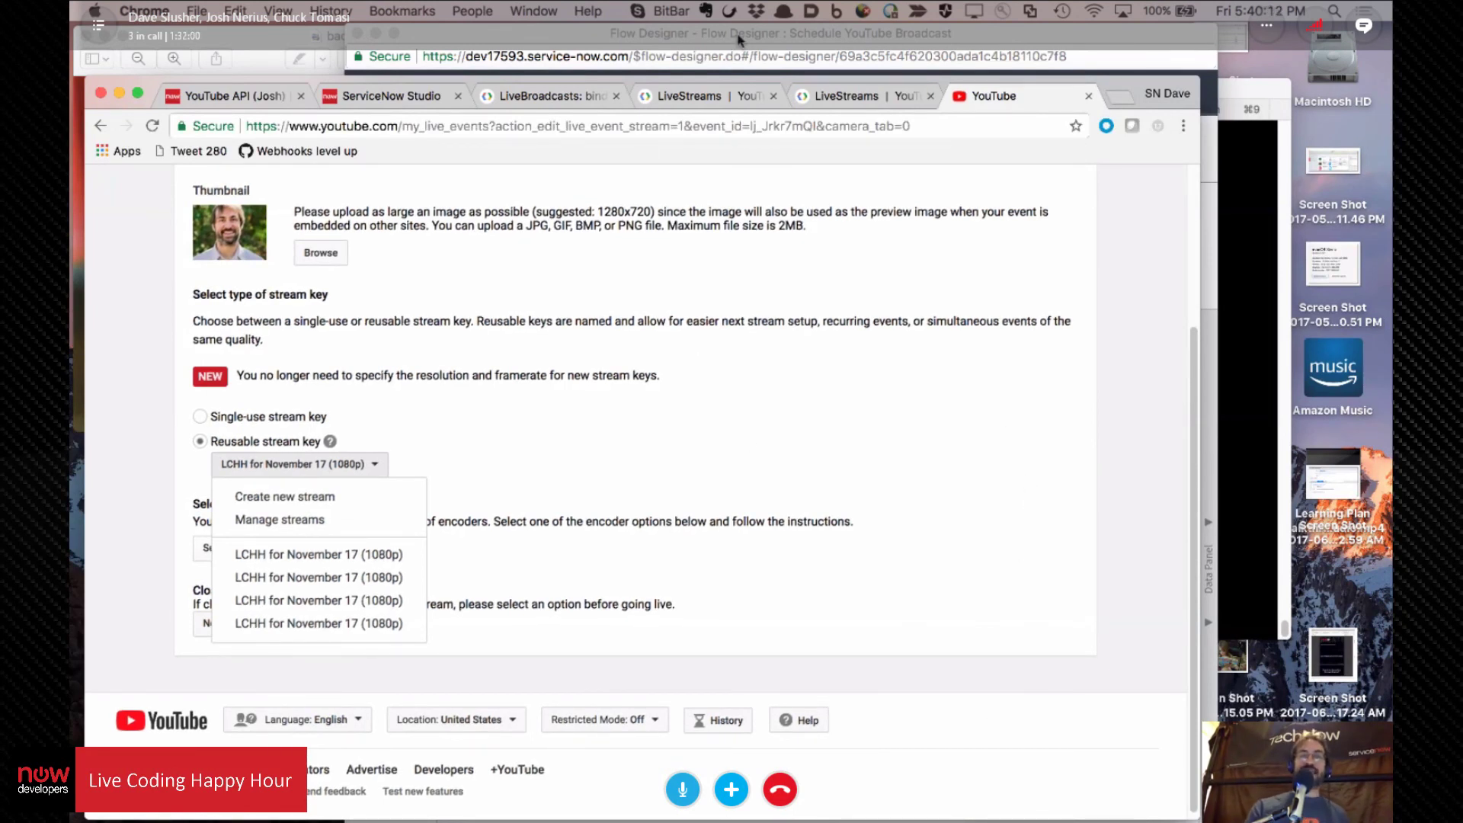
left_click(770, 34)
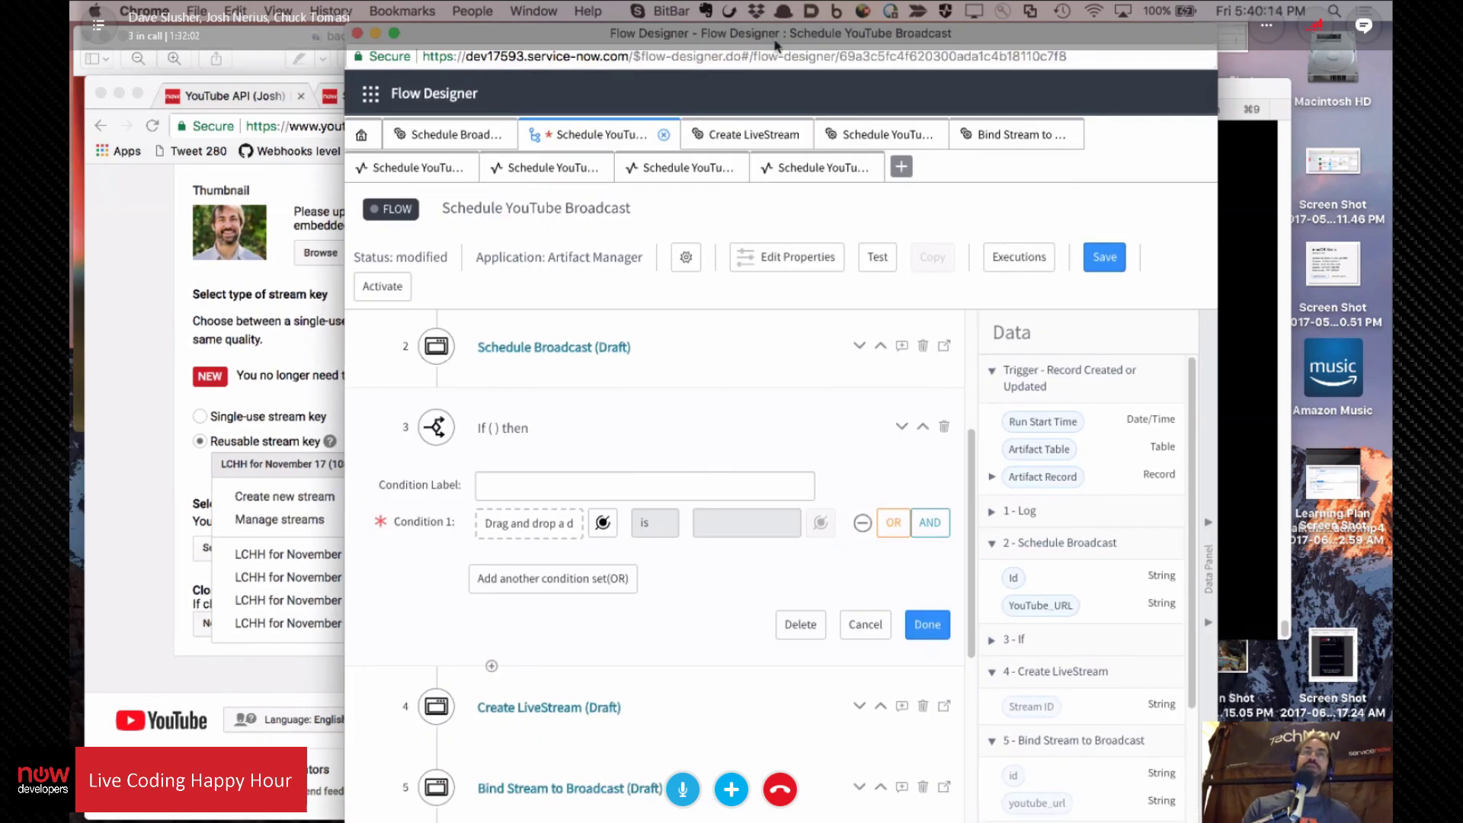